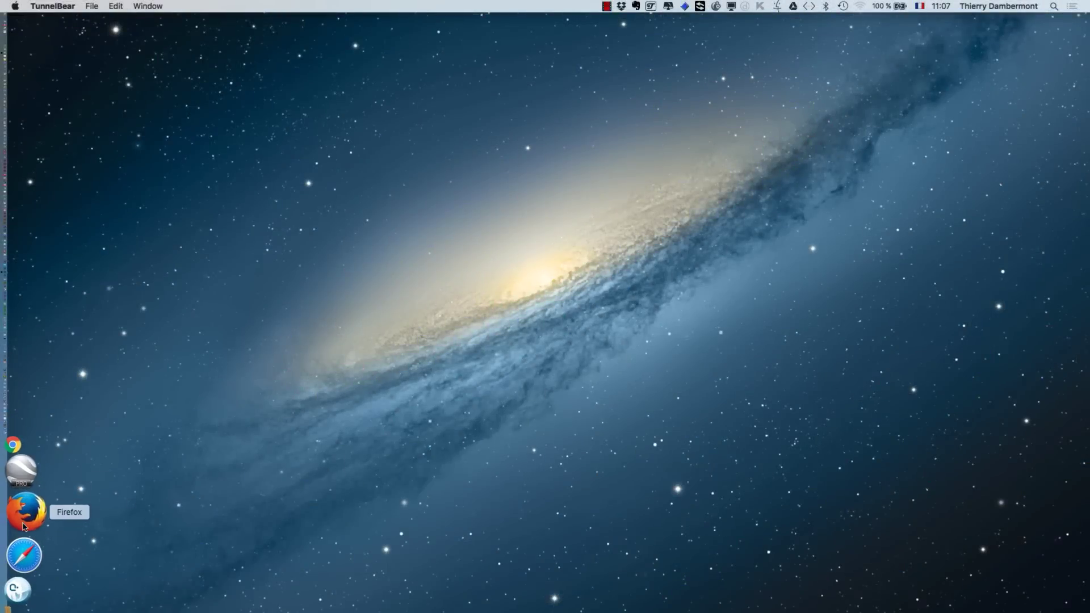
Launch Firefox and enlarge its window so the Google Belgique homepage fills it.
left_click(24, 527)
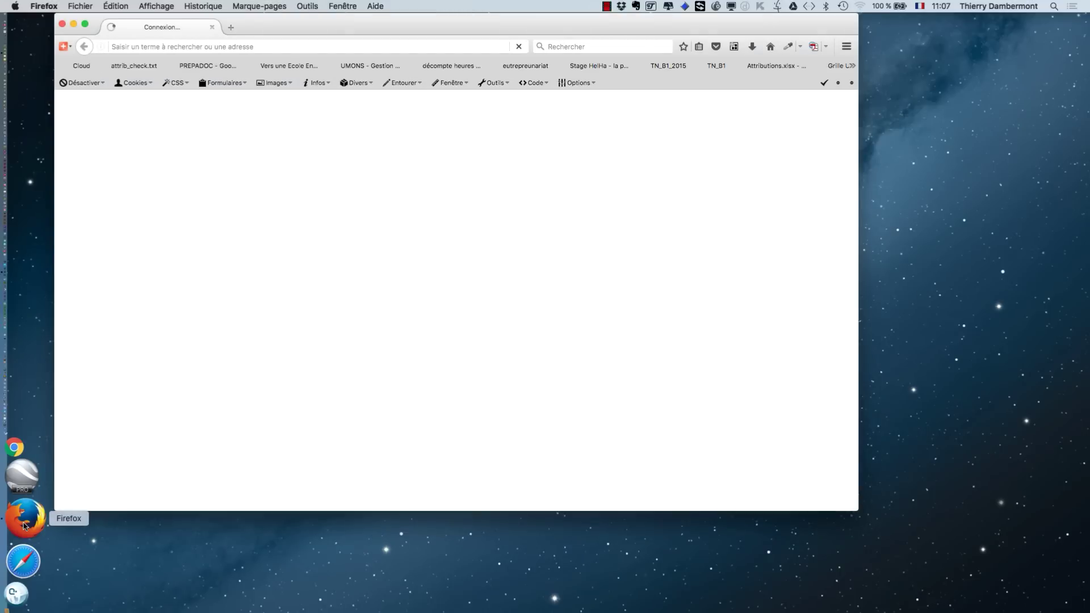
left_click_drag(305, 27, 306, 42)
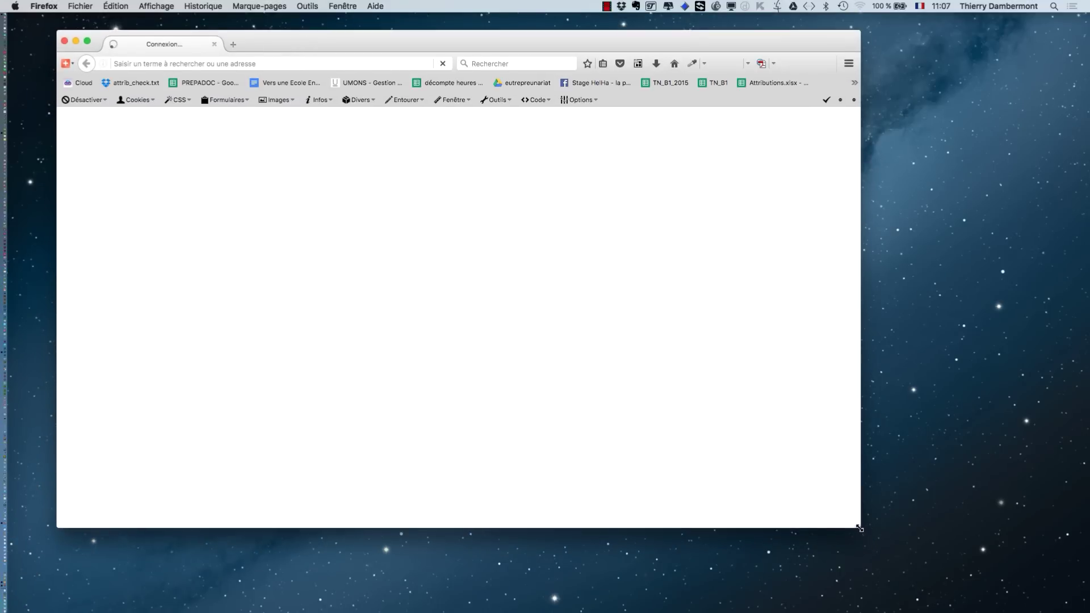
left_click_drag(860, 528, 937, 572)
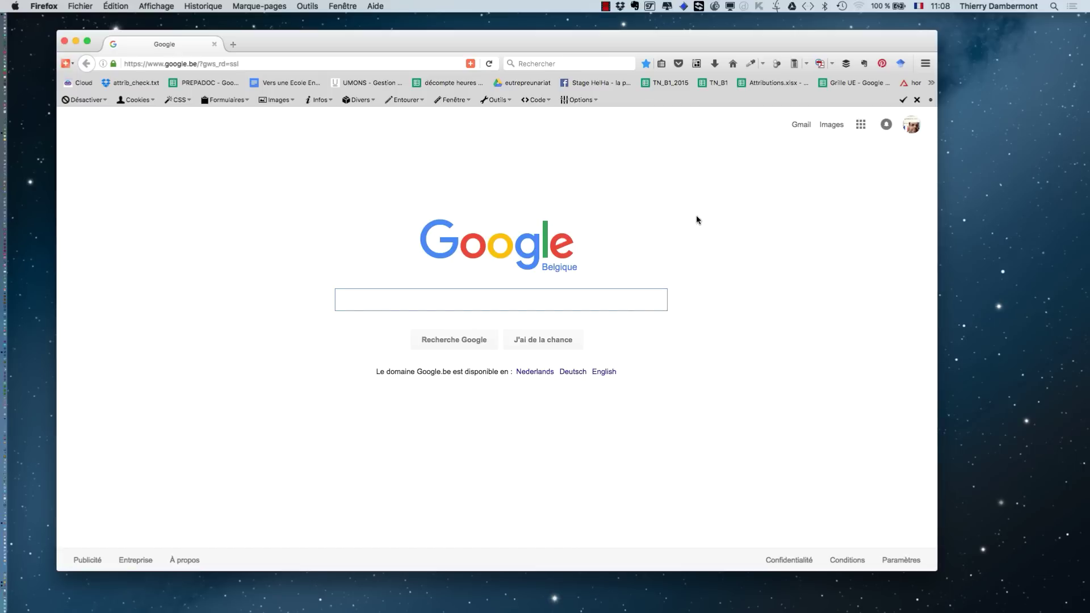
Search Google for farm "public domain" and switch to the image results.
left_click_drag(554, 46, 544, 35)
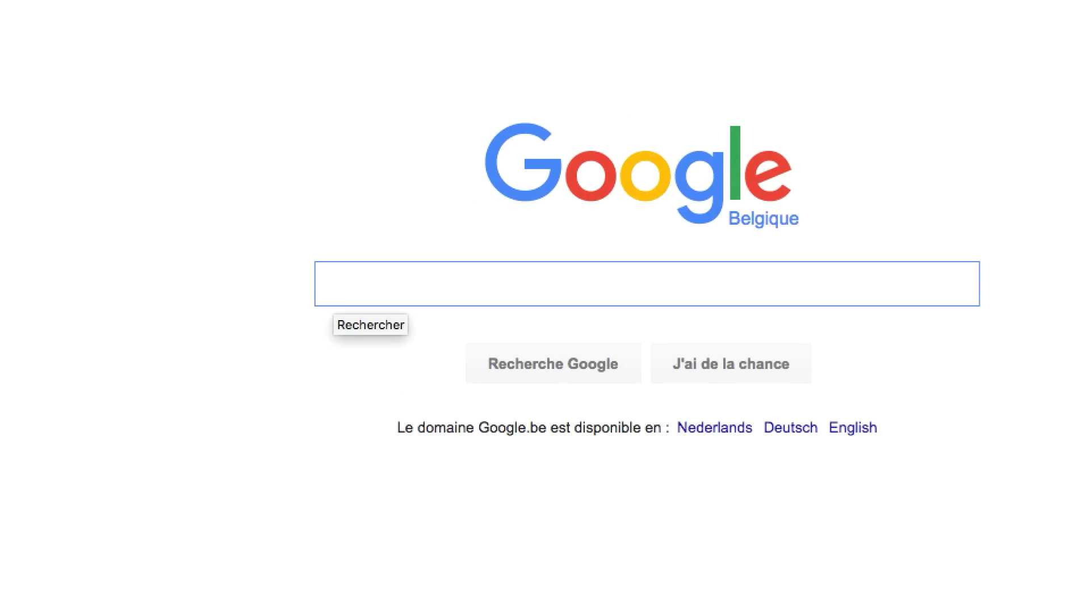
type("farm \"public domain\"")
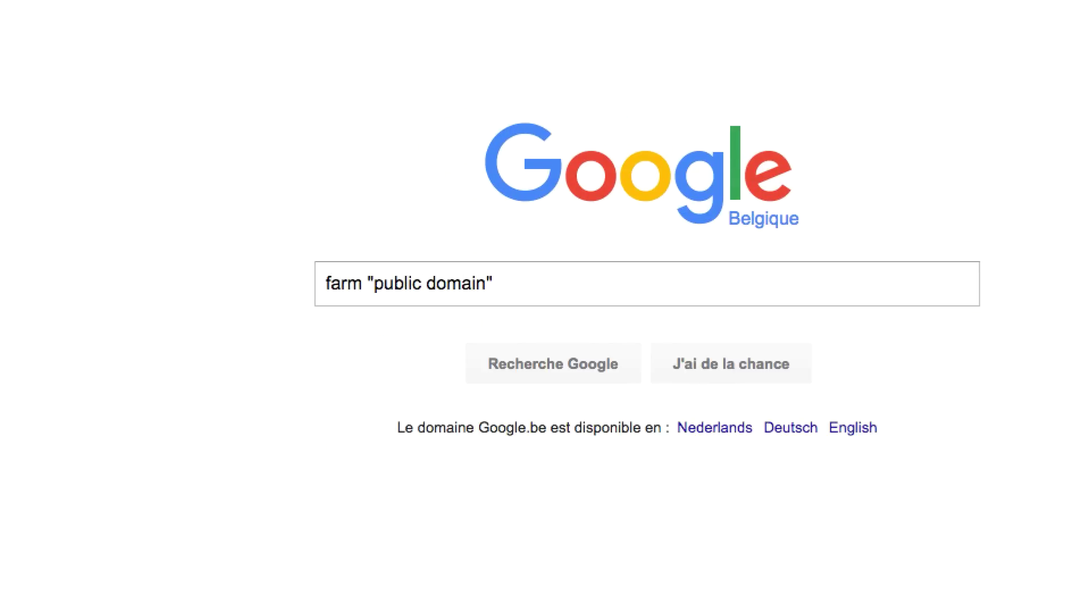
key("Return")
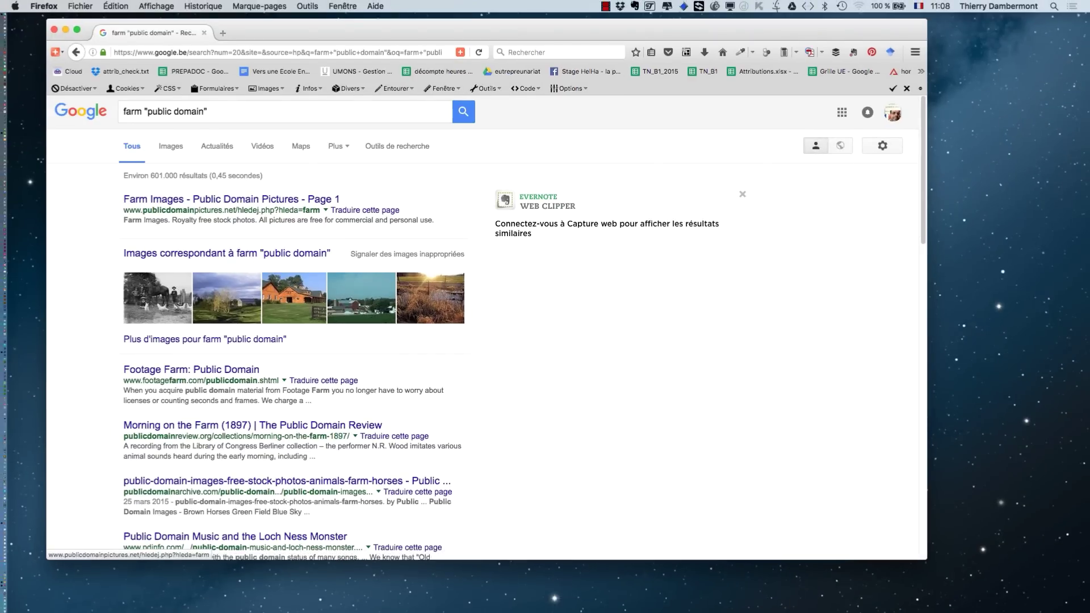
left_click(170, 146)
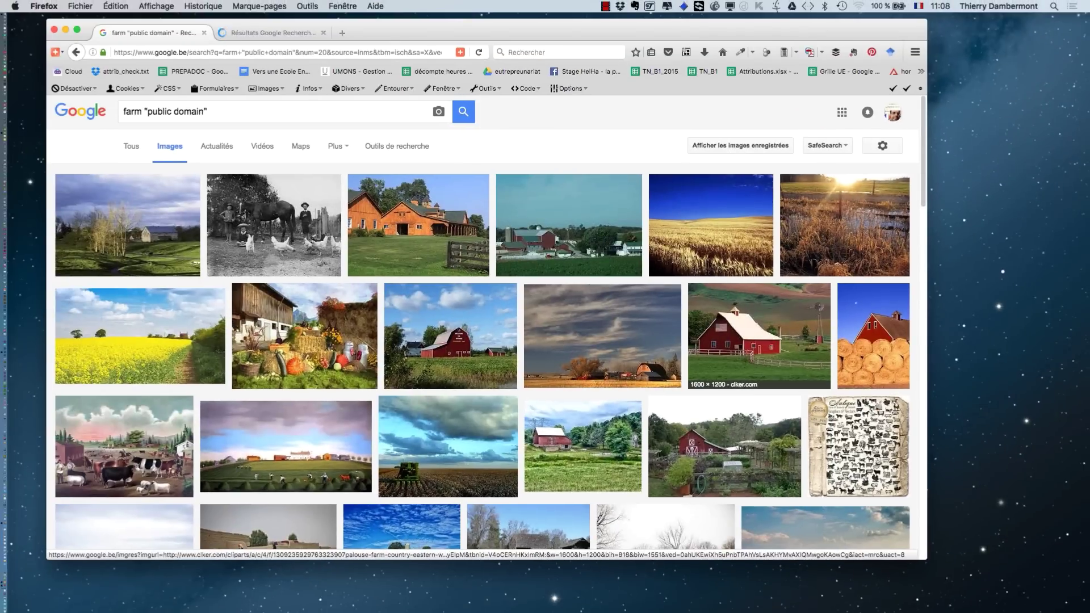
Open the full-size red barn and windmill photo from clker.com in its own tab.
left_click(764, 344)
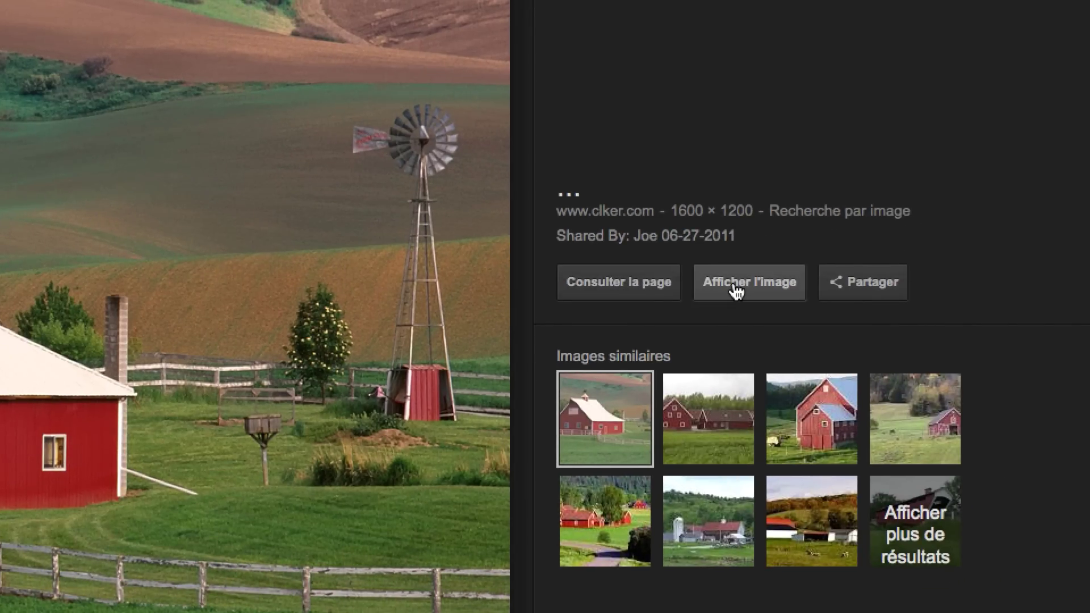
left_click(736, 292)
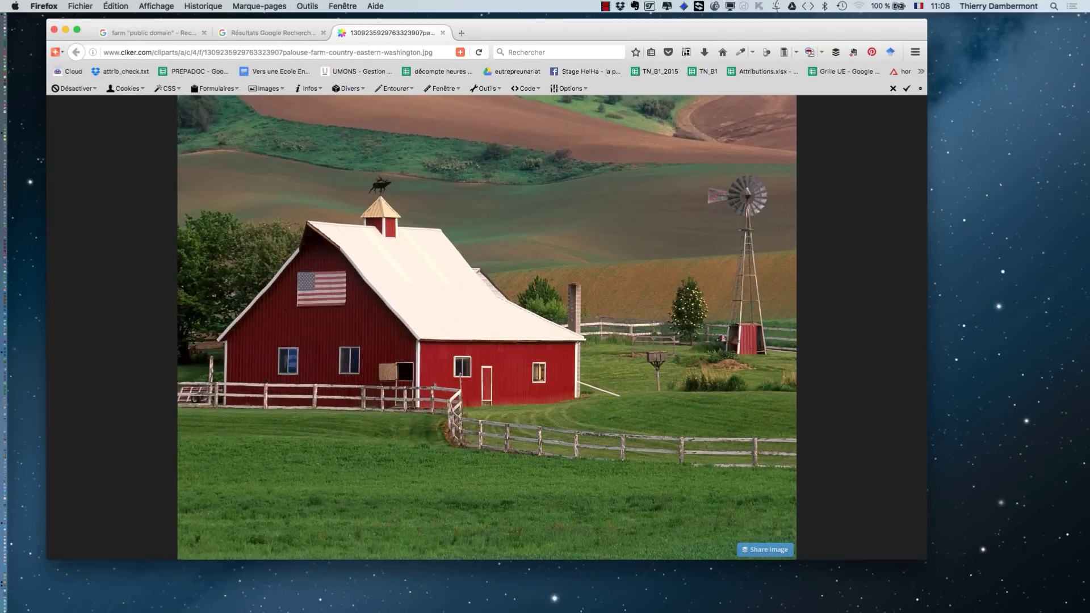
left_click(460, 273)
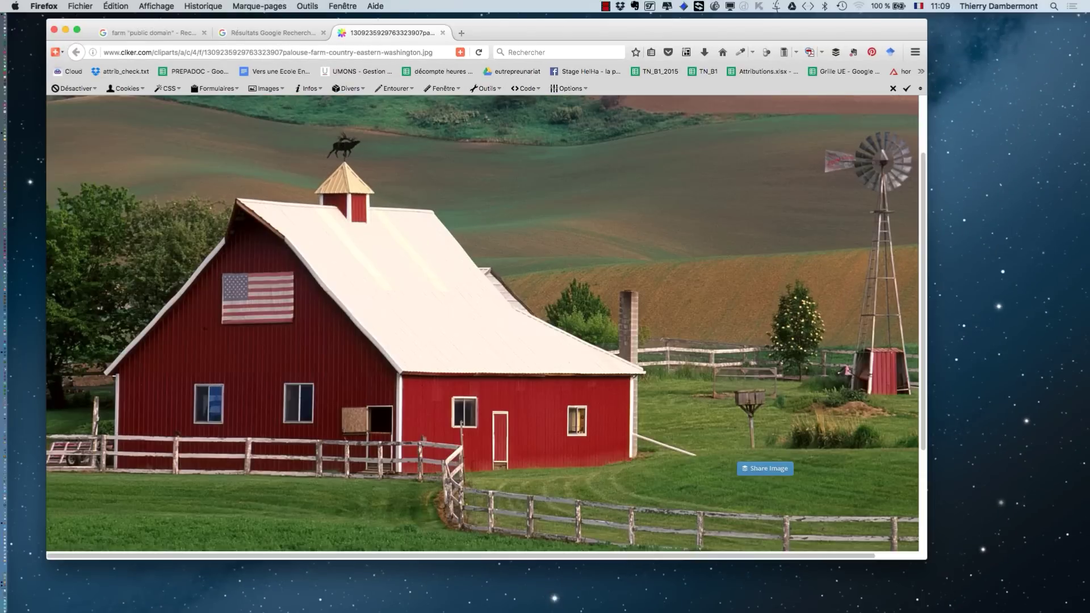
left_click(460, 273)
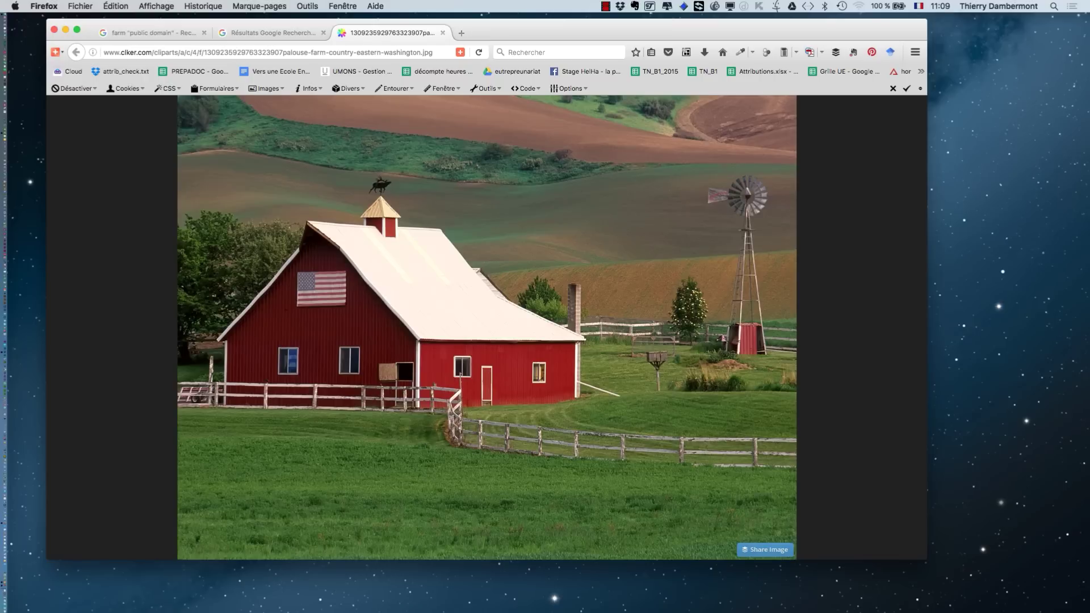
right_click(452, 288)
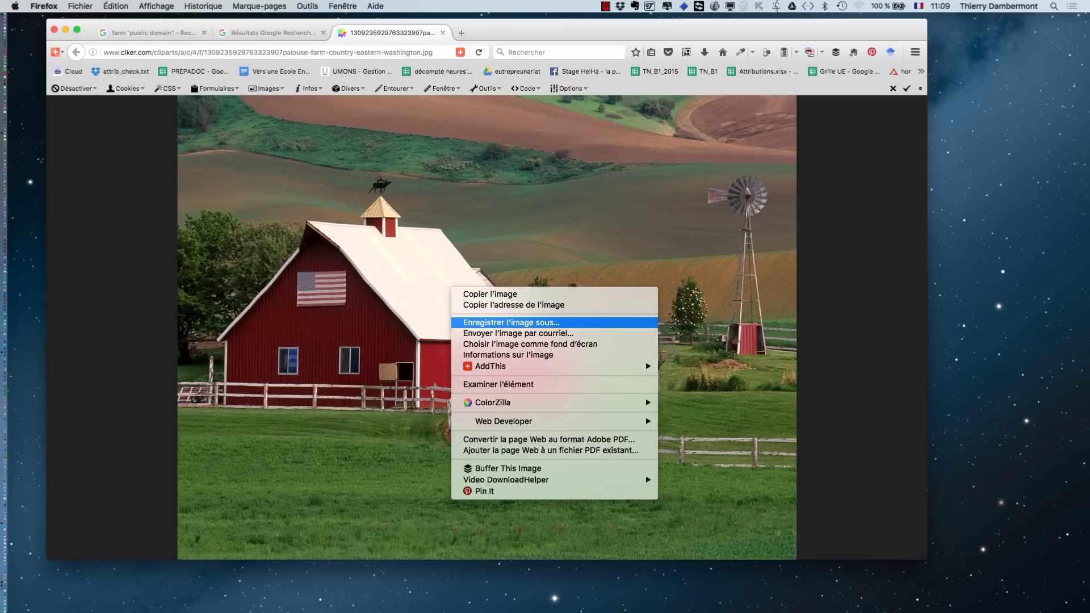
left_click(151, 32)
Open the small 500 × 333 garden barn result in a new tab, view it, then close it.
left_click(151, 32)
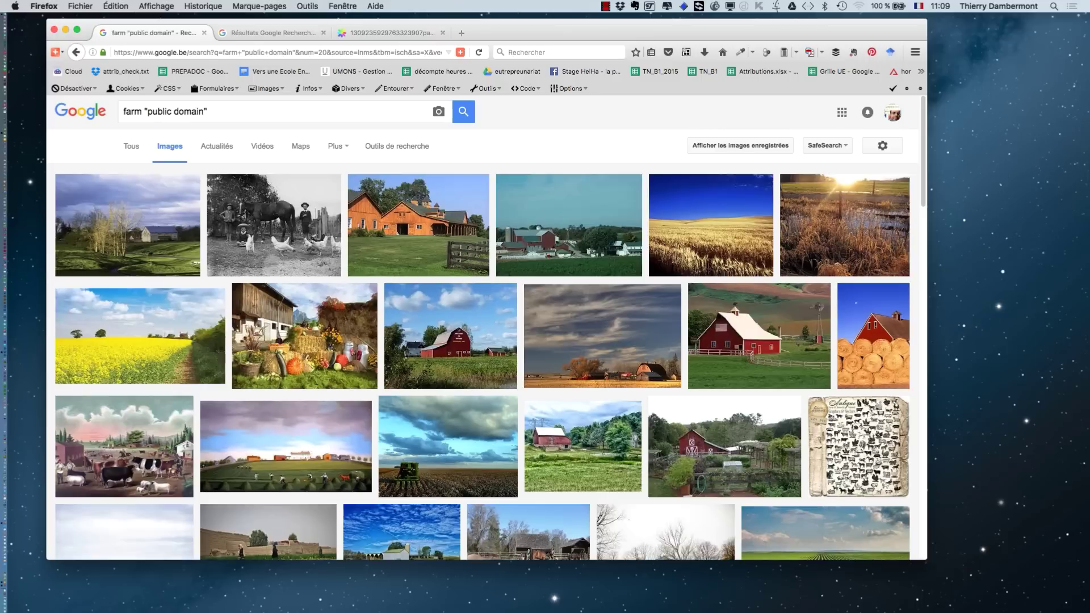
scroll(585, 330, "down", 3)
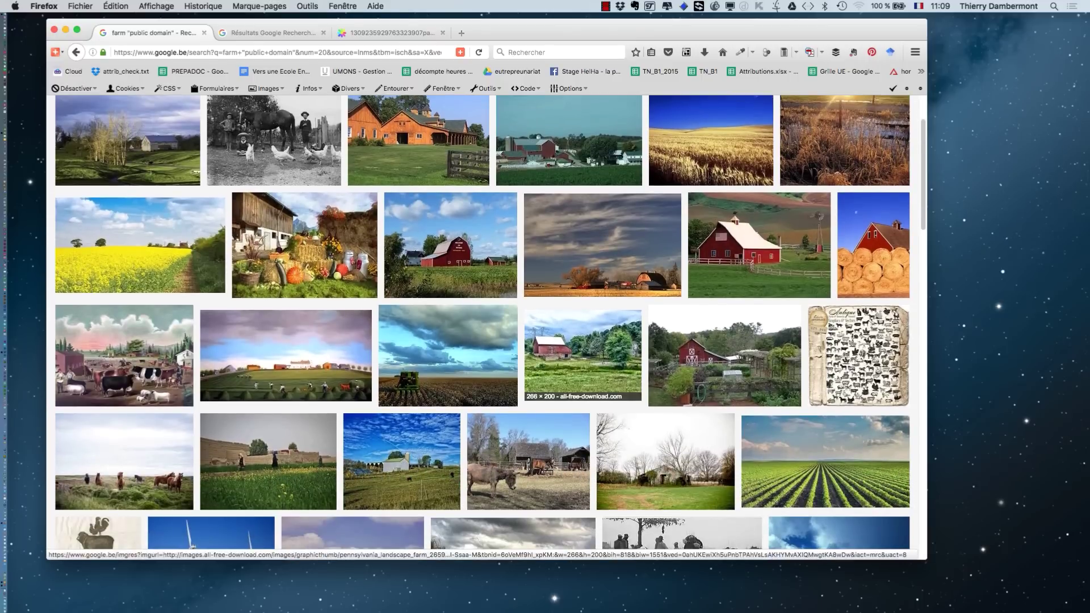
scroll(567, 363, "down", 2)
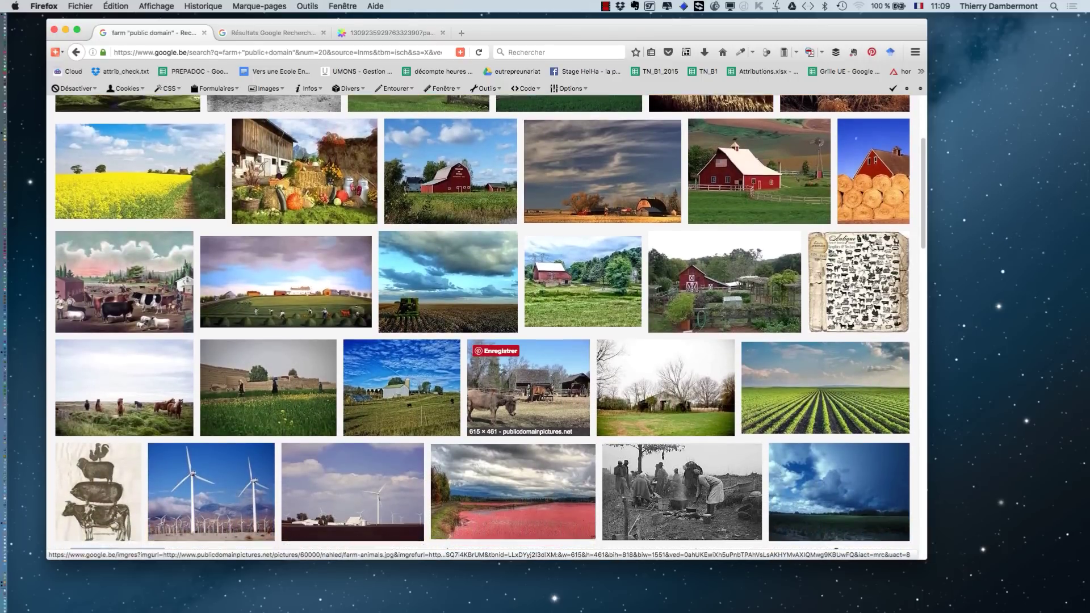
middle_click(528, 386)
scroll(528, 386, "down", 1)
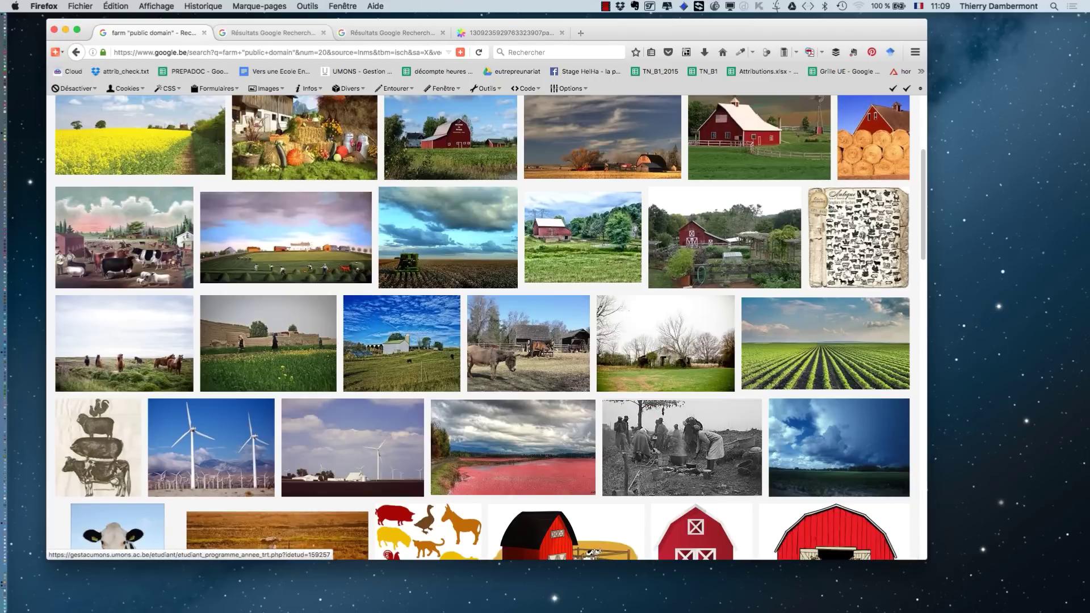
key("ctrl+Tab")
left_click(739, 282)
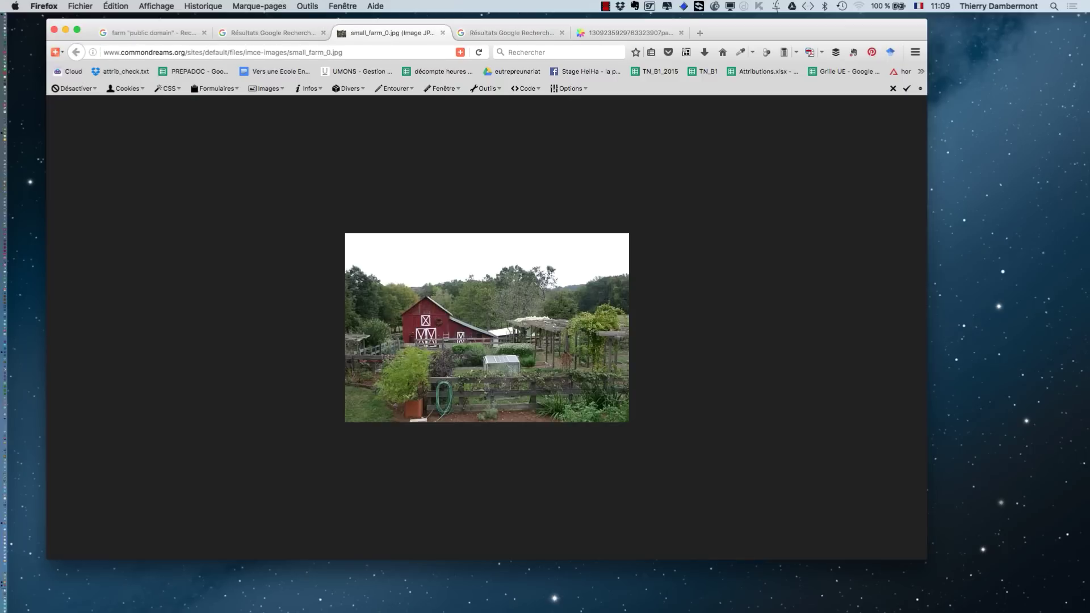
left_click(443, 33)
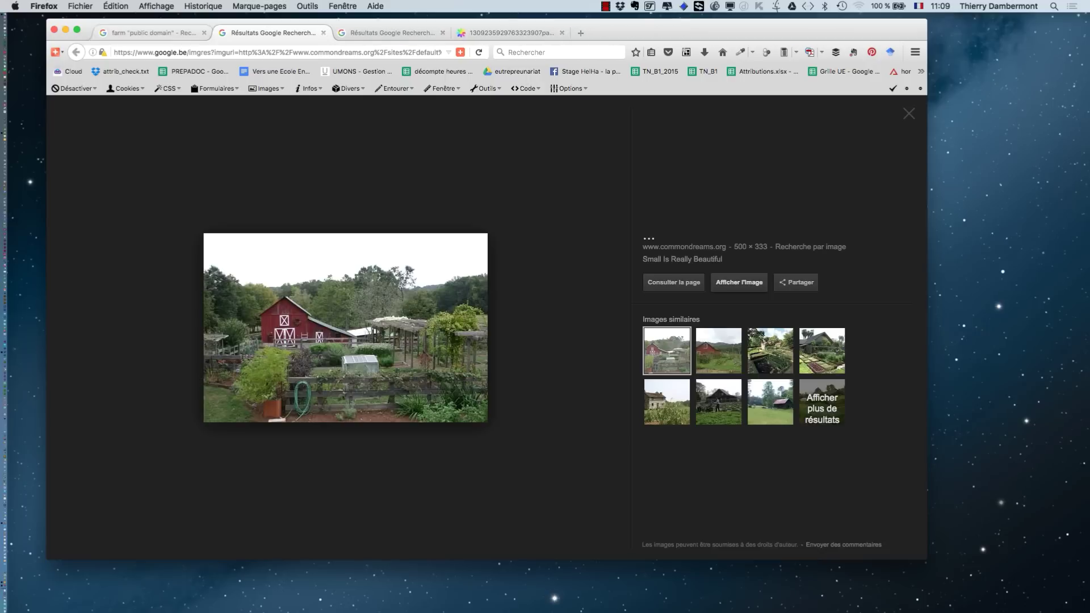
Return to the full-size red barn photo tab and bring up its image options.
left_click(150, 32)
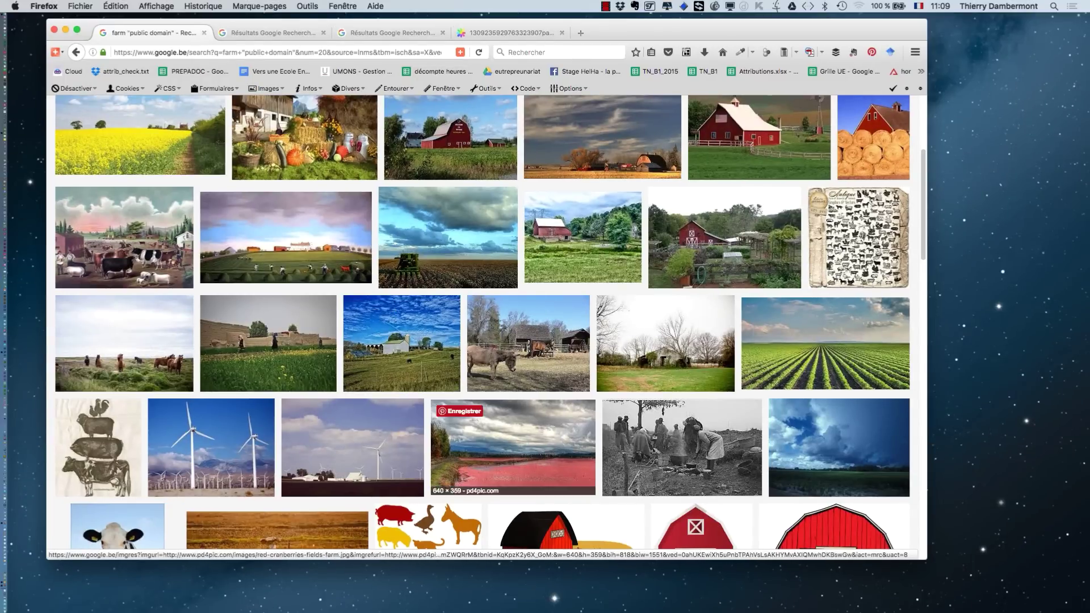
key("super+3")
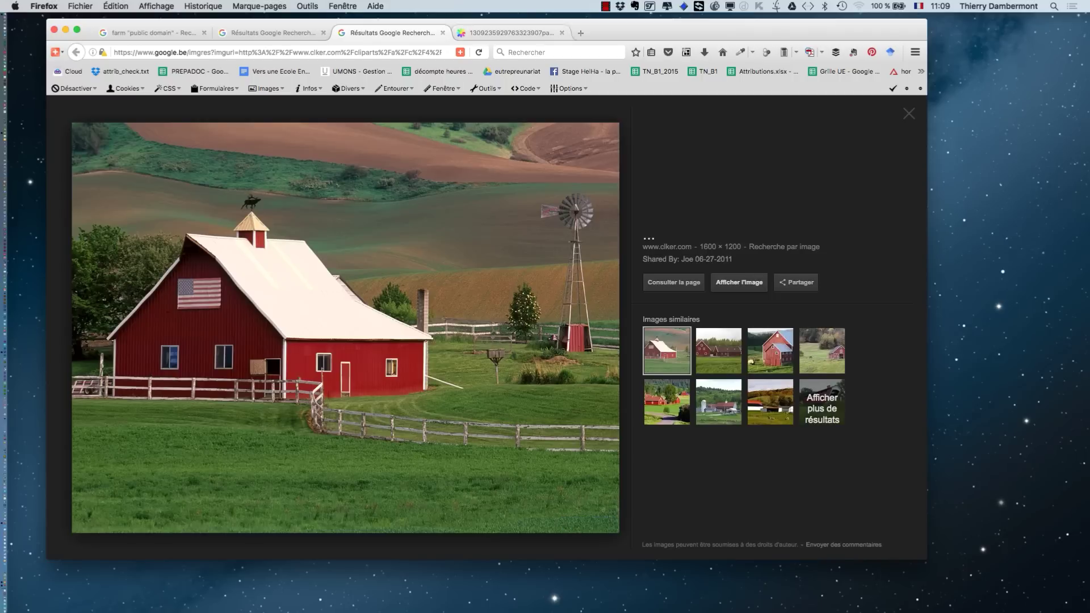
key("super+4")
right_click(513, 240)
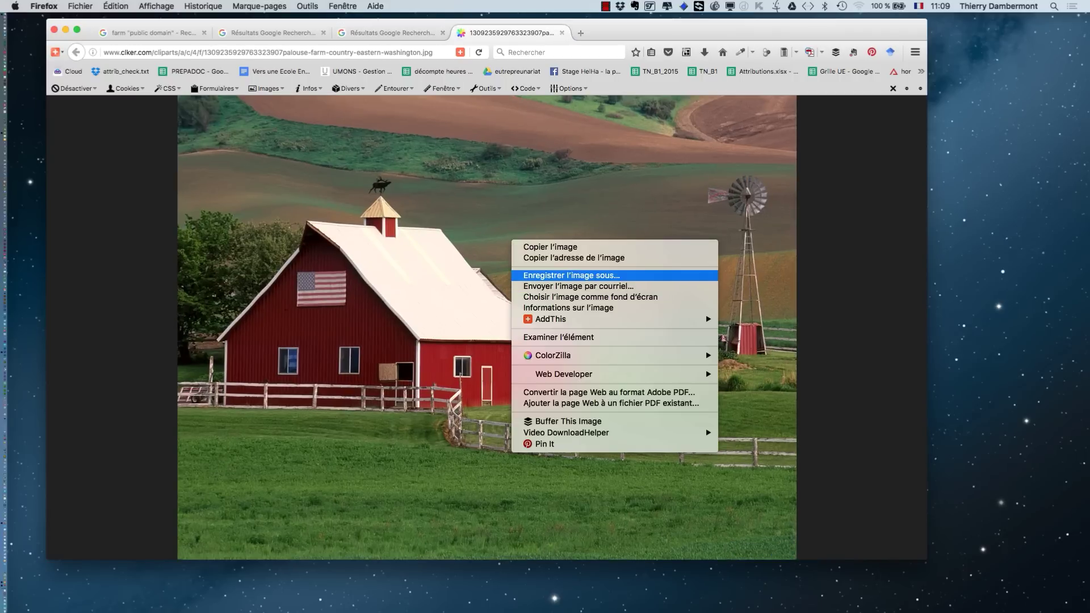
Save the red barn image into a new Desktop folder named 'Photoshop intro 2'.
left_click(571, 274)
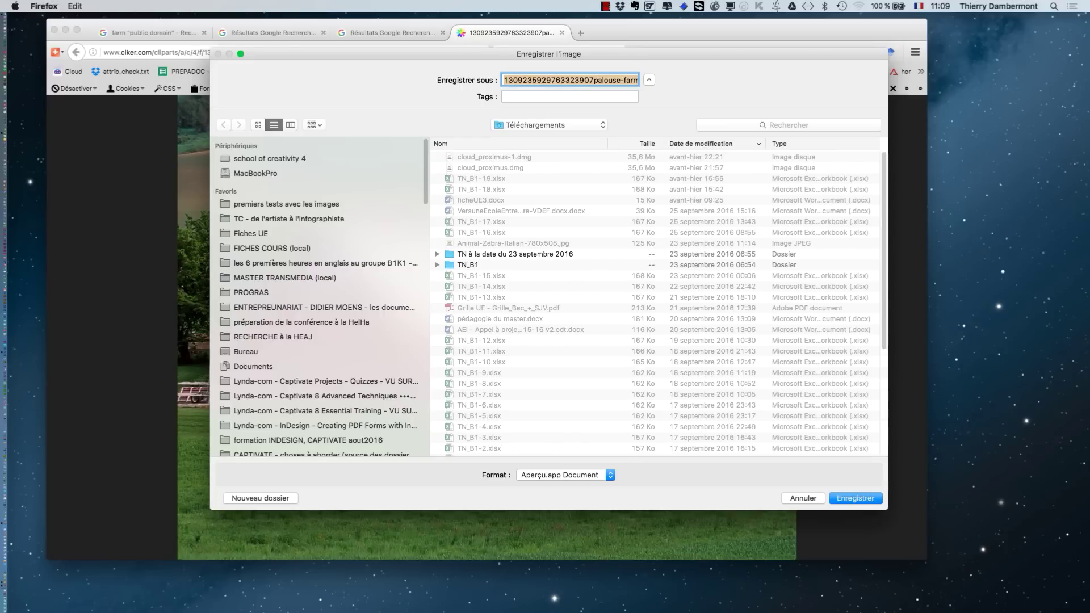
left_click(246, 352)
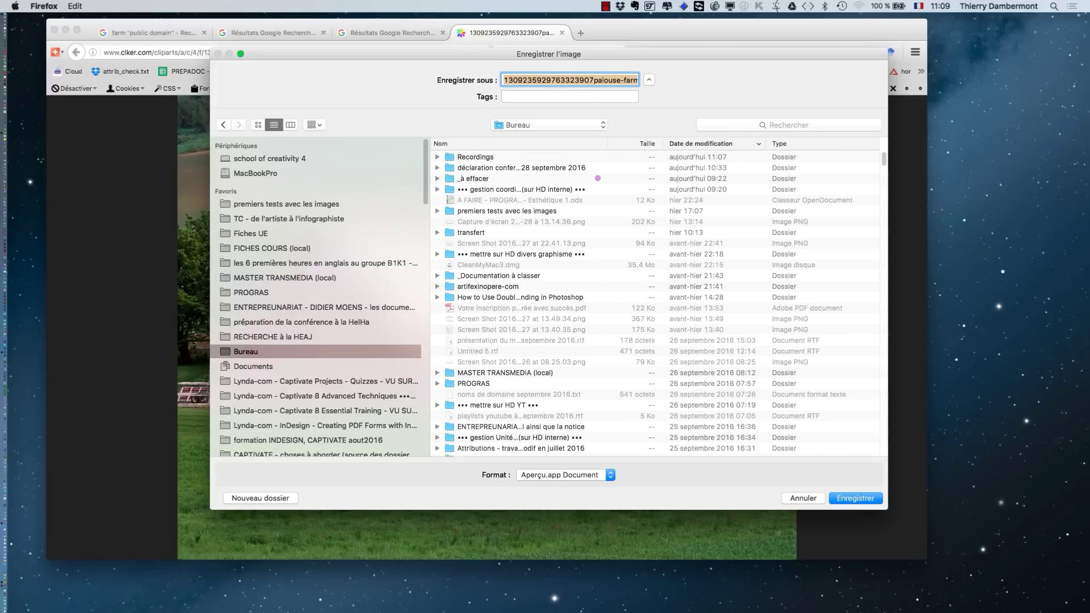
key("super+shift+n")
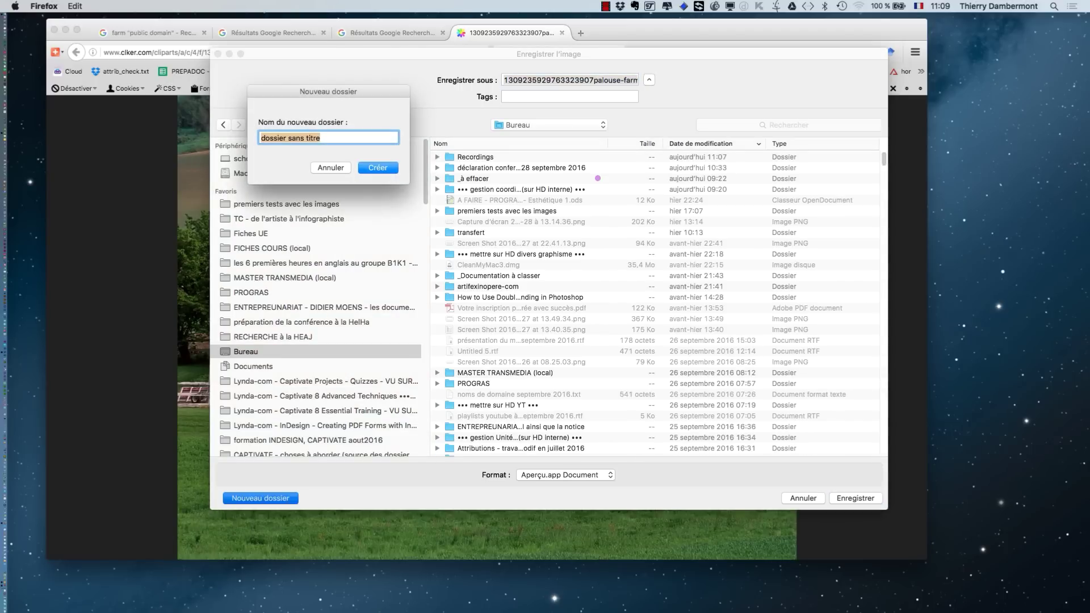
type("29 septeb")
left_click_drag(297, 137, 251, 137)
type("Photoshop intro 2")
left_click(391, 169)
left_click(856, 498)
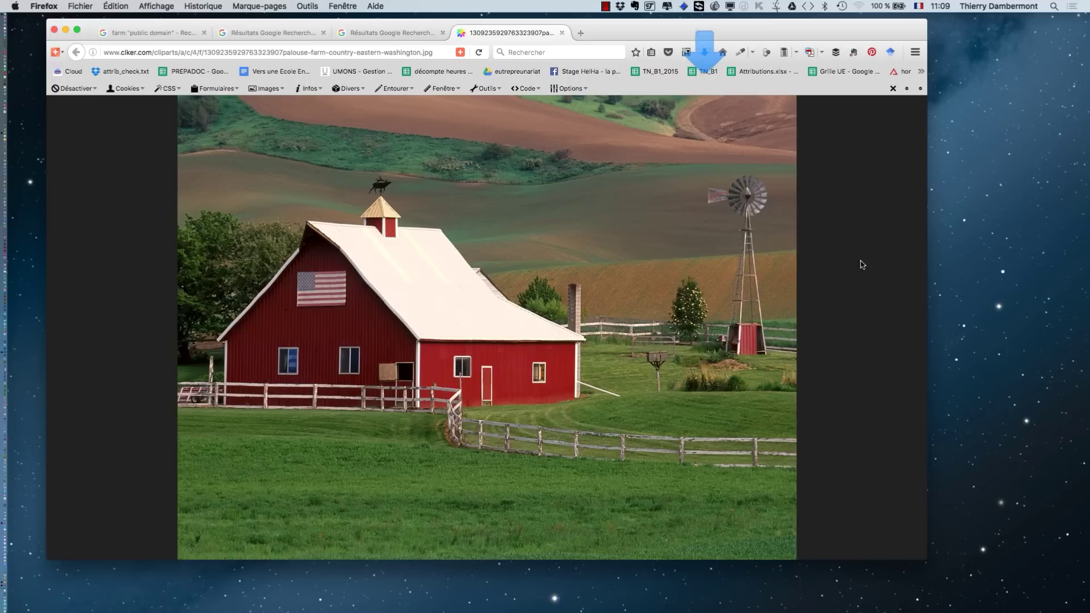
key("super+Tab")
key("super+Tab")
key("super+Tab")
key("super+Tab")
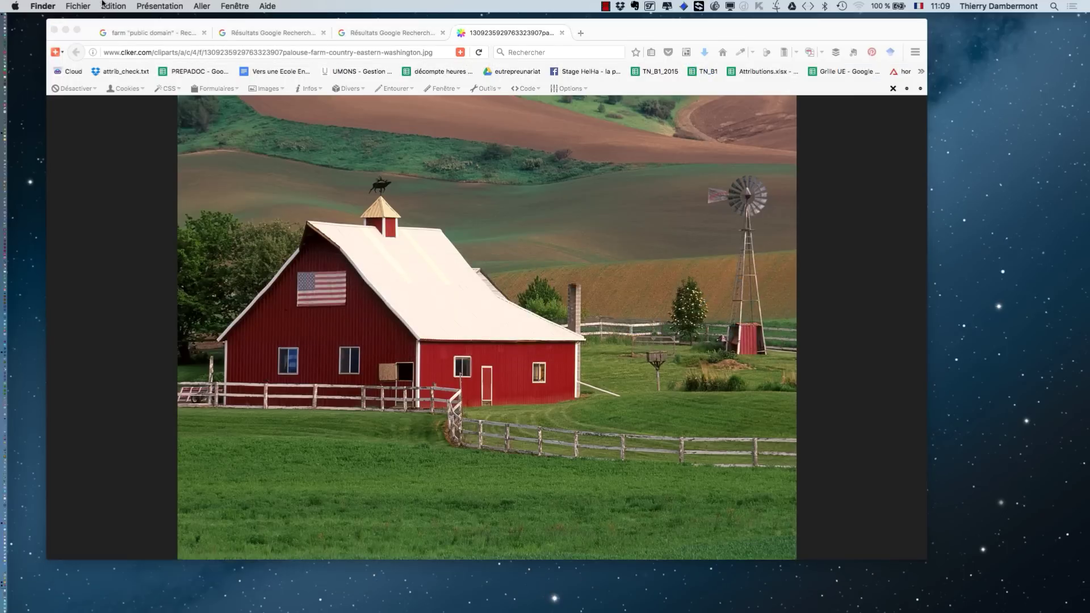
In a new Finder window, pin Photoshop intro 2 to Favourites and open it.
left_click(78, 6)
left_click(91, 18)
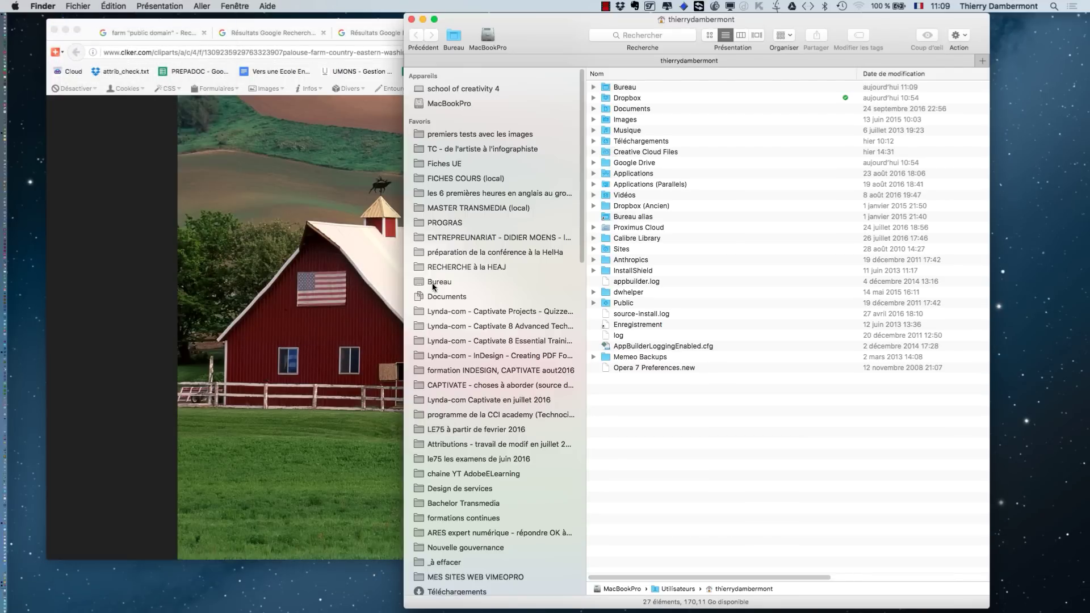
left_click(436, 282)
left_click_drag(643, 85, 516, 123)
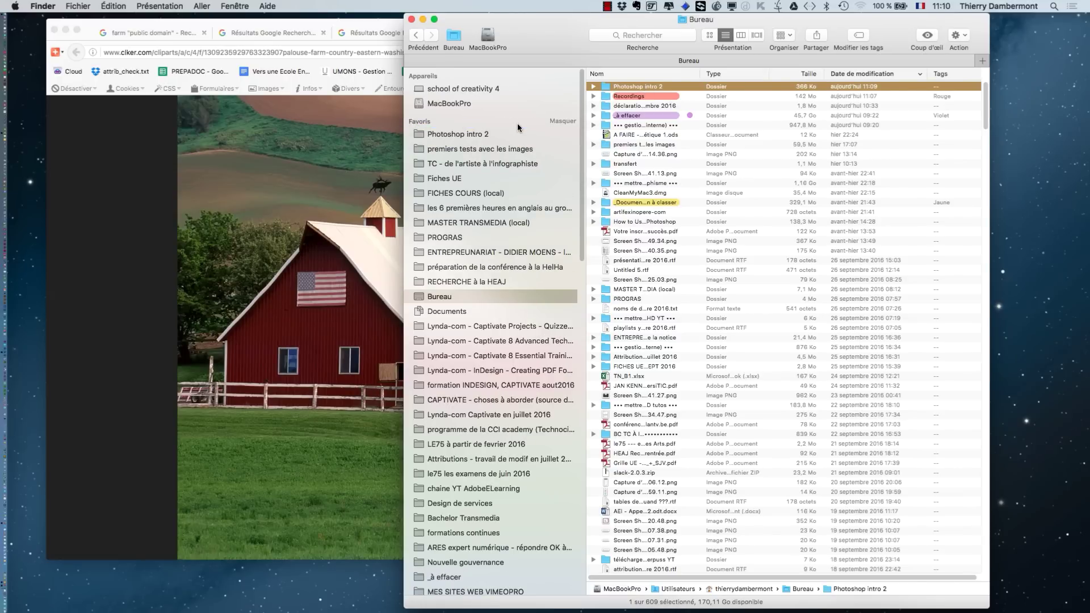
left_click(516, 128)
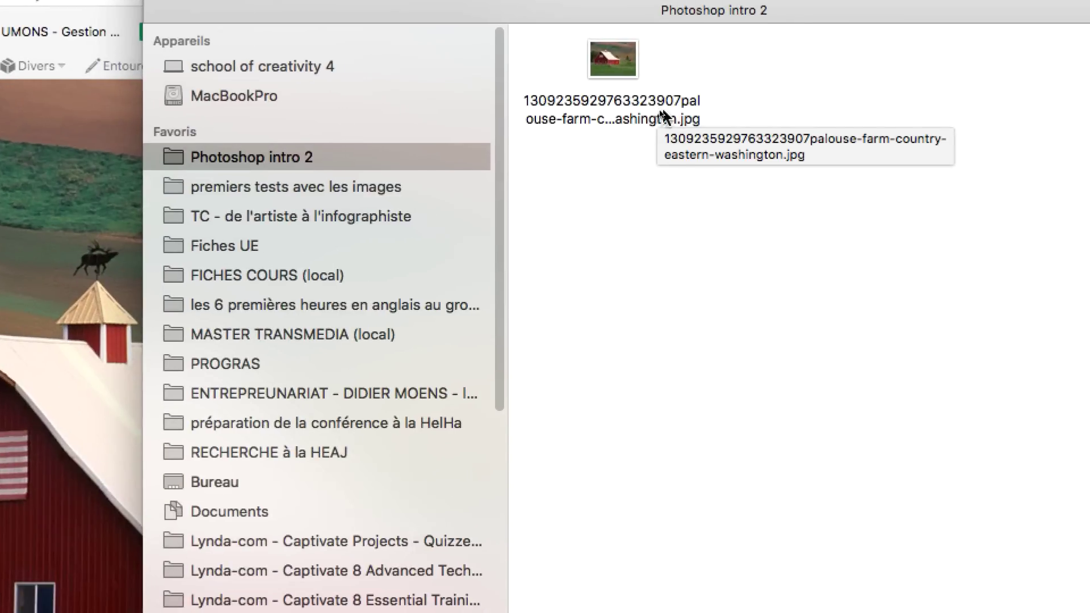
Rename the barn photo to country-eastern-washington.jpg by deleting its 'palouse-farm-' prefix.
left_click(653, 113)
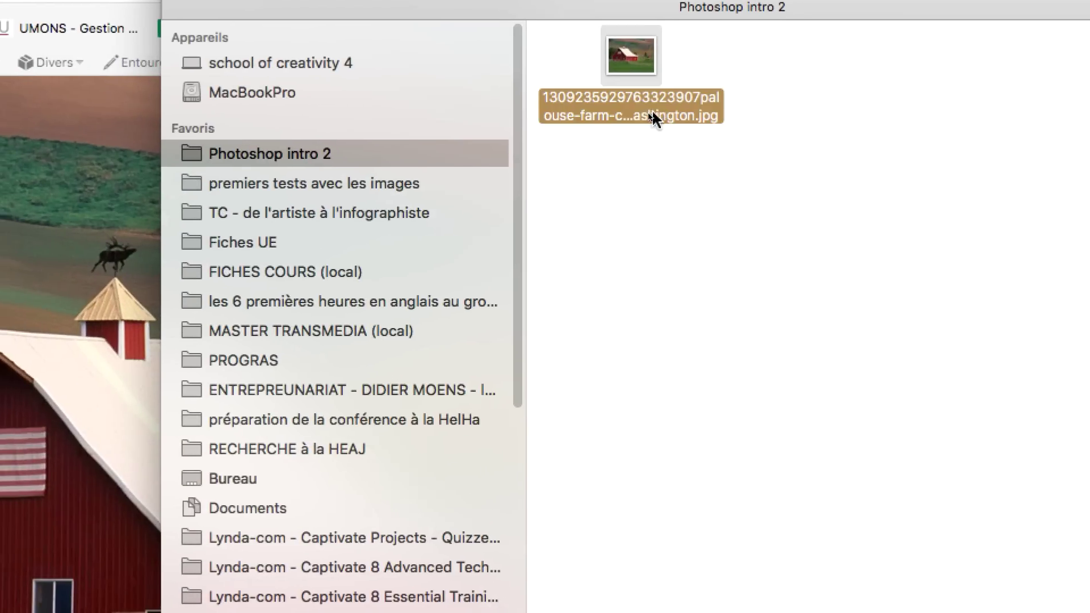
left_click(647, 110)
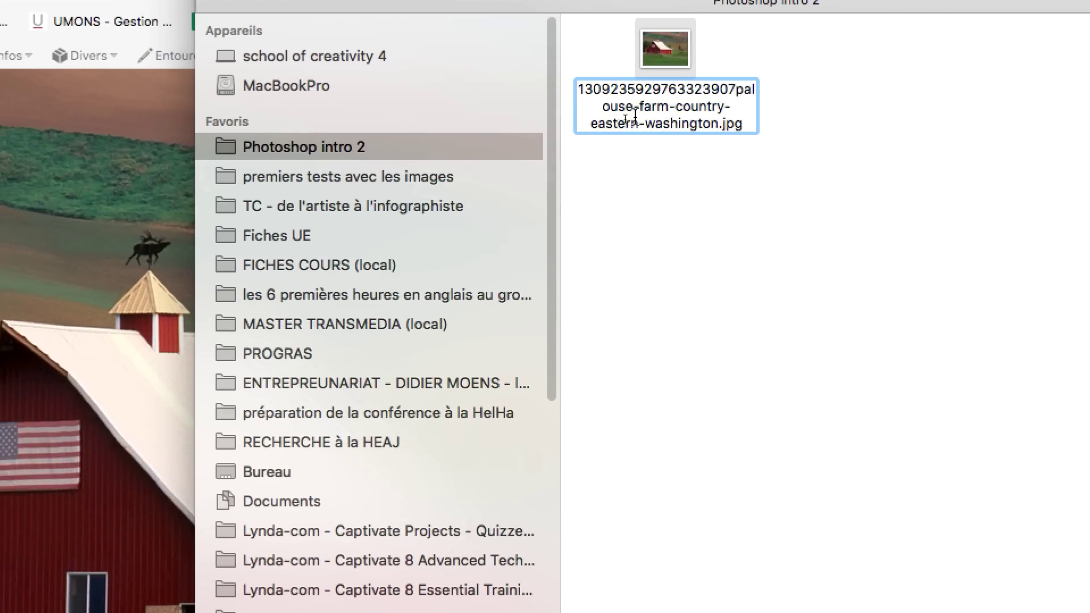
left_click_drag(650, 113, 554, 95)
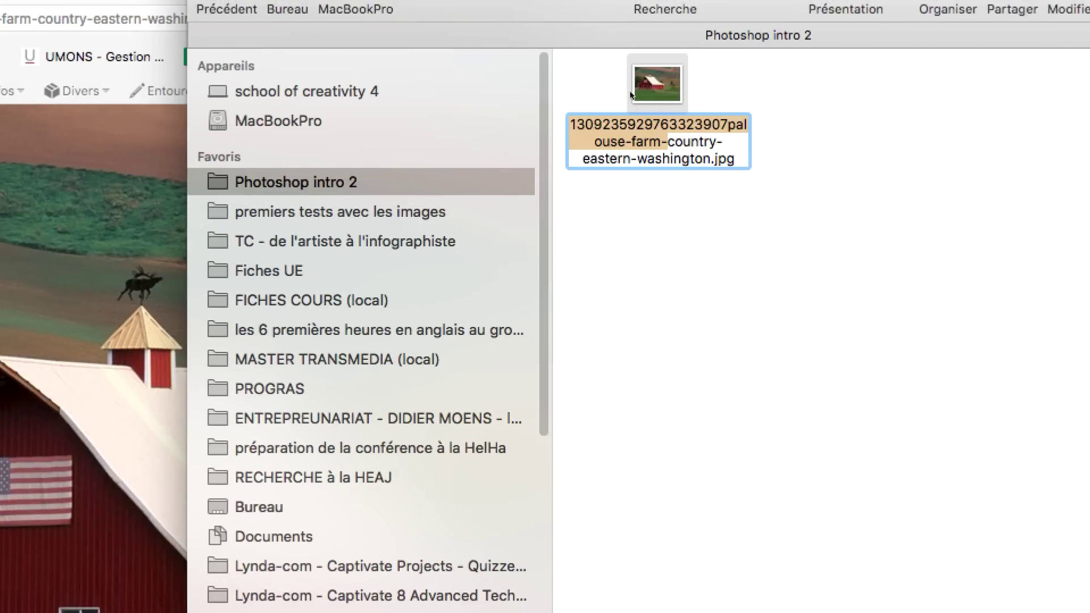
key("BackSpace")
key("Return")
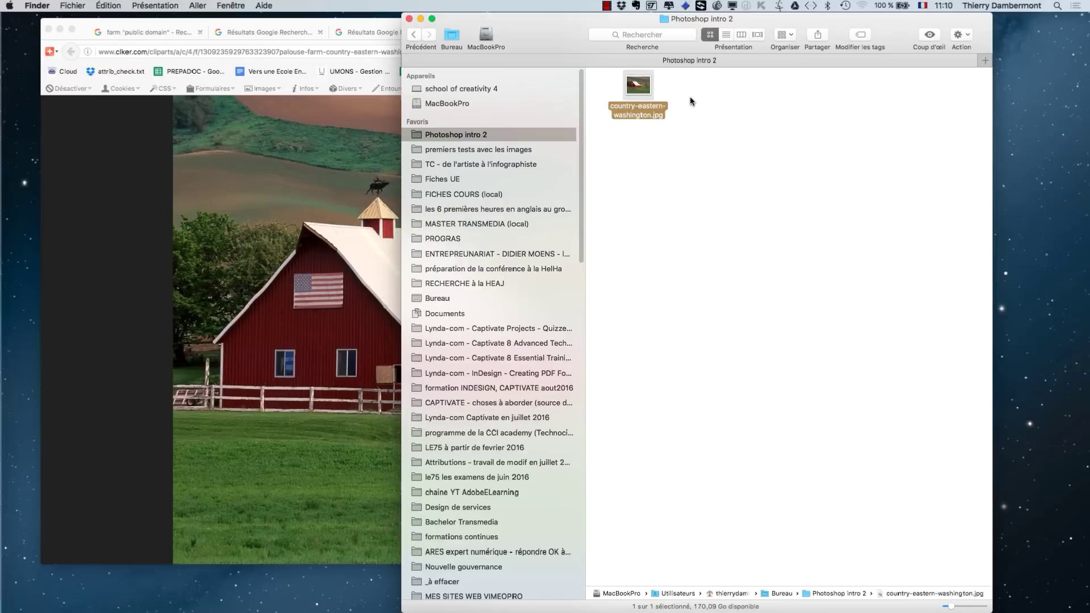
key("super+Tab")
left_click(597, 539)
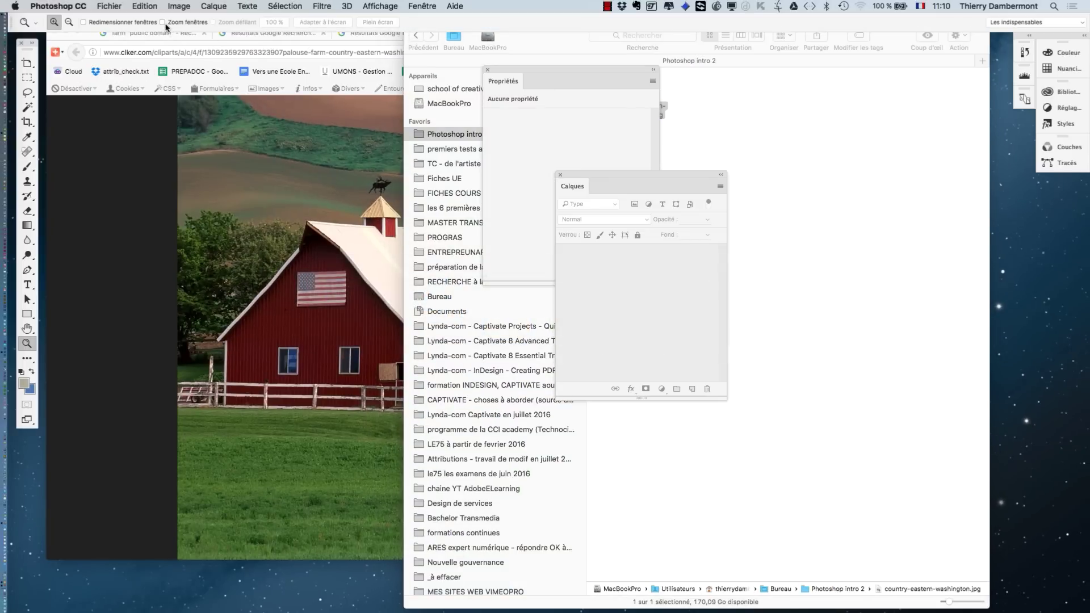
Open country-eastern-washington.jpg from the Photoshop intro 2 folder via Fichier > Ouvrir.
key("super+alt+h")
left_click(109, 6)
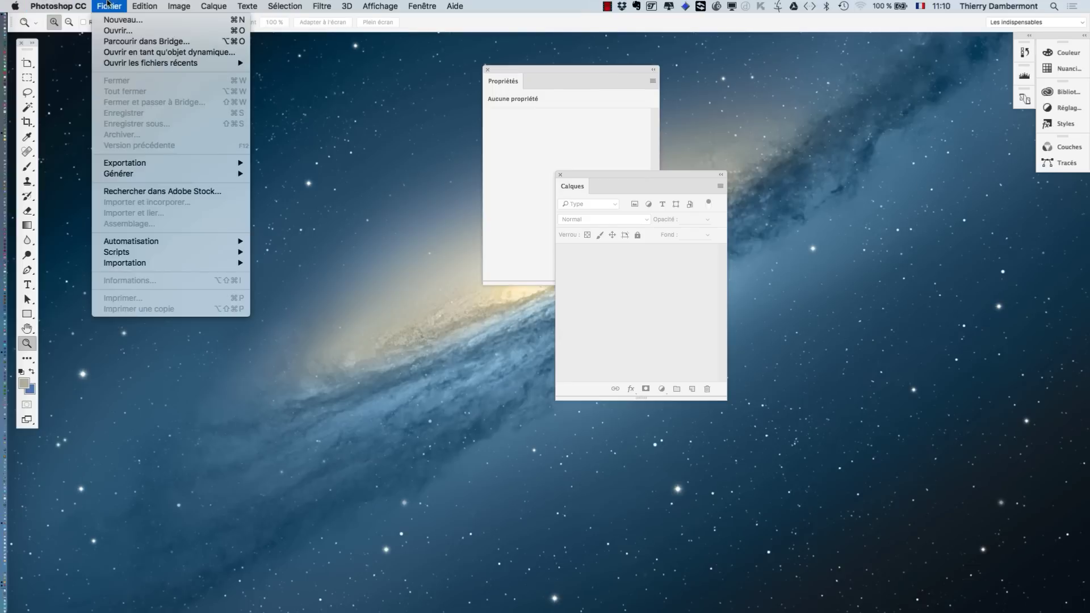
left_click(118, 31)
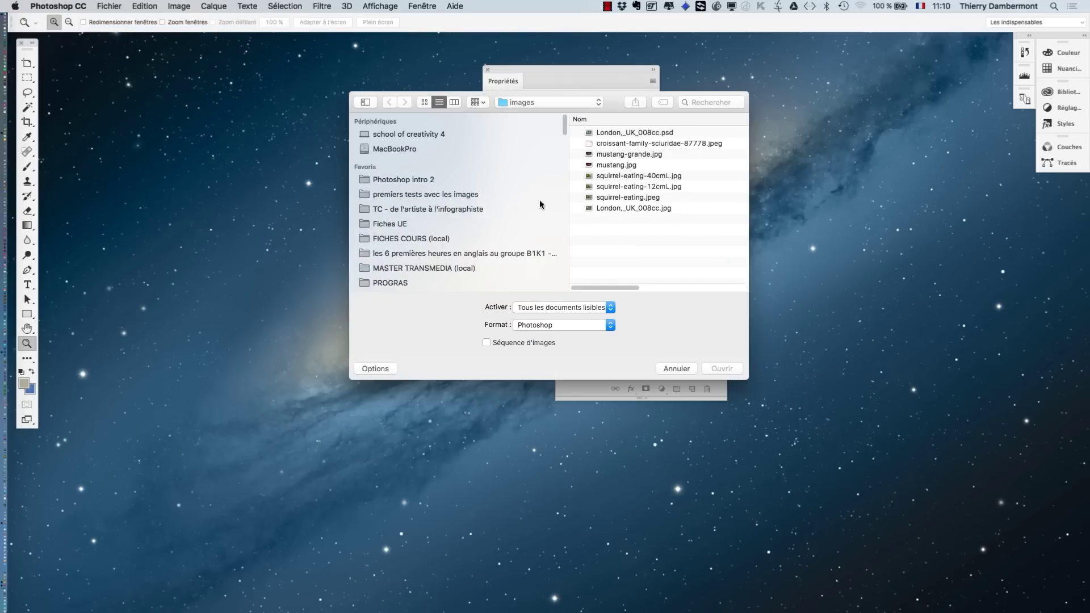
left_click(403, 179)
left_click(624, 134)
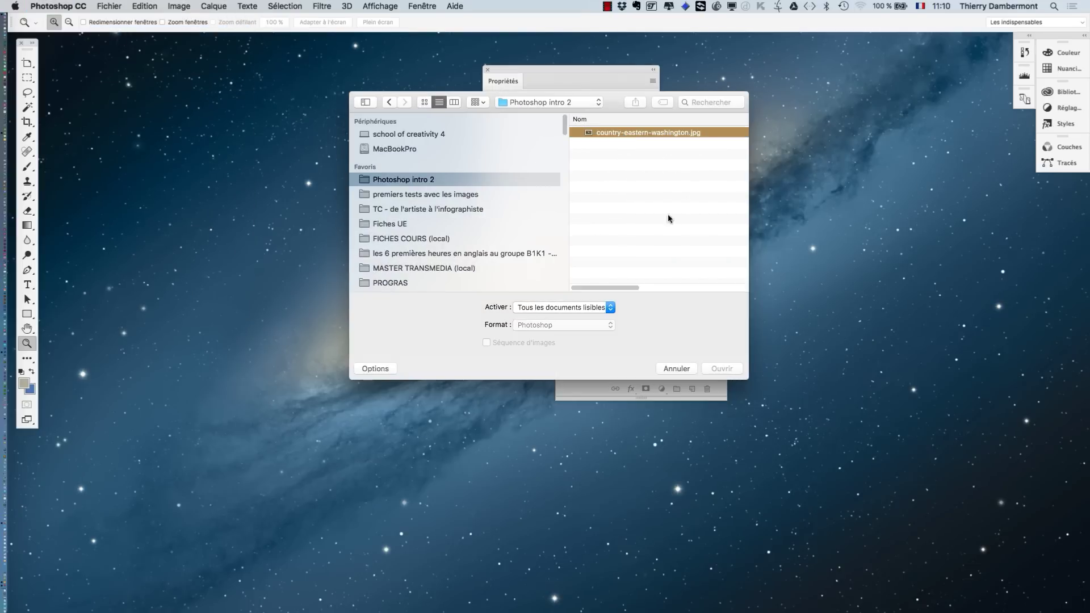
left_click(723, 369)
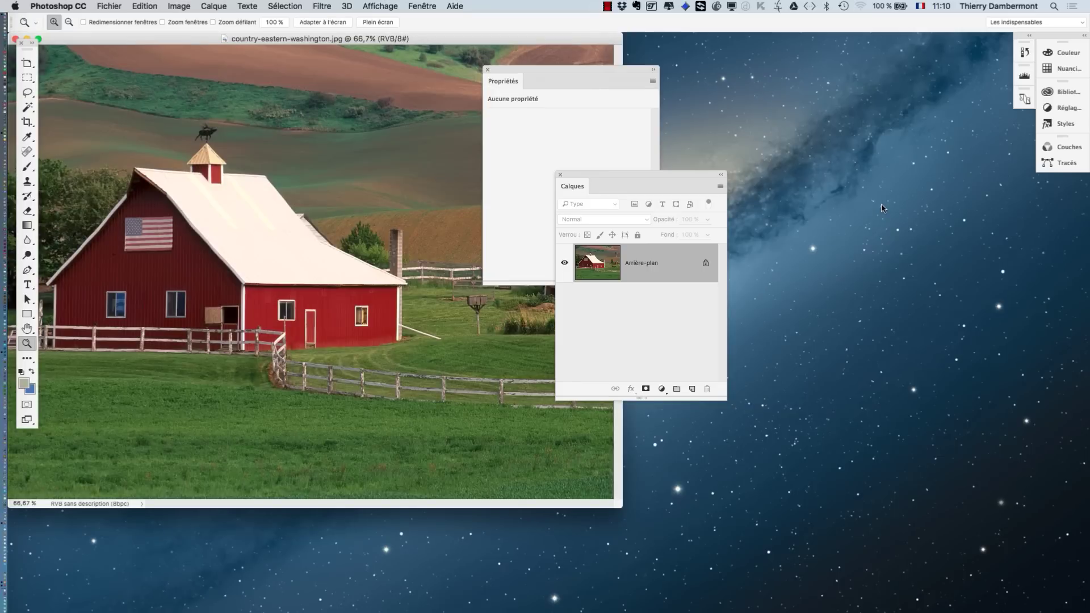
Close the Calques and Propriétés panels and move the photo window toward the centre.
left_click(560, 174)
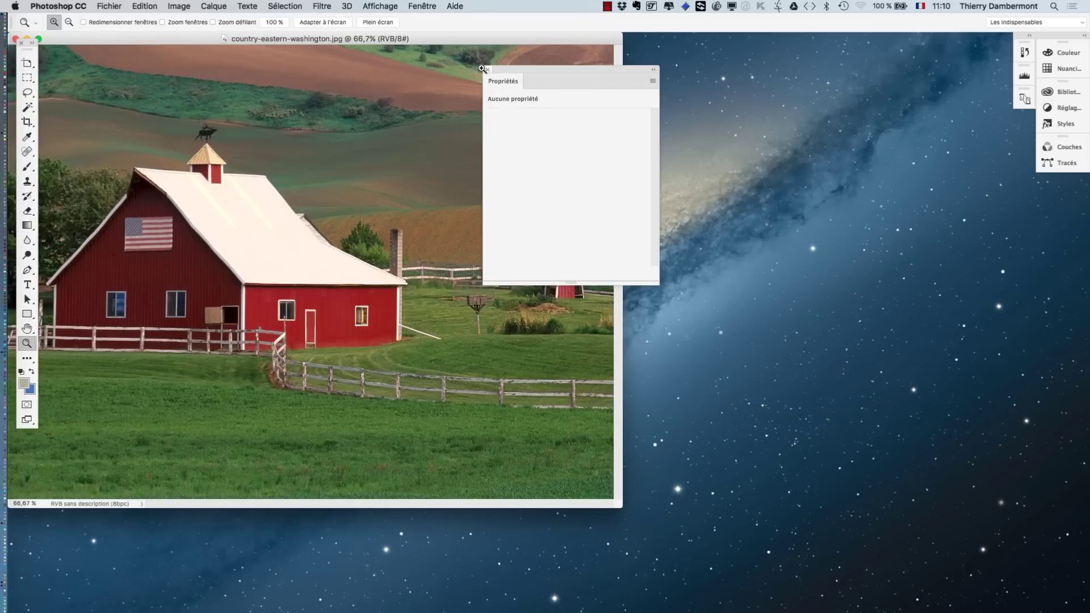
left_click(487, 70)
left_click_drag(491, 39, 609, 58)
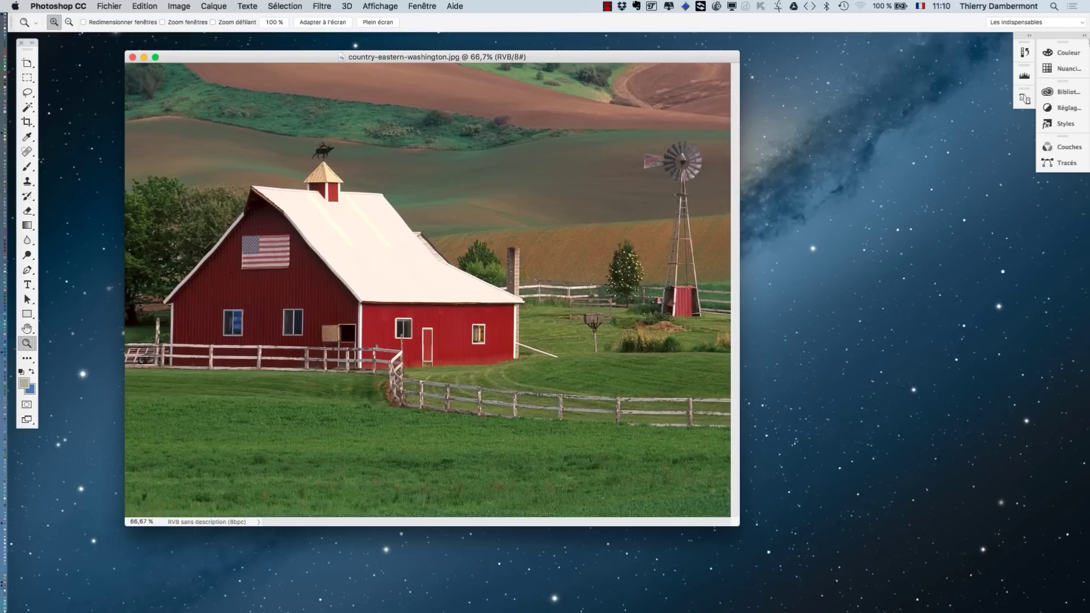
Reset the Les indispensables workspace.
left_click(1032, 22)
left_click(1032, 95)
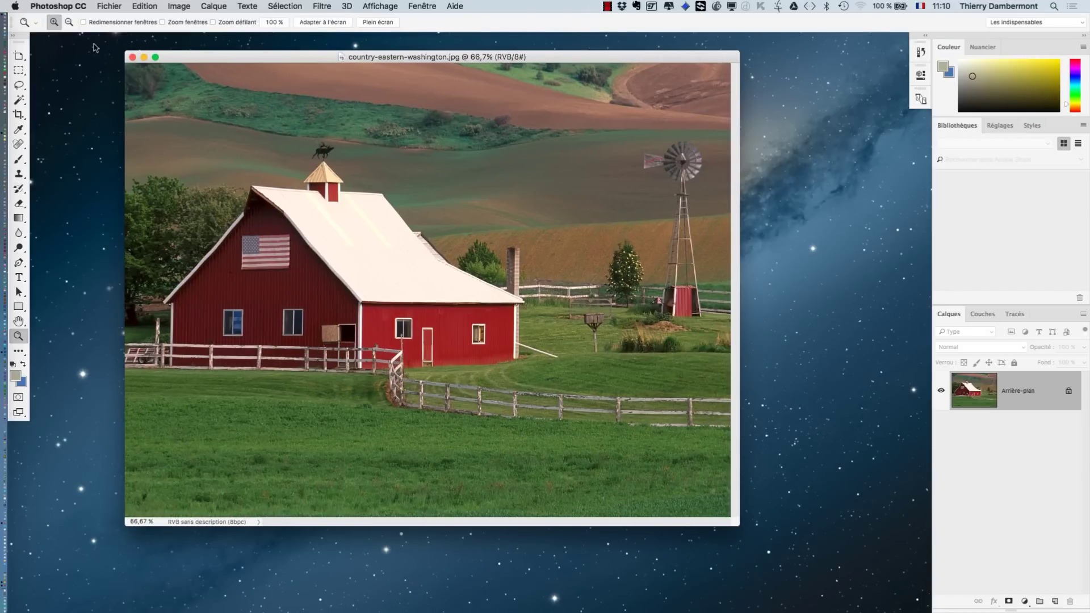
left_click_drag(25, 42, 62, 79)
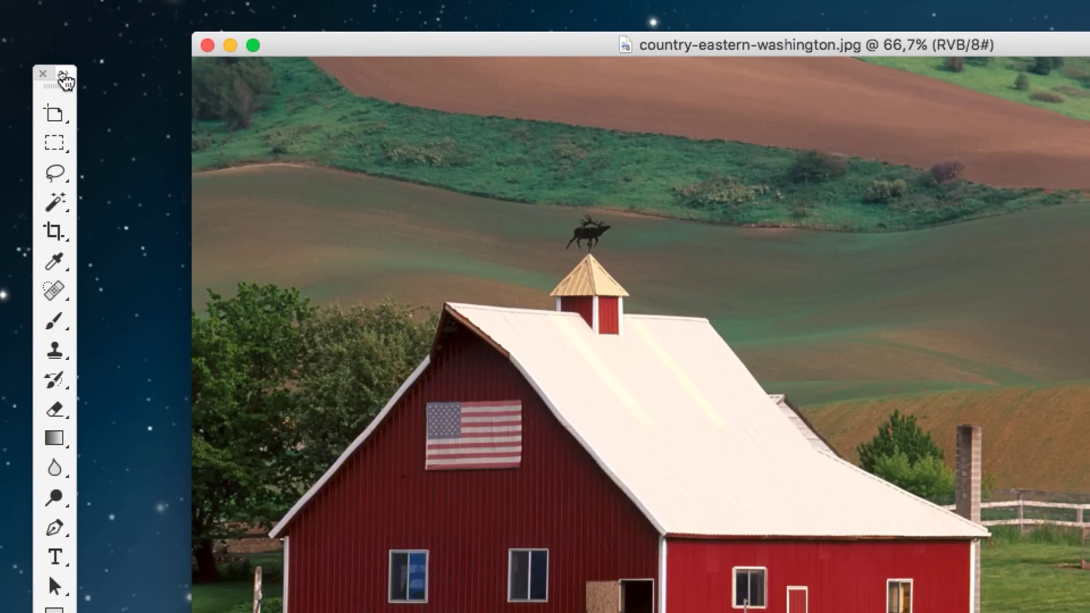
Set the Tools panel to two columns, restore it via Fenêtre > Outils, and place it beside the photo.
left_click(65, 76)
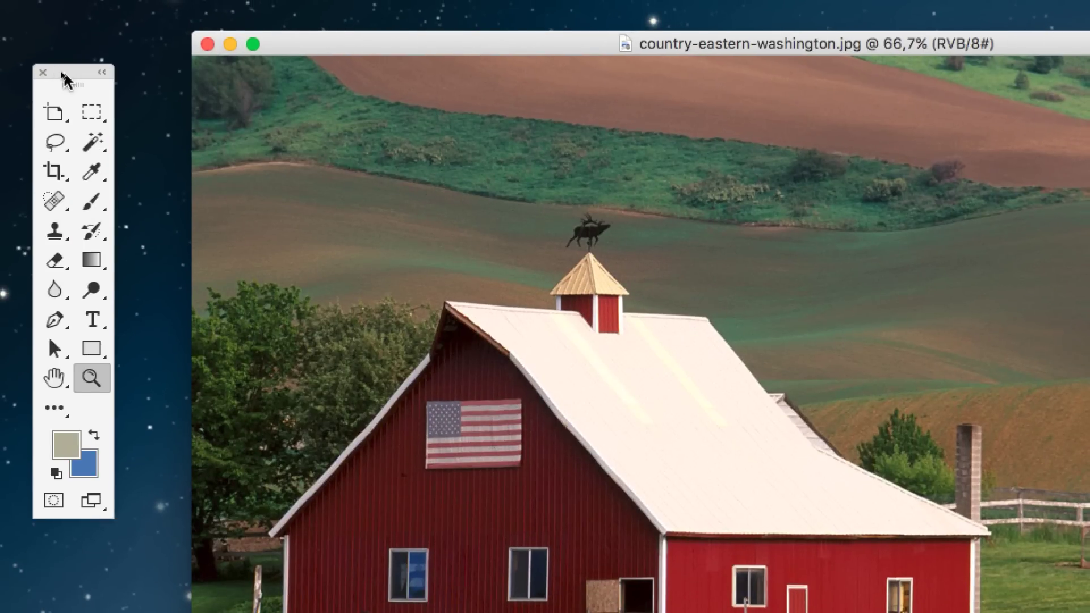
left_click(81, 81)
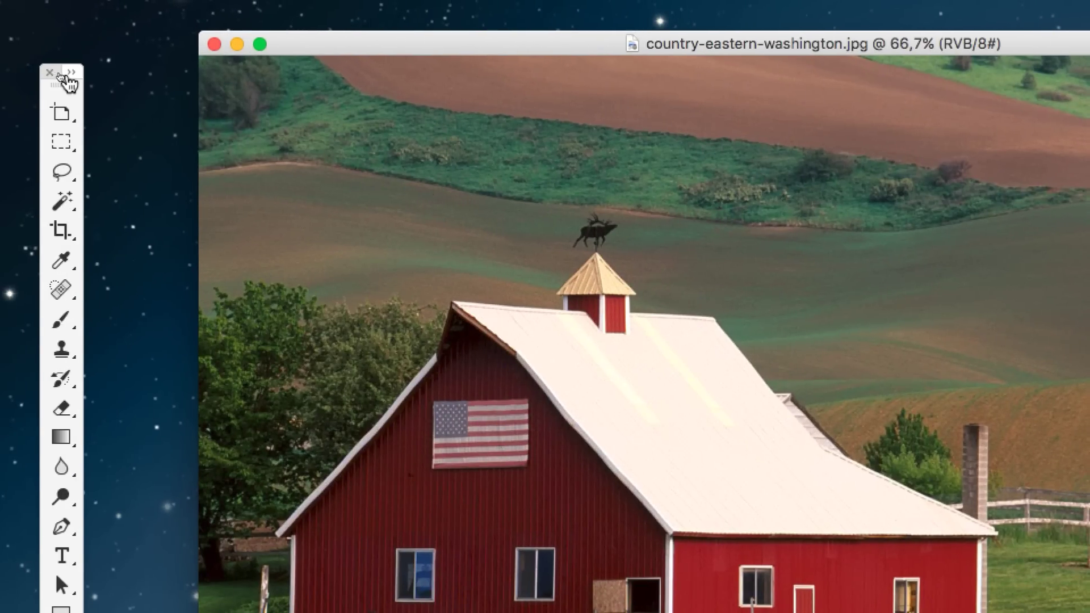
left_click(42, 80)
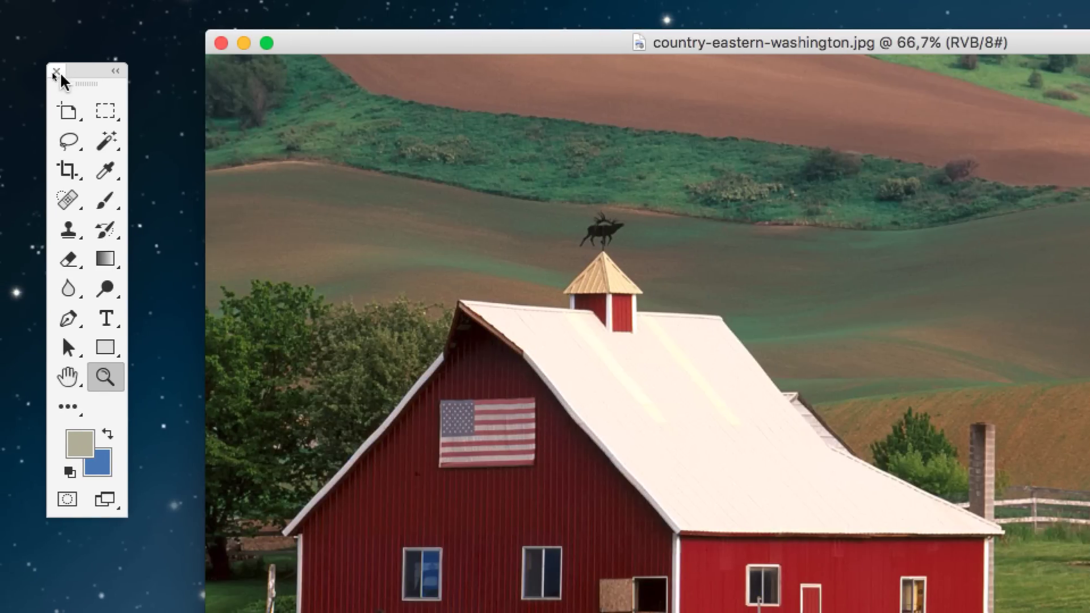
left_click(57, 72)
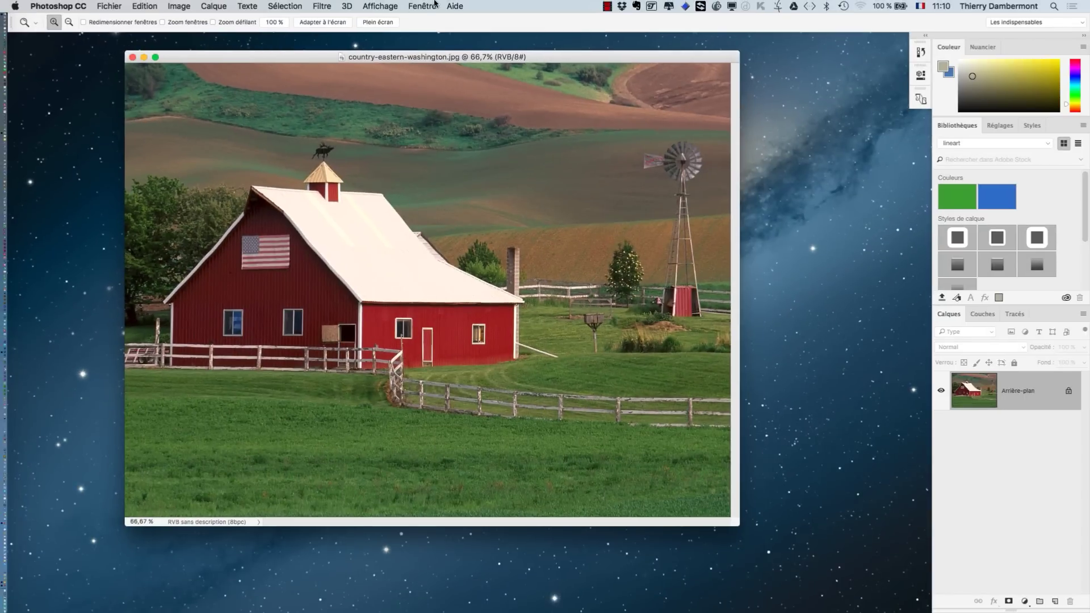
left_click(426, 6)
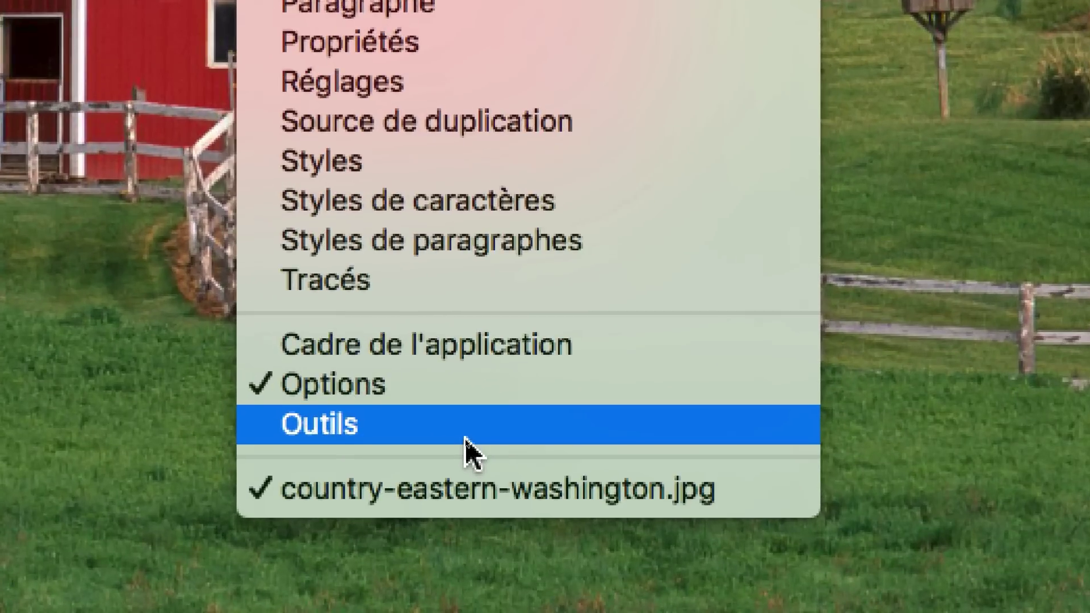
left_click(465, 436)
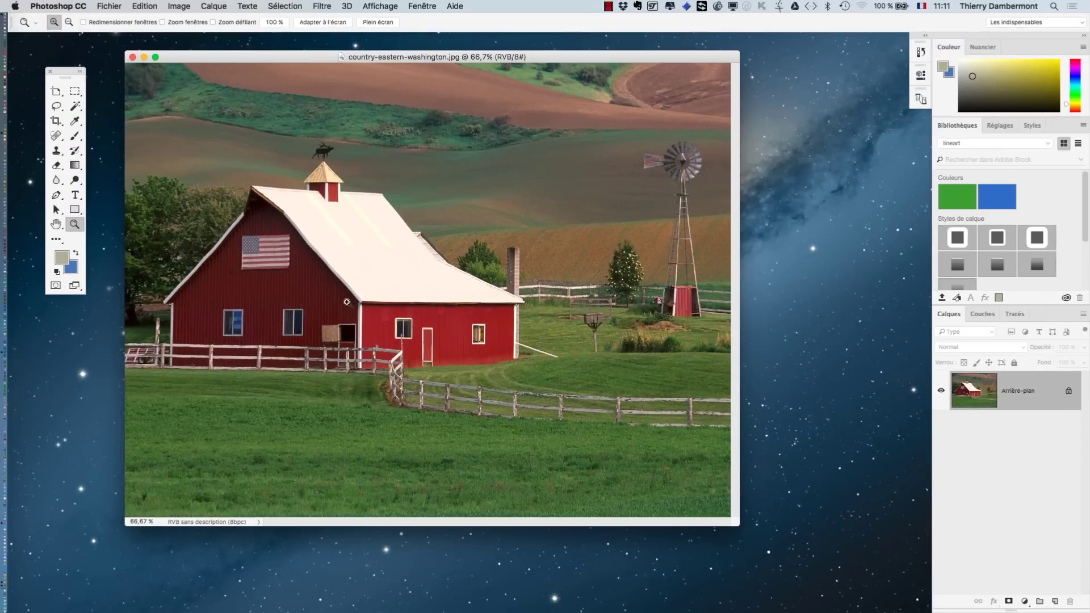
mouse_move(73, 80)
left_mouse_down()
mouse_move(85, 124)
mouse_move(76, 67)
mouse_move(77, 88)
left_mouse_up()
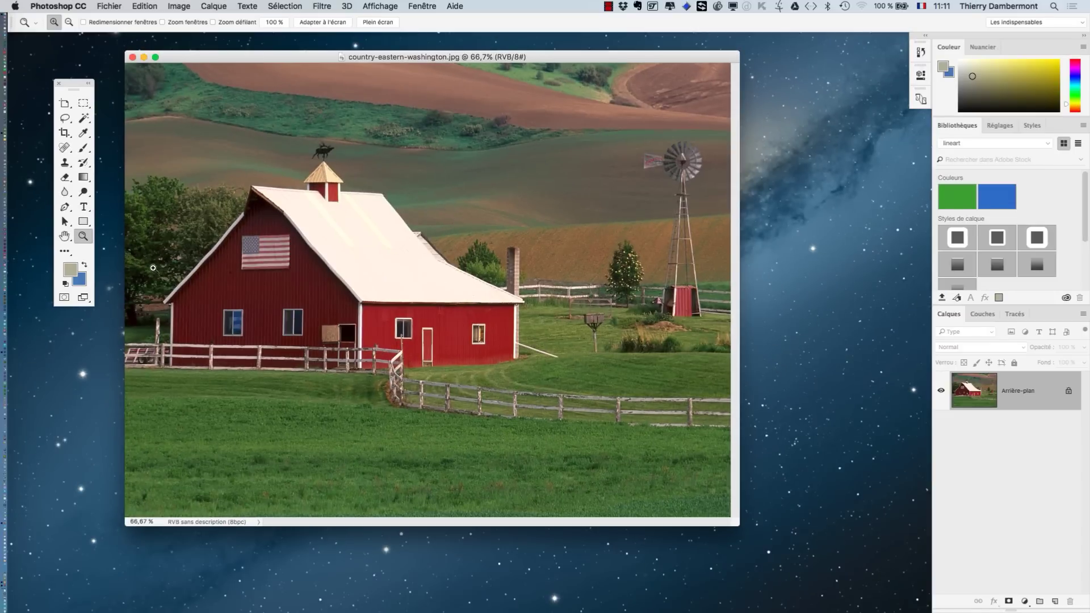
Fit the barn photo to the screen, then view it at 100% actual size.
left_click(65, 236)
double_click(65, 237)
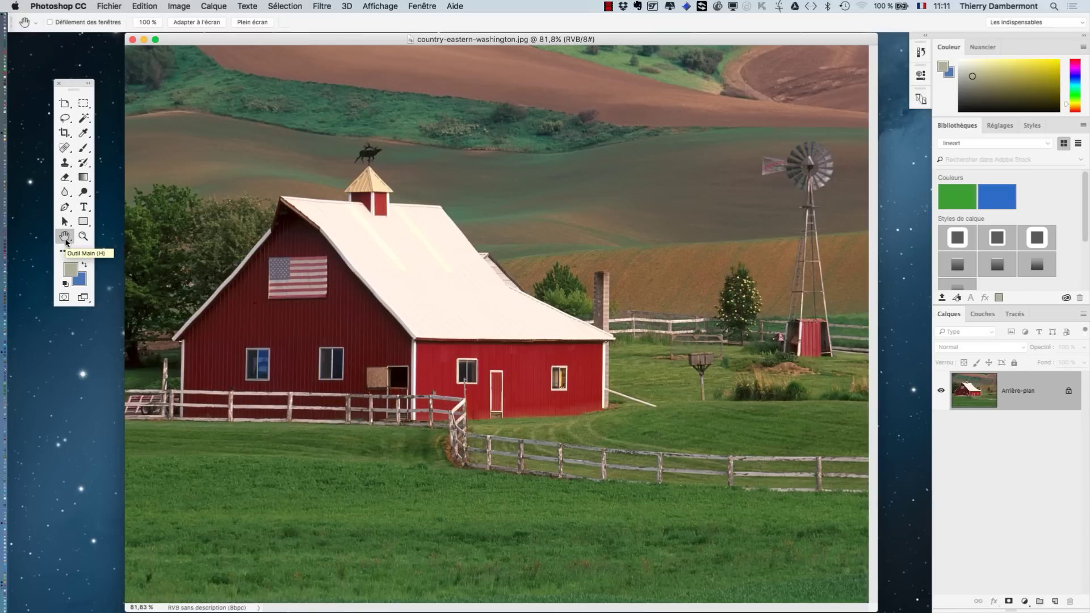
double_click(83, 237)
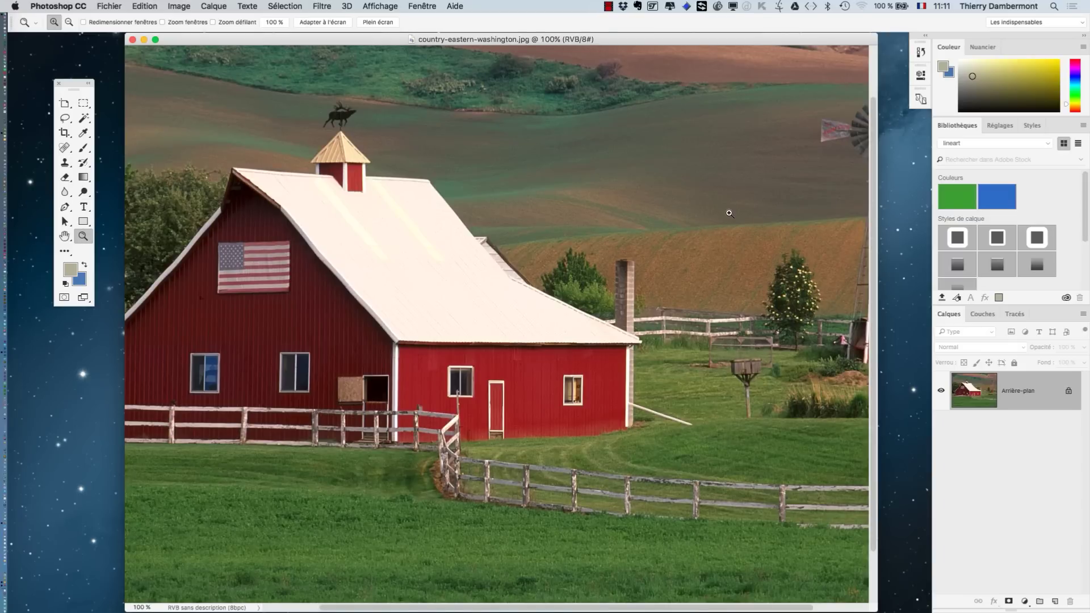
left_click_drag(874, 256, 866, 162)
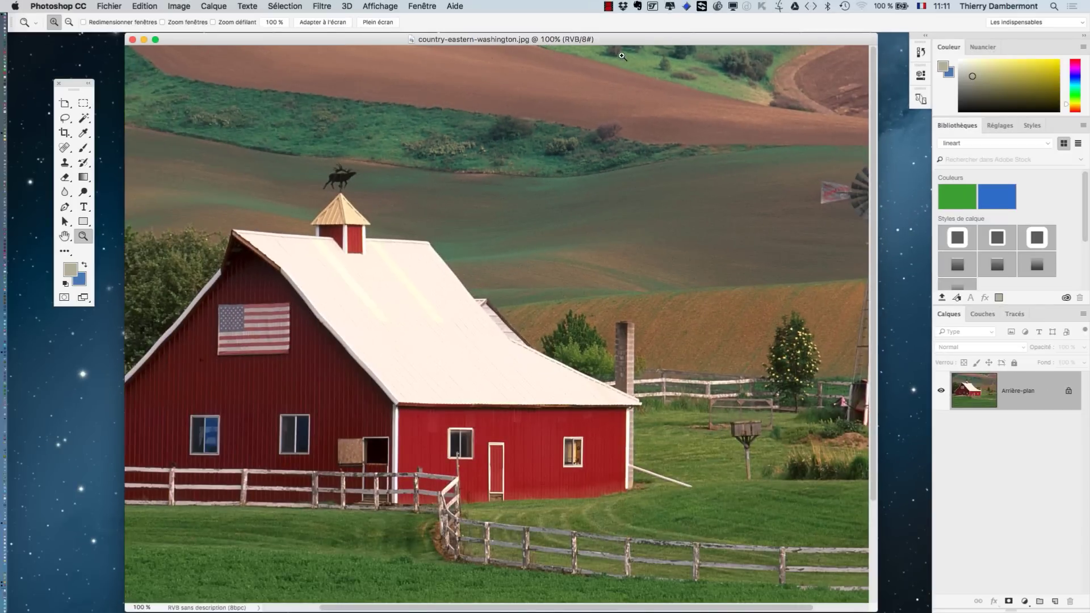
left_click_drag(875, 181, 892, 140)
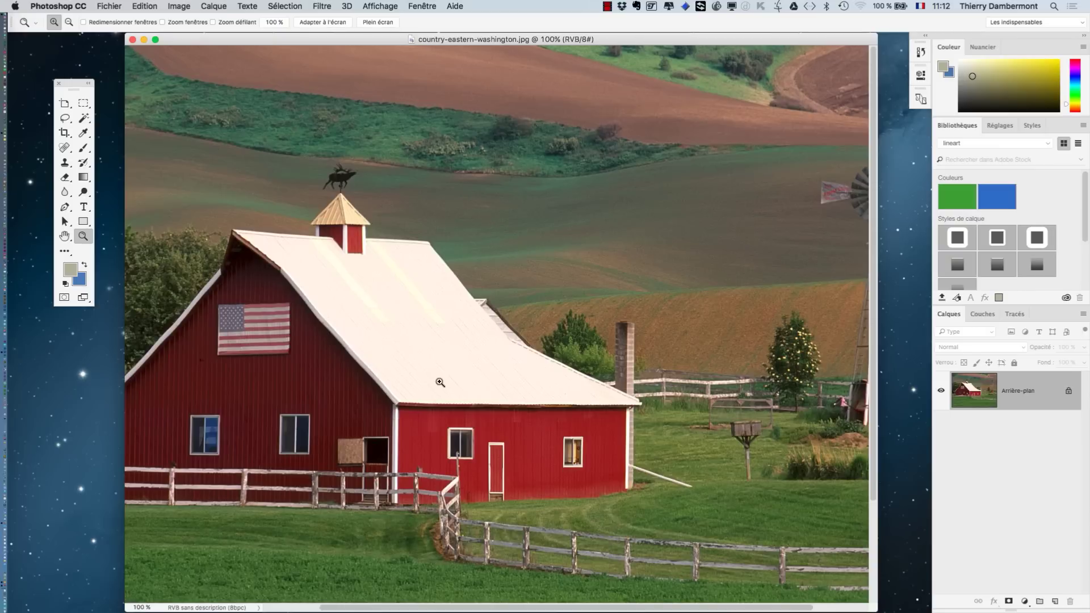
left_click(188, 5)
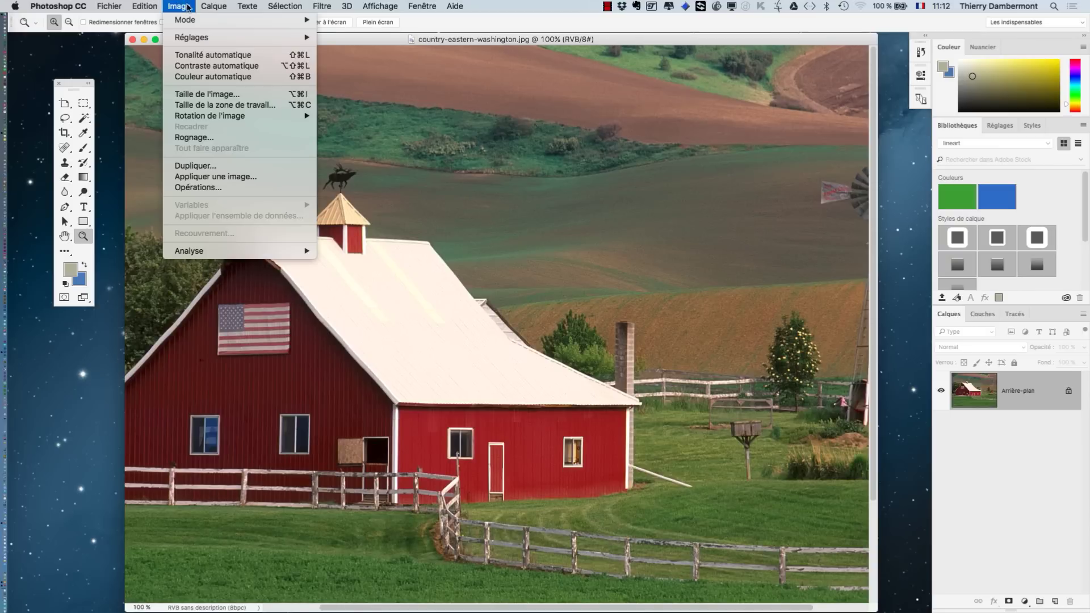
In Taille de l'image, set width and height to 25 percent, giving 400 × 300 px.
left_click(202, 95)
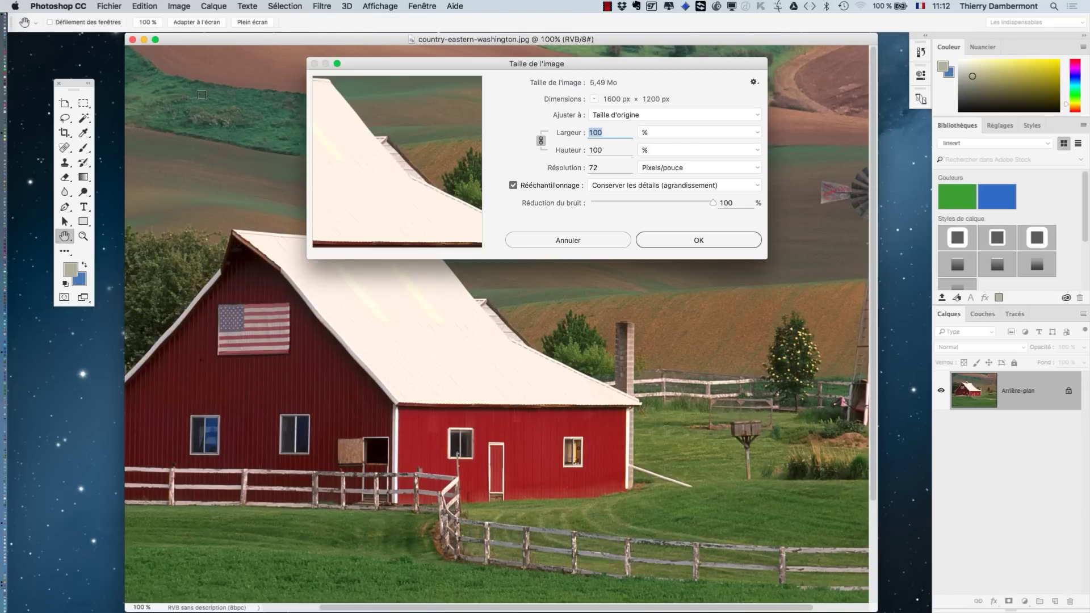
key("alt")
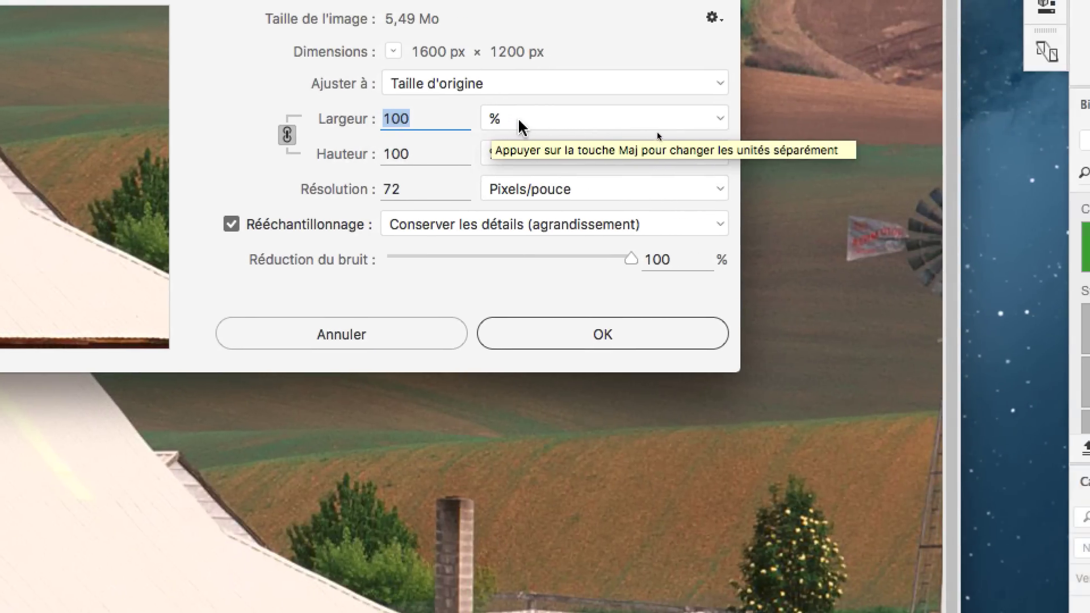
left_click(520, 121)
left_click(519, 135)
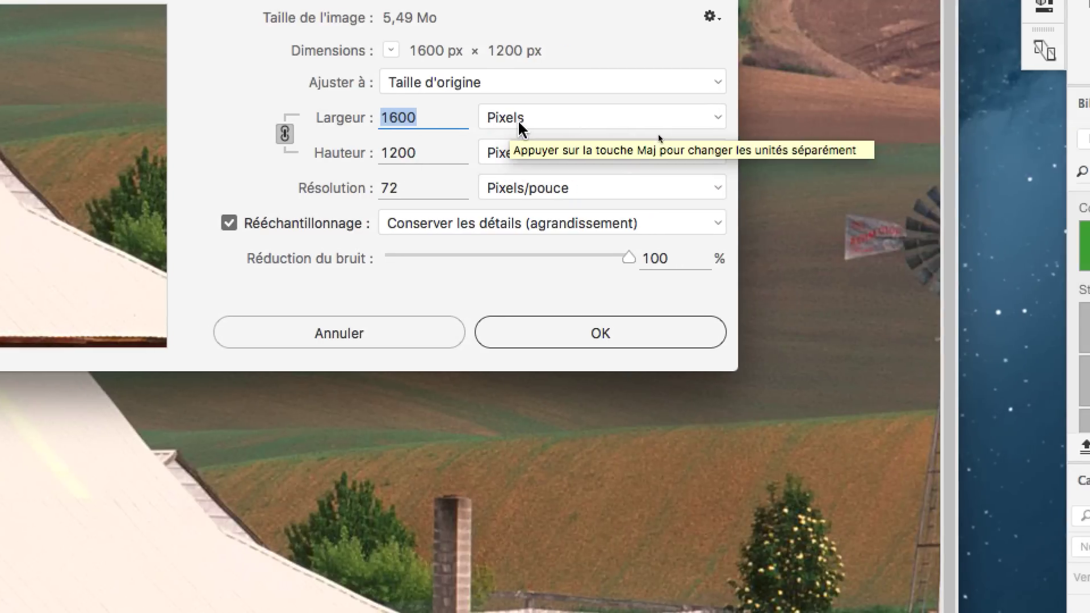
left_click(526, 112)
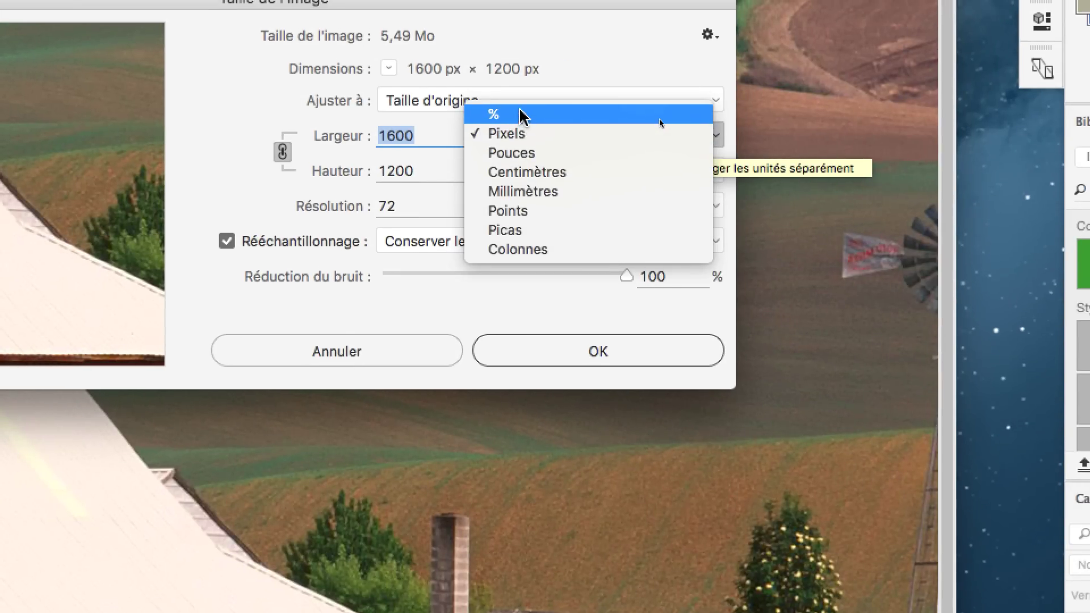
left_click(521, 98)
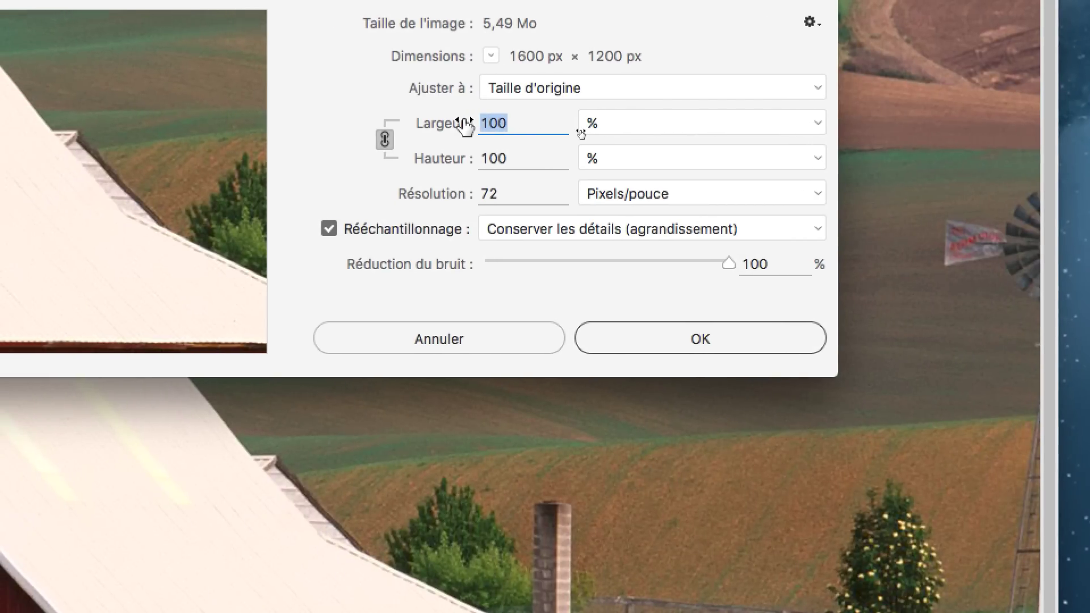
type("25")
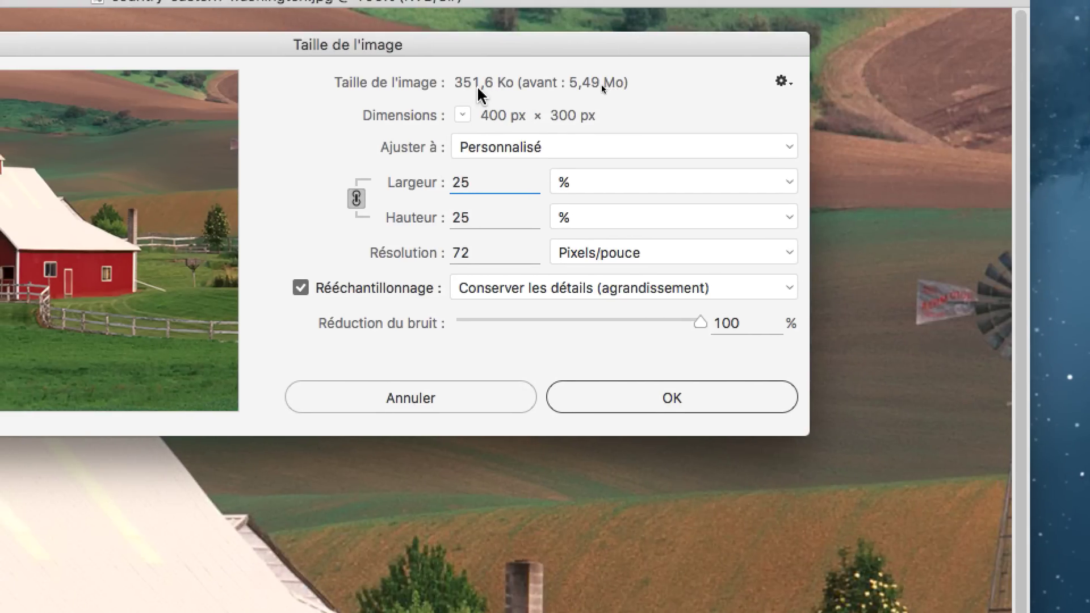
Choose Bicubique plus net (réduction) as the resampling method for the 25% reduction.
key("alt")
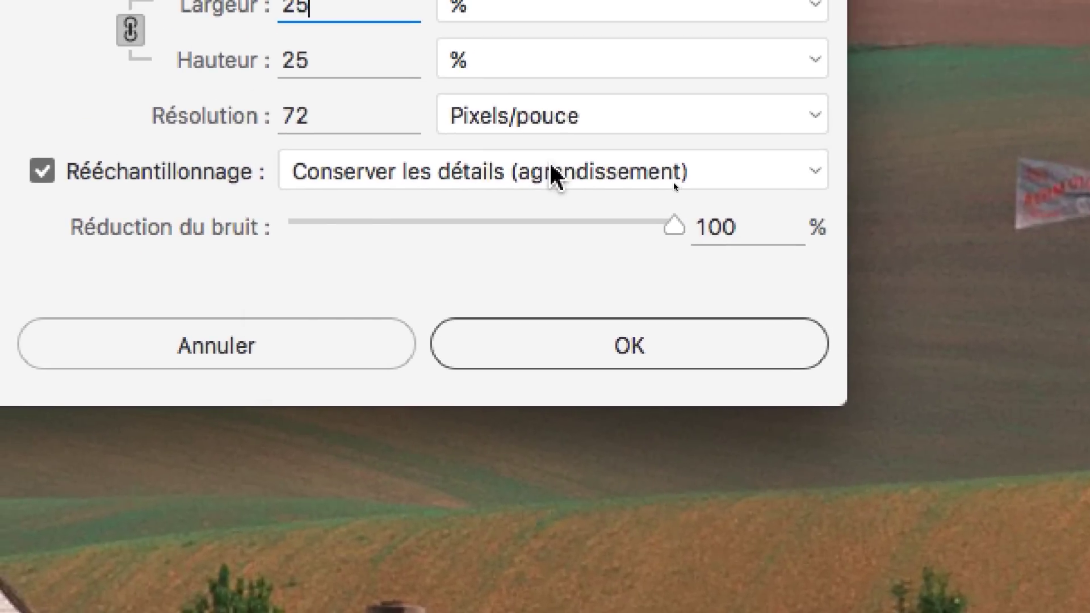
left_click(551, 166)
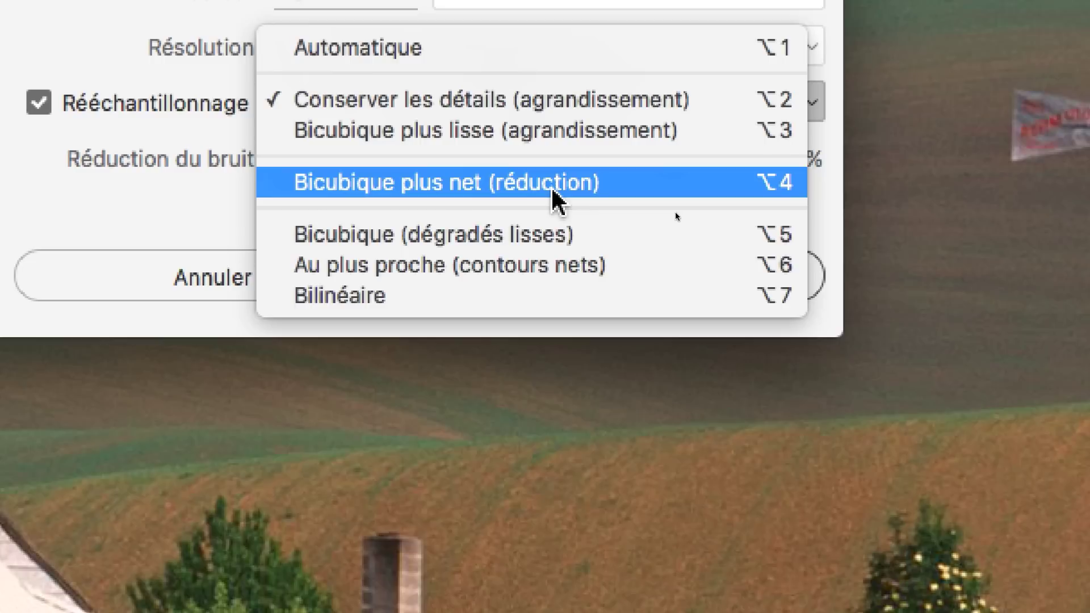
left_click(553, 187)
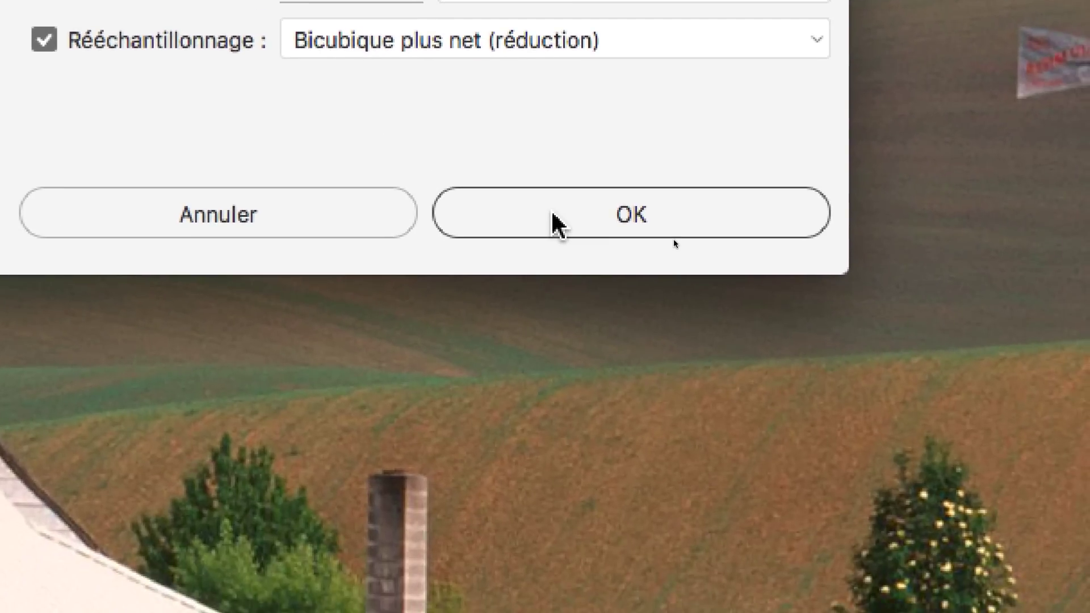
key("alt")
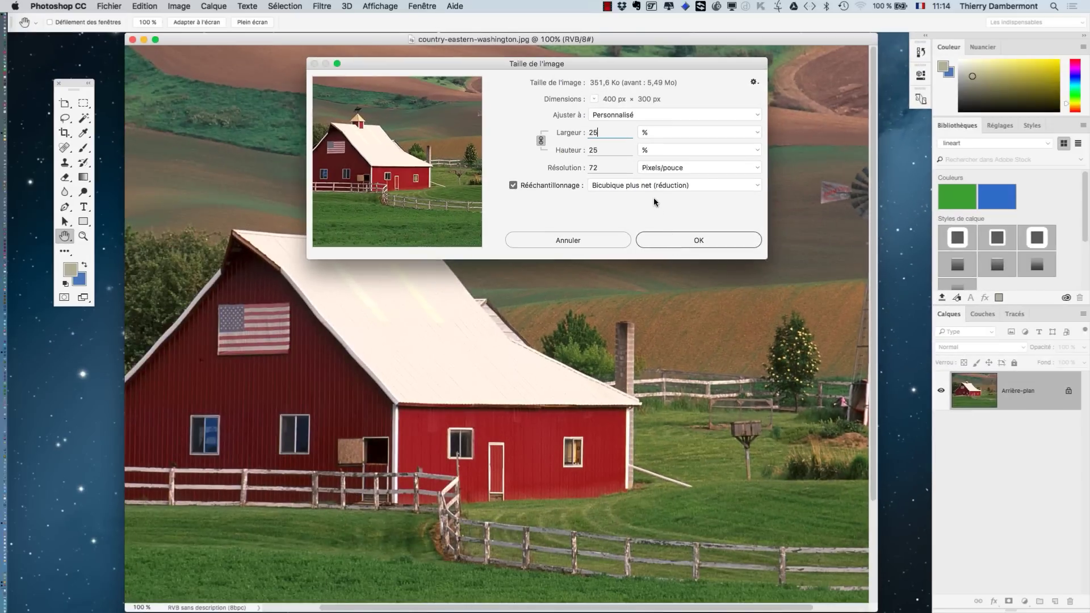
key("super")
Apply the reduction to 400 × 300 px, then zoom in on the pixelated barn roof and weather vane.
left_click(683, 239)
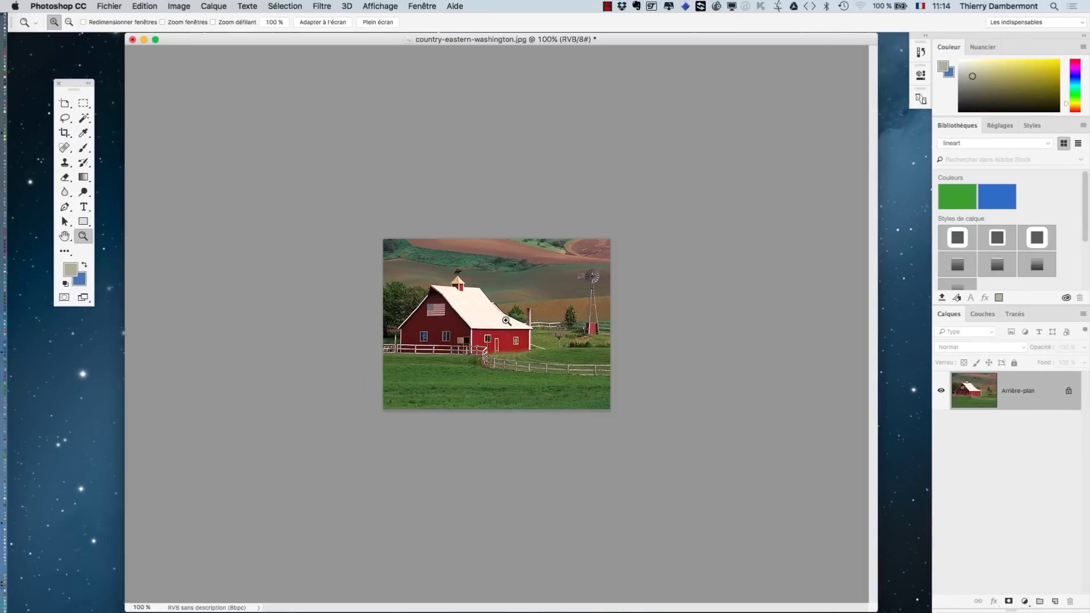
key("alt")
scroll(479, 308, "up", 10)
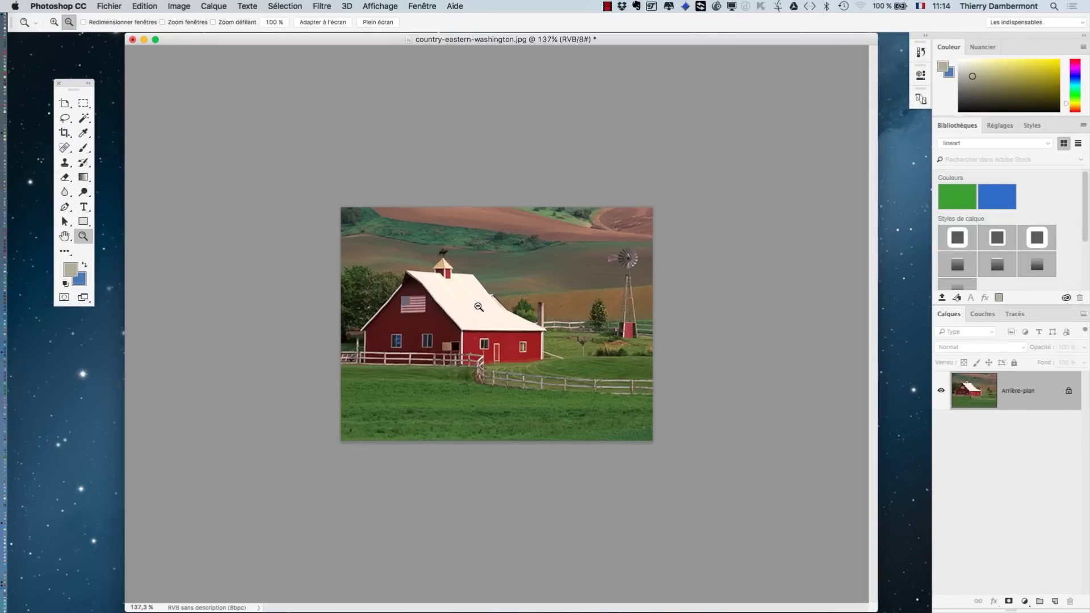
scroll(478, 307, "up", 8)
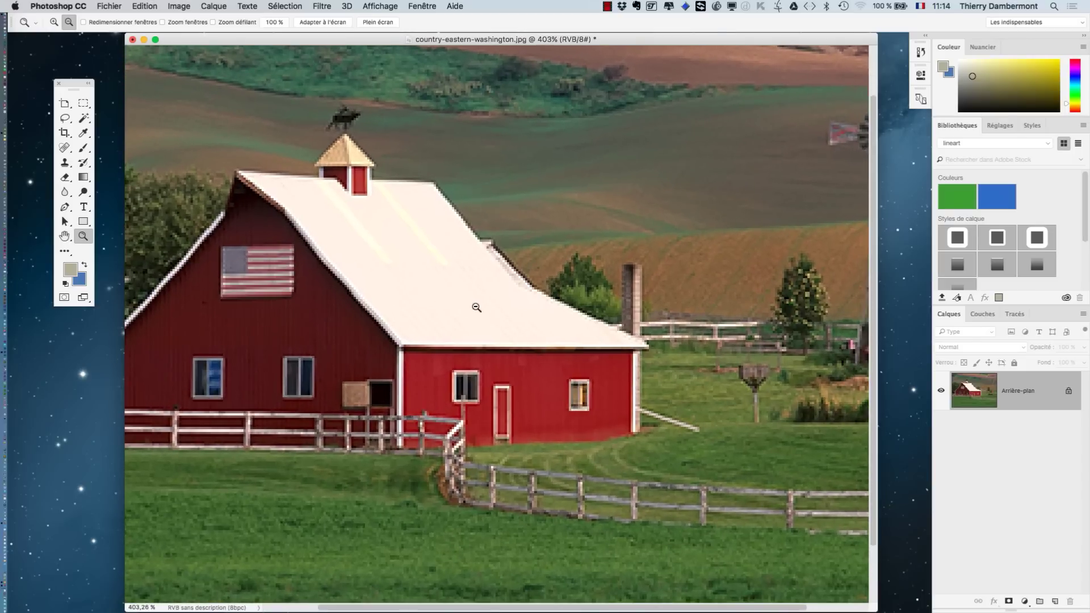
scroll(451, 258, "up", 1)
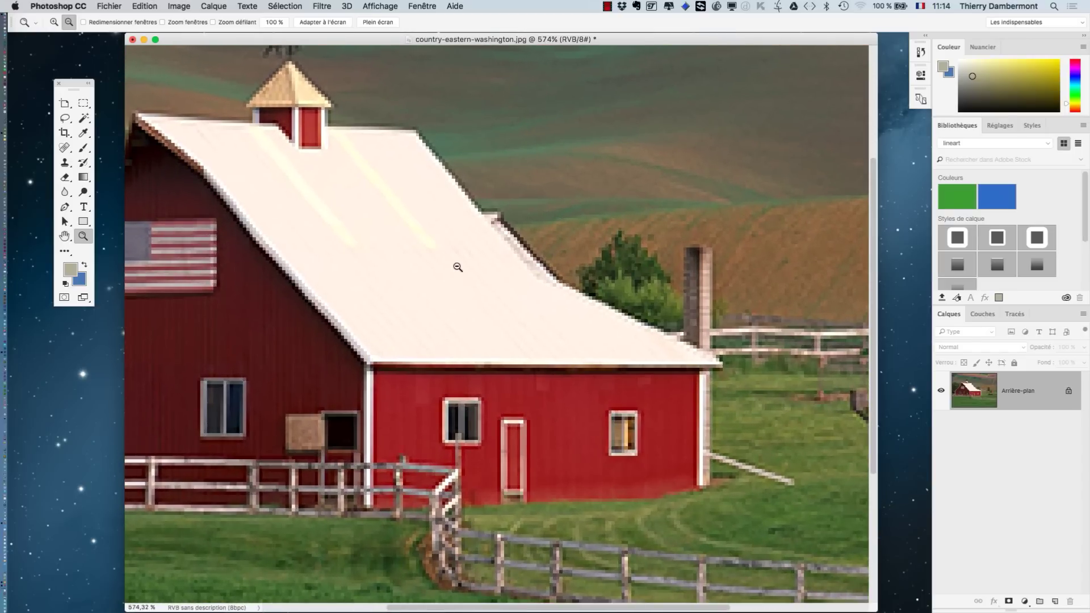
left_click_drag(398, 211, 525, 398)
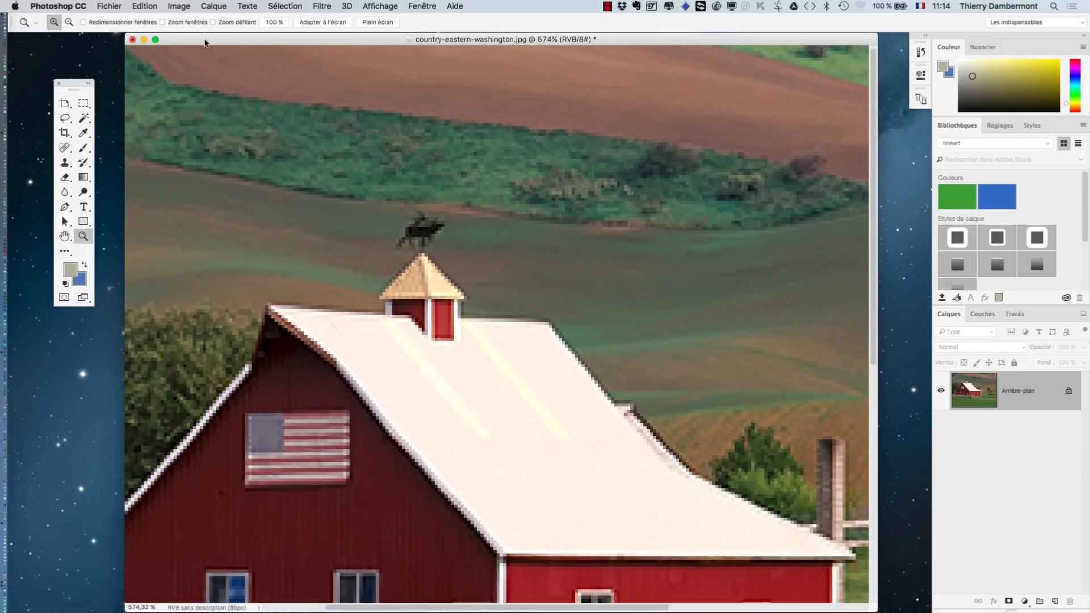
left_click(175, 4)
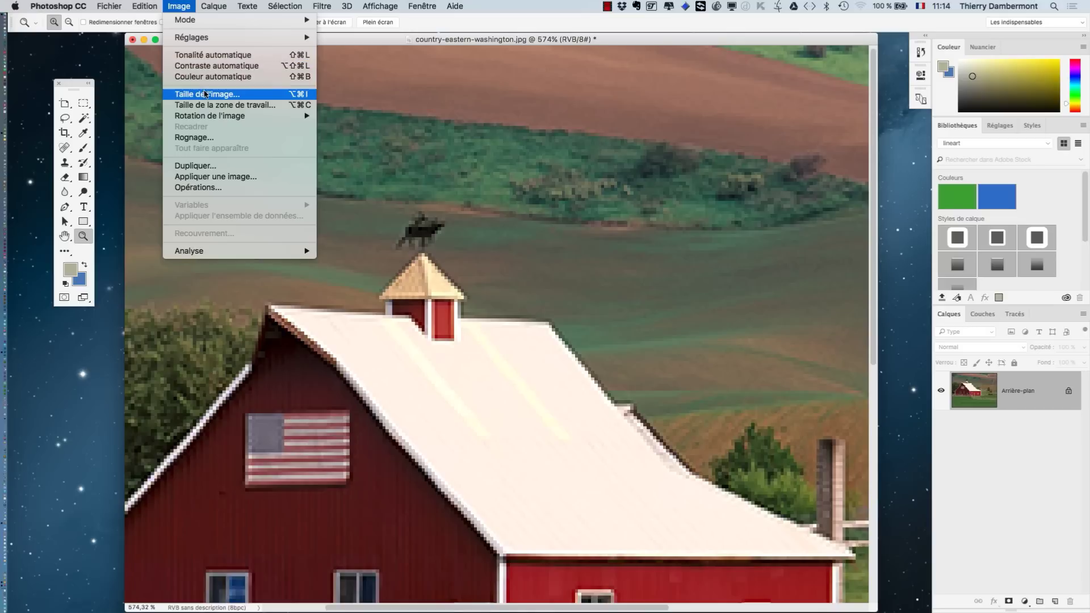
left_click(207, 93)
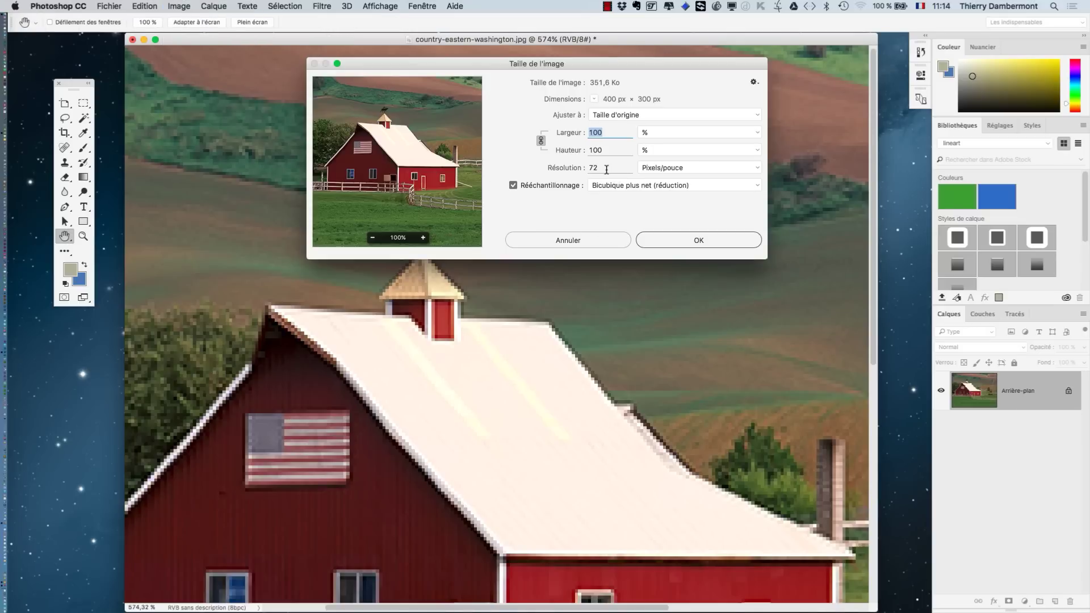
key("alt")
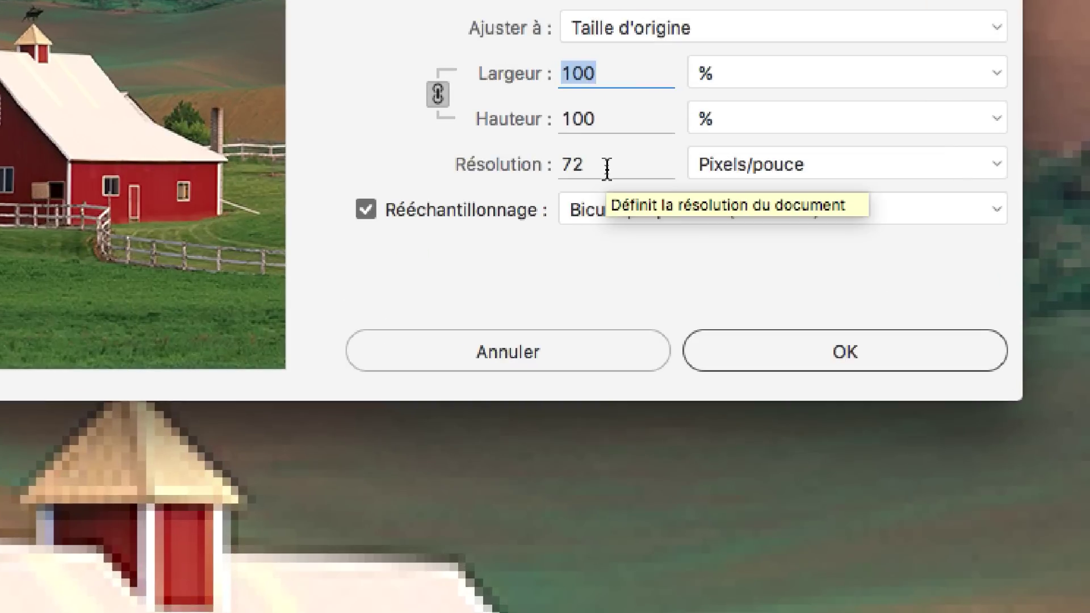
left_click_drag(584, 164, 555, 166)
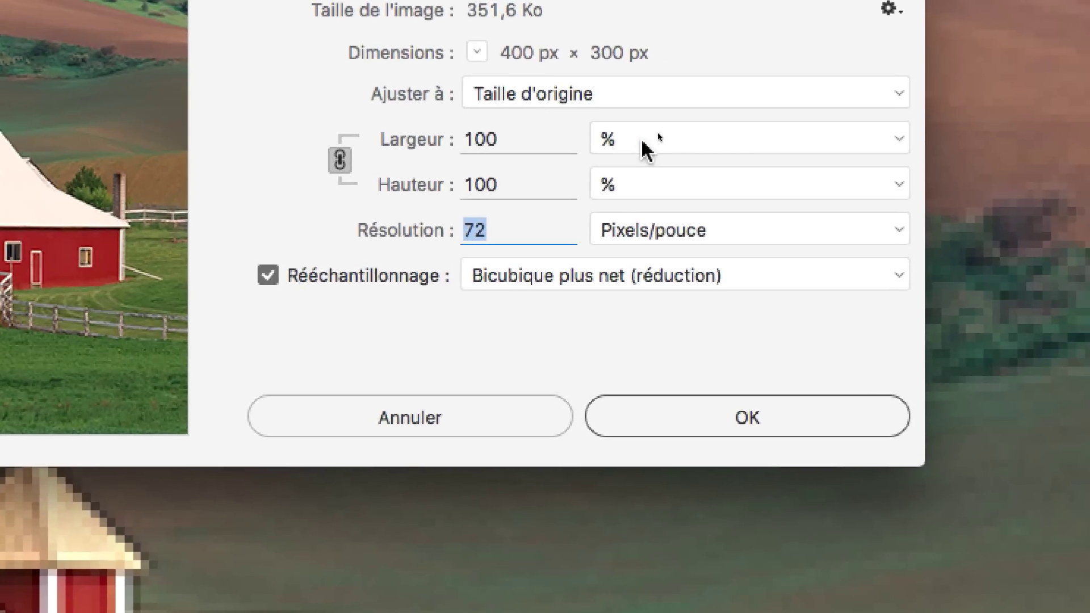
left_click(734, 75)
left_click(642, 163)
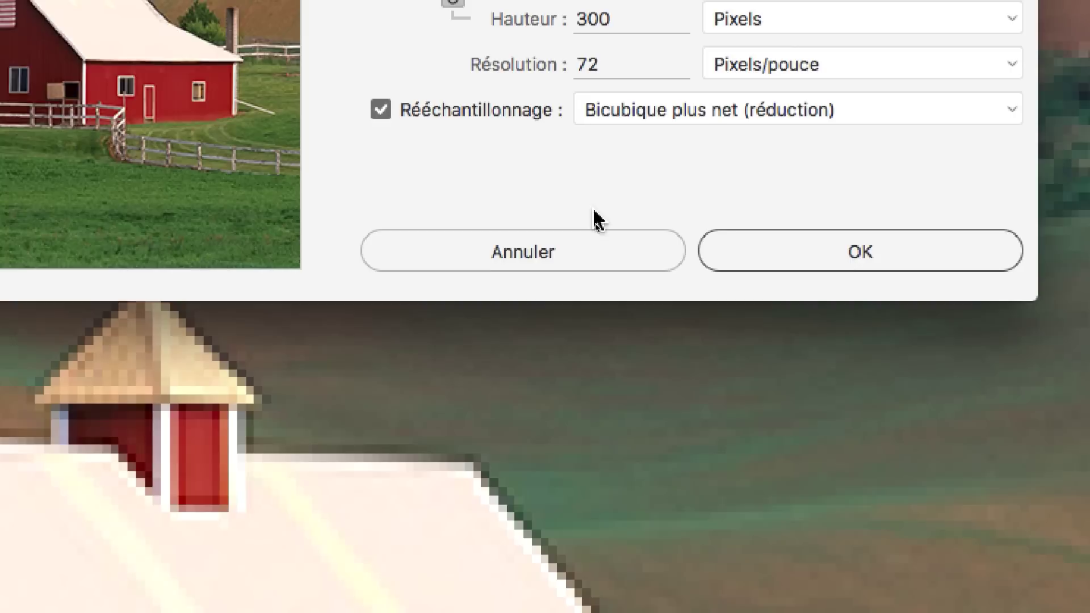
left_click(580, 396)
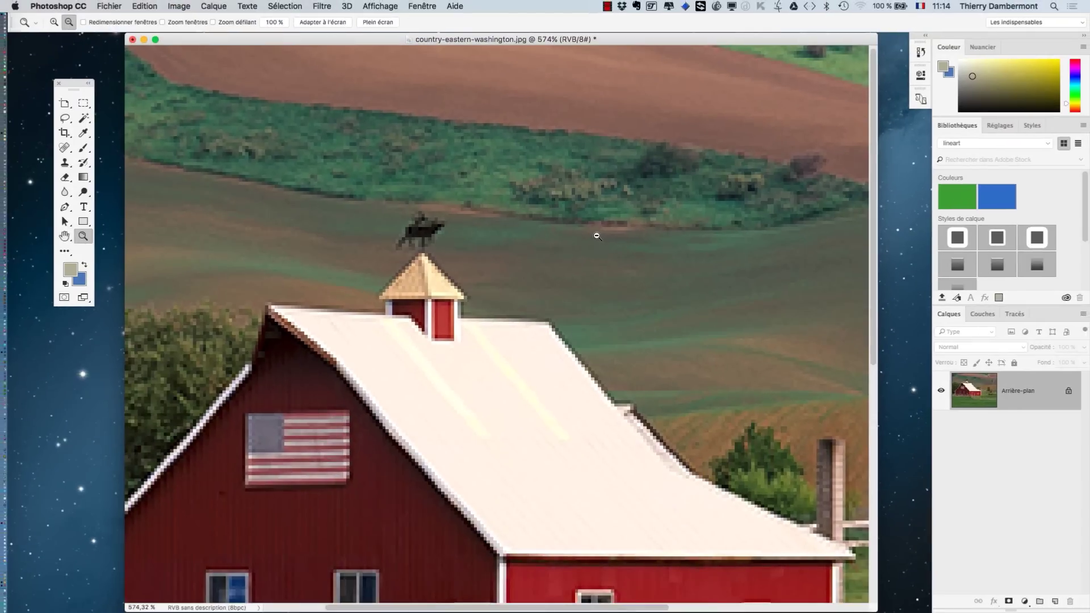
Zoom back out and reopen Taille de l'image, showing 400 × 300 px at 72 pixels/inch.
scroll(572, 261, "down", 3)
scroll(568, 264, "down", 3)
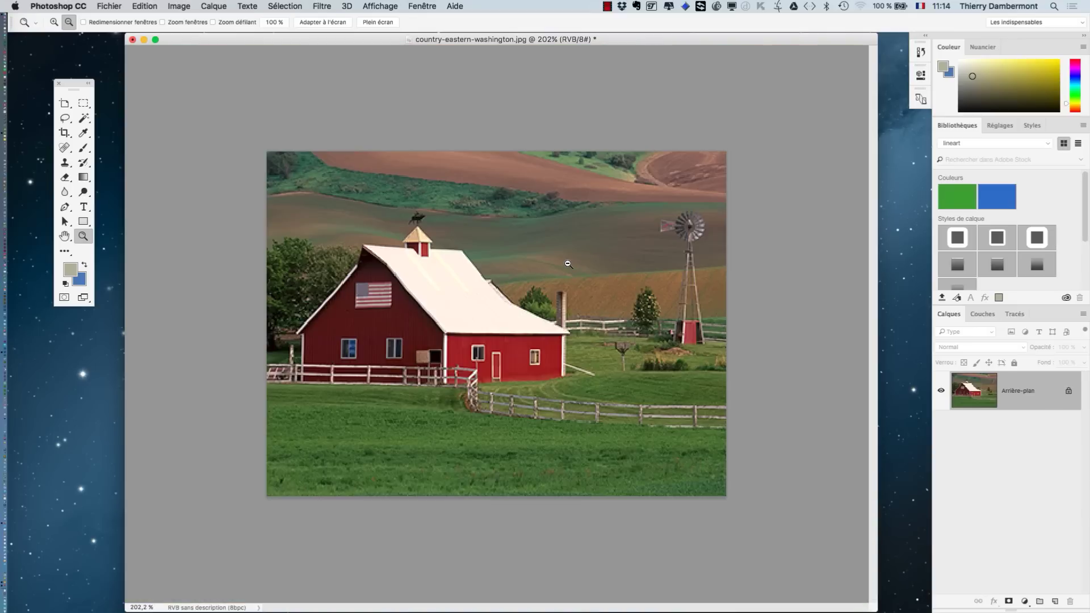
scroll(569, 264, "up", 3)
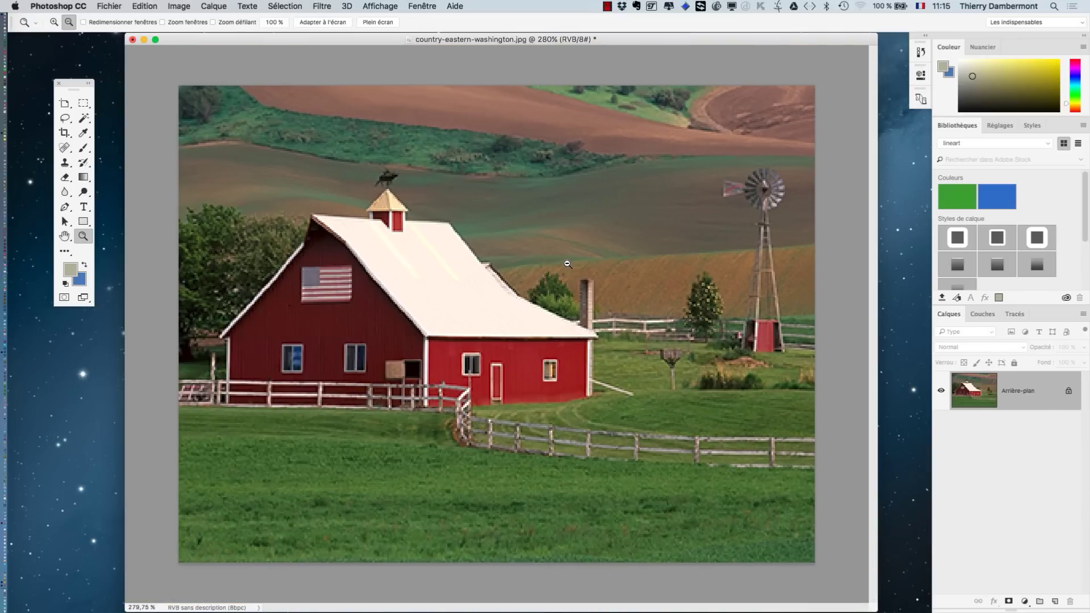
key("alt")
left_click(188, 5)
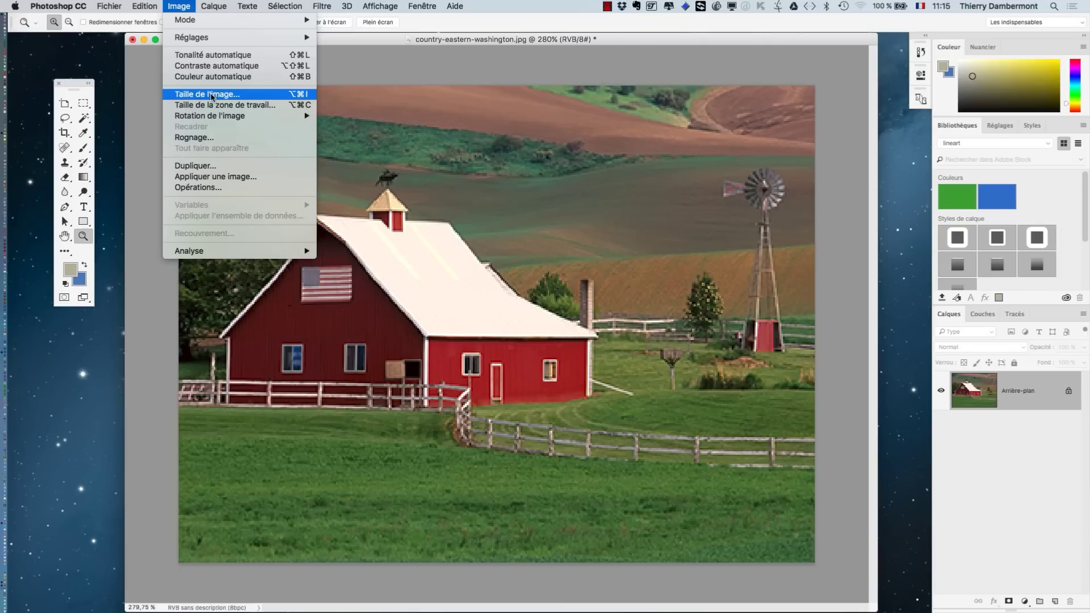
left_click(212, 96)
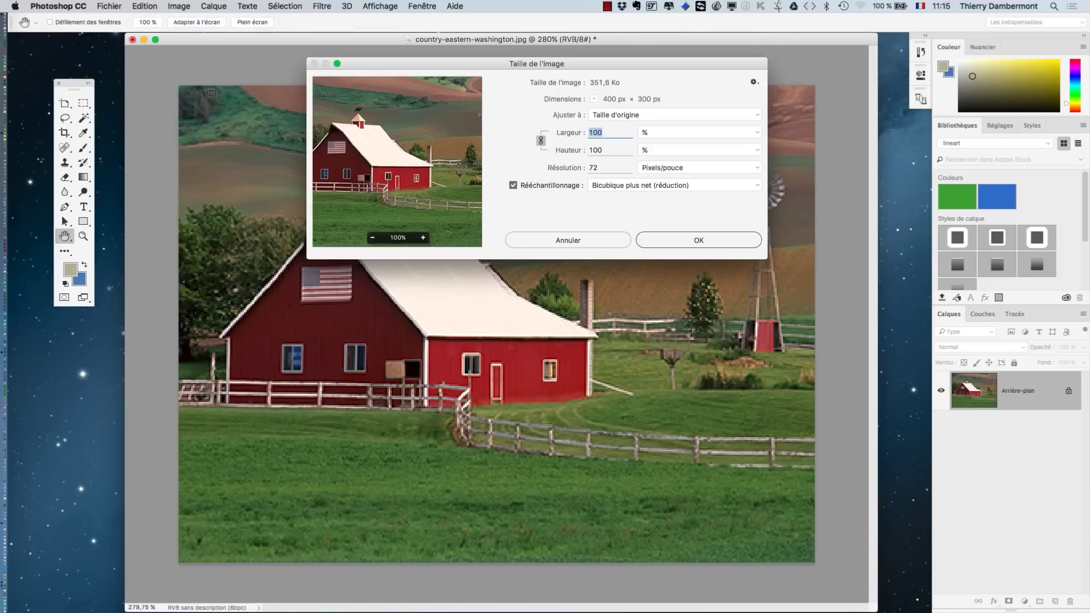
Turn off Rééchantillonnage and change the resolution from 72 to 1 pixel/inch, keeping 400 × 300 px.
key("alt")
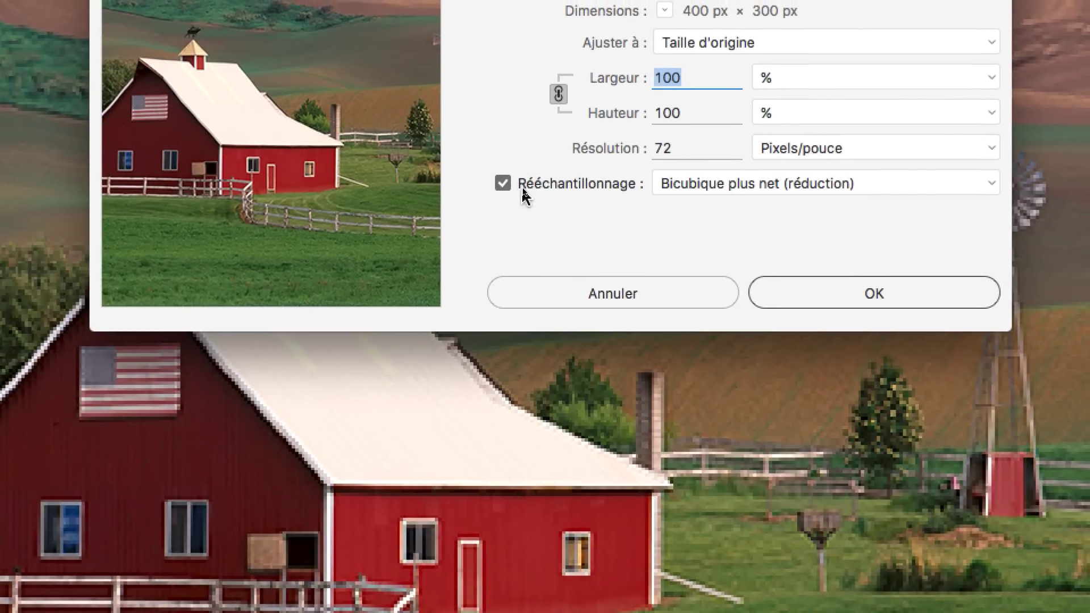
left_click(527, 178)
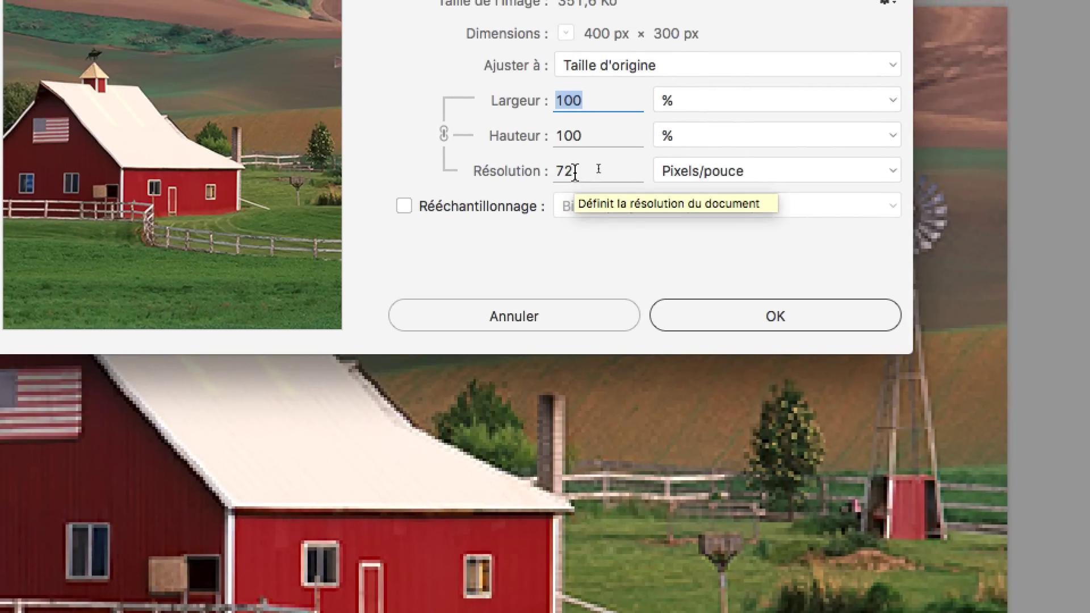
left_click_drag(664, 144, 642, 148)
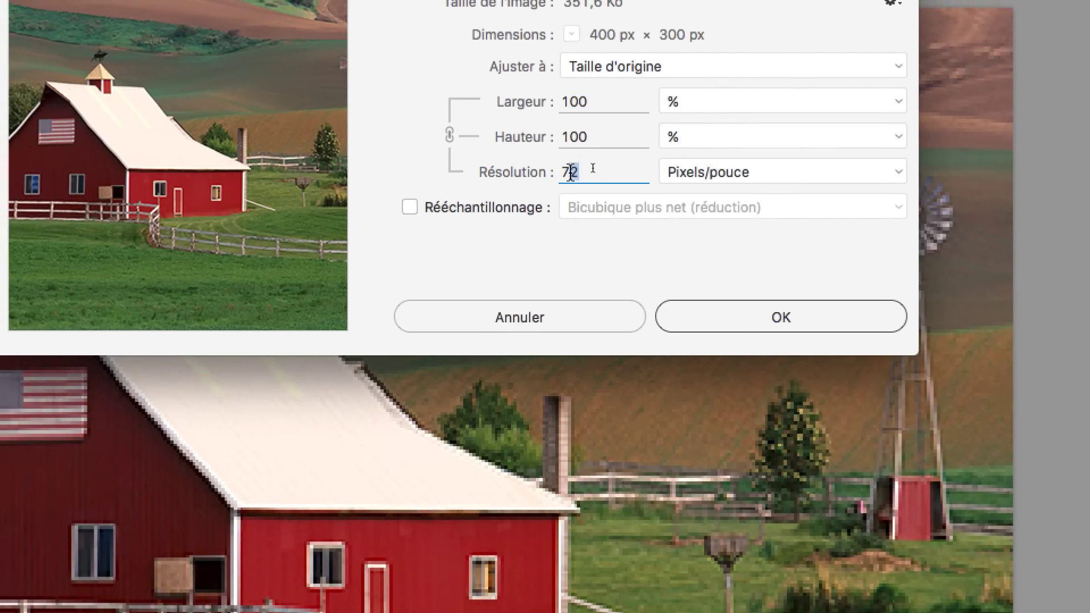
left_click_drag(571, 172, 532, 193)
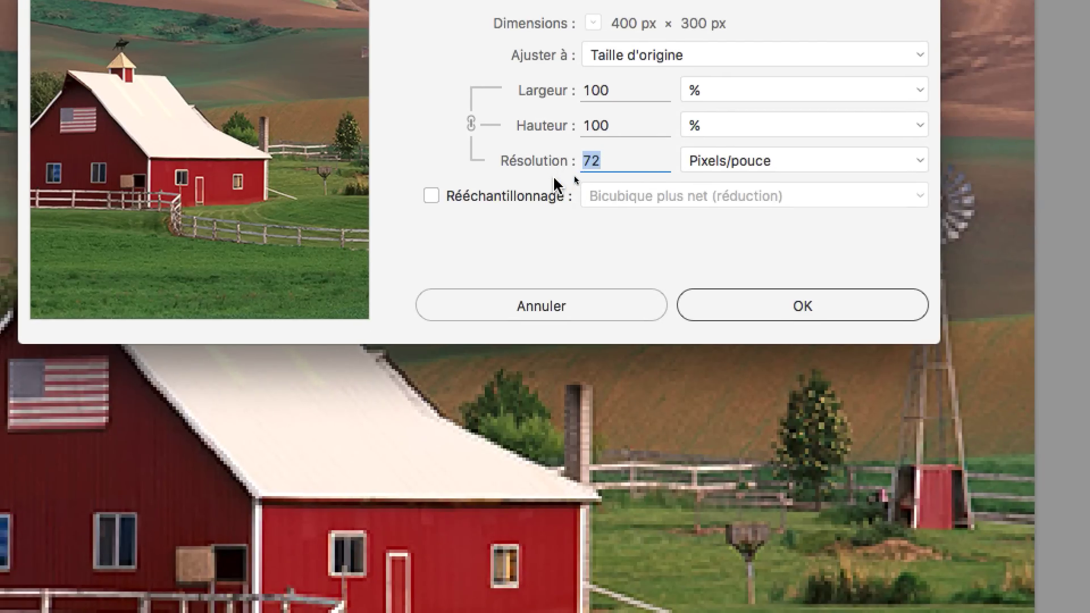
type("1")
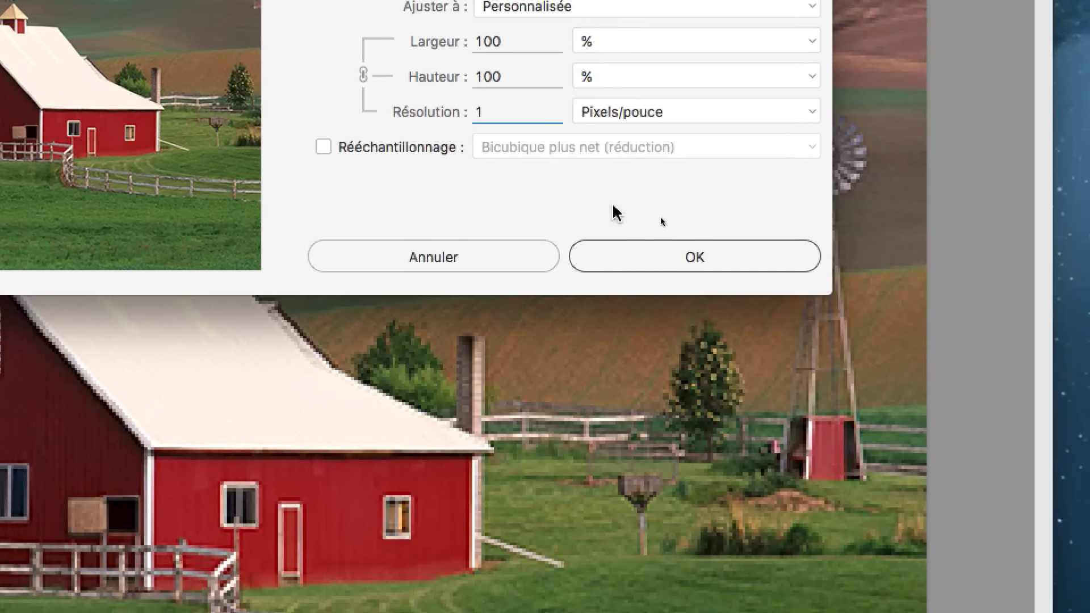
left_click(646, 259)
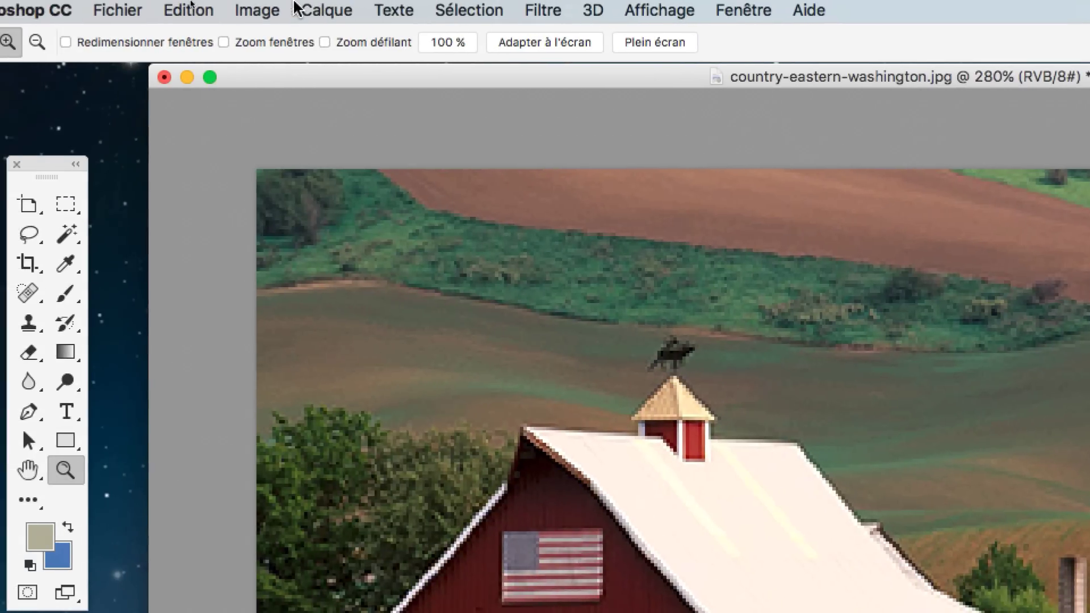
Reopen Taille de l'image and raise the resolution from 1 to 10000 pixels/inch.
left_click(284, 10)
left_click(318, 183)
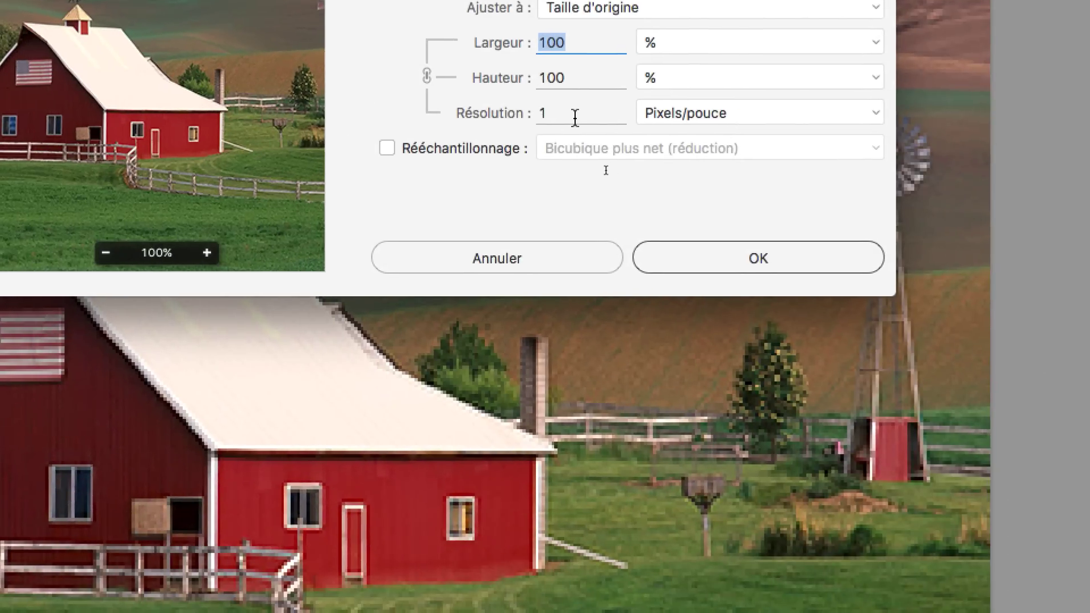
double_click(982, 201)
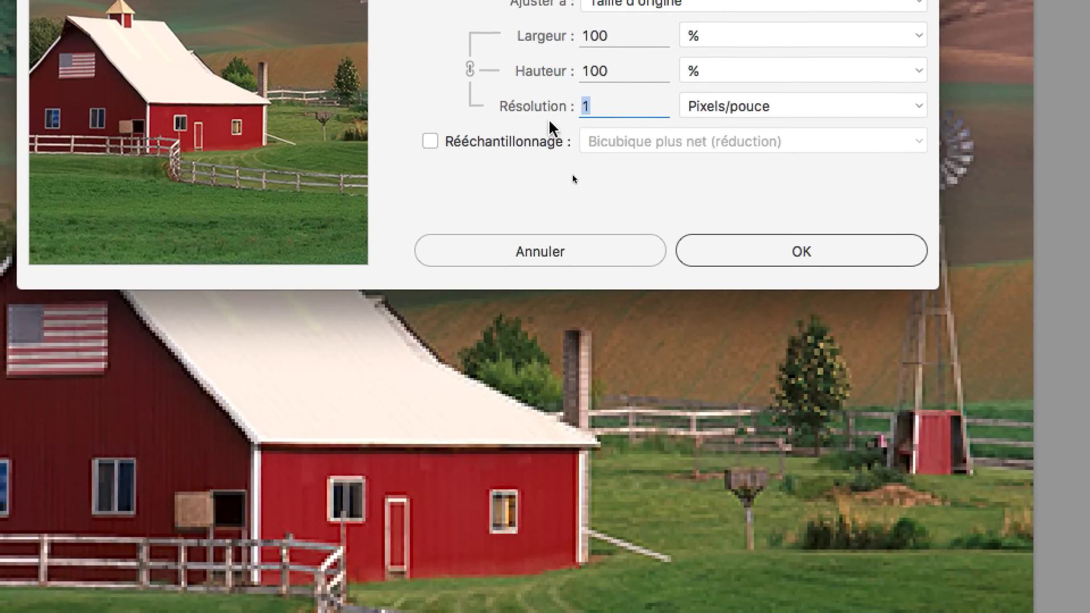
type("10000")
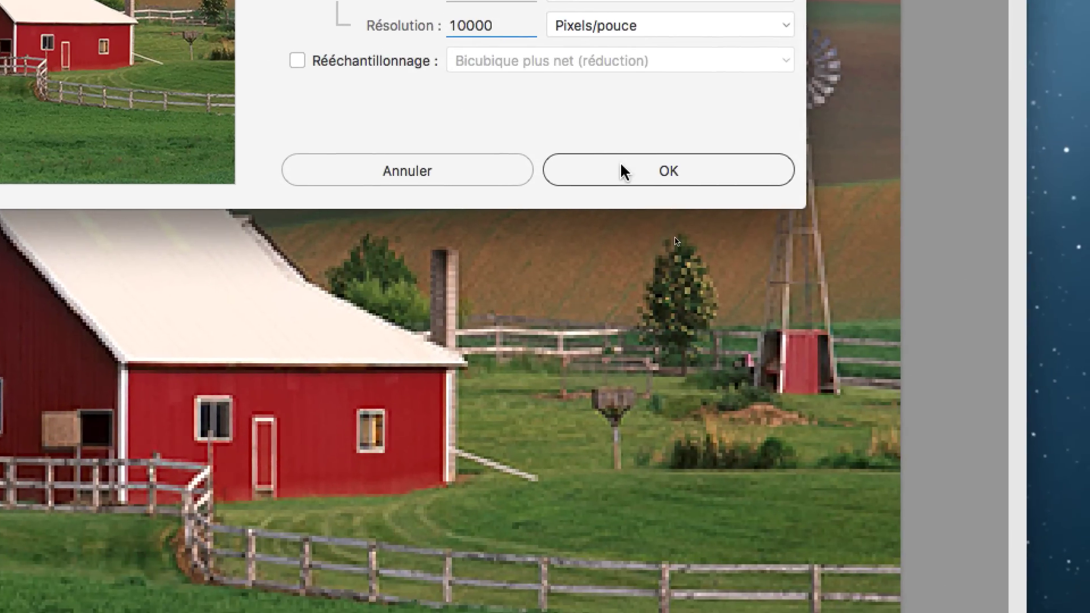
left_click(756, 251)
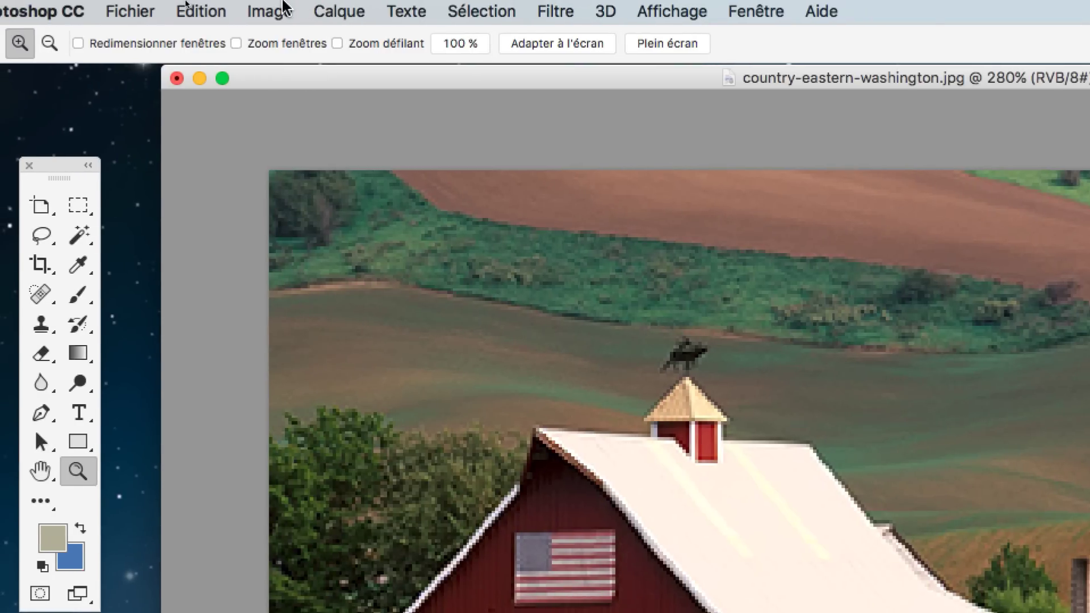
In Taille de l'image, switch width units to Centimètres and enter resolution 1, giving 1016 × 762 cm.
left_click(279, 10)
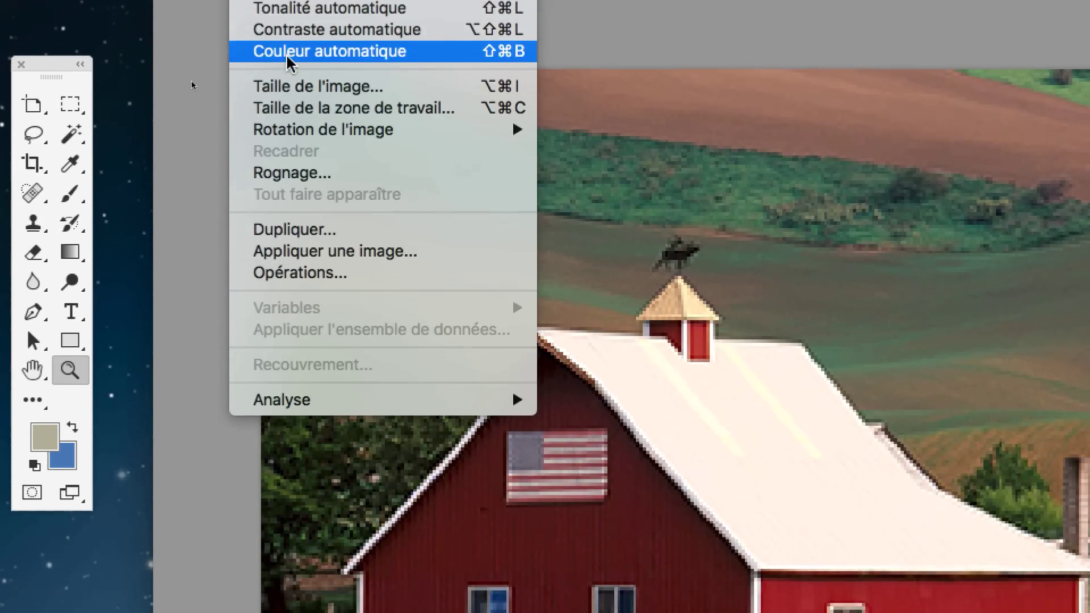
left_click(287, 86)
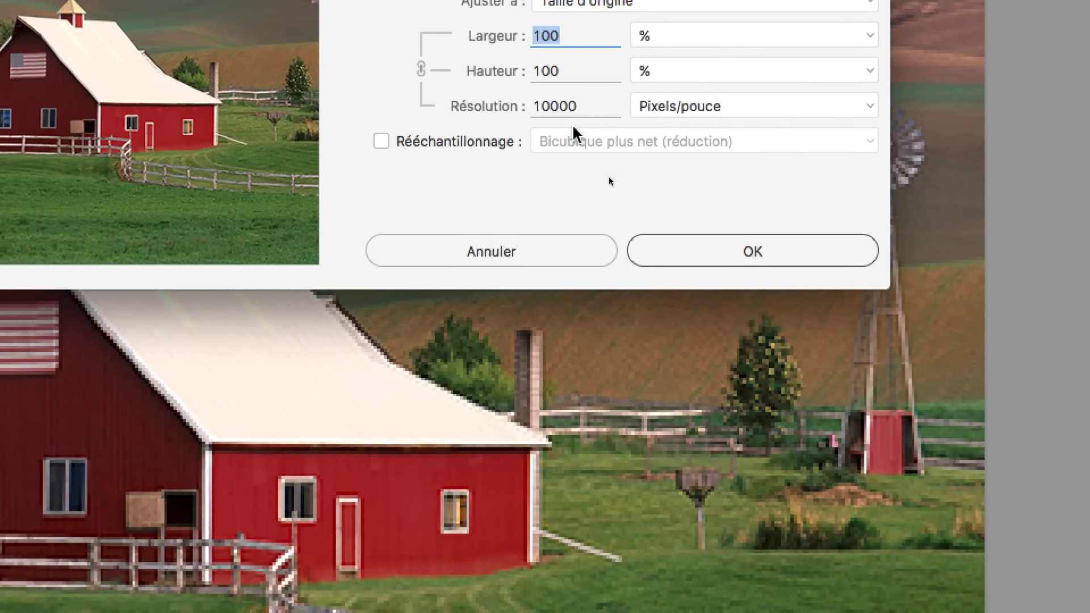
left_click(610, 169)
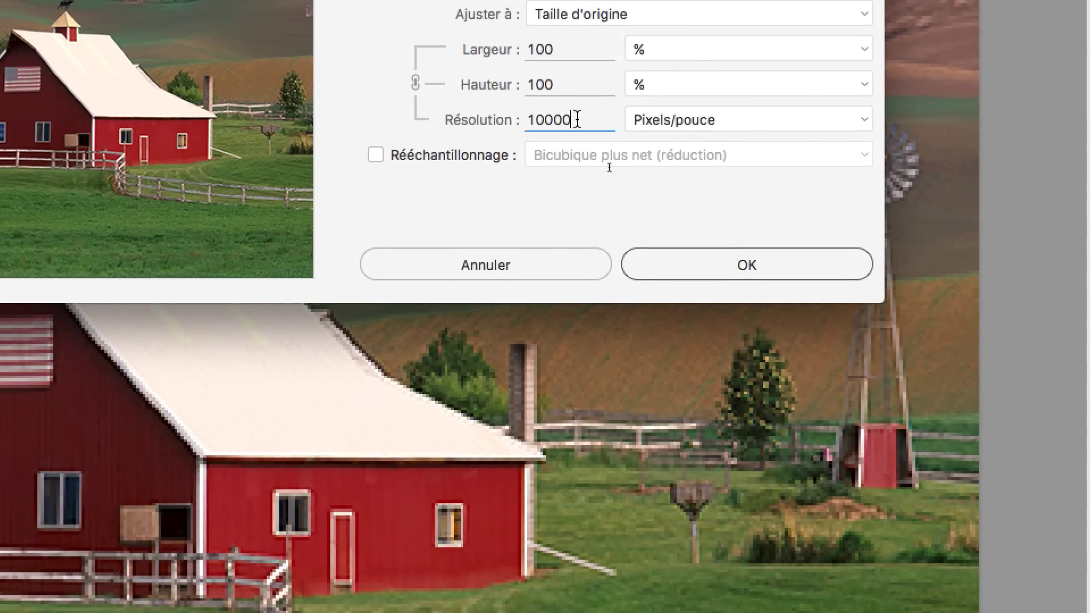
left_click_drag(609, 170, 577, 161)
left_click(708, 63)
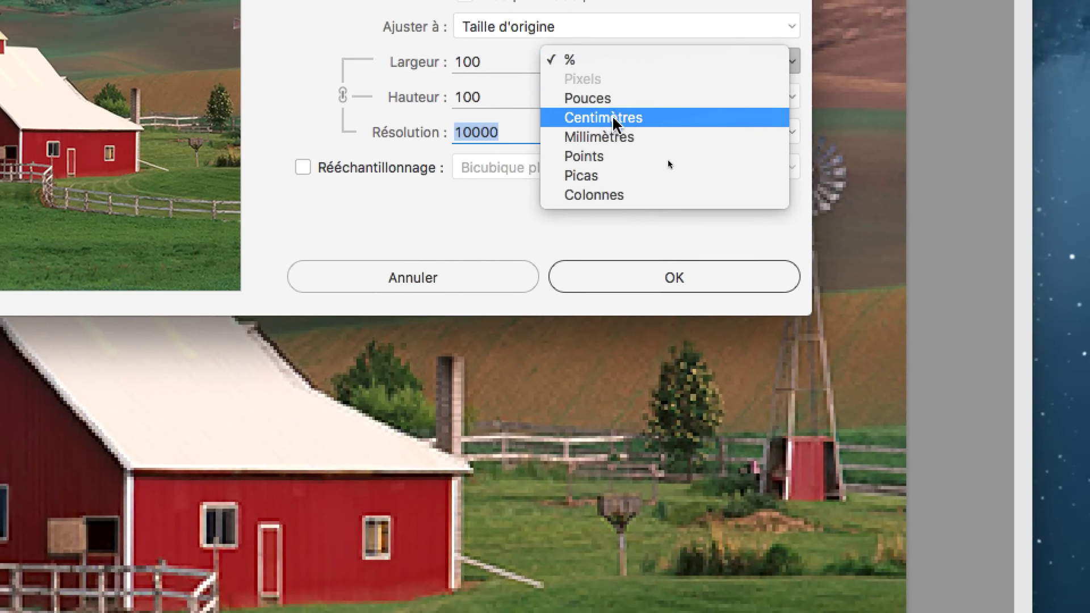
left_click(613, 119)
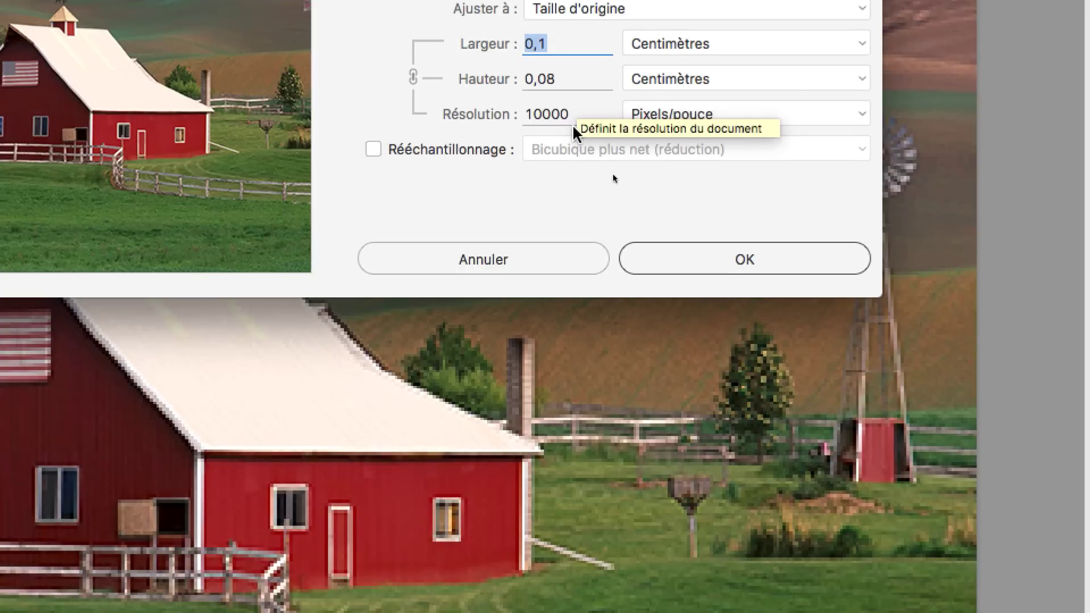
left_click(562, 142)
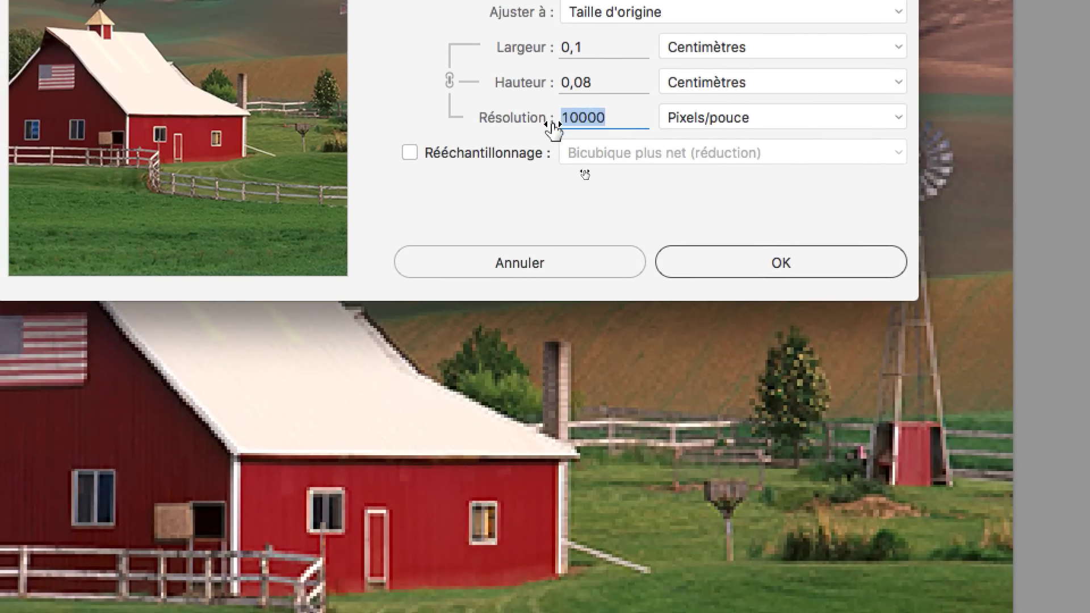
type("1")
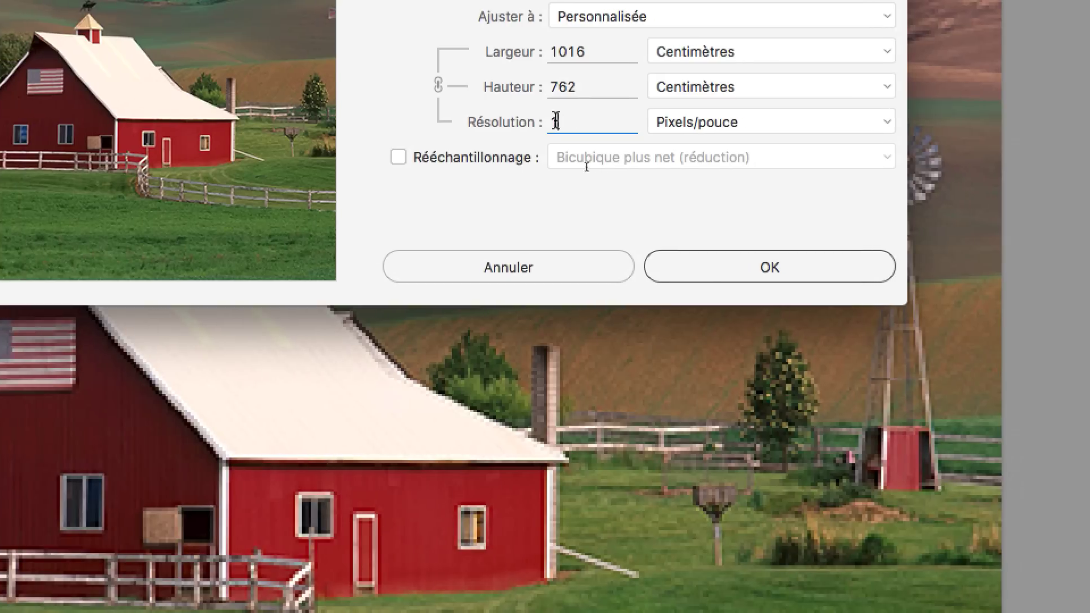
left_click(514, 136)
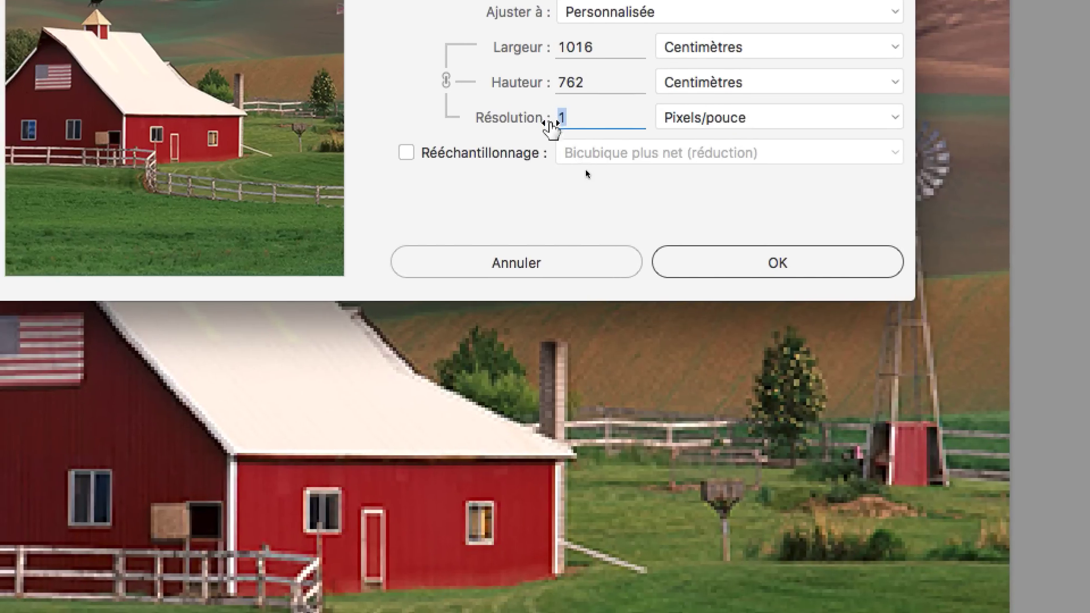
Enter 72 pixels/inch (14,11 × 10,58 cm) and confirm the image size change.
type("72")
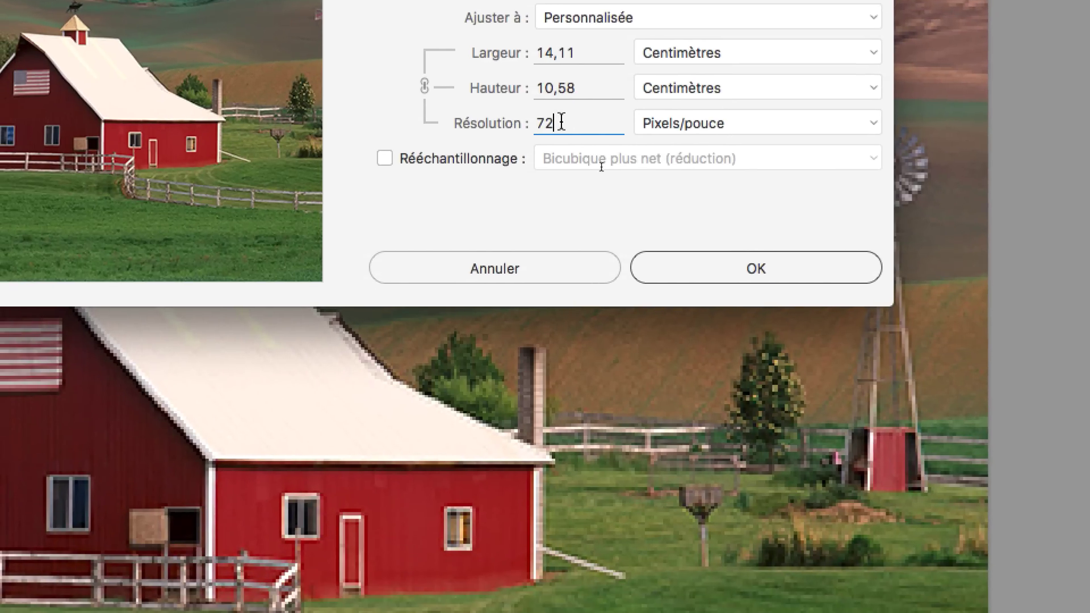
double_click(563, 118)
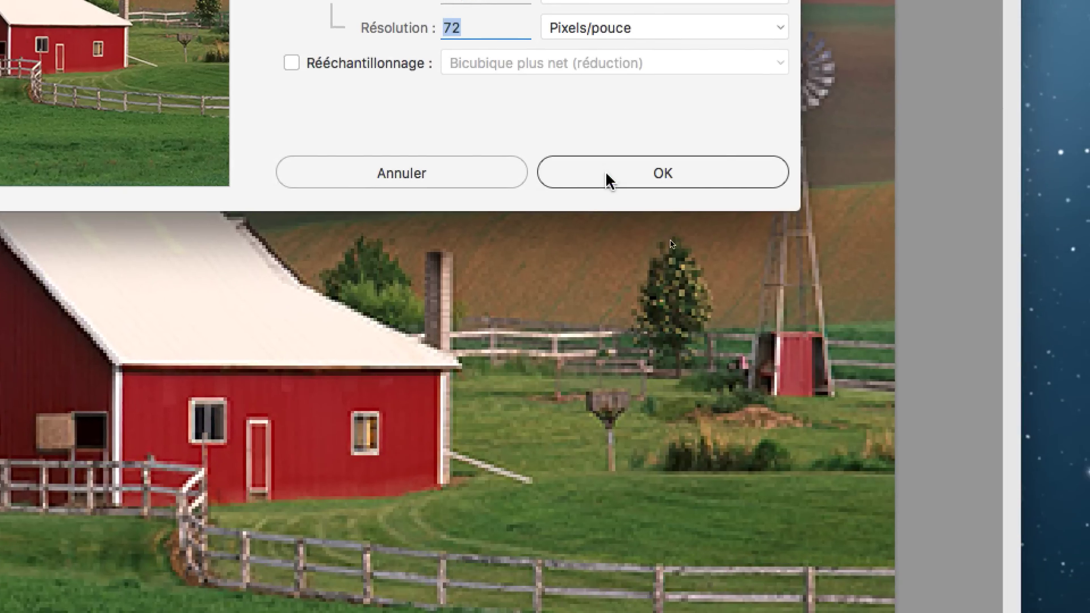
left_click(609, 180)
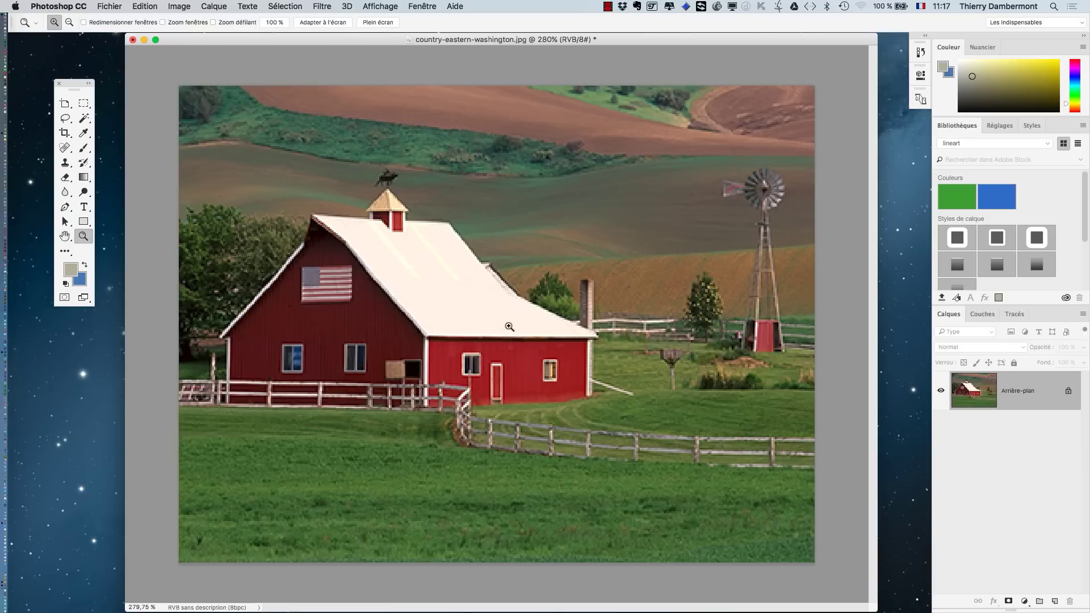
left_click(113, 4)
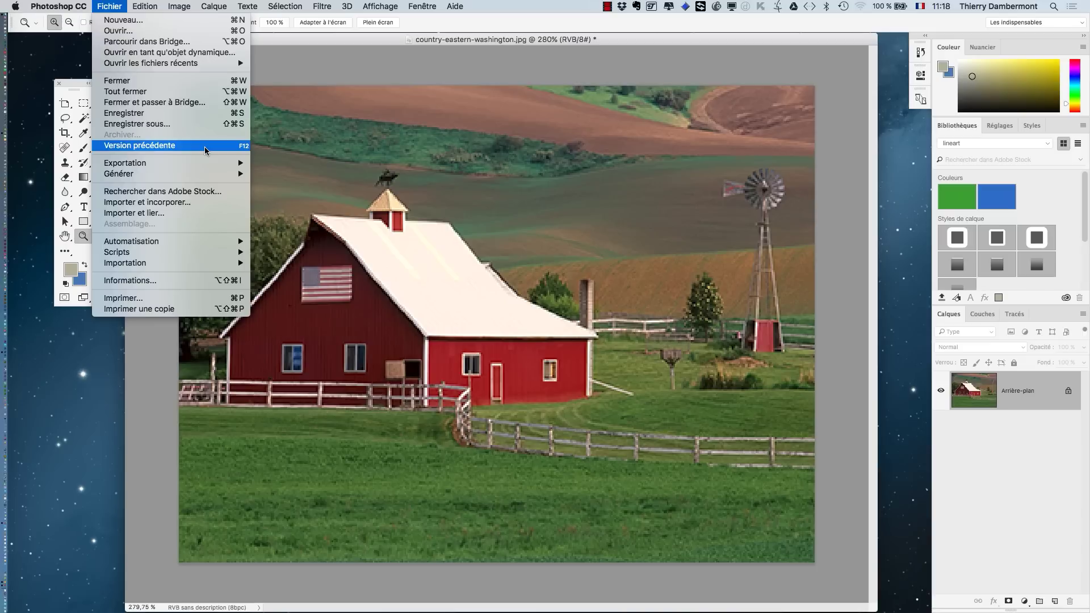
left_click(288, 41)
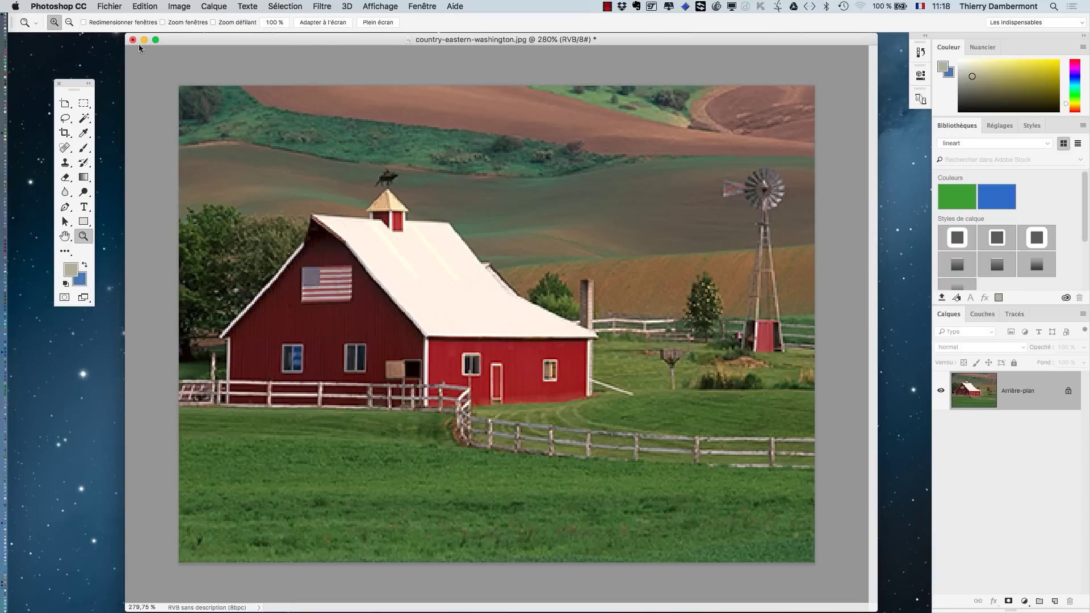
left_click(107, 6)
mouse_move(123, 63)
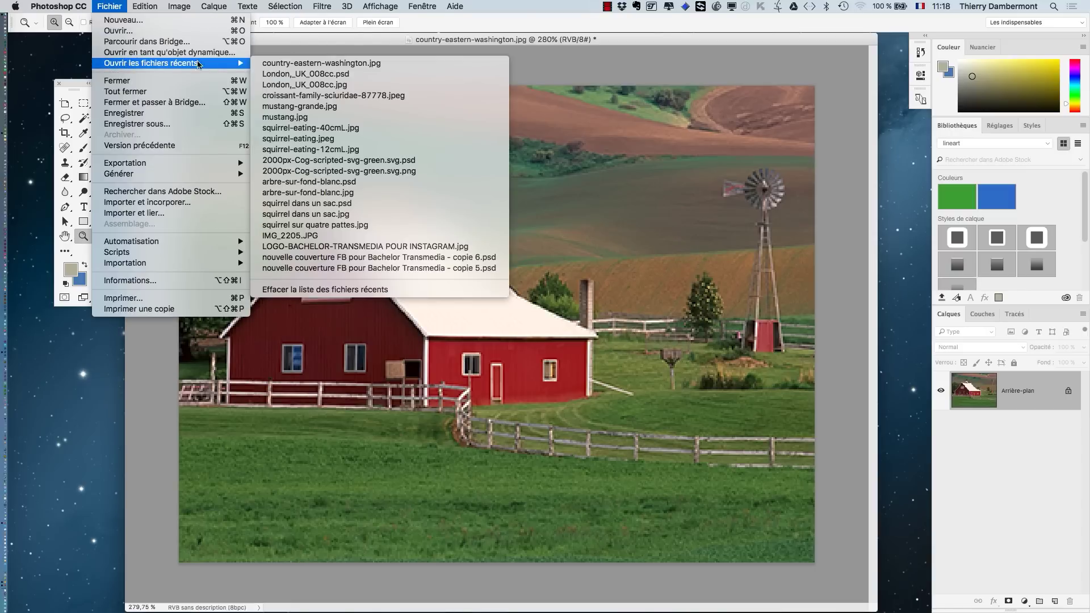
left_click(297, 39)
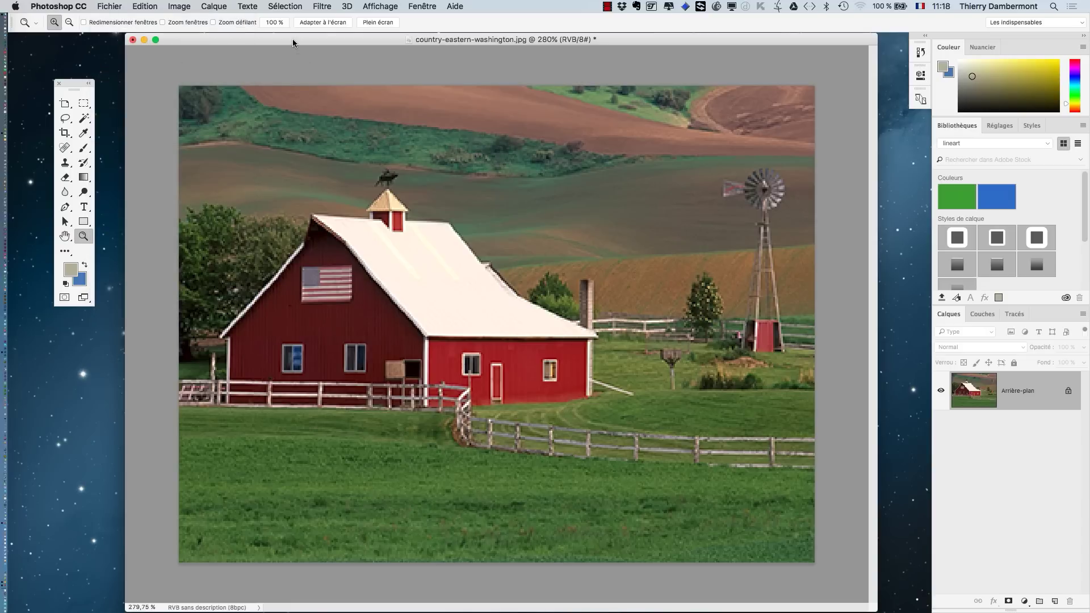
left_click_drag(292, 38, 269, 39)
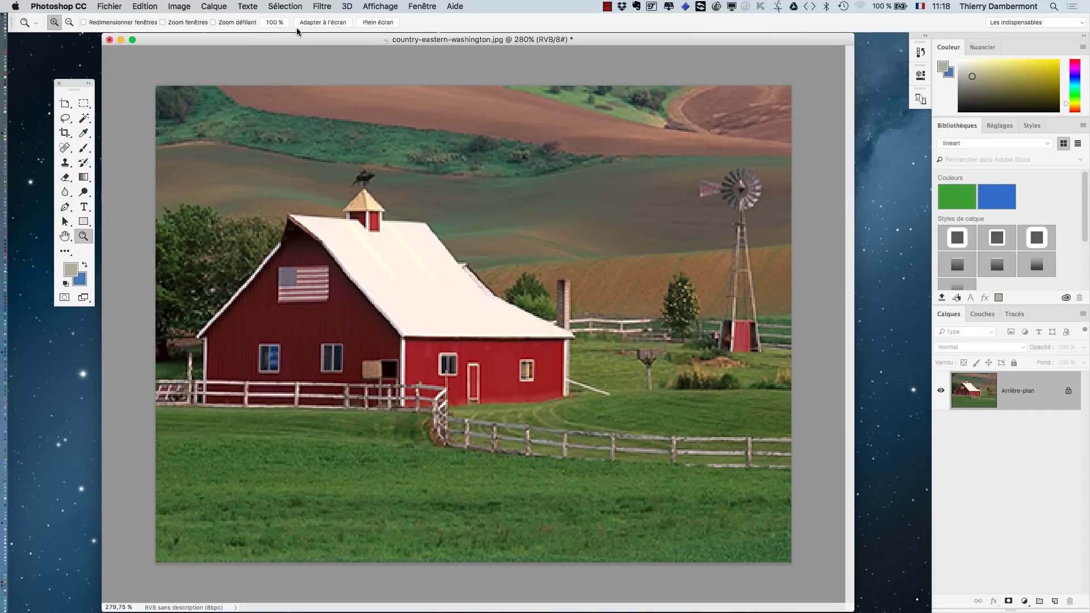
left_click(428, 5)
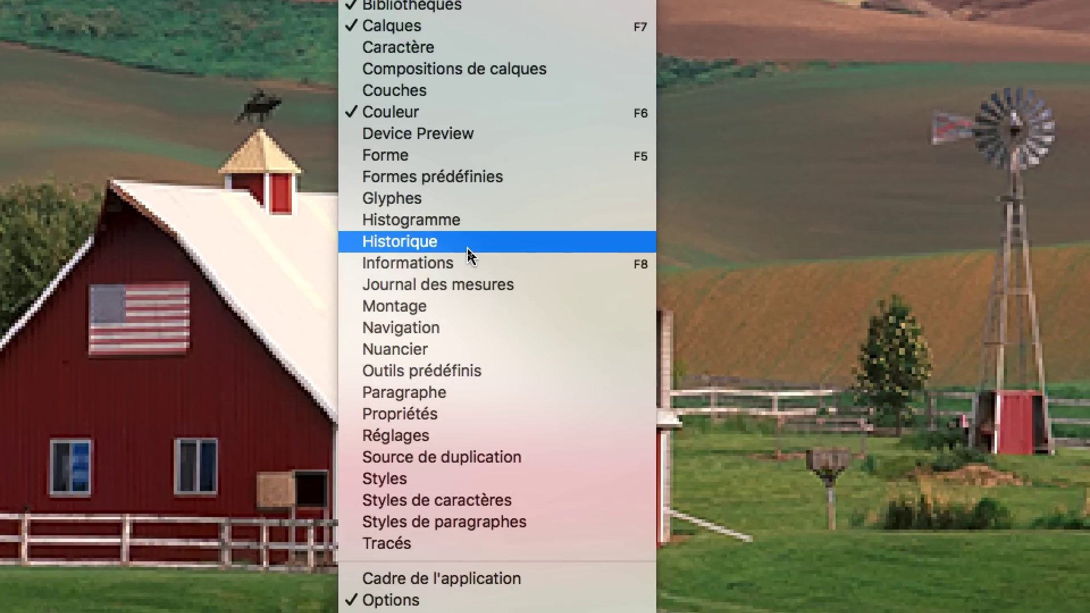
Toggle Historique off and back on in the Fenêtre menu so its icon appears in the dock.
left_click(468, 249)
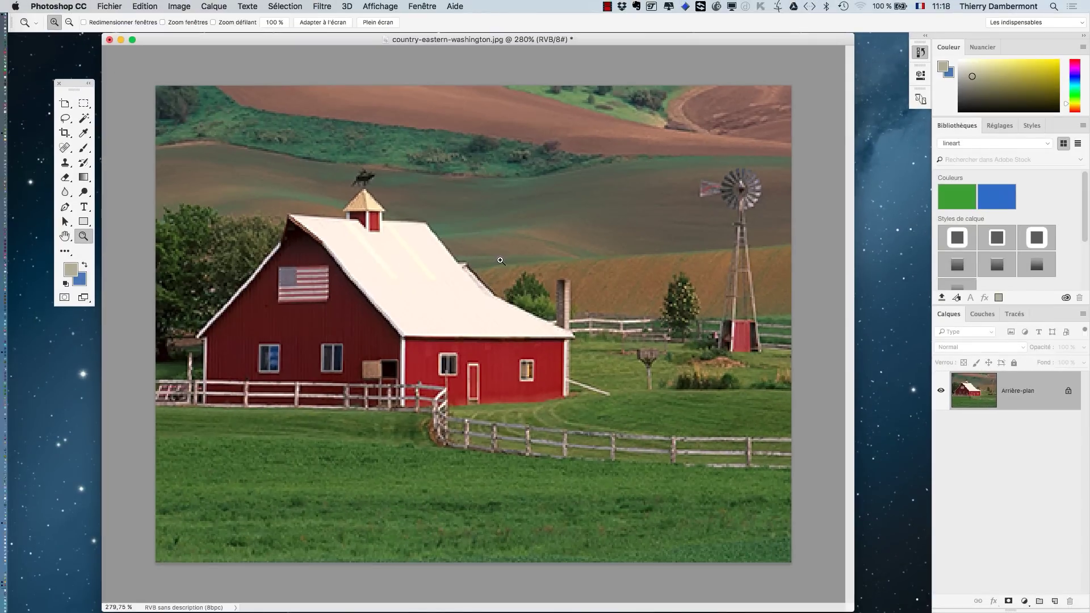
left_click(419, 5)
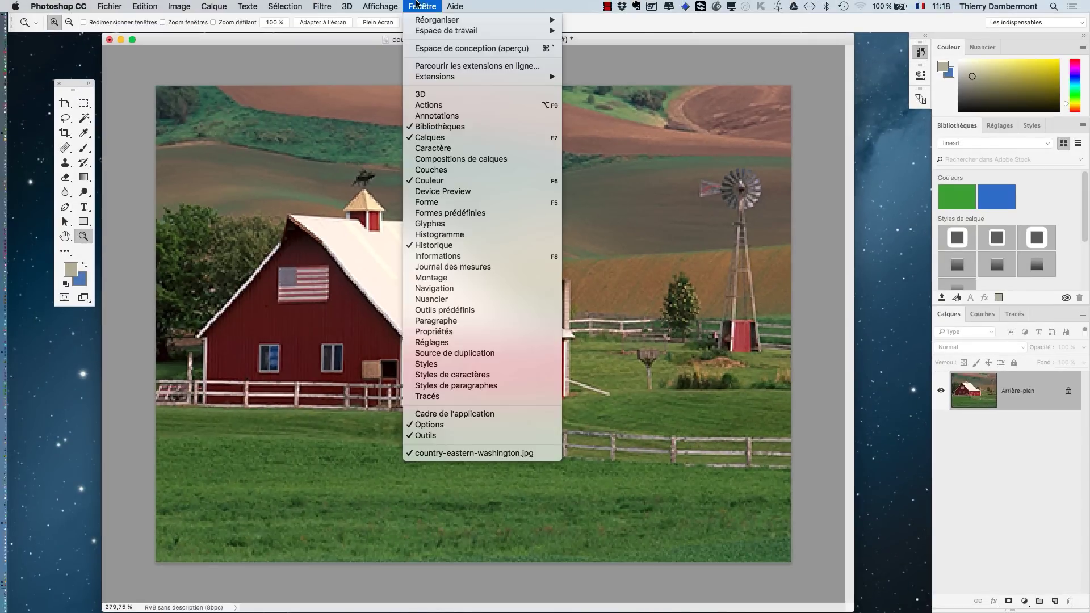
left_click(452, 245)
left_click(420, 6)
left_click(453, 245)
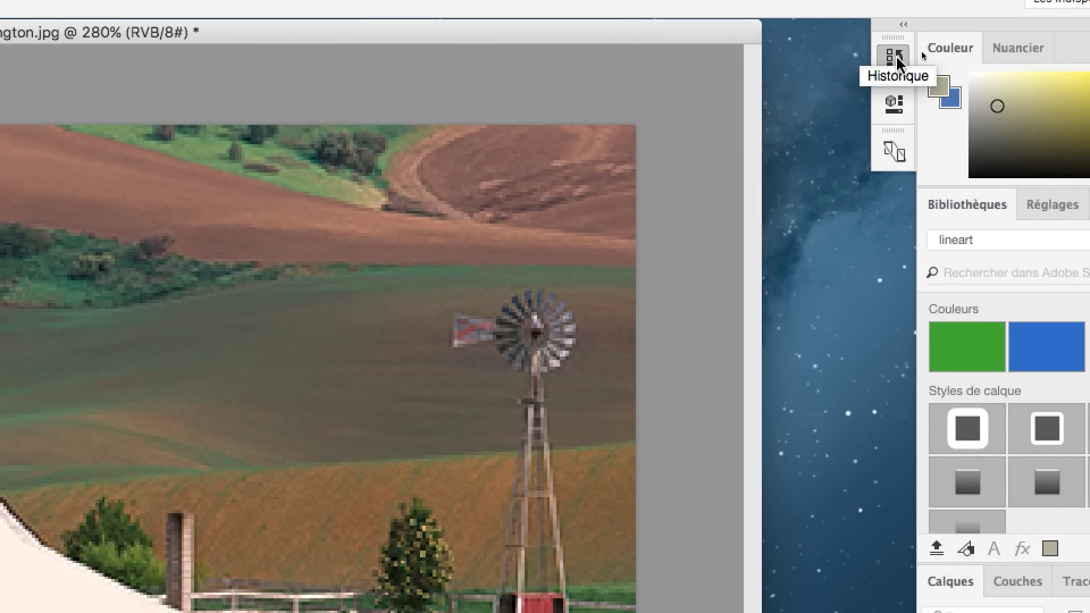
Detach the History panel as a floating panel, resize it to fit its steps, and place it over the image.
left_click(897, 56)
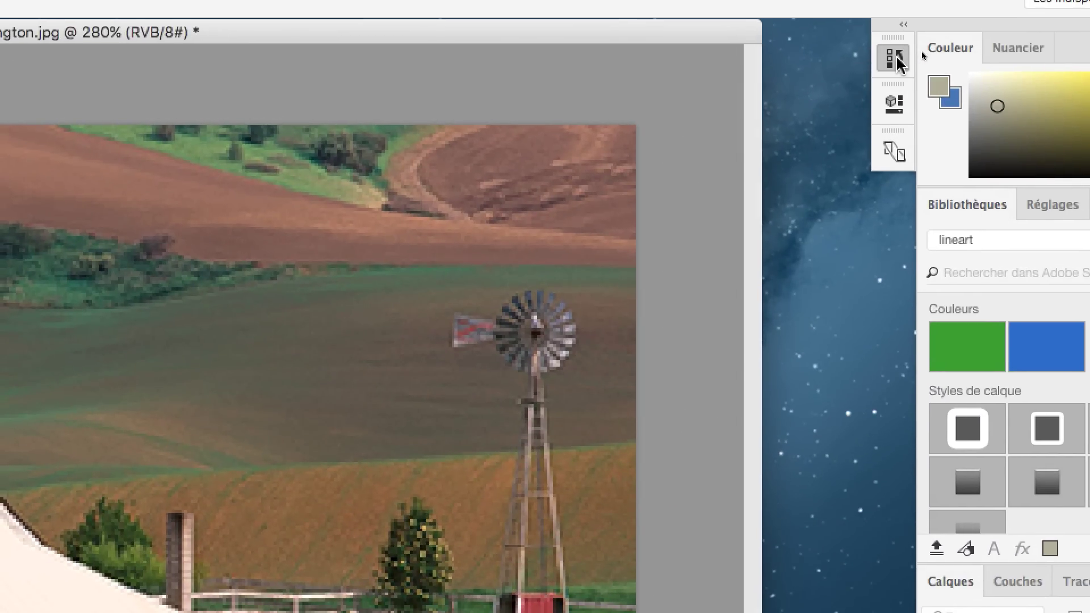
left_click_drag(897, 56, 601, 130)
left_click(795, 85)
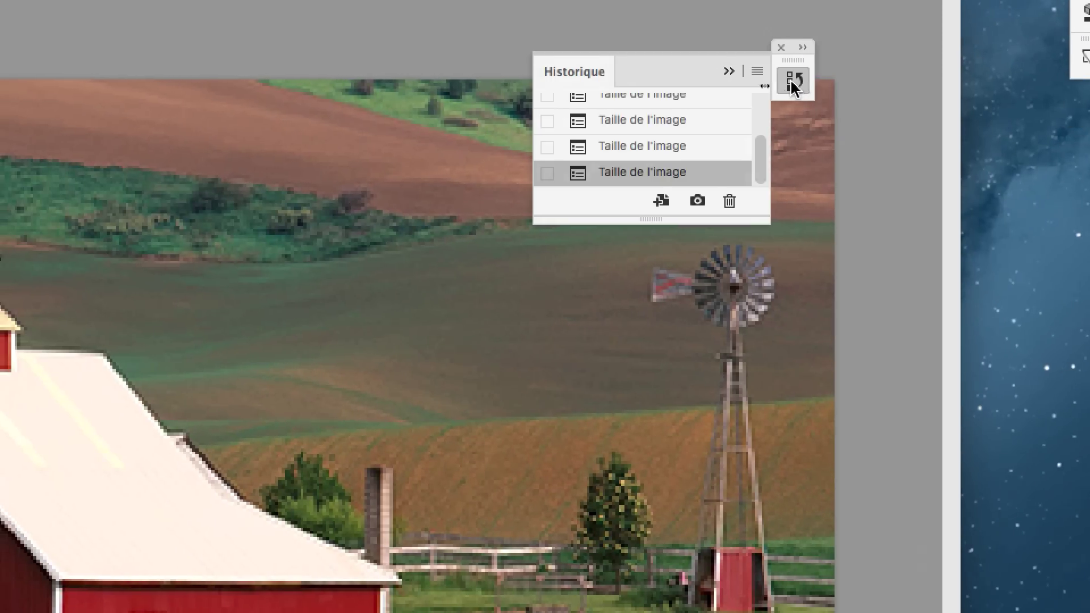
left_click_drag(542, 69, 391, 77)
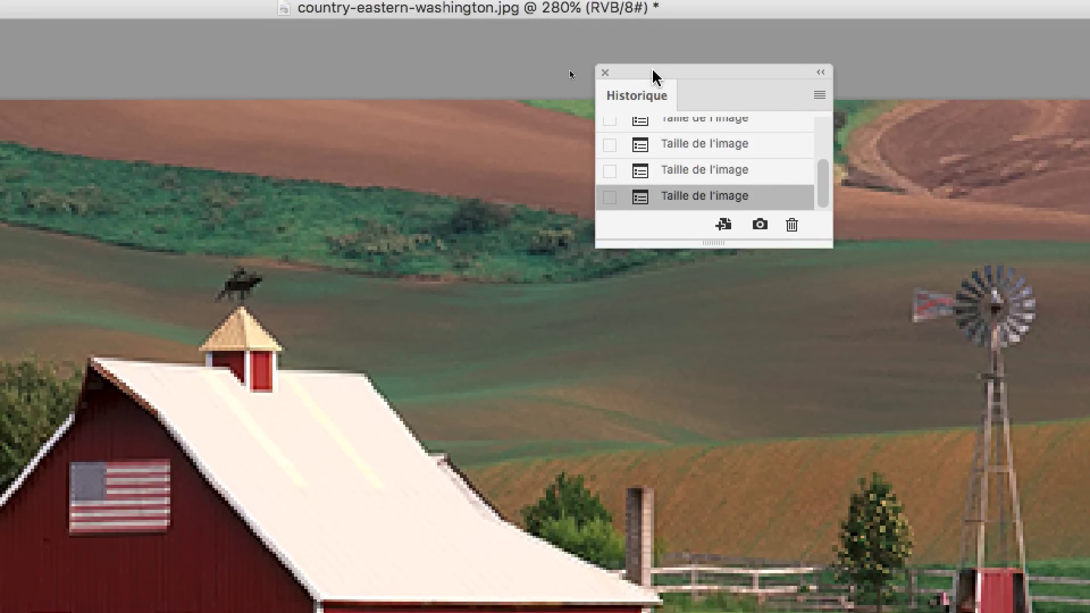
left_click_drag(653, 76, 761, 75)
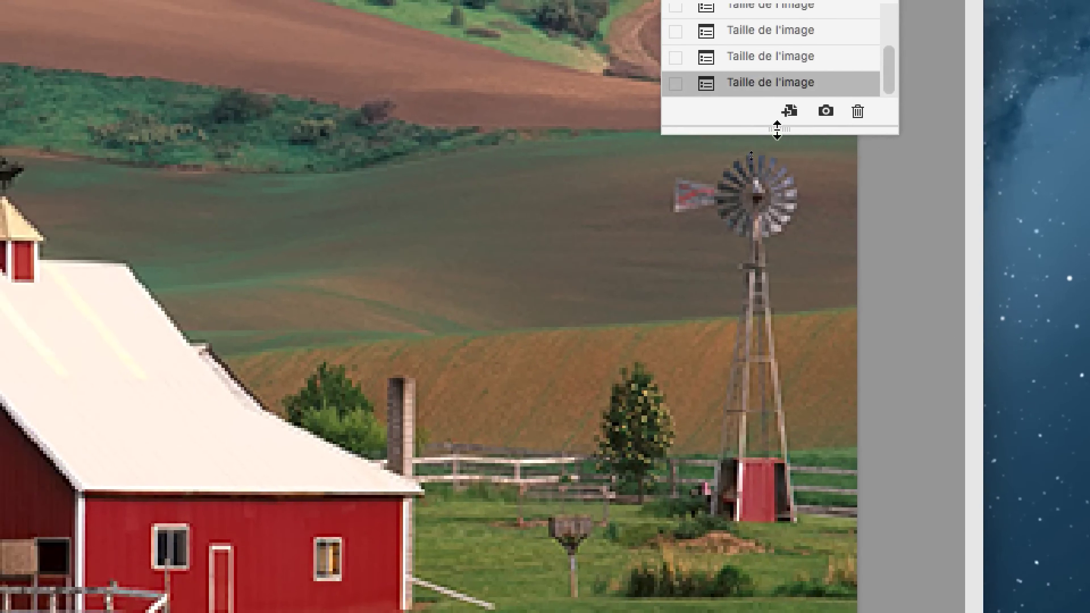
left_click_drag(703, 136, 700, 181)
left_click_drag(778, 149, 786, 366)
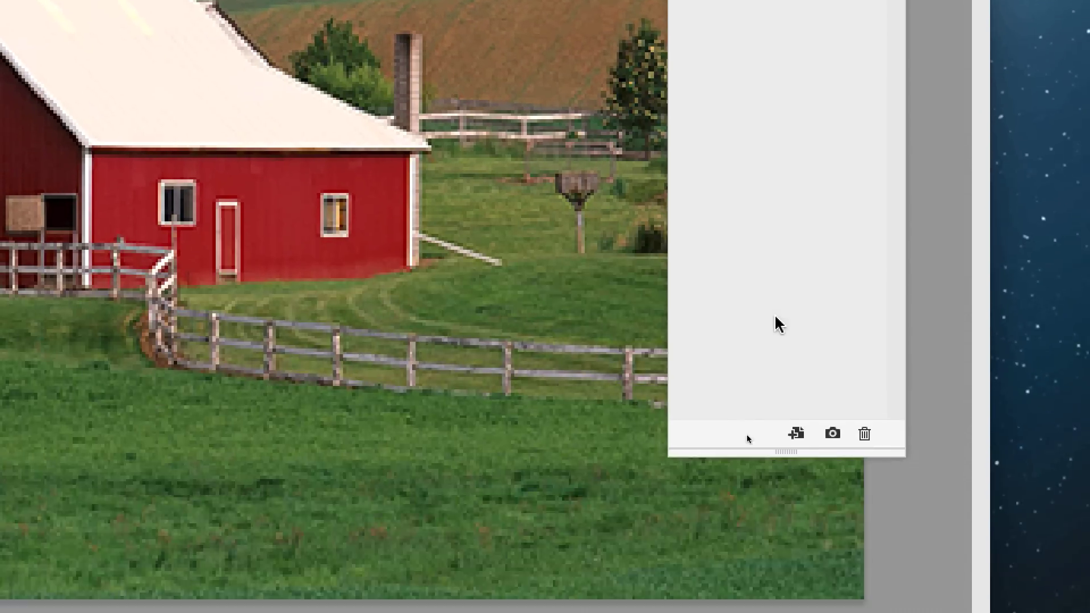
left_click_drag(747, 438, 783, 123)
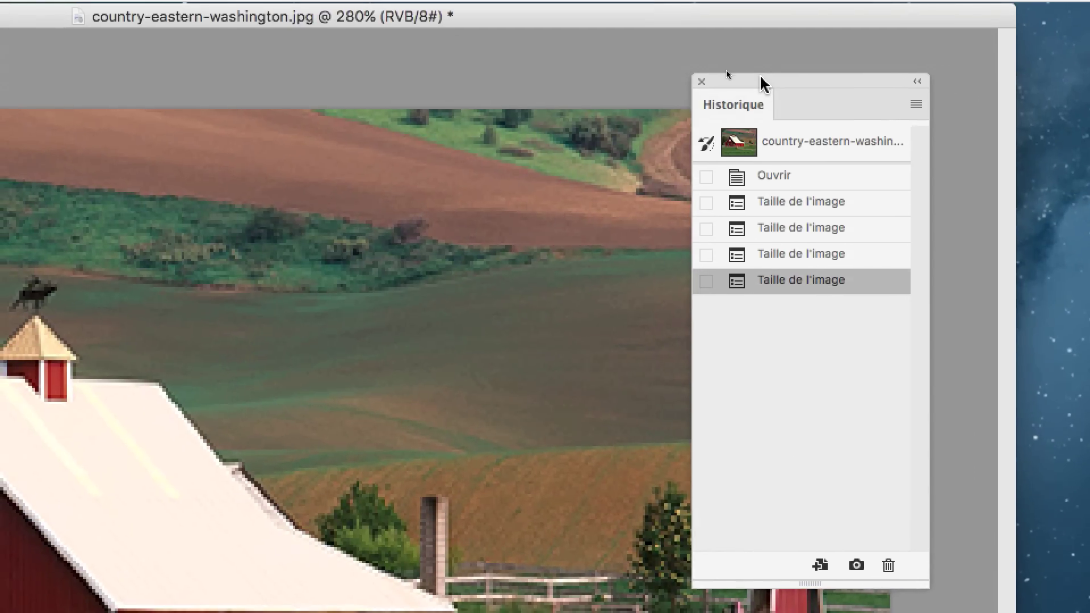
left_click_drag(762, 80, 562, 222)
left_click_drag(690, 131, 596, 172)
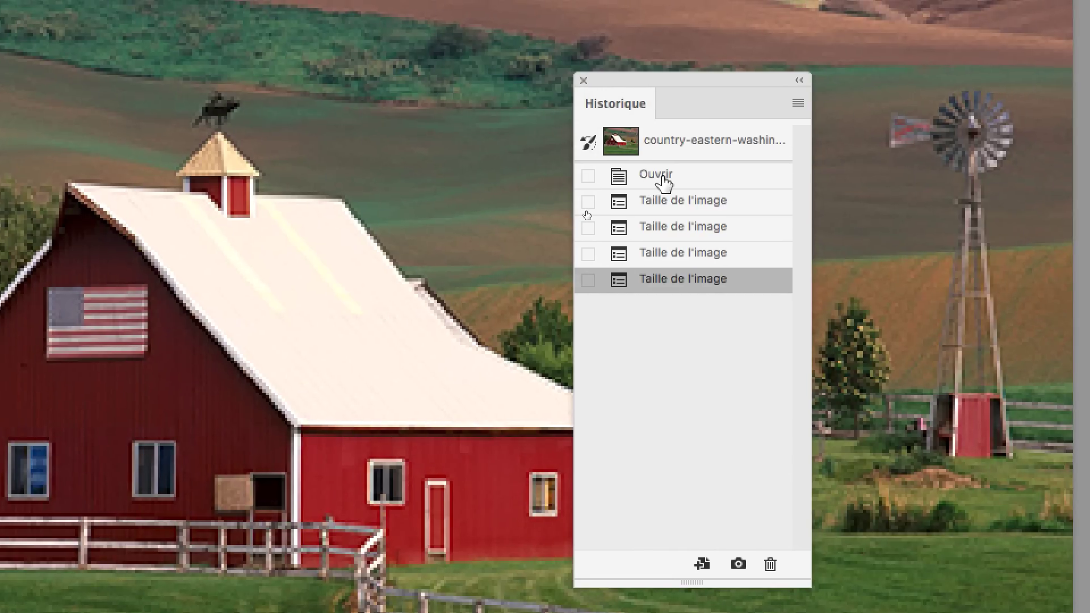
Compare History states and return the image to its original opened snapshot.
left_click(663, 181)
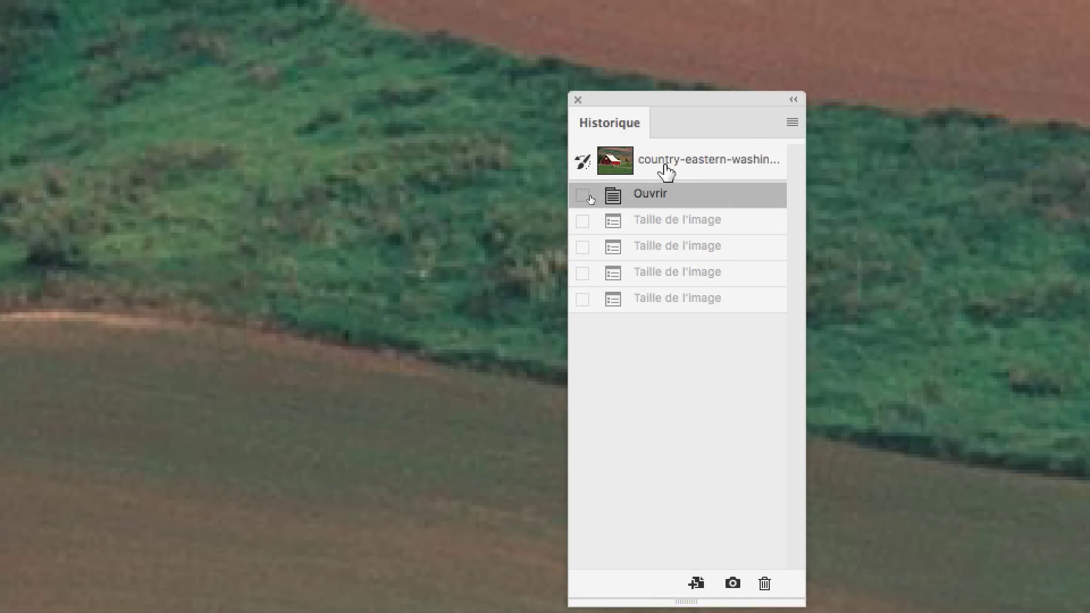
left_click(667, 152)
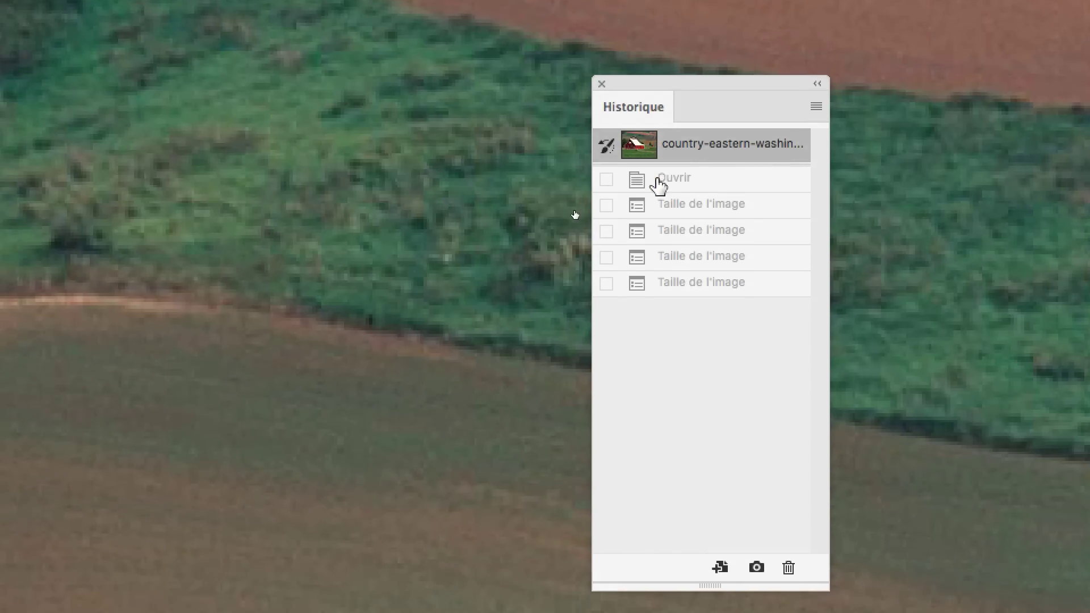
left_click(657, 199)
left_click(659, 174)
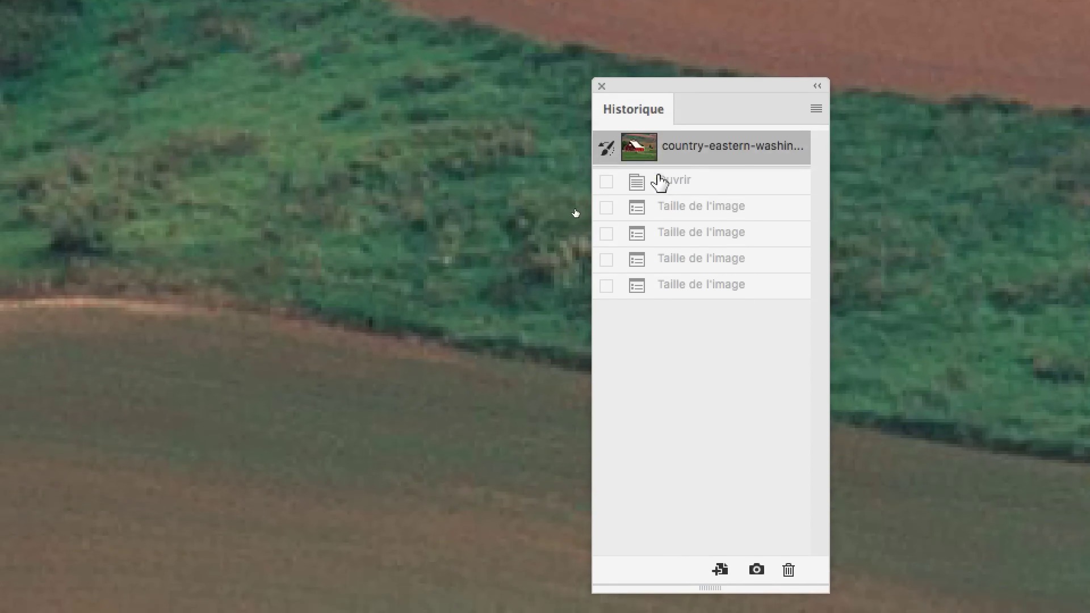
left_click(658, 195)
left_click(662, 174)
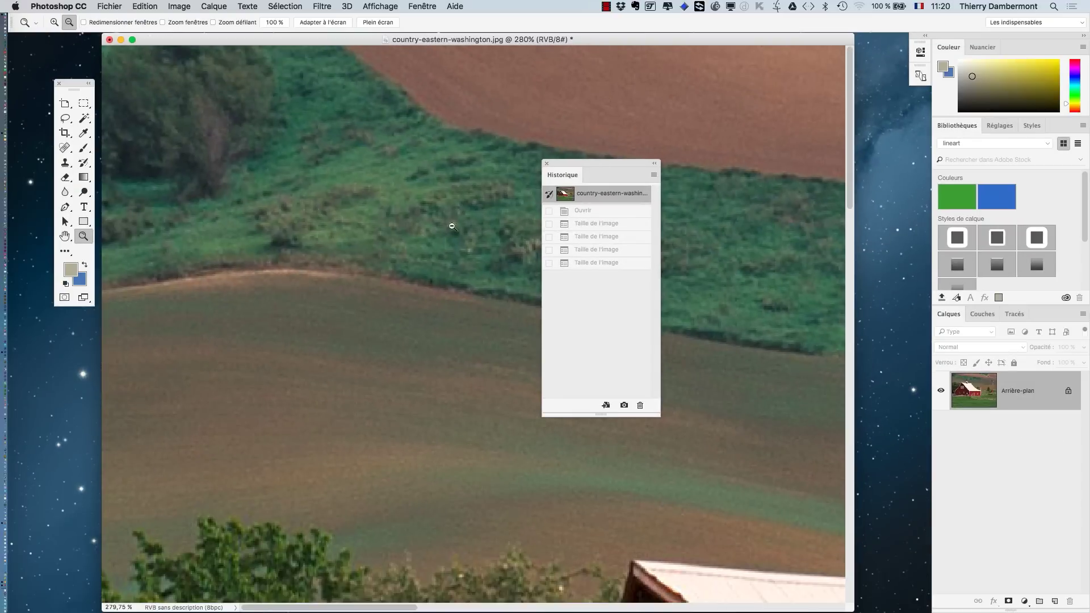
Zoom out to 91% to see the whole barn, move History aside, and reselect the original snapshot.
left_click(370, 247, "alt")
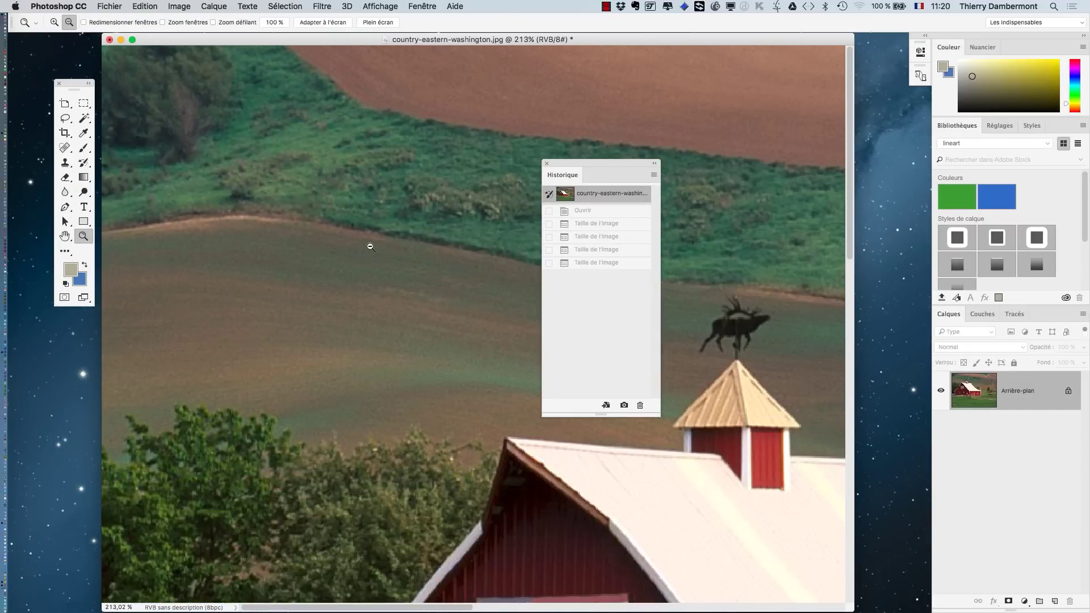
left_click(370, 247, "alt")
left_click(371, 247, "alt")
left_click(370, 247, "alt")
left_click(371, 249, "alt")
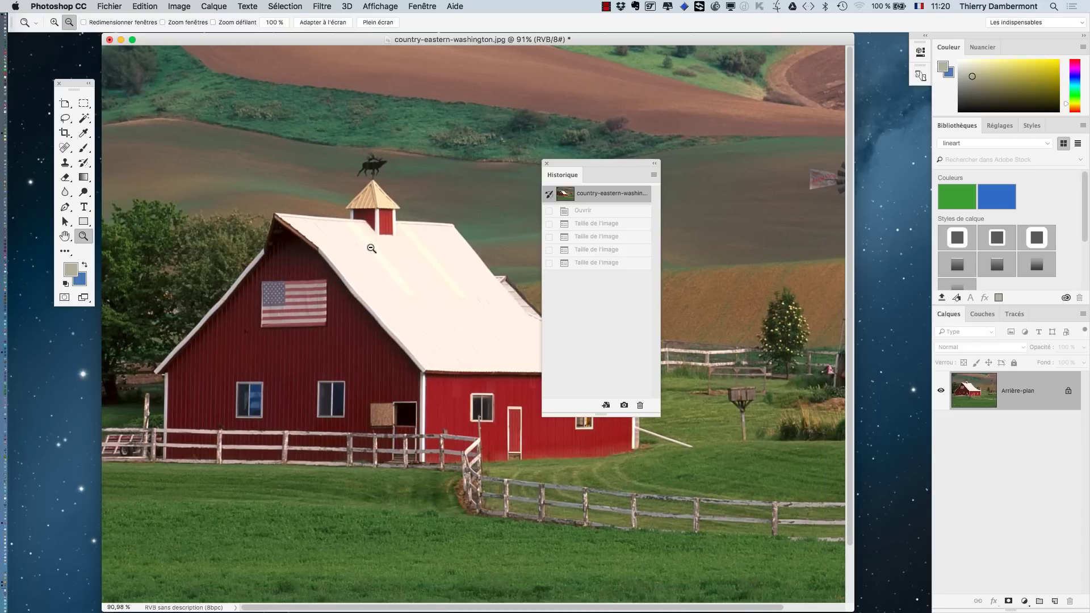
left_click_drag(577, 171, 727, 179)
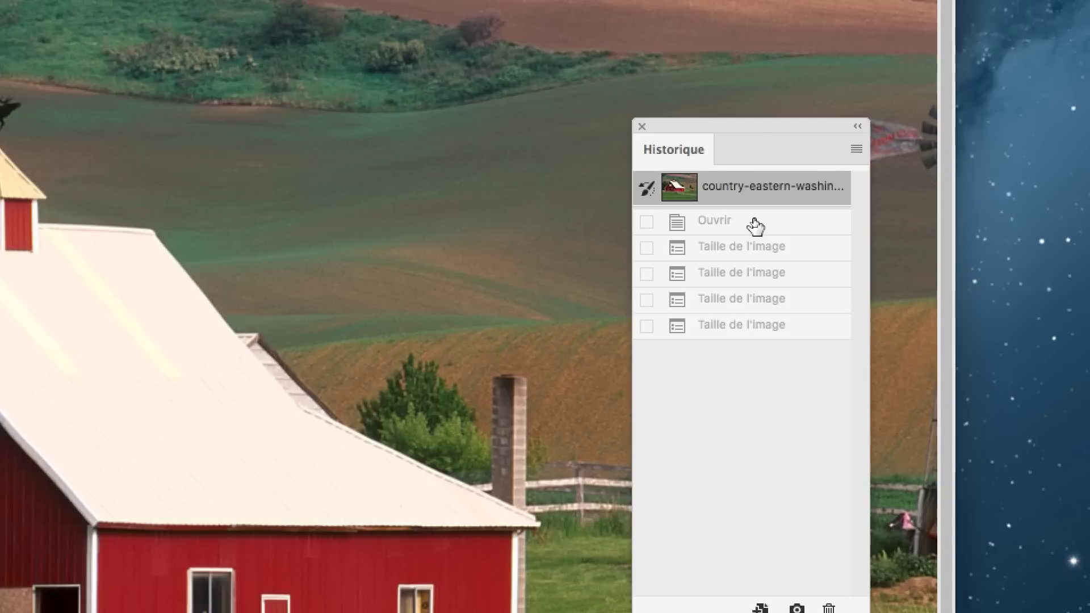
left_click(755, 227)
left_click(756, 201)
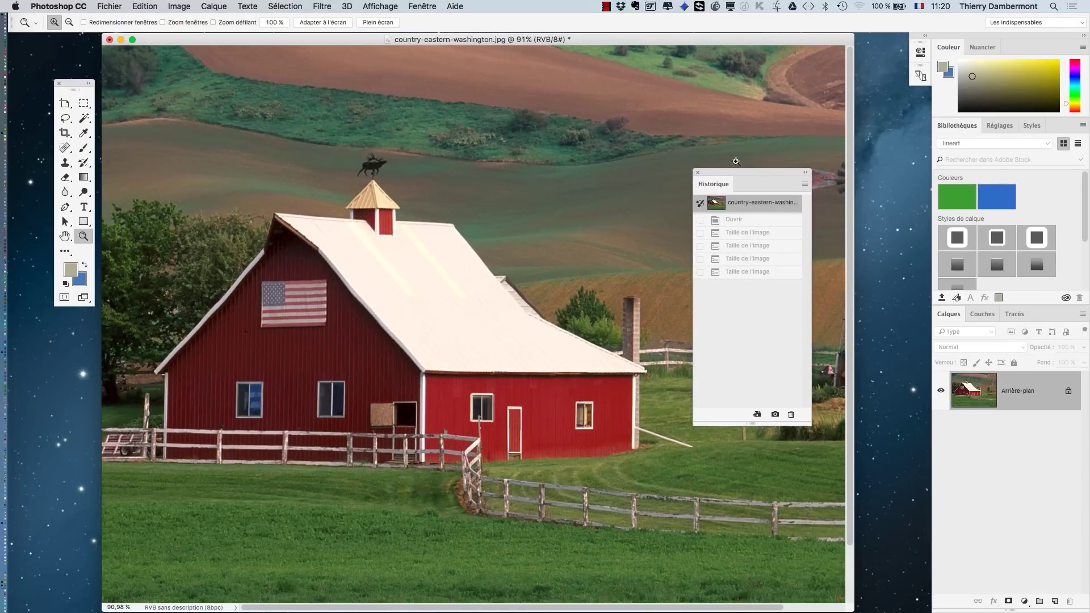
Move History to the lower left, float an enlarged Calques panel, and collapse the dock to icons.
left_click_drag(733, 174, 70, 325)
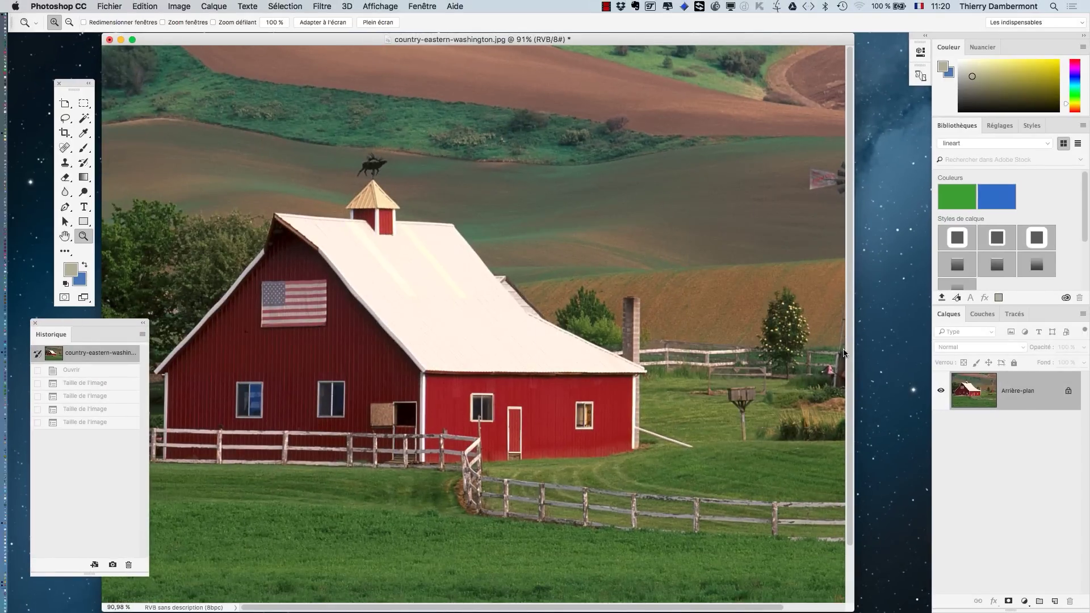
left_click_drag(959, 318, 650, 221)
left_click(1083, 35)
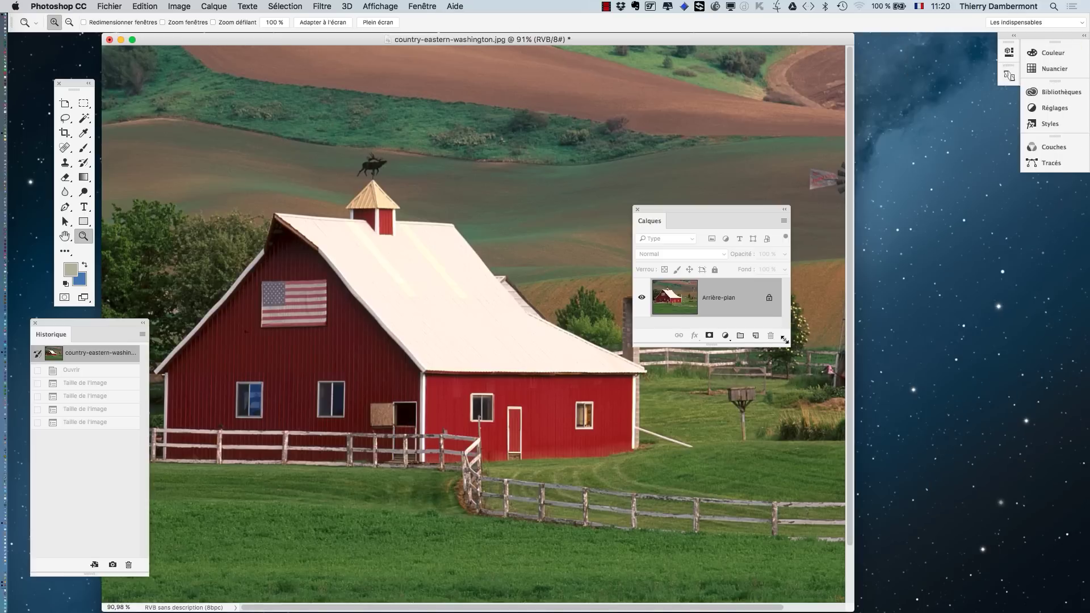
left_click_drag(785, 339, 846, 517)
left_click_drag(747, 211, 834, 183)
left_click_drag(858, 277, 858, 277)
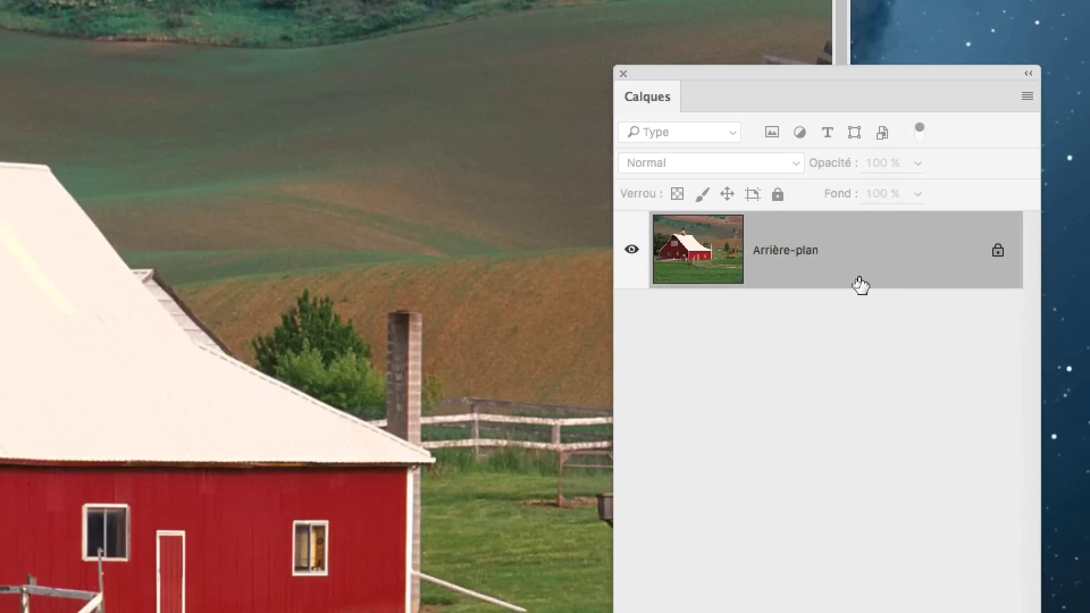
Convert the Arrière-plan layer to a smart object named Calque 0, then glance at Calque > Objets dynamiques.
right_click(866, 275)
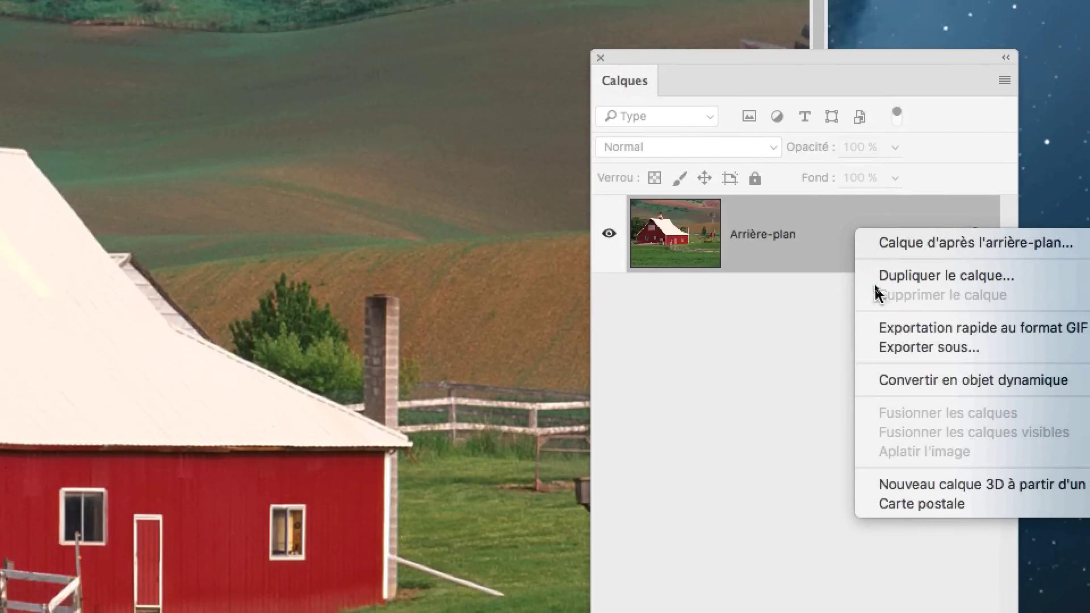
left_click(738, 161)
right_click(729, 171)
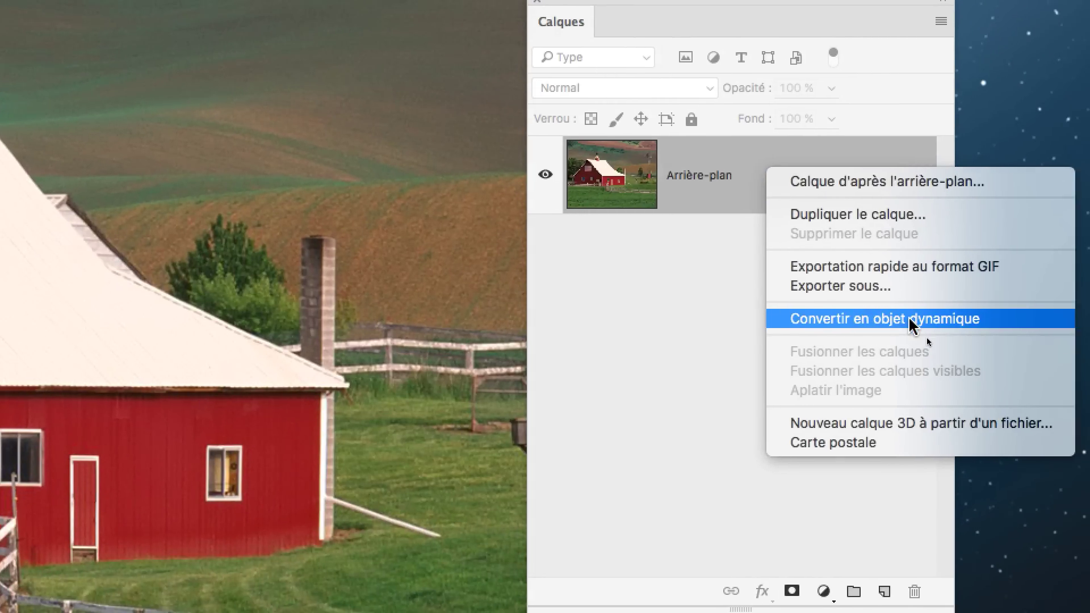
left_click(911, 319)
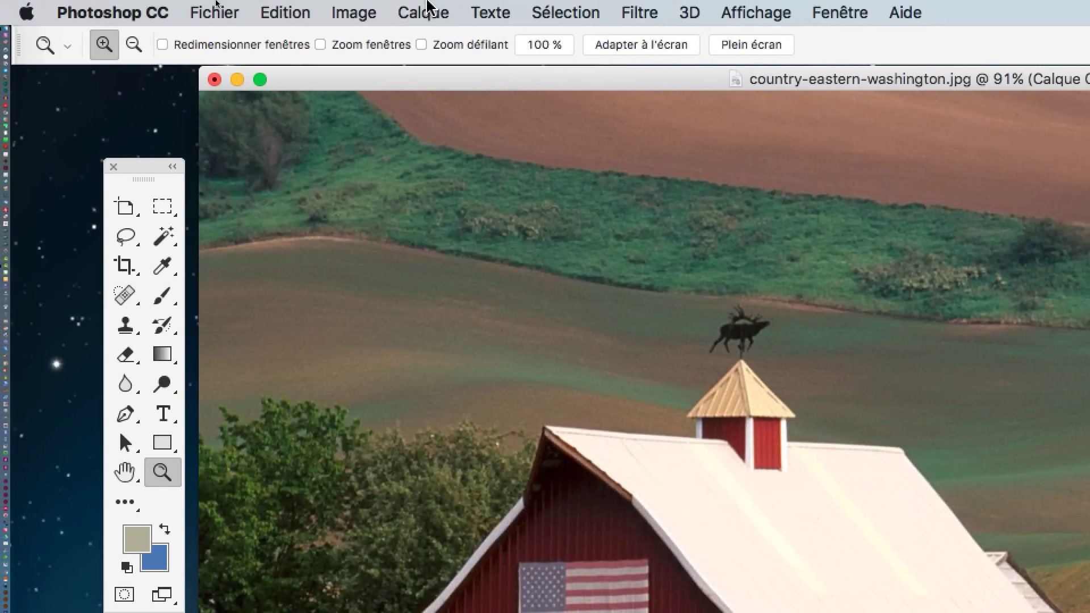
left_click(427, 7)
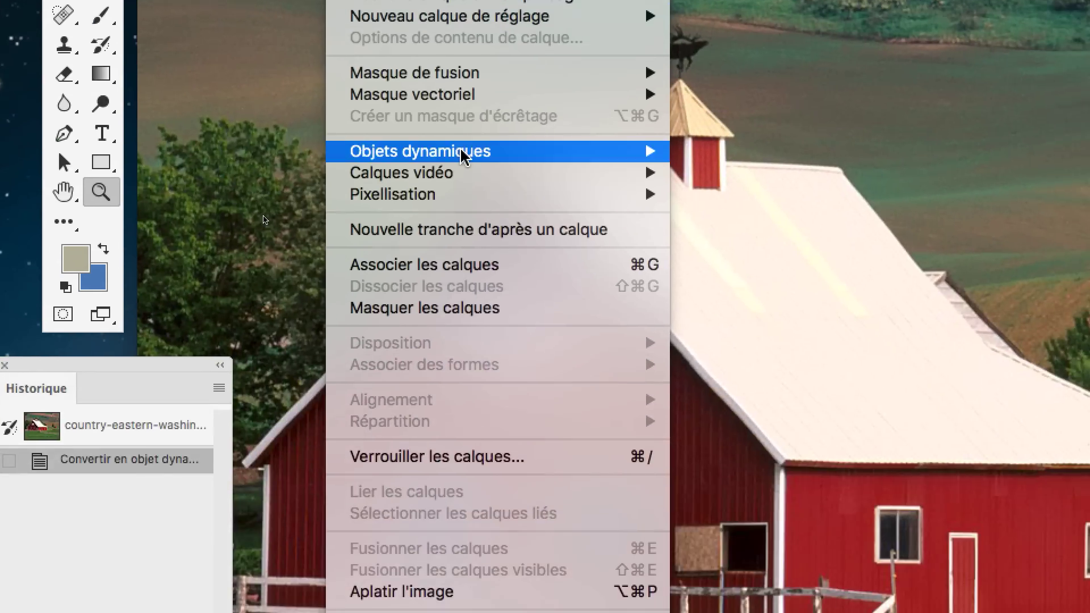
mouse_move(464, 153)
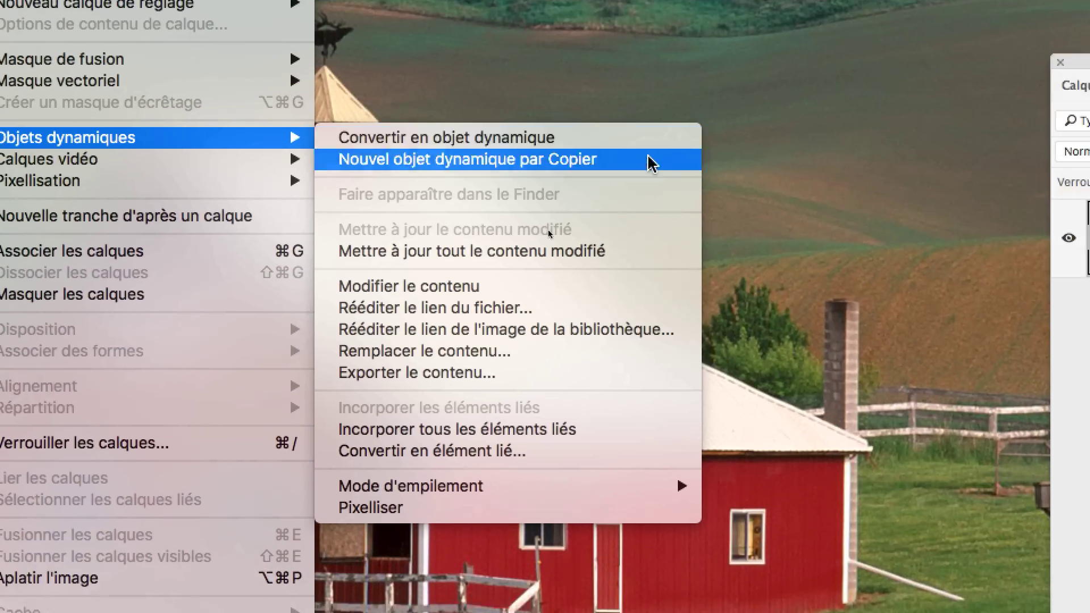
left_click(848, 230)
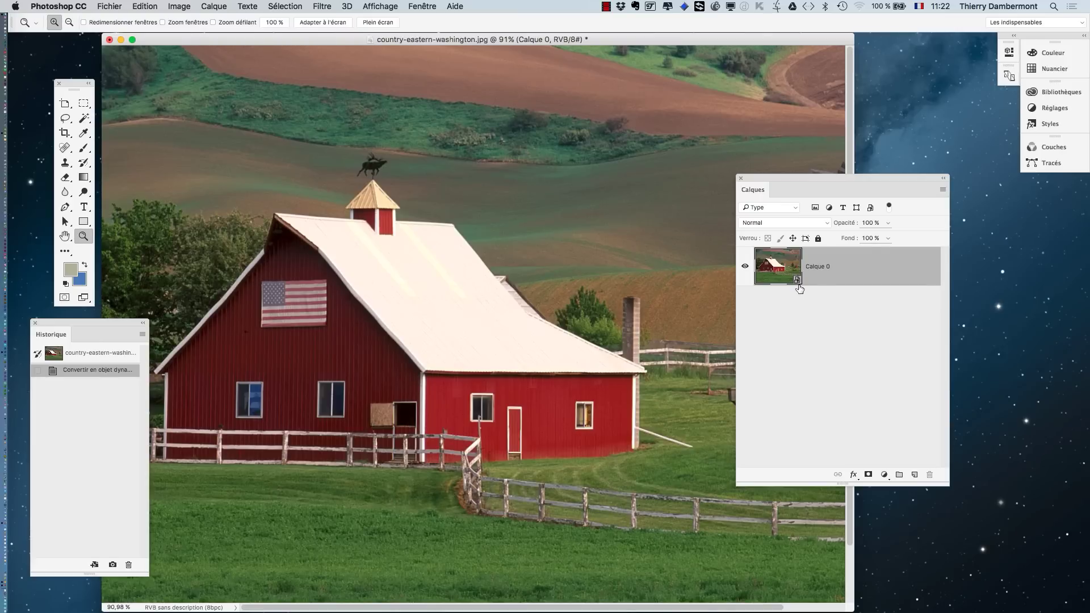
Resize the Calques panel slightly and dock it to the right of the barn image.
left_click_drag(948, 485, 899, 458)
left_click_drag(761, 181, 899, 203)
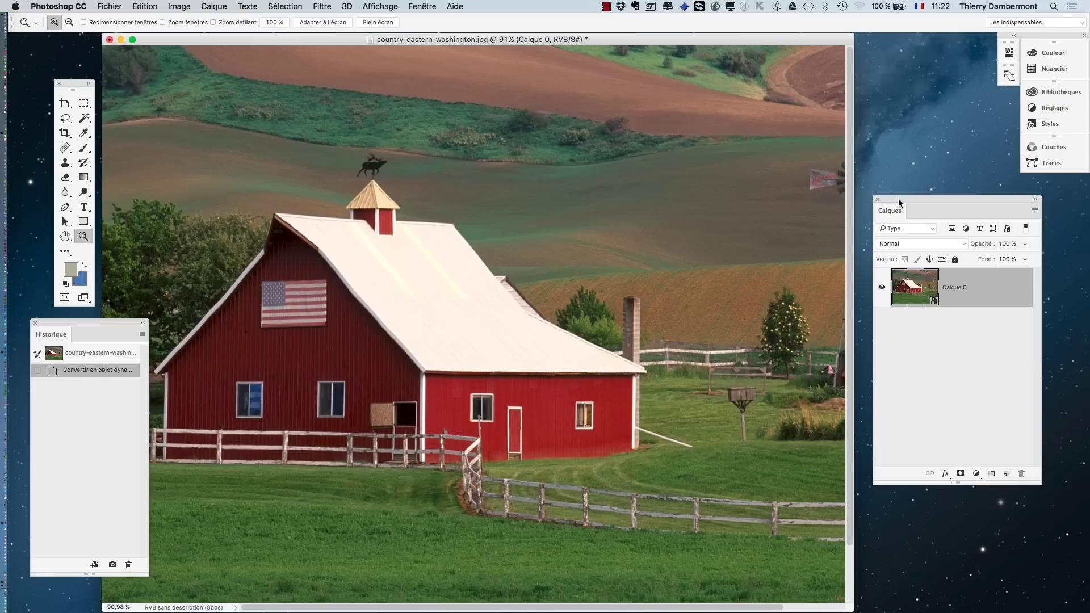
left_click_drag(899, 203, 652, 103)
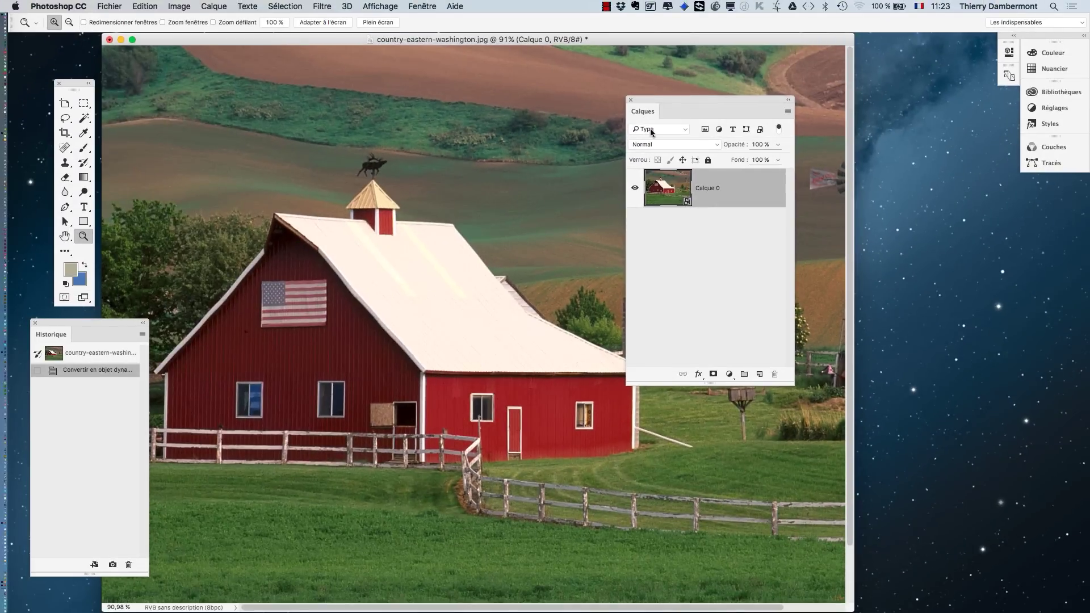
left_click_drag(663, 103, 822, 108)
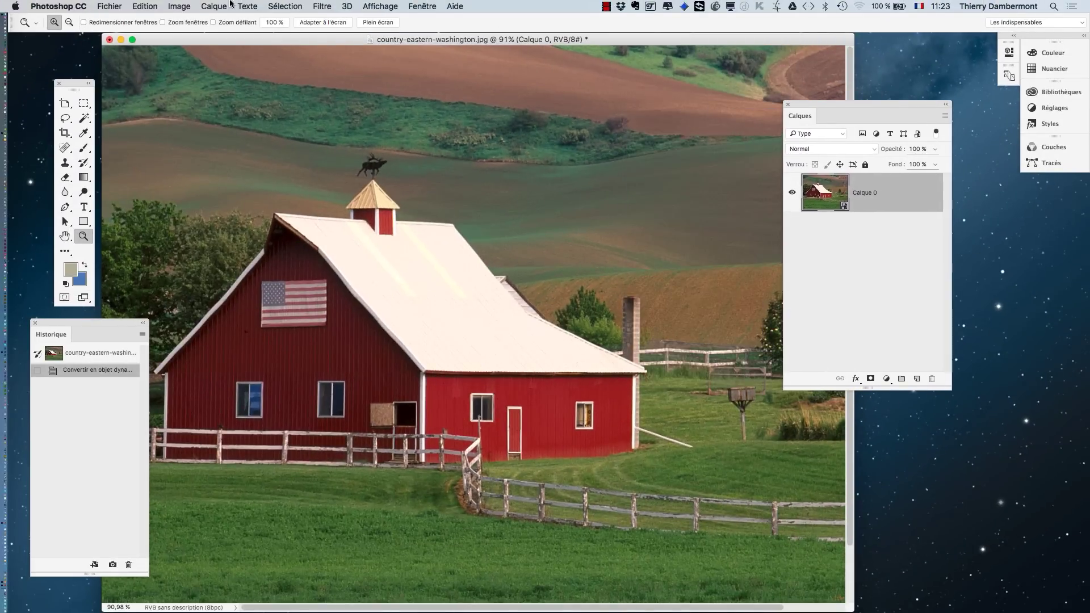
left_click(181, 6)
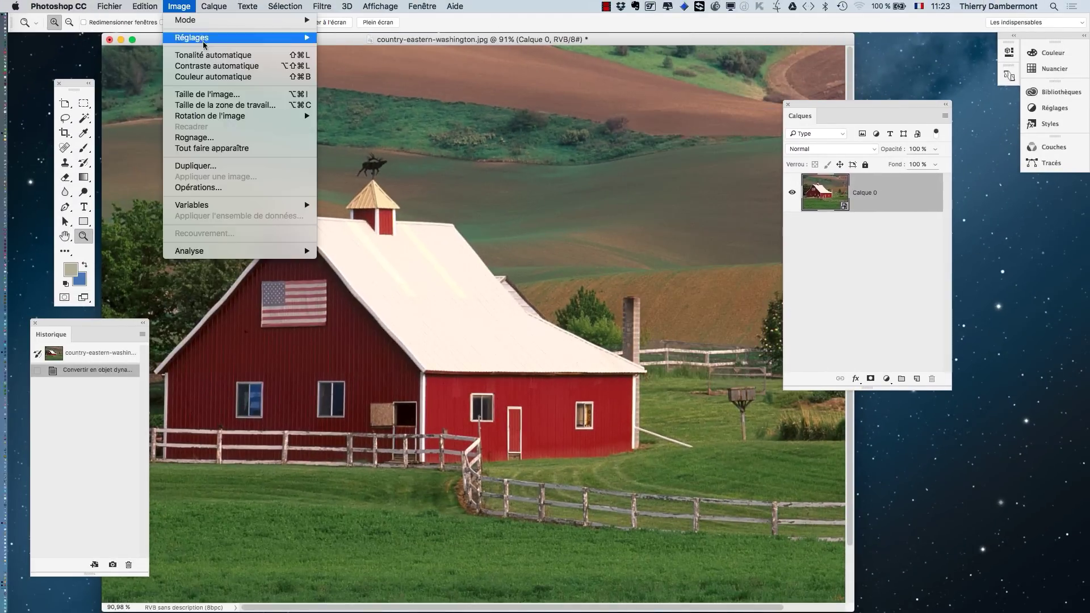
Resize the smart-object barn to 10% width (160 × 120 px) with Rééchantillonnage enabled.
left_click(213, 95)
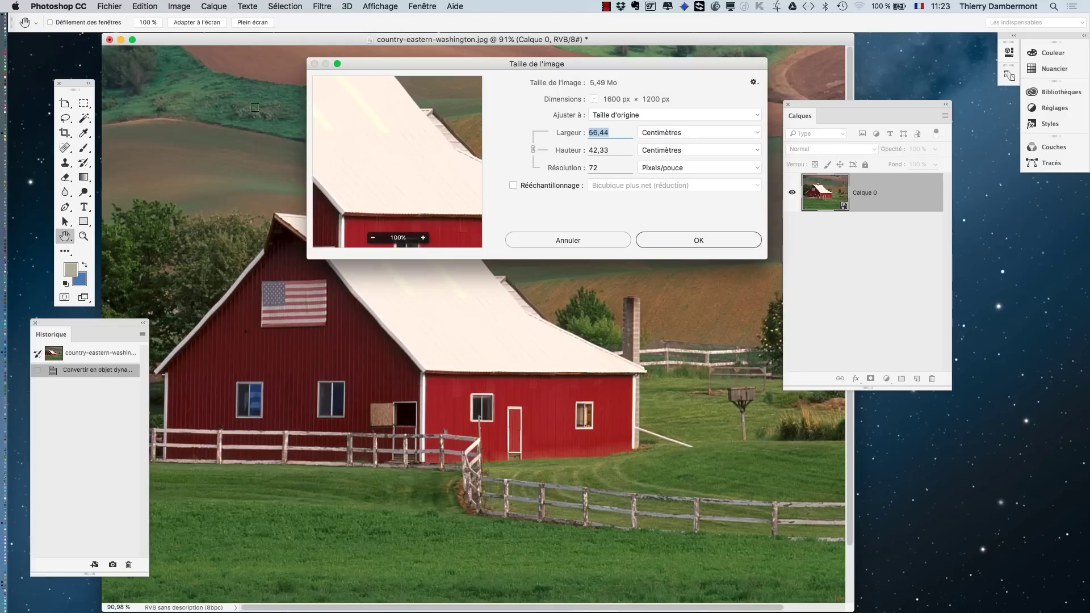
key("alt")
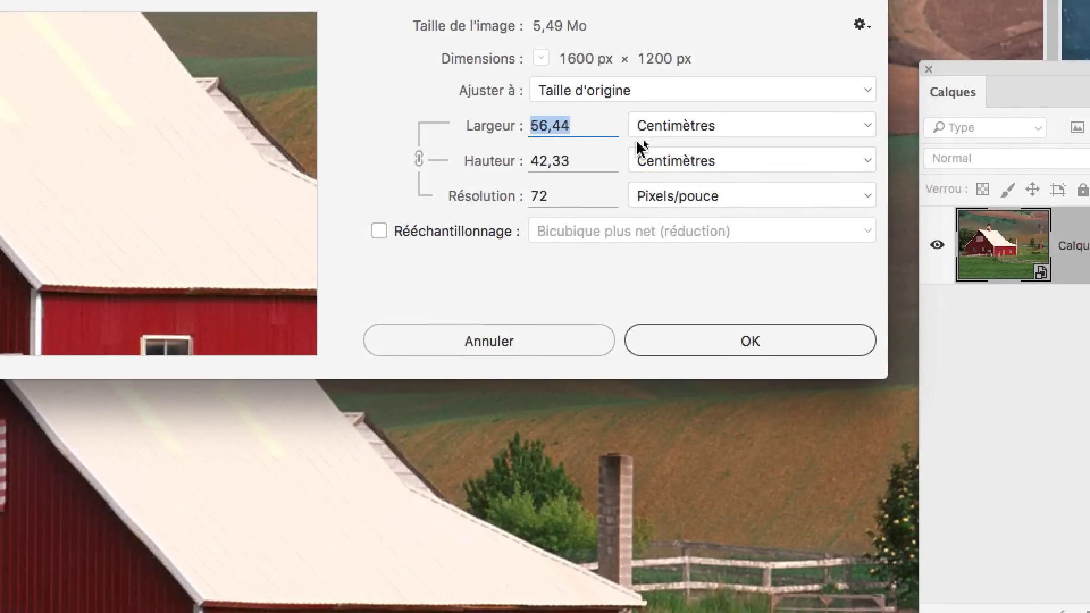
left_click(696, 122)
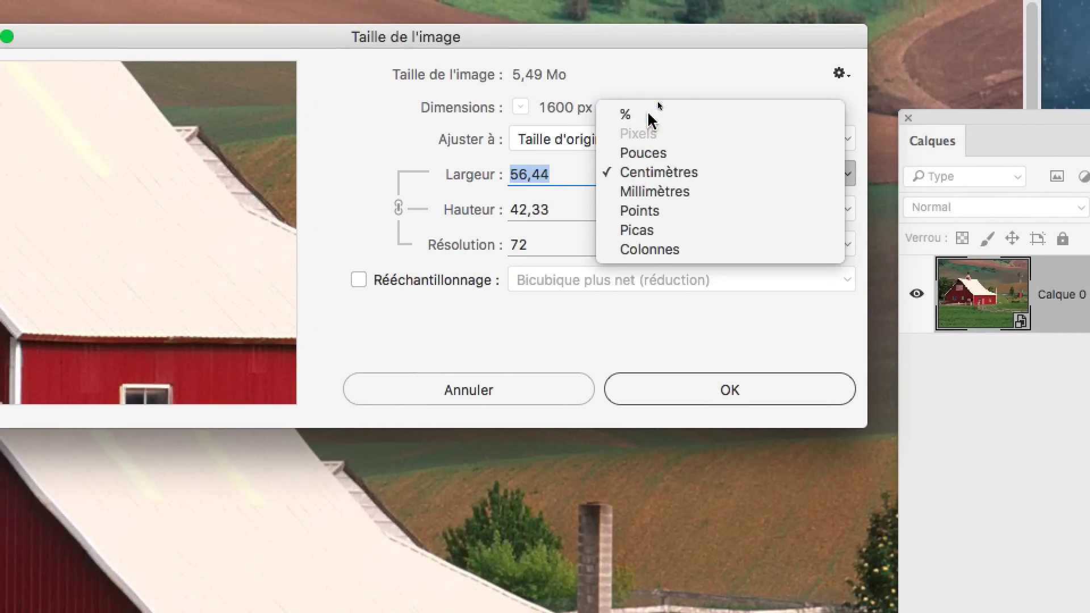
left_click(653, 99)
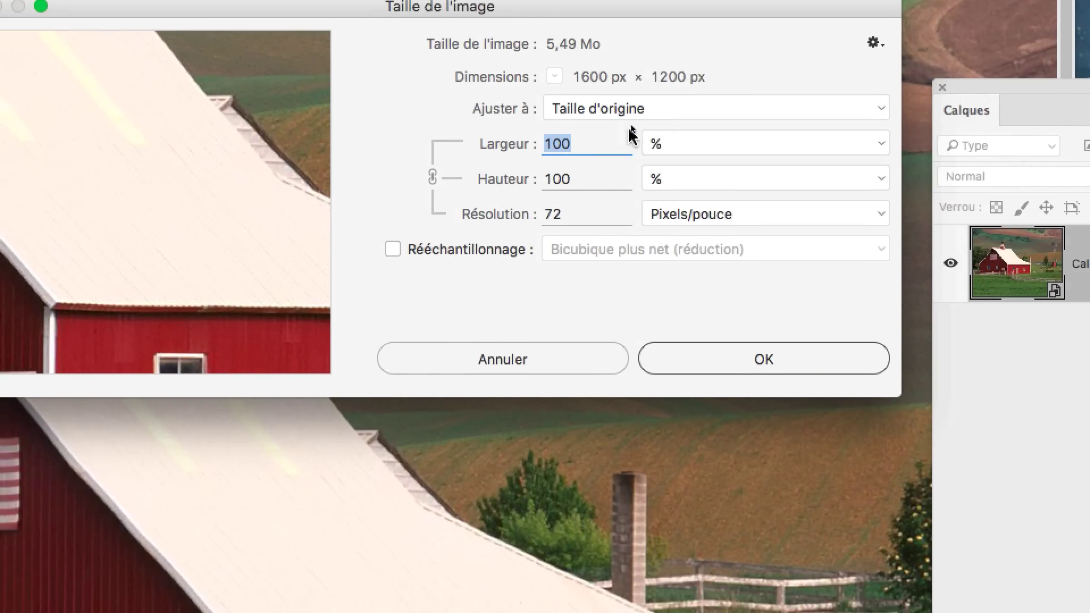
type("25")
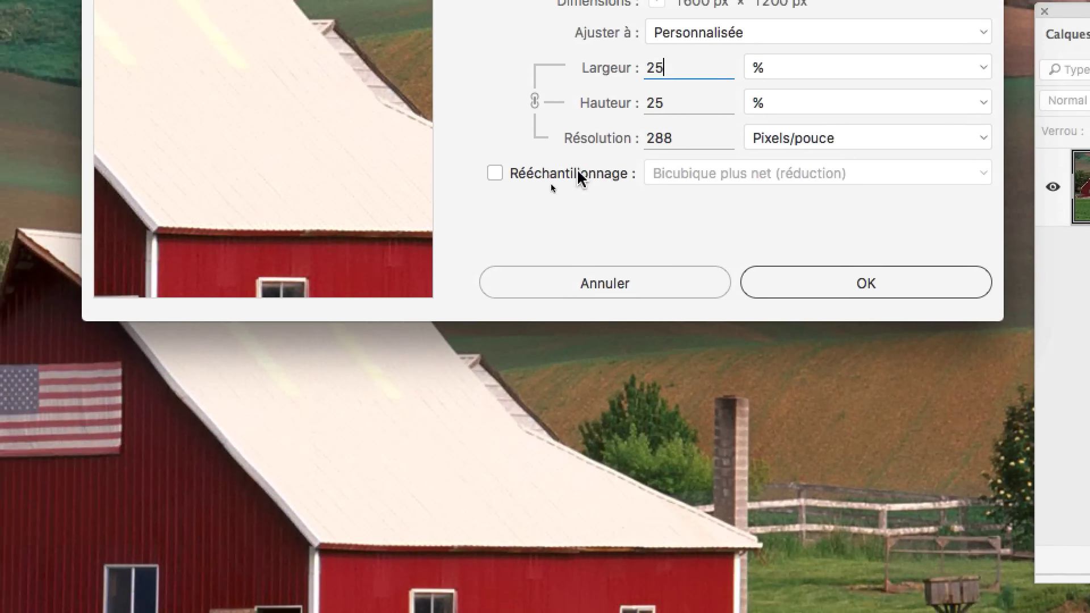
left_click(430, 199)
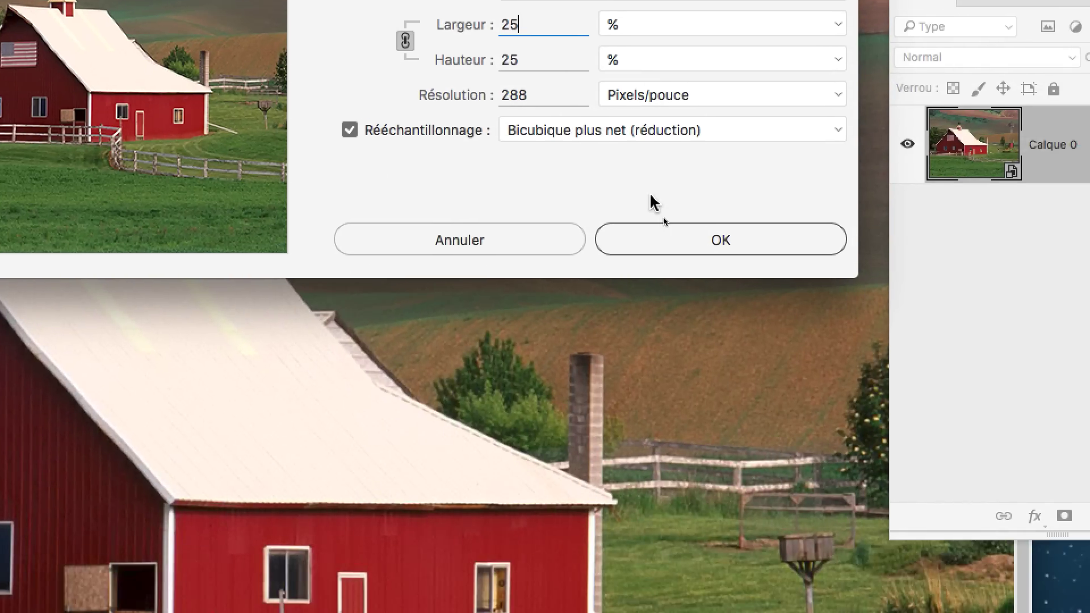
double_click(509, 24)
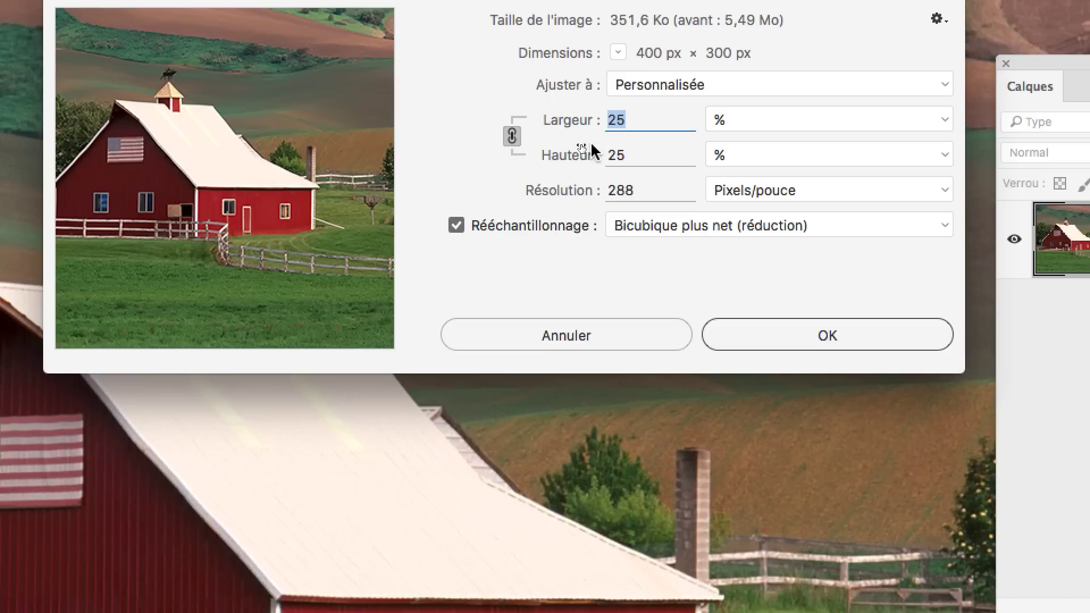
type("10")
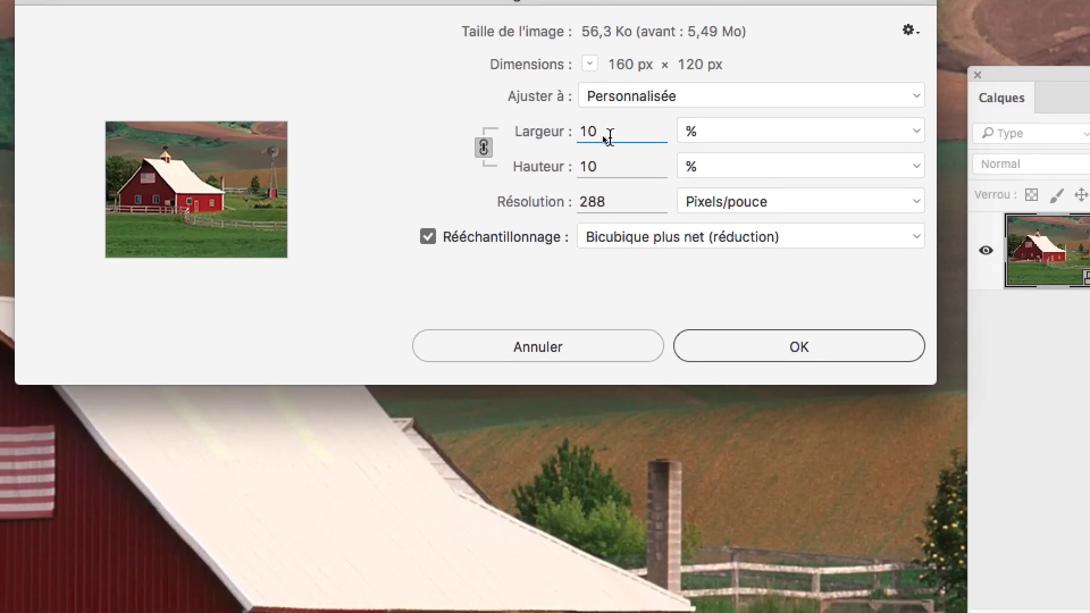
double_click(598, 119)
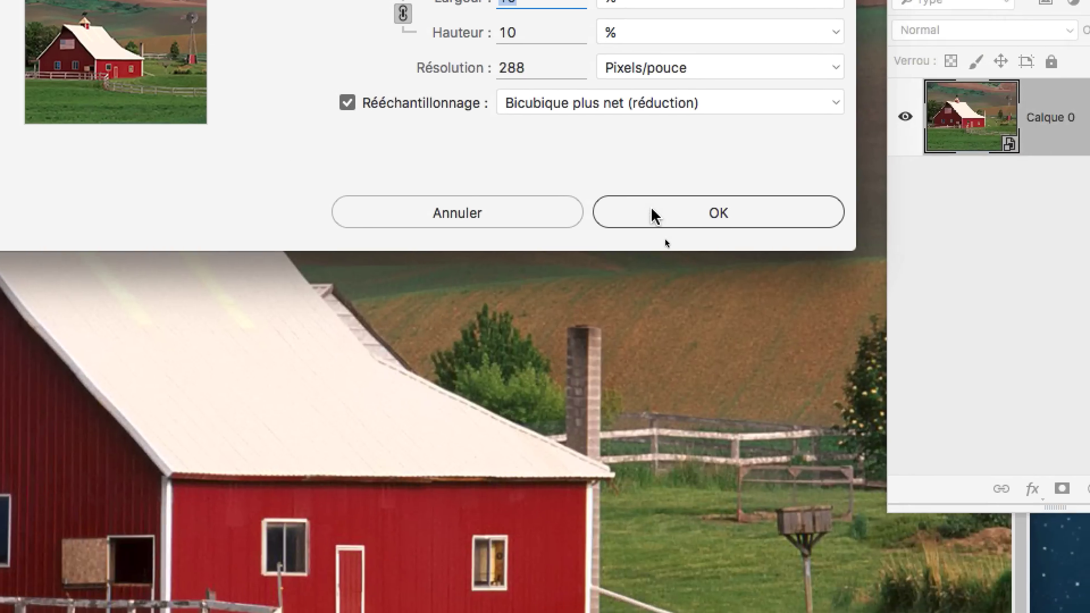
left_click(818, 281)
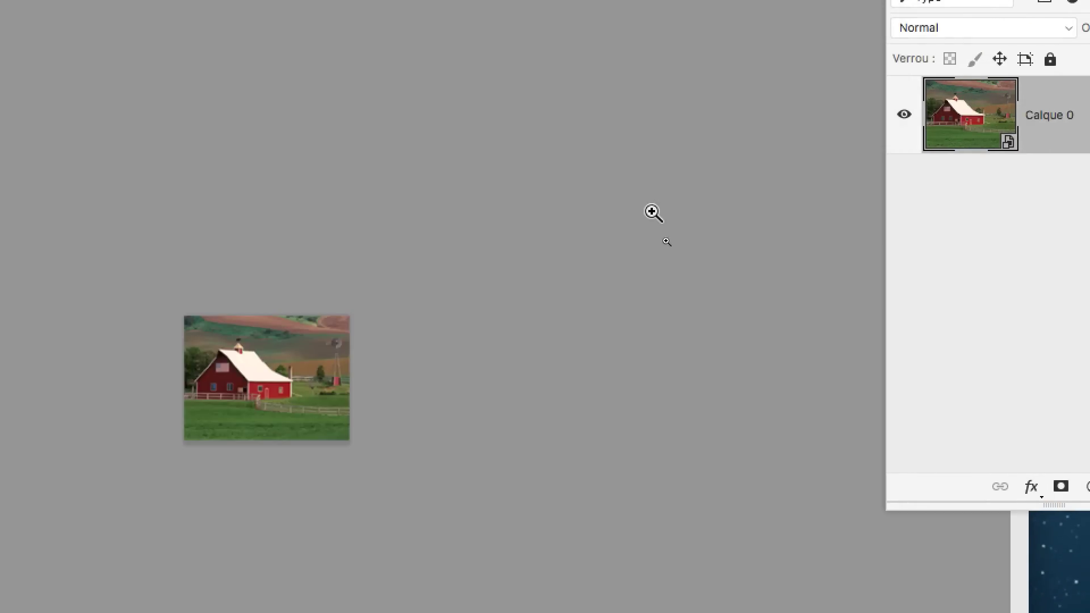
Zoom in closely on the shrunken 160 × 120 px barn image.
left_click(253, 393)
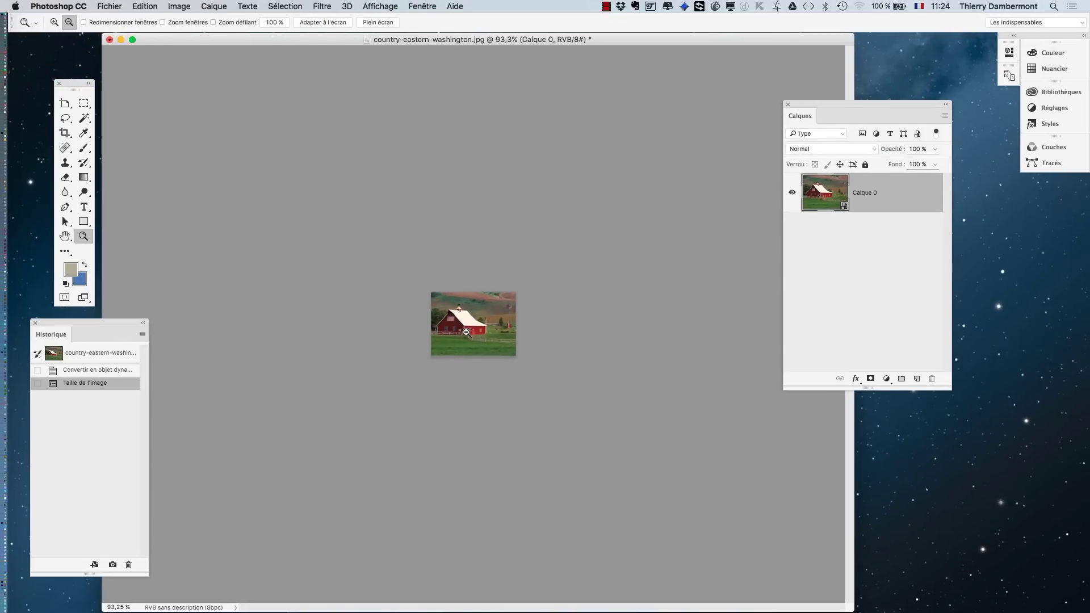
left_click_drag(465, 332, 465, 333)
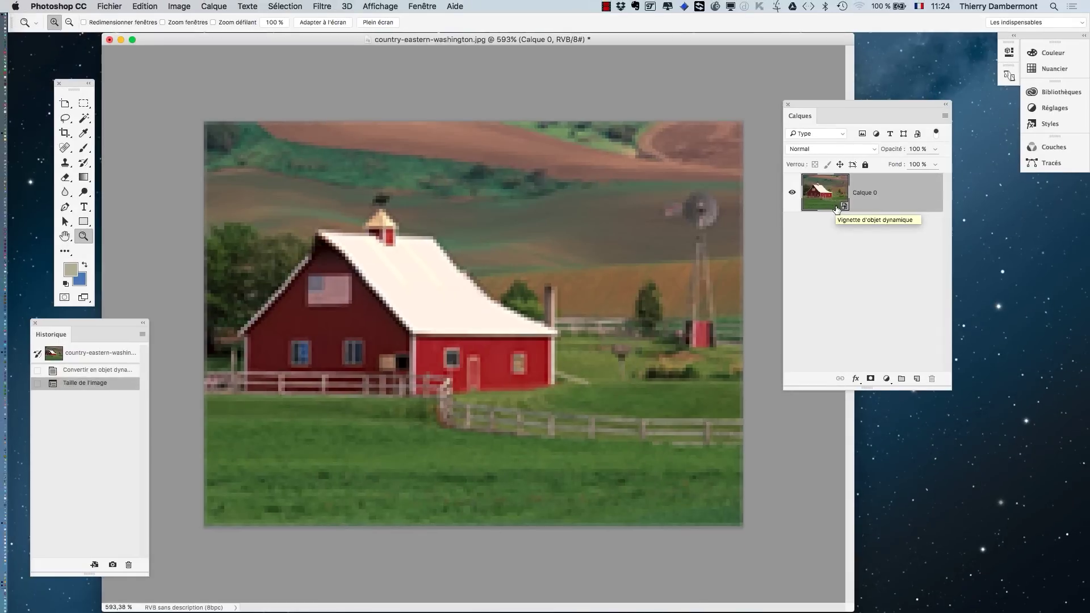
left_click(109, 6)
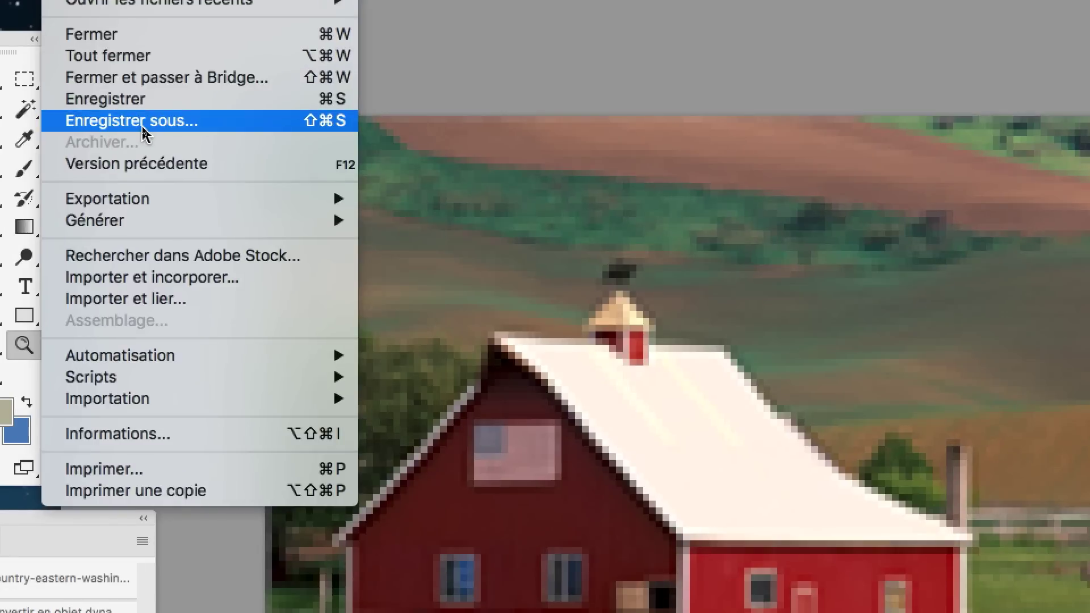
Save the barn as country-eastern-washington-ObjDyn.psd in Photoshop format.
left_click(142, 127)
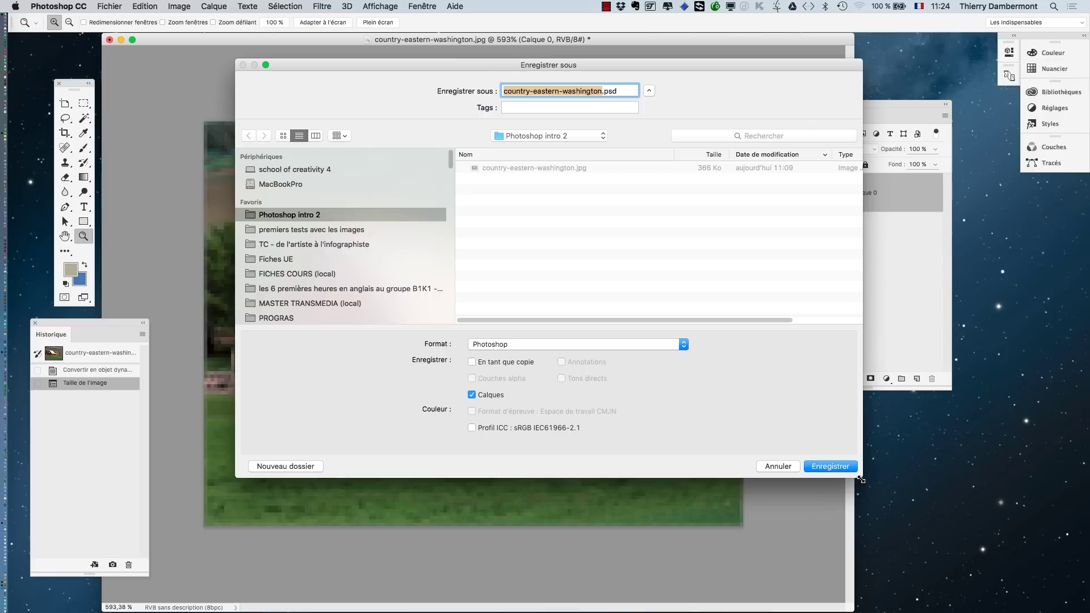
left_click_drag(861, 480, 683, 466)
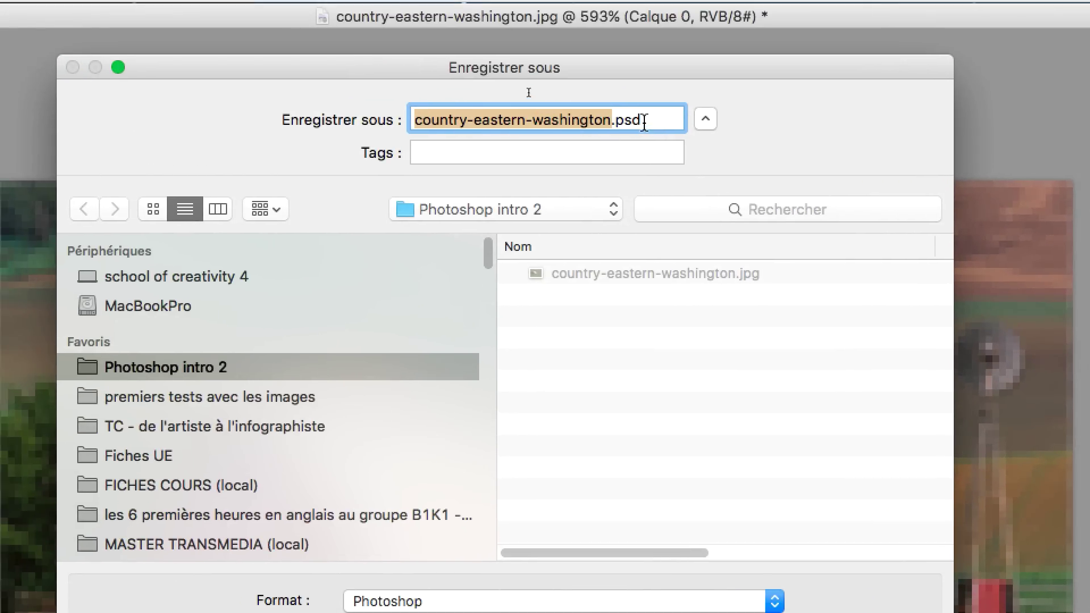
left_click(615, 124)
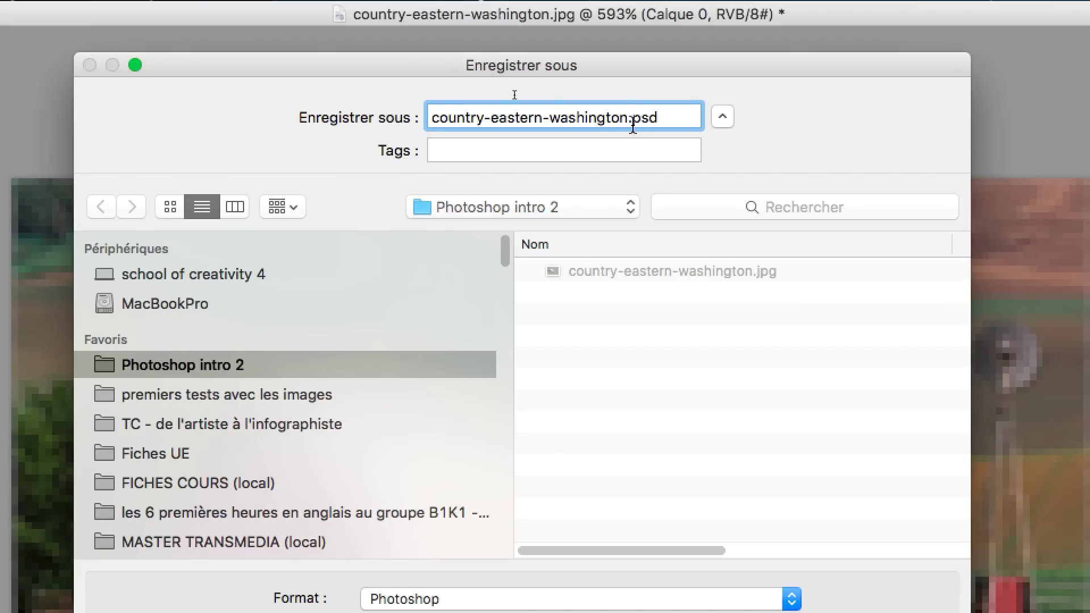
type("-ObjDyn")
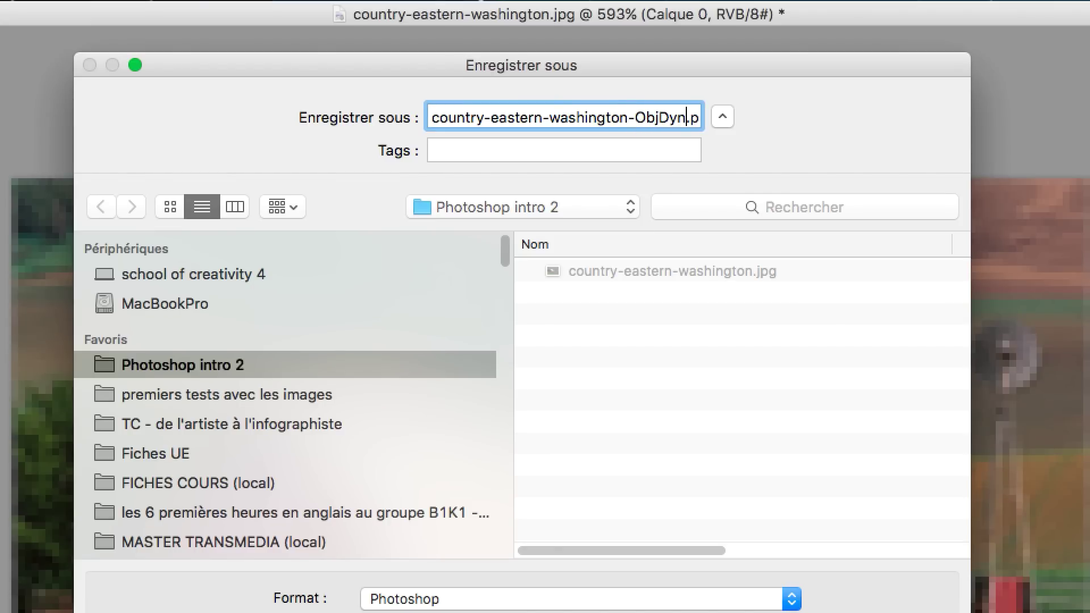
left_click_drag(647, 120, 594, 121)
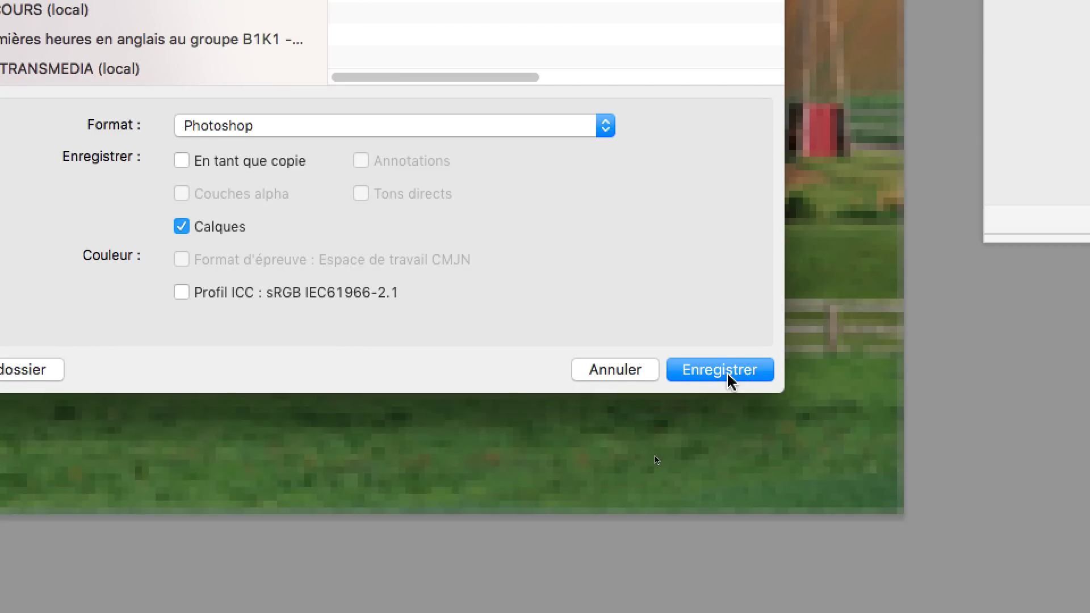
left_click(728, 374)
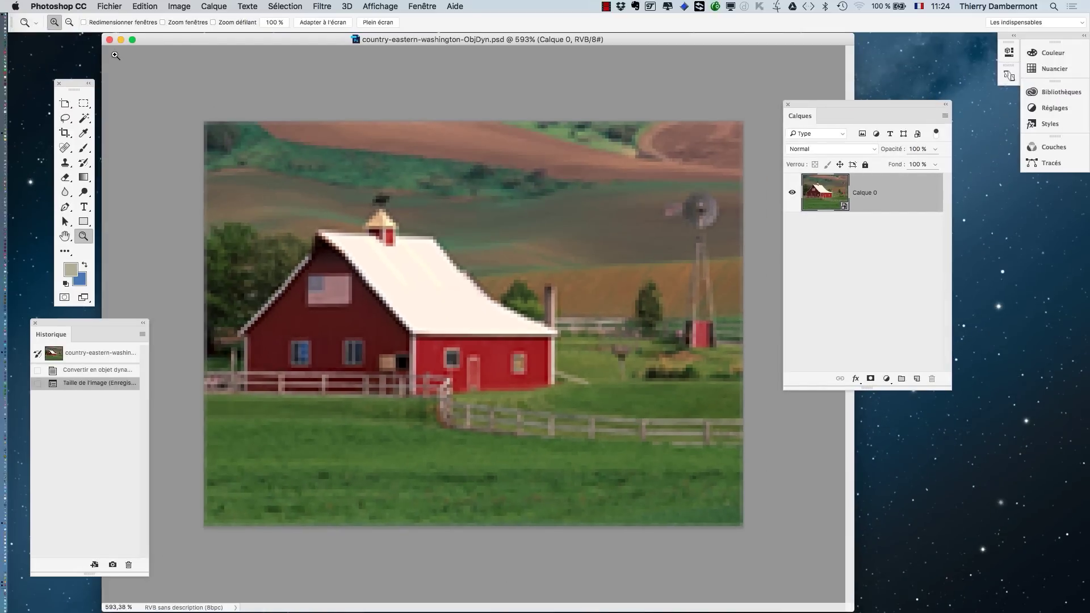
Close the saved document and reopen country-eastern-washington.jpg from the recent files list.
left_click(109, 39)
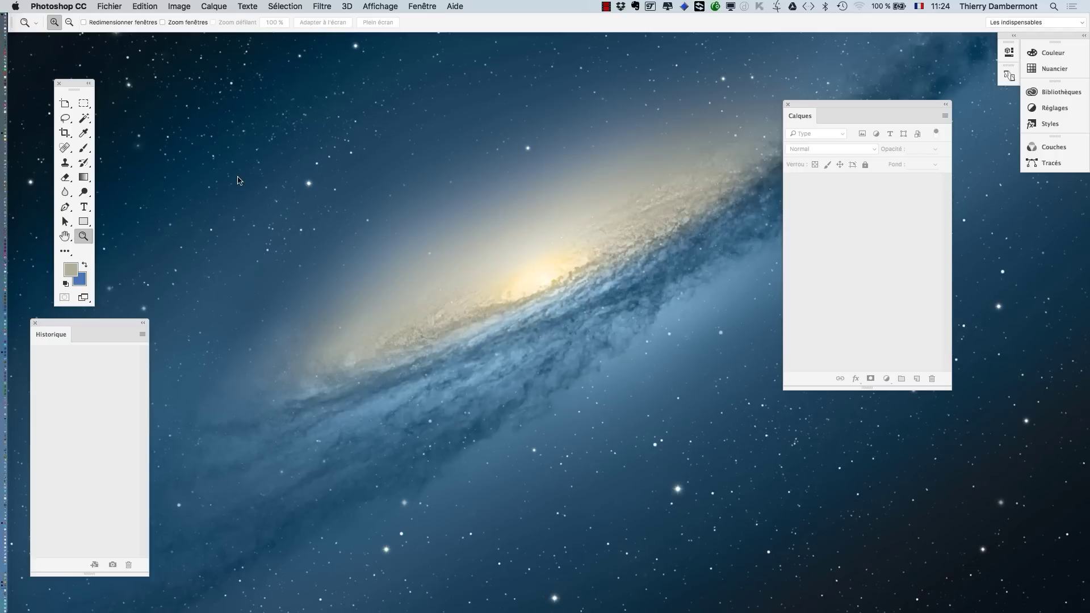
key("super+Tab")
key("super+Tab")
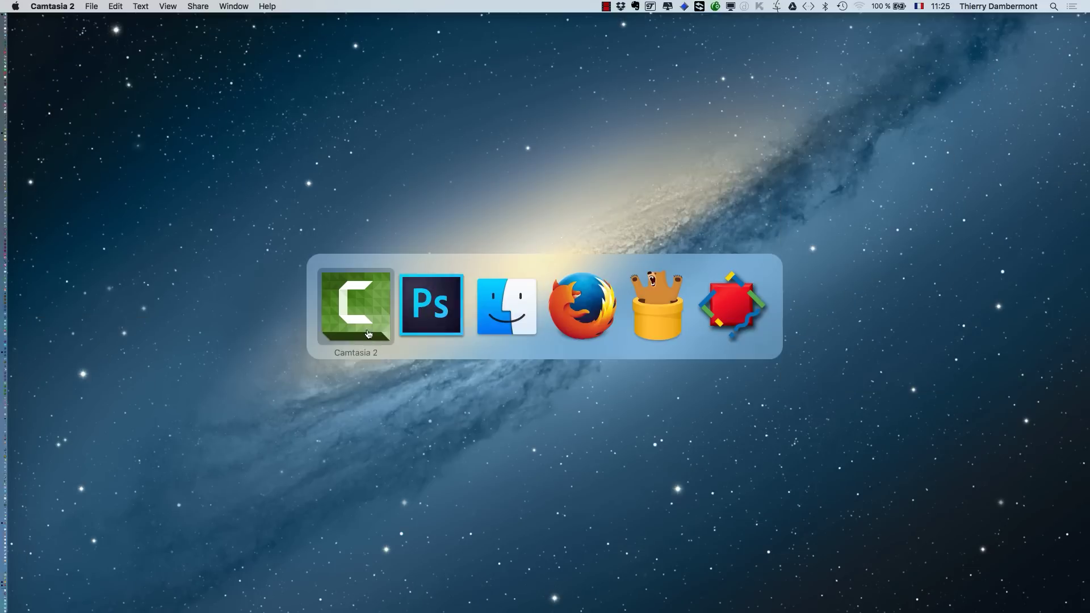
key("super+Tab")
left_click(113, 5)
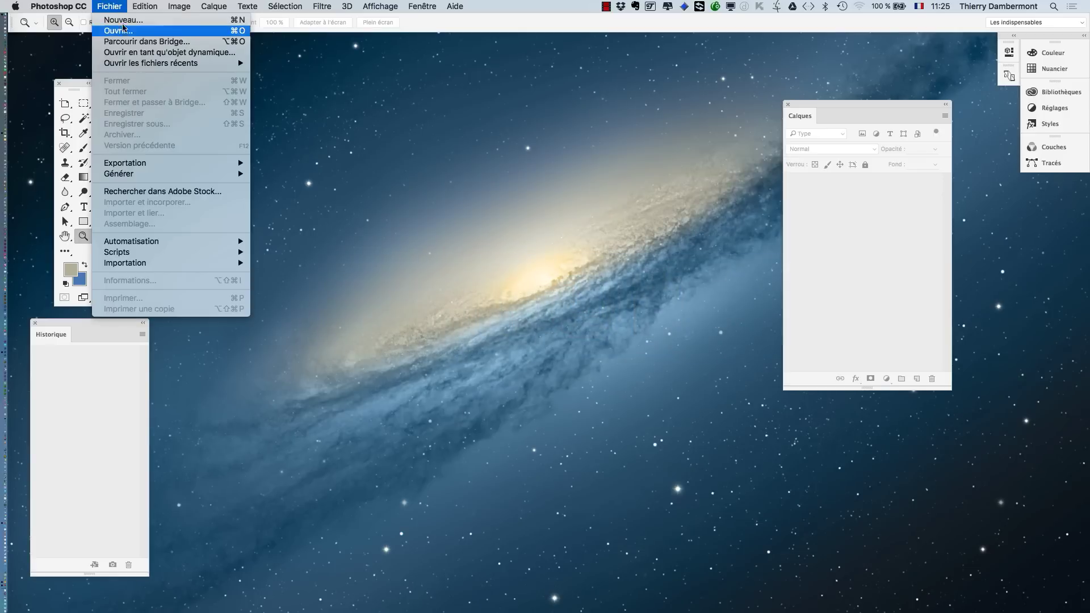
mouse_move(128, 64)
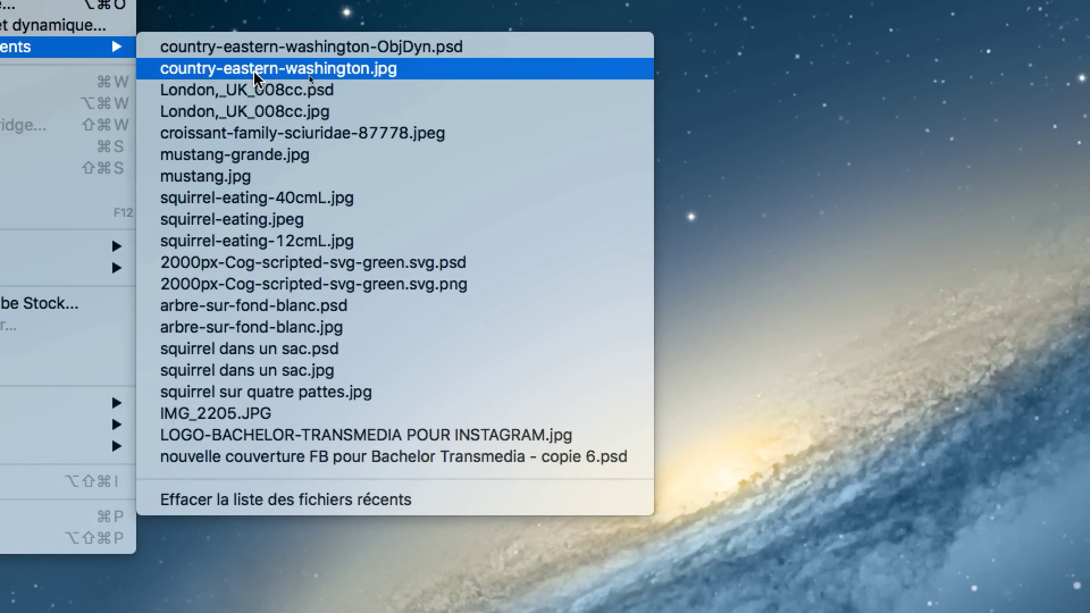
left_click(255, 71)
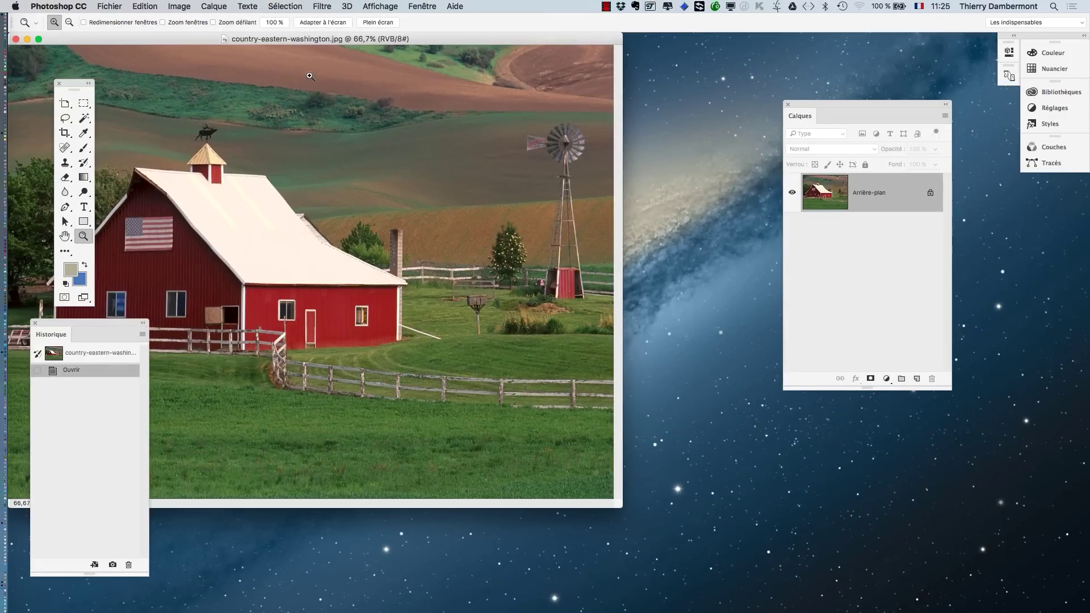
Reopen country-eastern-washington-ObjDyn.psd from the recent files list.
left_click(109, 6)
mouse_move(143, 67)
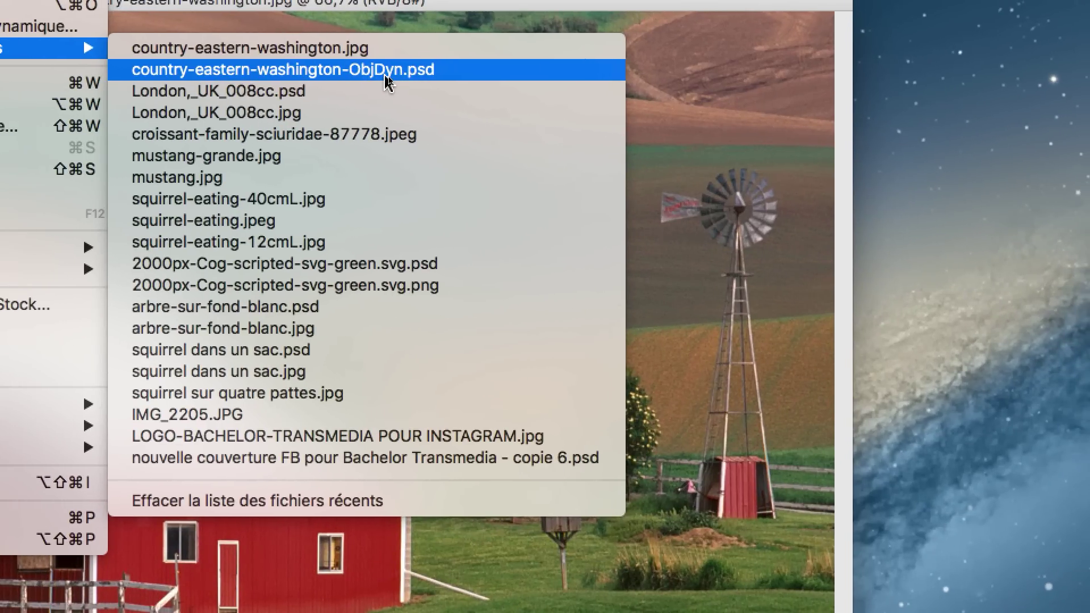
left_click(385, 75)
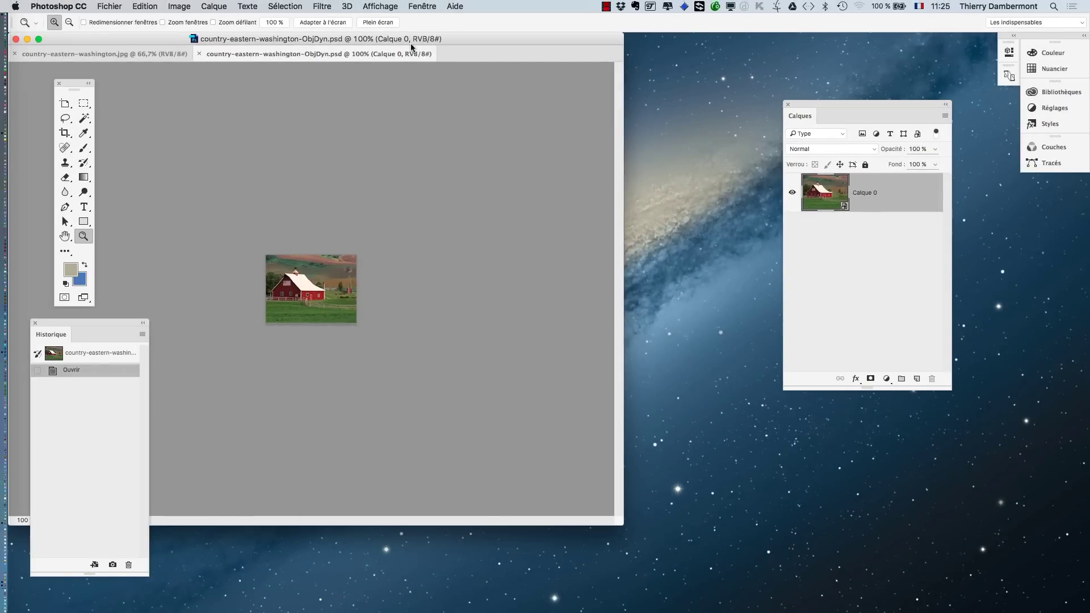
Float the ObjDyn document and tile it beside the JPEG with Fenêtre > Réorganiser > Juxtaposer.
left_click_drag(409, 43, 639, 60)
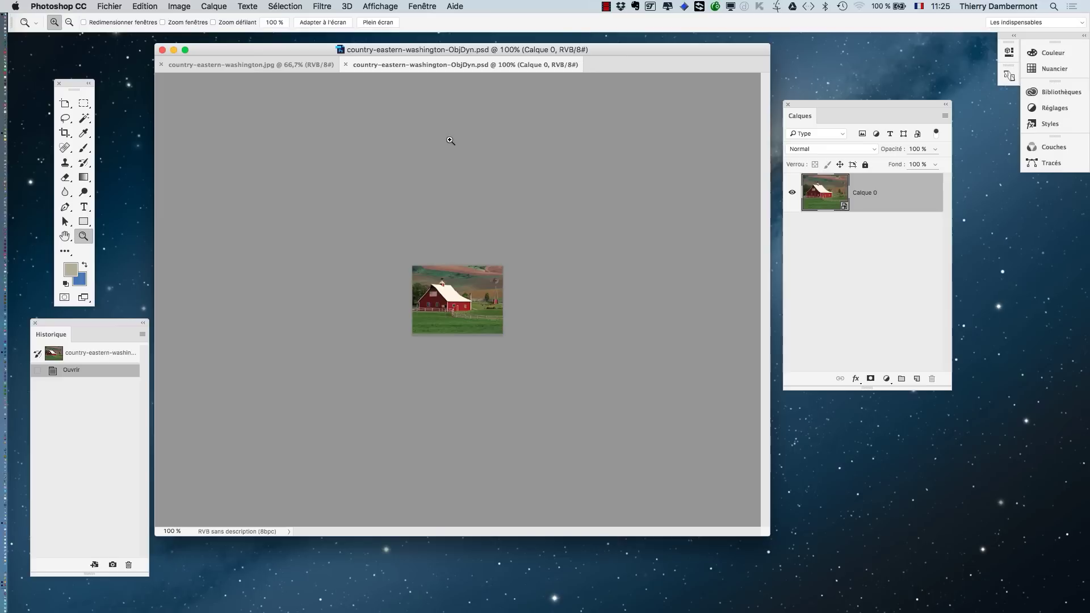
left_click(430, 6)
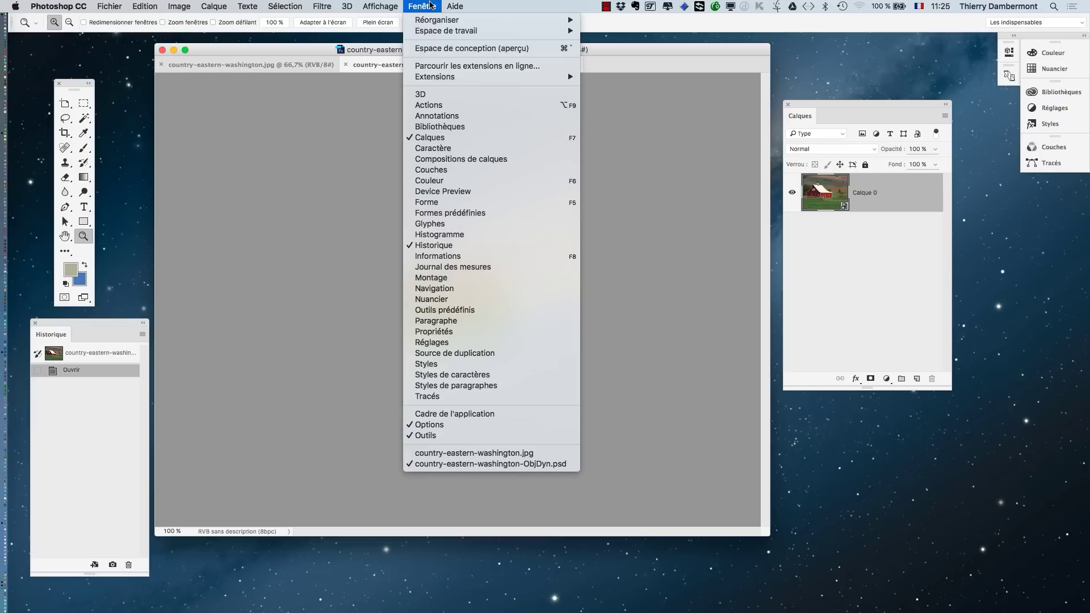
mouse_move(432, 20)
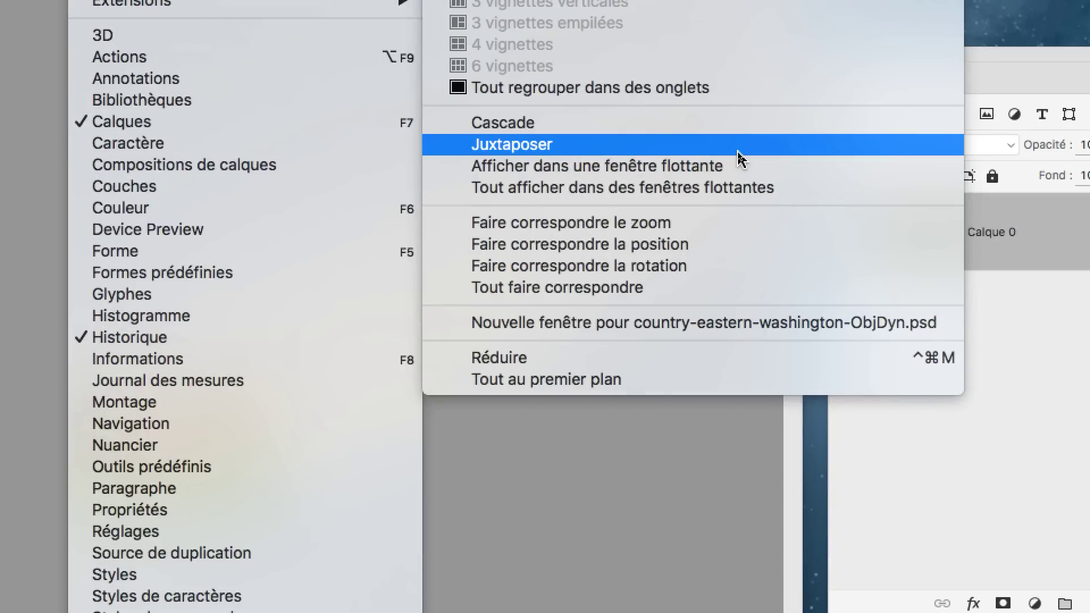
left_click(739, 157)
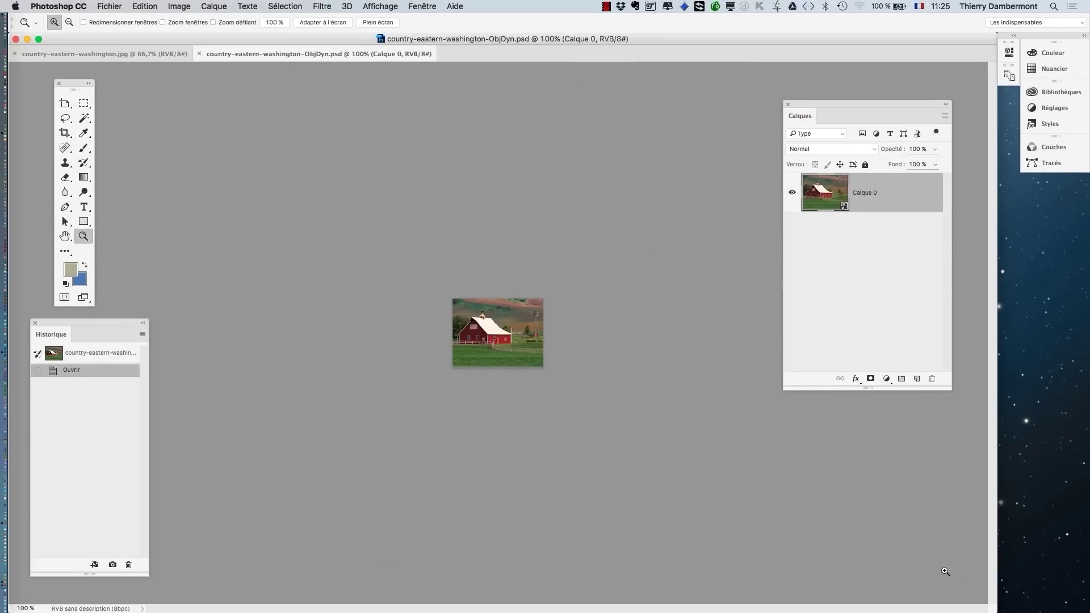
left_click_drag(995, 610, 645, 501)
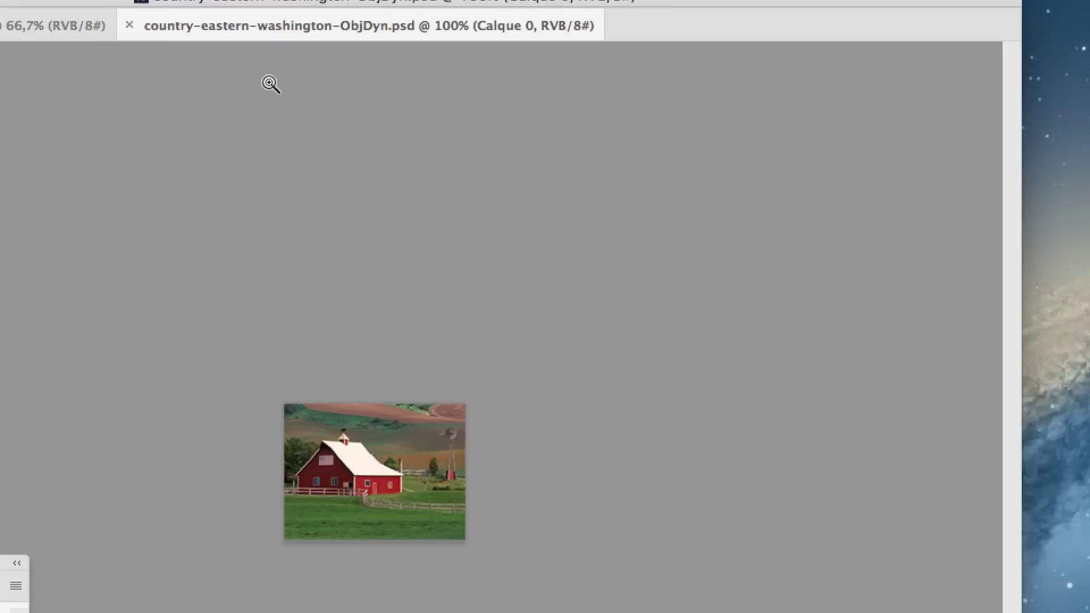
left_click_drag(261, 64, 333, 121)
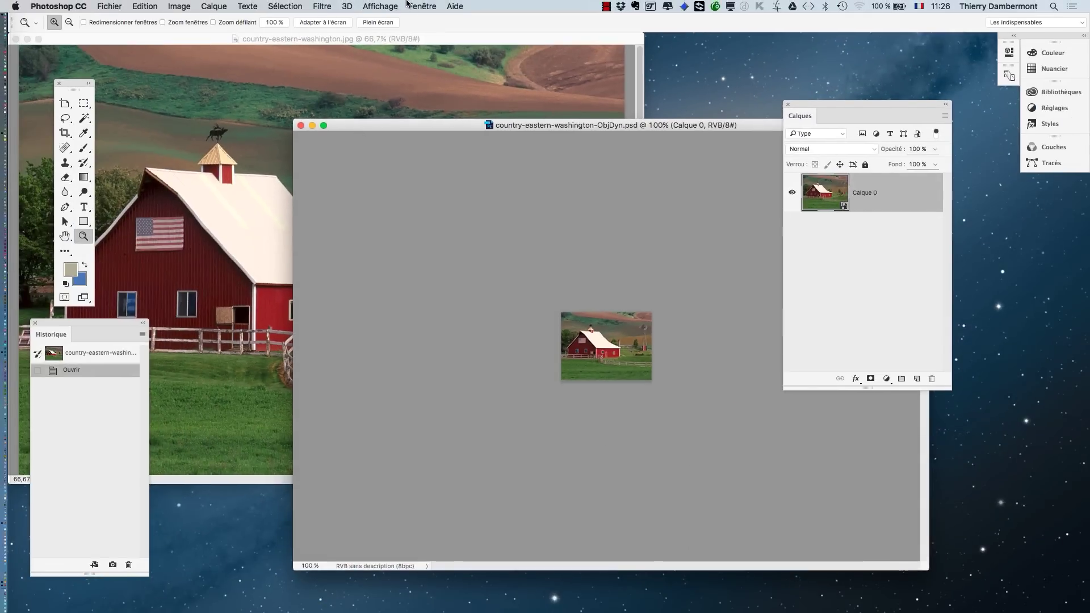
left_click(409, 6)
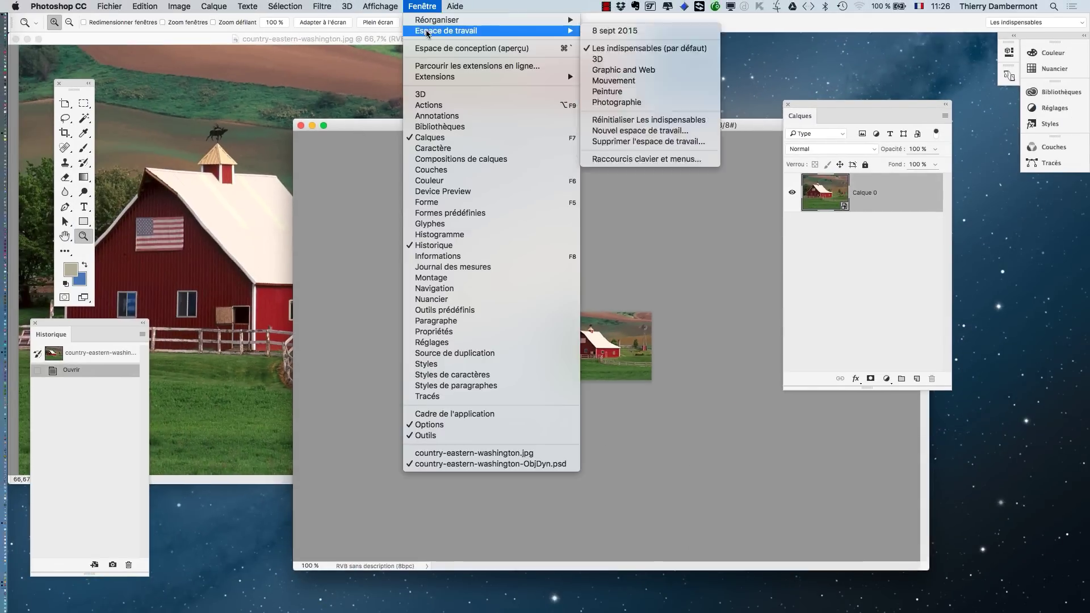
mouse_move(456, 21)
left_click(686, 150)
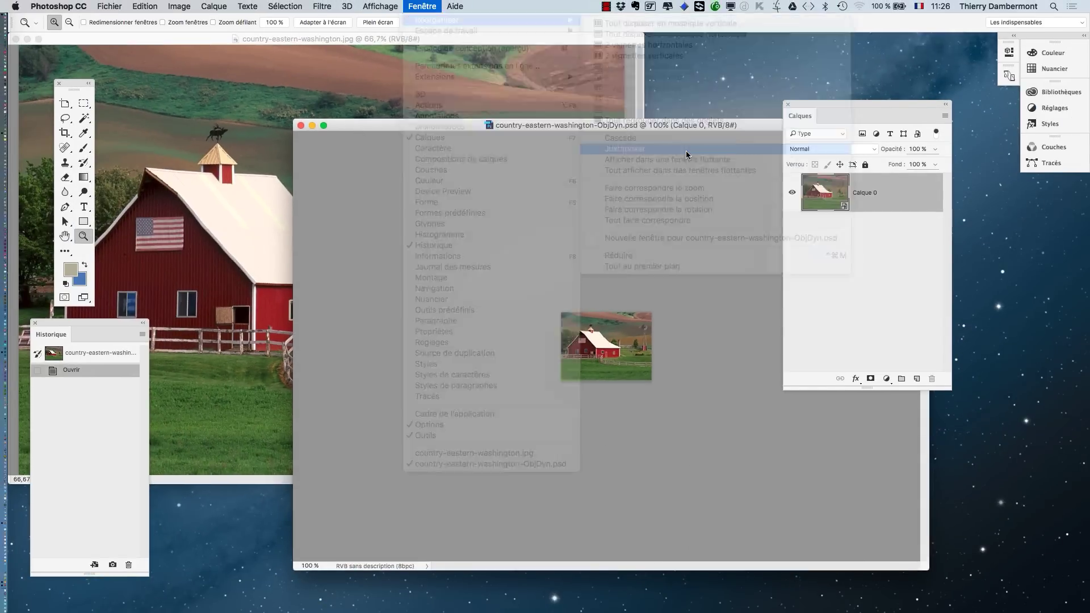
left_click_drag(831, 104, 982, 216)
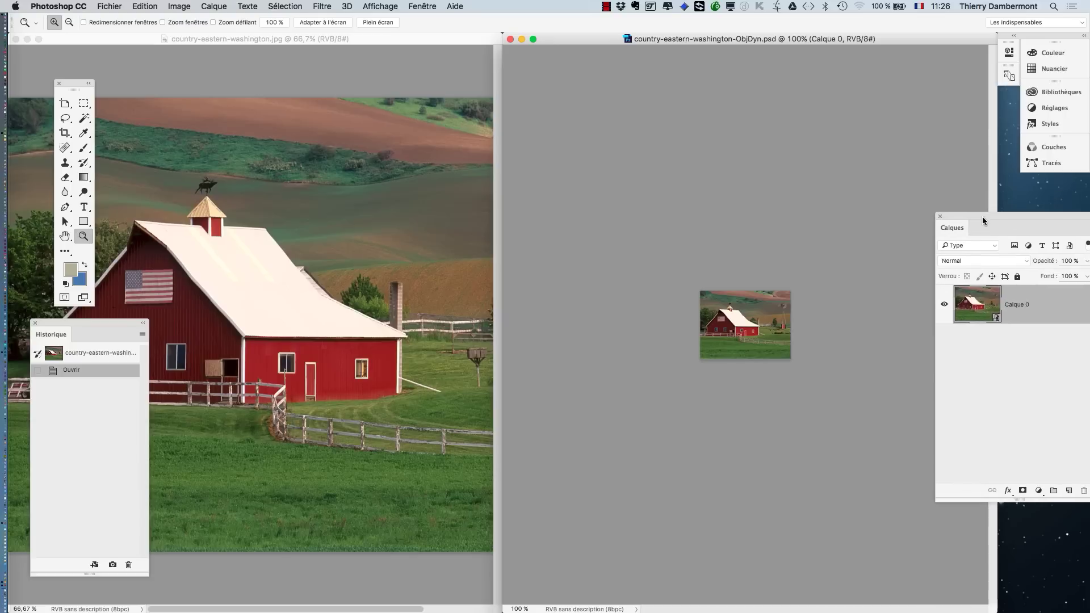
Activate the original JPEG, move the Calques panel next to it, and cancel a first Image Size attempt.
left_click(317, 39)
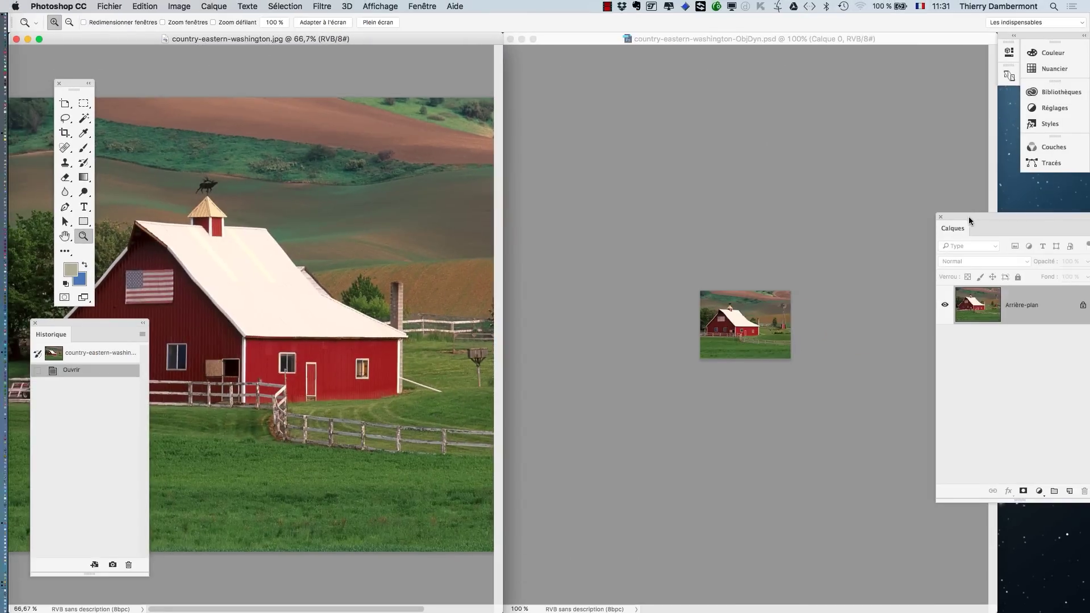
left_click_drag(968, 217, 515, 137)
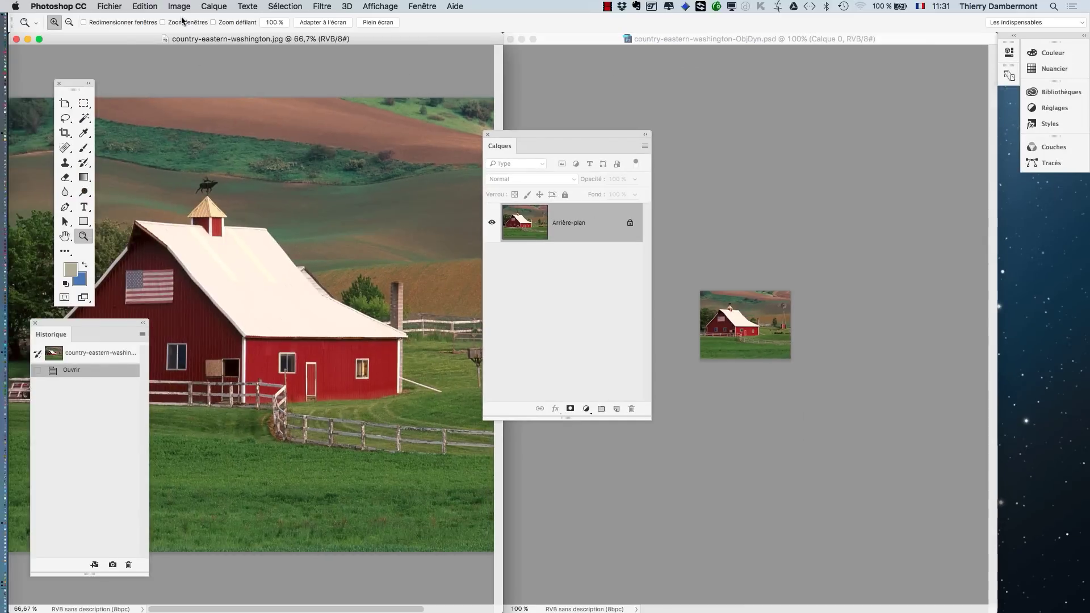
left_click(179, 6)
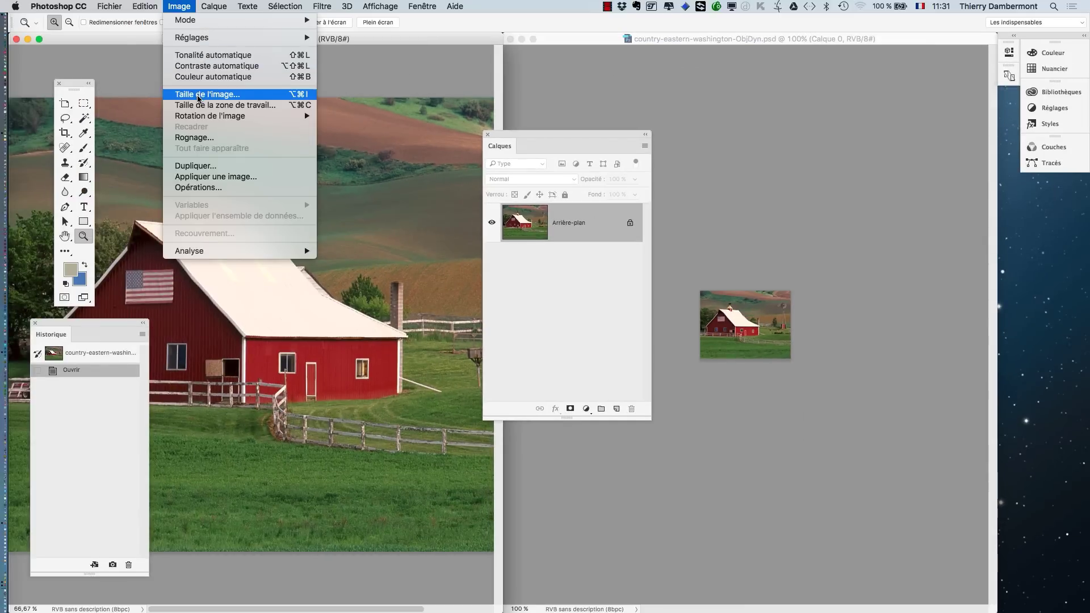
left_click(198, 99)
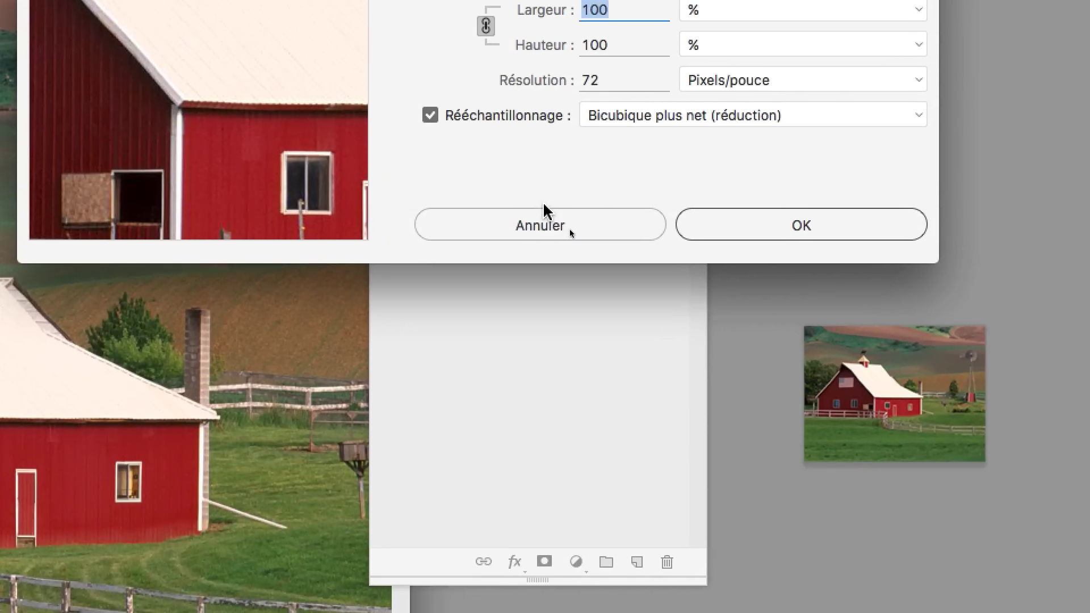
left_click(545, 217)
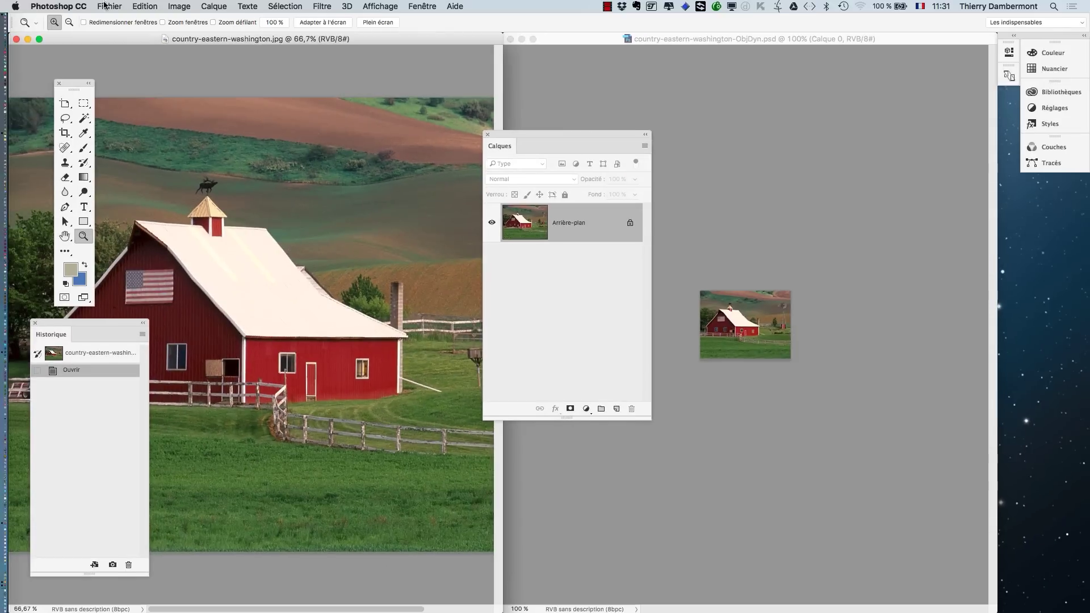
left_click(174, 4)
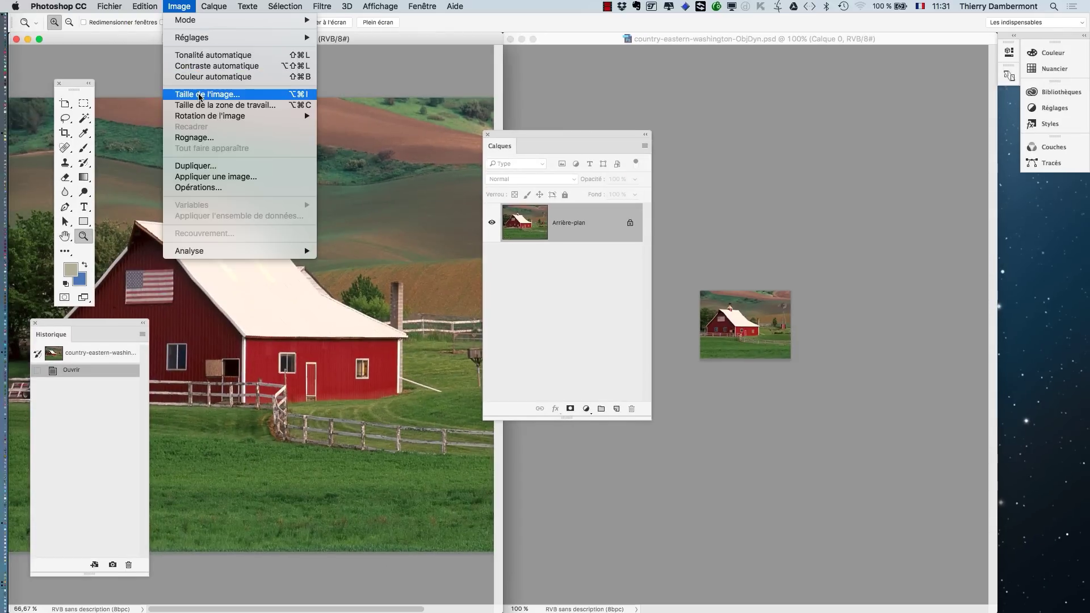
left_click(722, 274)
Resize the JPEG to 10% width in Taille de l'image, giving 160 × 120 px.
key("super+alt+i")
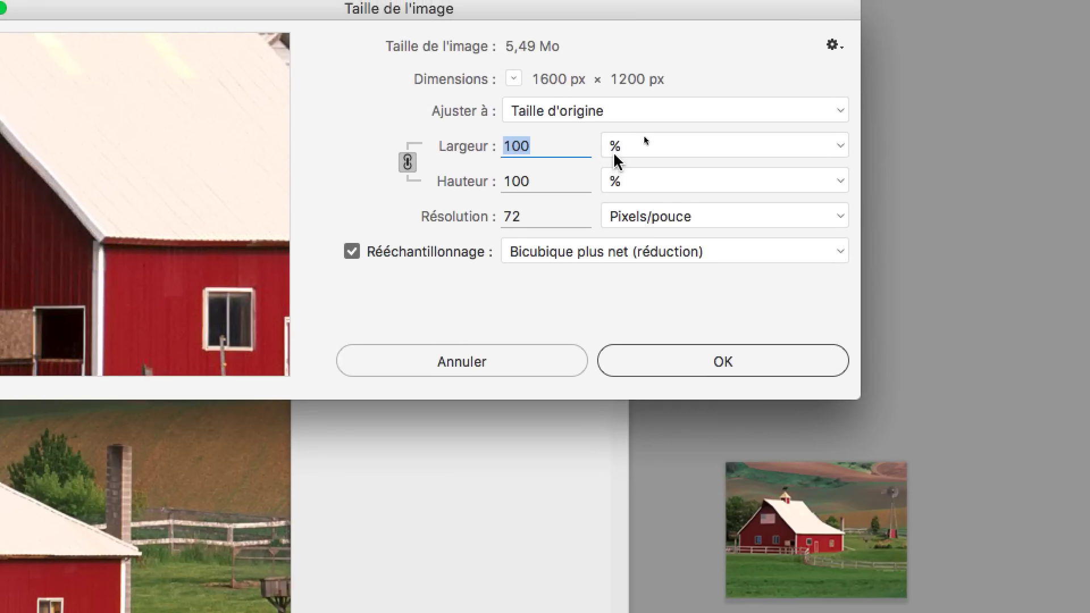
left_click(727, 77)
left_click(617, 151)
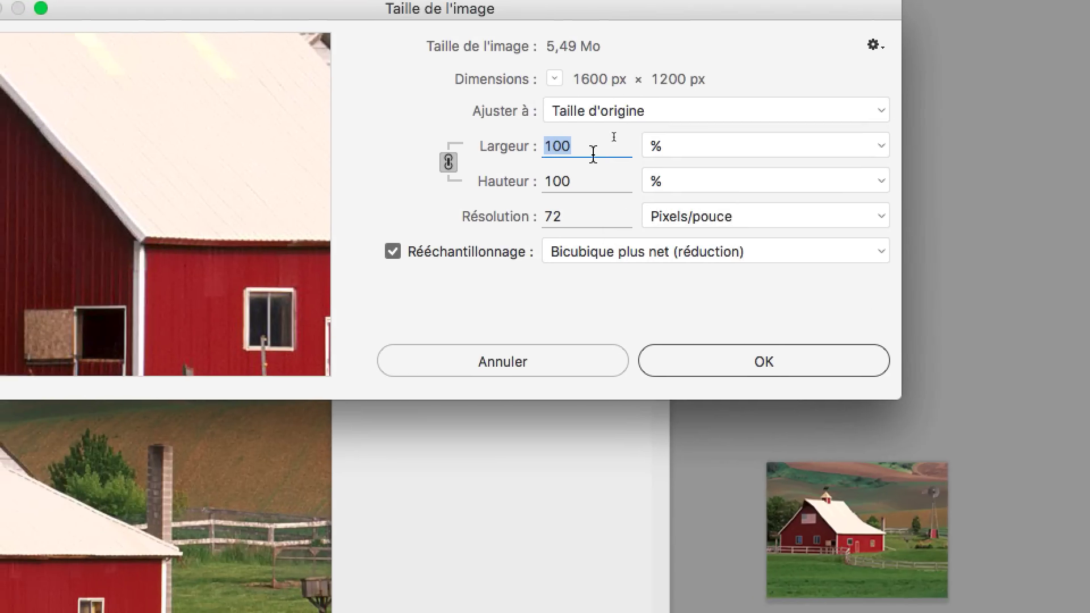
type("10")
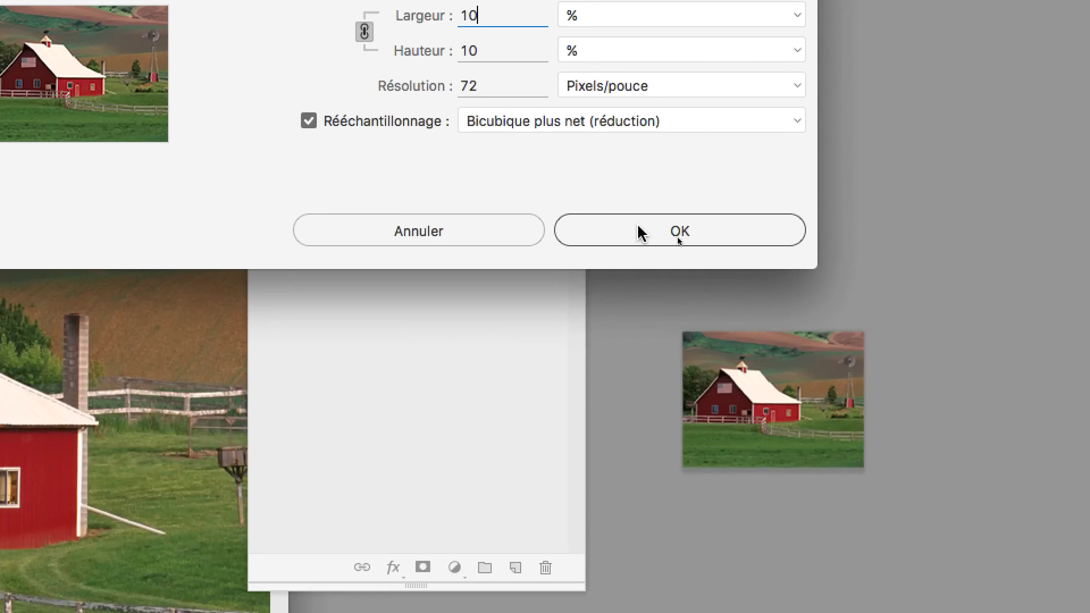
left_click(744, 399)
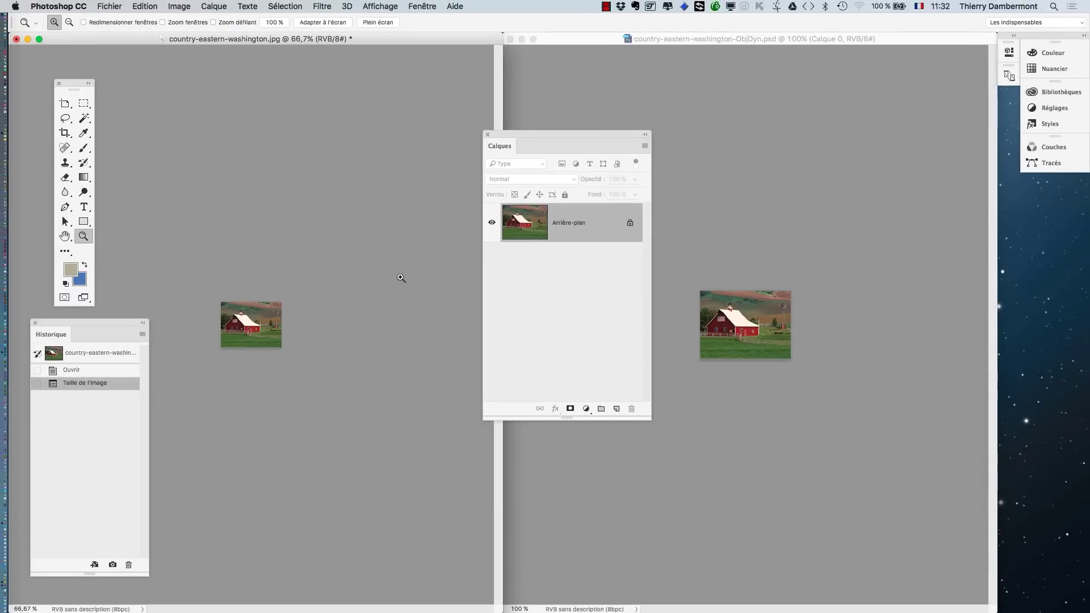
Zoom both barns to about 571% and 592%, moving the Historique, Tools and Calques panels aside.
left_click(174, 338)
left_click_drag(232, 323, 232, 324)
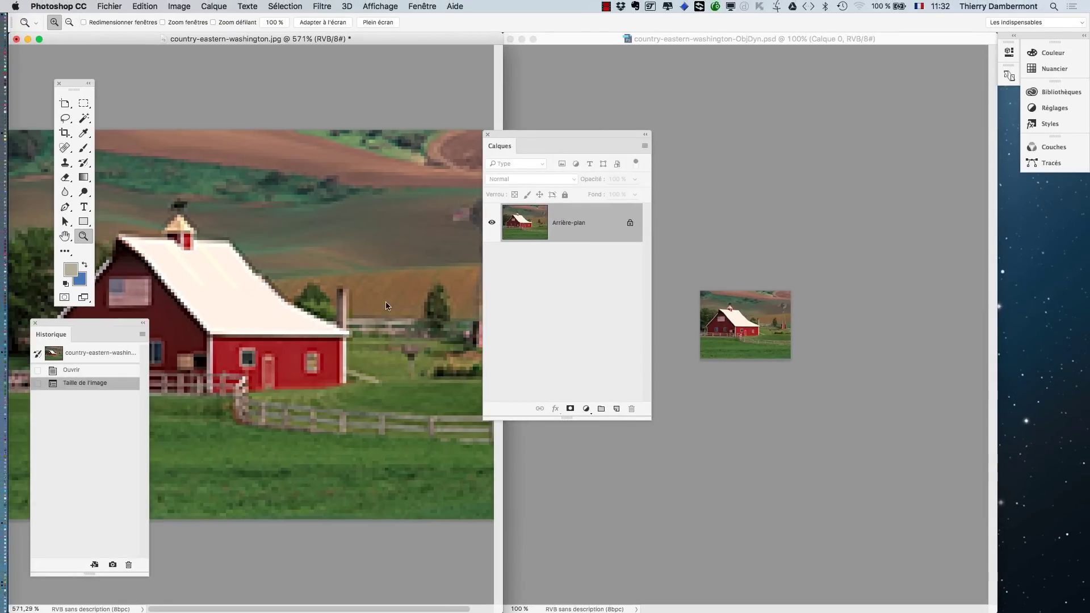
left_click_drag(128, 326, 141, 559)
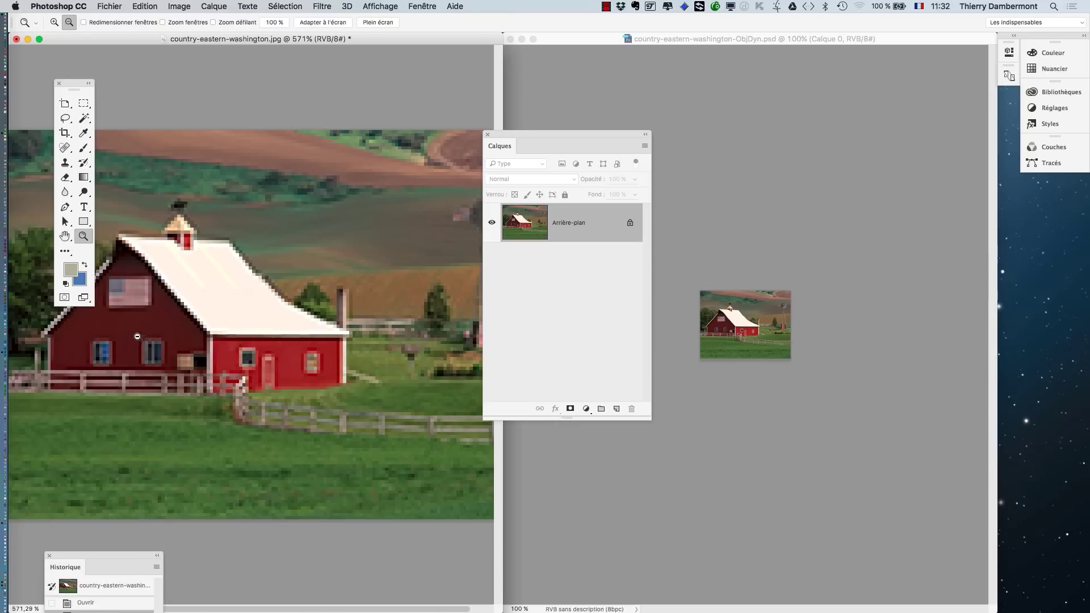
left_click_drag(73, 86, 29, 64)
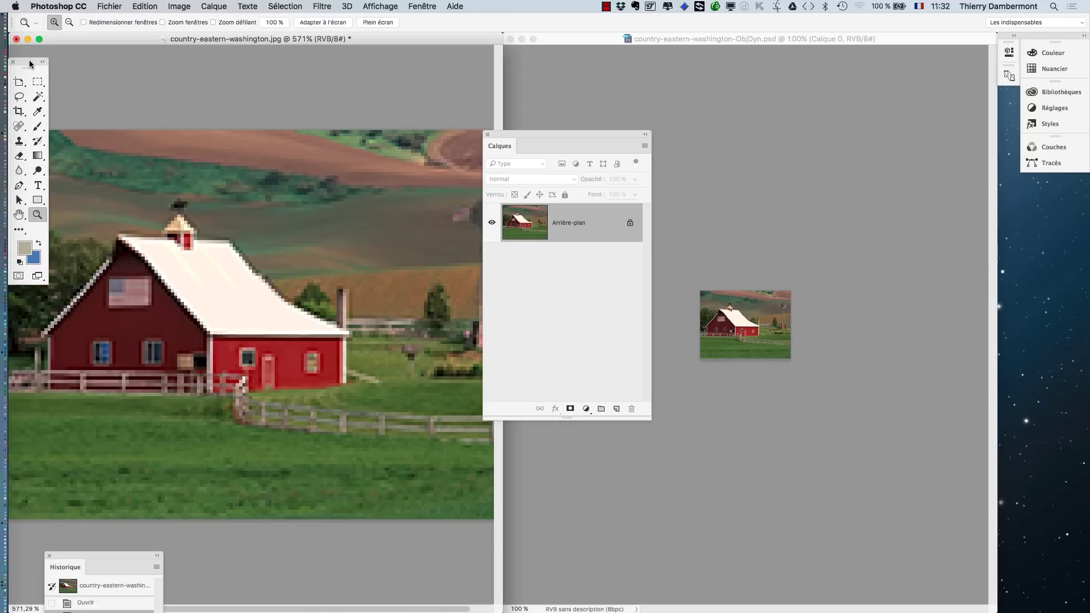
left_click_drag(550, 134, 488, 546)
key("alt")
left_click_drag(748, 315, 748, 318)
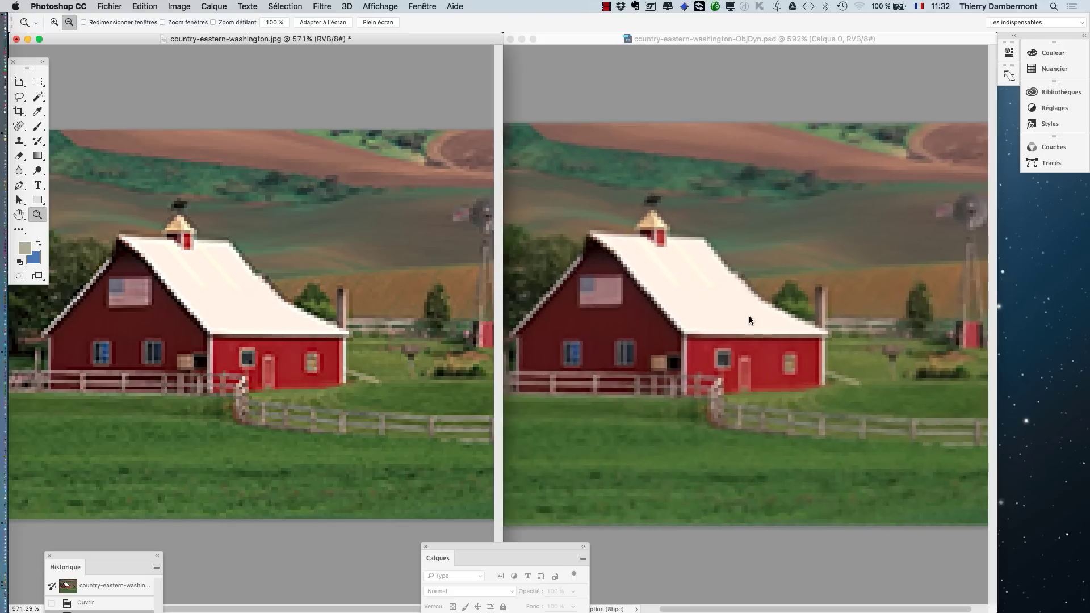
left_click_drag(485, 541, 999, 278)
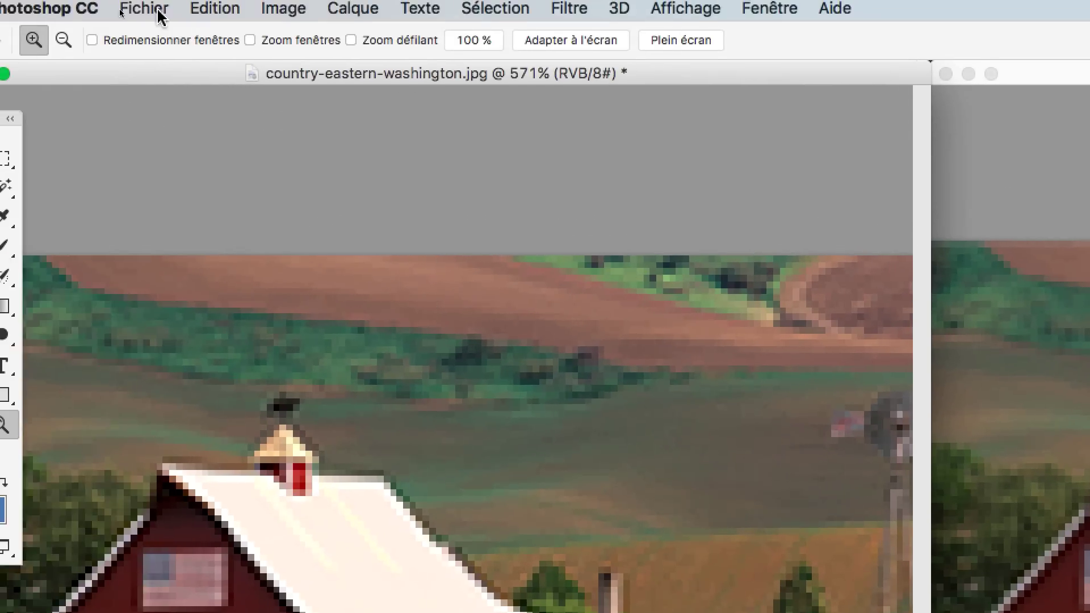
Save the shrunken JPEG in Photoshop format as country-eastern-washington-PAS-OD.psd.
left_click(152, 12)
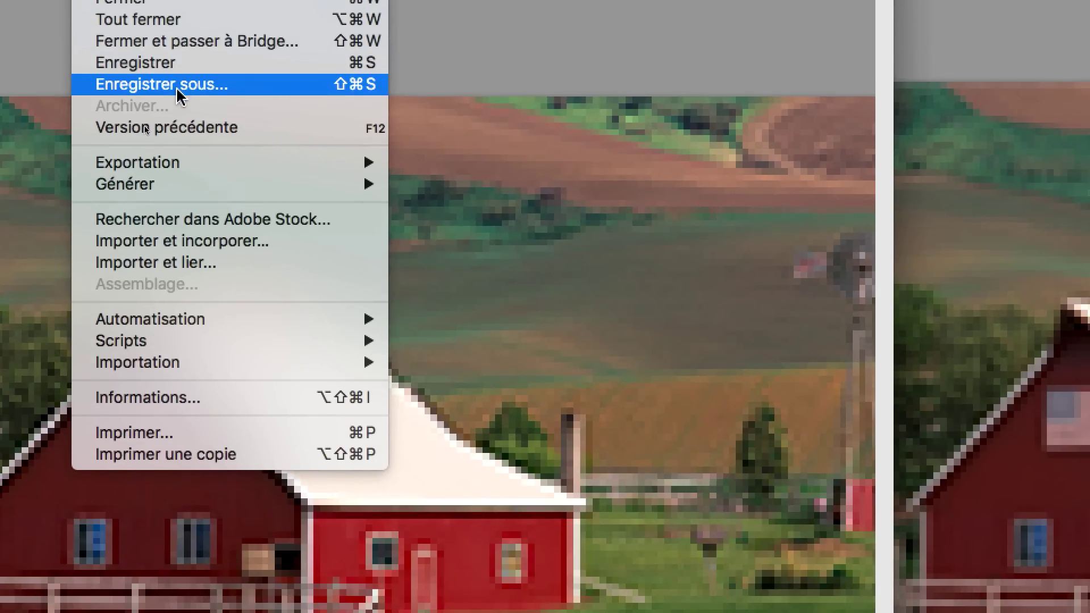
left_click(171, 84)
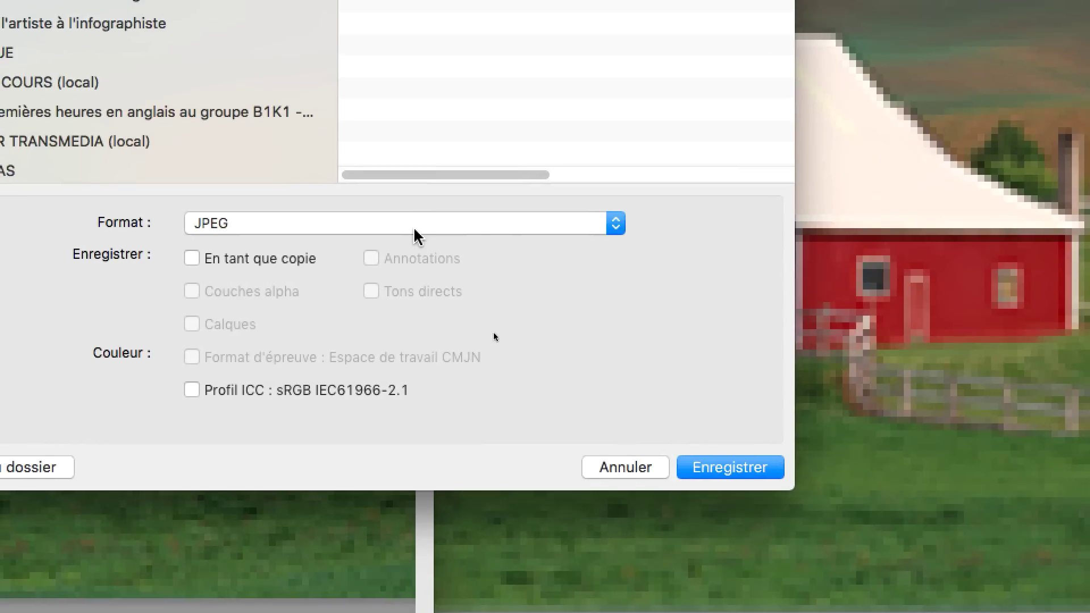
left_click(366, 559)
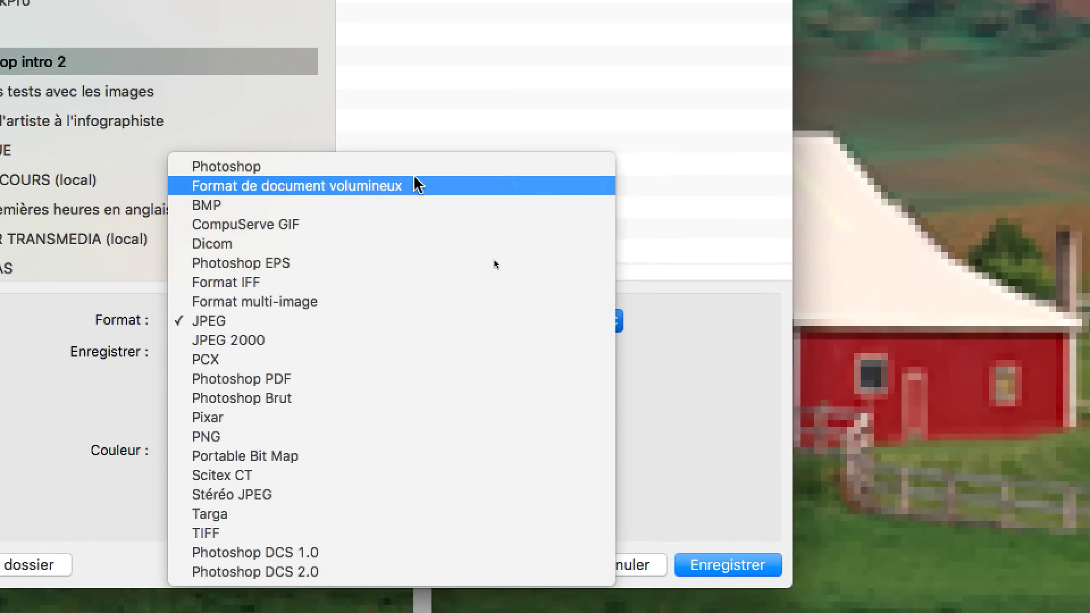
left_click(413, 170)
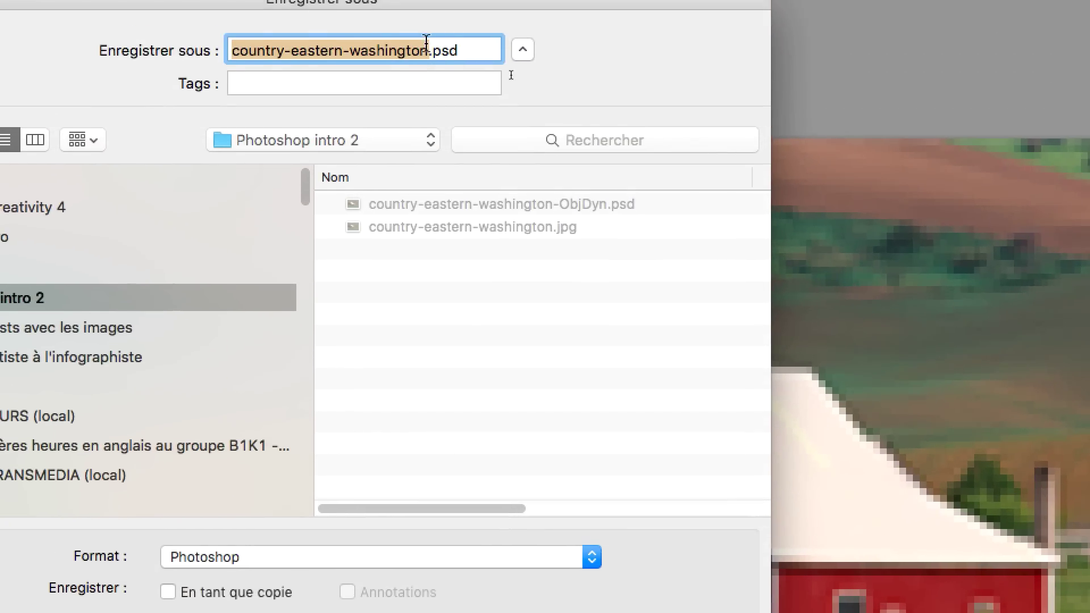
left_click(428, 45)
type("-")
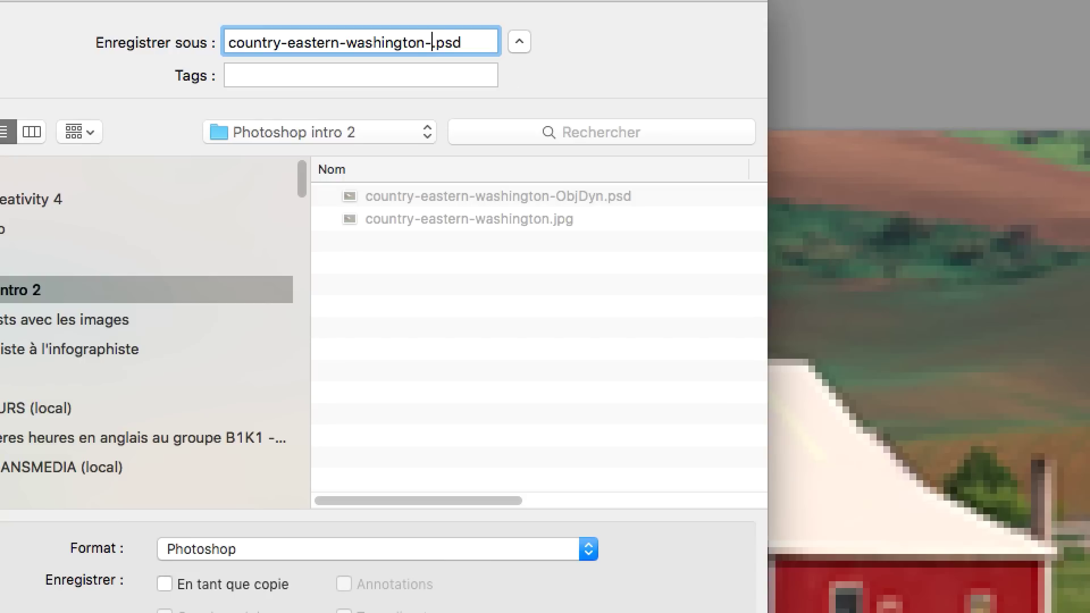
type("PAS-OD")
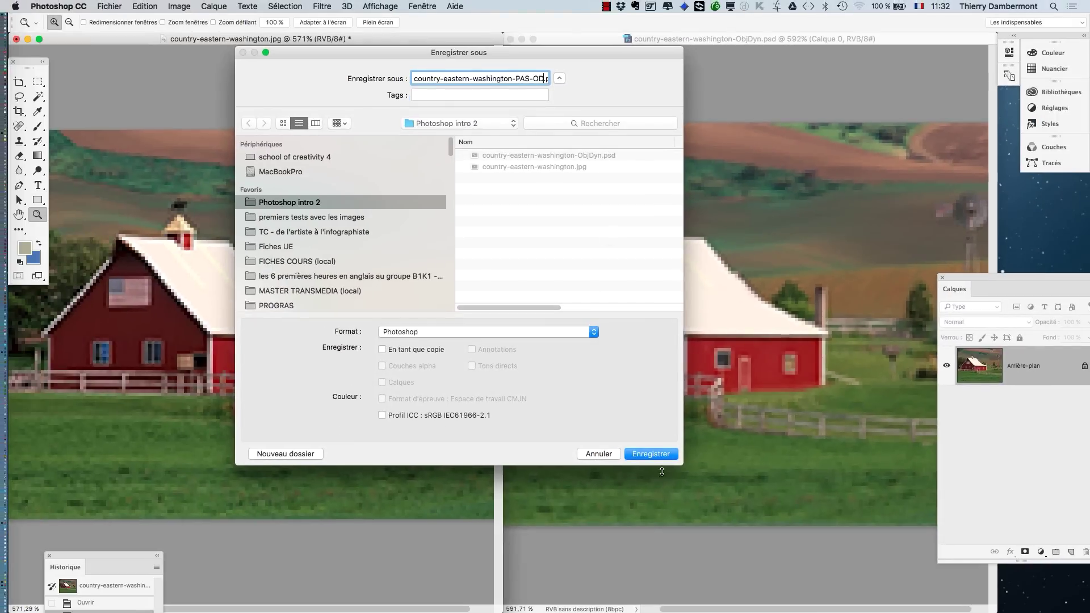
left_click(659, 455)
left_click_drag(947, 292, 410, 104)
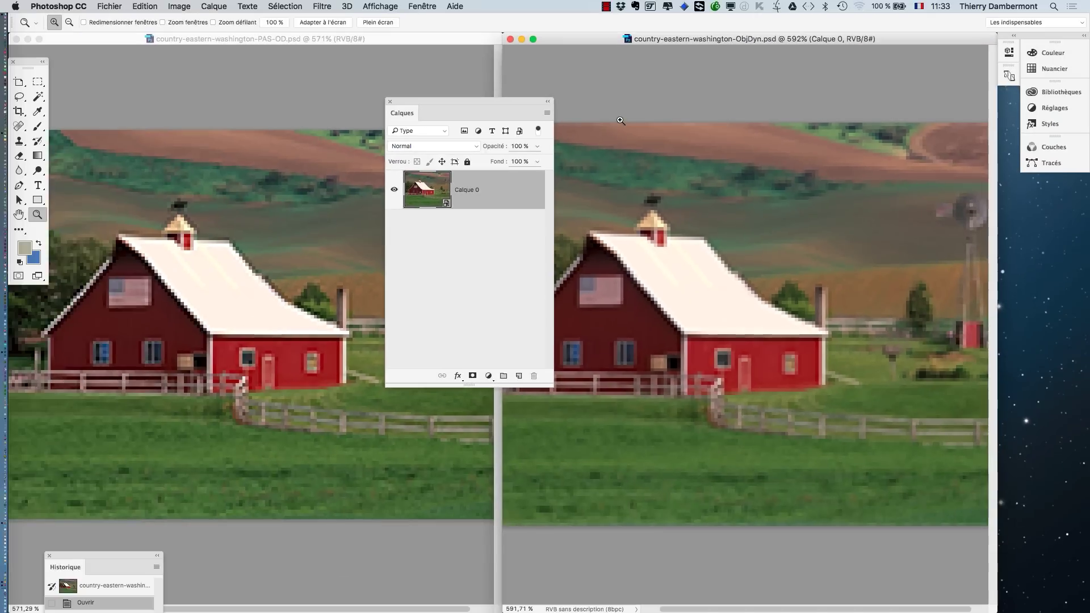
Show the Photoshop intro 2 folder in Finder as a list wide enough to display file sizes.
left_click_drag(484, 99, 593, 468)
key("super+Tab")
key("super+Tab")
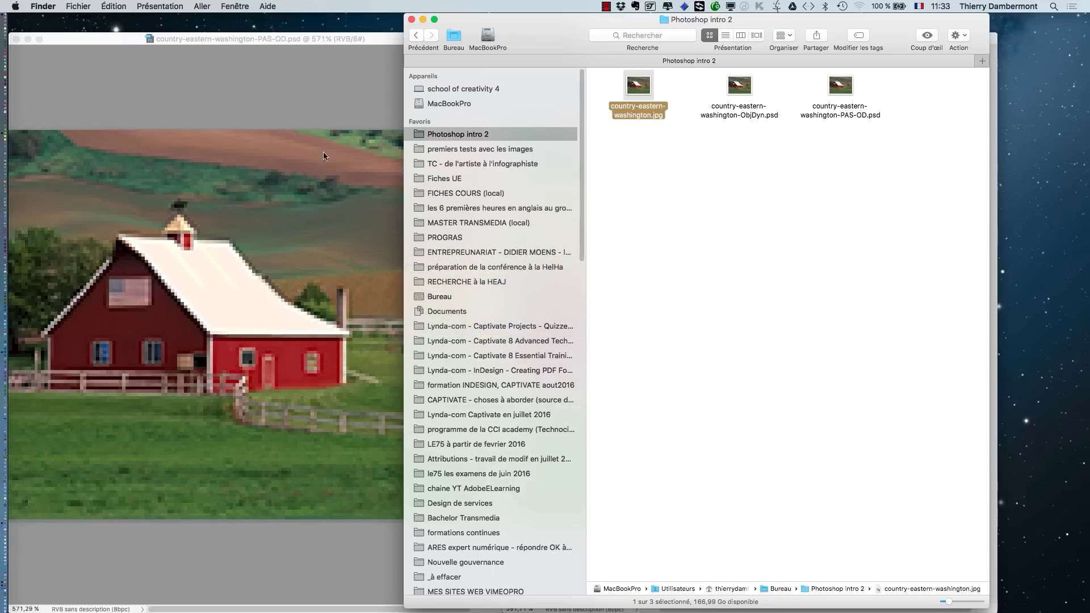
left_click_drag(618, 19, 420, 8)
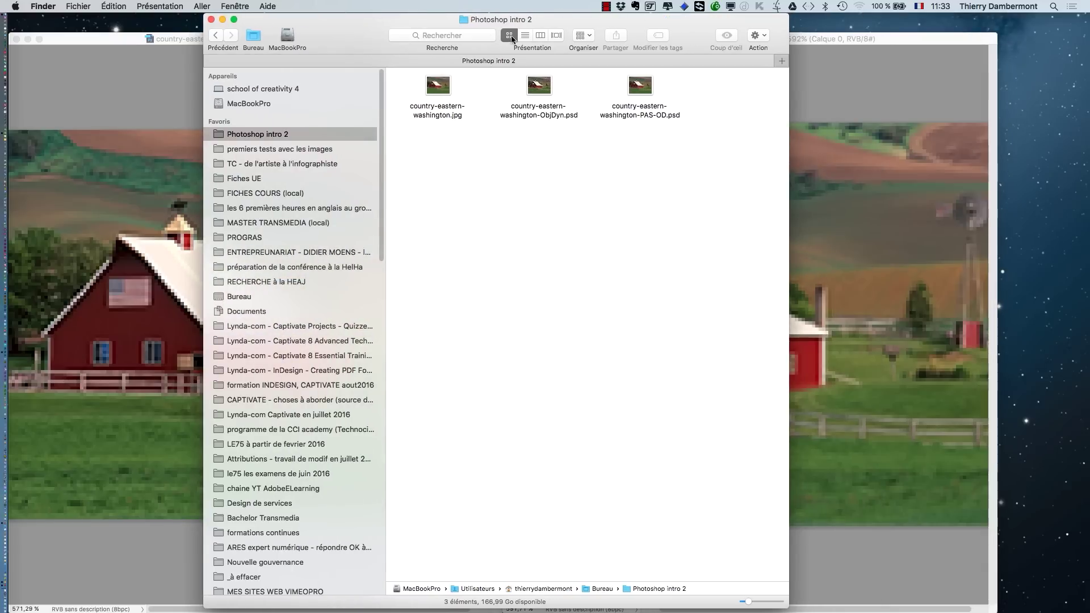
left_click(526, 36)
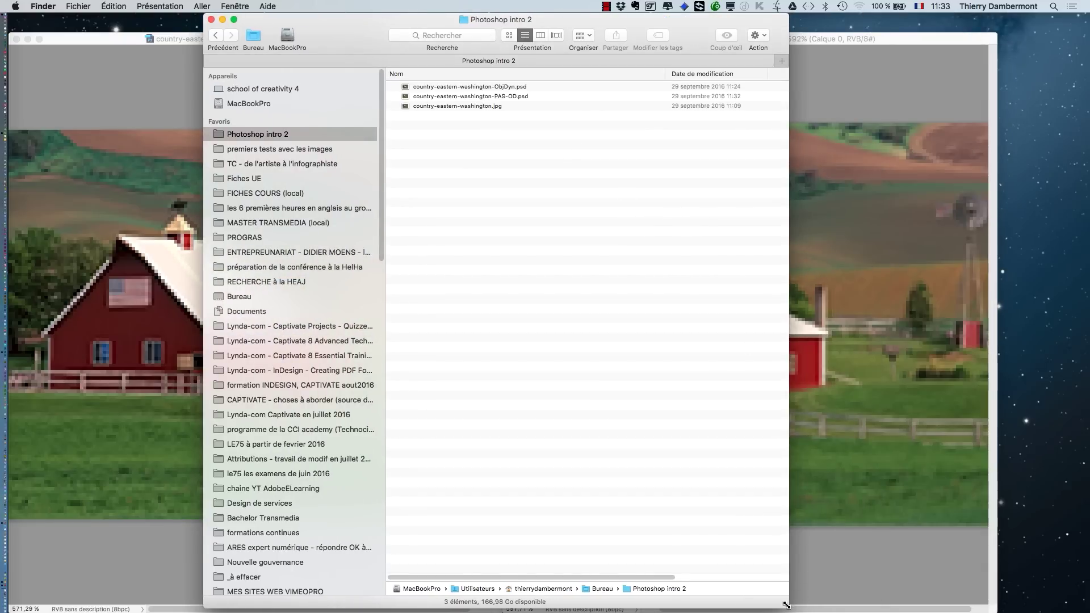
left_click_drag(787, 605, 973, 450)
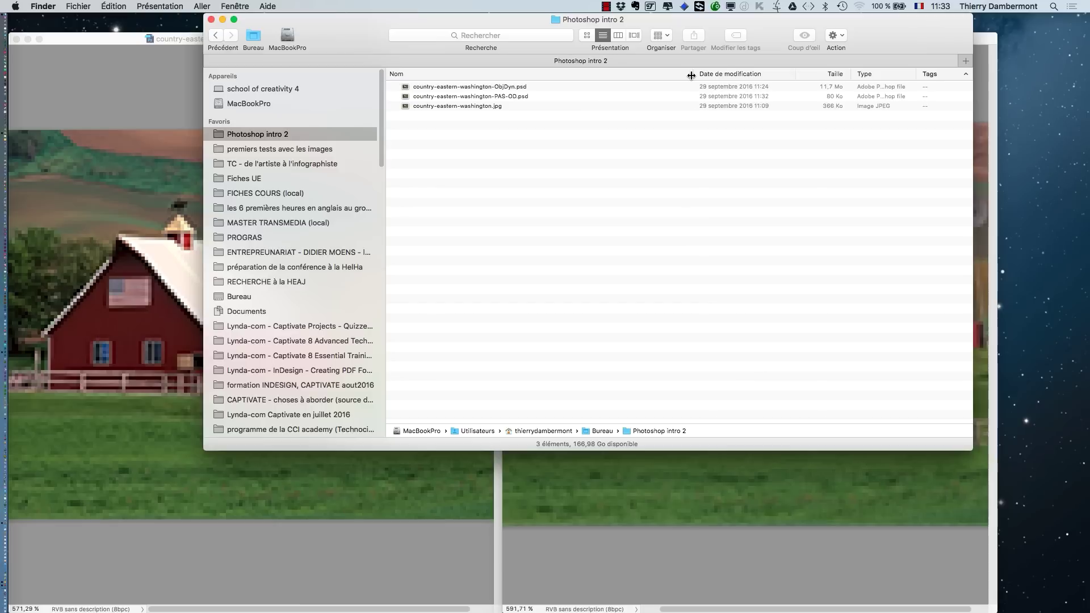
left_click_drag(691, 75, 556, 75)
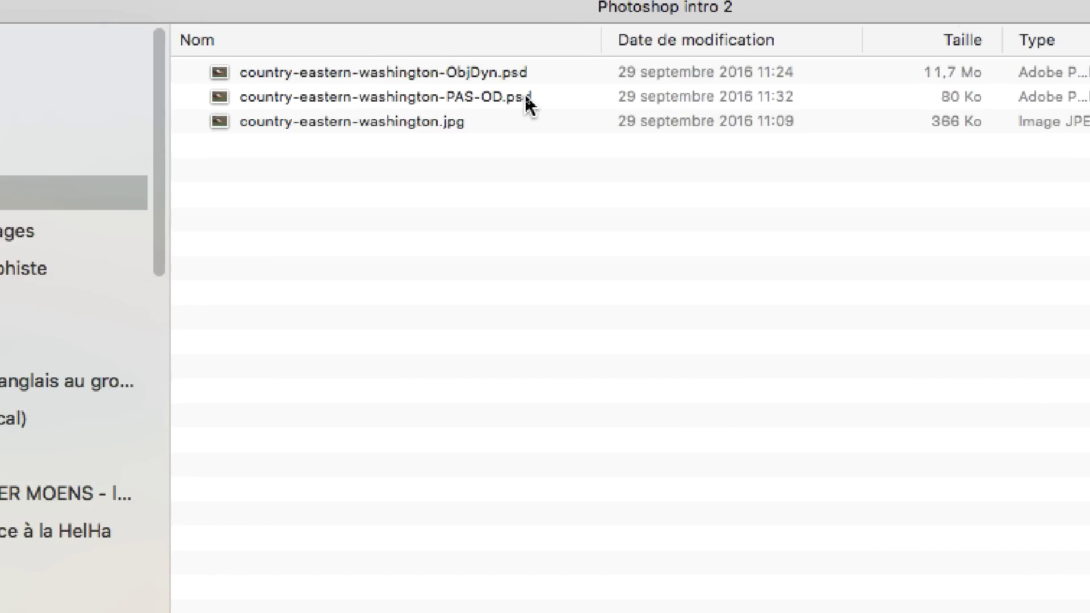
Compare the two PSD sizes: ObjDyn.psd at 11,7 Mo versus PAS-OD.psd at 80 Ko.
left_click(688, 98)
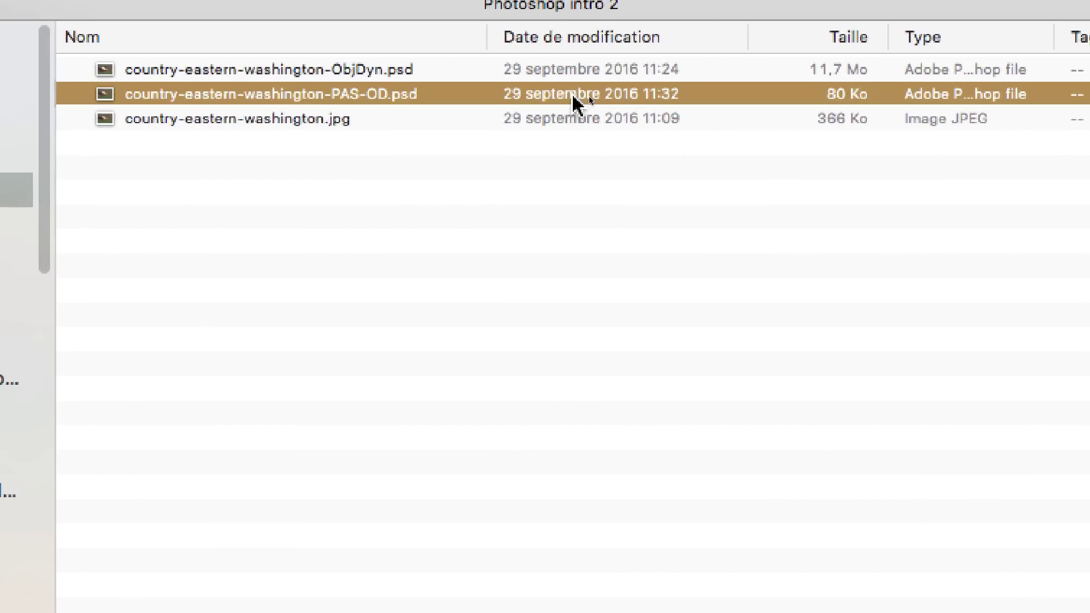
left_click(584, 73)
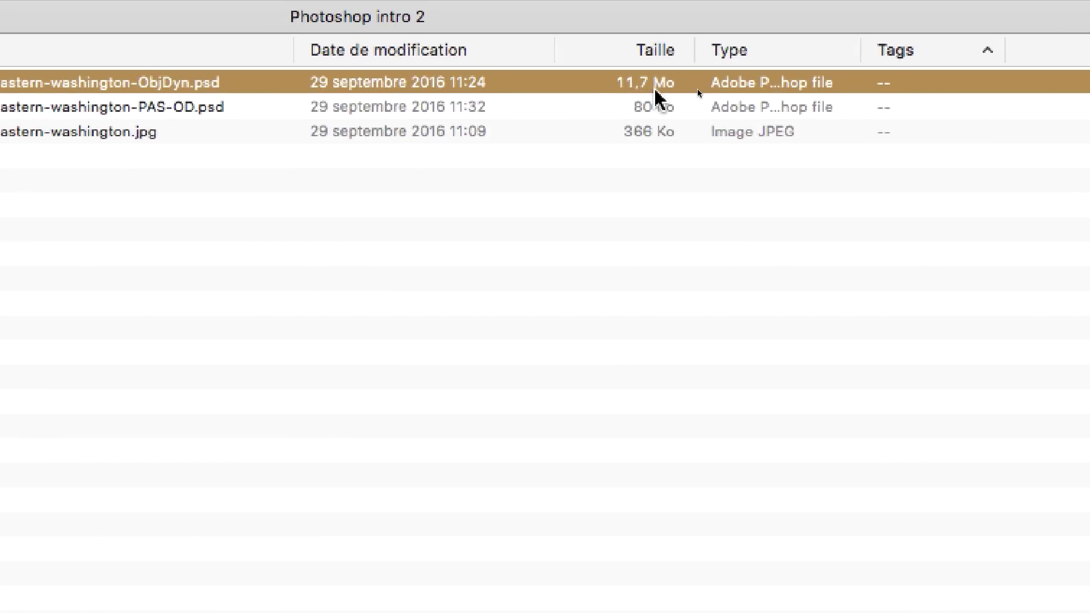
left_click(364, 107)
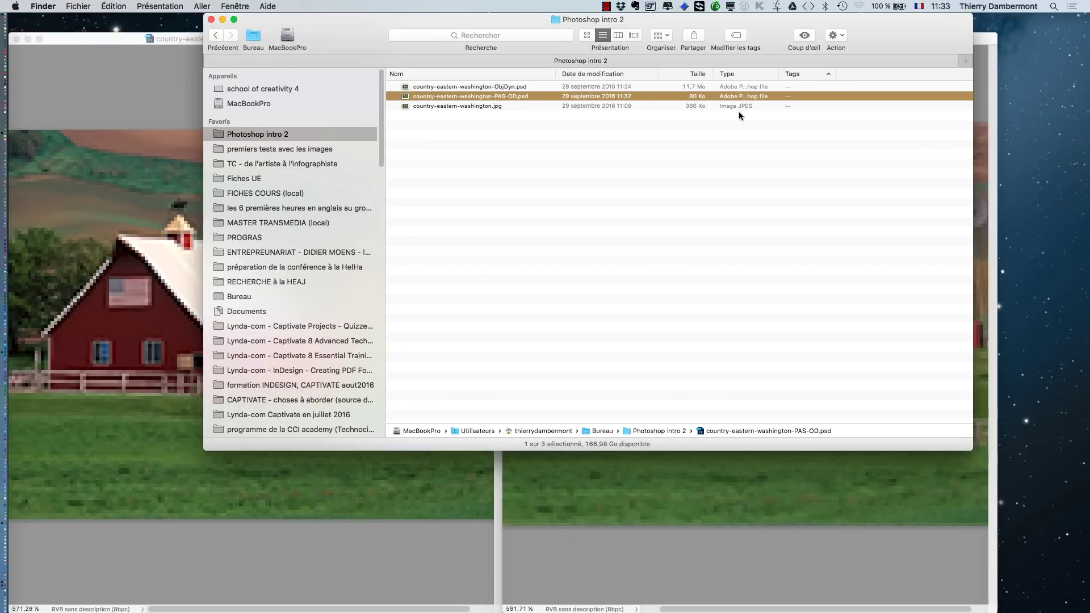
Return to the ObjDyn.psd smart-object barn and bring up Image > Taille de l'image.
left_click_drag(394, 37, 623, 506)
left_click(639, 139)
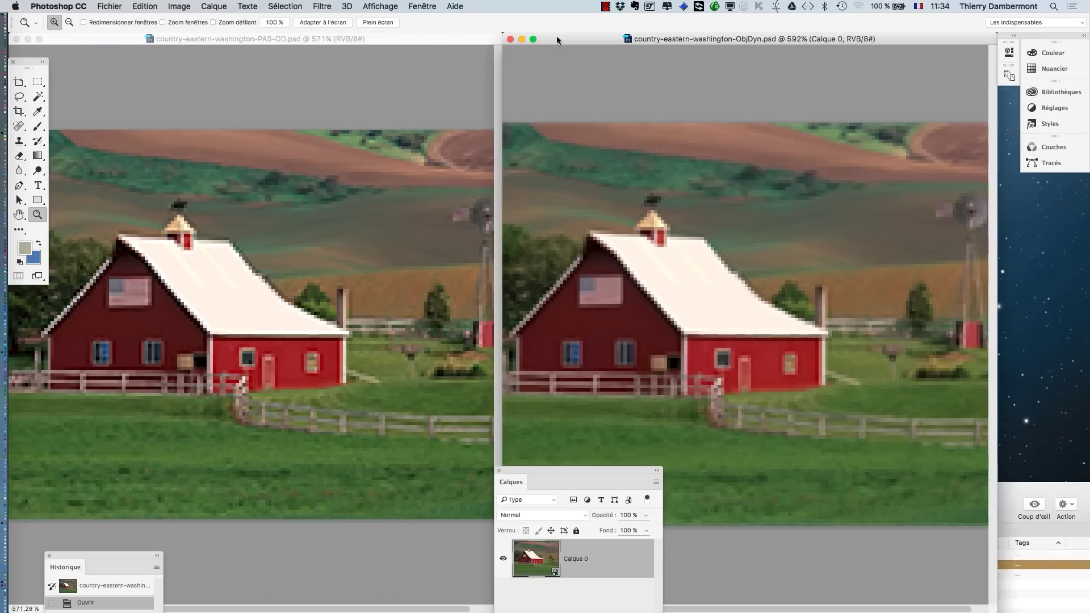
left_click_drag(542, 471, 438, 121)
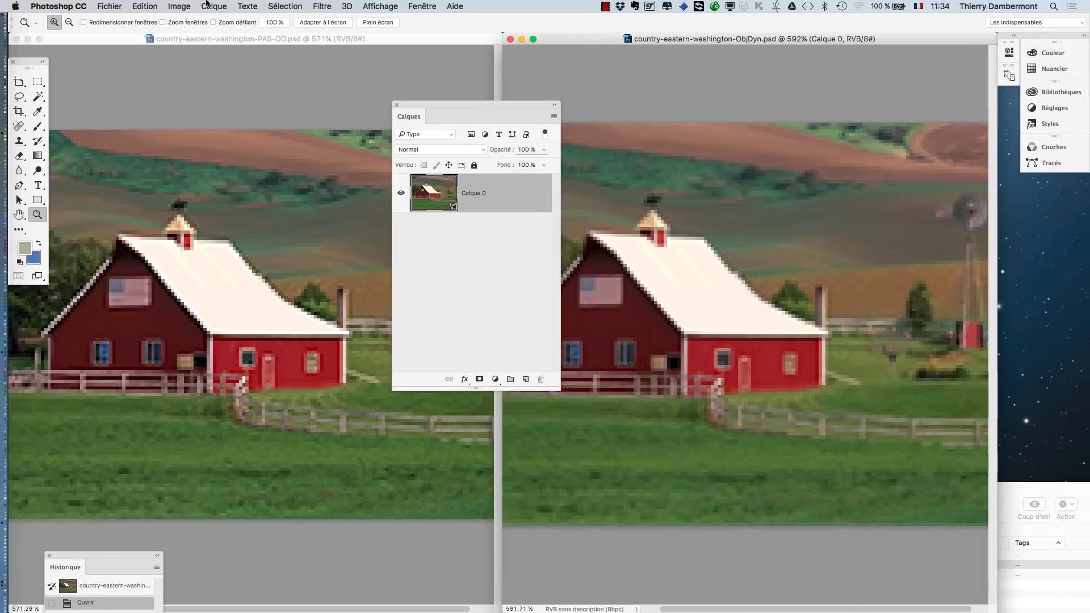
left_click(179, 6)
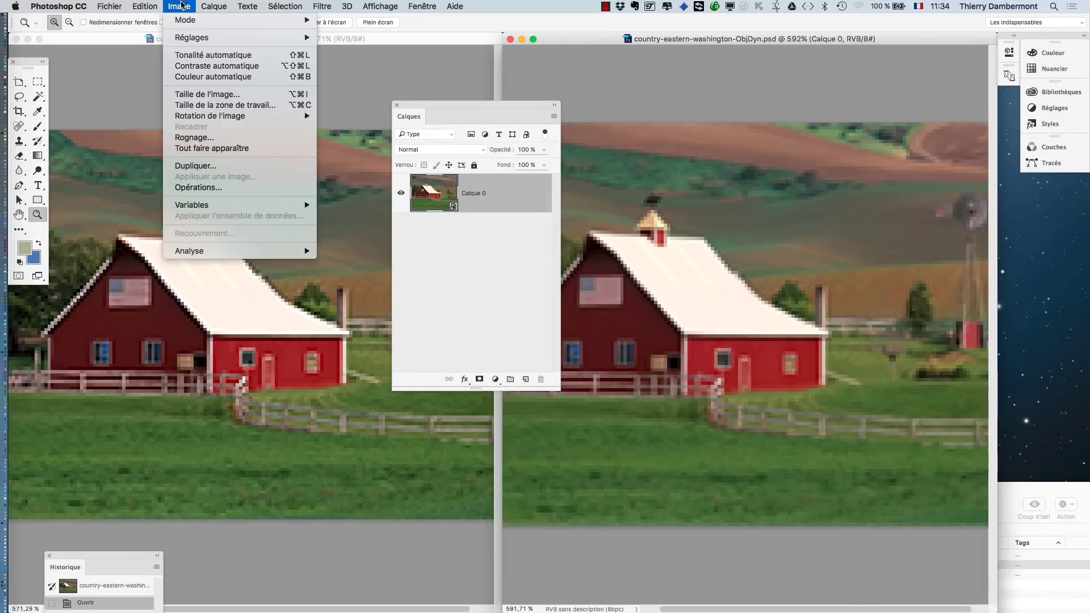
left_click(215, 95)
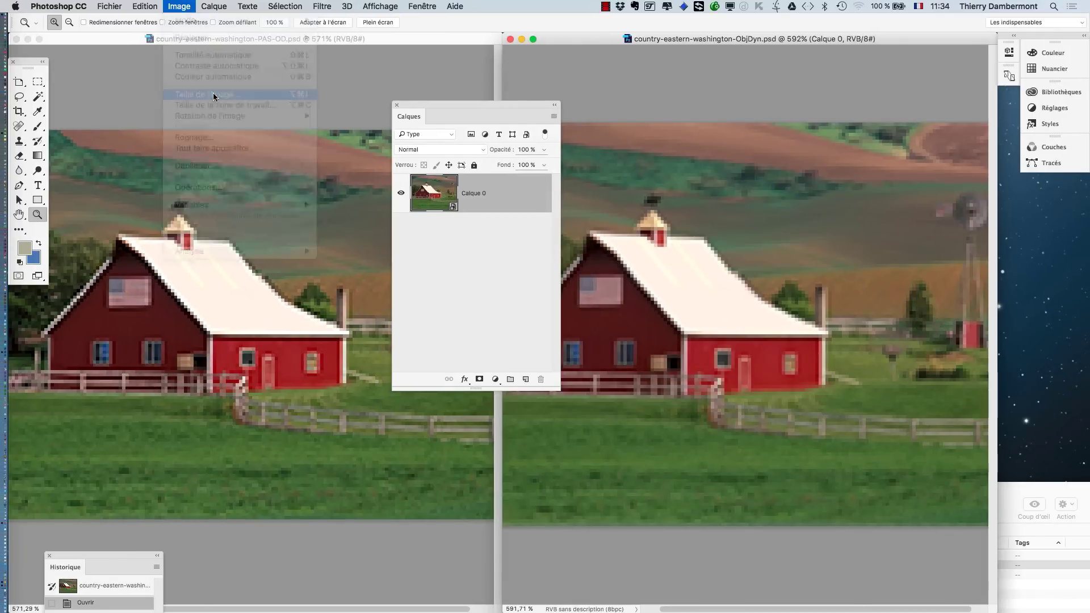
Set the ObjDyn barn's width to 1000% with linked proportions, giving 1600 × 1200 px.
left_click_drag(605, 70, 393, 212)
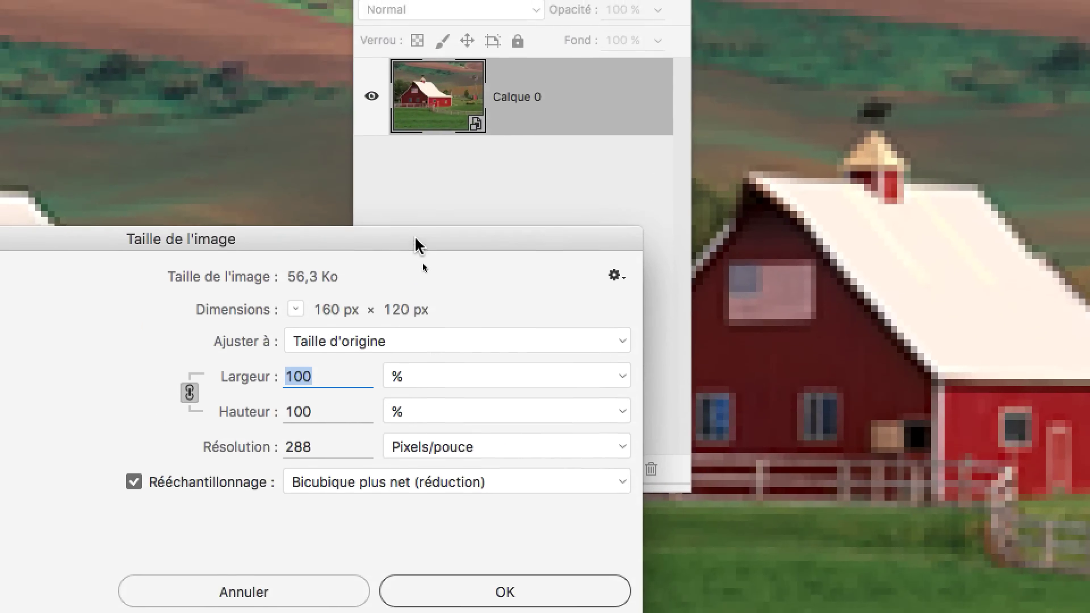
left_click_drag(389, 311, 1089, 143)
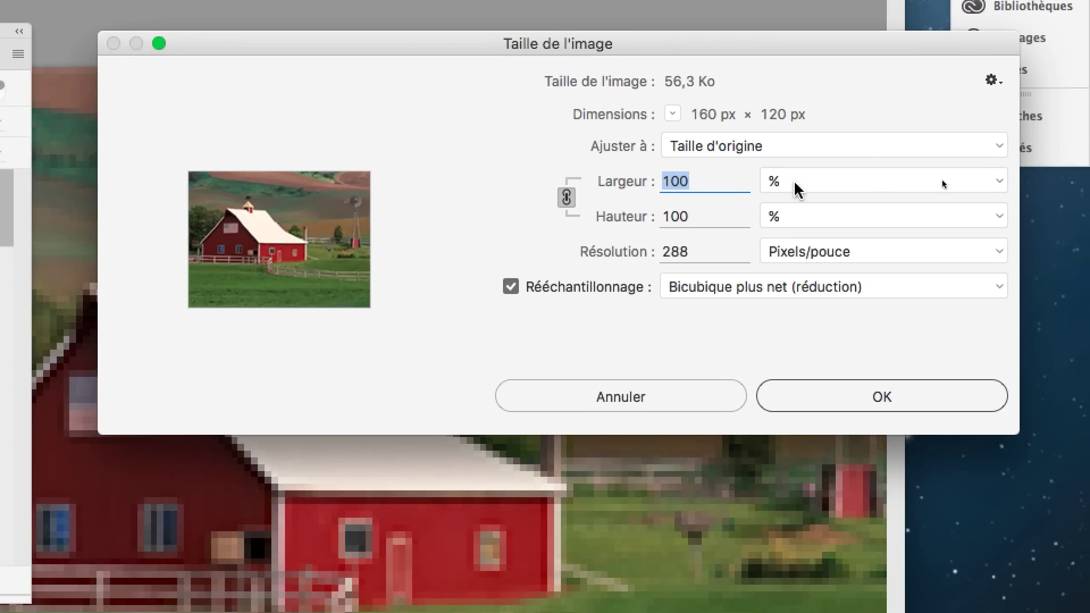
left_click(909, 156)
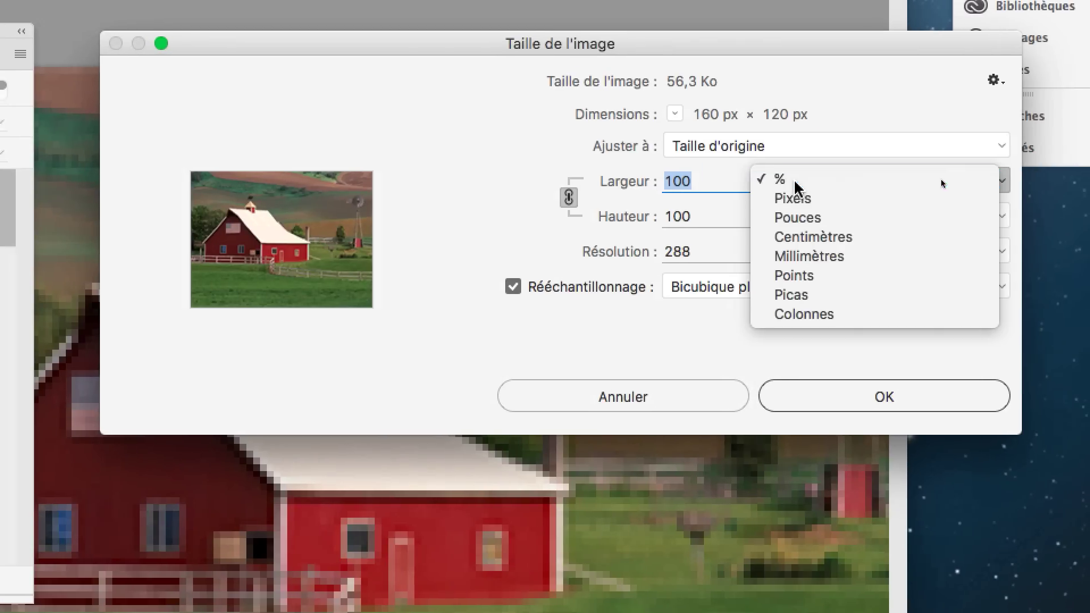
left_click(908, 156)
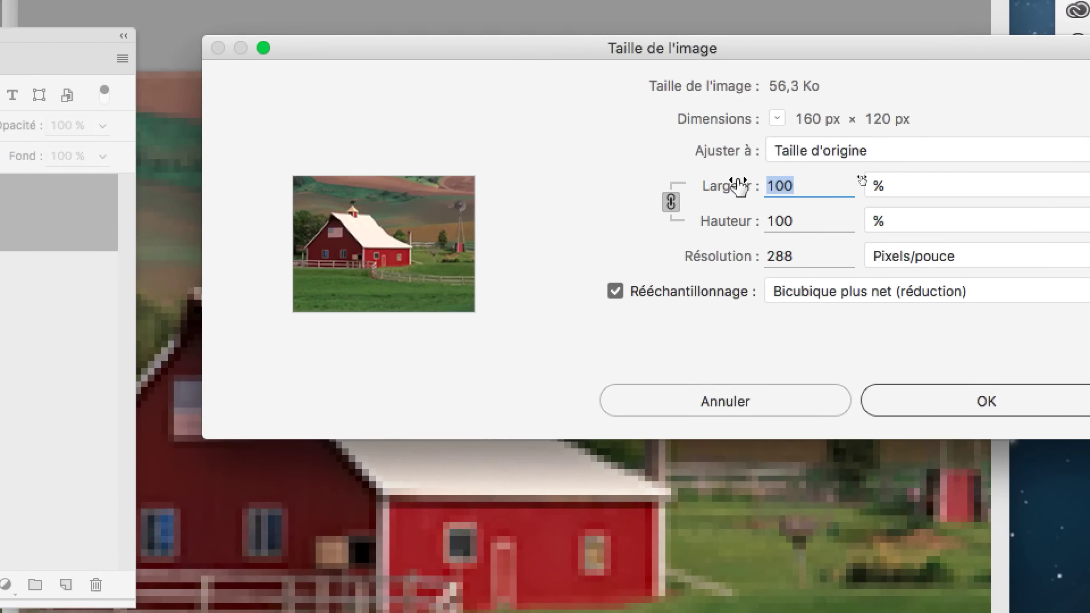
type("1000")
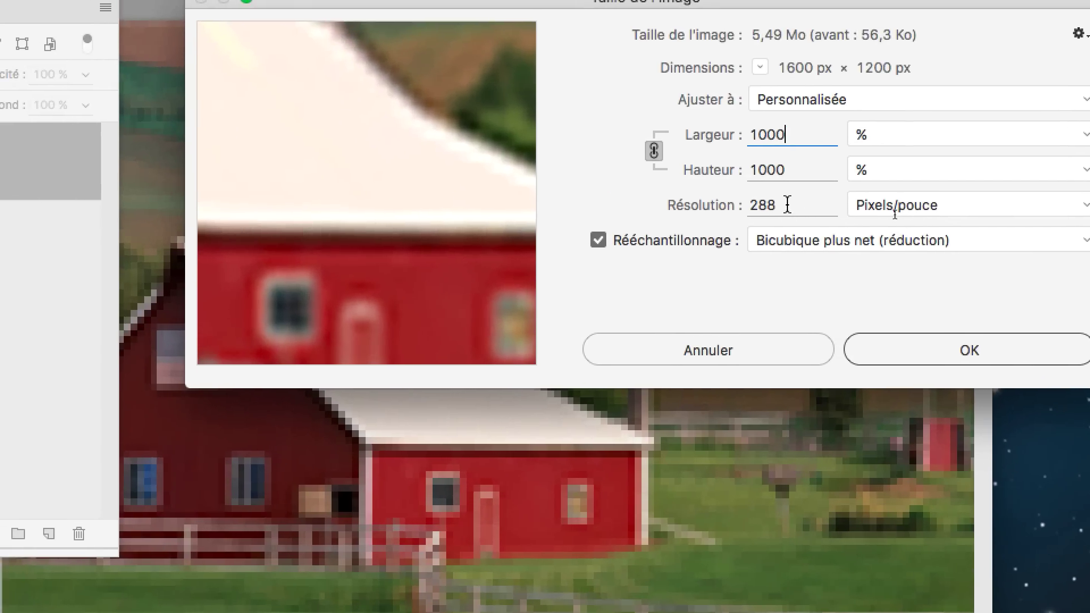
double_click(788, 204)
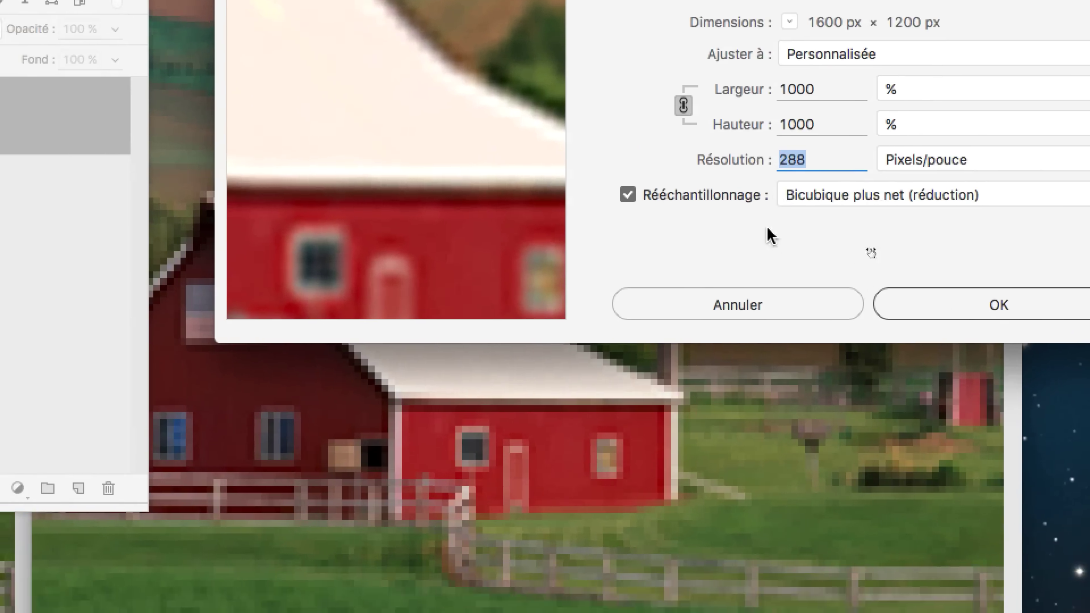
key("alt")
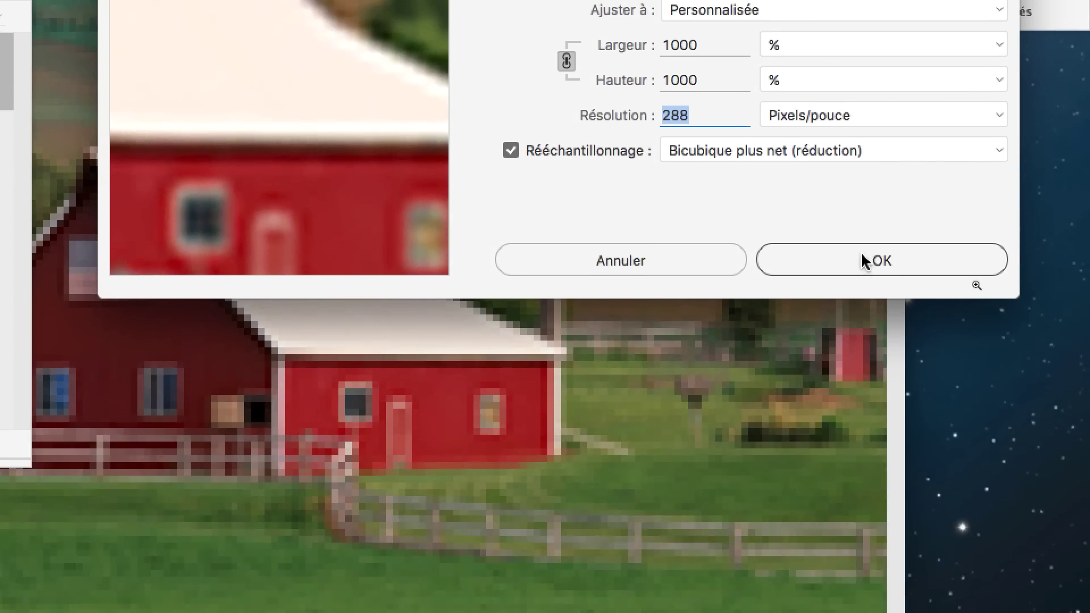
Apply the 1000% enlargement to the ObjDyn barn and view the whole result.
left_click(966, 456)
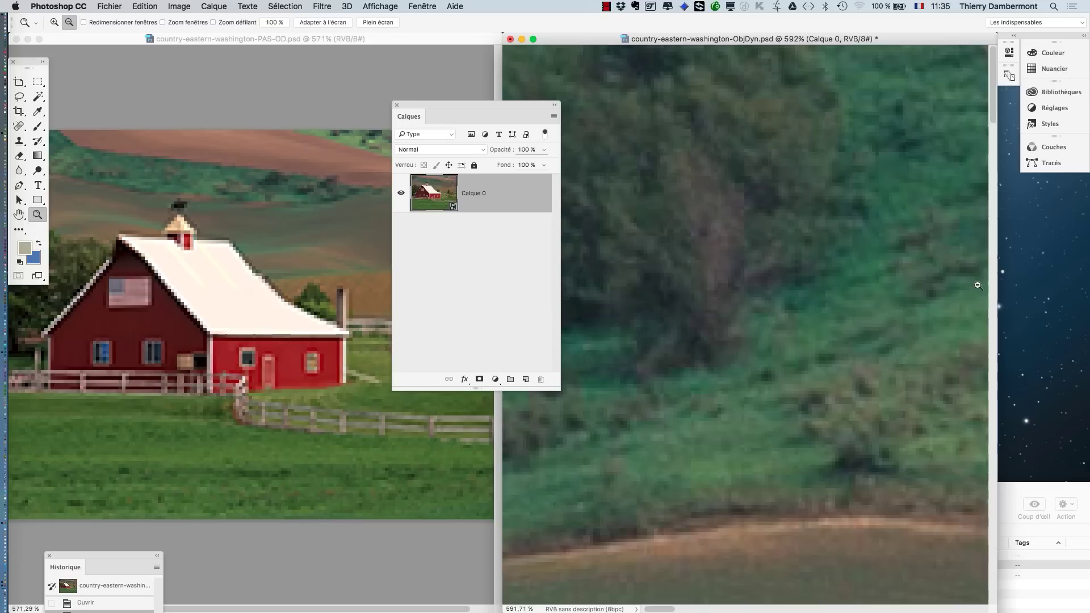
left_click_drag(826, 324, 802, 294)
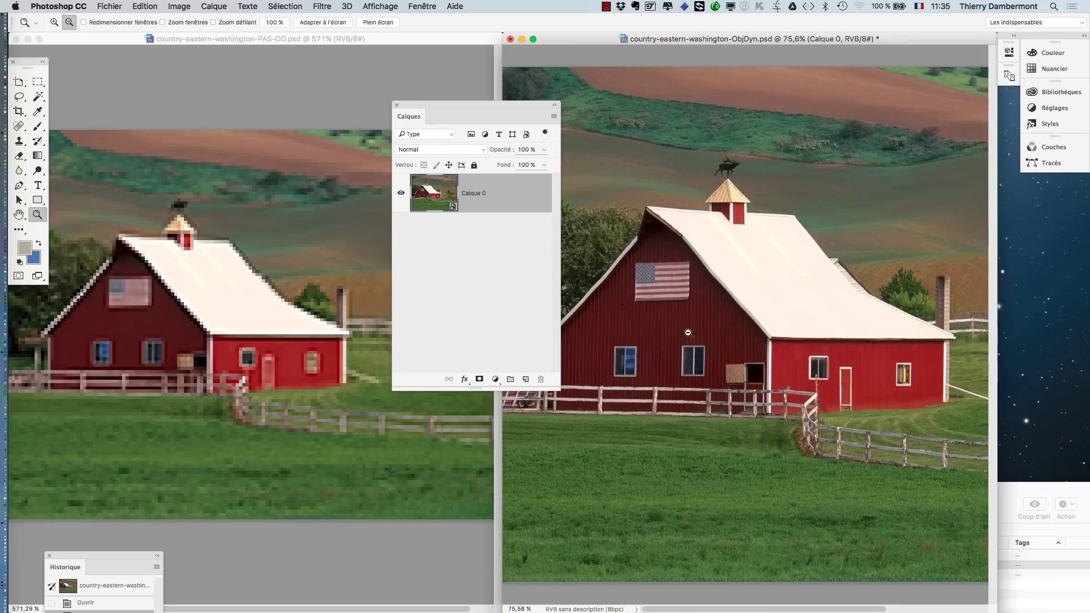
left_click_drag(689, 332, 681, 258)
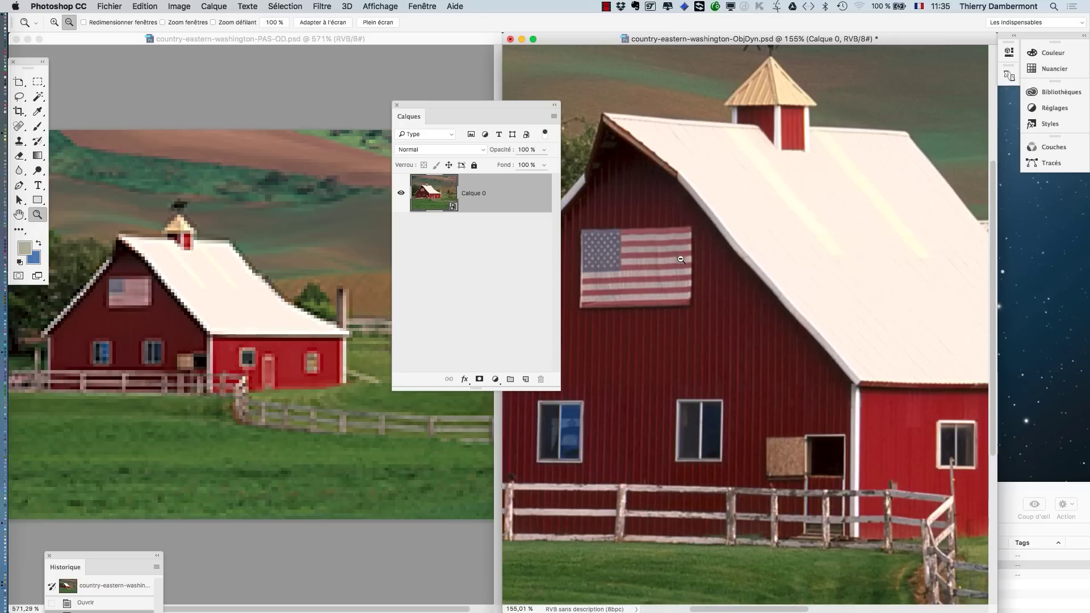
Zoom in on the barn's flag to confirm the detail stays crisp, then return to Finder.
left_click_drag(681, 259, 696, 288)
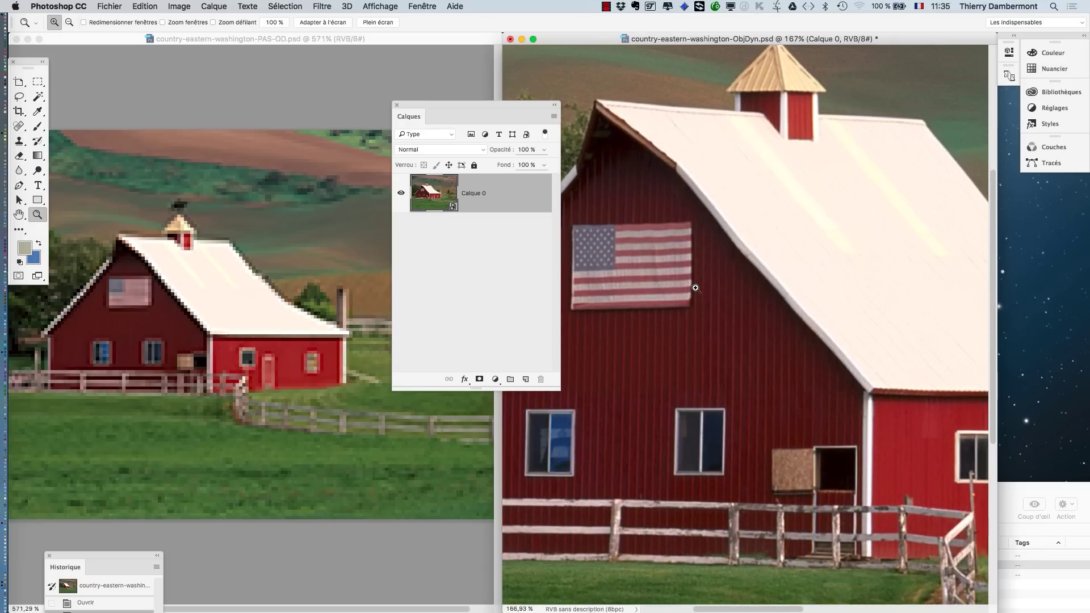
scroll(696, 288, "up", 3)
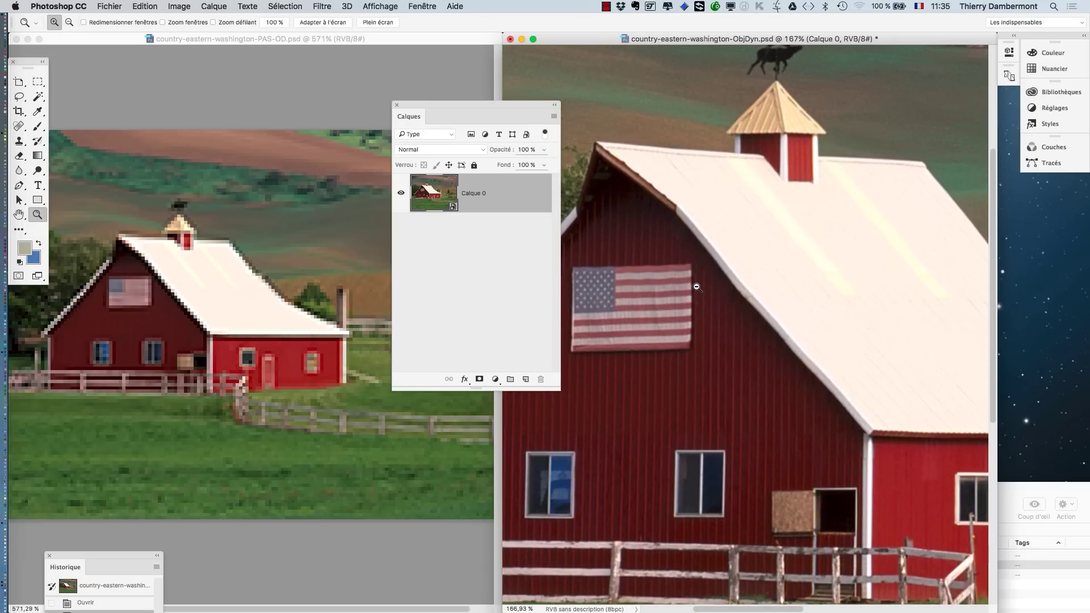
scroll(677, 331, "up", 2)
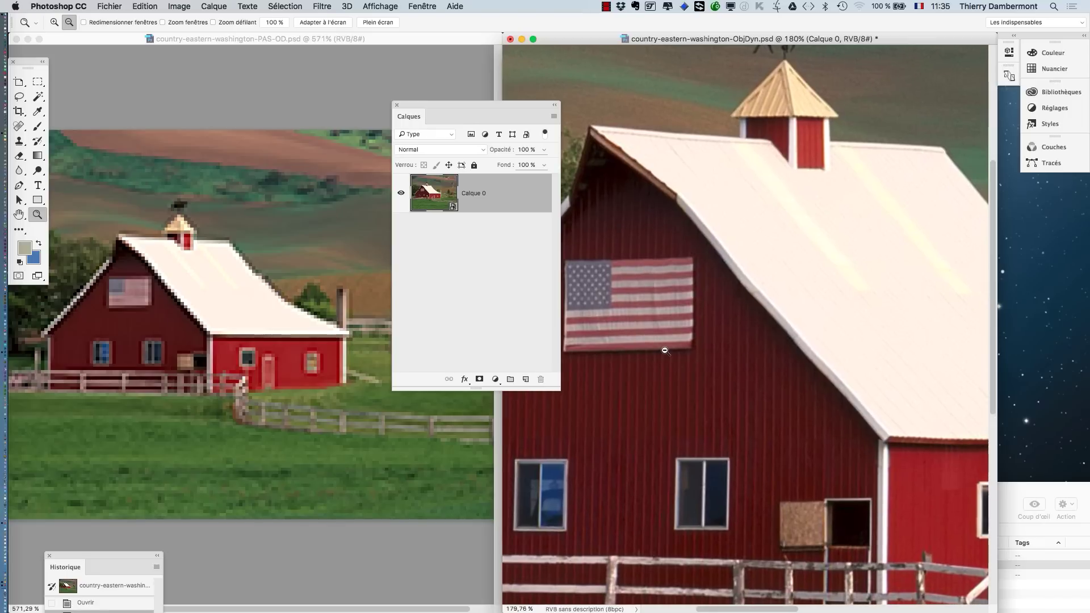
left_click_drag(738, 611, 706, 611)
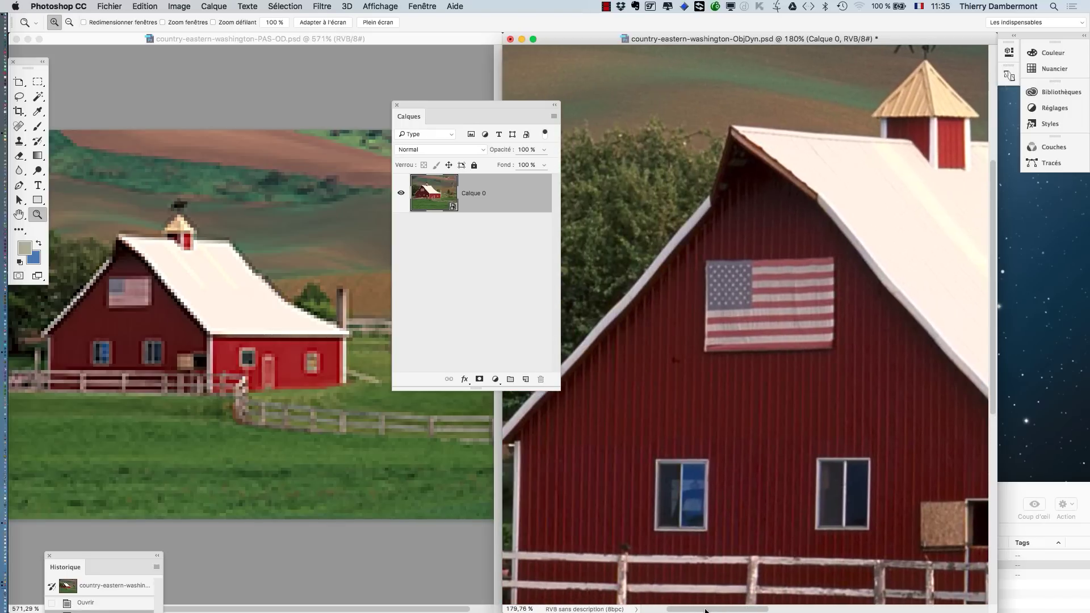
scroll(739, 365, "up", 2)
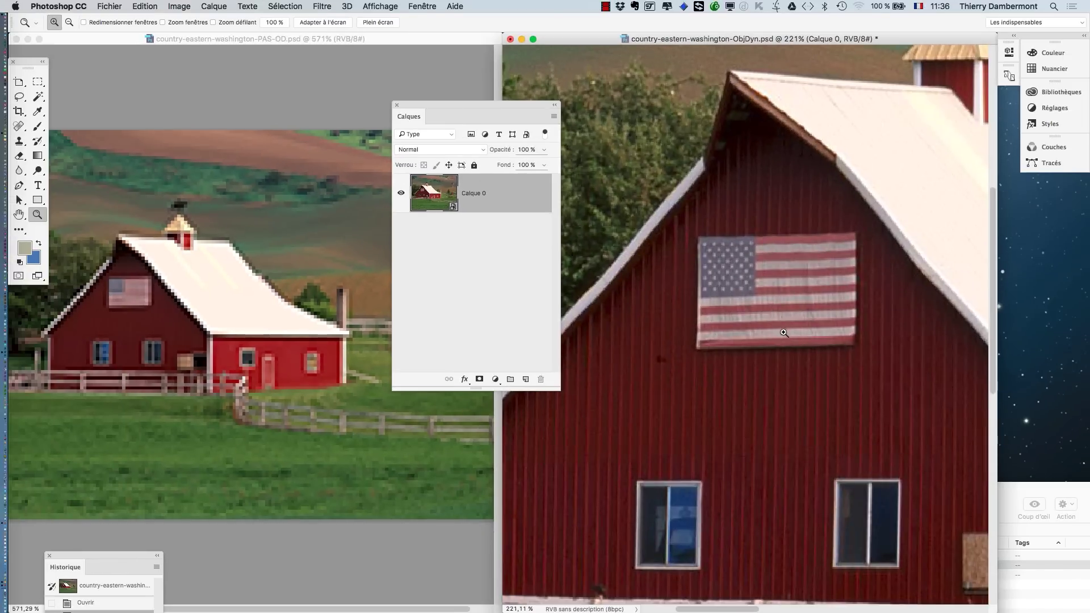
left_click(784, 333)
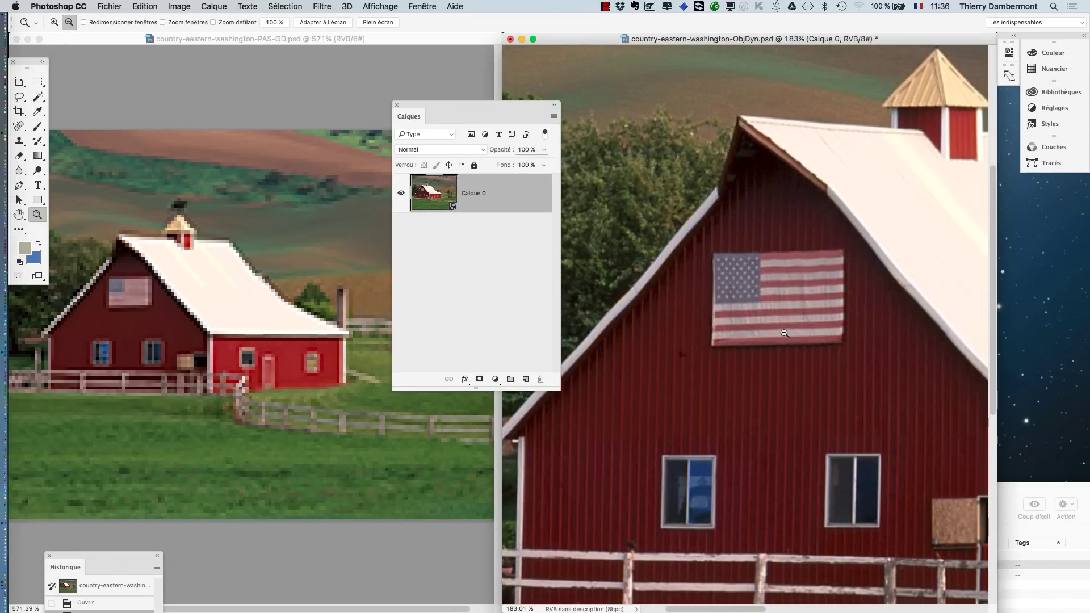
key("super+Tab")
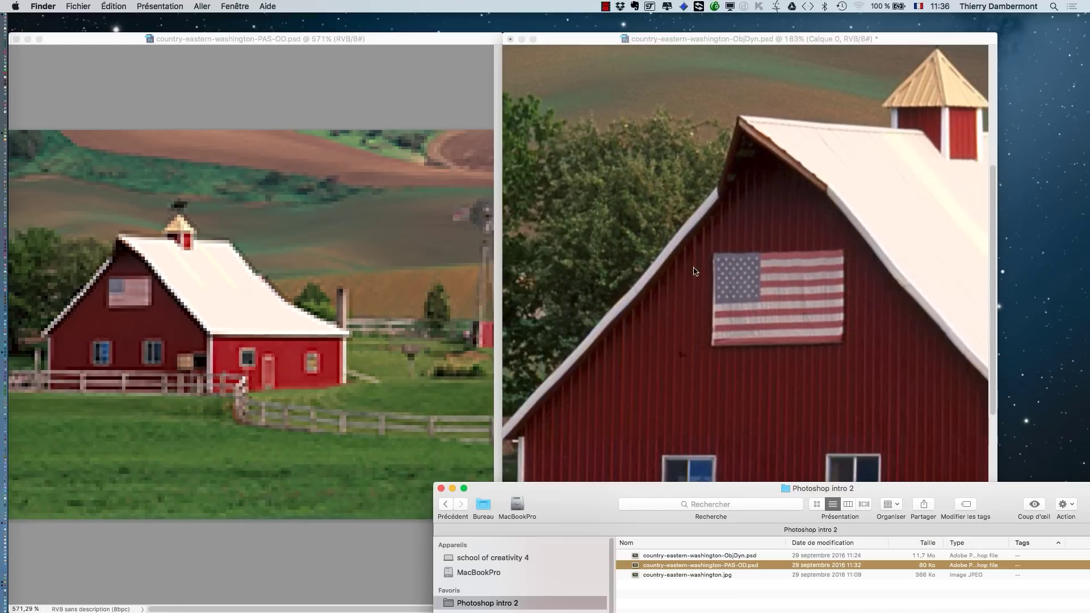
Bring the PAS-OD.psd non-smart-object barn document to the front in Photoshop.
left_click(217, 43)
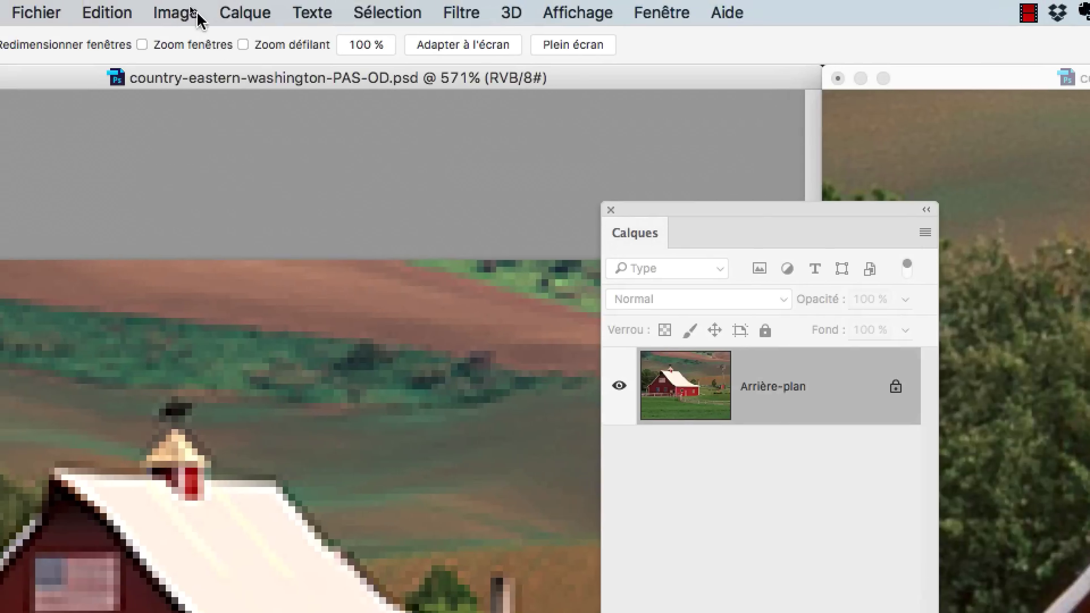
Enlarge the PAS-OD barn by 1000% in Taille de l'image, to 1600 × 1200 px.
left_click(194, 11)
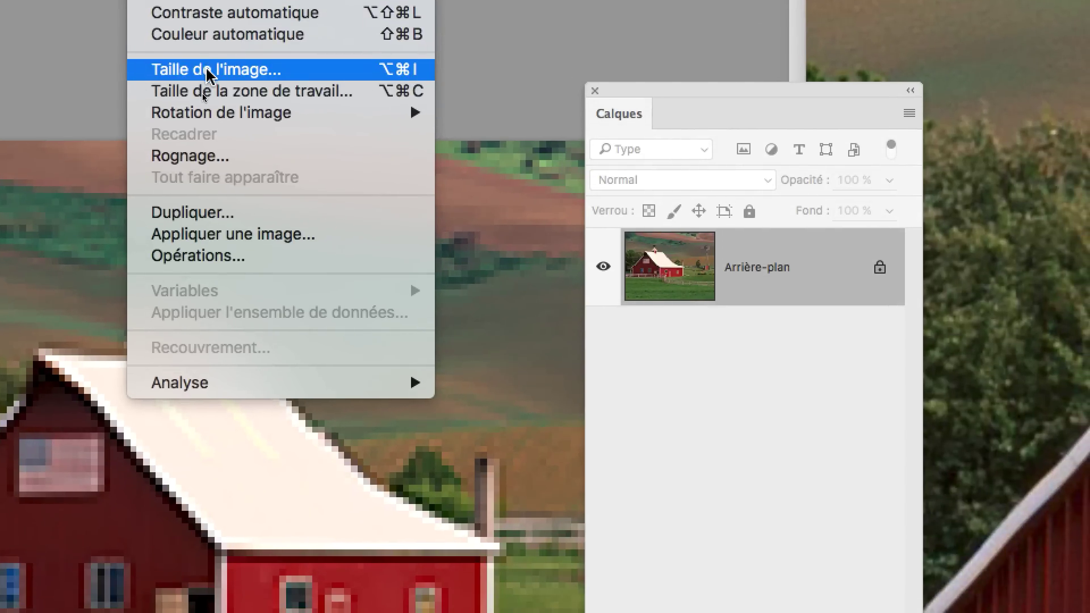
left_click(208, 69)
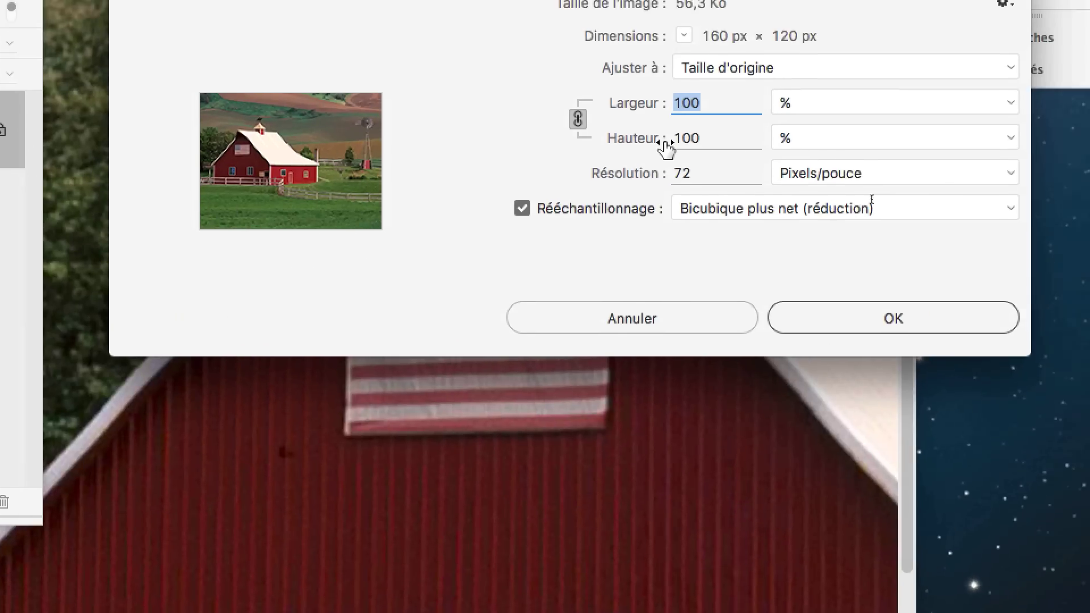
type("1000")
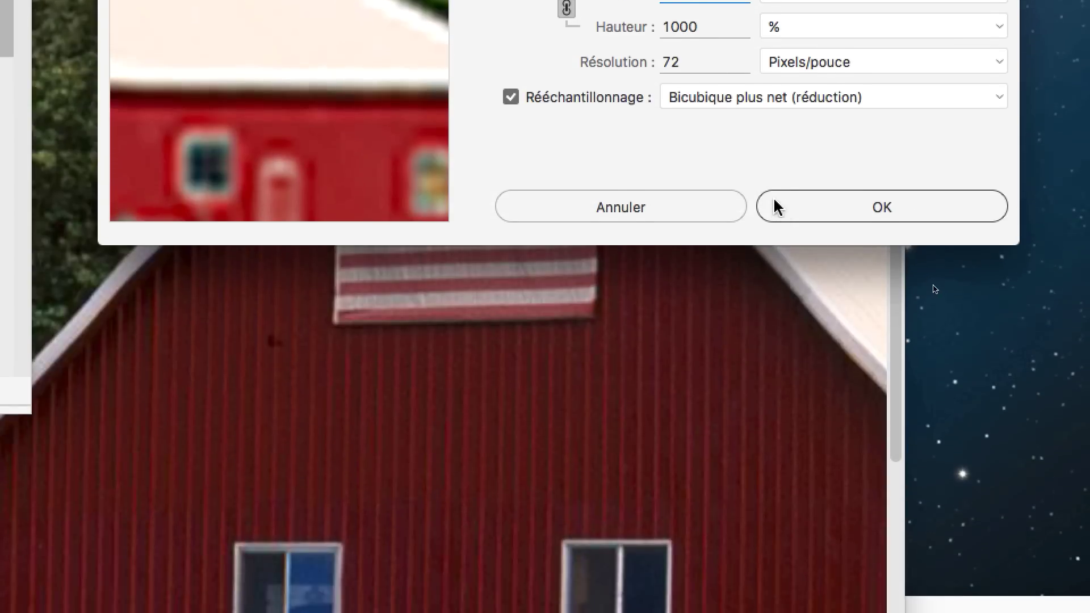
left_click(827, 284)
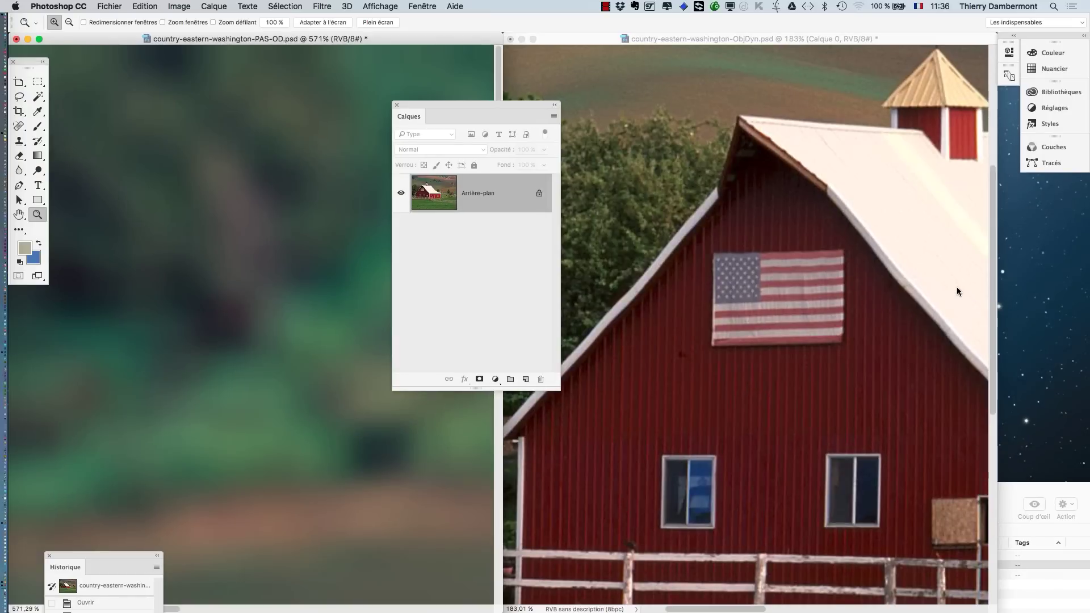
key("alt")
Zoom in and out on the blurry PAS-OD barn to compare it with the sharp ObjDyn version.
left_click_drag(276, 225, 277, 228)
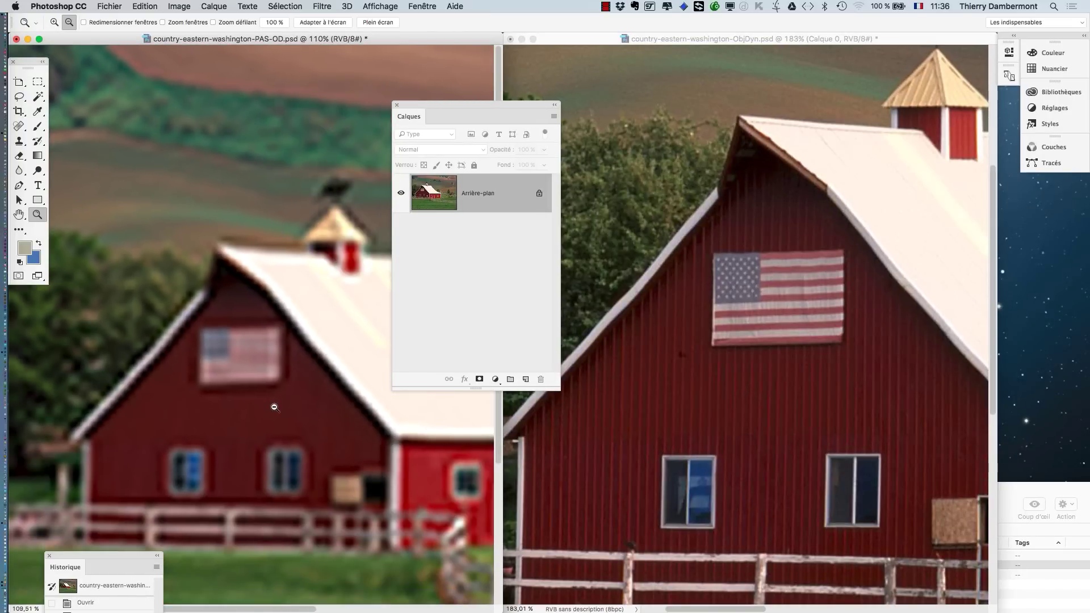
scroll(274, 407, "up", 2)
scroll(274, 405, "down", 3)
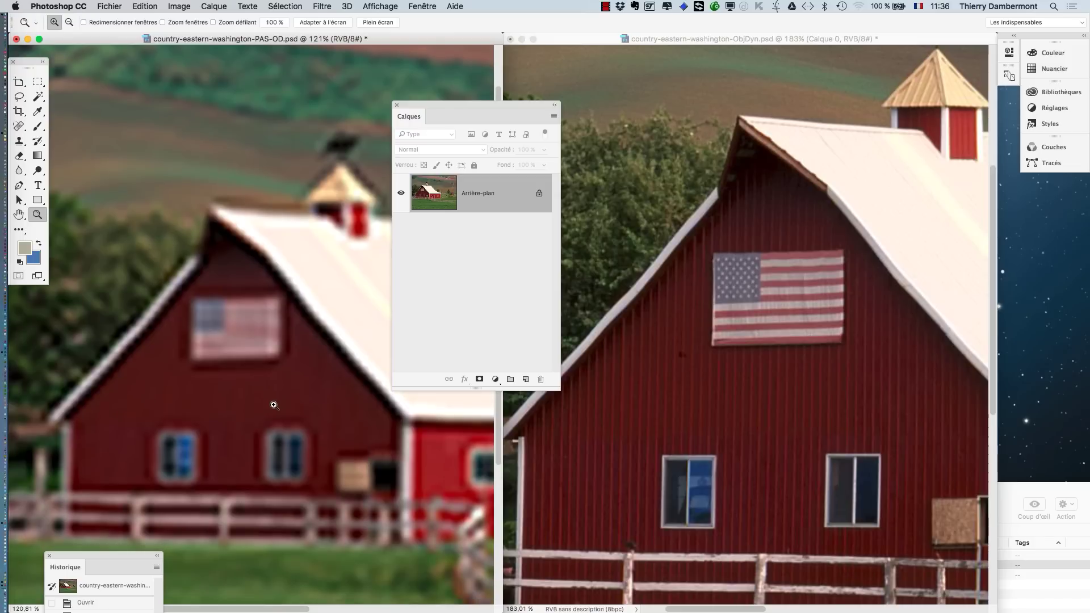
scroll(273, 404, "up", 2)
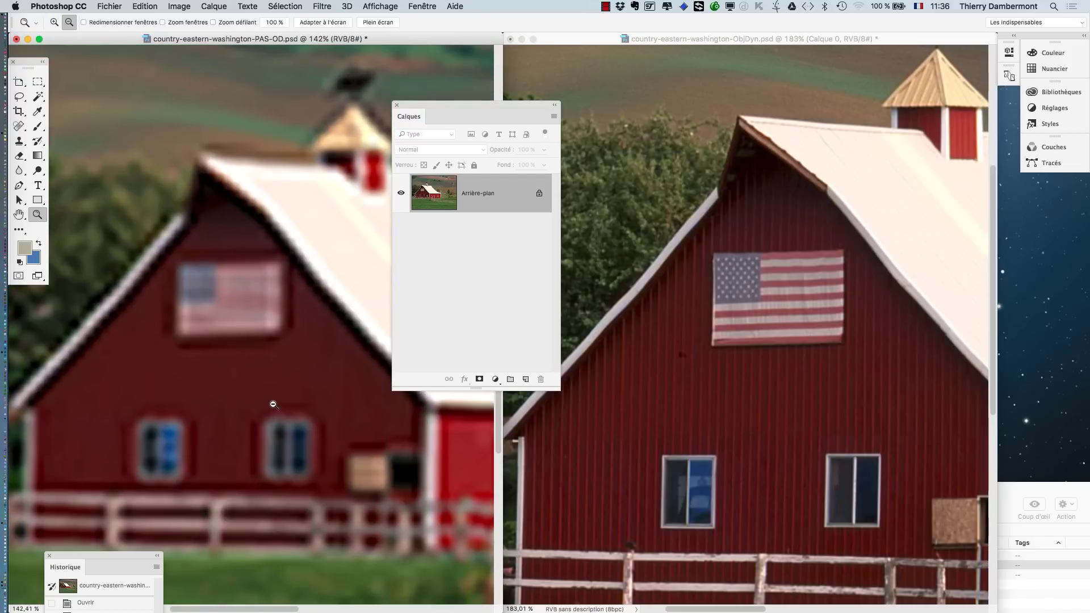
scroll(249, 422, "down", 1)
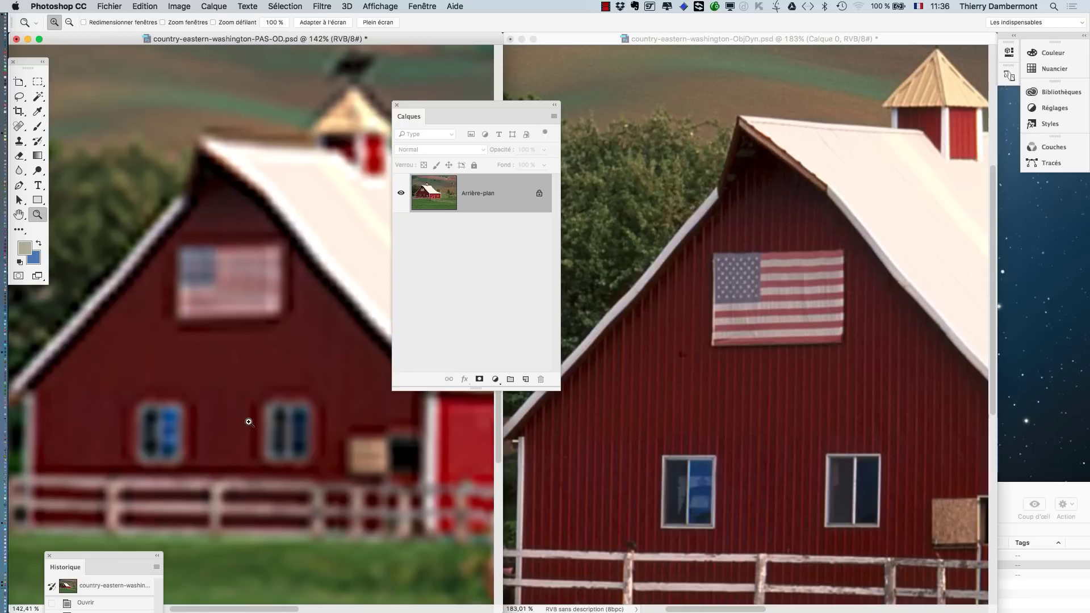
scroll(238, 420, "up", 2)
scroll(237, 419, "up", 2)
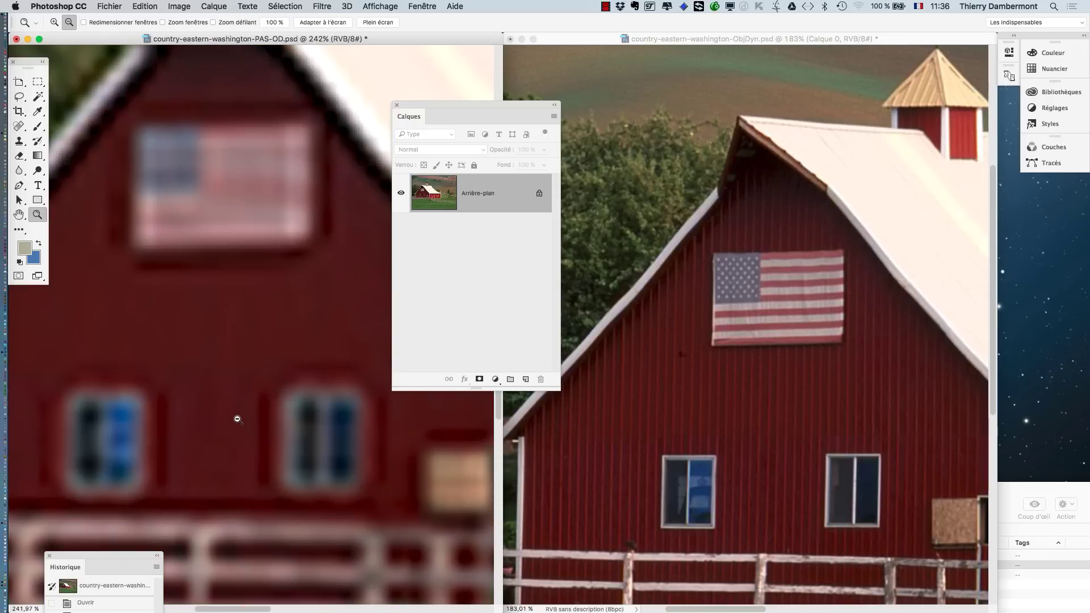
key("alt")
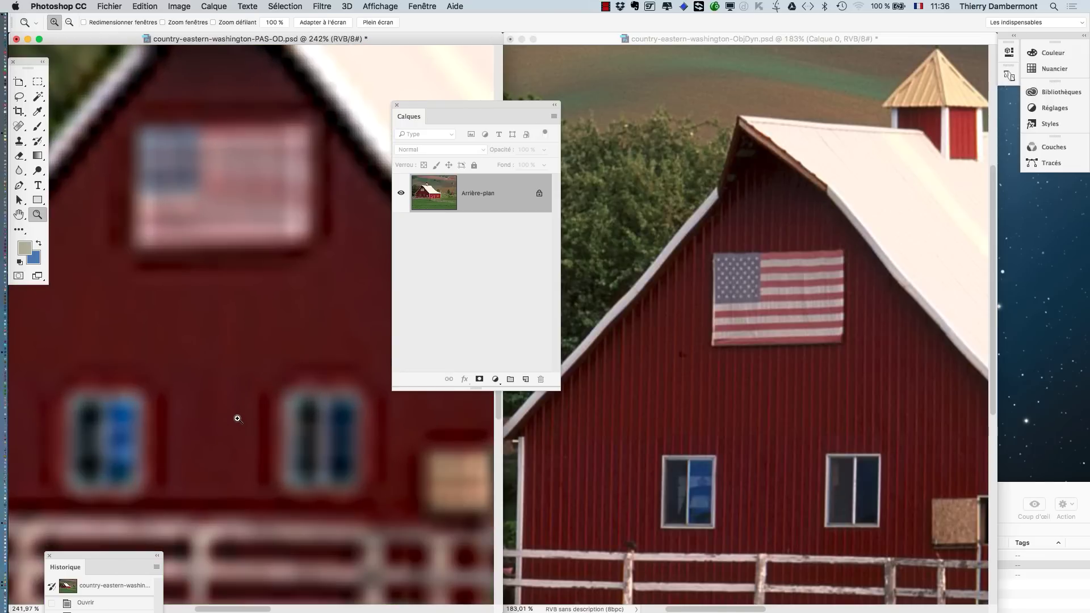
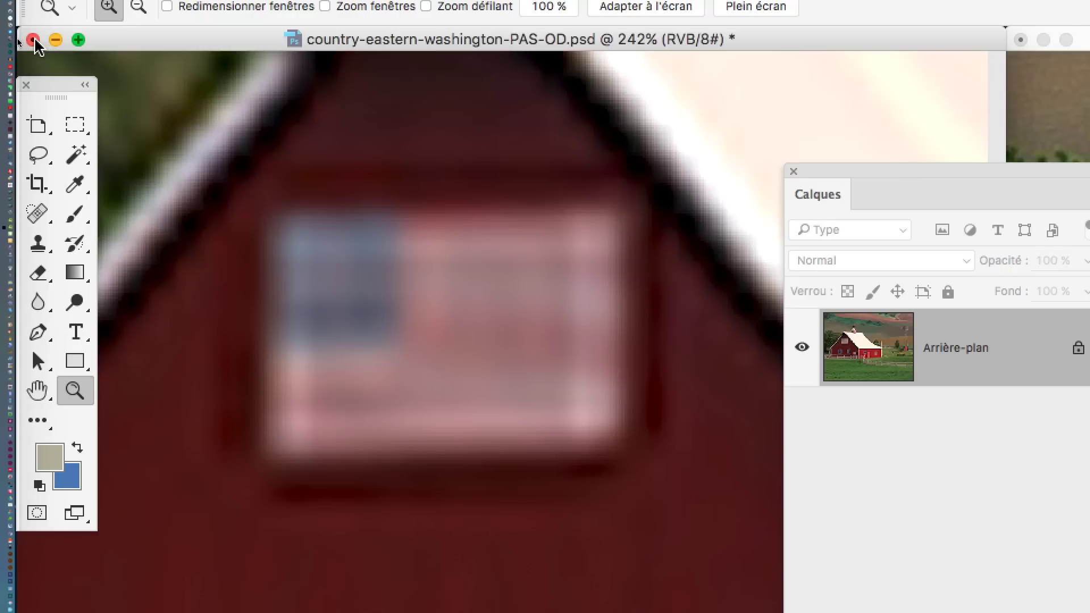
Close the PAS-OD document and discard its unsaved changes.
left_click(33, 40)
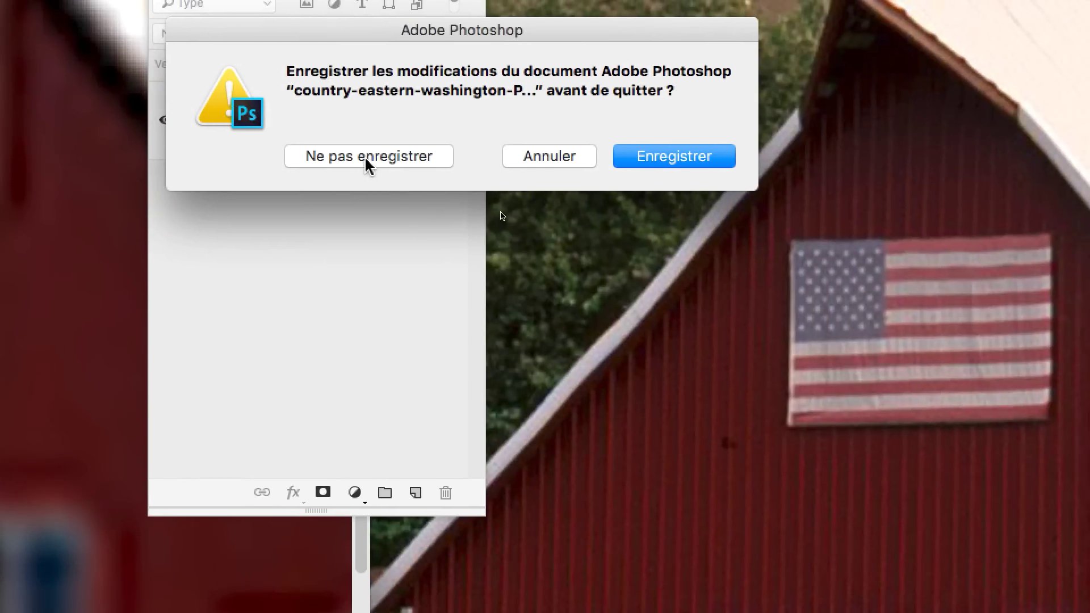
left_click(367, 163)
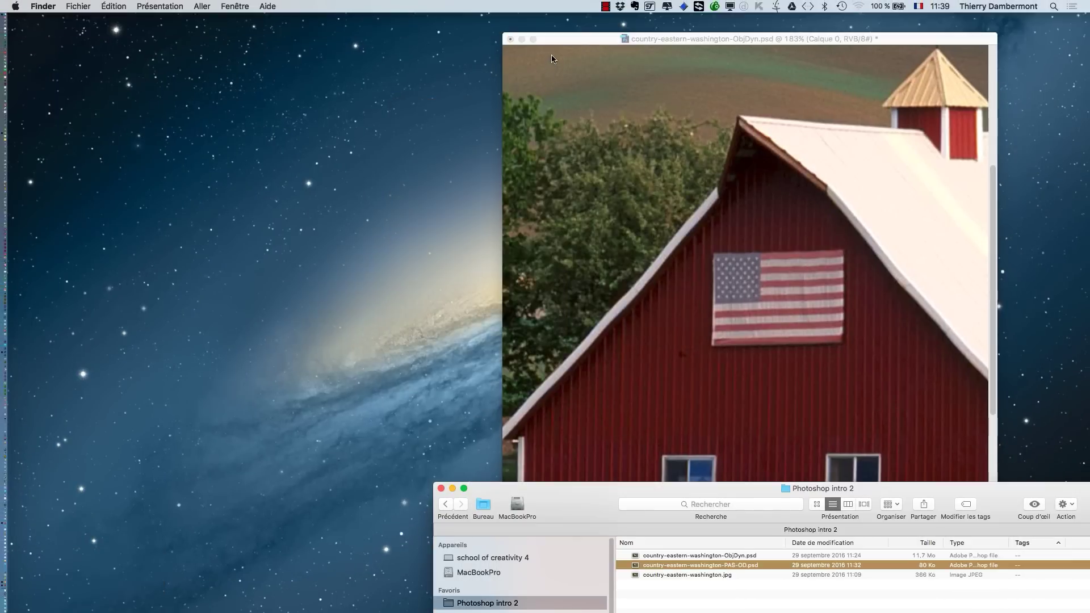
left_click(561, 41)
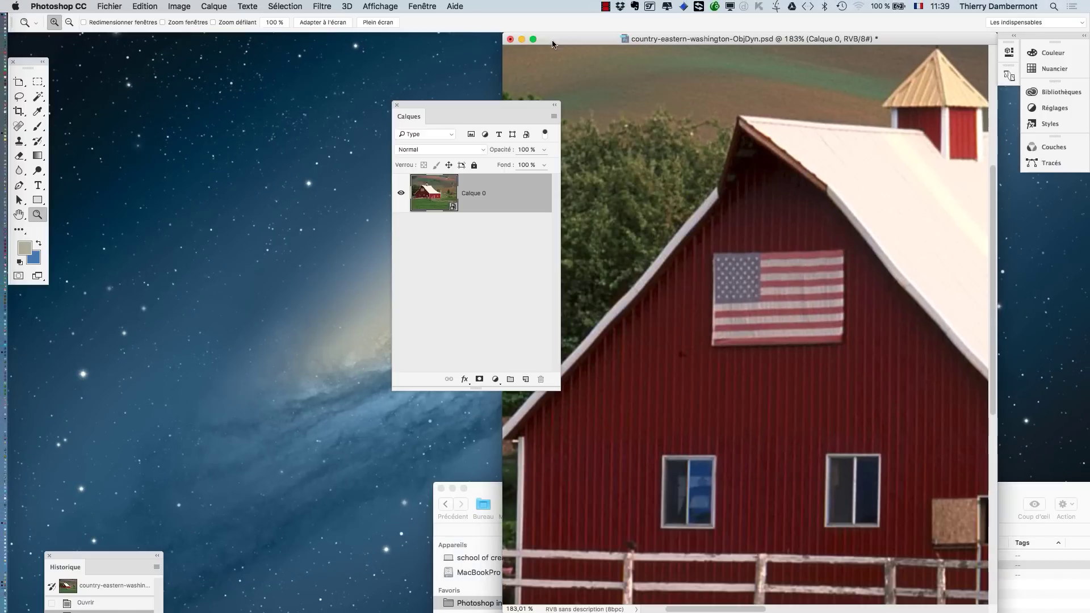
Open country-eastern-washington.jpg with Fichier > Ouvrir.
left_click(109, 6)
left_click(118, 31)
left_click(647, 157)
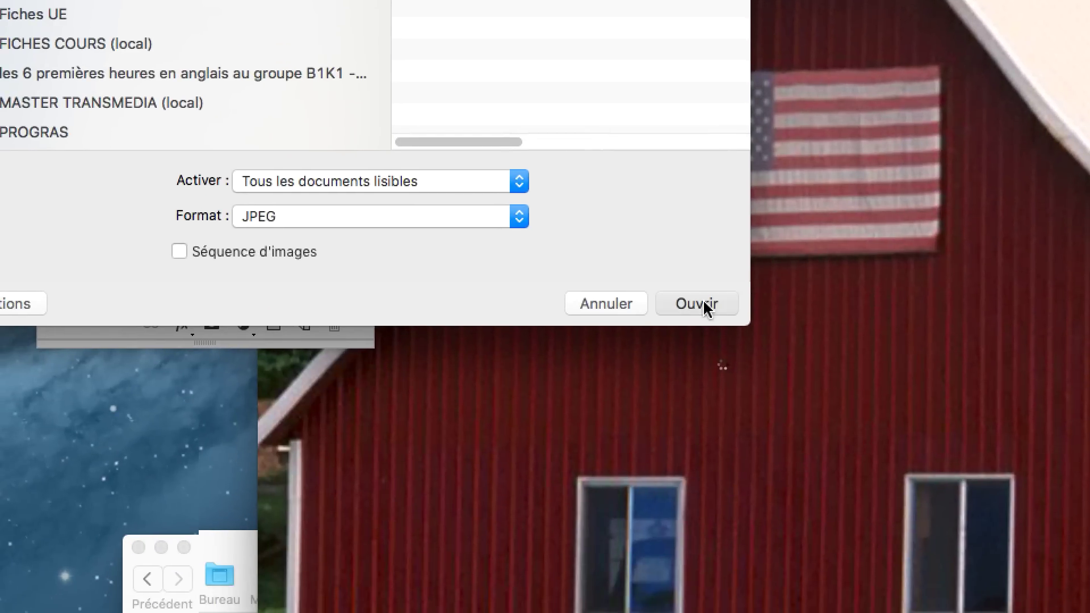
left_click(760, 537)
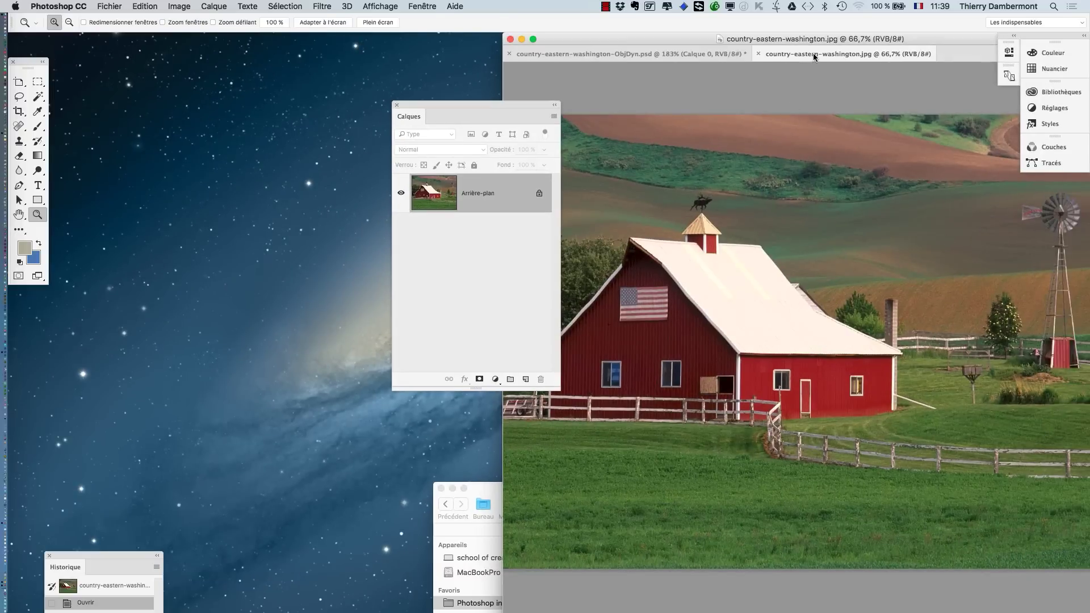
Float the JPG document and tile both documents side by side with Fenêtre > Réorganiser.
left_click_drag(813, 53, 121, 46)
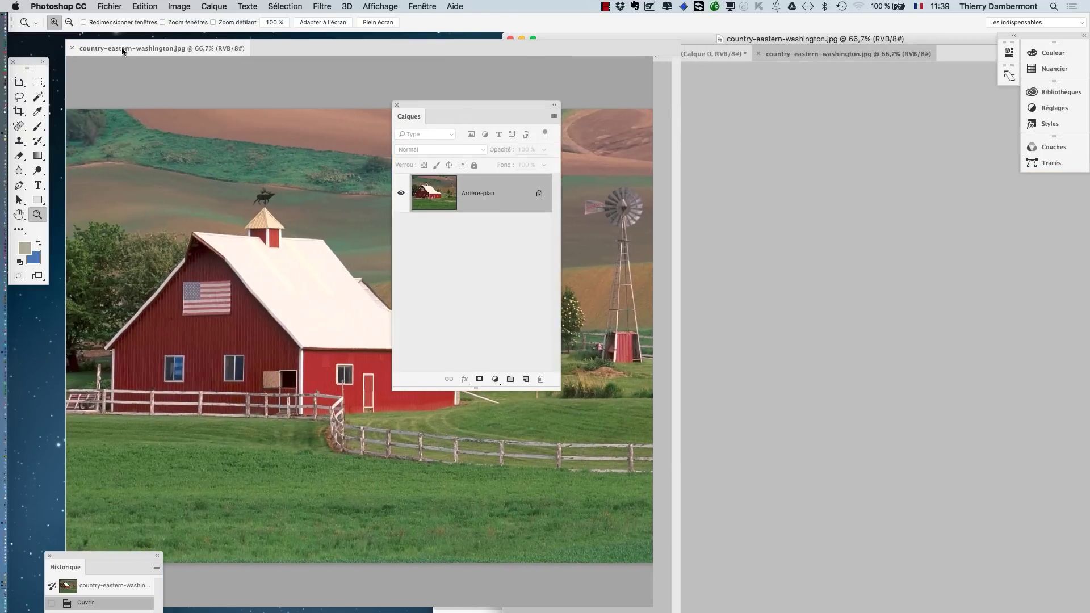
left_click(426, 6)
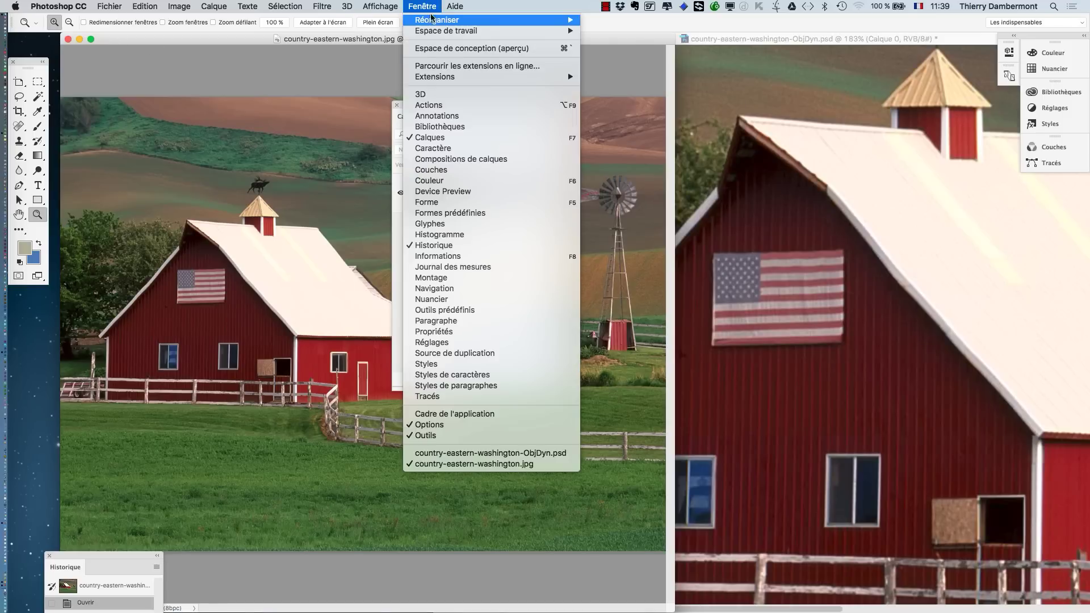
mouse_move(436, 22)
left_click(709, 152)
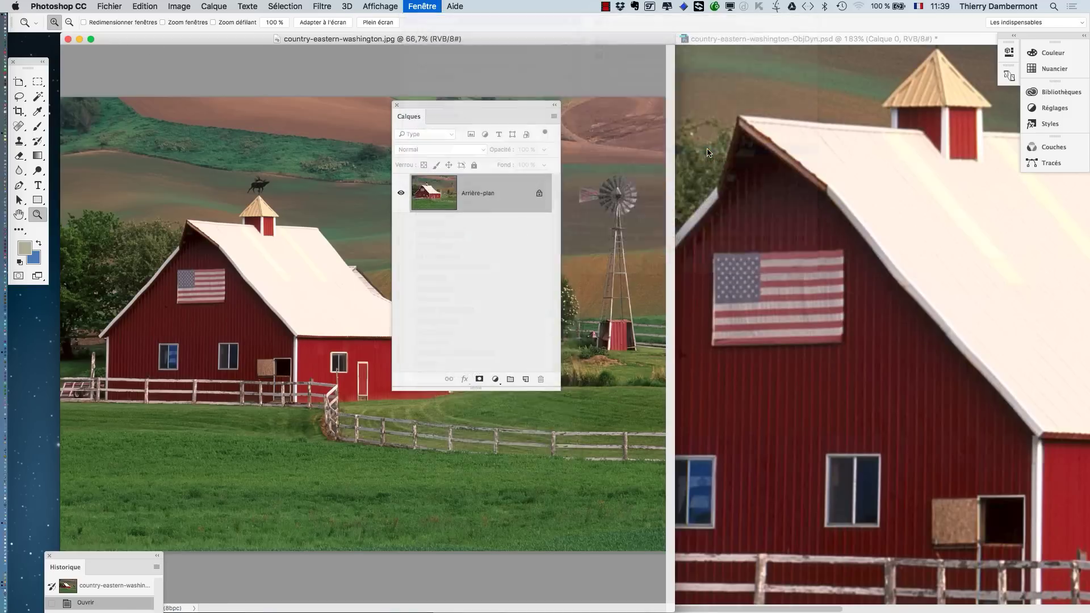
Zoom the JPG's barn to 200%, then make the PSD window active.
left_click(223, 307)
left_click(227, 272)
left_click(230, 236)
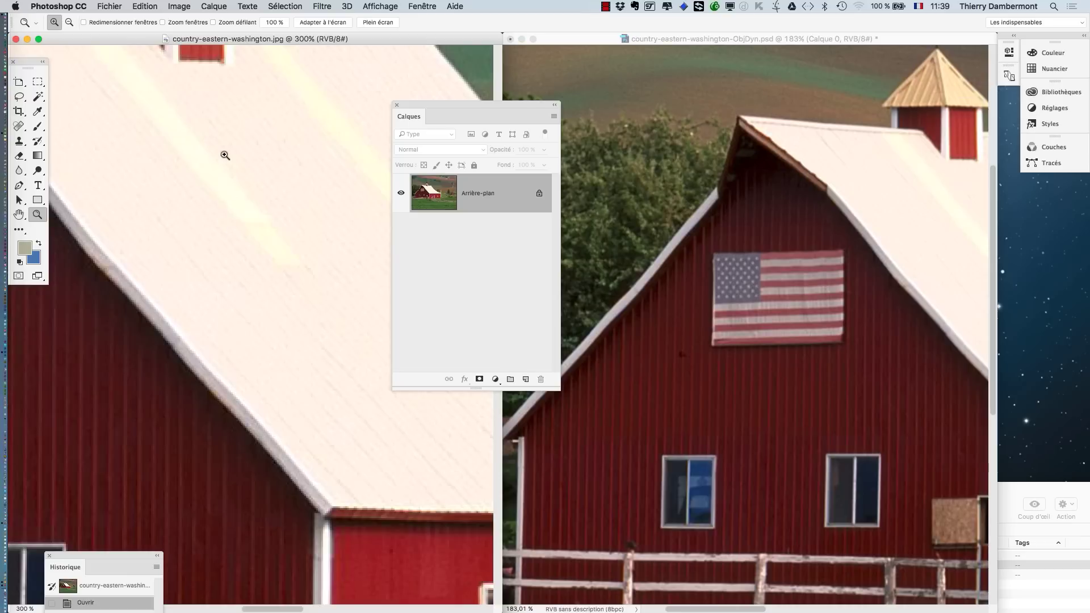
left_click(245, 272, "alt")
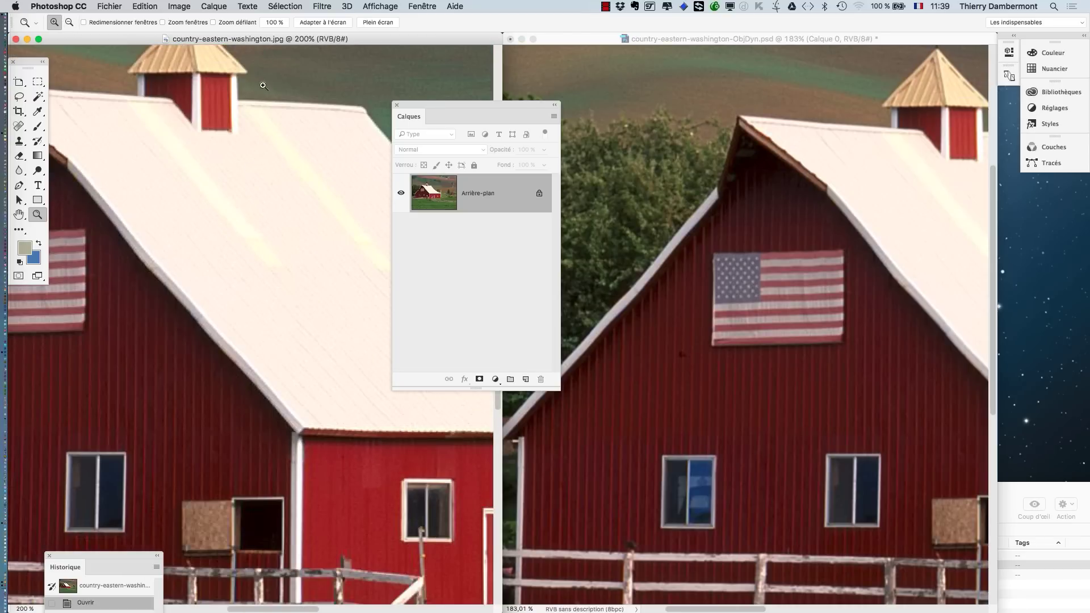
left_click(719, 41)
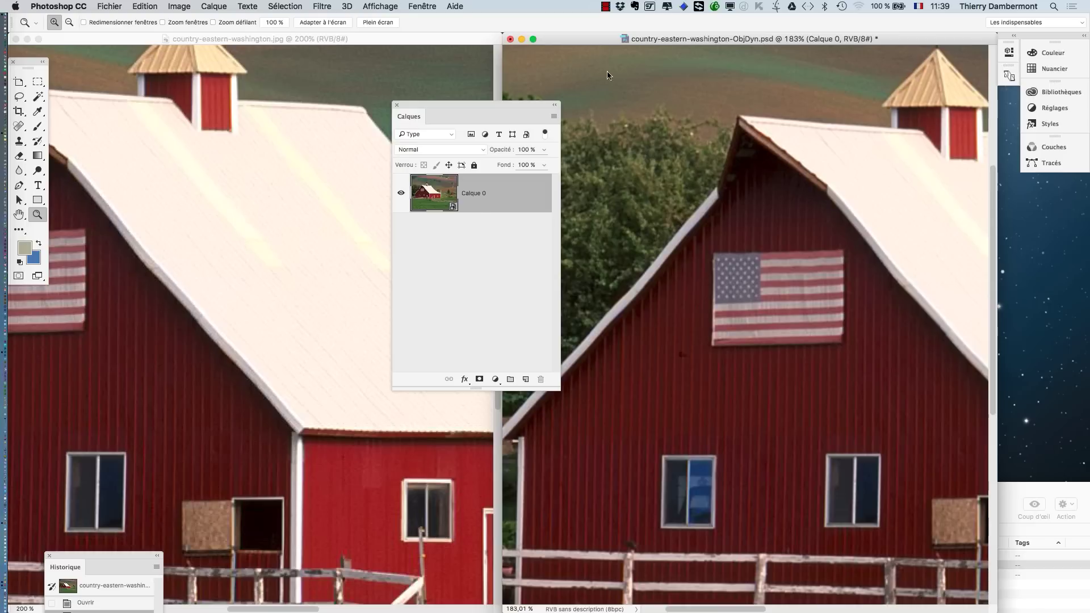
left_click(179, 6)
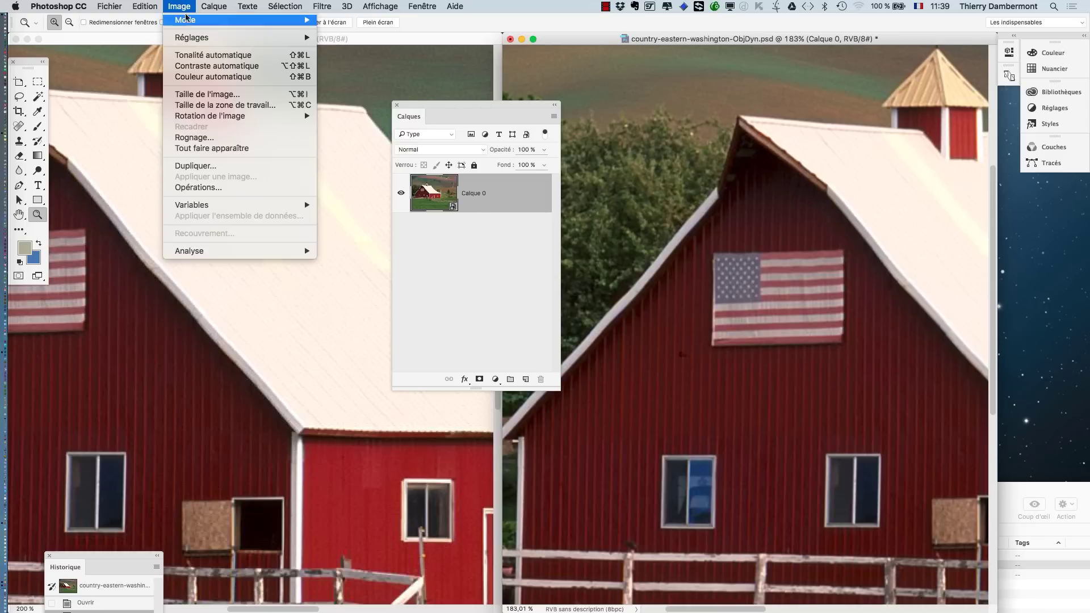
left_click(206, 94)
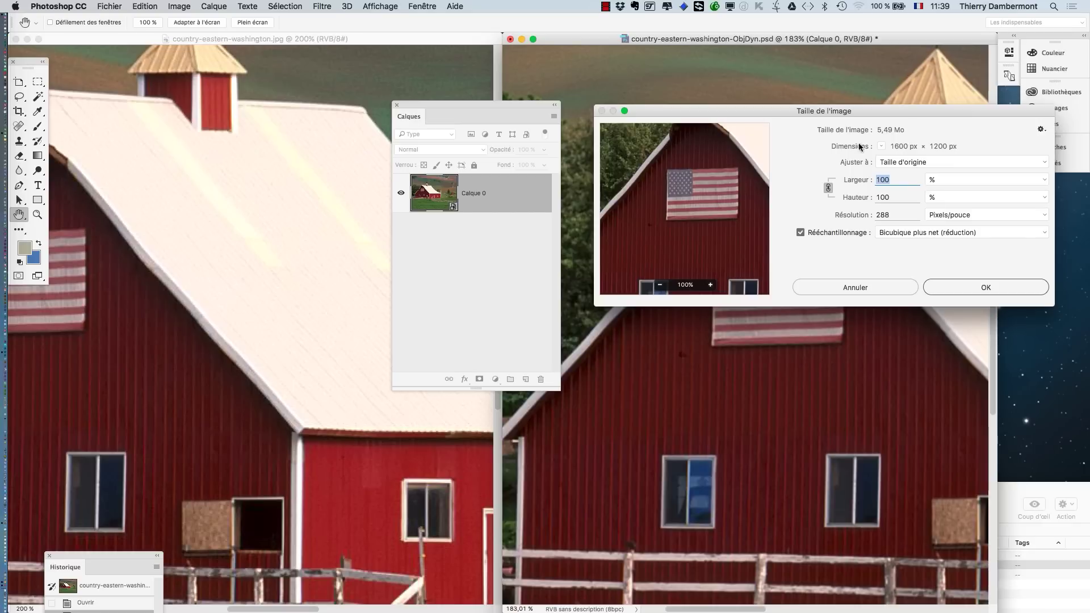
left_click(894, 287)
key("z")
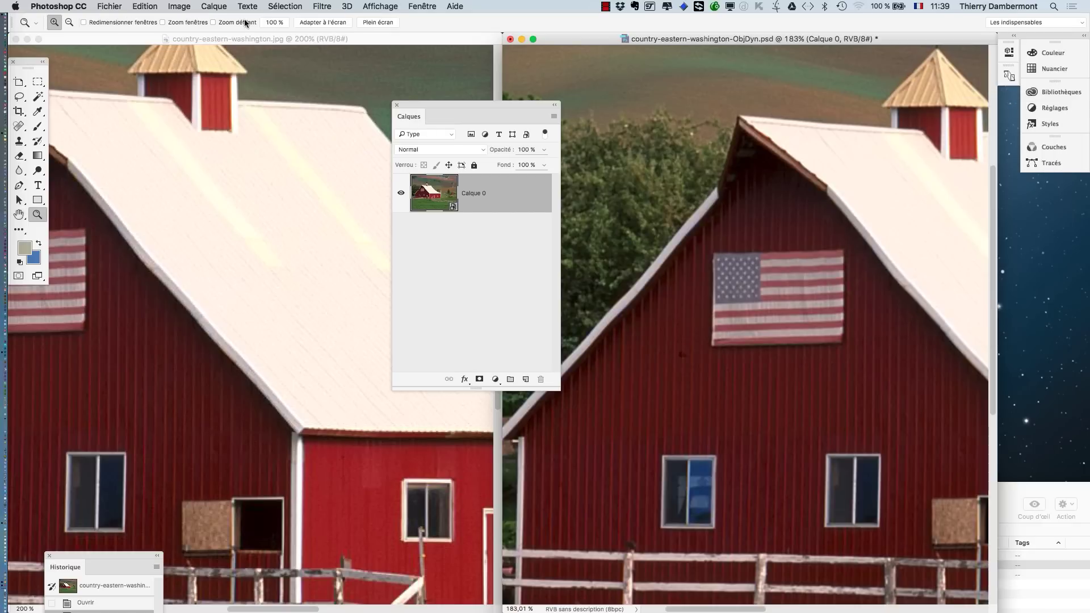
left_click(198, 40)
left_click(186, 6)
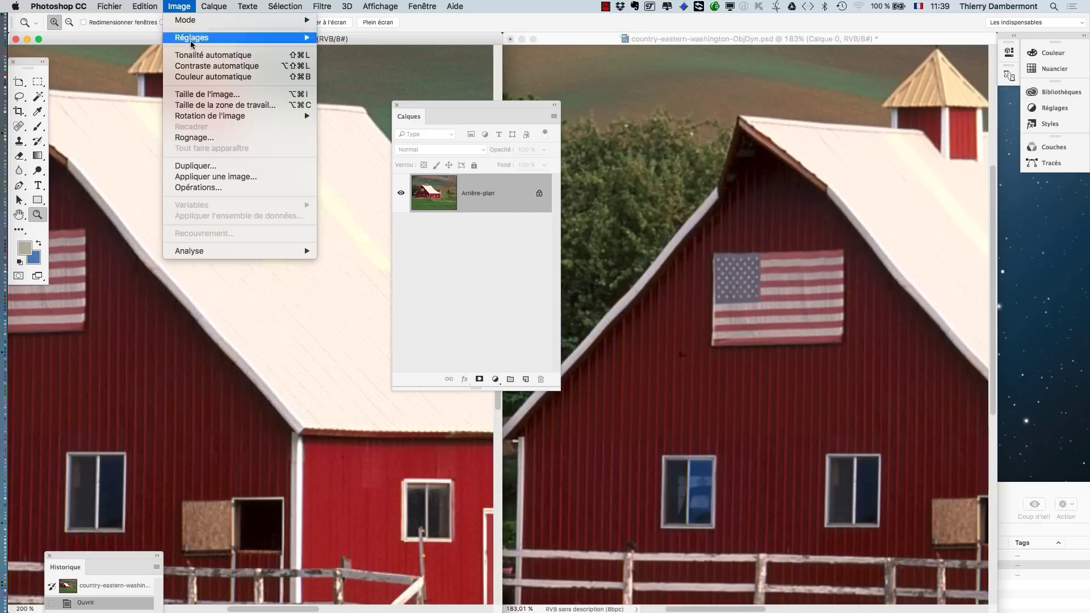
left_click(209, 95)
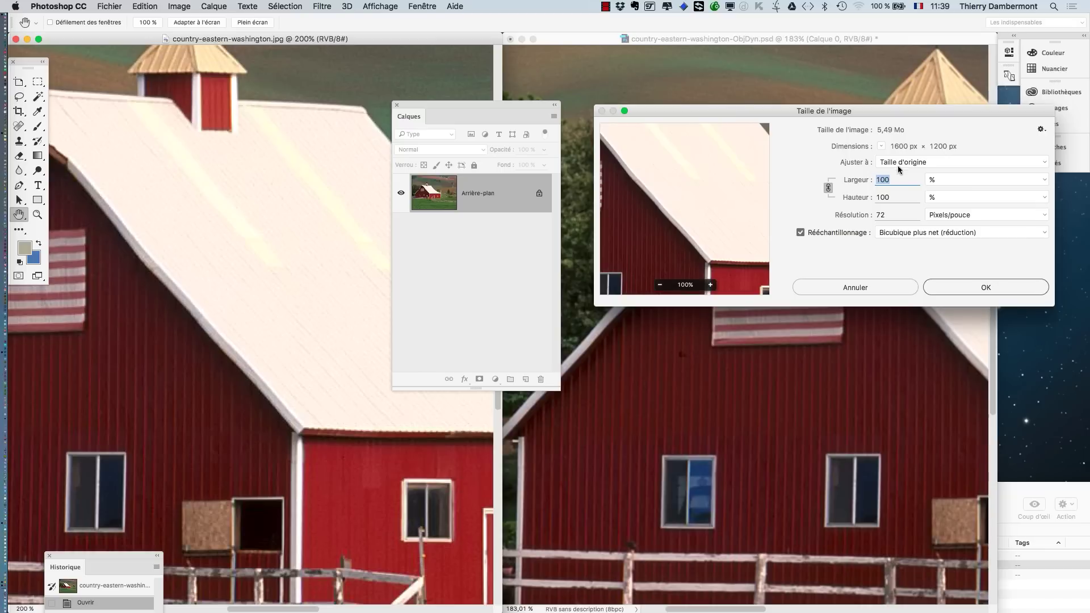
left_click(873, 286)
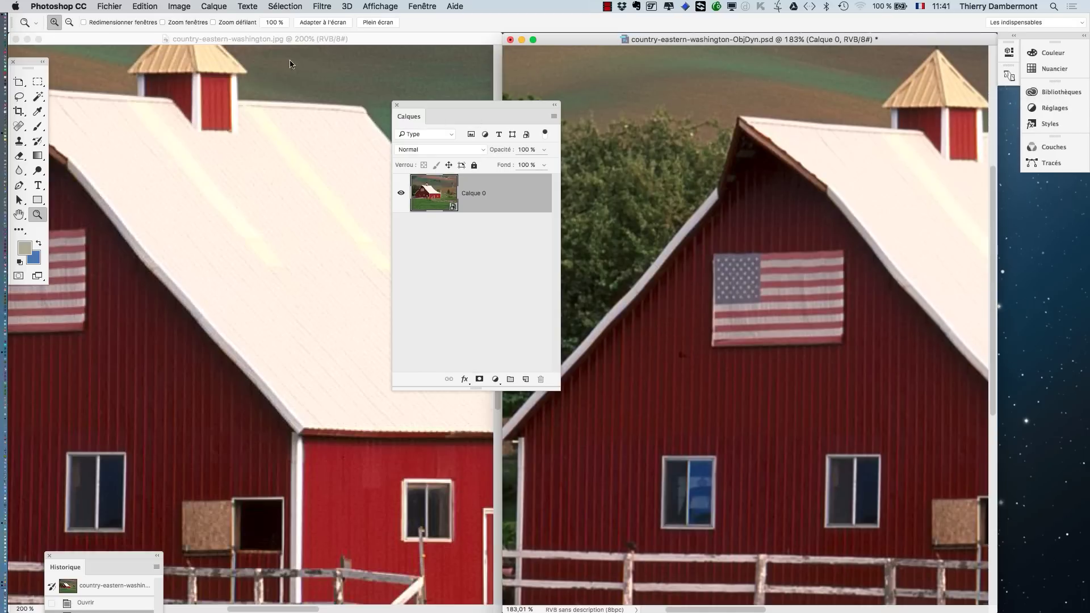
Place the JPG and PSD windows beside each other and reopen and resize the Layers panel.
left_click_drag(210, 40, 766, 231)
left_click_drag(899, 43, 458, 42)
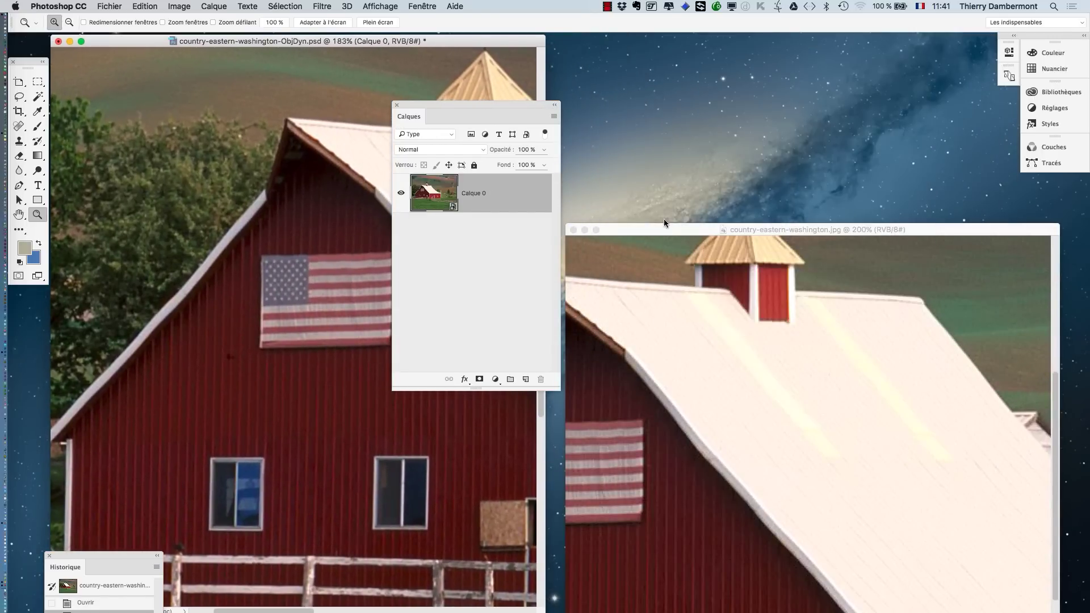
left_click_drag(648, 231, 652, 48)
left_click(397, 104)
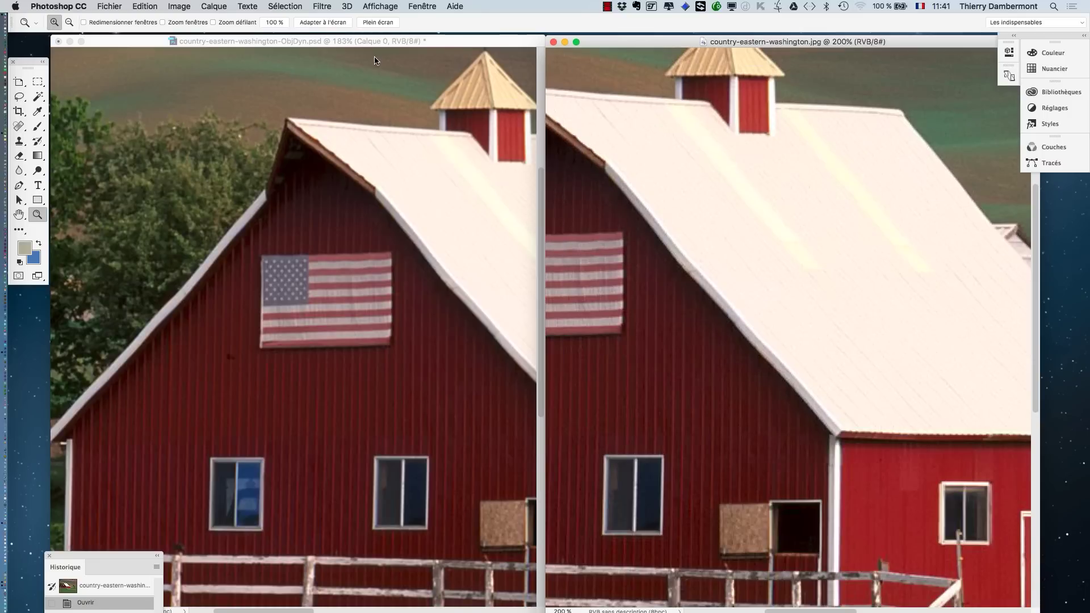
left_click(370, 50)
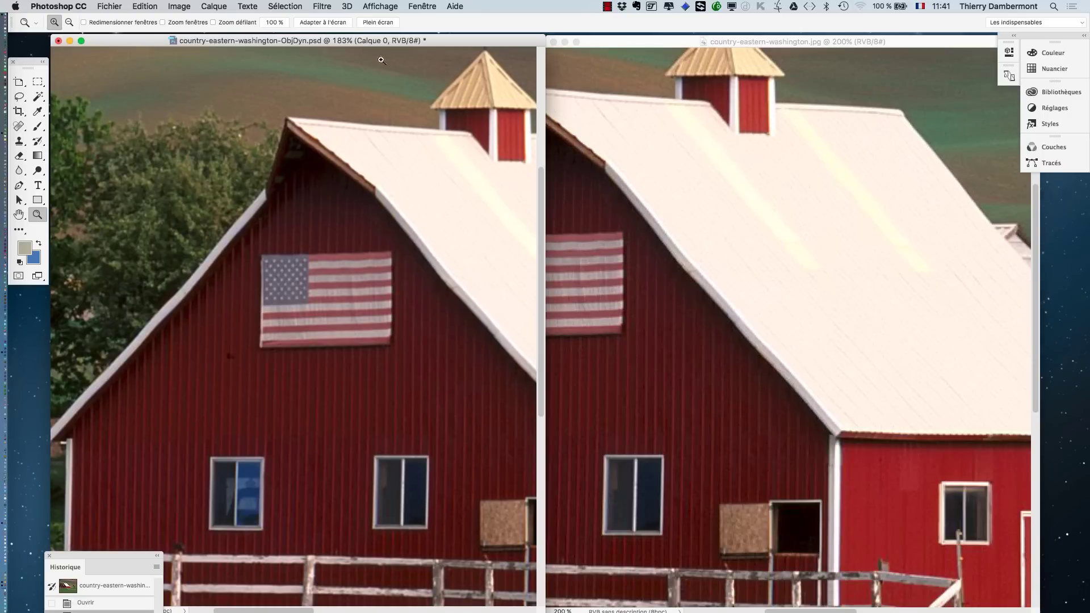
scroll(374, 218, "down", 1)
left_click(421, 6)
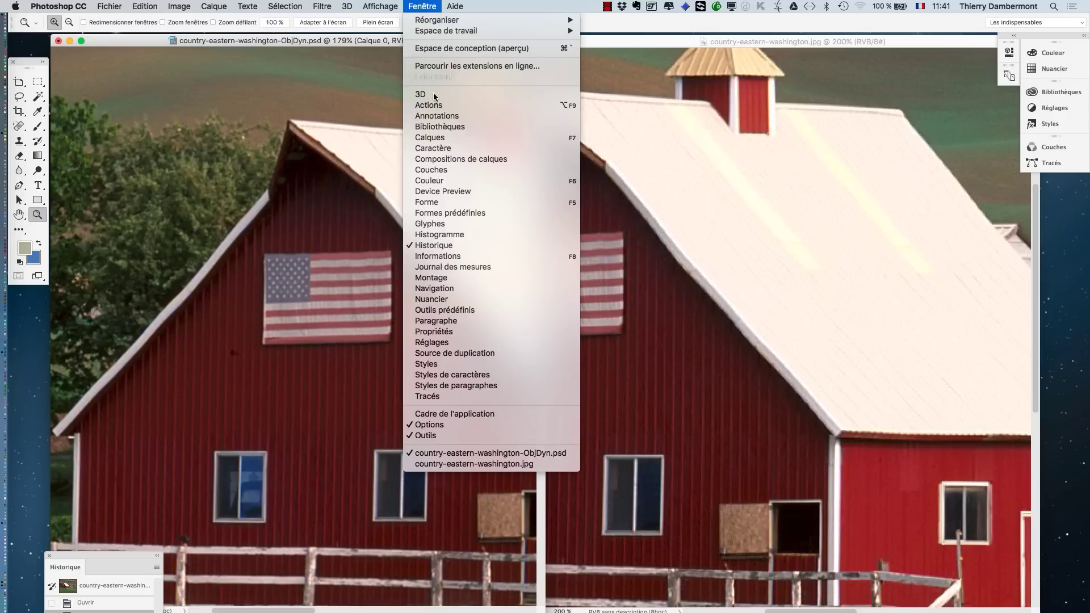
left_click(443, 137)
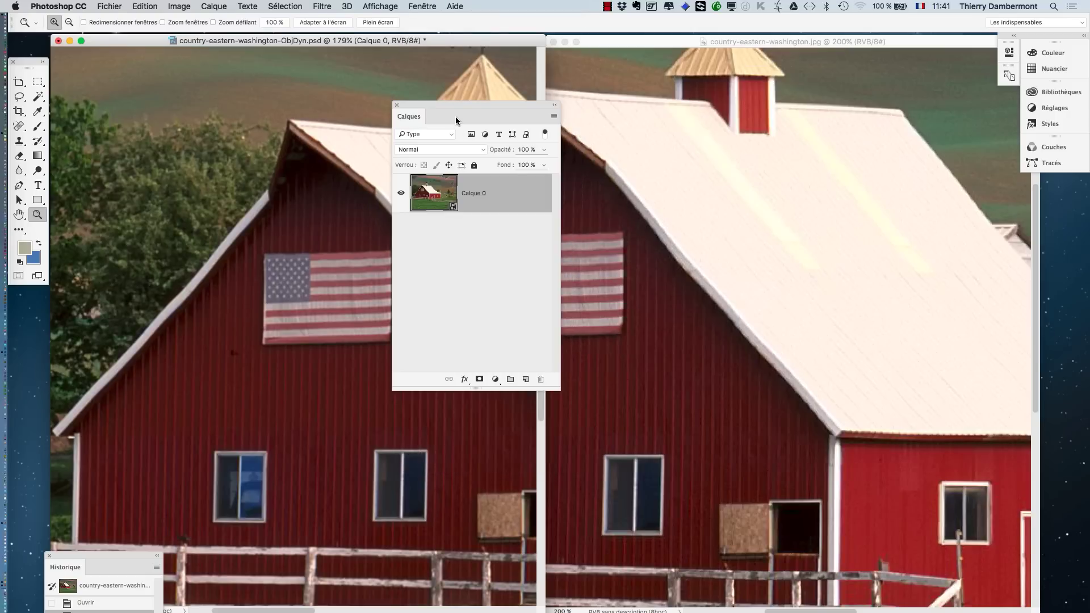
left_click_drag(460, 105, 168, 91)
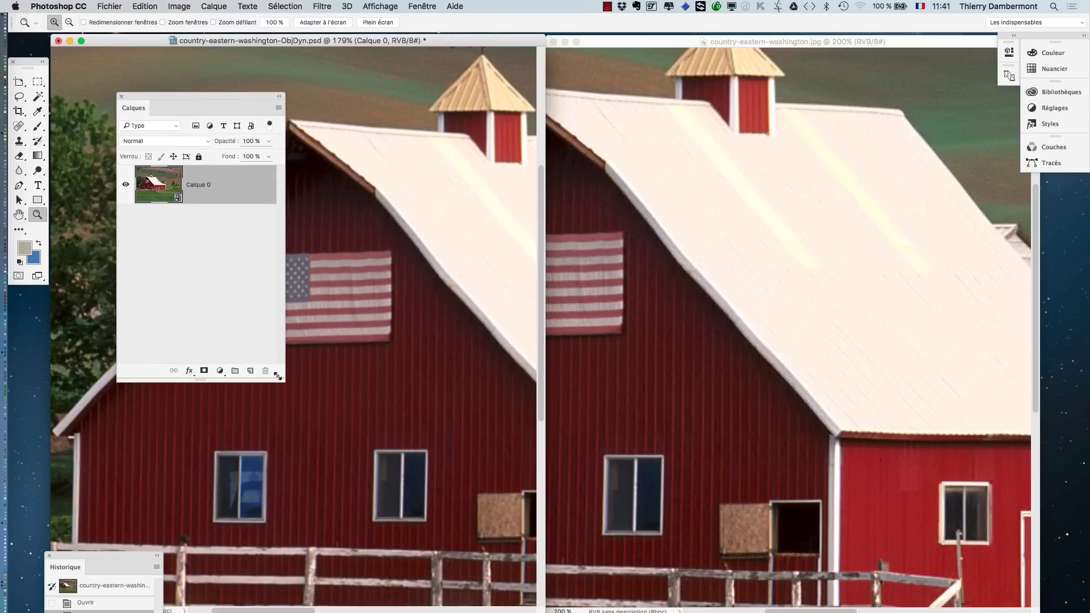
left_click_drag(284, 382, 371, 265)
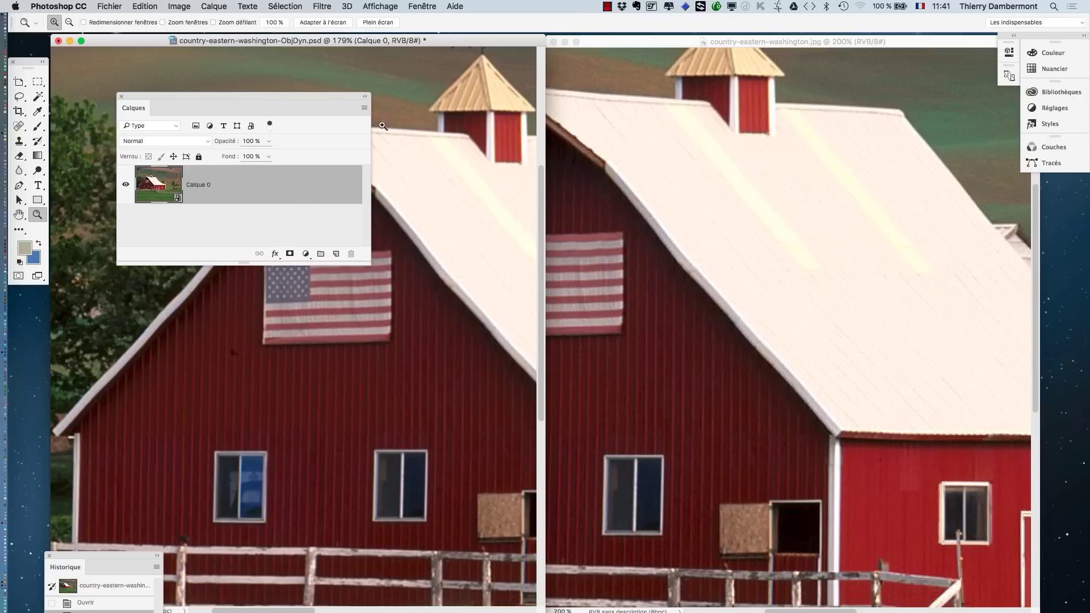
Zoom out until the whole farm fits in each window.
left_click(420, 315, "alt")
left_click(421, 315)
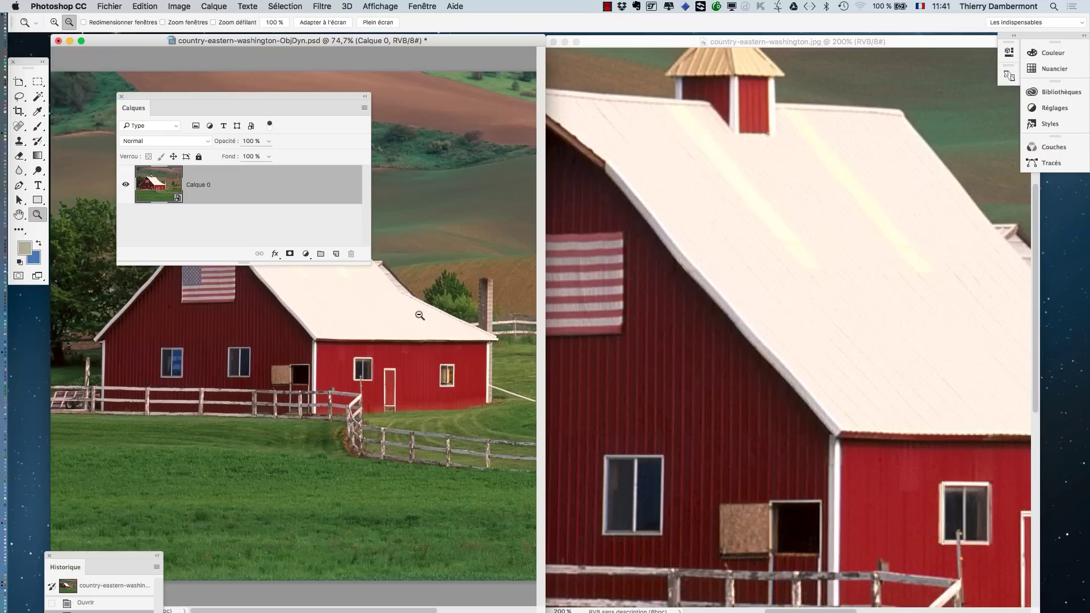
scroll(716, 347, "down", 5)
scroll(715, 347, "up", 3)
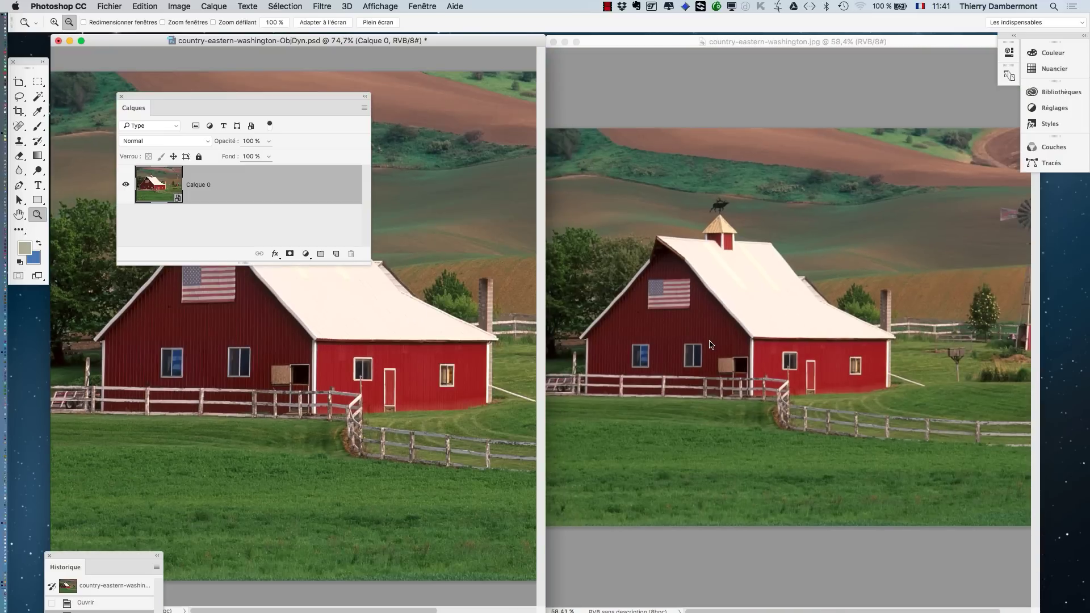
scroll(695, 333, "down", 3)
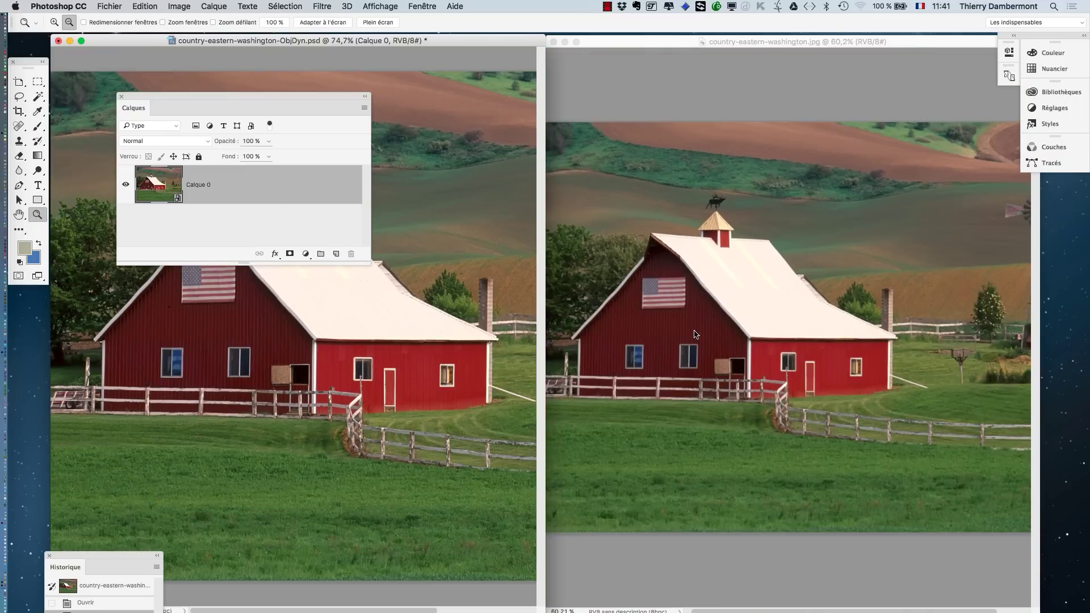
scroll(373, 61, "up", 3)
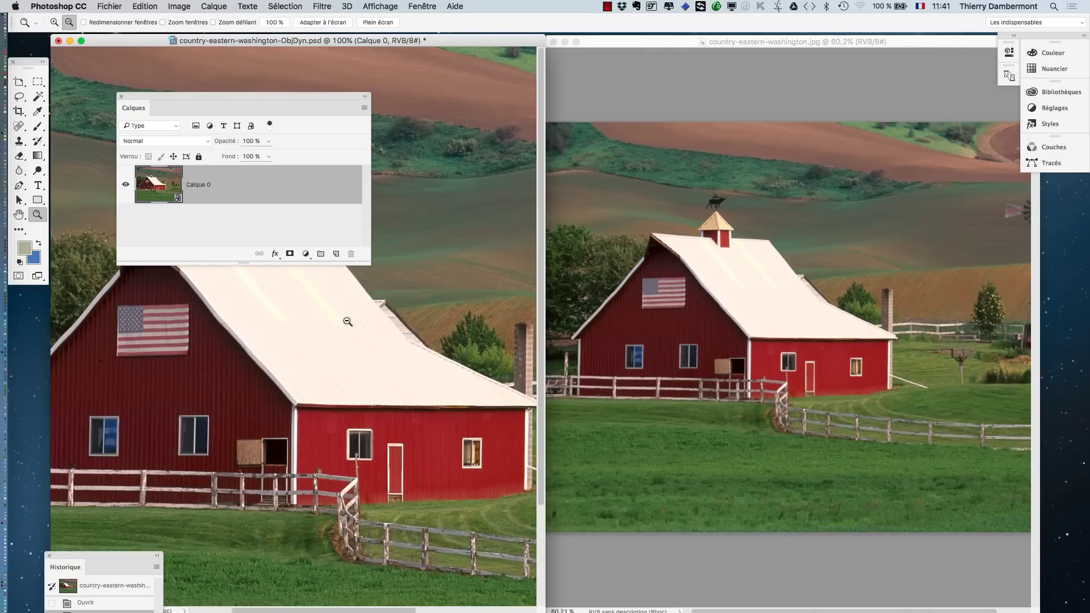
scroll(346, 330, "down", 3)
scroll(346, 329, "down", 4)
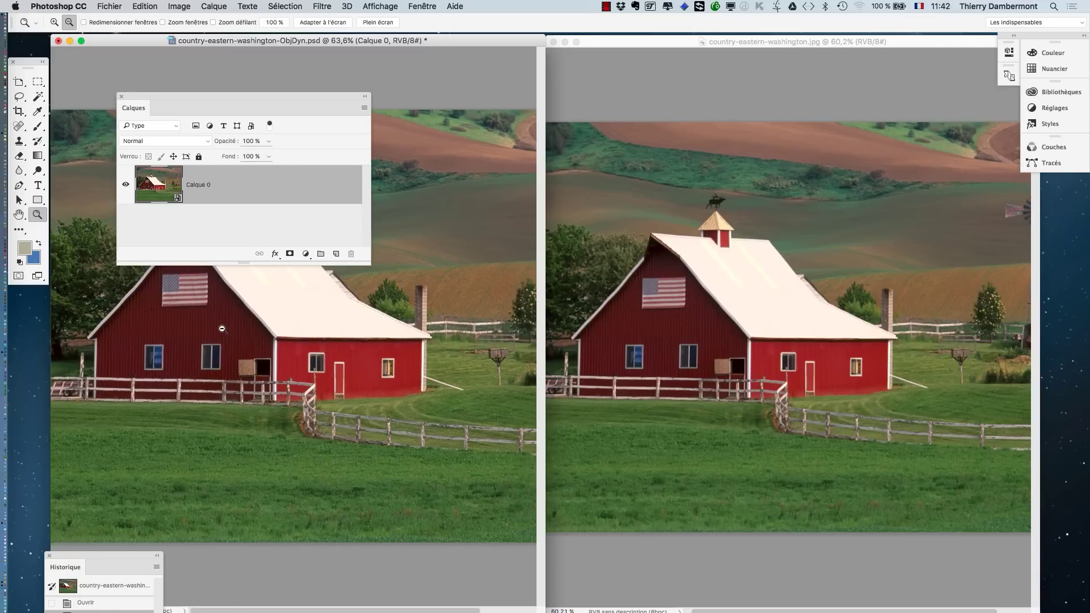
scroll(592, 330, "down", 3)
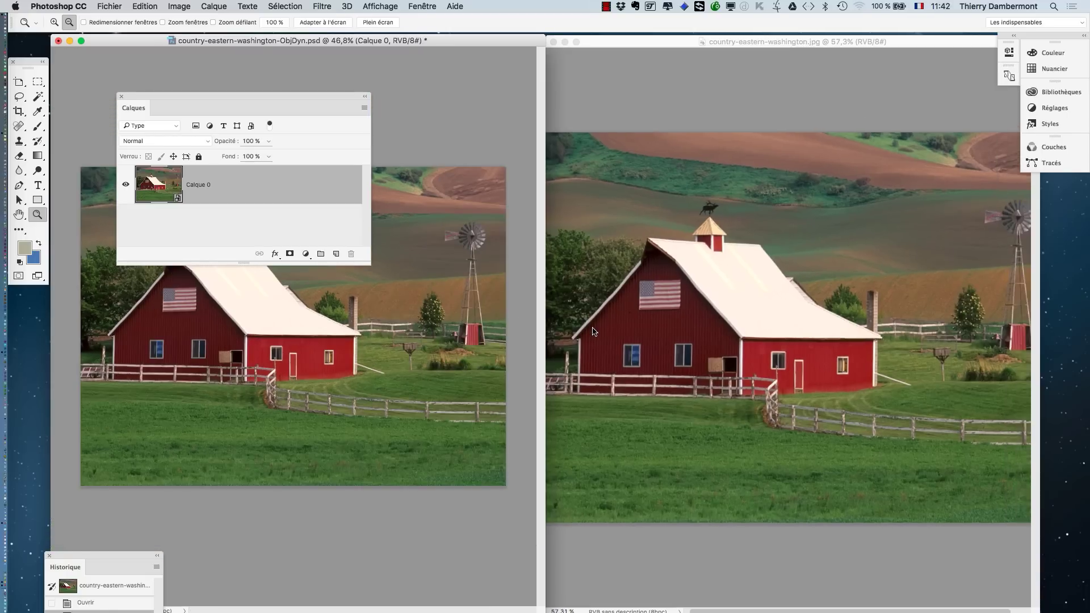
scroll(589, 330, "down", 1)
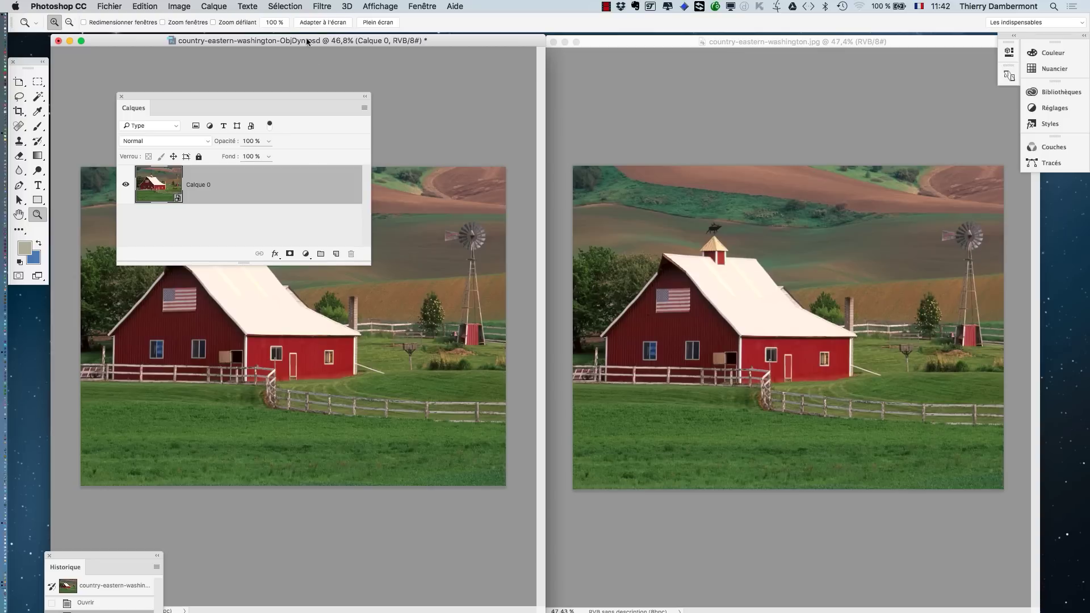
Add a Teinte/Saturation adjustment layer from Calque > Nouveau calque de réglage with default settings.
left_click_drag(216, 96, 332, 356)
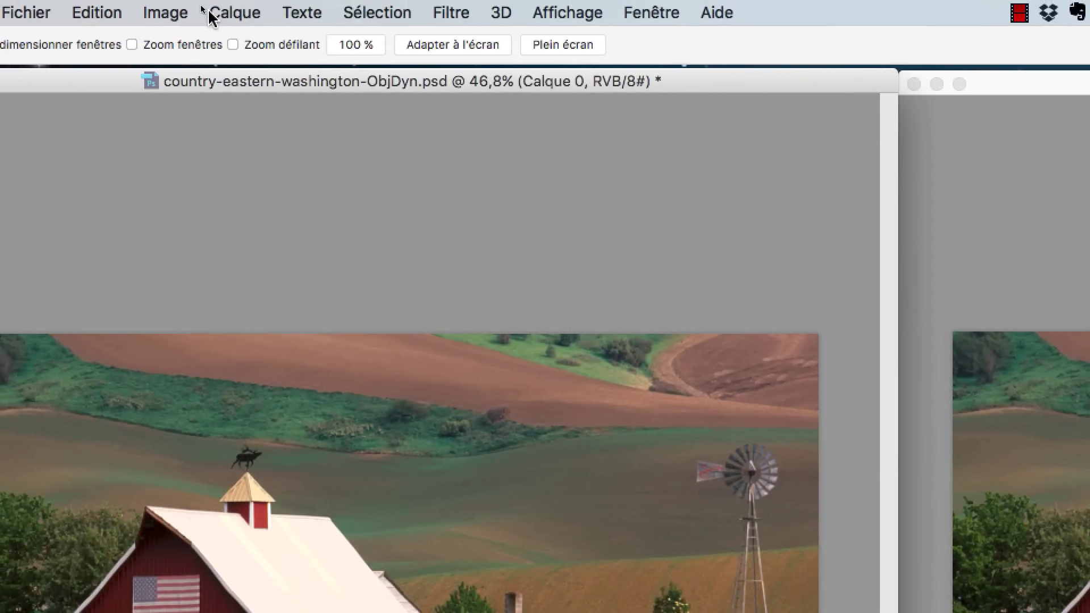
left_click(214, 13)
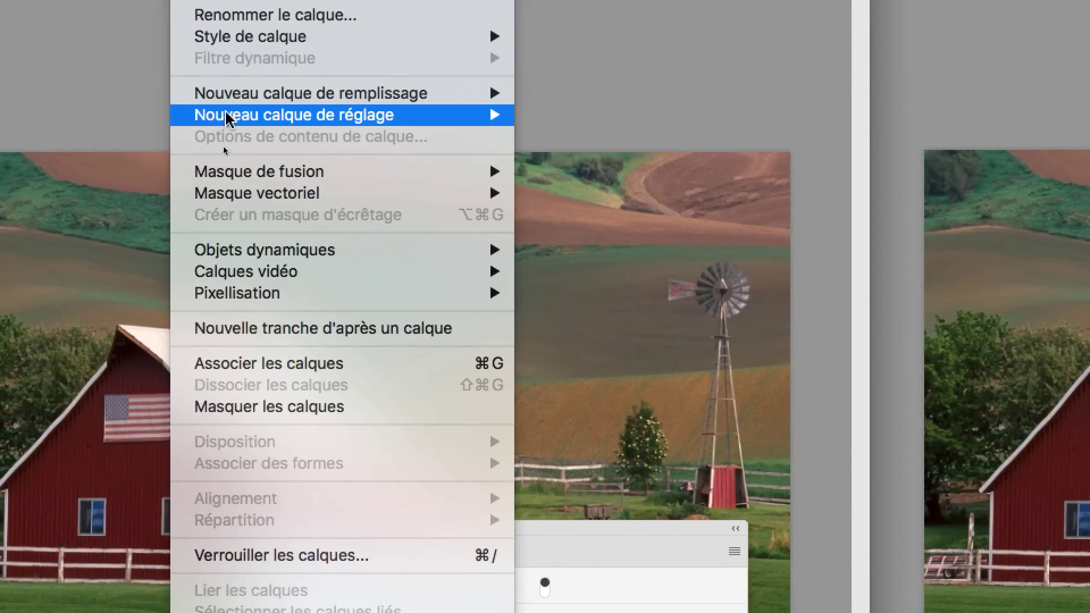
mouse_move(276, 284)
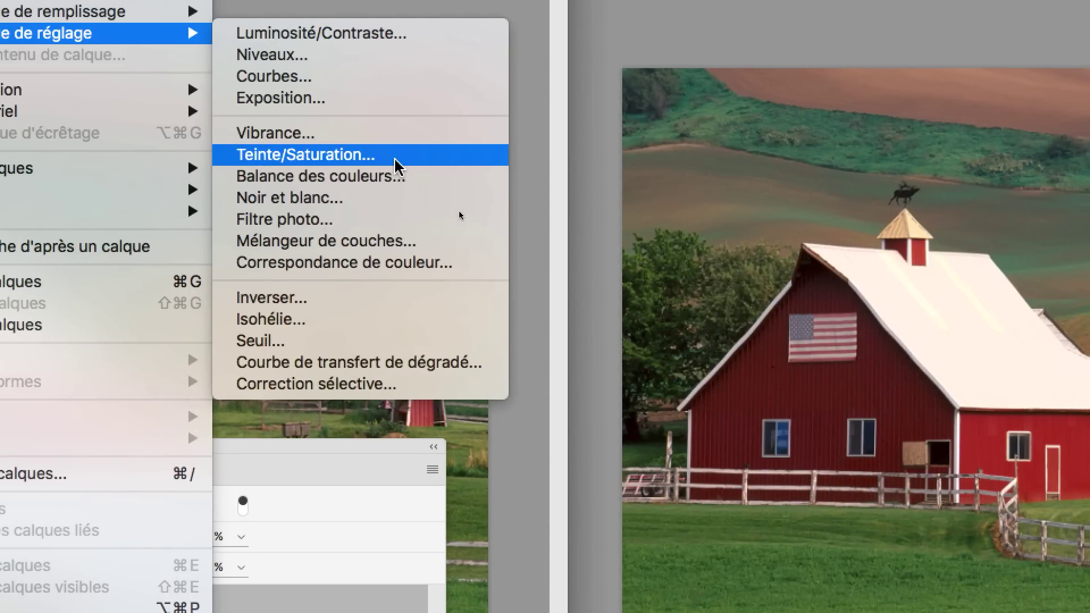
left_click(395, 162)
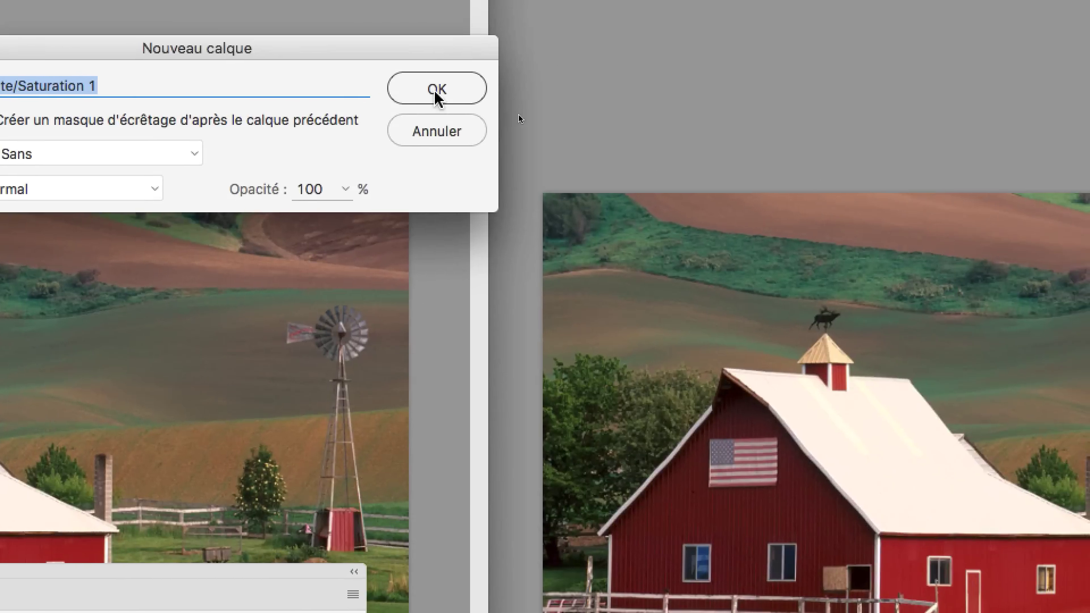
left_click(435, 91)
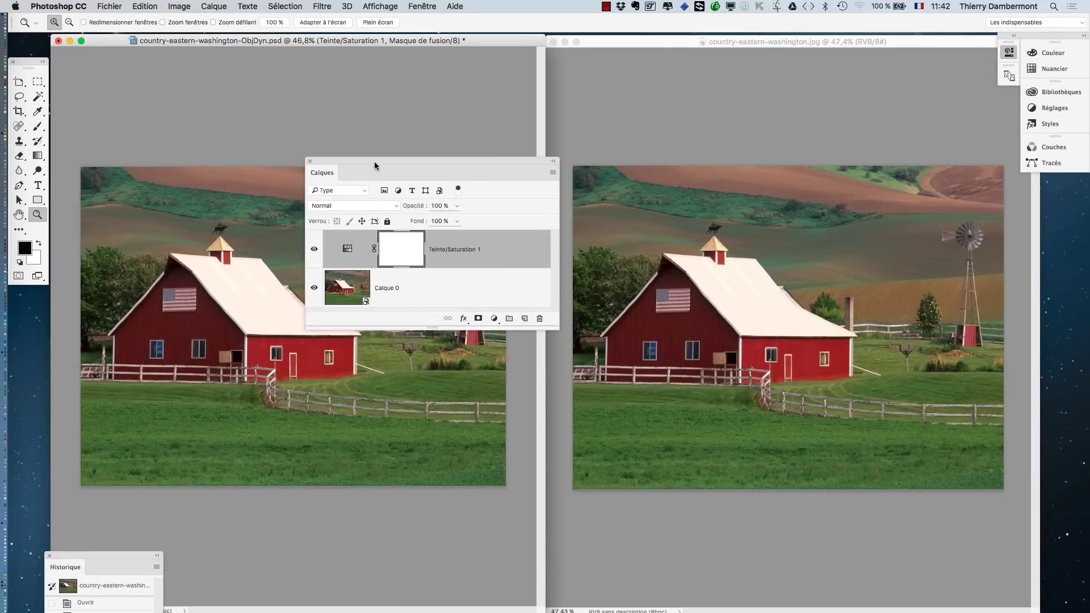
Select the Teinte/Saturation 1 layer and float its Propriétés panel beside the photos.
left_click_drag(374, 161, 327, 59)
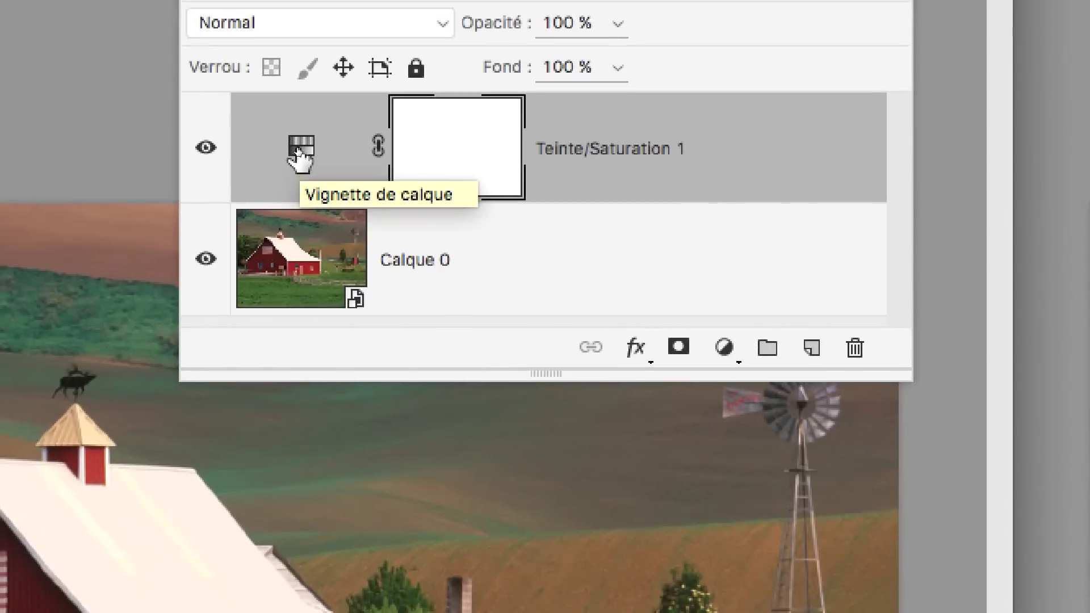
left_click(297, 146)
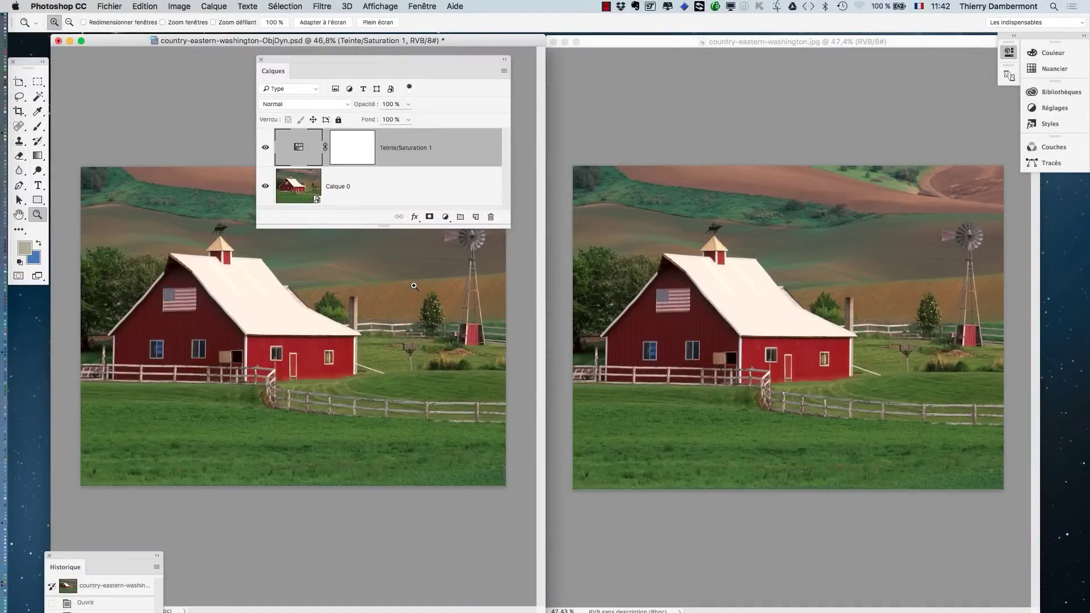
left_click(420, 5)
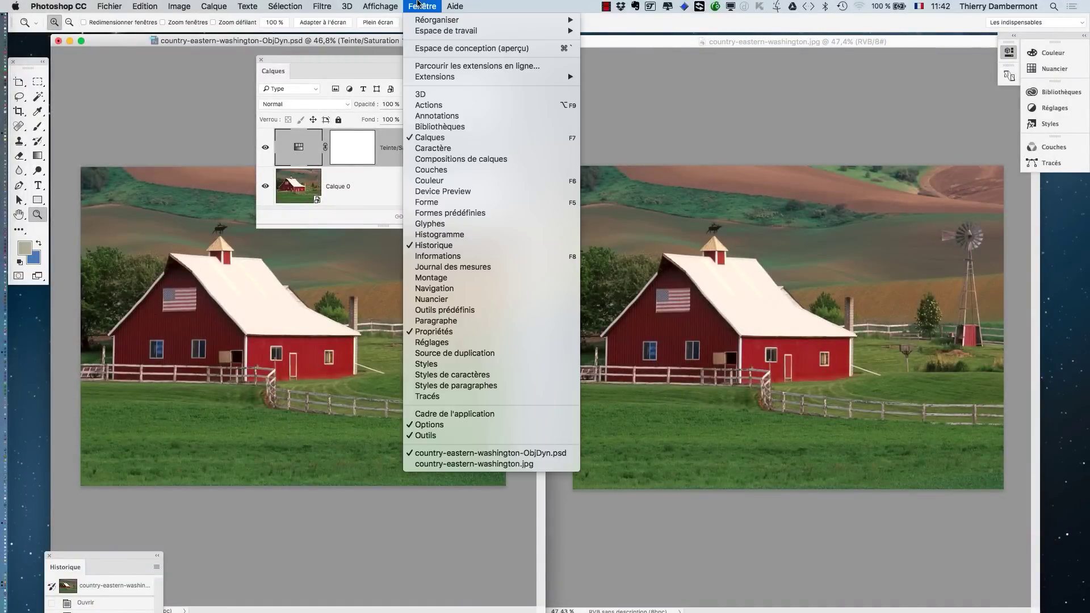
left_click(459, 332)
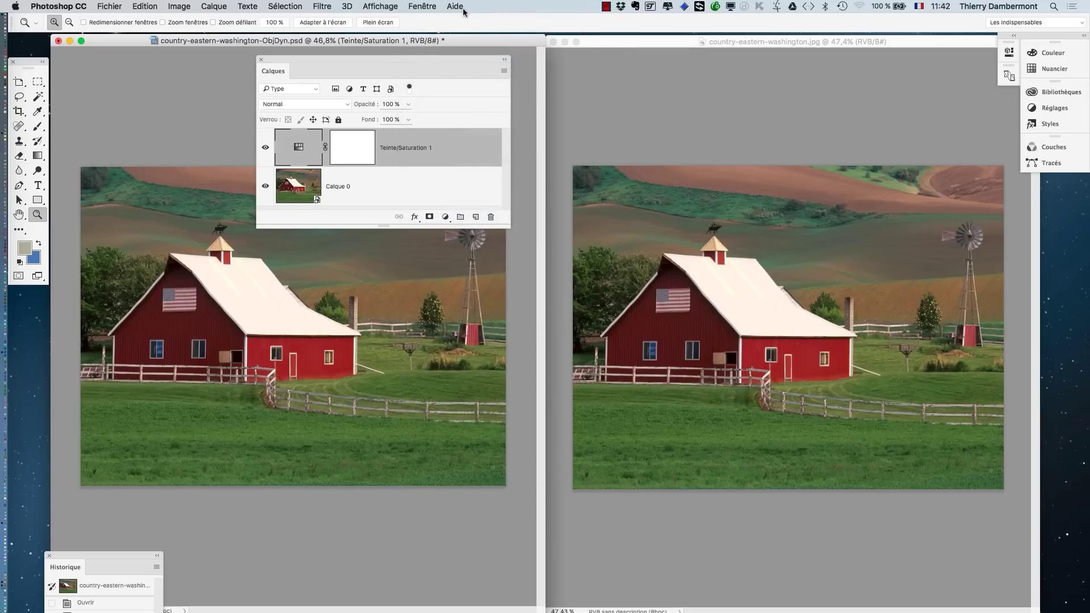
left_click(419, 5)
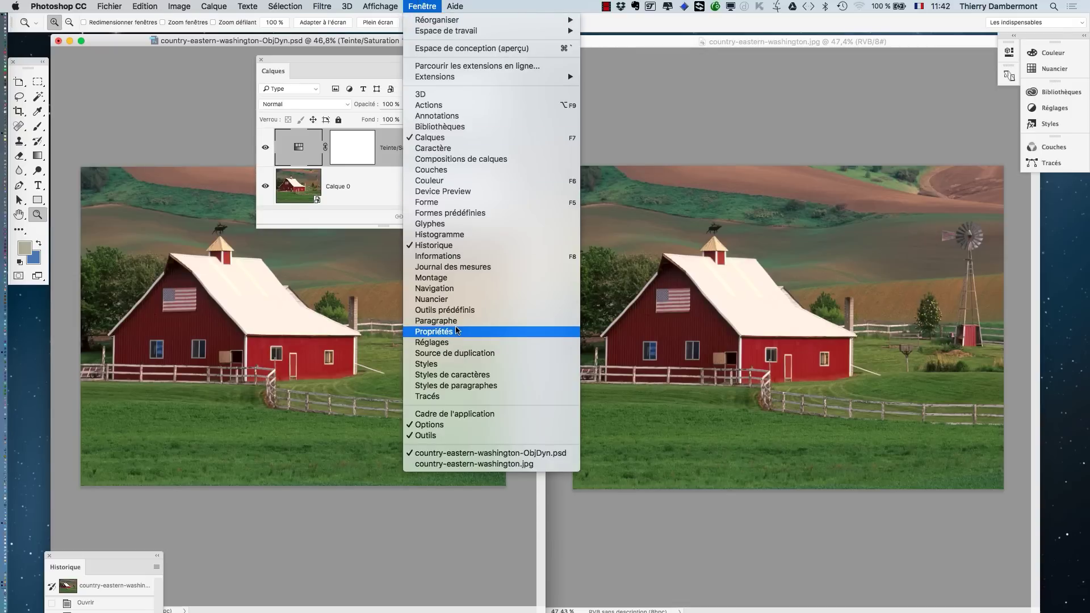
left_click(1007, 55)
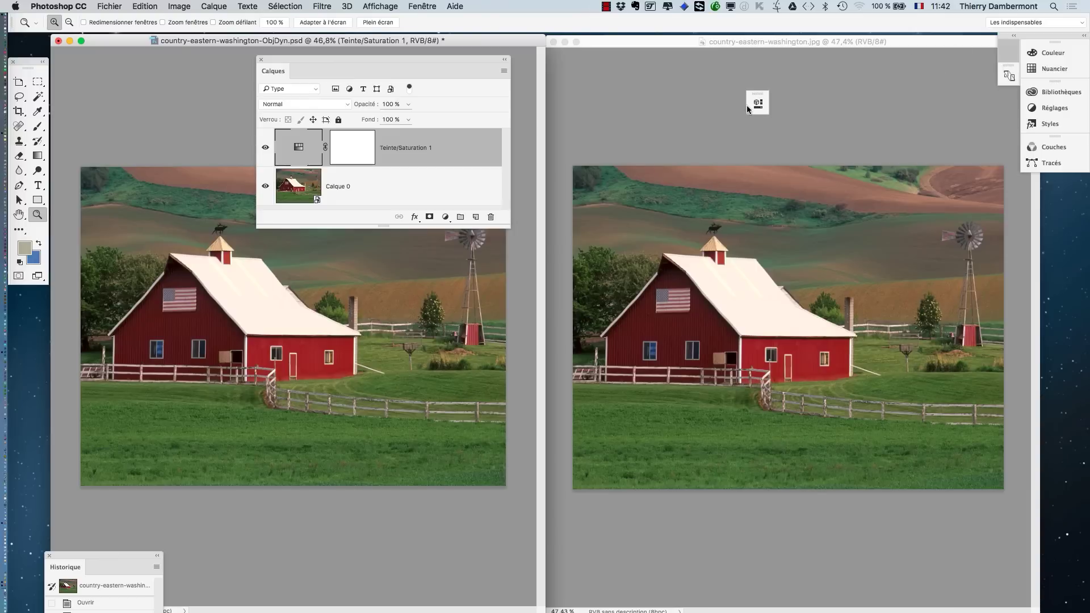
left_click(745, 106)
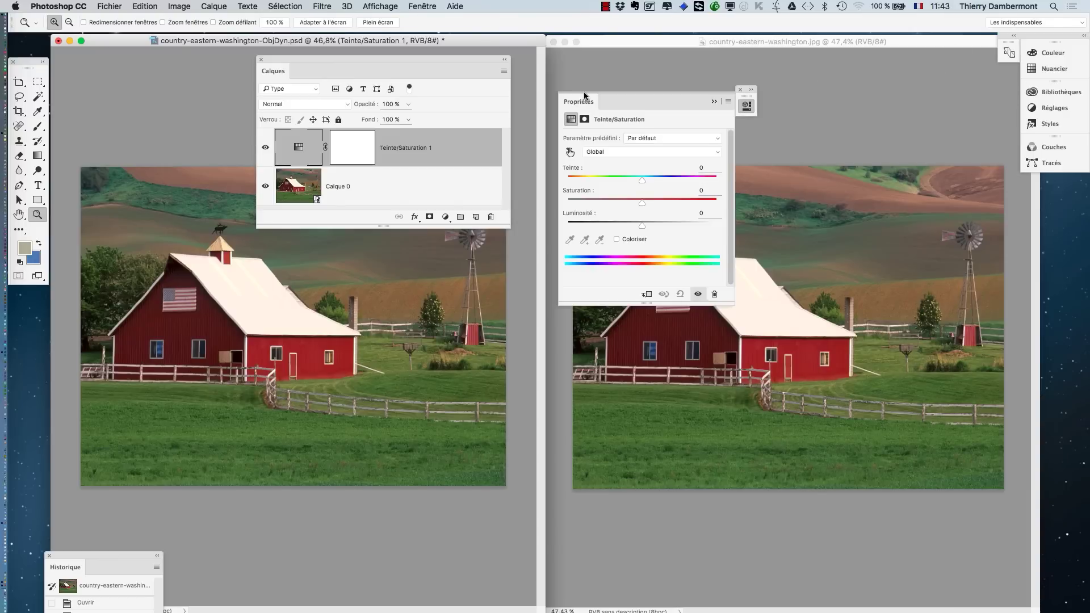
left_click(583, 99)
left_click(745, 107)
left_click_drag(584, 102, 492, 243)
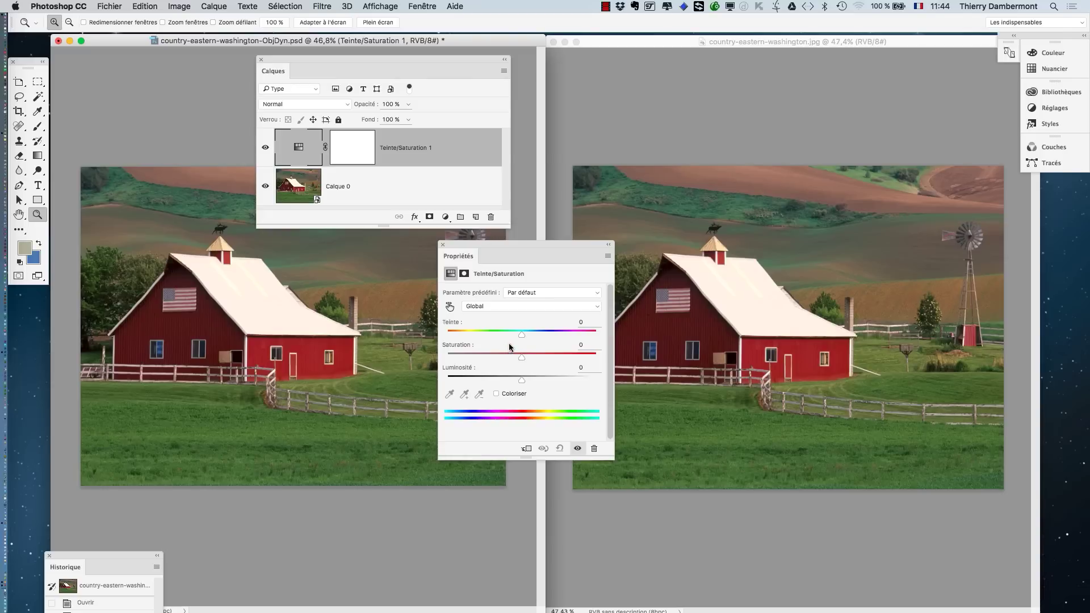
Sweep the Teinte slider across its range, ending at +180 for a teal barn and purple fields.
left_click_drag(513, 244, 492, 264)
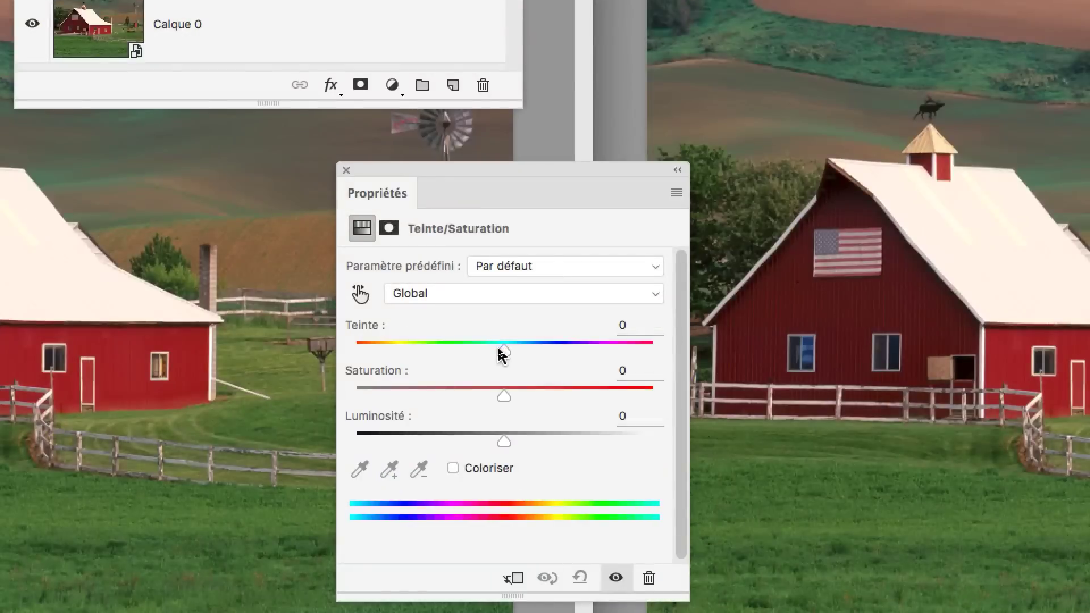
left_click_drag(502, 355, 678, 354)
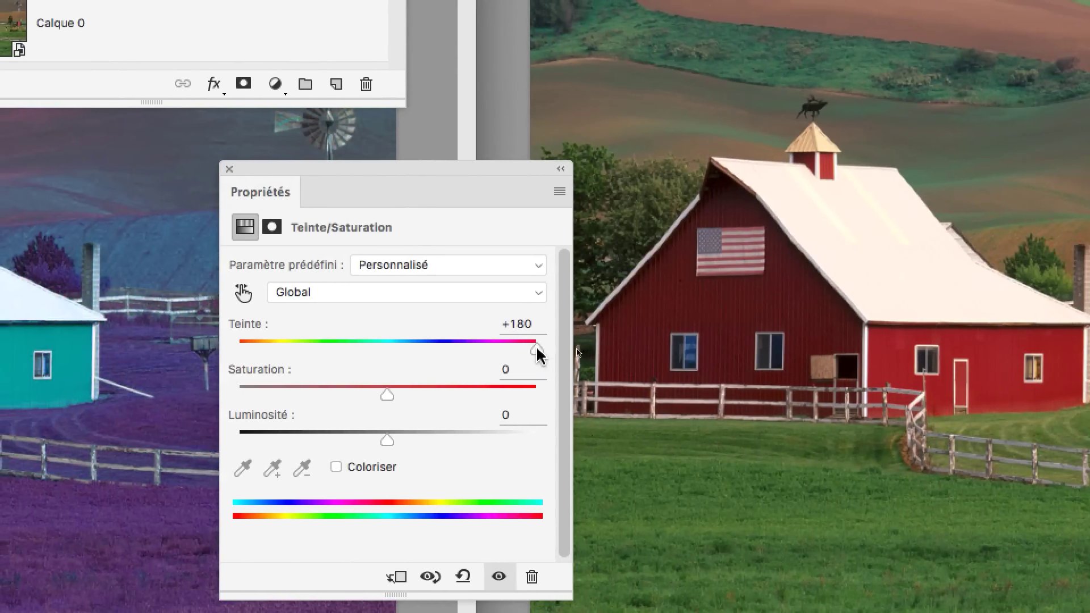
left_click_drag(539, 355, 212, 353)
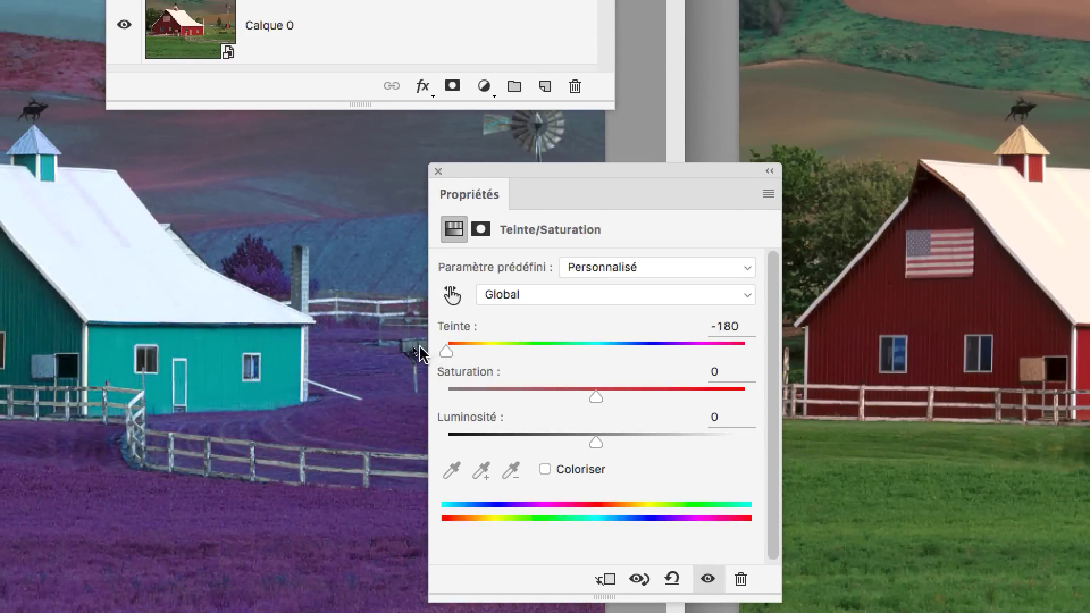
left_click_drag(420, 353, 666, 358)
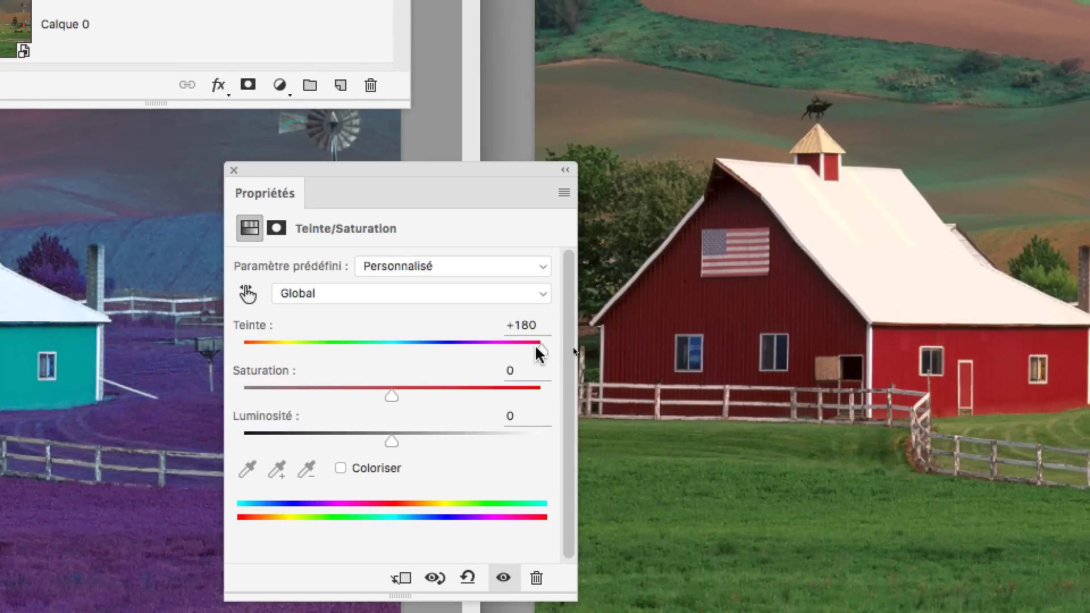
left_click_drag(532, 353, 208, 358)
left_click_drag(424, 357, 742, 353)
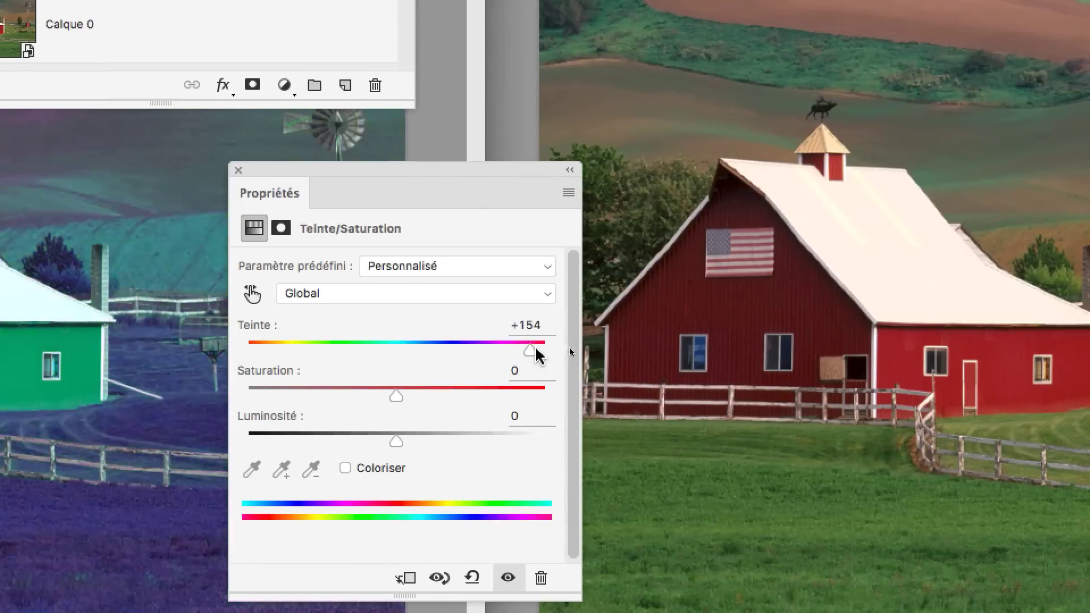
left_click_drag(536, 352, 551, 353)
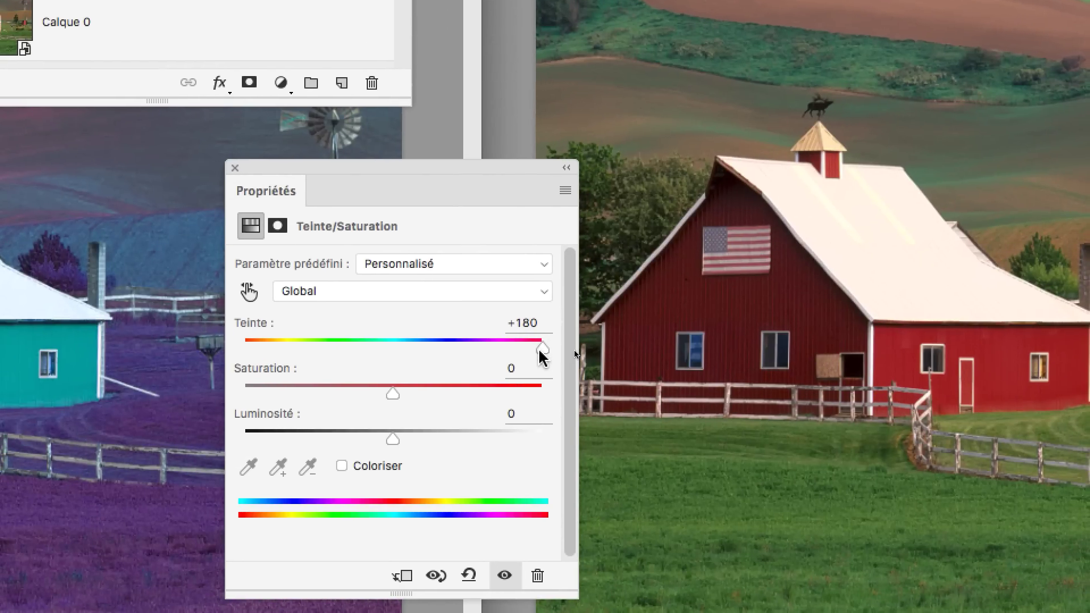
left_click_drag(540, 350, 225, 350)
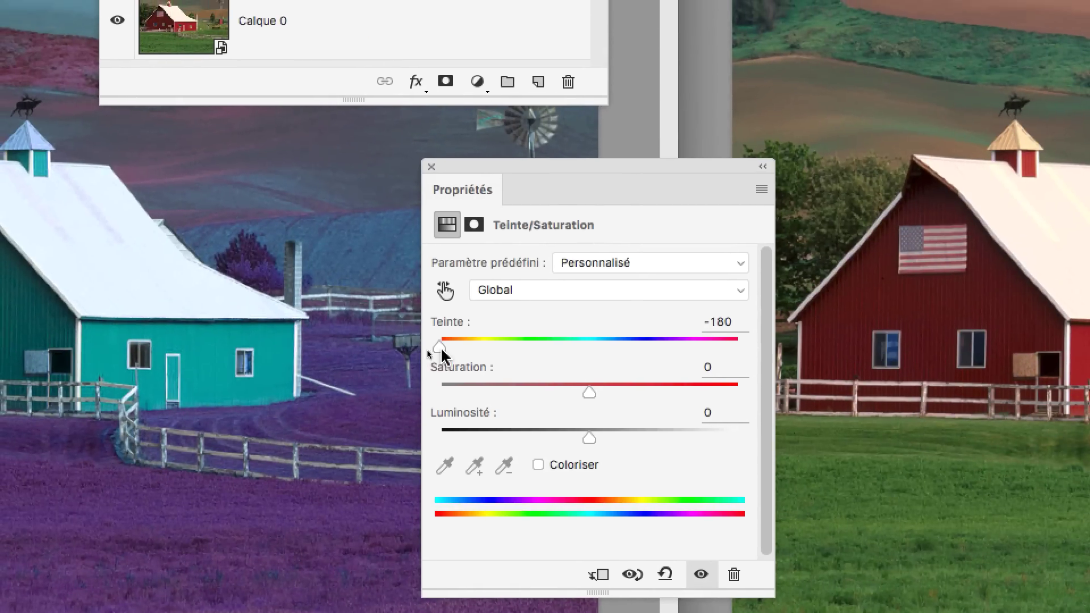
left_click_drag(452, 322, 619, 334)
left_click_drag(498, 350, 631, 348)
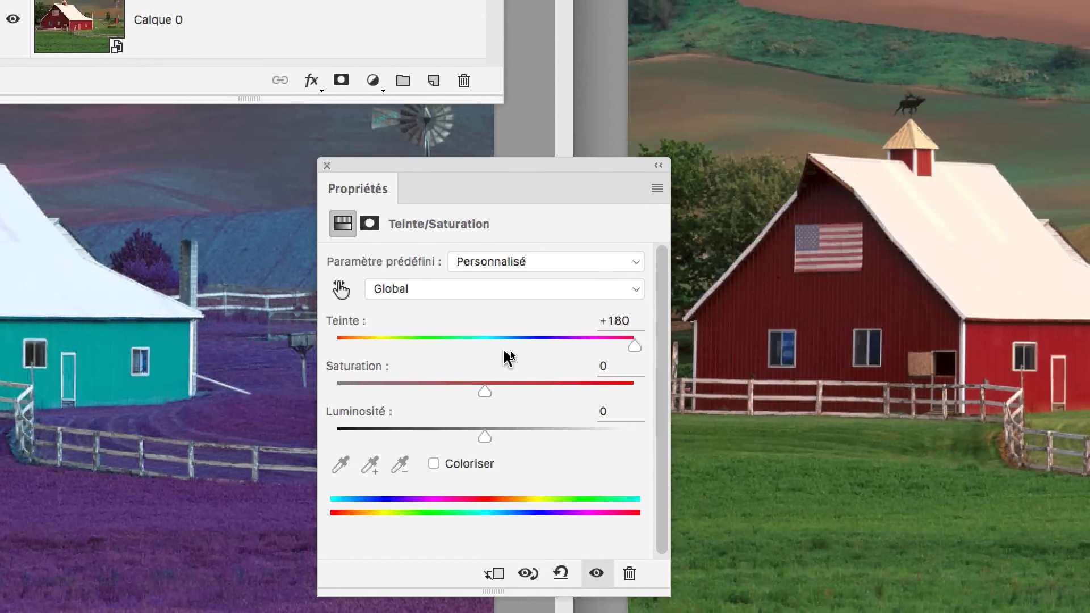
Enter 0 in the Teinte field to restore natural colours, then open the Global range dropdown.
left_click(486, 348)
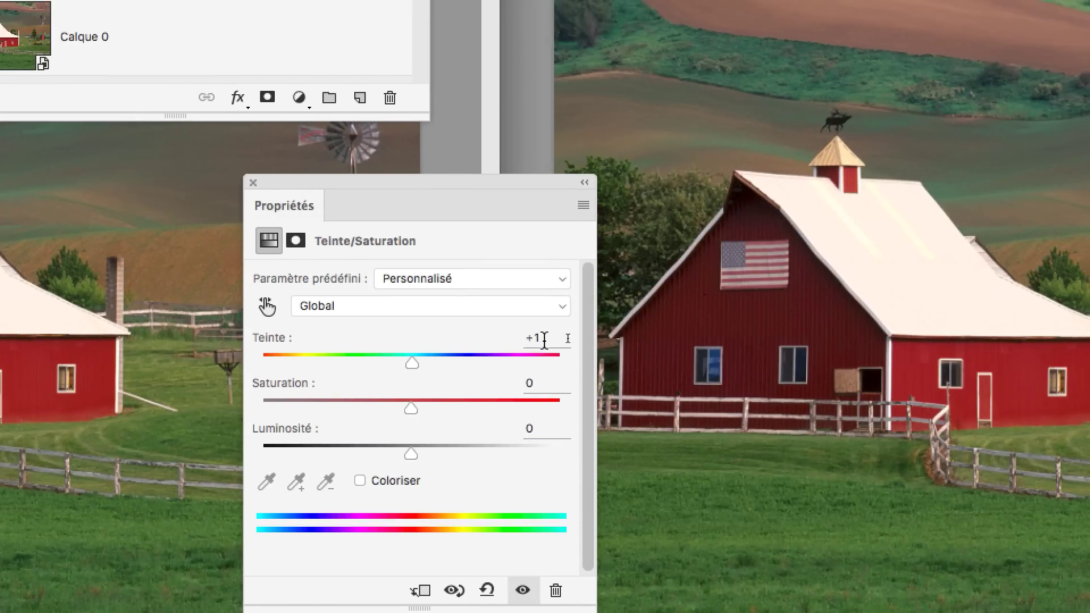
left_click(618, 325)
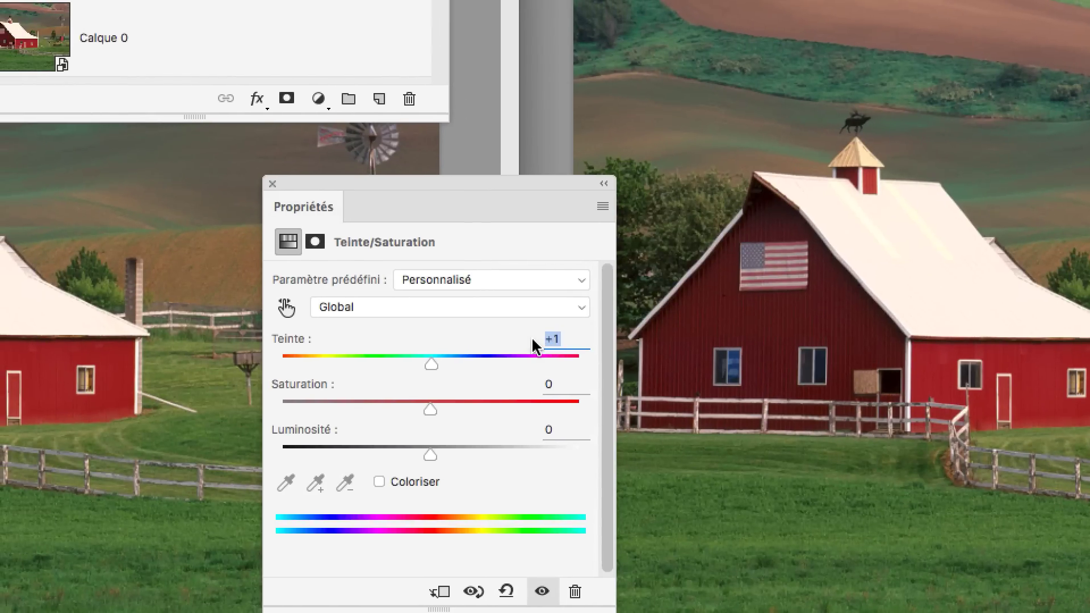
type("0")
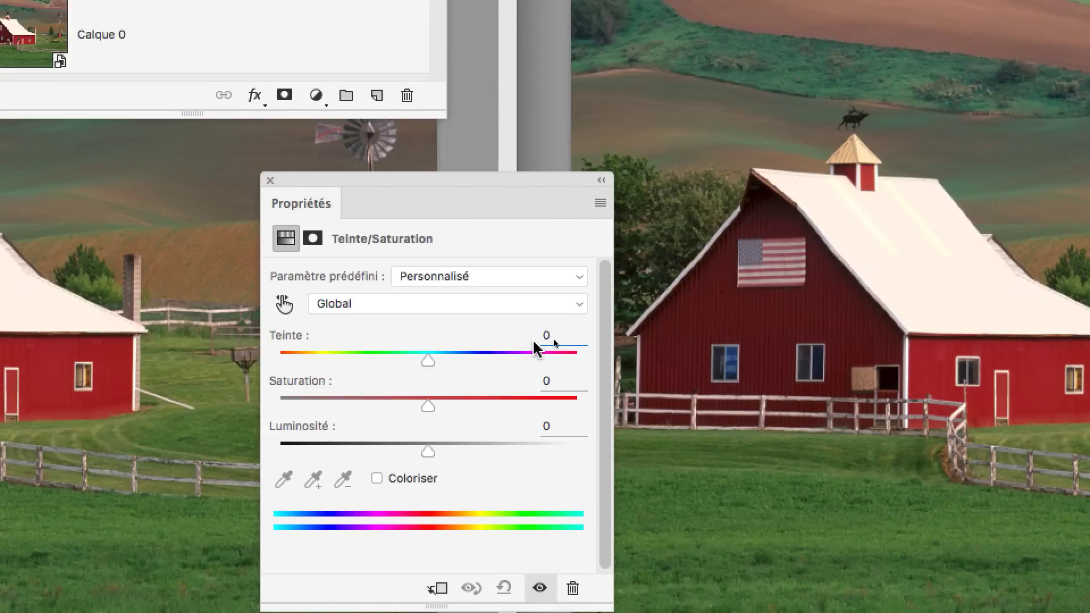
key("Return")
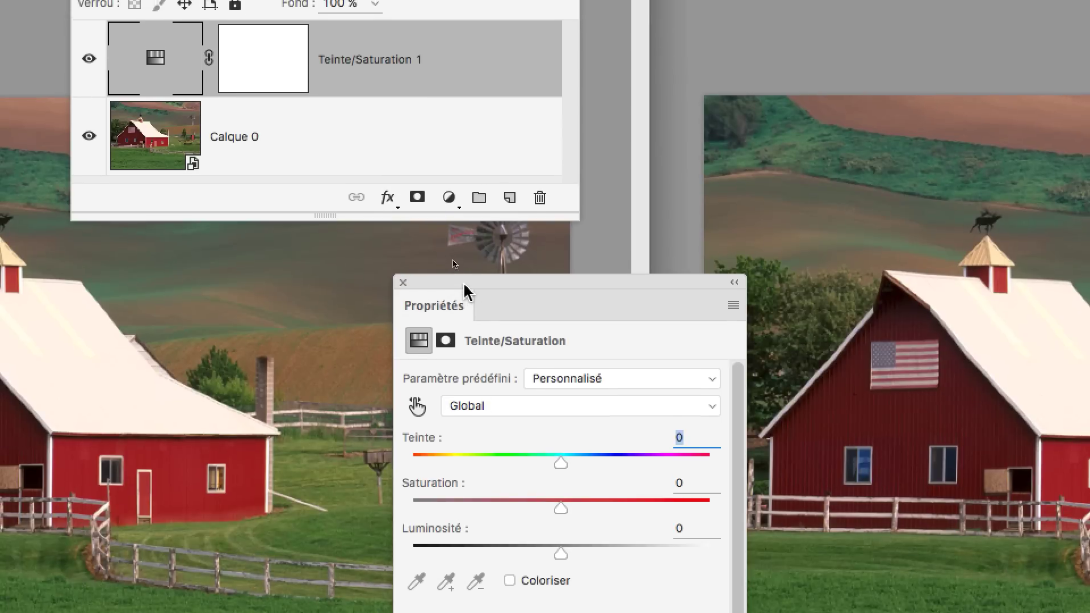
left_click_drag(468, 287, 554, 196)
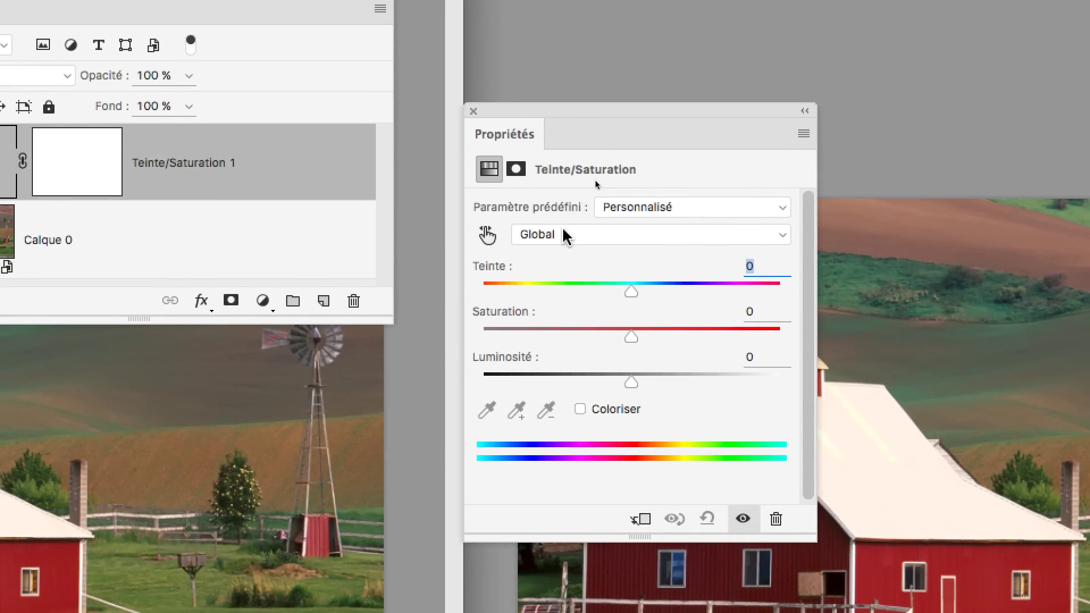
left_click(566, 234)
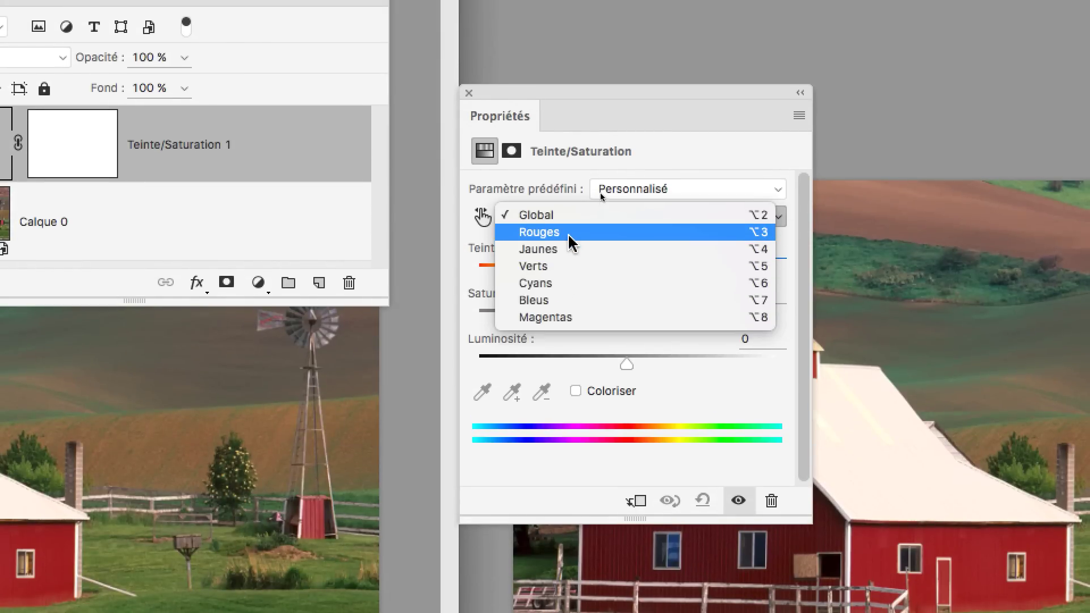
Limit the adjustment to Rouges and drag its Teinte to -134, turning the barn blue.
left_click(569, 235)
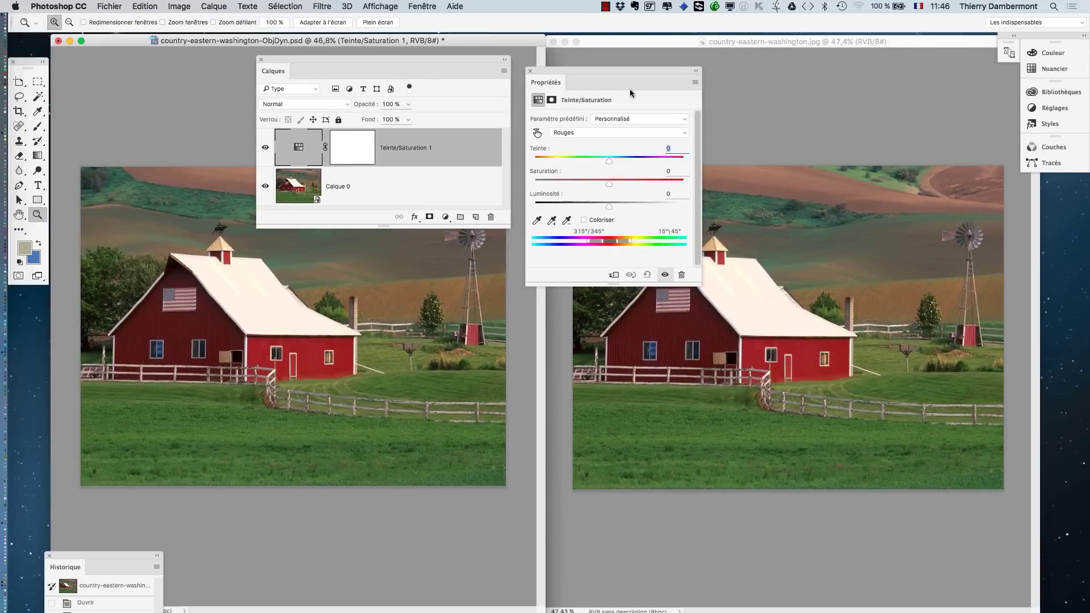
left_click_drag(615, 69, 474, 366)
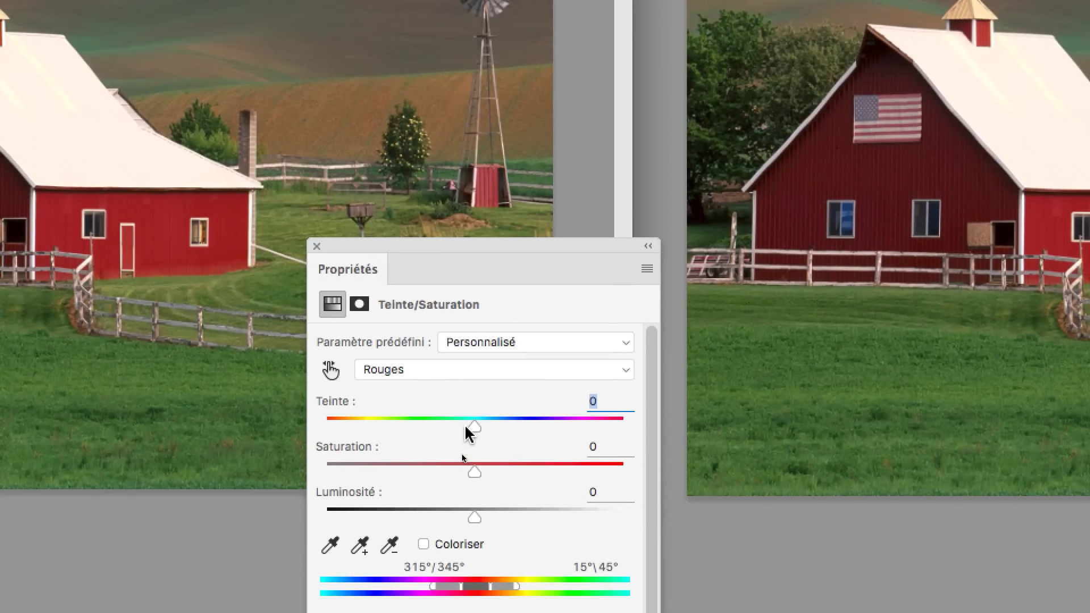
left_click_drag(466, 432, 298, 430)
mouse_move(433, 433)
left_mouse_down()
mouse_move(371, 433)
mouse_move(421, 435)
left_mouse_up()
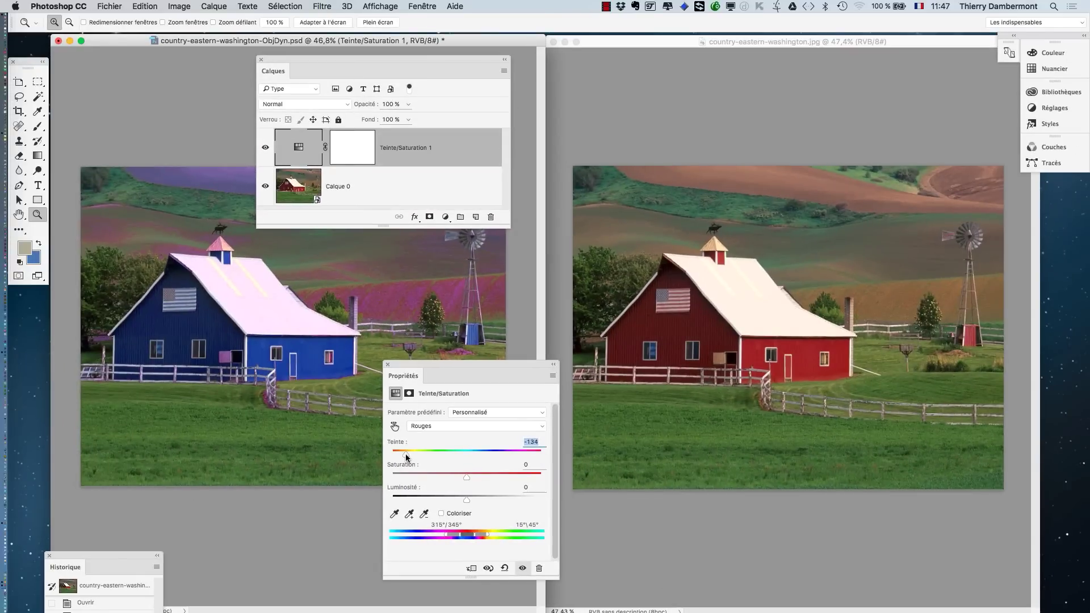
left_click_drag(459, 361, 496, 312)
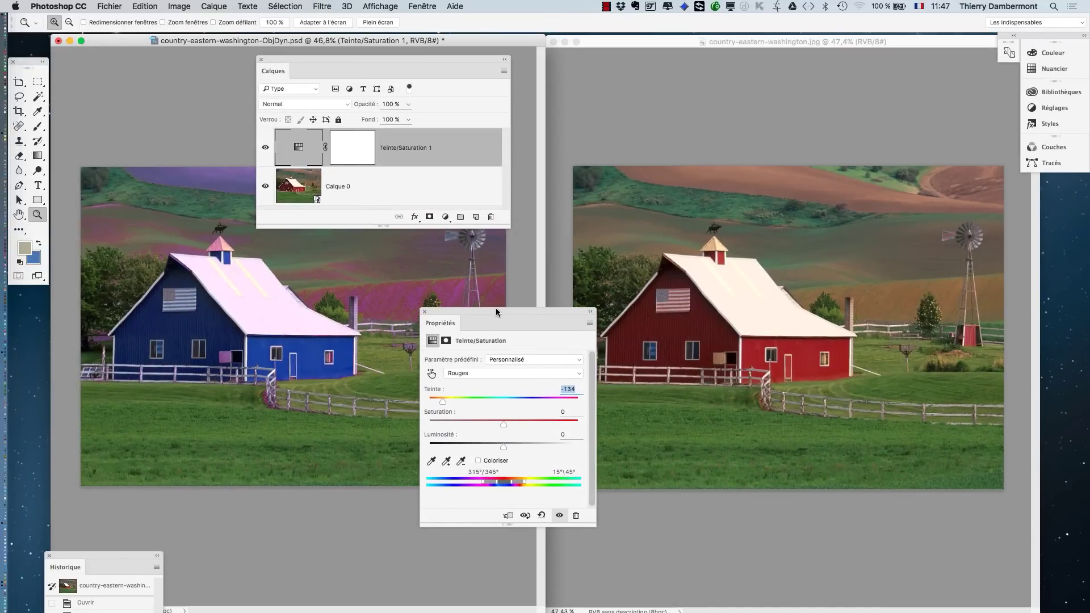
left_click_drag(407, 64, 396, 95)
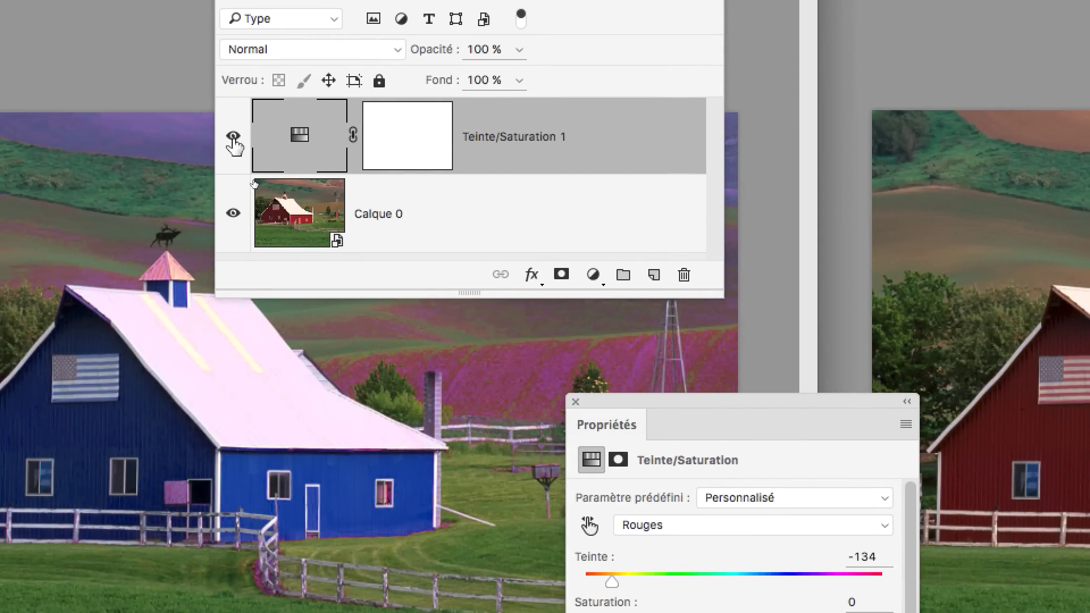
left_click(234, 138)
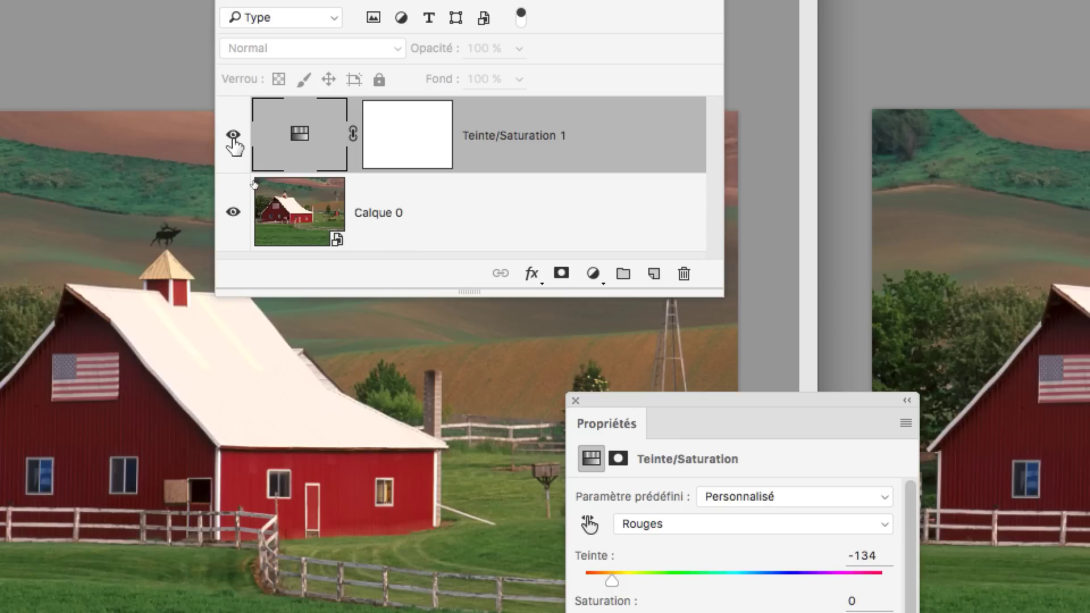
left_click(233, 136)
left_click(233, 139)
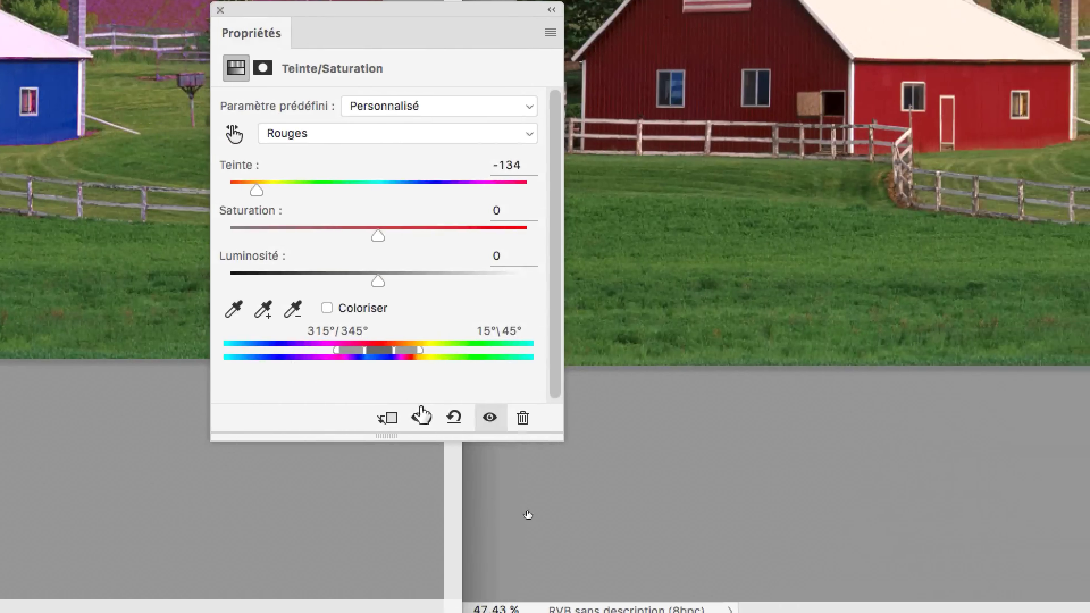
left_click(448, 431)
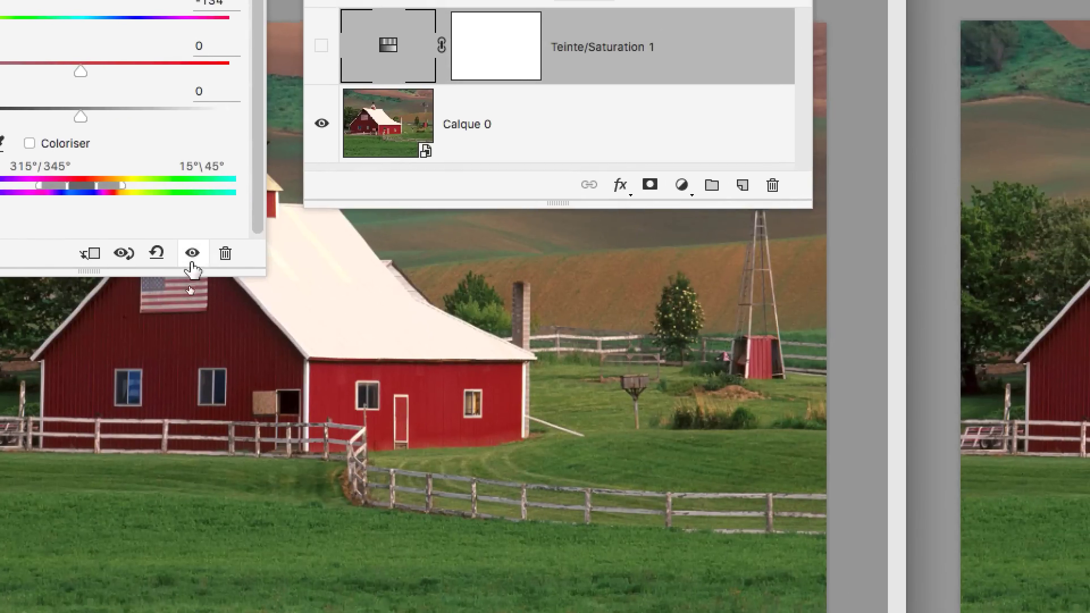
left_click(192, 263)
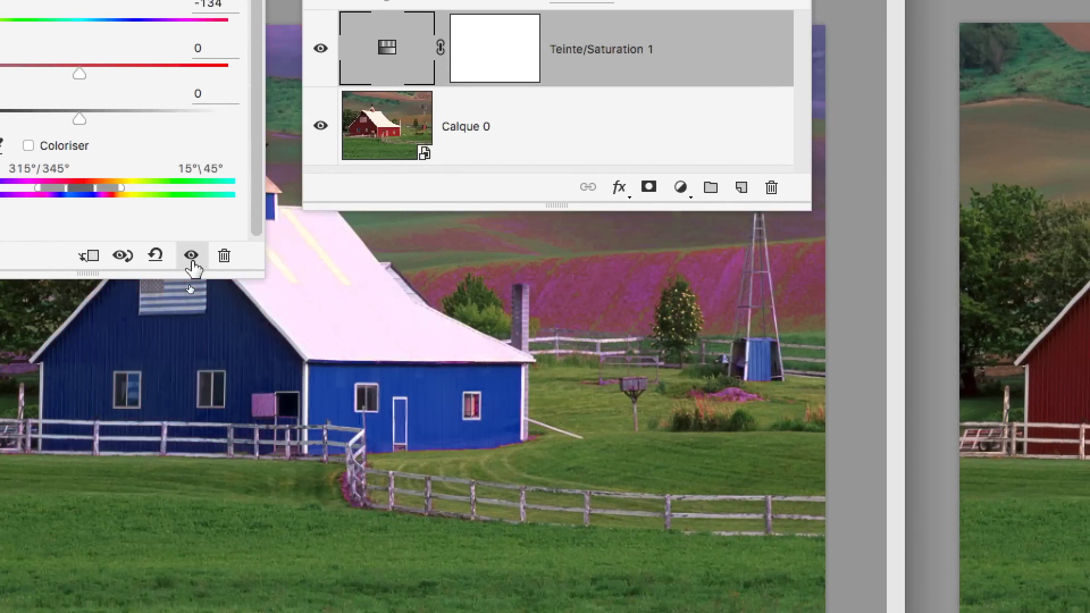
left_click(192, 257)
left_click(192, 257)
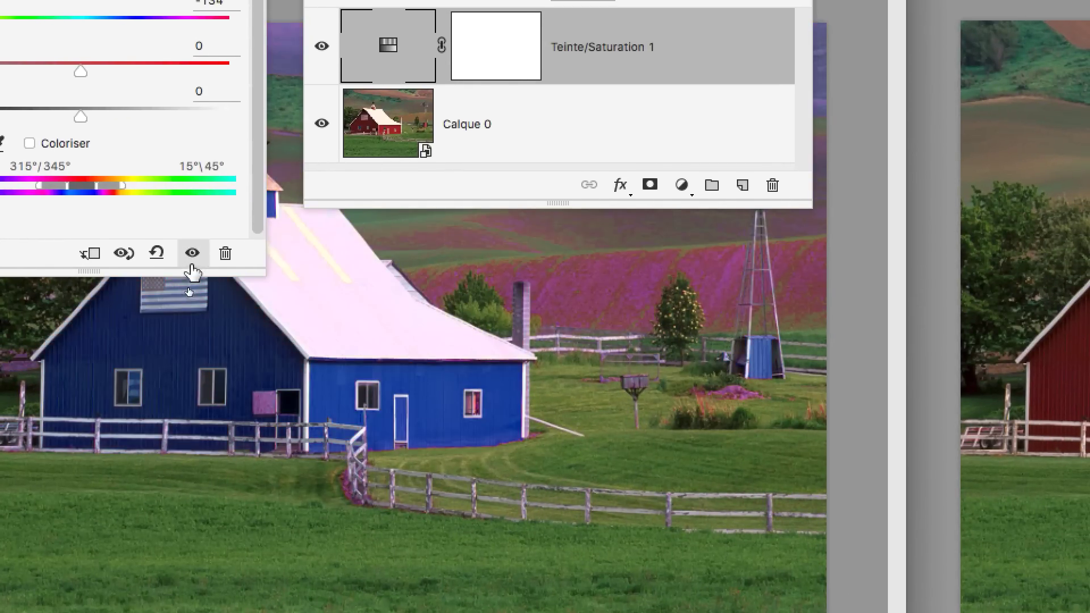
left_click(192, 257)
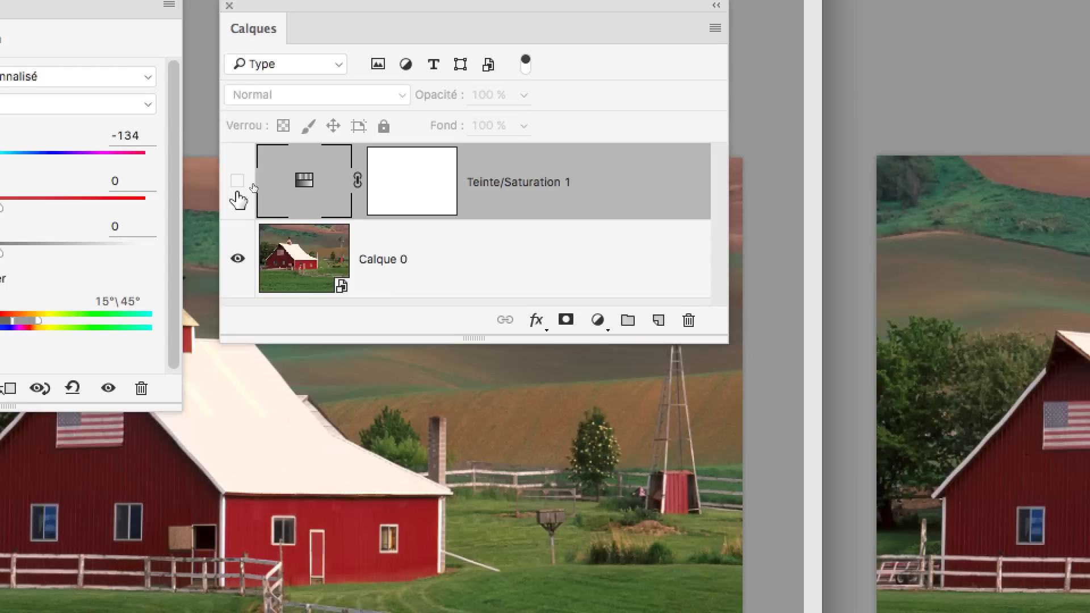
left_click(321, 48)
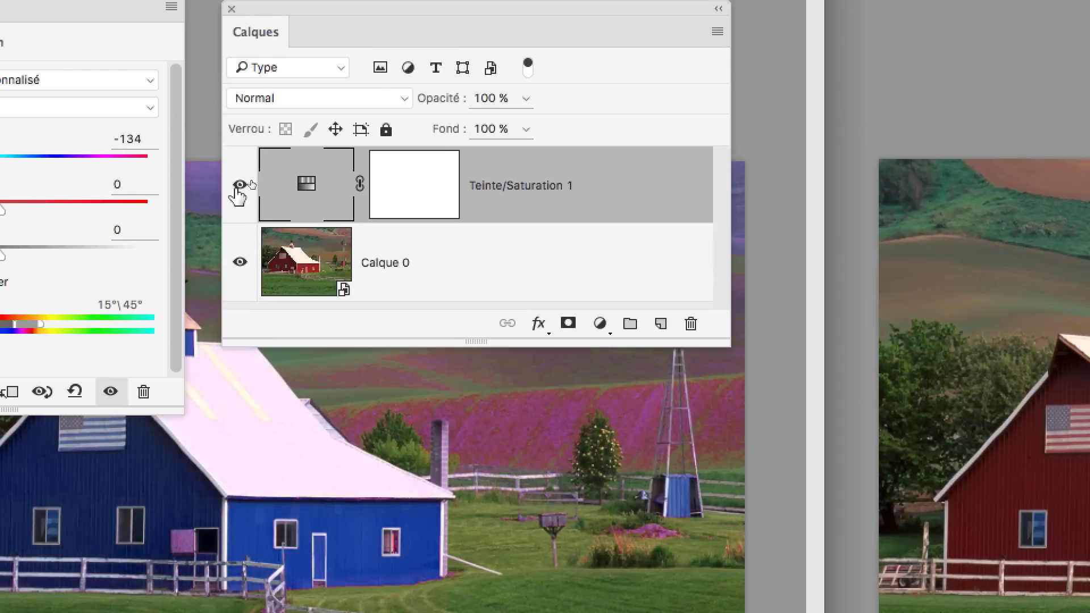
left_click(238, 185)
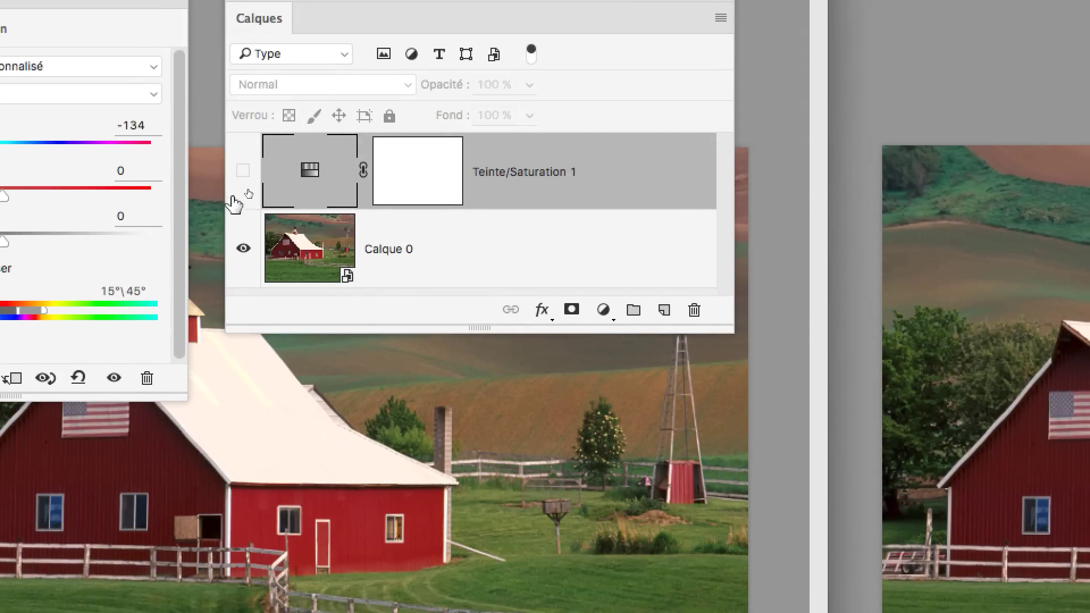
left_click(238, 185)
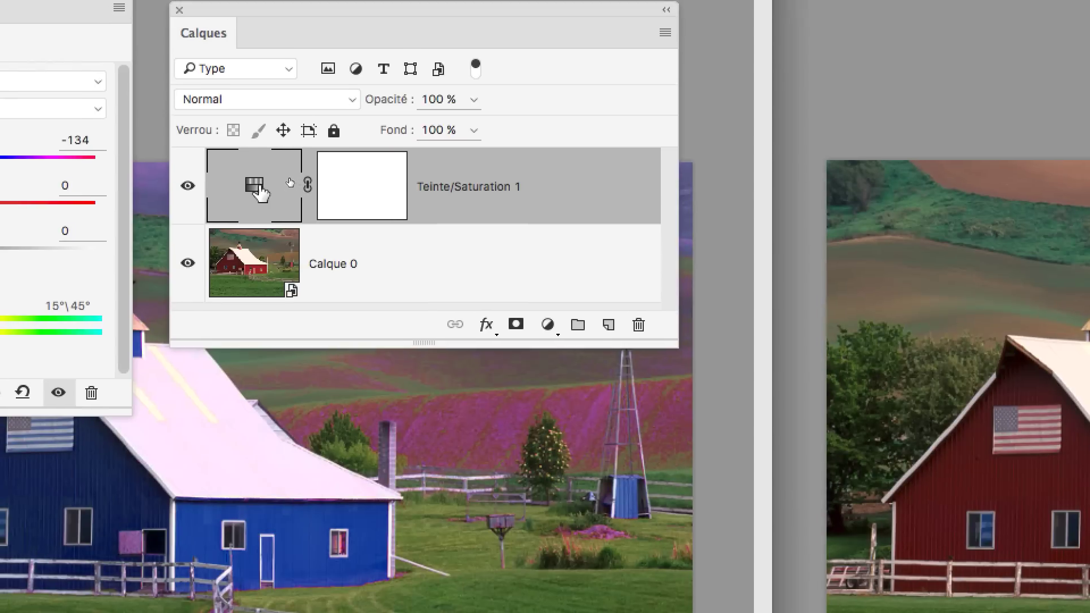
Drop the Teinte/Saturation 1 layer onto the country-eastern-washington.jpg window.
left_click_drag(258, 190, 1089, 283)
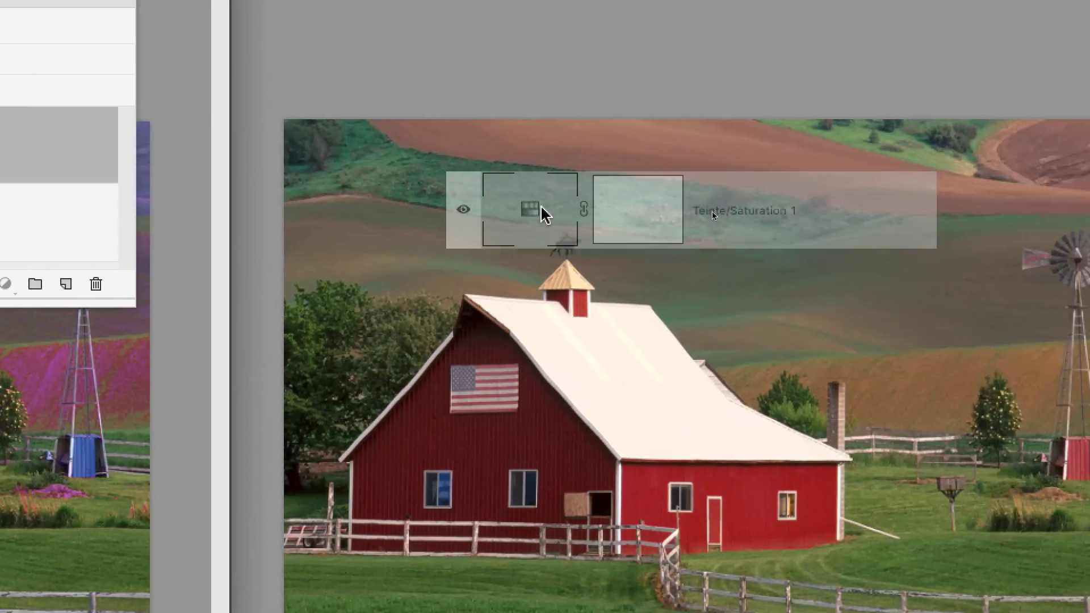
left_click_drag(584, 224, 582, 217)
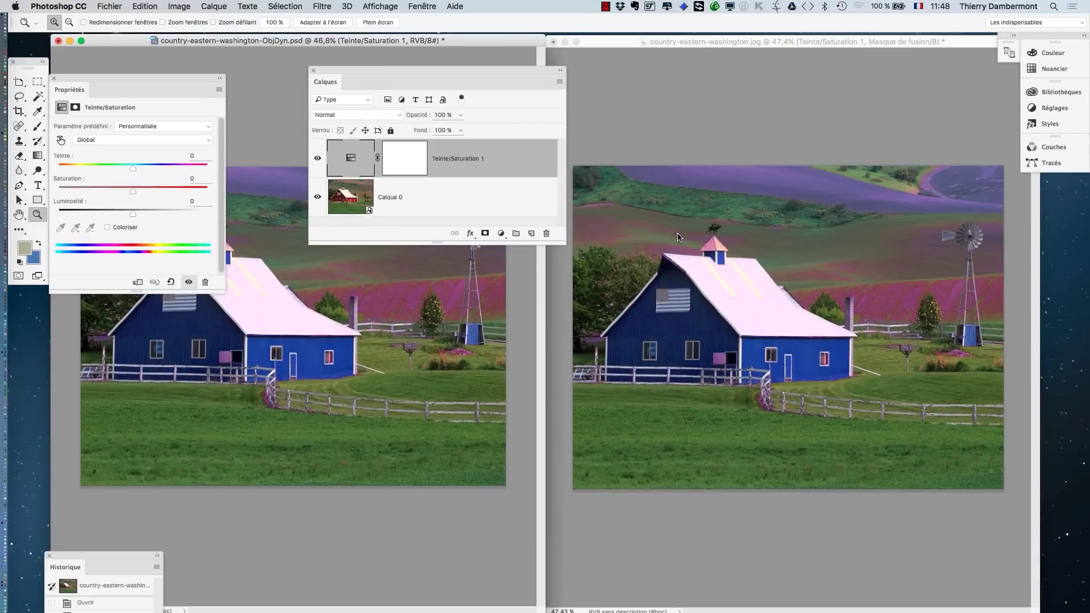
left_click_drag(445, 67, 433, 61)
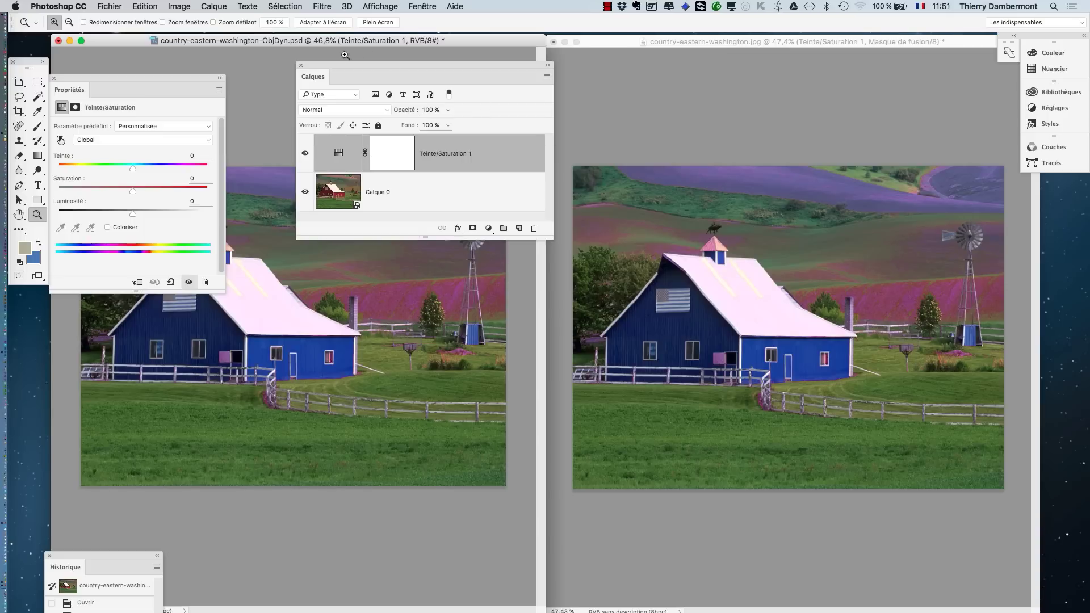
Close the Propriétés panel and select the Calque 0 photo layer.
left_click_drag(338, 63, 737, 73)
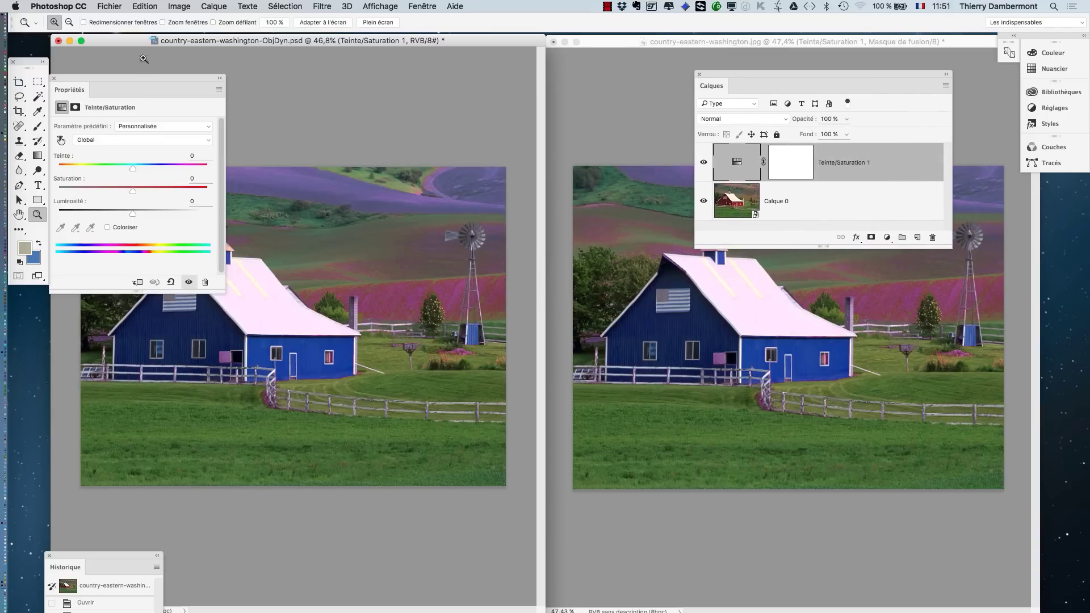
left_click_drag(153, 81, 543, 104)
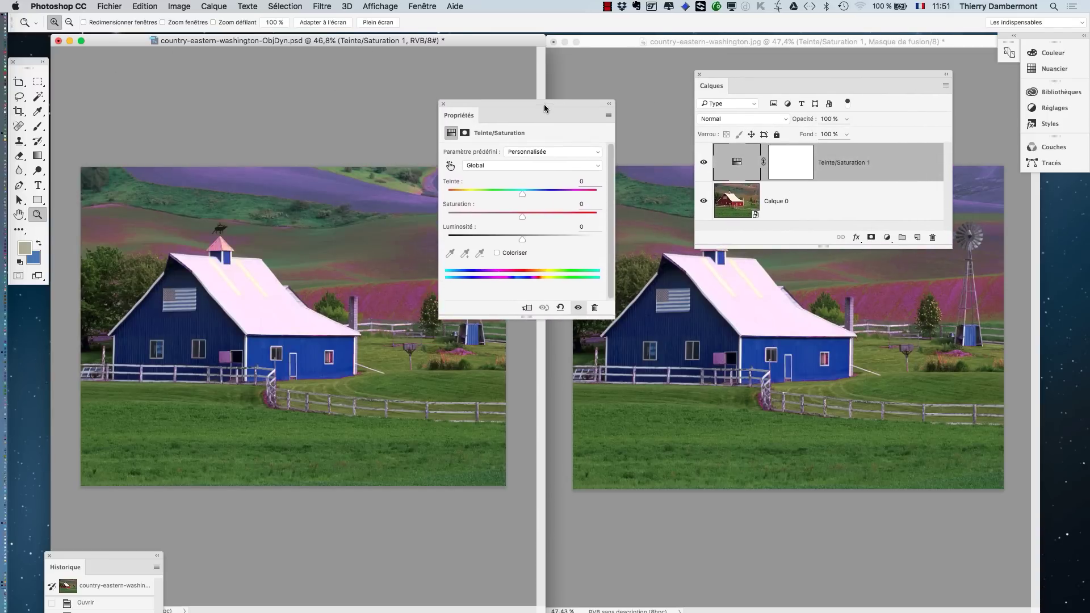
left_click(446, 103)
left_click_drag(732, 78, 280, 66)
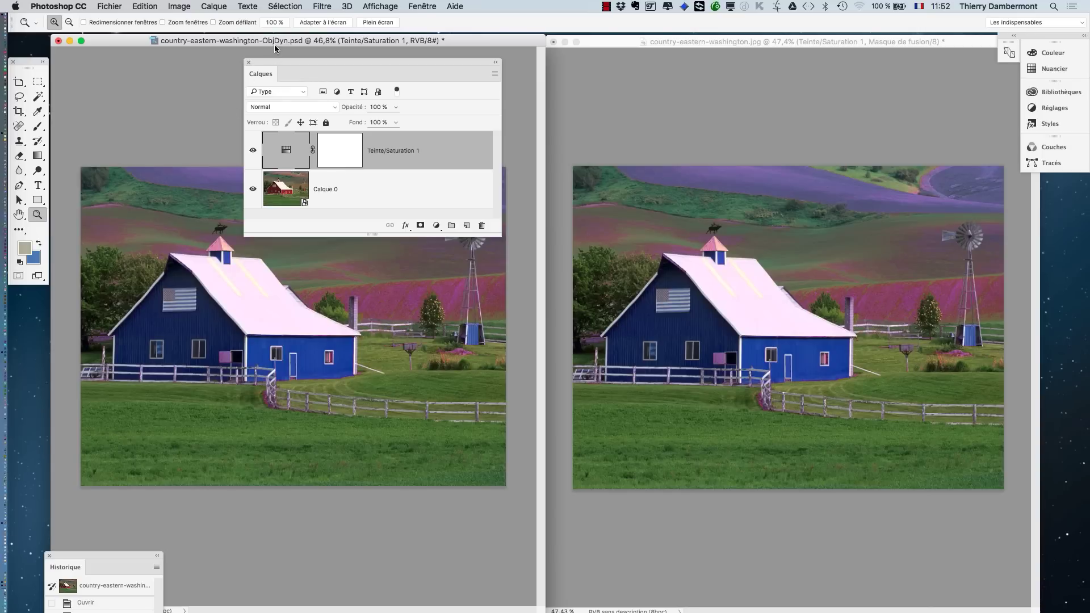
left_click(332, 206)
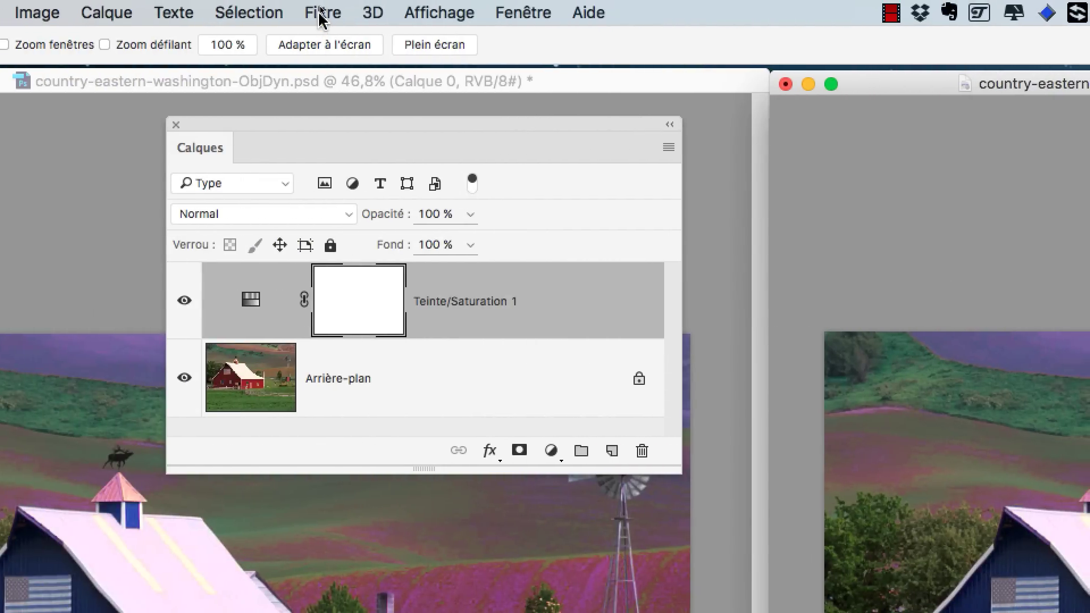
Open Accentuation from the Filtre menu's Renforcement submenu for the landscape photo.
left_click(321, 12)
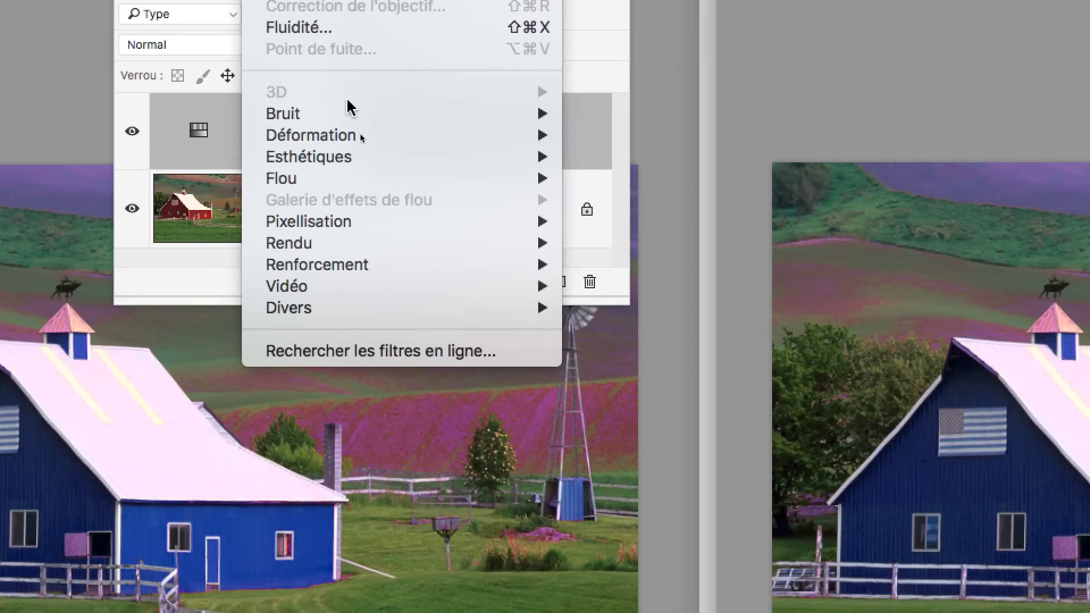
mouse_move(404, 281)
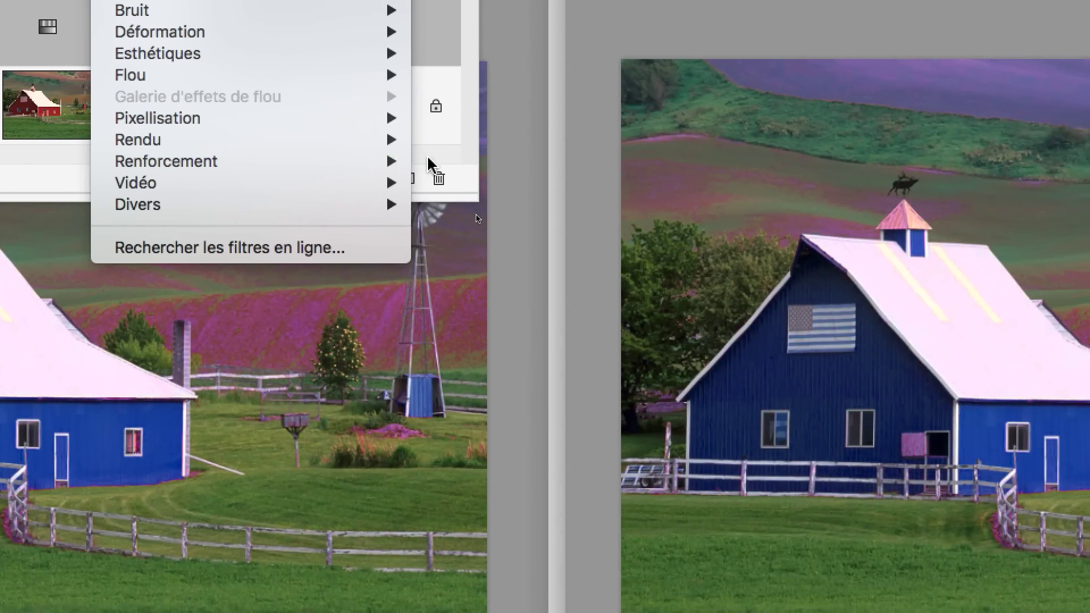
mouse_move(420, 167)
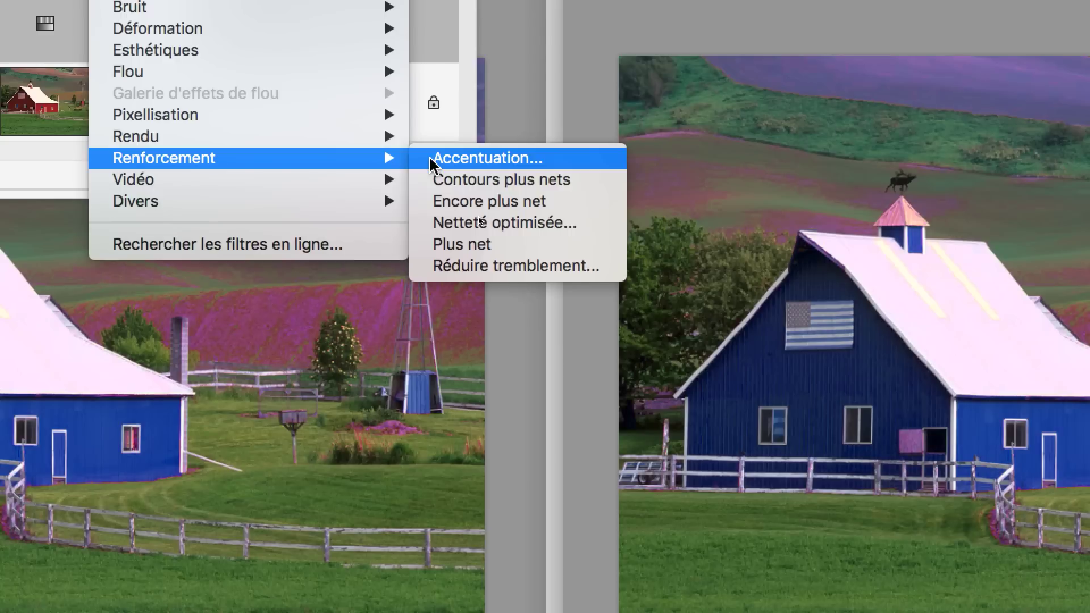
left_click(454, 159)
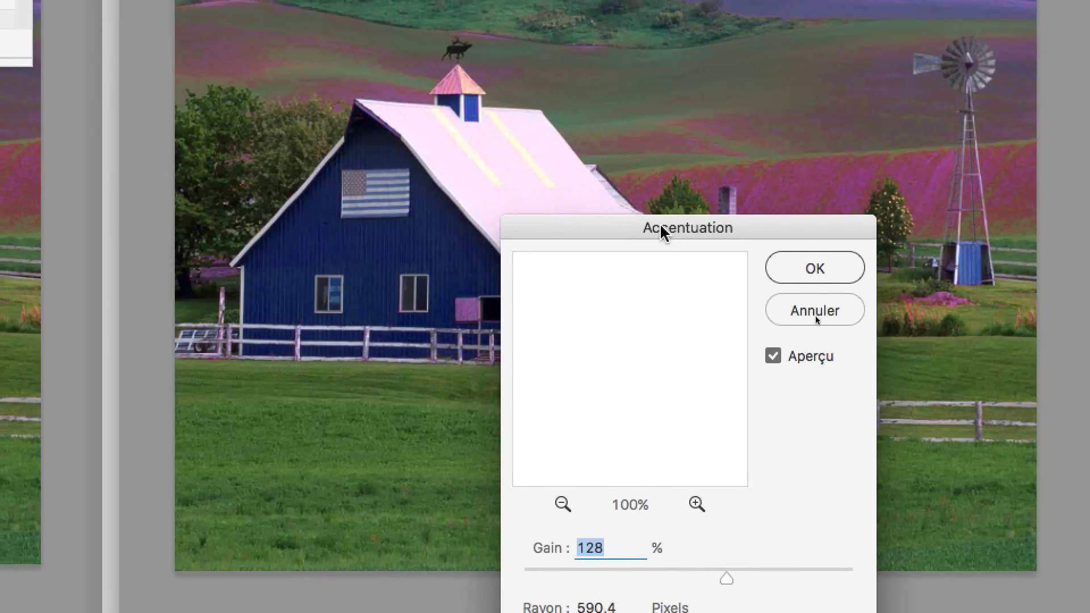
left_click_drag(650, 204, 828, 127)
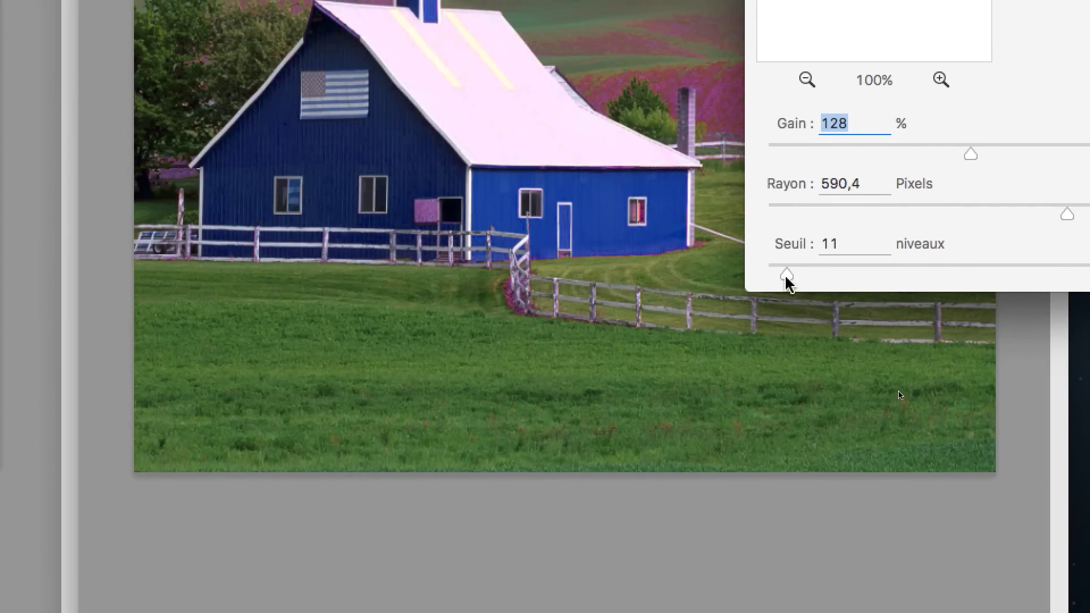
left_click_drag(779, 293, 749, 299)
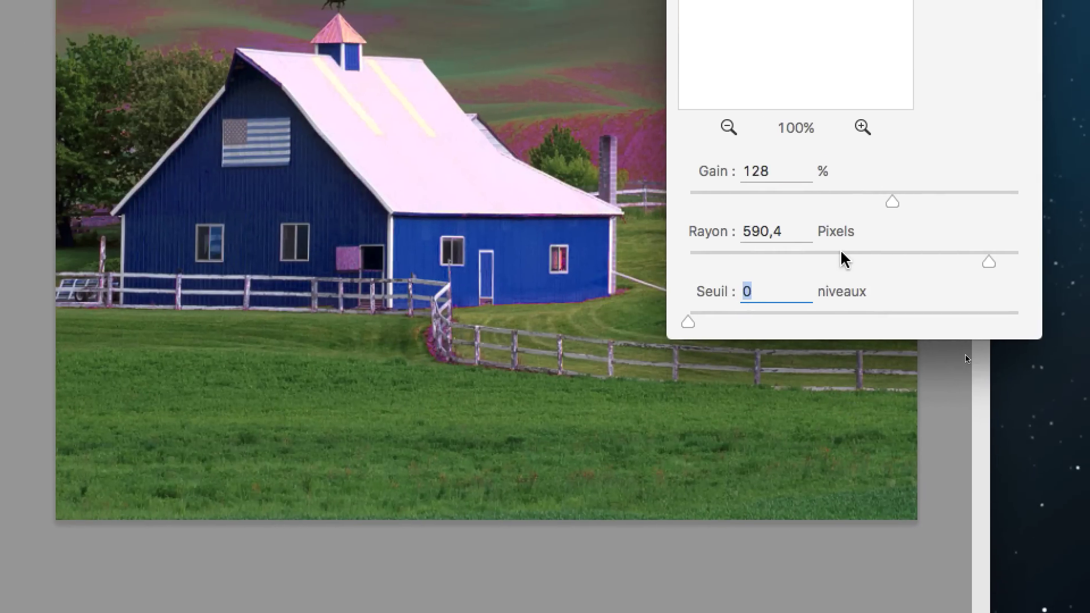
left_click_drag(938, 212, 913, 212)
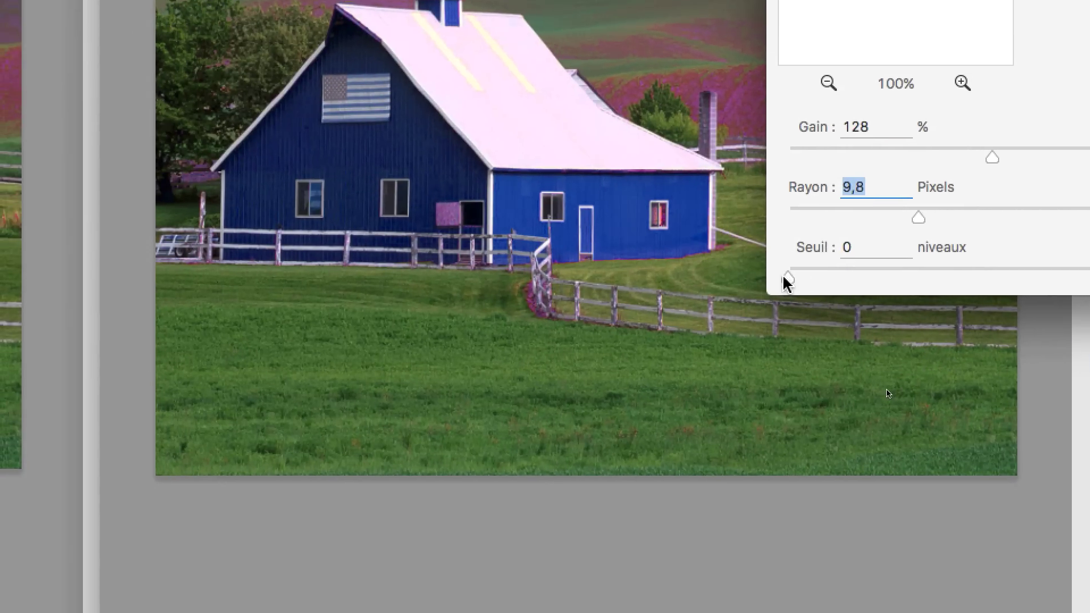
left_click(792, 280)
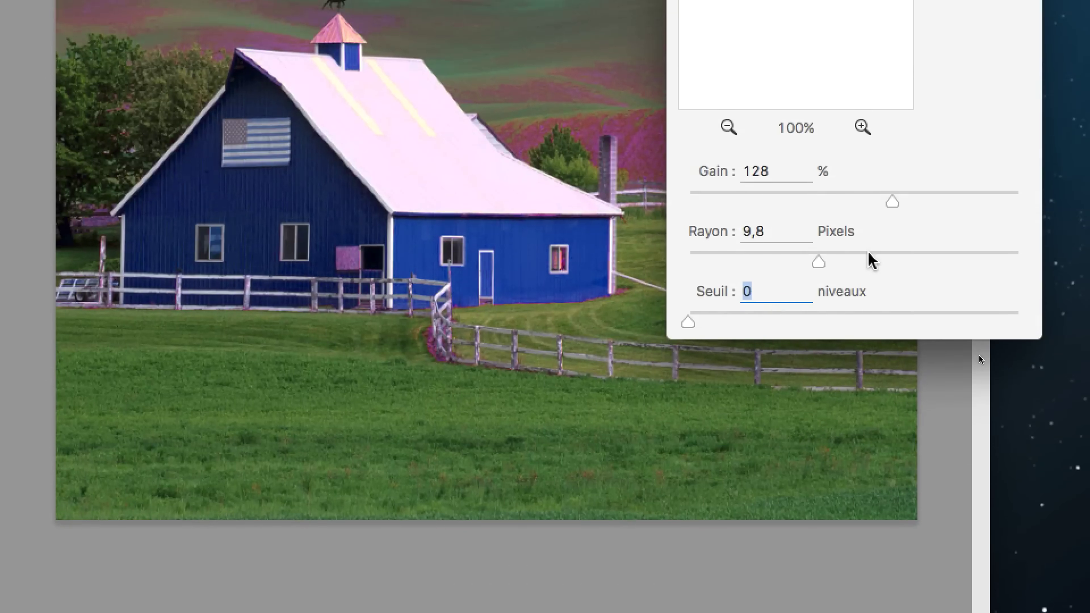
left_click_drag(871, 260, 883, 261)
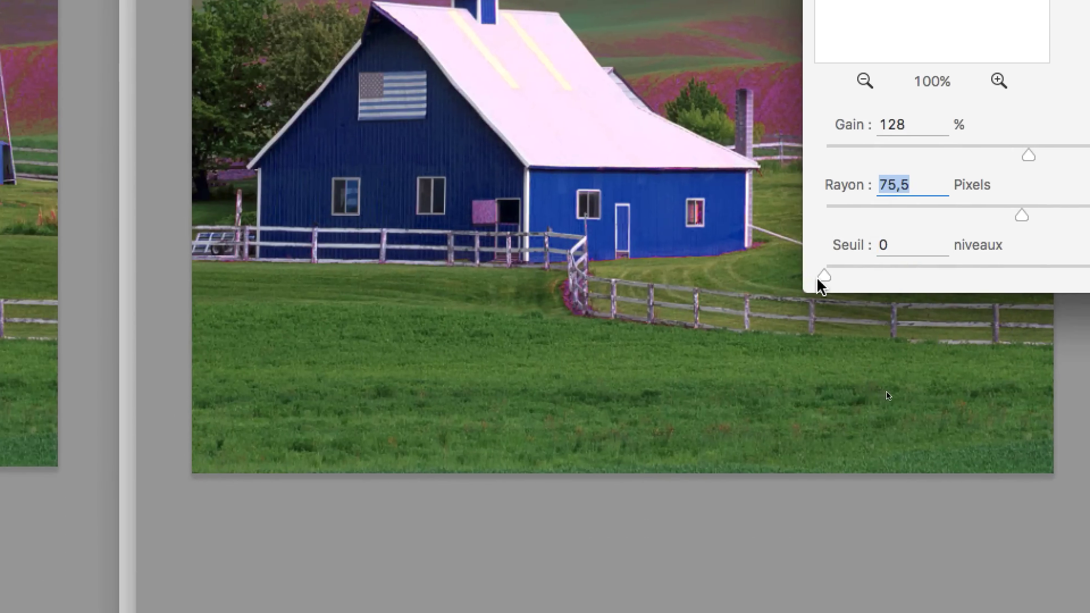
left_click_drag(821, 284, 1089, 283)
left_click_drag(1017, 282, 721, 262)
left_click_drag(1051, 226, 1020, 226)
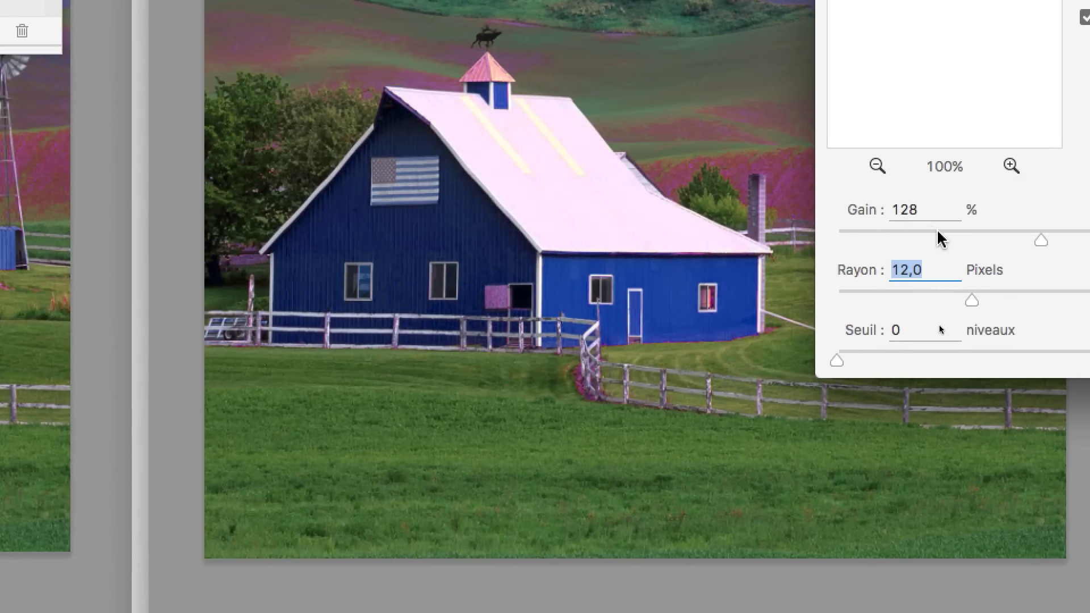
left_click(939, 239)
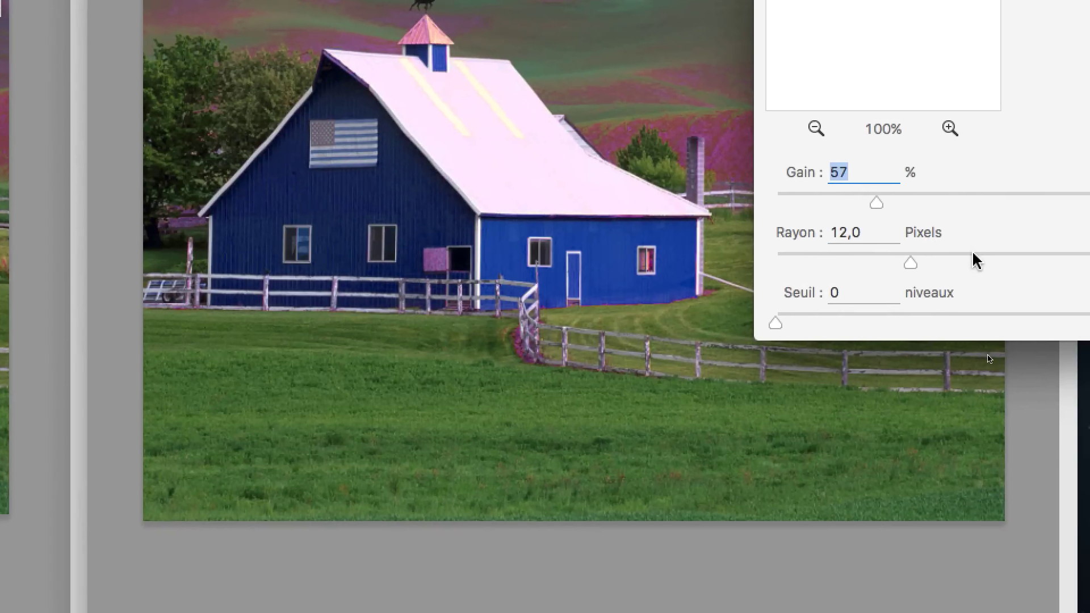
left_click_drag(1029, 299, 1083, 299)
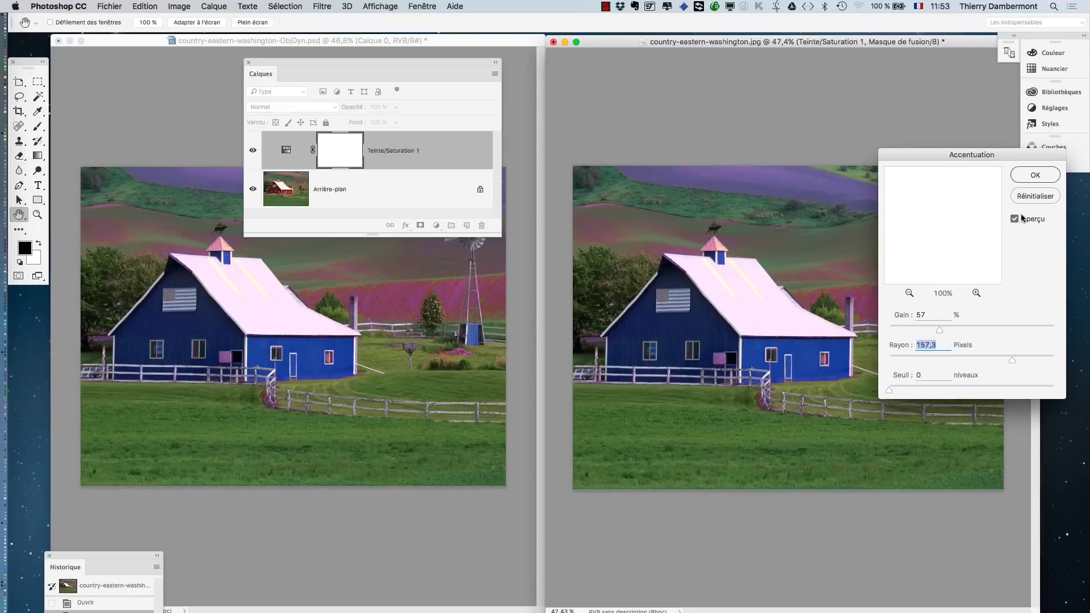
left_click(1013, 215)
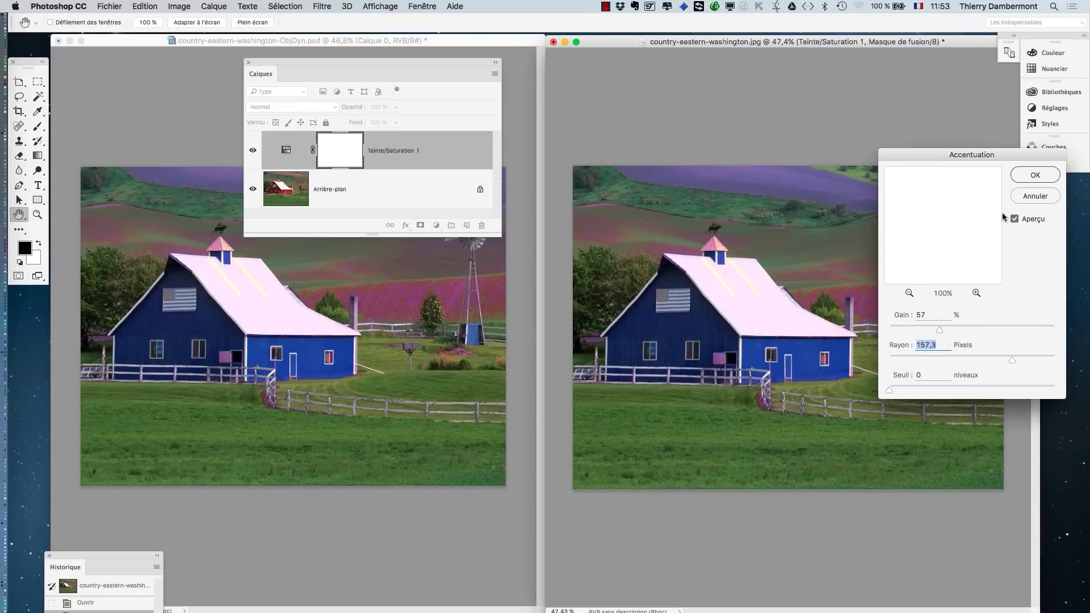
left_click(1035, 196)
key("z")
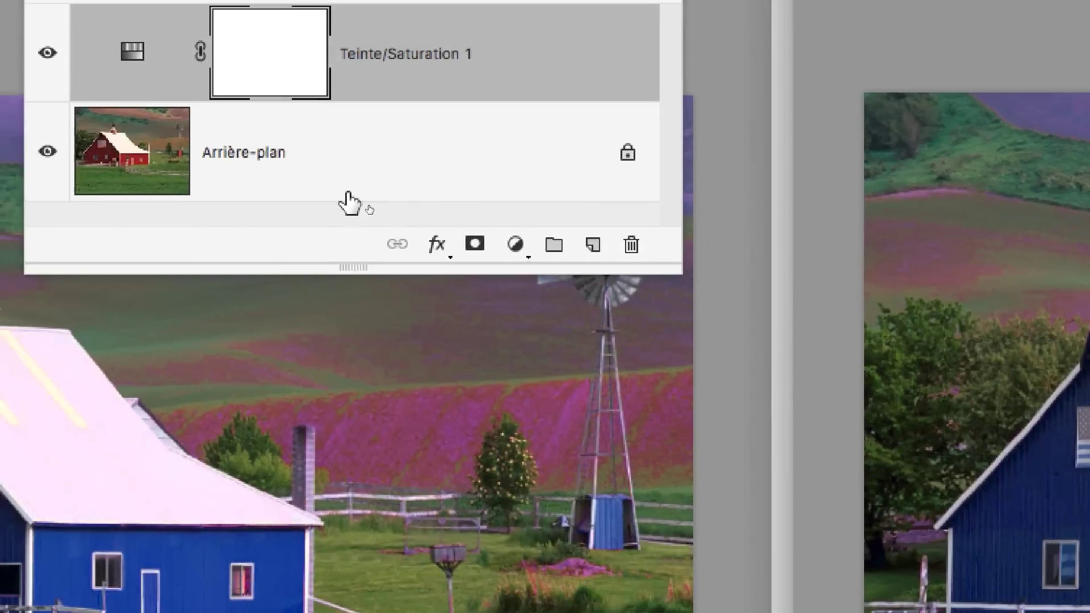
Make the locked Arrière-plan layer of country-eastern-washington.jpg the active layer instead of the mask.
left_click(306, 185)
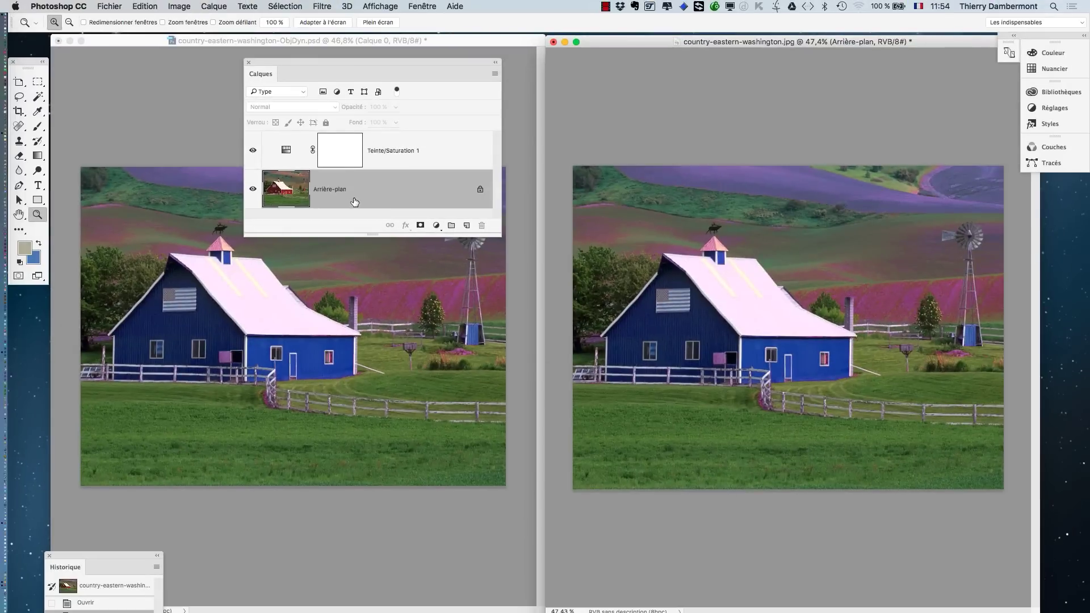
left_click(339, 158)
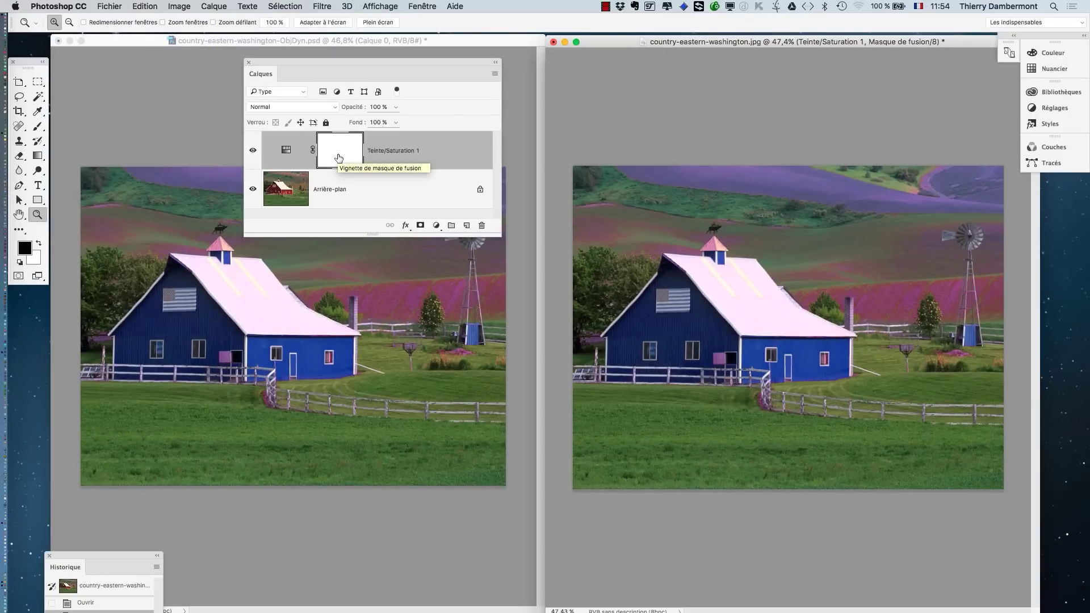
left_click(340, 236)
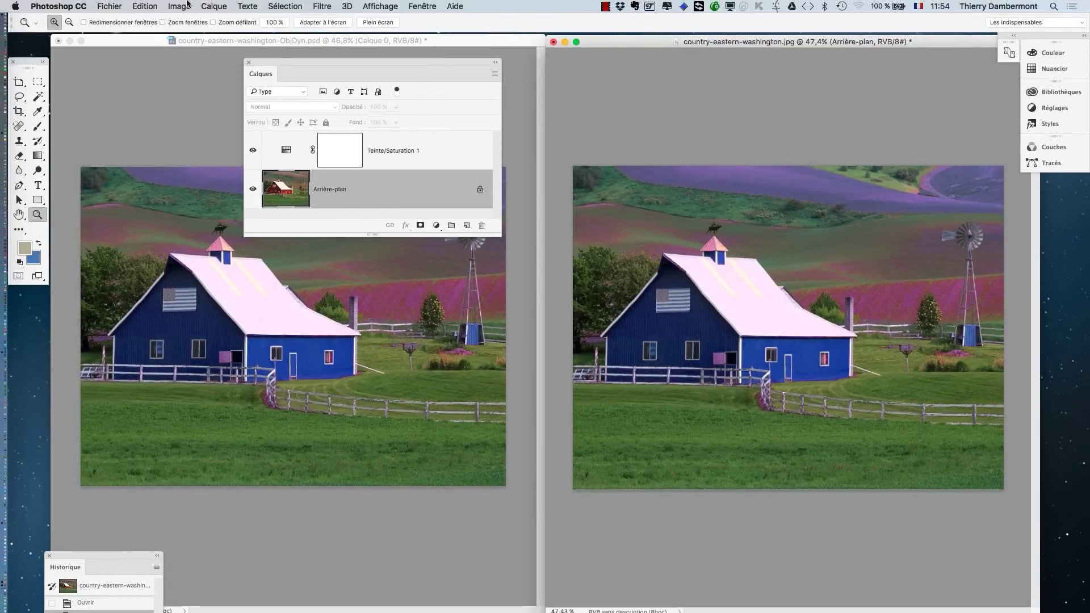
Sharpen the Arrière-plan layer with Accentuation at Seuil 0, Gain 500 % and Rayon 1000 px.
left_click(315, 6)
mouse_move(432, 217)
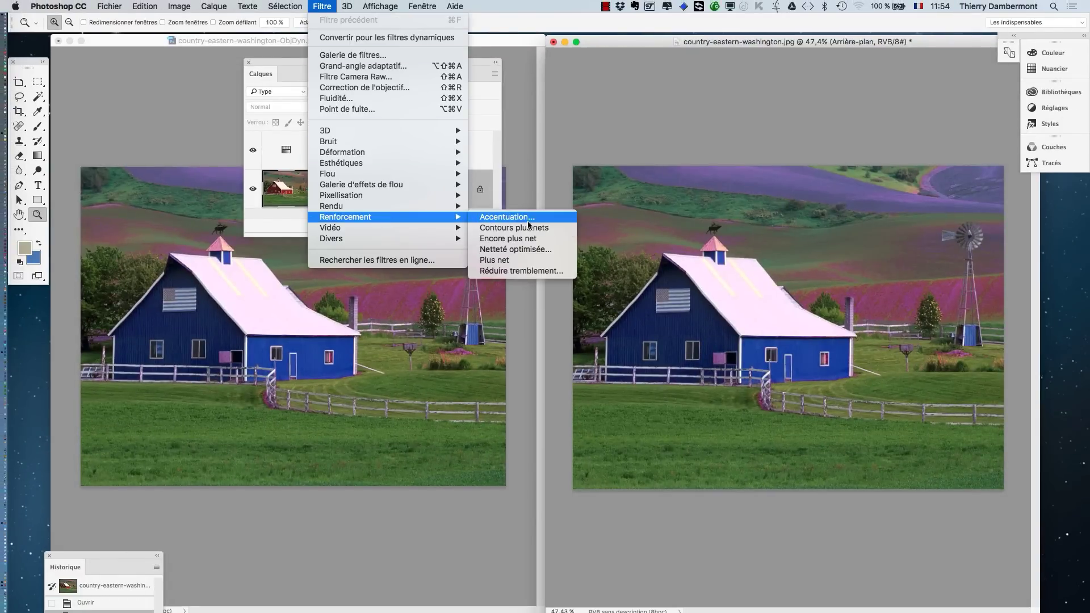
left_click(533, 221)
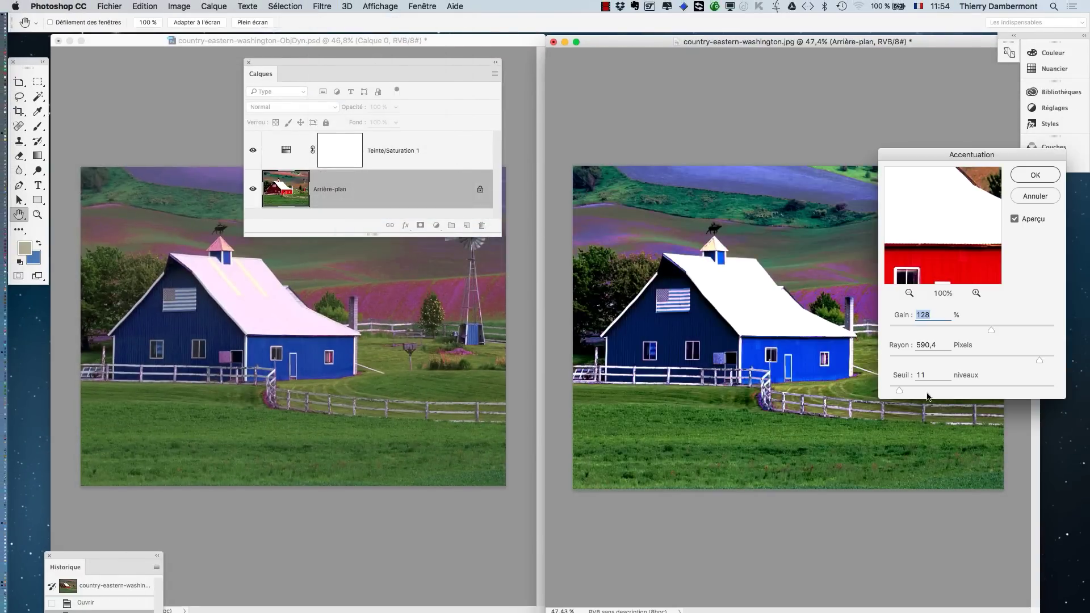
left_click_drag(908, 393, 889, 391)
left_click_drag(1022, 330, 1056, 360)
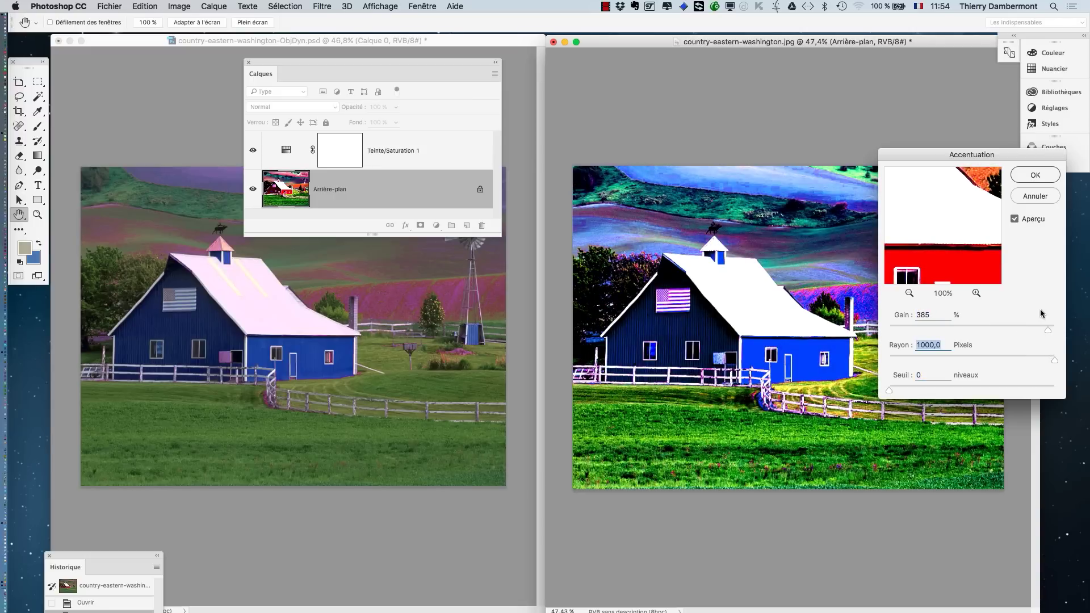
left_click_drag(1048, 330, 1057, 331)
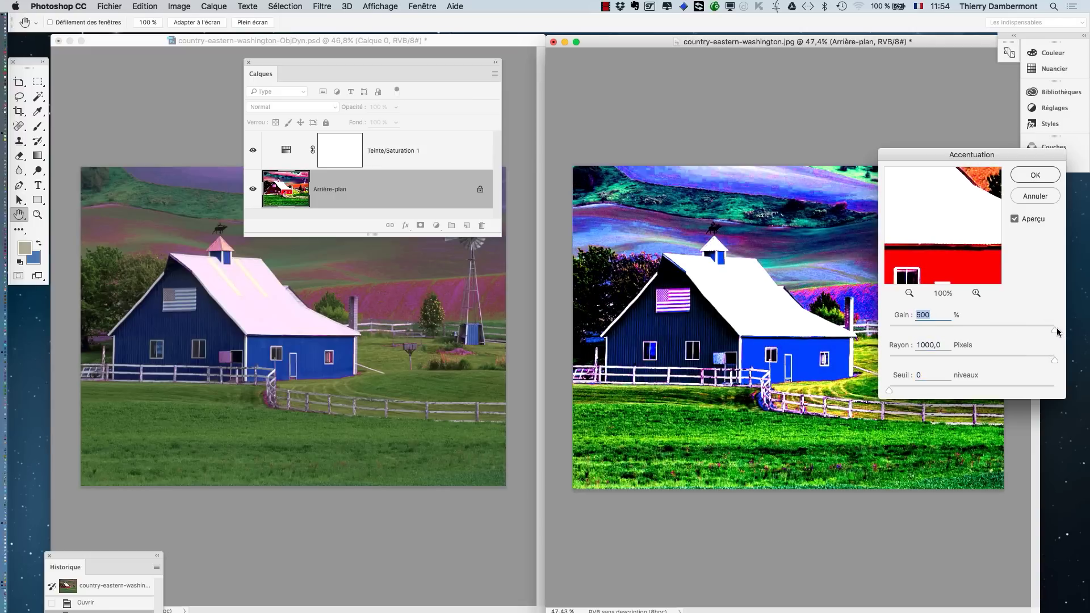
left_click(1046, 178)
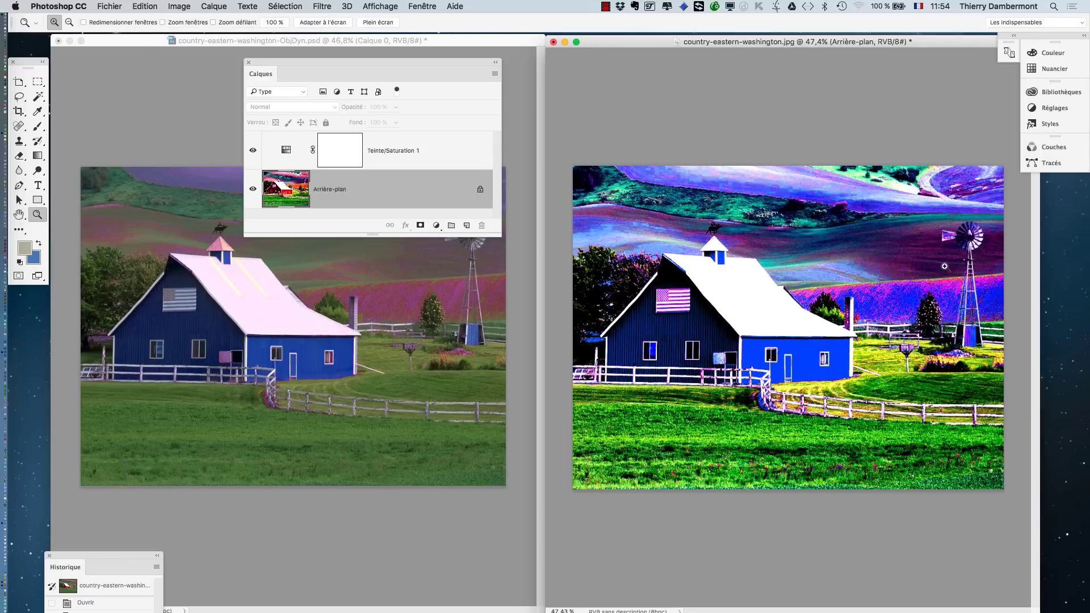
key("z")
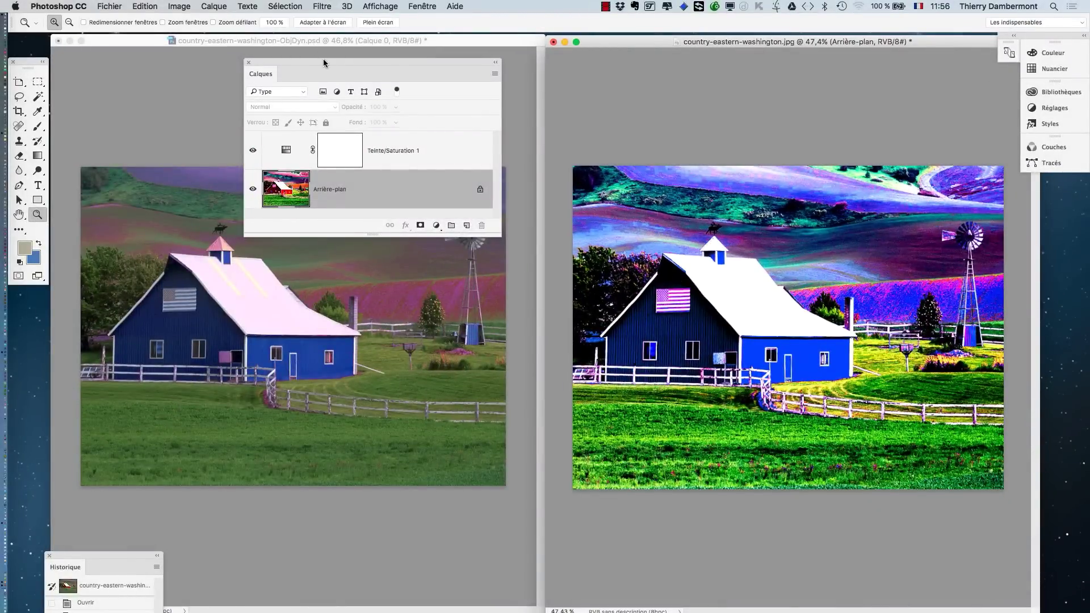
Move the Calques panel aside and bring the ObjDyn.psd window to the front.
left_click_drag(324, 62, 540, 83)
left_click(214, 42)
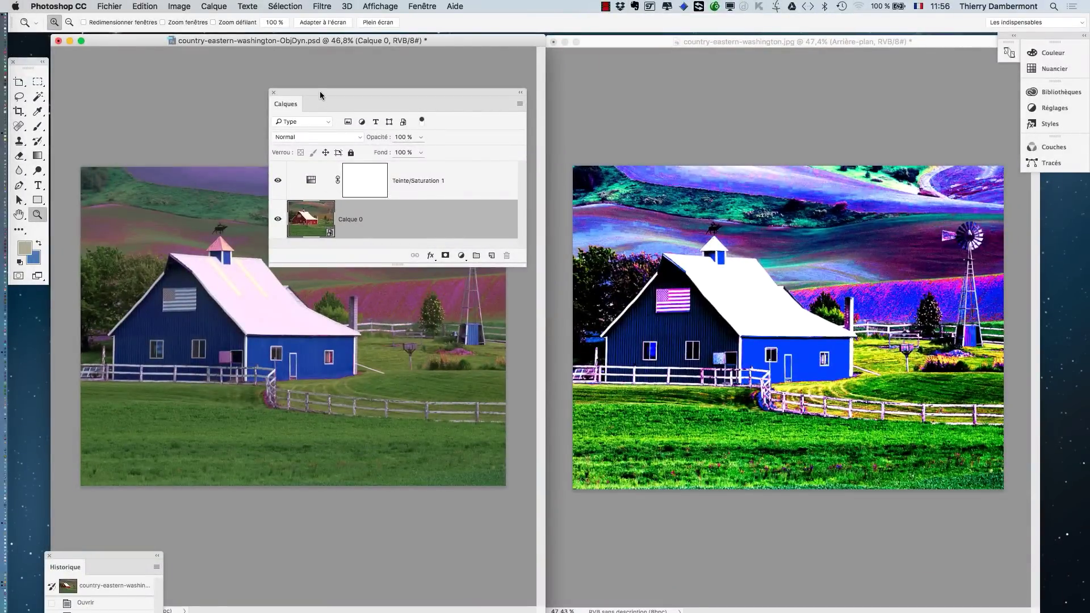
Apply Accentuation as a smart filter on Calque 0 with Gain 500, Rayon 1000, Seuil 0.
left_click_drag(320, 92, 505, 306)
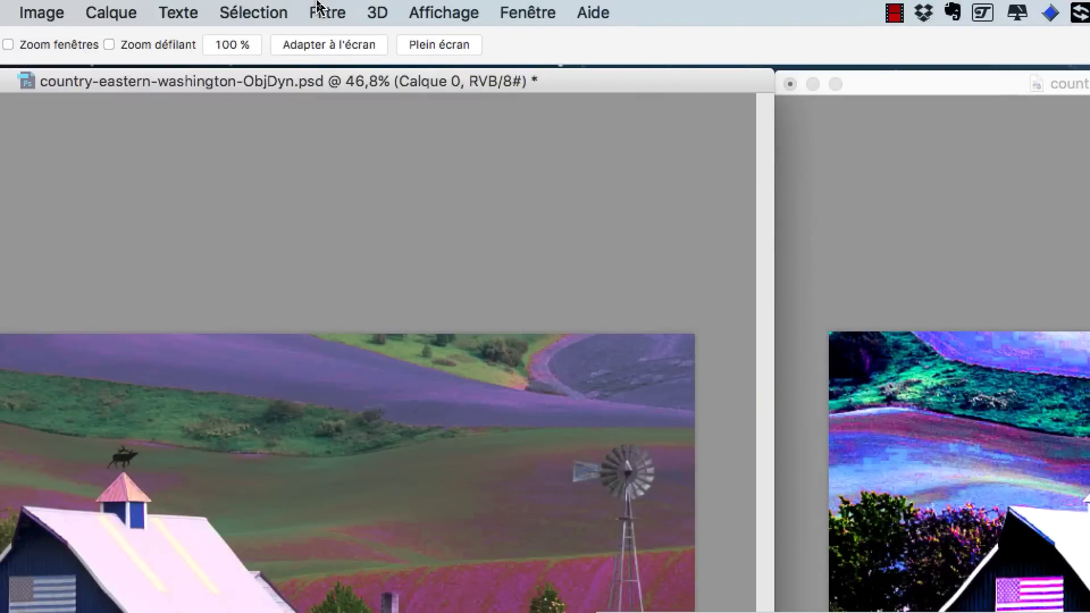
left_click(318, 9)
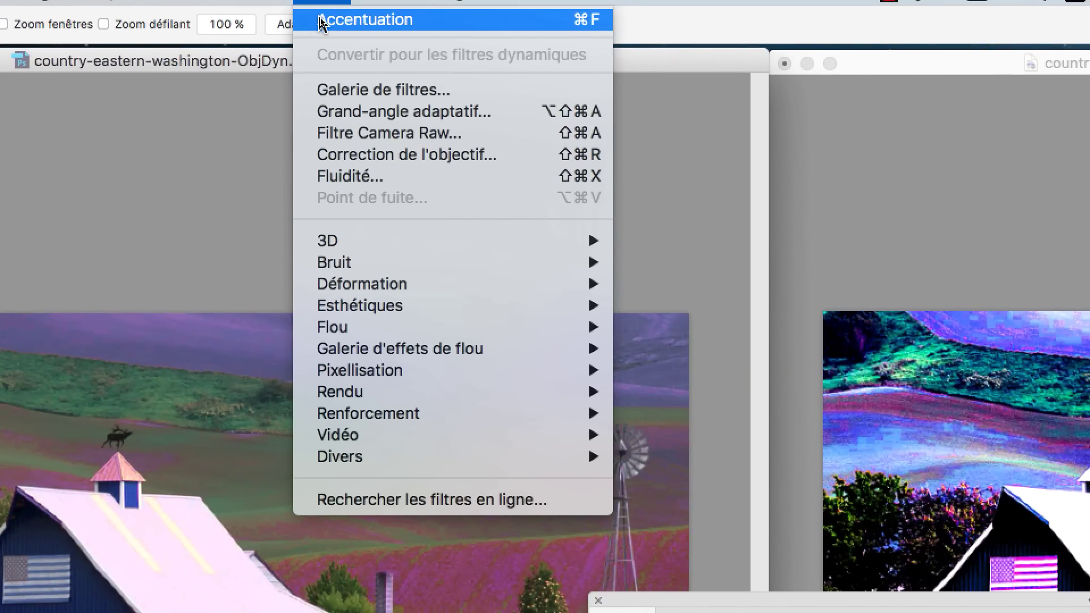
left_click(322, 22)
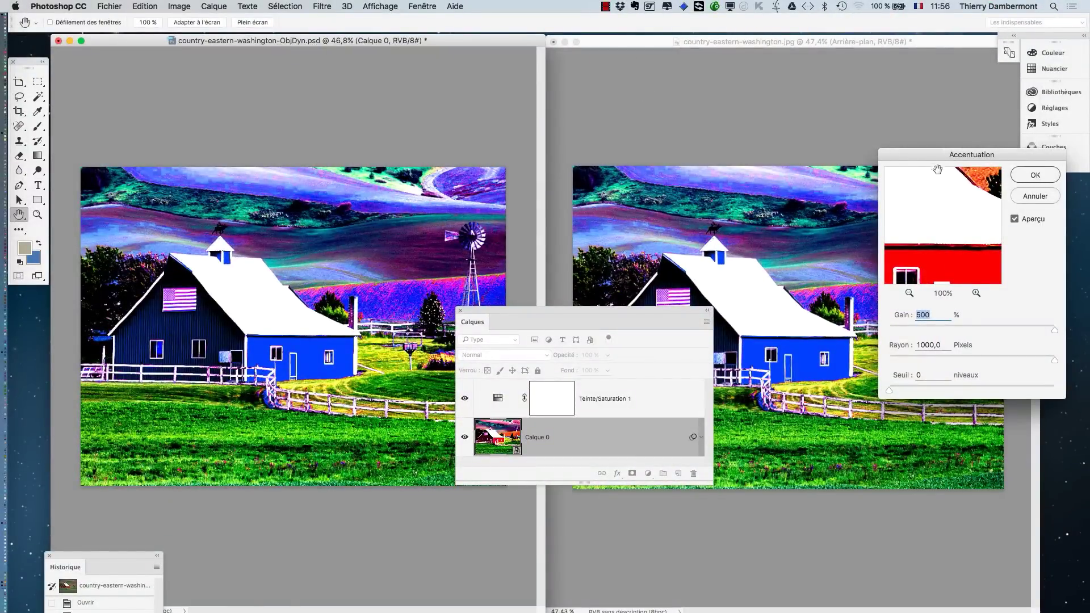
left_click_drag(927, 154, 502, 78)
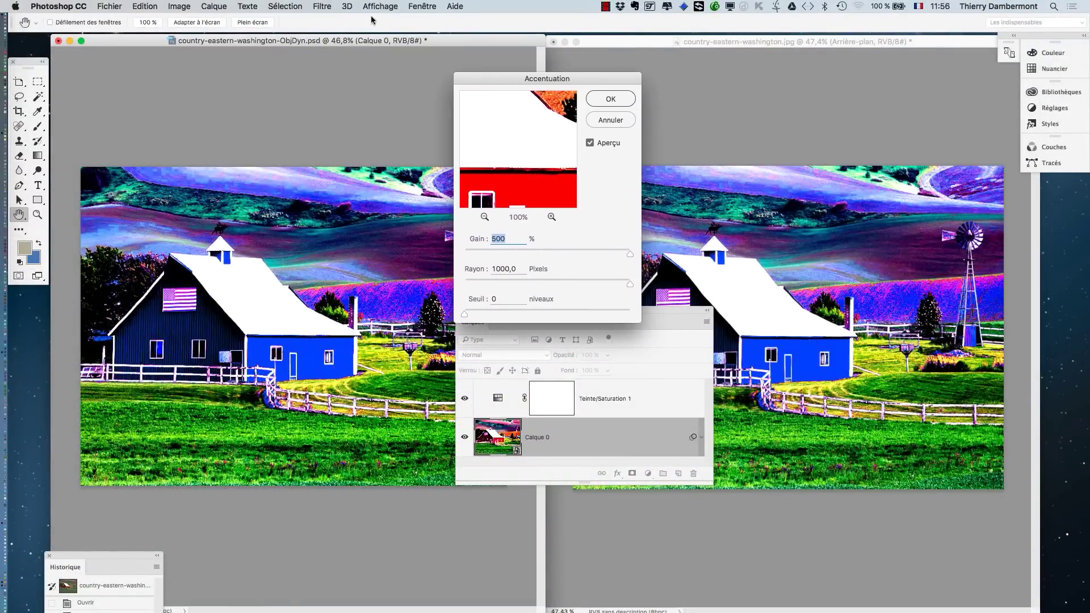
left_click(331, 6)
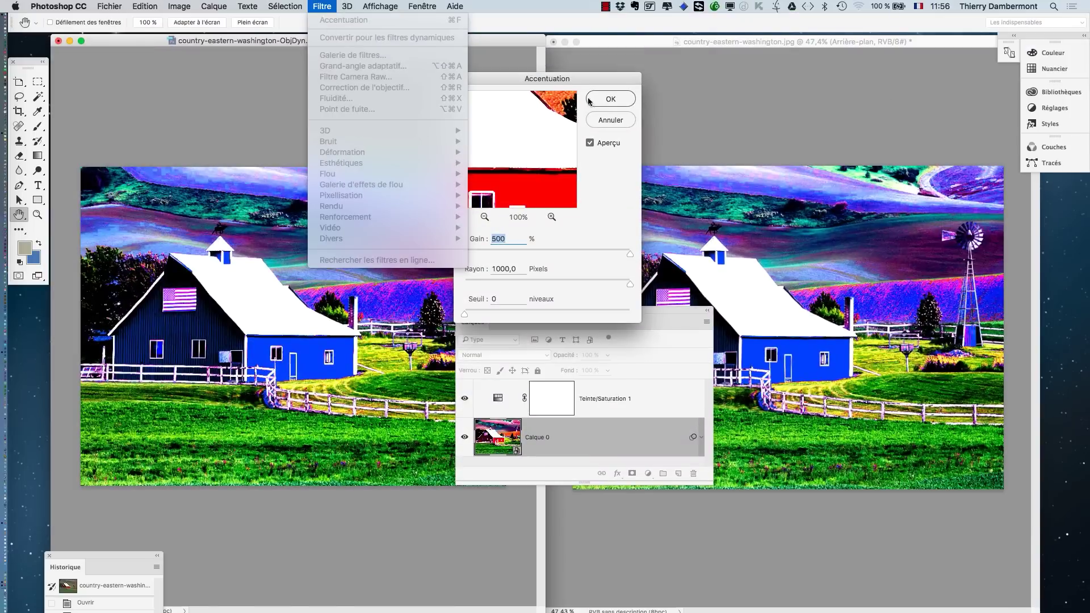
left_click(881, 177)
left_click(605, 100)
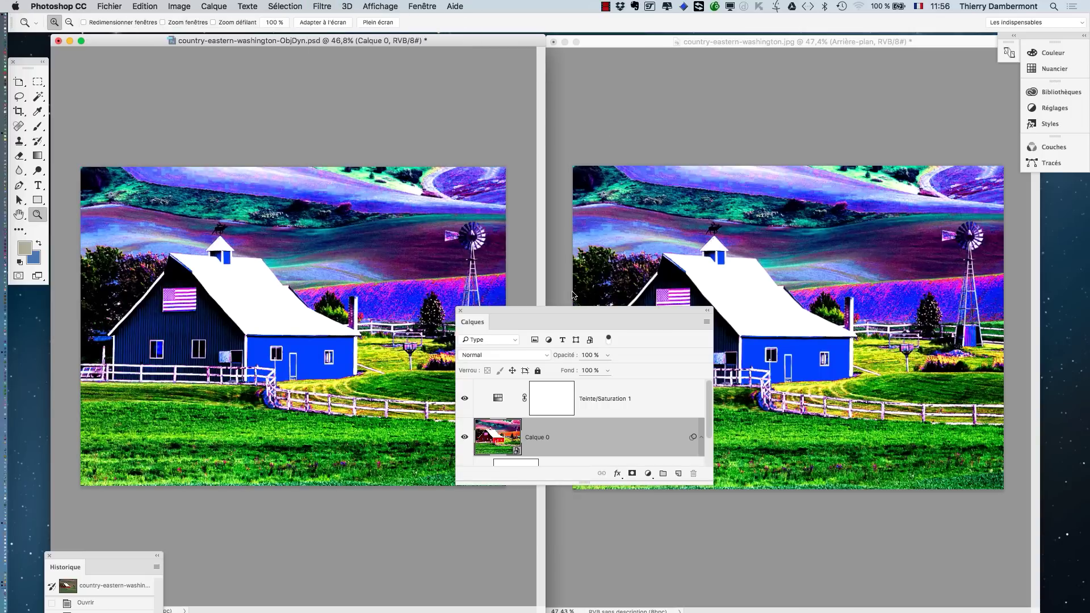
left_click_drag(564, 313, 499, 536)
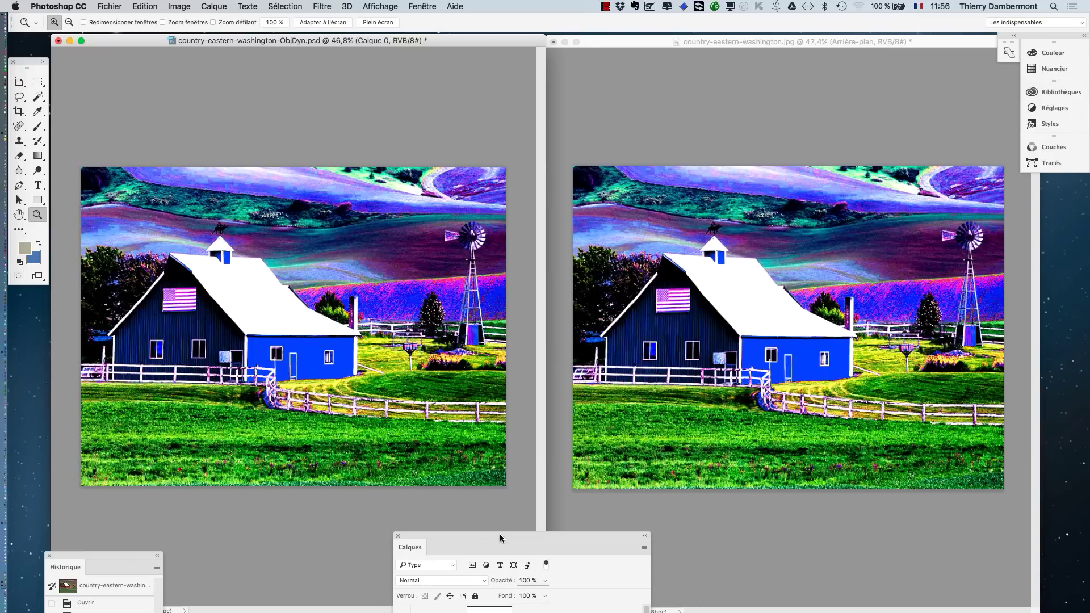
Enlarge the Calques panel and toggle the Accentuation smart filter's visibility to compare.
left_click_drag(500, 538, 454, 92)
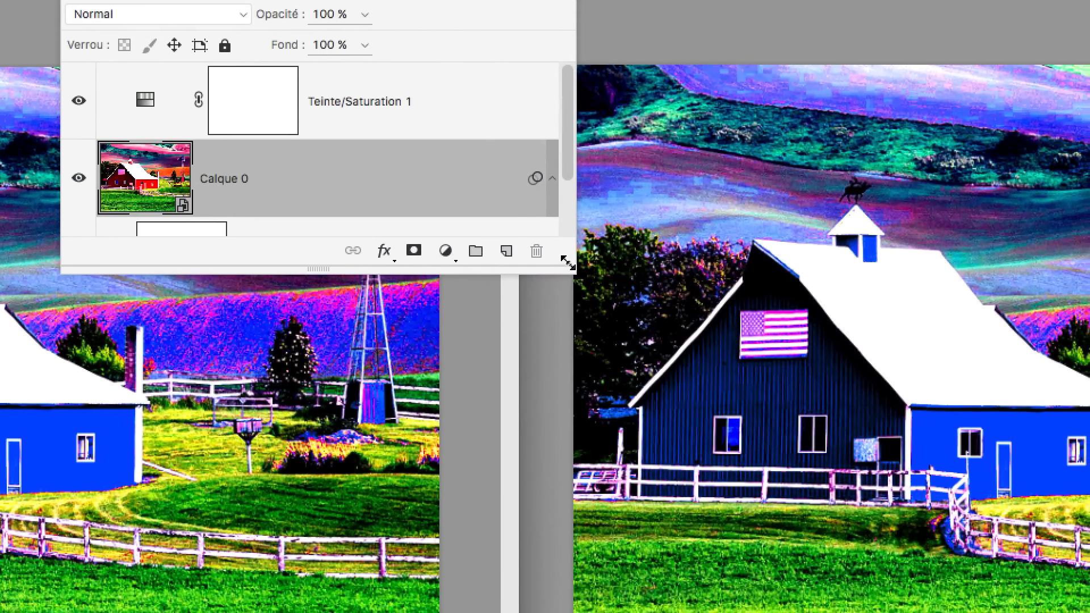
left_click_drag(564, 258, 565, 340)
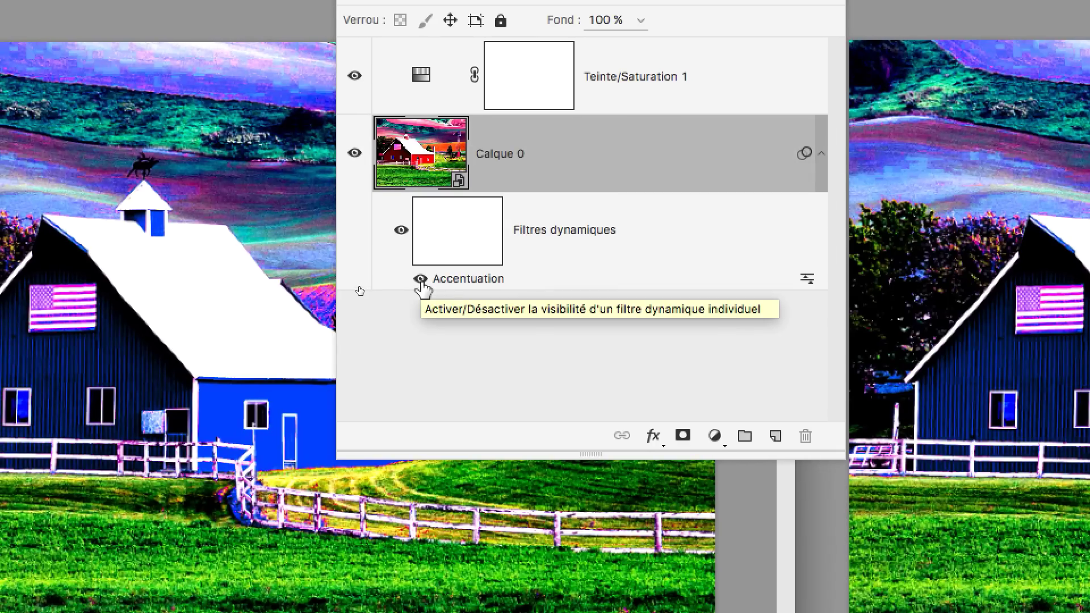
left_click(421, 280)
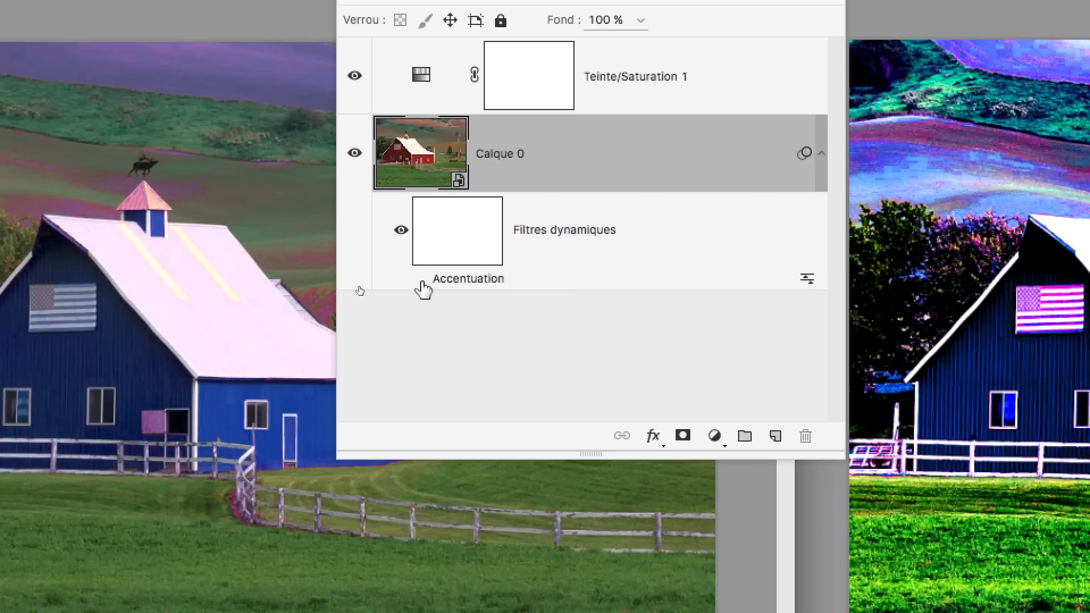
left_click(421, 280)
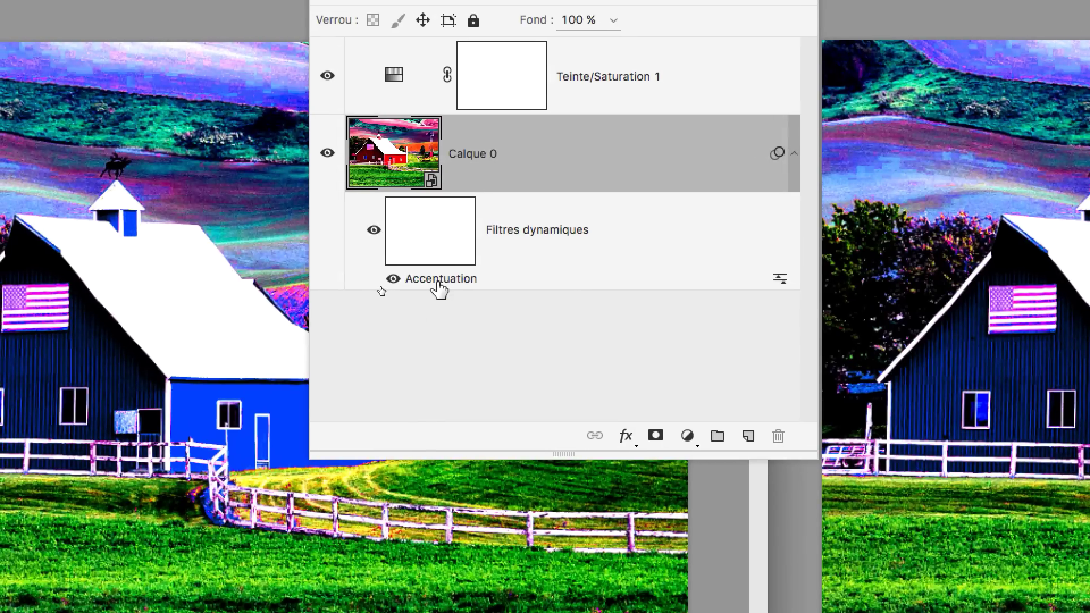
Edit the Accentuation smart filter to Gain 164 % and Rayon 24,8 px.
double_click(440, 290)
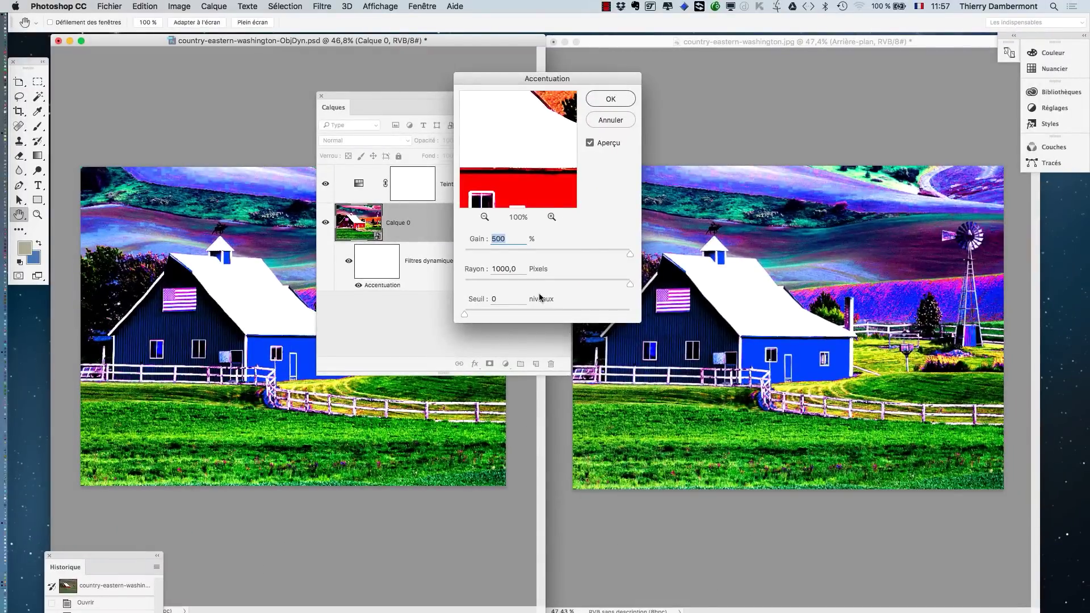
left_click(555, 280)
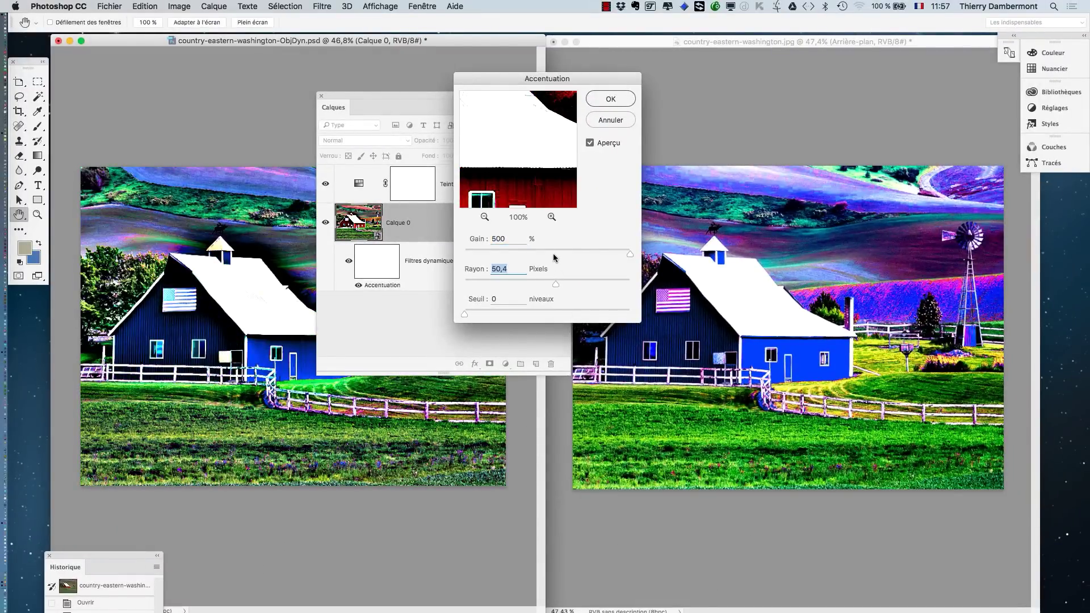
left_click(553, 253)
left_click(583, 253)
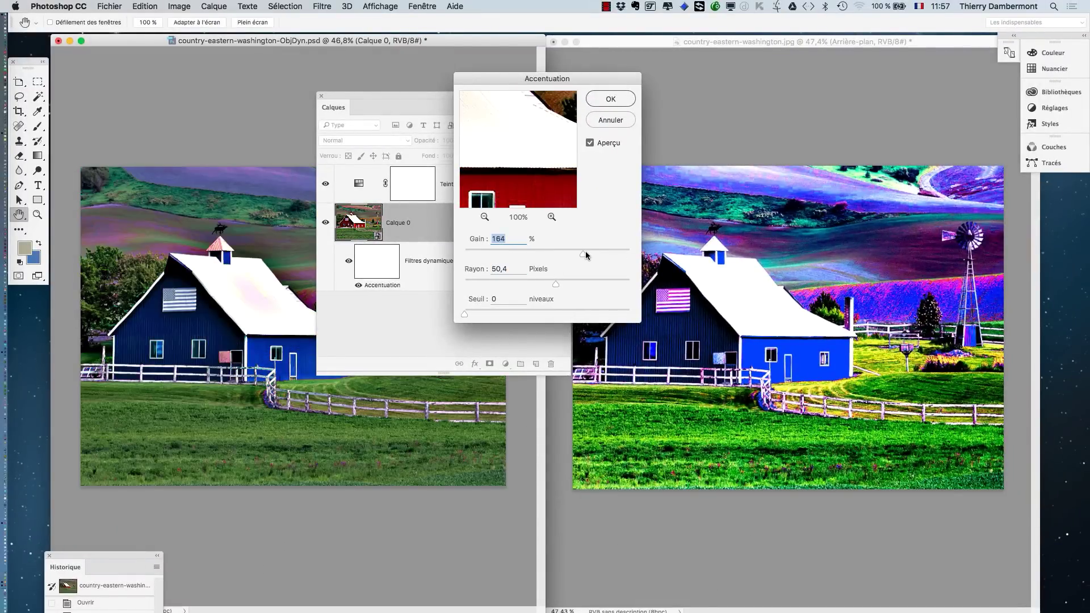
left_click(541, 281)
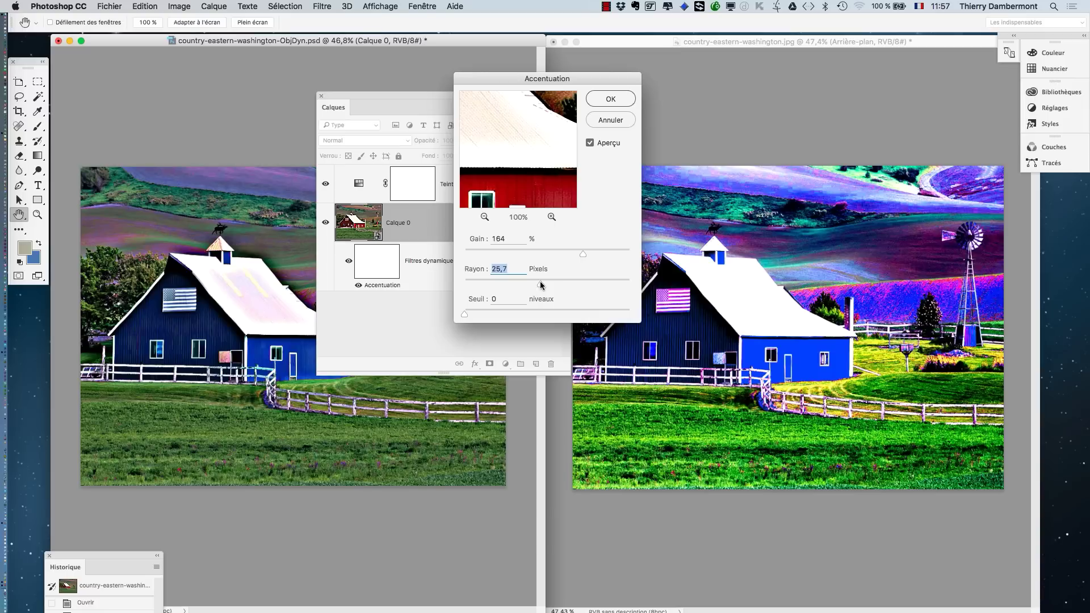
left_click(540, 282)
left_click(610, 100)
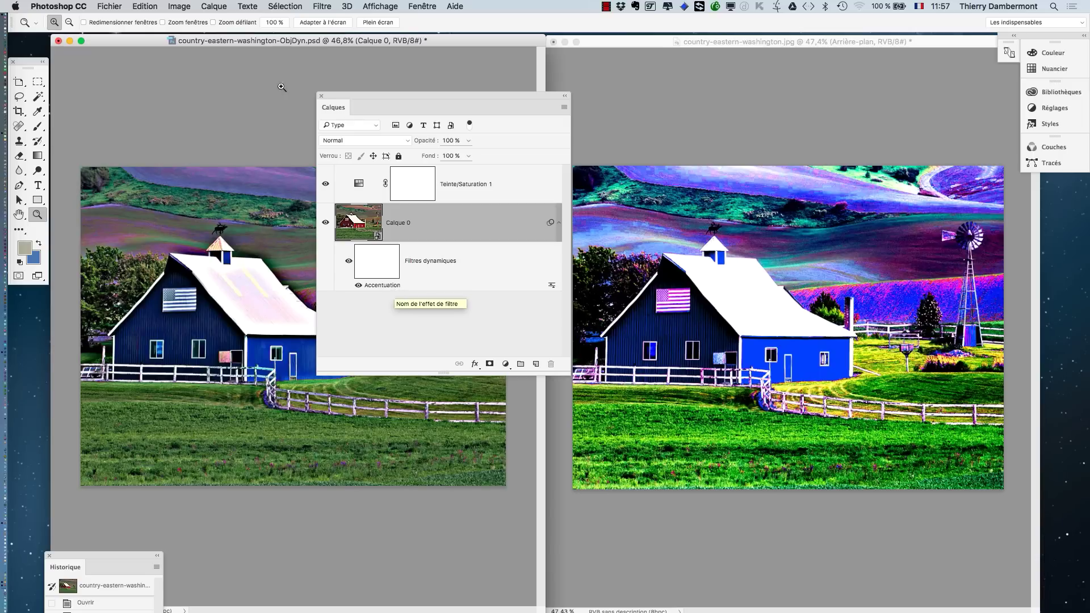
left_click(316, 6)
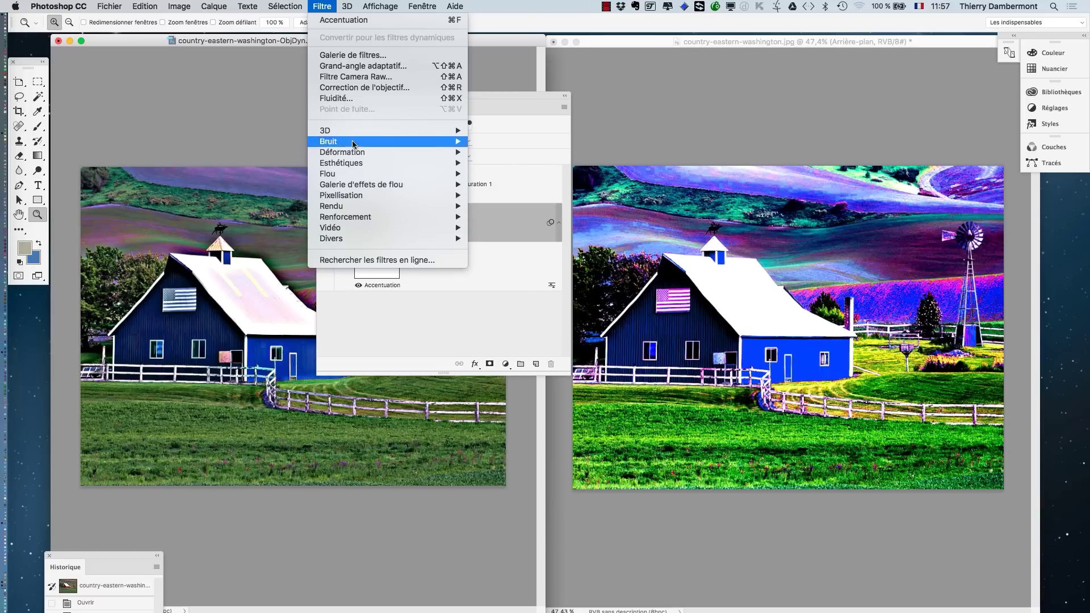
left_click(321, 4)
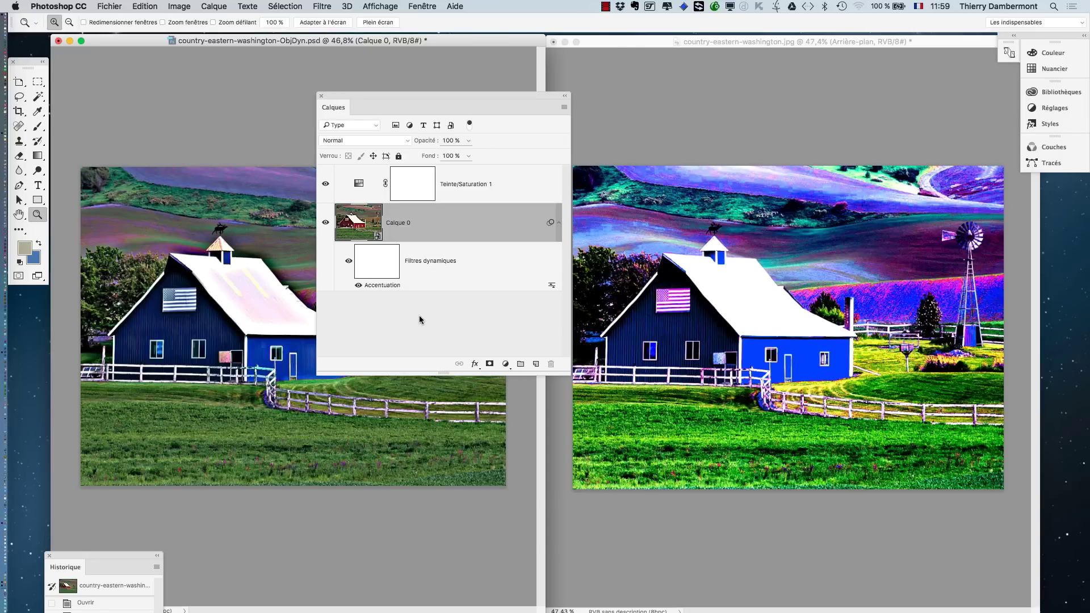
left_click(483, 194)
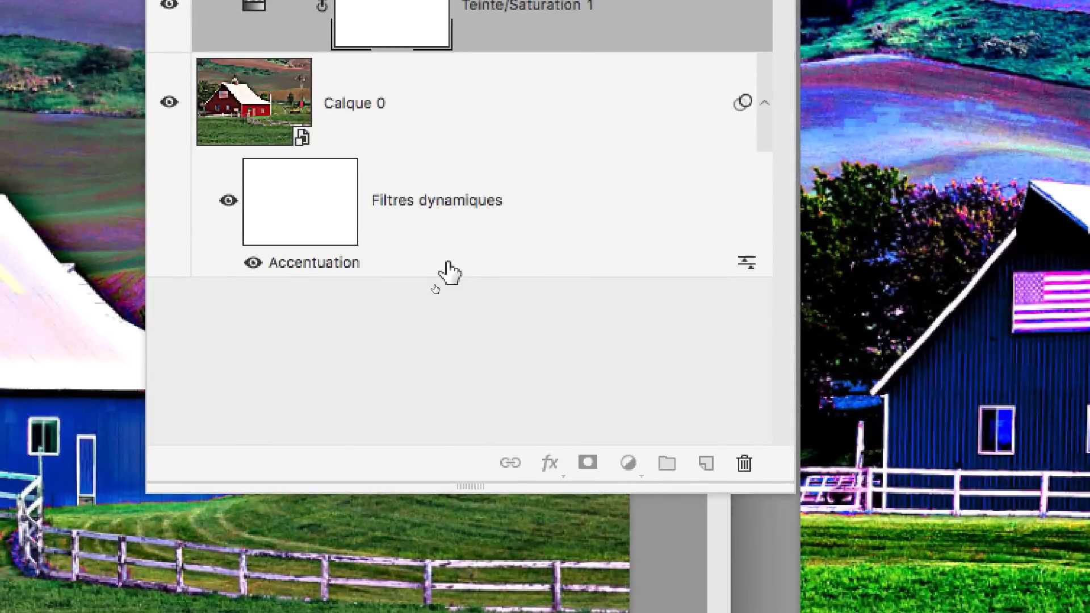
left_click(399, 444)
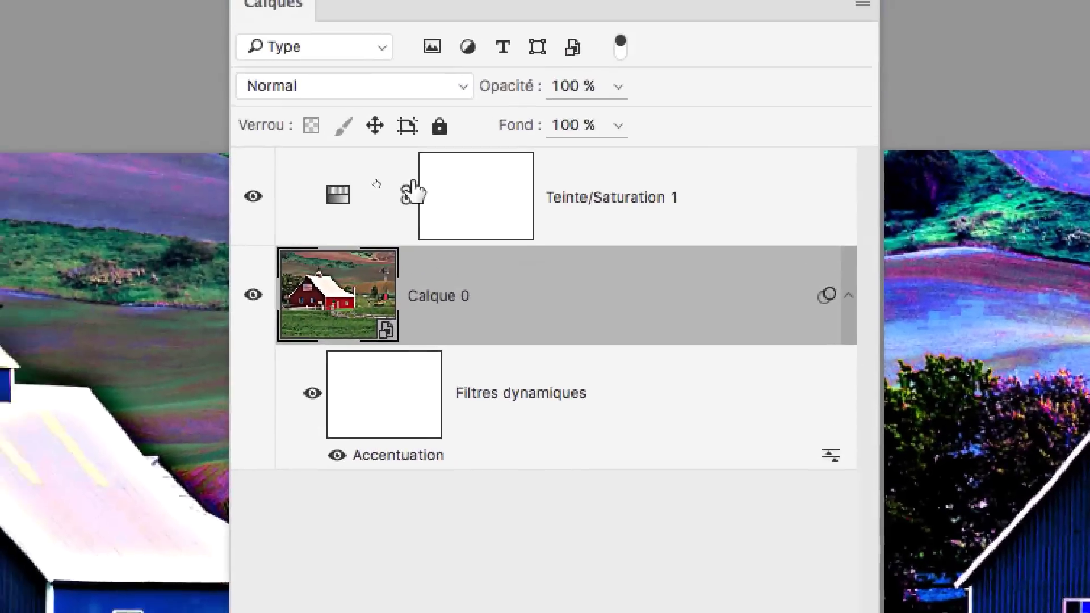
left_click(376, 17)
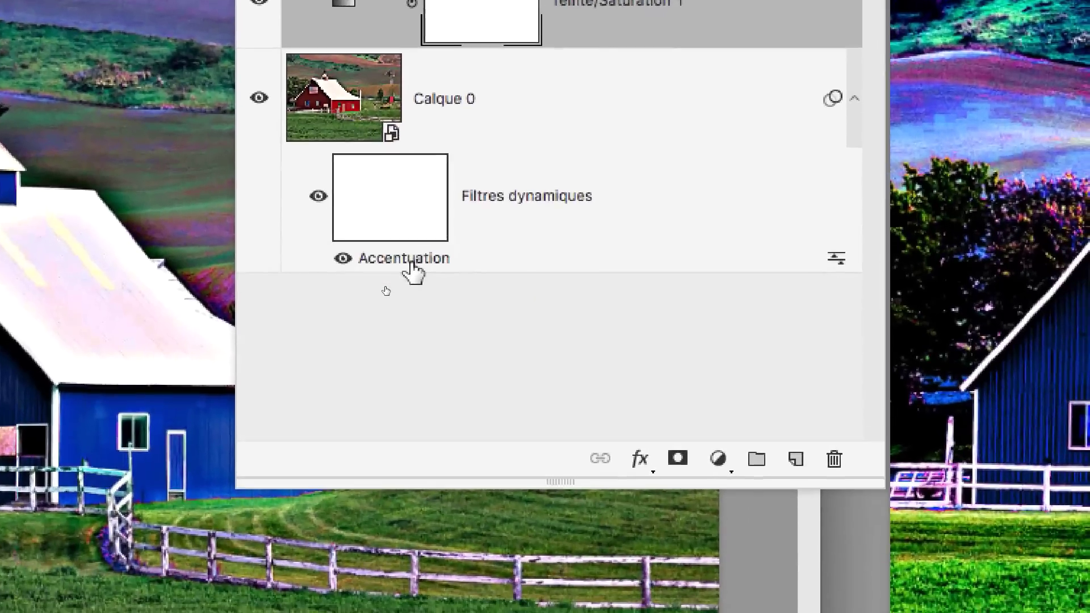
left_click(427, 427)
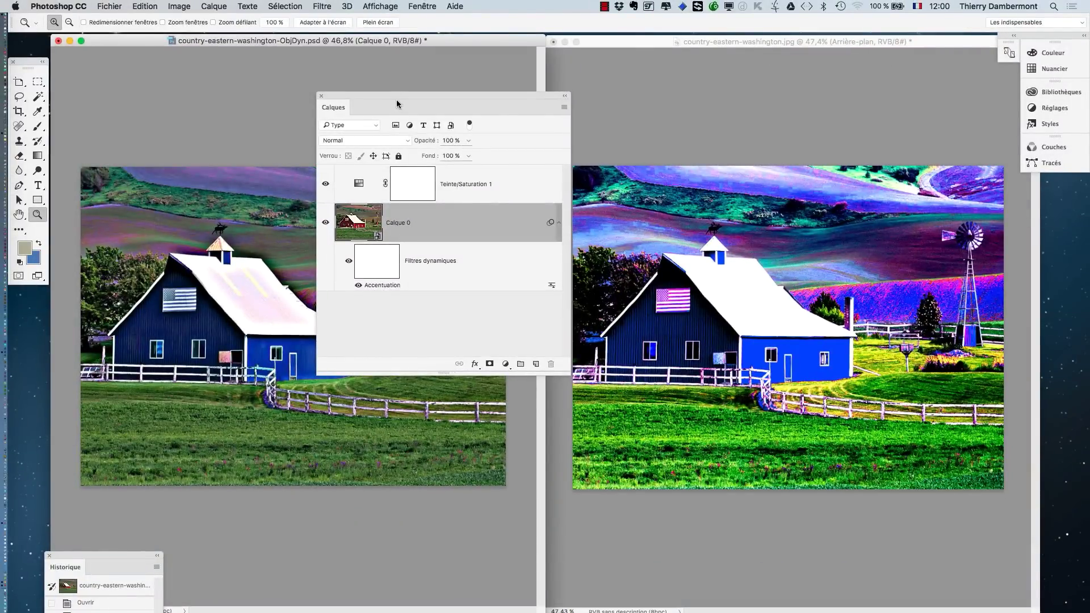
Activate the farm JPG and show the Historique panel, comparing states before and after sharpening.
left_click_drag(397, 104, 481, 71)
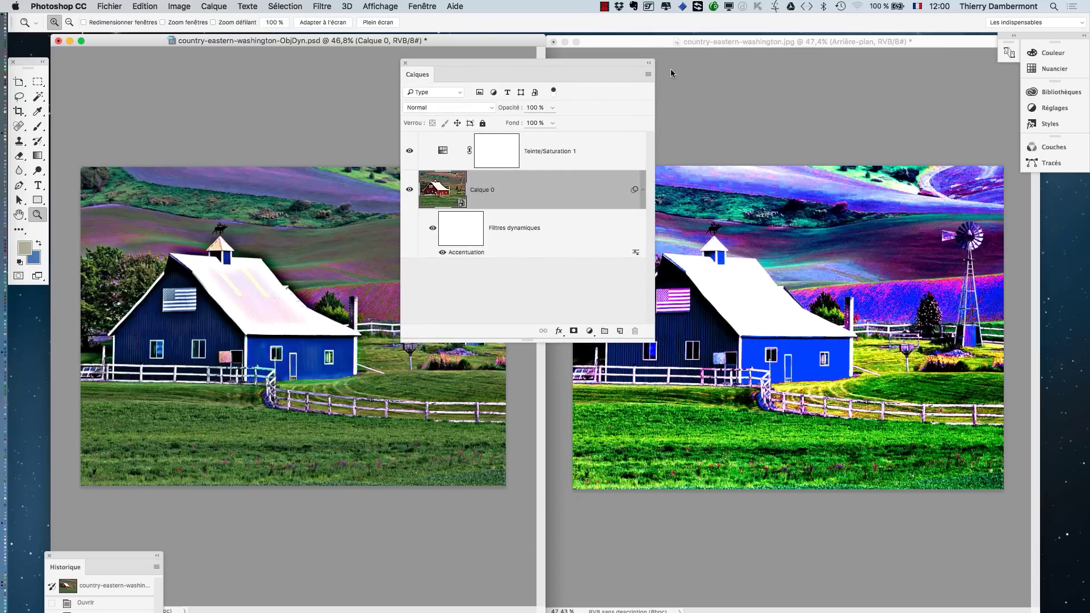
left_click(715, 42)
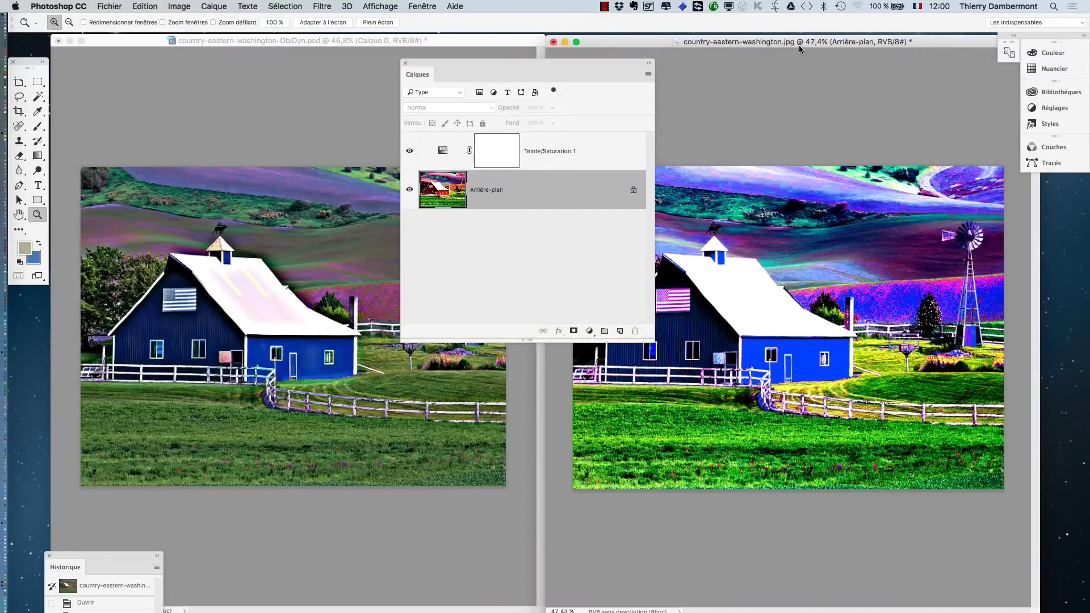
left_click(423, 5)
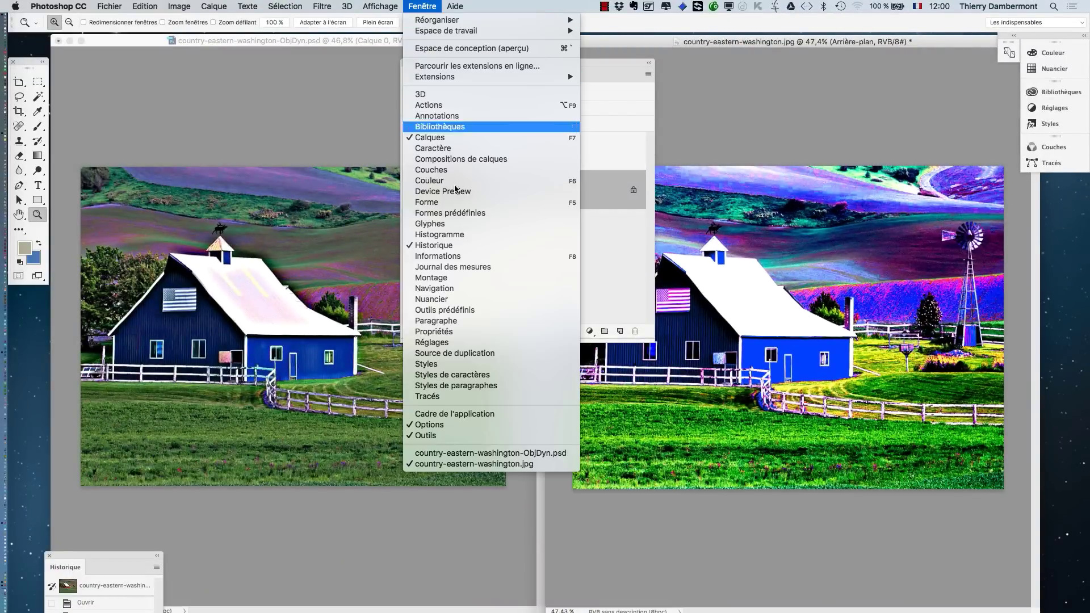
left_click(434, 245)
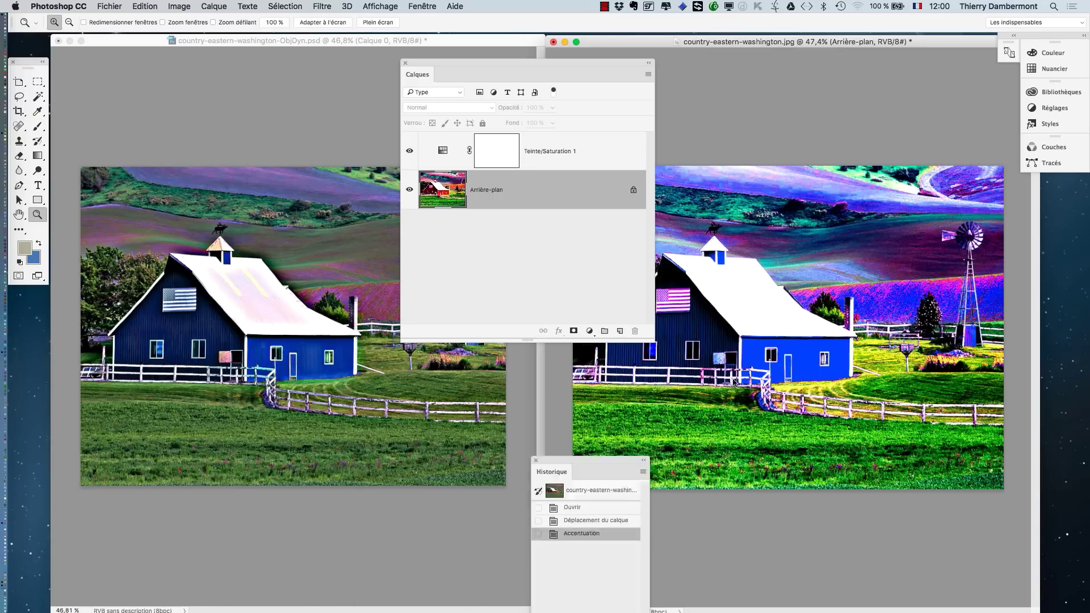
left_click_drag(601, 465, 959, 97)
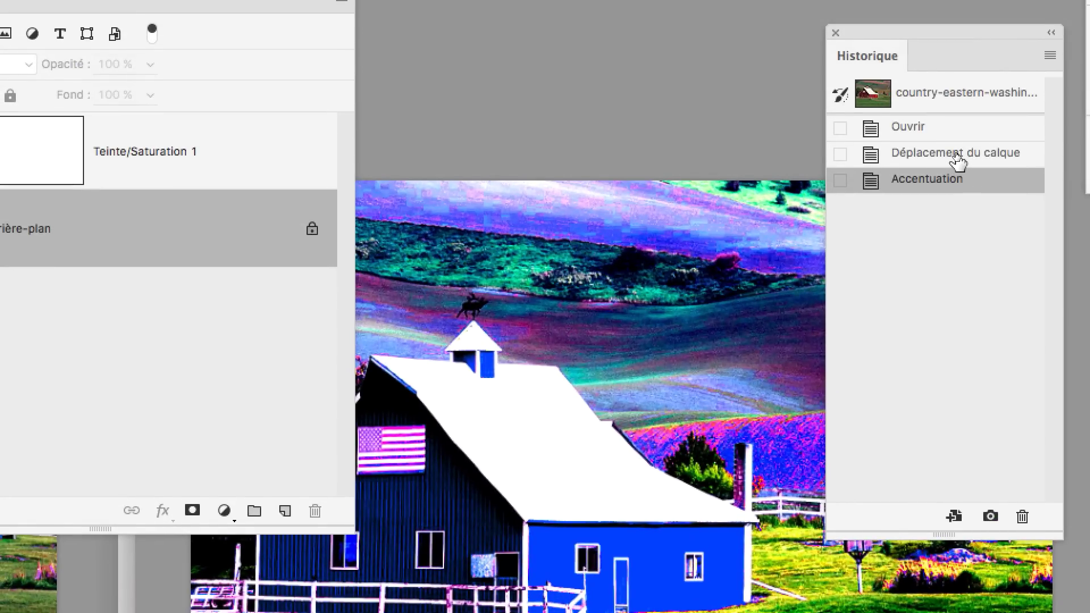
left_click(958, 162)
left_click(957, 177)
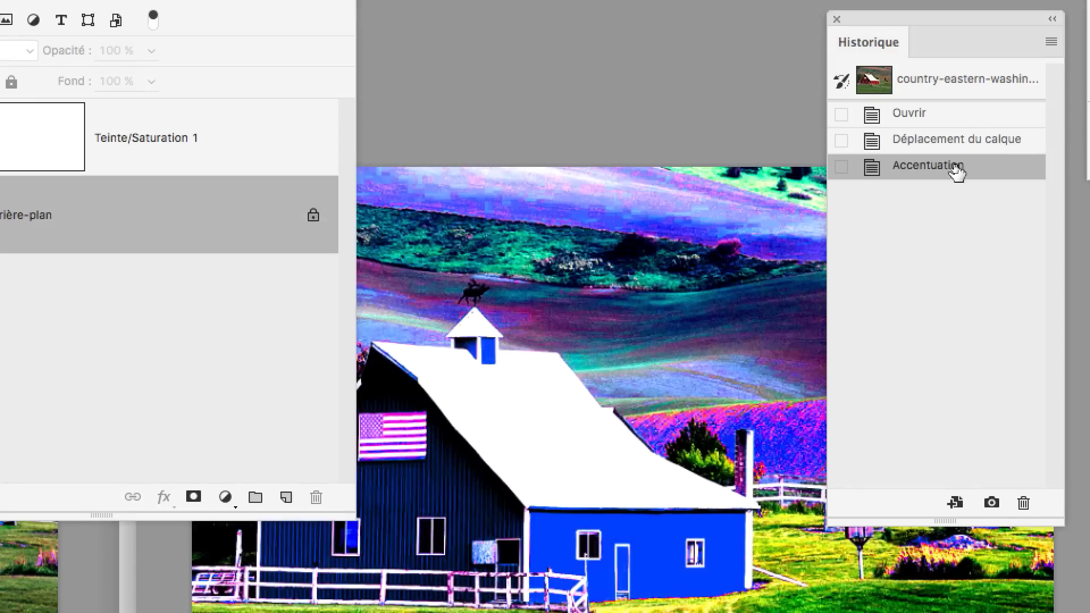
left_click(956, 161)
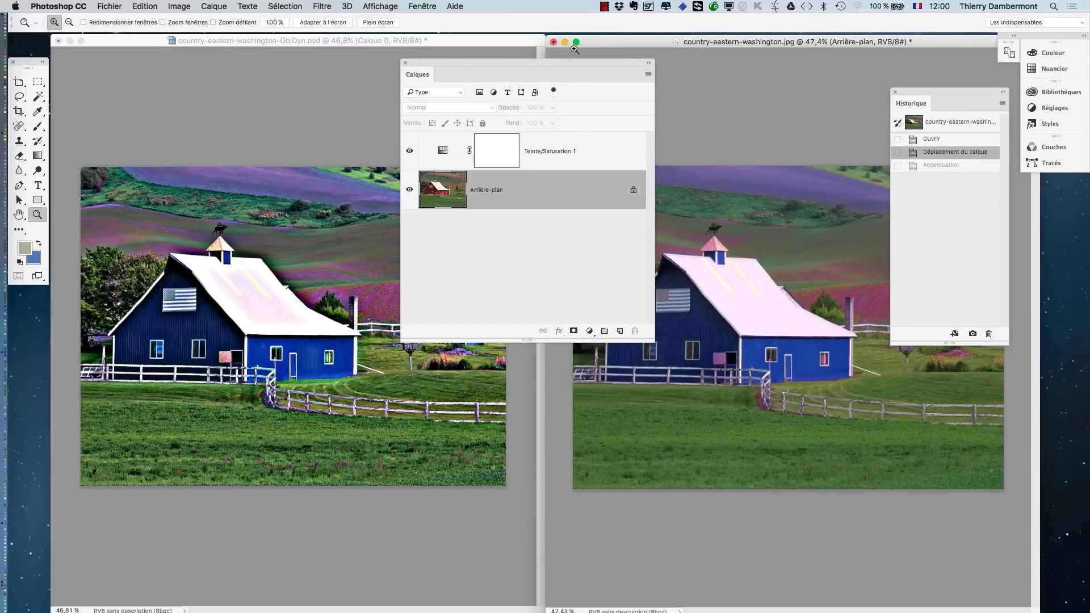
Revert to the Déplacement du calque history state and open the Accentuation dialog.
left_click(322, 6)
left_click(327, 20)
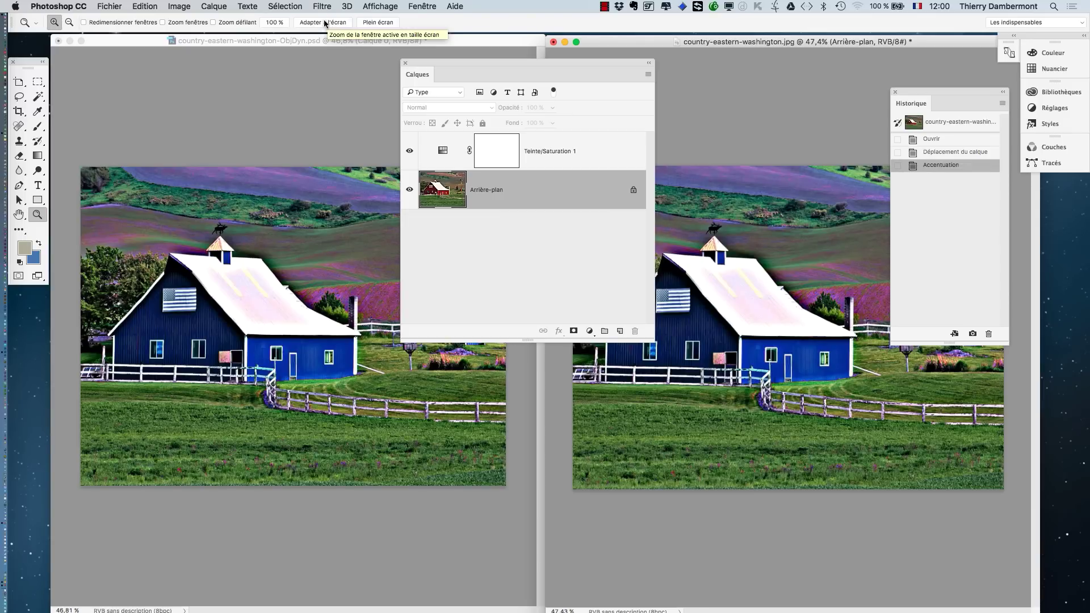
left_click(145, 7)
left_click(949, 191)
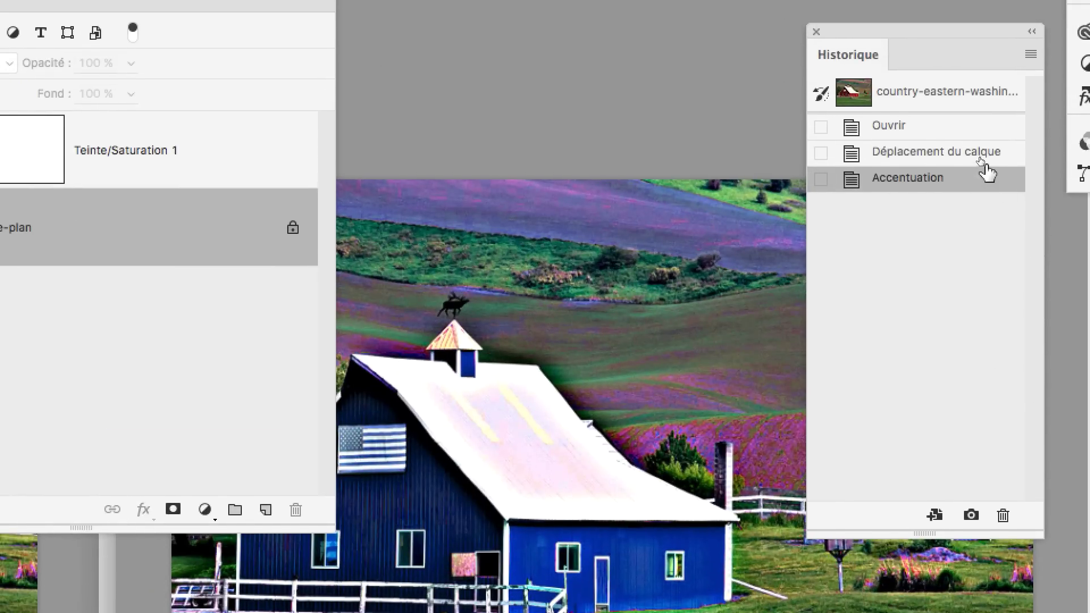
left_click(968, 123)
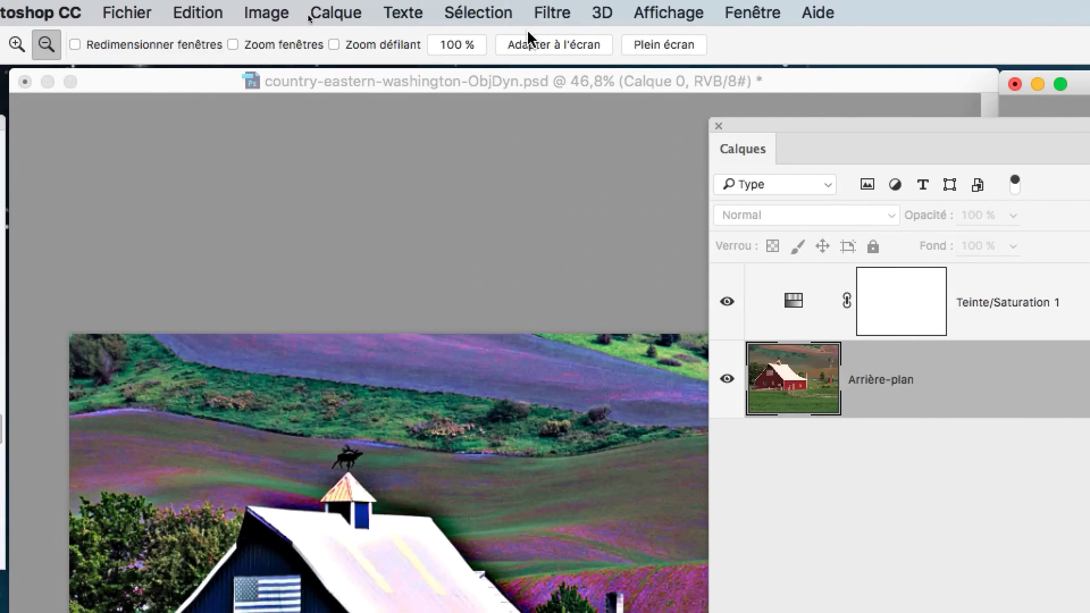
left_click(418, 12)
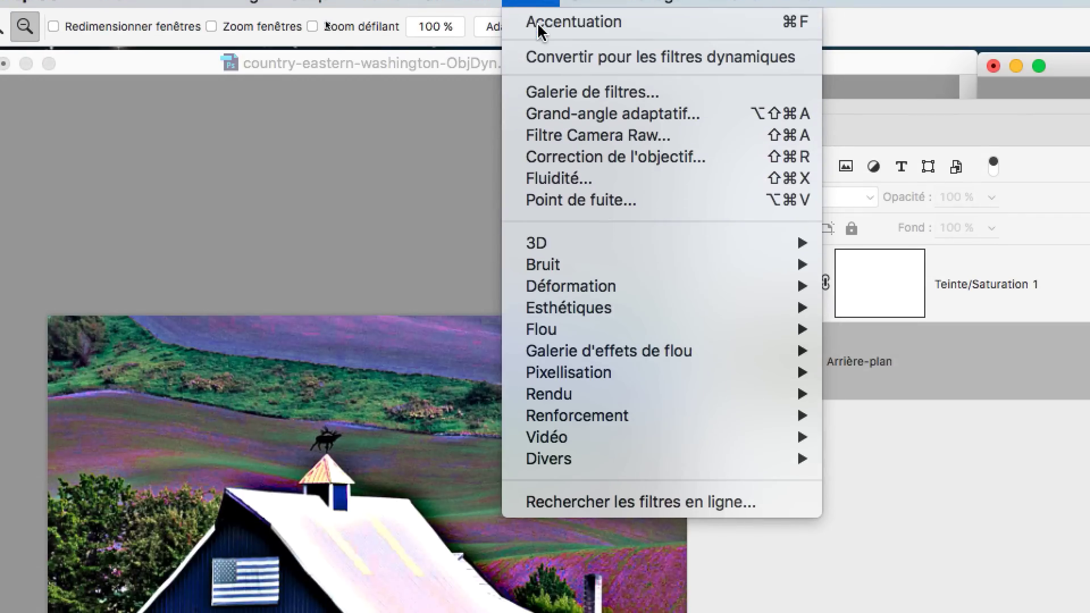
left_click(550, 29)
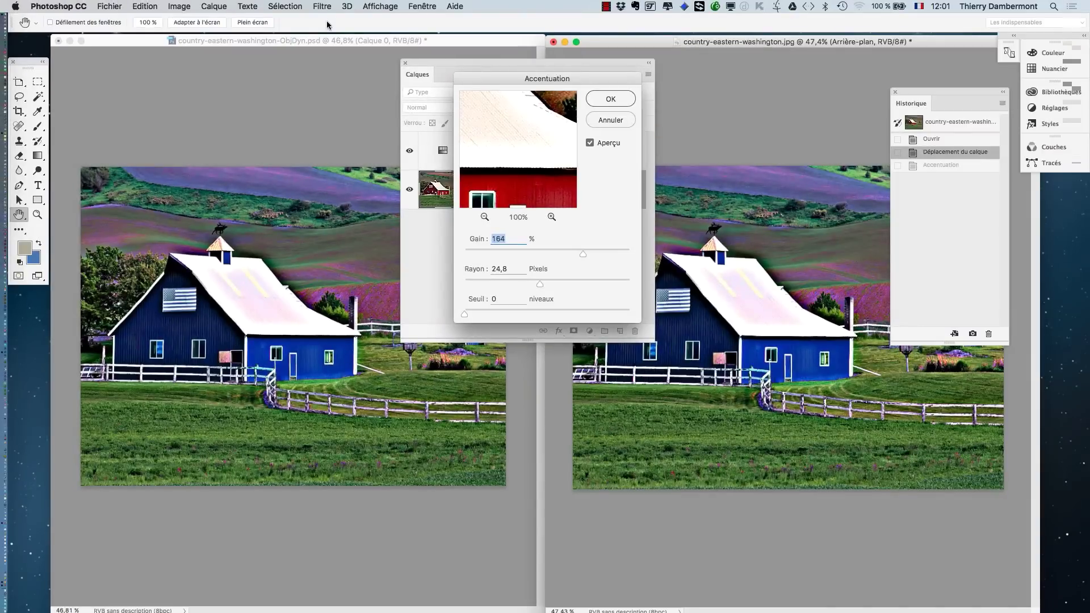
Apply Accentuation to the JPG's Arrière-plan at Gain 83 % and Rayon 4,9 px.
left_click_drag(1005, 142, 952, 255)
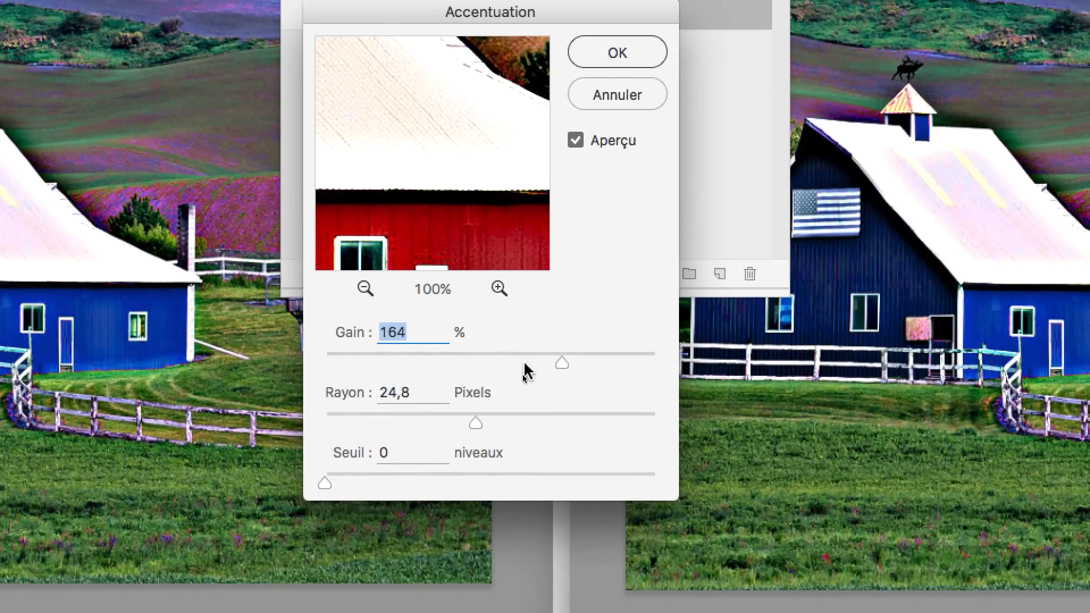
left_click(555, 404)
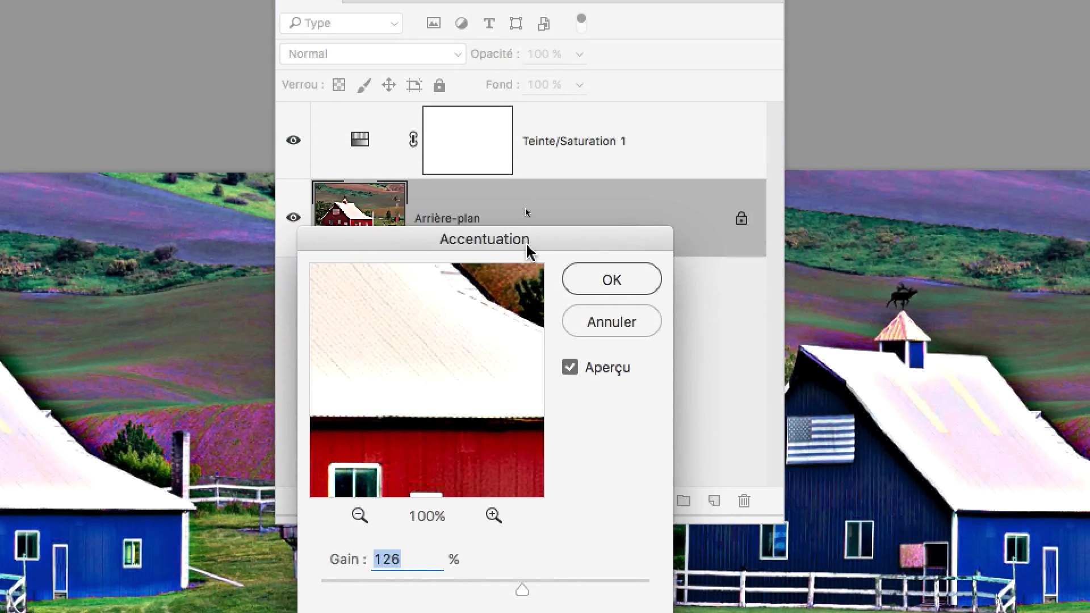
left_click_drag(526, 246, 536, 319)
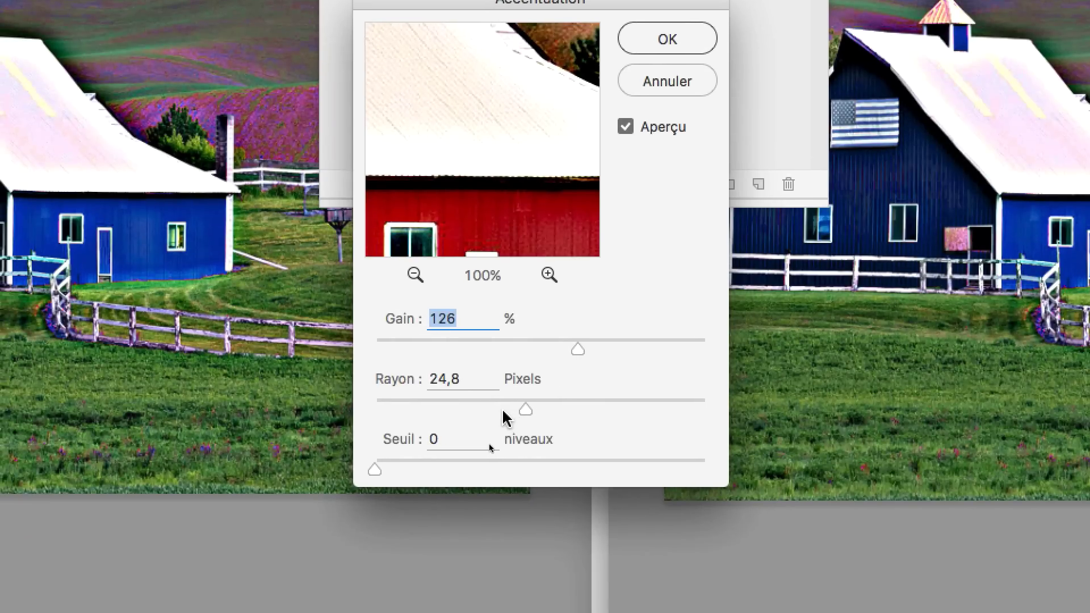
left_click(497, 415)
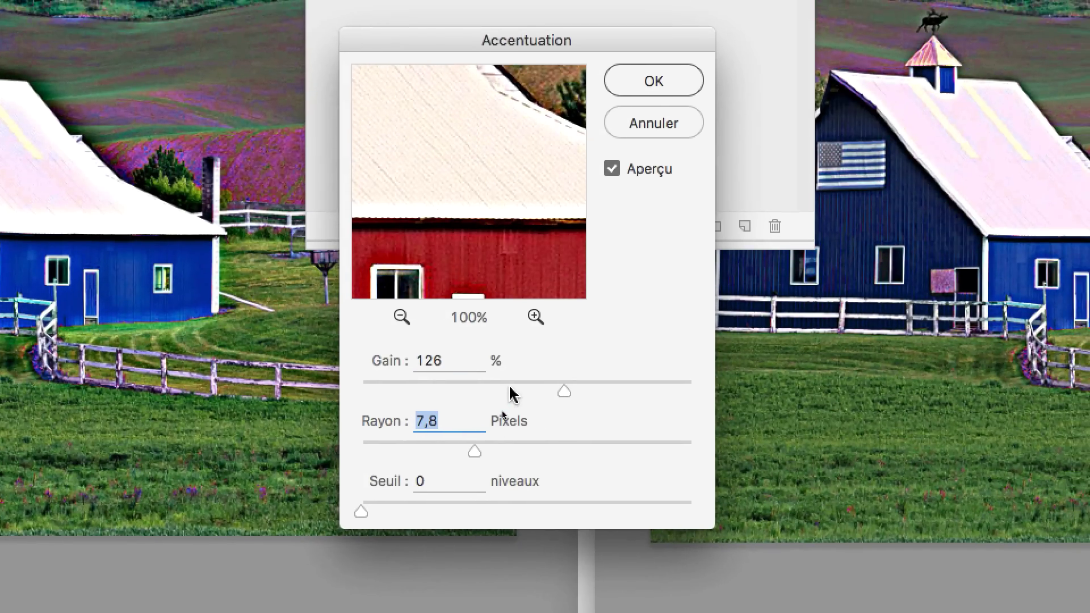
left_click(532, 354)
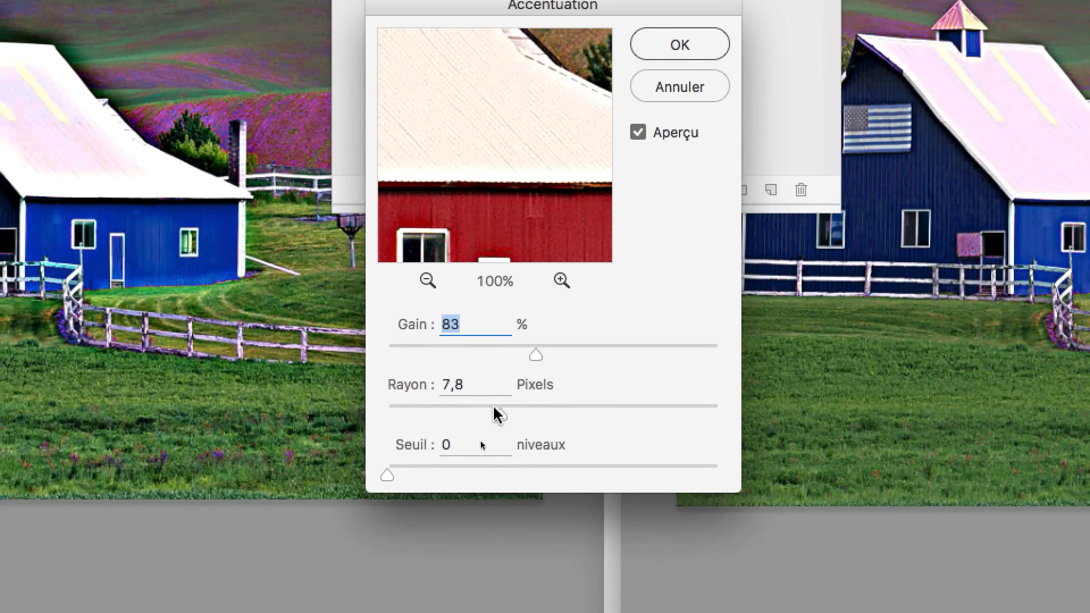
left_click(446, 449)
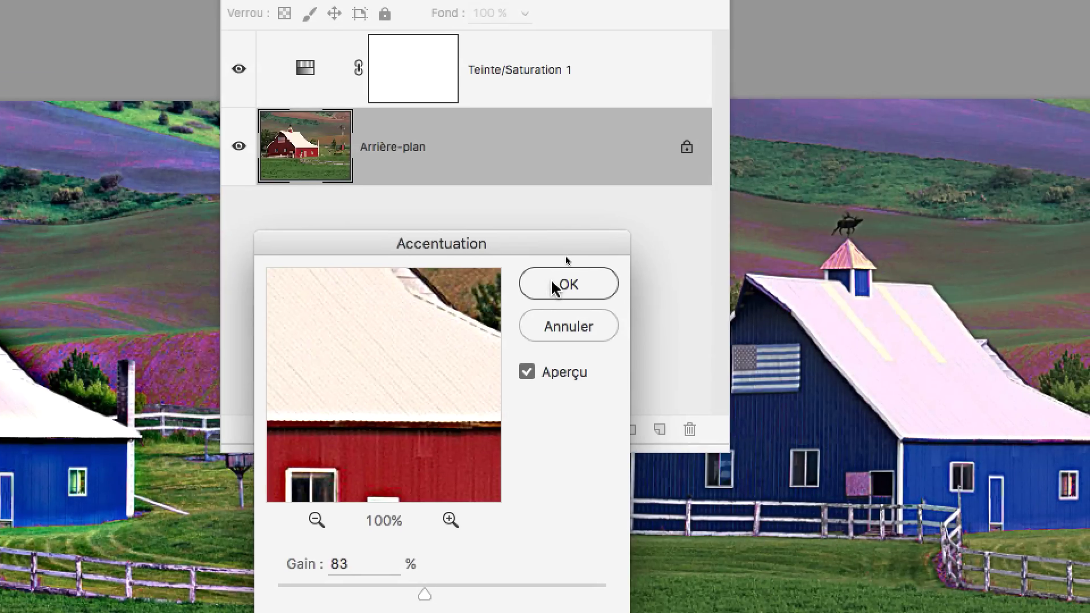
left_click(553, 287)
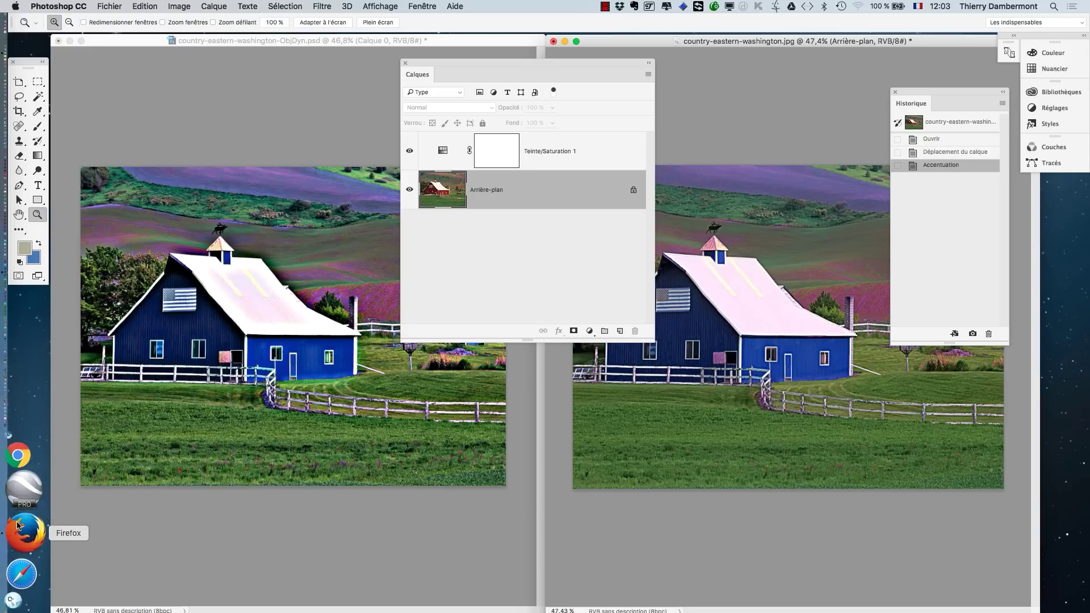
Open a new enlarged Firefox window and search Google for 'adobe photoshop wikipedia'.
left_click(18, 524)
left_click(80, 7)
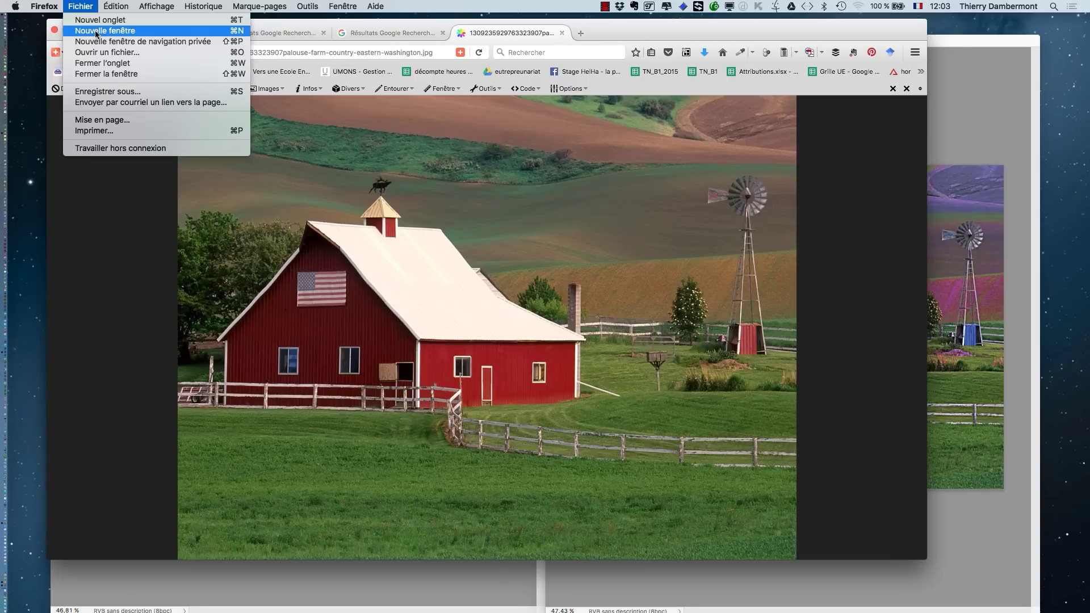
left_click(96, 34)
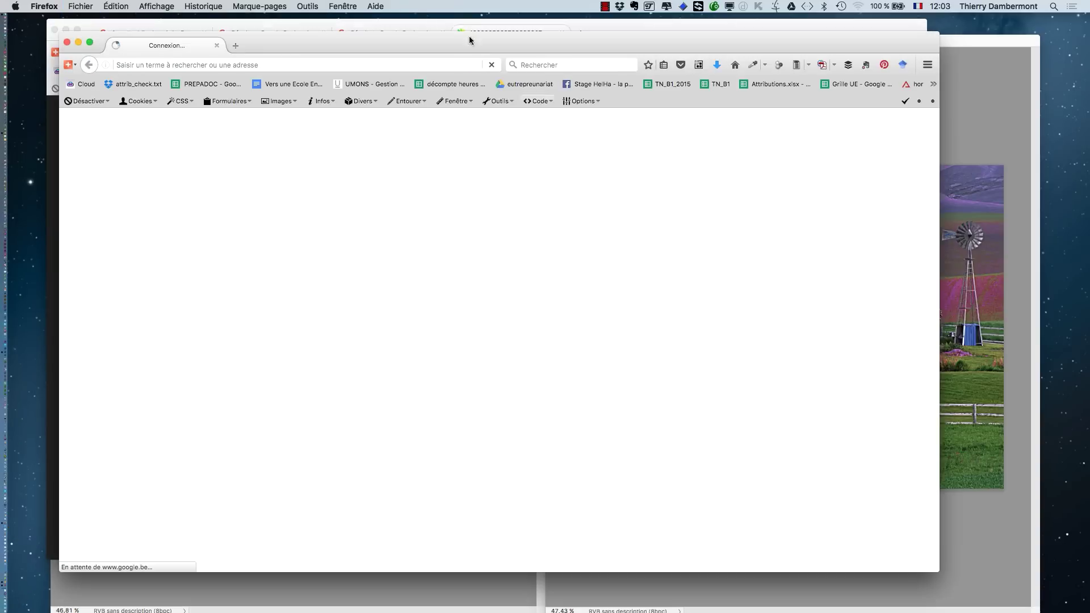
left_click_drag(453, 36, 441, 28)
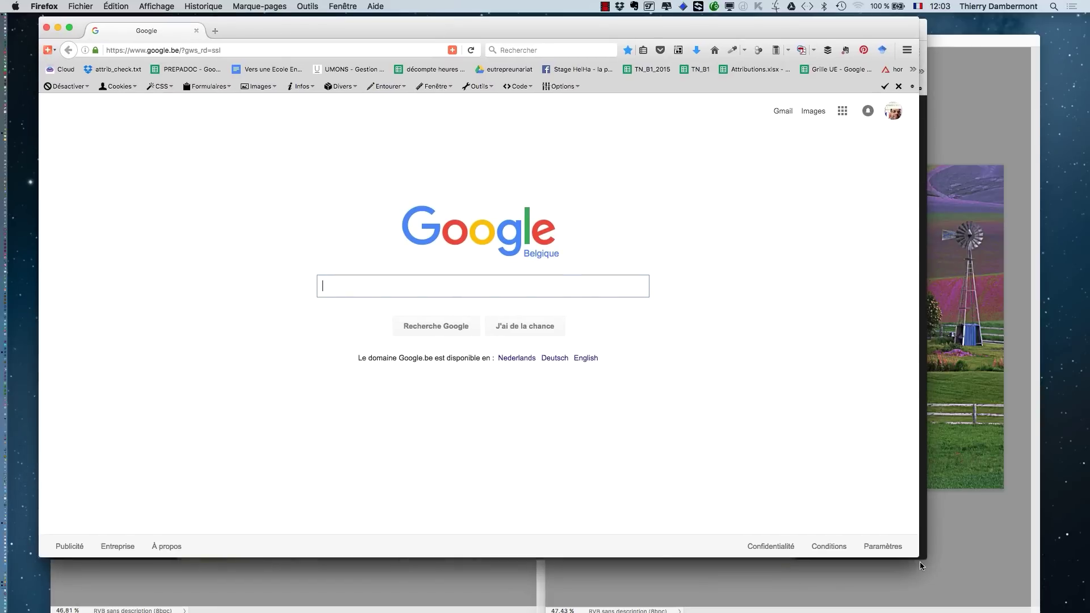
left_click_drag(920, 566, 1014, 597)
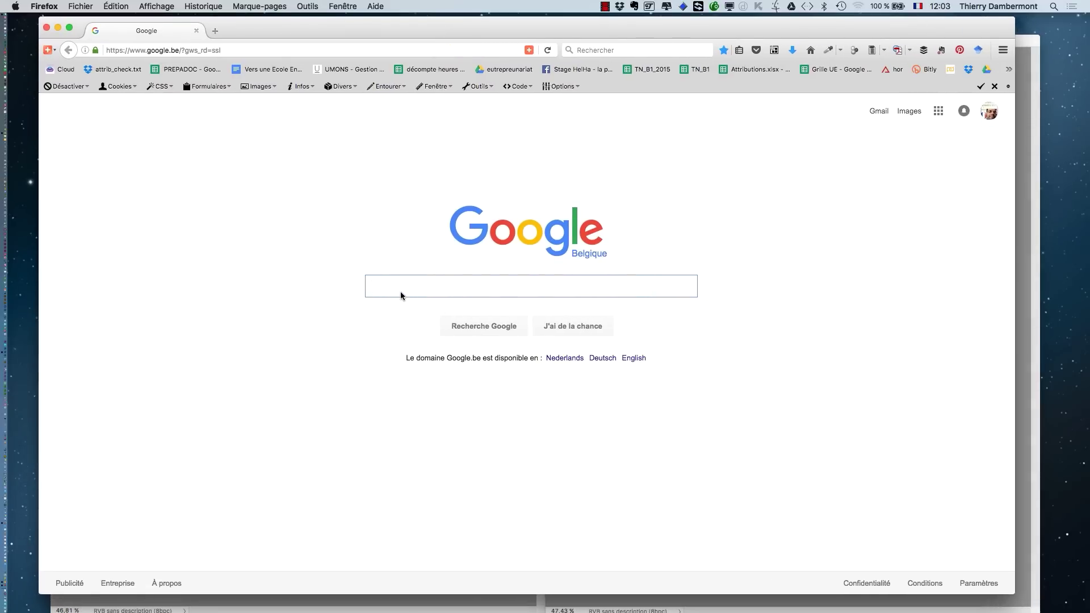
type("ad")
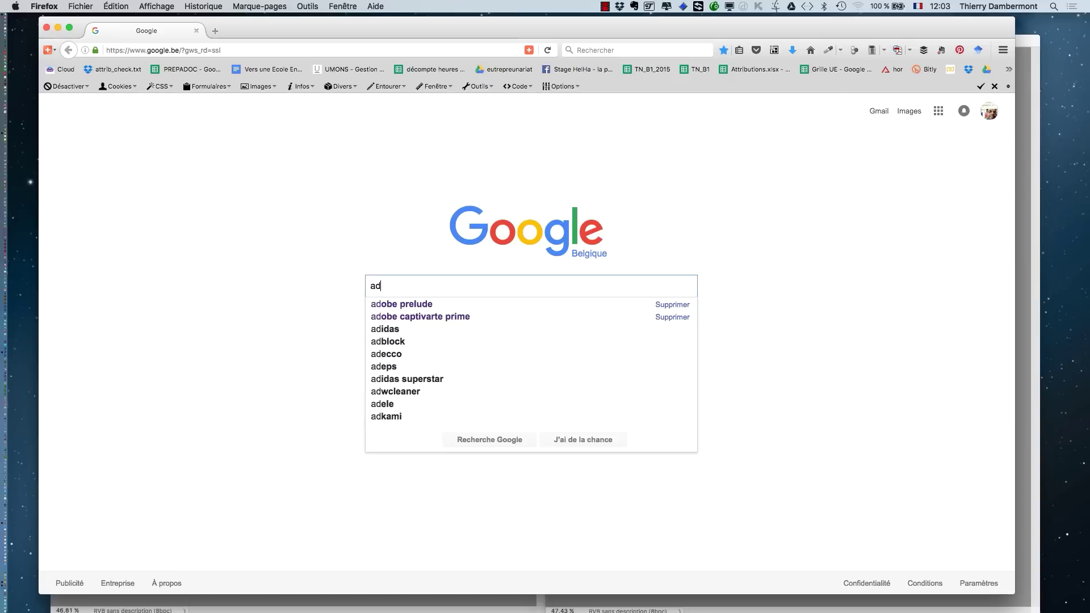
type("obe photo")
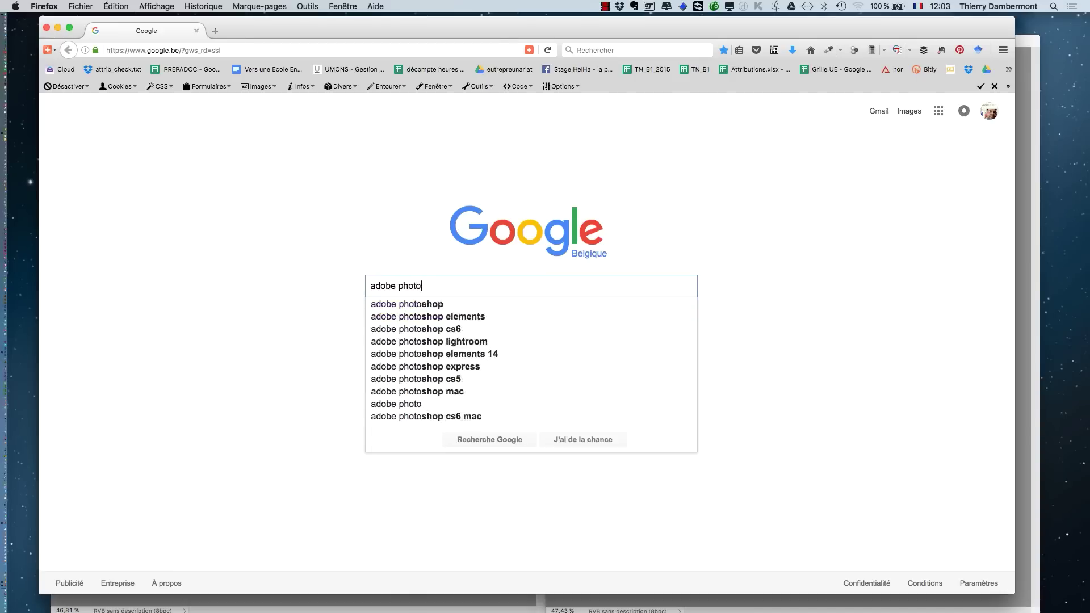
type("shop wik")
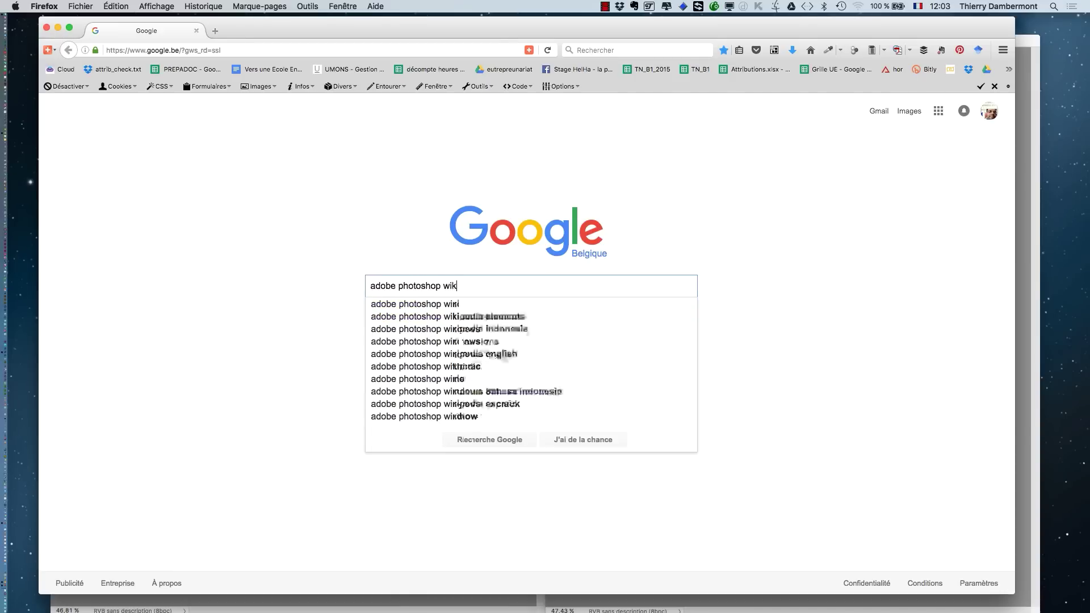
type("ipedia")
key("Return")
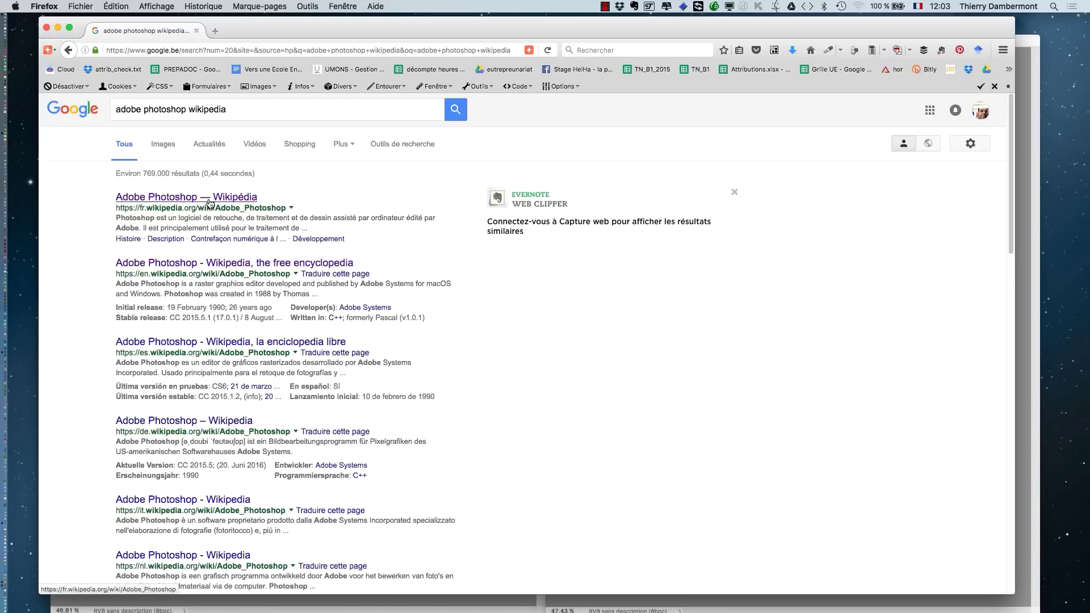
left_click(210, 203)
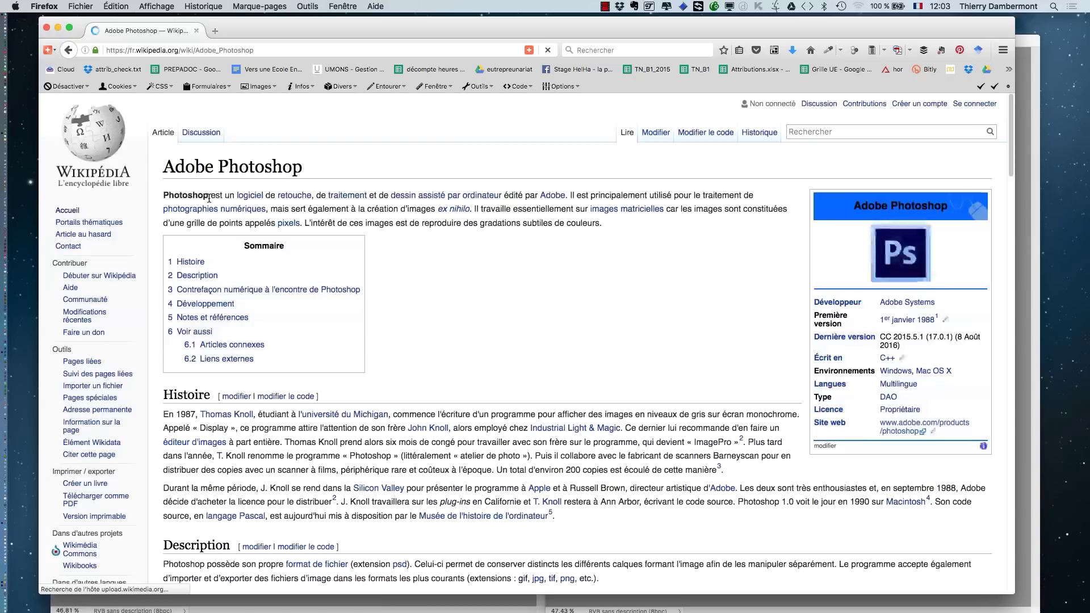
scroll(639, 384, "down", 20)
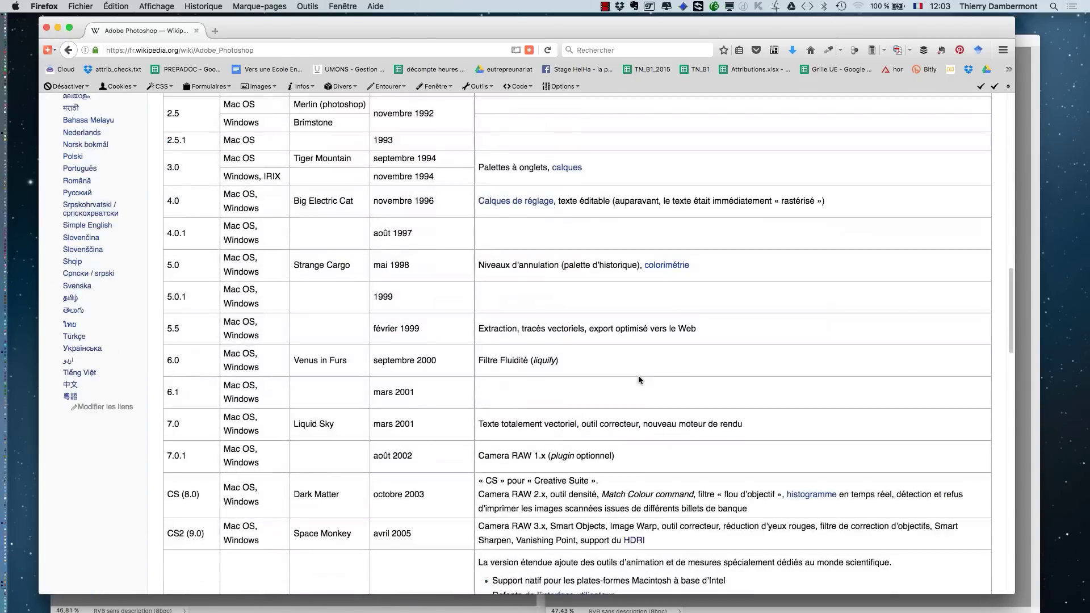
scroll(638, 379, "down", 7)
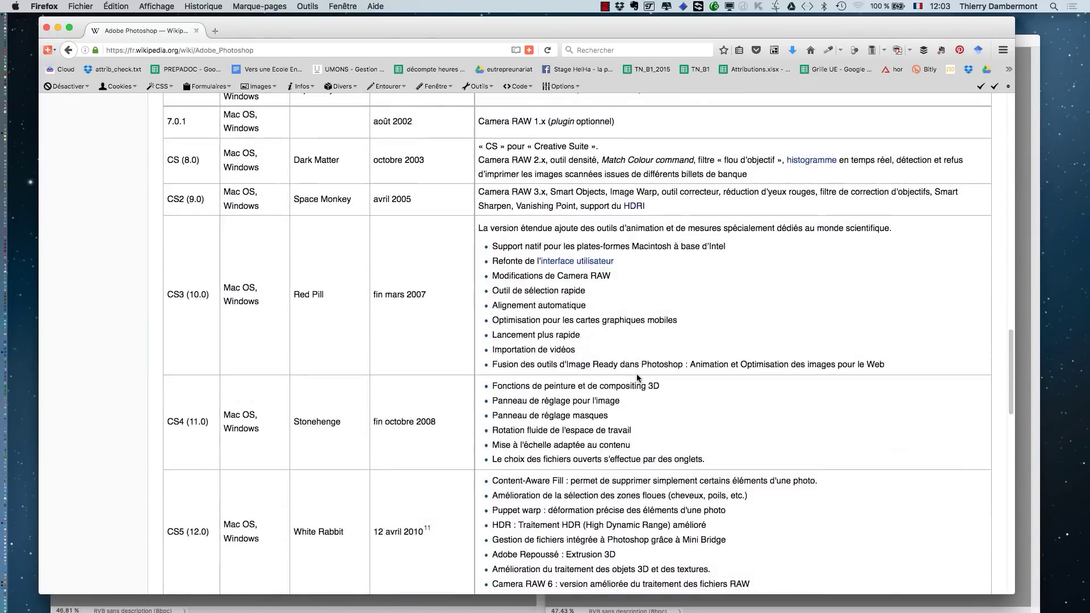
scroll(636, 375, "up", 20)
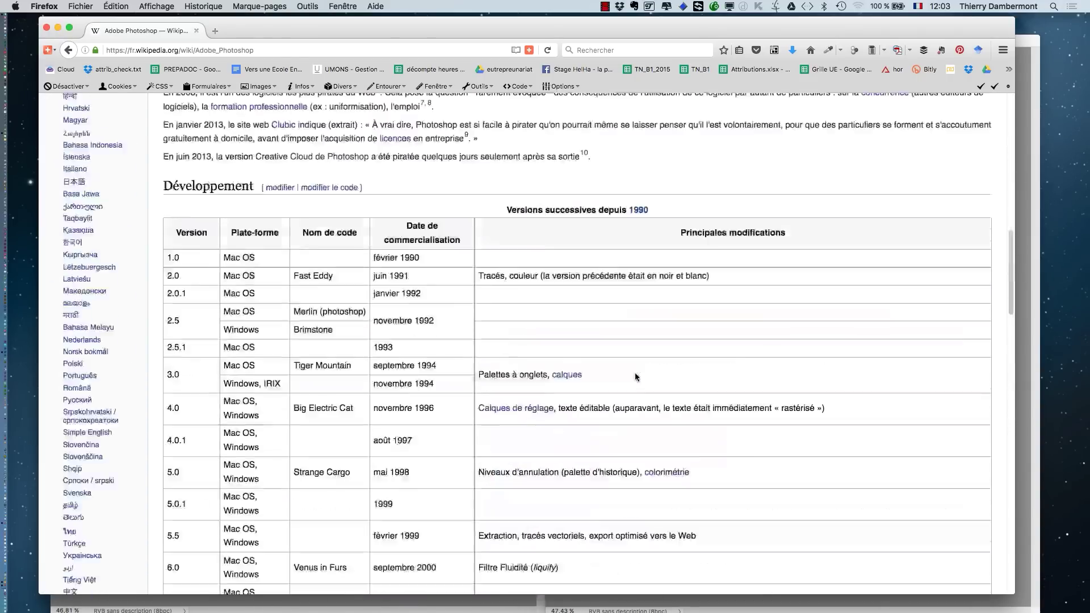
scroll(420, 302, "down", 4)
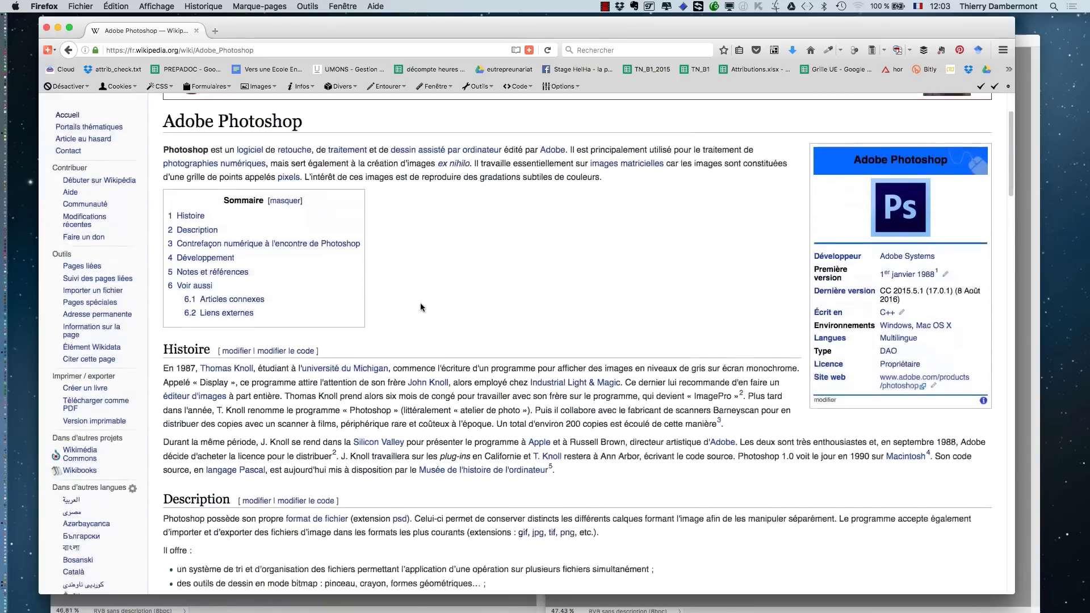
scroll(420, 302, "up", 4)
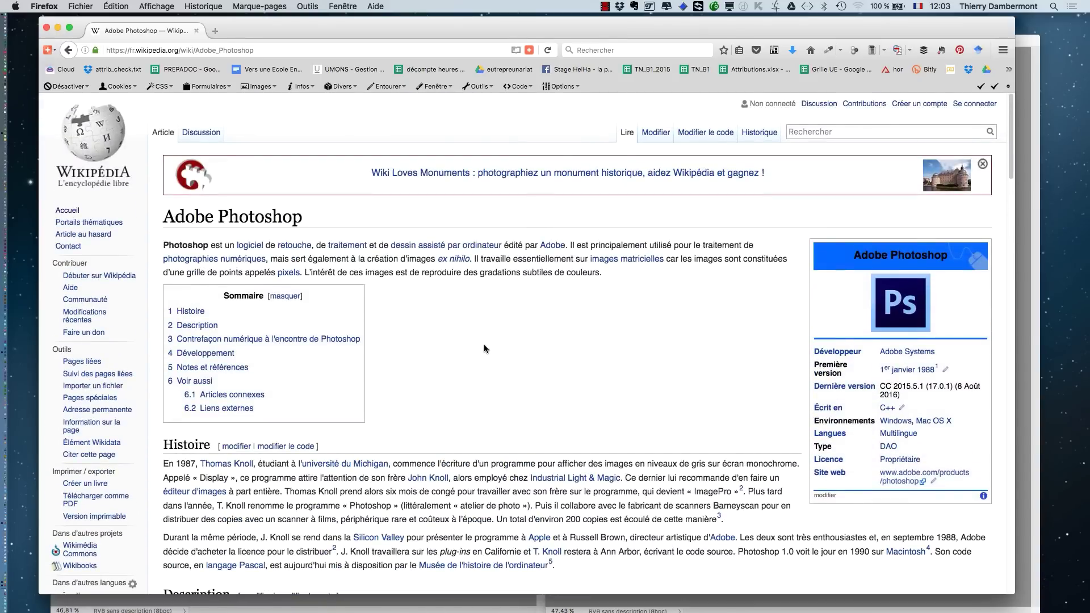
scroll(484, 340, "down", 5)
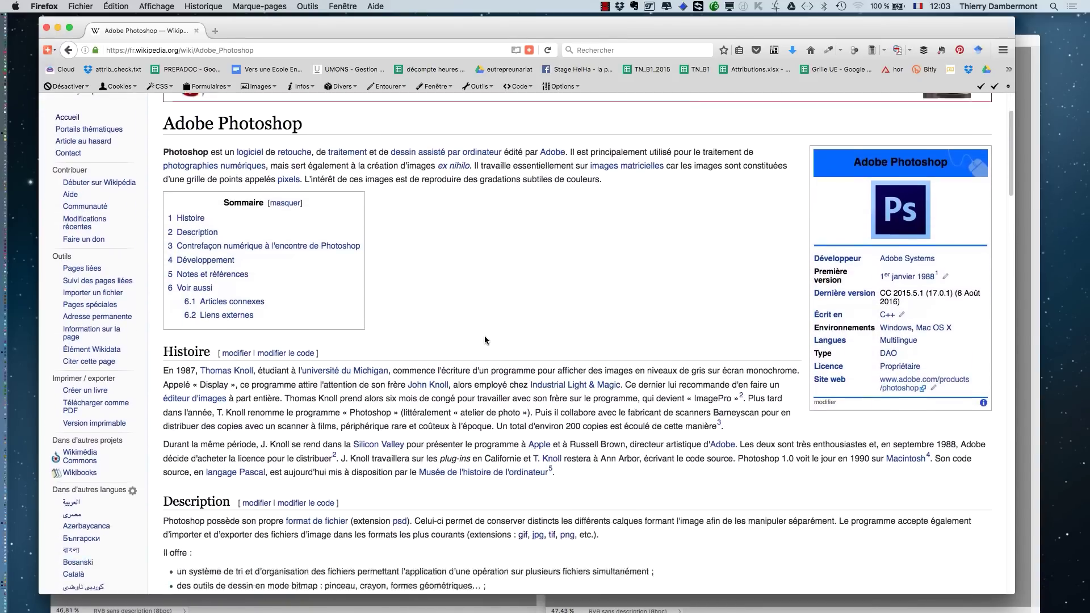
scroll(484, 337, "down", 5)
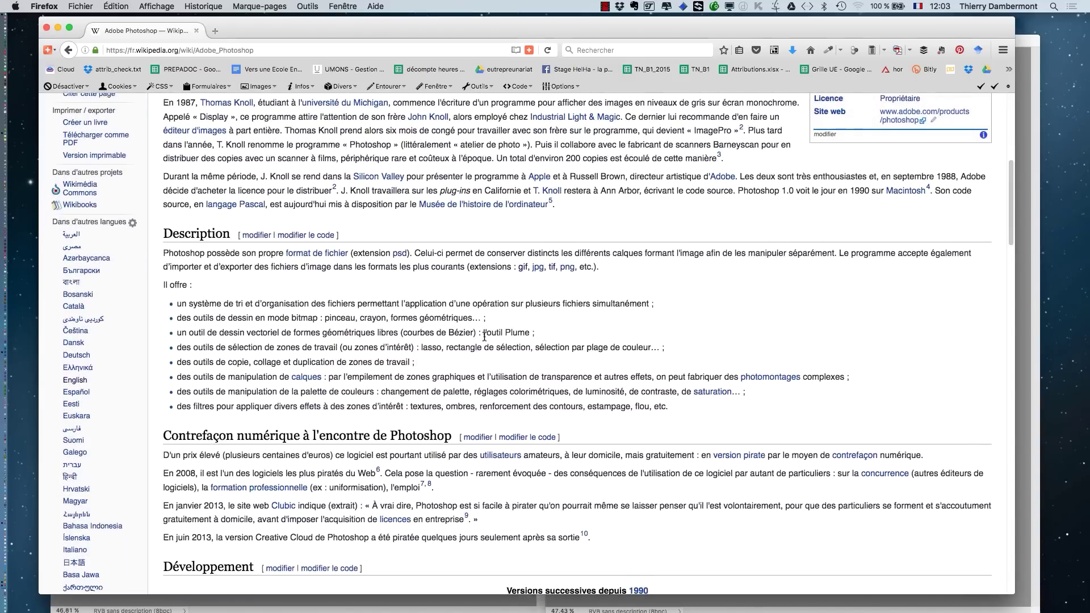
scroll(484, 337, "down", 10)
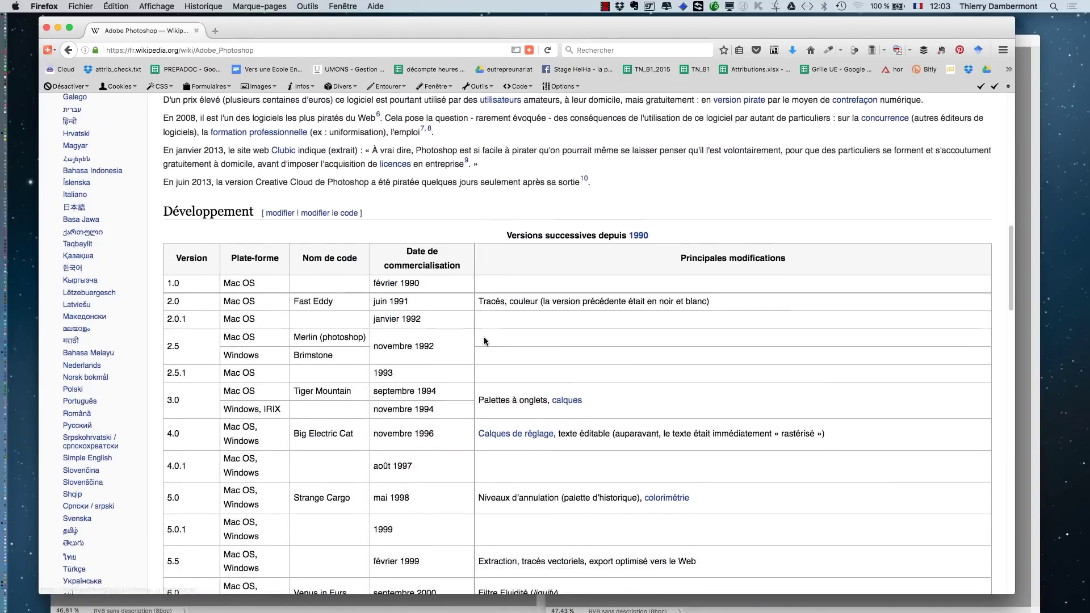
key("Home")
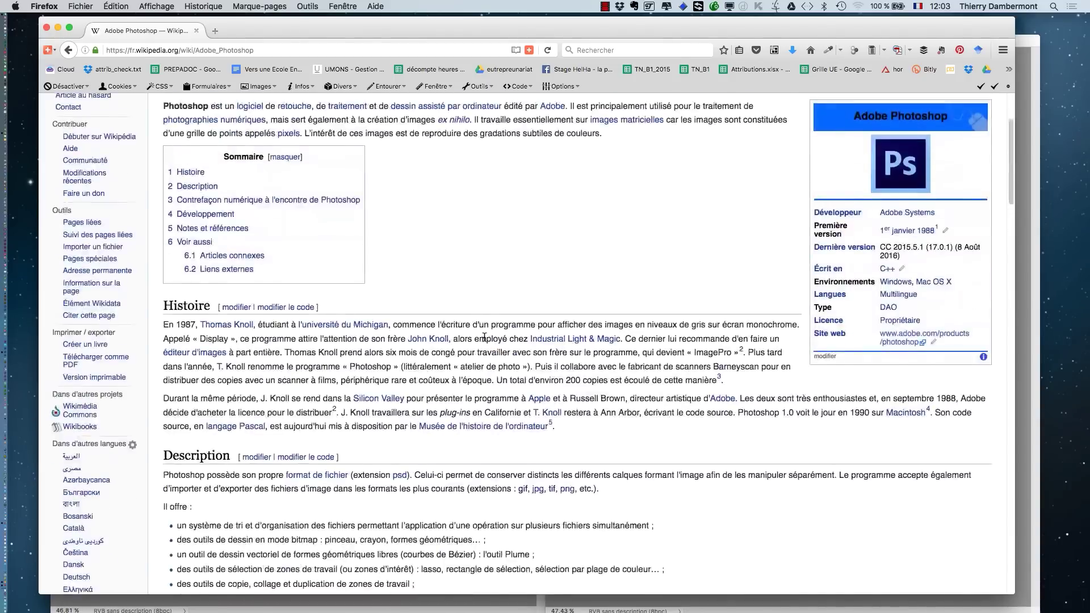
scroll(485, 337, "down", 3)
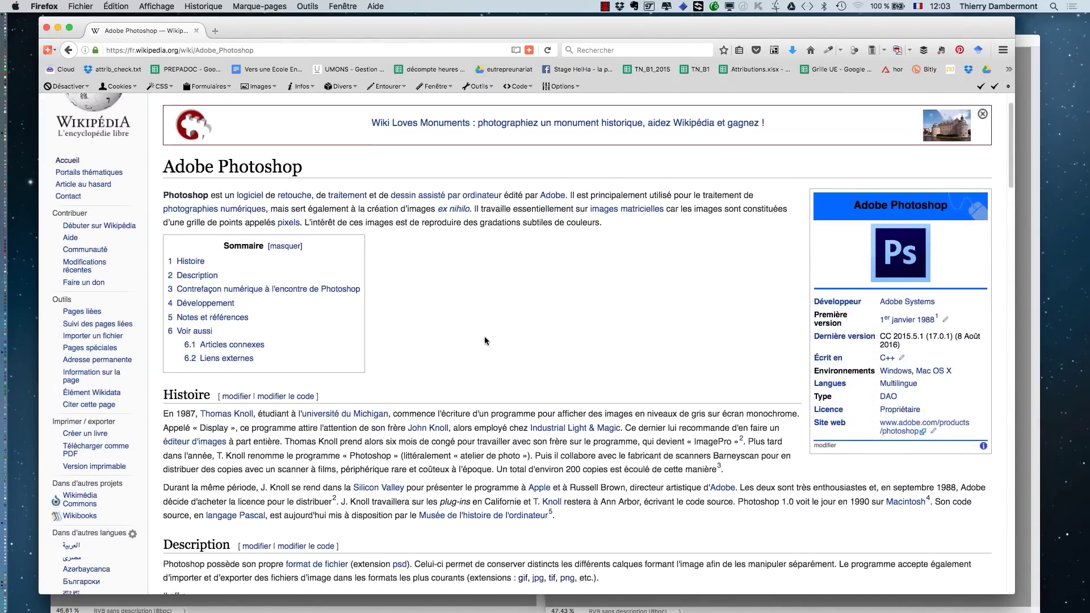
scroll(484, 339, "down", 2)
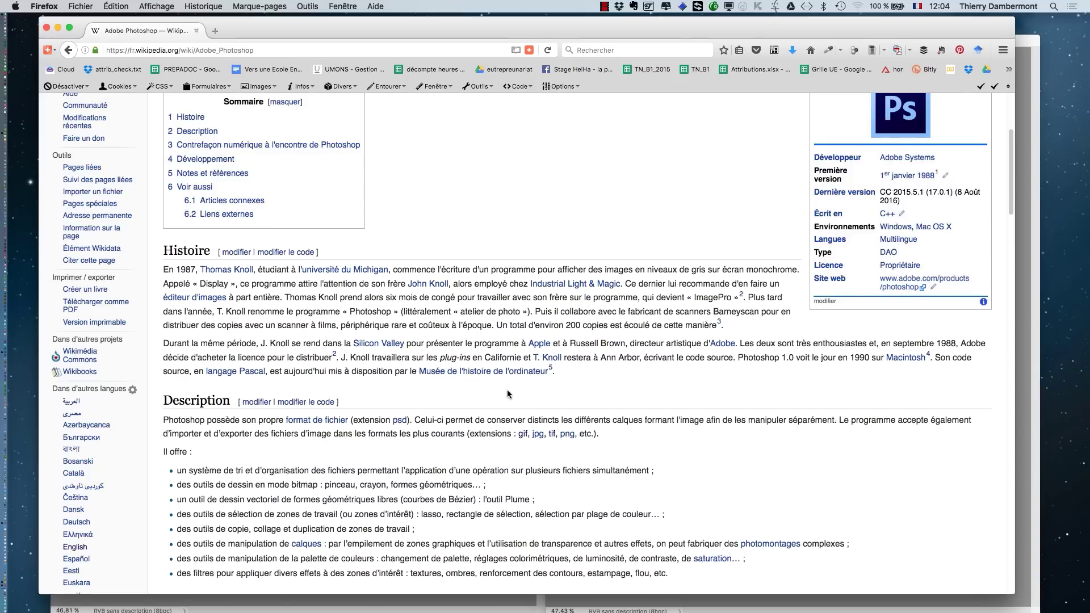
Scroll the Wikipedia article down to the CS4, CS5 and CS6 rows of the versions table.
scroll(508, 392, "down", 2)
scroll(508, 392, "down", 7)
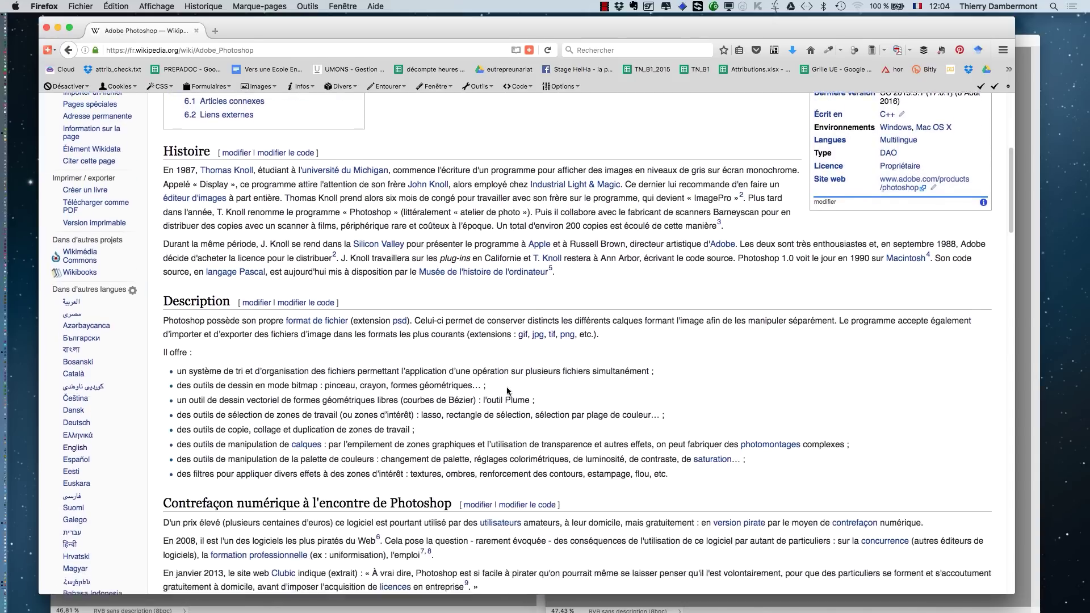
scroll(508, 391, "down", 18)
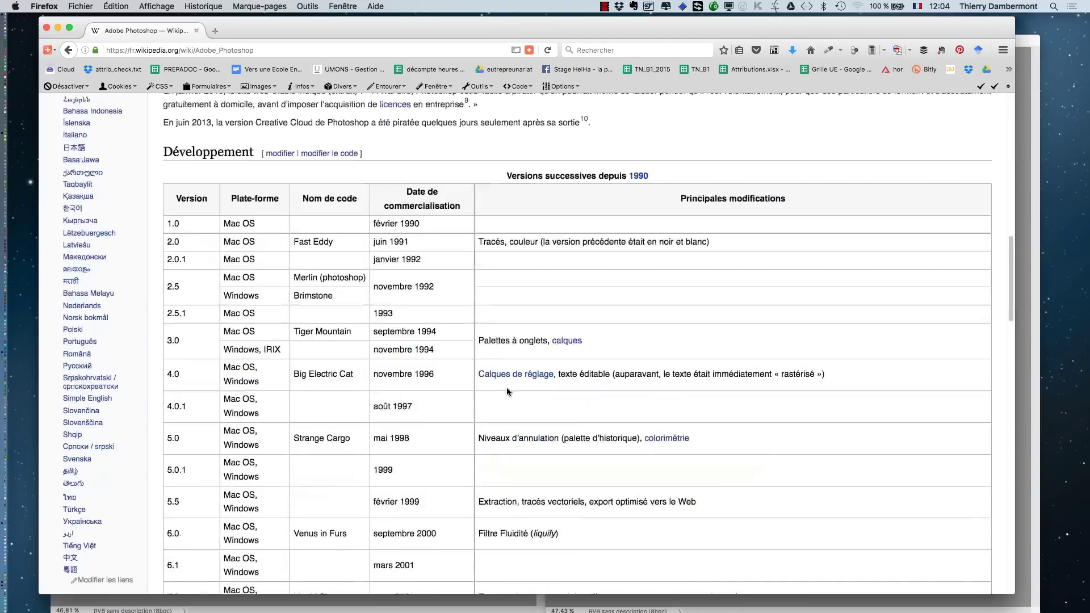
scroll(508, 390, "down", 8)
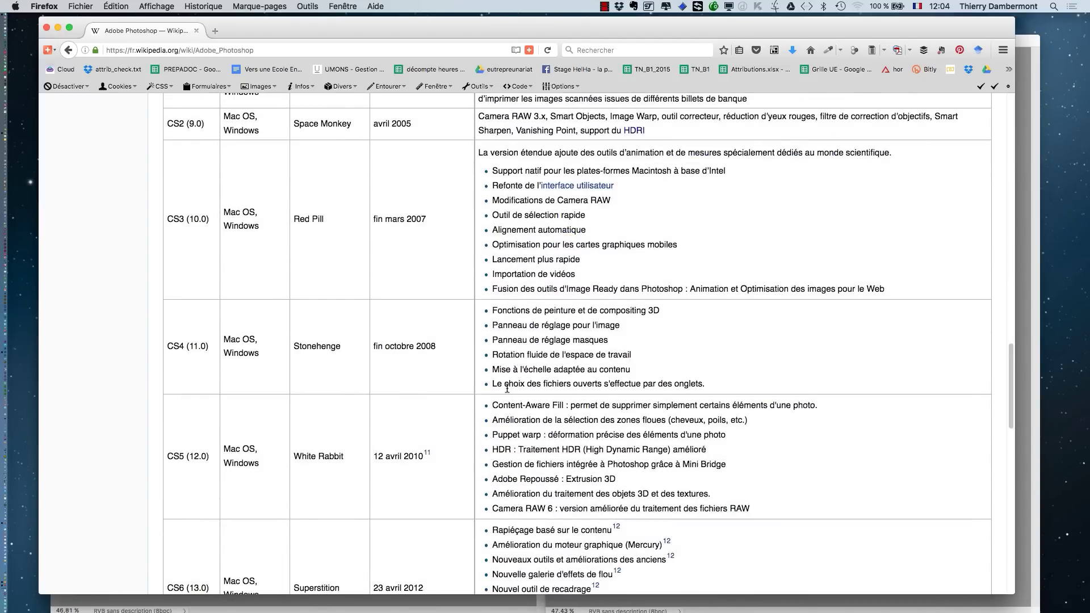
scroll(509, 384, "down", 2)
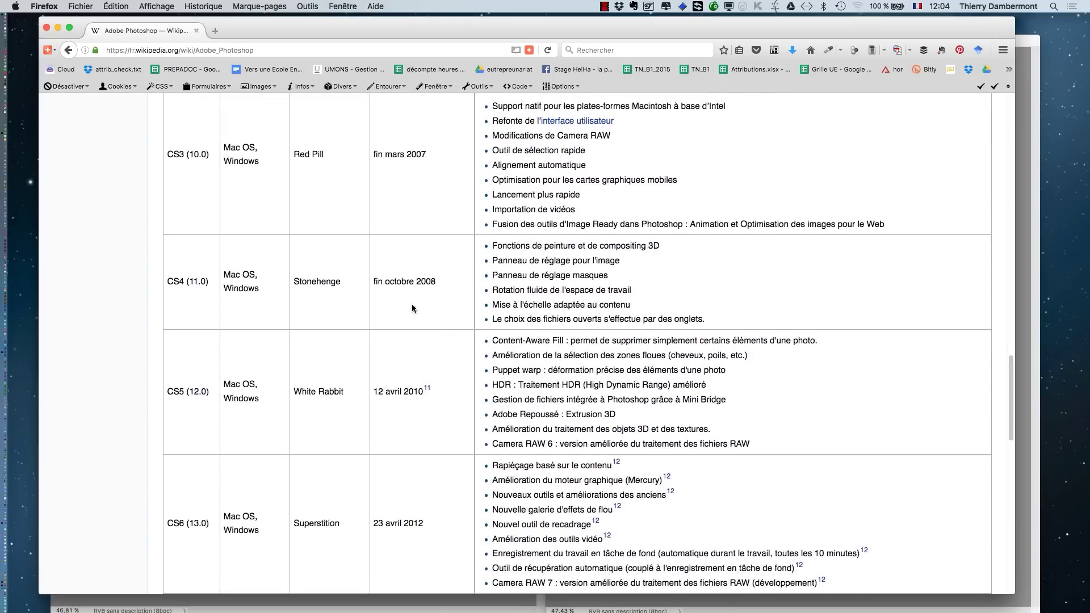
scroll(411, 304, "down", 2)
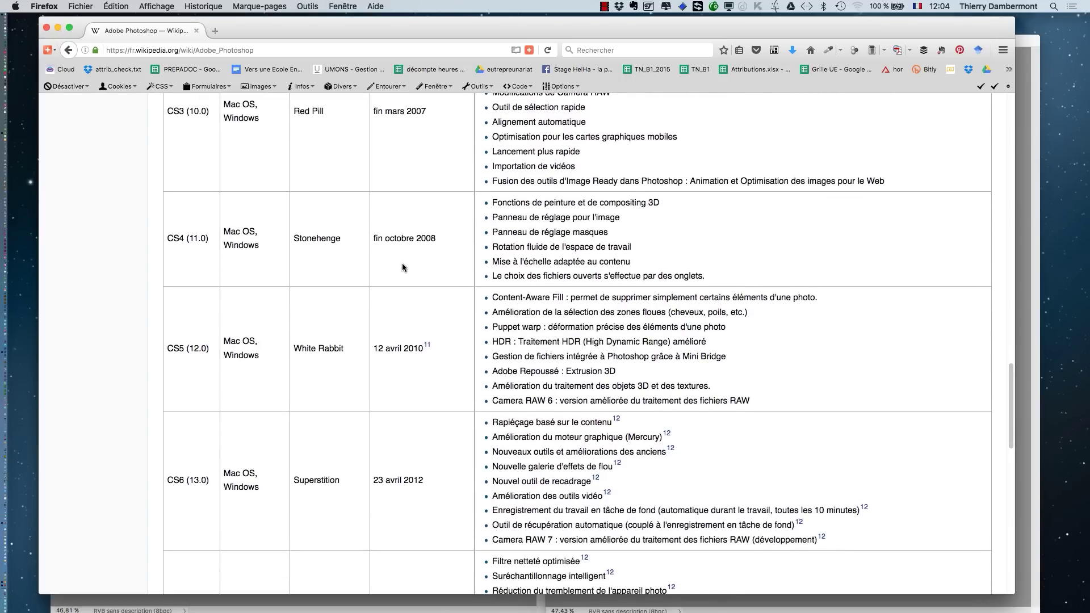
scroll(402, 261, "down", 1)
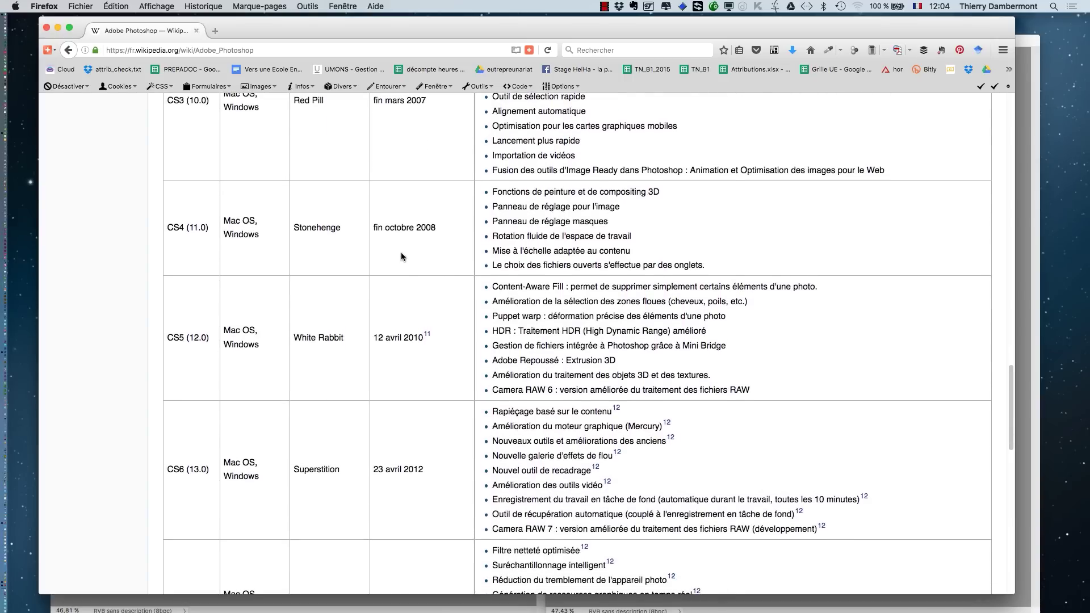
scroll(401, 253, "down", 2)
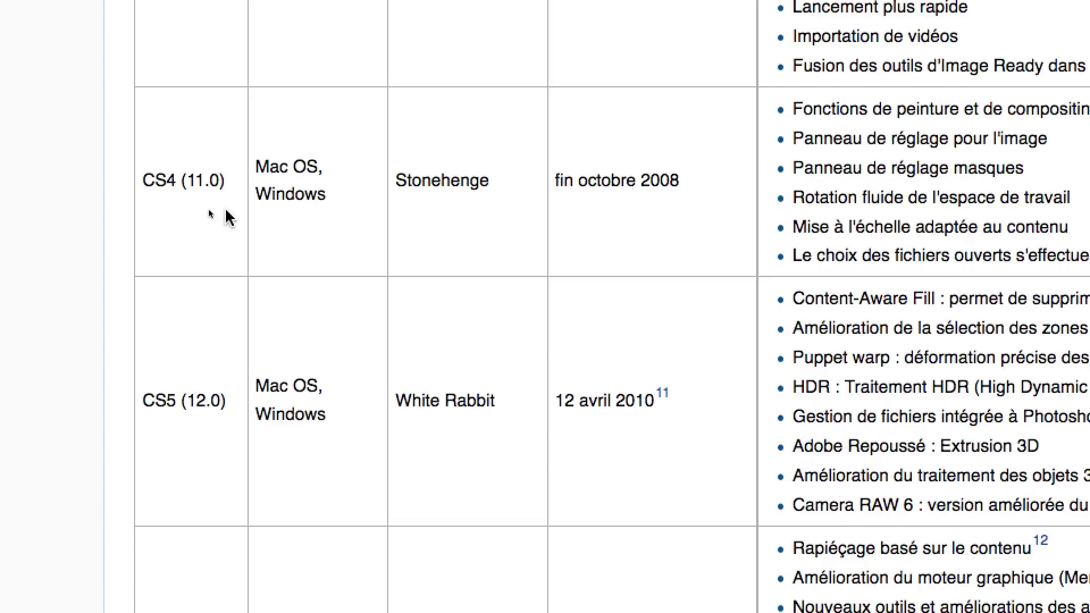
scroll(226, 215, "down", 3)
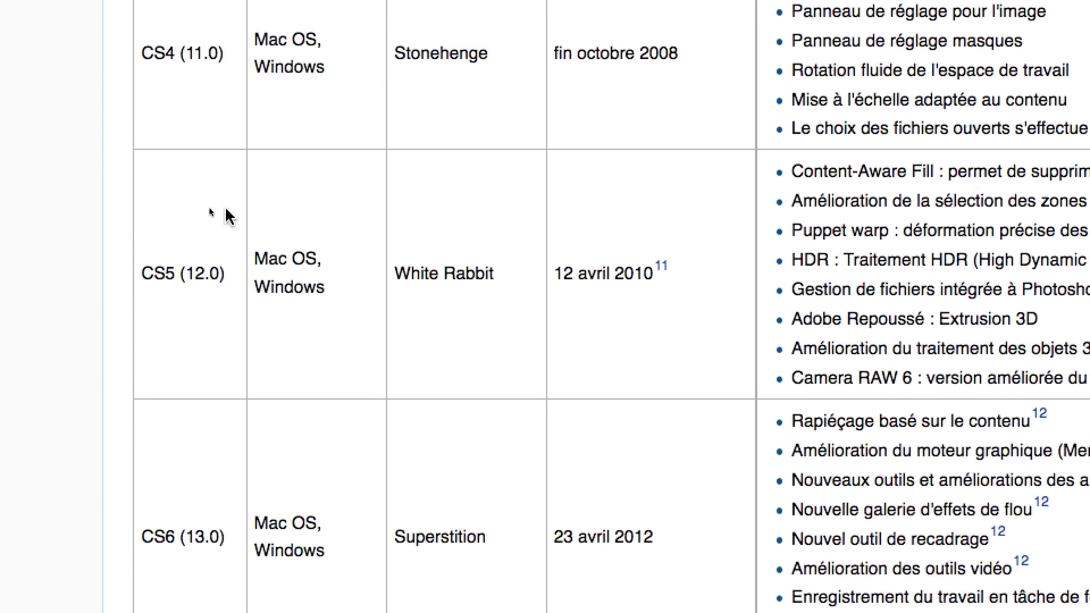
scroll(226, 216, "down", 5)
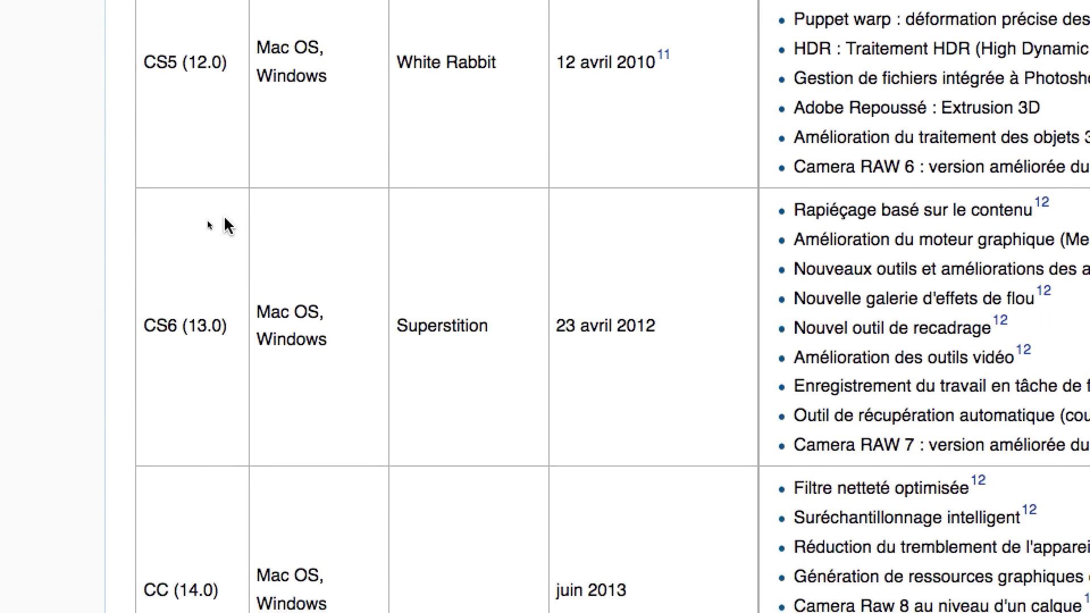
scroll(225, 221, "down", 2)
scroll(224, 219, "up", 4)
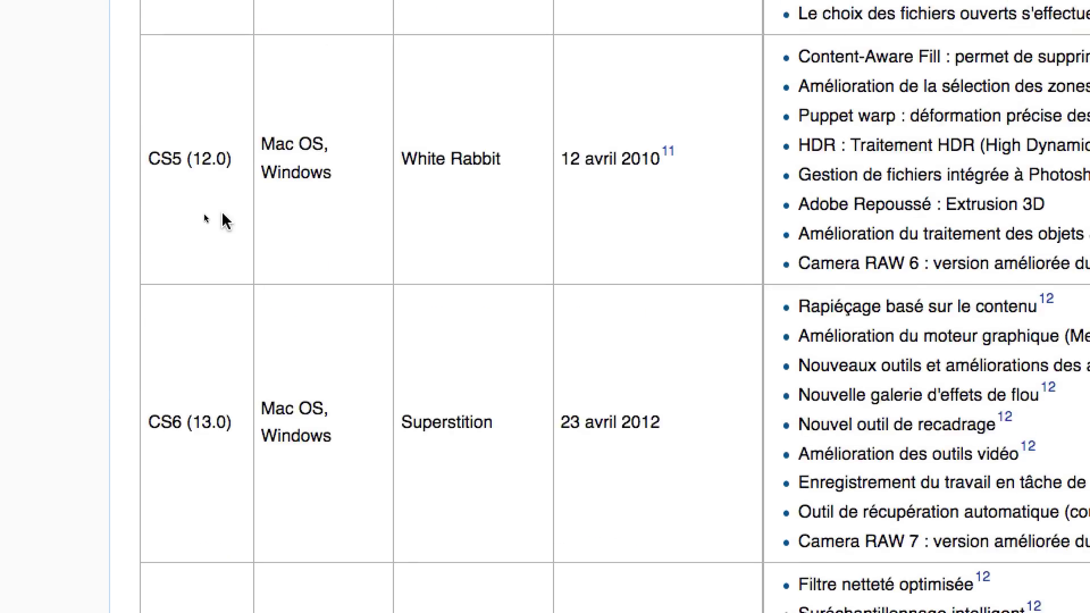
scroll(225, 220, "up", 5)
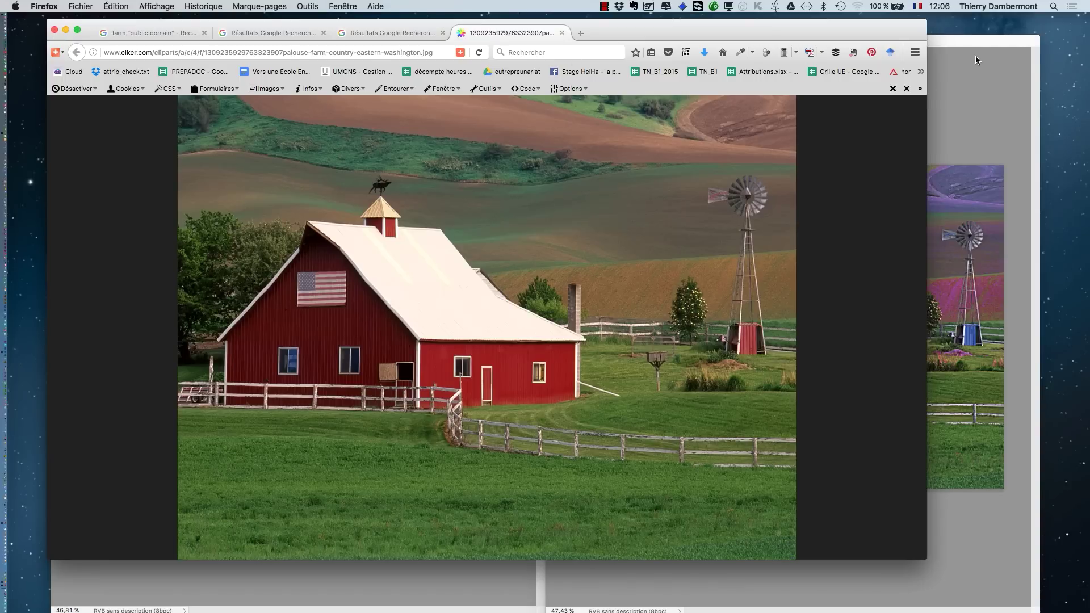
Close country-eastern-washington.jpg, working through its Enregistrer/Annuler save prompts.
left_click(976, 60)
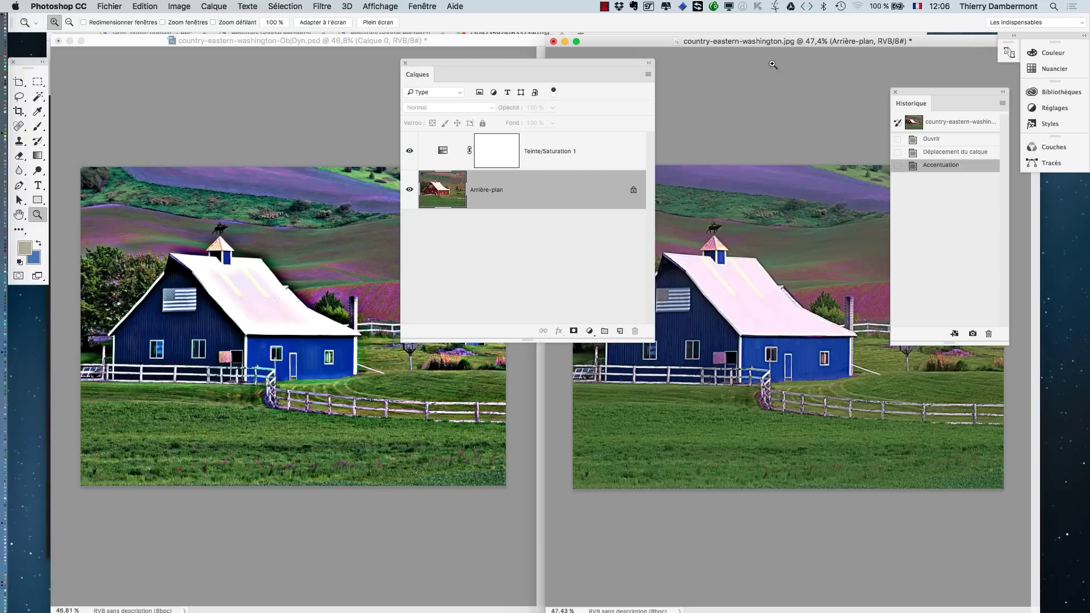
left_click(554, 41)
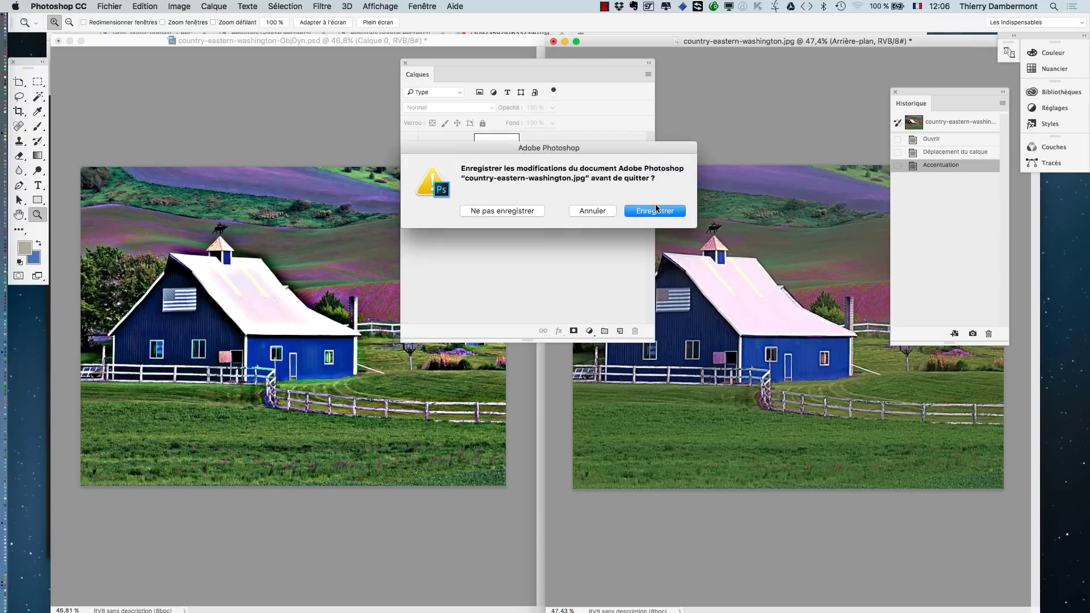
left_click(656, 210)
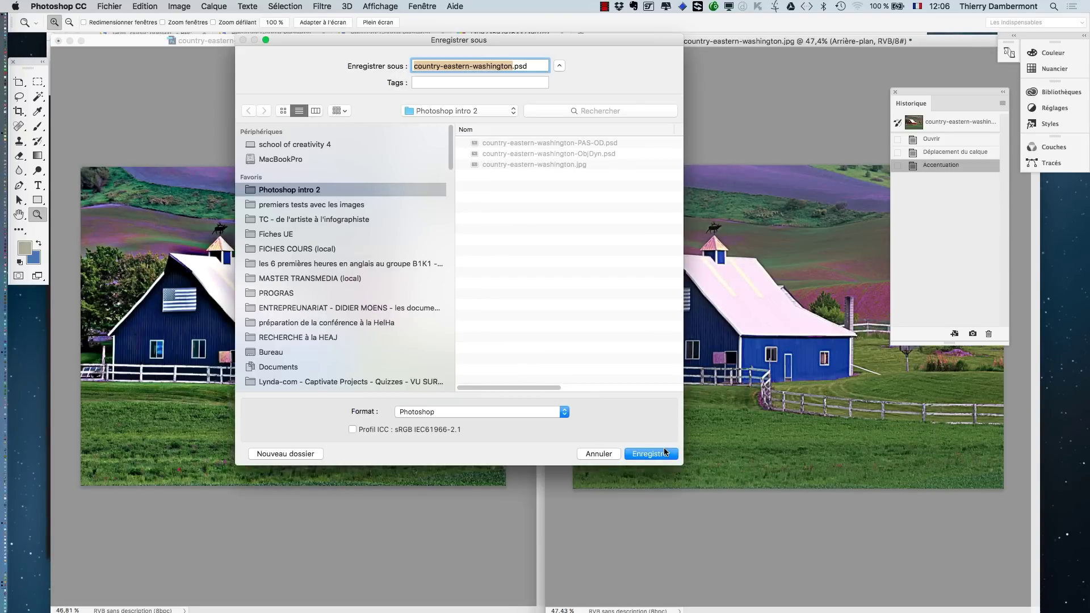
left_click(597, 454)
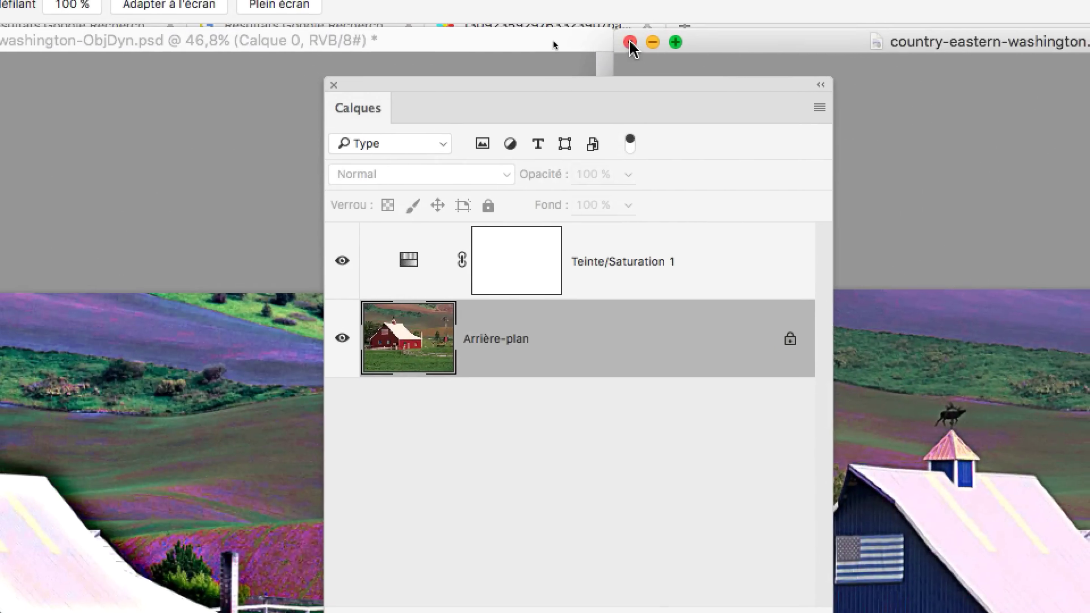
left_click(633, 39)
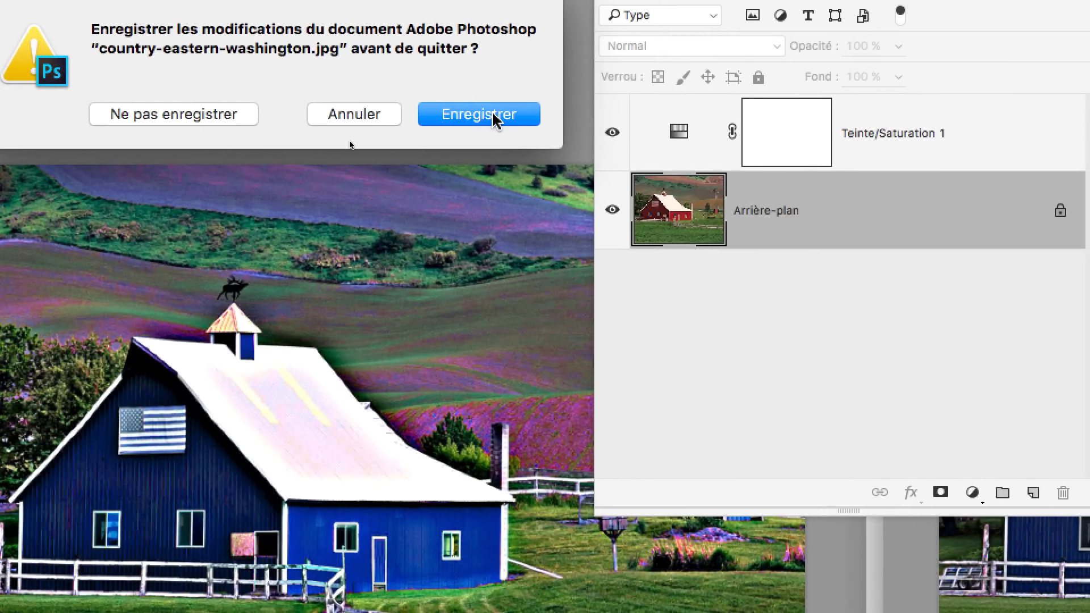
left_click(493, 115)
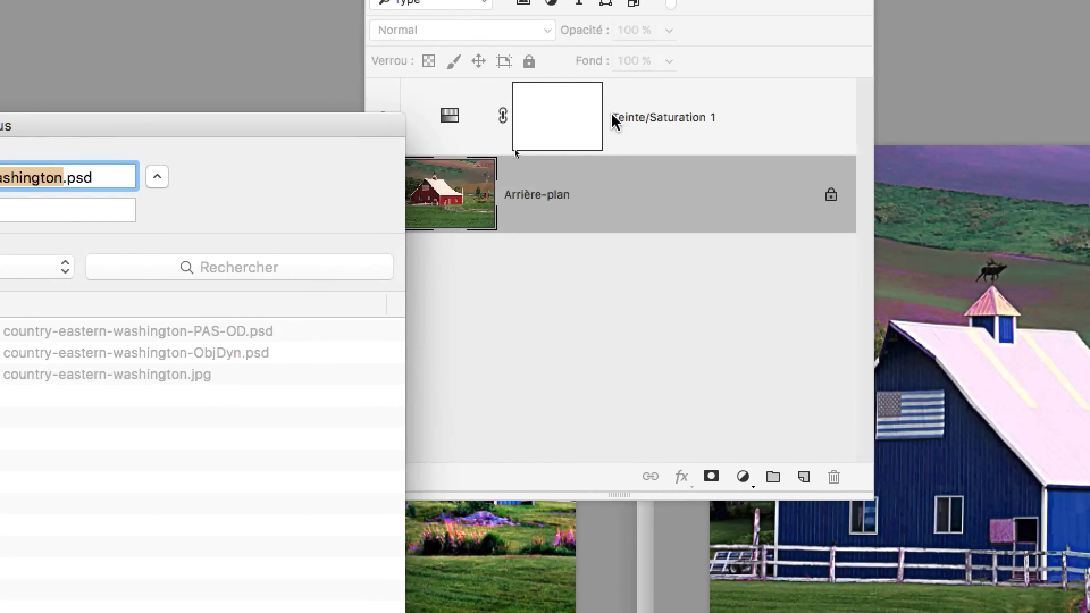
left_click(97, 178)
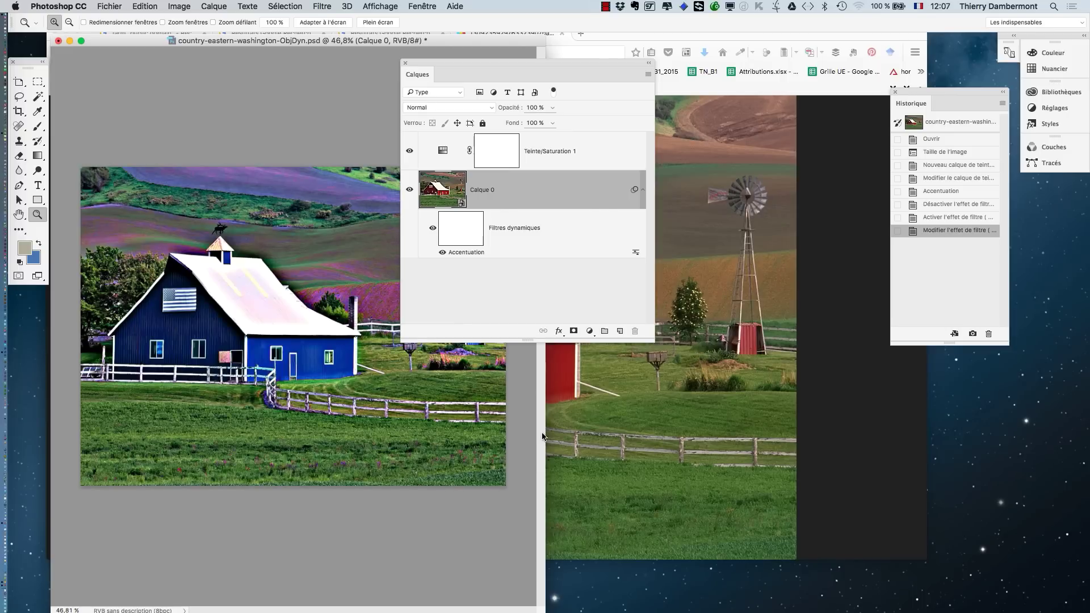
Close country-eastern-washington-ObjDyn.psd and bring Firefox back to the front.
left_click(59, 41)
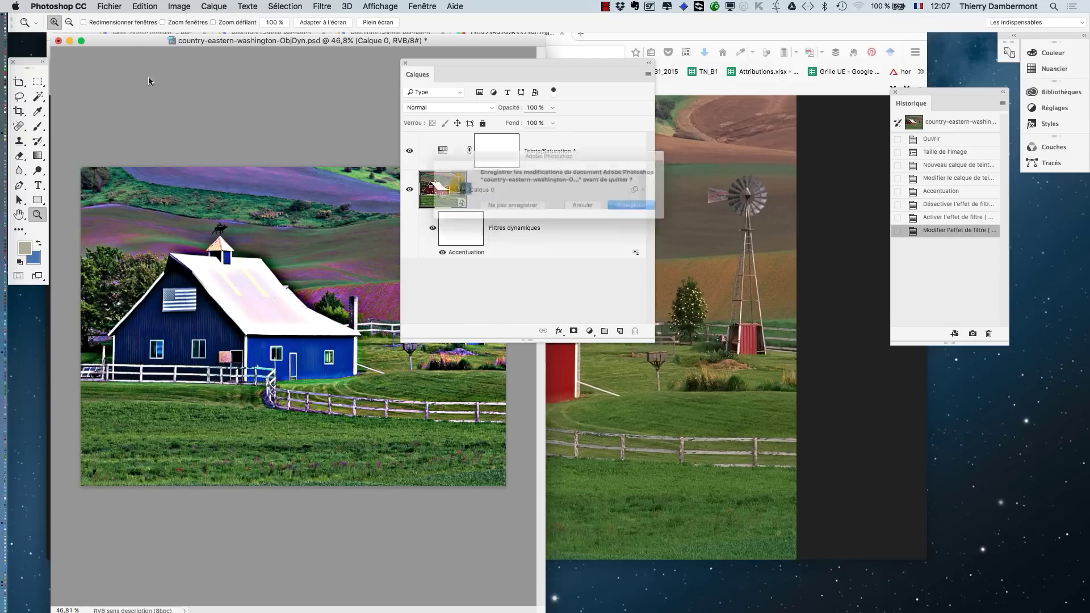
left_click(653, 212)
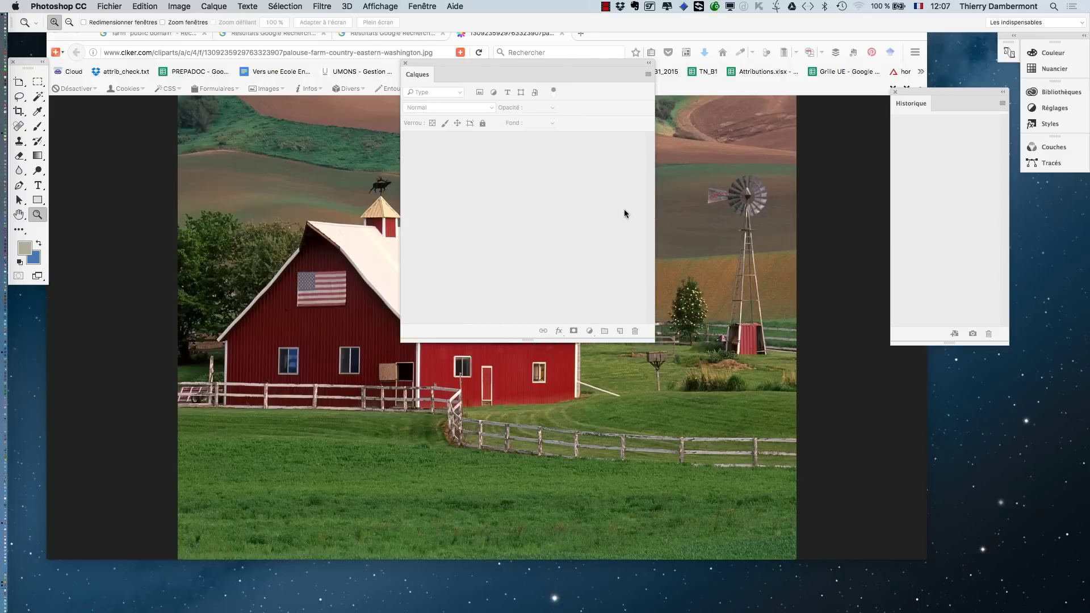
left_click(154, 136)
Limit the farm image results to Supérieure à 2 Mpx and open the full-size fhwa.dot.gov barn photo.
left_click(130, 33)
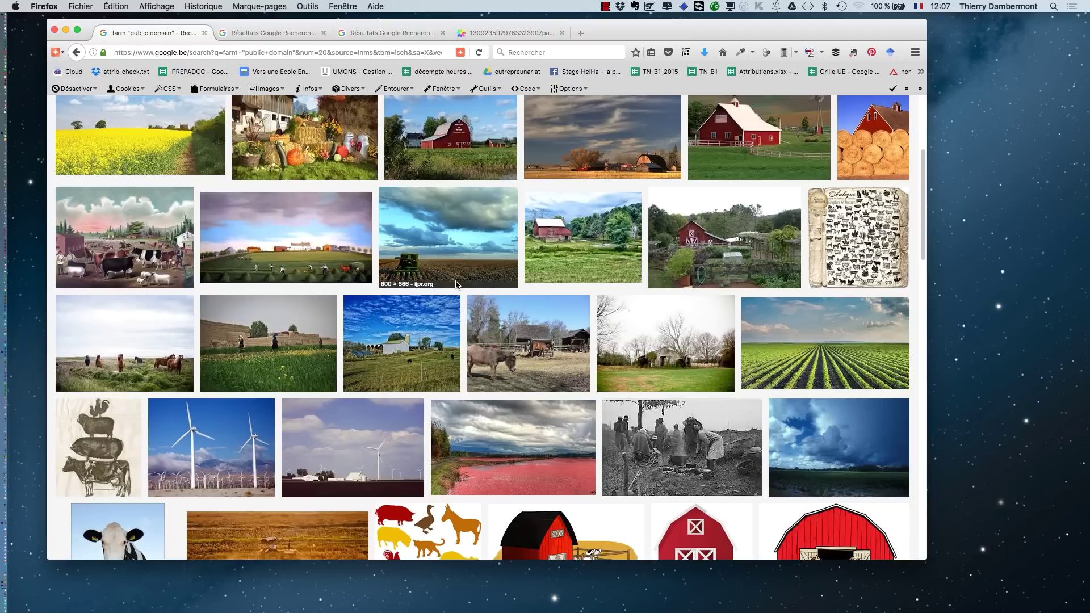
scroll(490, 329, "down", 1)
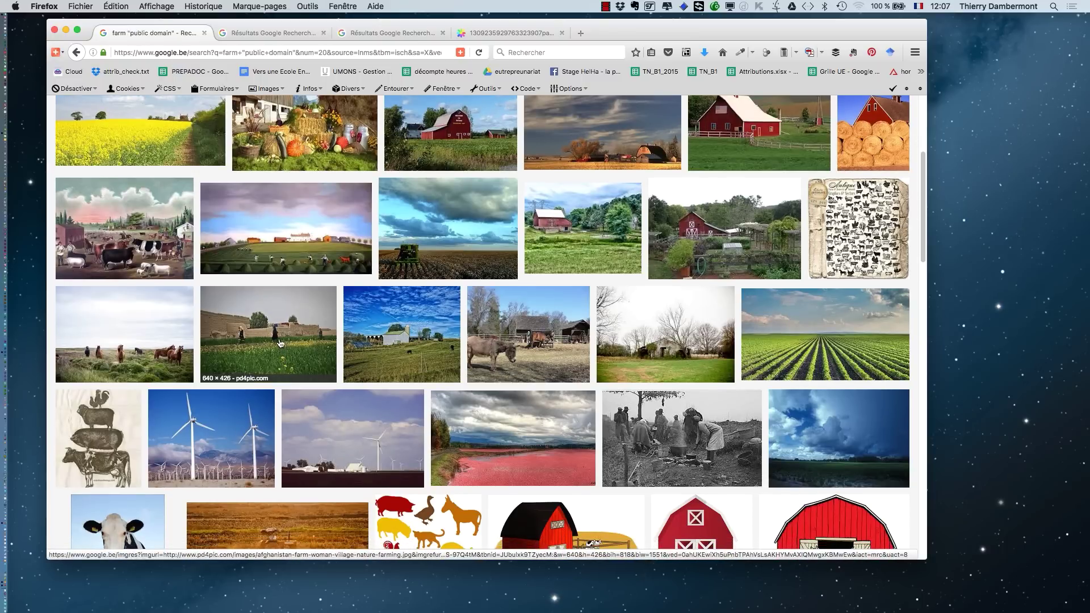
scroll(277, 336, "up", 5)
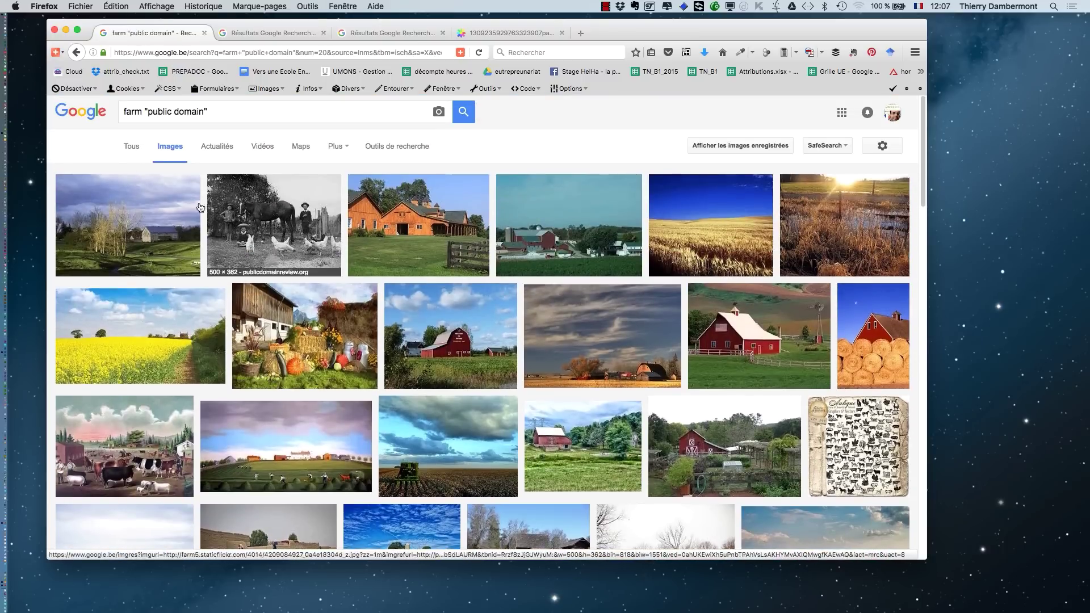
left_click(375, 149)
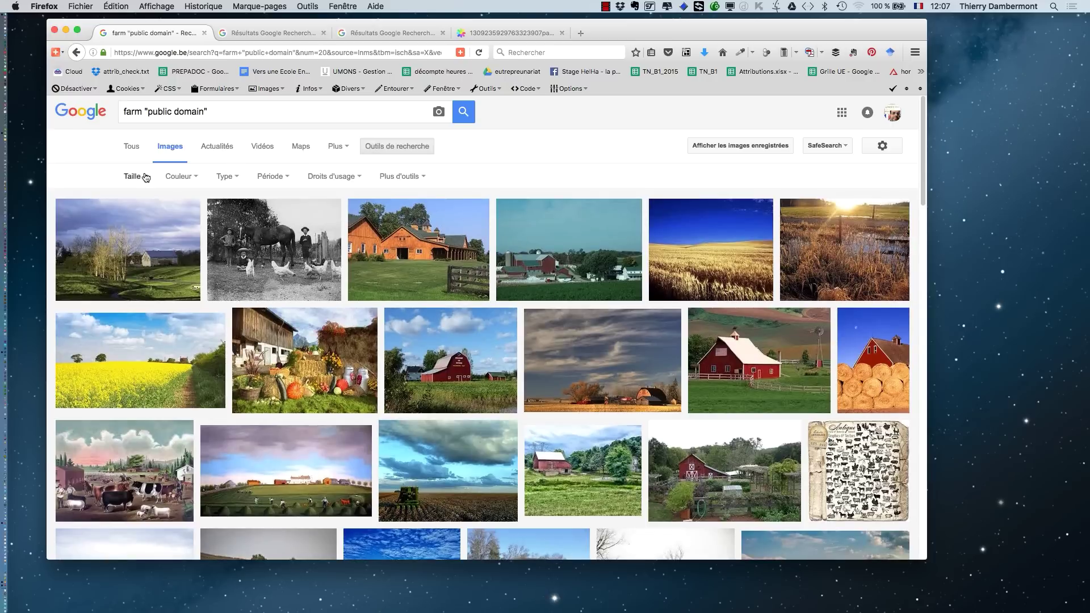
left_click(133, 176)
mouse_move(169, 262)
left_click(257, 289)
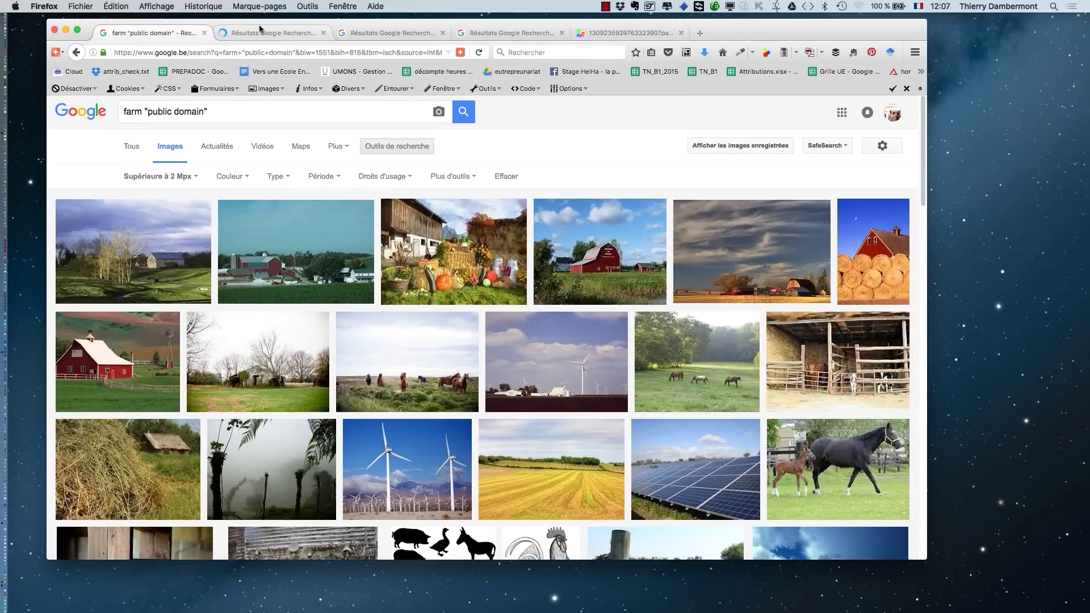
left_click(322, 264)
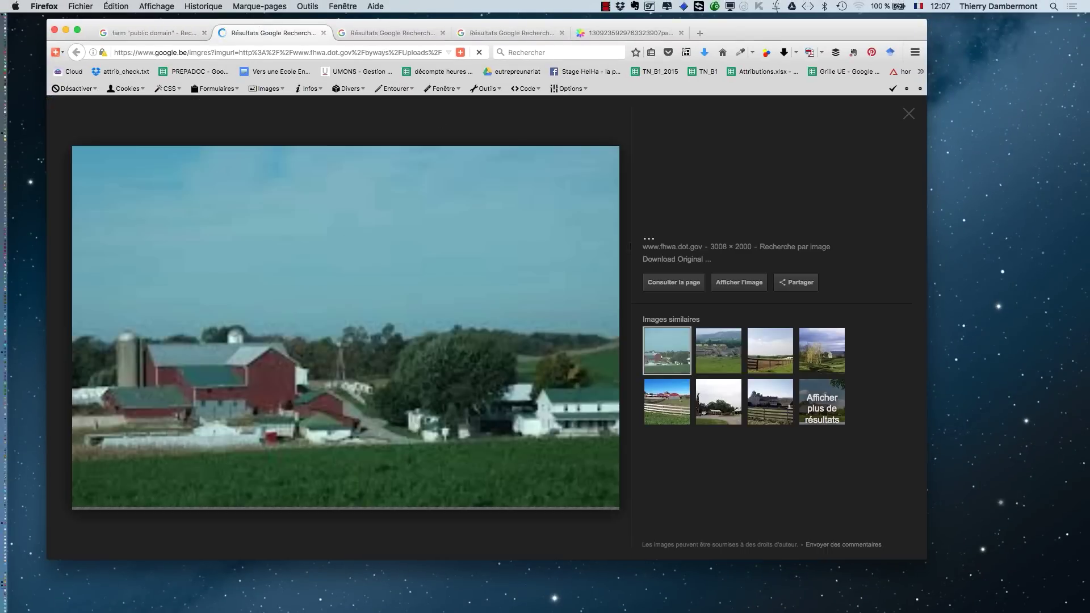
left_click(738, 282)
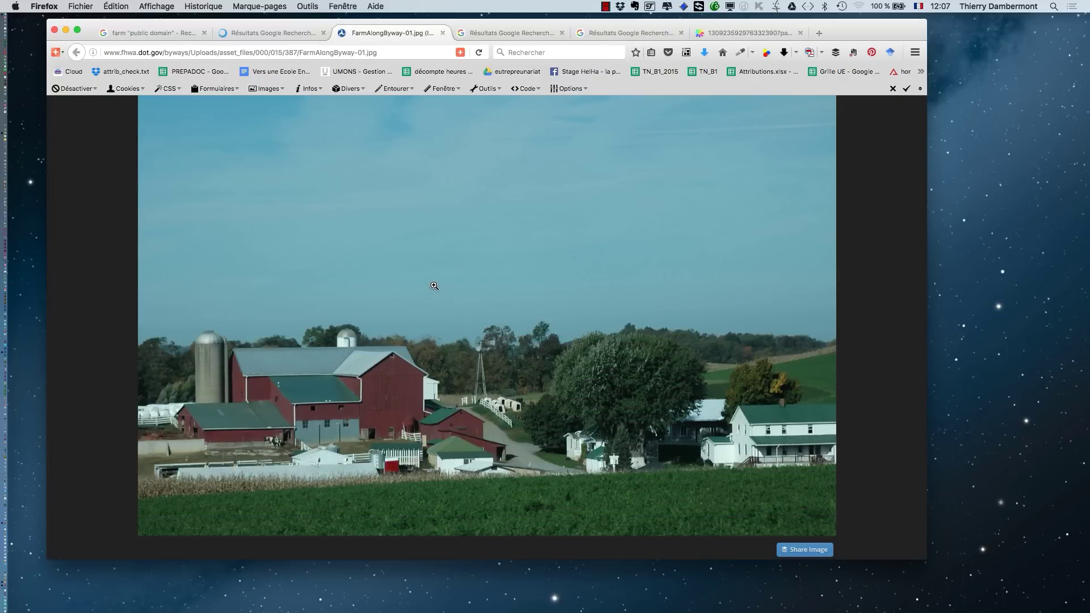
Save FarmAlongByway-01.jpg into the Photoshop intro 2 folder with Enregistrer l'image sous….
right_click(435, 286)
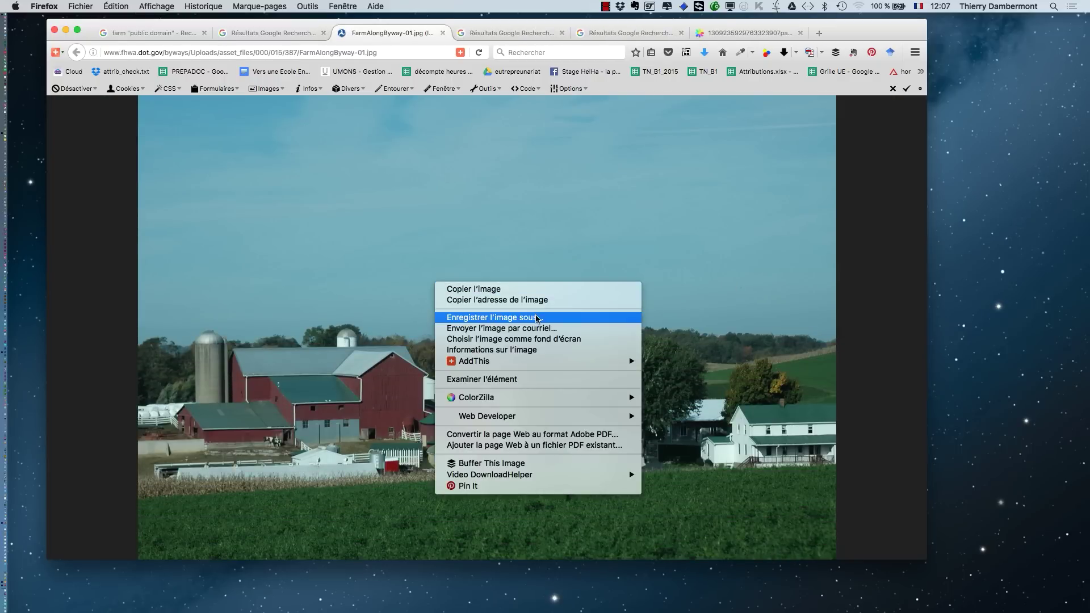
left_click(535, 314)
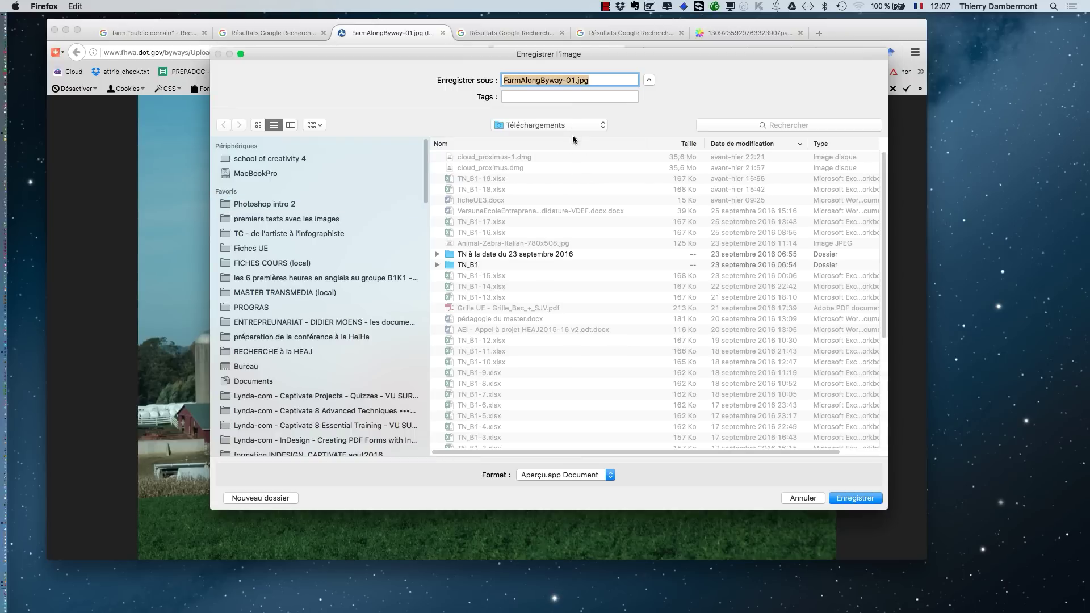
left_click(274, 208)
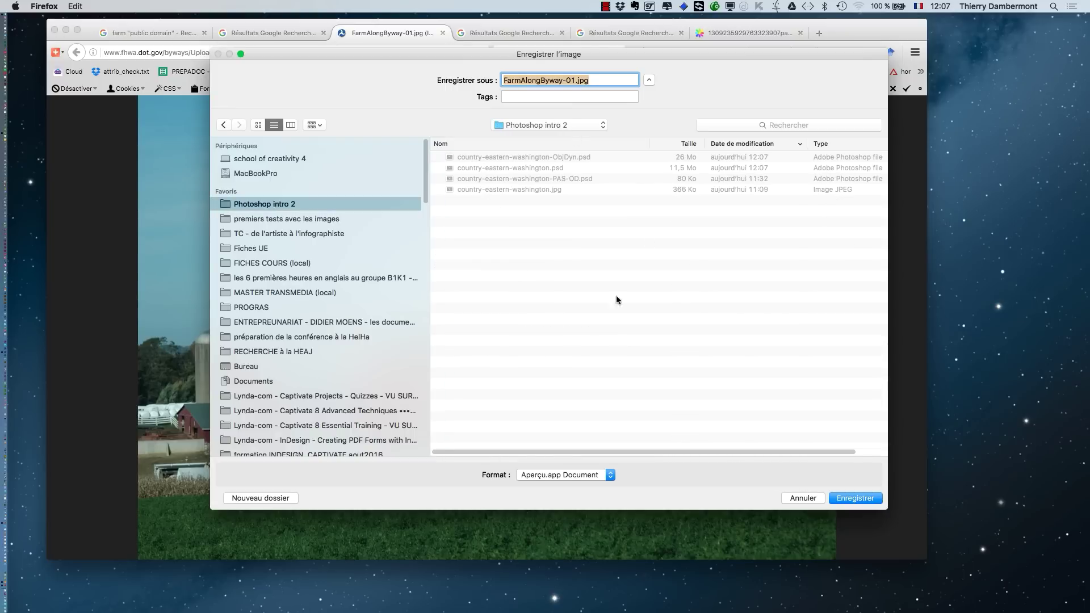
left_click(854, 498)
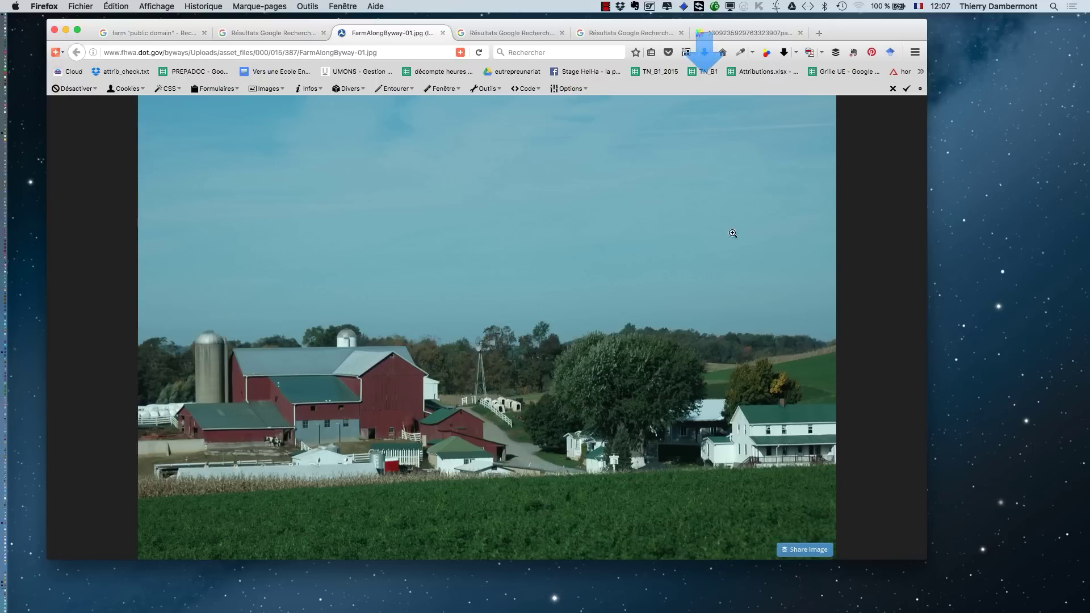
key("super+Tab")
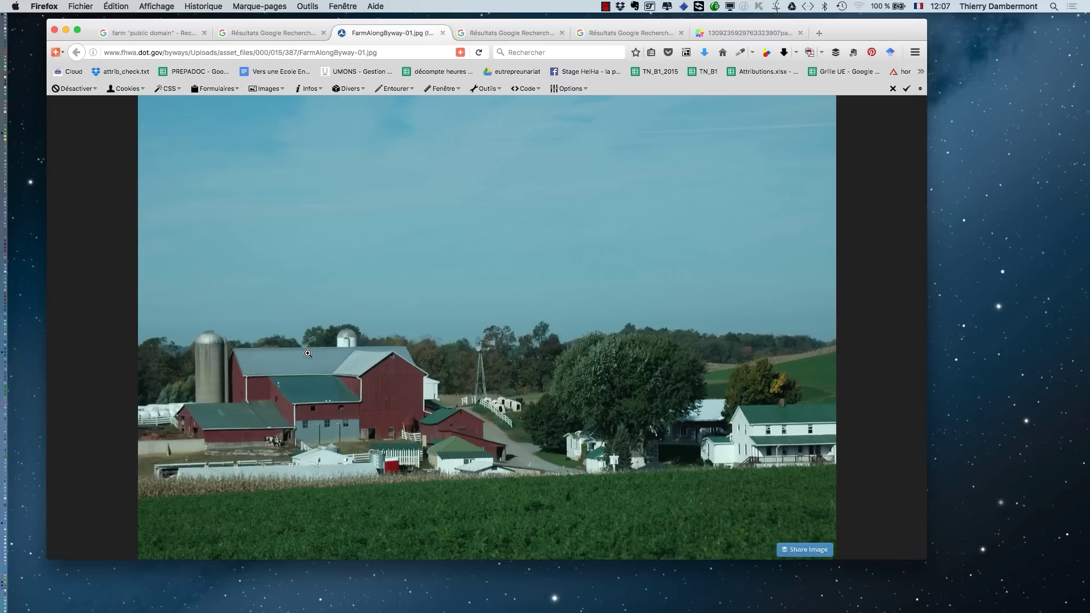
key("super+Tab")
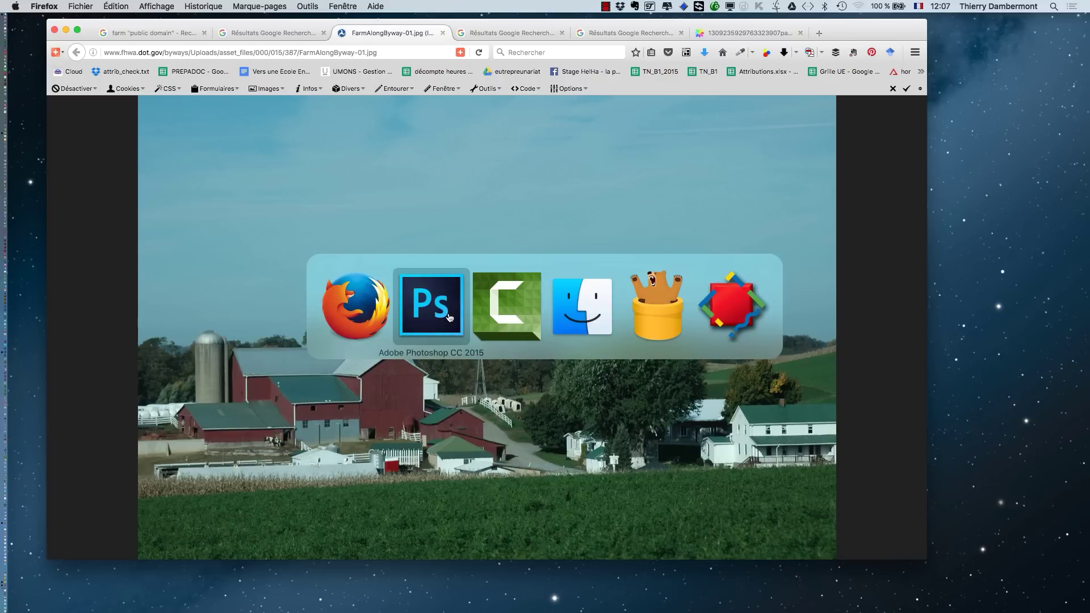
Open FarmAlongByway-01.jpg in Photoshop through Fichier > Ouvrir…, with the Layers panel beside History.
left_click(432, 305)
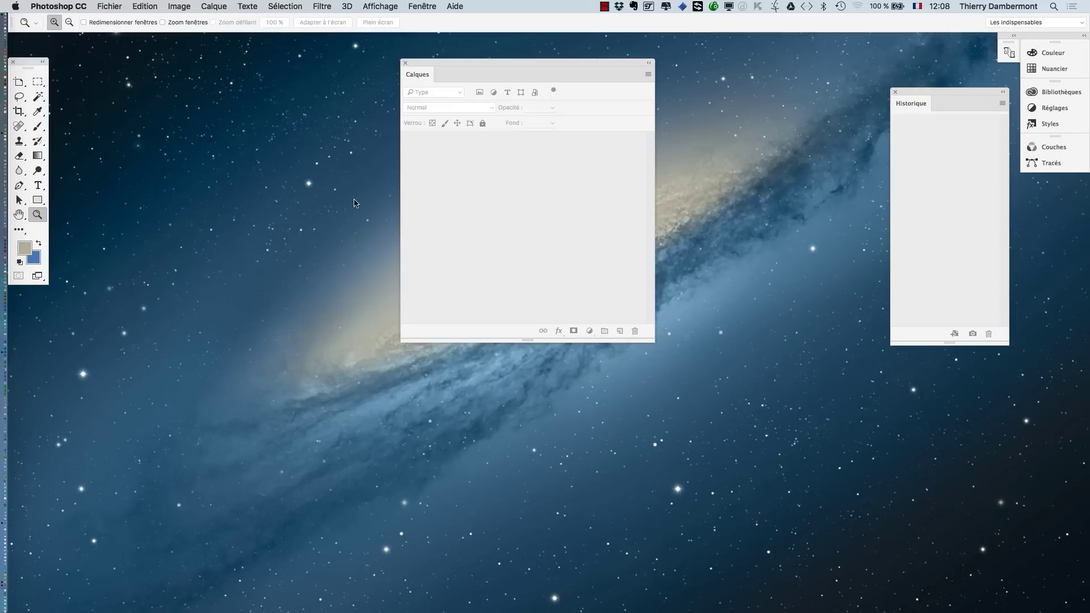
left_click(117, 6)
left_click(118, 31)
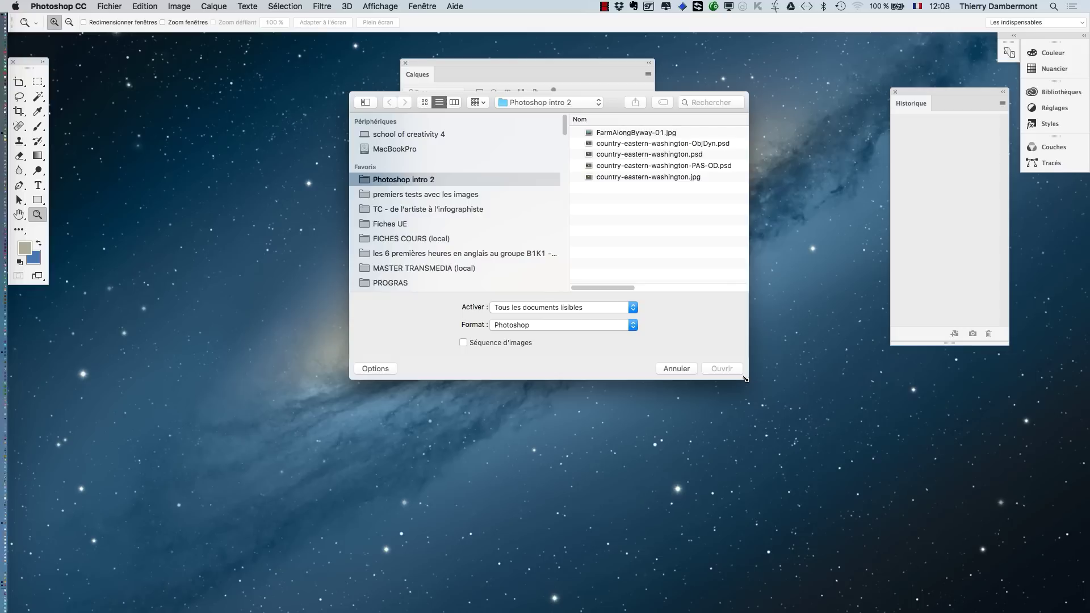
left_click(632, 134)
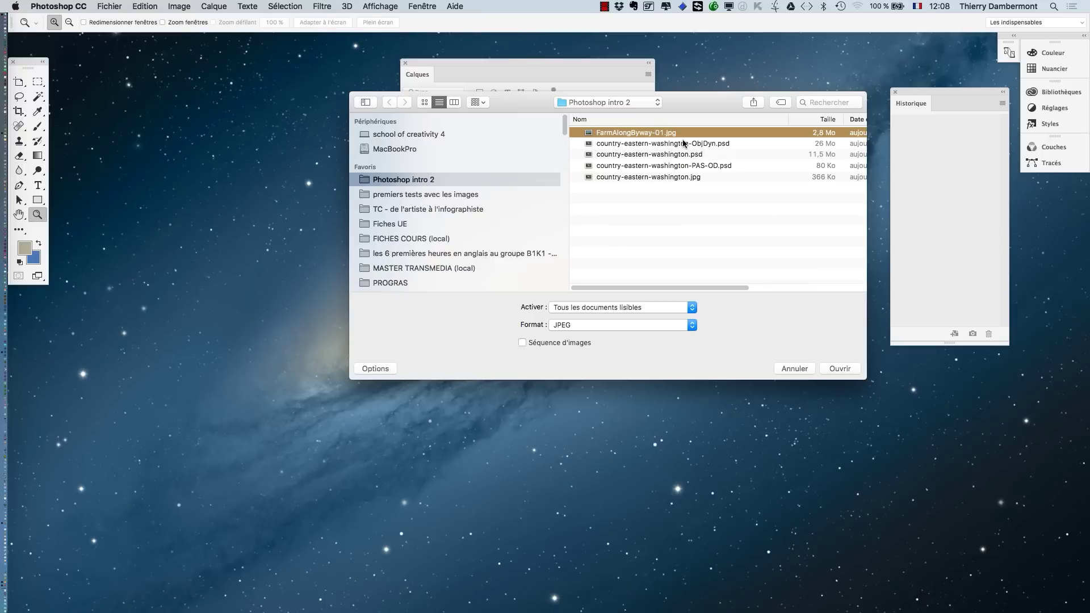
left_click(843, 373)
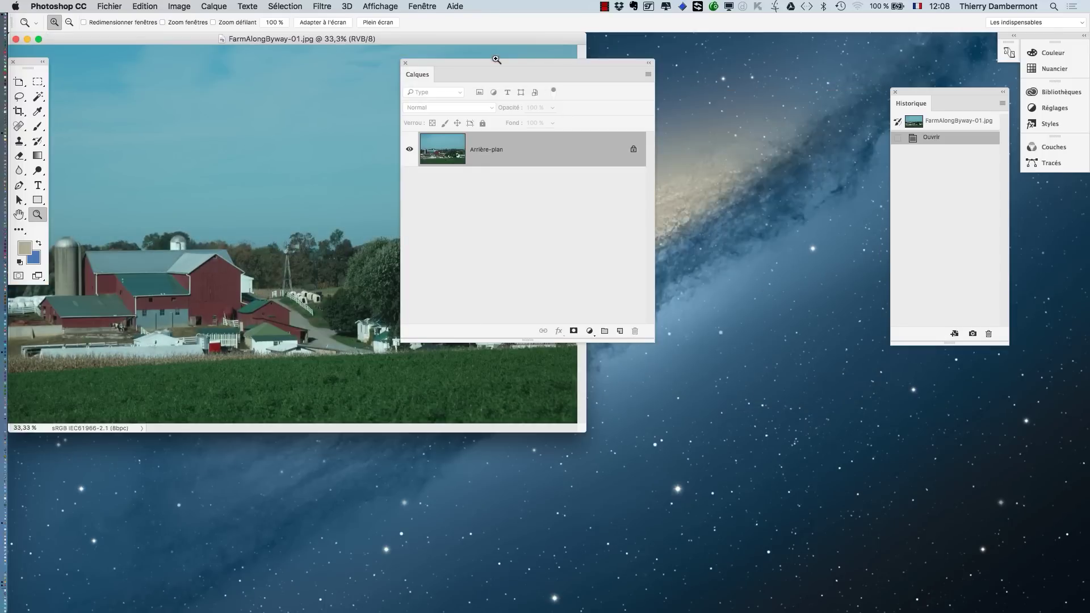
left_click_drag(487, 59, 735, 62)
left_click(145, 7)
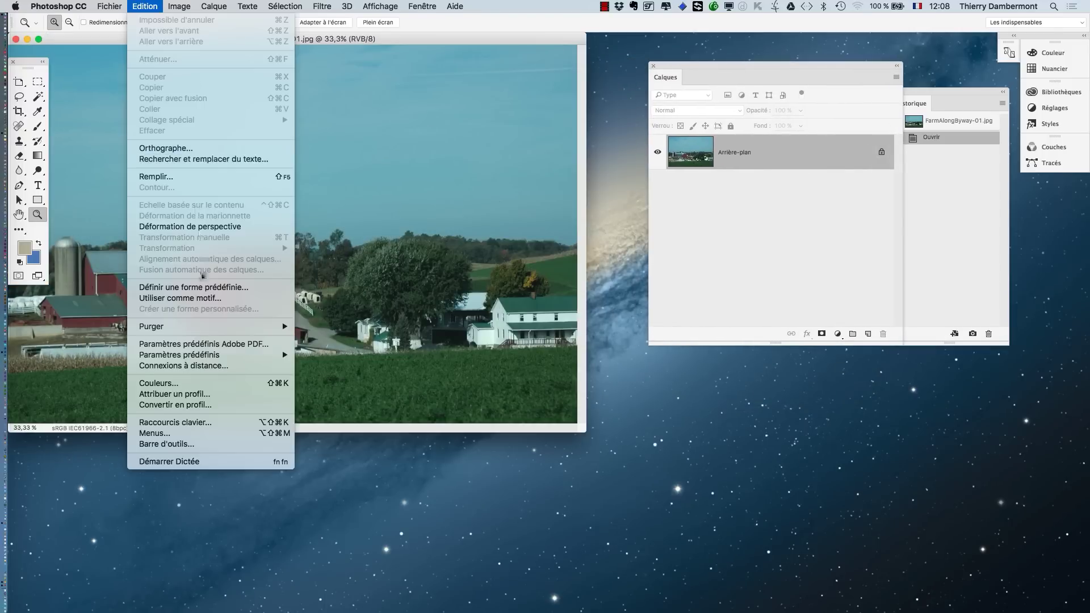
Enable the three Choix à l'ouverture / Choix au collage prompts in Couleurs, then close FarmAlongByway-01.jpg.
left_click(203, 384)
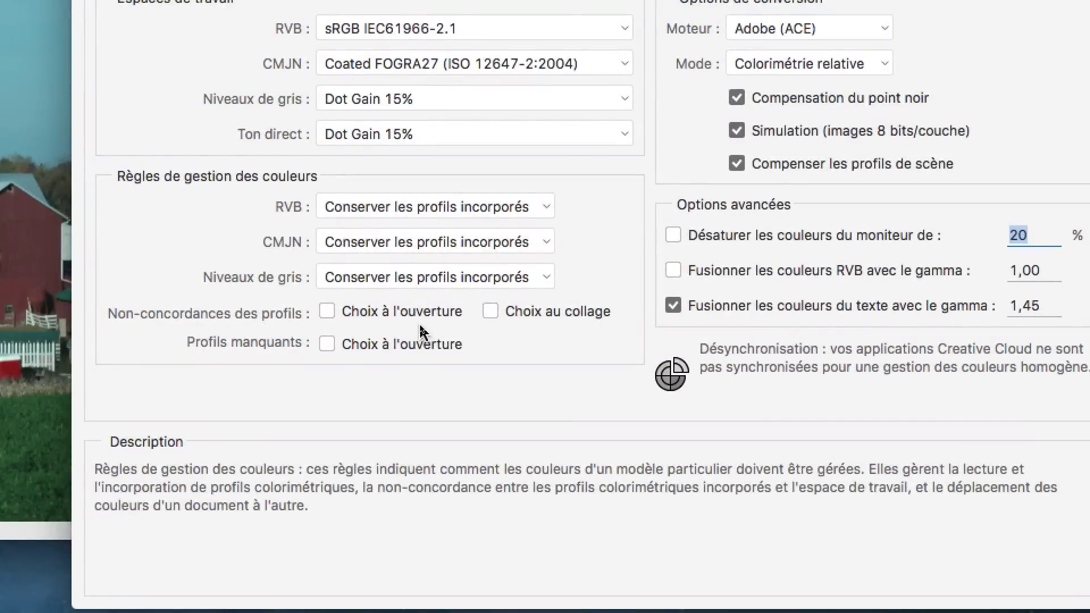
left_click(419, 323)
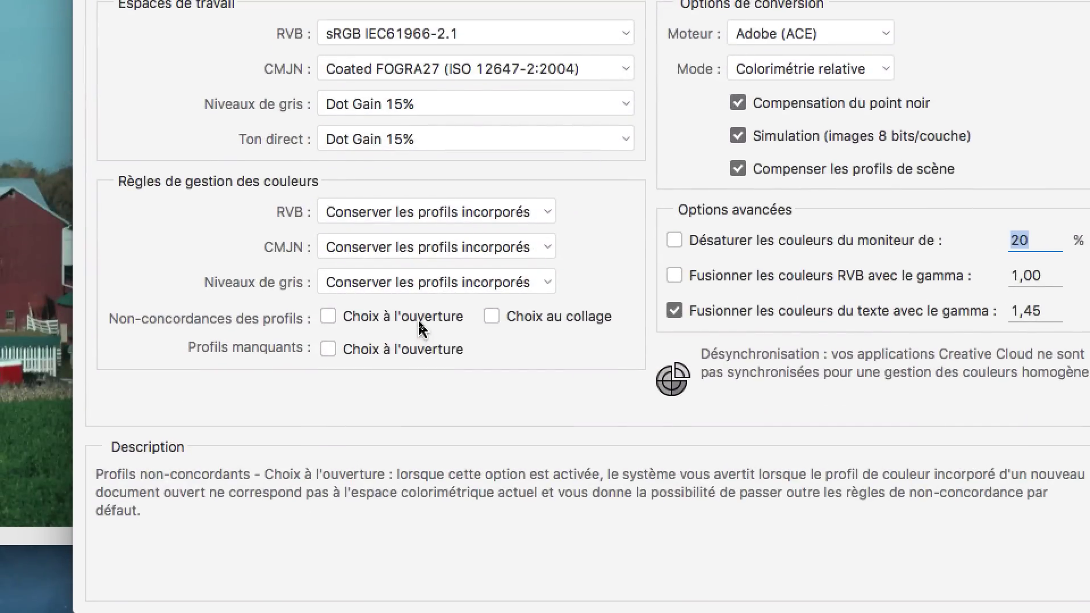
left_click(461, 321)
left_click(311, 356)
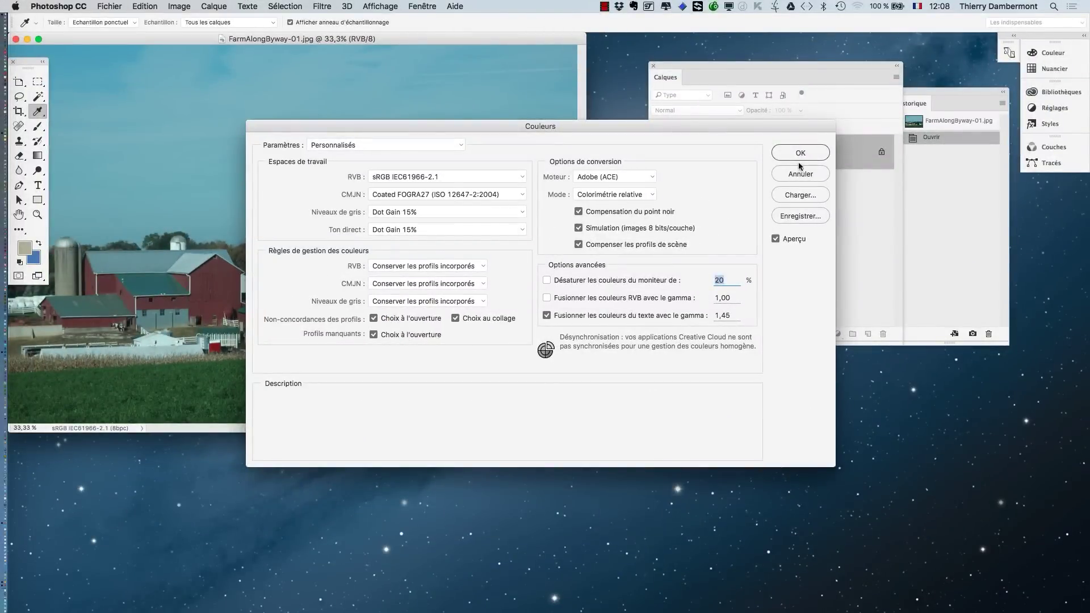
left_click(800, 152)
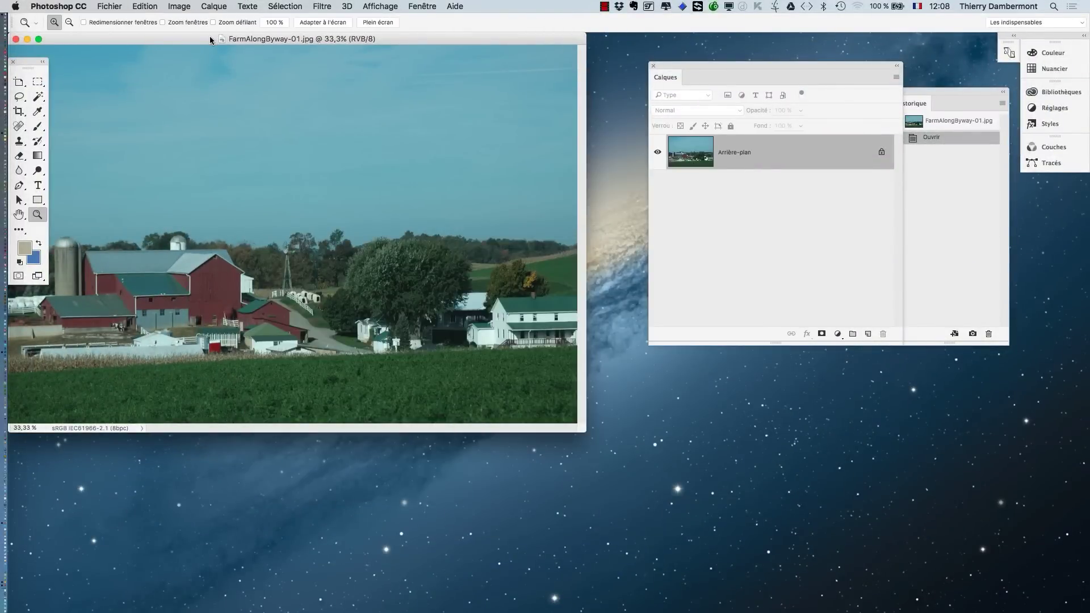
left_click_drag(210, 39, 336, 95)
left_click(175, 101)
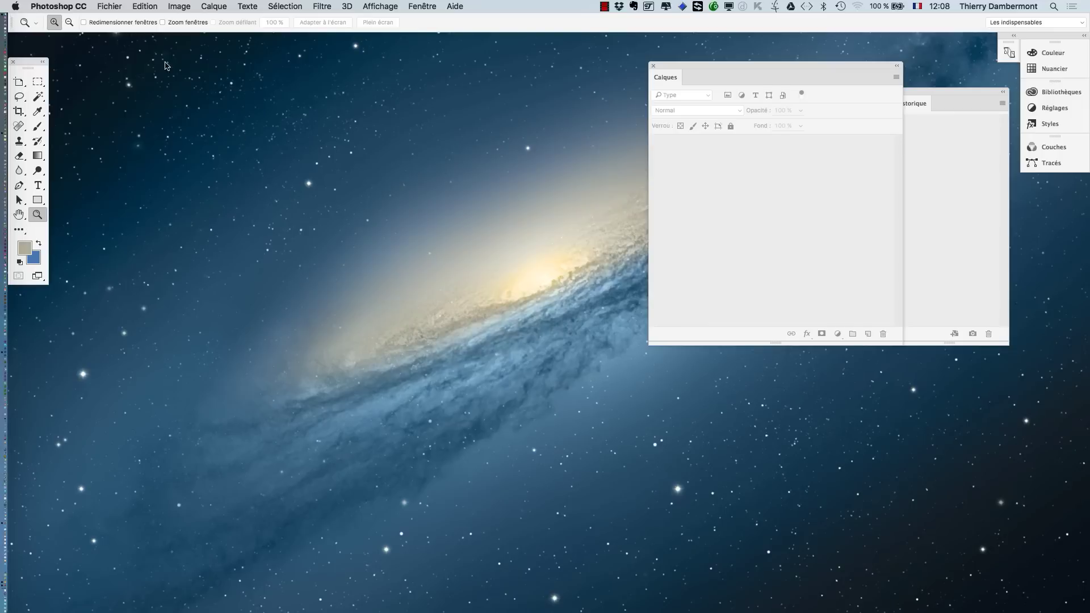
Reopen FarmAlongByway-01.jpg through Fichier > Ouvrir….
left_click(119, 5)
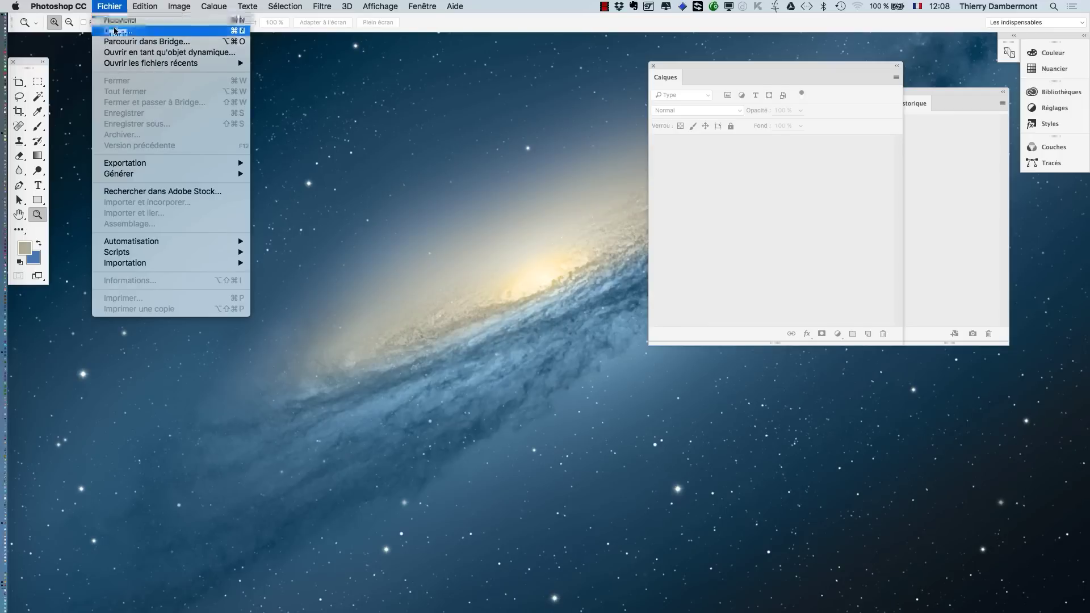
left_click(122, 29)
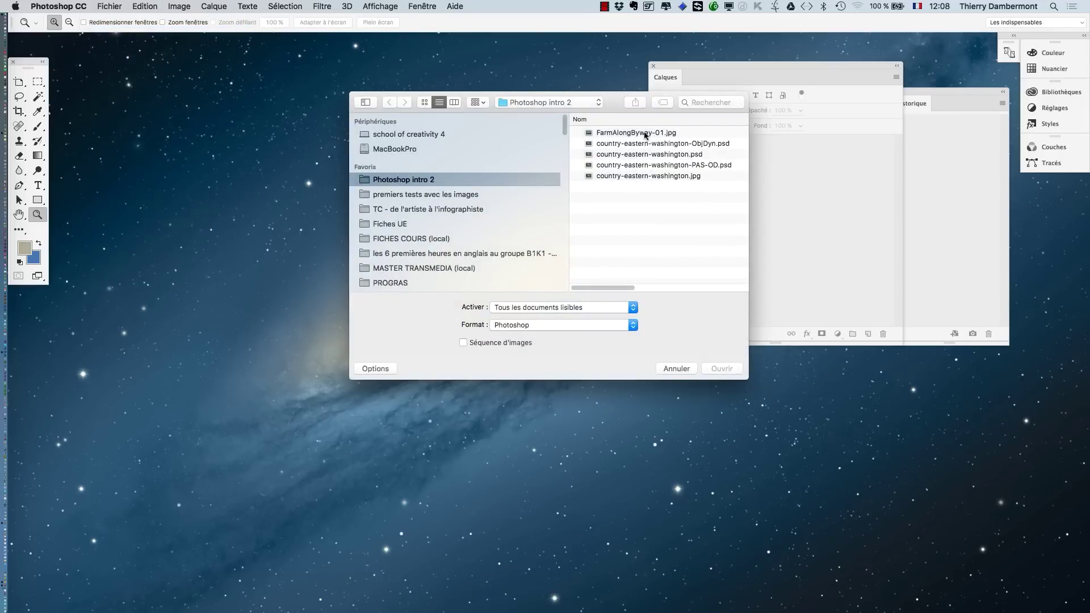
left_click(646, 135)
left_click(721, 369)
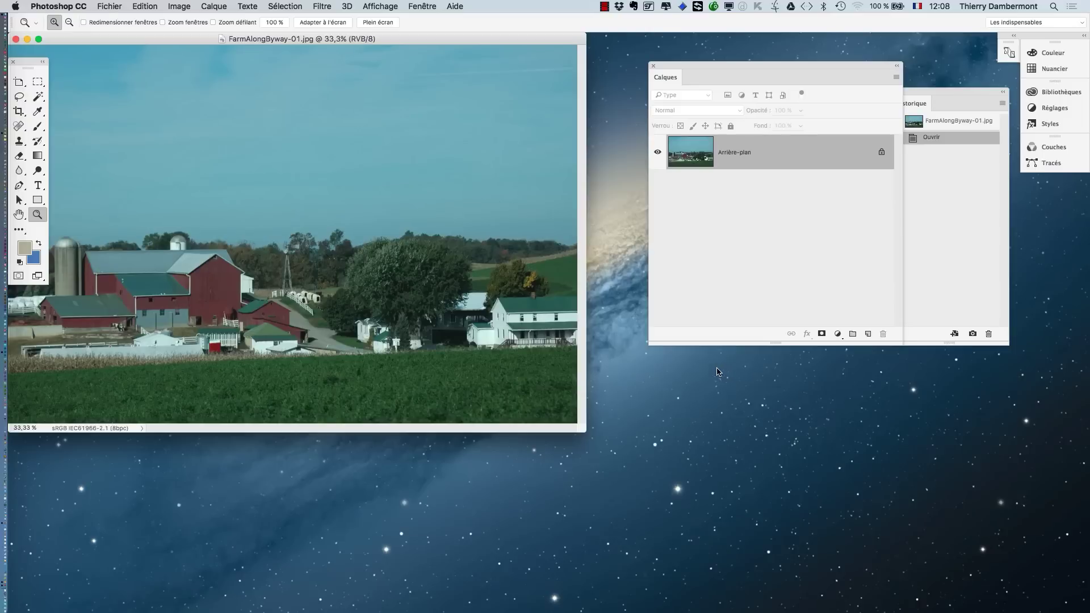
Place the Calques panel below History and show the photo full-screen on grey.
left_click_drag(448, 38, 519, 76)
left_click_drag(722, 64, 807, 173)
left_click_drag(515, 79, 530, 67)
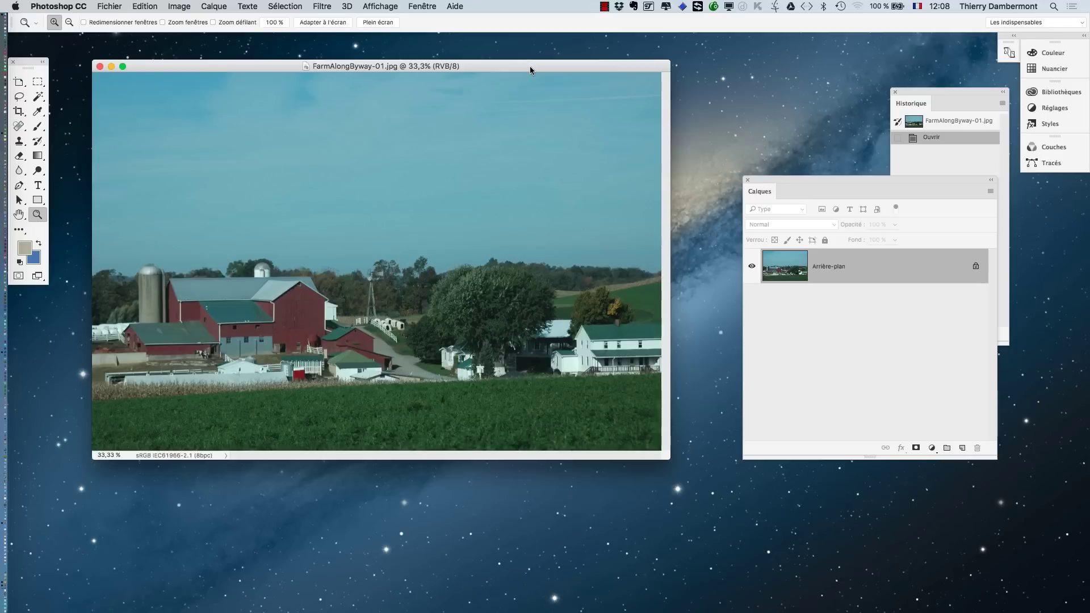
key("f")
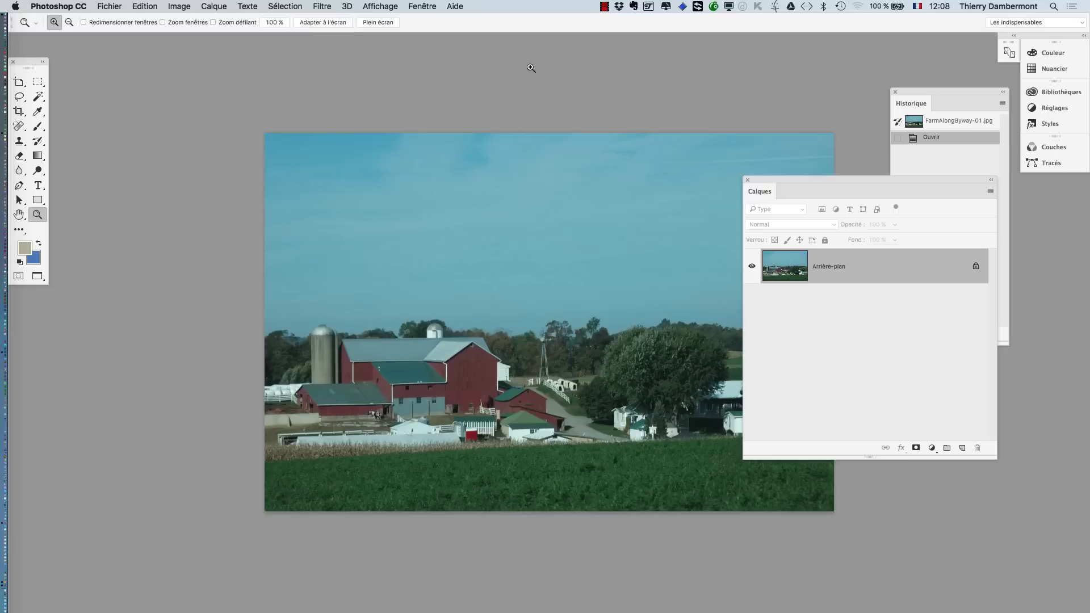
left_click_drag(555, 212, 411, 188)
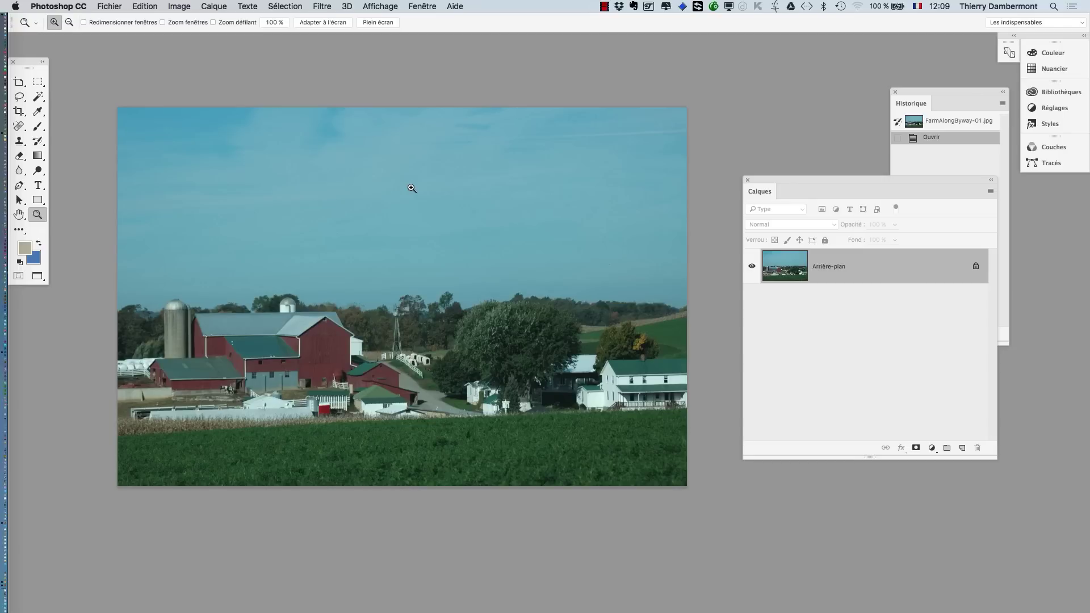
Confirm under Image > Mode that the photo is RVB, 8 bits, then return it to a floating window.
left_click(176, 5)
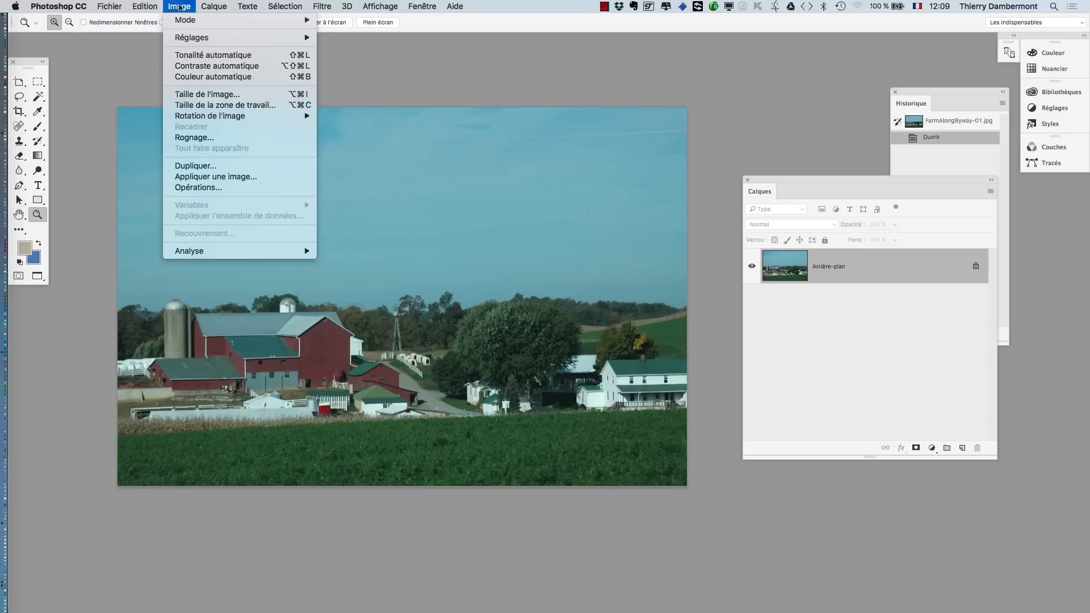
mouse_move(182, 21)
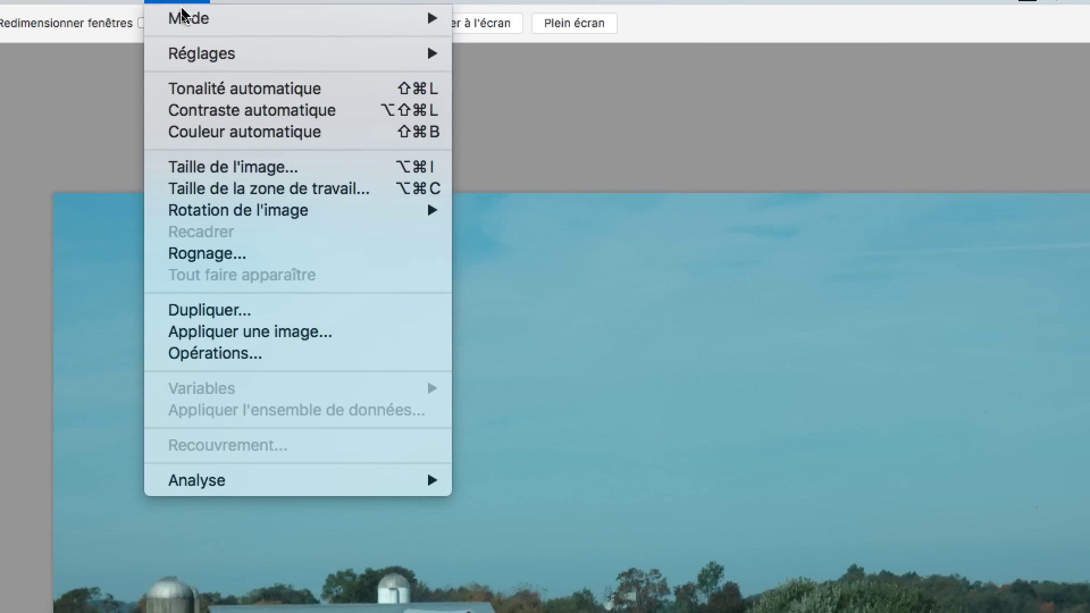
mouse_move(184, 12)
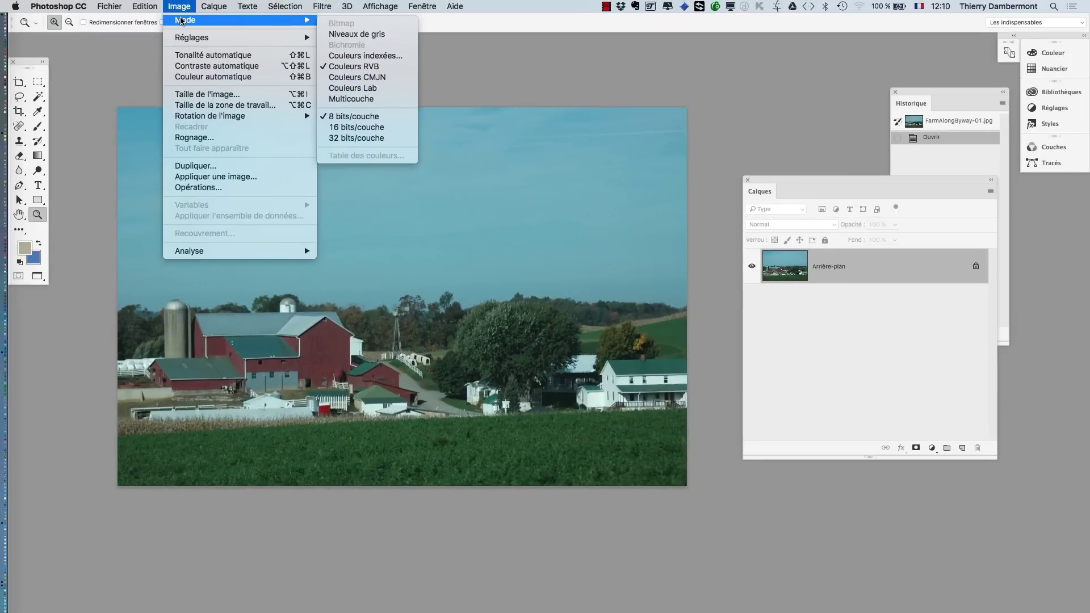
left_click(194, 5)
left_click(186, 5)
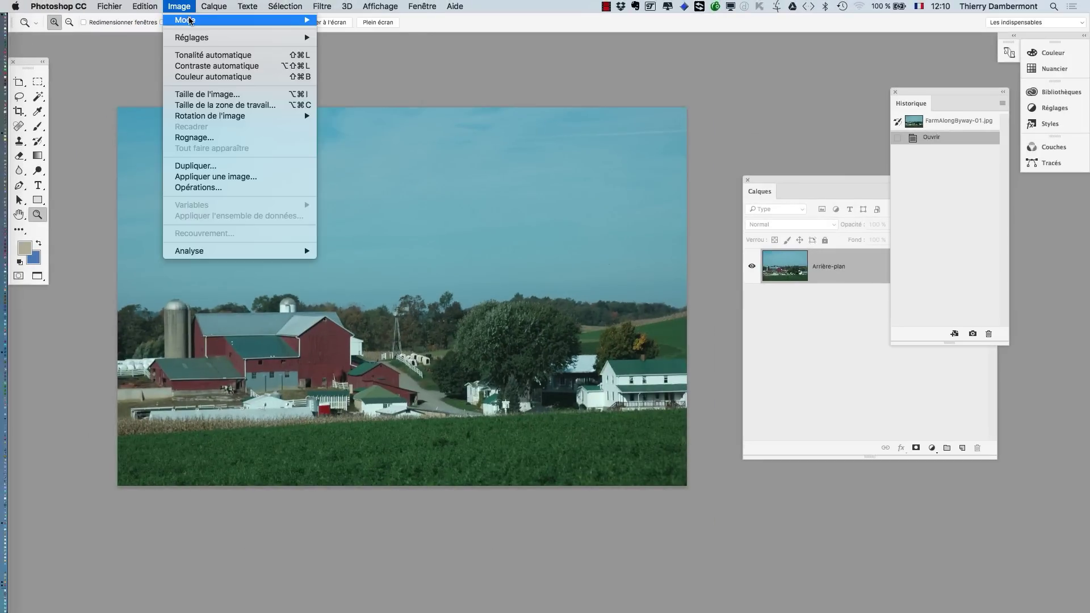
mouse_move(191, 22)
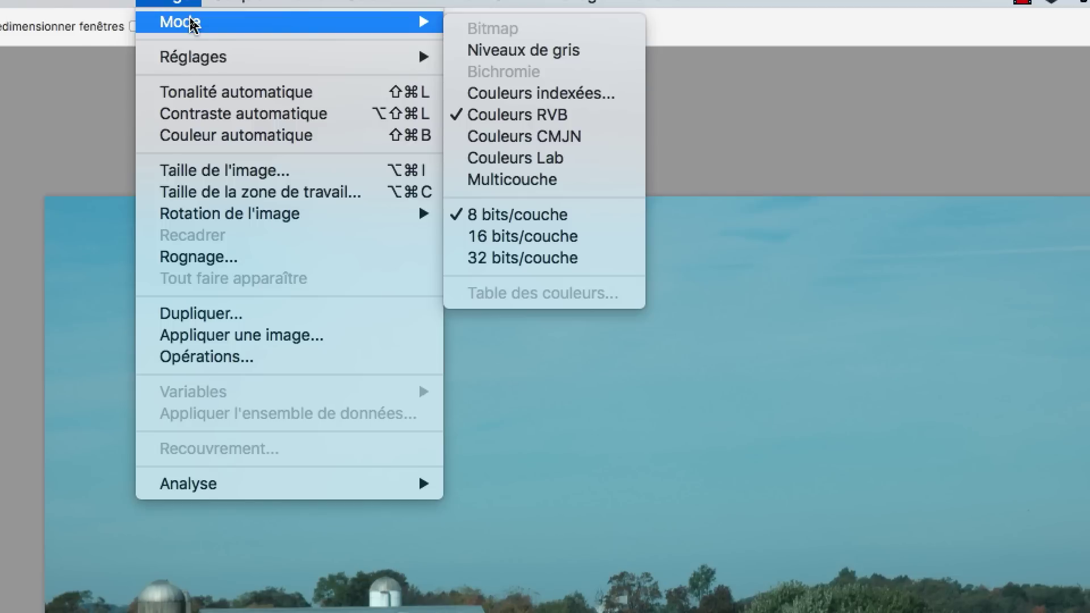
left_click(100, 72)
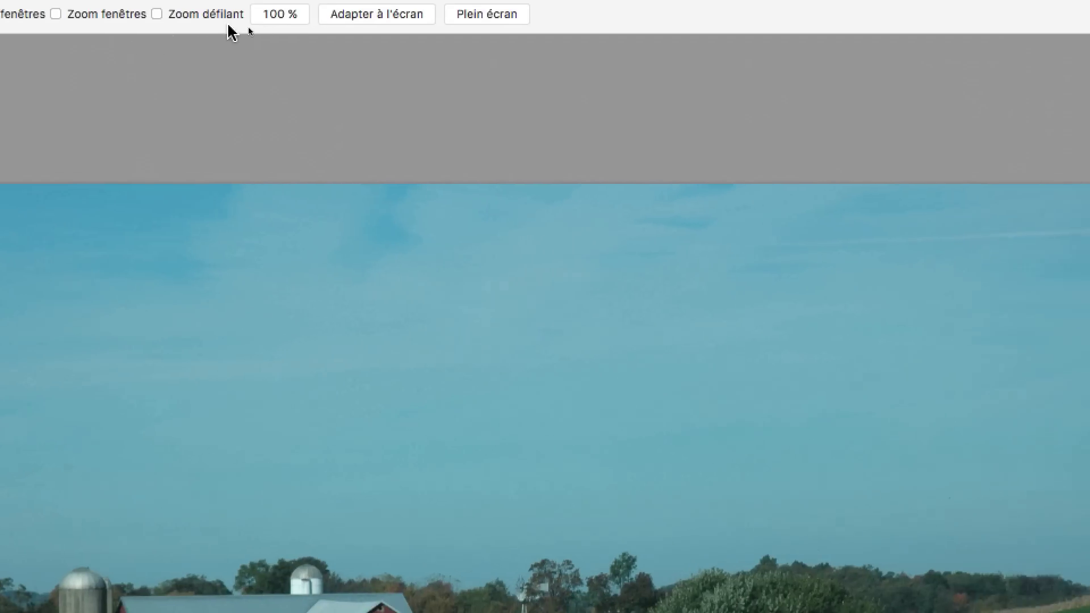
key("f")
key("f")
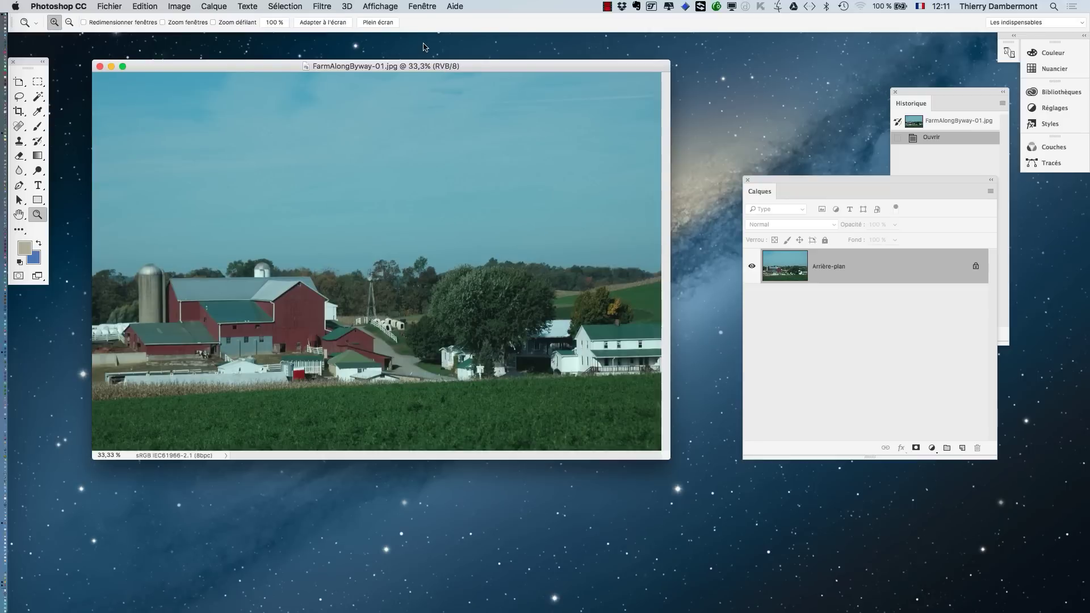
left_click(424, 5)
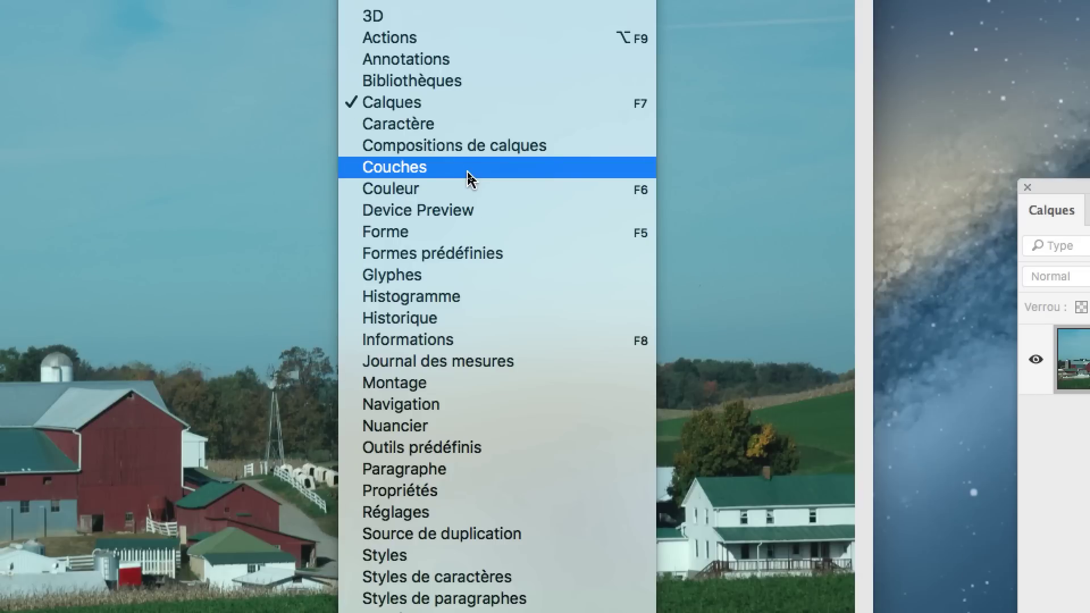
left_click(468, 179)
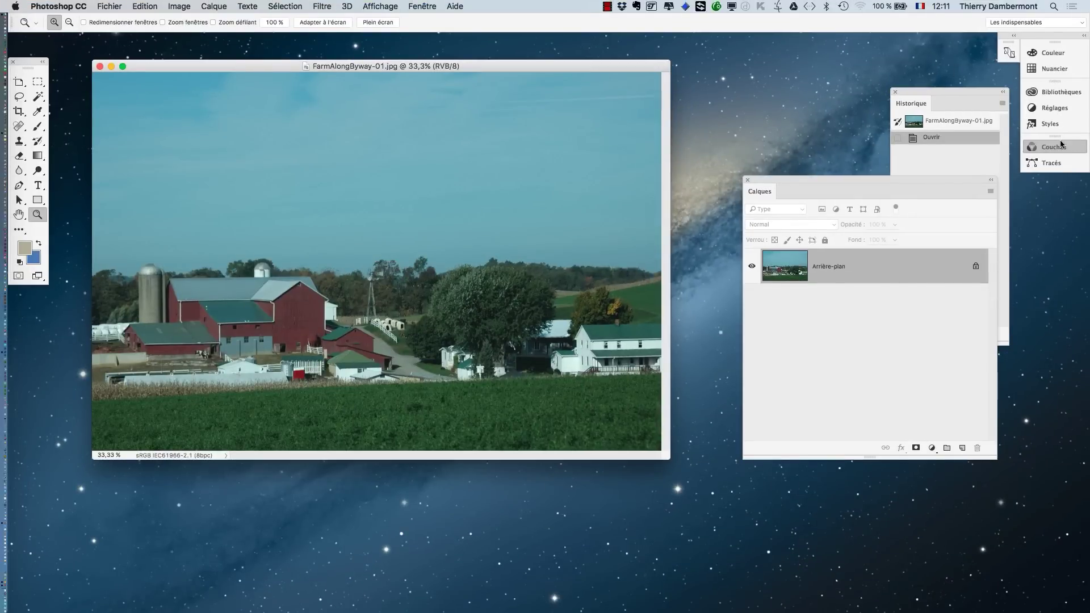
left_click_drag(1055, 147, 554, 96)
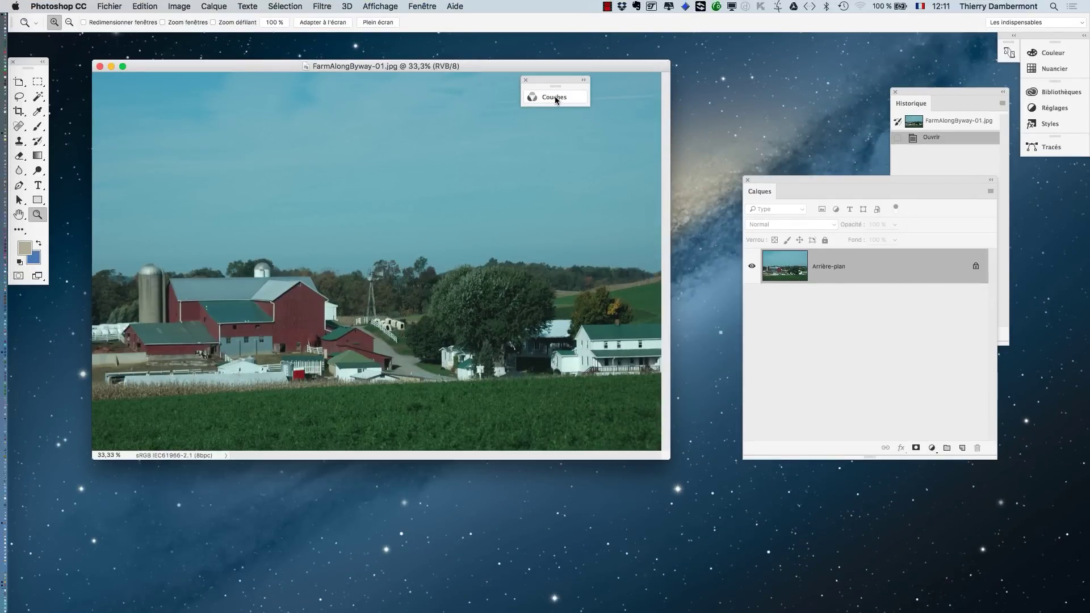
left_click(554, 97)
left_click_drag(414, 100, 364, 113)
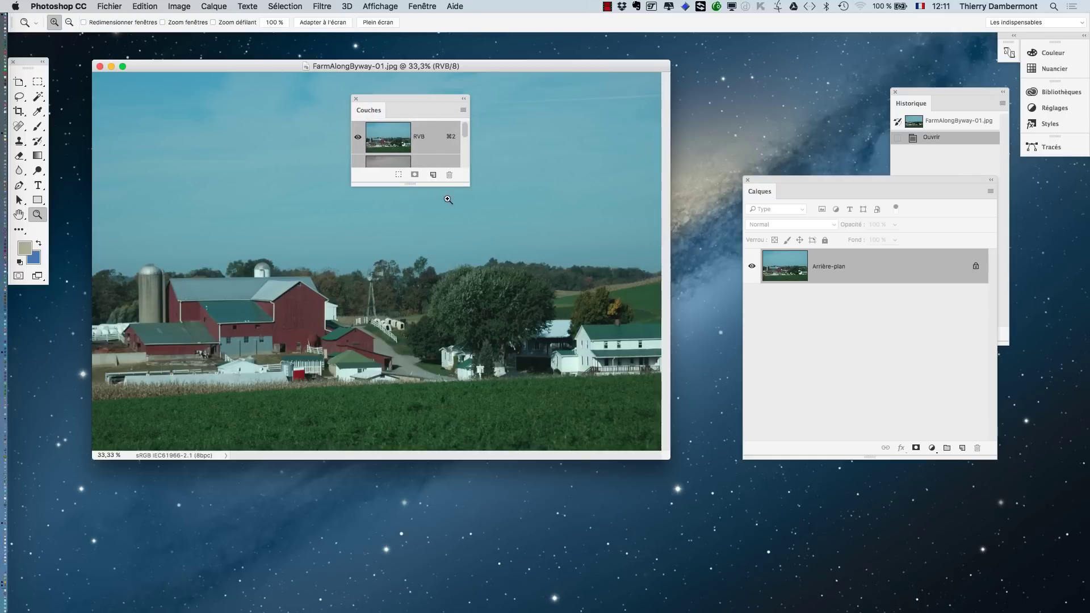
left_click_drag(468, 185, 535, 327)
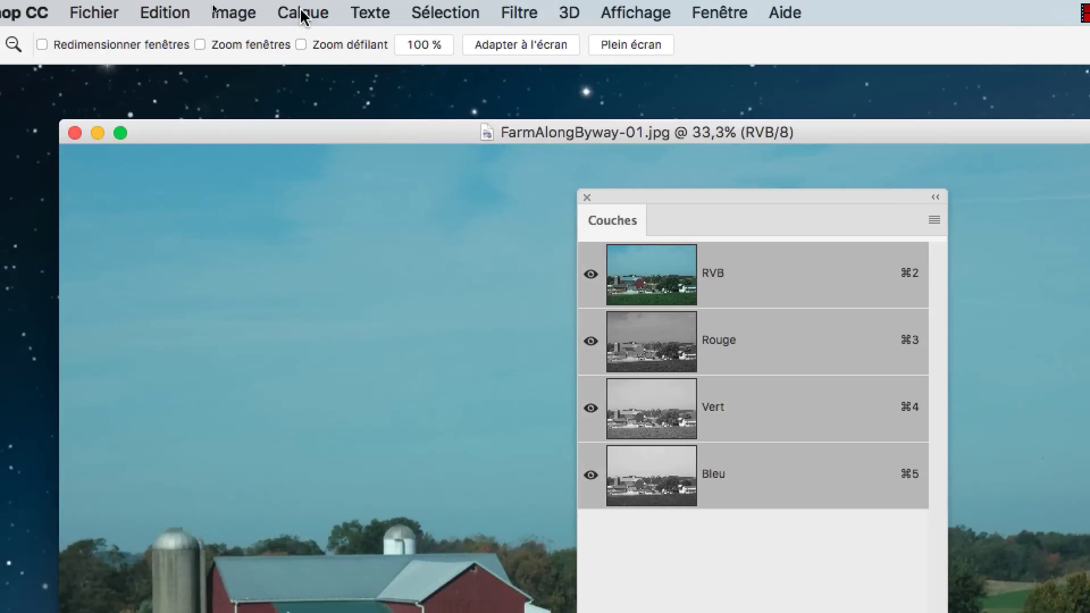
left_click(233, 12)
mouse_move(249, 40)
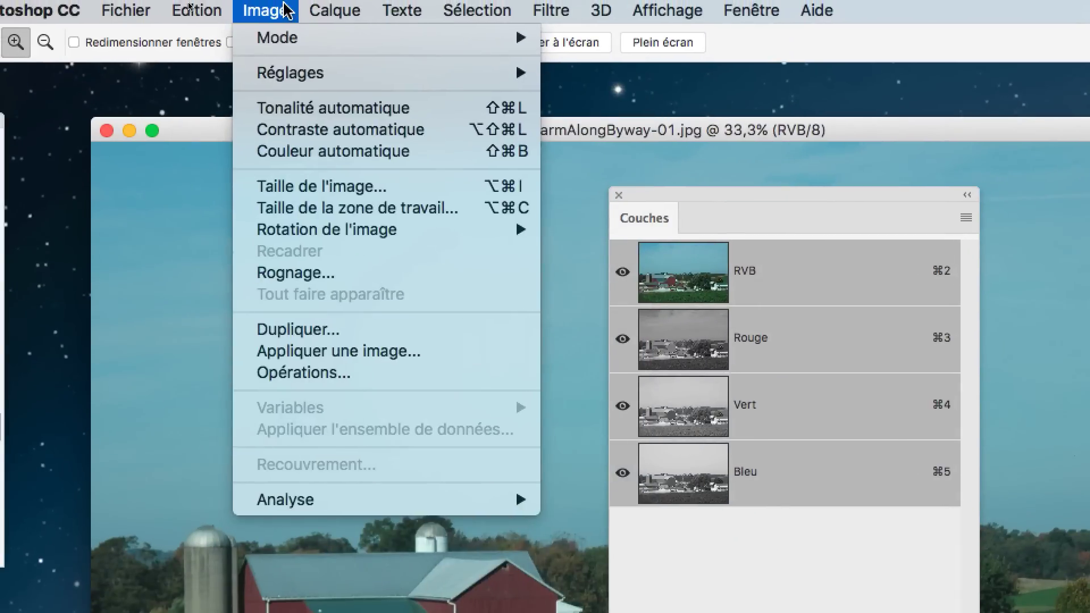
left_click(284, 11)
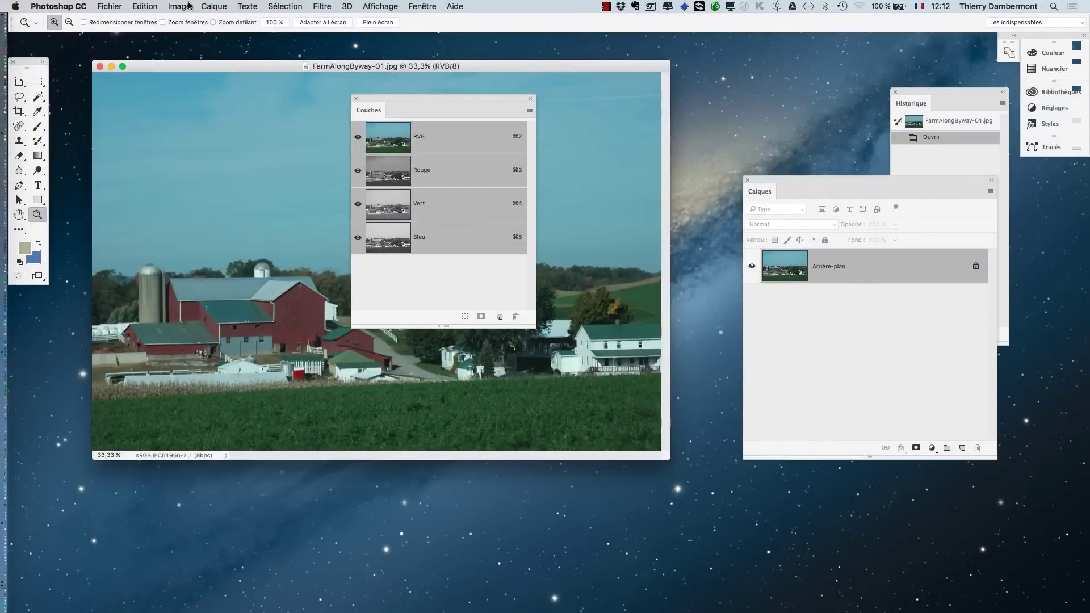
left_click_drag(382, 99, 540, 143)
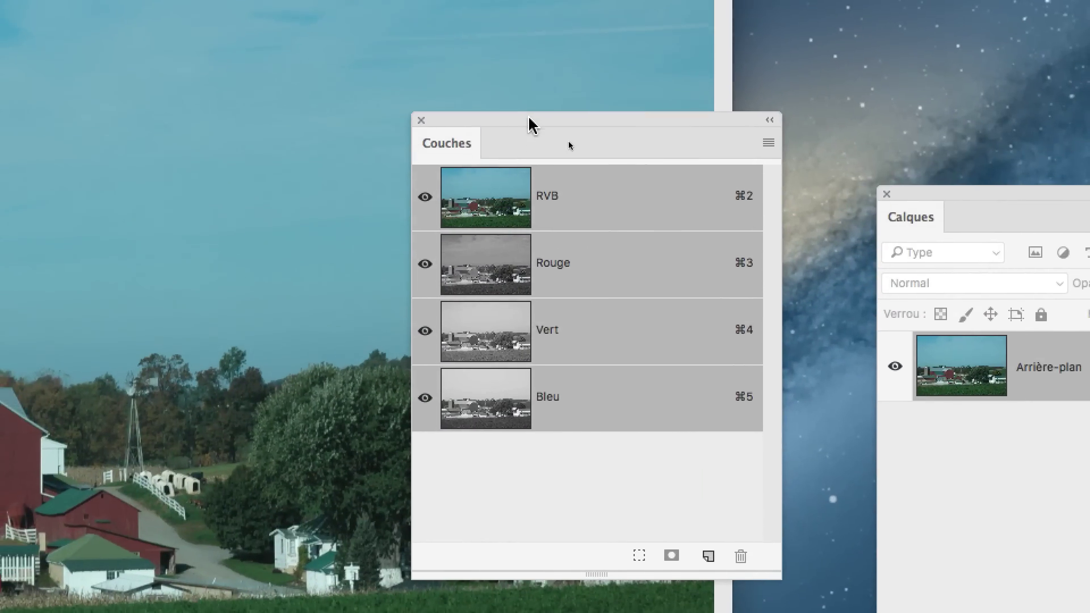
left_click_drag(528, 117, 571, 92)
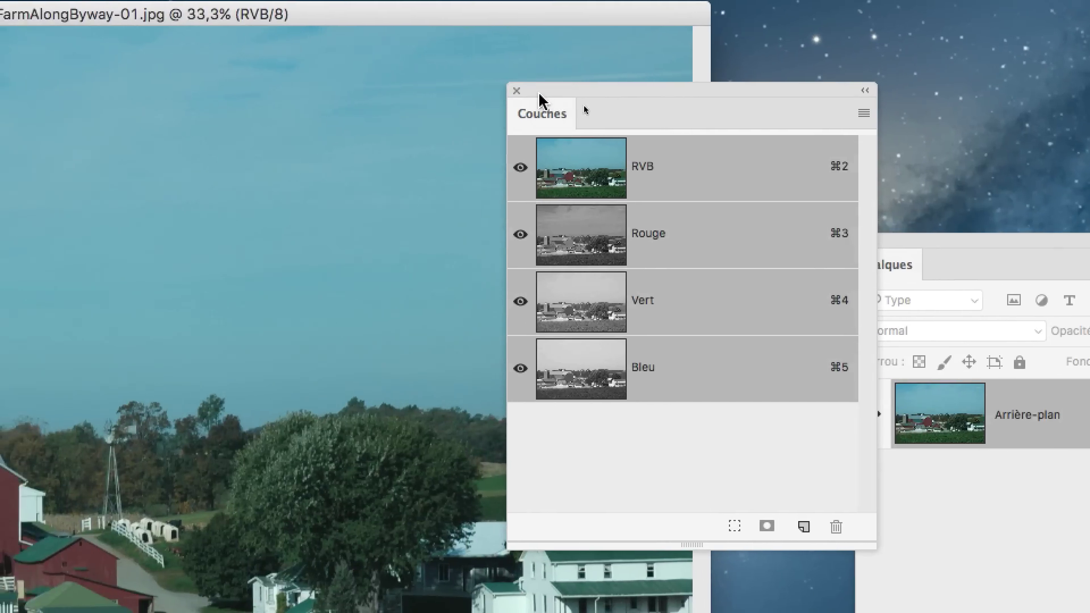
left_click_drag(532, 98, 525, 242)
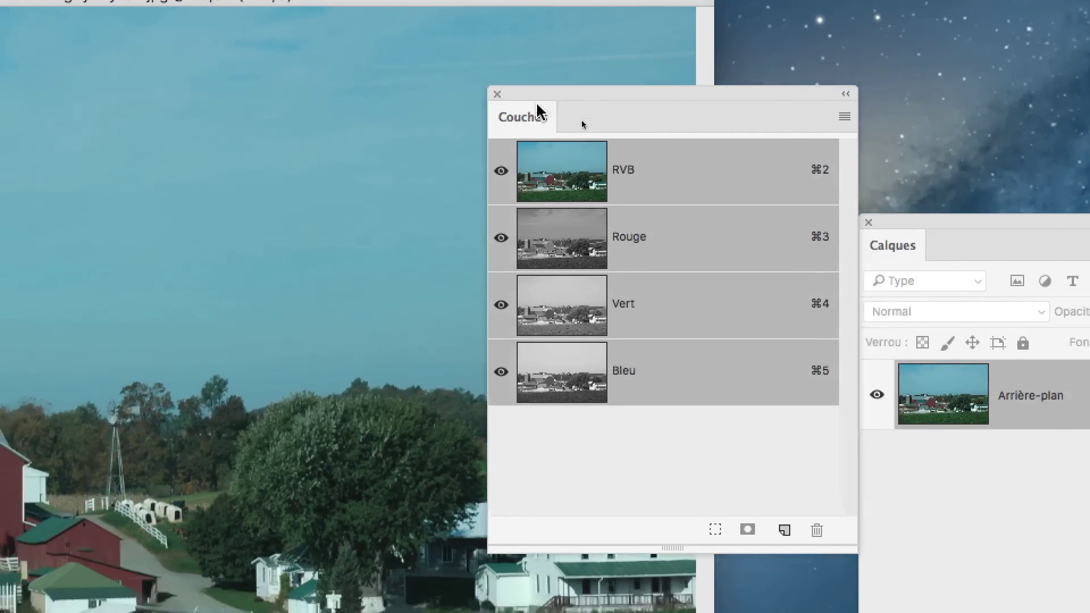
left_click_drag(528, 147, 535, 149)
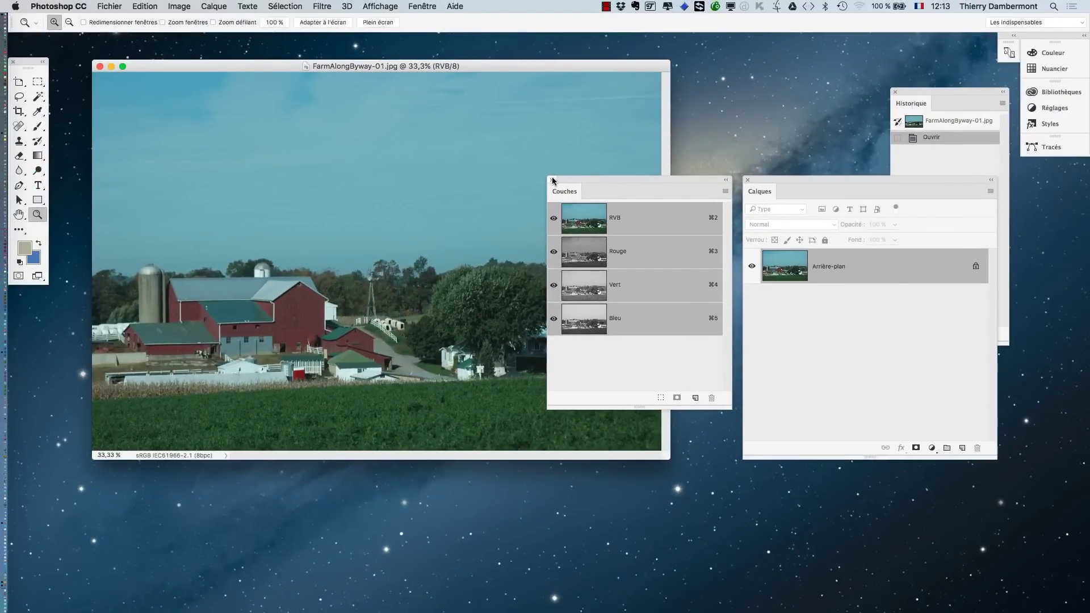
left_click(552, 179)
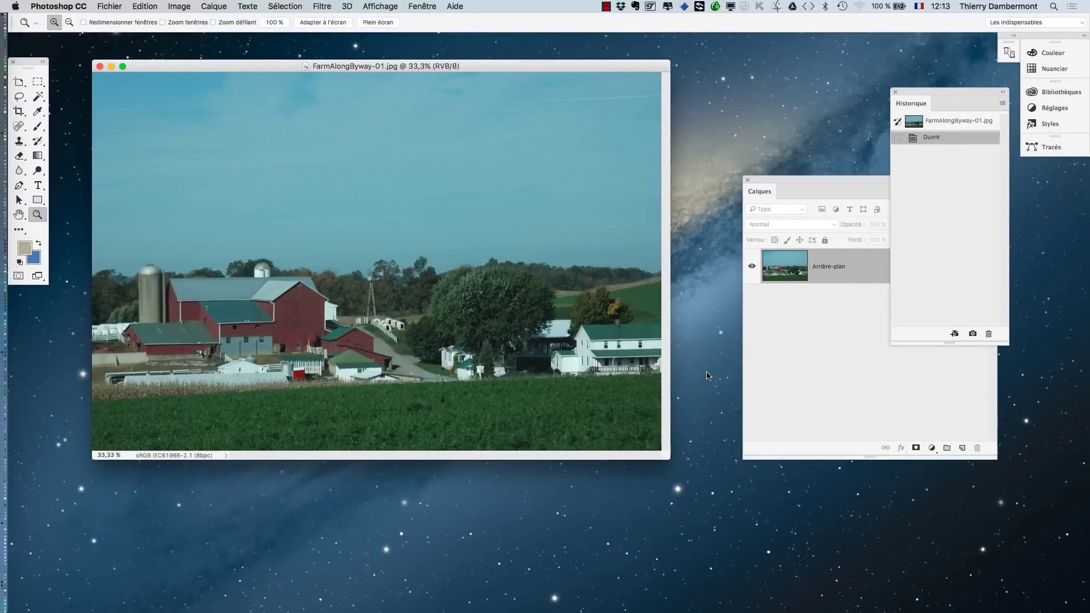
Show the farm photo full-screen on grey with the whole image in view.
key("f")
left_click_drag(627, 338, 523, 291)
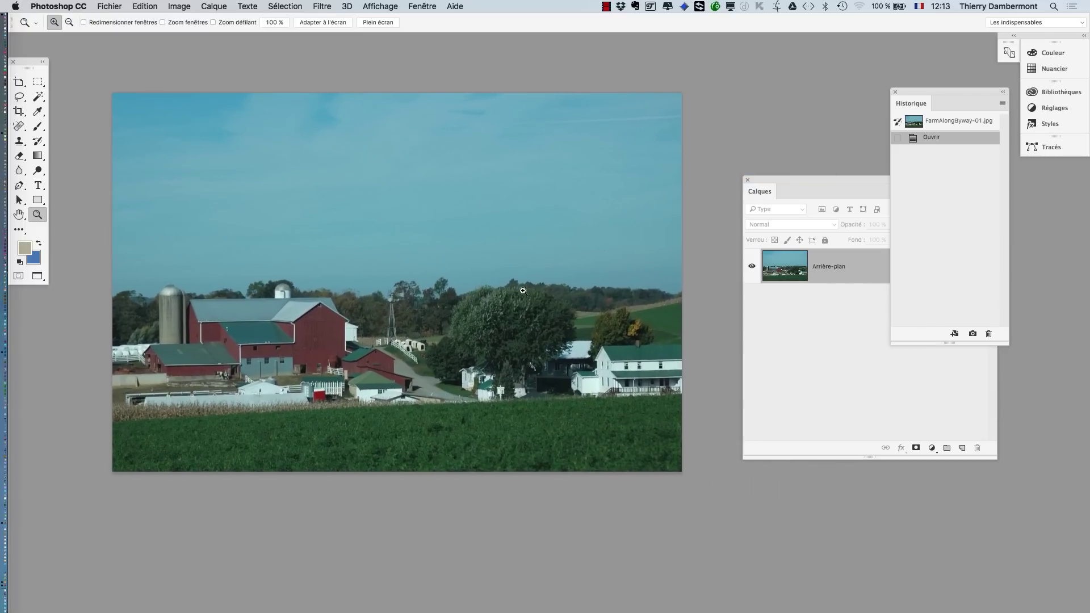
left_click(859, 177)
Move the History panel to the bottom right and the Layers panel up and left.
left_click_drag(915, 104, 972, 517)
left_click_drag(766, 181, 741, 149)
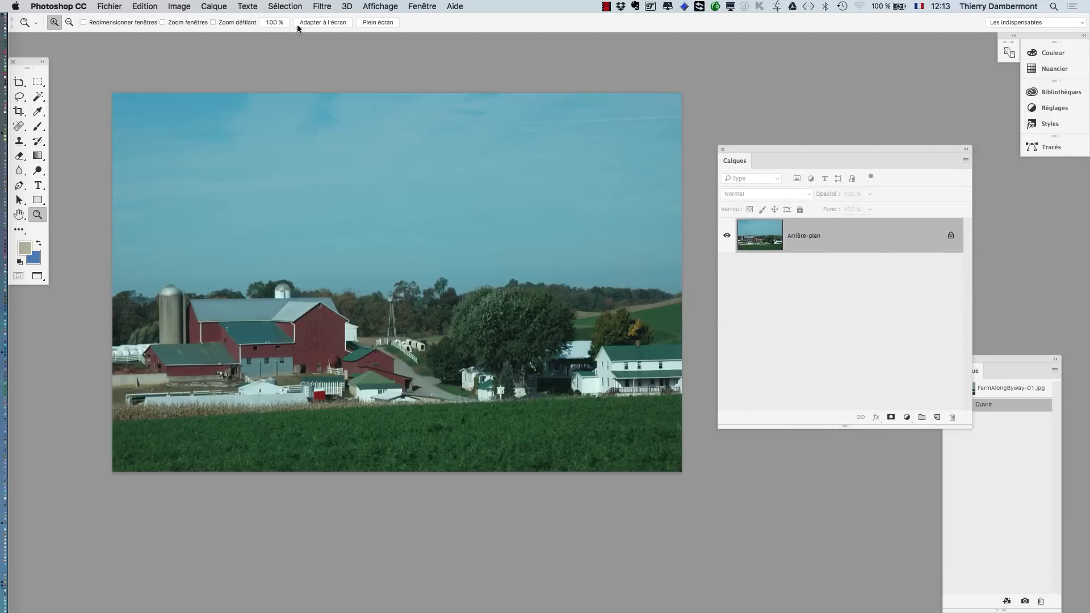
left_click(214, 6)
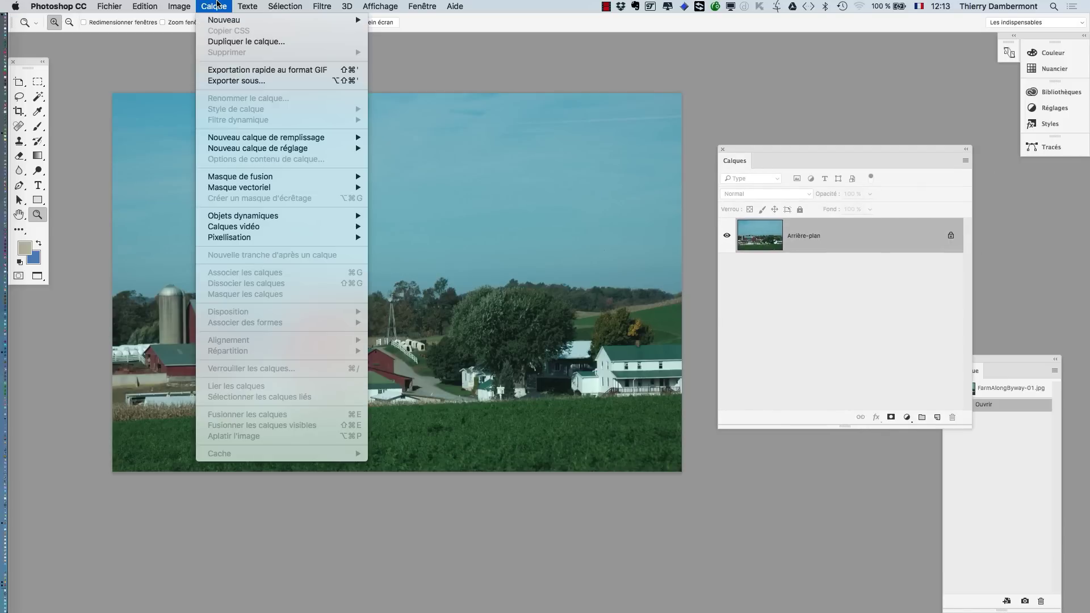
left_click(899, 146)
left_click_drag(900, 146, 846, 101)
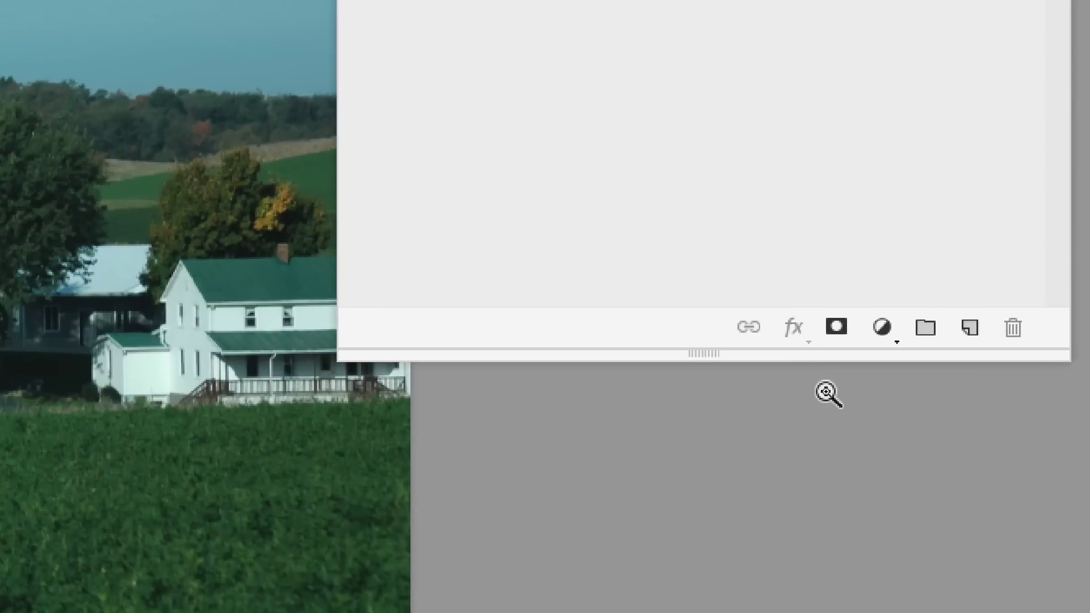
Add a Teinte/Saturation adjustment layer above Arrière-plan, with its Properties placed over the Layers panel.
left_click(884, 335)
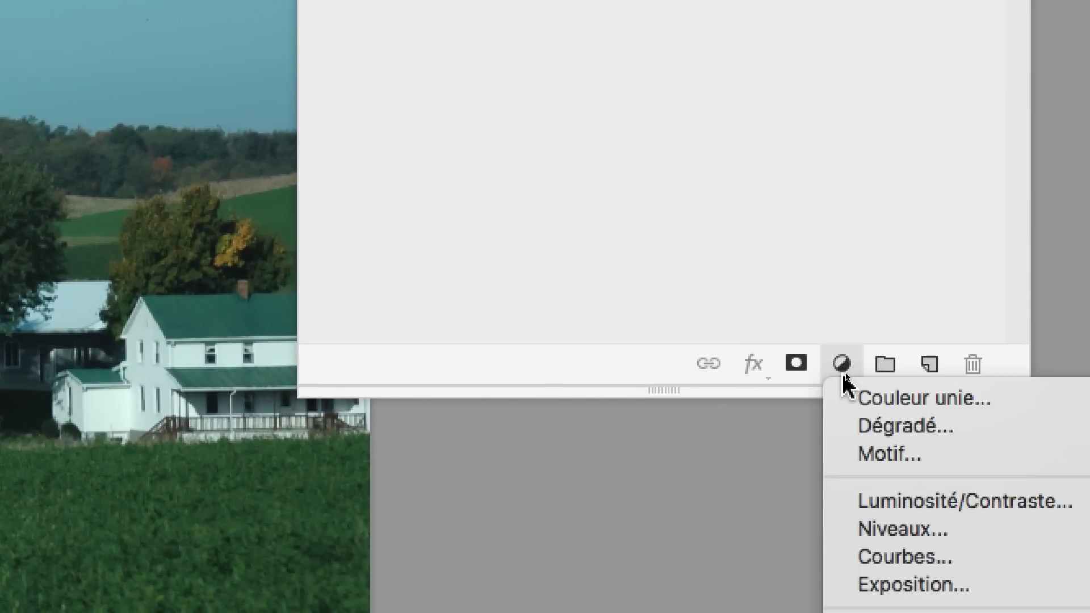
left_click(842, 368)
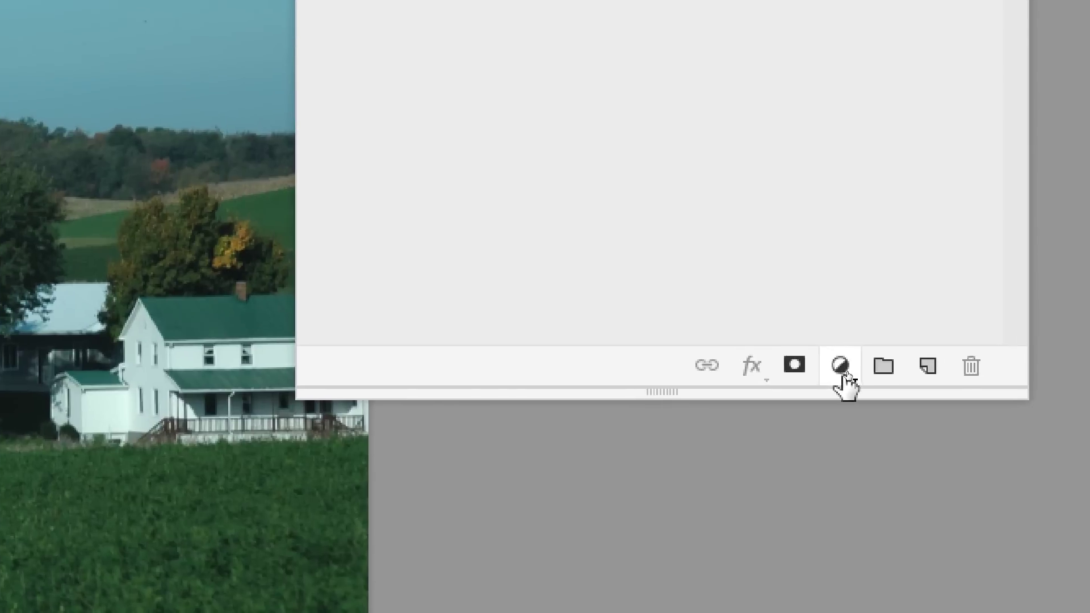
left_click(842, 369)
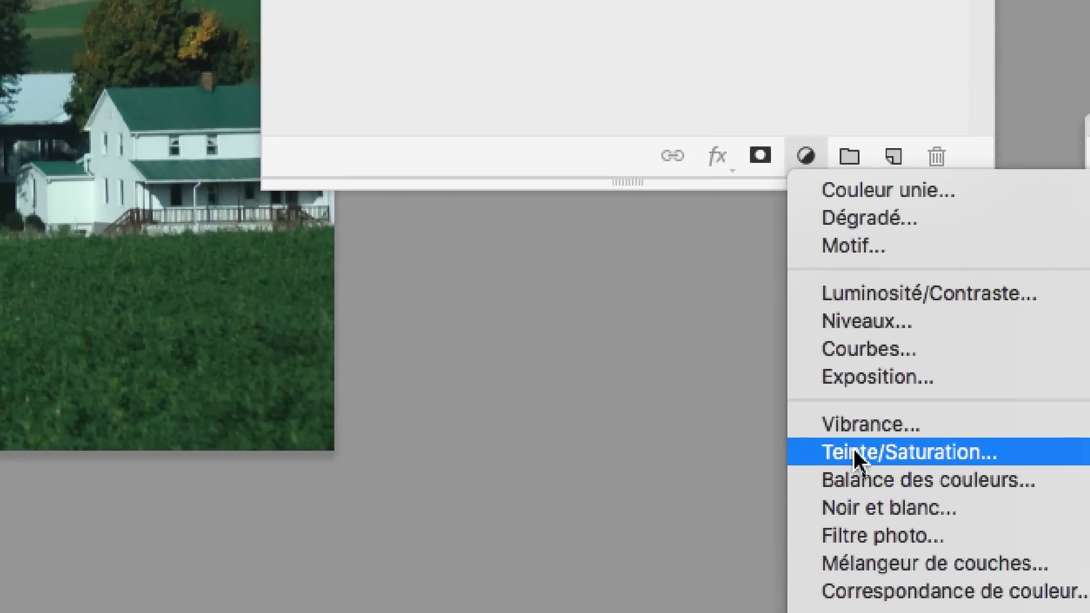
left_click(855, 455)
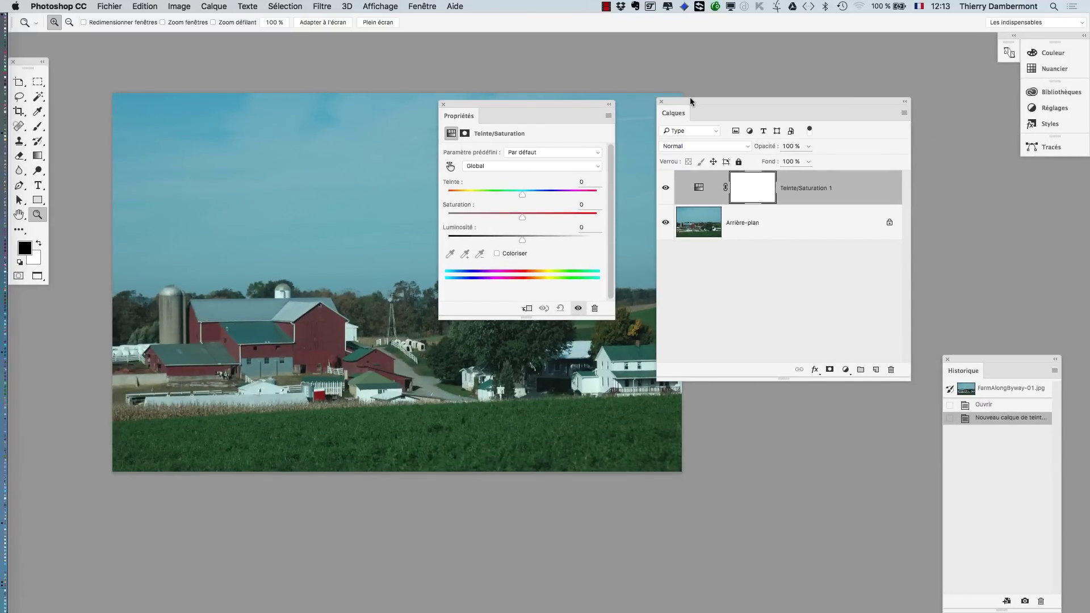
left_click_drag(690, 101, 829, 99)
left_click_drag(508, 103, 744, 288)
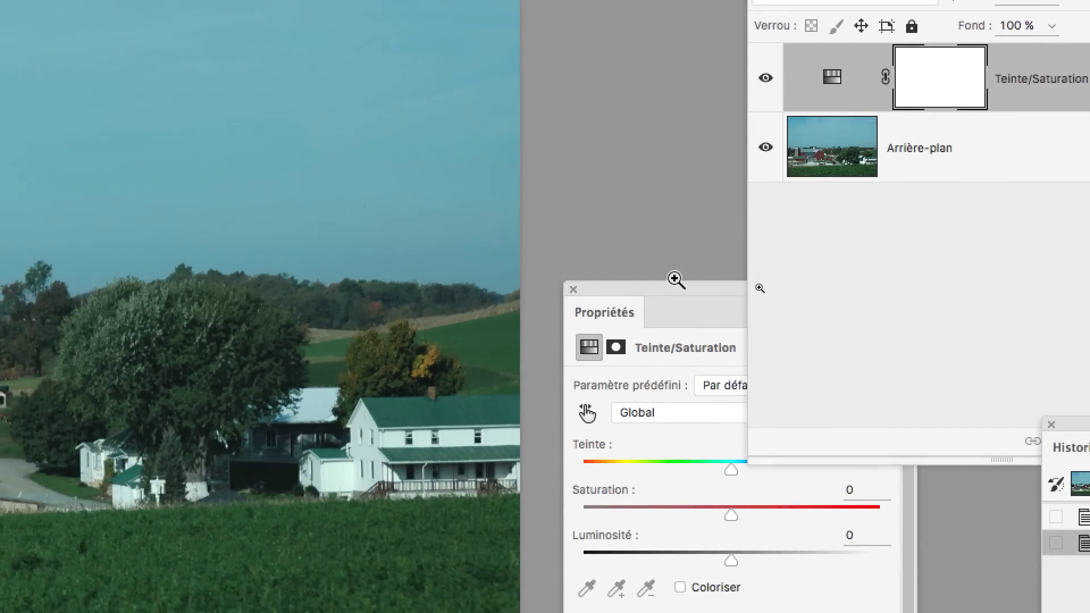
Set Teinte on Teinte/Saturation 1 to -158, turning the sky orange and the field purple.
left_click_drag(674, 279, 667, 115)
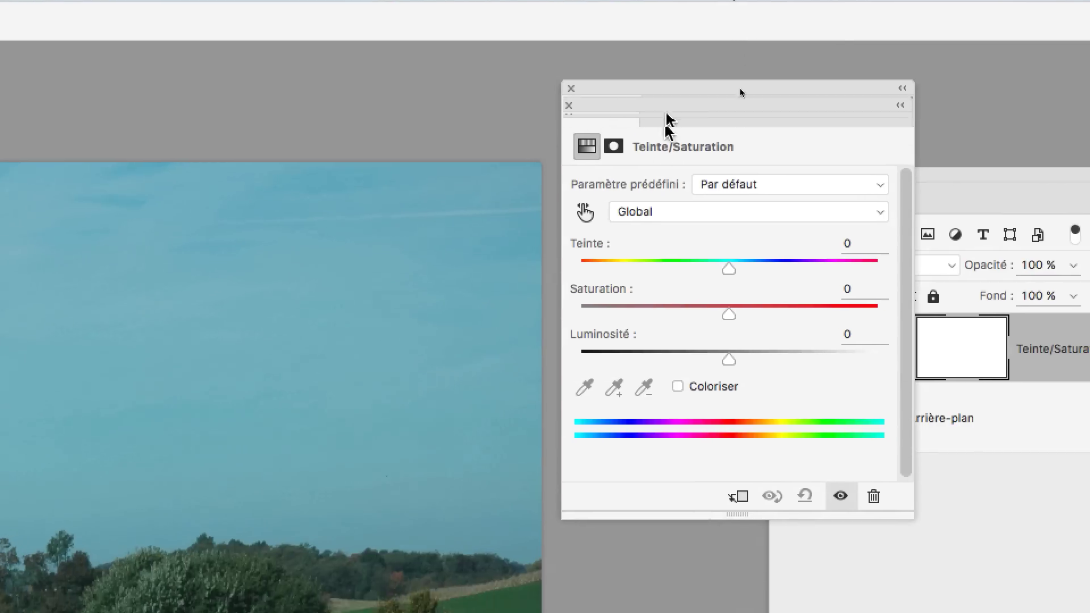
left_click_drag(642, 270, 596, 261)
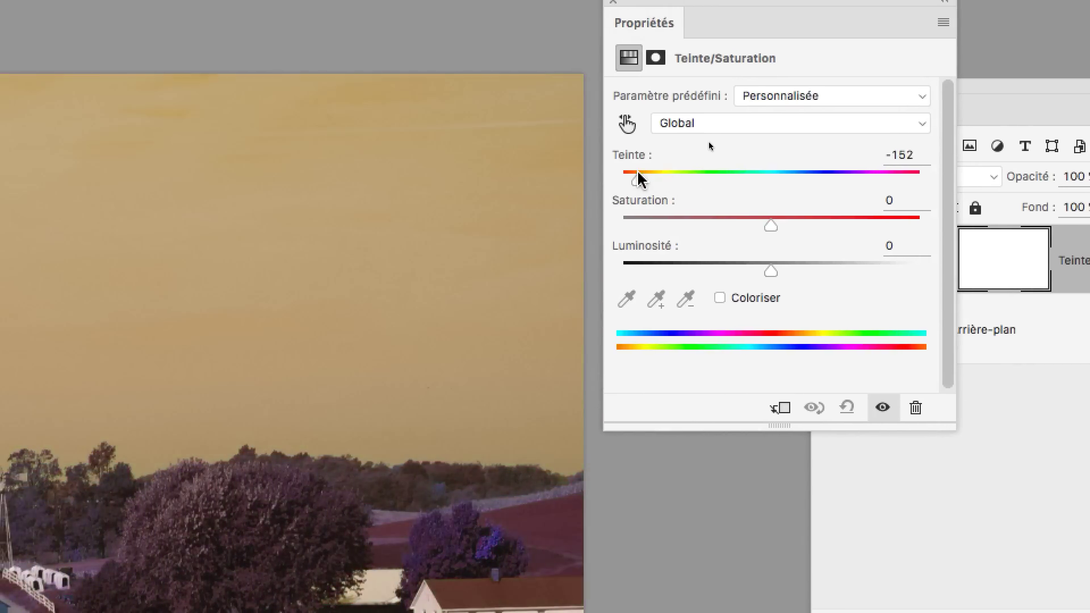
left_click_drag(637, 176, 638, 178)
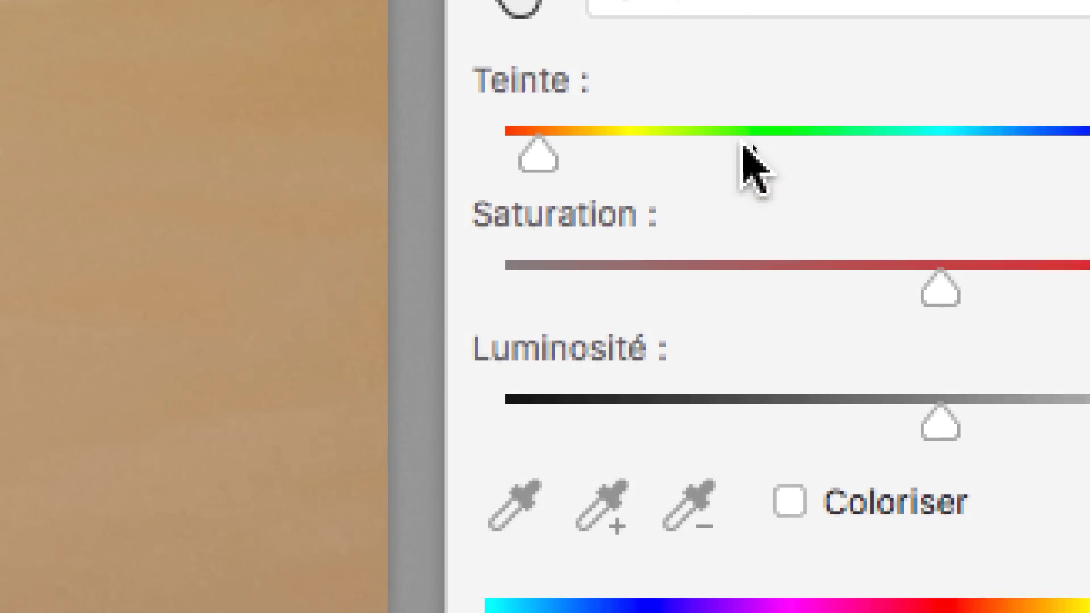
key("Return")
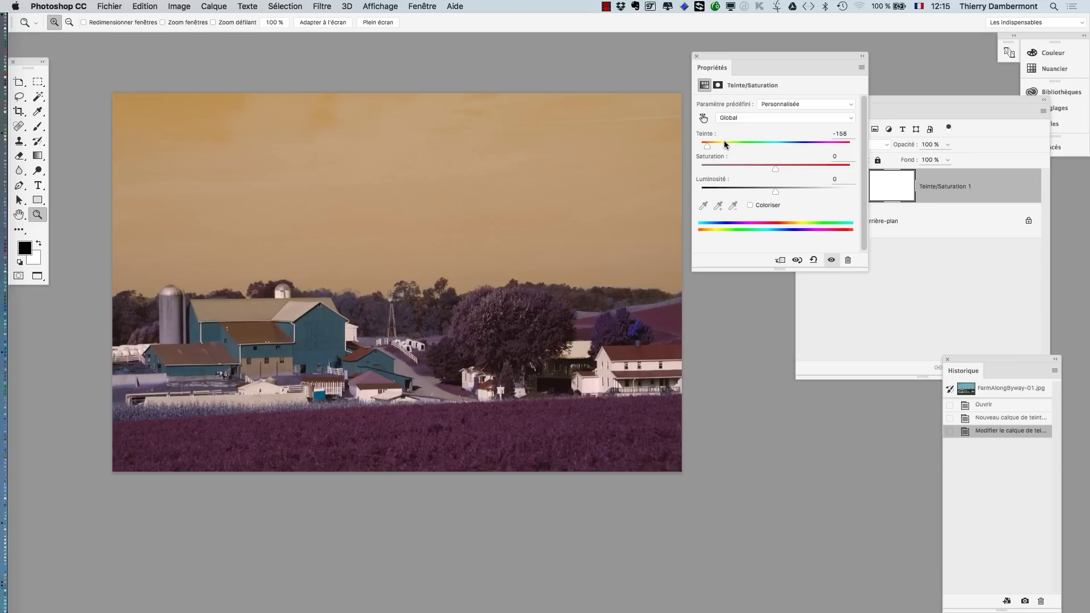
mouse_move(16, 496)
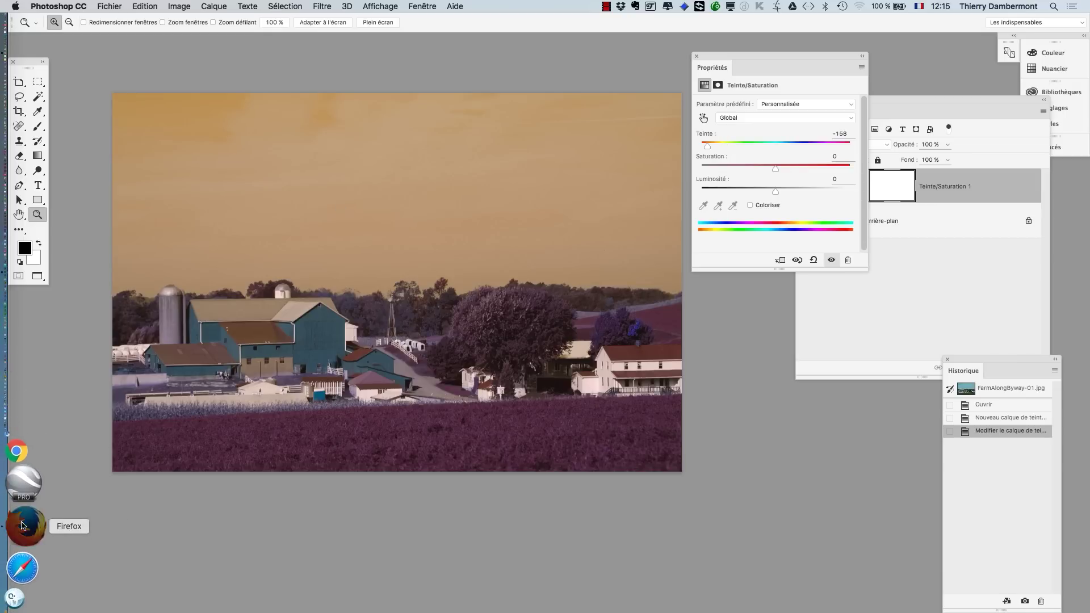
Open a new Firefox window and browse Google Images results for 'roue chromatique'.
left_click(24, 518)
left_click(80, 7)
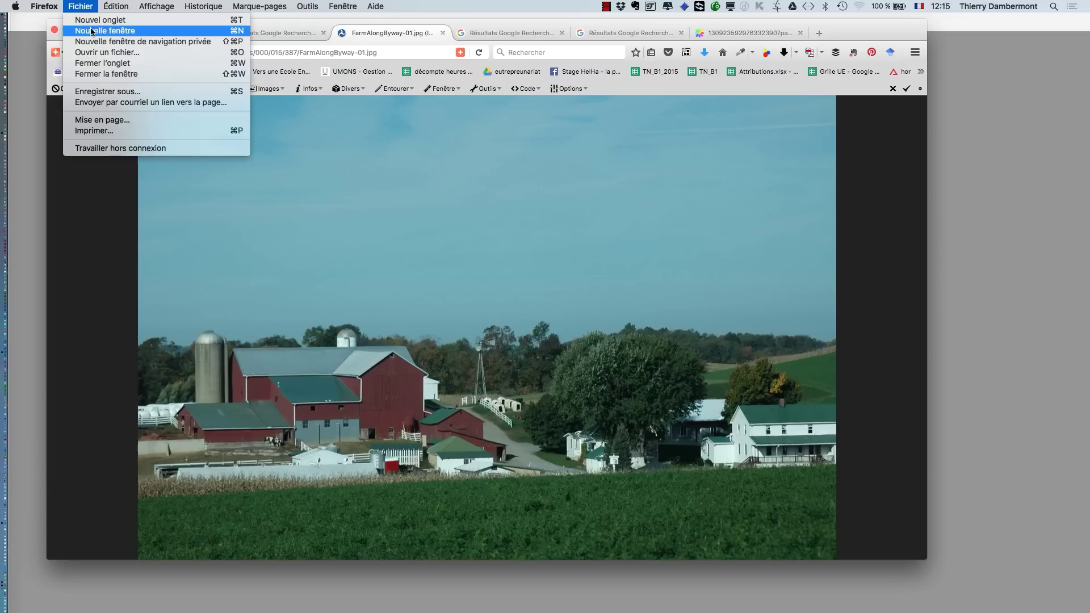
left_click(563, 268)
key("super+n")
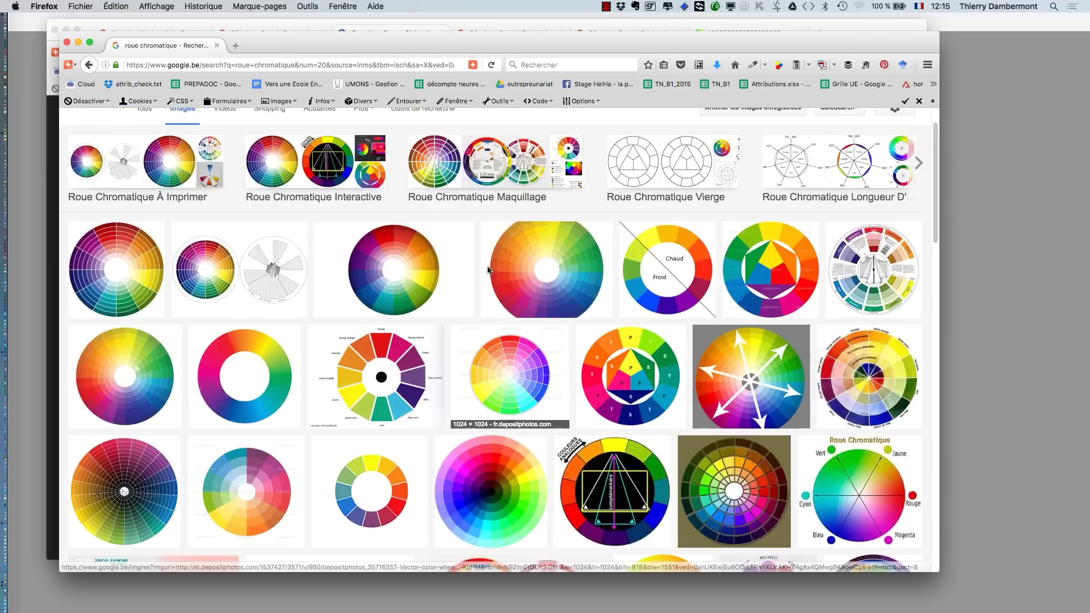
scroll(180, 158, "up", 2)
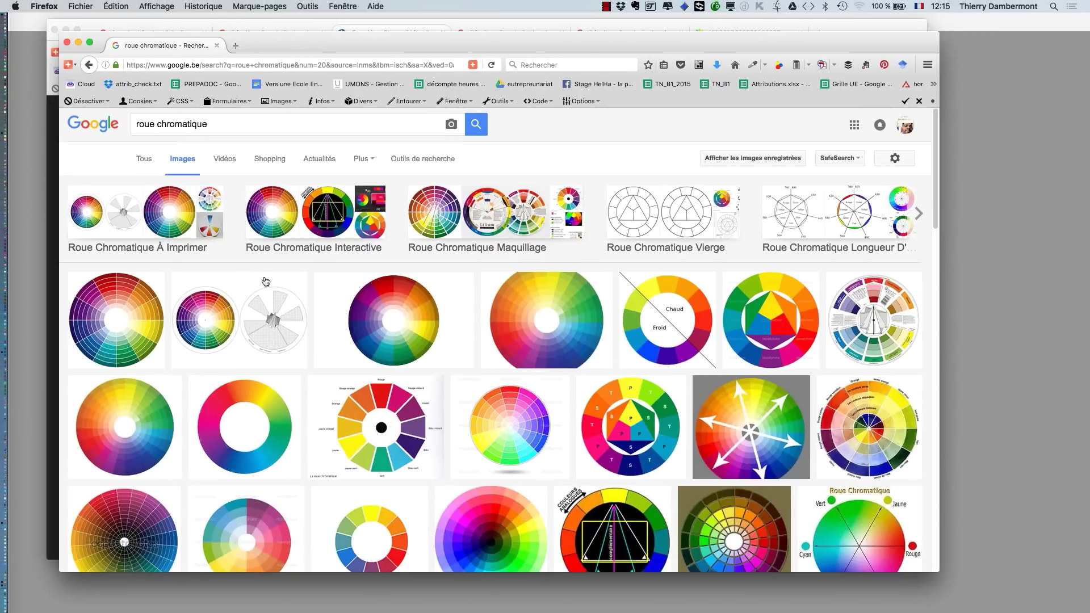
scroll(772, 298, "down", 5)
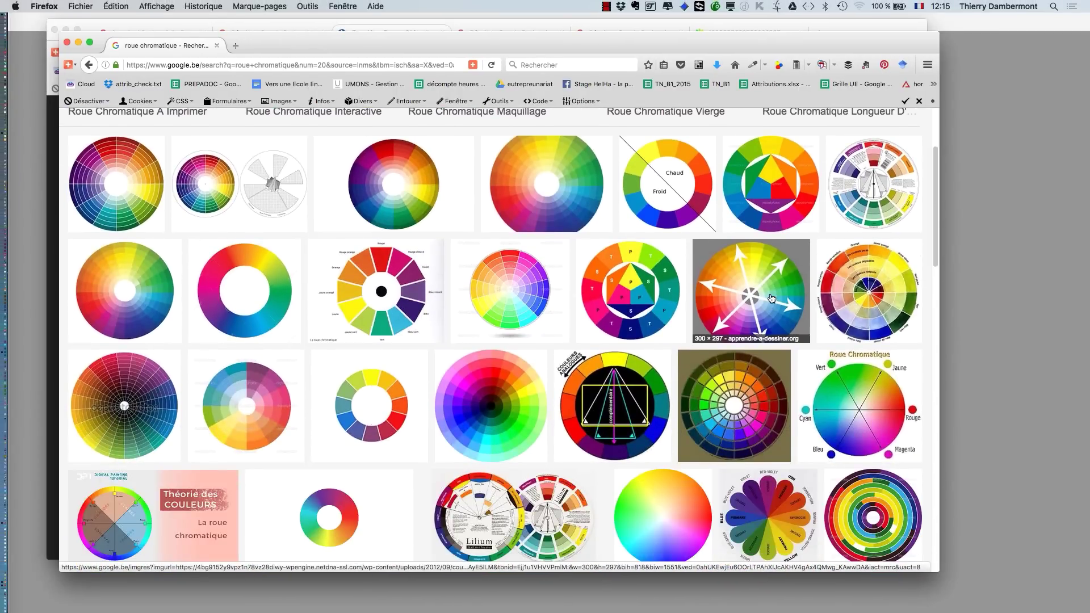
scroll(769, 306, "down", 1)
Open colour wheel results in new tabs, view roue-chroma.png enlarged, then return to Photoshop.
middle_click(749, 275)
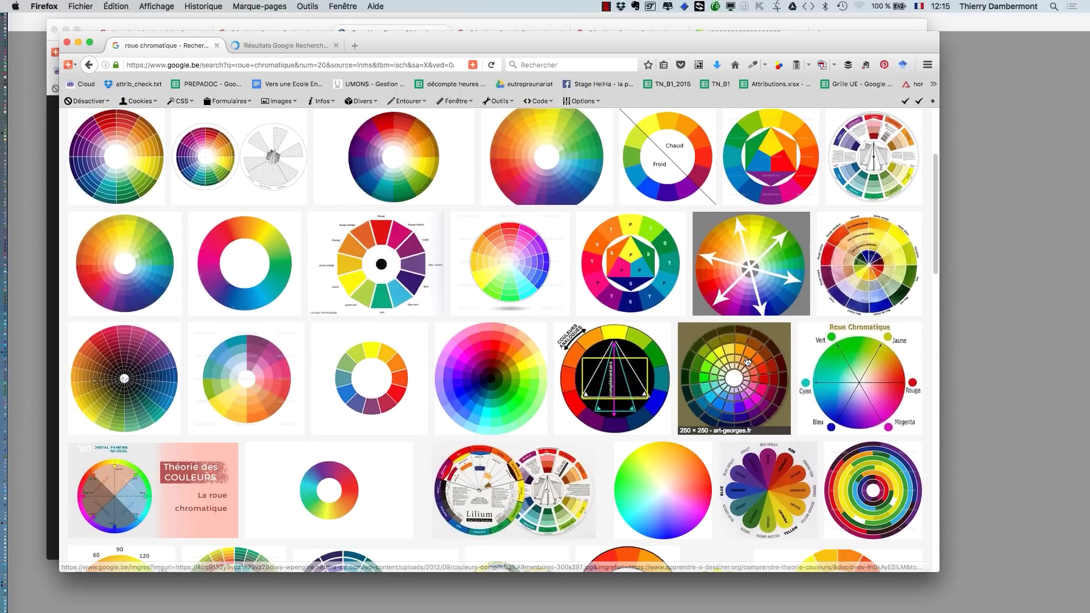
scroll(748, 366, "down", 3)
scroll(747, 365, "down", 12)
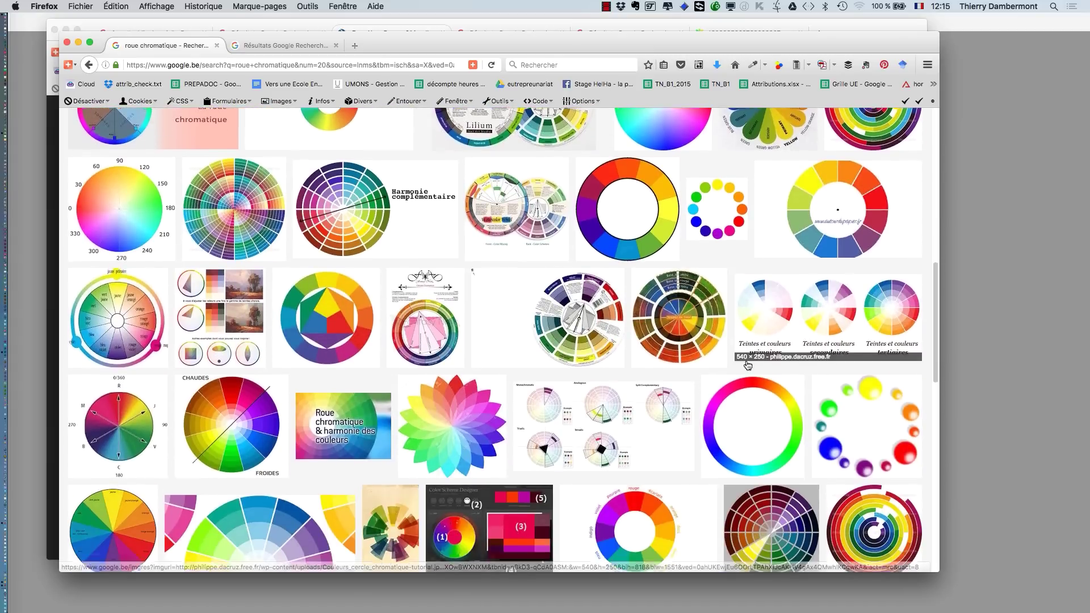
scroll(748, 365, "down", 11)
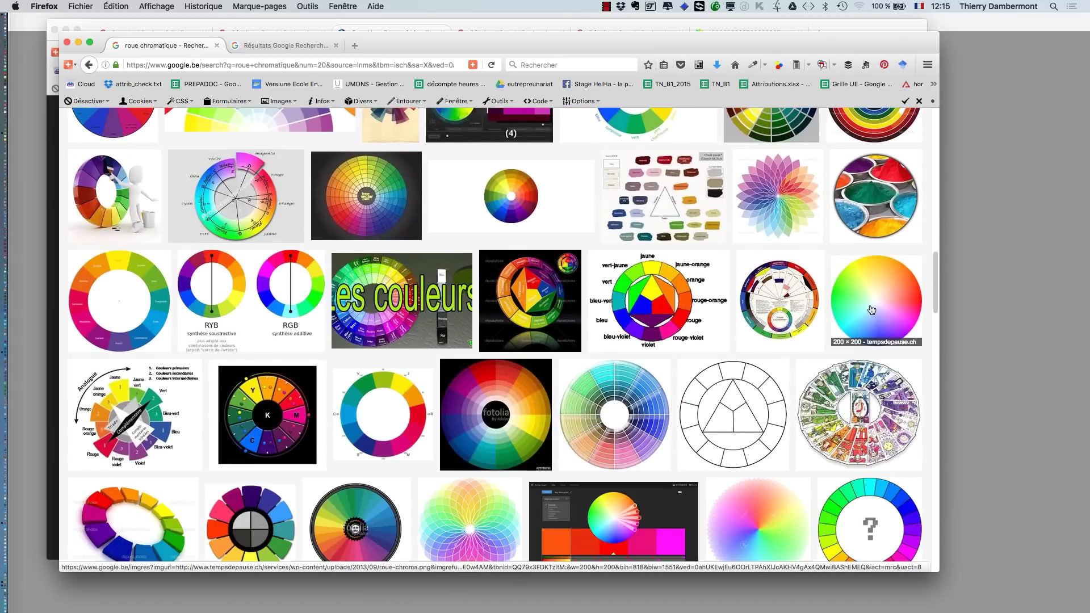
middle_click(871, 310)
left_click(396, 46)
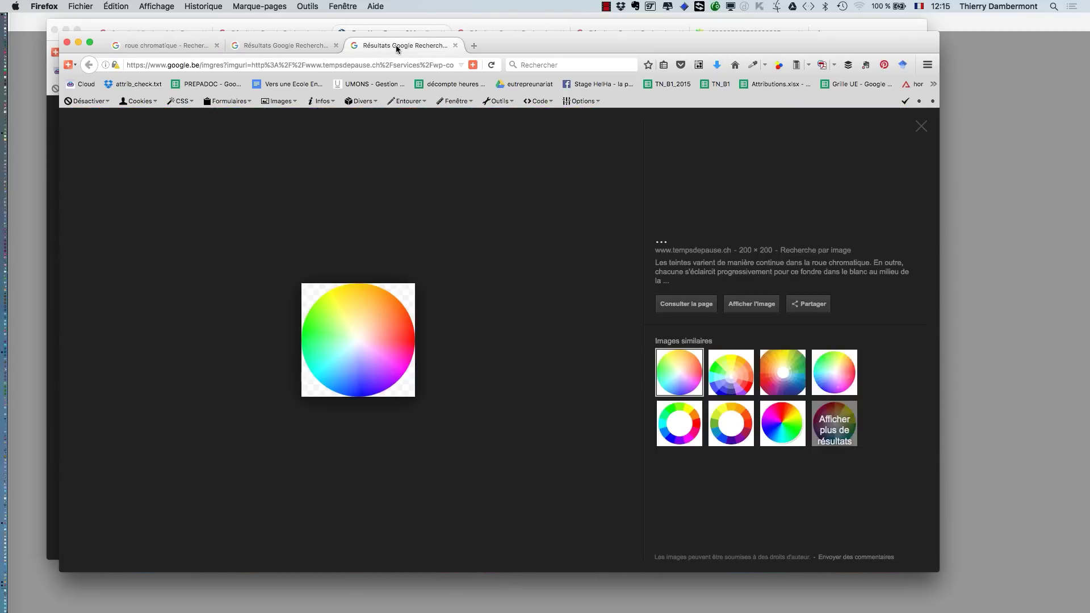
left_click(733, 304)
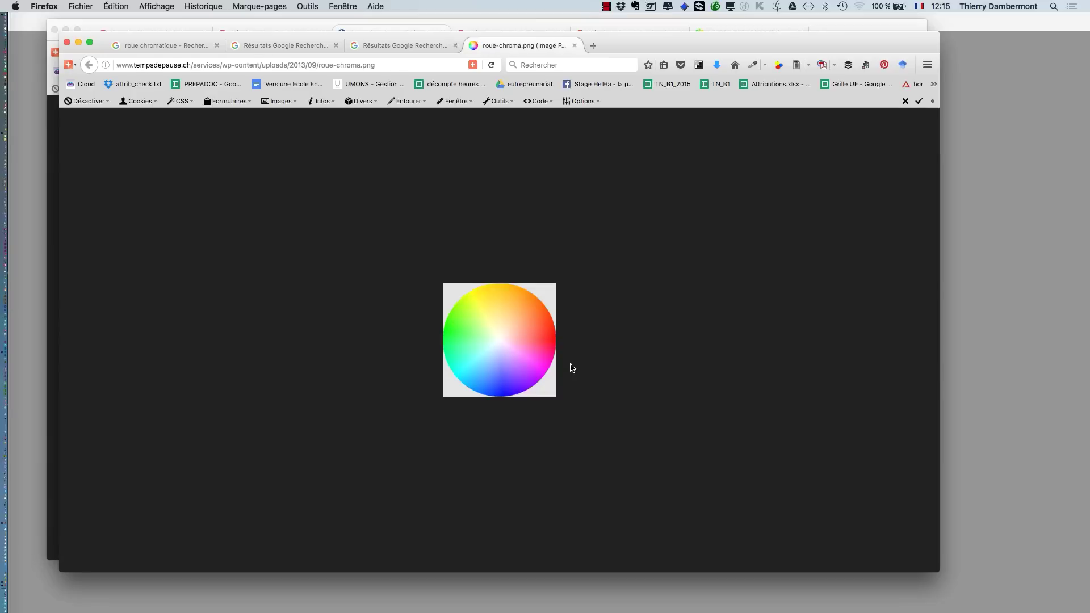
key("super+plus")
key("super+plus")
key("super+plus")
key("super+plus")
key("super+plus")
key("super+plus")
key("super+plus")
key("super+plus")
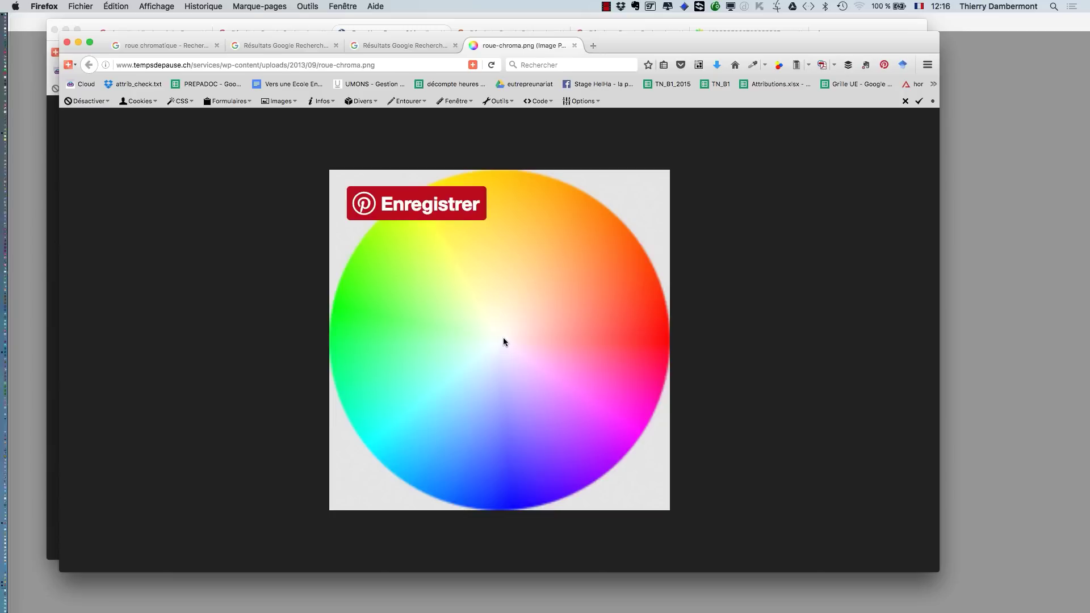
left_click(29, 142)
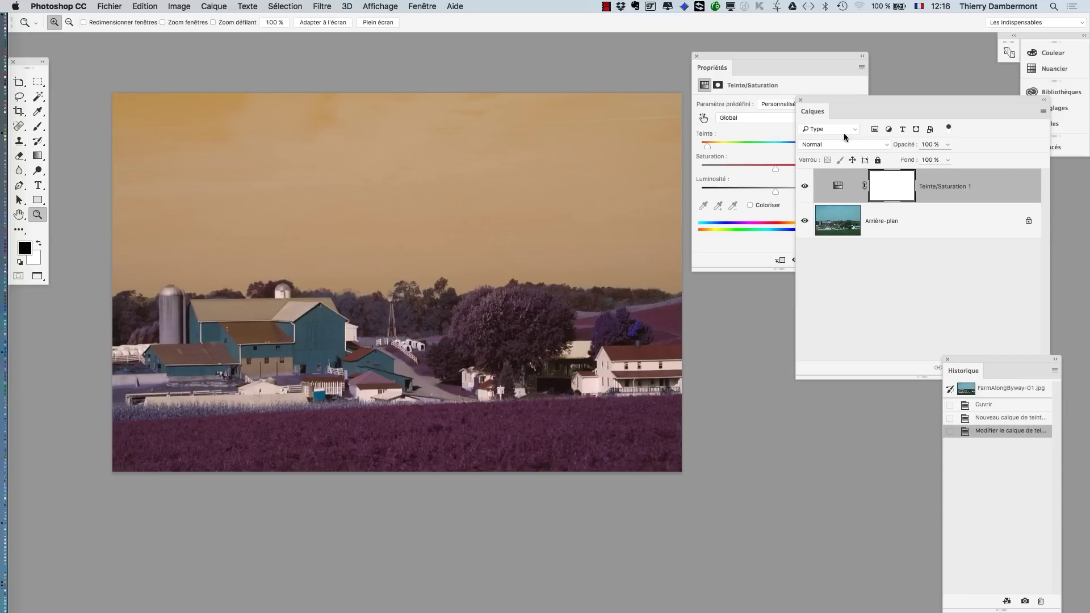
Move Propriétés to the bottom, raise Calques, and target the Teinte/Saturation 1 layer mask.
left_click_drag(756, 59, 670, 57)
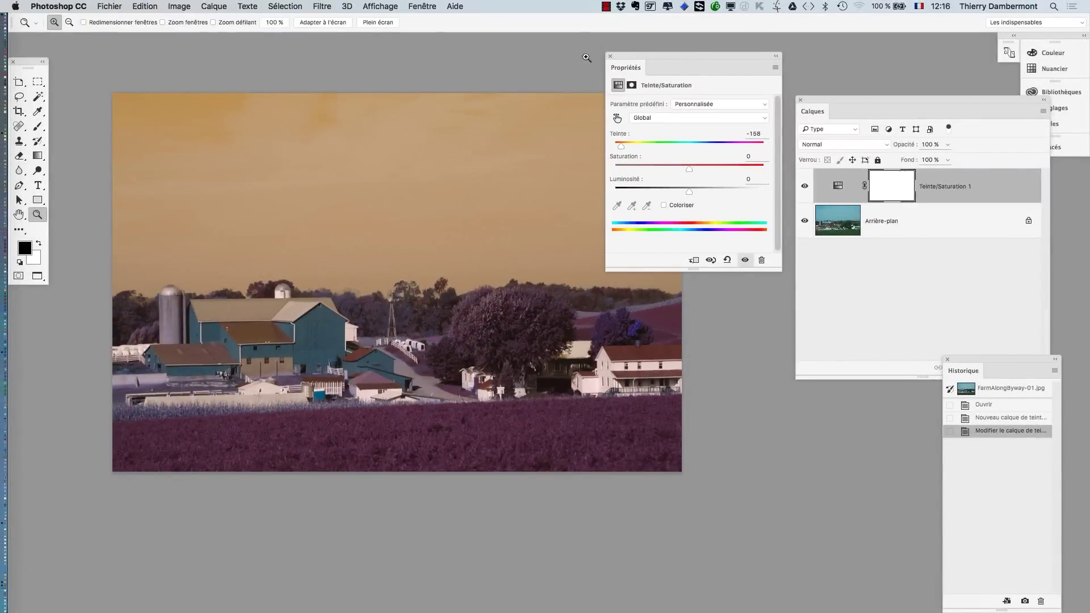
left_click_drag(635, 62, 713, 423)
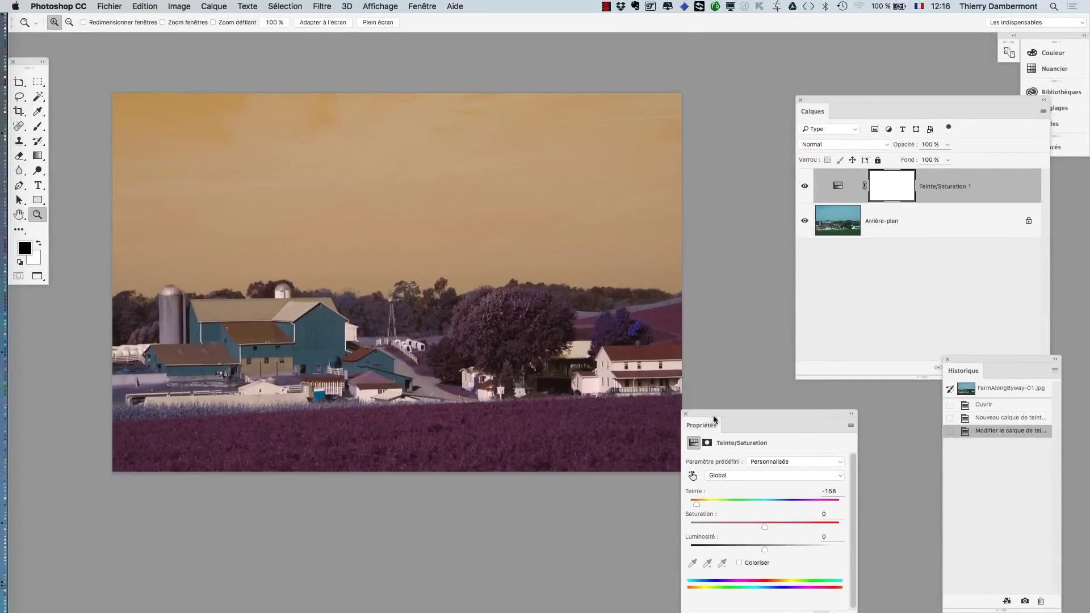
left_click_drag(827, 101, 725, 51)
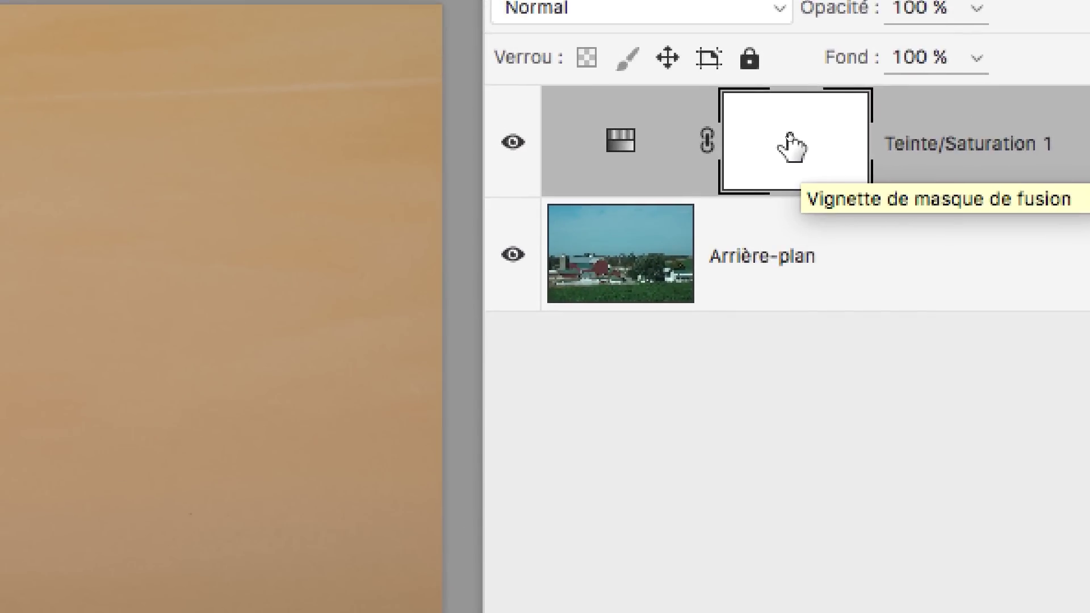
left_click(741, 145)
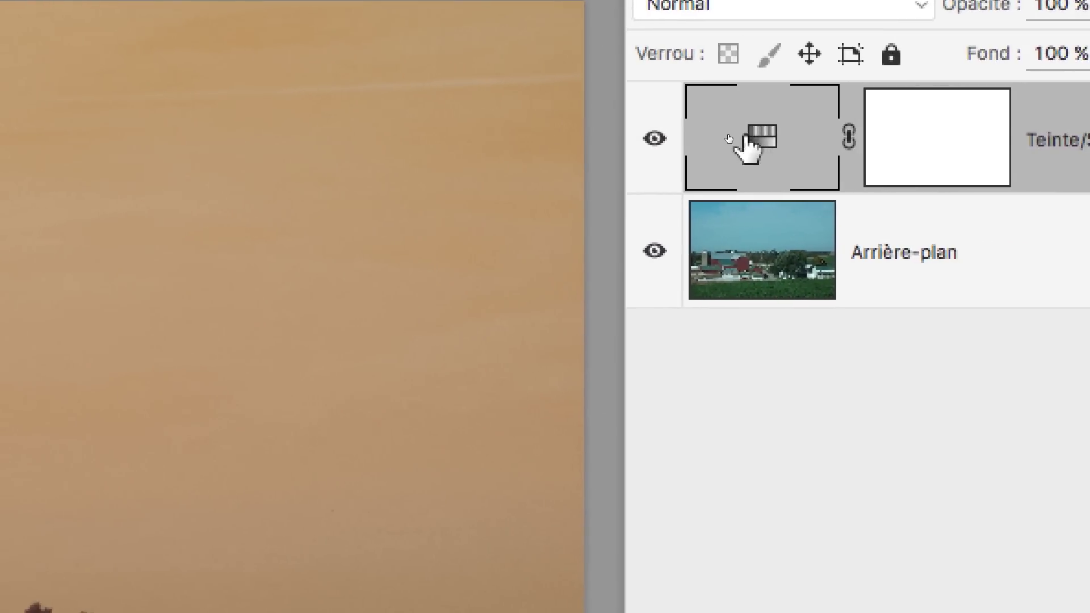
left_click(795, 154)
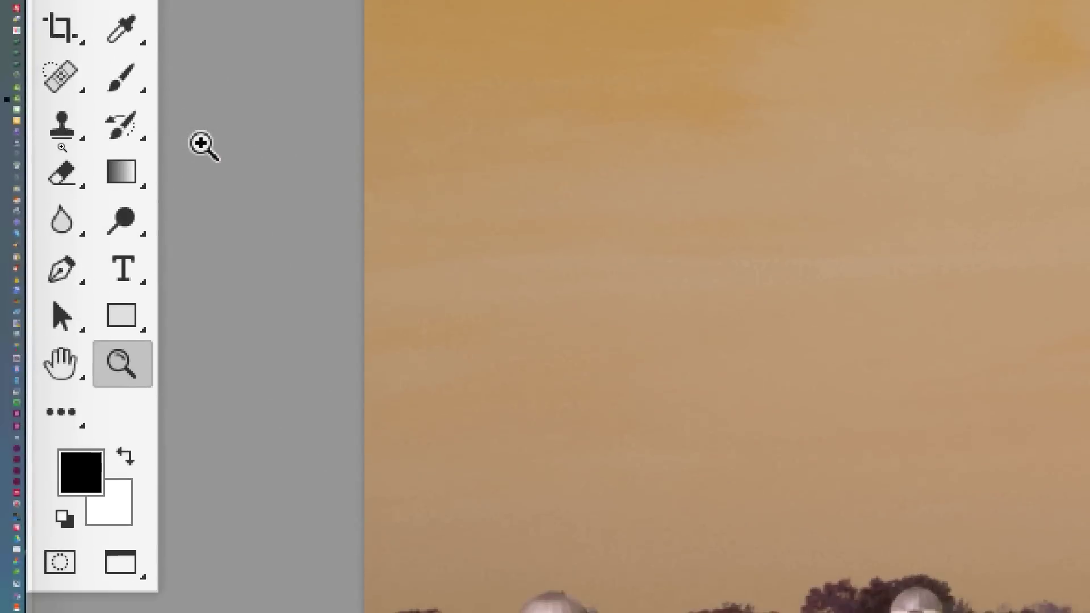
Select the Gradient tool with the Linear gradient shape.
left_click(140, 154)
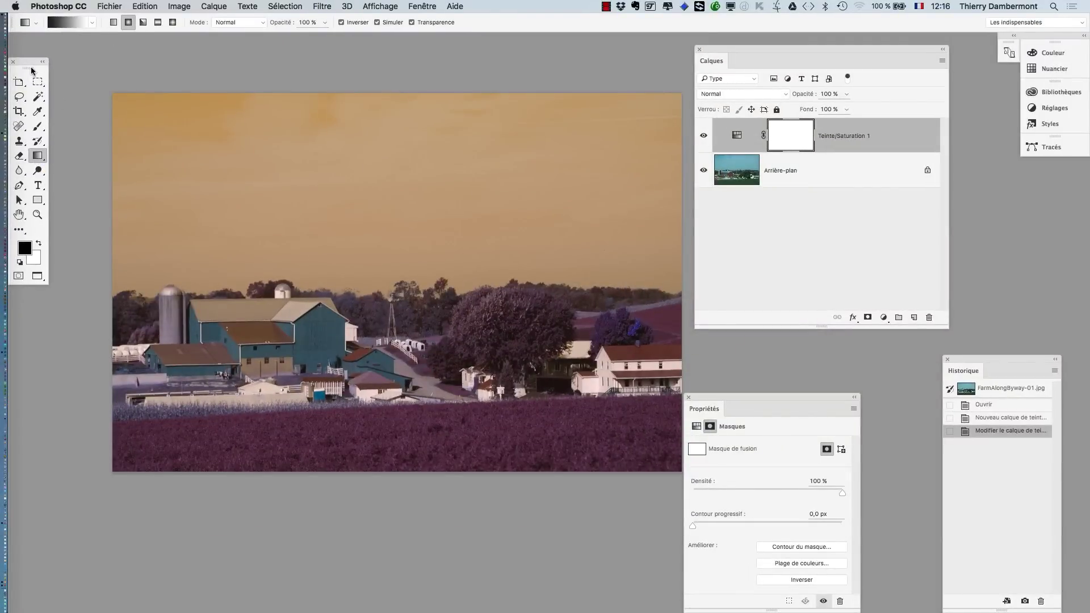
left_click_drag(31, 68, 77, 76)
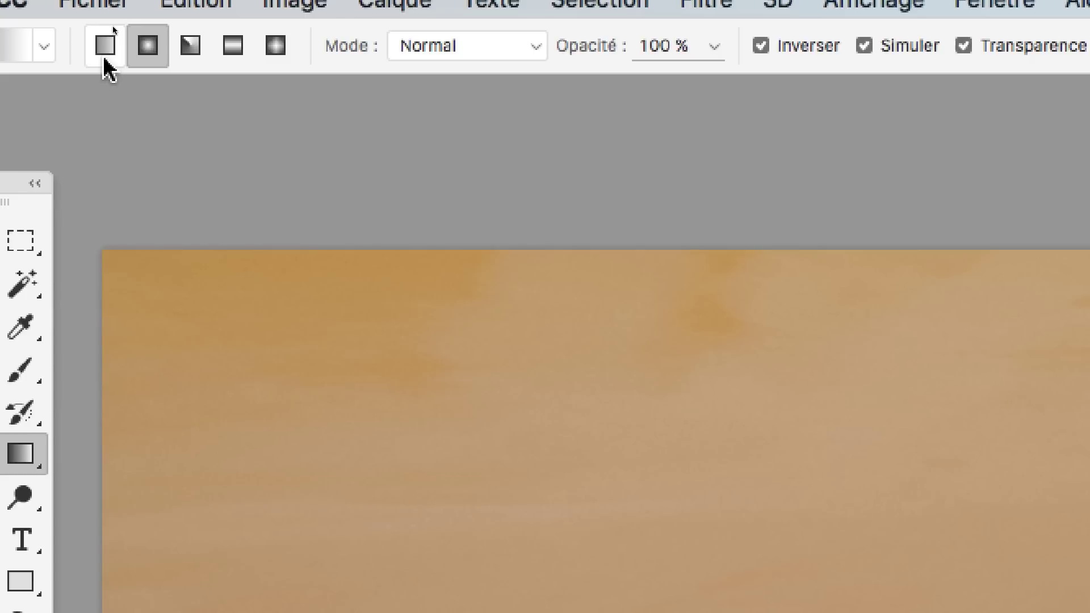
left_click(106, 63)
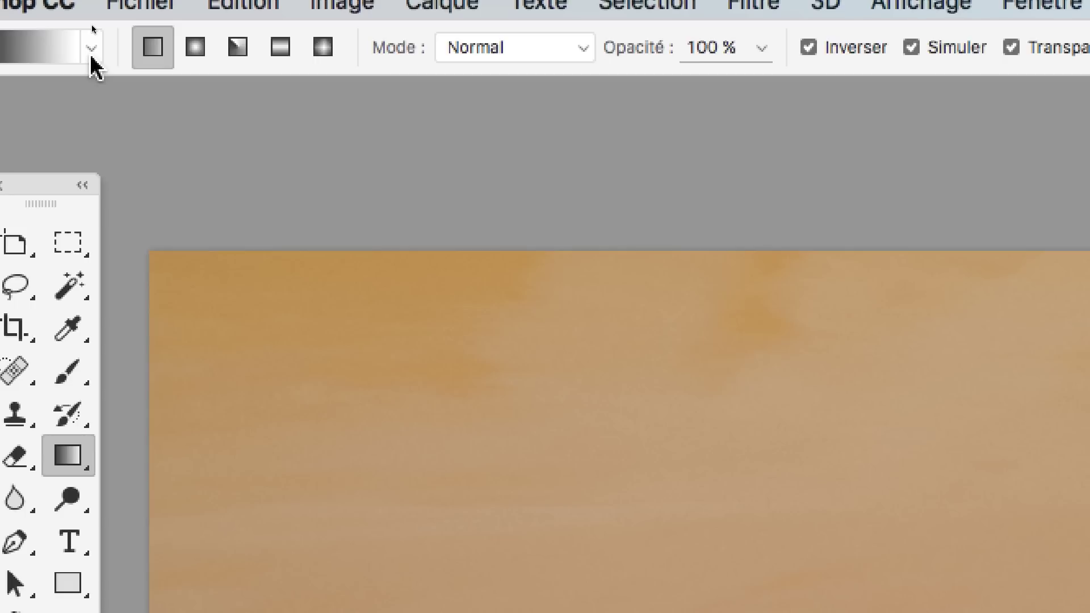
Pick the black-white preset and drag the gradient on the mask from sky down toward the windmill.
left_click(91, 49)
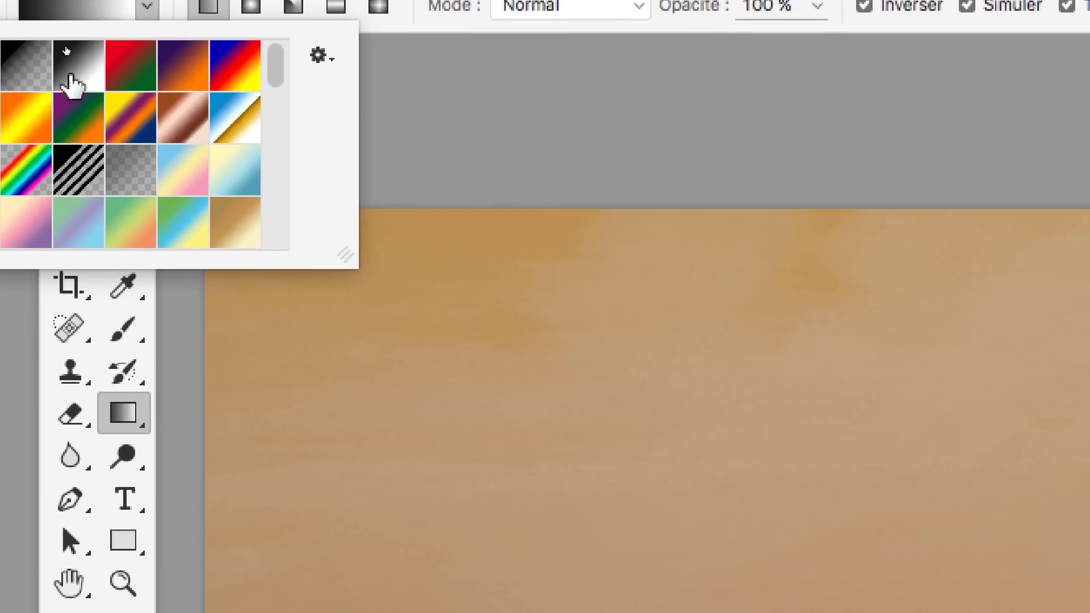
left_click(19, 68)
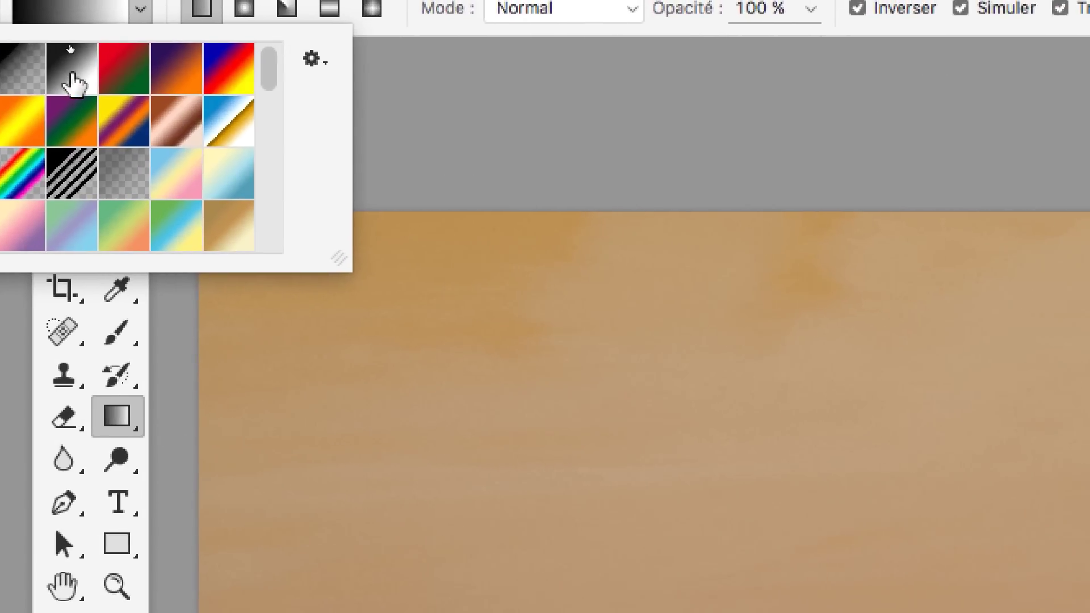
left_click(138, 10)
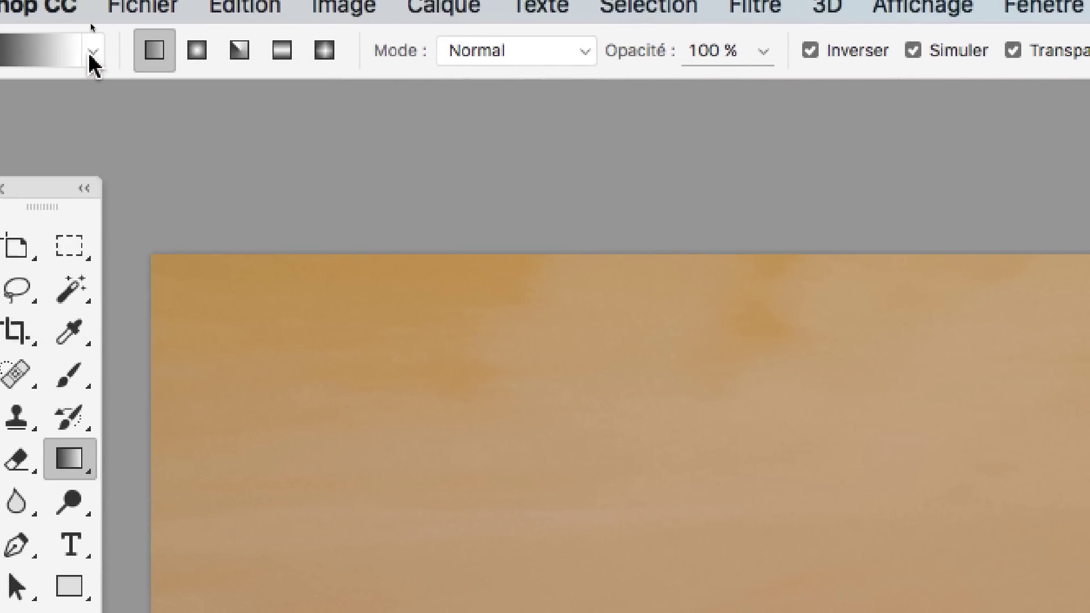
left_click(90, 52)
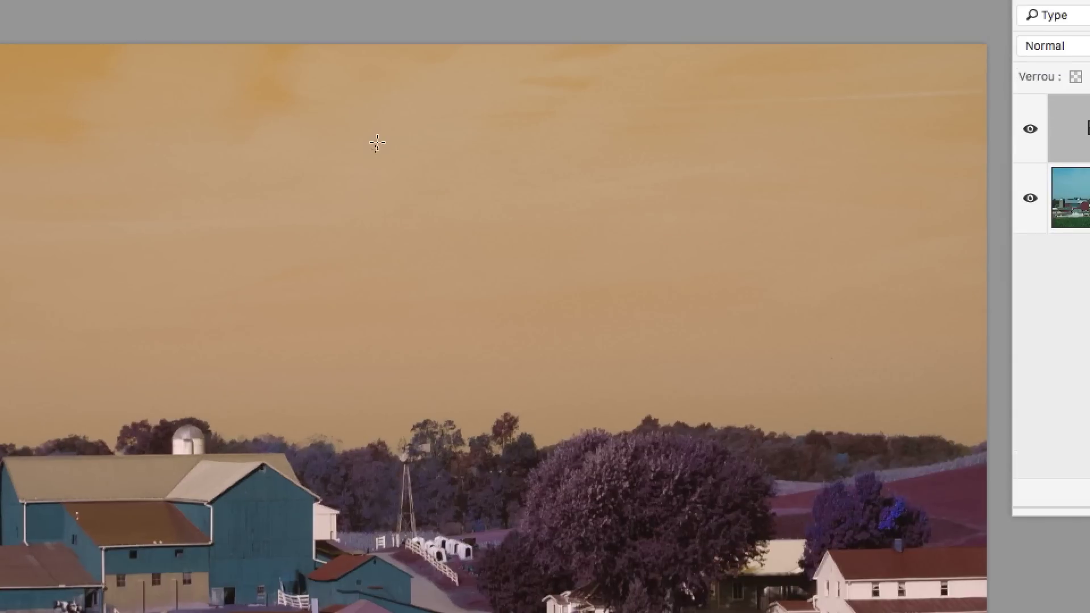
left_click_drag(377, 142, 389, 302)
left_click_drag(386, 253, 386, 252)
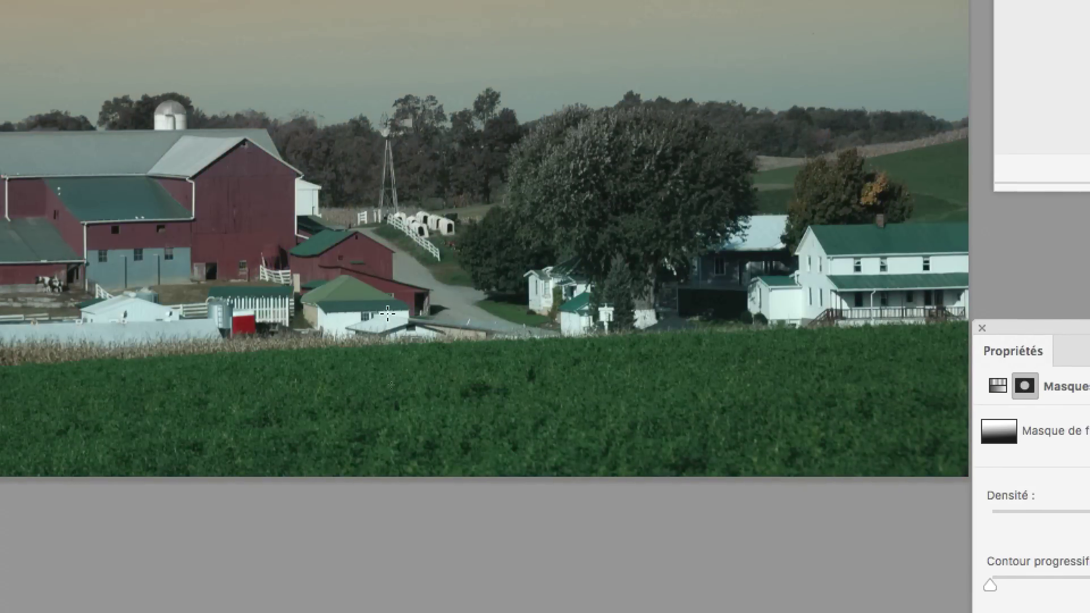
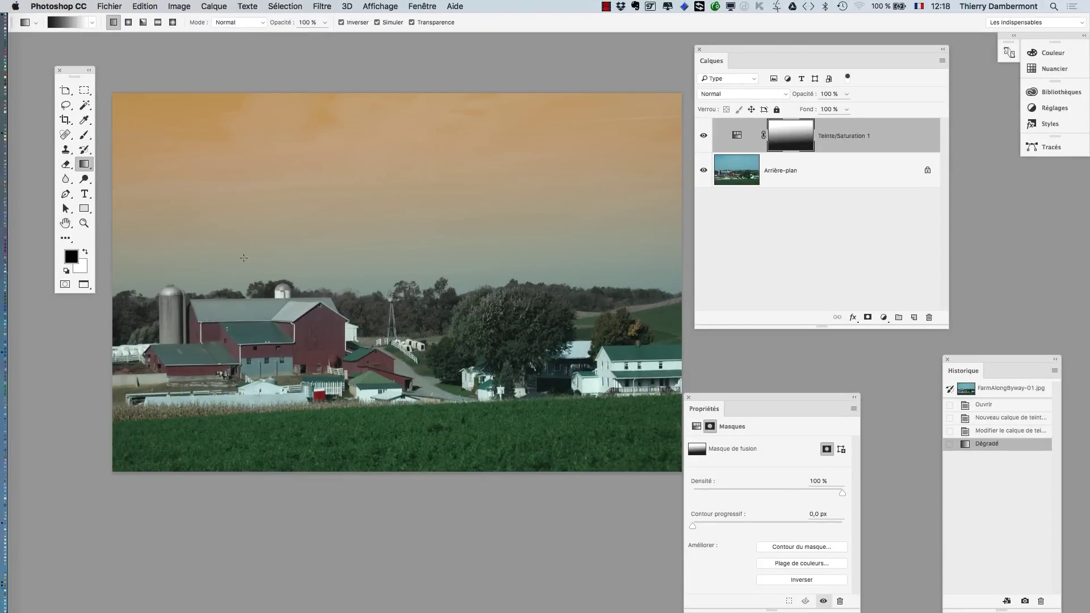
Redraw vertical gradients on the Hue/Saturation mask until orange sky blends smoothly into blue above the trees.
left_click_drag(491, 268, 491, 268)
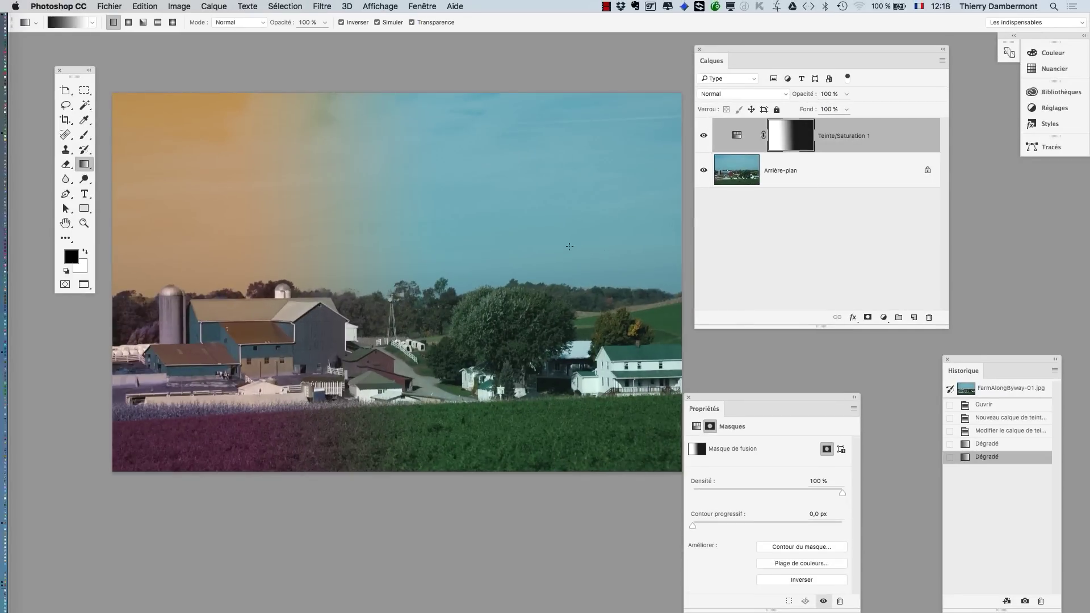
left_click_drag(569, 247, 420, 277)
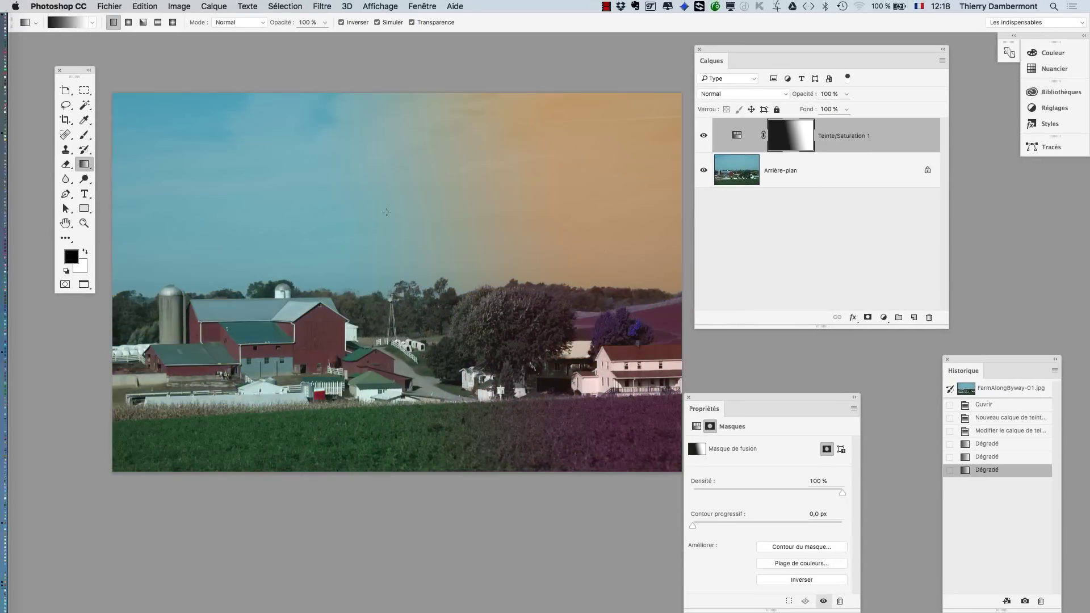
left_click_drag(437, 127, 429, 210)
left_click_drag(338, 358, 364, 148)
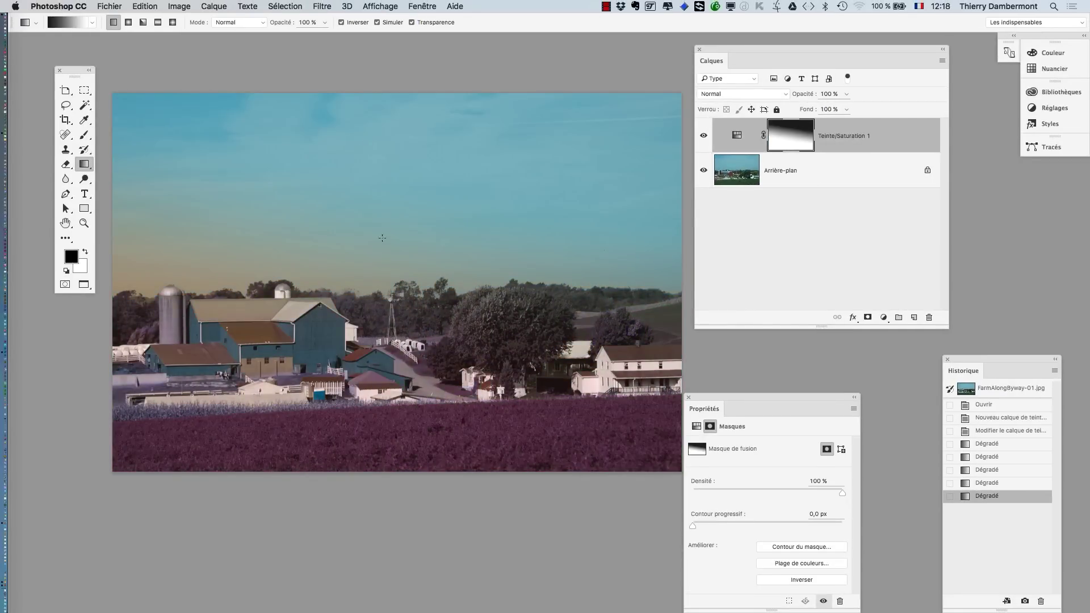
left_click_drag(384, 190, 388, 352)
left_click_drag(388, 190, 390, 232)
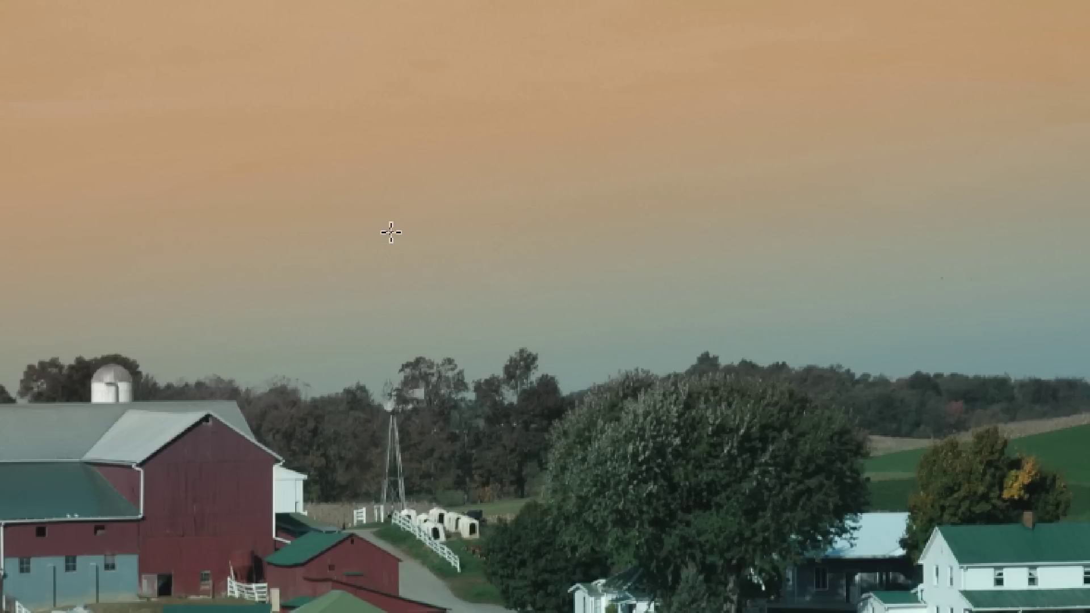
left_click_drag(384, 176, 384, 251)
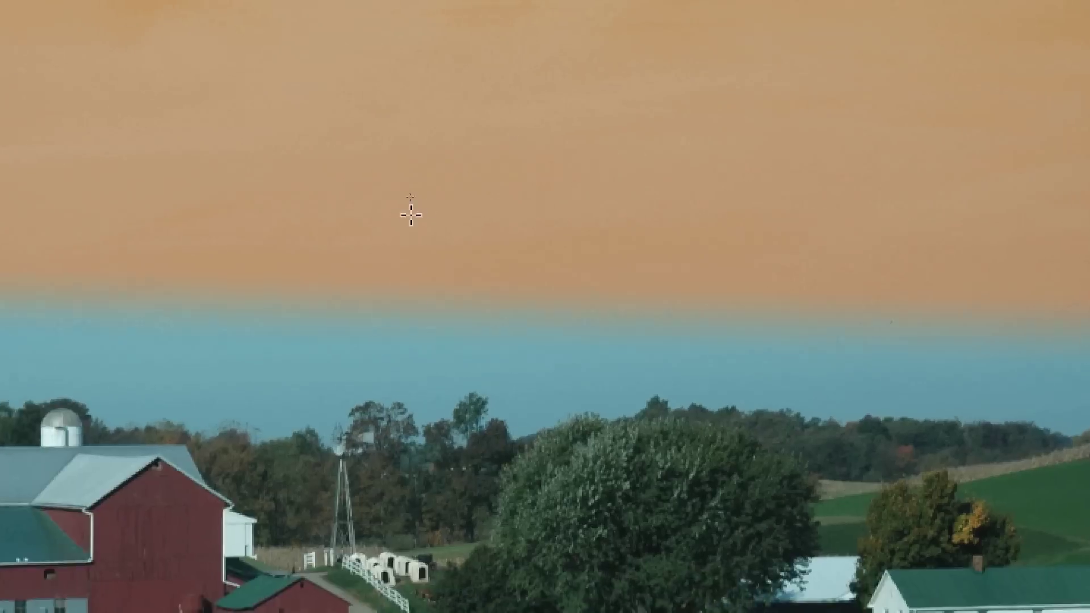
left_click_drag(409, 147, 346, 471)
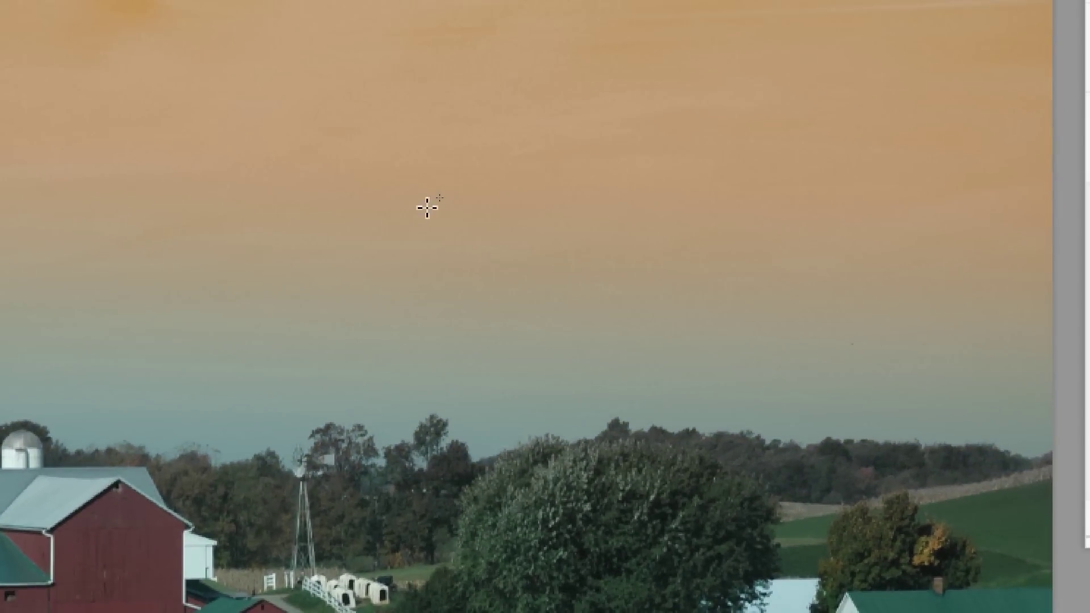
left_click_drag(409, 277, 406, 385)
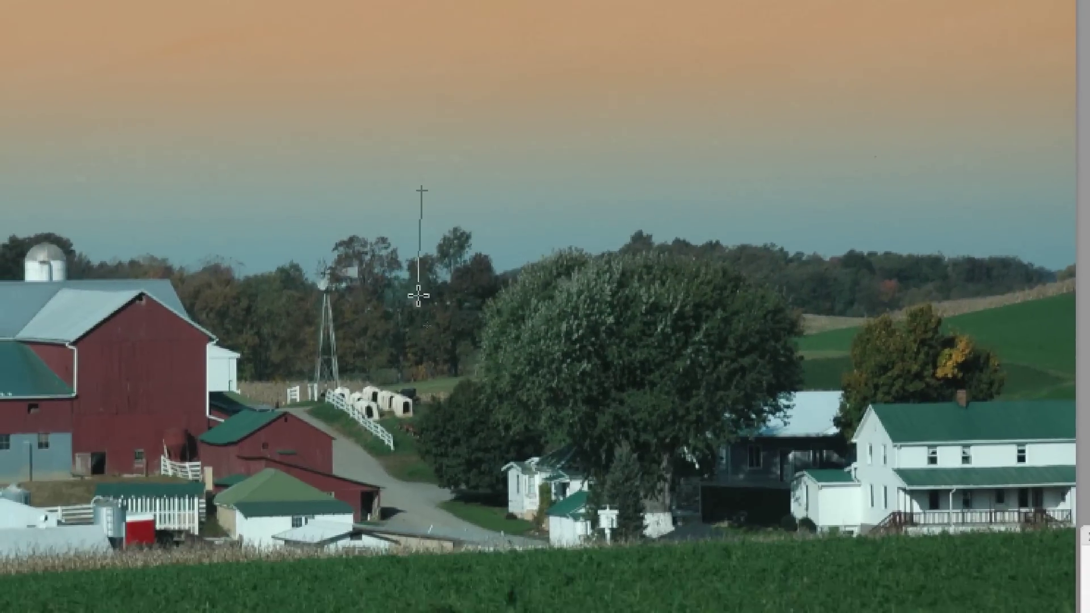
left_click_drag(418, 295, 418, 295)
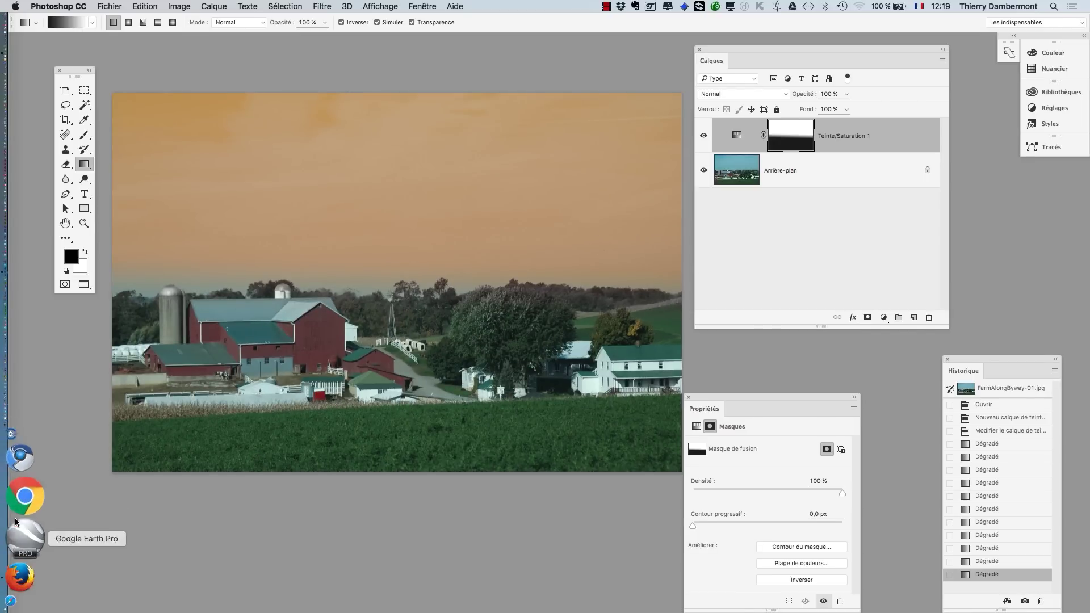
In a new Firefox window, view Google Images for 'filtre couleur progressif', then return to Photoshop.
left_click(25, 521)
left_click(83, 6)
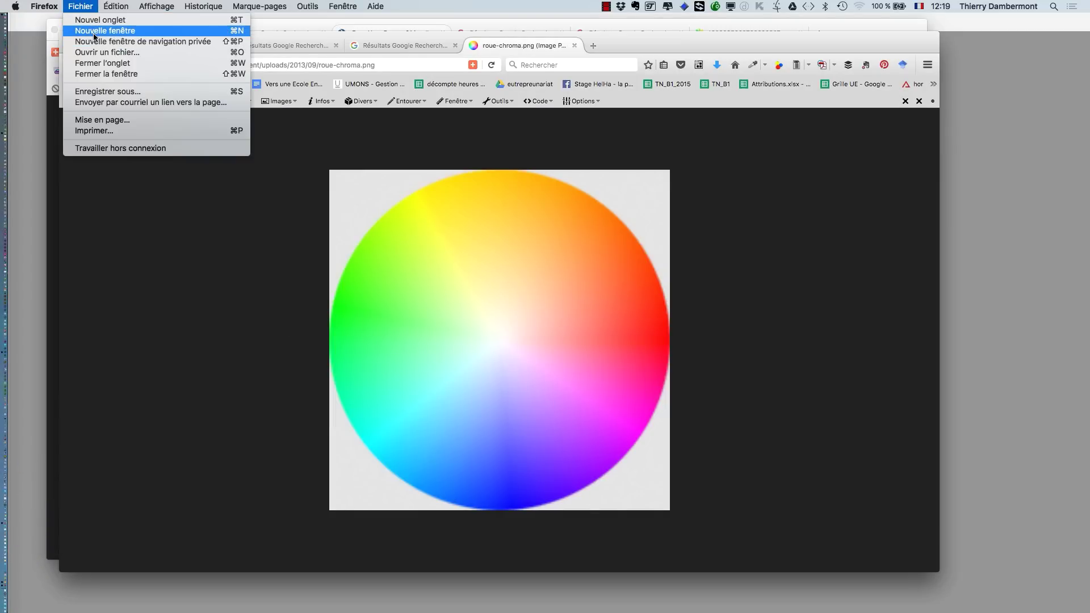
left_click(407, 135)
key("super+n")
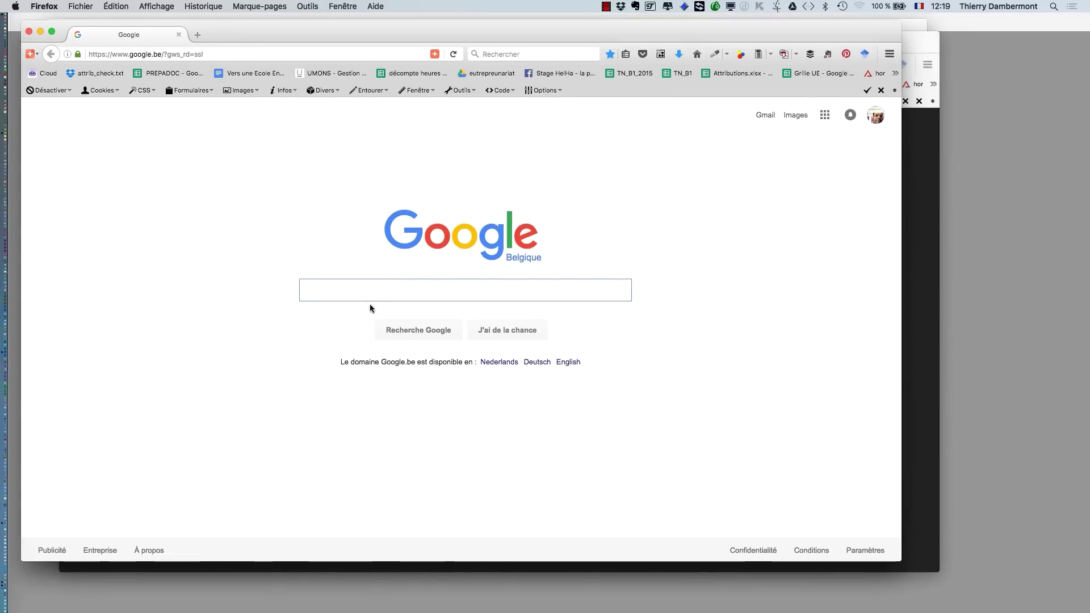
type("filtre coul")
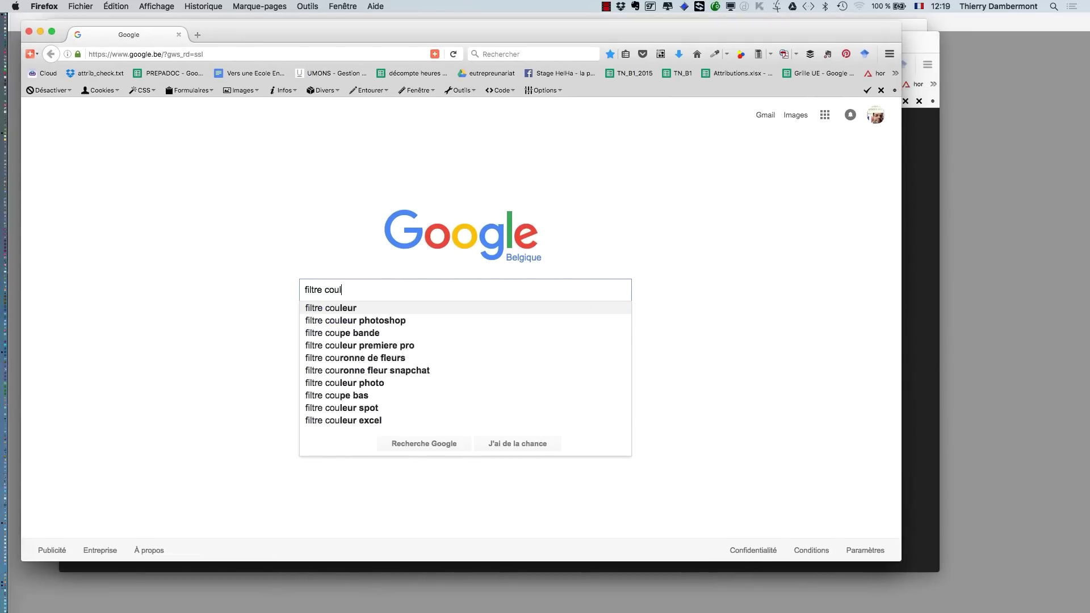
type("eur progr")
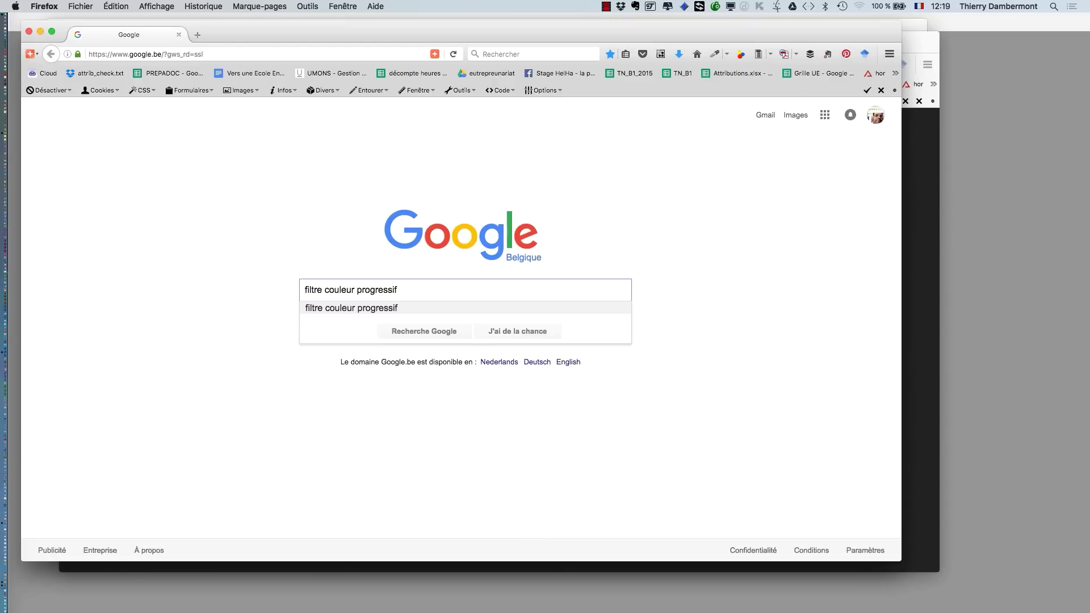
type("essif")
key("Return")
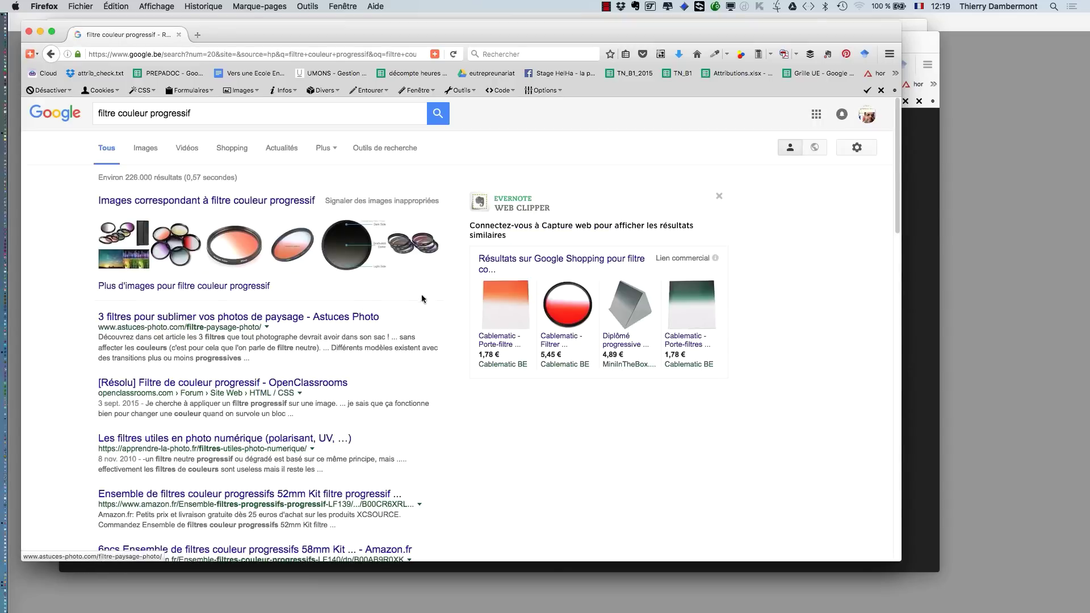
left_click(145, 149)
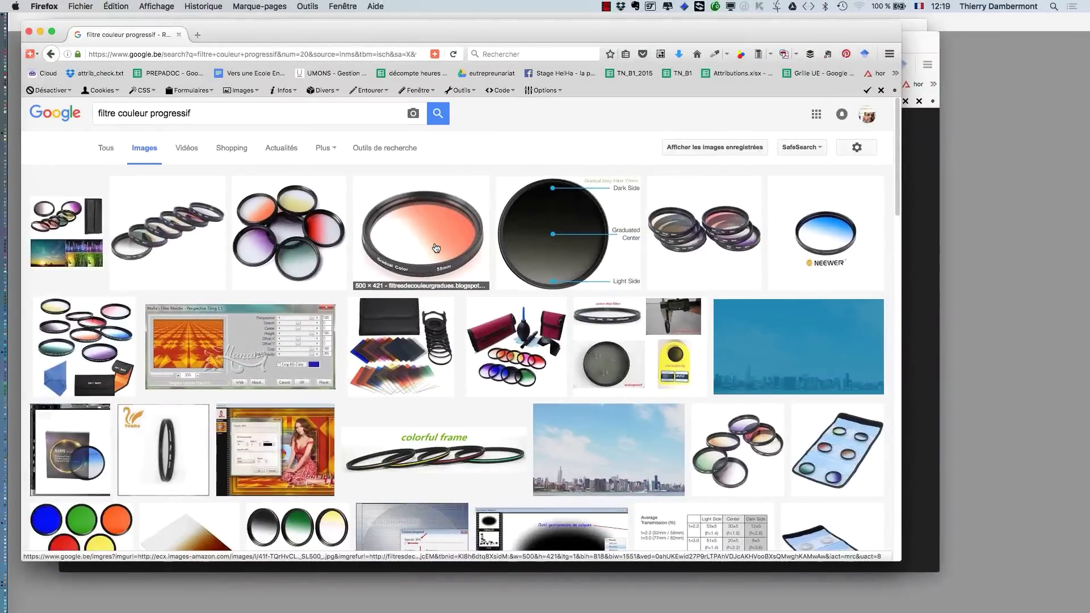
key("super+Tab")
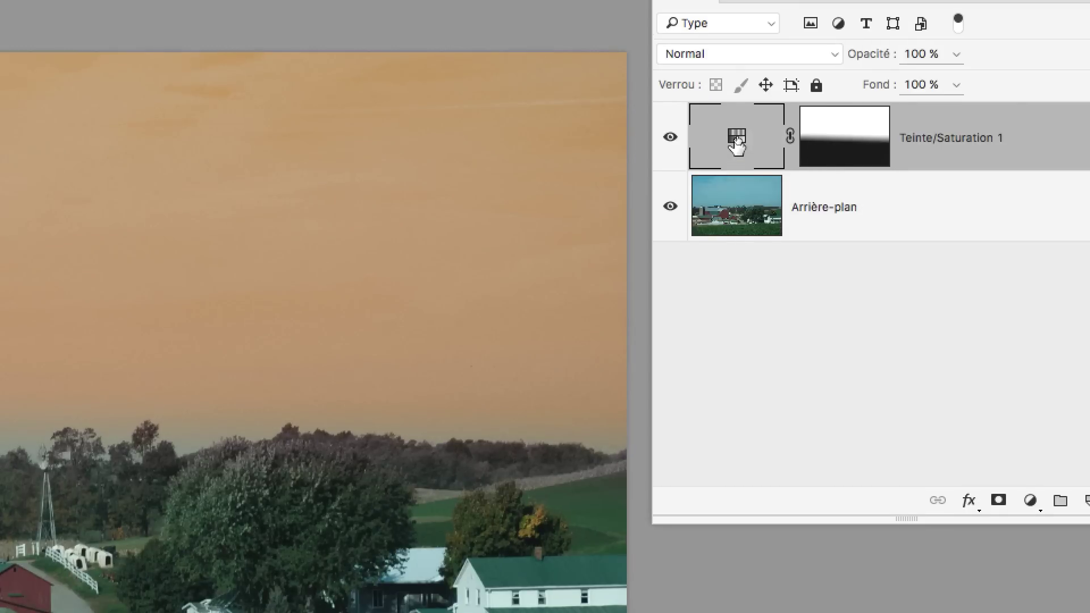
Set the Hue/Saturation 1 hue to +80 and rebalance its saturation so the sky turns purple.
double_click(737, 139)
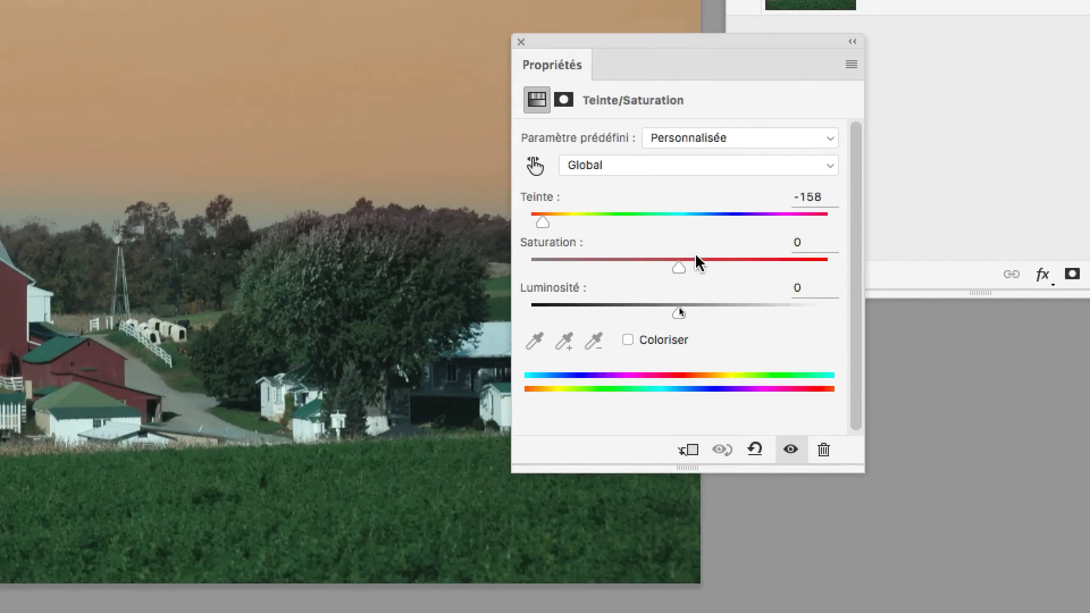
left_click_drag(717, 261, 751, 261)
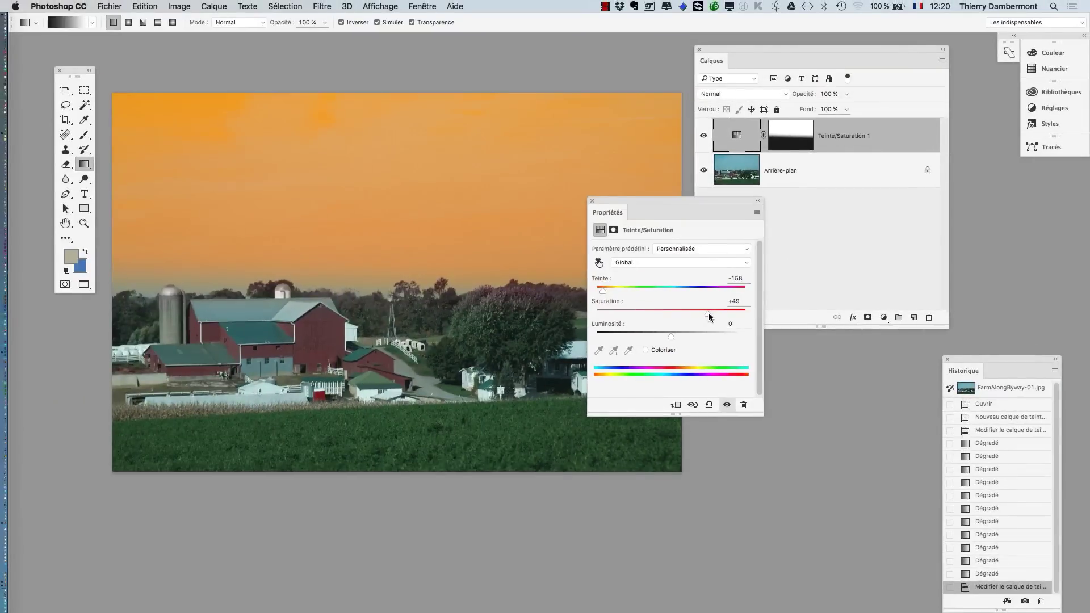
left_click_drag(709, 317, 685, 317)
mouse_move(715, 316)
left_mouse_down()
mouse_move(608, 312)
mouse_move(730, 317)
mouse_move(607, 312)
mouse_move(719, 316)
left_mouse_up()
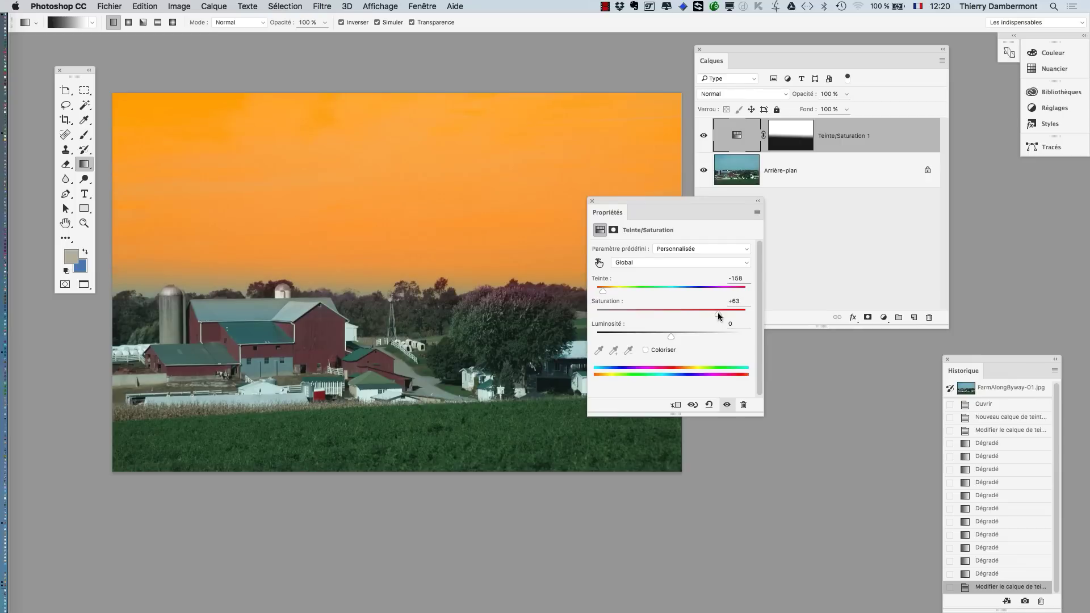
left_click_drag(623, 292, 589, 295)
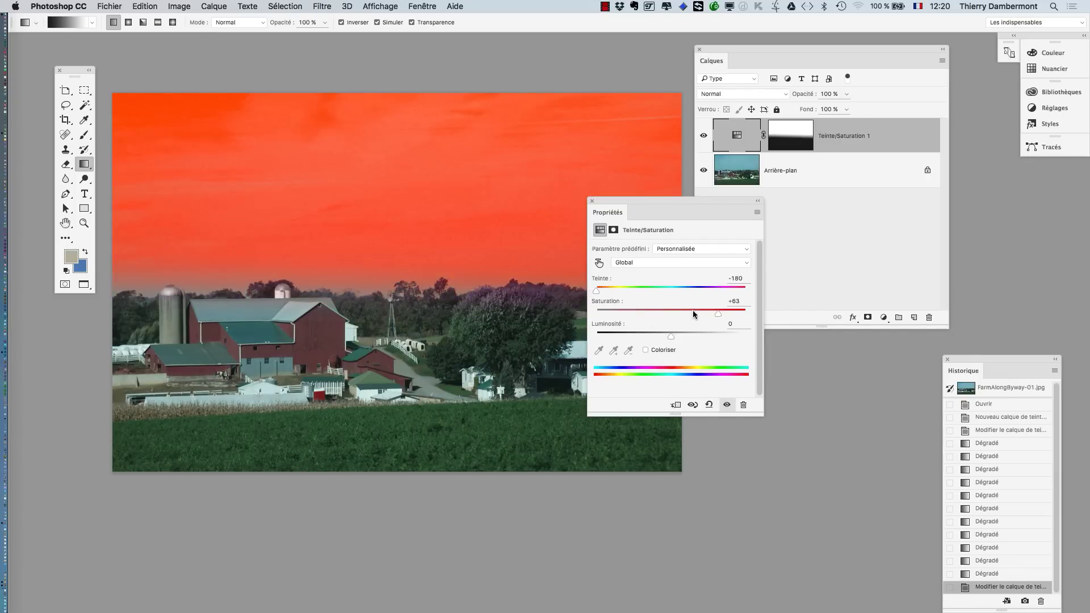
mouse_move(718, 314)
left_mouse_down()
mouse_move(630, 312)
mouse_move(671, 291)
mouse_move(746, 291)
mouse_move(687, 291)
mouse_move(727, 292)
mouse_move(715, 292)
left_mouse_up()
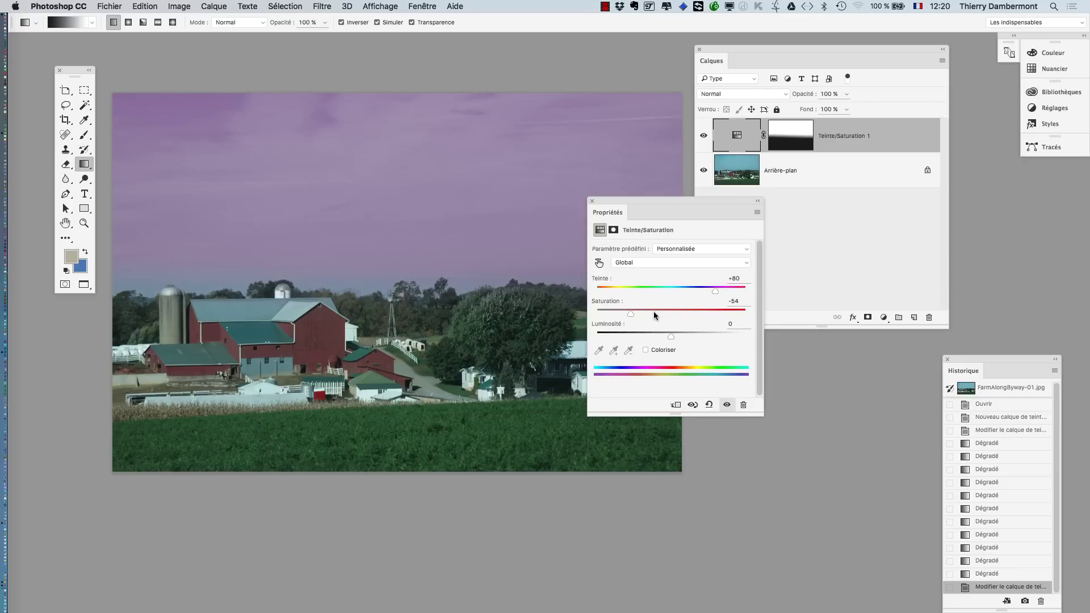
left_click_drag(656, 315, 676, 314)
Draw new gradients on the Hue/Saturation 1 mask and move the Properties panel off the image.
left_click(792, 139)
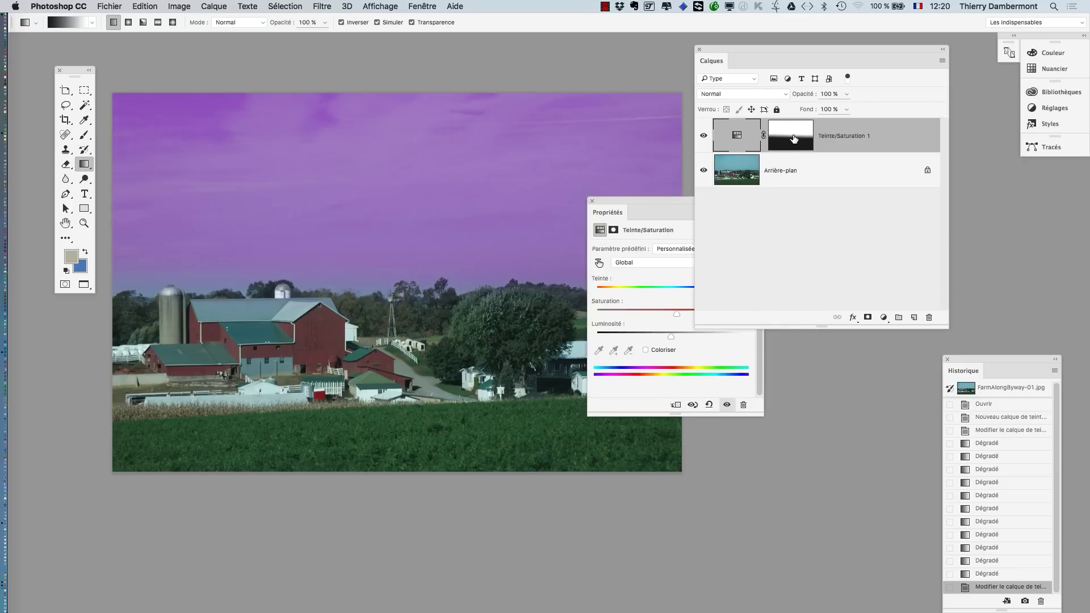
left_click_drag(383, 291, 378, 399)
left_click_drag(355, 283, 366, 424)
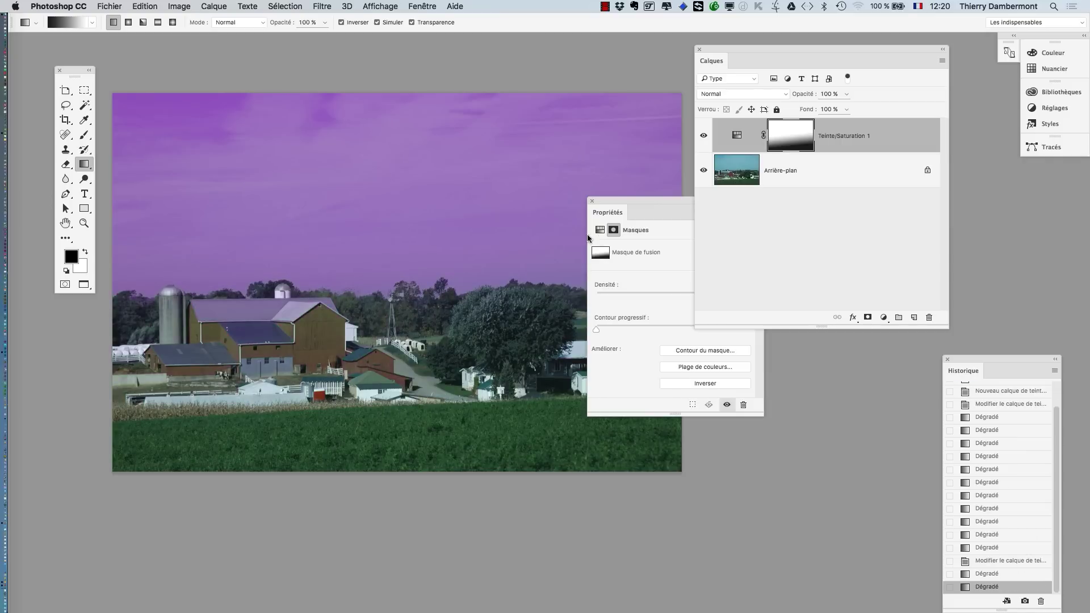
left_click_drag(642, 203, 799, 391)
Toggle the adjustment layer's visibility repeatedly to compare the purple tint with the original.
left_click(704, 136)
left_click(706, 138)
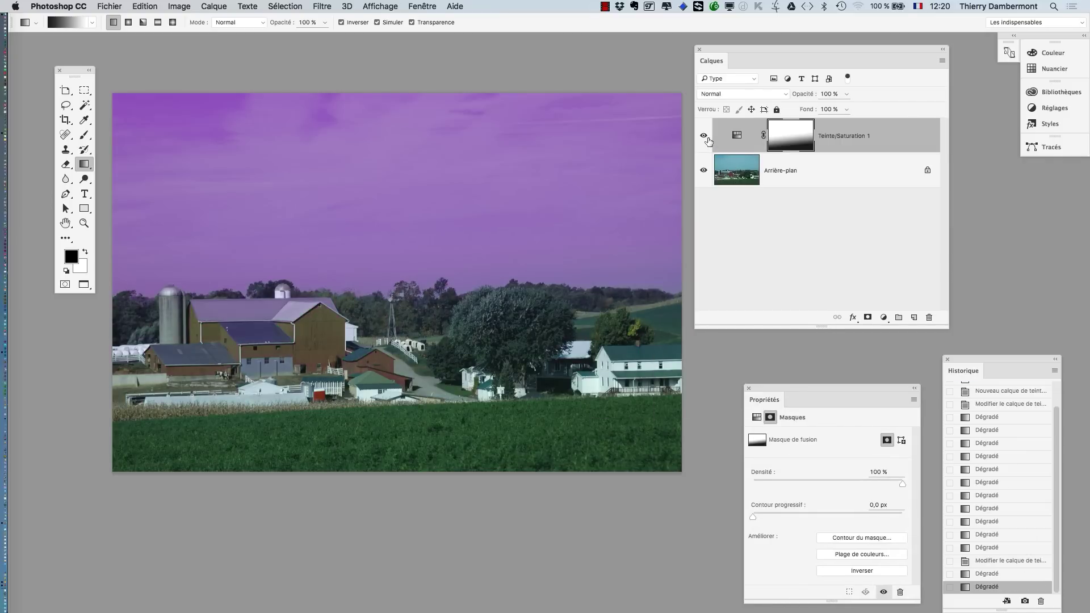
left_click(706, 137)
left_click(705, 137)
left_click(706, 137)
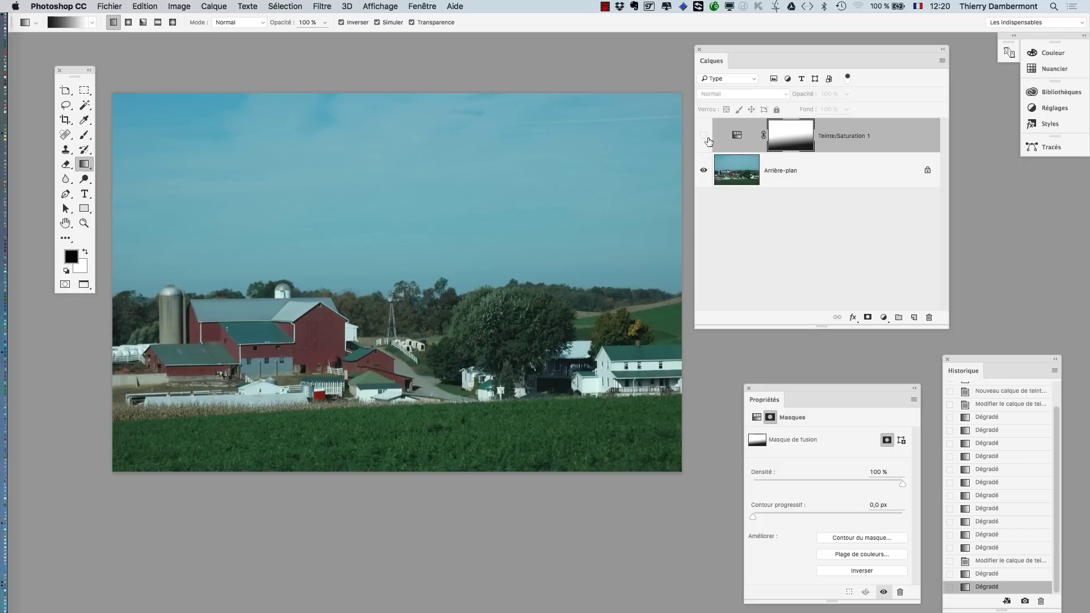
left_click(706, 138)
left_click(706, 137)
left_click(705, 137)
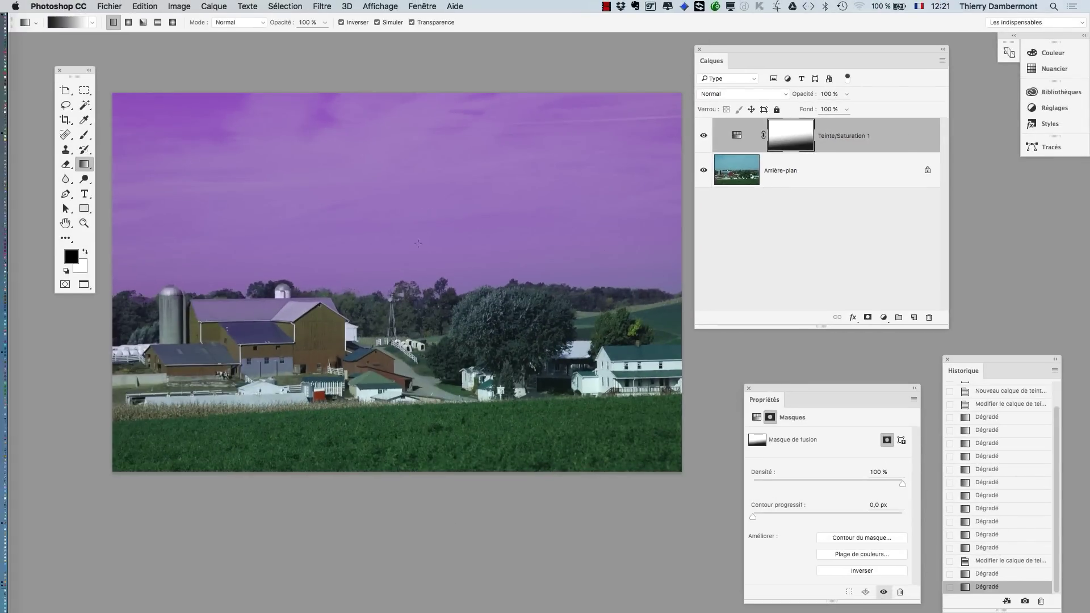
Redraw the mask gradient so the purple-to-blue transition sits lower in the sky.
mouse_move(418, 243)
left_mouse_down()
mouse_move(419, 375)
mouse_move(425, 278)
left_mouse_up()
left_click_drag(425, 226, 427, 326)
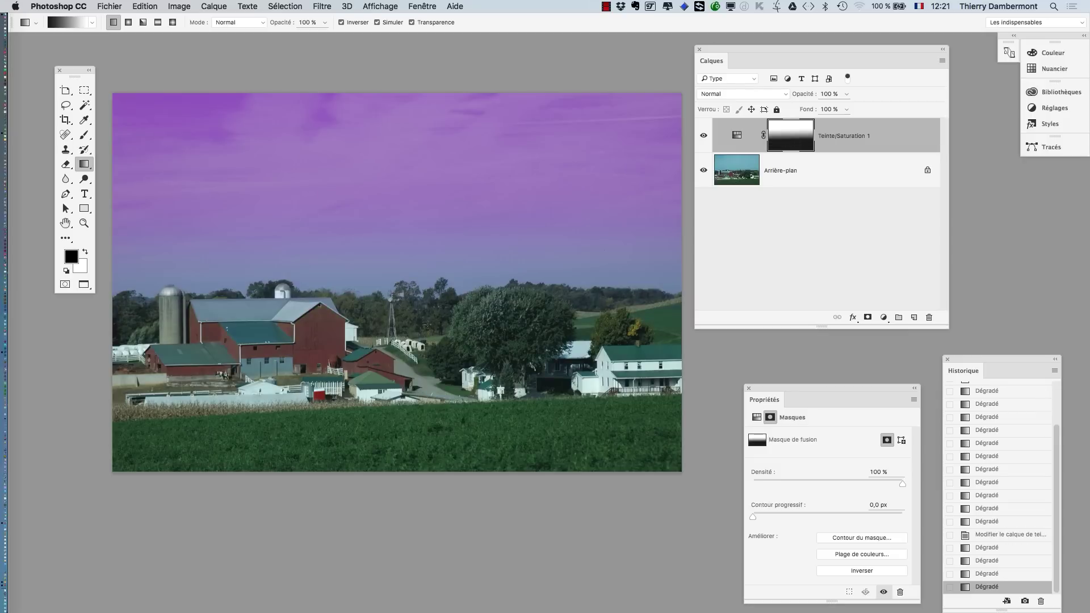
left_click_drag(455, 193, 452, 331)
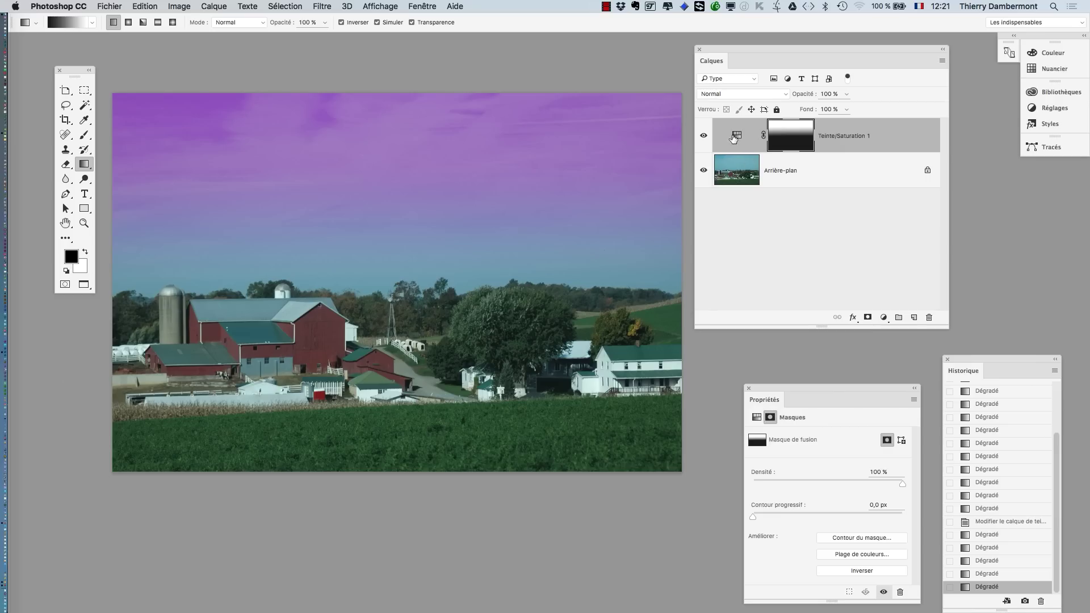
left_click(734, 138)
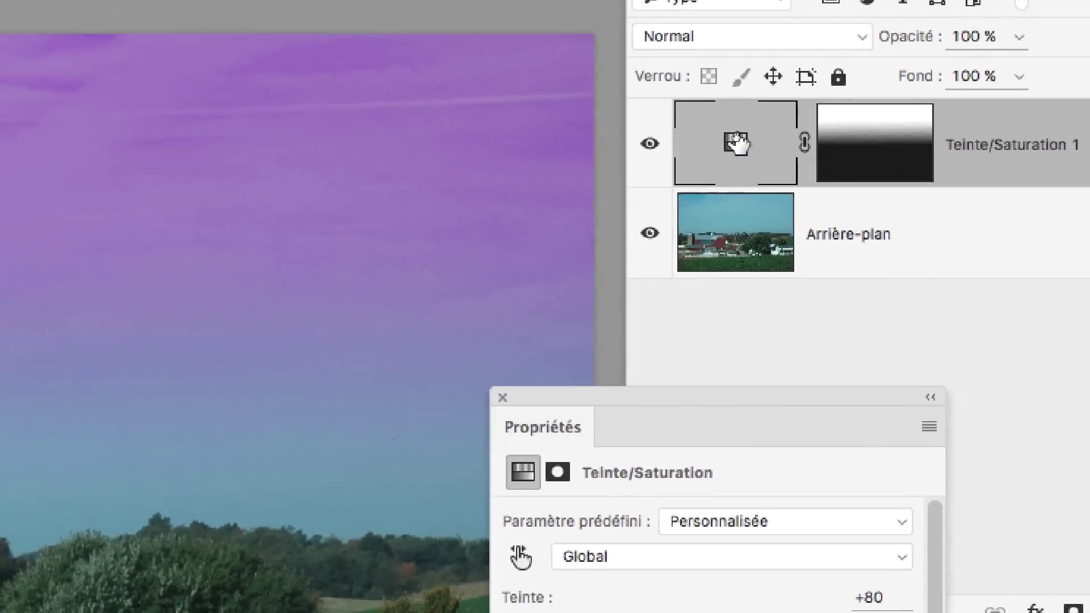
left_click(736, 139)
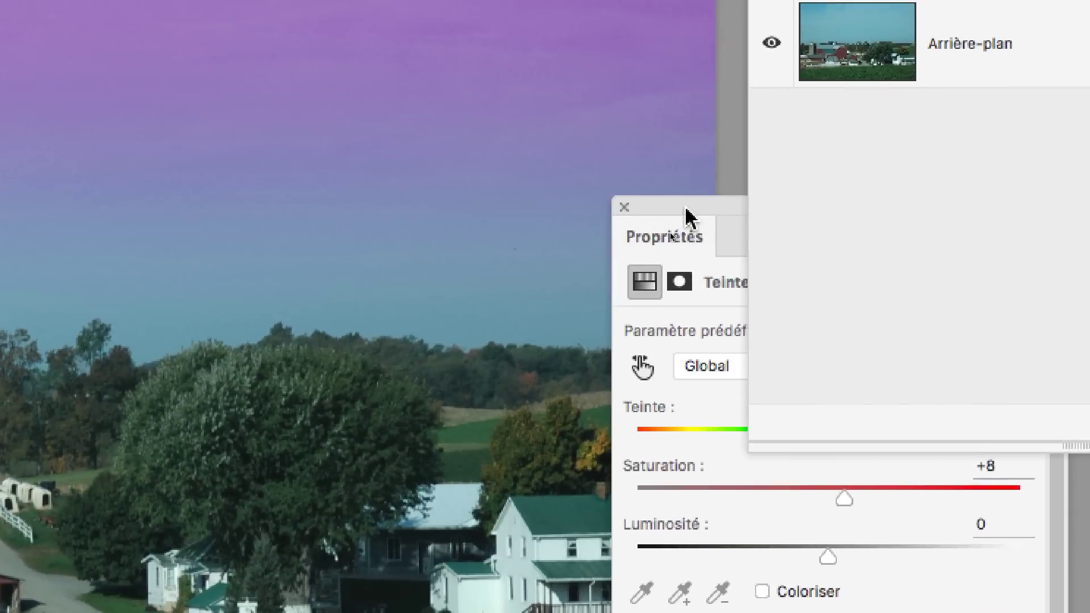
left_click(687, 216)
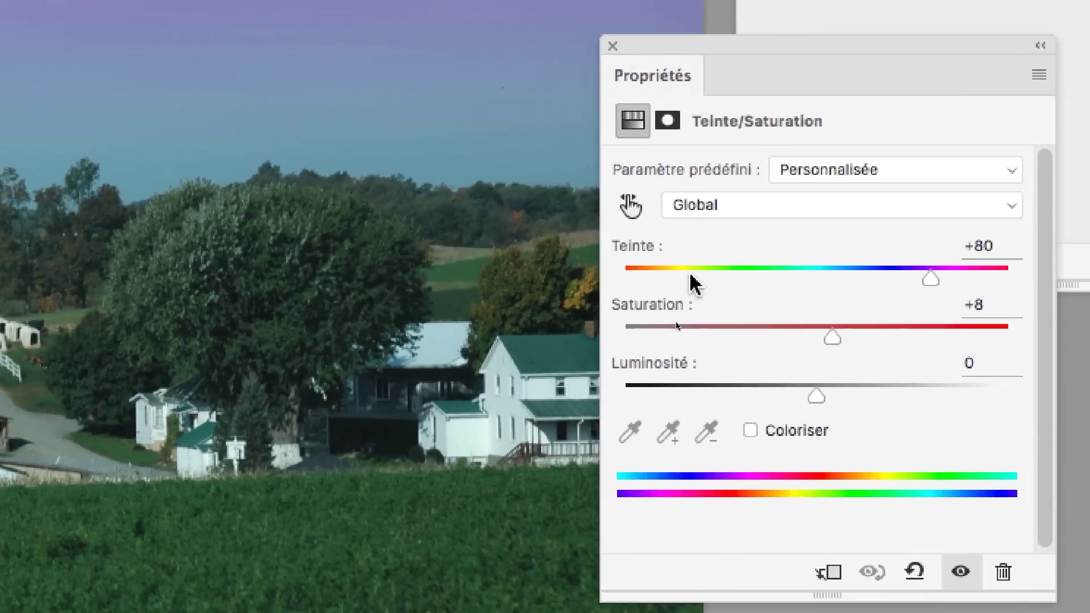
left_click(701, 436)
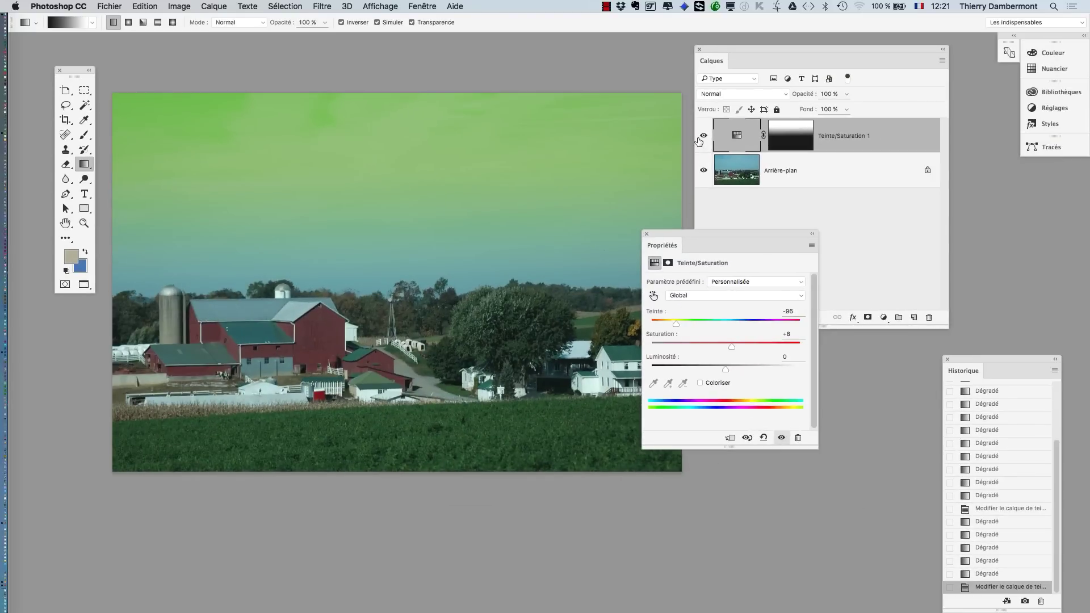
left_click(703, 138)
left_click(702, 144)
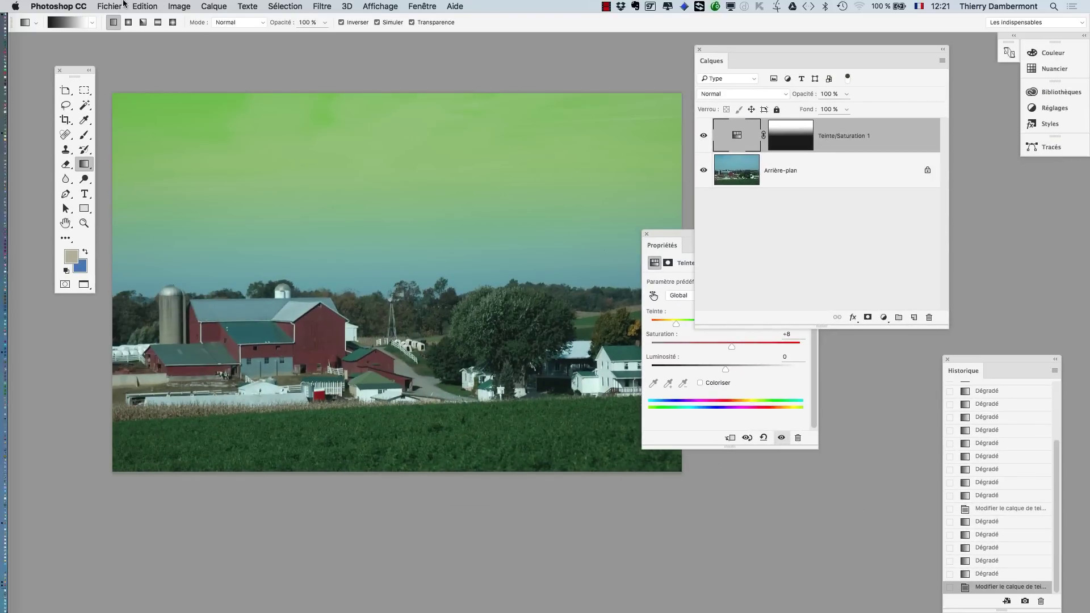
left_click(109, 6)
Save as FarmAlongByway-01.psd with layers in the Photoshop intro 2 folder.
left_click(359, 336)
key("super+shift+s")
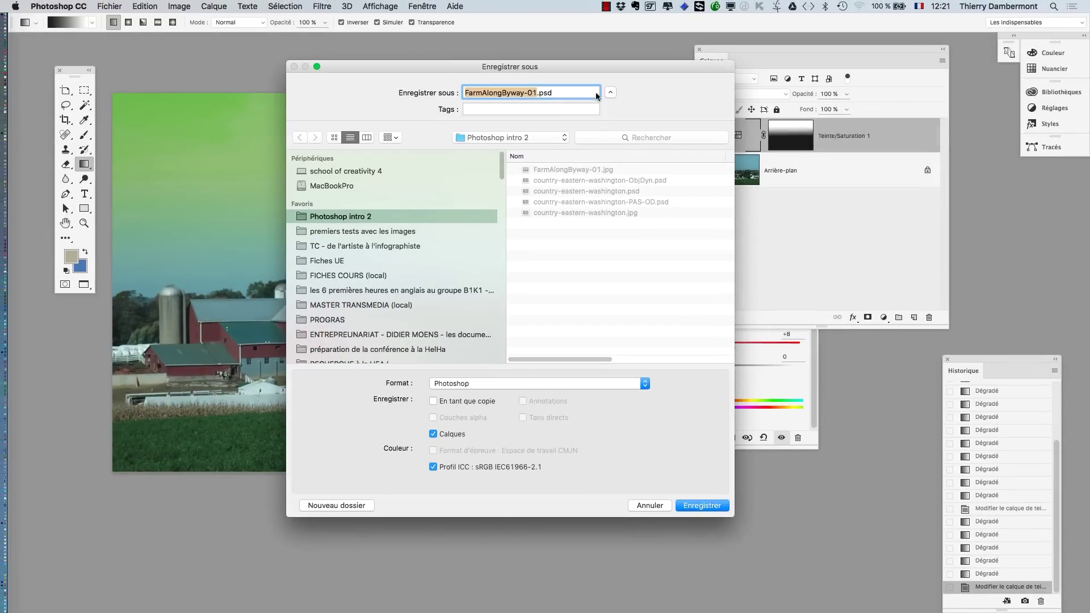
left_click(701, 507)
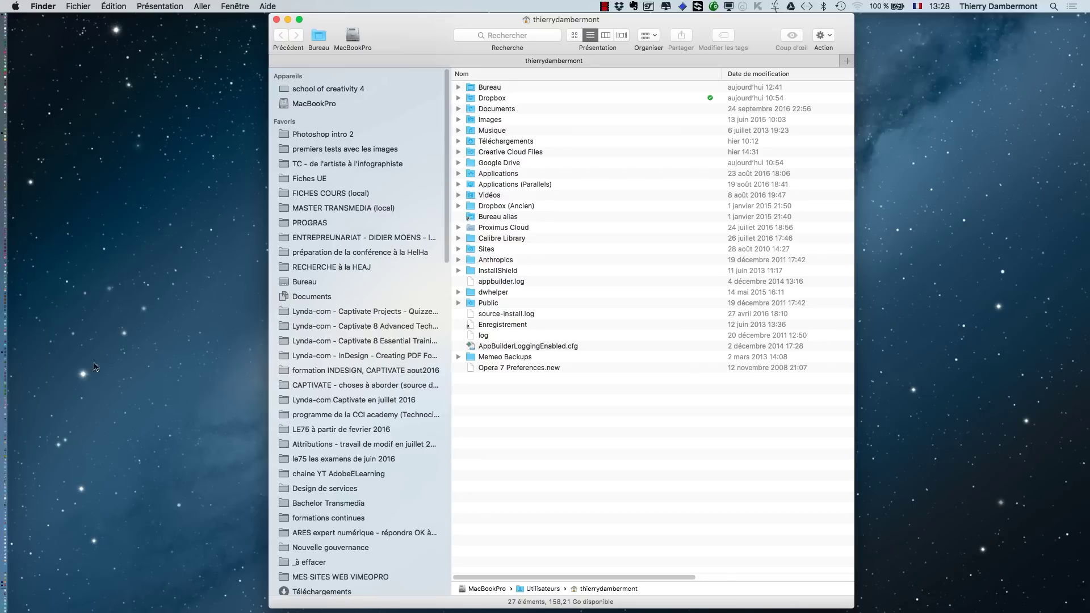
Search Google in Firefox for cow "public domain".
mouse_move(1, 311)
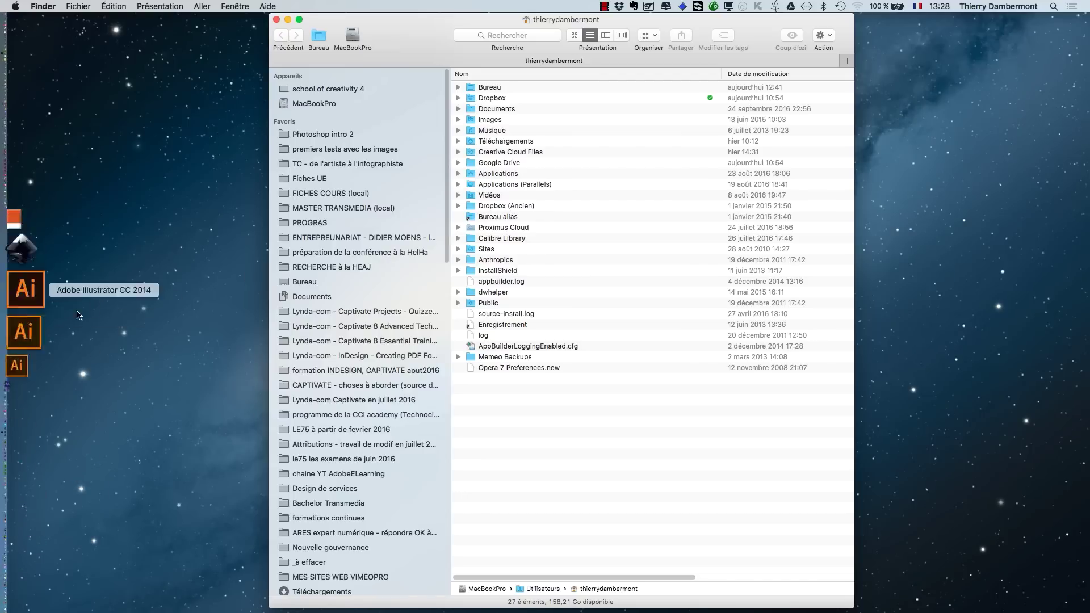
key("super+Tab")
key("Tab")
mouse_move(7, 487)
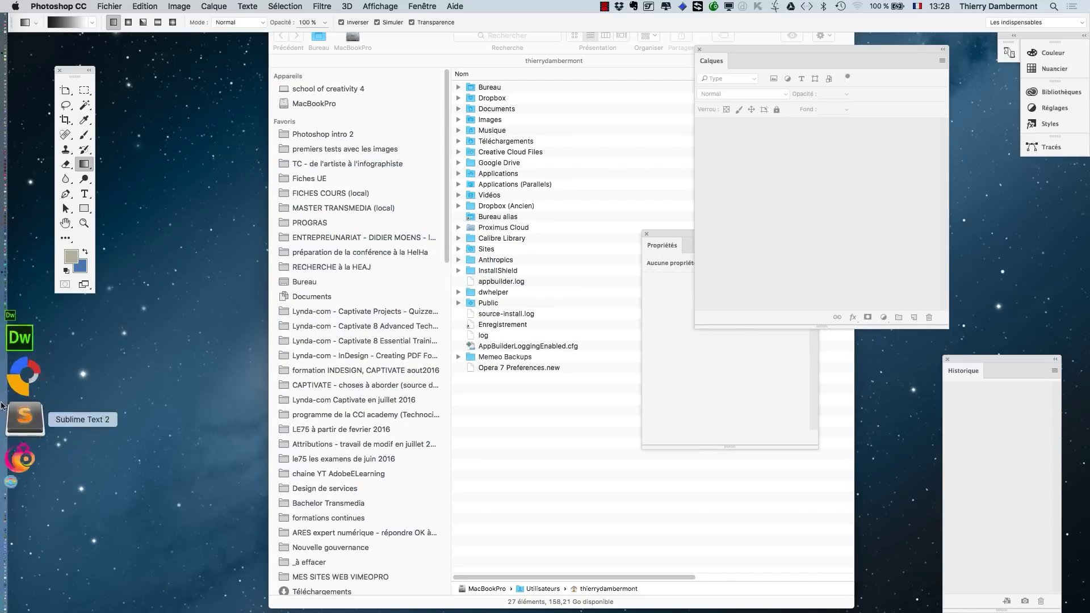
left_click(23, 522)
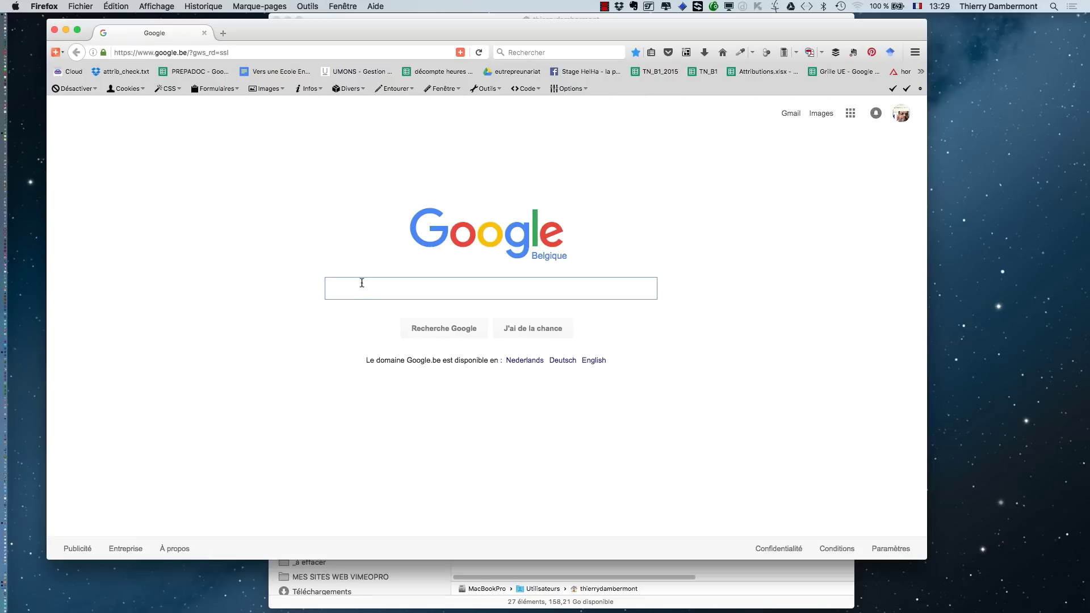
type("cow ")
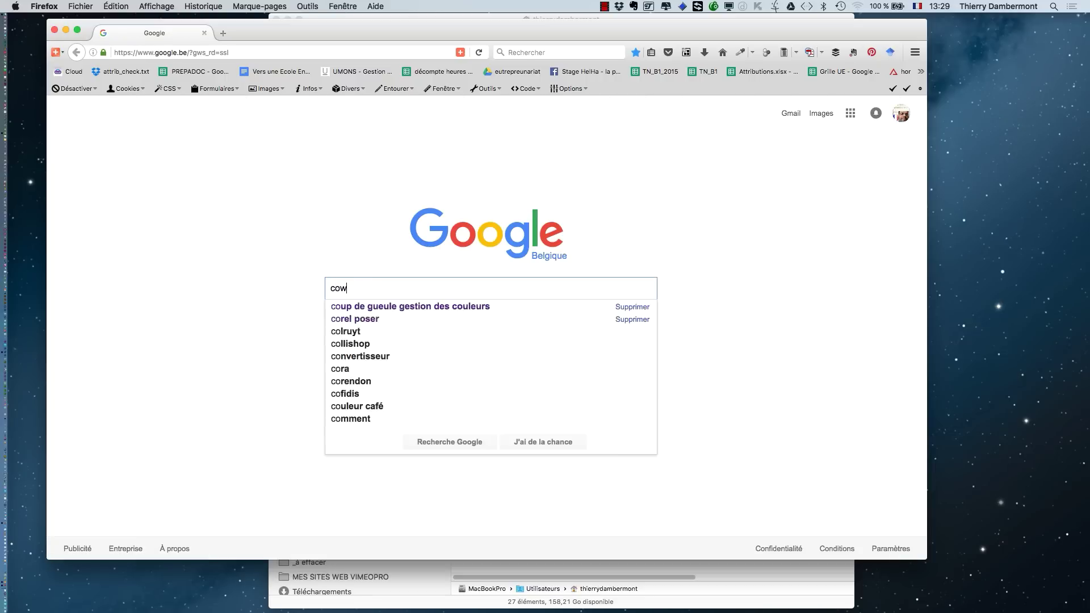
type("\"public domain\"")
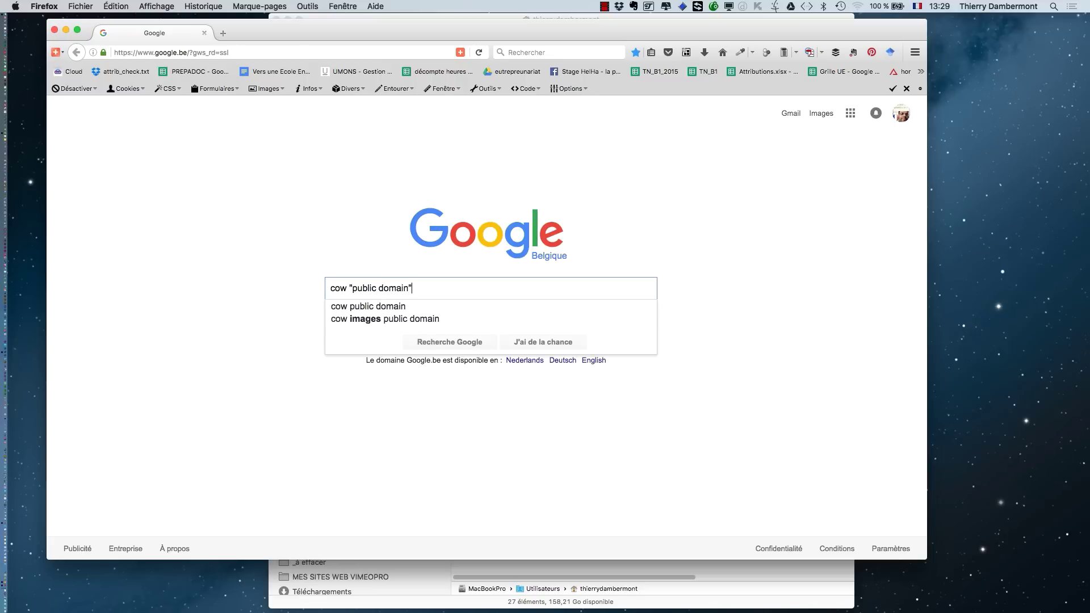
key("Return")
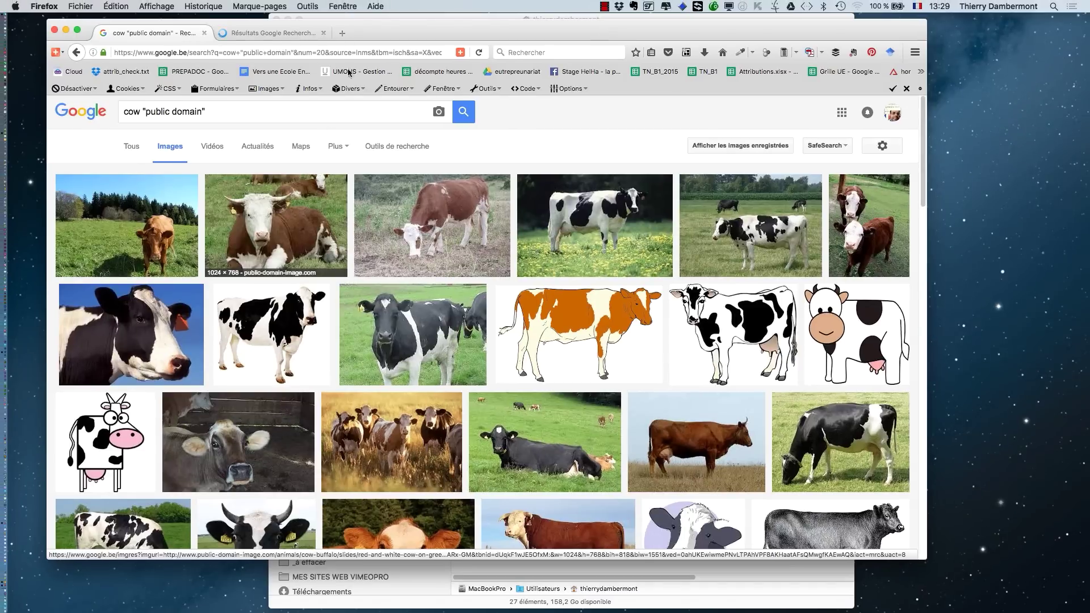
Save the full-size red-and-white cow image as red-and-white-cow-on-green-grass.jpg in Photoshop intro 2.
left_click(255, 224, "super")
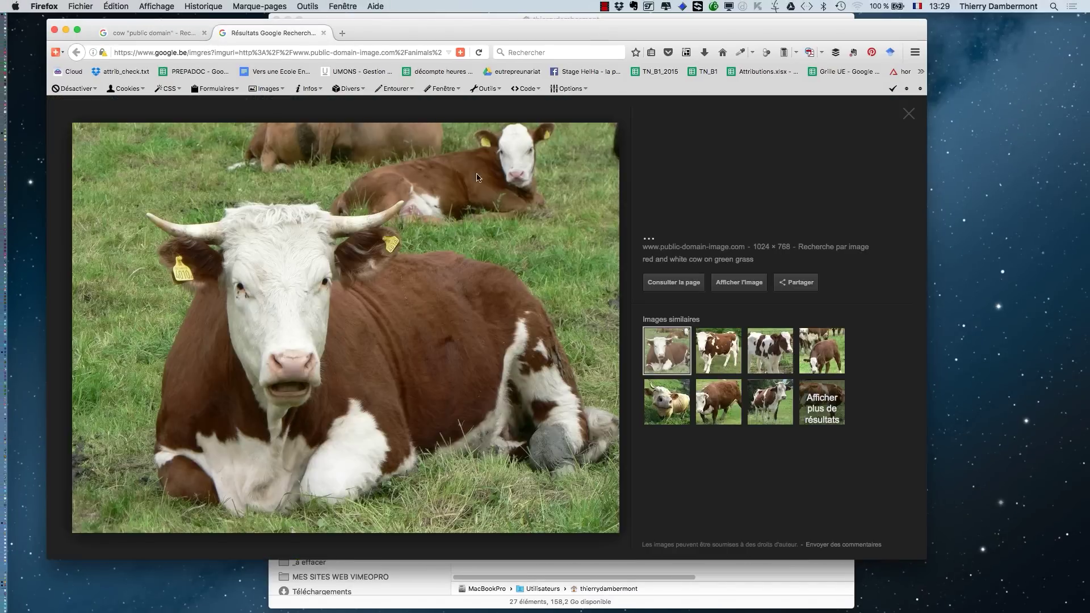
left_click(744, 282)
right_click(431, 273)
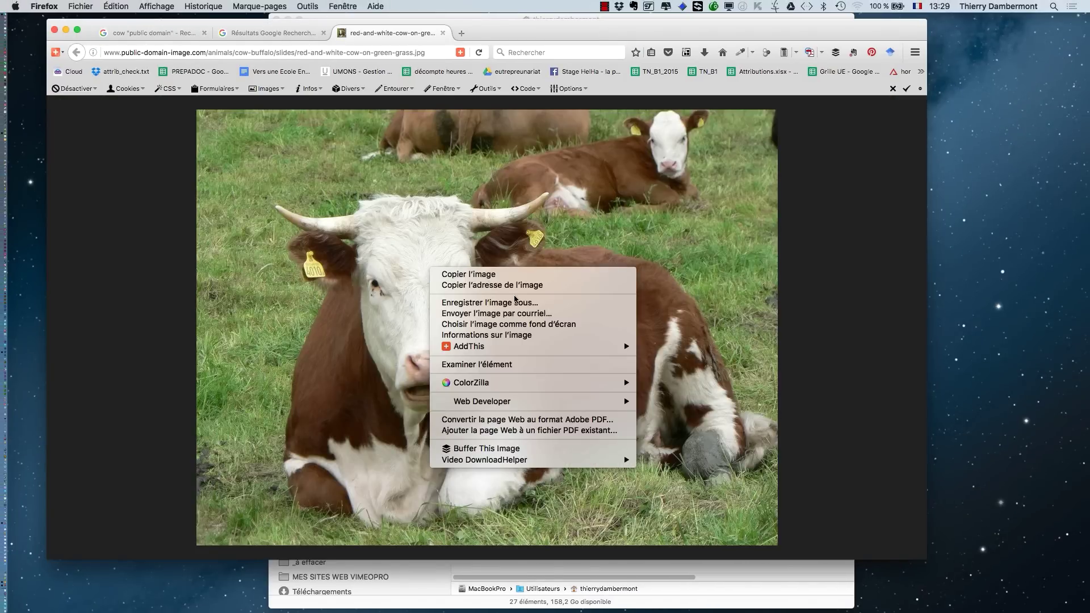
left_click(516, 303)
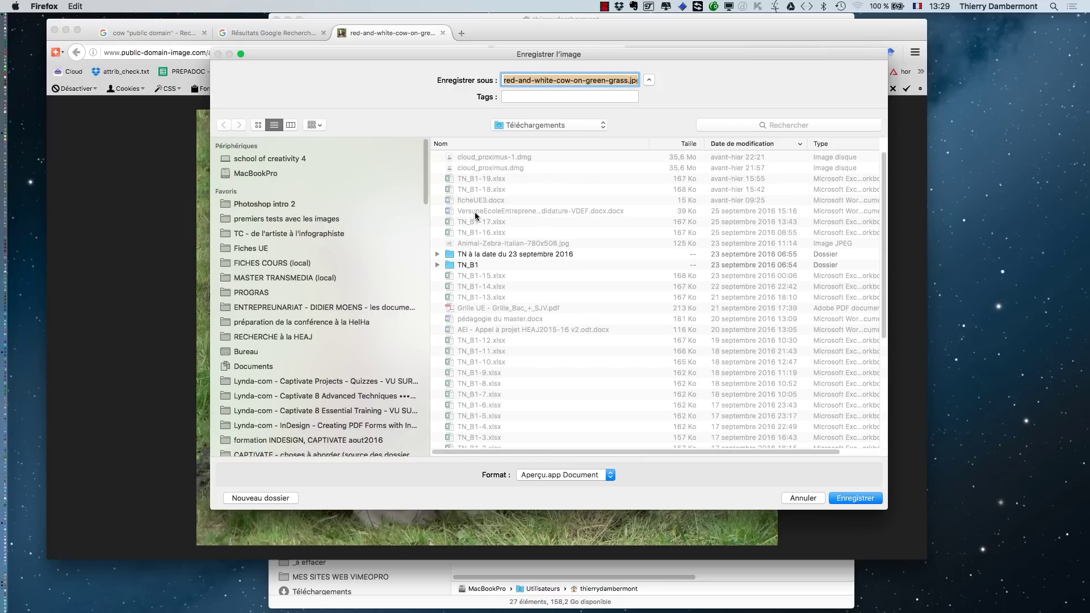
left_click(301, 209)
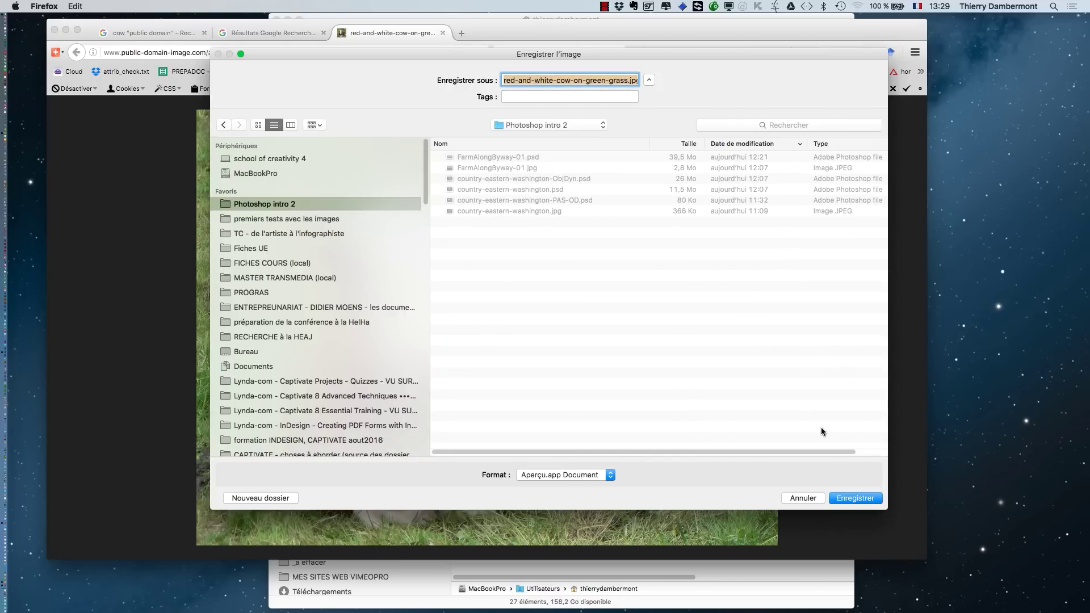
left_click(867, 501)
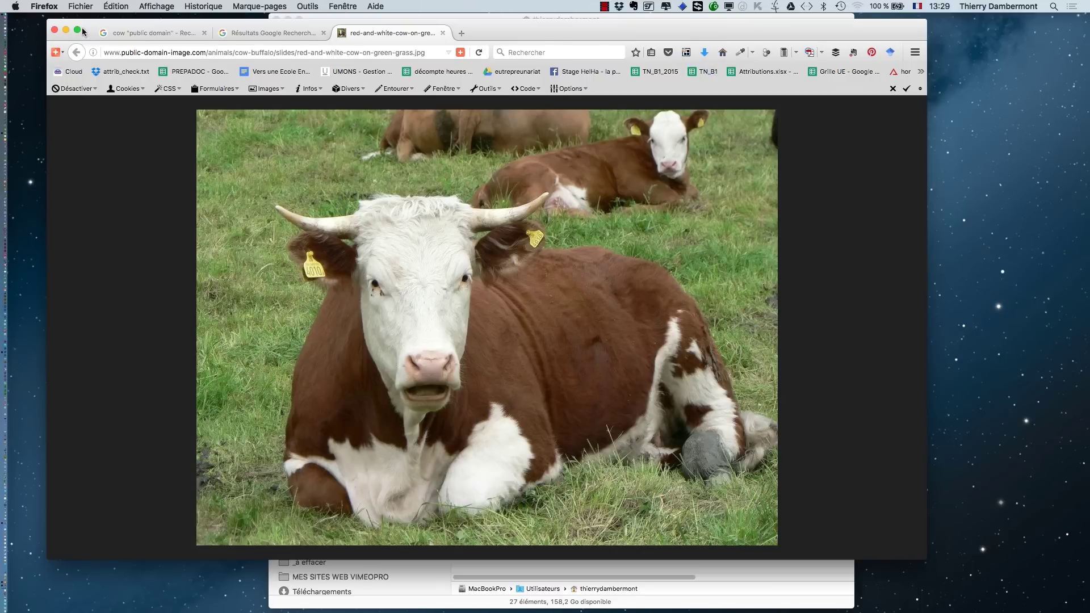
Minimize Firefox and bring Photoshop to the front with other applications hidden.
left_click(66, 30)
key("super+Tab")
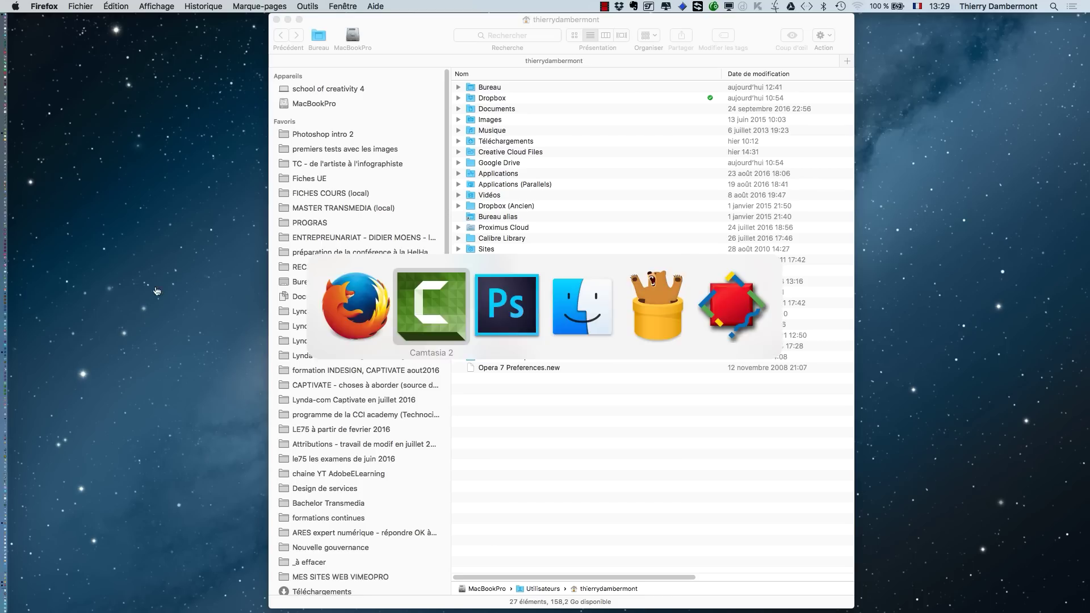
left_click(491, 309)
key("alt+super+h")
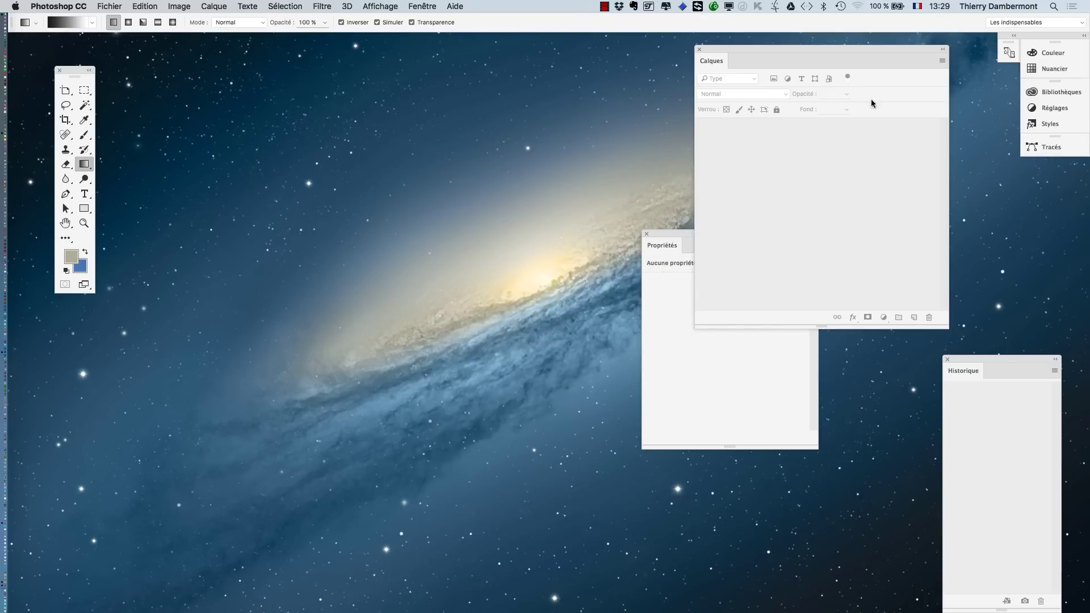
left_click(1018, 22)
Reset the Les indispensables workspace and float the toolbar in two columns.
left_click(1022, 97)
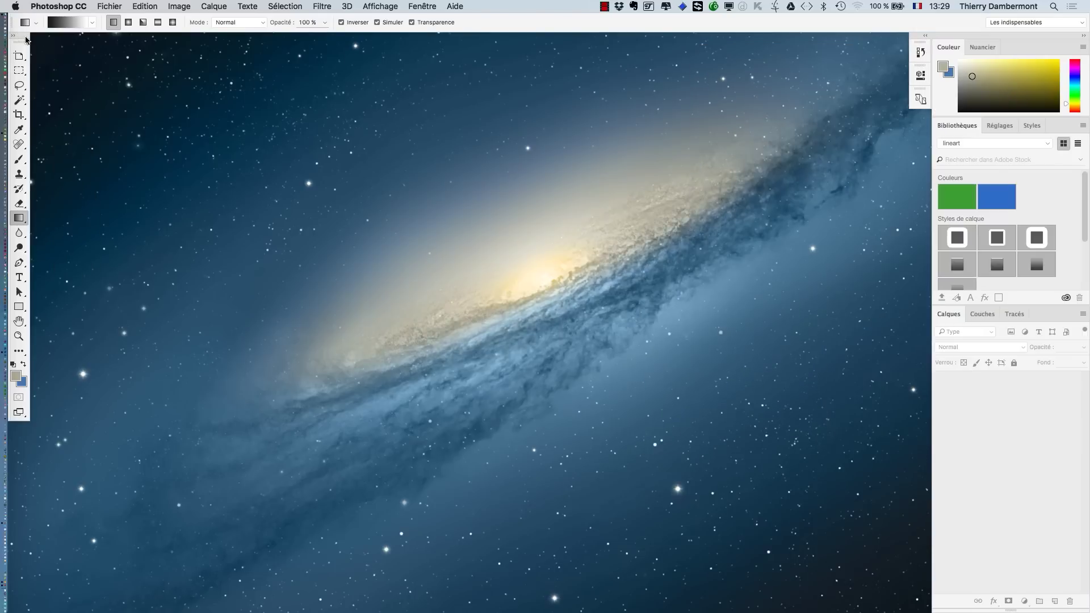
left_click_drag(24, 39, 61, 62)
left_click(62, 62)
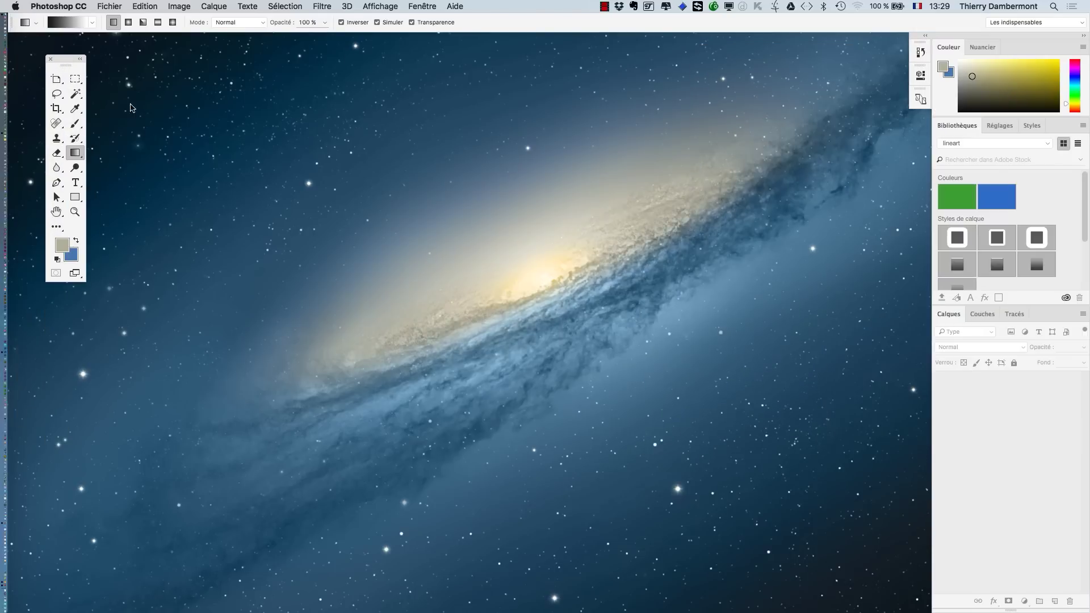
In the Open dialog, switch to thumbnail view and select red-and-white-cow-on-green-grass.jpg.
left_click(120, 6)
left_click(127, 32)
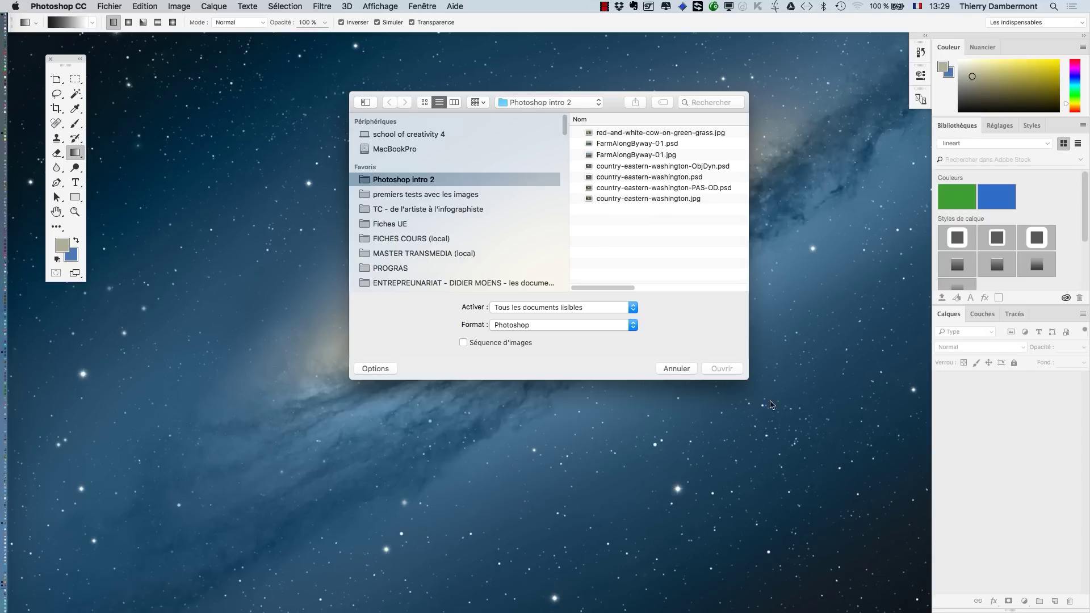
left_click_drag(749, 380, 973, 499)
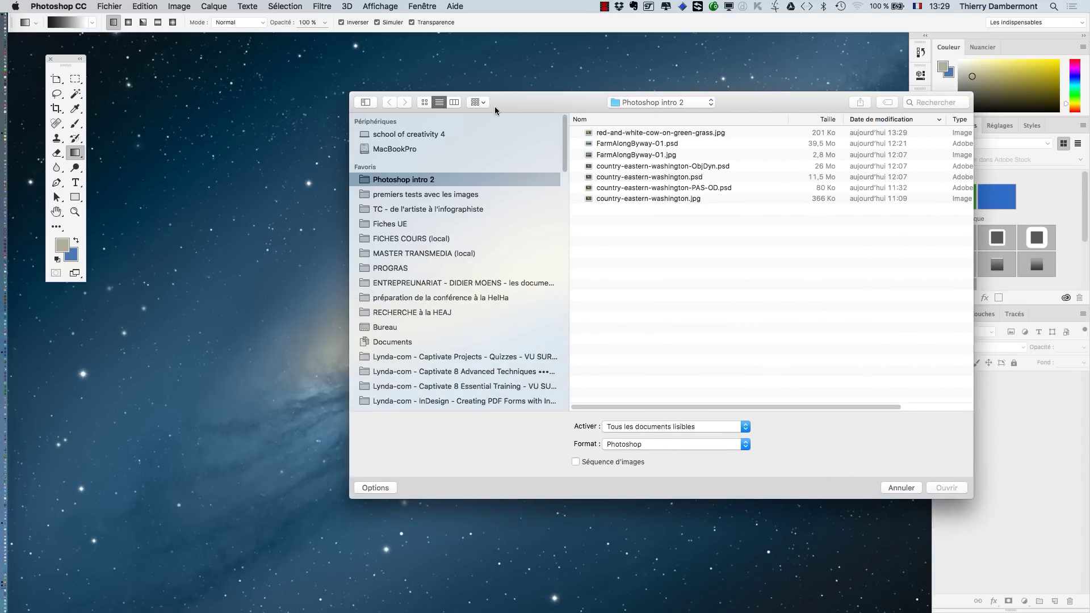
left_click(420, 103)
left_click(703, 205)
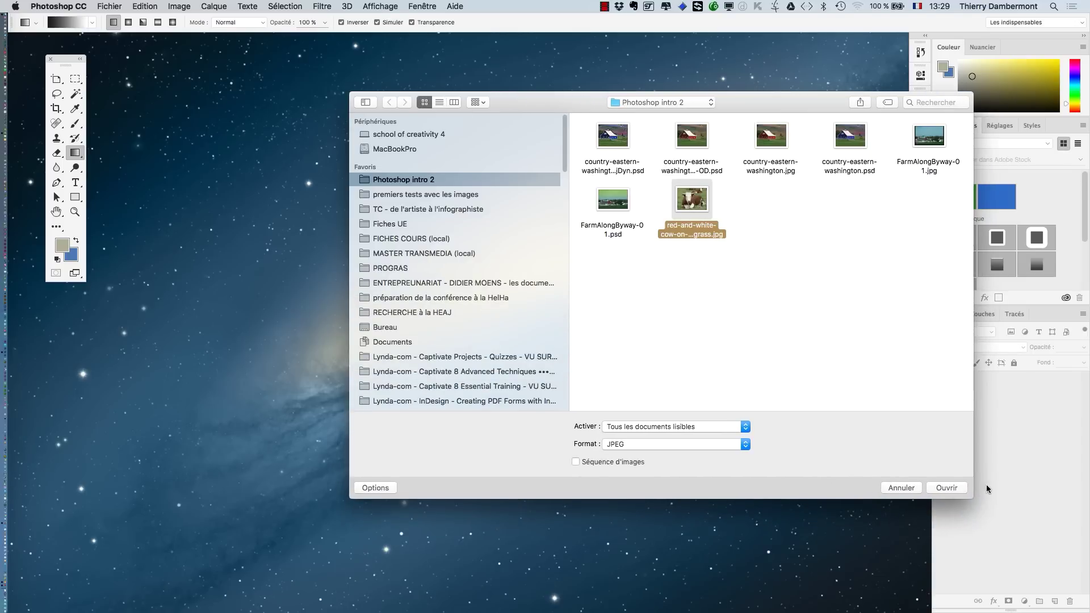
Open the cow JPEG, keeping 'Ne pas modifier' in the missing-profile warning.
left_click(947, 488)
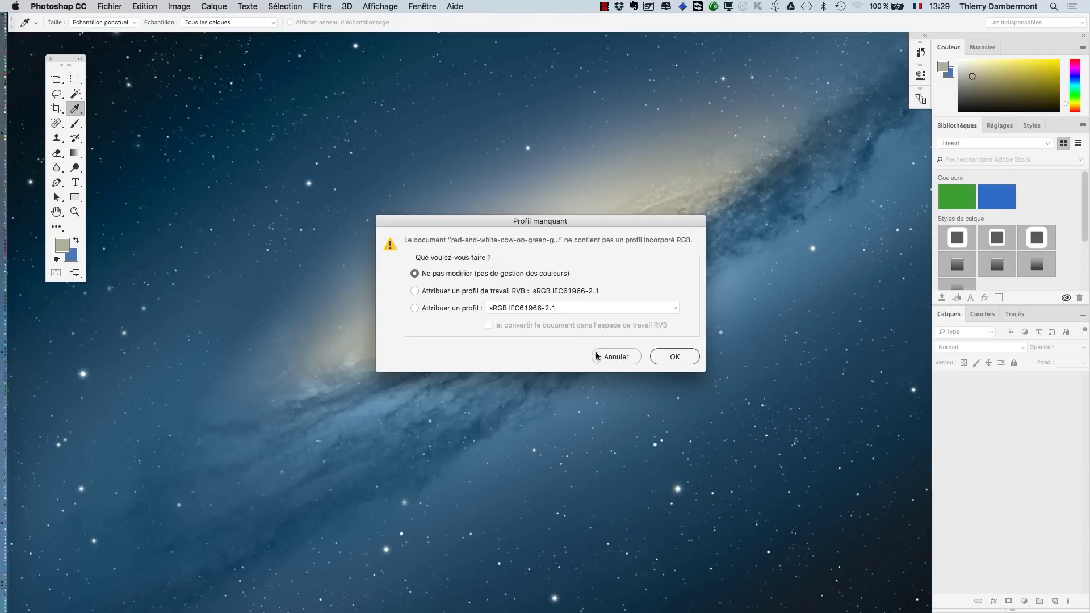
left_click_drag(535, 226, 469, 195)
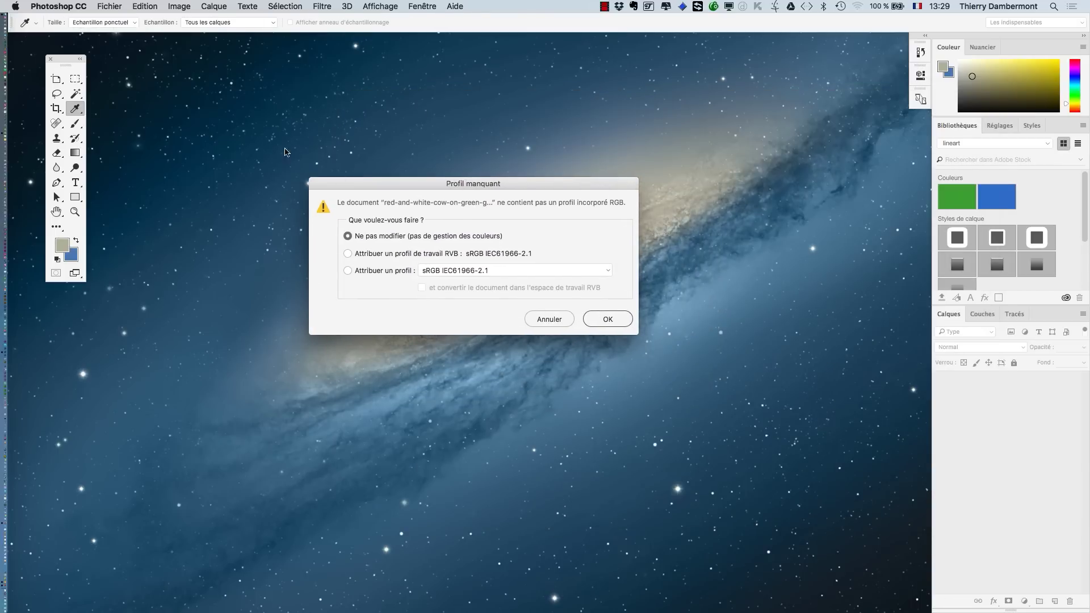
left_click(143, 8)
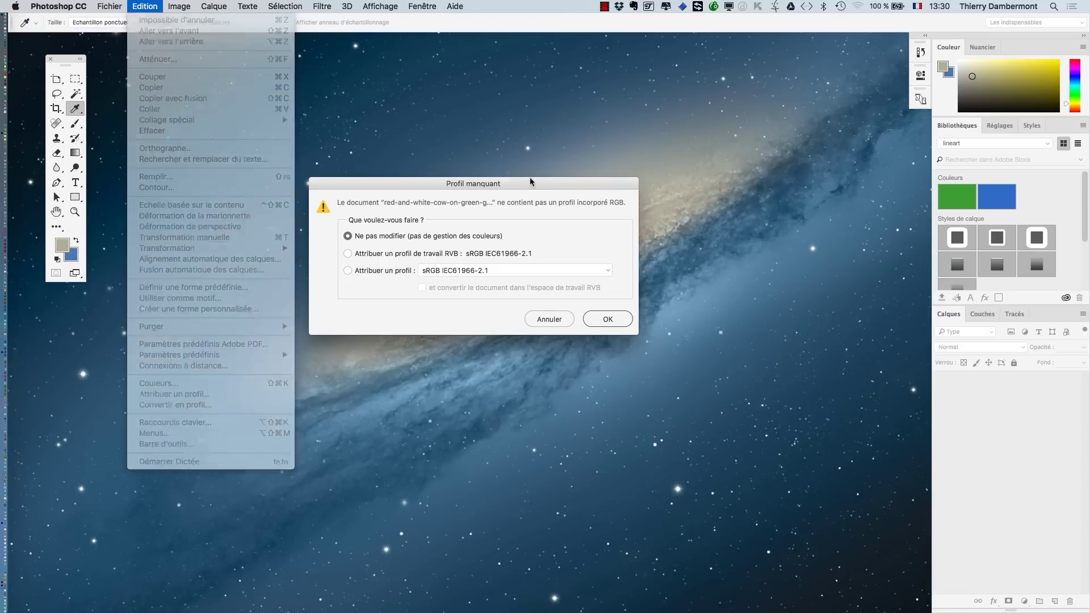
left_click_drag(531, 182, 591, 221)
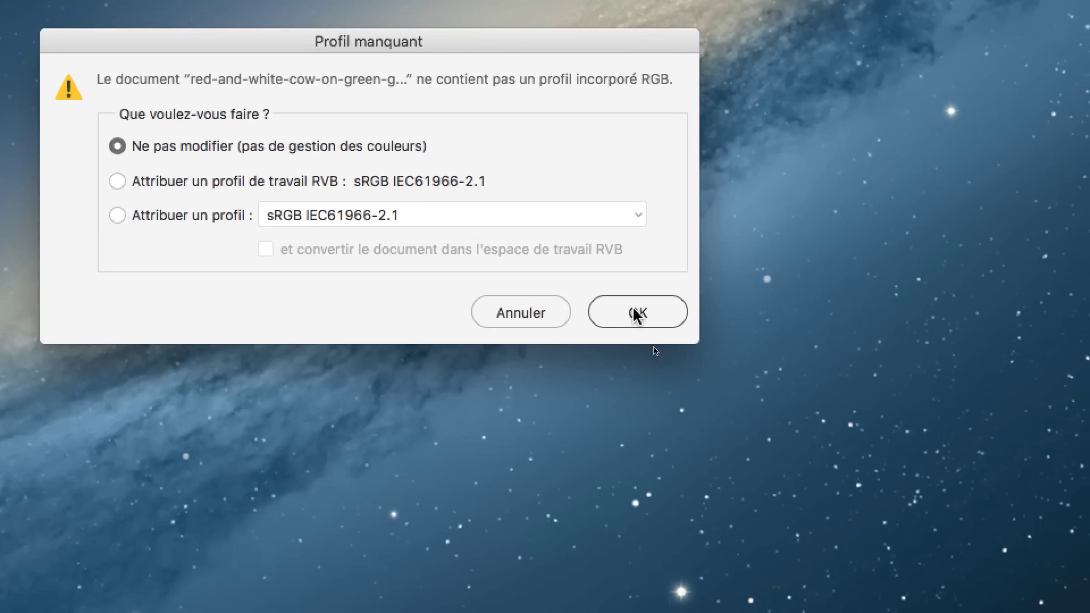
left_click(637, 314)
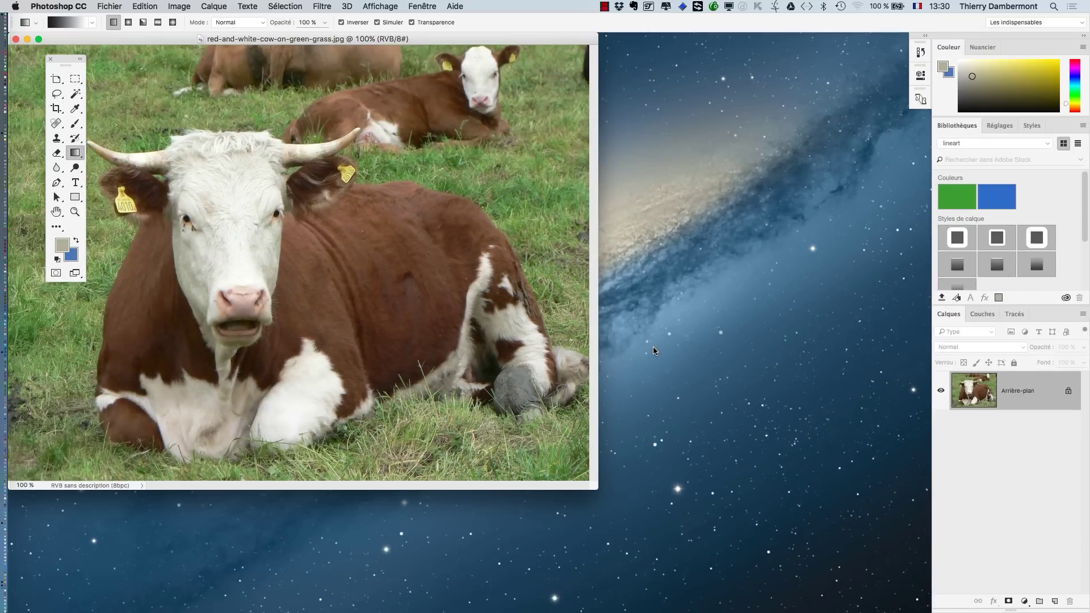
Show the cow photo full screen on grey, then move aside and minimize Firefox's cow-image window.
key("f")
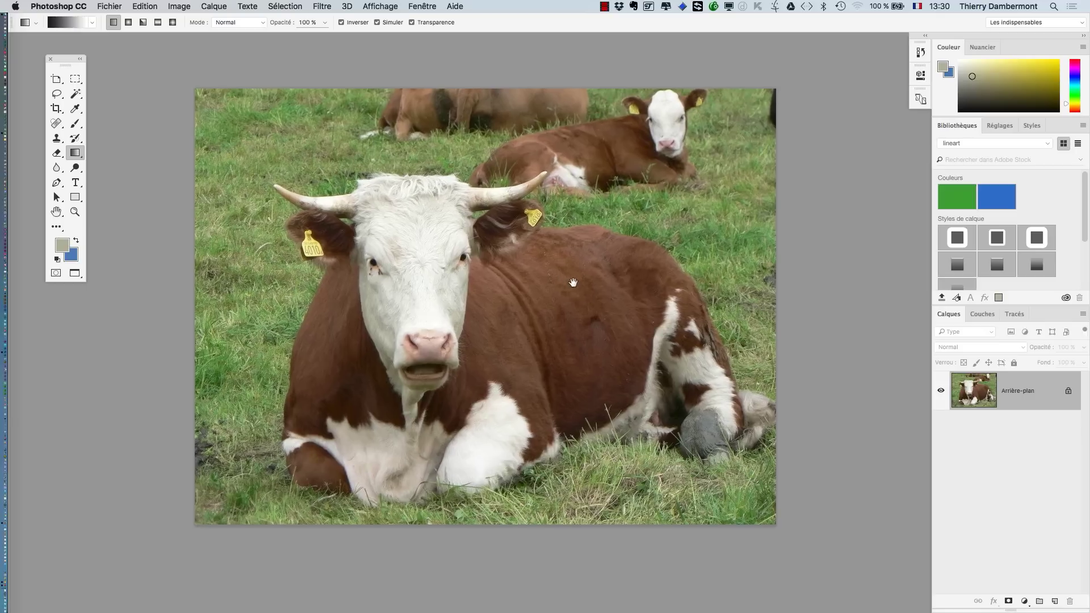
key("super+Tab")
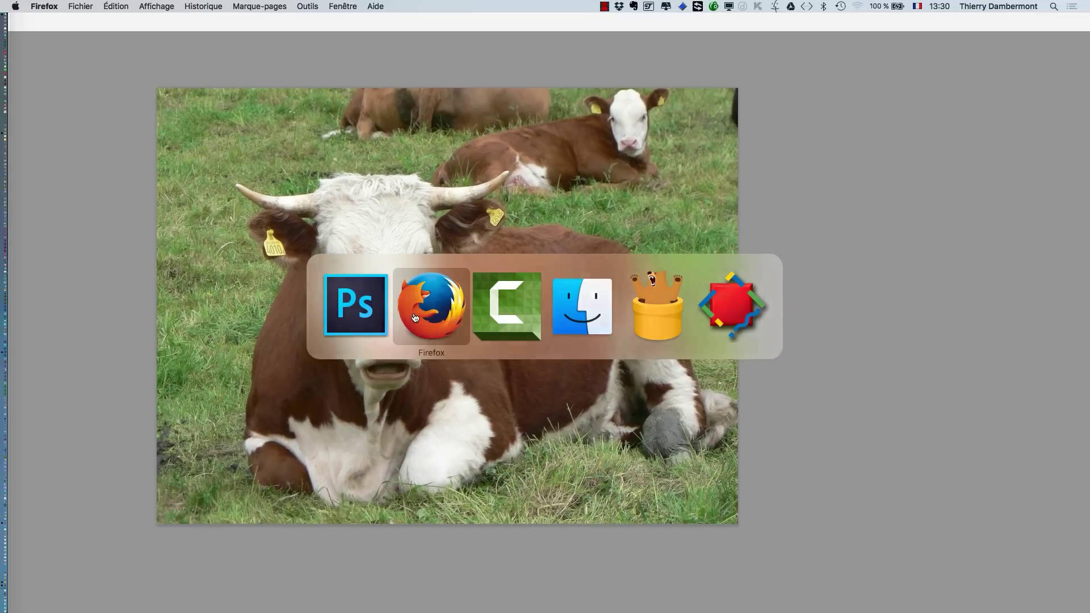
left_click(355, 5)
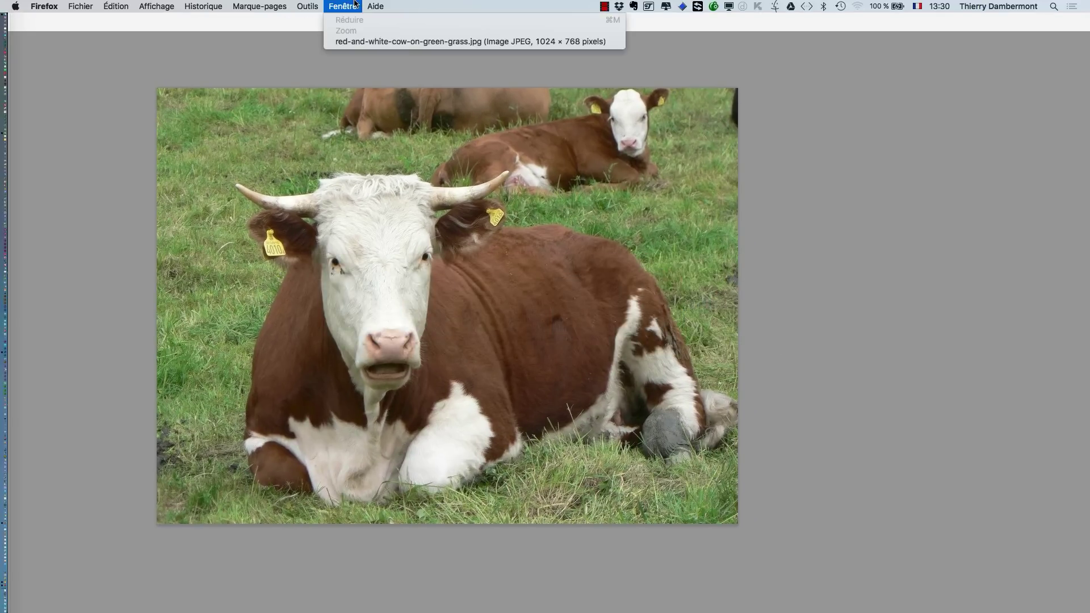
left_click(367, 42)
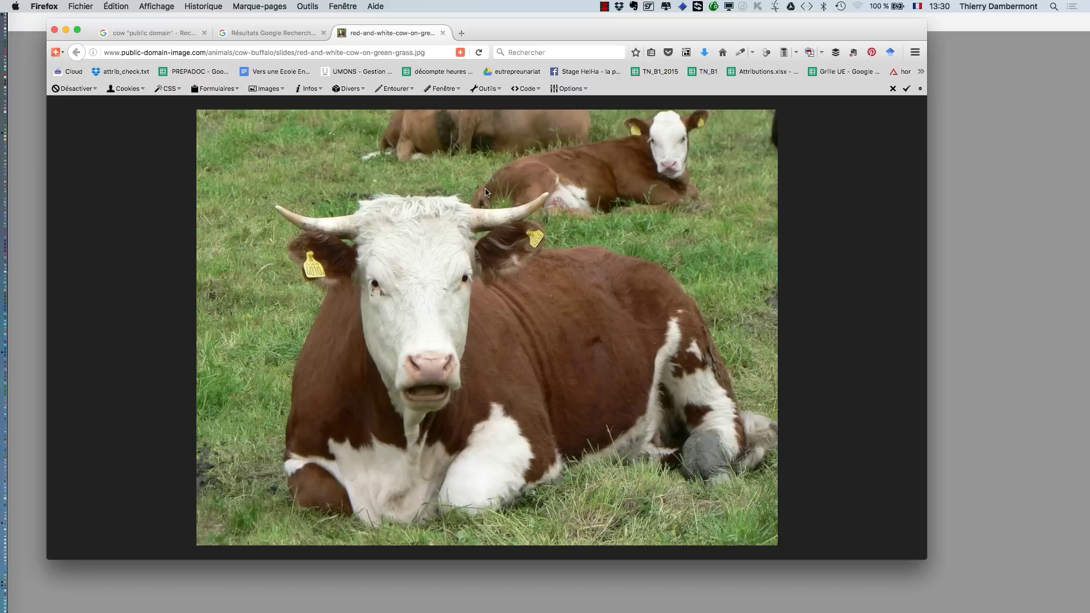
left_click_drag(494, 25, 908, 18)
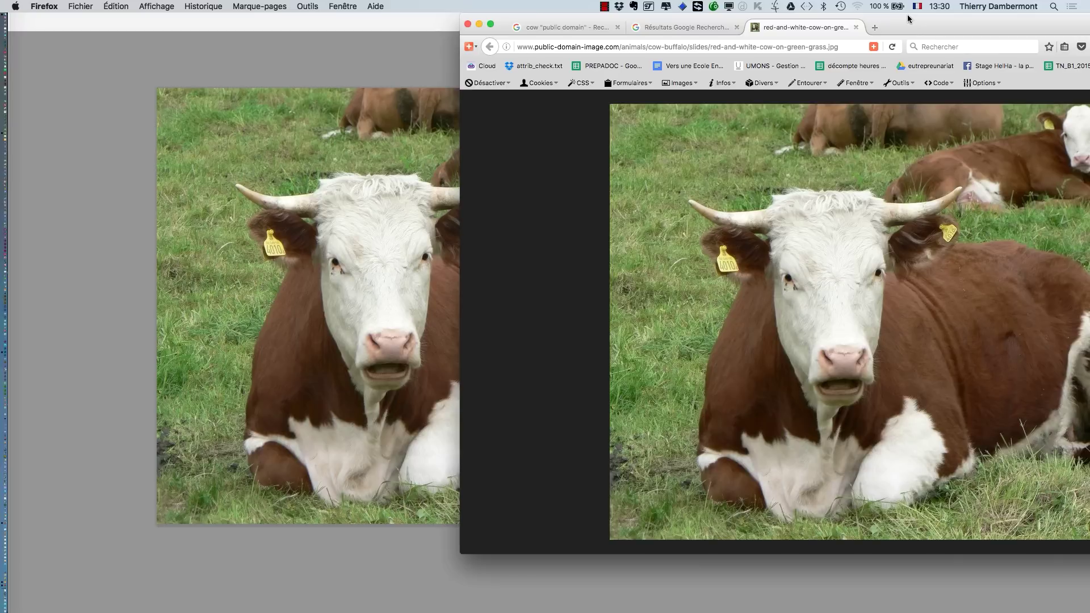
left_click_drag(908, 19, 908, 25)
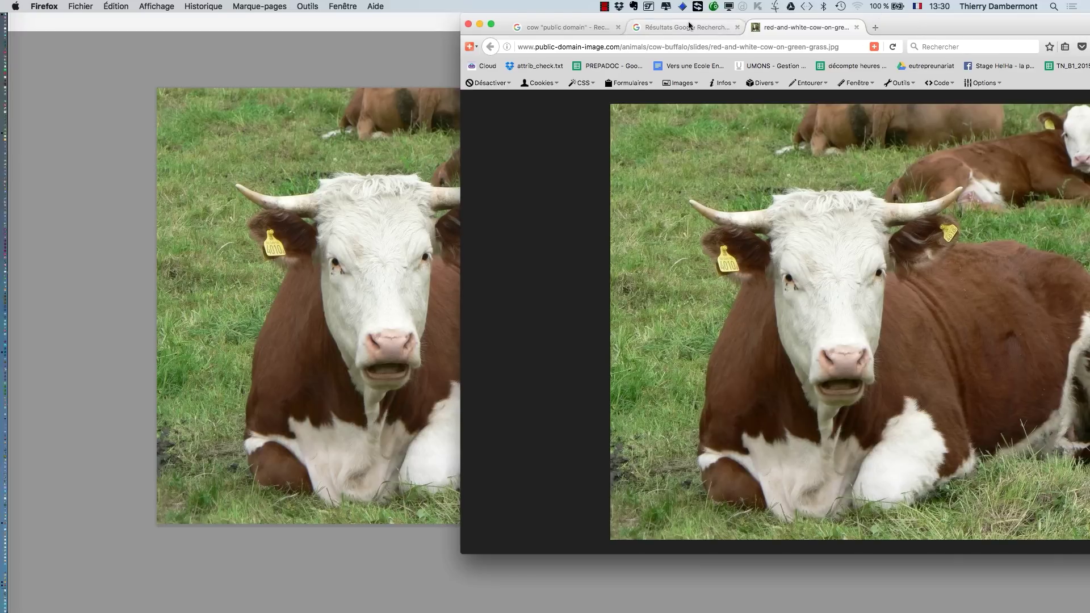
left_click(480, 25)
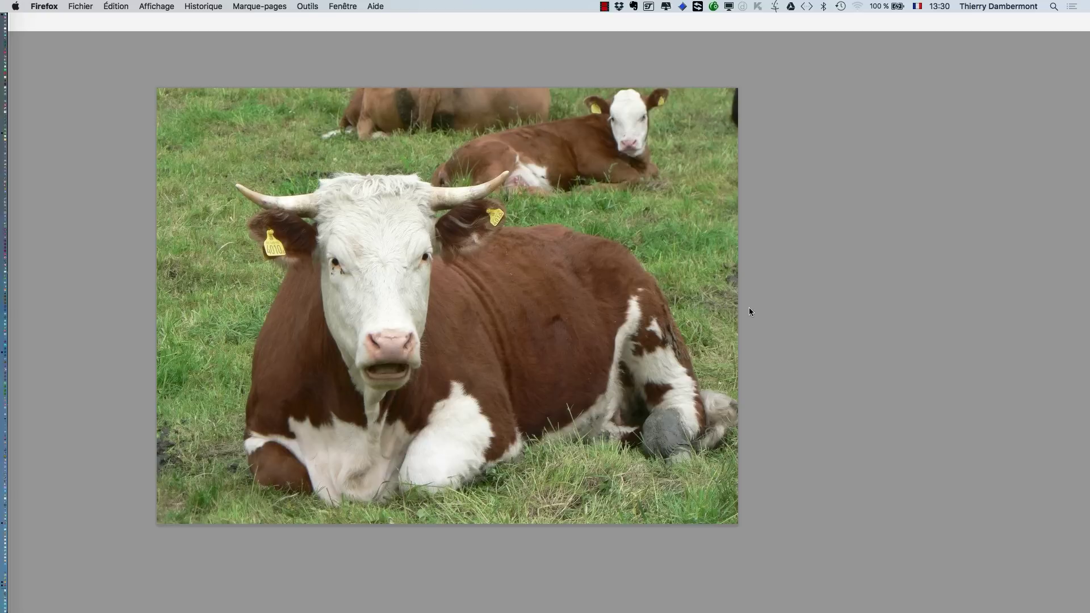
Float and resize the Calques panel beside the cow photo, collapse the dock, and reposition the toolbox.
left_click(784, 410)
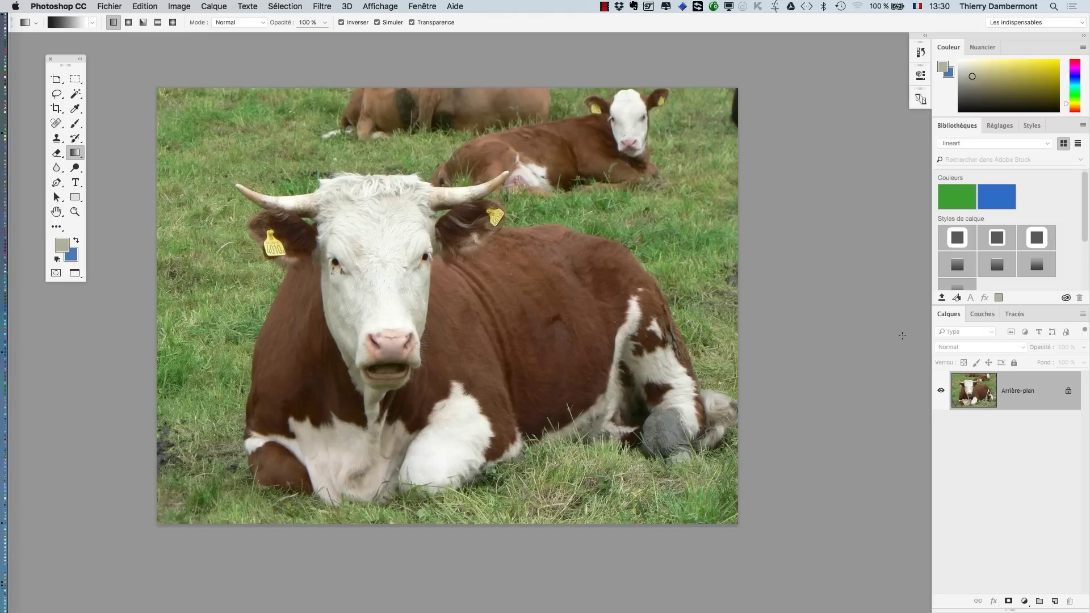
left_click_drag(948, 314, 664, 188)
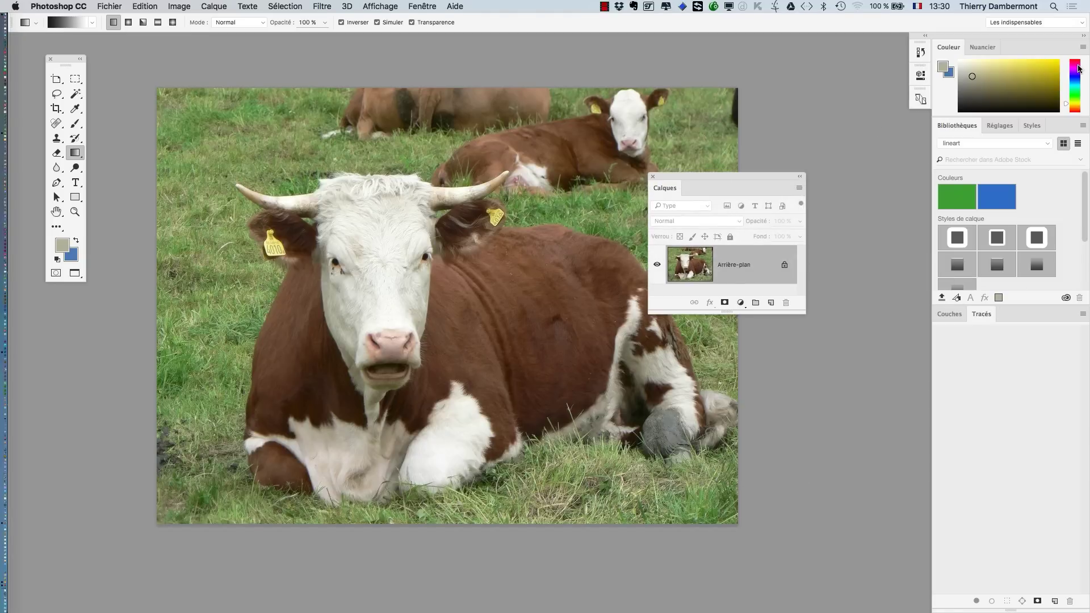
left_click(1083, 37)
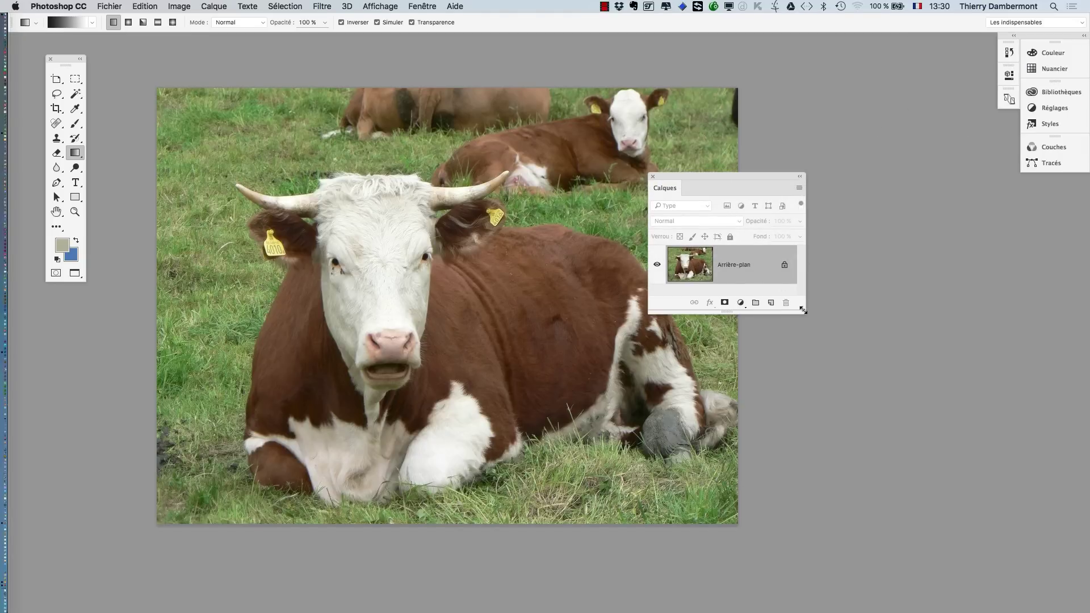
left_click_drag(803, 309, 954, 431)
left_click_drag(708, 185, 772, 192)
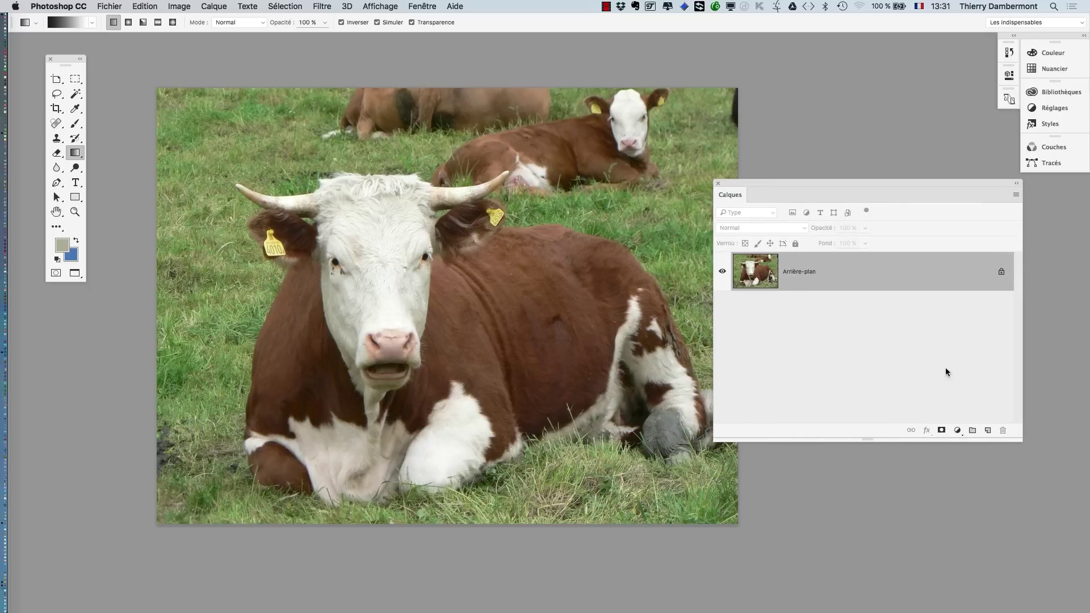
left_click_drag(1020, 439, 961, 367)
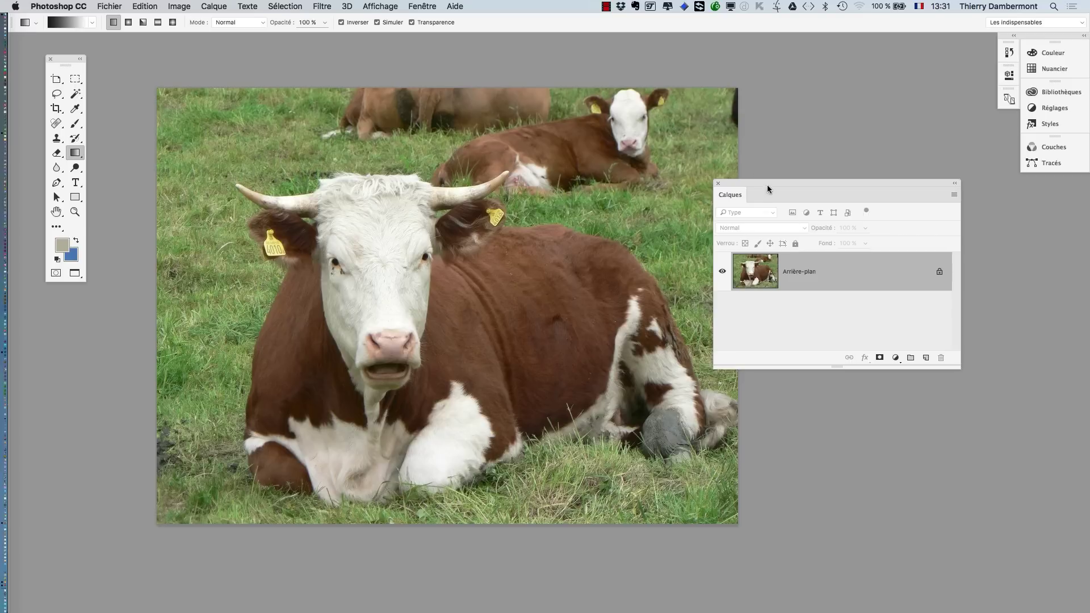
left_click_drag(767, 188, 870, 258)
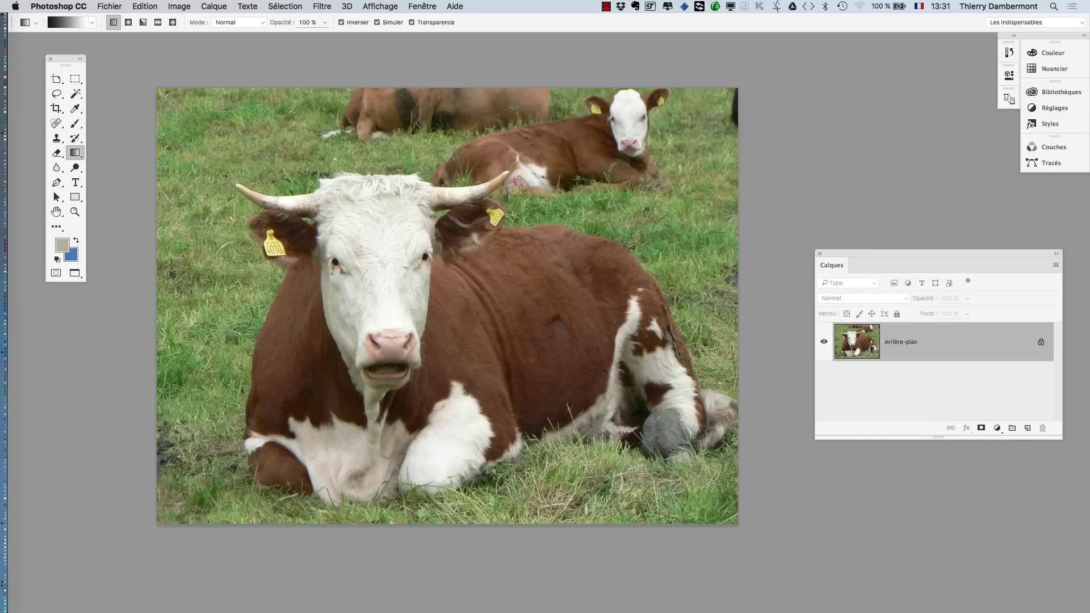
left_click_drag(63, 66, 68, 78)
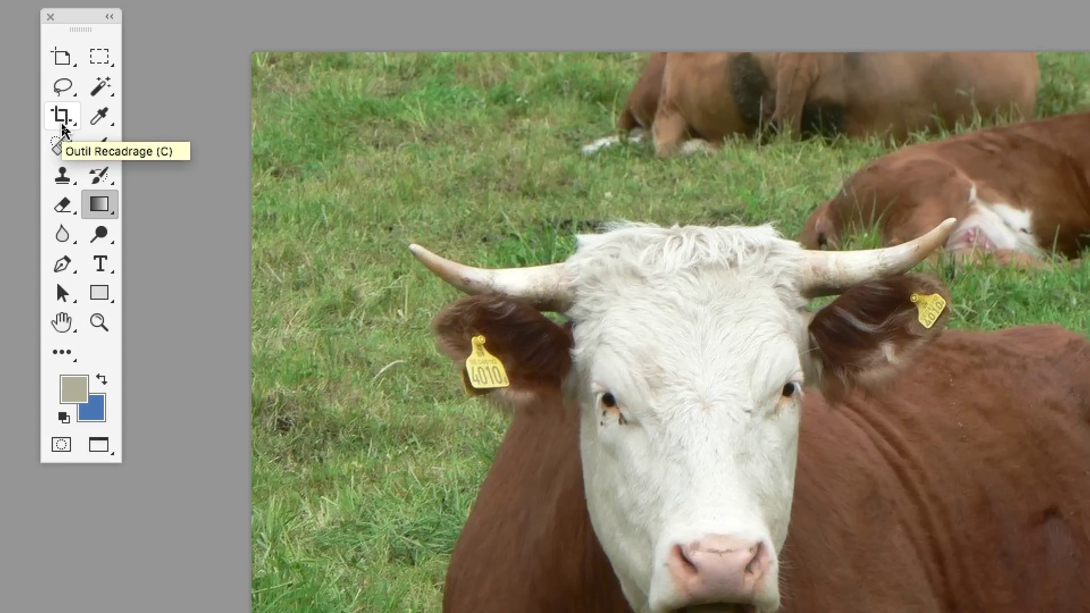
Start a crop on the cow photo and choose the L x H x Résolution ratio preset.
left_click(63, 129)
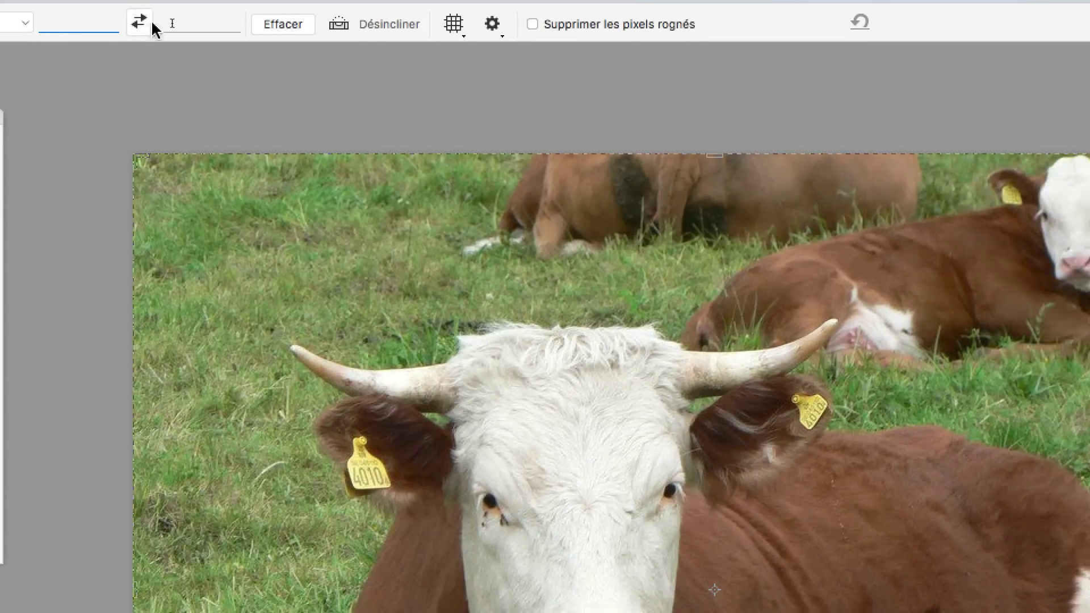
left_click(178, 22)
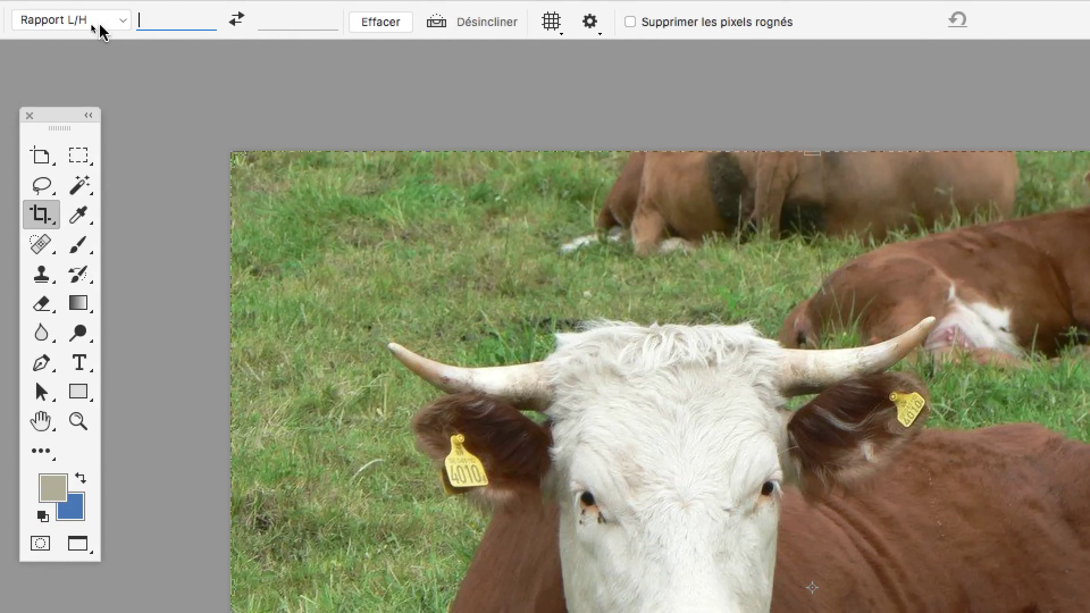
left_click(100, 30)
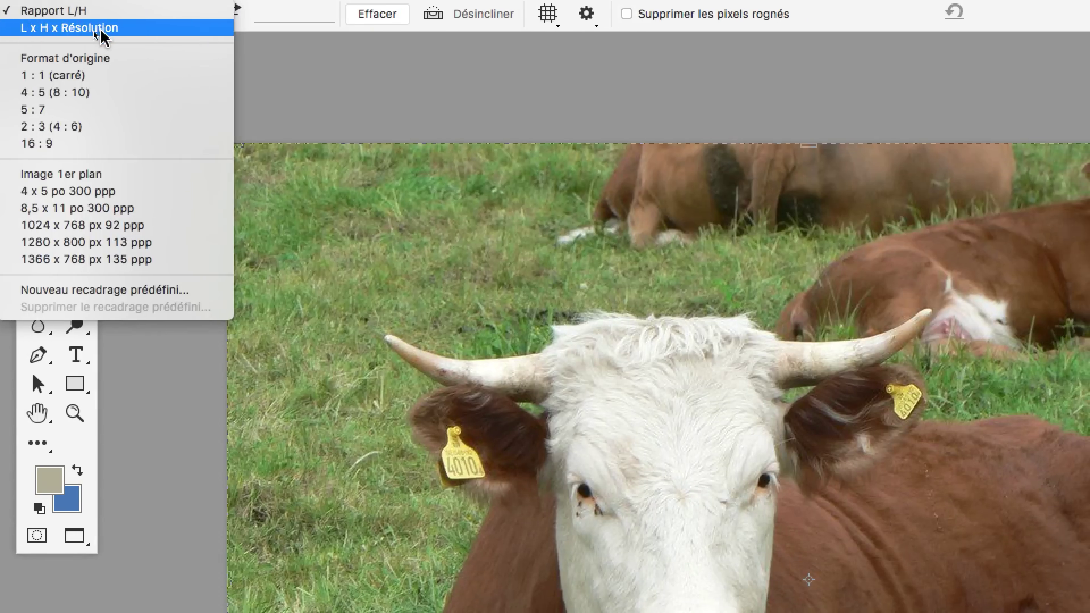
left_click(132, 34)
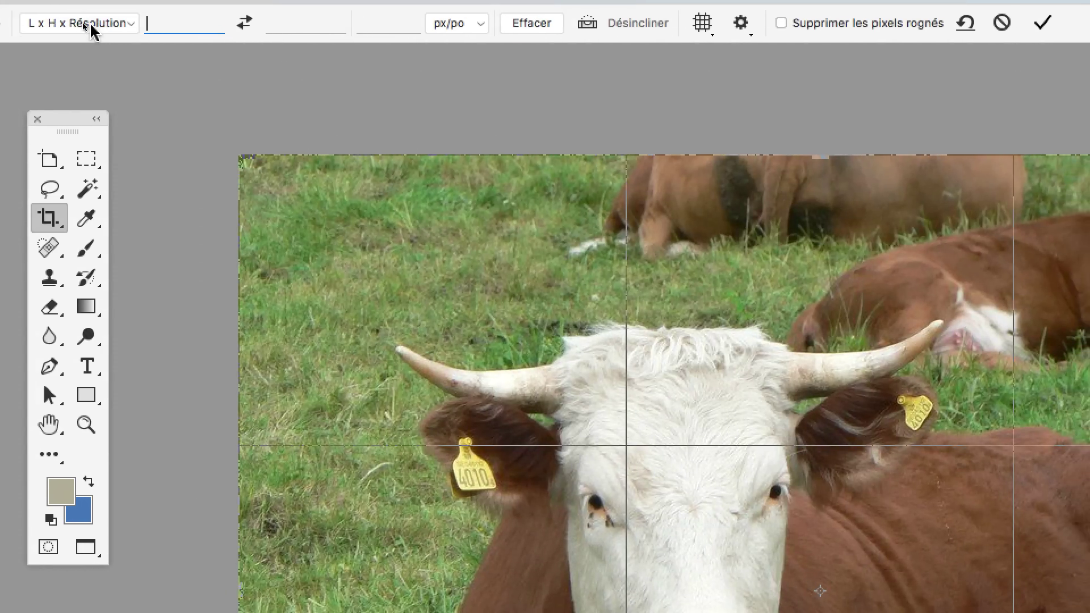
left_click(91, 29)
left_click(79, 25)
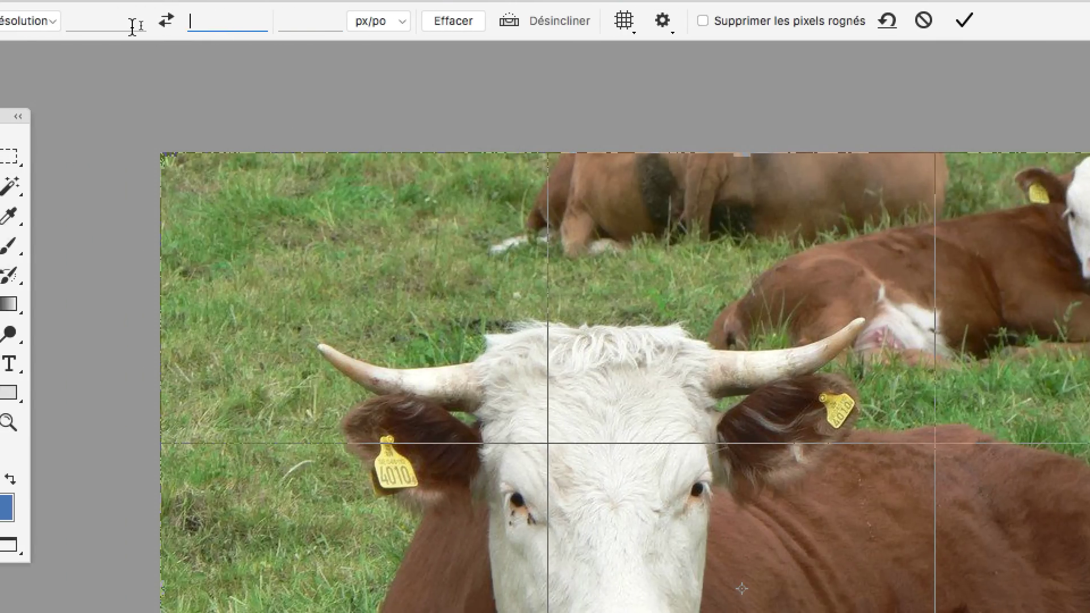
Go through the width, height and resolution fields and reconfirm L x H x Résolution mode.
left_click(30, 26)
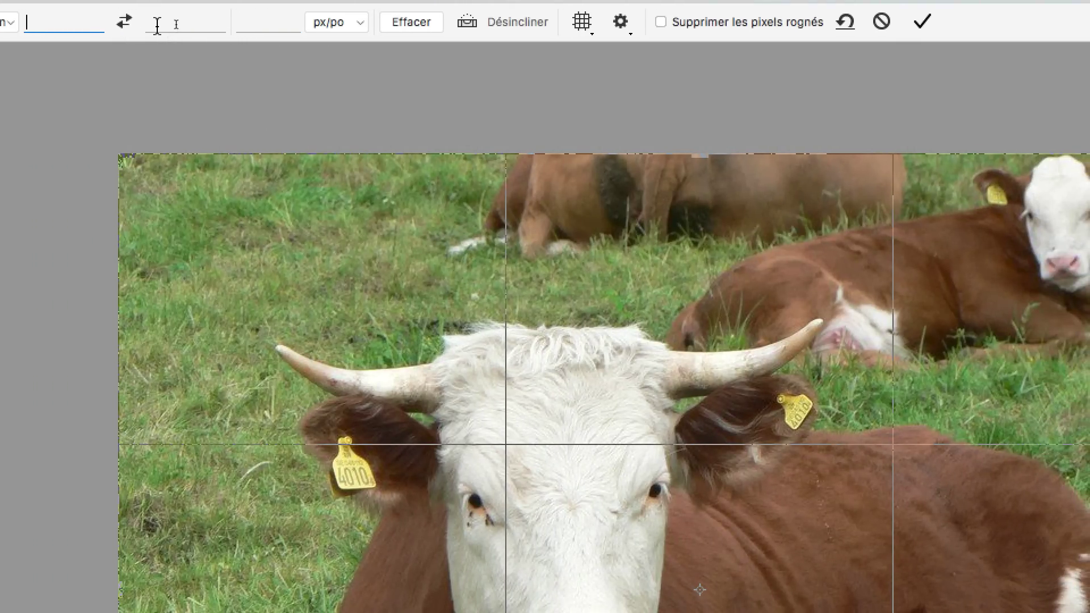
left_click(157, 25)
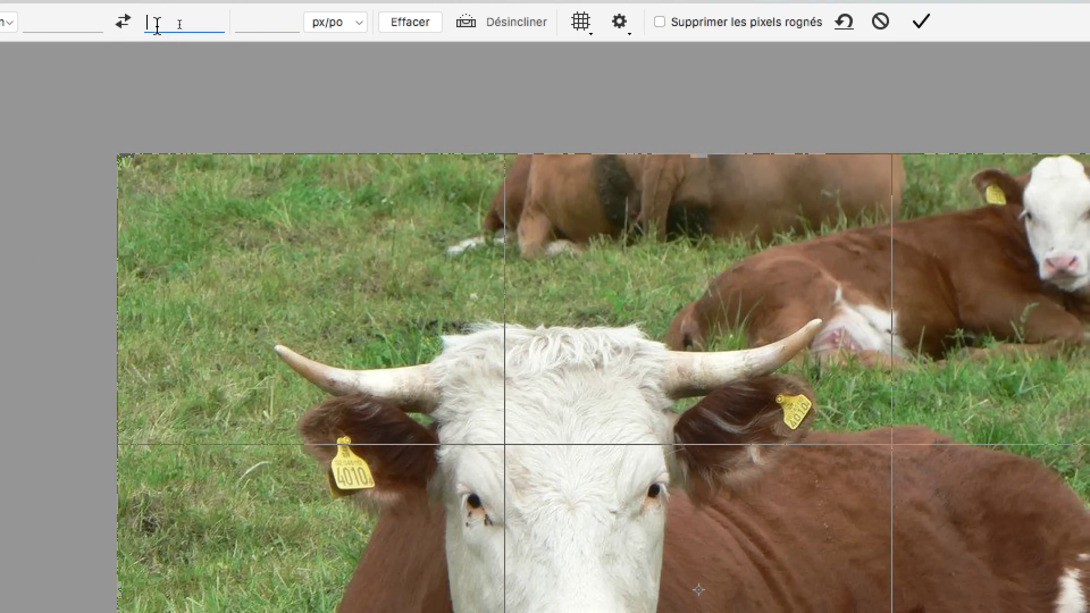
left_click(263, 23)
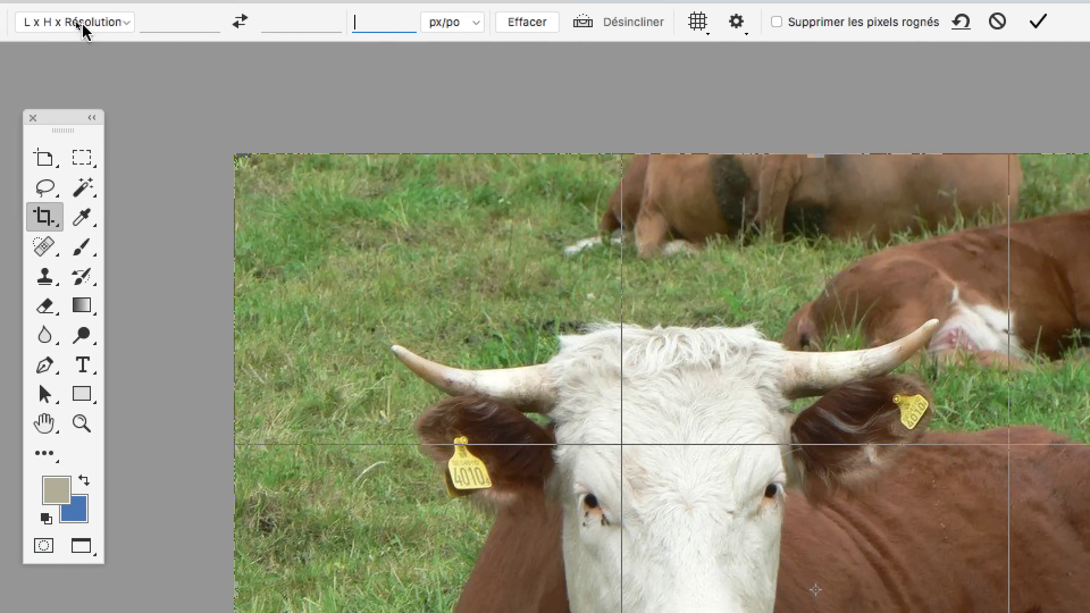
left_click(83, 27)
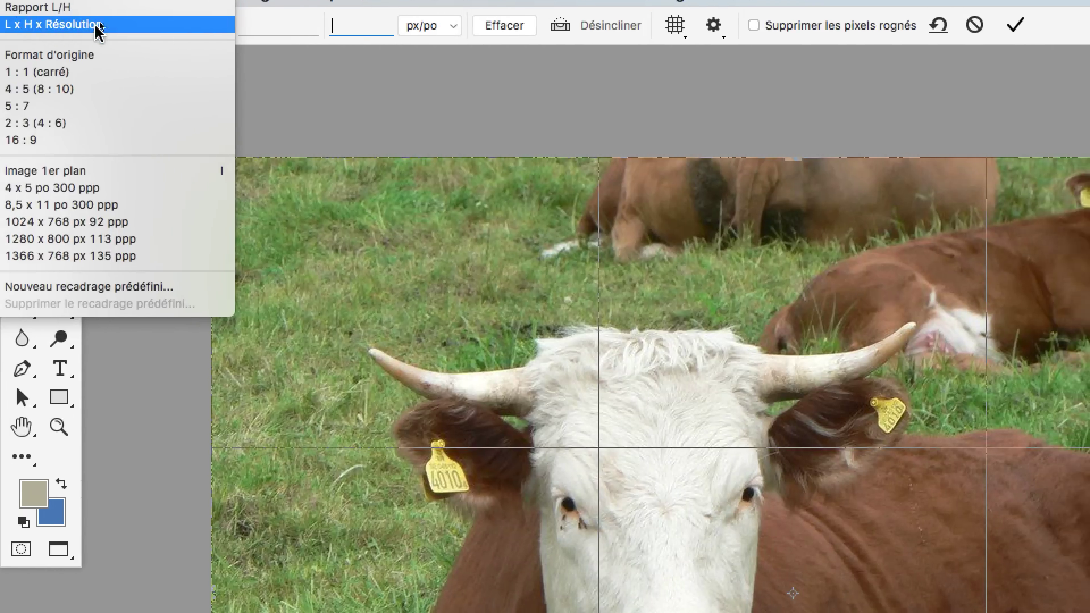
left_click(102, 25)
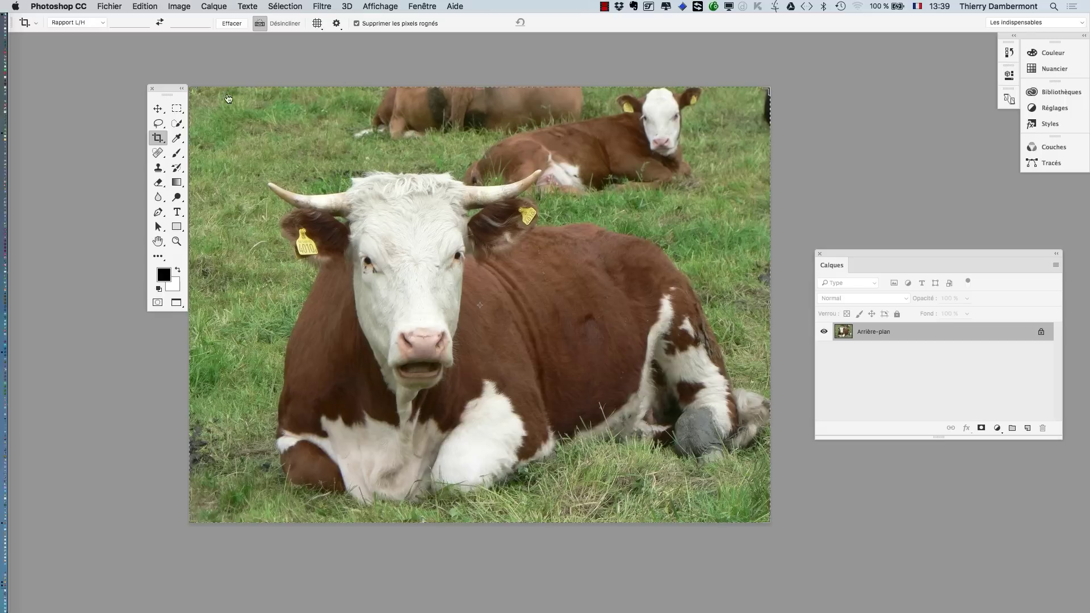
left_click_drag(164, 89, 106, 61)
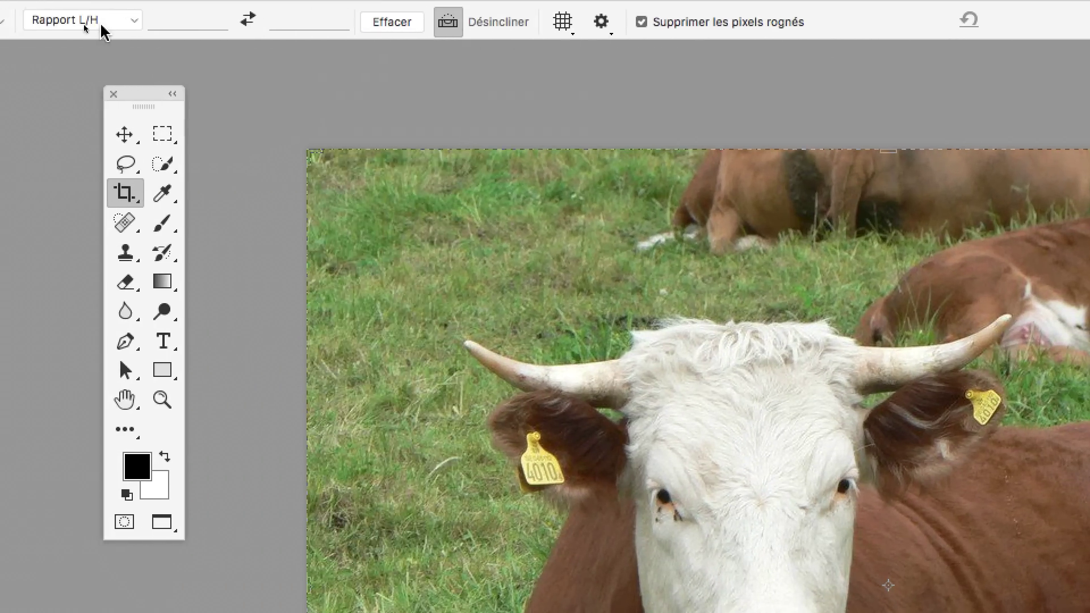
left_click(92, 22)
left_click(95, 35)
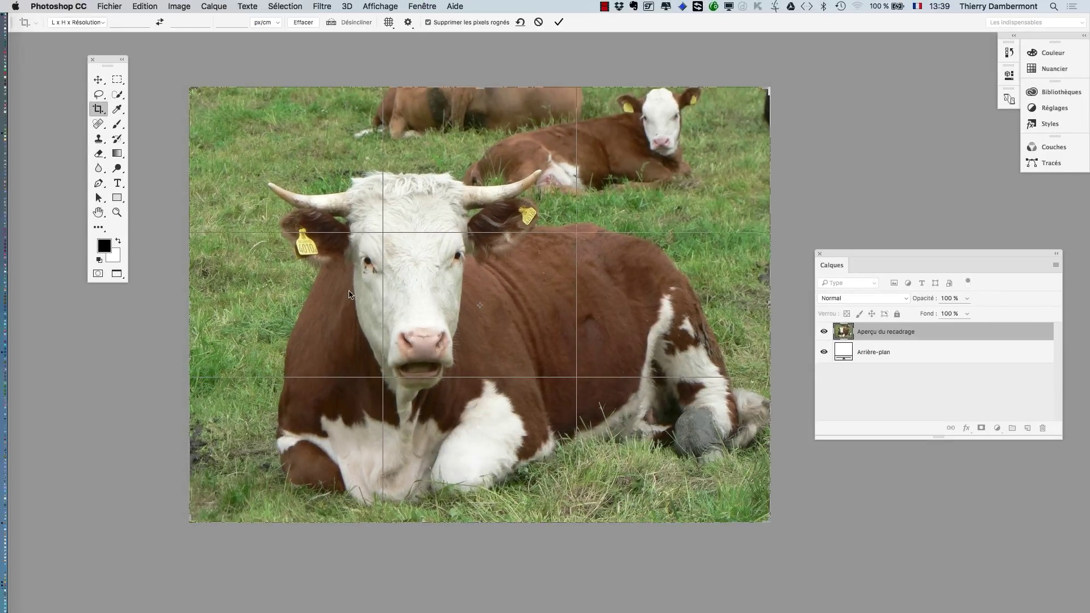
left_click(97, 80)
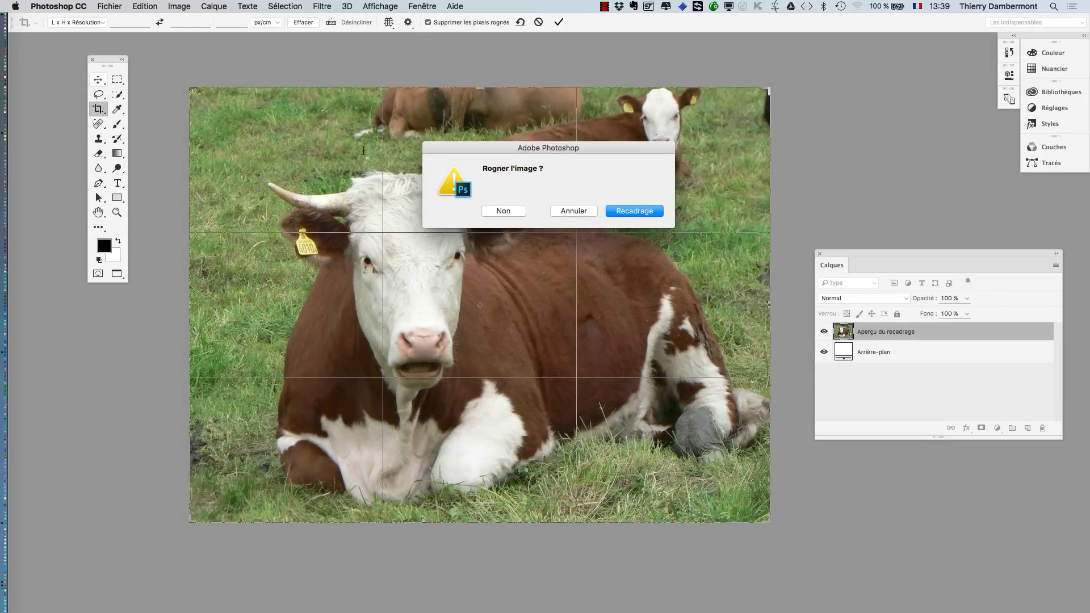
left_click(581, 215)
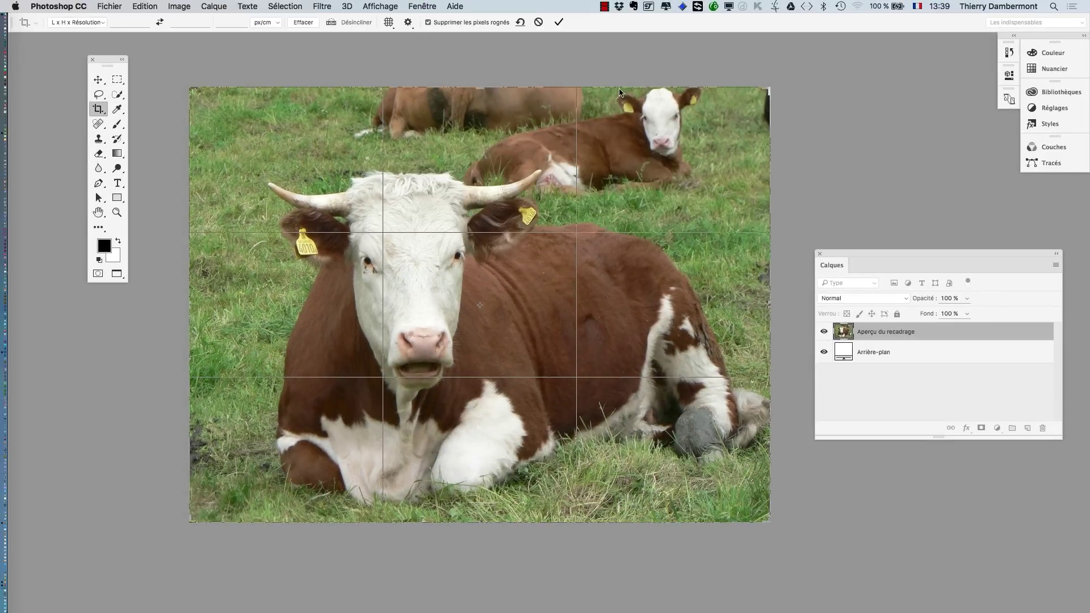
key("Return")
left_click(98, 81)
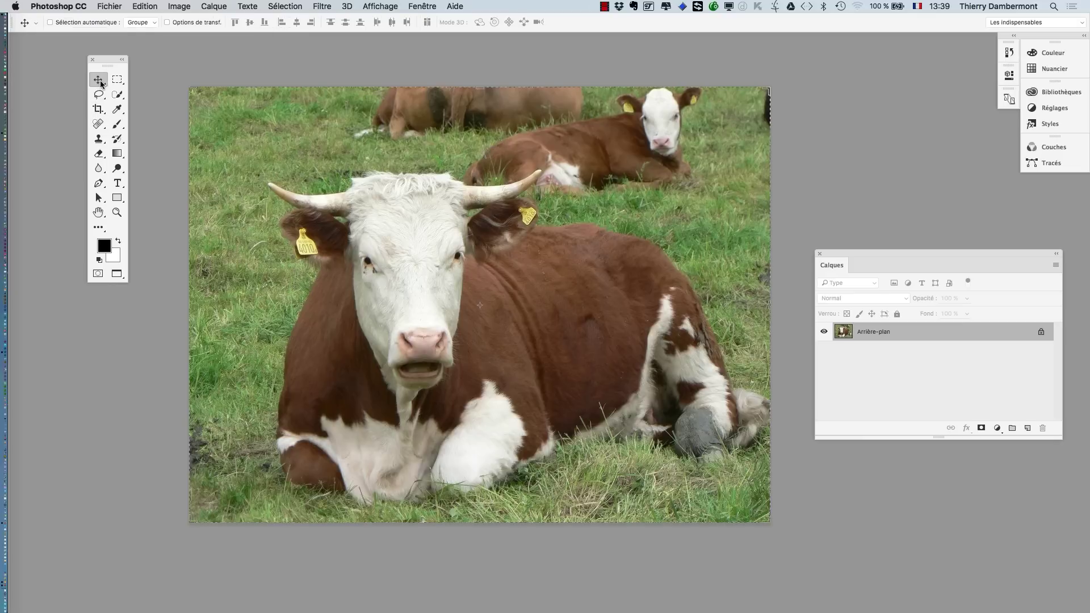
left_click(99, 109)
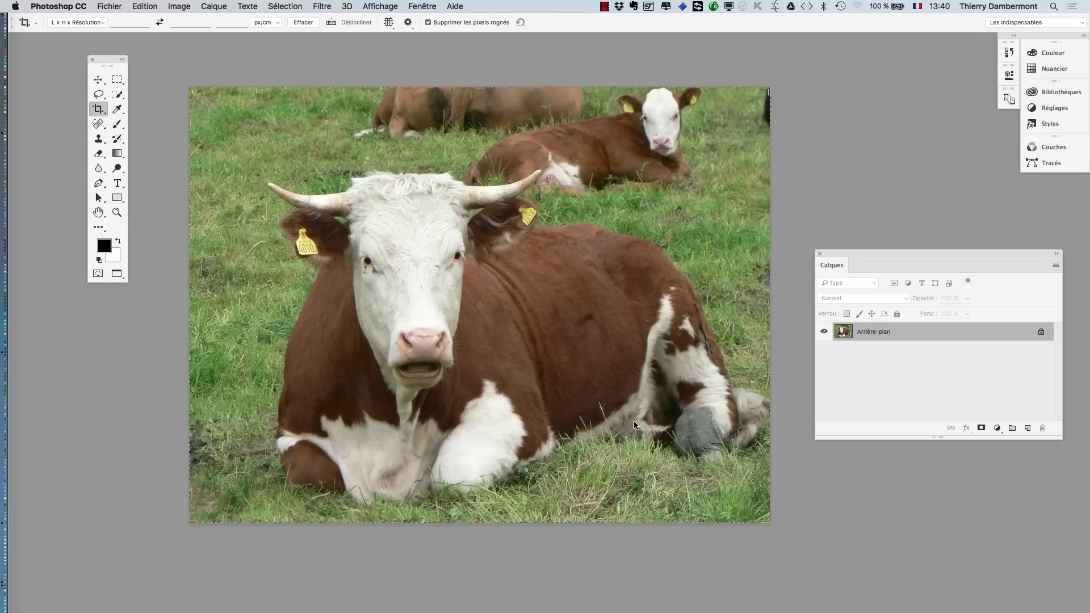
key("Escape")
left_click_drag(98, 108, 113, 109)
left_click(98, 79)
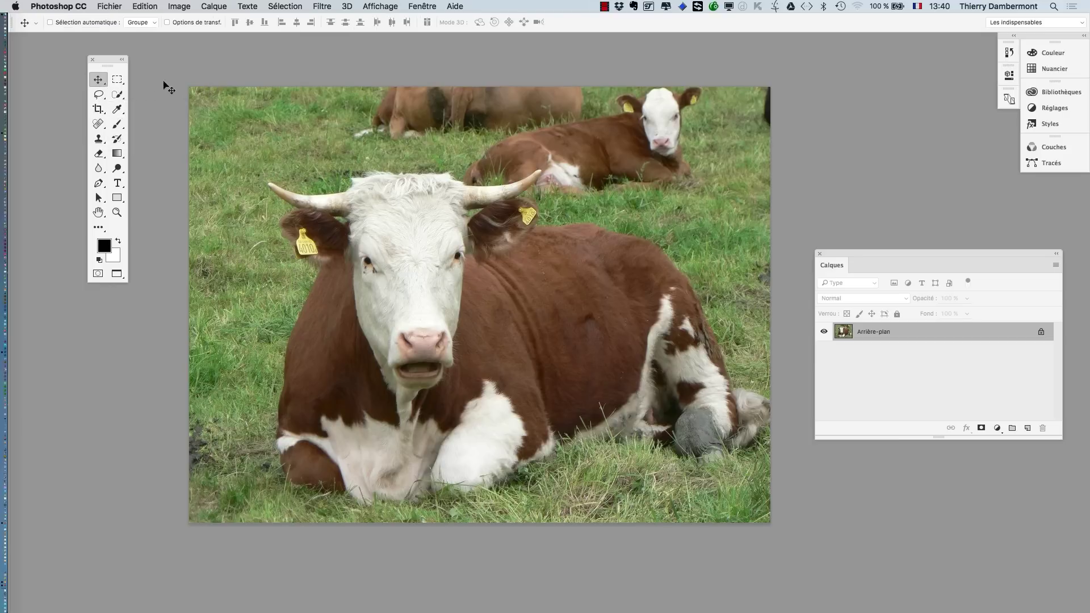
left_click(99, 109)
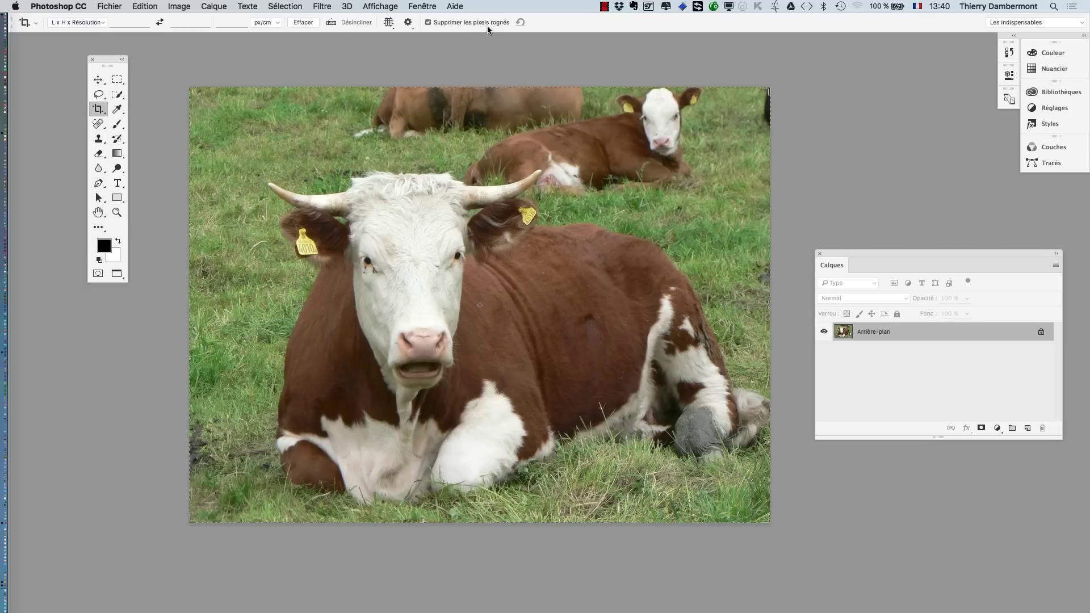
Crop the cow photo to a tall frame around its head, then try moving the locked layer.
left_click_drag(190, 88, 258, 113)
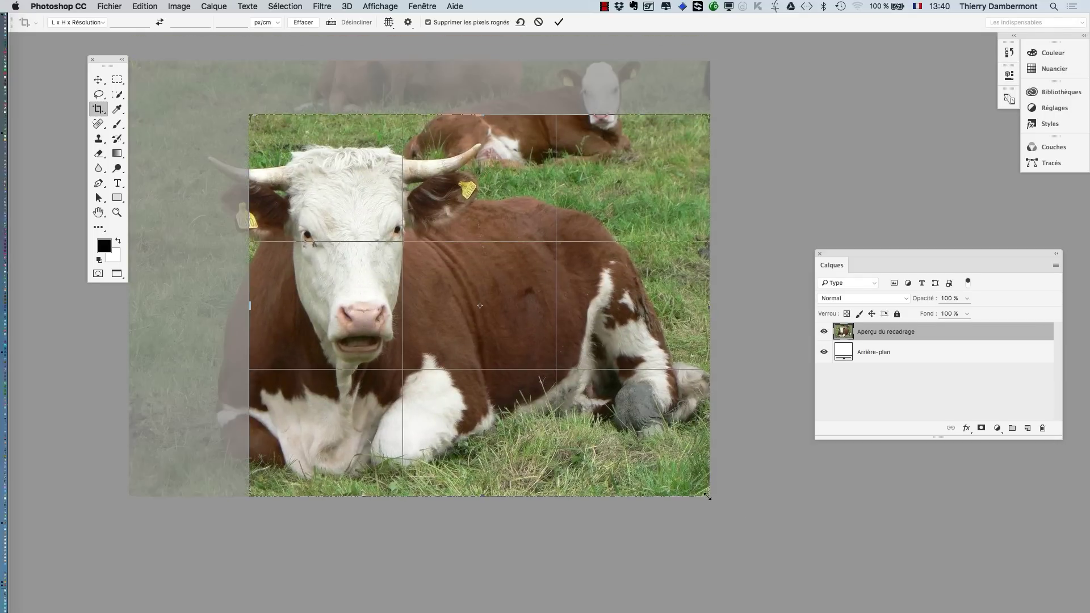
left_click_drag(707, 498, 580, 442)
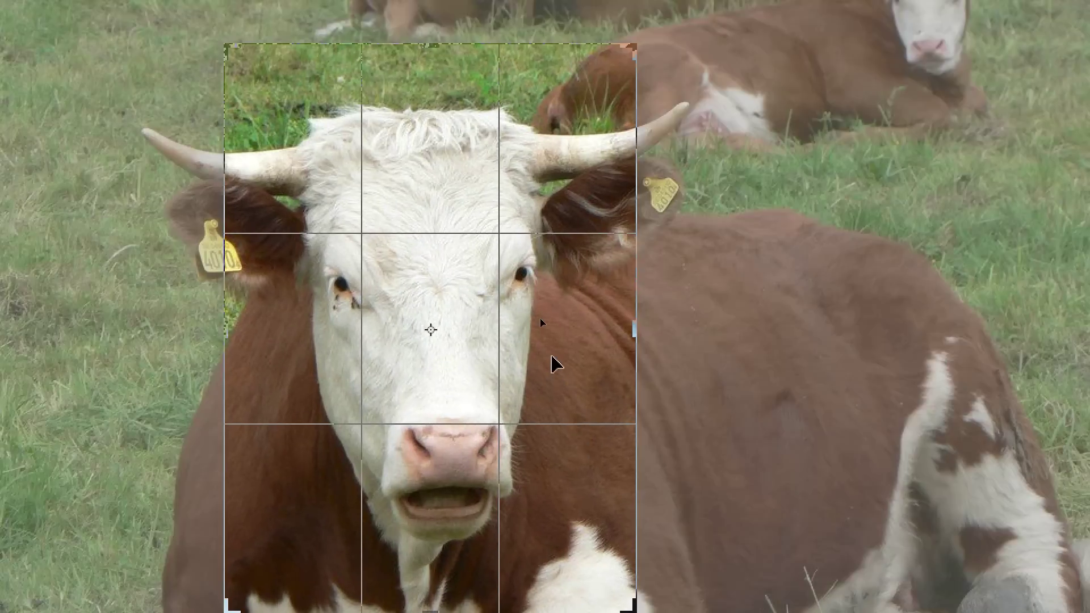
left_click_drag(540, 321, 547, 288)
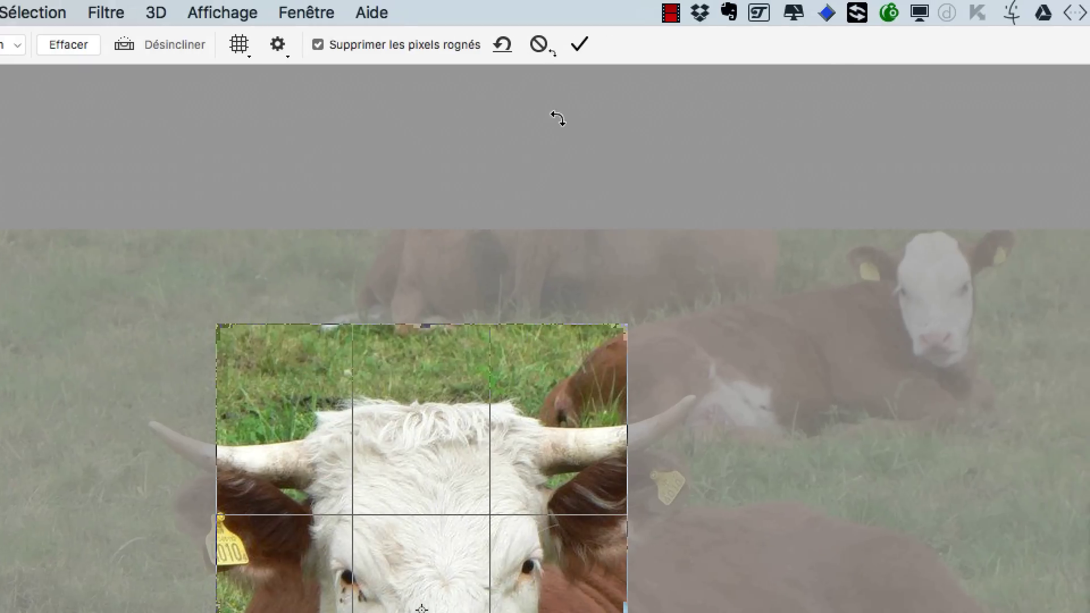
left_click(579, 44)
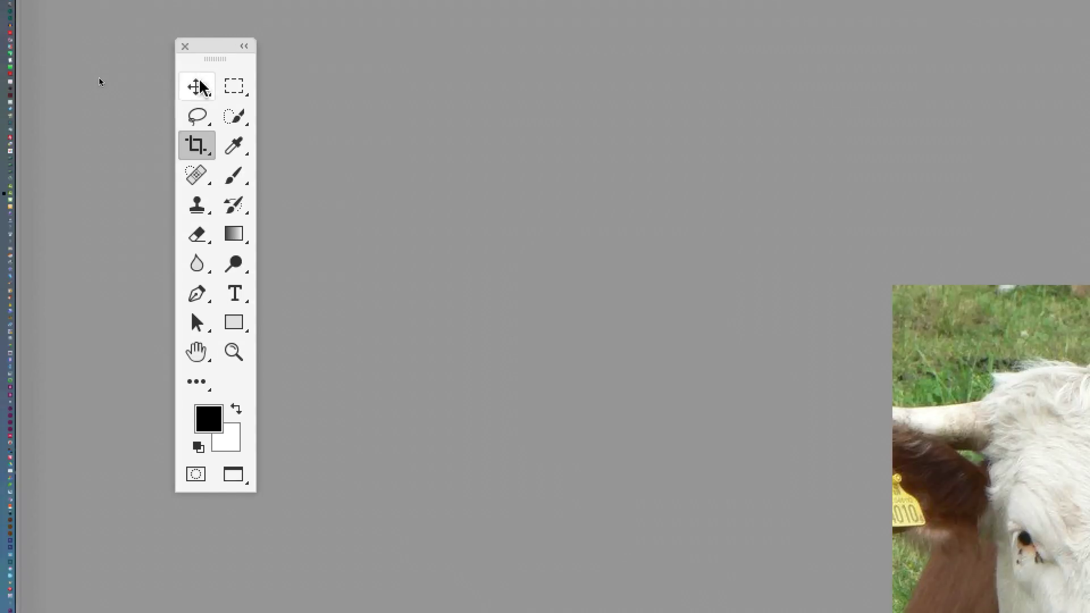
left_click(197, 86)
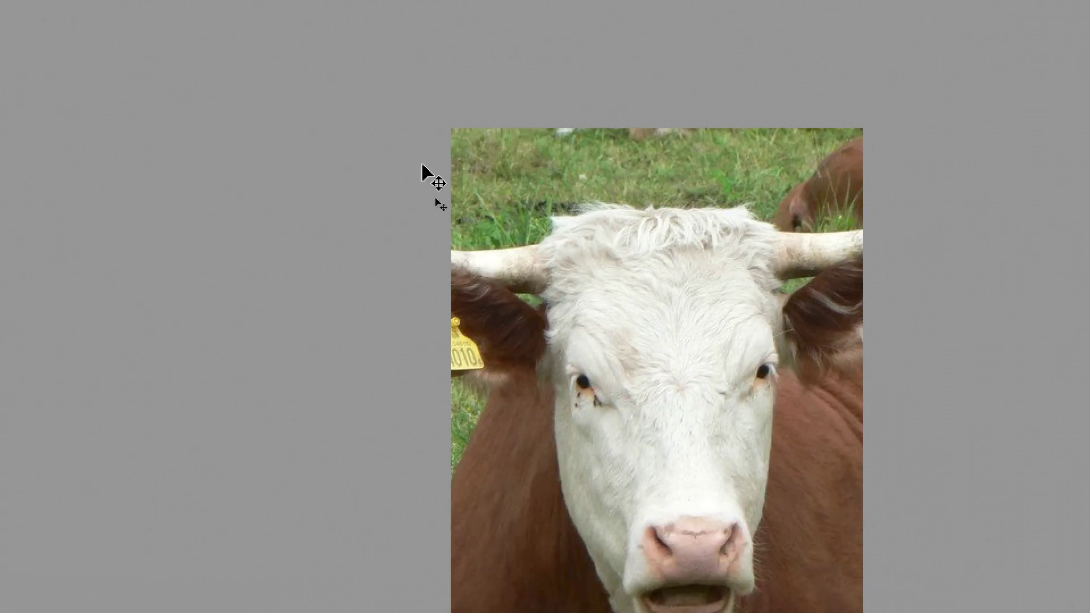
left_click_drag(422, 165, 468, 187)
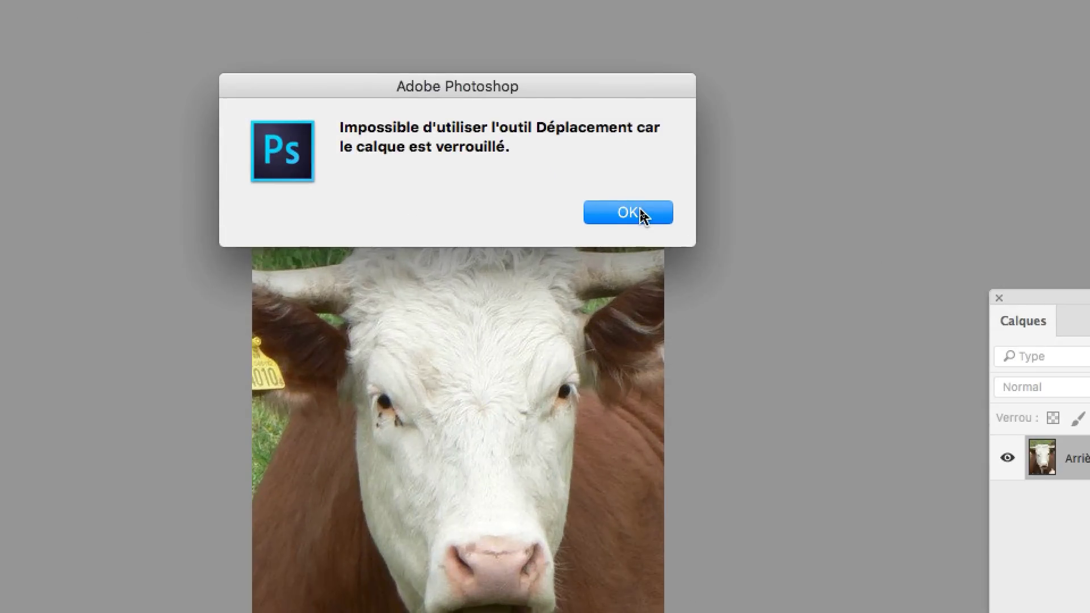
Convert the locked Arrière-plan into Calque 0 and shift it down and to the right.
left_click(641, 213)
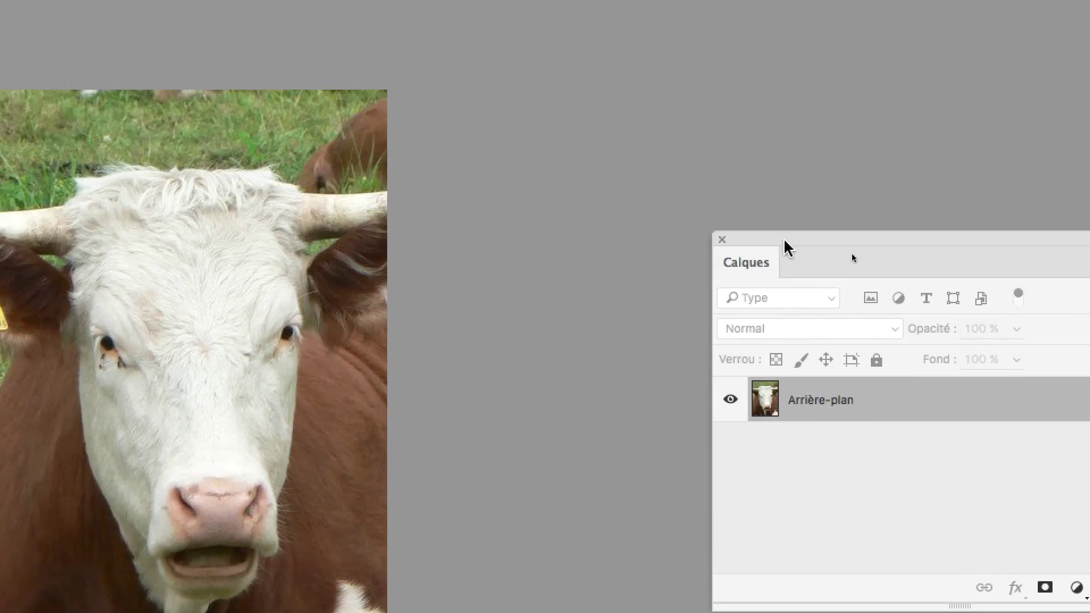
left_click_drag(785, 242, 516, 0)
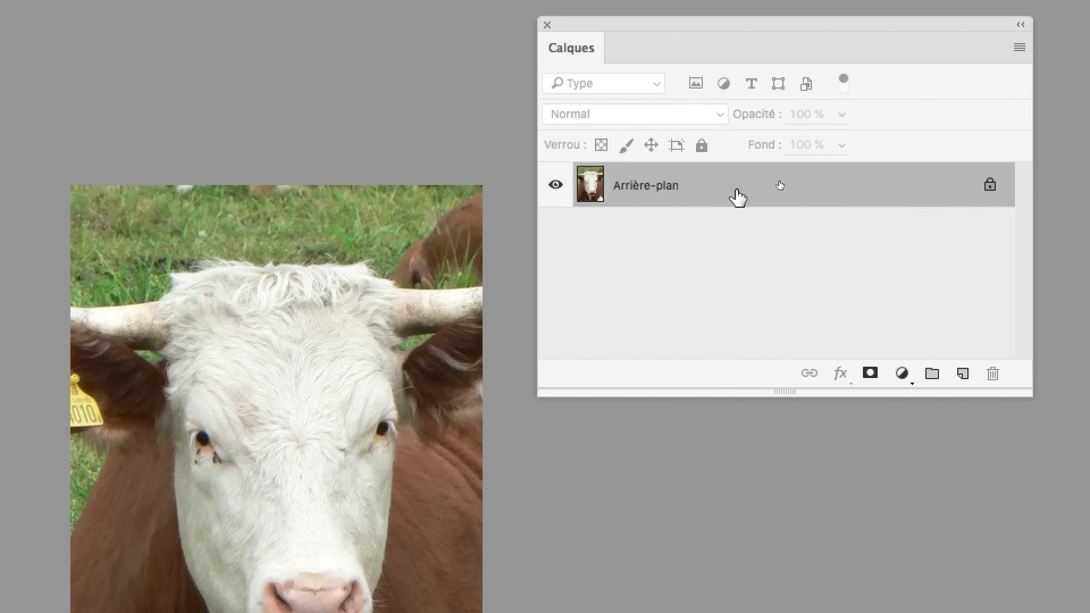
double_click(738, 197)
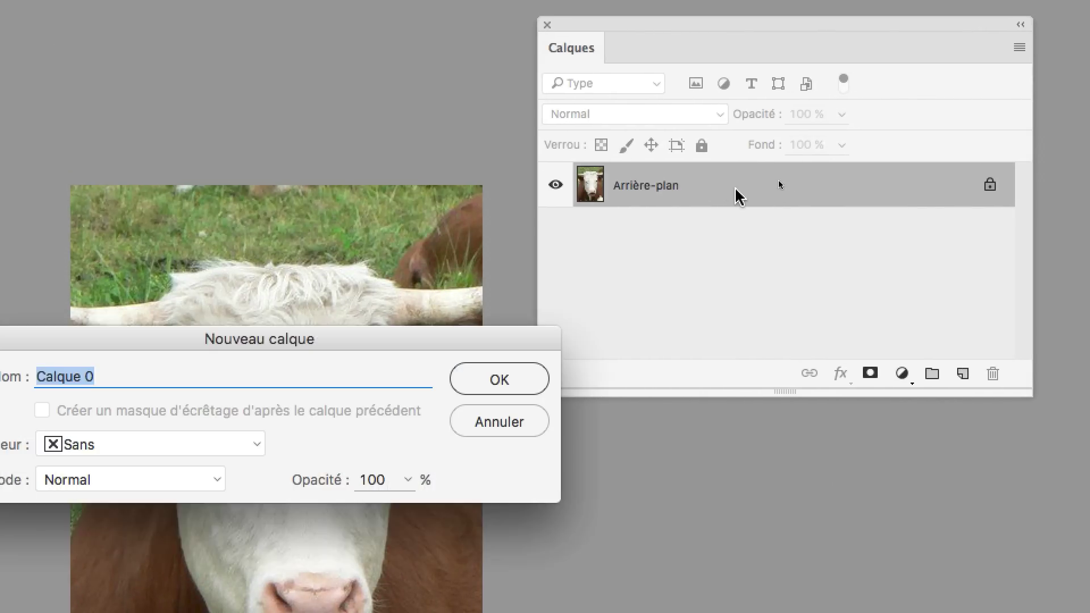
key("Return")
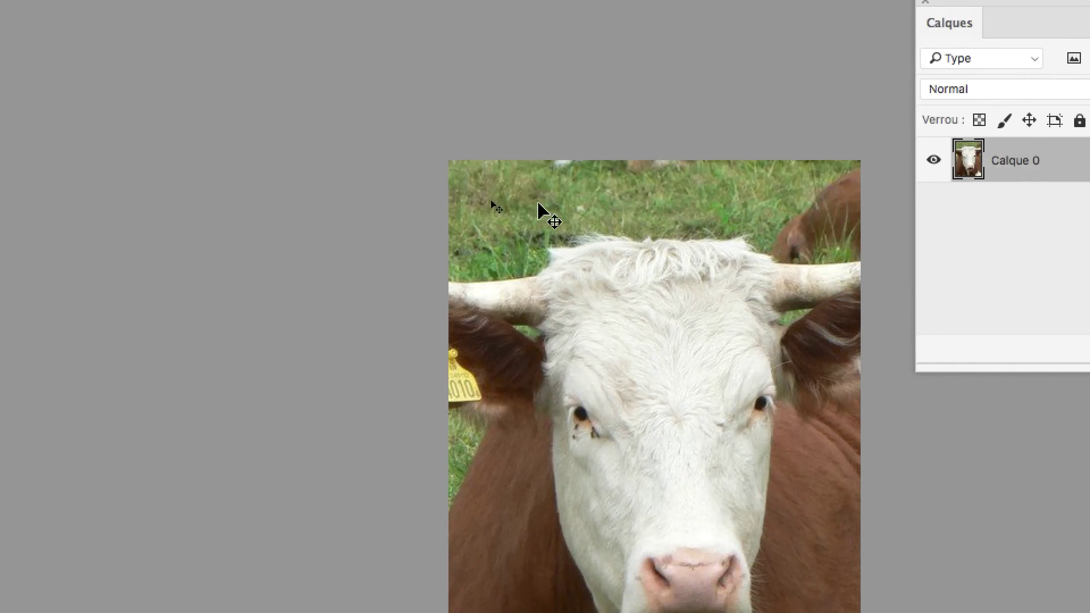
left_click_drag(539, 203, 562, 227)
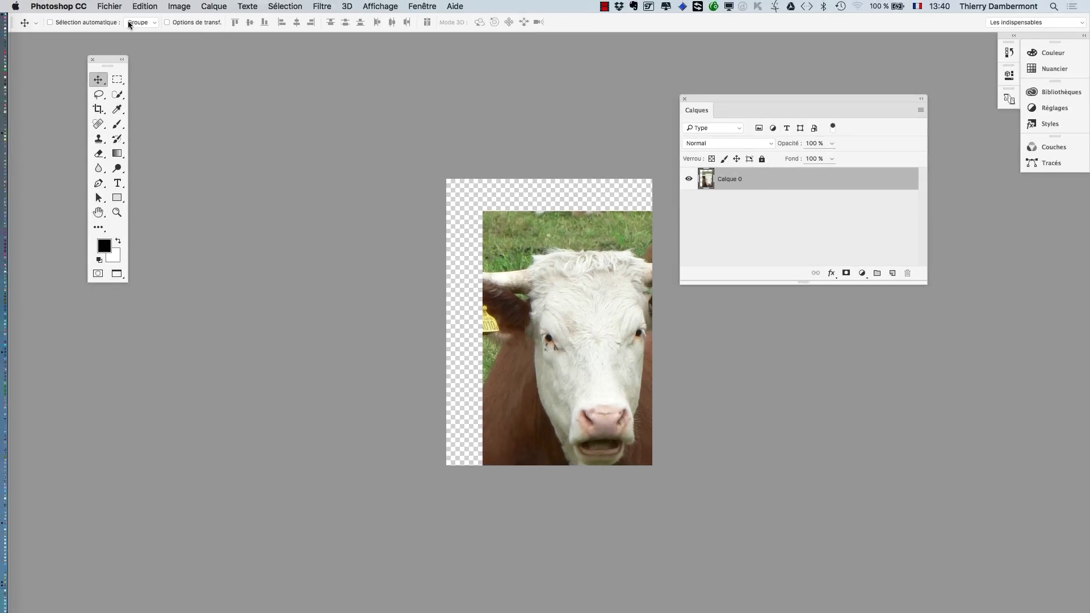
Revert to the saved full photo and set the L x H x Résolution crop to keep cropped pixels.
left_click(109, 7)
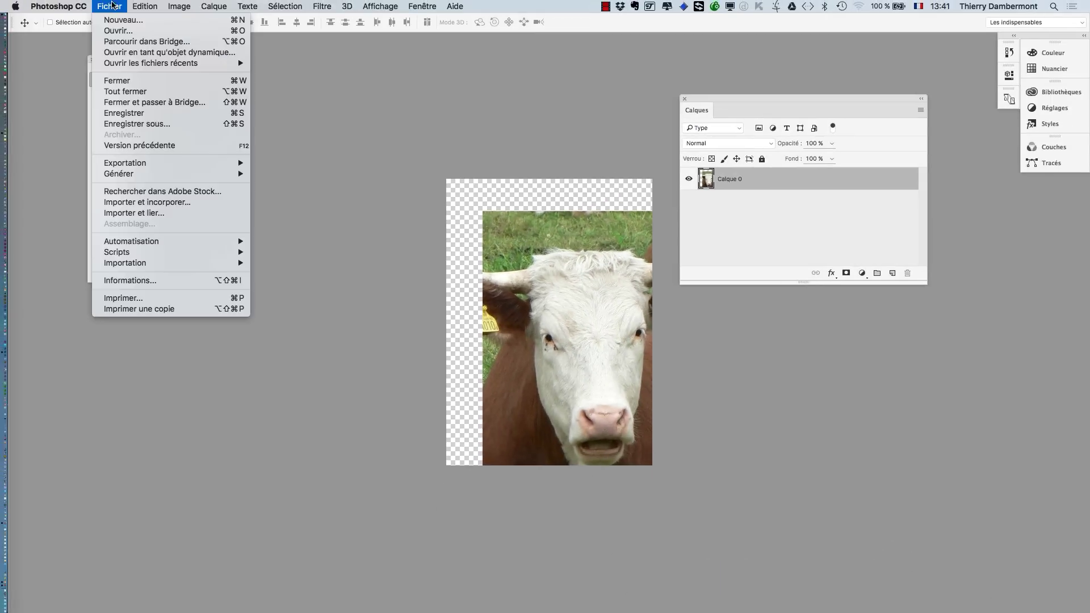
left_click(138, 147)
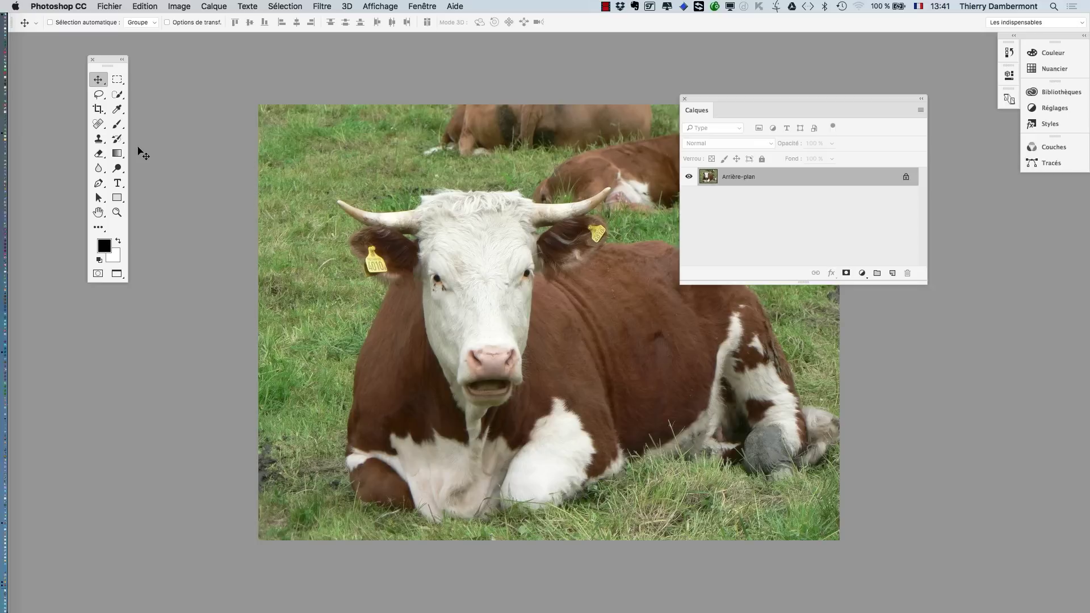
left_click(98, 109)
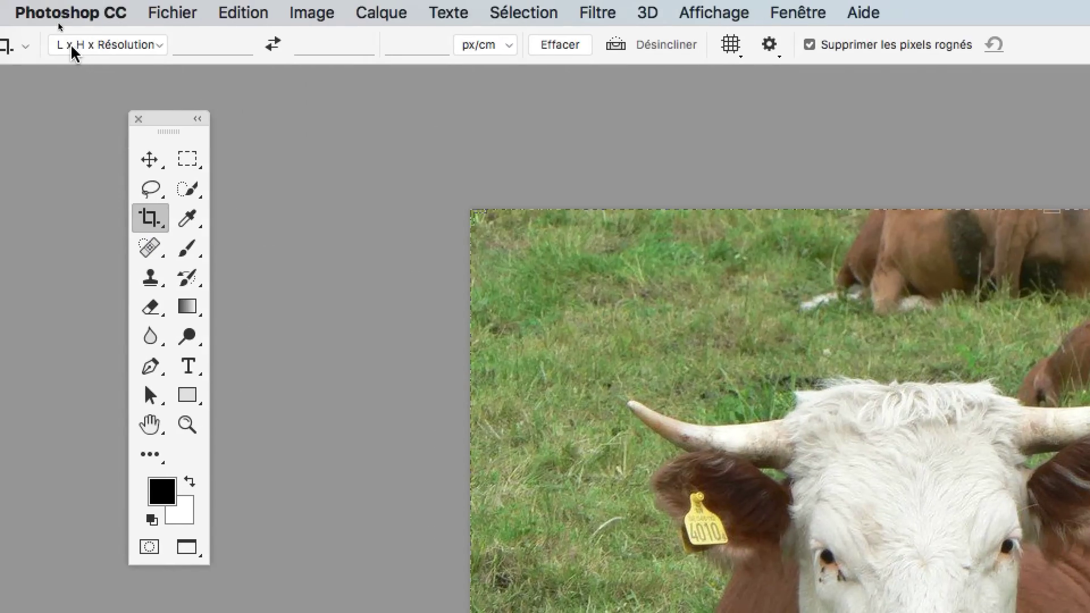
left_click(85, 44)
left_click(91, 42)
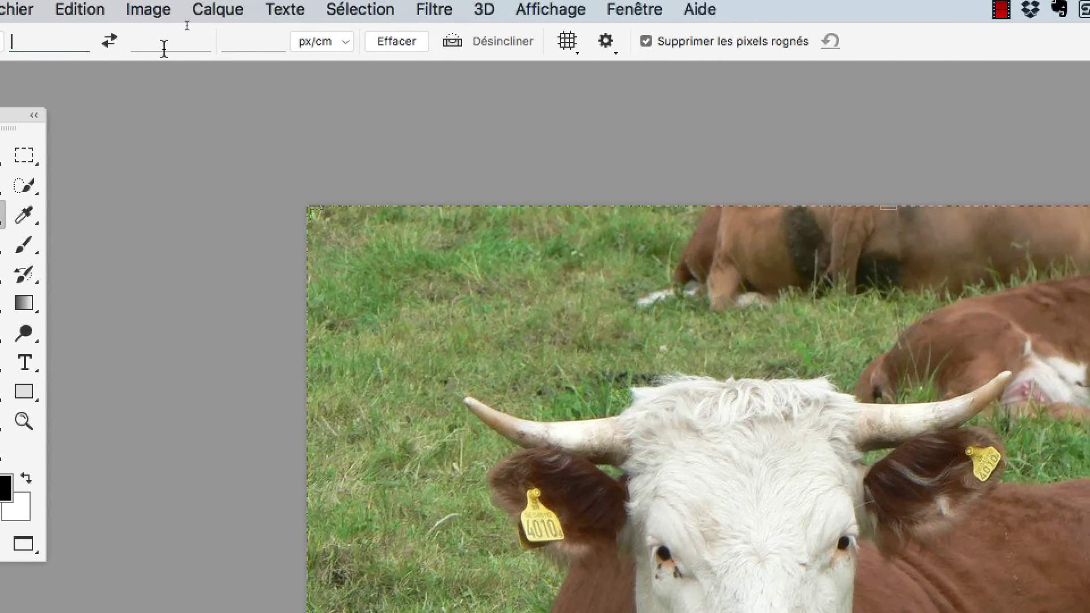
left_click(164, 45)
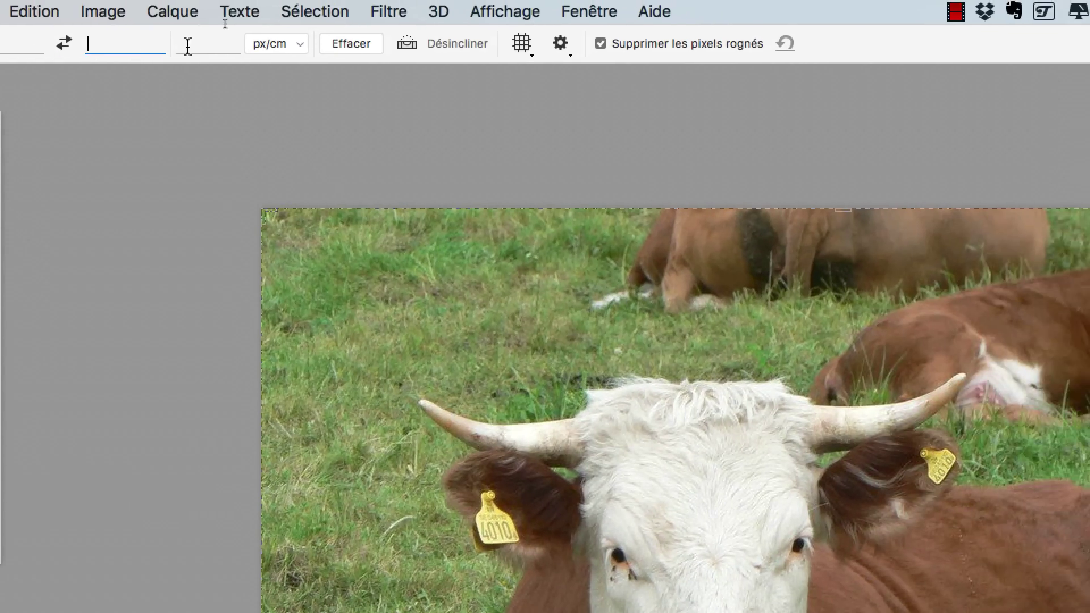
left_click(244, 44)
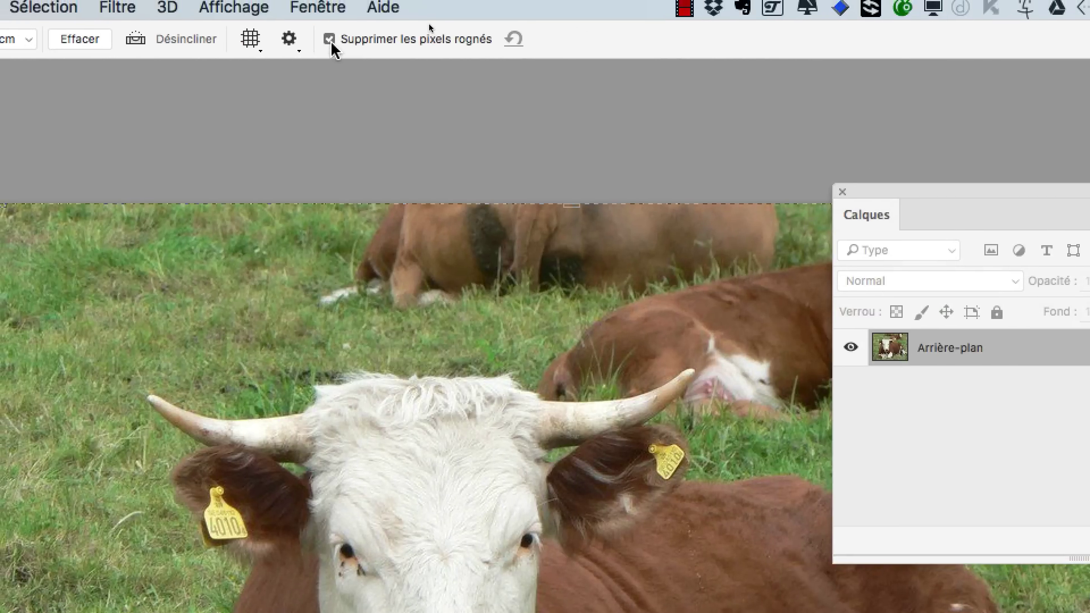
left_click(337, 25)
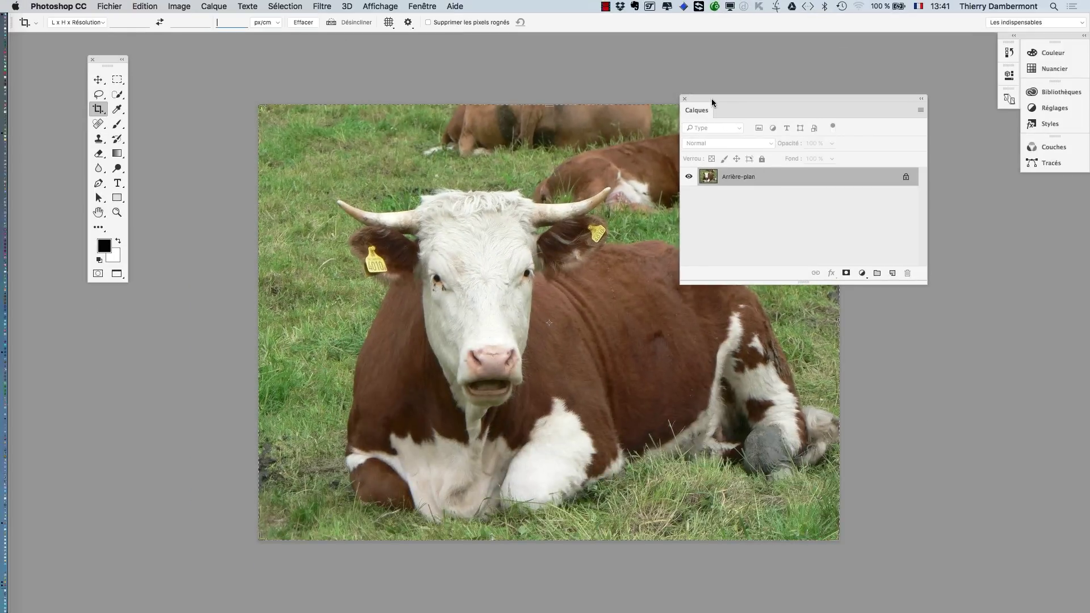
Crop the photo to a tall frame around the cow's head, keeping hidden pixels.
left_click_drag(712, 102, 874, 148)
left_click_drag(260, 106, 331, 156)
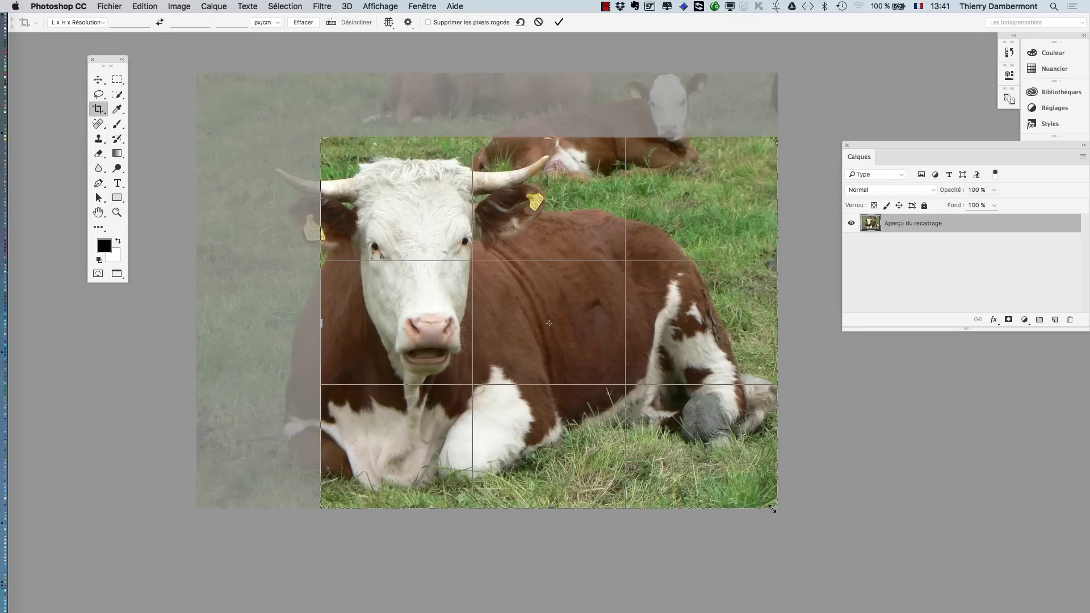
left_click_drag(772, 509, 655, 445)
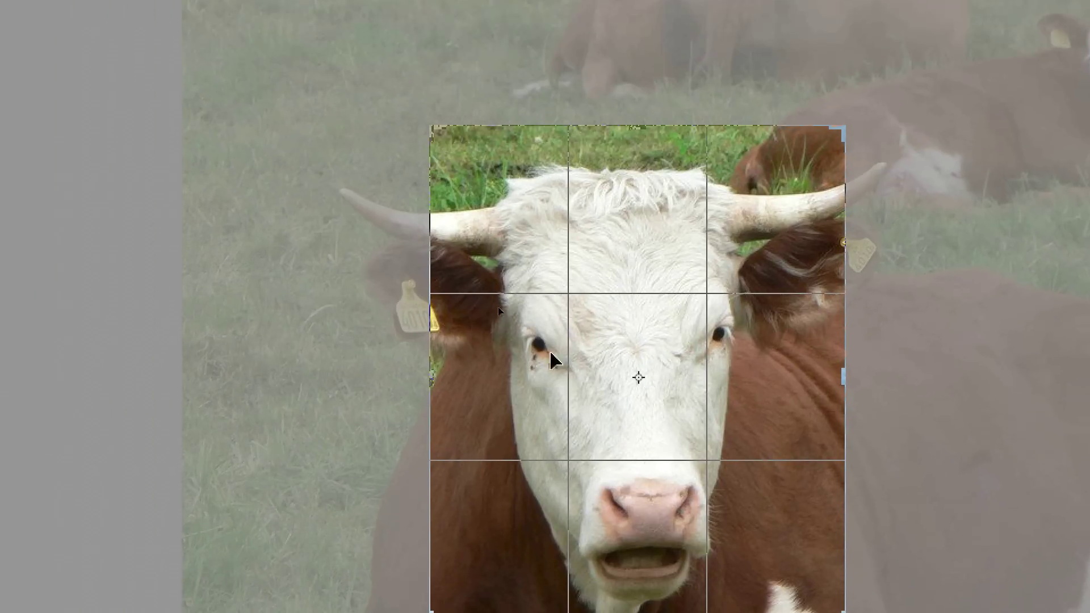
left_click_drag(460, 275, 489, 254)
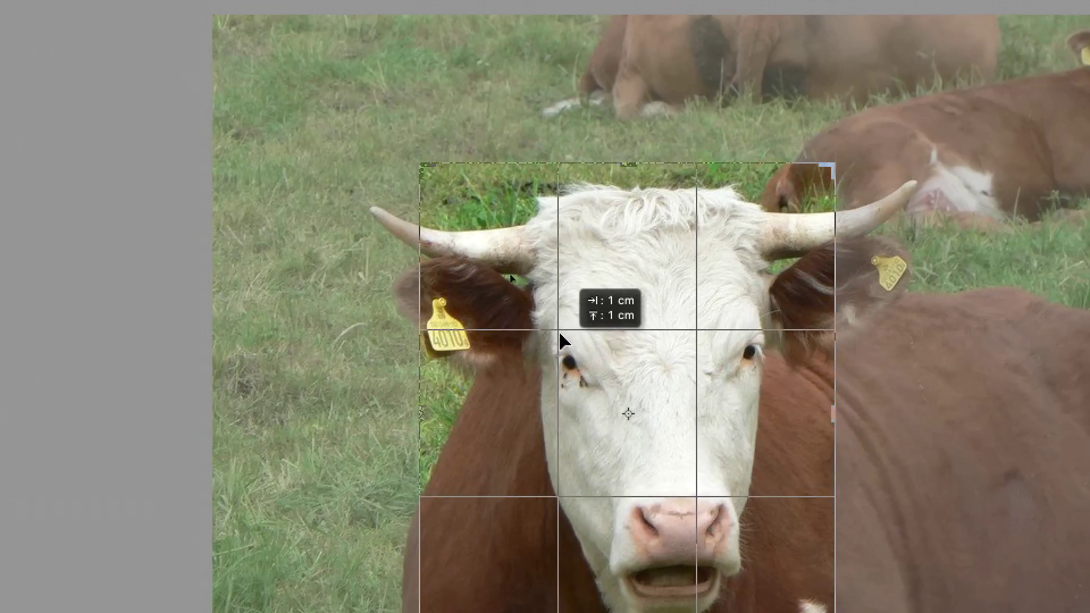
mouse_move(560, 337)
left_mouse_down()
mouse_move(543, 365)
mouse_move(548, 345)
left_mouse_up()
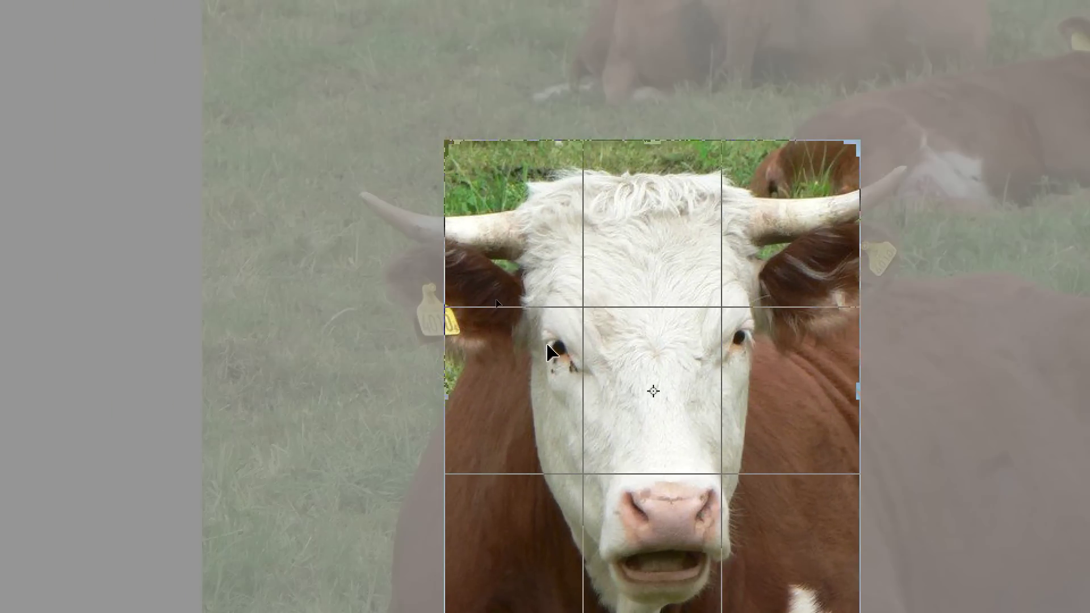
left_click(593, 43)
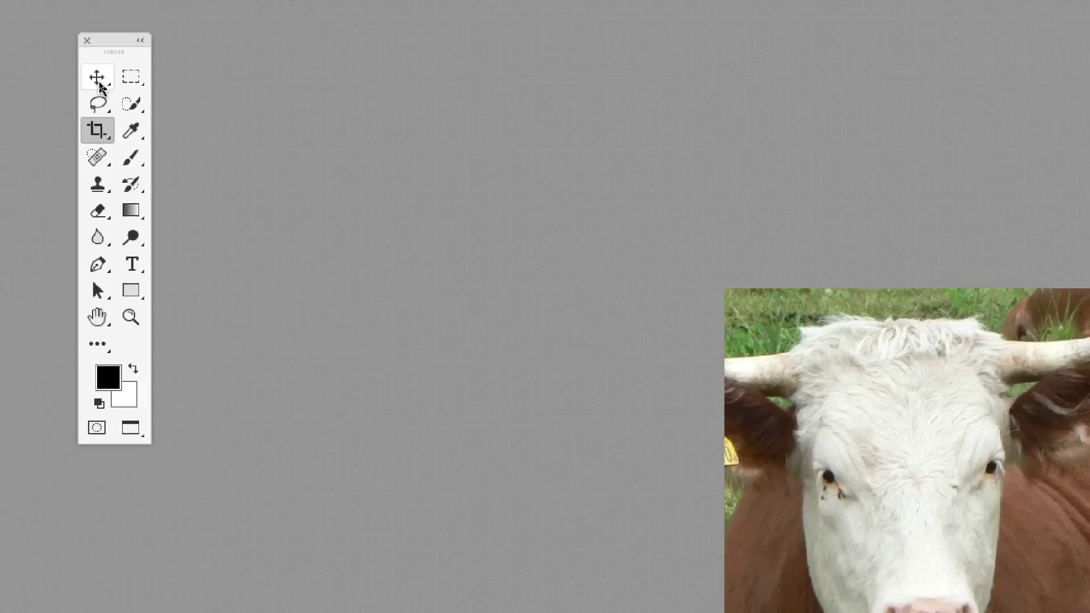
Slide Calque 0 right and back so the cow's head sits centred.
left_click(99, 81)
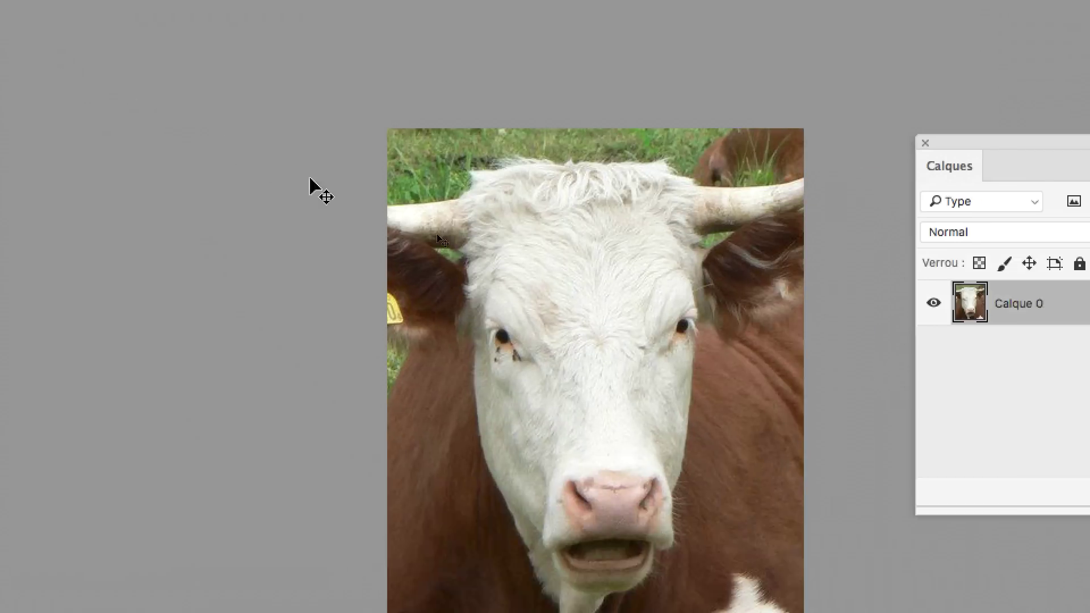
left_click_drag(437, 235, 699, 226)
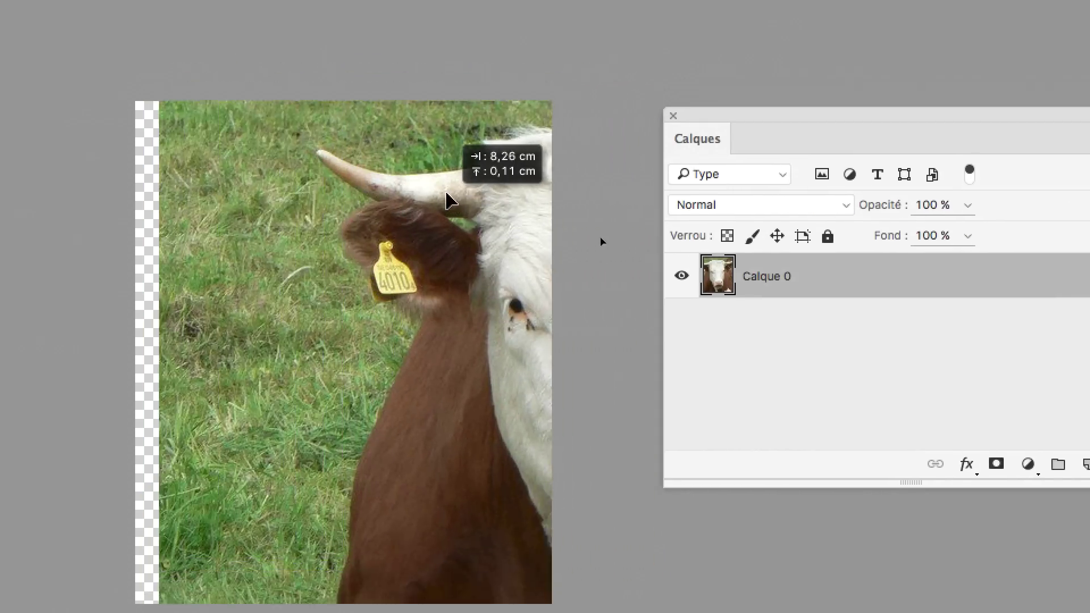
left_click_drag(448, 199, 183, 216)
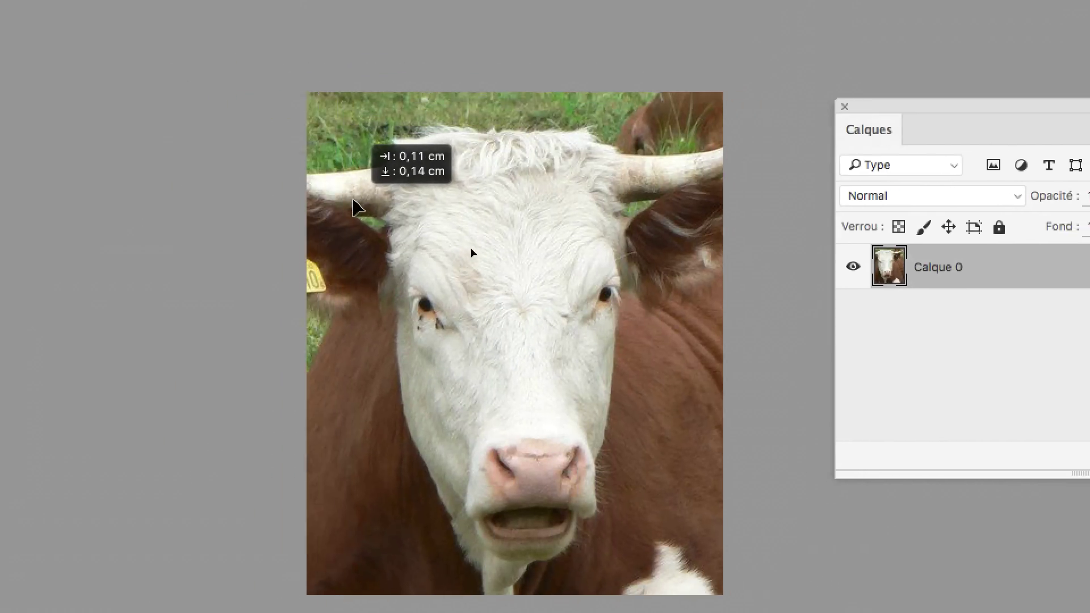
left_click_drag(354, 199, 353, 200)
left_click_drag(247, 209, 222, 210)
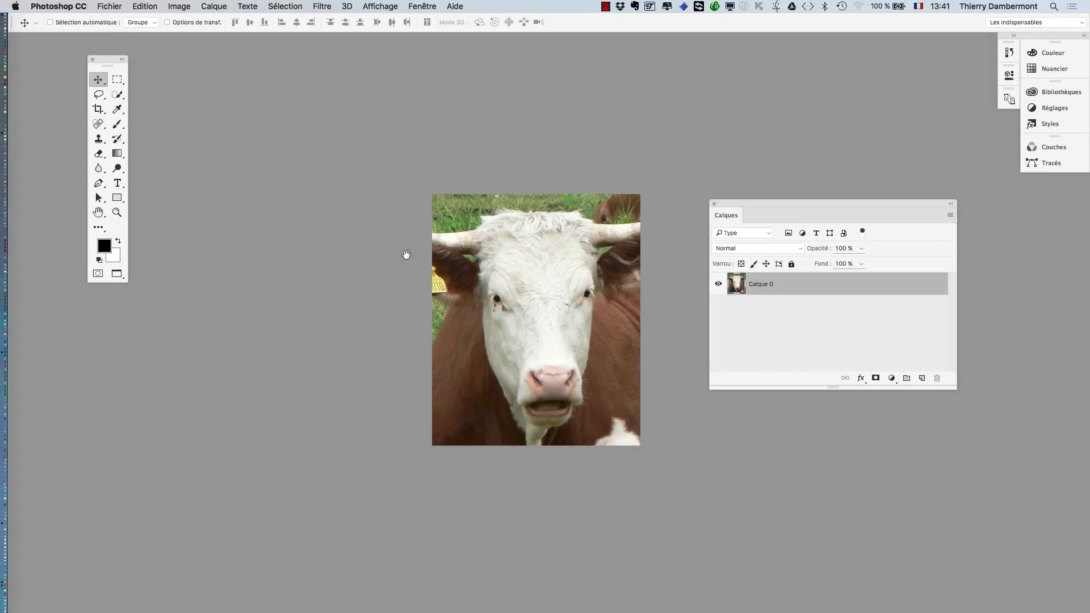
left_click_drag(407, 254, 361, 258)
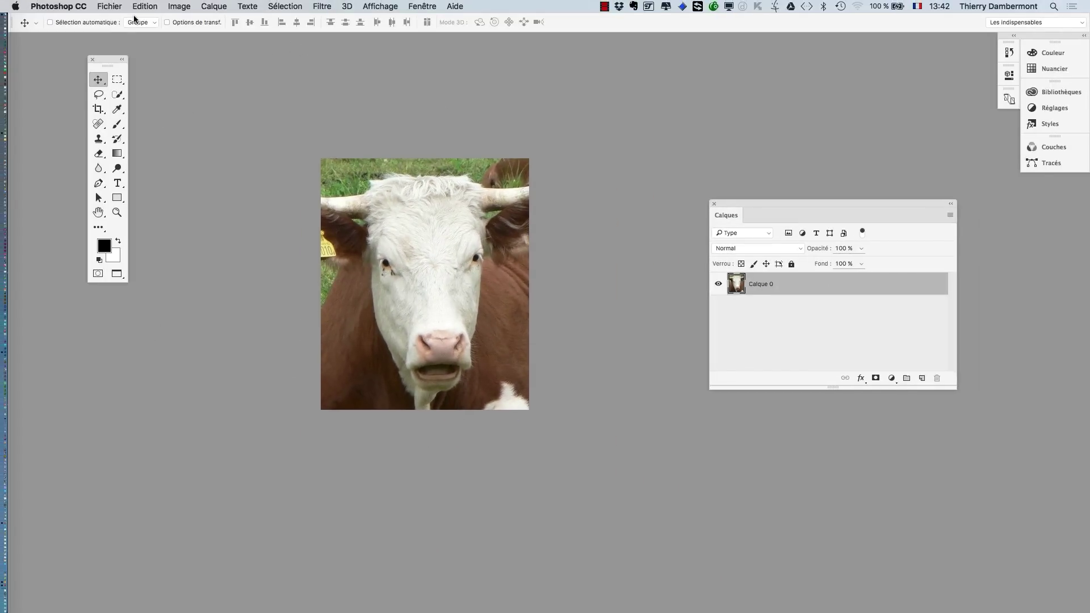
Revert the photo again and re-crop it tightly around just the cow's face.
left_click(109, 7)
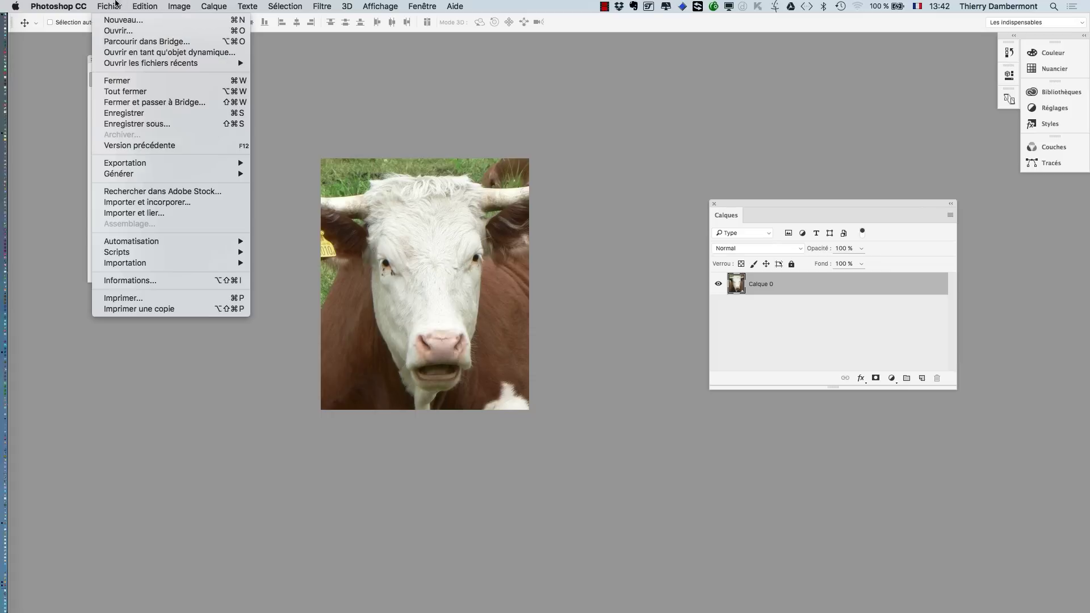
left_click(156, 145)
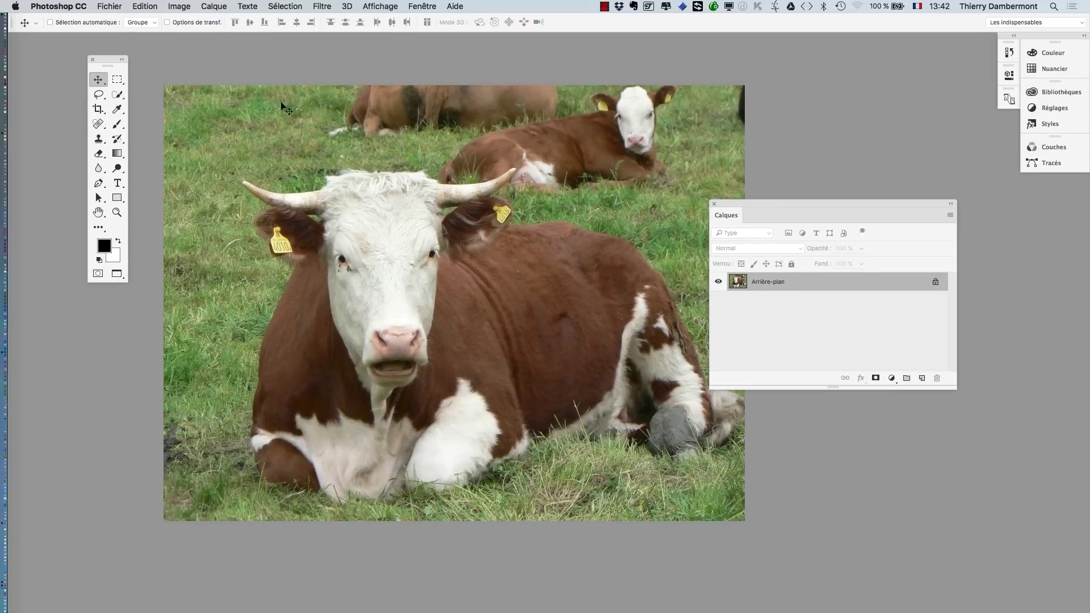
left_click(99, 113)
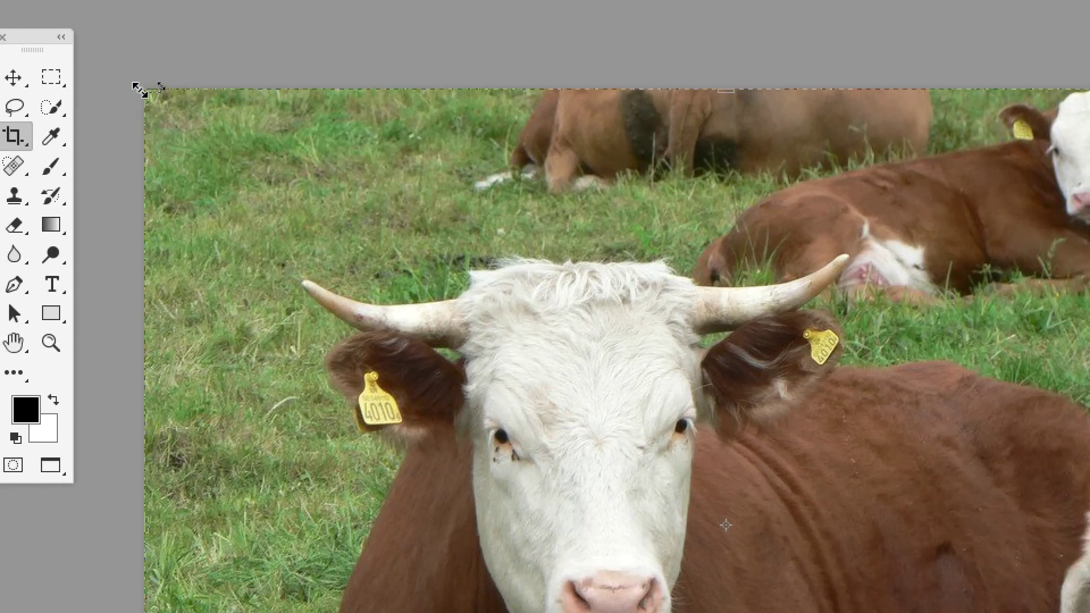
left_click_drag(140, 91, 313, 220)
left_click_drag(173, 111, 244, 155)
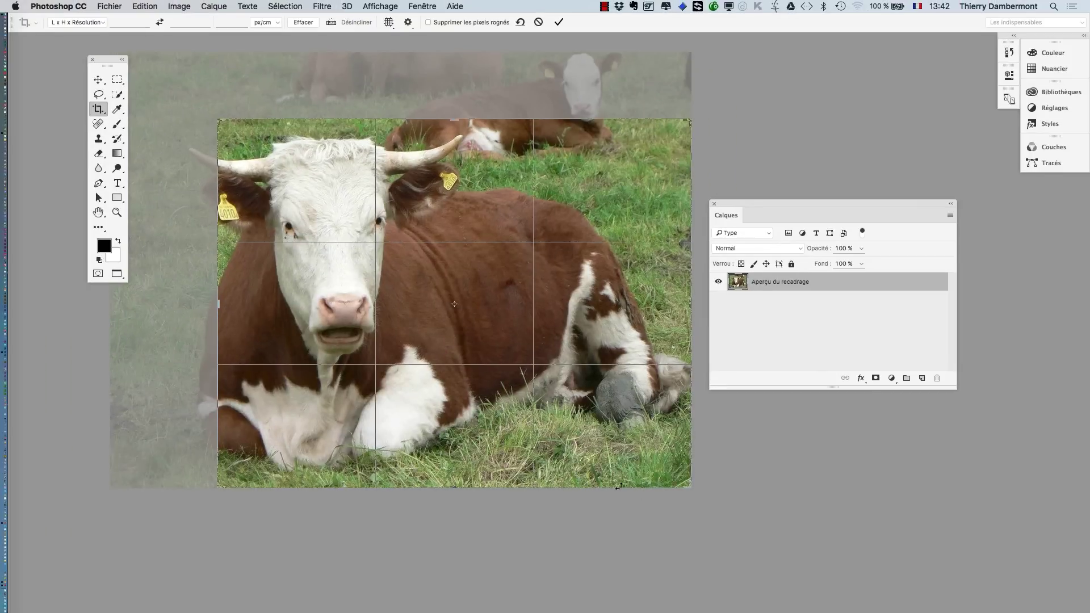
left_click_drag(695, 489, 558, 441)
left_click_drag(352, 438, 380, 397)
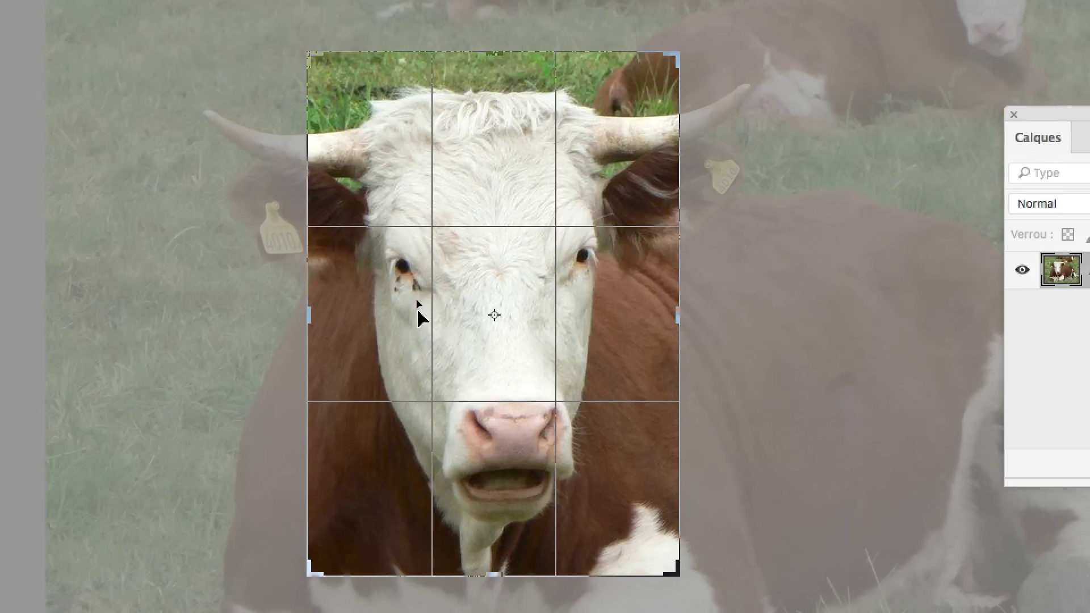
left_click_drag(425, 302, 428, 314)
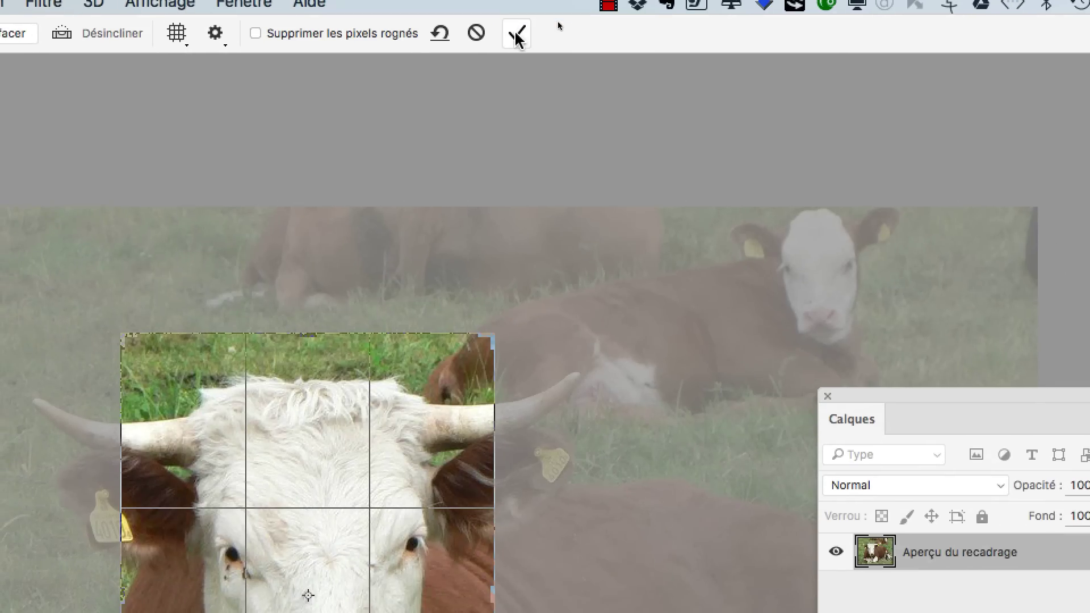
left_click(502, 44)
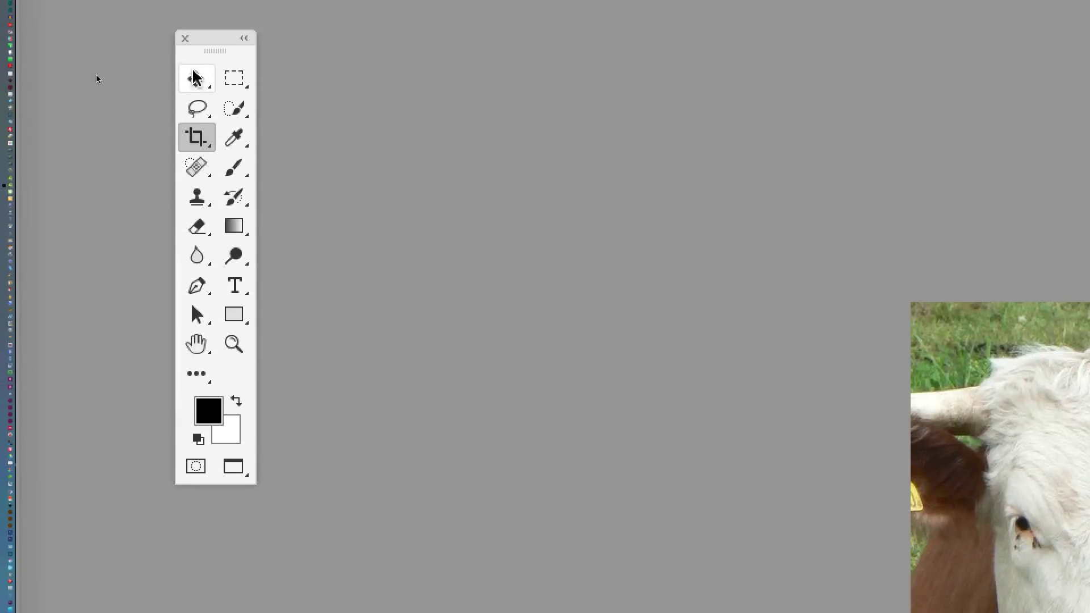
Move Calque 0 within the frame, settling the cow's head slightly lower.
left_click(196, 78)
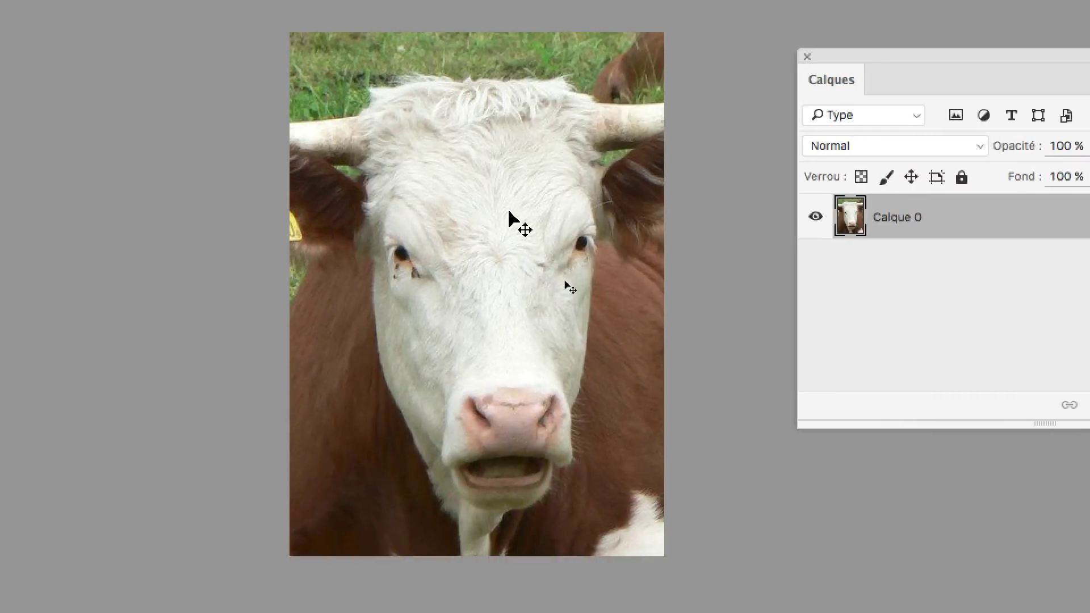
left_click_drag(904, 360, 969, 379)
left_click_drag(536, 227, 250, 190)
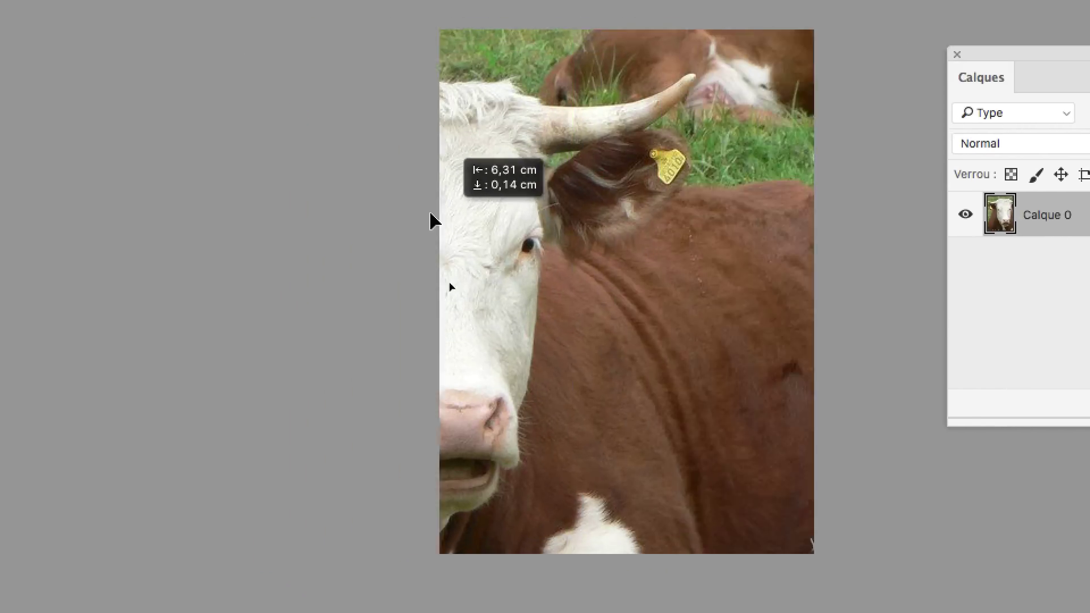
left_click_drag(432, 221, 640, 214)
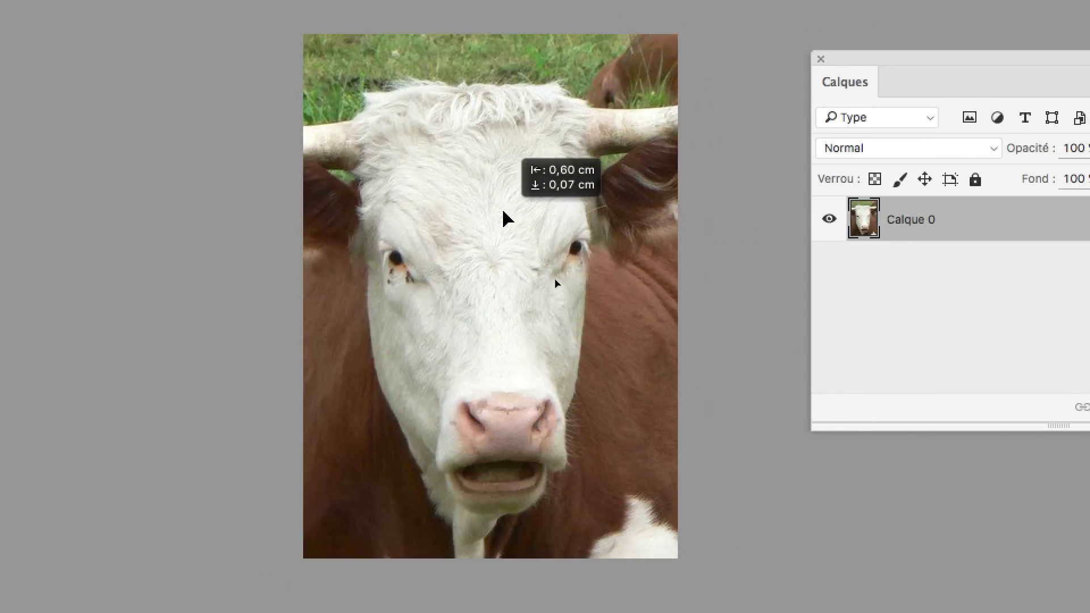
left_click_drag(505, 217, 504, 218)
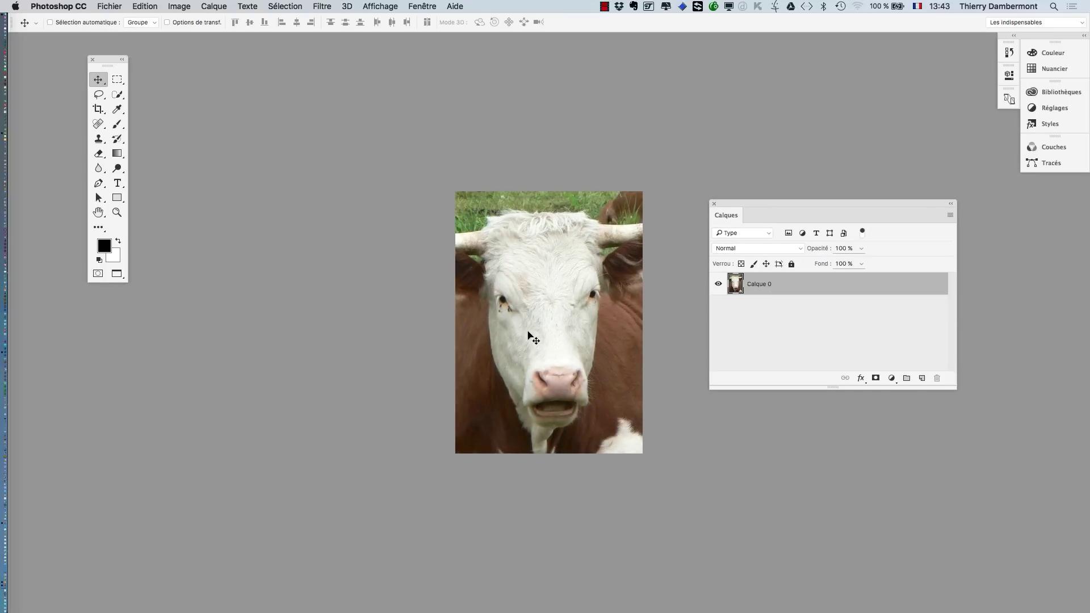
left_click_drag(528, 335, 542, 301)
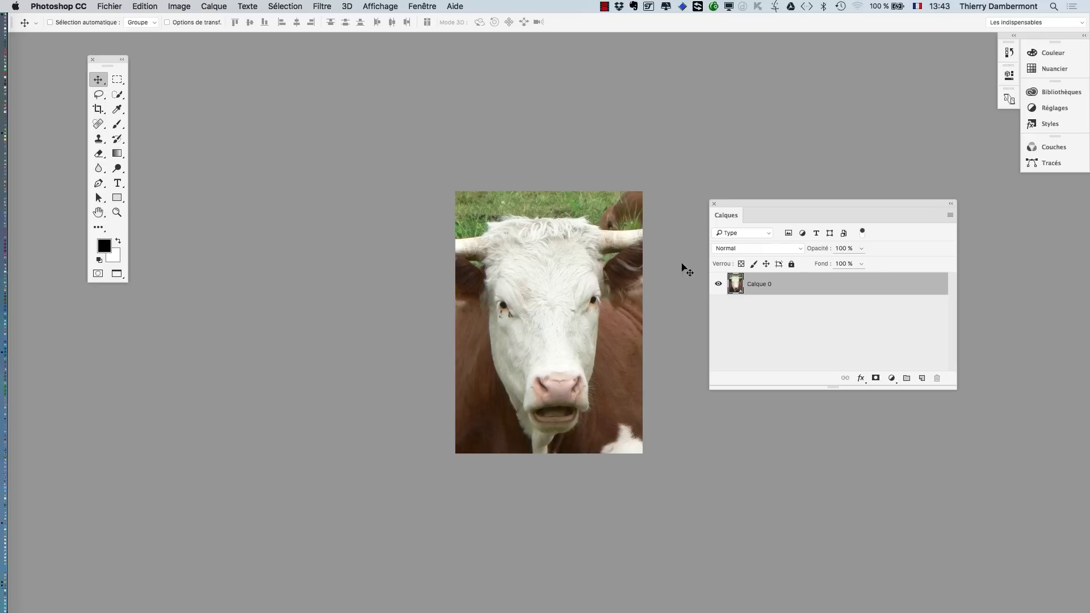
left_click_drag(746, 204, 846, 218)
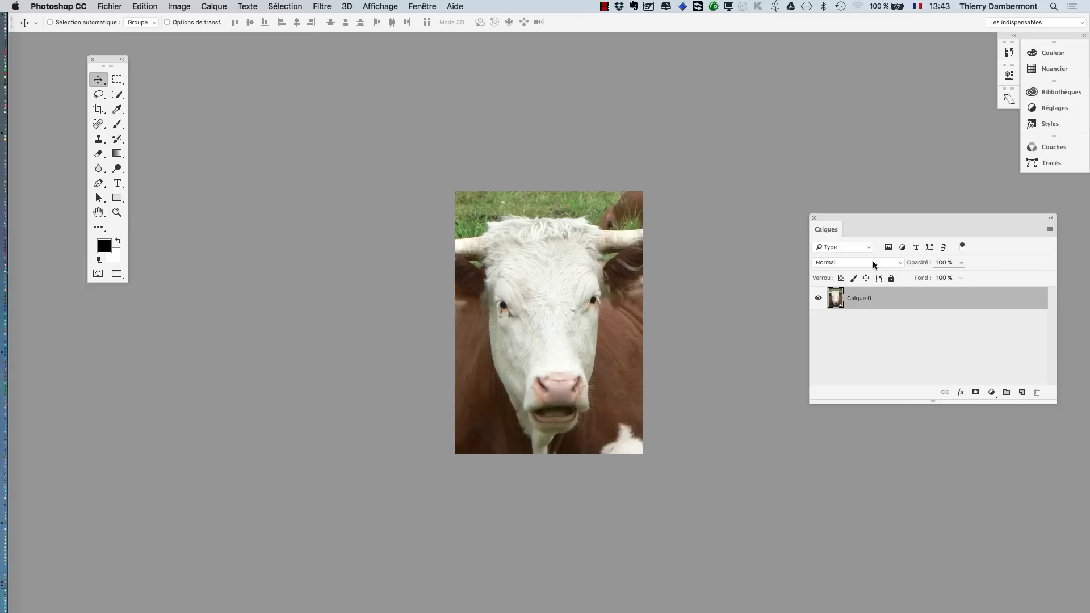
Start Transformation manuelle on Calque 0 from the Edition menu.
left_click(138, 6)
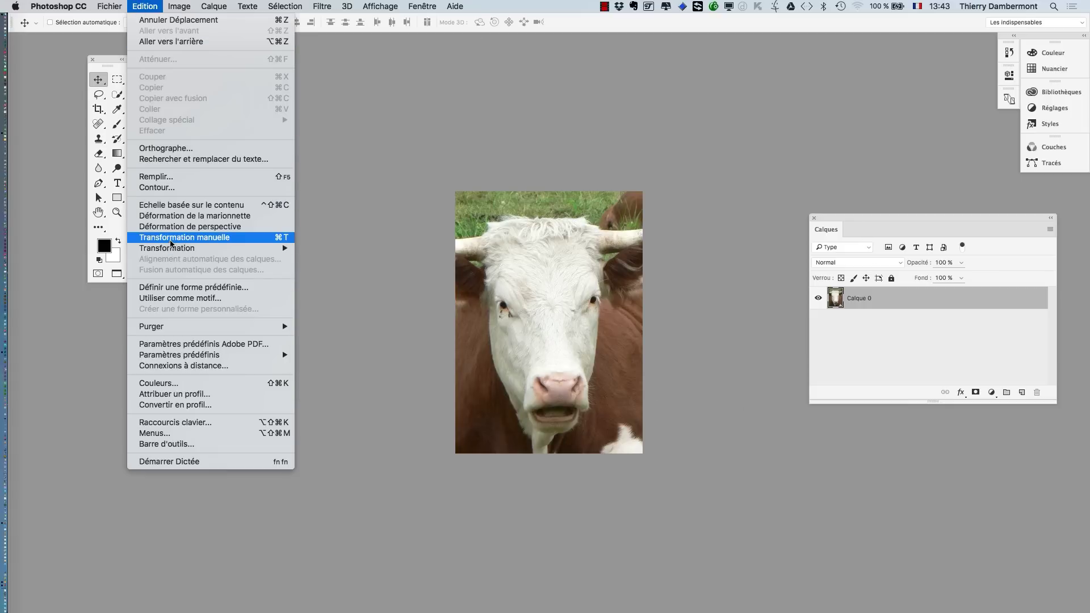
left_click(102, 62)
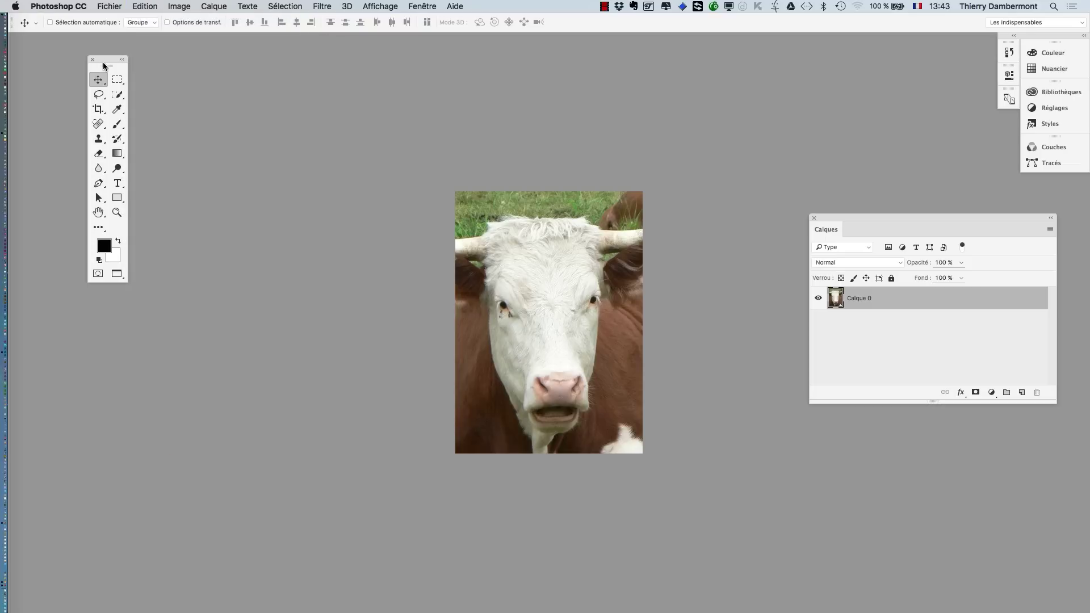
left_click(145, 6)
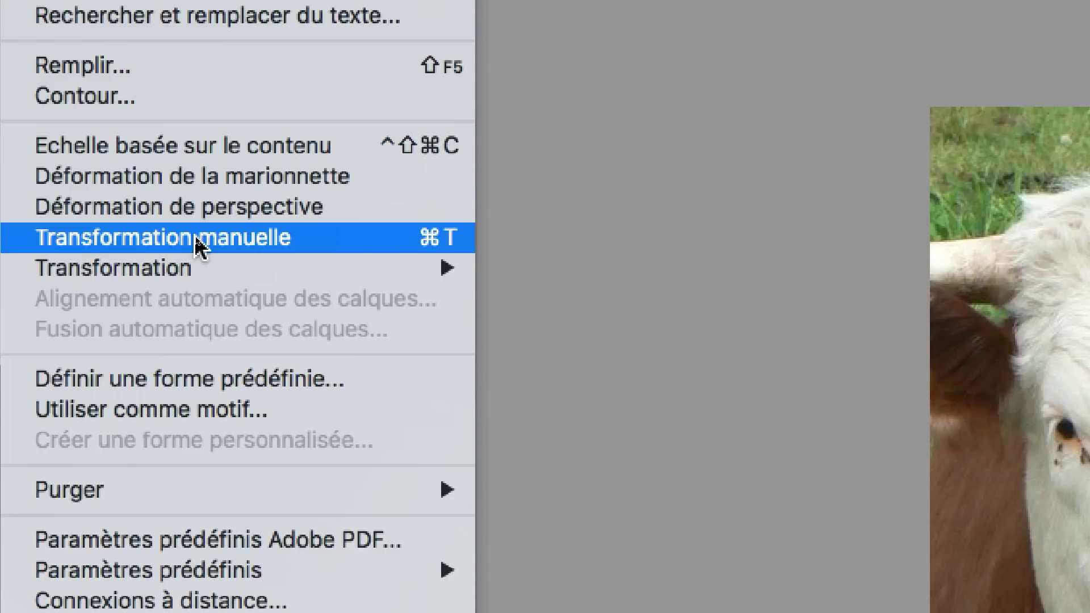
left_click(196, 240)
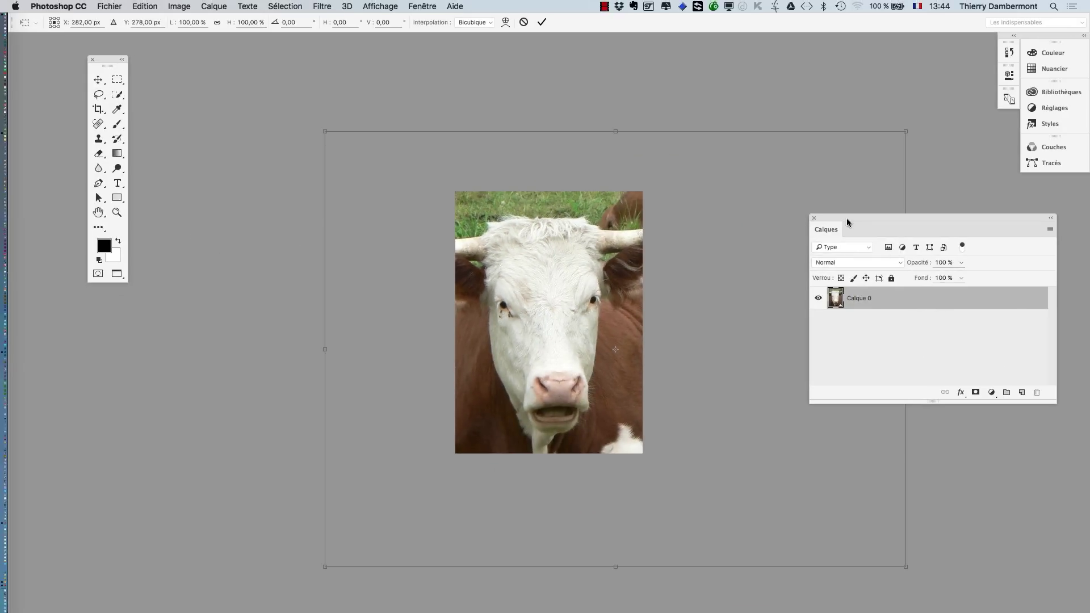
Try shrinking the cow photo with the transform handles, from about 91% down to 64%.
left_click_drag(846, 220, 963, 251)
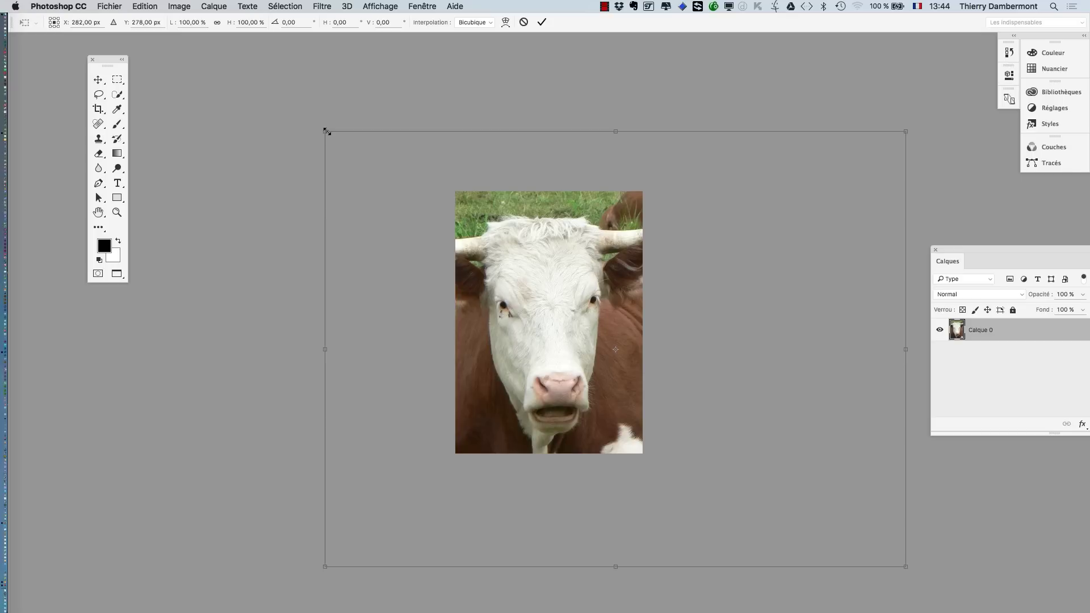
left_click_drag(325, 130, 380, 172)
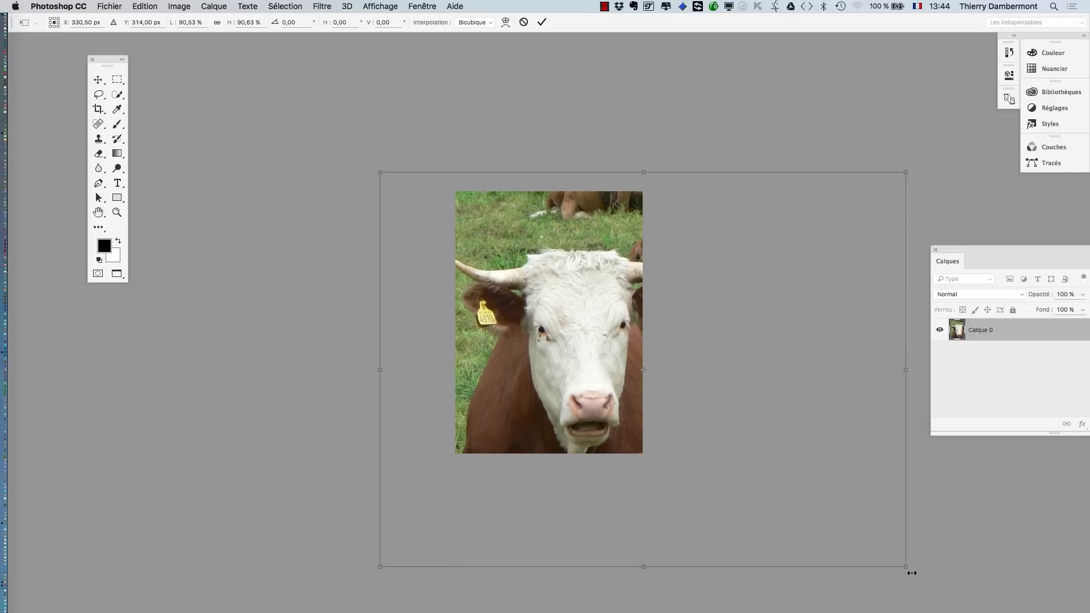
left_click_drag(907, 568, 761, 490)
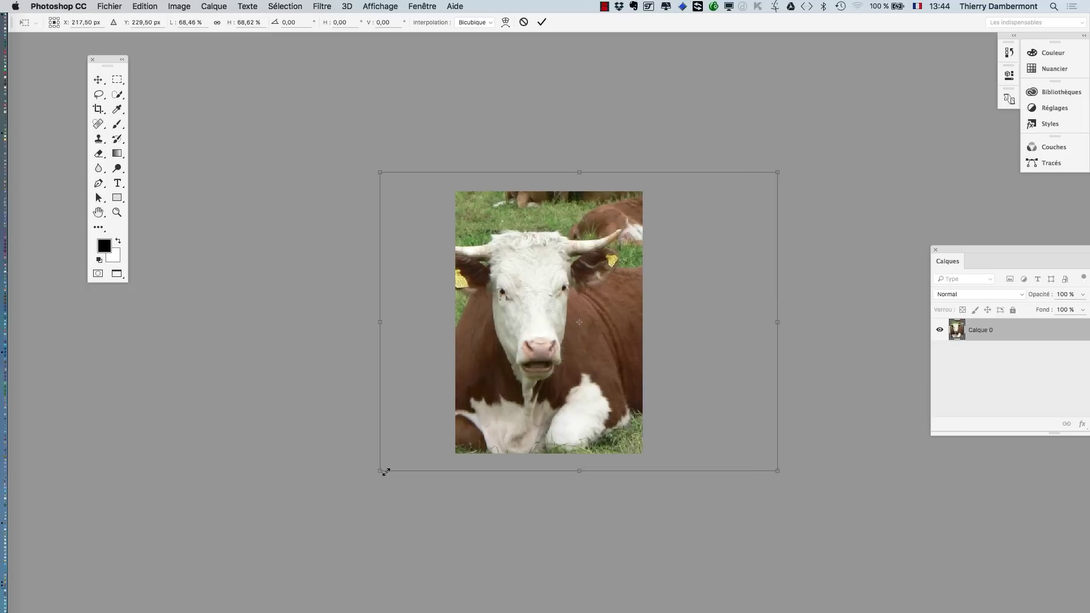
left_click_drag(379, 469, 390, 463)
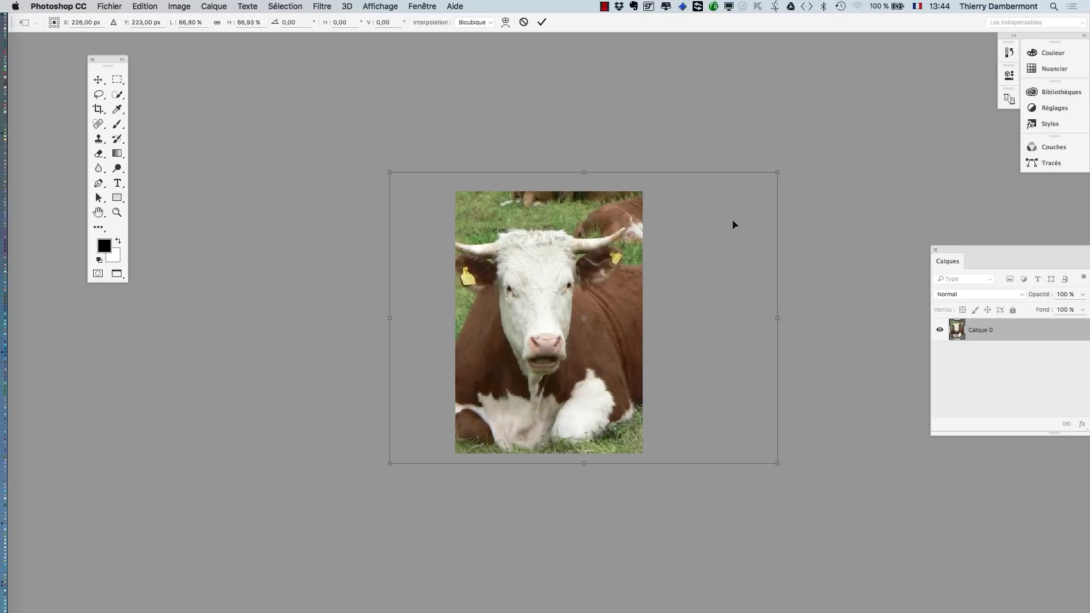
left_click_drag(777, 174, 770, 177)
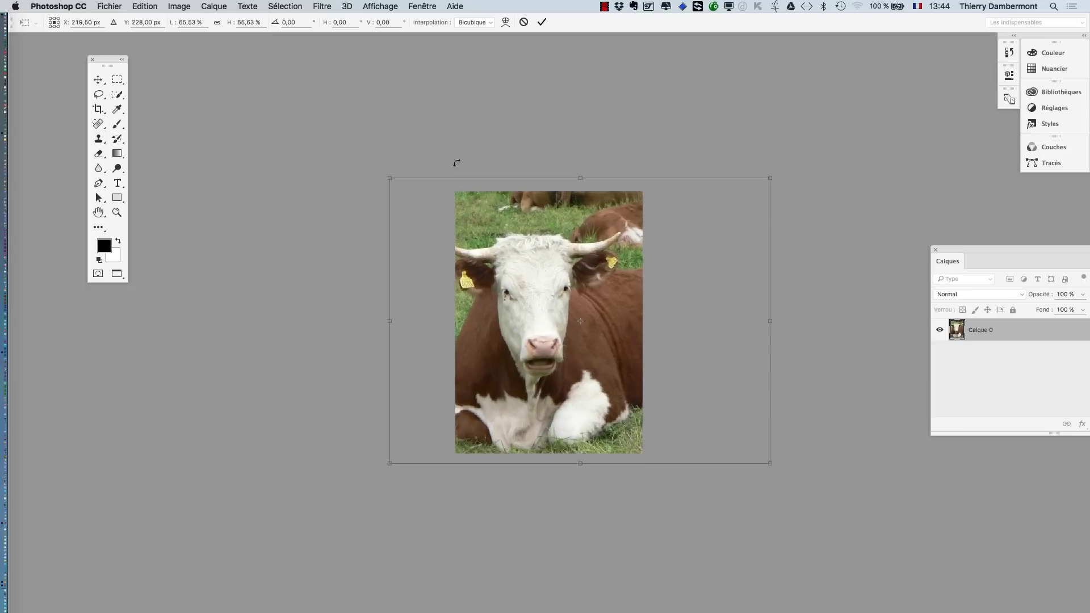
left_click_drag(391, 178, 398, 184)
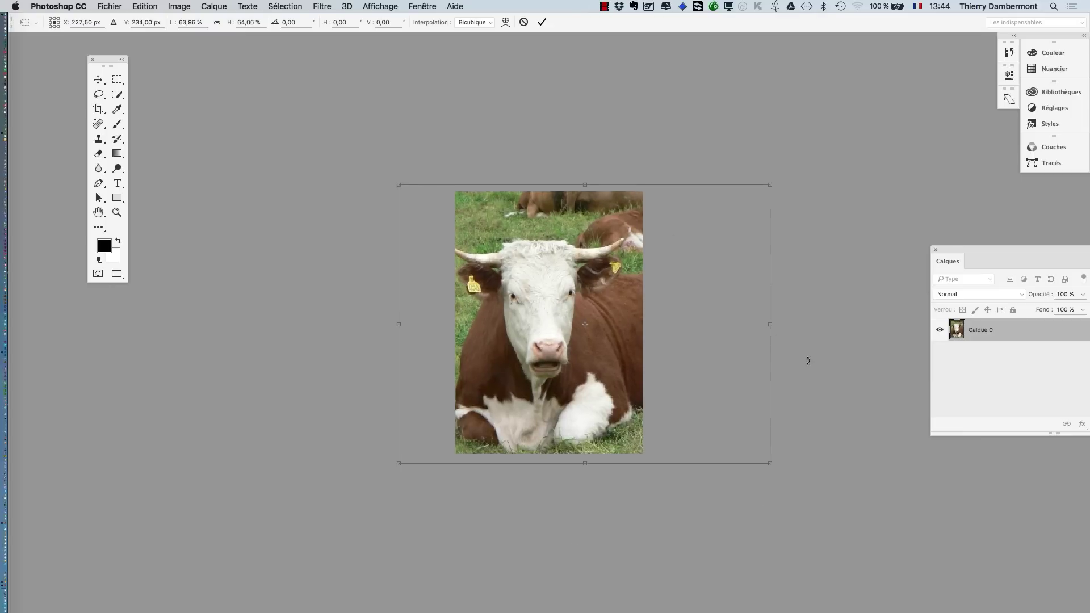
scroll(514, 360, "up", 5)
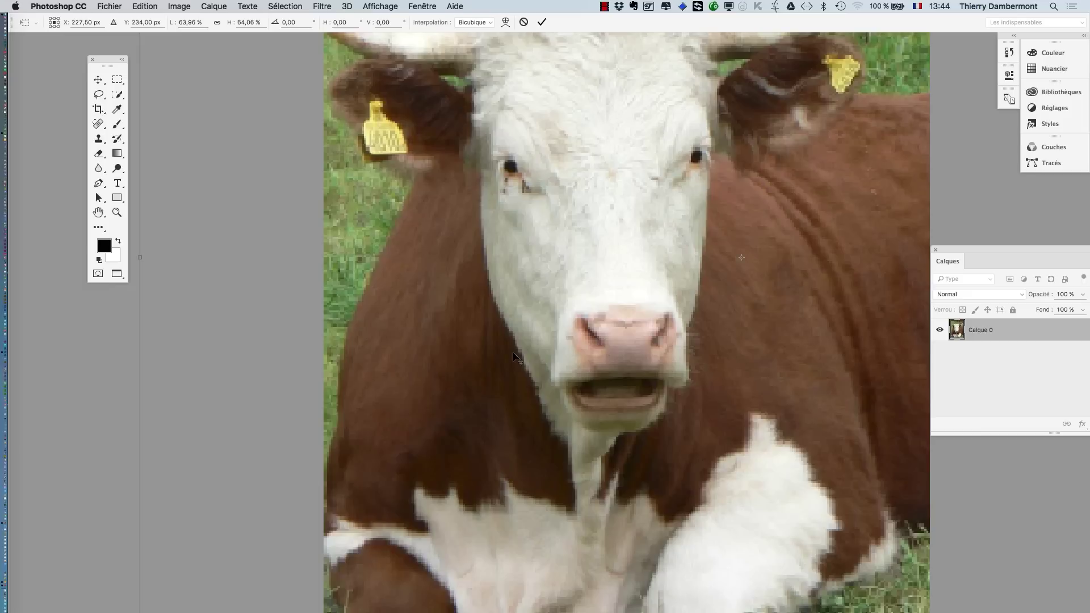
scroll(514, 360, "down", 1)
left_click_drag(581, 337, 451, 346)
scroll(476, 384, "down", 6)
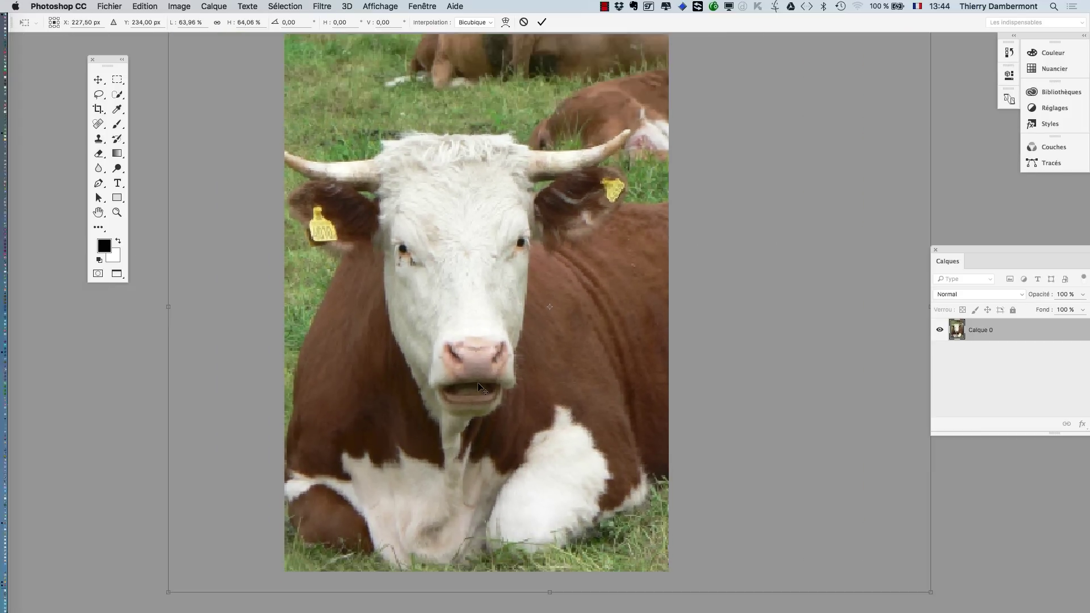
scroll(477, 391, "down", 2)
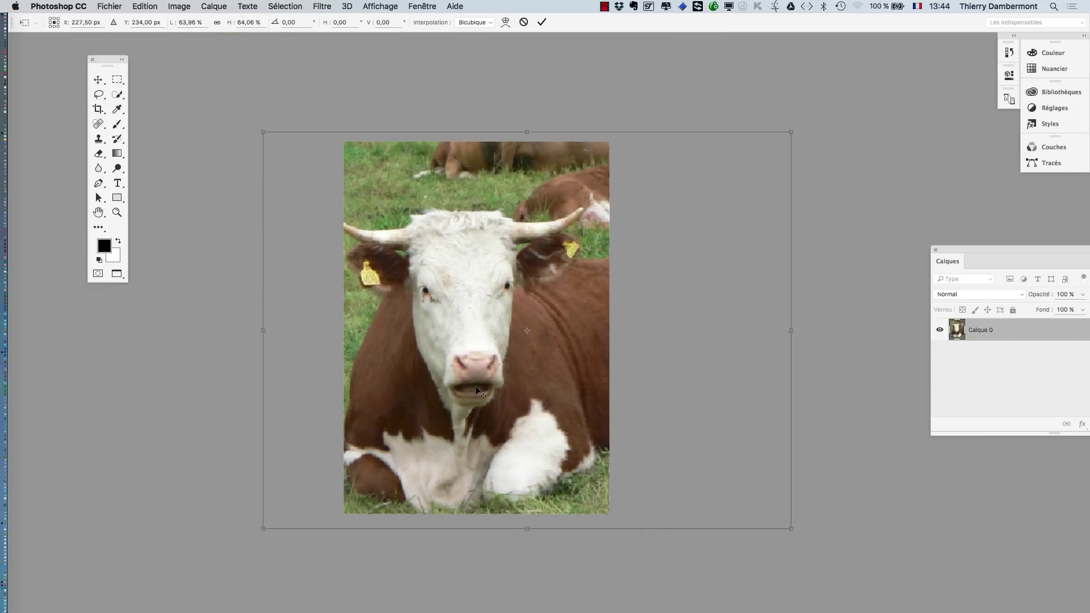
Enlarge the cow photo to about 133% and commit the transform.
left_click_drag(791, 528, 658, 448)
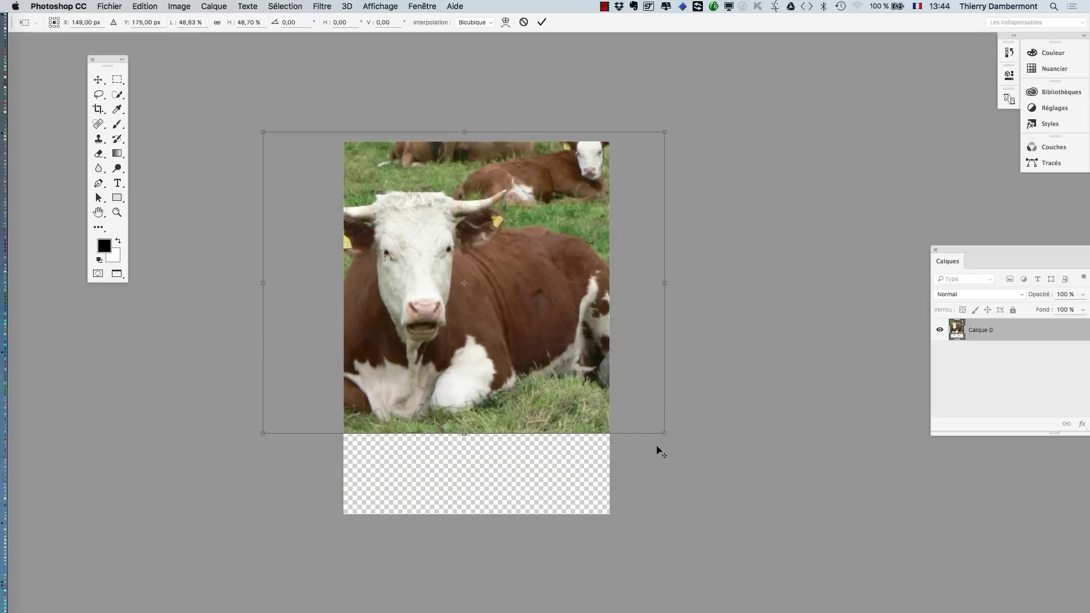
scroll(657, 448, "down", 5)
scroll(659, 452, "down", 2)
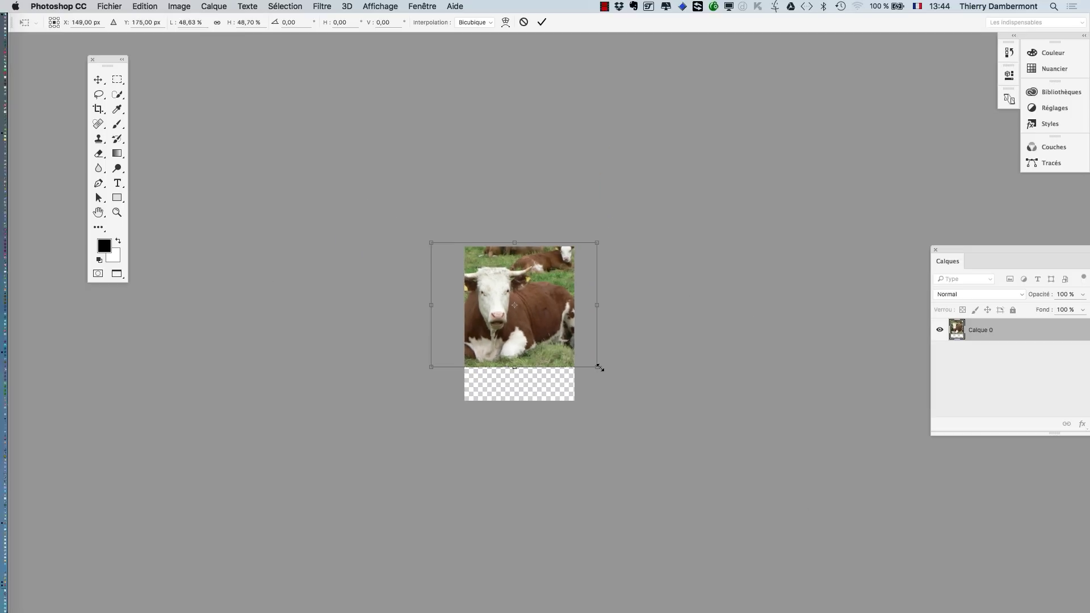
left_click_drag(596, 367, 801, 522)
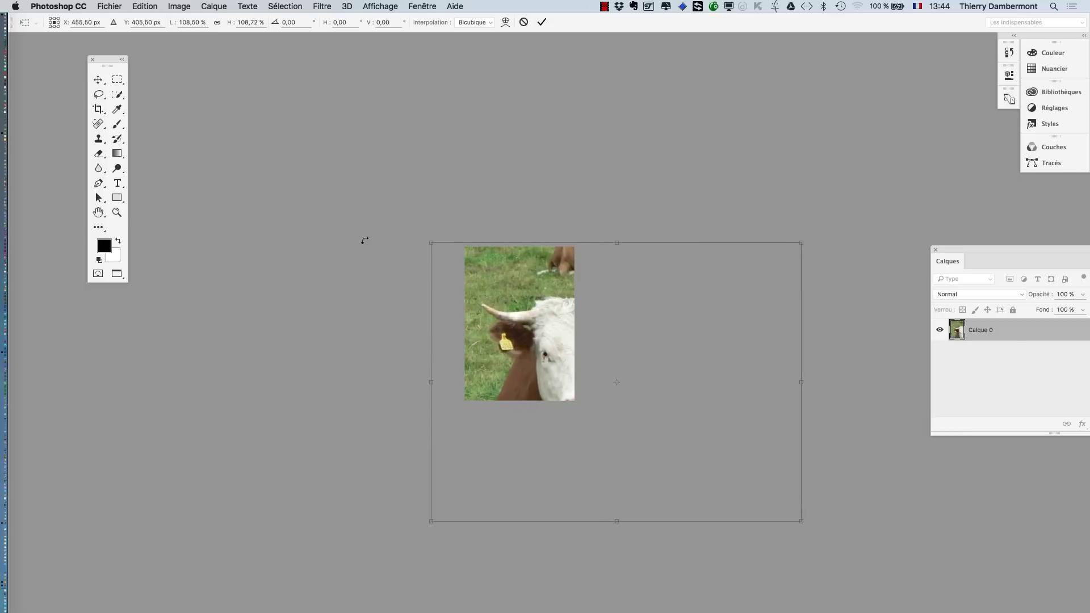
left_click_drag(432, 243, 342, 186)
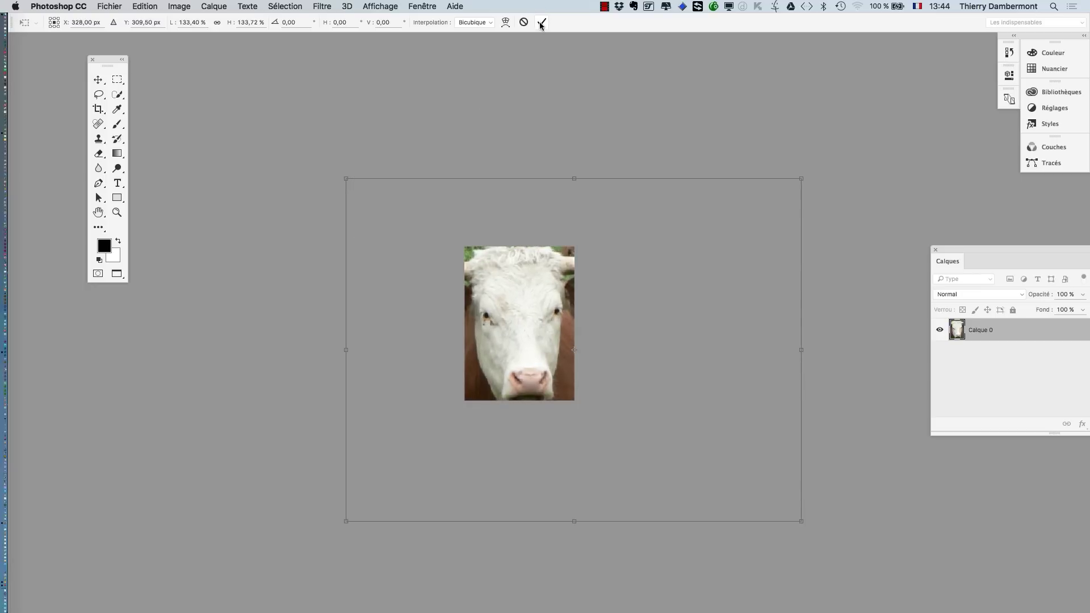
left_click(541, 23)
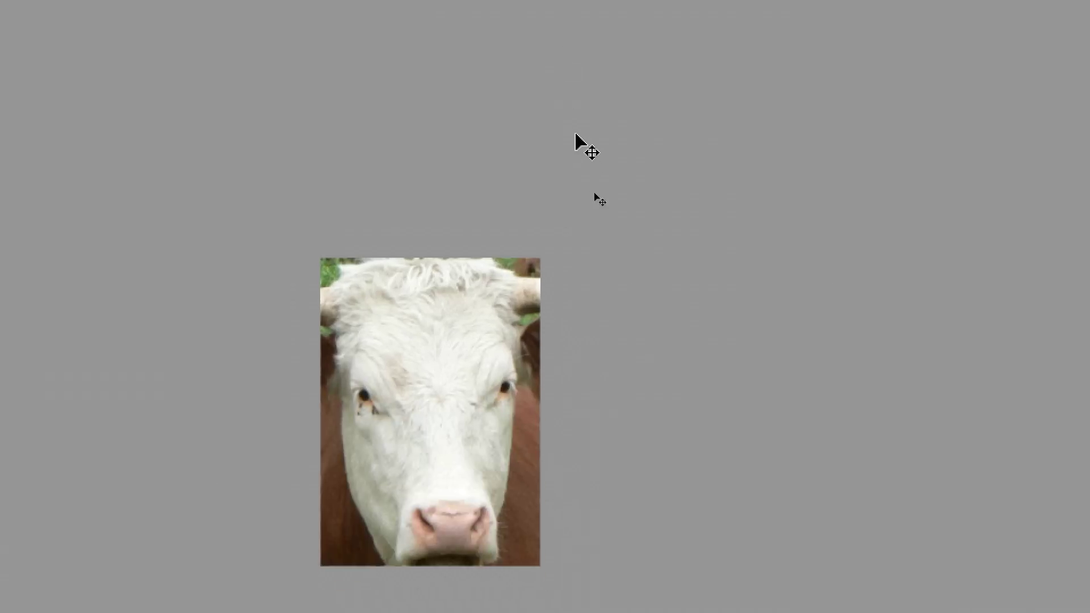
Shift the cow layer slightly up and right, then begin a second free transform.
left_click_drag(575, 134, 531, 239)
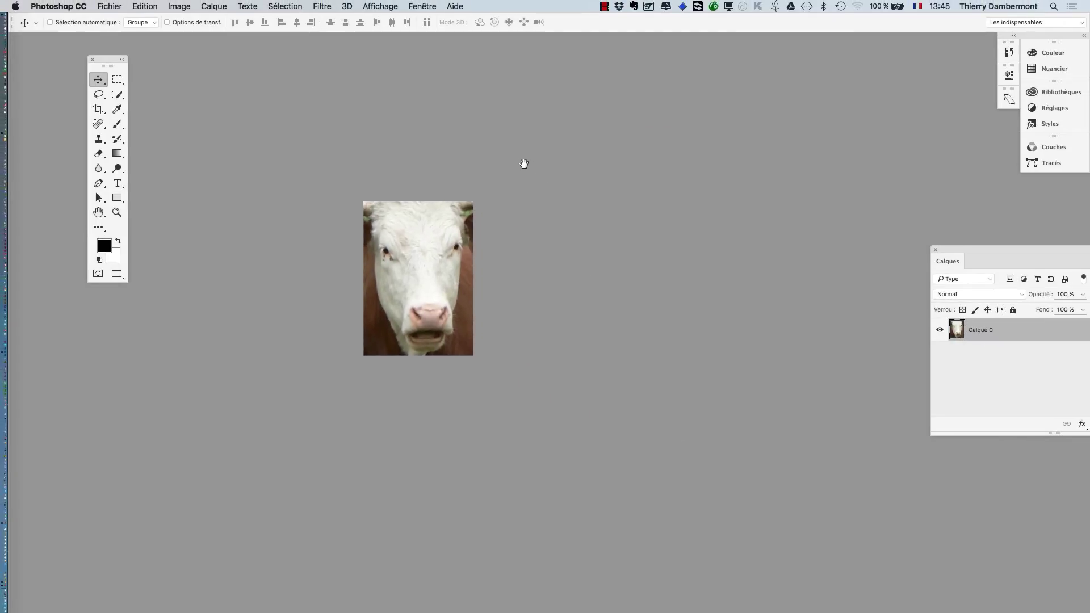
left_click(184, 5)
mouse_move(145, 6)
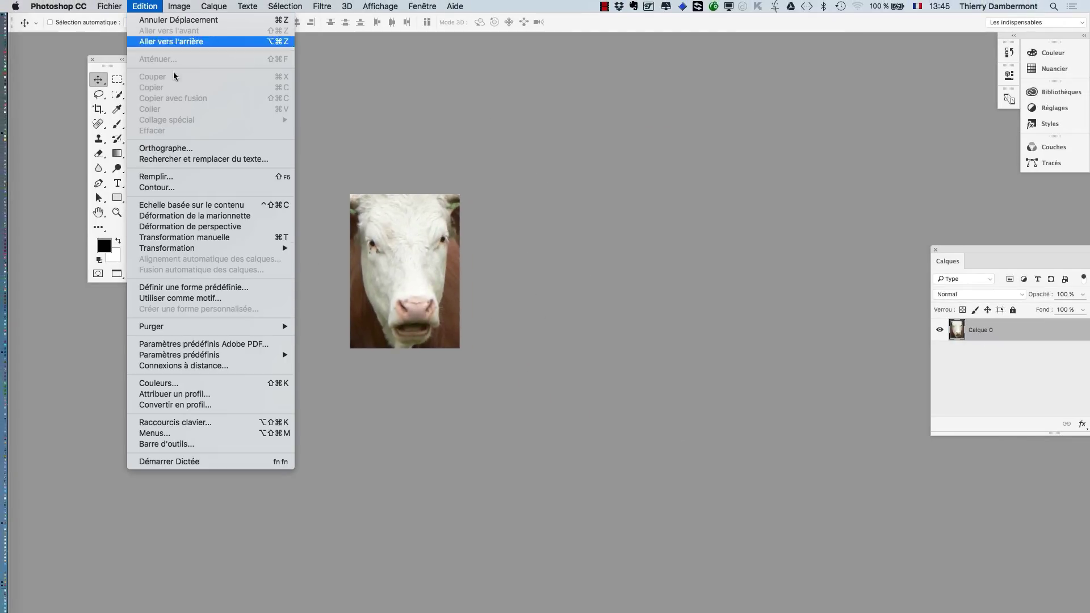
left_click(193, 237)
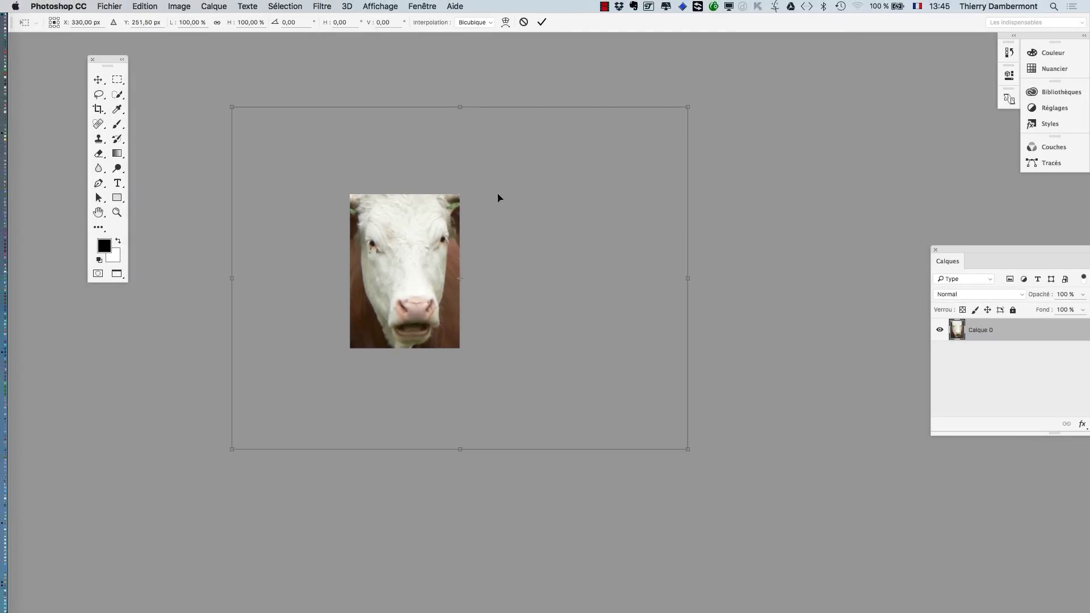
Cancel the second transform, leaving the enlarged cow layer unchanged.
scroll(379, 294, "up", 5)
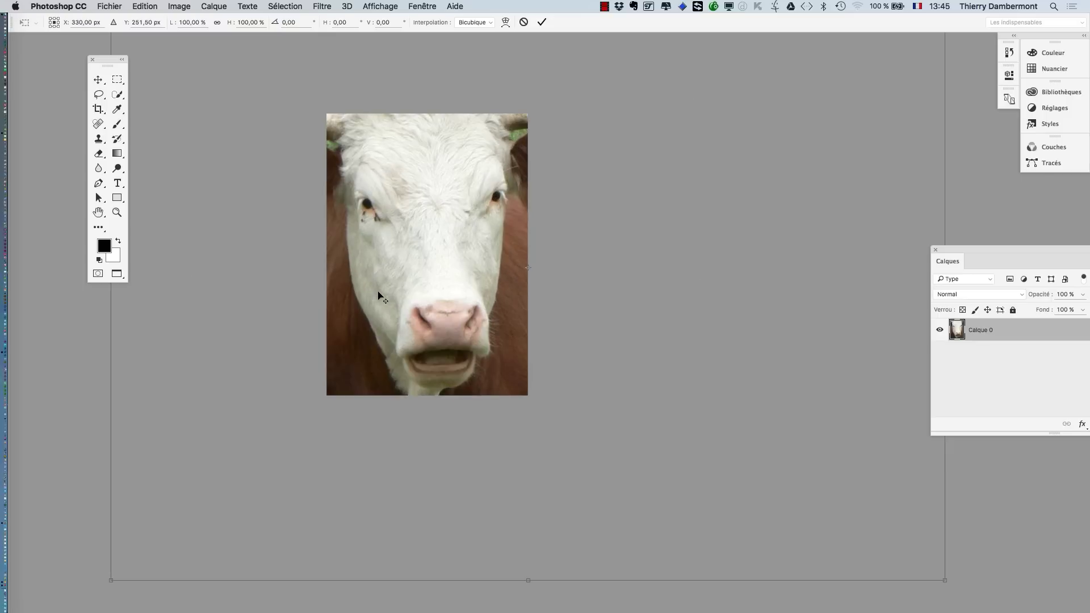
scroll(382, 295, "up", 1)
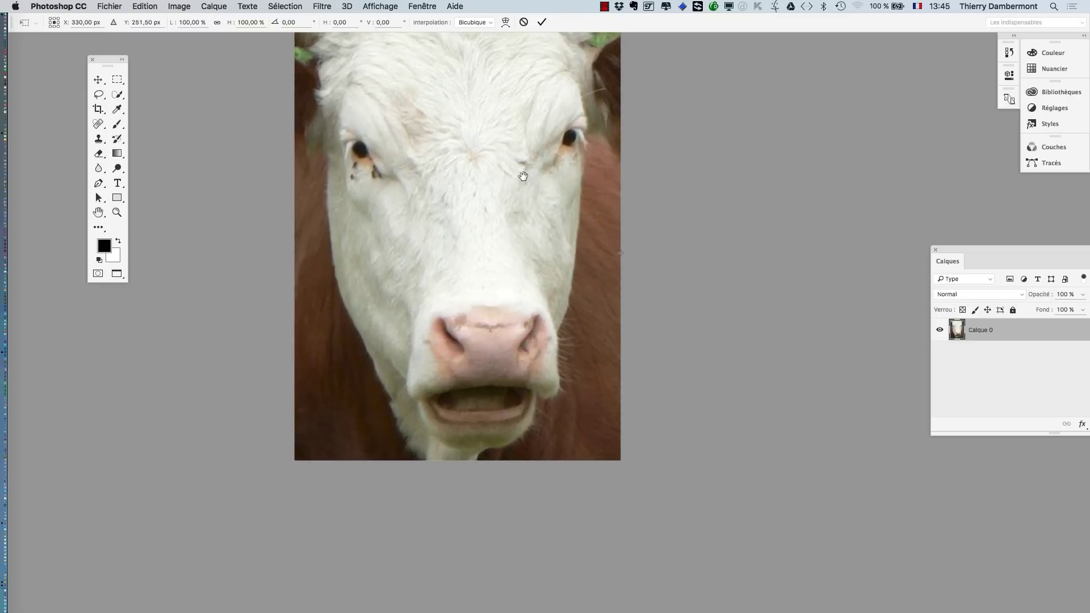
left_click_drag(523, 175, 473, 281)
left_click(322, 6)
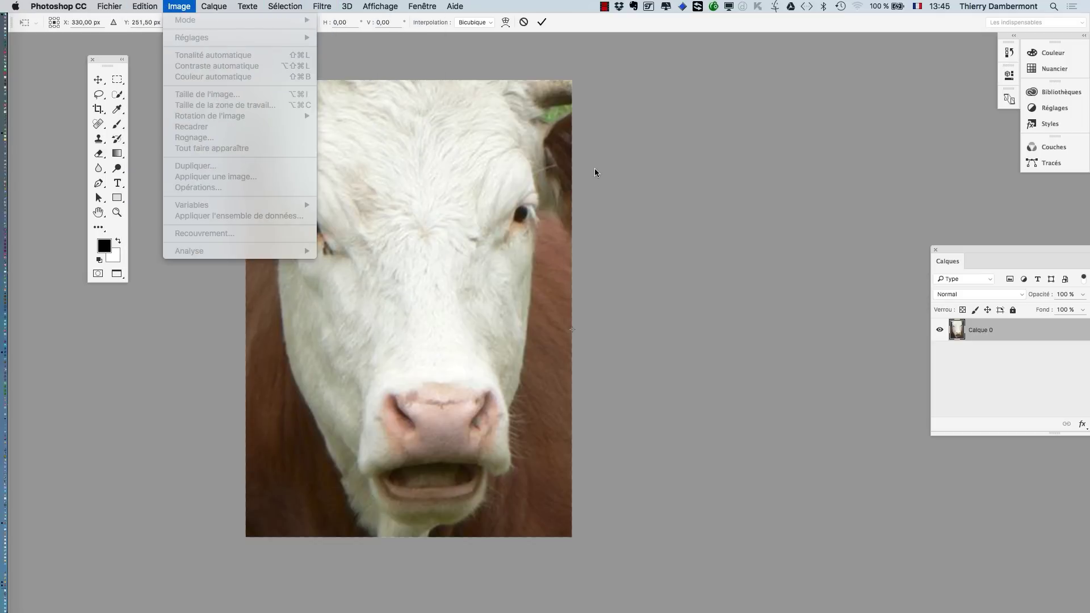
left_click(614, 193)
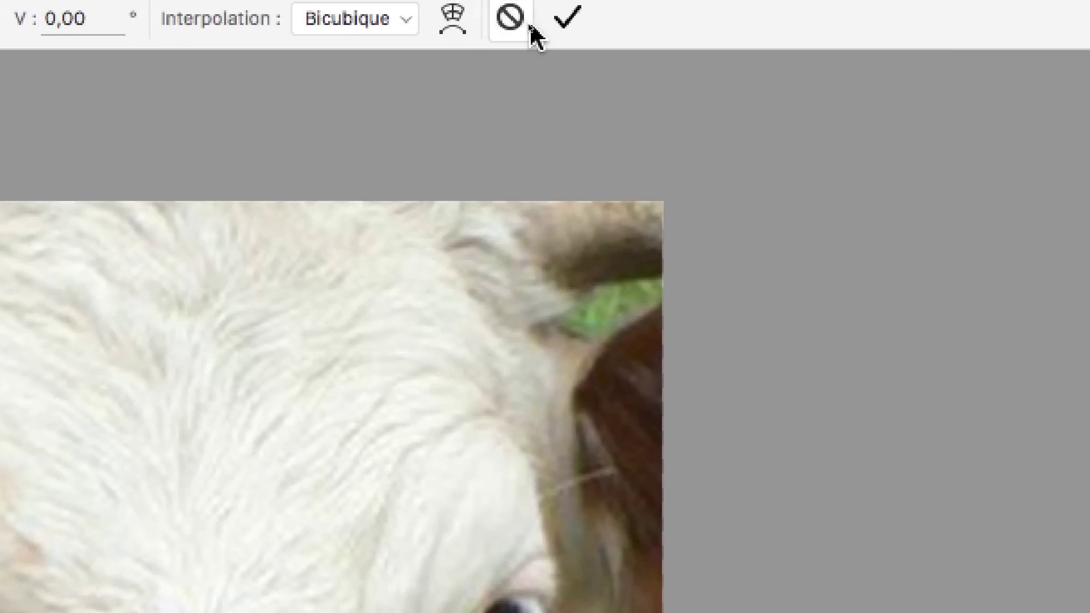
left_click(528, 23)
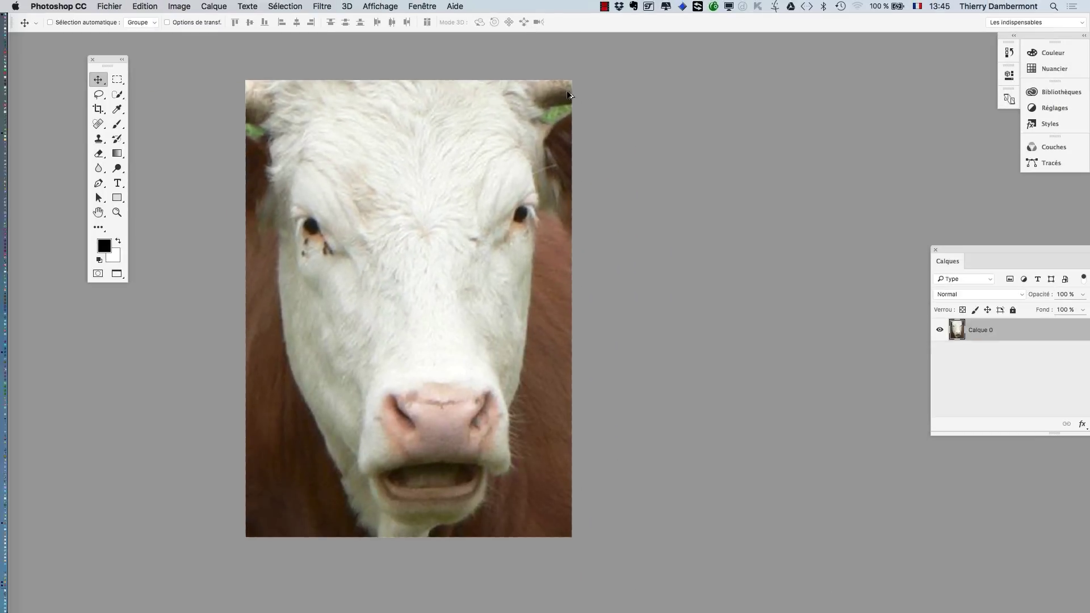
scroll(556, 225, "down", 1)
scroll(556, 225, "down", 2)
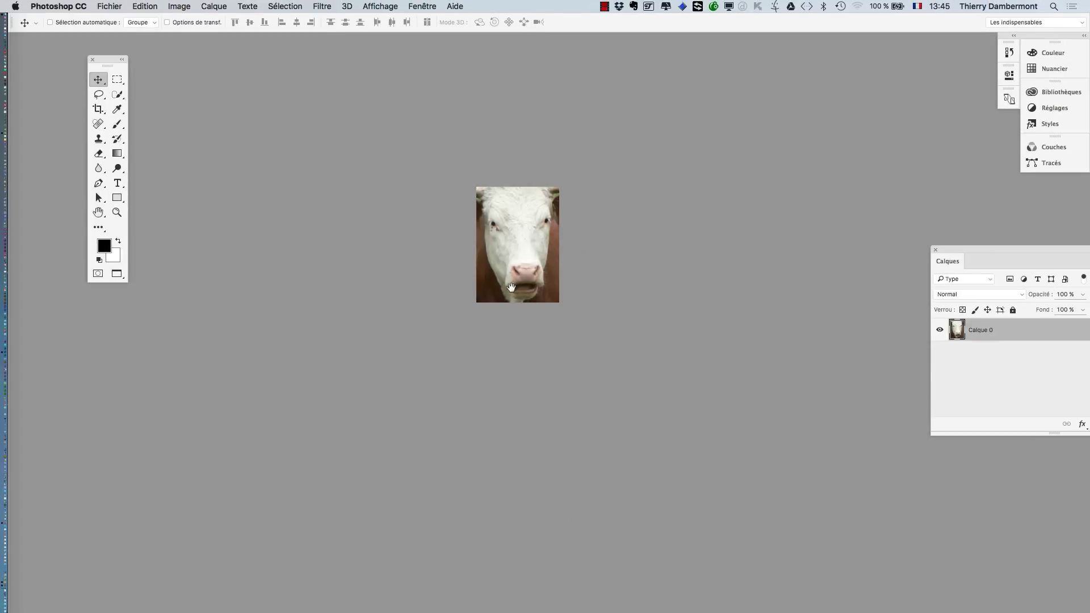
Crop the cow photo to a nearly square frame around its head, horns and chest.
left_click_drag(511, 296, 364, 386)
scroll(364, 386, "up", 2)
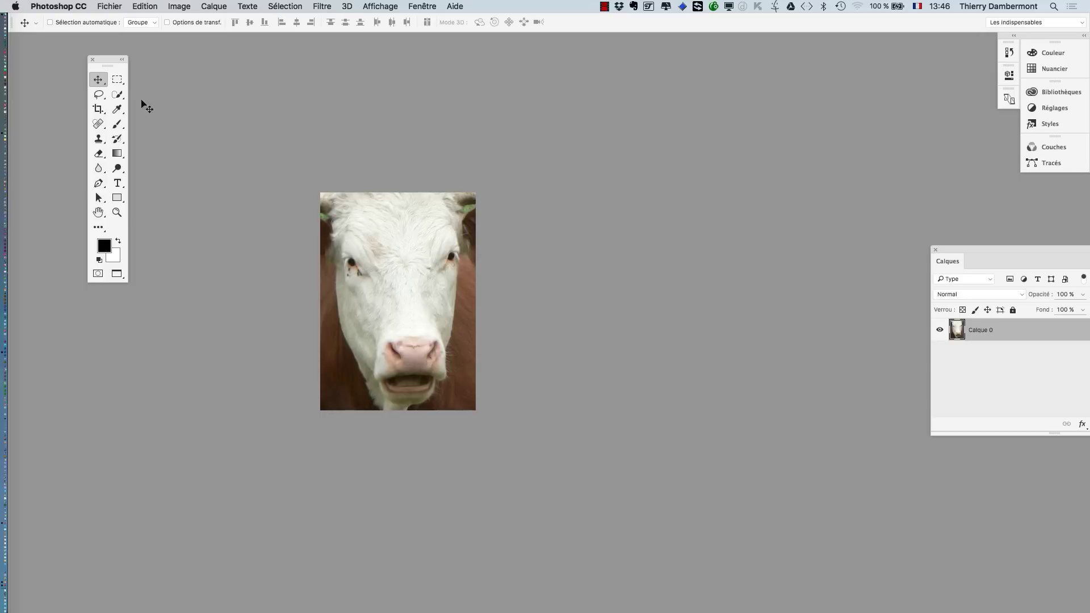
left_click_drag(108, 63, 173, 127)
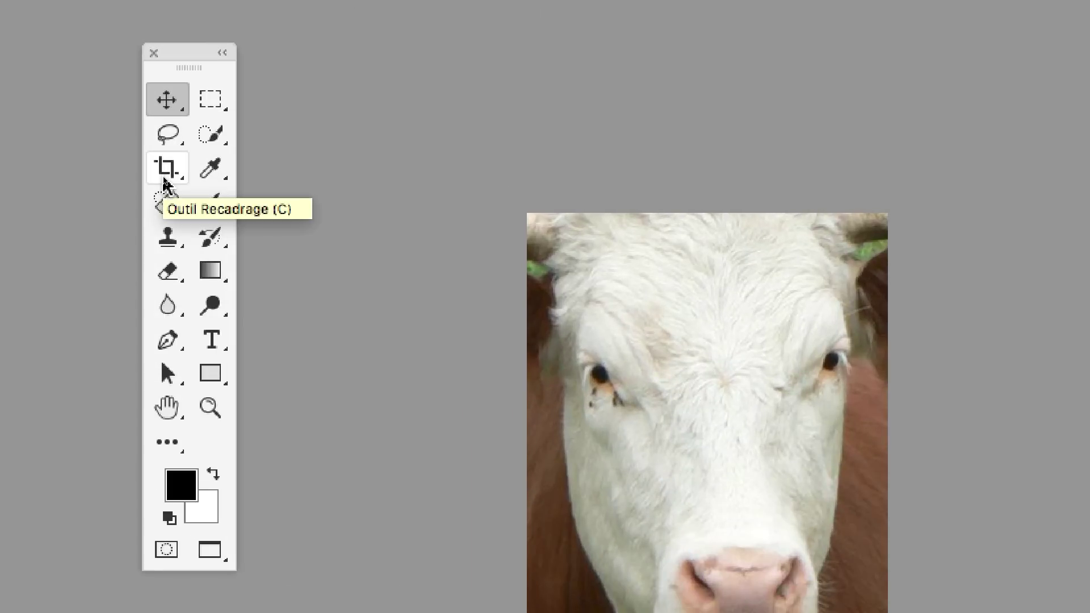
left_click(164, 180)
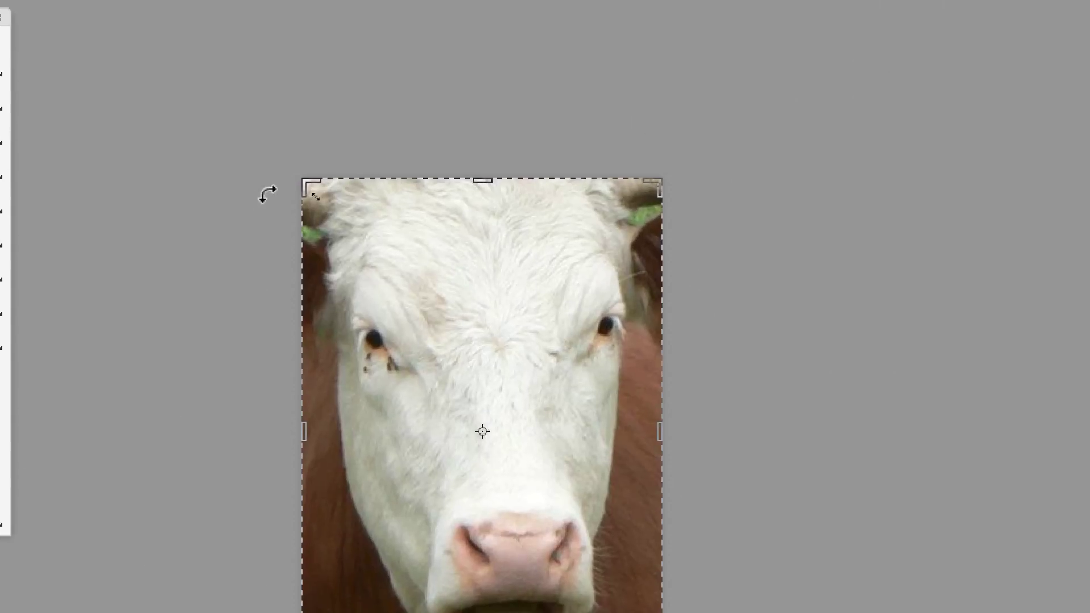
left_click_drag(278, 187, 108, 54)
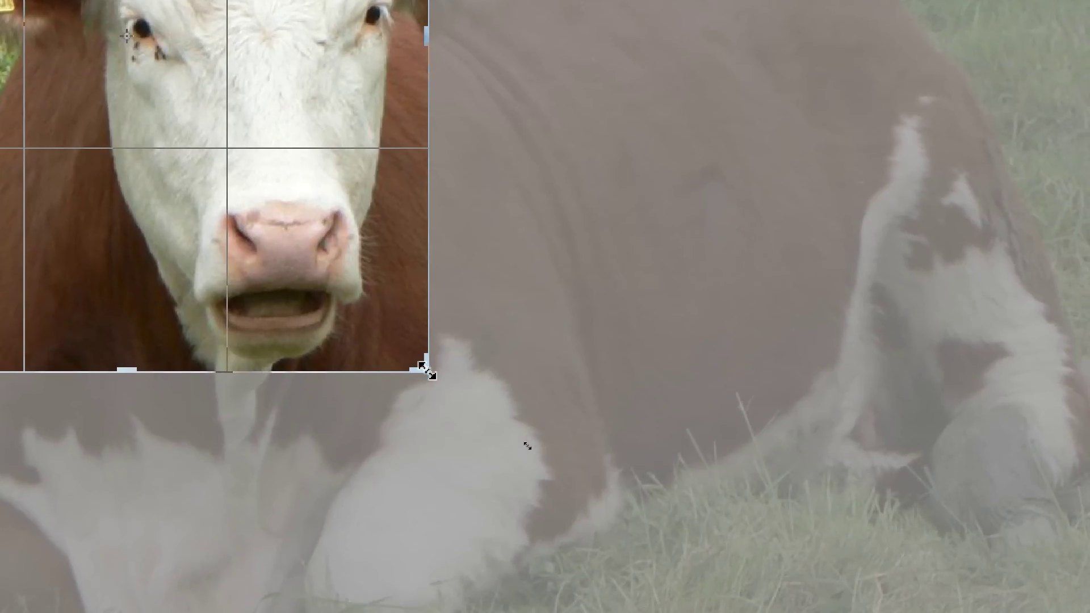
left_click_drag(421, 366, 460, 409)
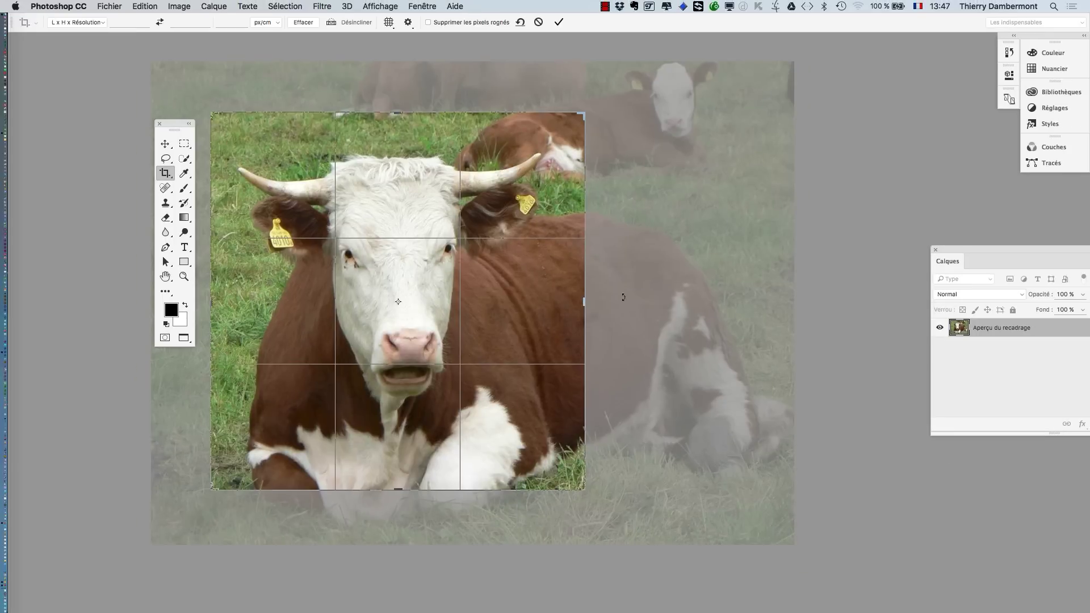
left_click(558, 21)
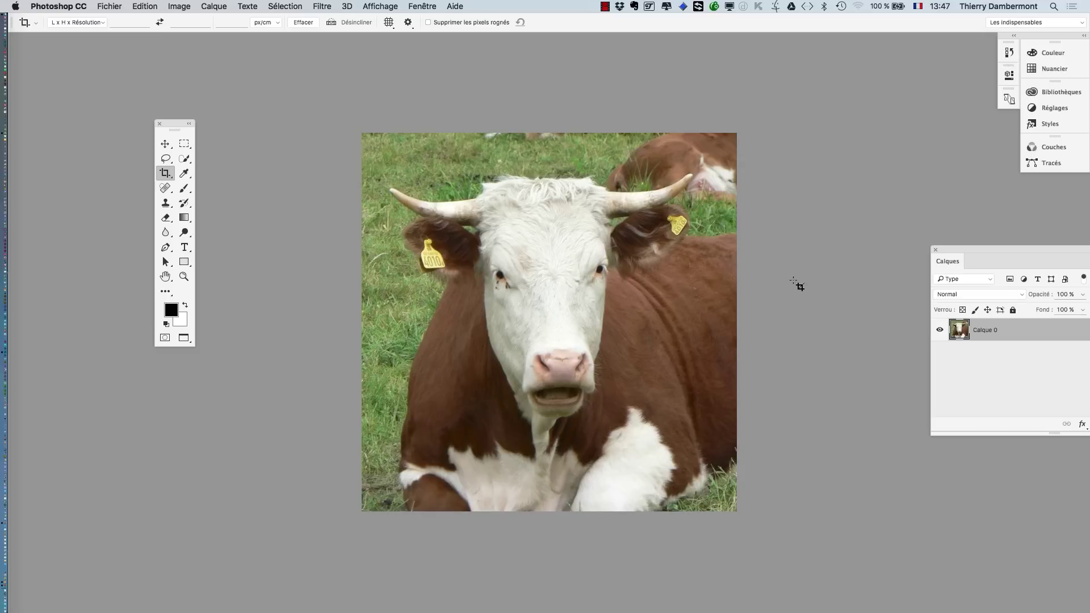
Scale Calque 0 to about 184% with Transformation manuelle and reposition it so the cow's face fills the canvas.
left_click(149, 5)
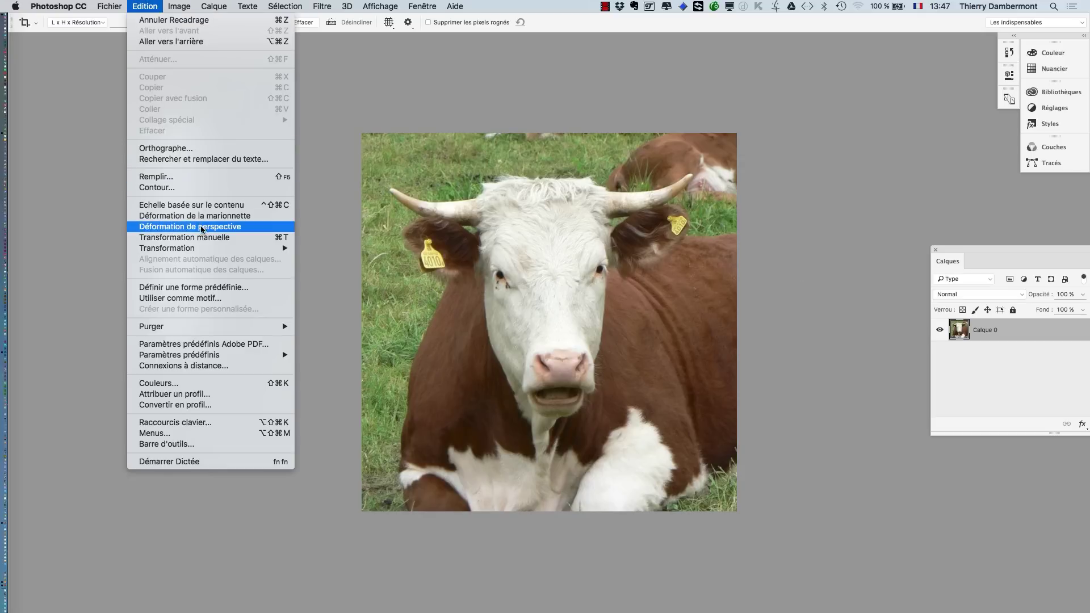
left_click(203, 237)
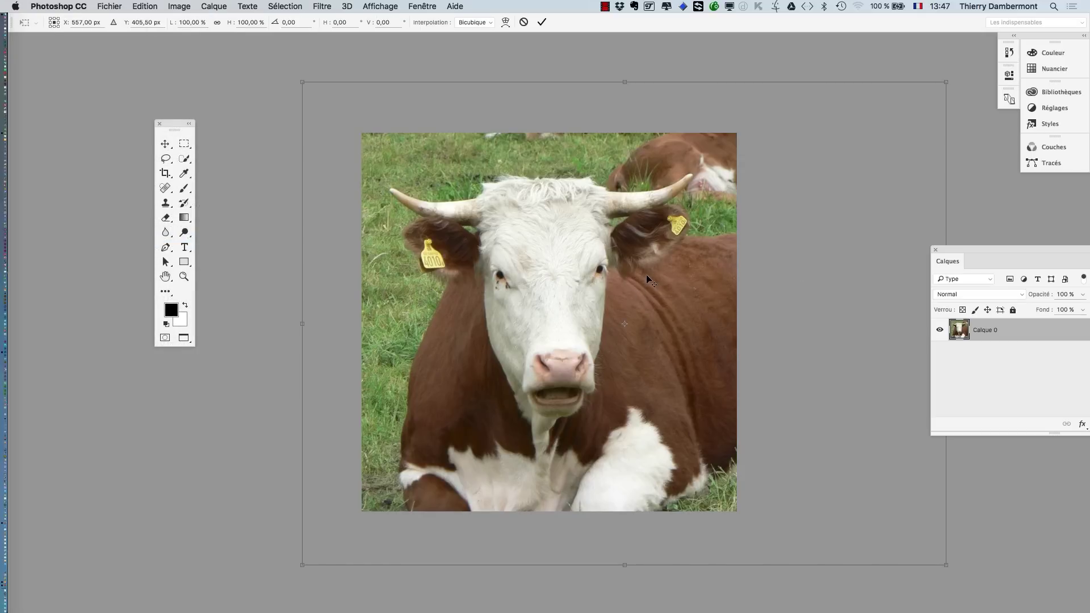
scroll(647, 276, "down", 2)
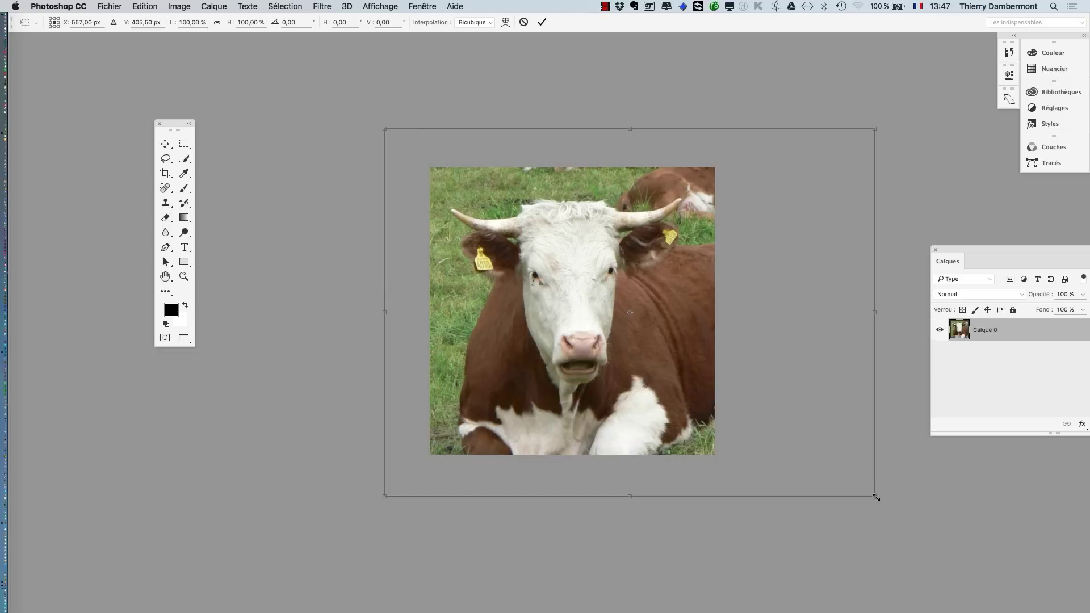
left_click_drag(876, 498, 759, 356)
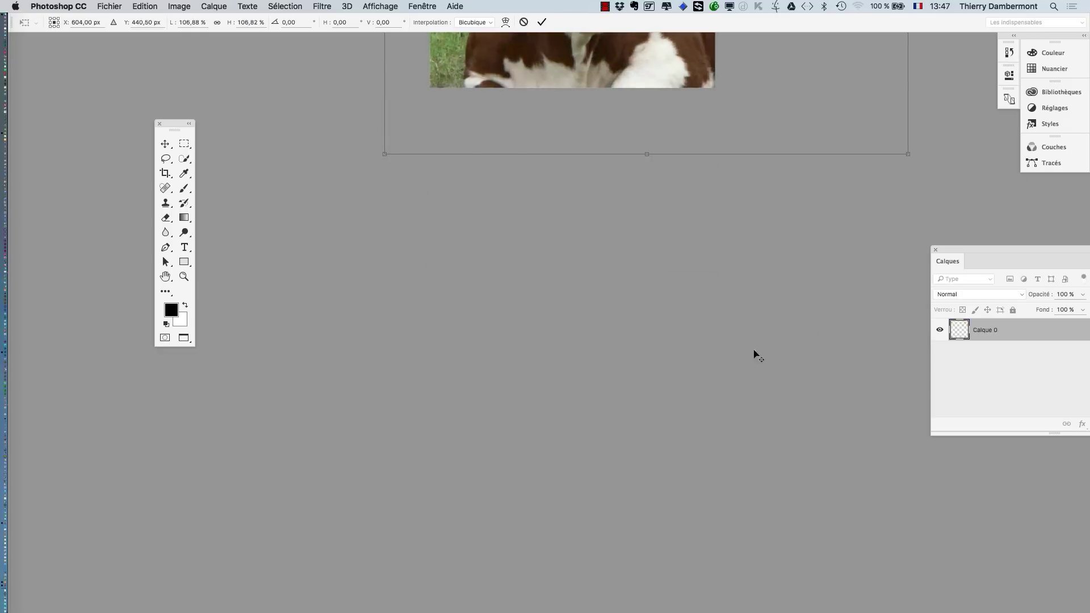
scroll(759, 356, "down", 2)
scroll(715, 339, "up", 5)
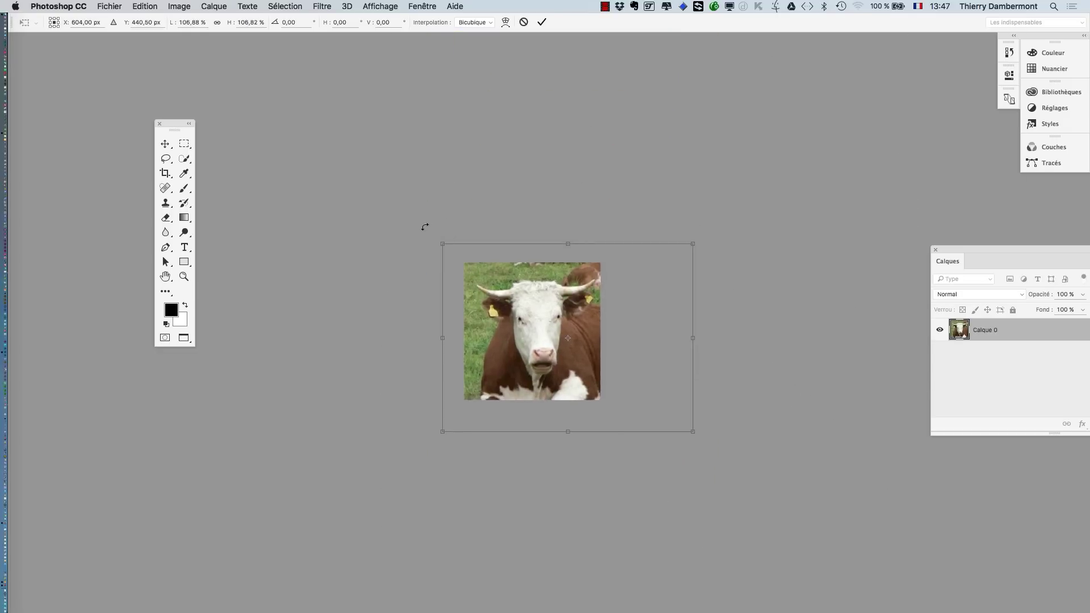
left_click_drag(450, 247, 365, 187)
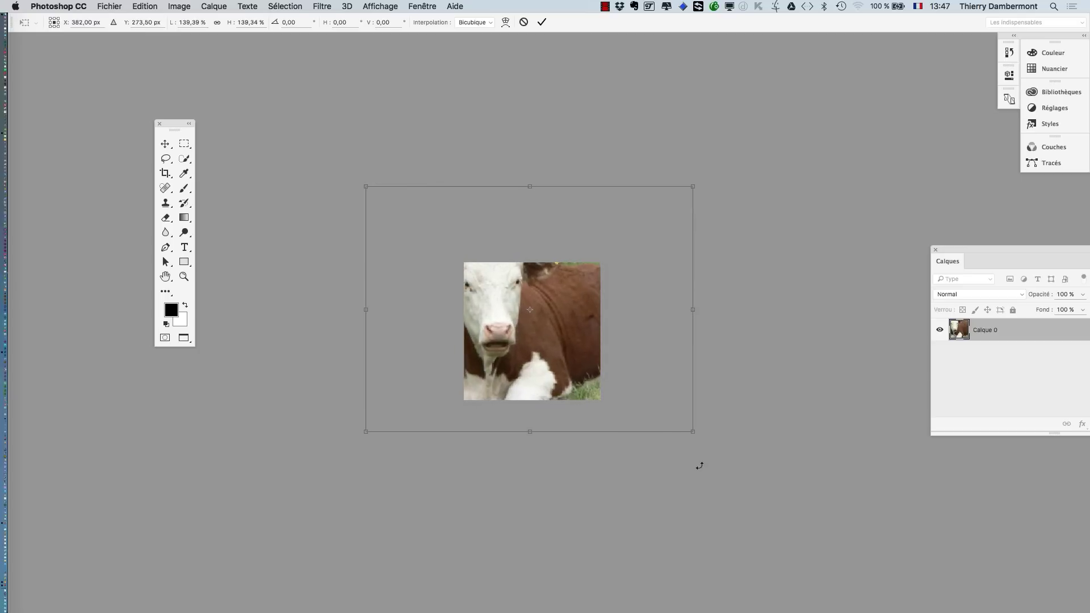
left_click_drag(693, 433, 797, 510)
mouse_move(577, 390)
left_mouse_down()
mouse_move(593, 364)
mouse_move(578, 383)
left_mouse_up()
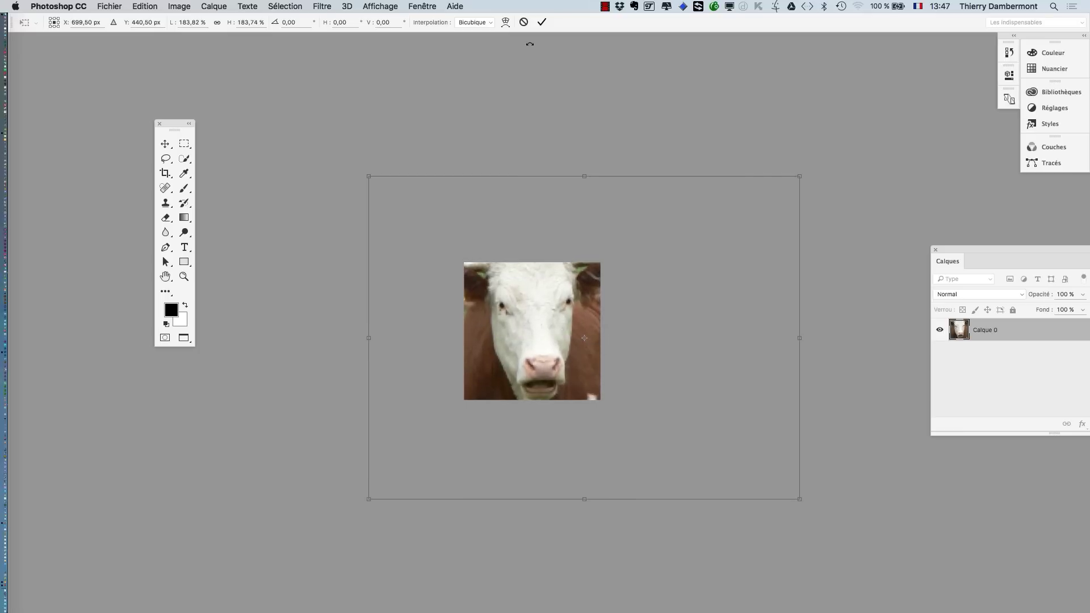
left_click(542, 22)
key("c")
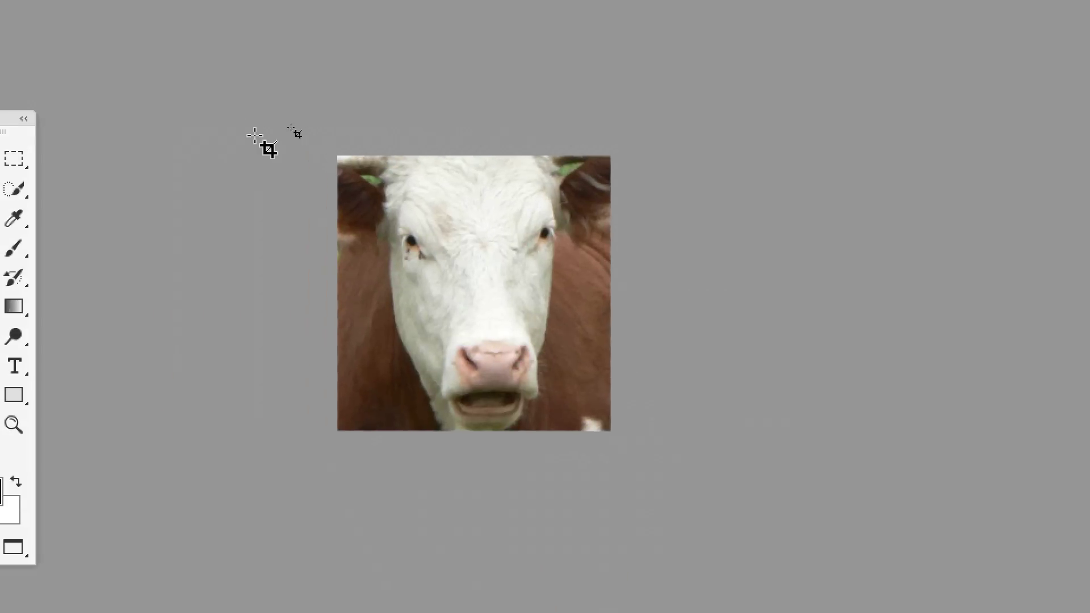
Recrop the canvas slightly wider to show the cow's head, horns, chest and the cow behind.
left_click(158, 136)
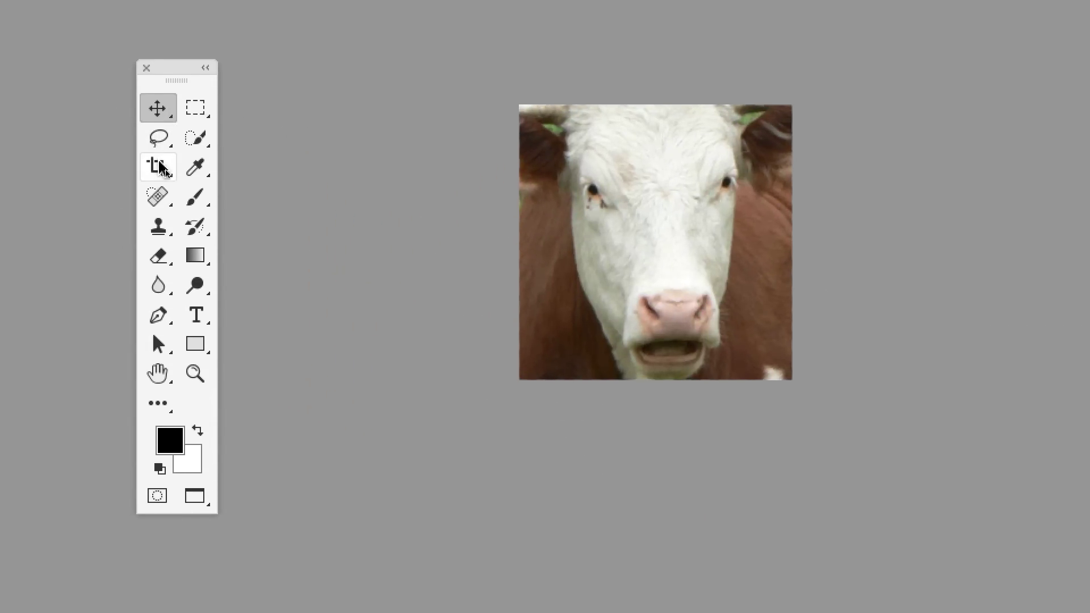
left_click(157, 193)
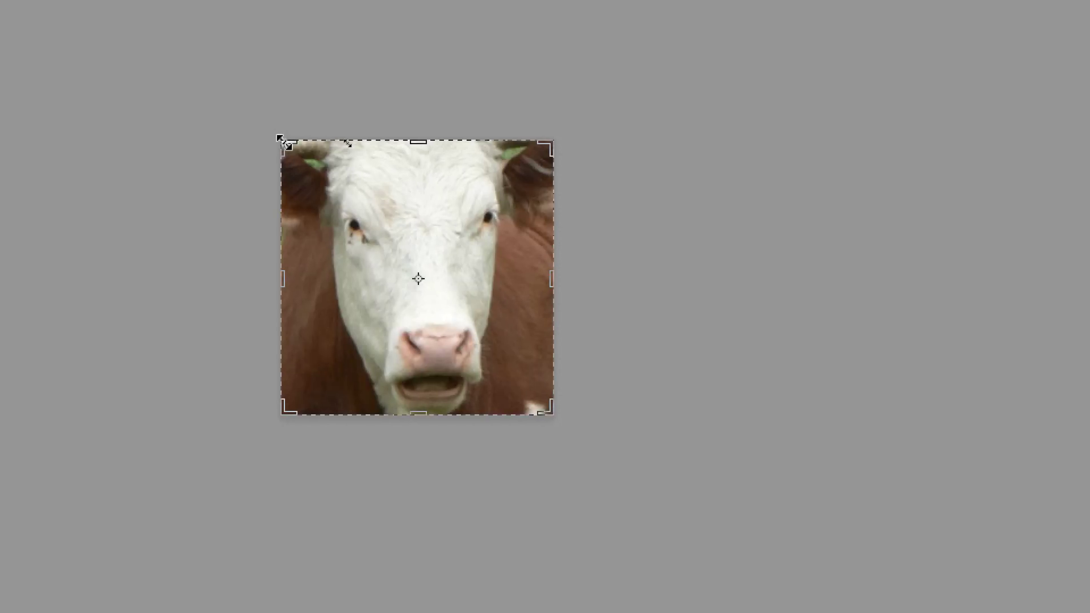
left_click_drag(311, 127, 192, 51)
left_click_drag(261, 130, 267, 127)
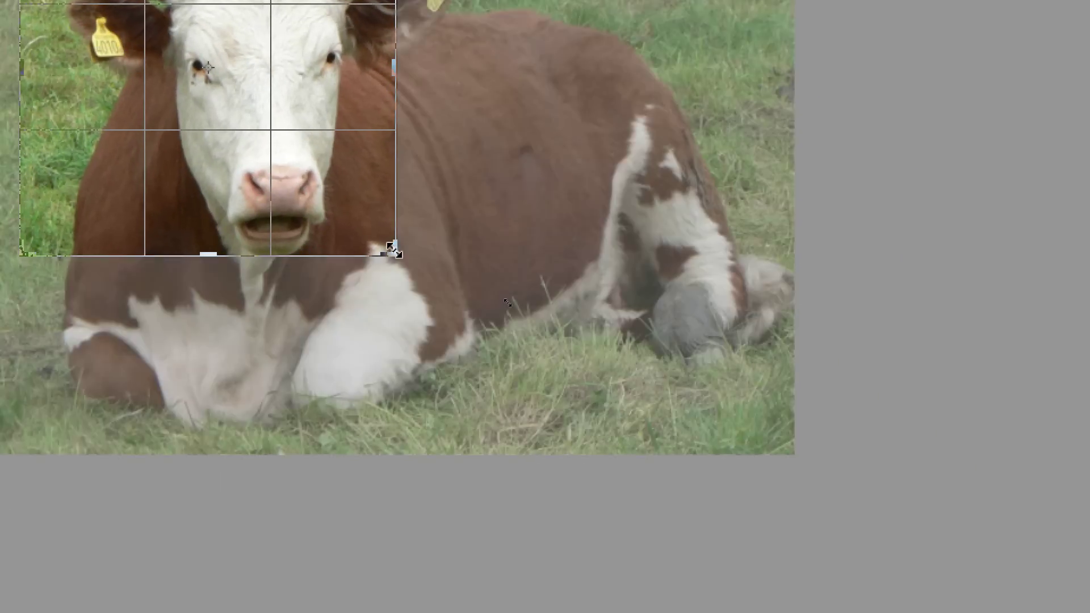
left_click_drag(395, 252, 558, 349)
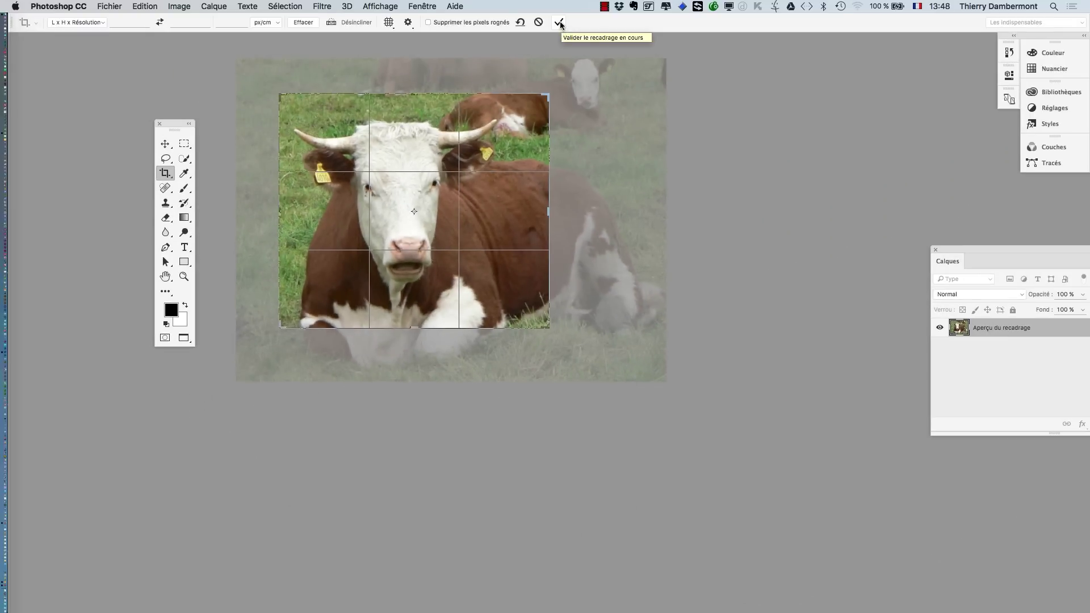
left_click(560, 23)
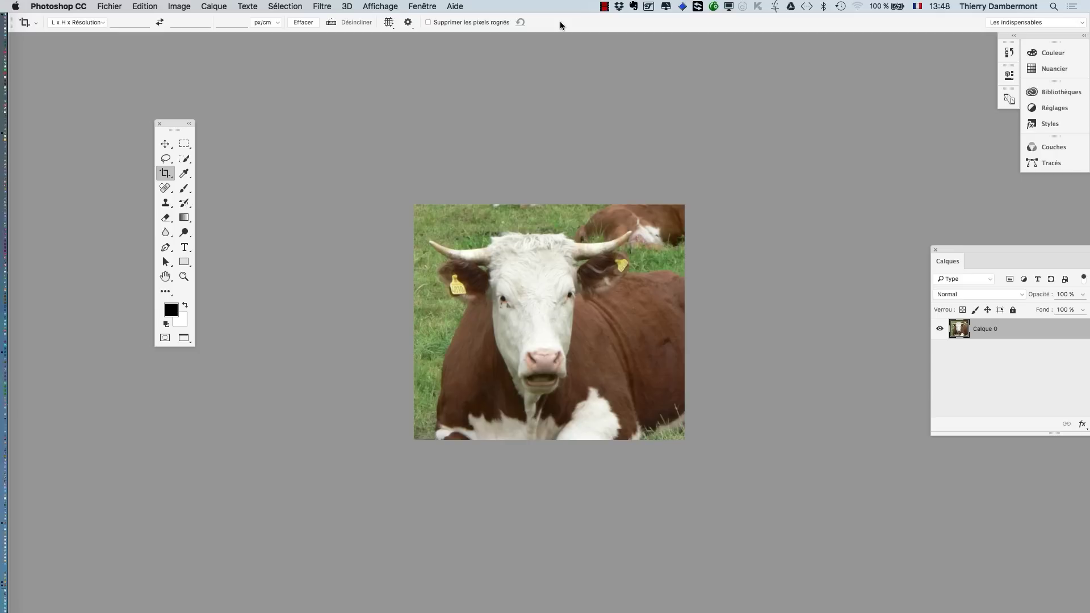
Move the Calques panel beside the cow image, pan the view, and switch to Firefox.
left_click_drag(956, 260, 789, 224)
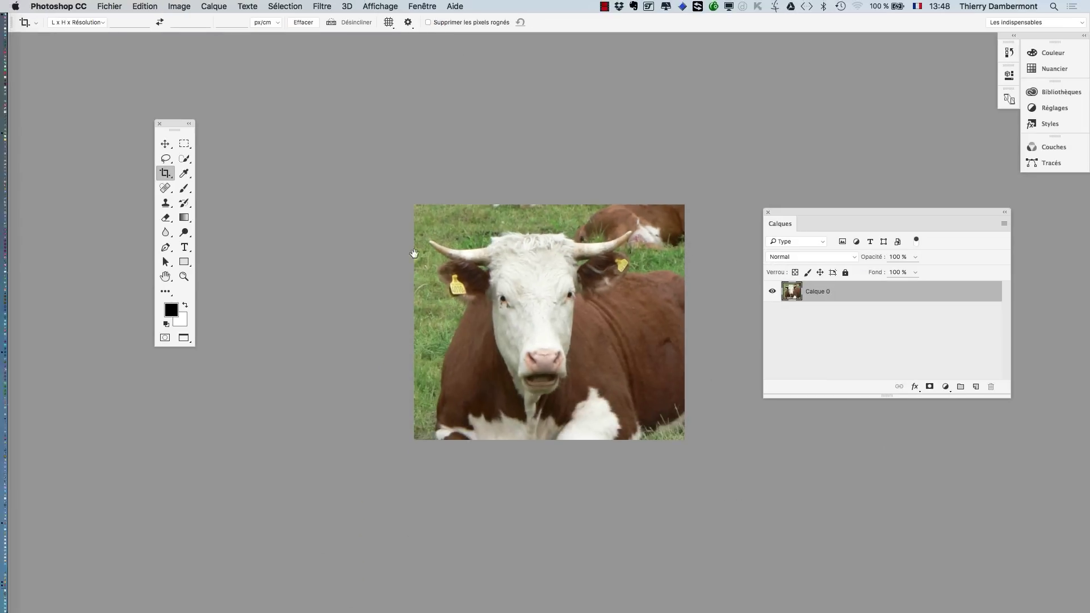
left_click_drag(414, 254, 319, 284)
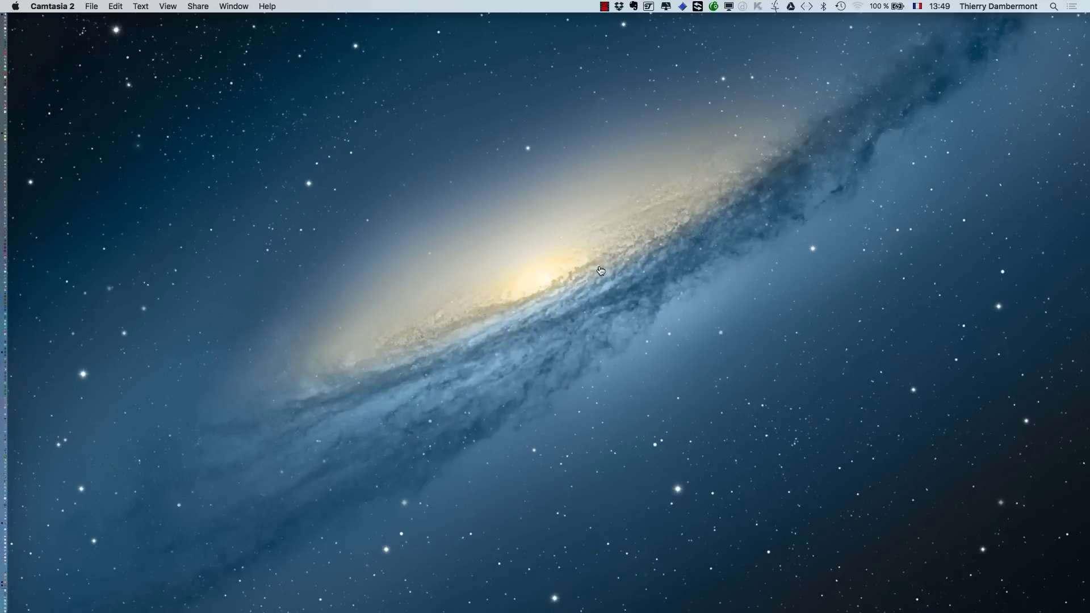
key("super+Tab")
key("super+Tab")
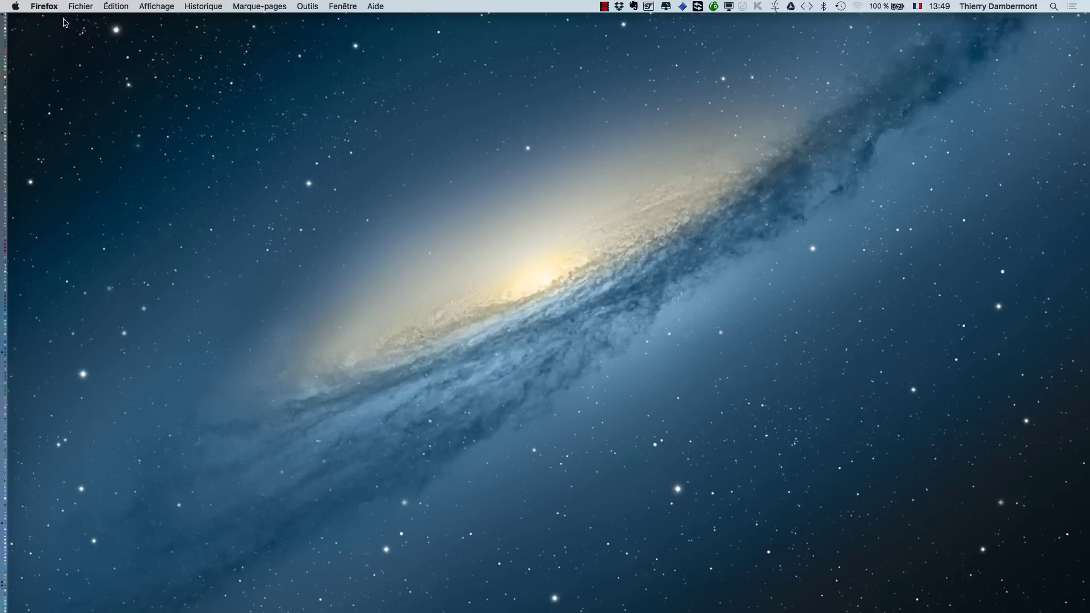
Open a new Firefox window on Google and resize it to fill most of the screen.
left_click(80, 6)
left_click(85, 31)
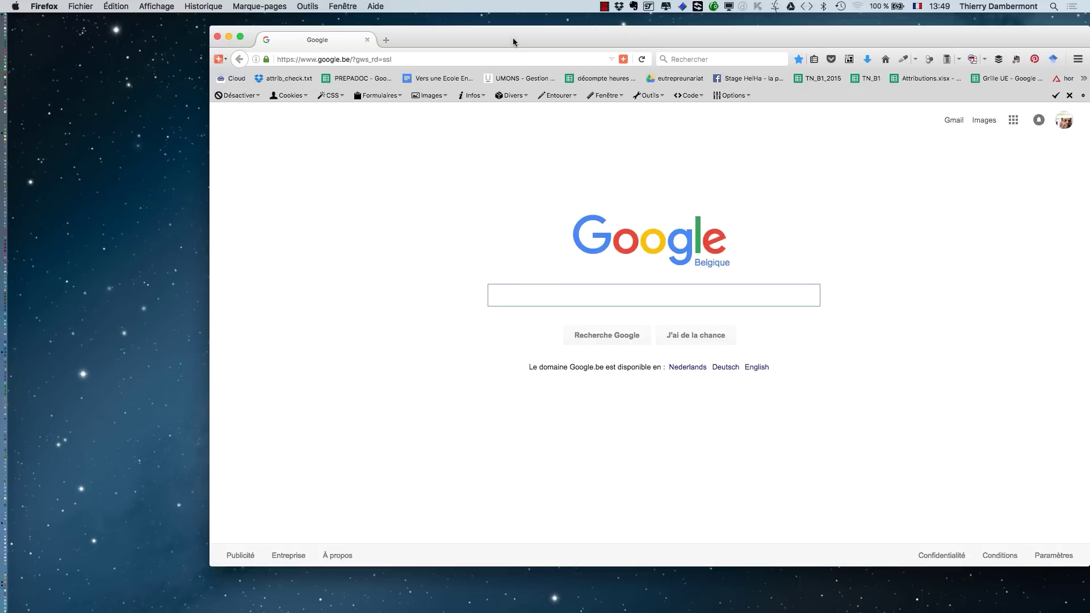
left_click_drag(513, 41, 354, 35)
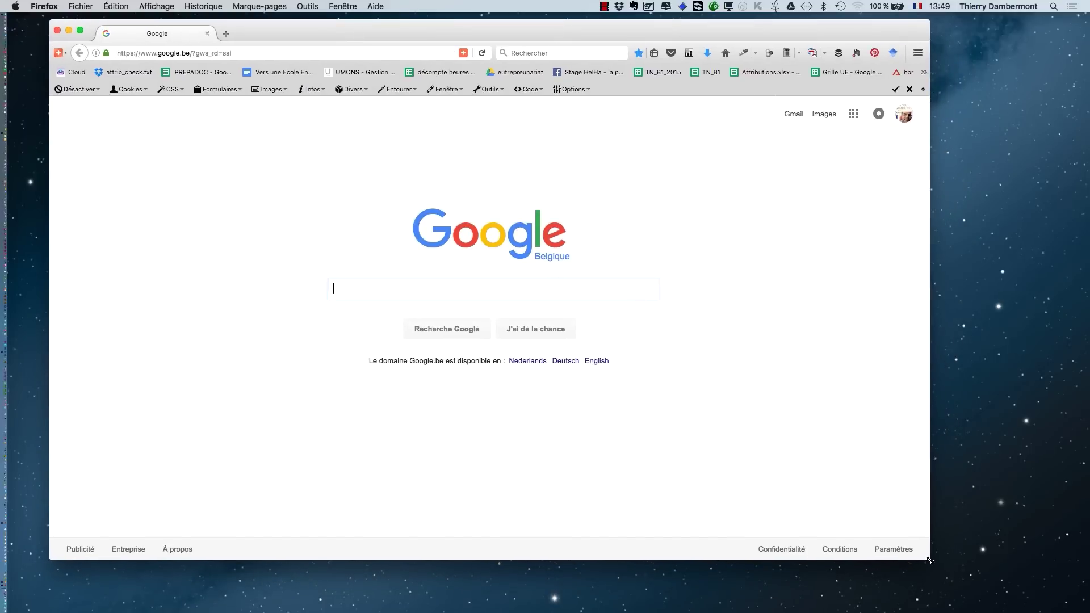
left_click_drag(936, 565, 956, 599)
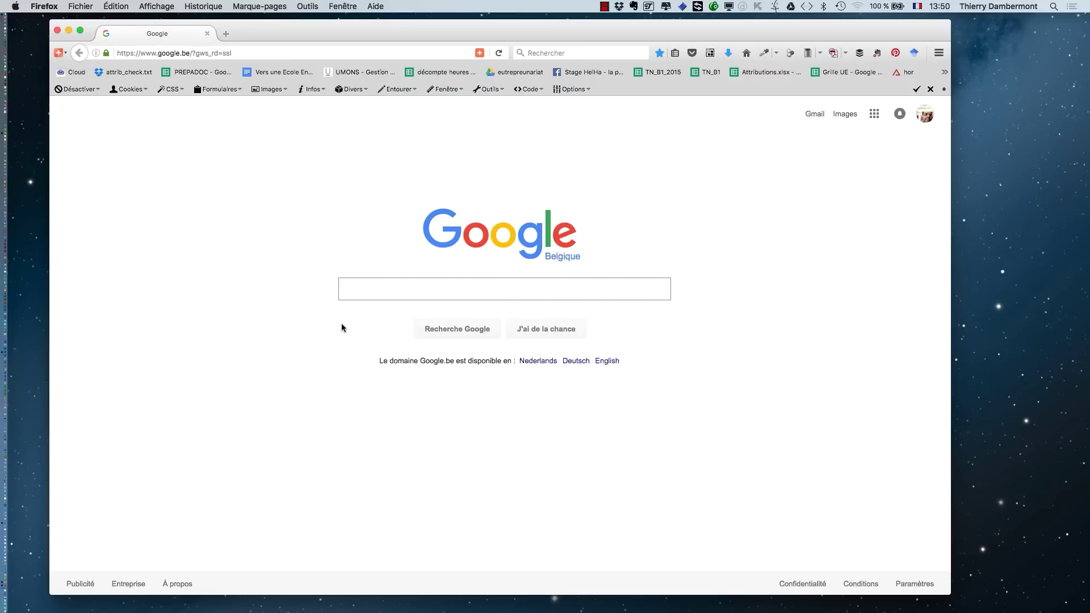
Search Google for mountain "public domain" and show the image results.
type("moun")
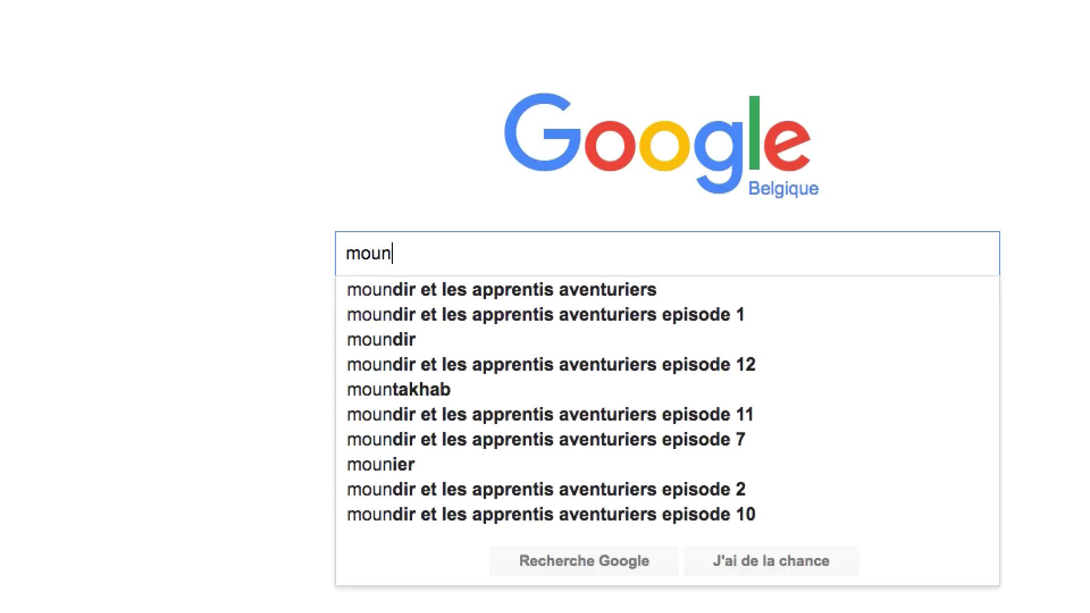
type("tain\"")
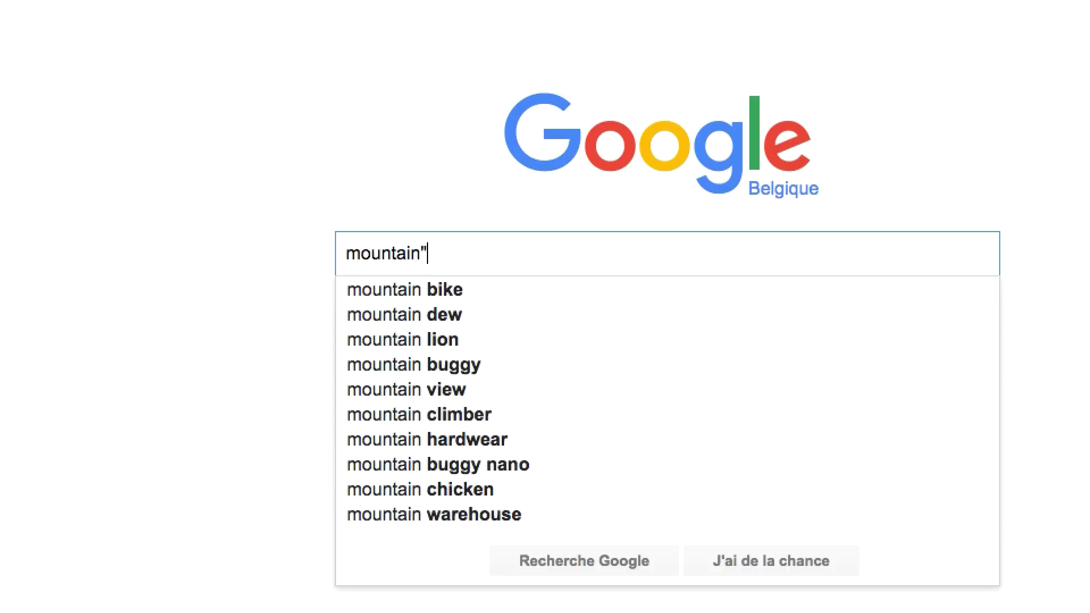
key("BackSpace")
type("\"public domain\"")
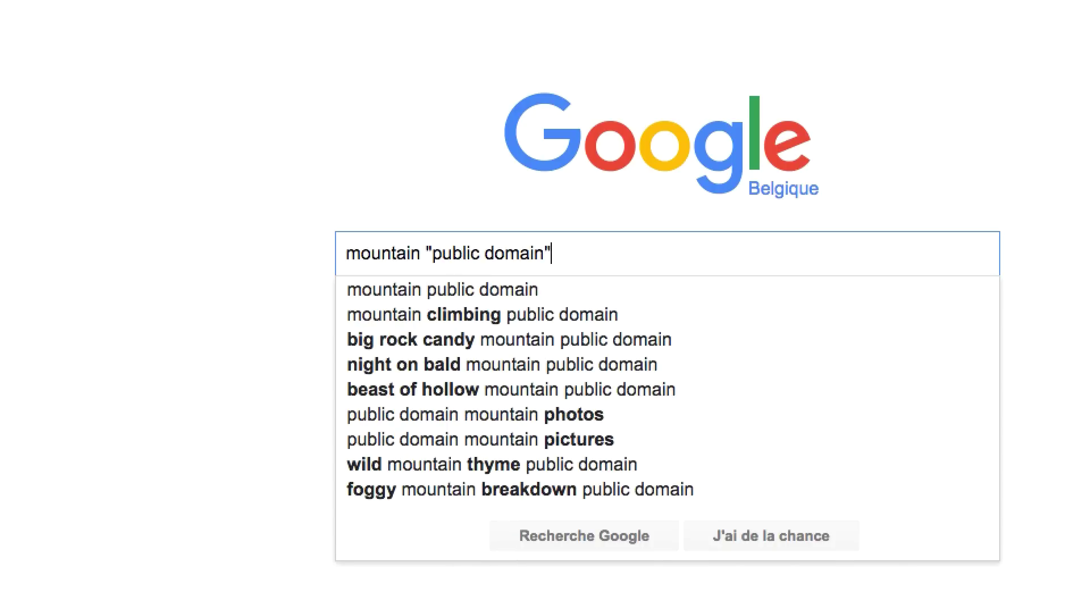
key("Return")
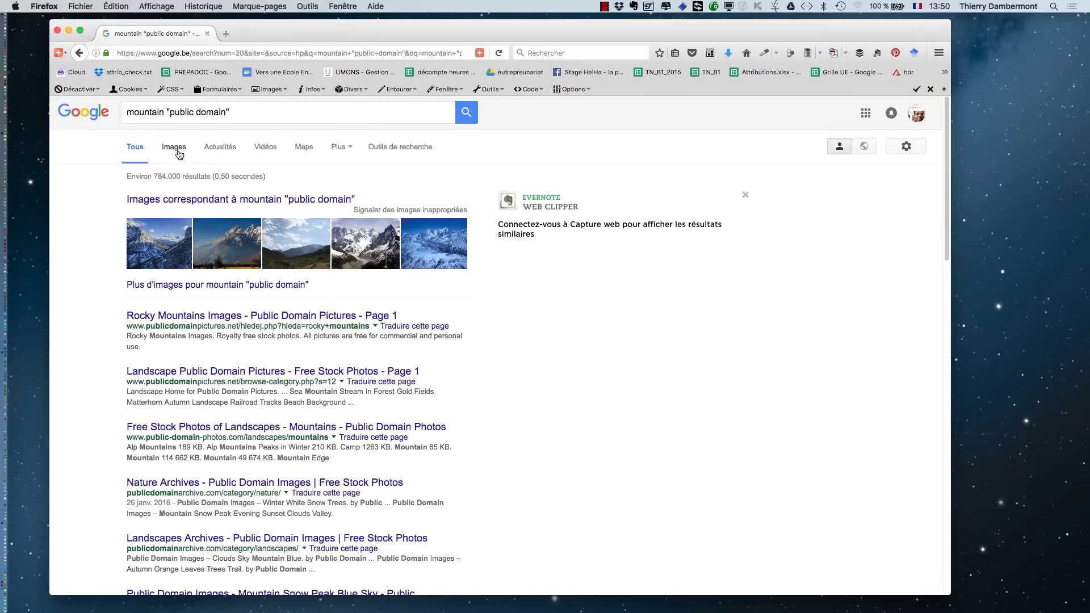
left_click(174, 149)
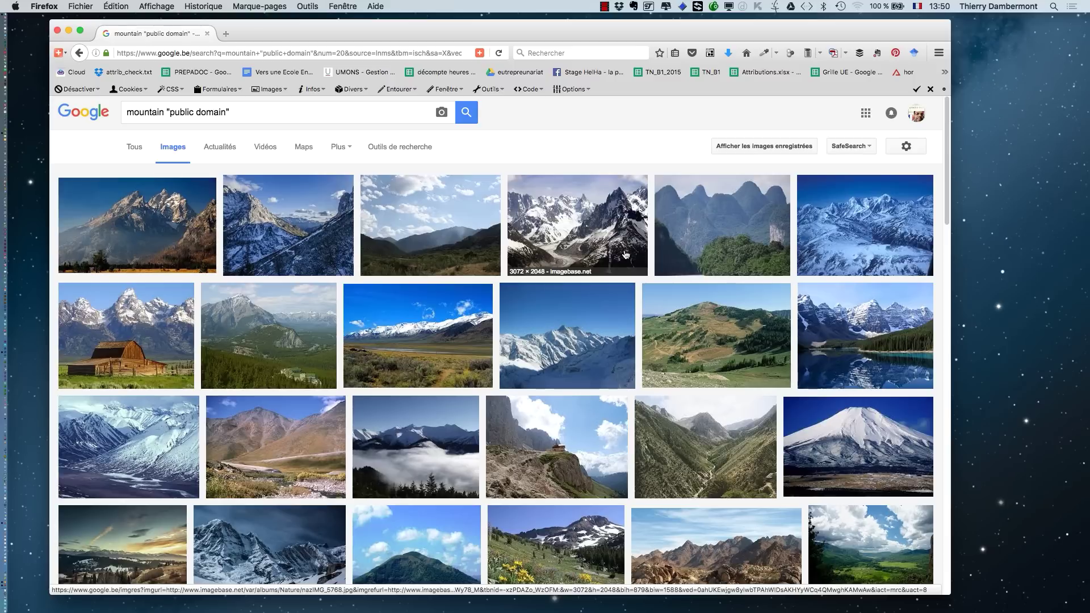
Save the full-size glacier mountain photo into Photoshop intro 2, then select 'mountain' in the search box.
left_click(584, 226)
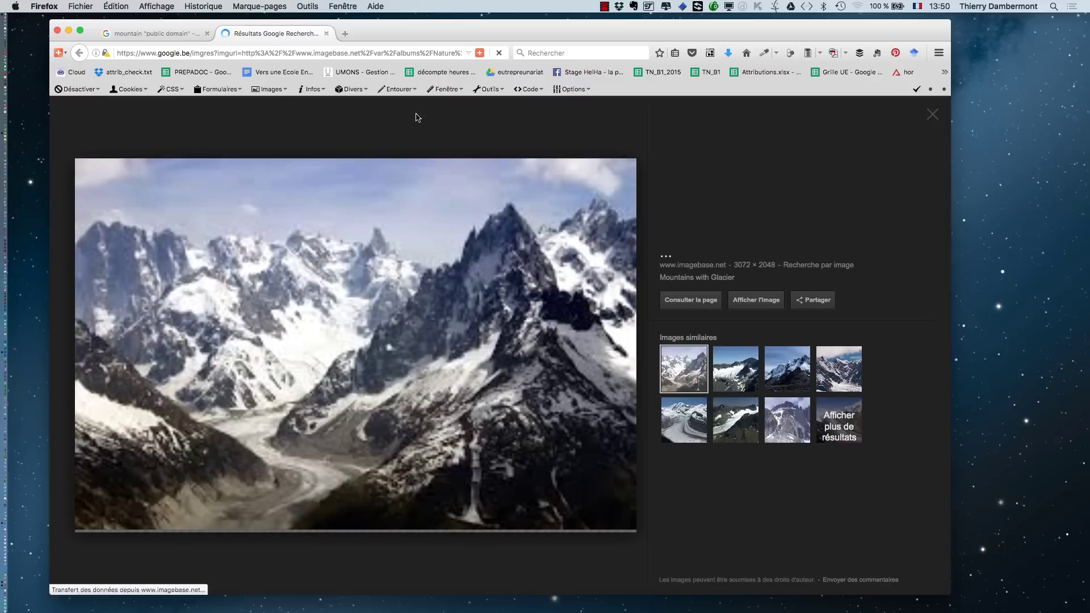
left_click(762, 302)
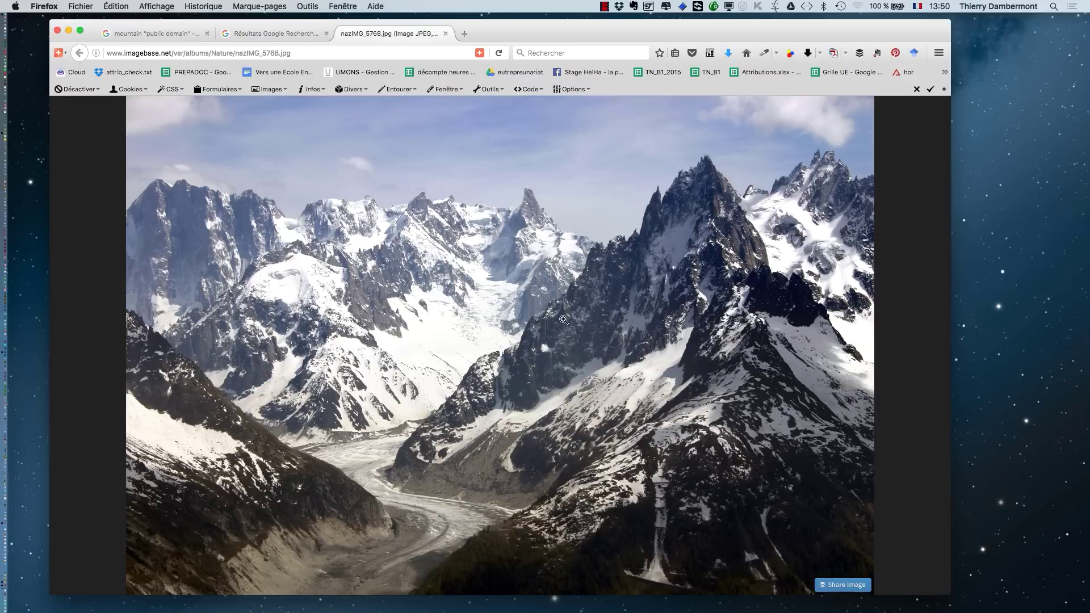
right_click(549, 313)
left_click(603, 348)
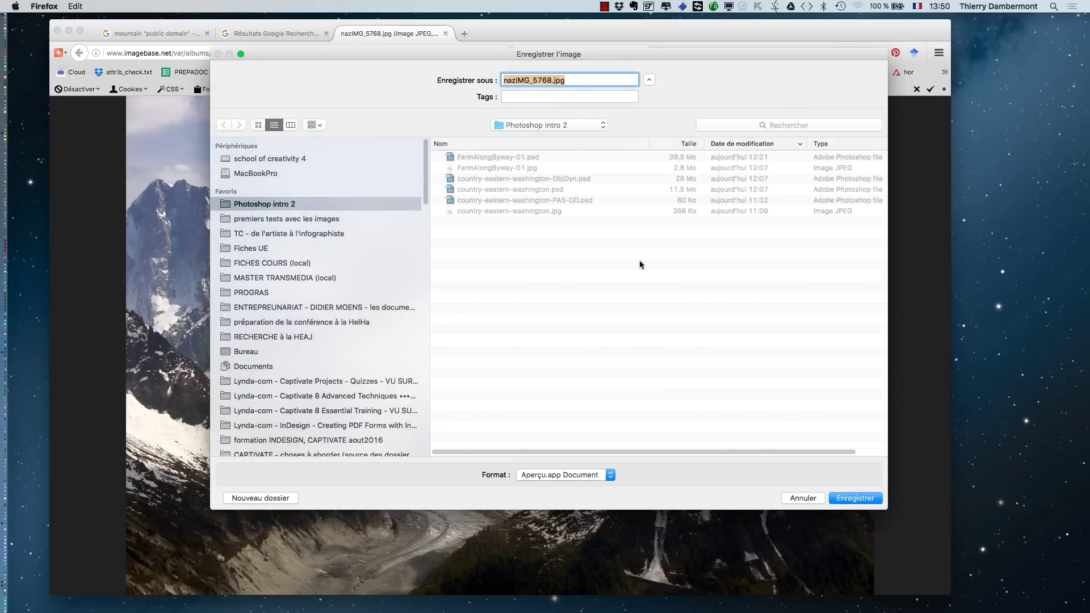
left_click(274, 204)
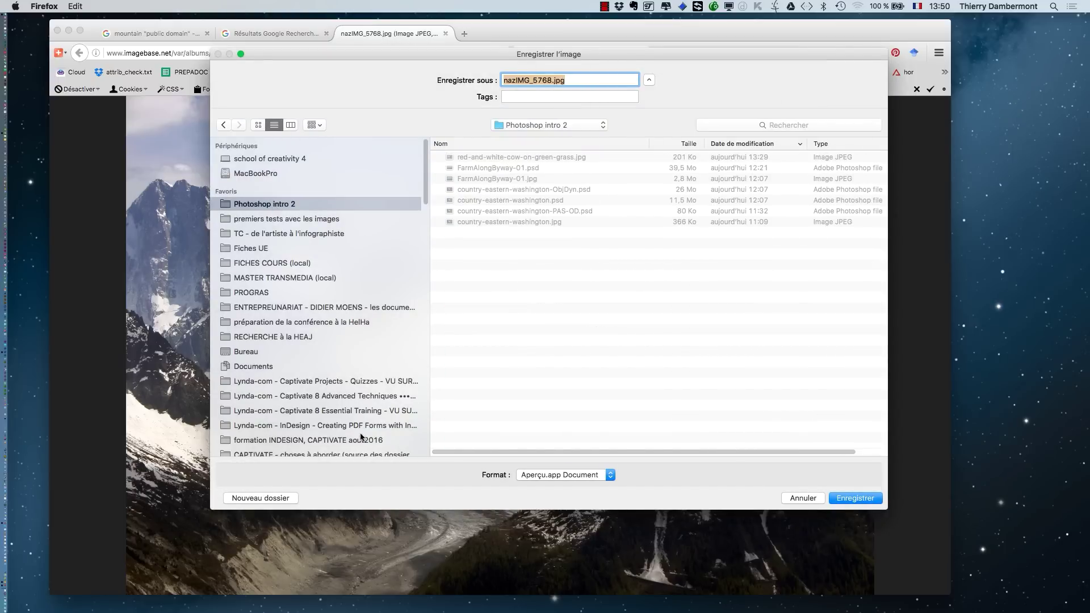
left_click(857, 498)
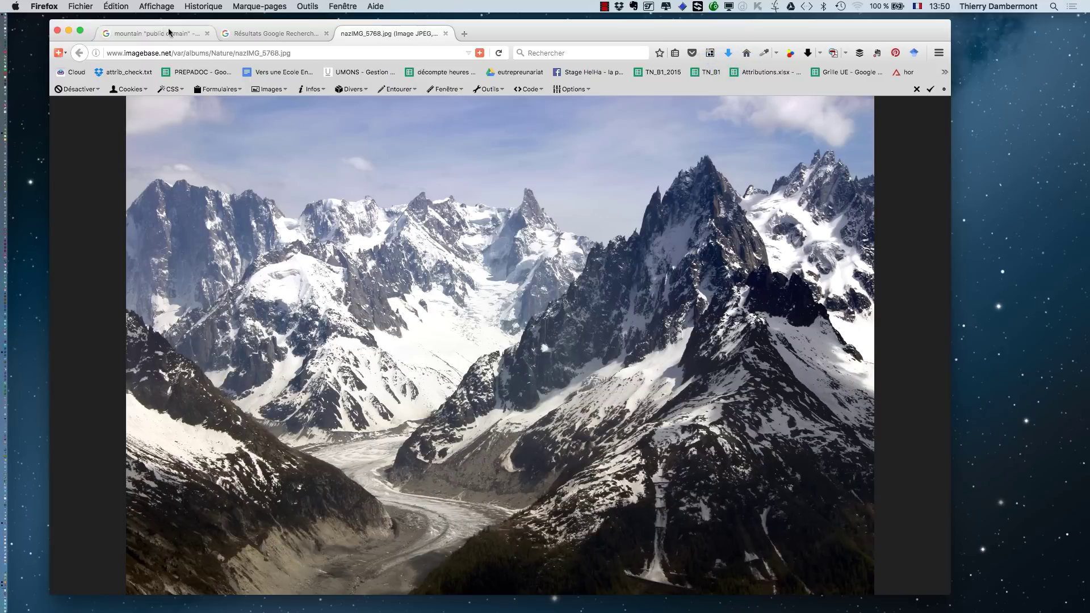
left_click(151, 35)
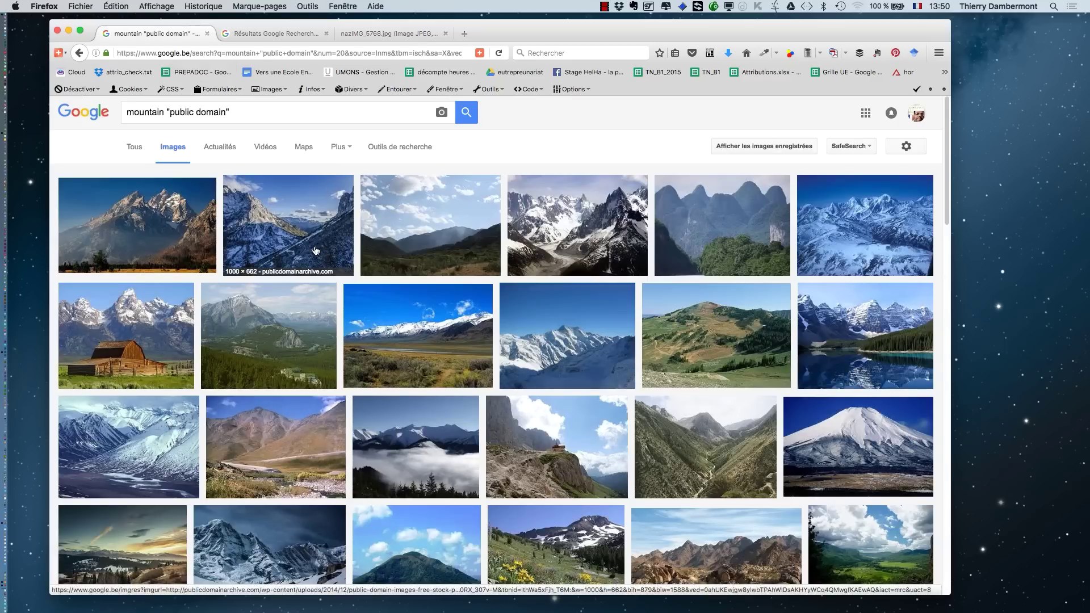
double_click(161, 113)
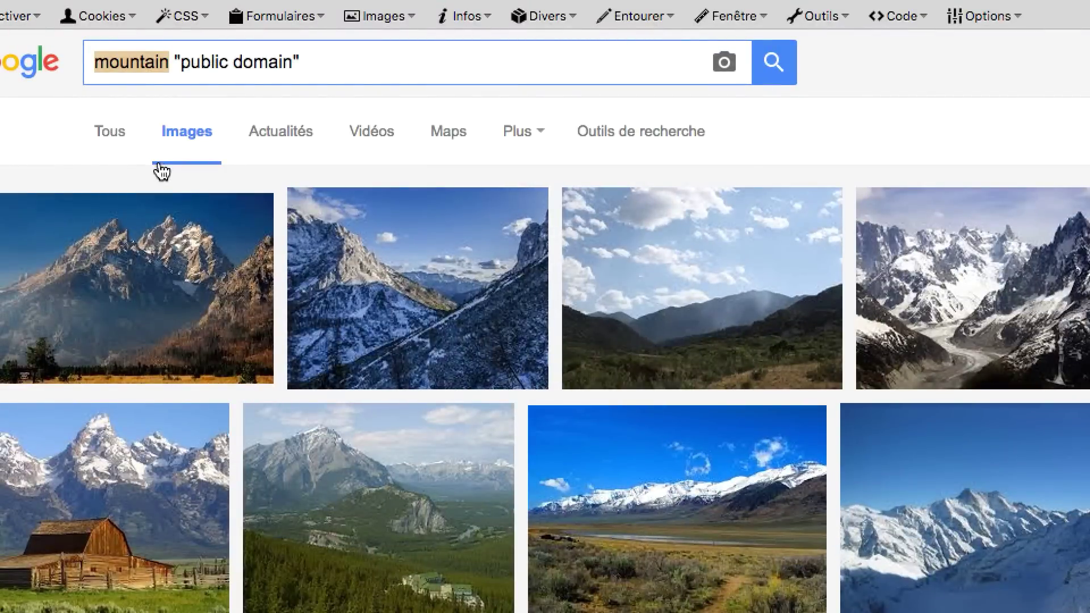
Search images for mountain goat "public domain" and open the lying white goat at full size.
type("mountain goat")
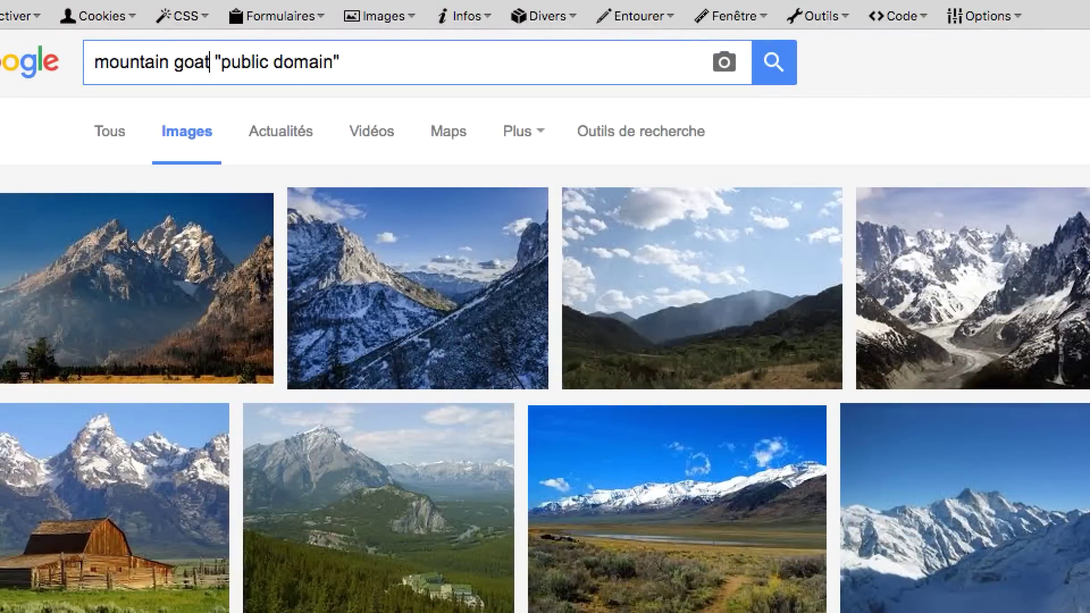
key("Return")
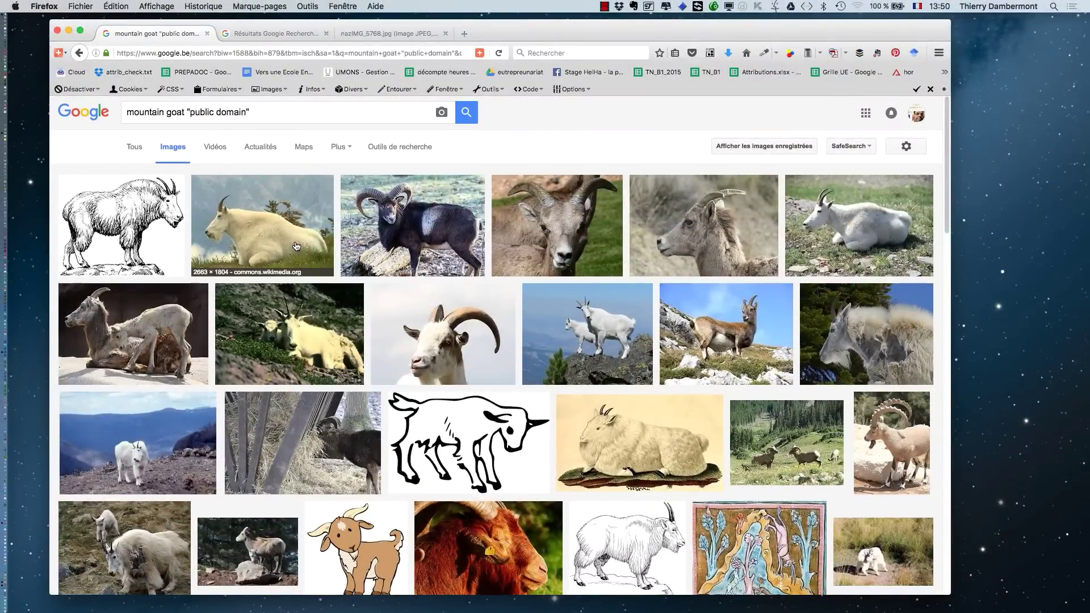
left_click(266, 233, "super")
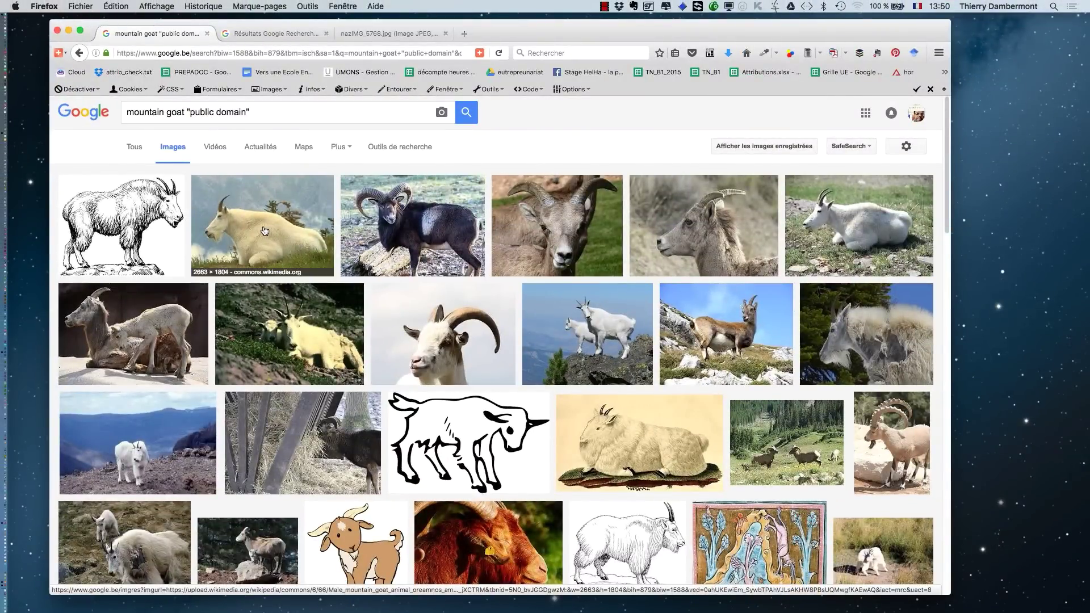
left_click(254, 34)
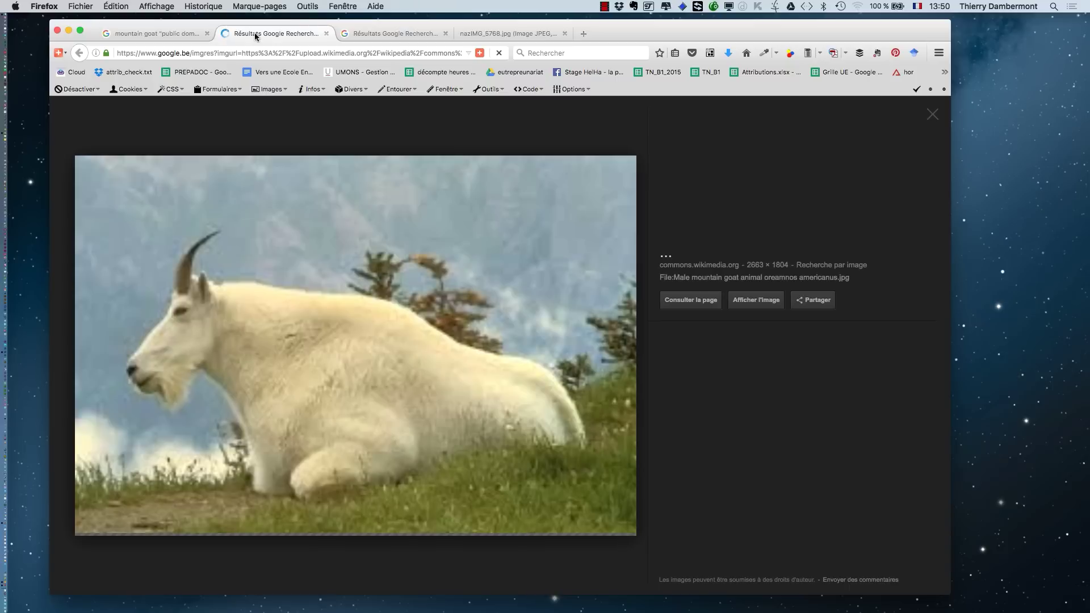
left_click(746, 295)
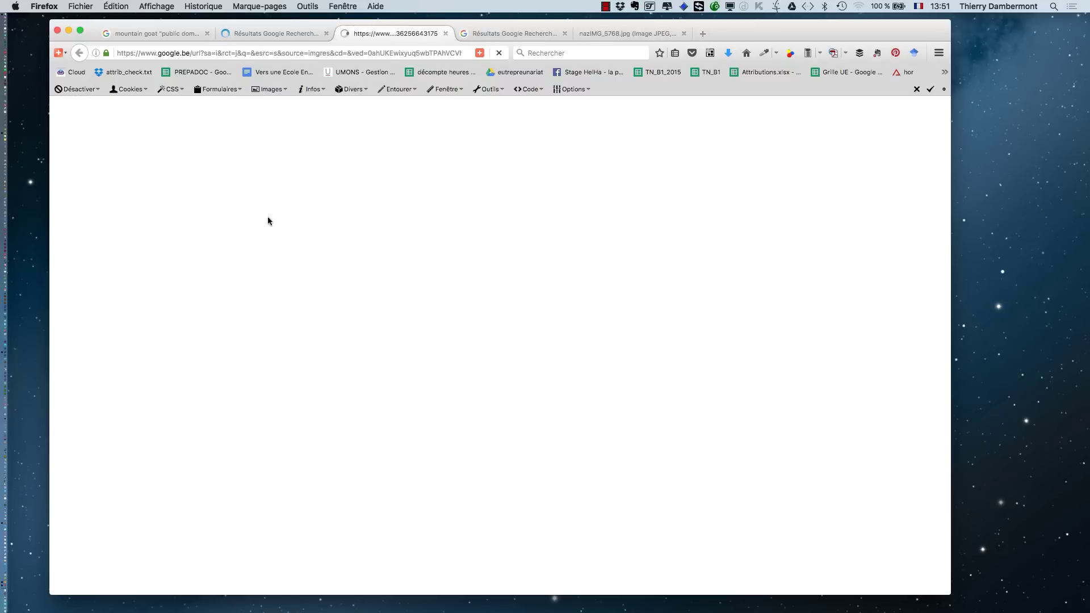
Save the goat photo into Photoshop intro 2 and switch back to Photoshop.
left_click(138, 39)
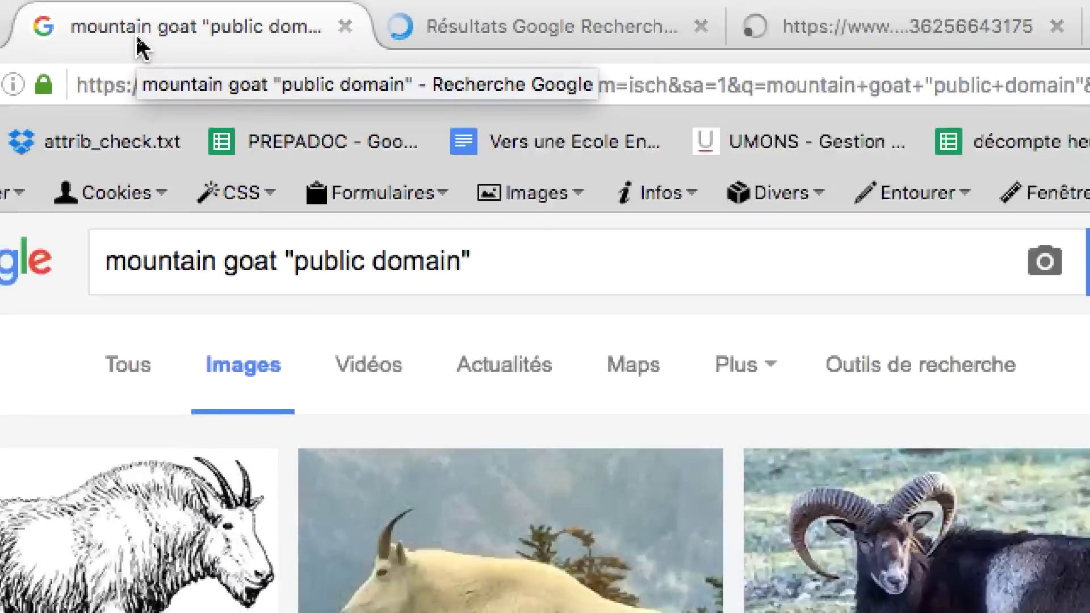
left_click(886, 26)
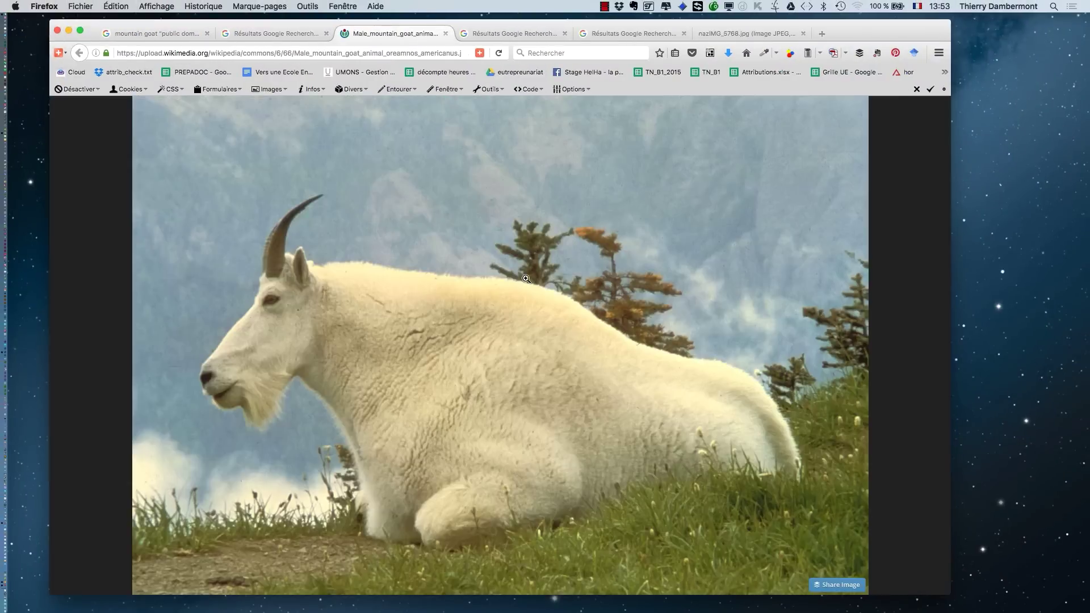
right_click(516, 280)
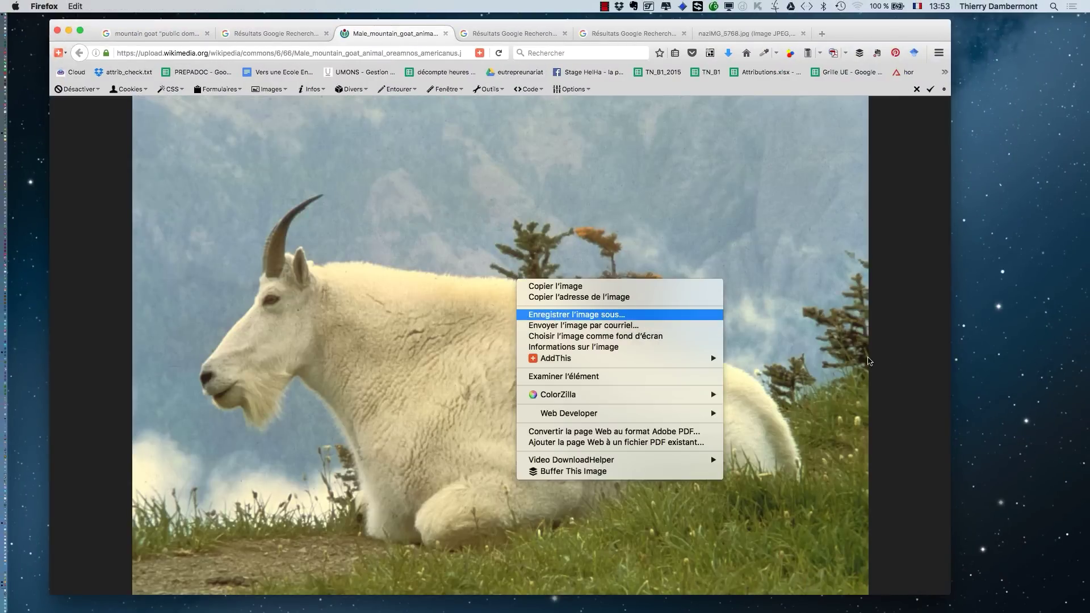
key("Return")
left_click(296, 206)
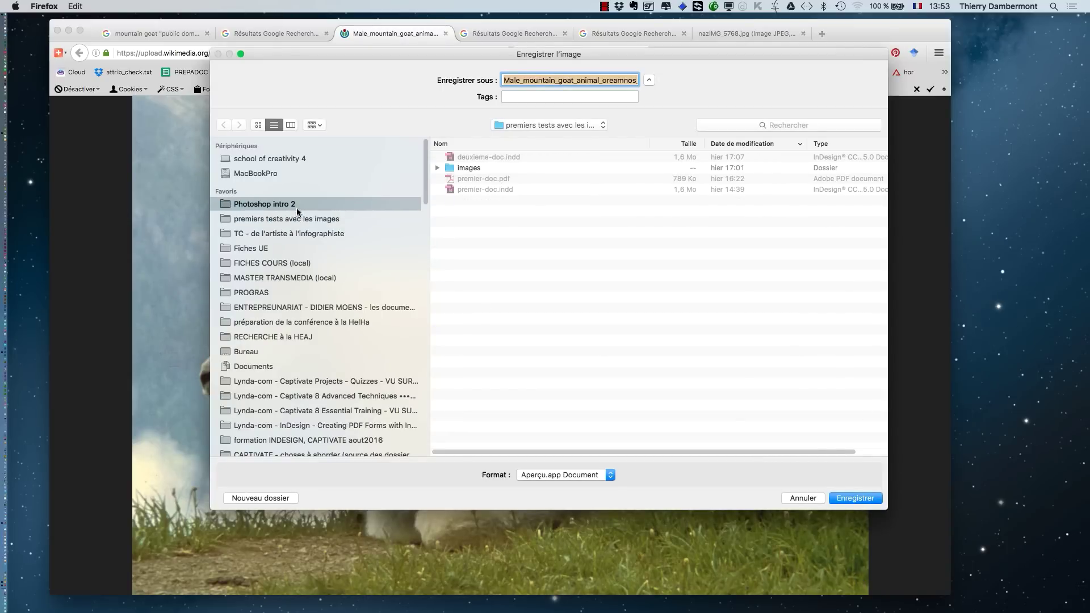
left_click(875, 501)
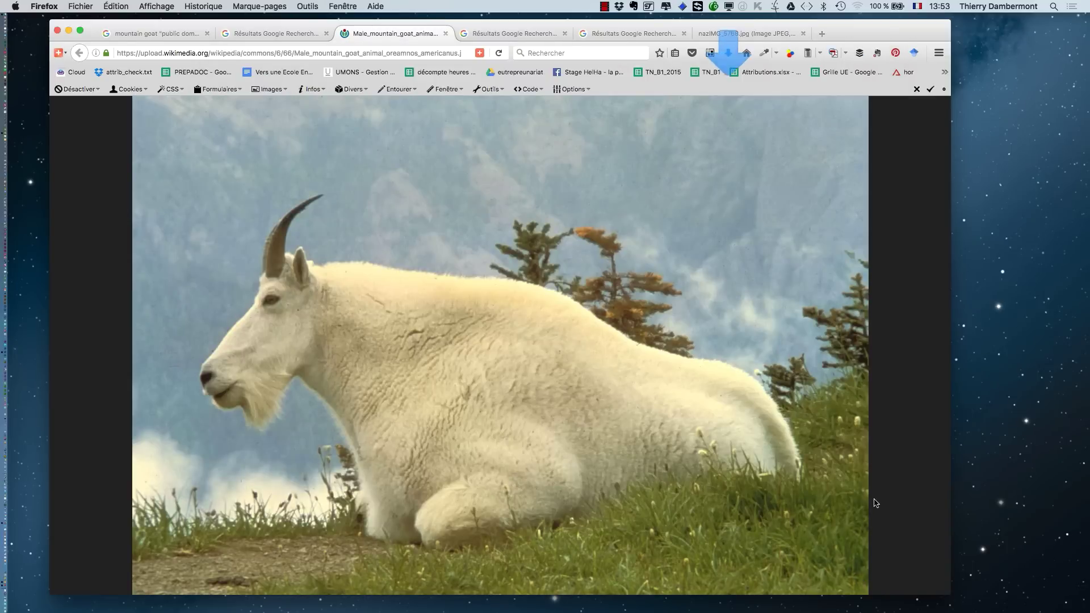
key("super+Tab")
key("Tab")
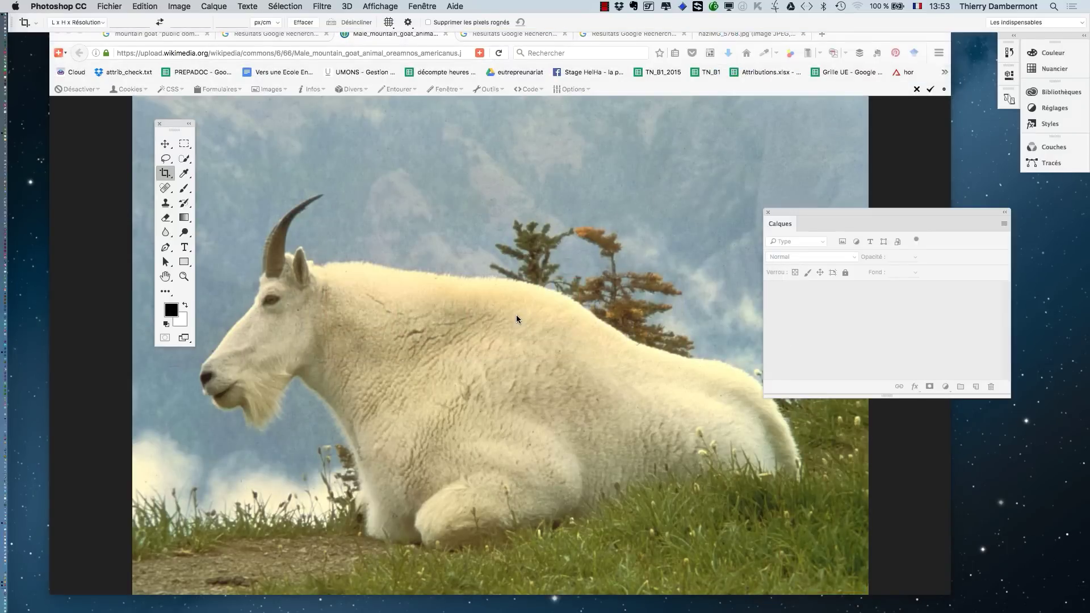
Hide Firefox and open the mountain goat photo and nazIMG_5768.jpg together from Photoshop intro 2.
key("super+alt+h")
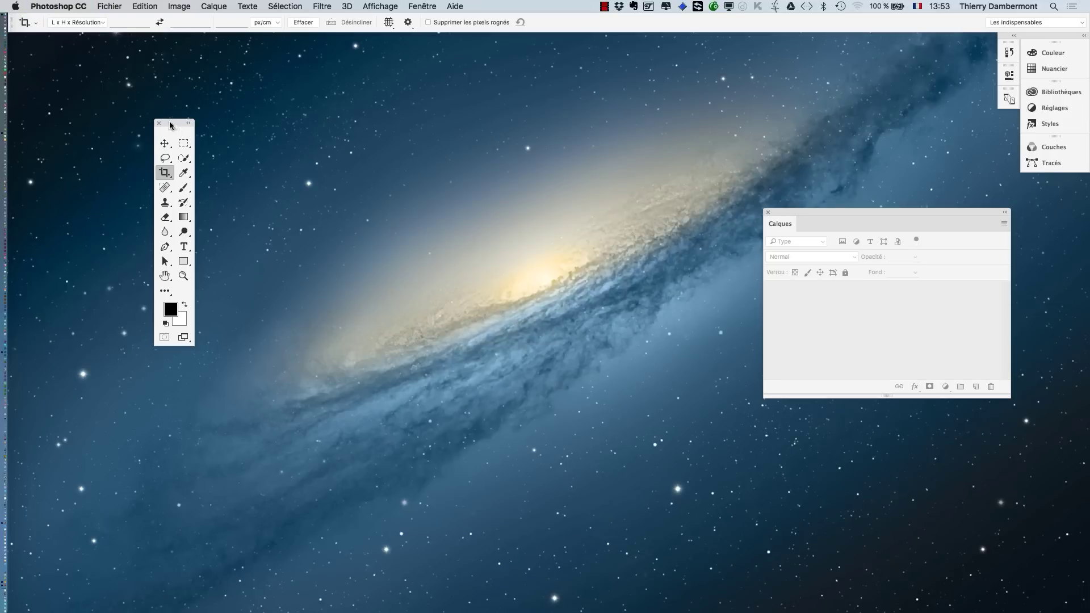
left_click_drag(191, 128, 88, 84)
left_click(109, 6)
left_click(118, 31)
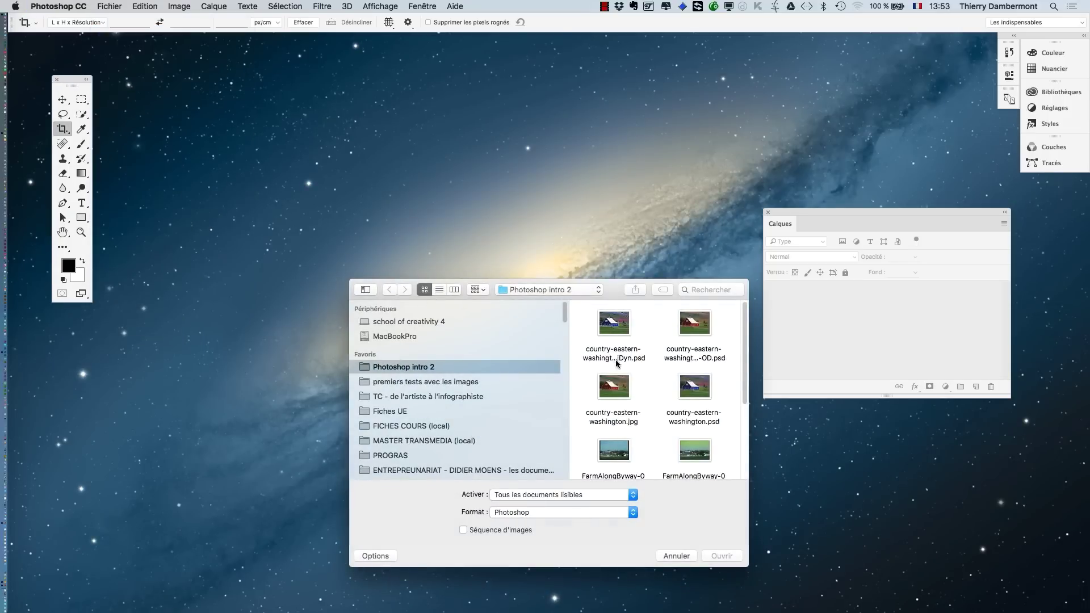
left_click_drag(614, 286, 388, 79)
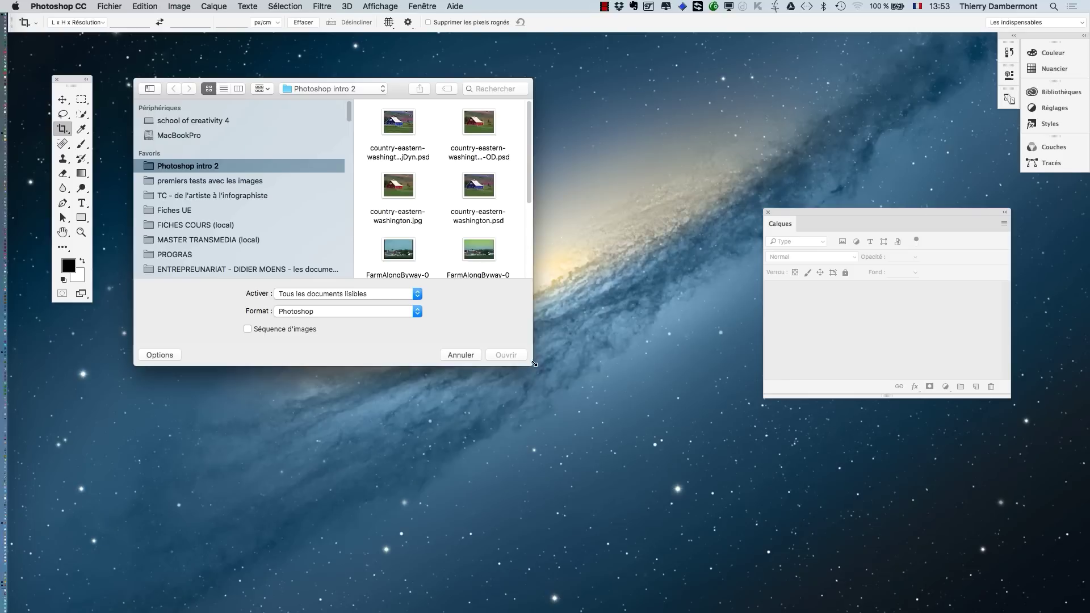
left_click_drag(533, 364, 821, 504)
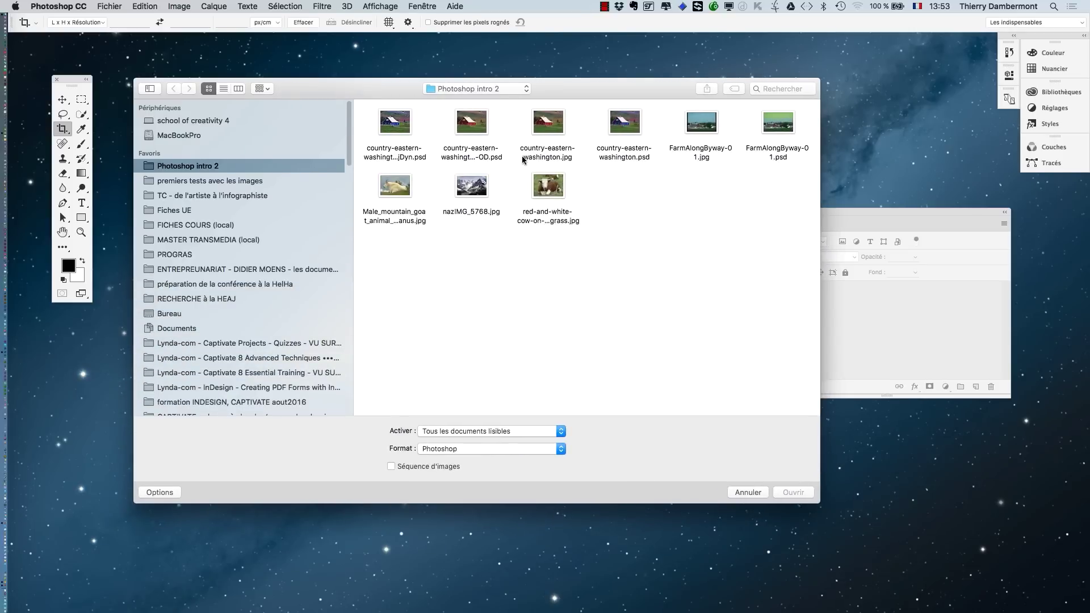
left_click(224, 90)
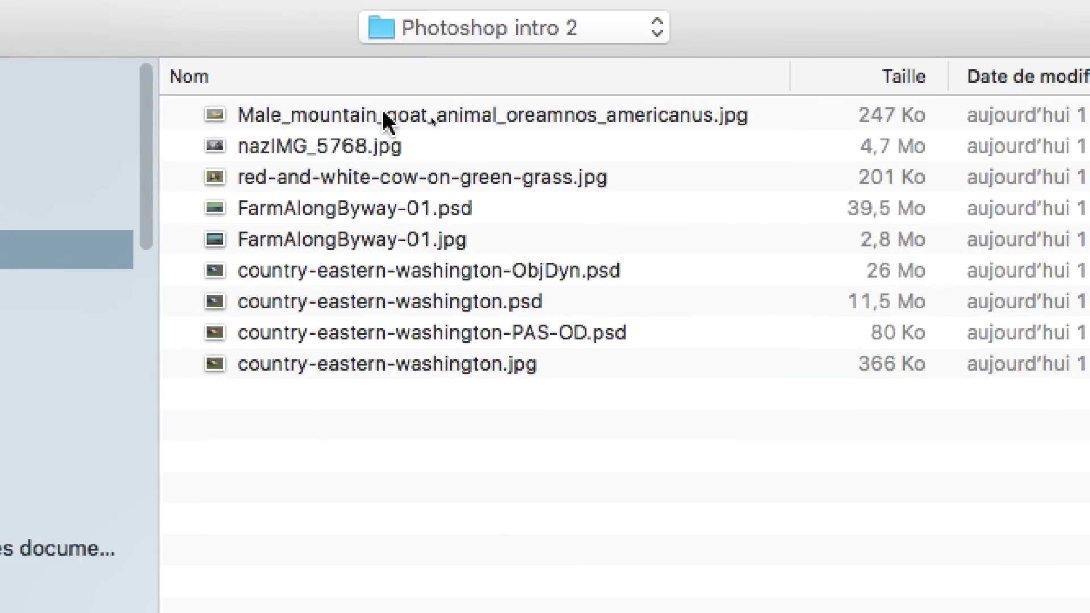
left_click(826, 173)
left_click(384, 122, "shift")
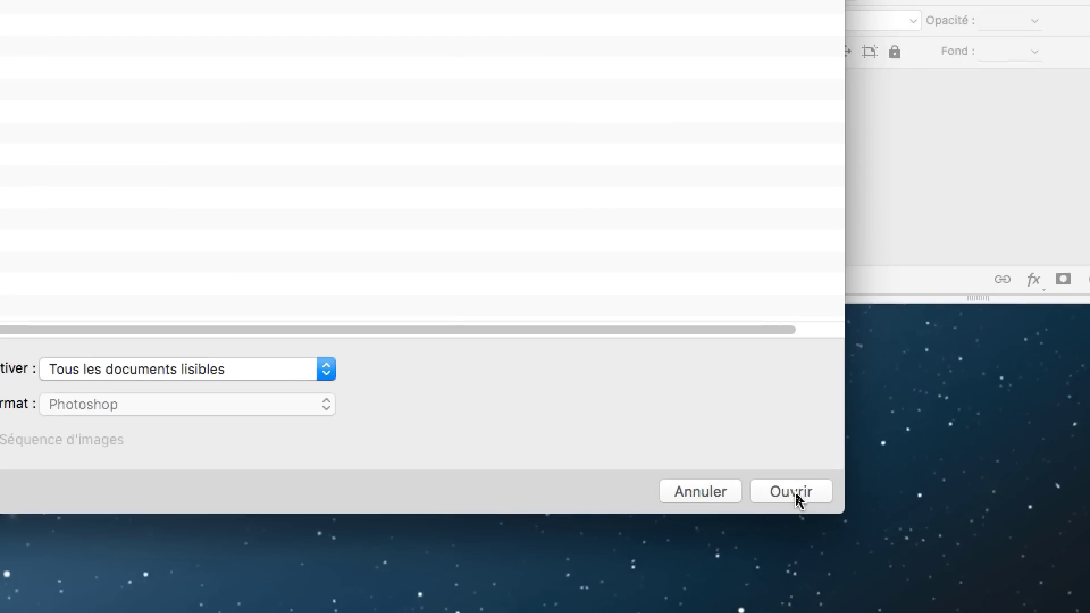
left_click(794, 495)
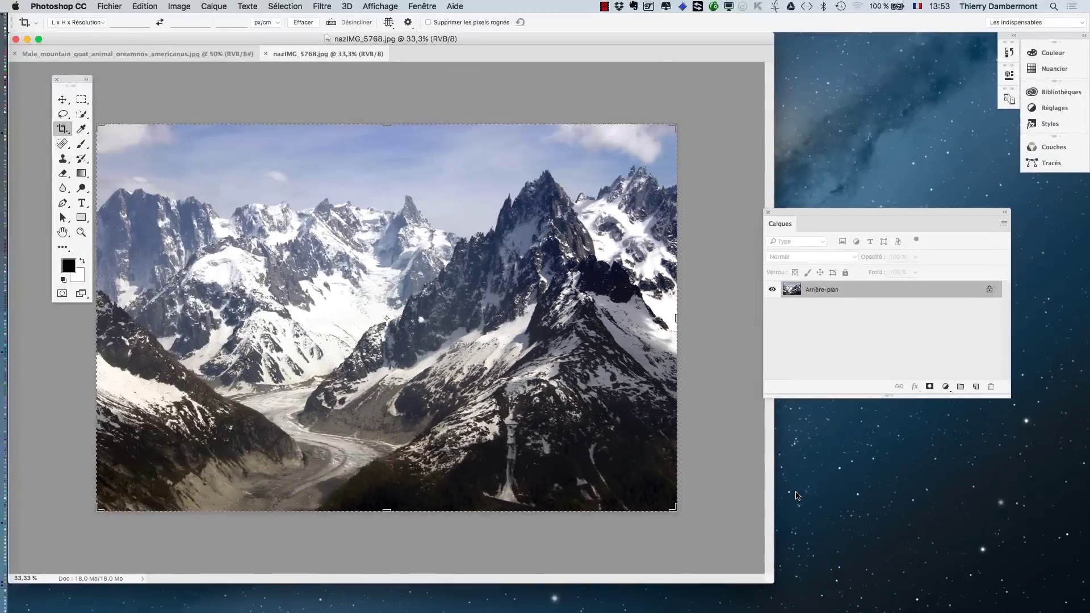
Reposition the document window and Calques panel, check the goat photo, then return to nazIMG_5768.jpg.
left_click_drag(489, 40, 577, 44)
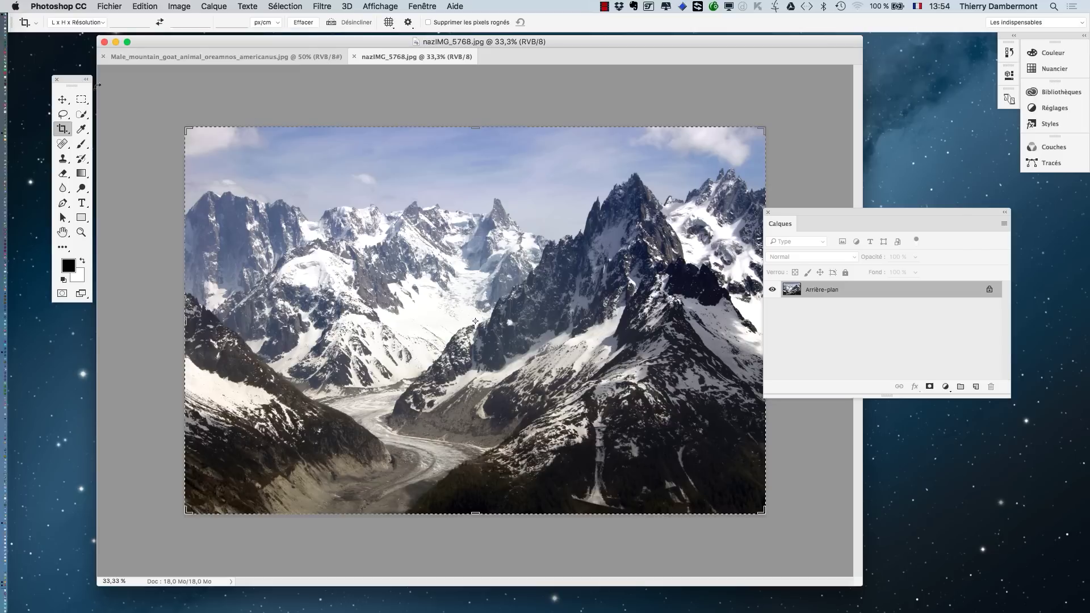
left_click_drag(797, 214, 876, 220)
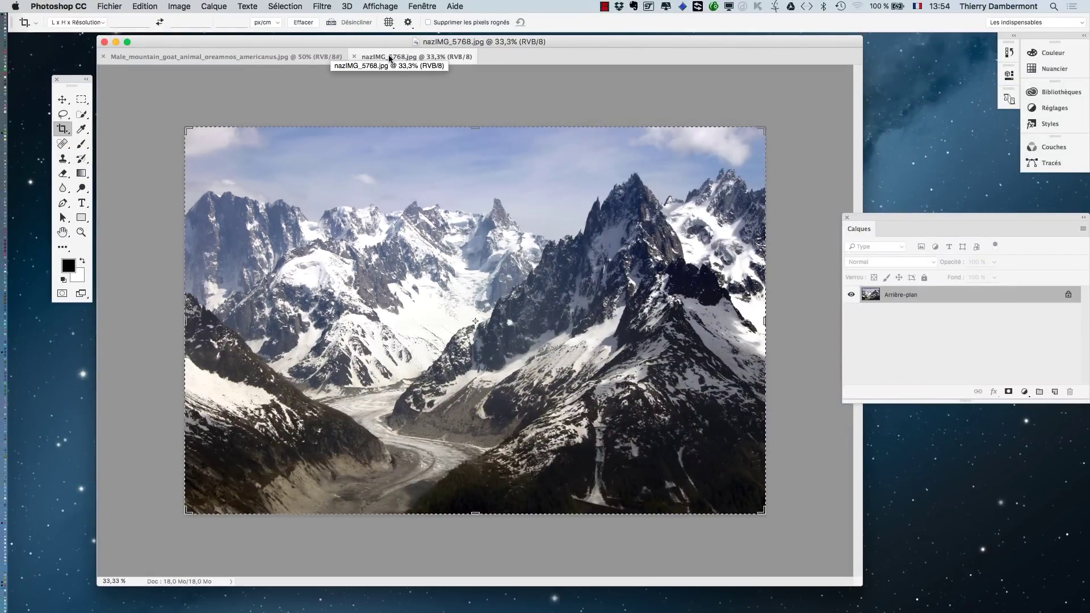
left_click(276, 59)
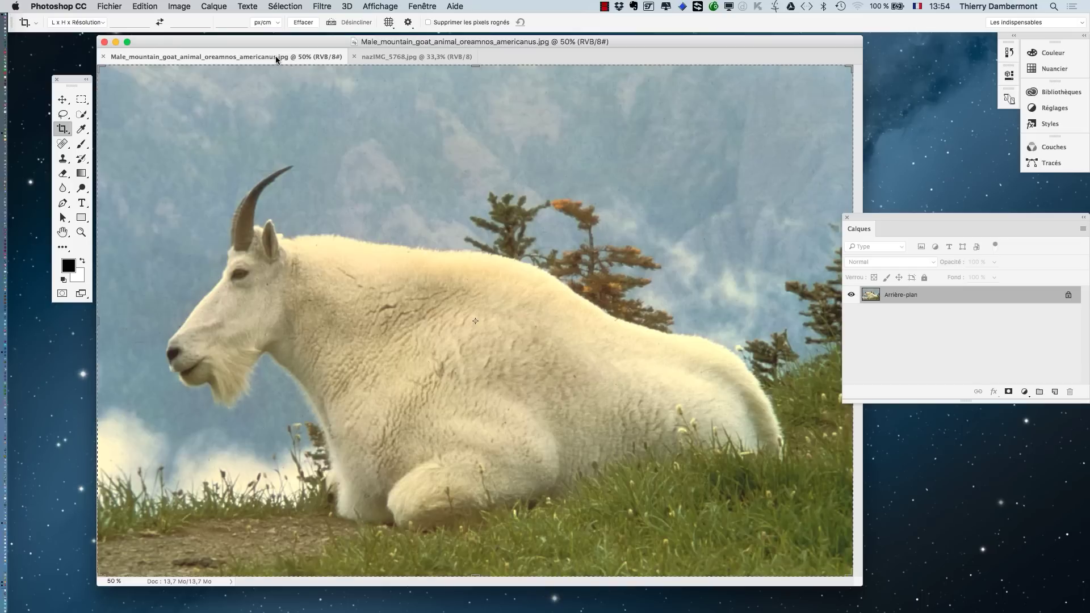
left_click(400, 59)
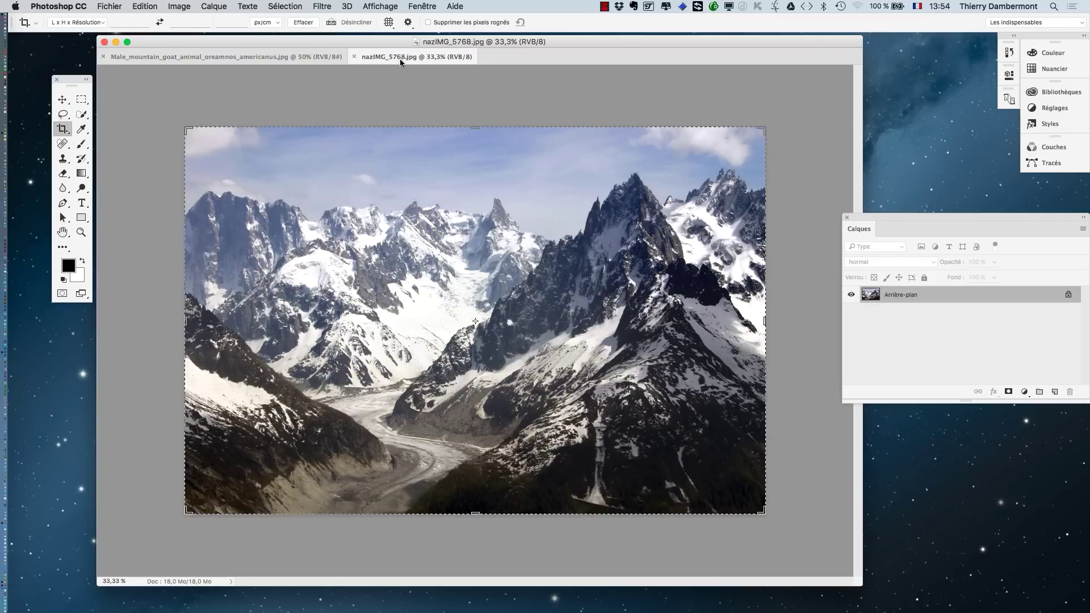
left_click_drag(408, 45, 382, 44)
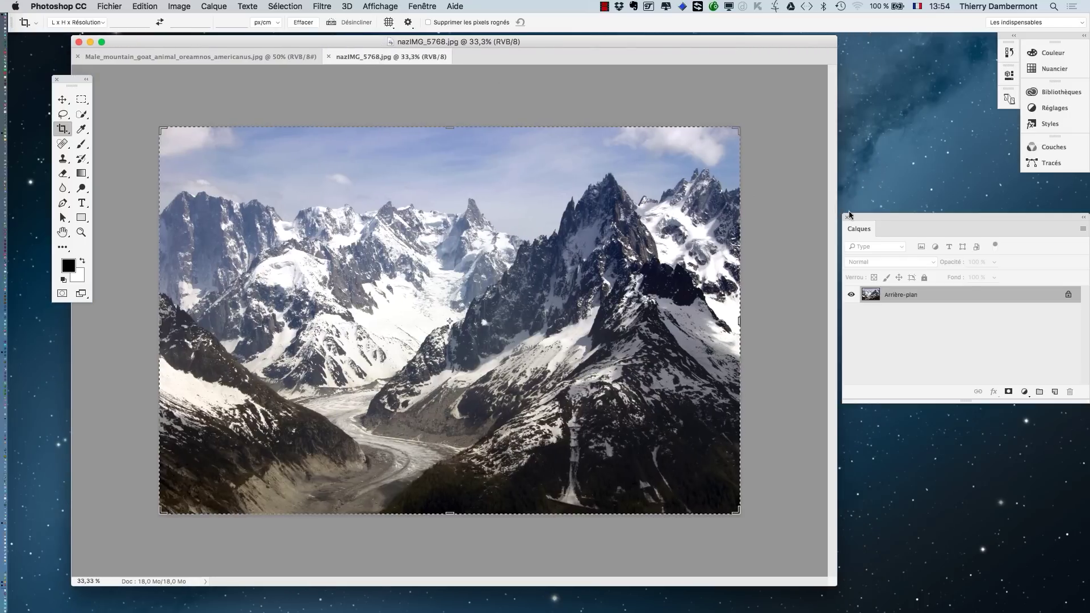
left_click_drag(850, 215, 678, 186)
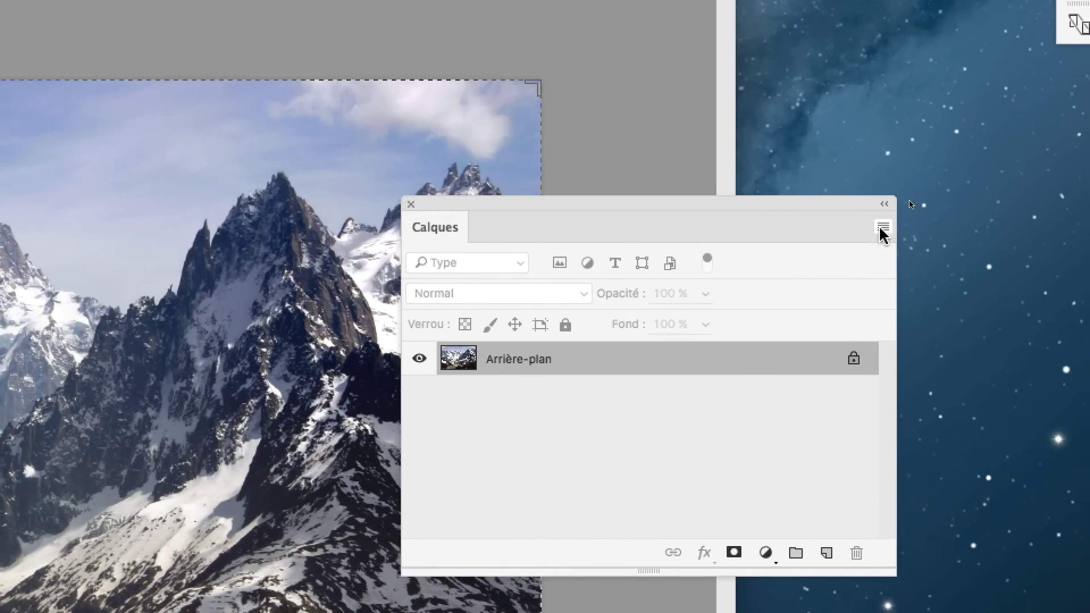
Set the Calques panel to its largest layer thumbnails, then narrow it and move it right.
left_click(882, 229)
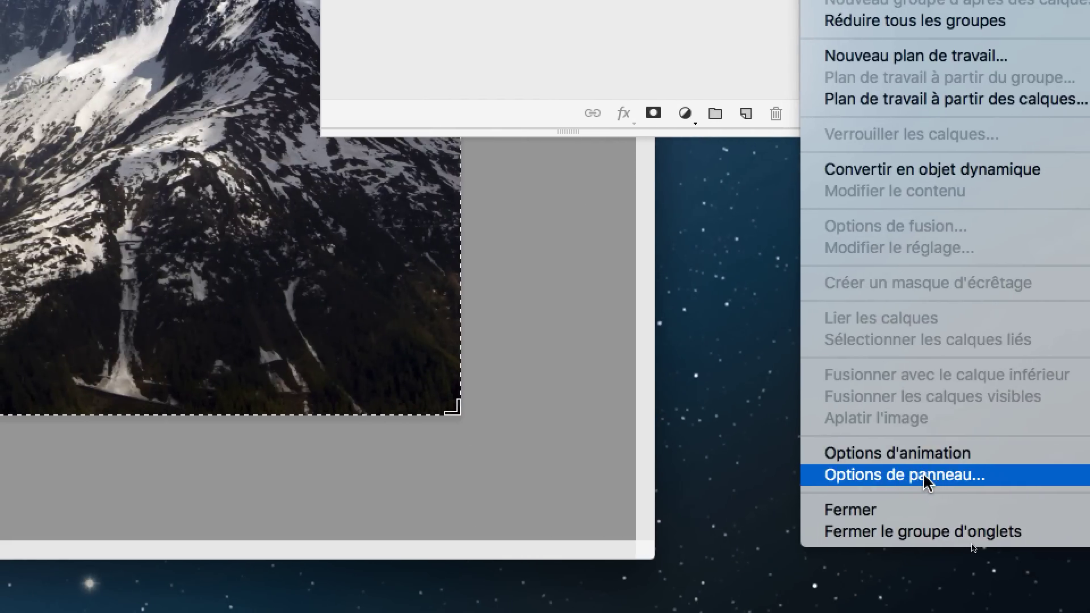
left_click(927, 481)
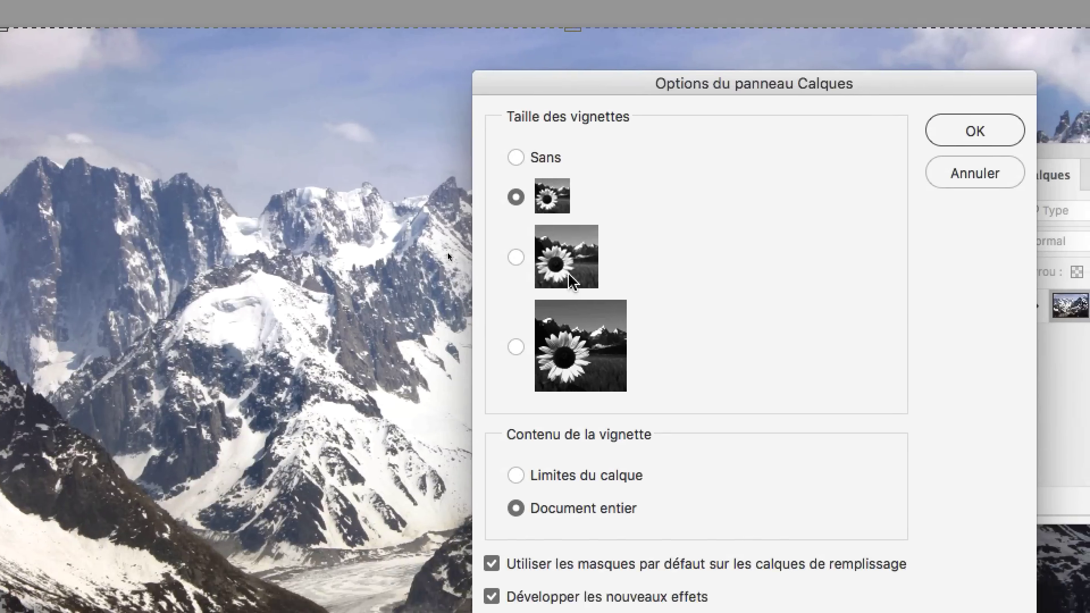
left_click(577, 363)
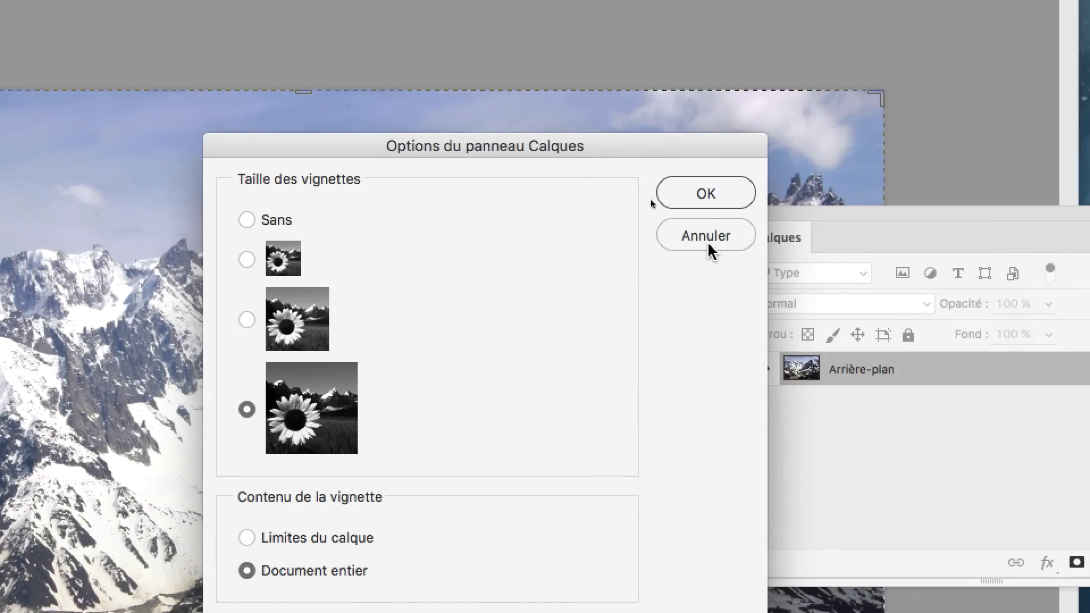
left_click(970, 80)
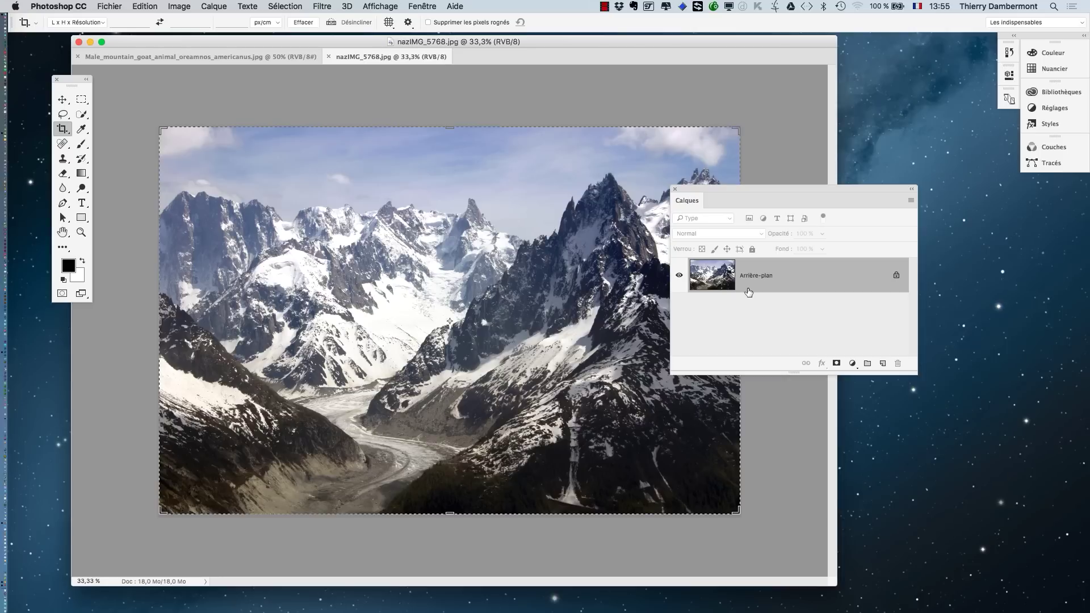
left_click_drag(915, 371, 860, 366)
left_click_drag(731, 189, 862, 205)
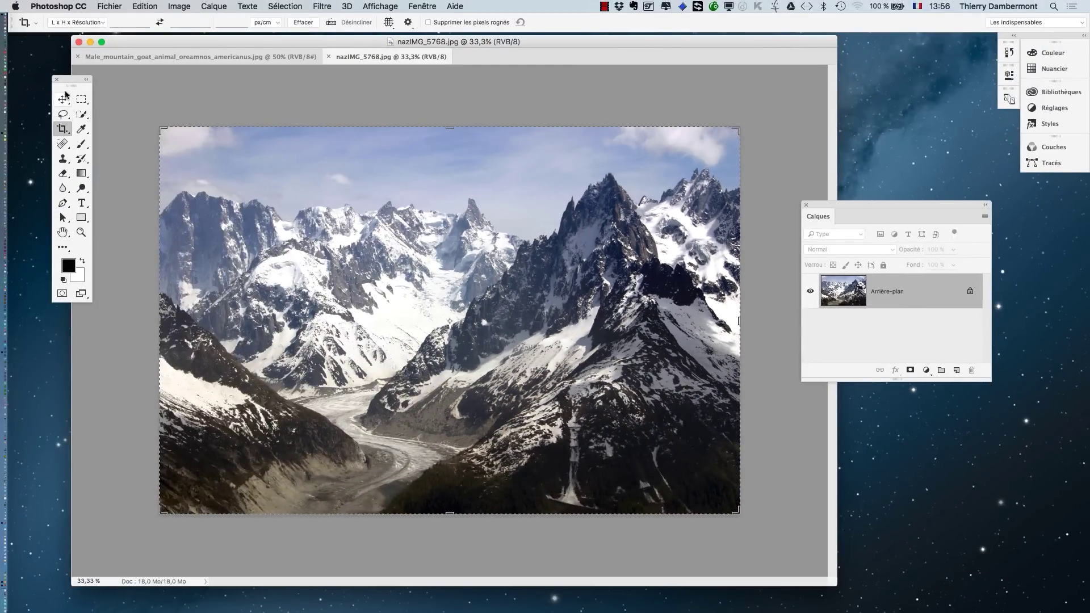
Float the mountain document nazIMG_5768.jpg in its own window.
left_click_drag(69, 86, 46, 101)
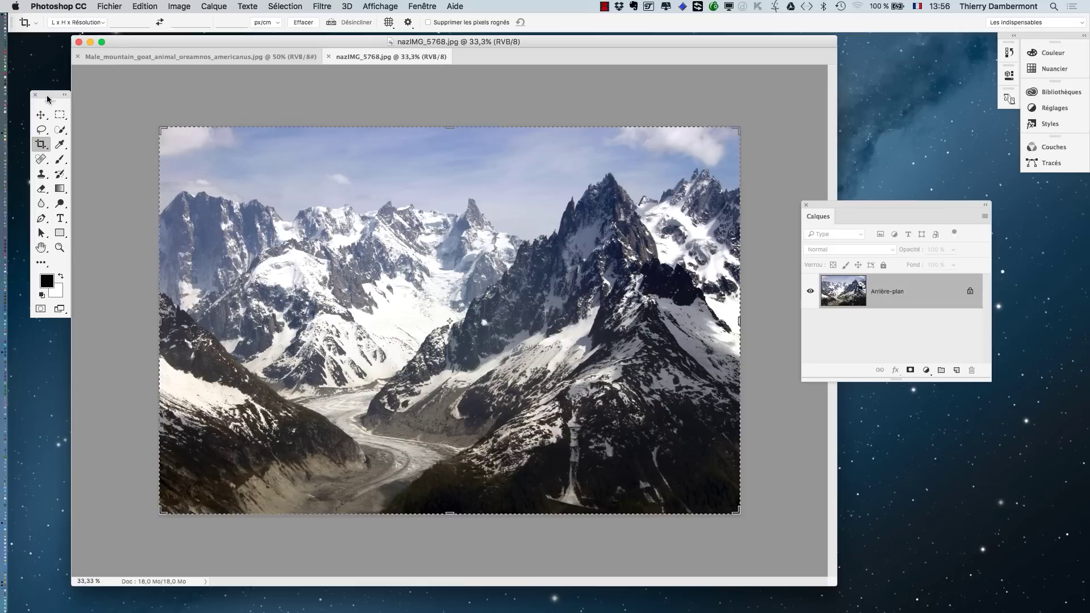
left_click(165, 63)
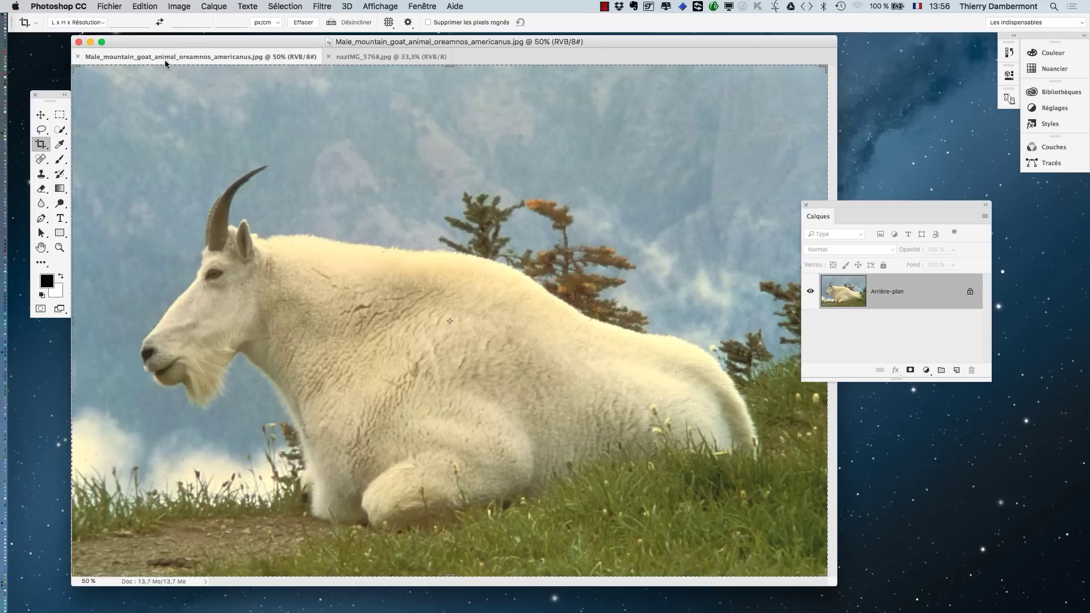
left_click(374, 57)
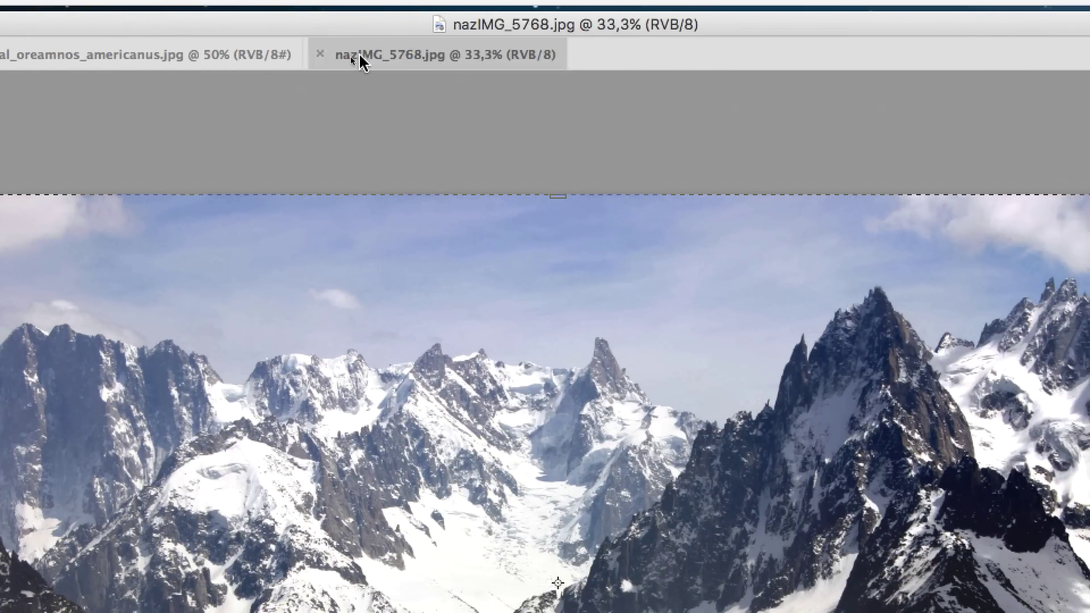
left_click_drag(360, 58, 448, 145)
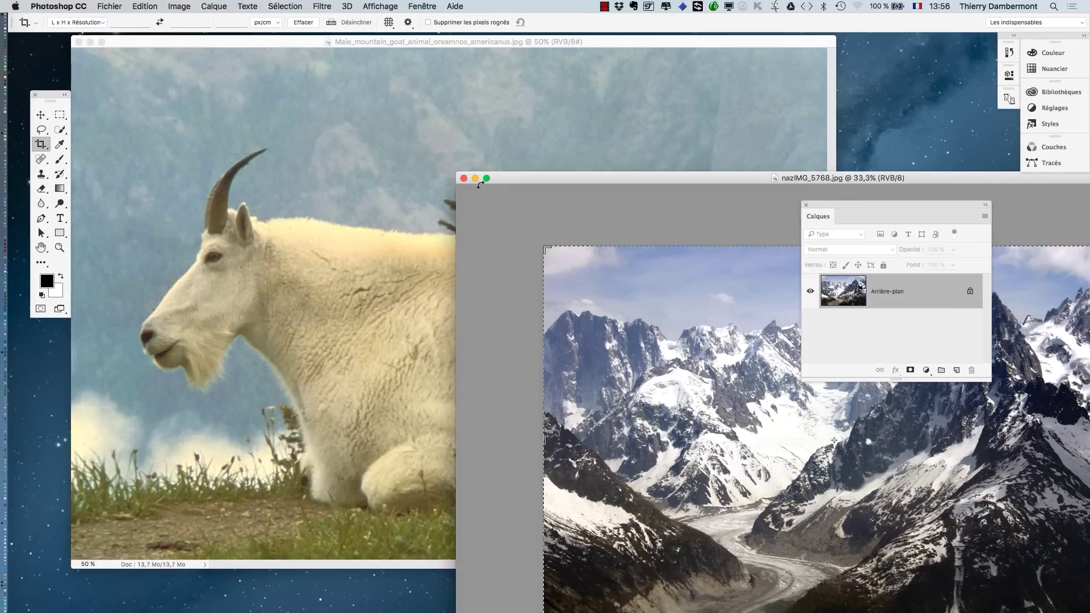
Narrow the goat window, tile both photos with Juxtaposer, and select the Move tool.
left_click(267, 41)
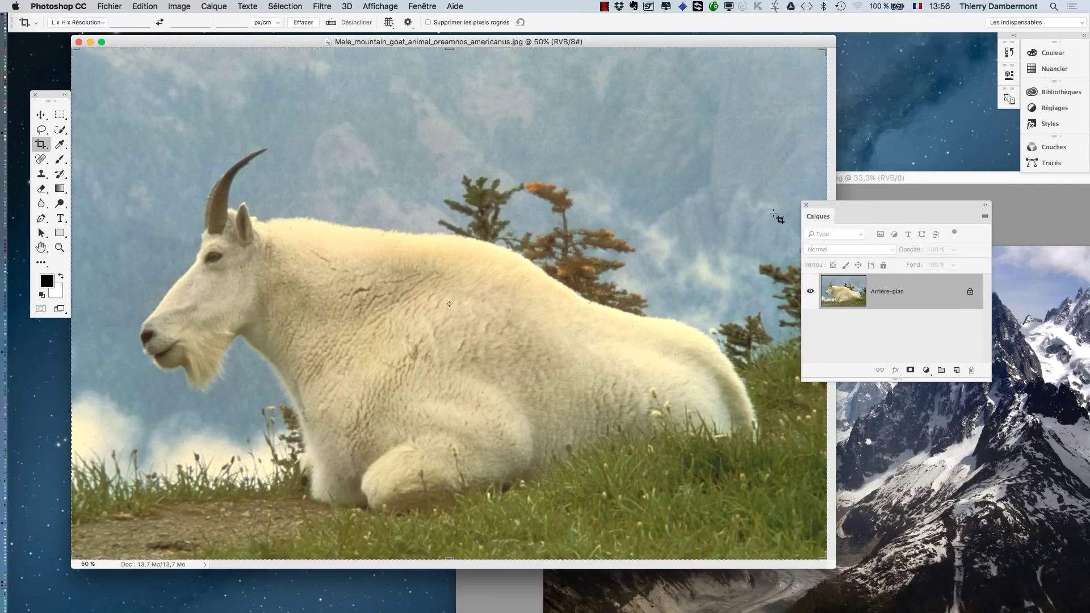
left_click_drag(836, 568, 500, 599)
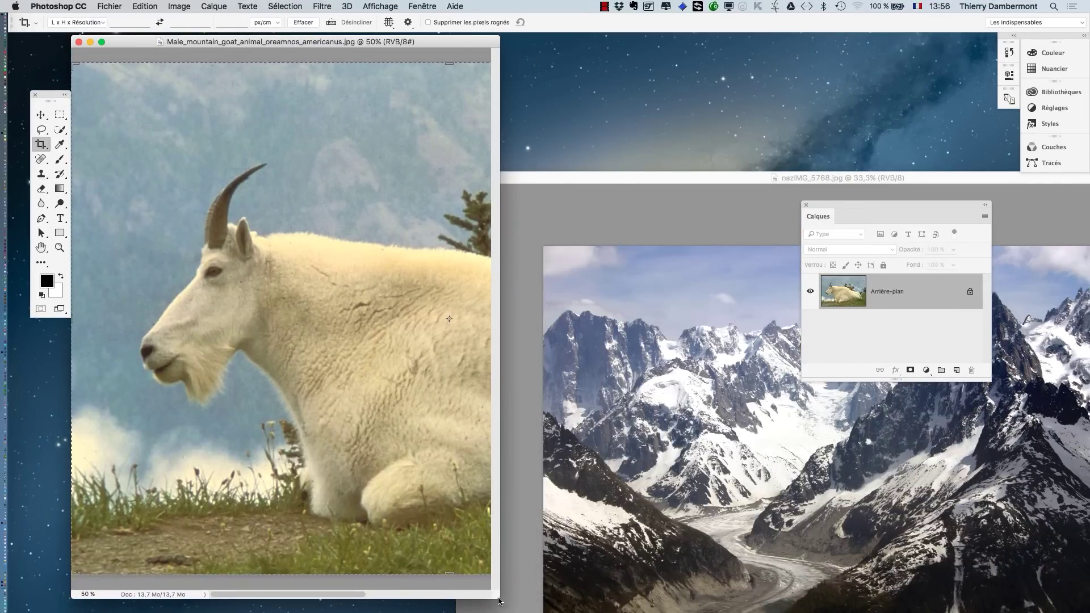
left_click(423, 6)
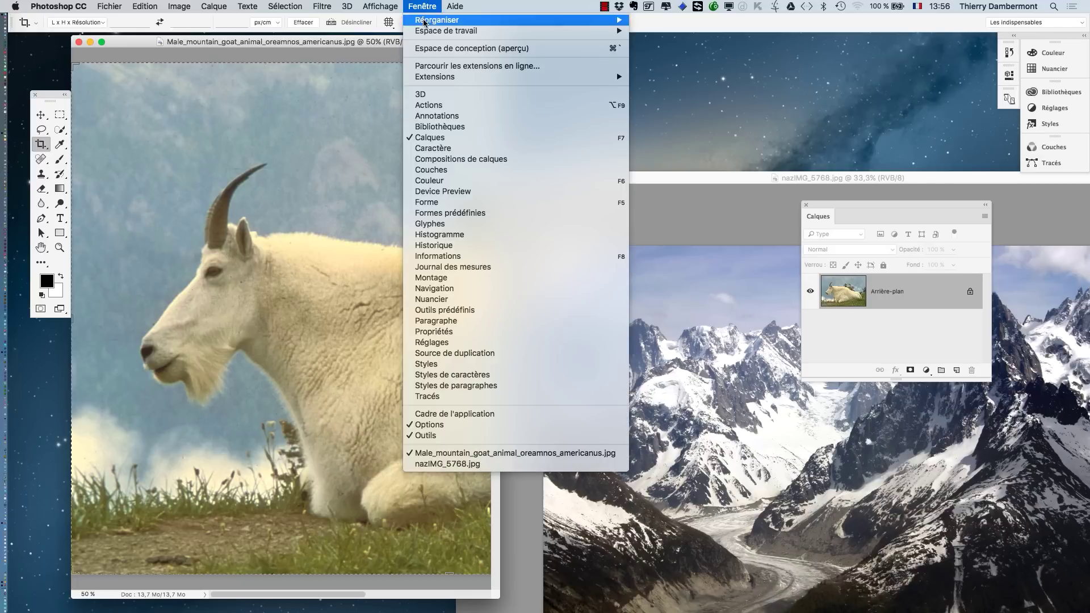
mouse_move(432, 19)
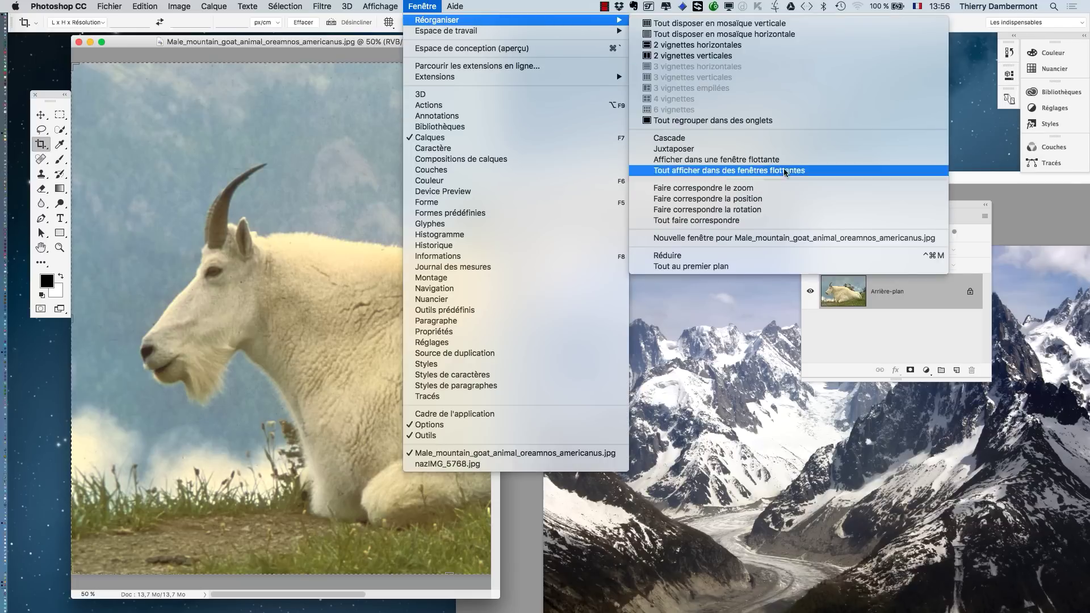
left_click(779, 149)
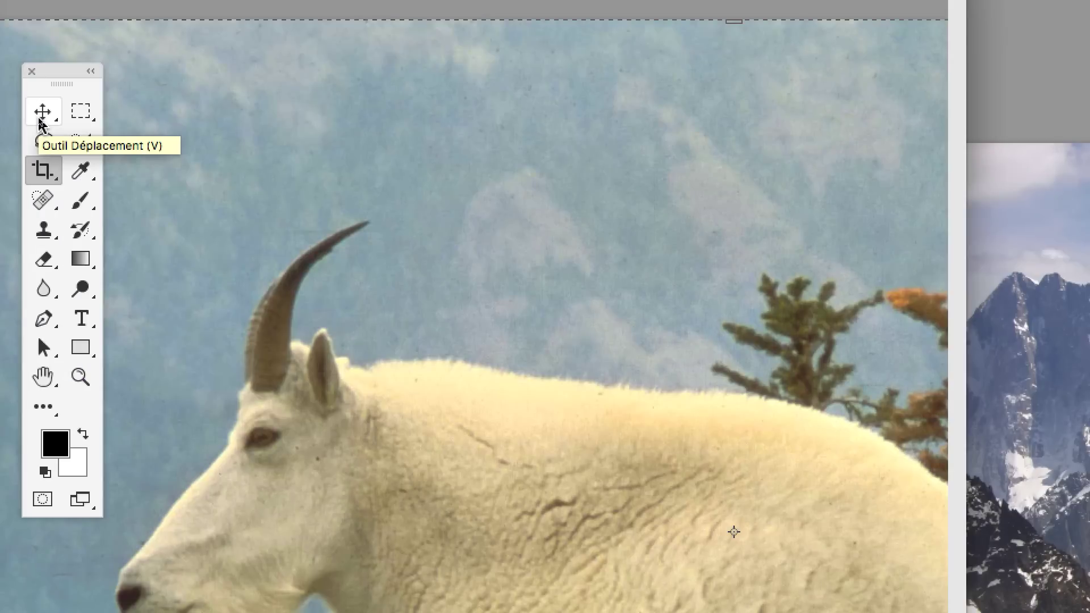
left_click(40, 121)
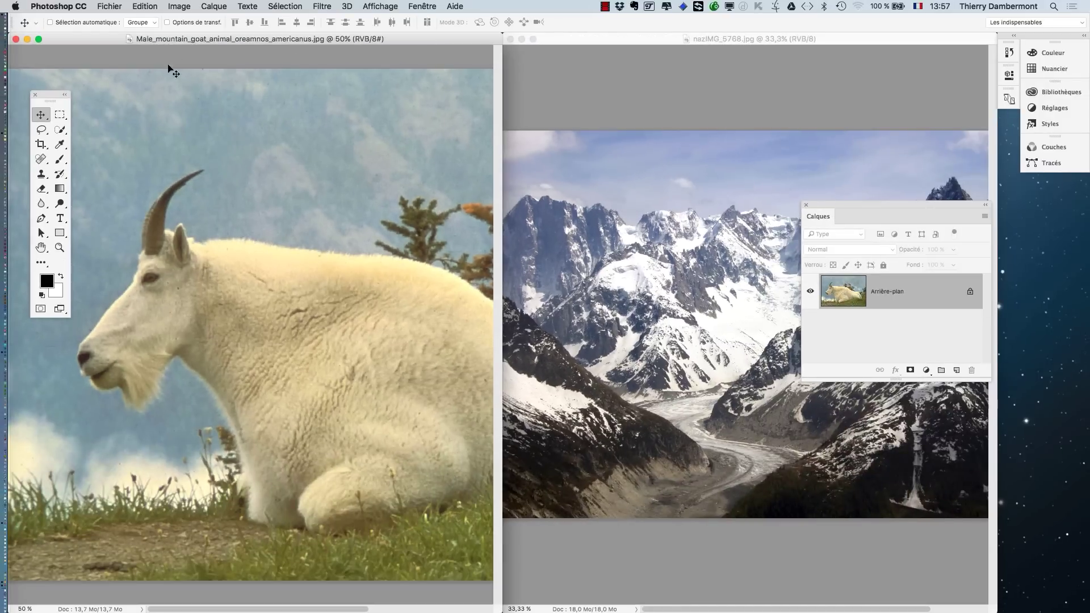
left_click(184, 7)
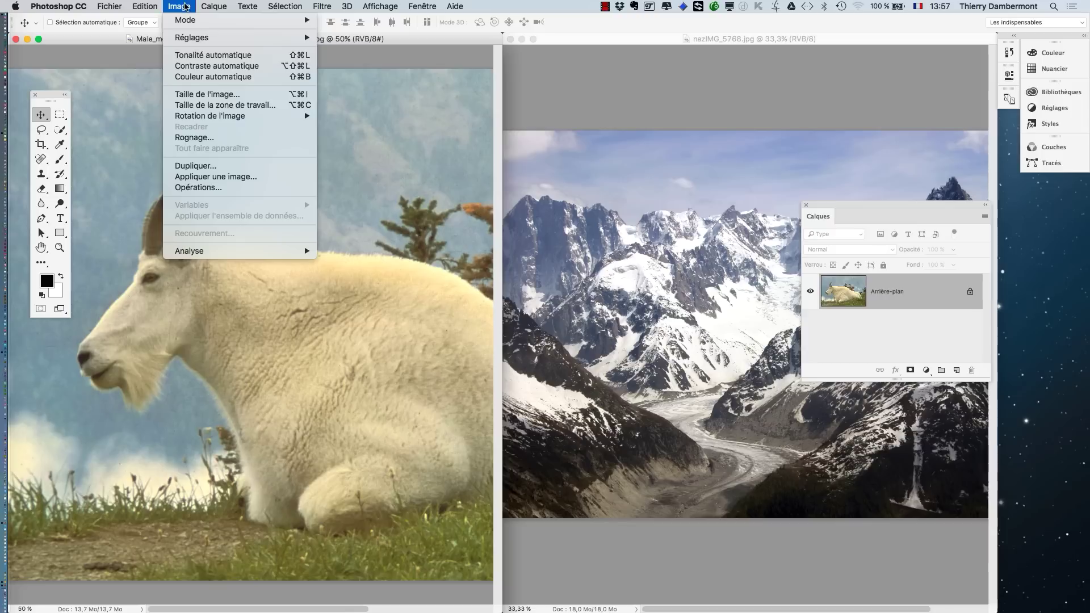
left_click(219, 93)
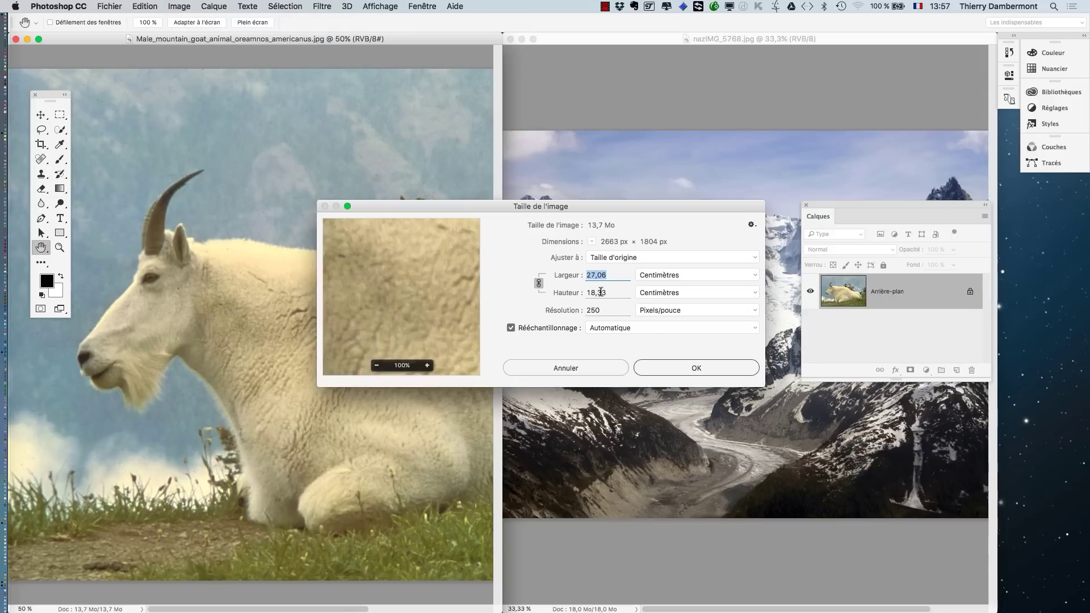
key("alt")
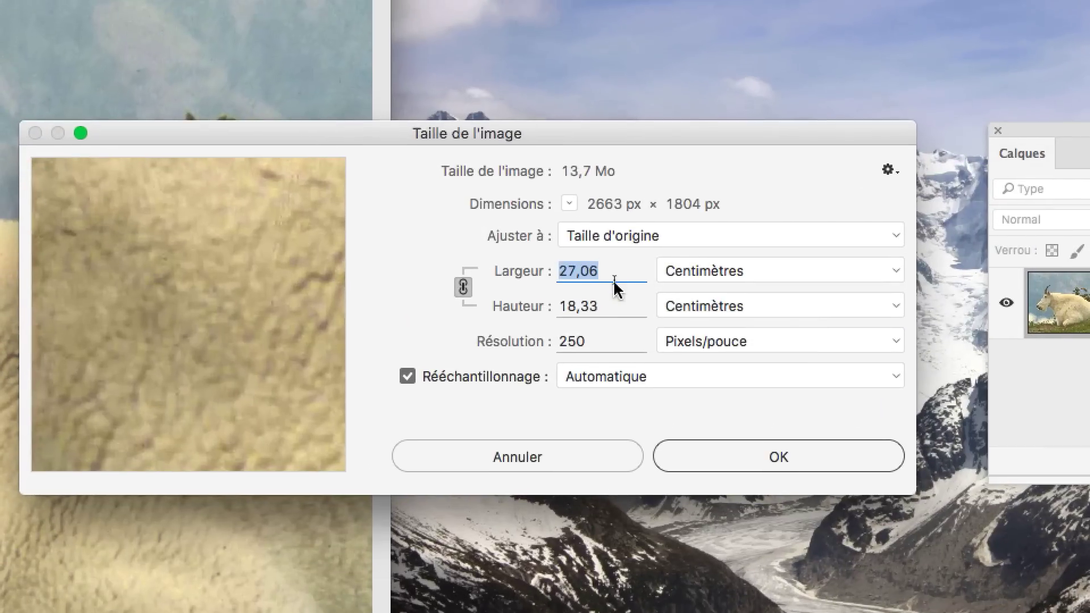
key("alt")
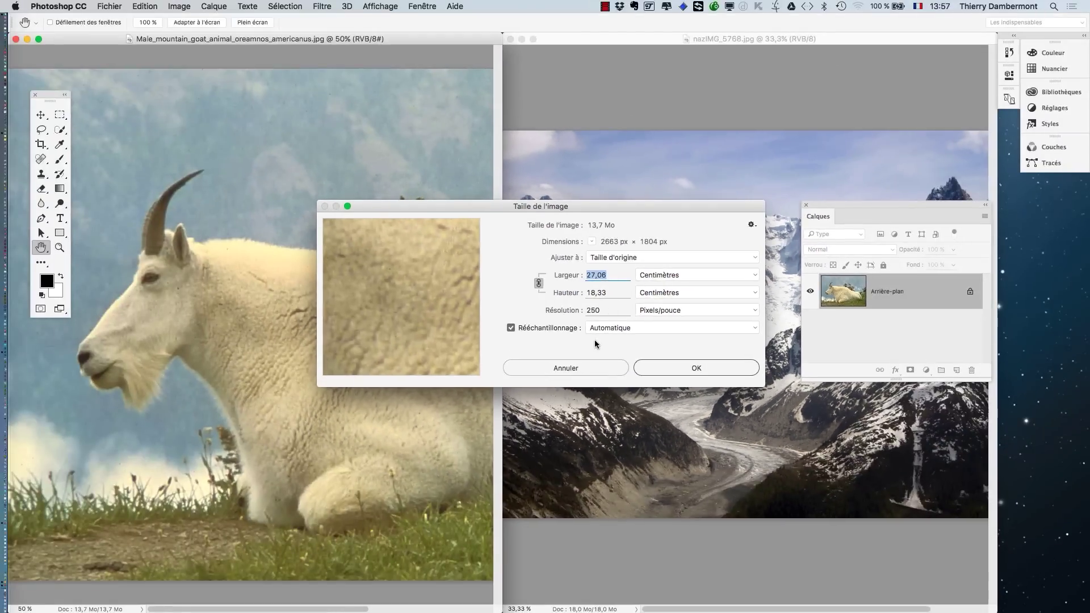
left_click(595, 369)
left_click(600, 43)
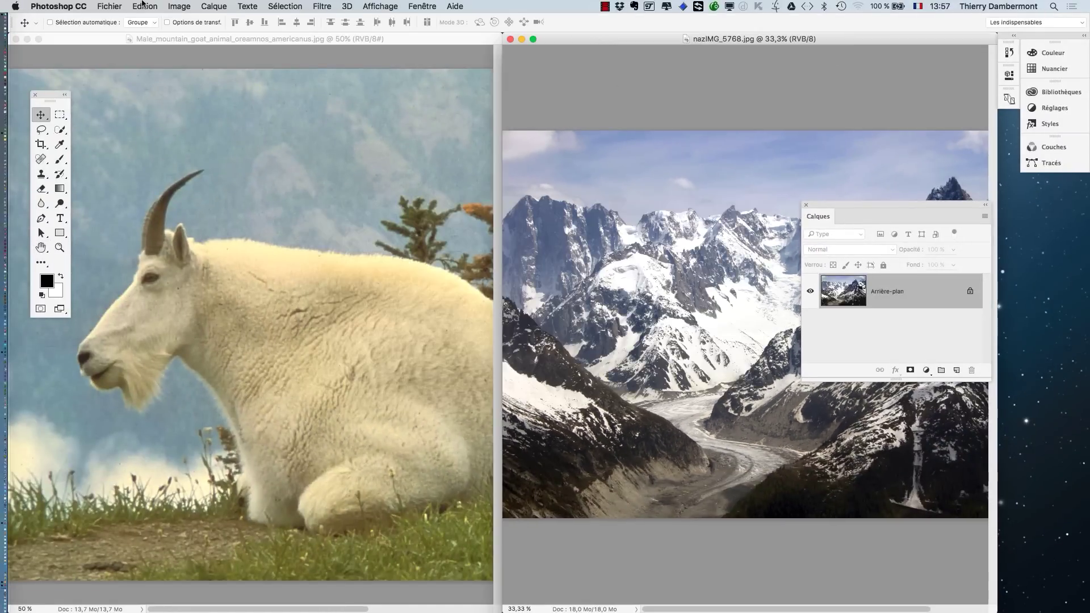
left_click(189, 6)
left_click(215, 95)
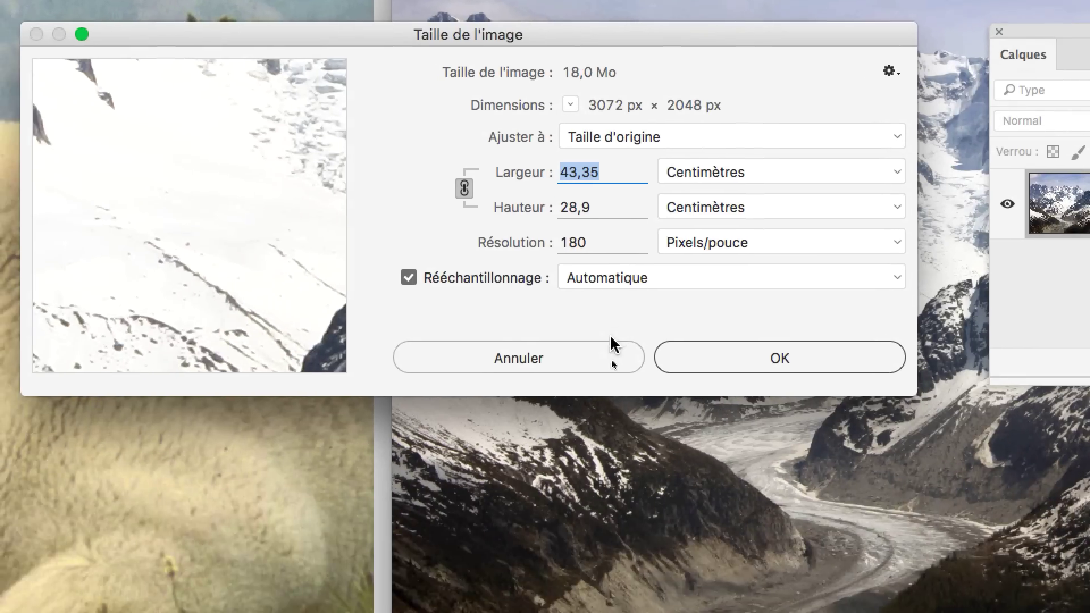
left_click(551, 499)
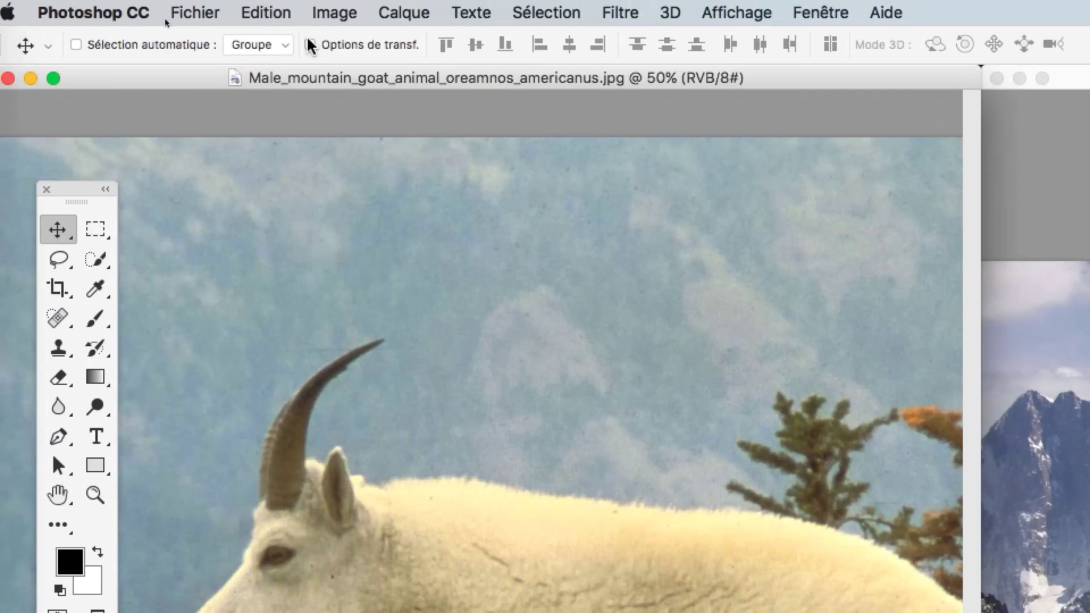
left_click(278, 12)
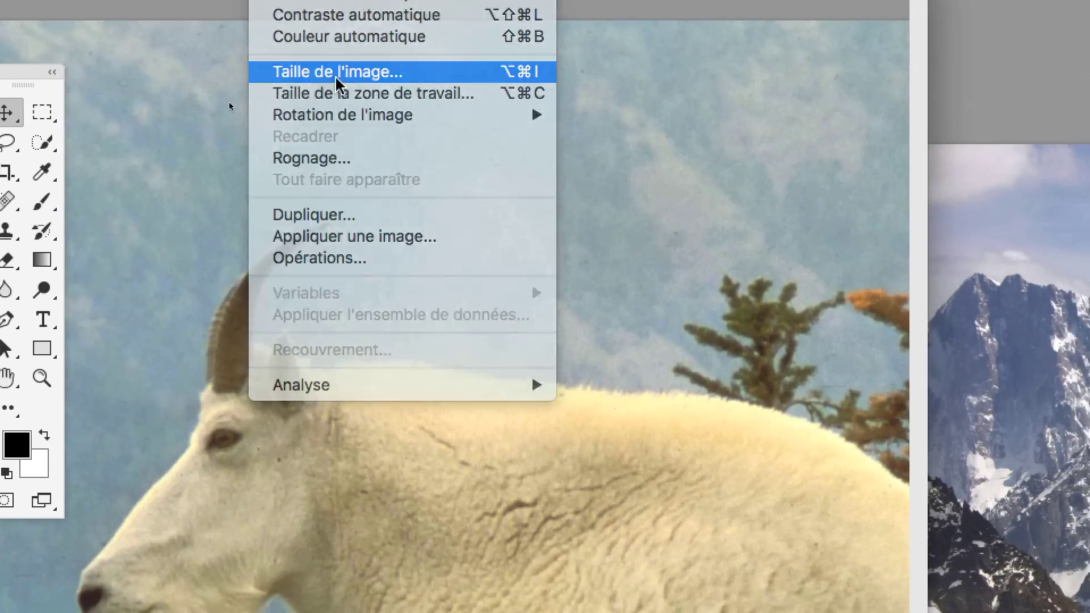
left_click(340, 84)
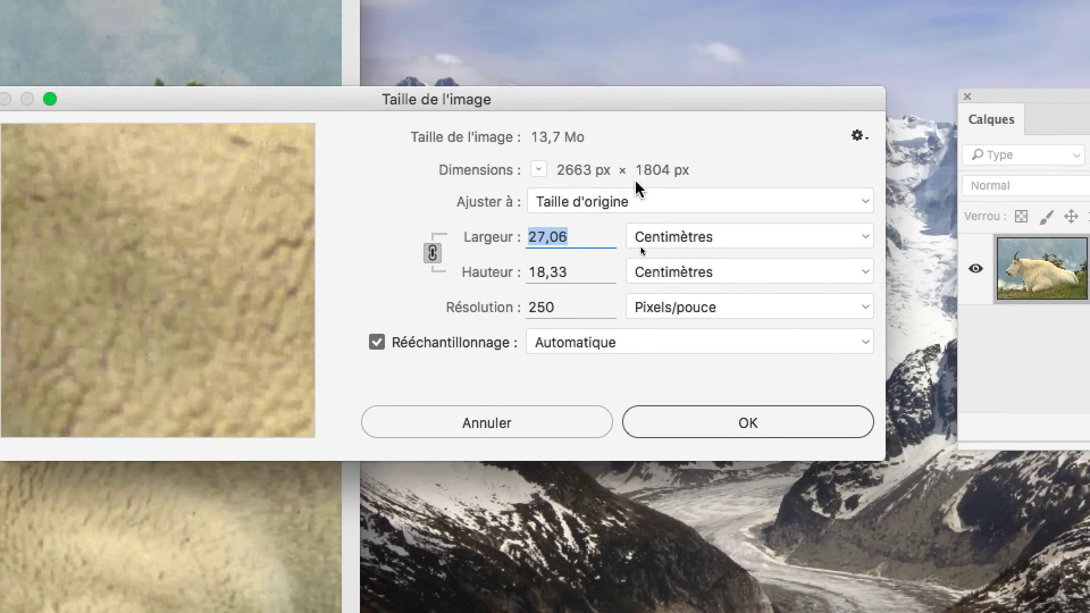
key("alt")
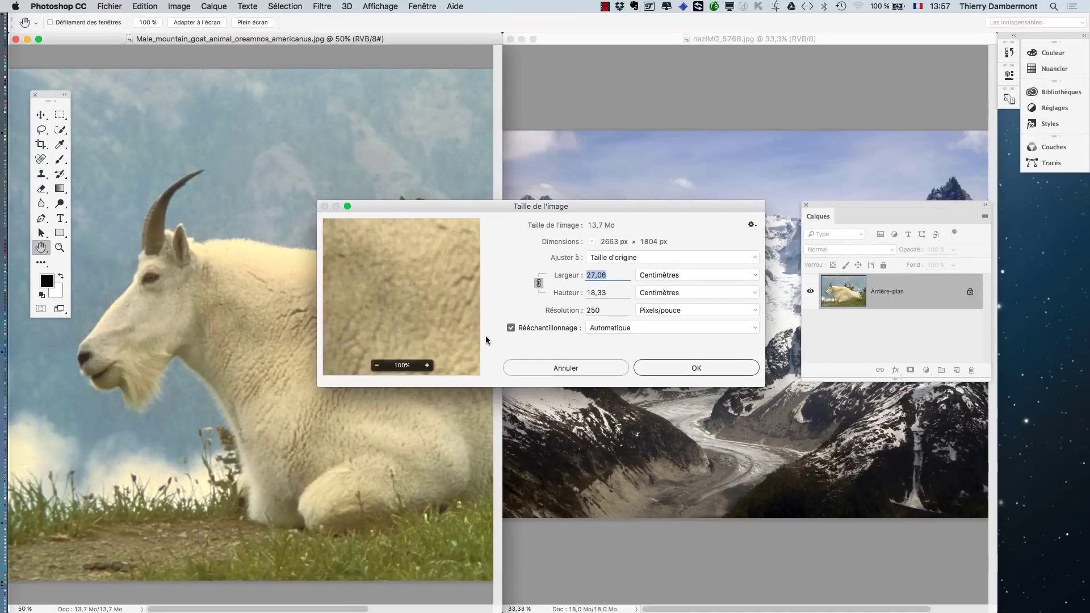
left_click(562, 366)
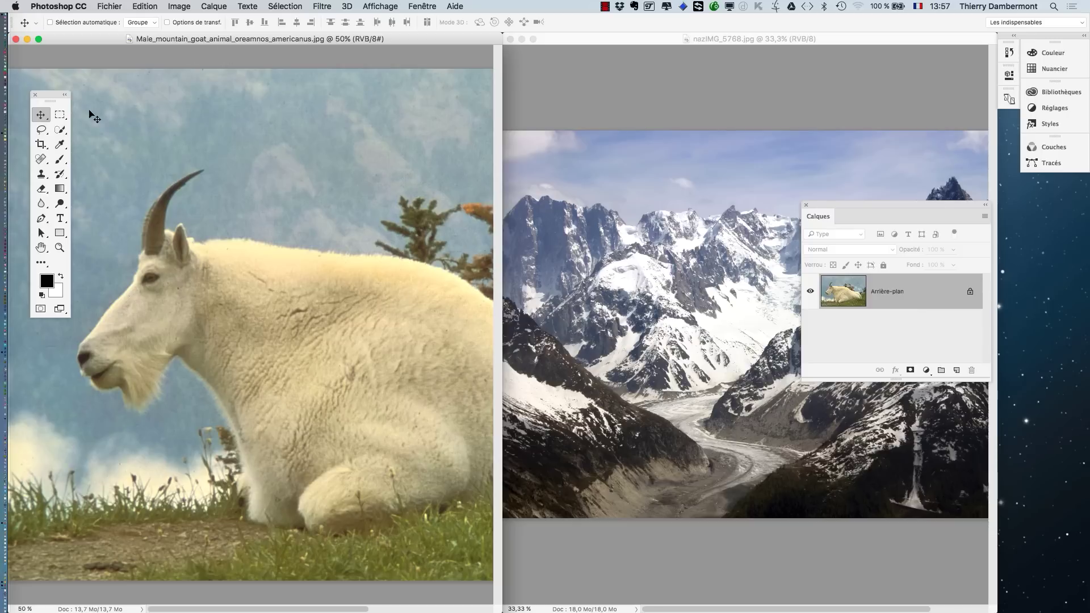
Drag the goat image onto nazIMG_5768.jpg so it becomes layer Calque 1.
key("super")
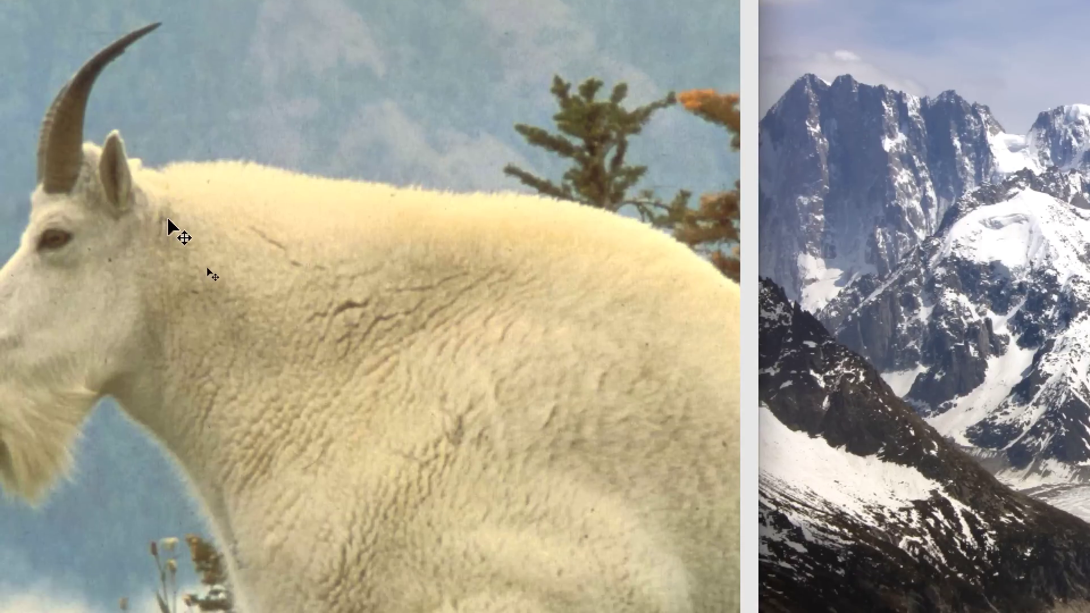
left_click_drag(169, 219, 1089, 258)
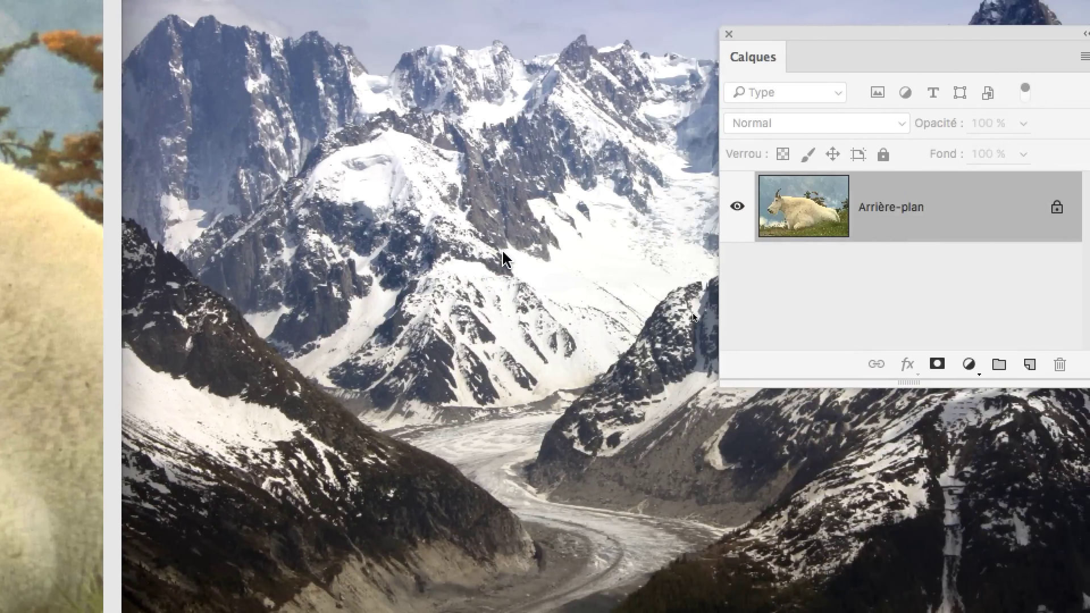
left_click_drag(503, 252, 503, 252)
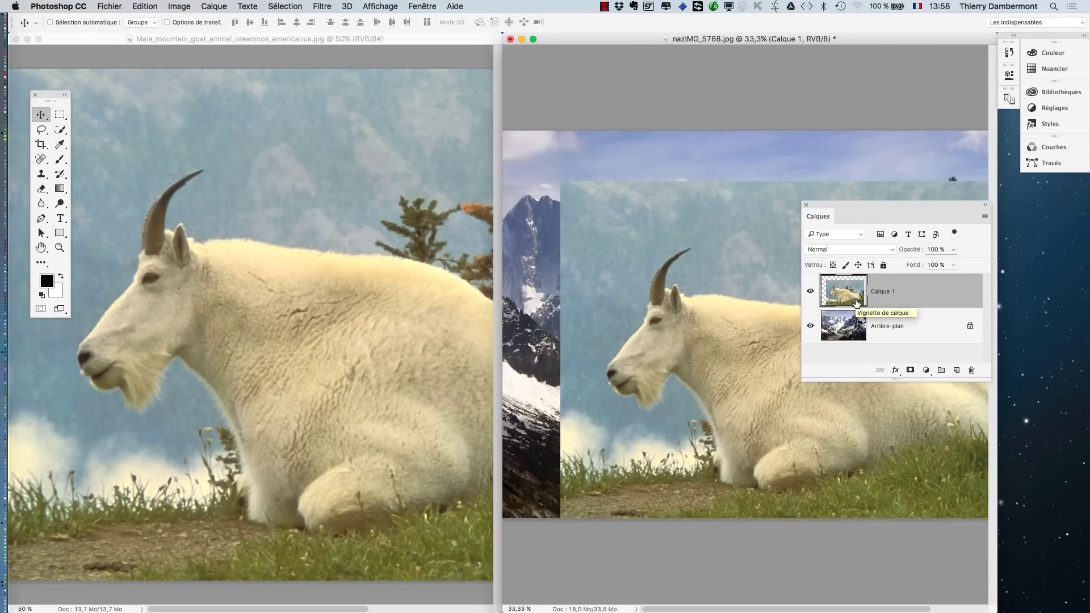
Close the original goat document and centre the mountain document window.
key("super+grave")
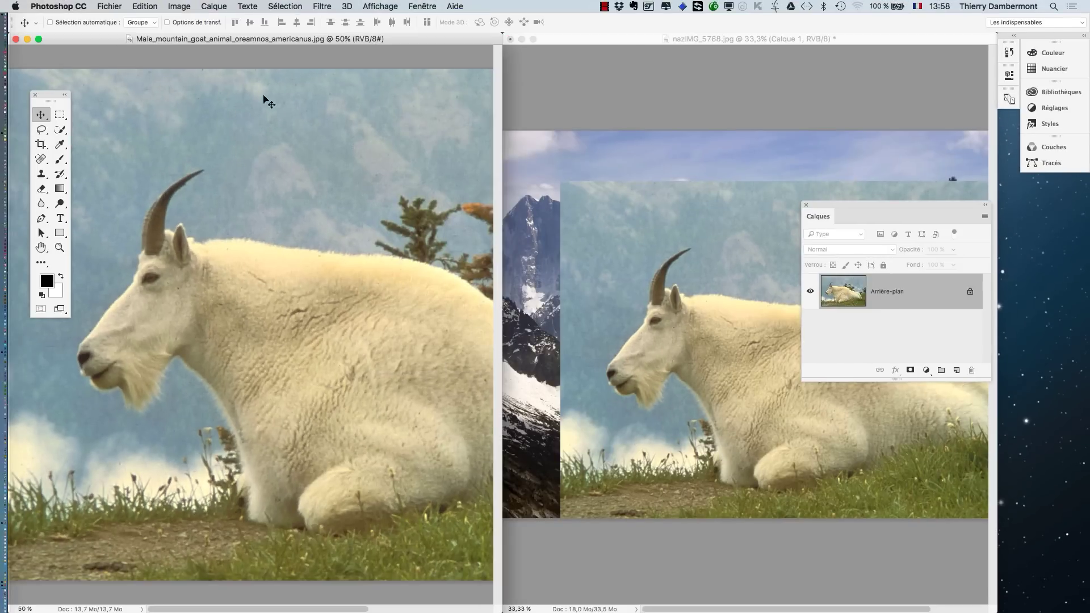
left_click_drag(244, 40, 357, 65)
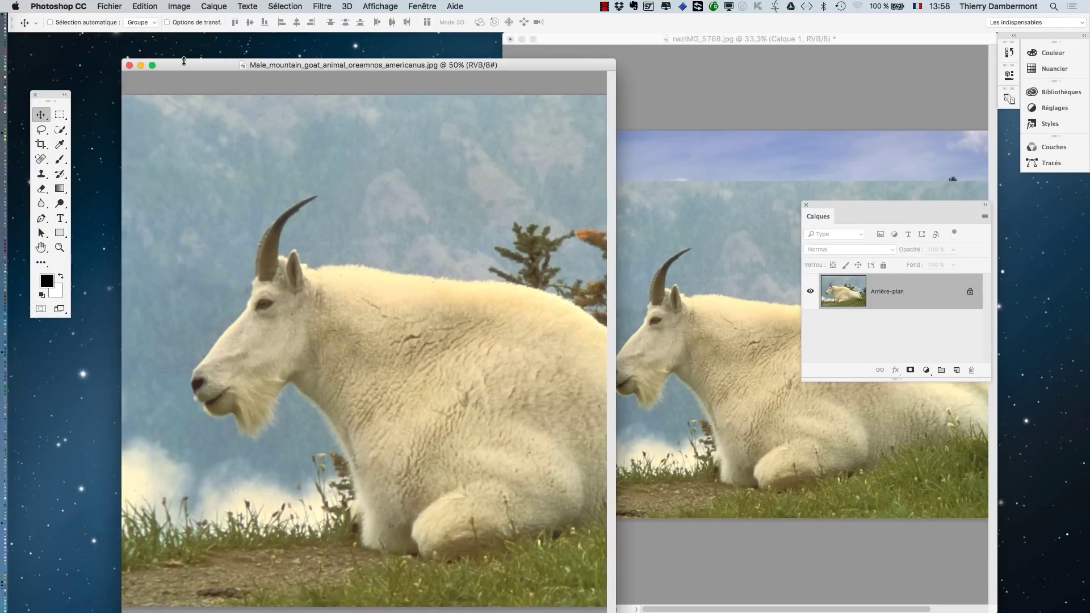
left_click(130, 66)
left_click_drag(547, 40, 280, 41)
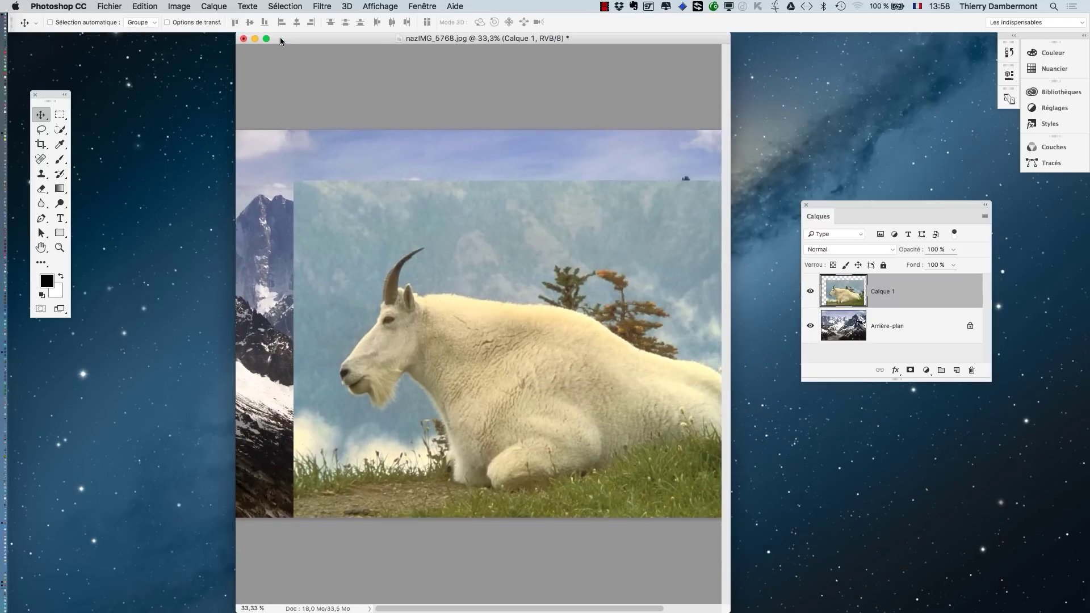
Switch to full-screen mode with F, centre the picture, and reposition the Calques panel.
key("f")
left_click_drag(526, 353, 419, 357)
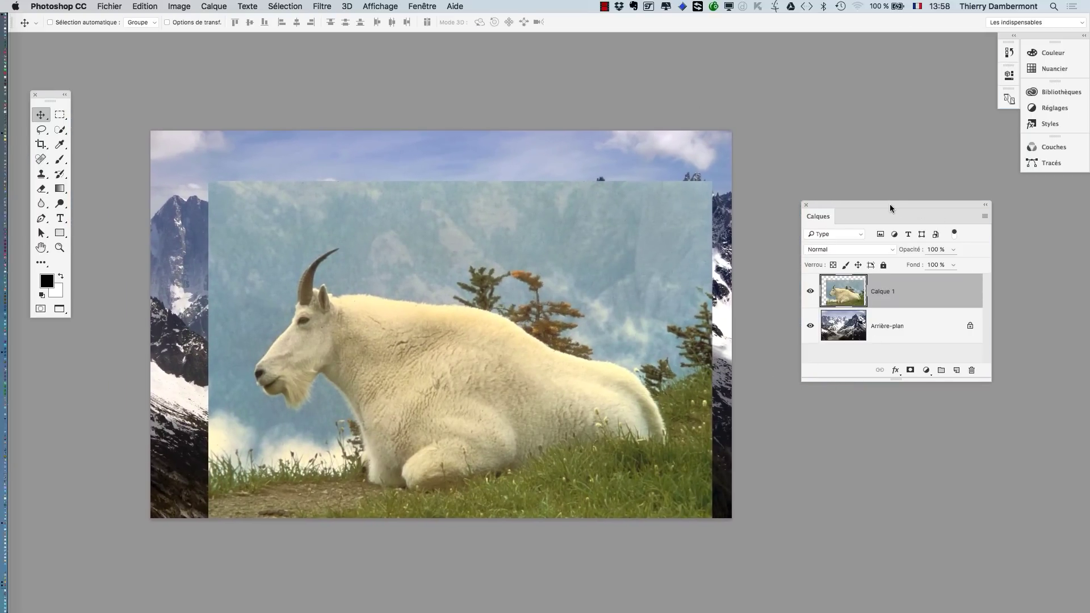
left_click_drag(890, 208, 829, 140)
left_click_drag(926, 311, 937, 355)
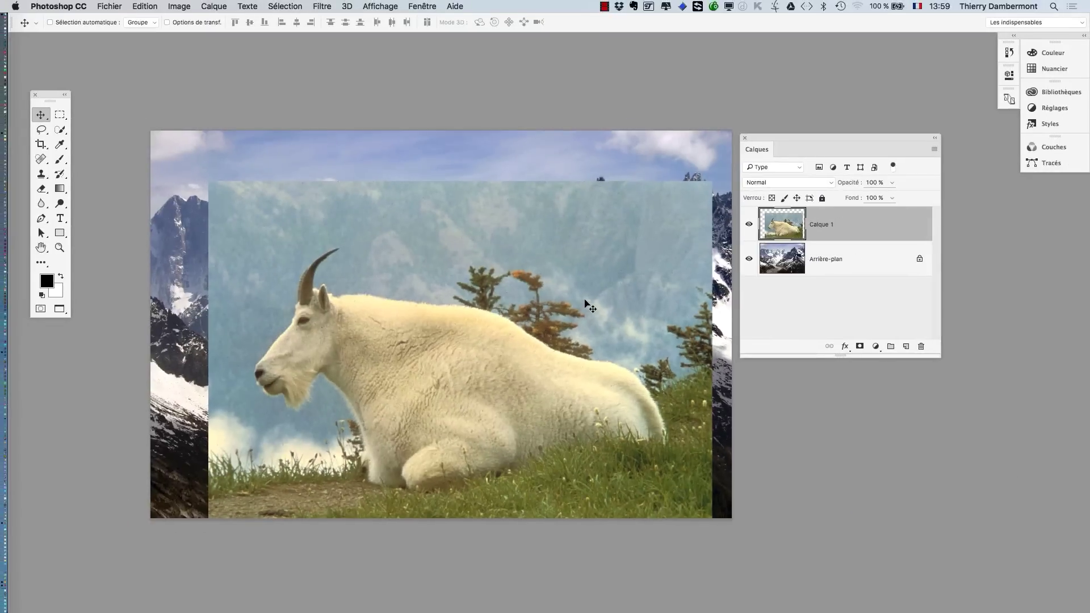
left_click_drag(763, 137, 844, 150)
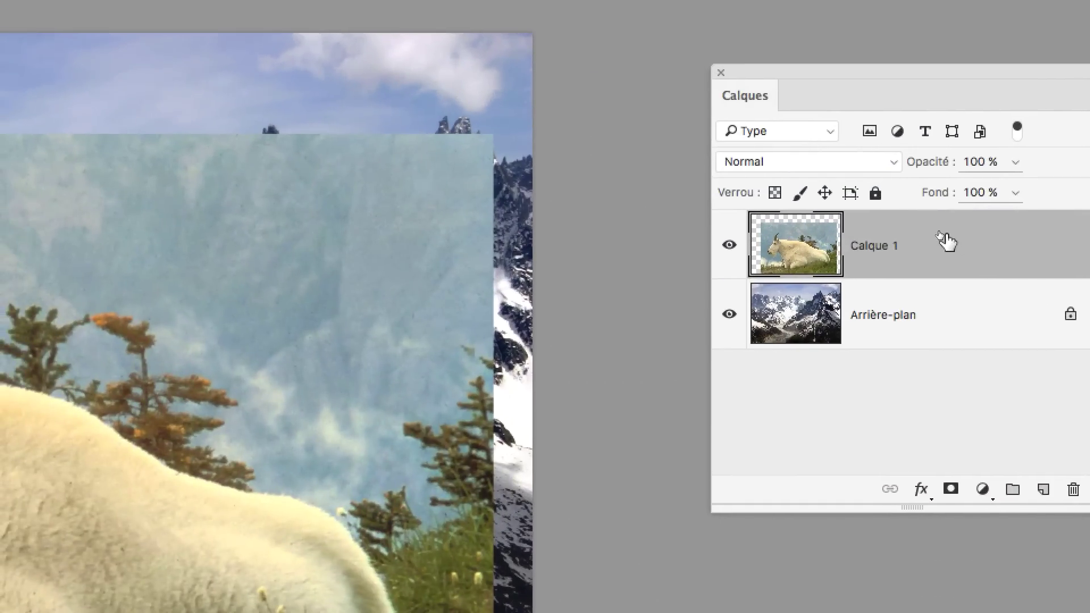
Convert Calque 1 with Convertir en objet dynamique from its context menu.
right_click(914, 230)
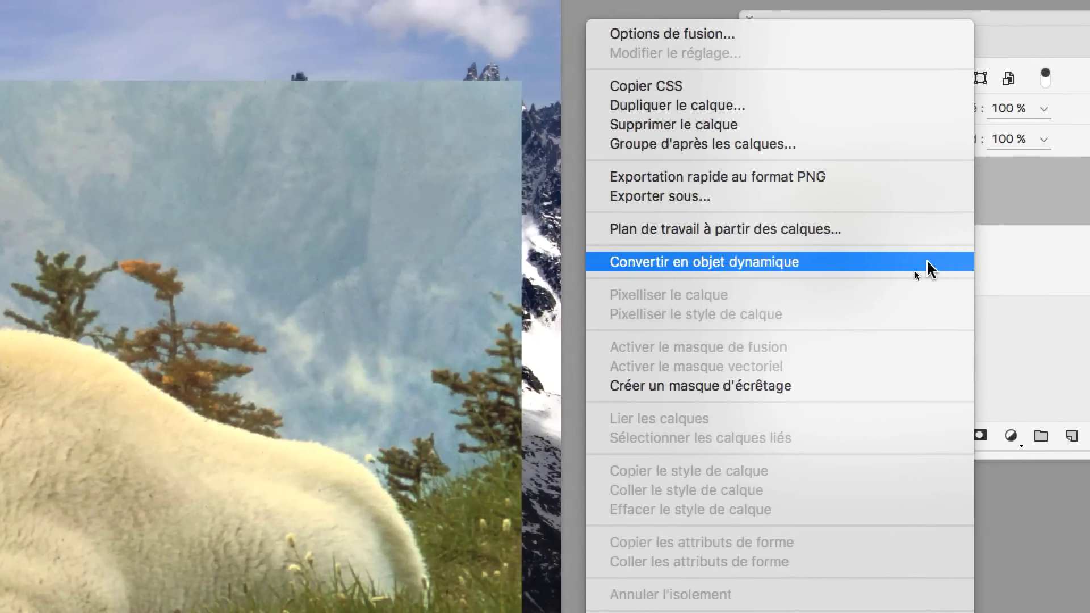
left_click(927, 265)
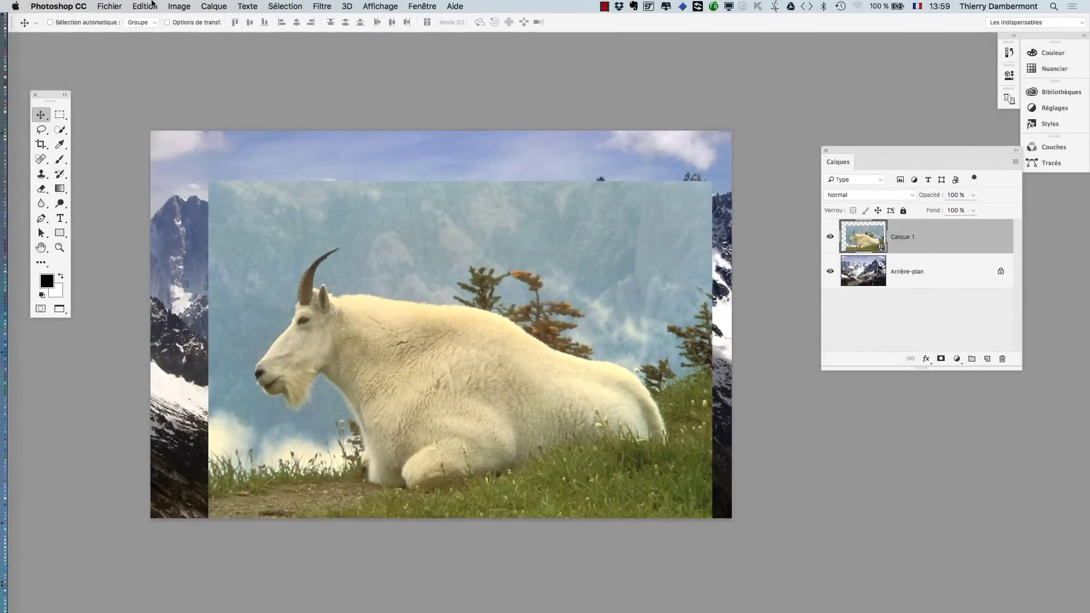
Start a free transform of the goat layer, then cancel it.
left_click(149, 5)
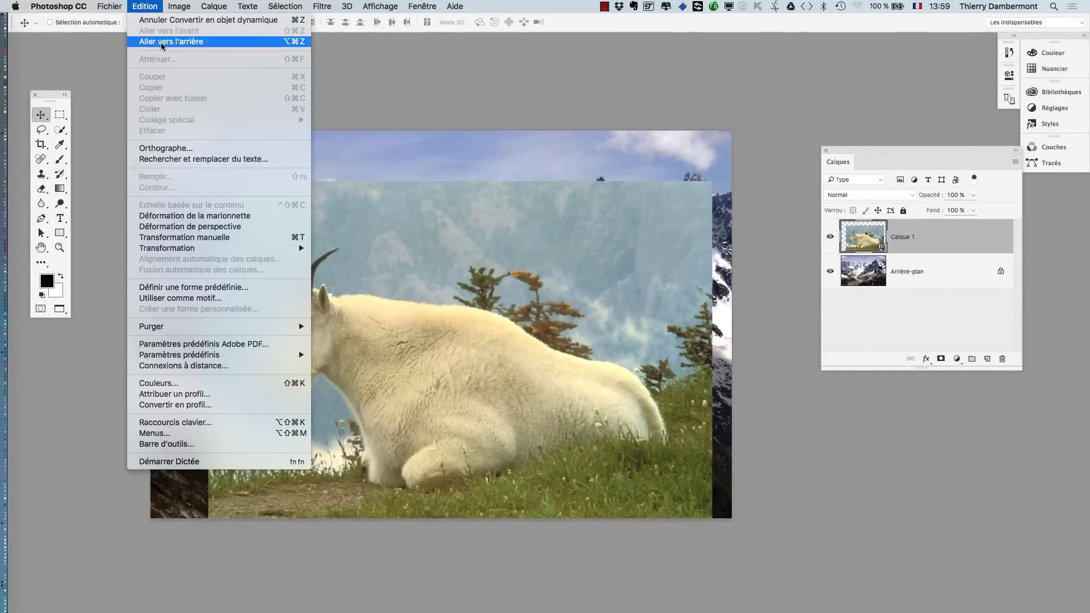
left_click(199, 239)
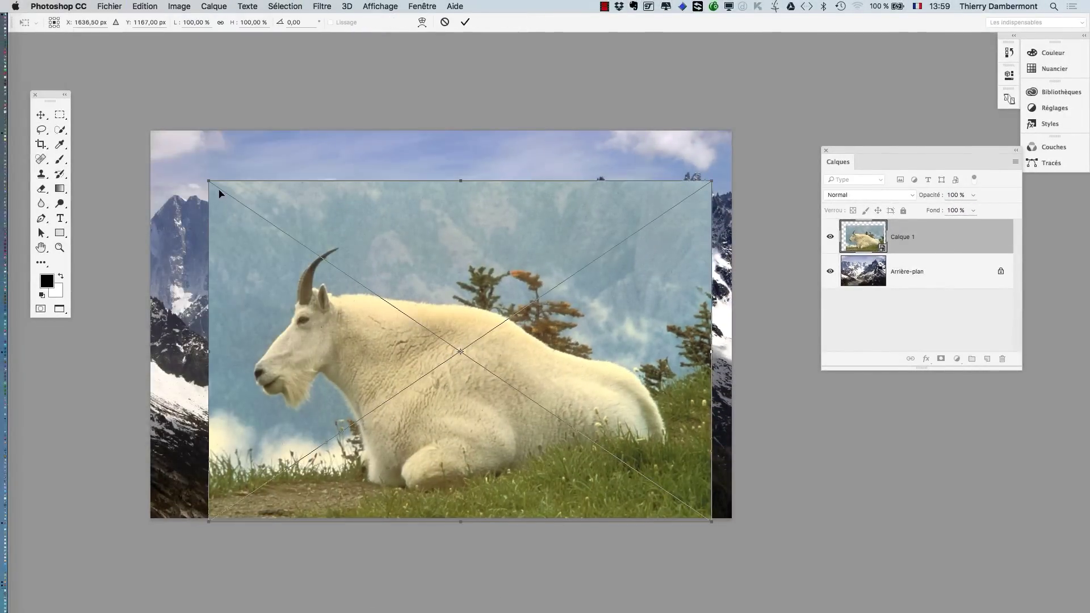
left_click_drag(210, 181, 442, 165)
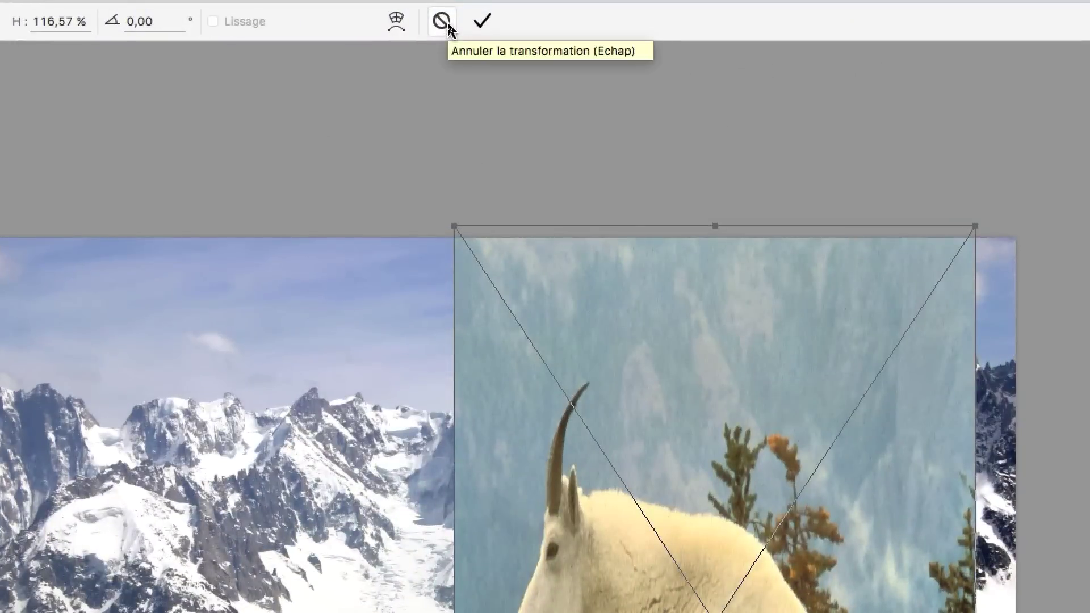
left_click(445, 23)
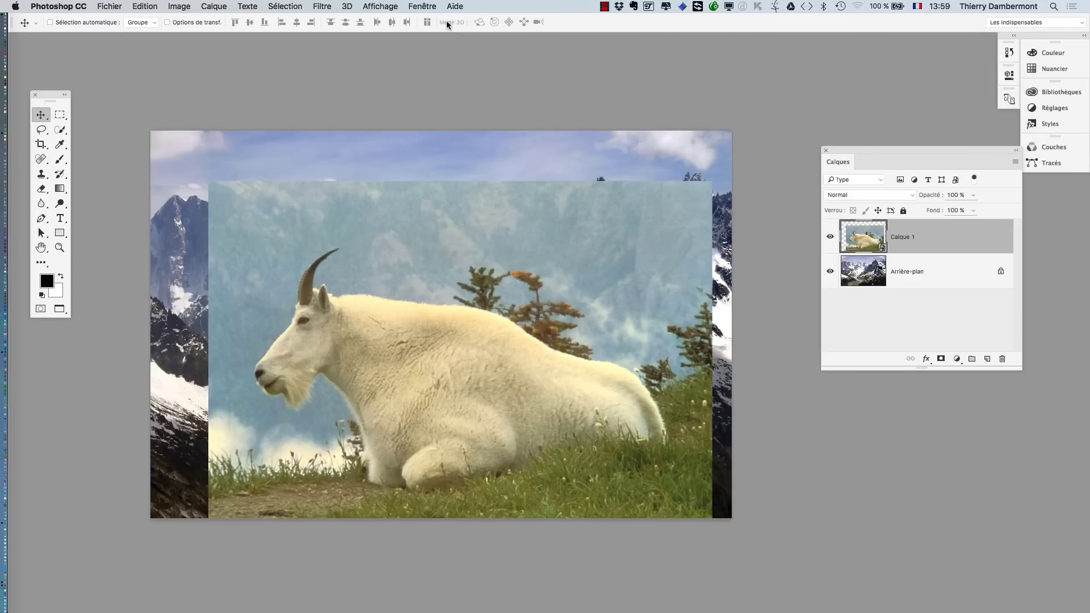
Scale the goat layer to about 167 %, reposition it over the canvas, and commit.
left_click(143, 6)
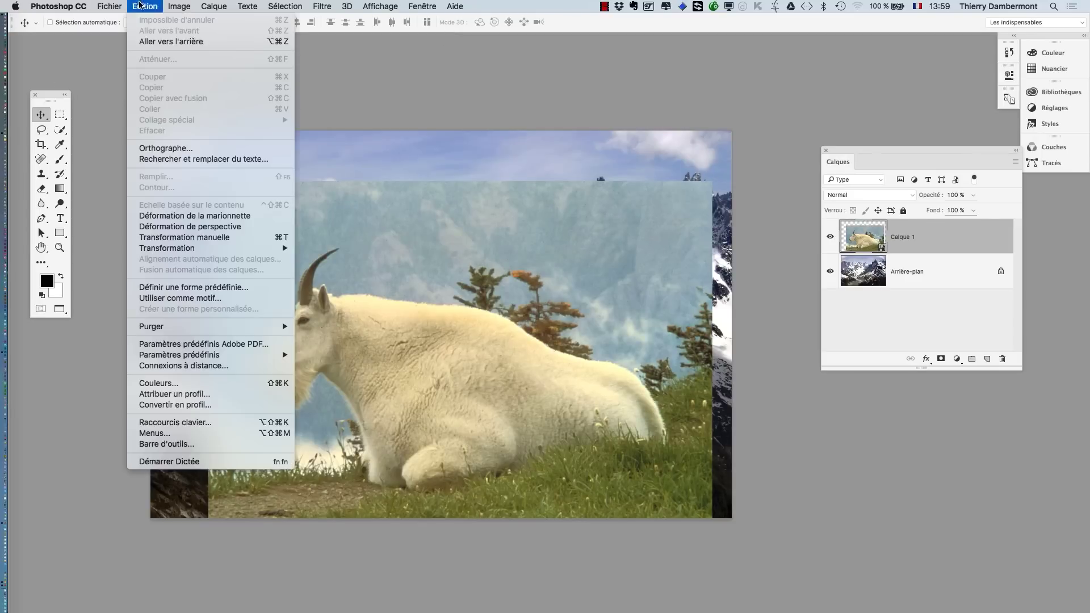
left_click(232, 239)
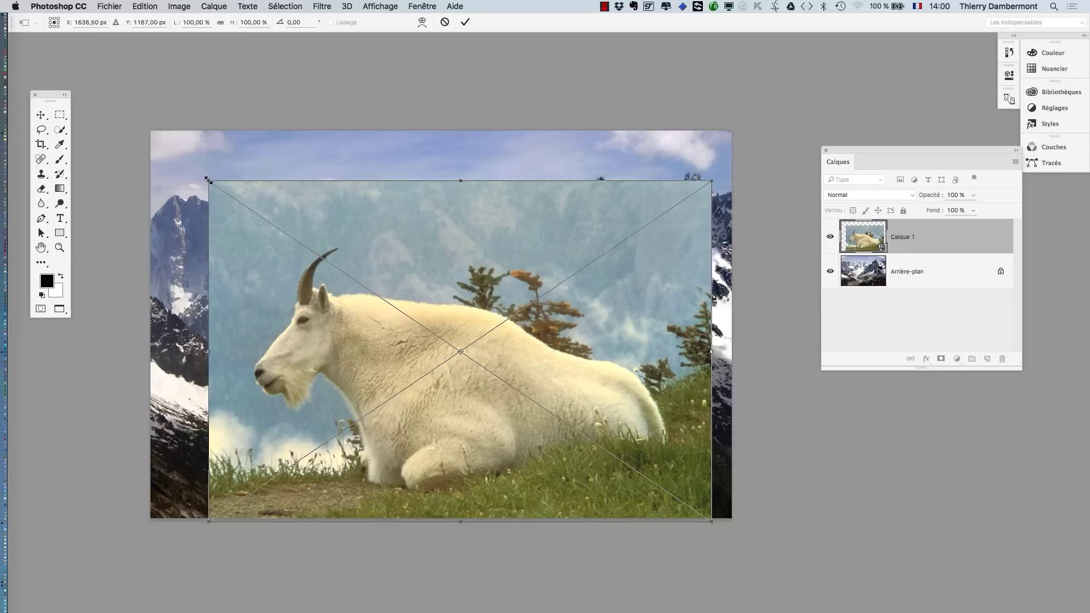
left_click_drag(207, 179, 158, 146)
scroll(333, 264, "down", 1)
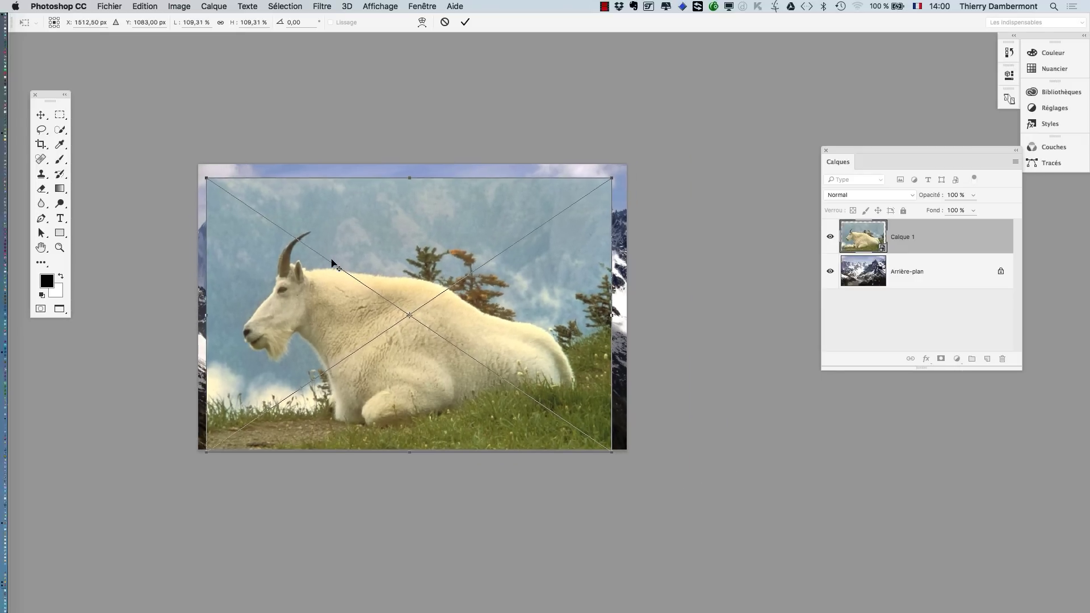
scroll(333, 264, "down", 3)
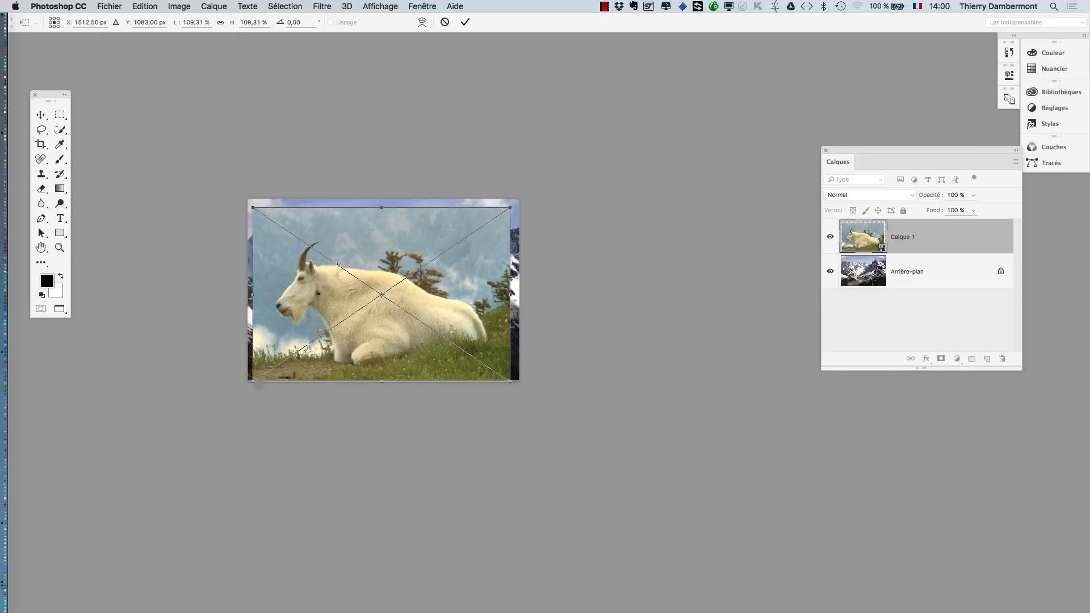
left_click_drag(253, 381, 187, 426)
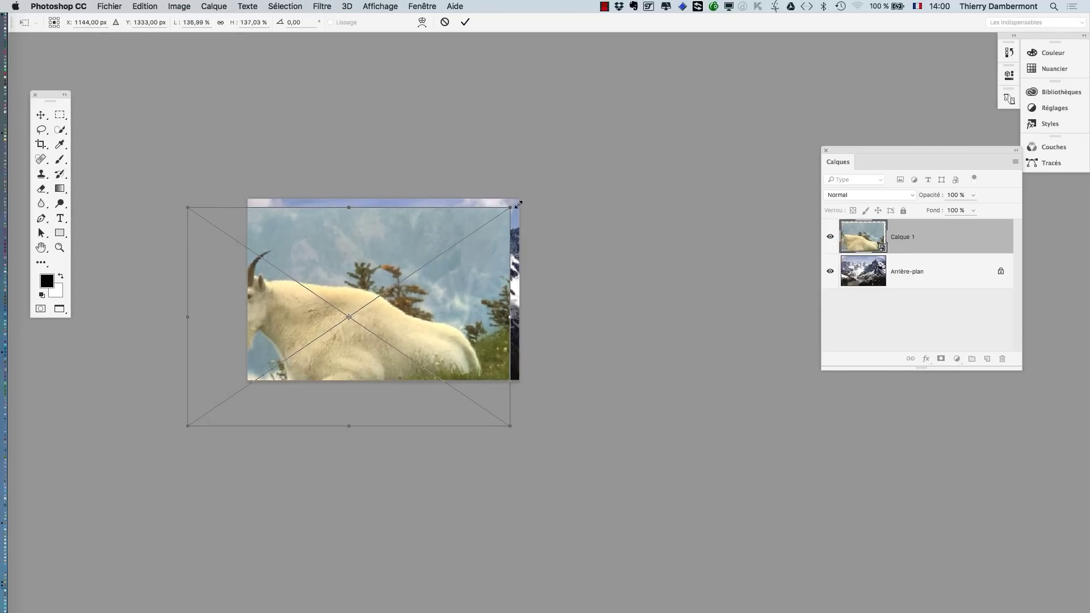
left_click_drag(508, 208, 577, 160)
left_click_drag(288, 257, 336, 249)
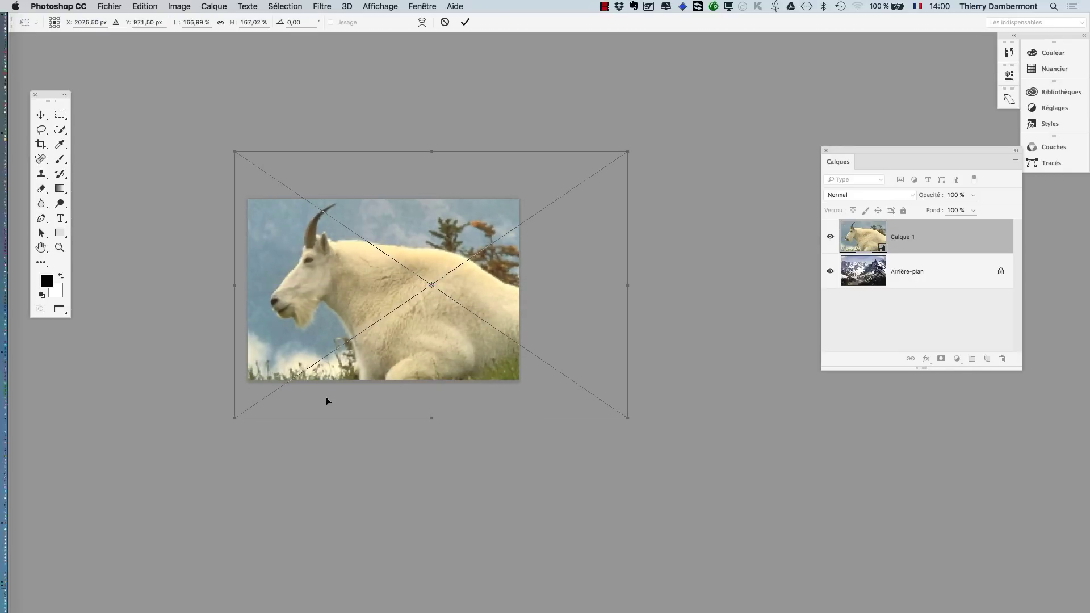
left_click(465, 22)
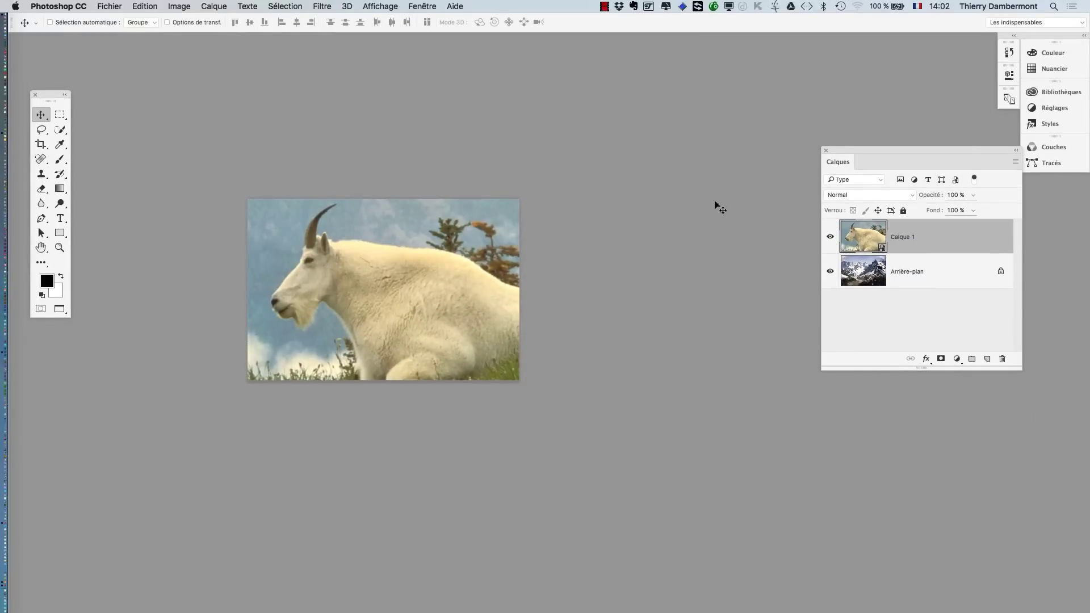
Add a Tout faire apparaître white mask to Calque 1, then undo it.
left_click_drag(878, 152, 727, 143)
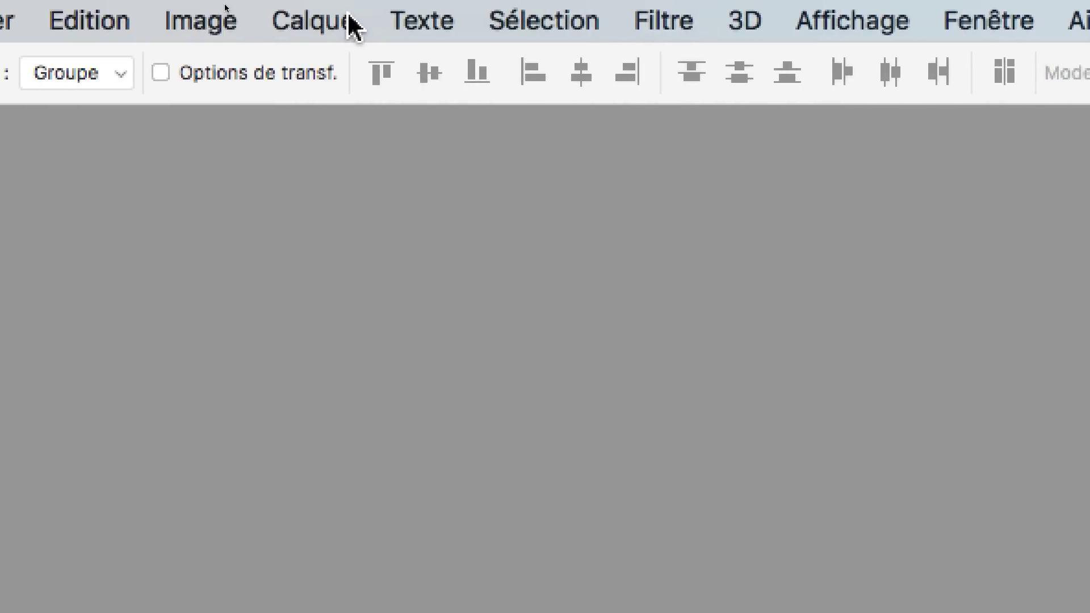
left_click(349, 21)
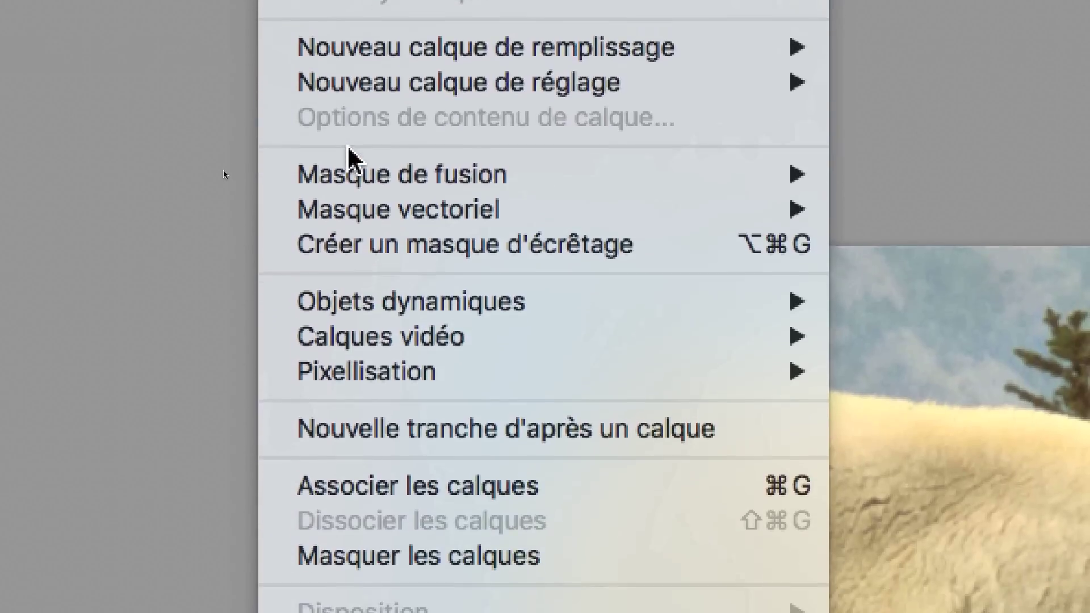
mouse_move(349, 244)
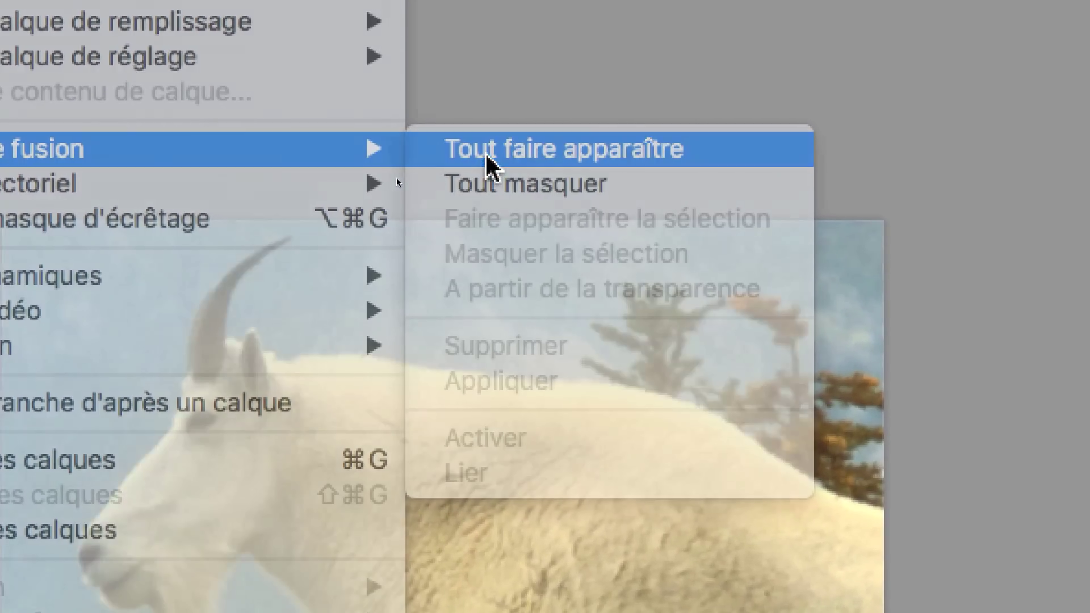
left_click(487, 159)
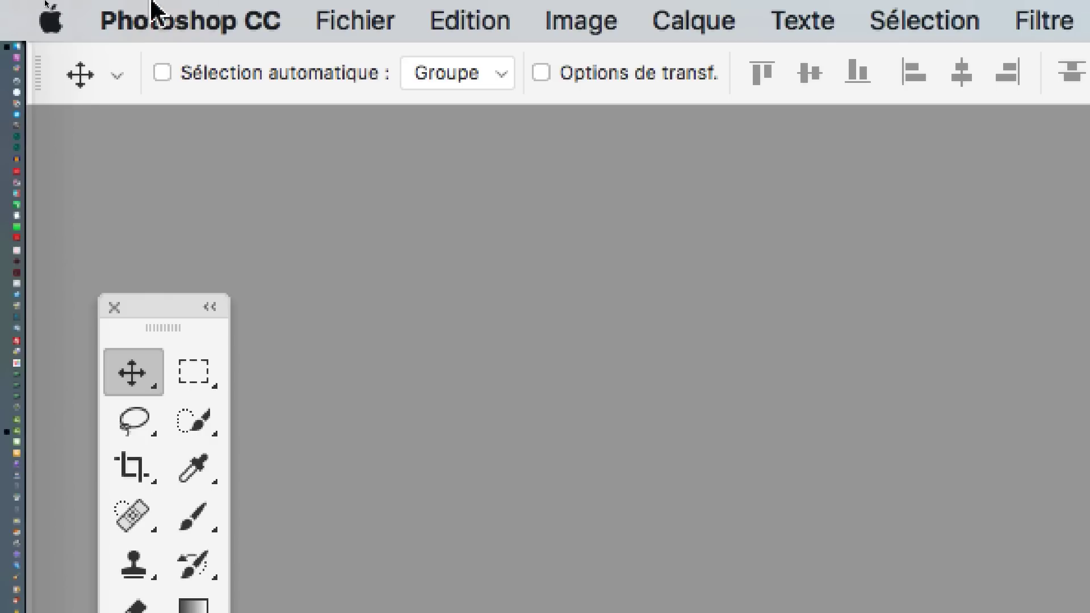
left_click(207, 11)
left_click(225, 3)
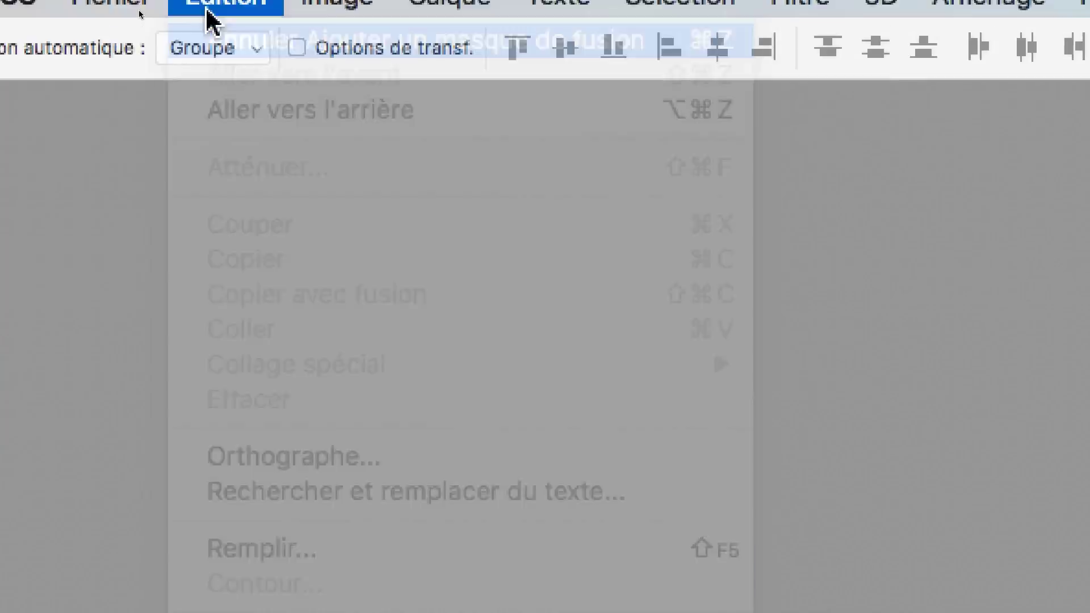
Add and undo a Tout masquer black mask, then add a white mask with Add Mask.
left_click(447, 1)
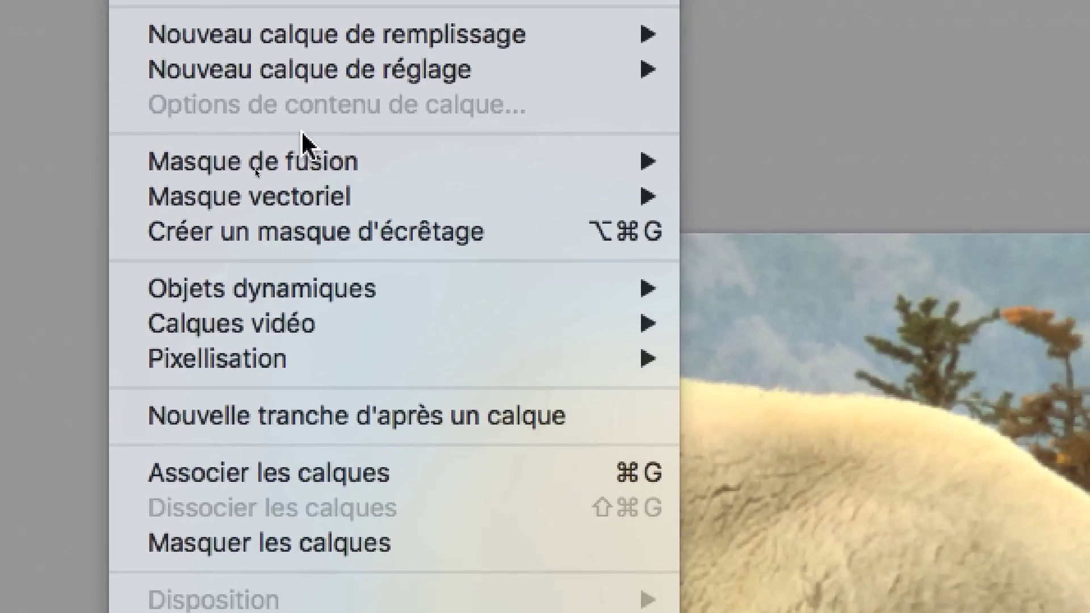
mouse_move(386, 314)
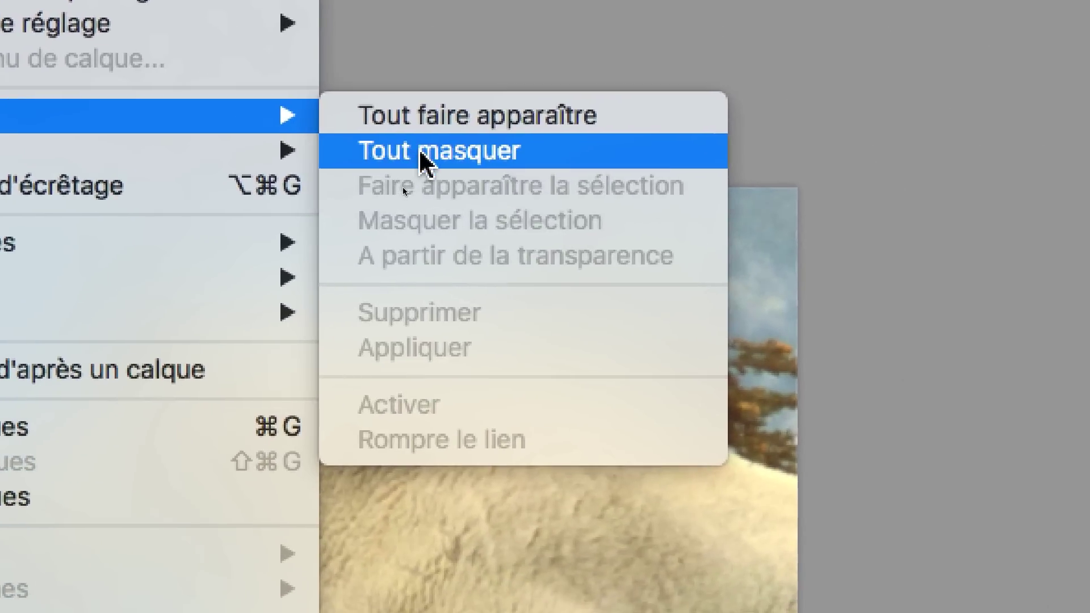
left_click(423, 160)
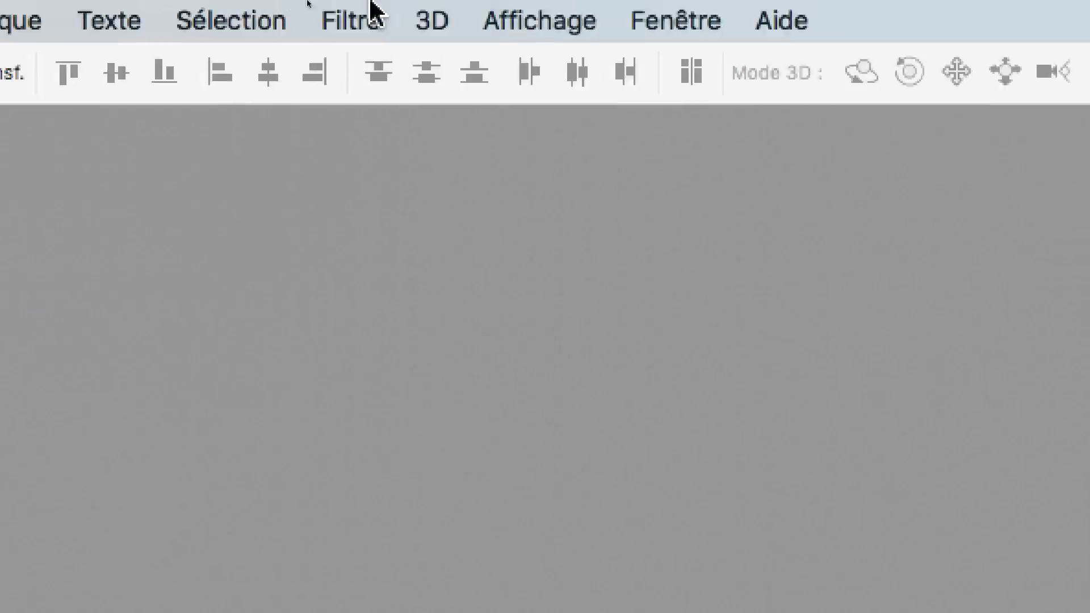
left_click(96, 20)
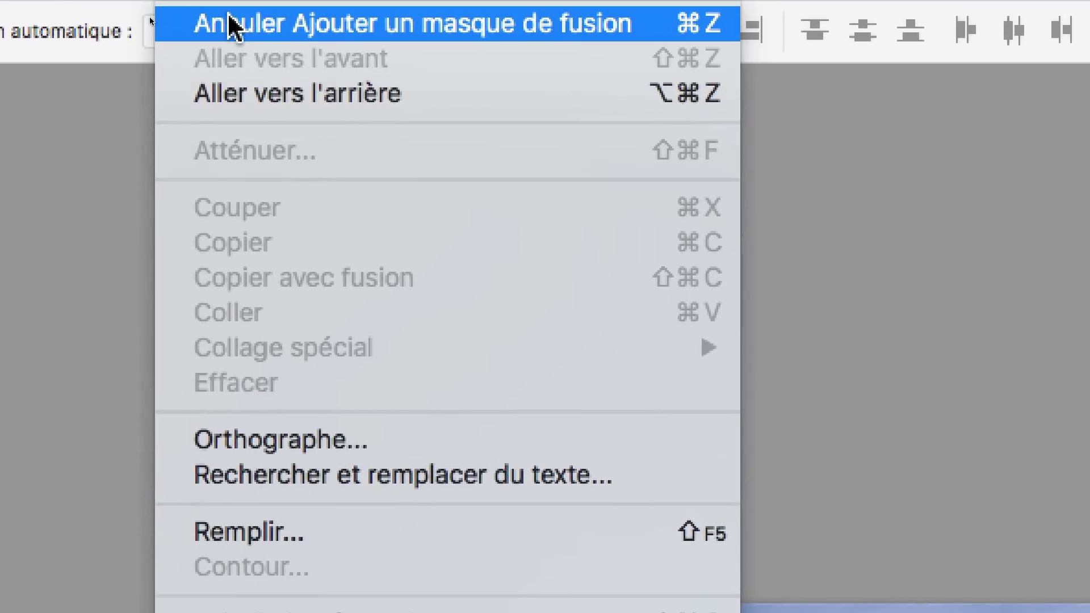
left_click(97, 56)
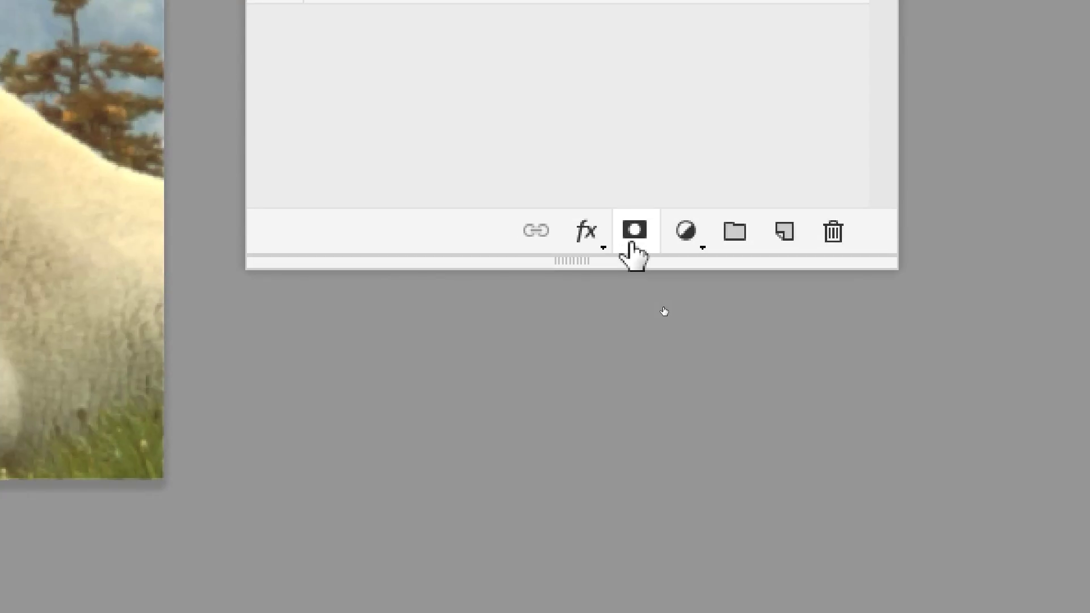
left_click(634, 232)
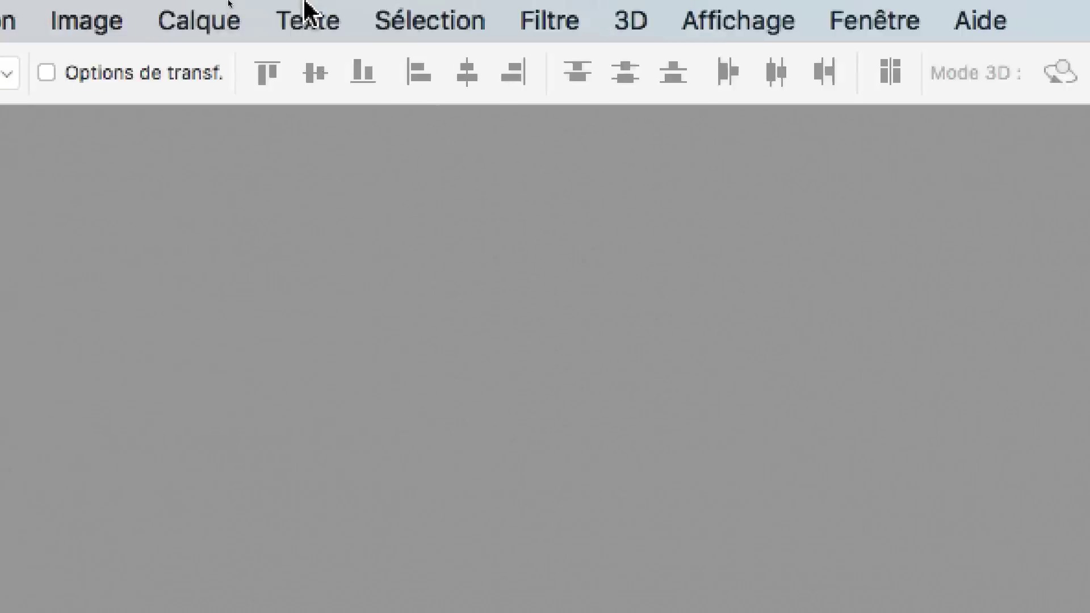
left_click(221, 7)
Replace the white mask with an all-black mask that hides the goat.
key("Escape")
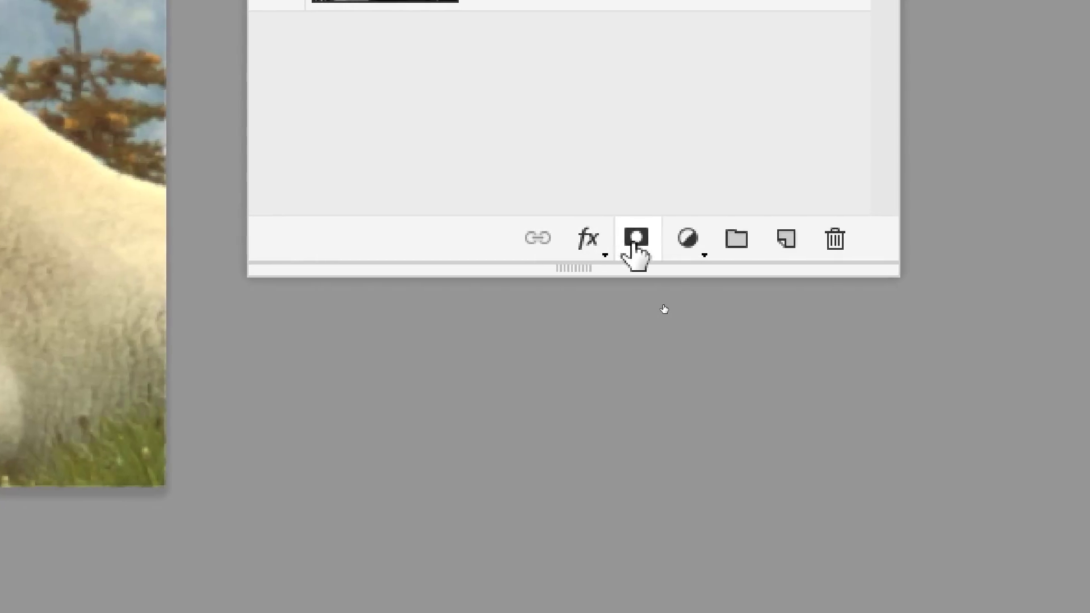
left_click(838, 398, "alt")
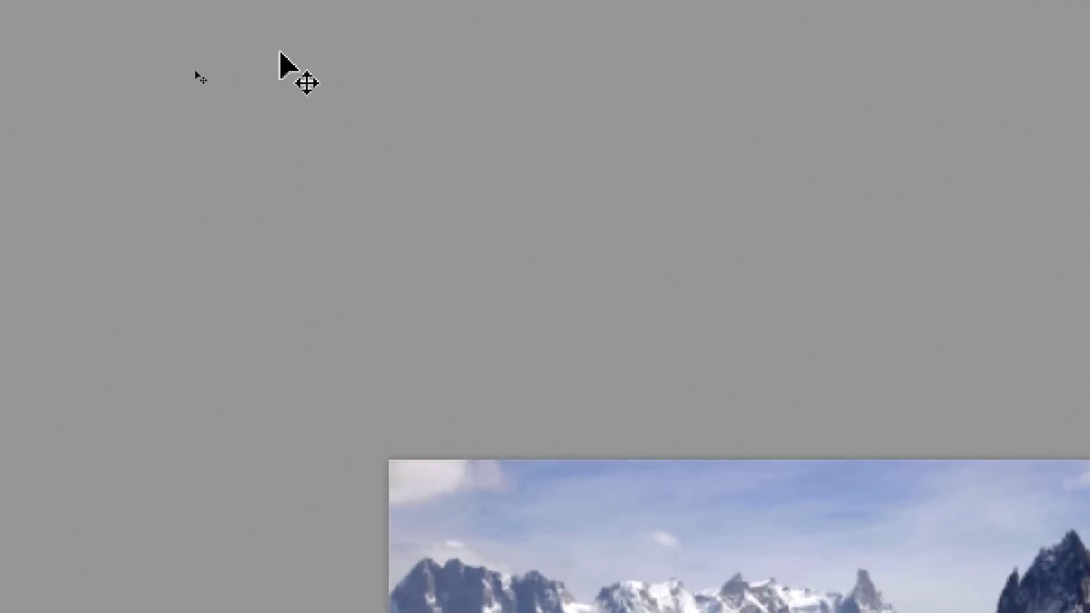
left_click_drag(142, 147, 520, 93)
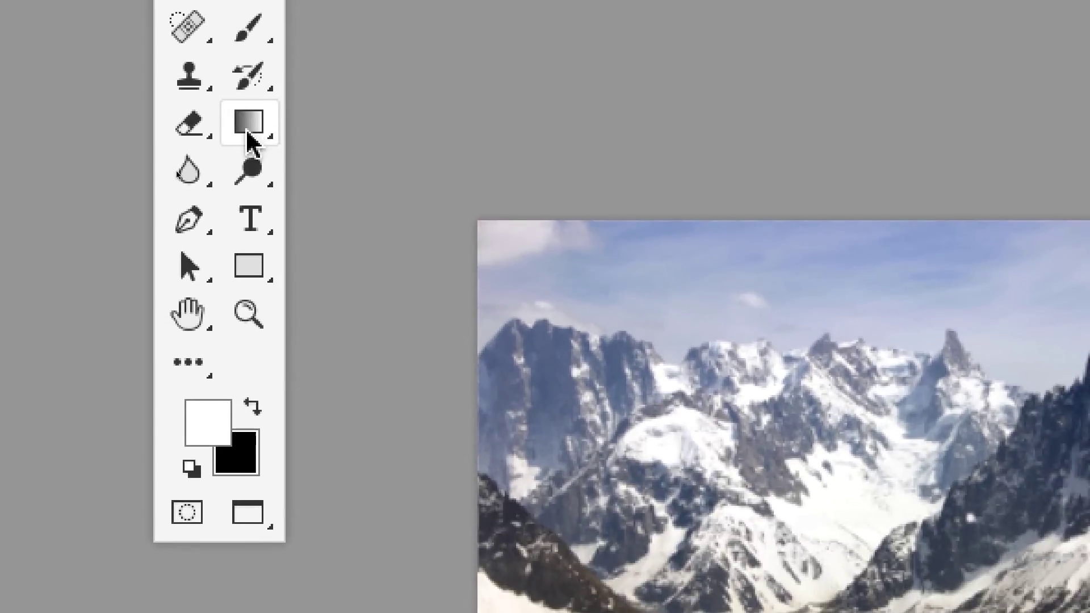
Select the Gradient tool, target the goat thumbnail, and try a gradient on the canvas.
left_click(248, 135)
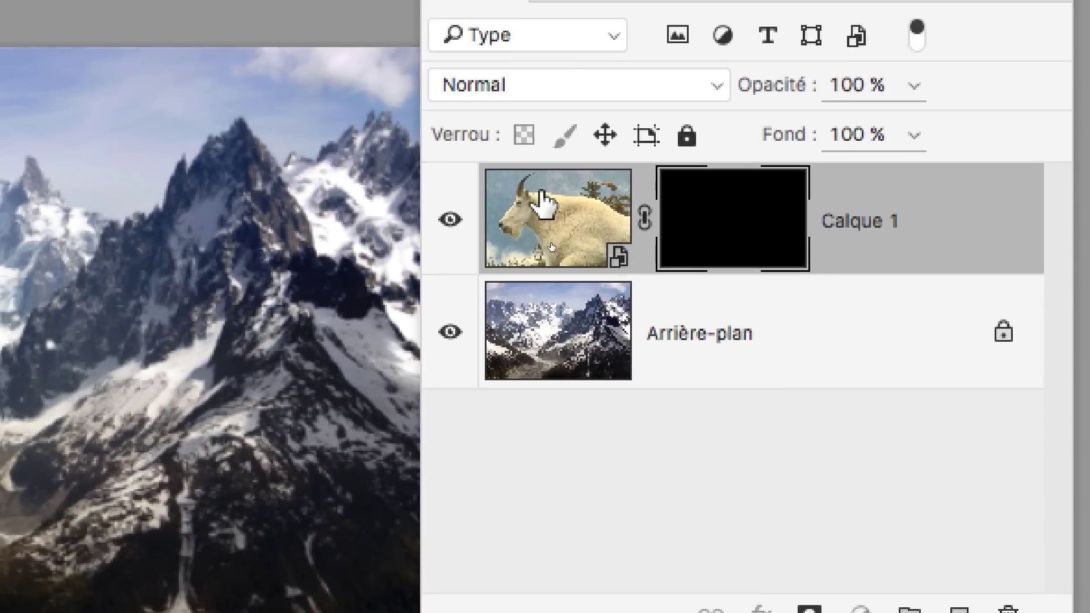
left_click(534, 237)
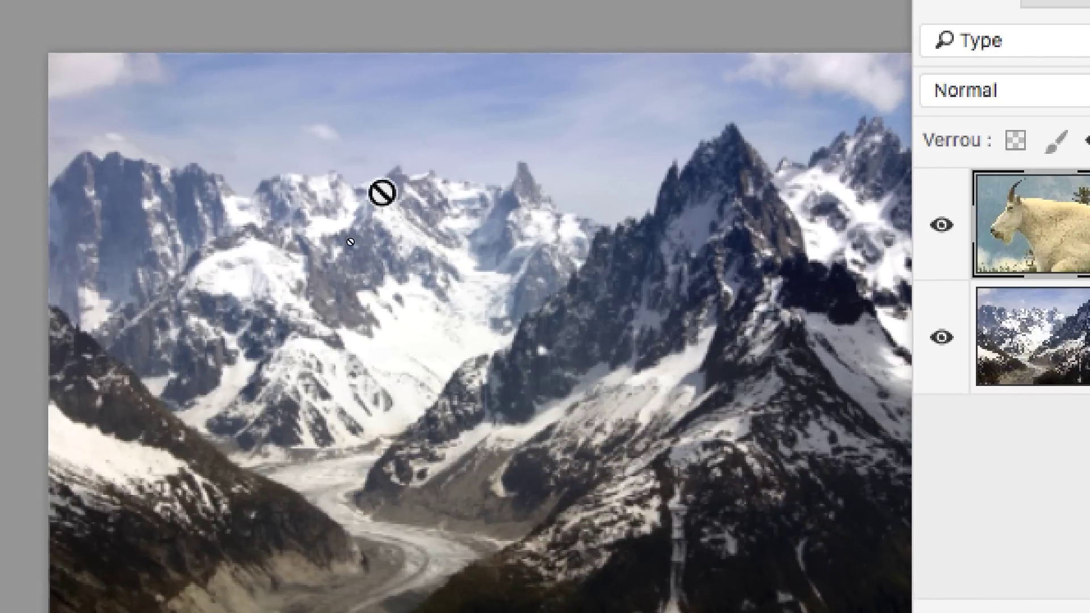
left_click(382, 193)
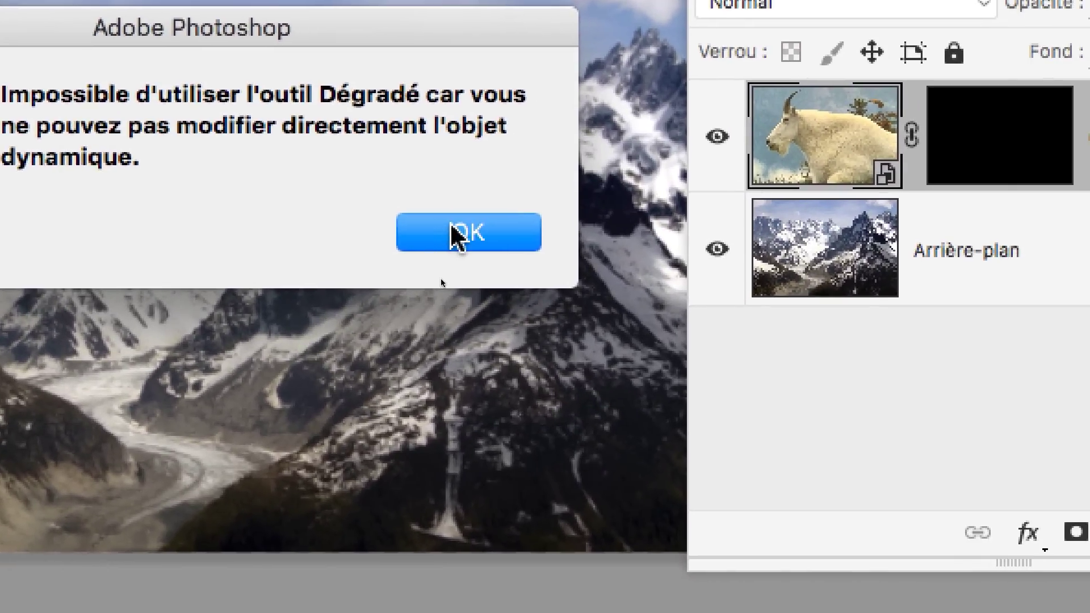
Dismiss the warning, try the Brush tool, decline rasterizing, and move the Calques panel right.
left_click(454, 233)
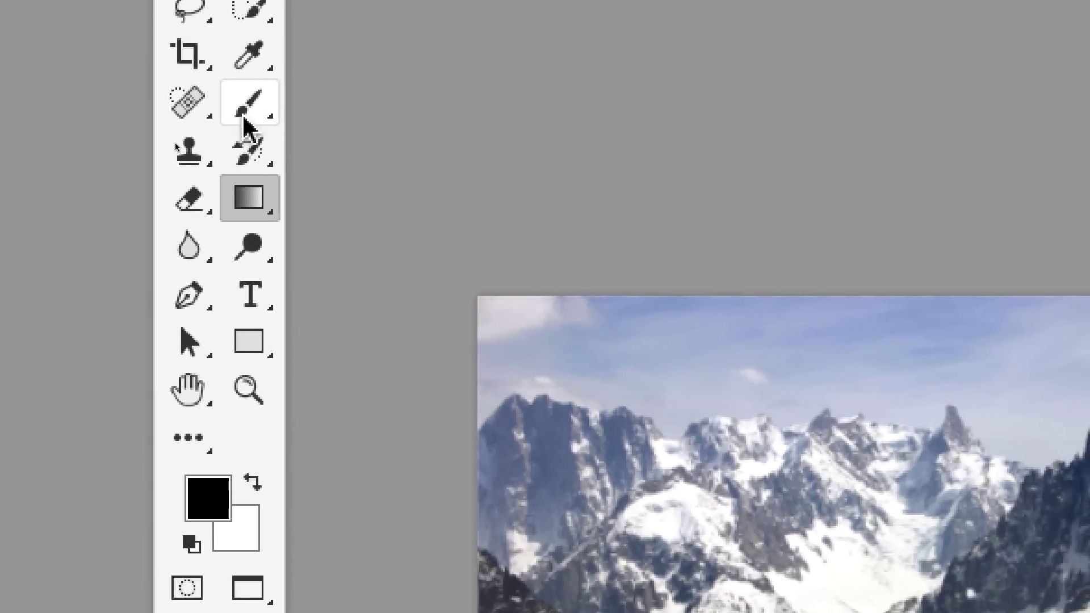
left_click(245, 114)
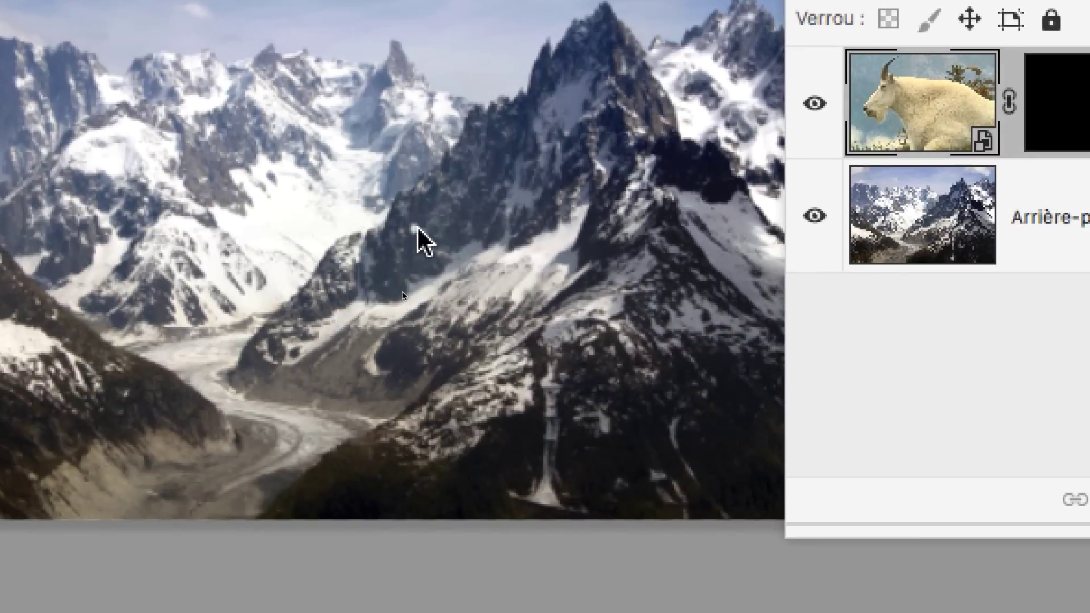
left_click(968, 590)
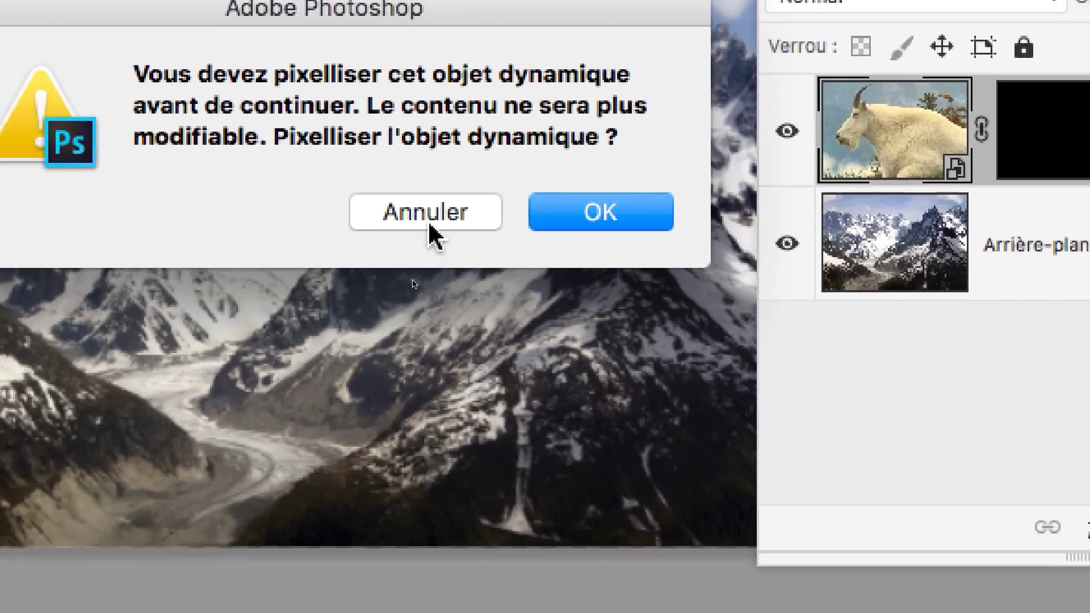
left_click(81, 243)
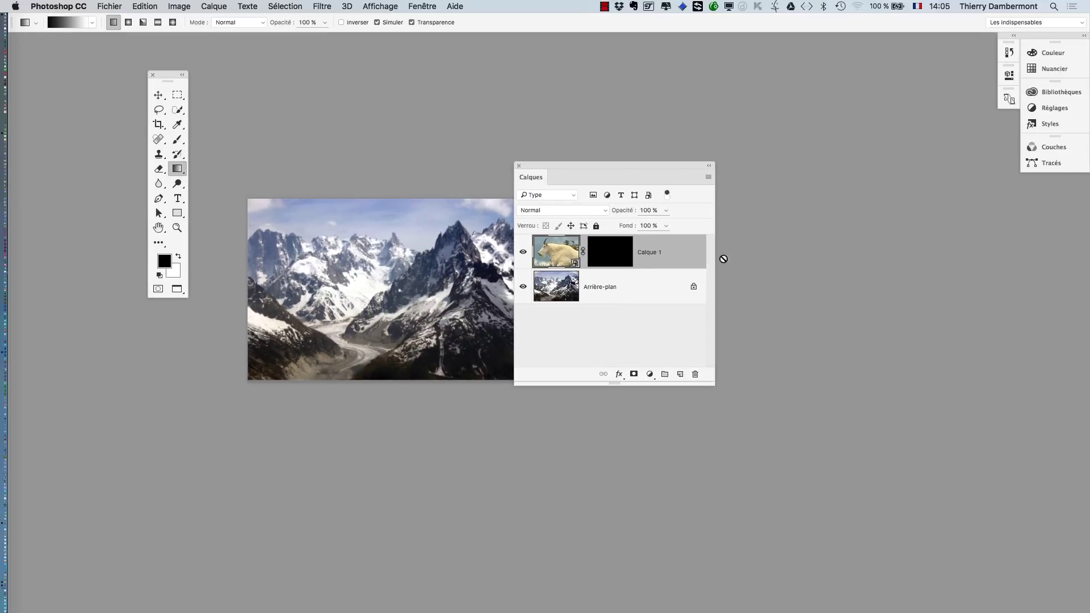
left_click_drag(541, 172, 602, 169)
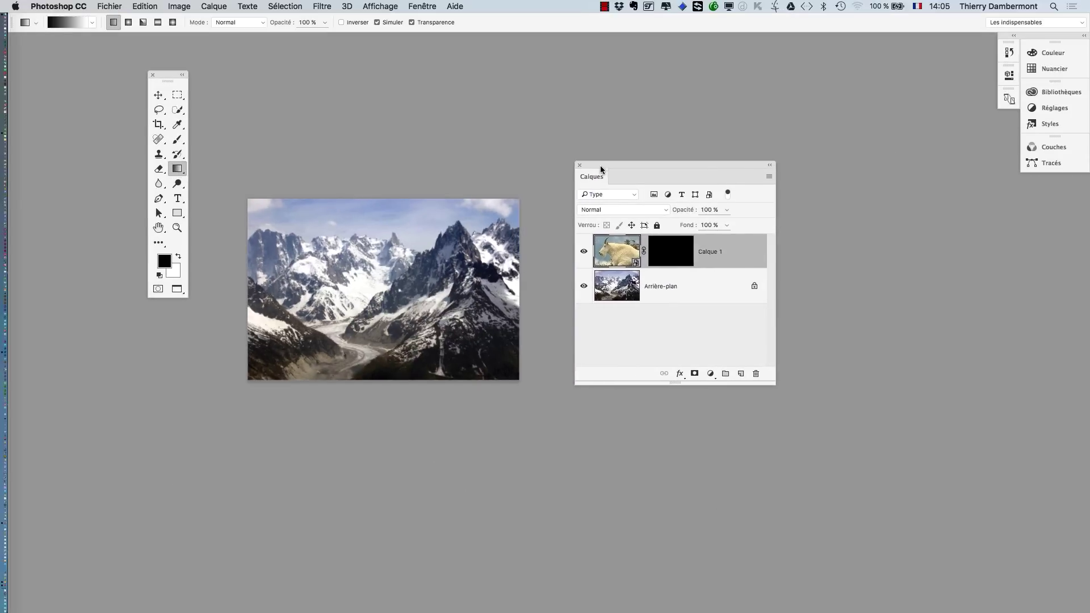
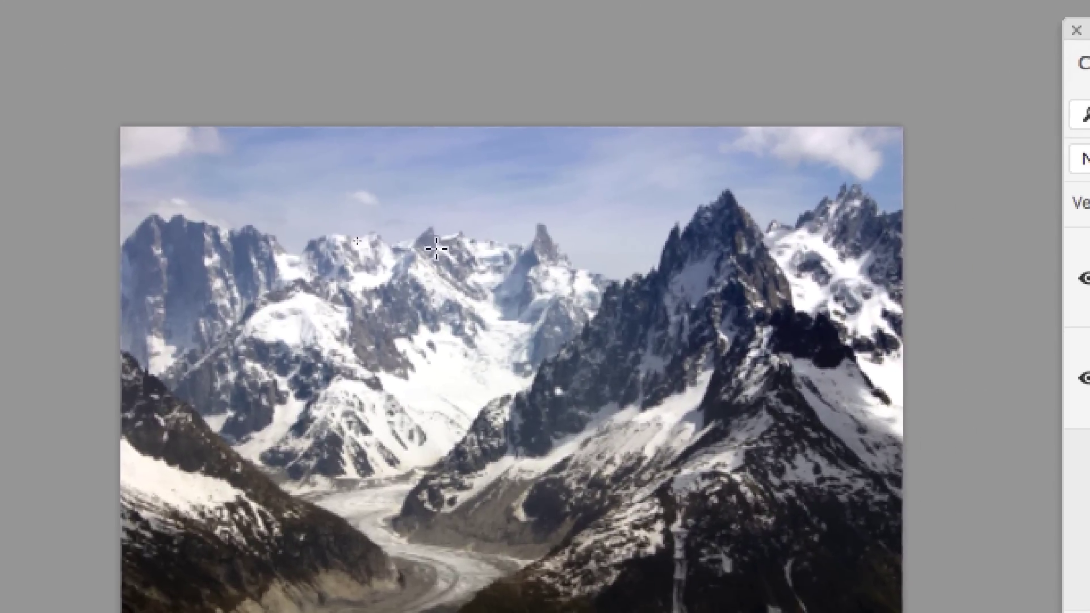
Drag linear gradients on Calque 1's mask, ending with a horizontal goat-to-mountains blend.
left_click_drag(522, 237, 520, 483)
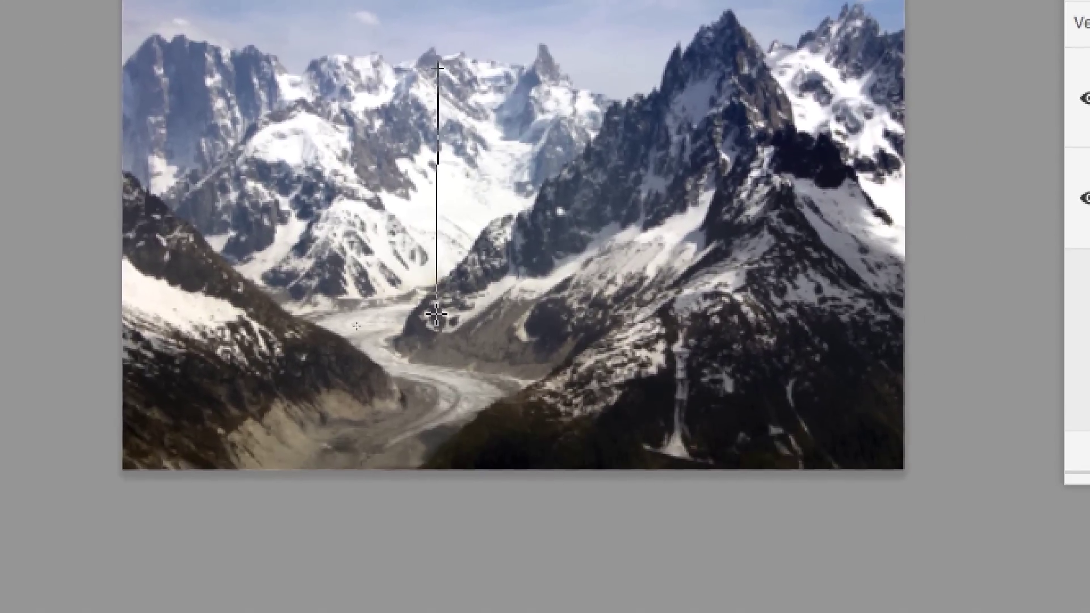
left_click_drag(436, 314, 436, 315)
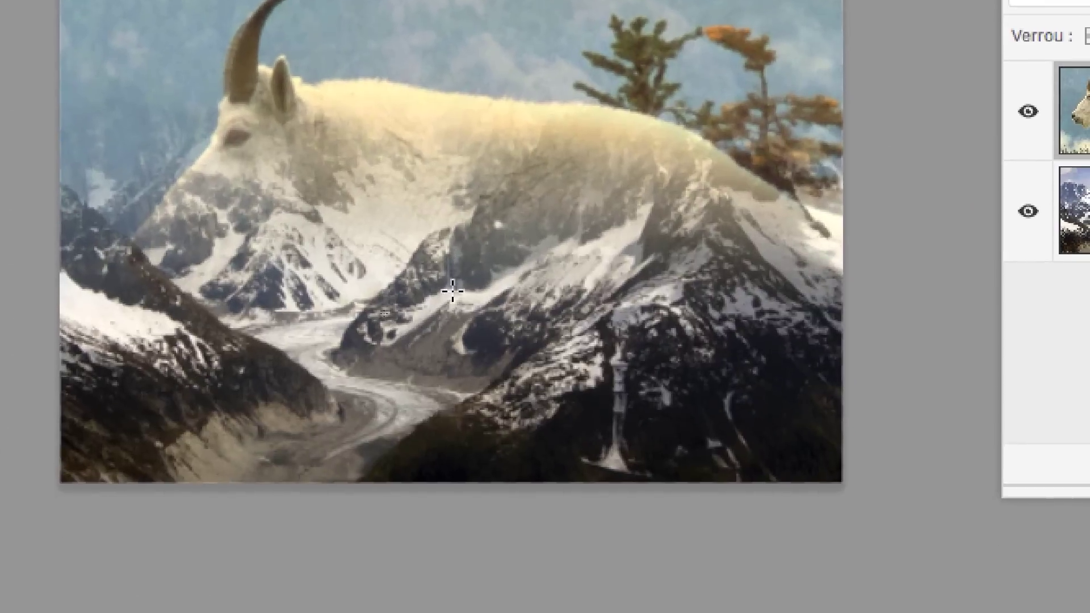
left_click_drag(453, 291, 453, 219)
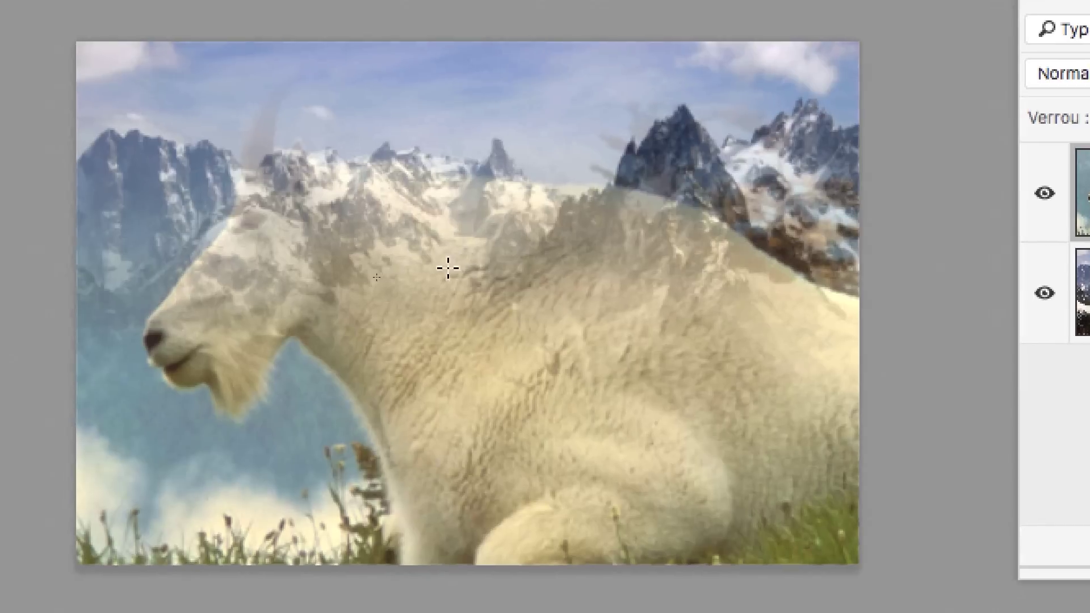
left_click_drag(239, 218, 676, 241)
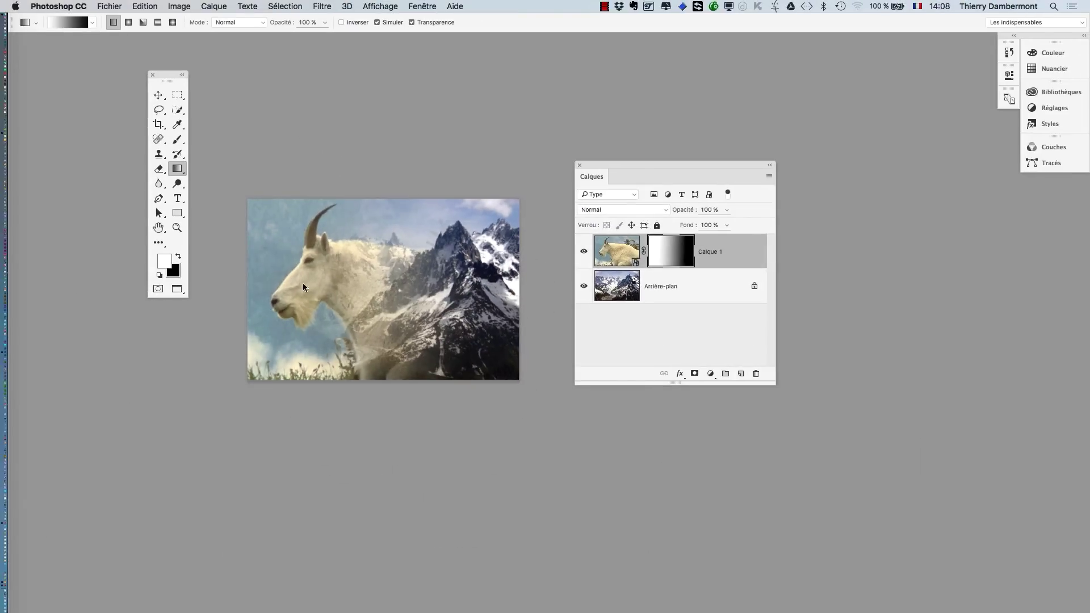
Save as a layered Photoshop file, ticking 'Ne plus afficher' on the compatibility notice.
left_click(112, 7)
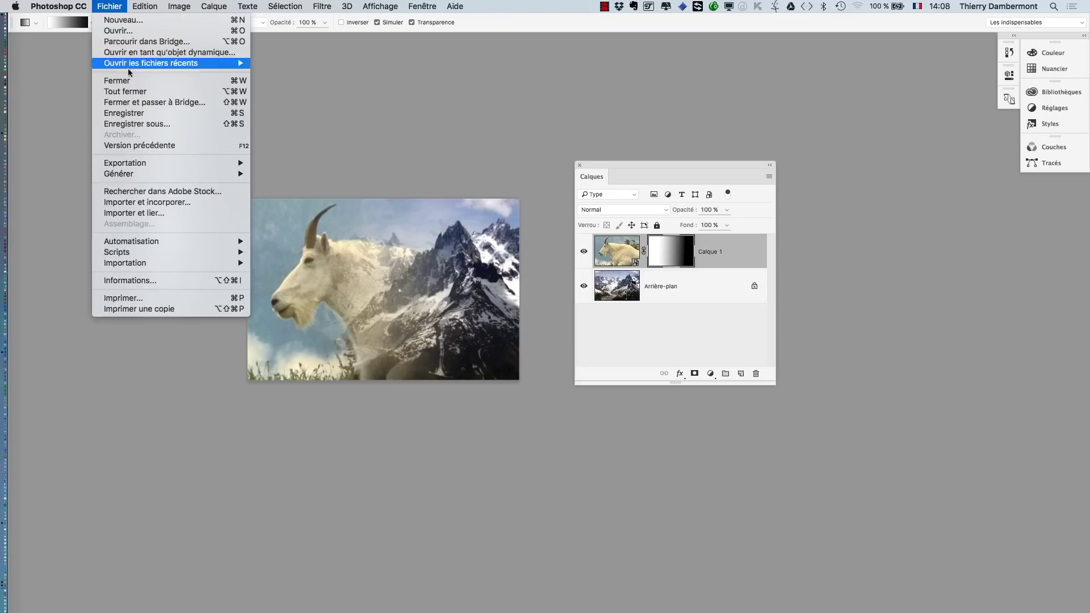
left_click(135, 123)
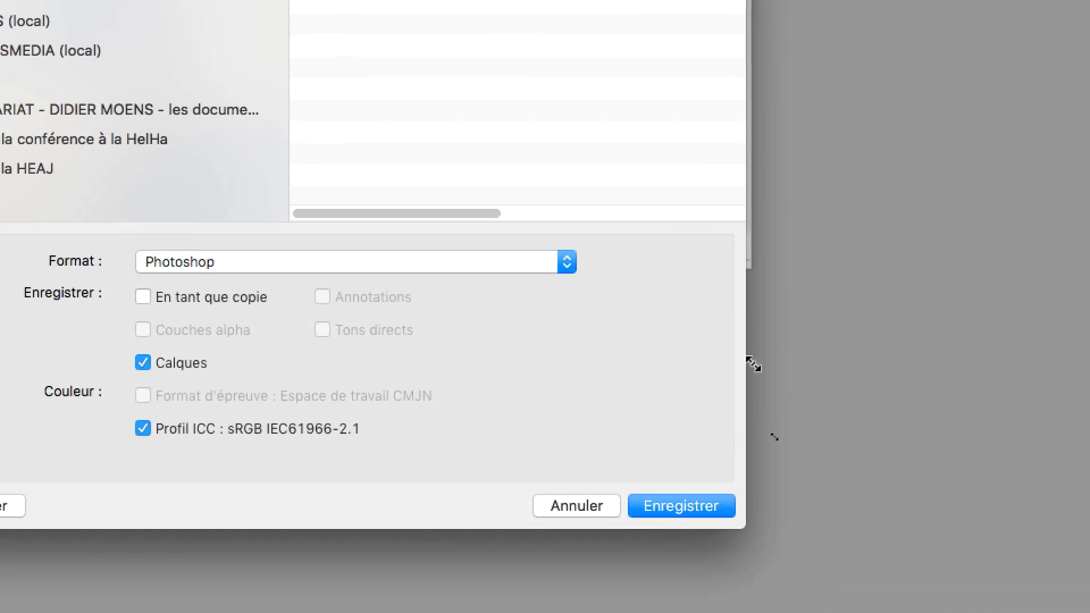
left_click(683, 506)
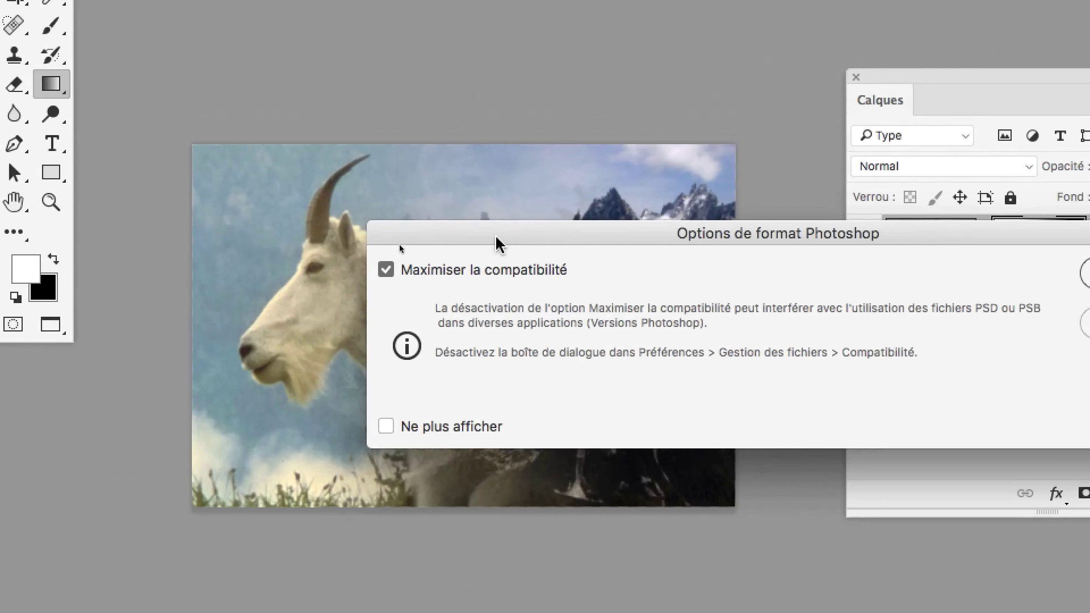
left_click_drag(497, 244, 437, 235)
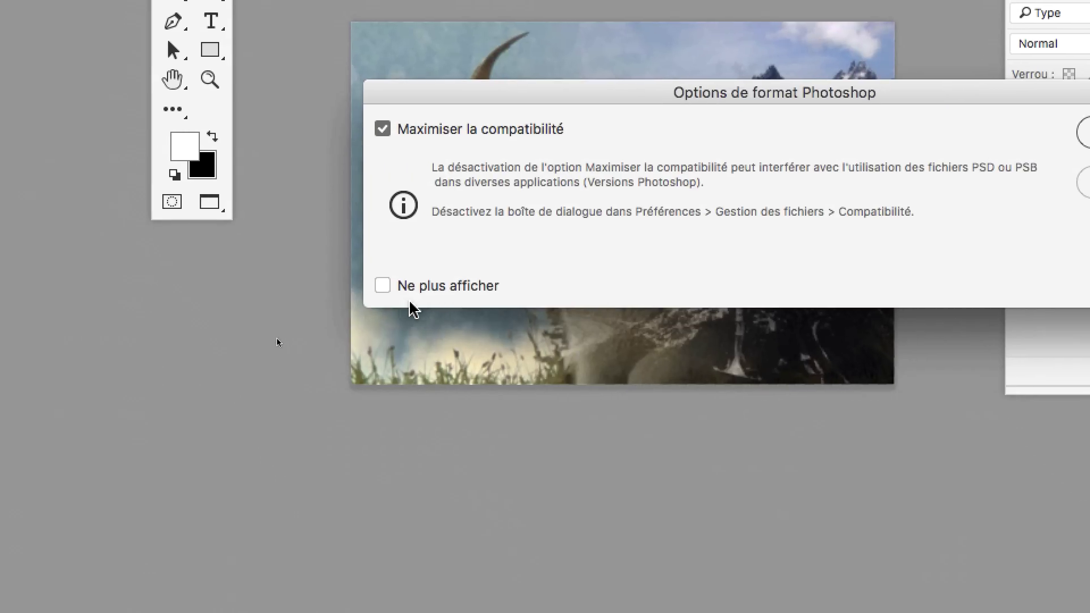
left_click(397, 295)
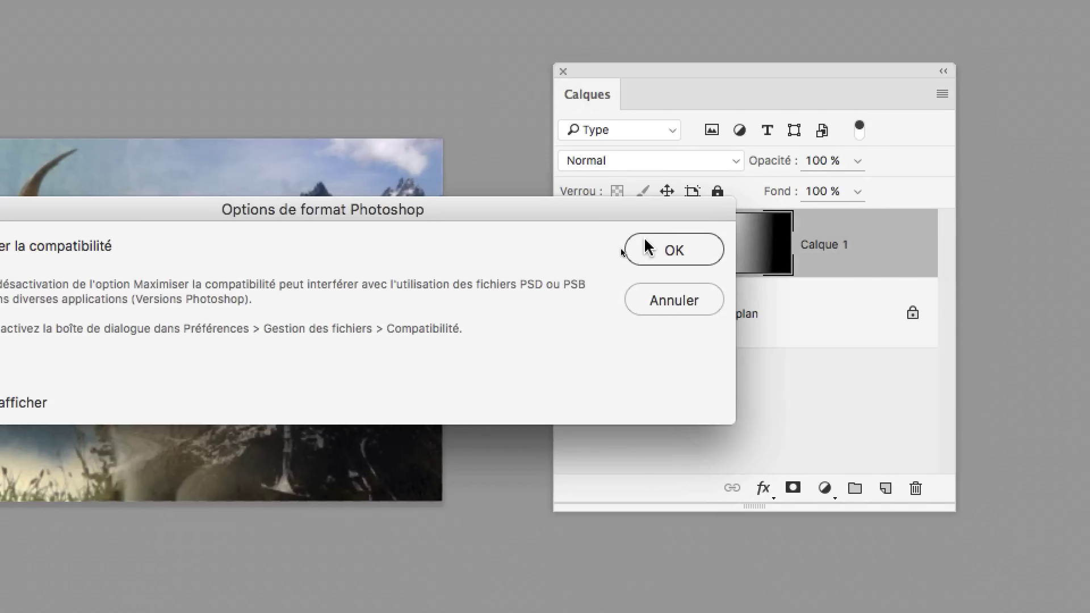
left_click(1055, 148)
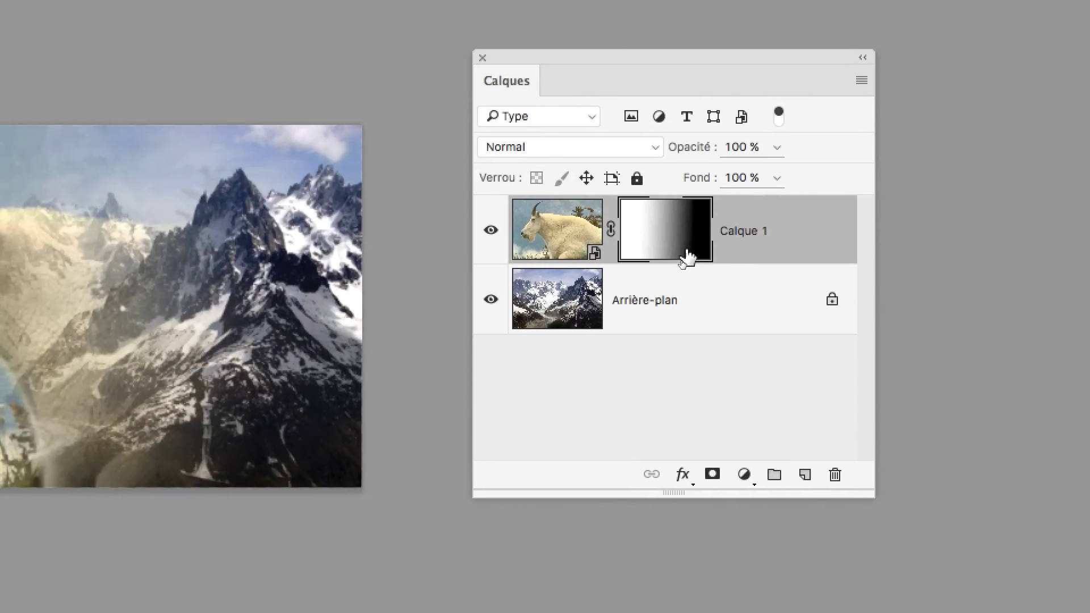
Switch to radial gradients and drag radial blends on Calque 1's mask from the goat's head.
left_click_drag(856, 249, 858, 248)
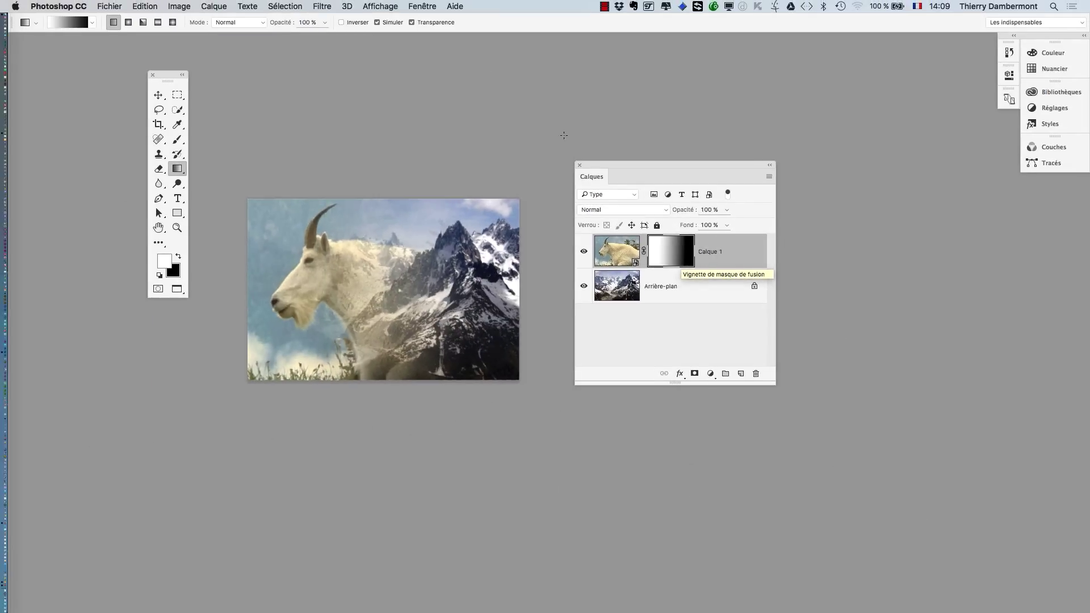
left_click_drag(166, 78, 71, 74)
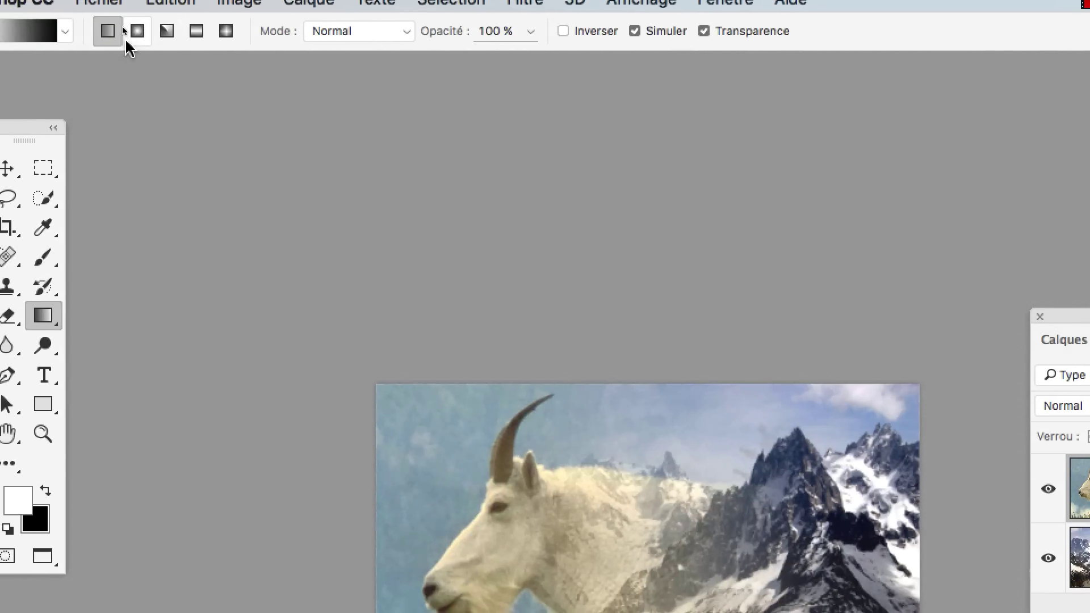
left_click(136, 32)
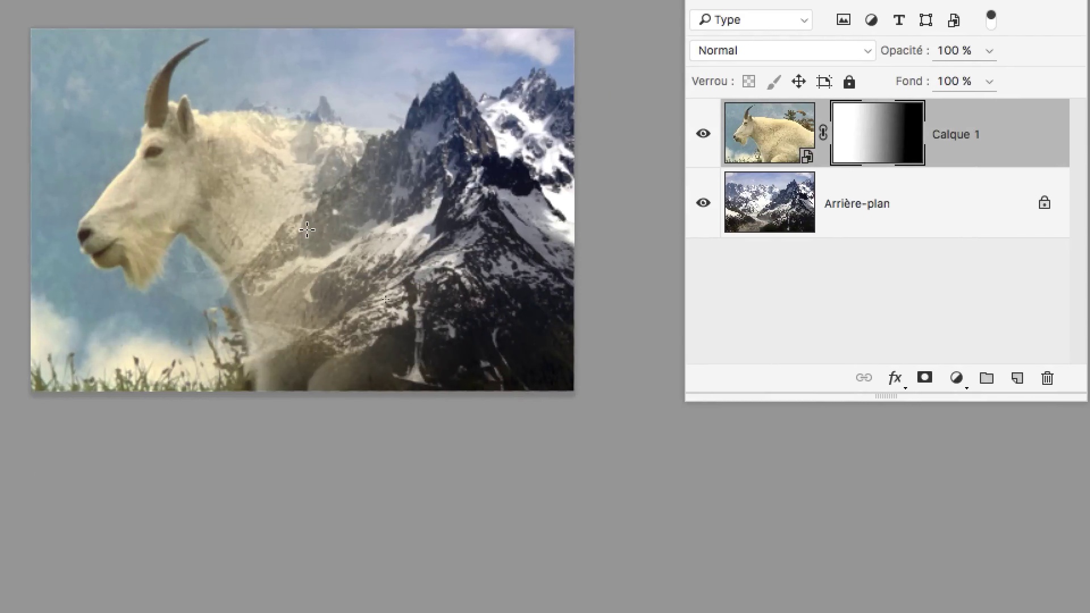
left_click_drag(645, 582, 580, 523)
left_click_drag(284, 208, 175, 95)
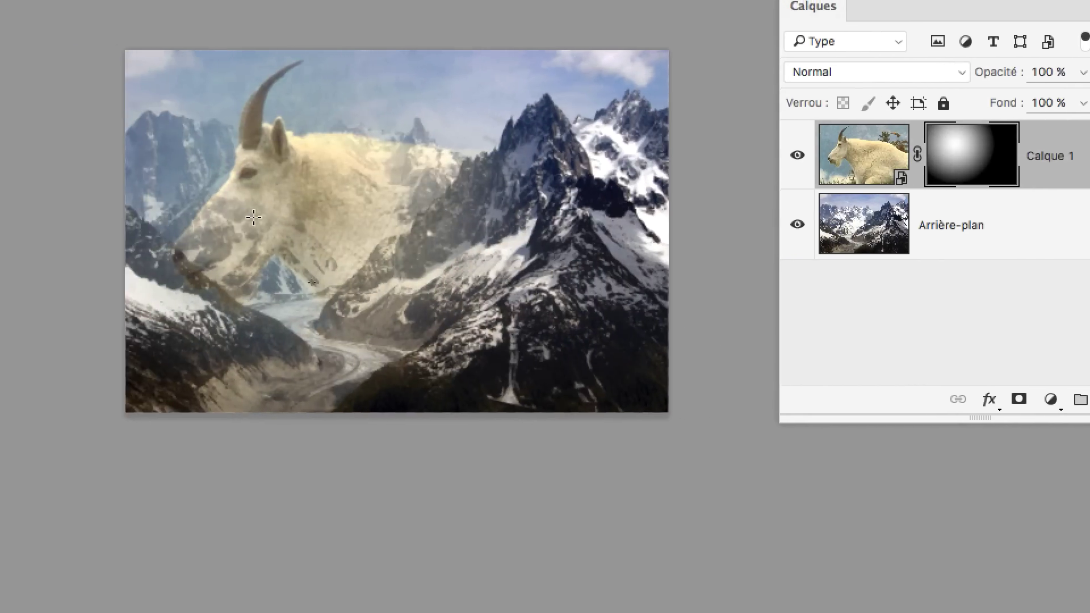
left_click_drag(89, 209, 310, 364)
left_click_drag(327, 271, 327, 271)
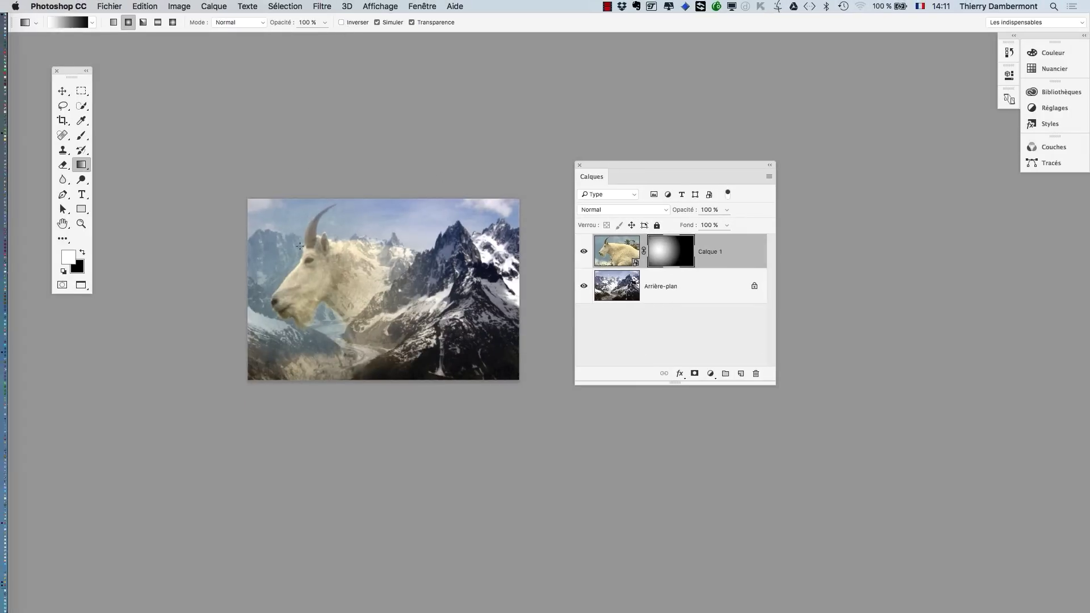
Save a copy named nazIMG_5768-02.psd by adding -02 after 5768.
left_click(110, 6)
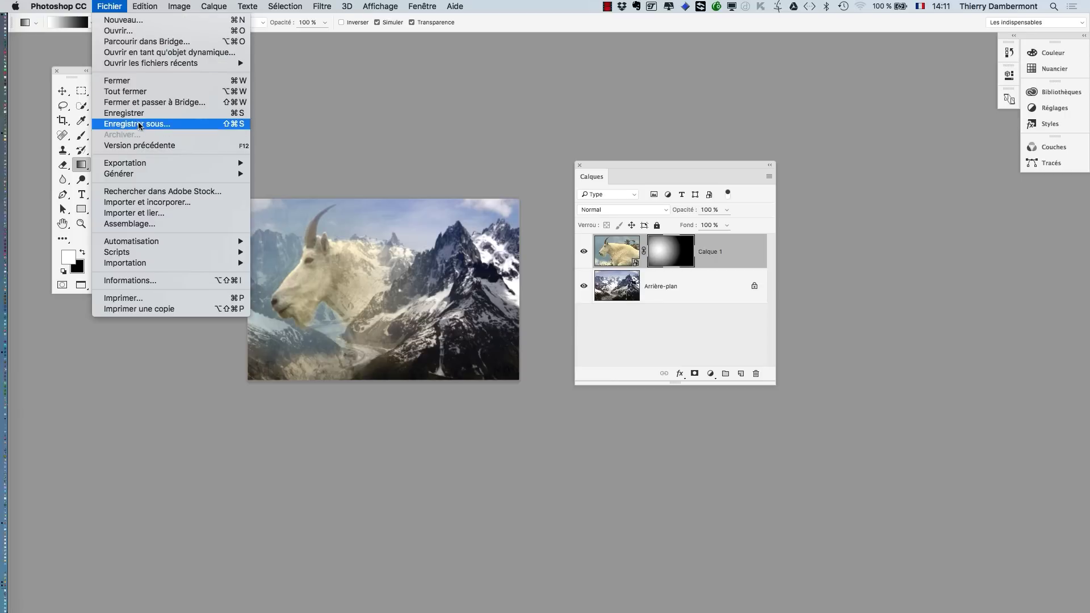
left_click(139, 125)
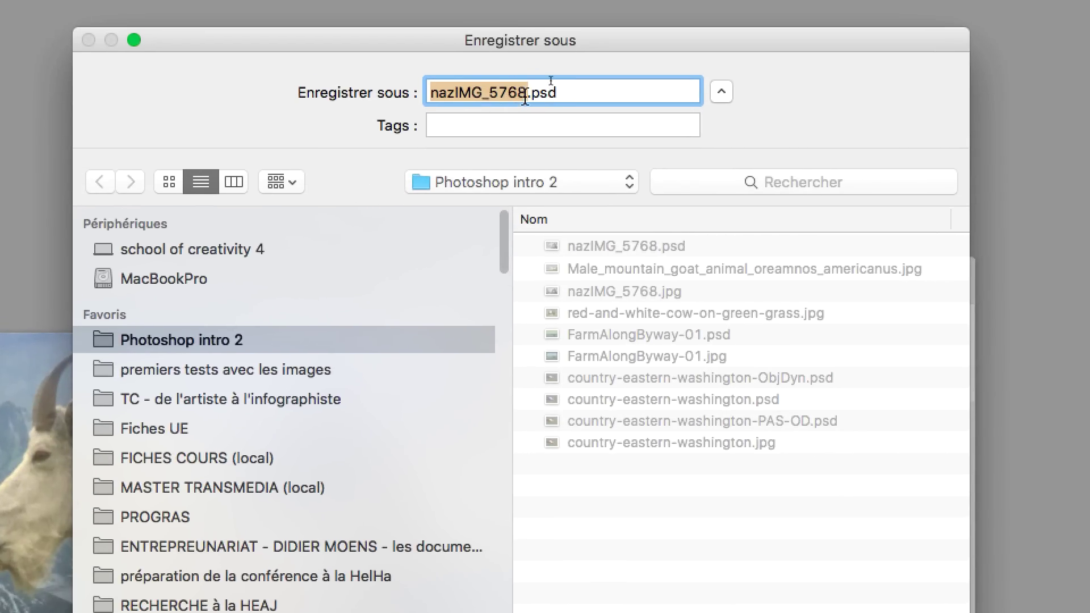
left_click(525, 94)
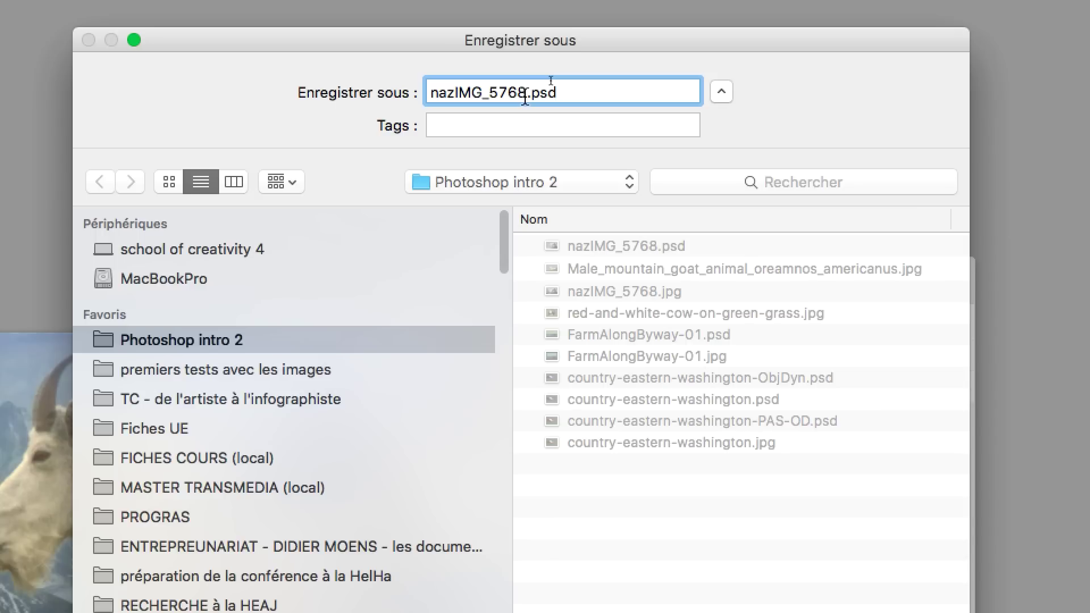
type("-02")
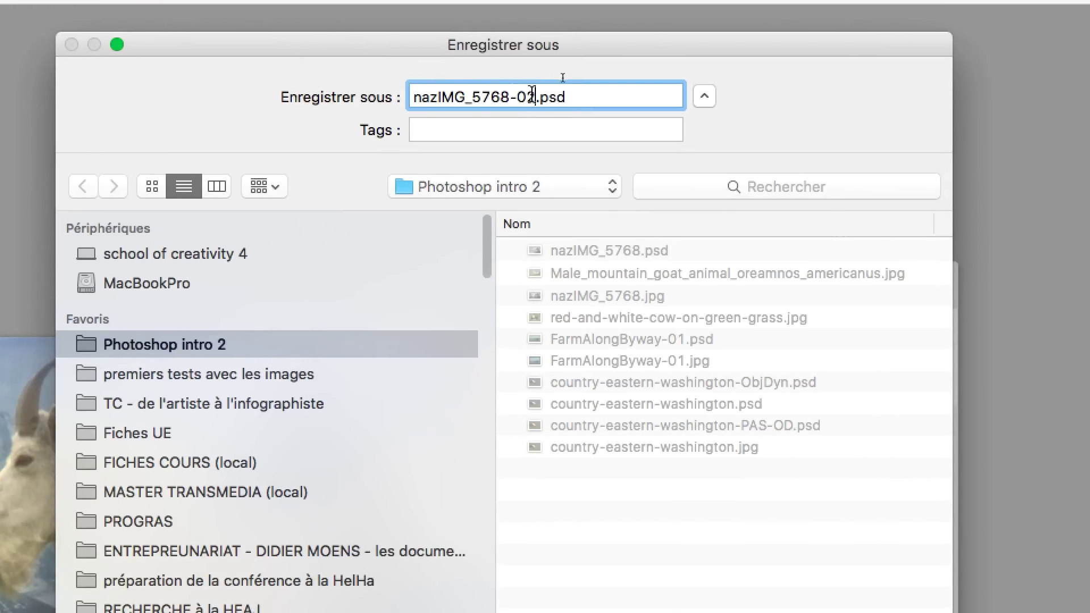
left_click_drag(595, 117, 572, 119)
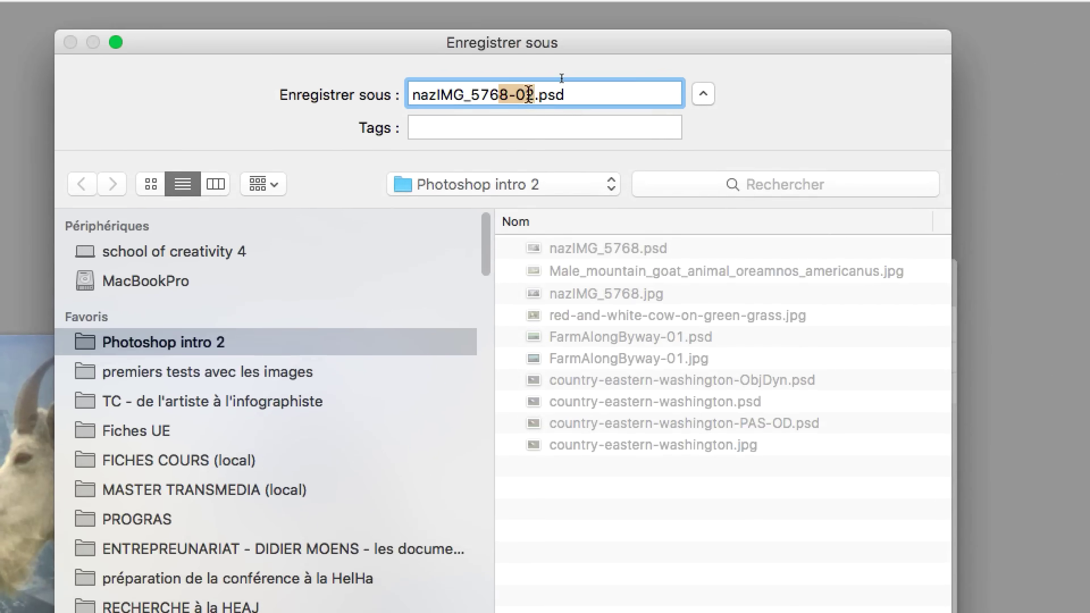
left_click(542, 95)
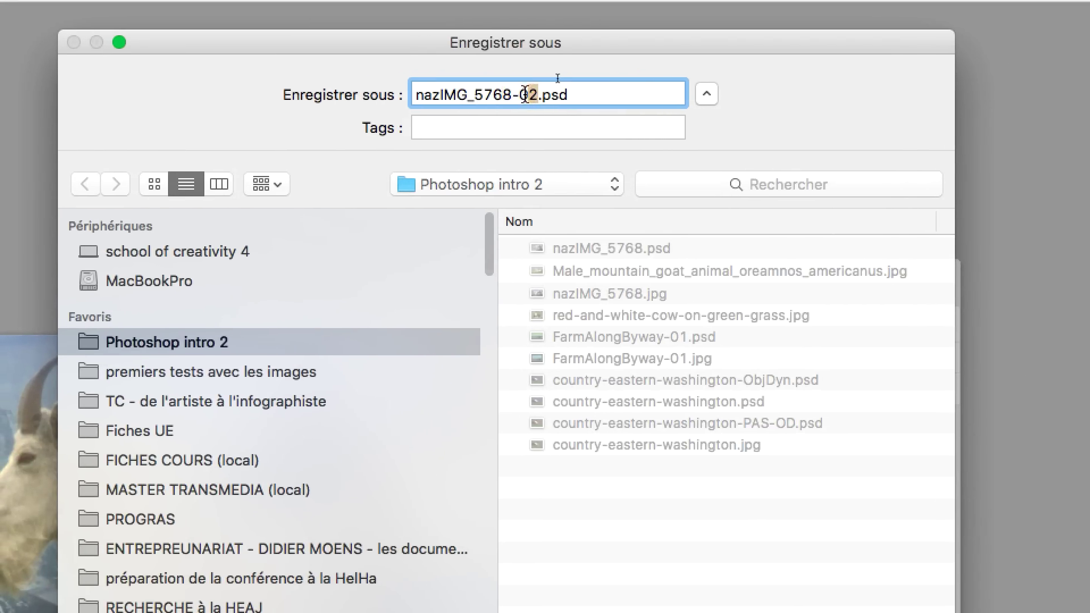
left_click_drag(532, 94, 507, 95)
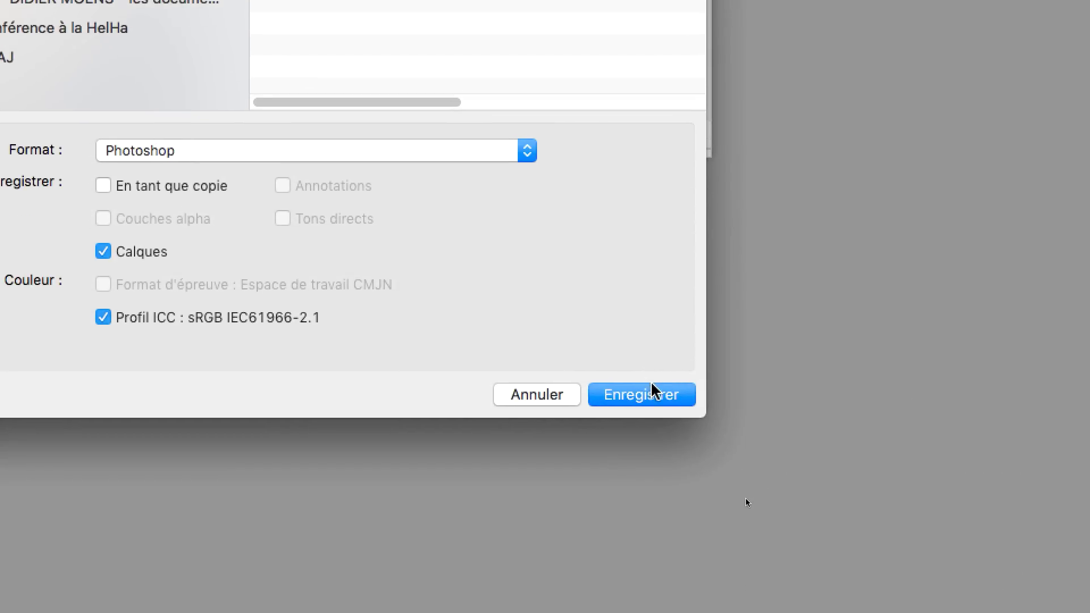
left_click(653, 395)
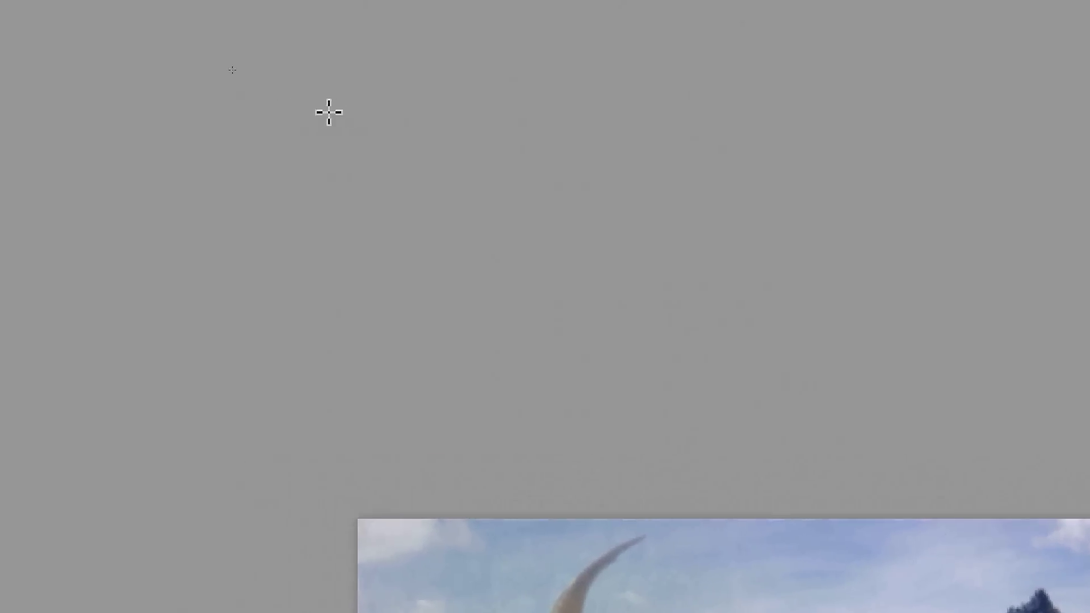
Apply vertical reflected gradients on the goat's mask so its back fades into the mountains.
left_click(264, 73)
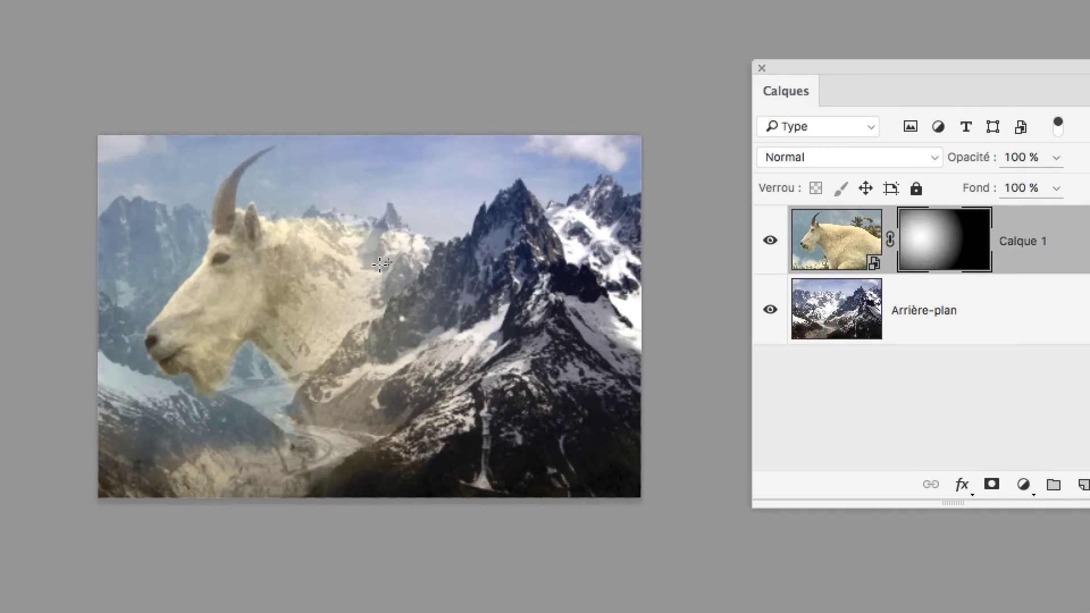
left_click_drag(389, 263, 385, 303)
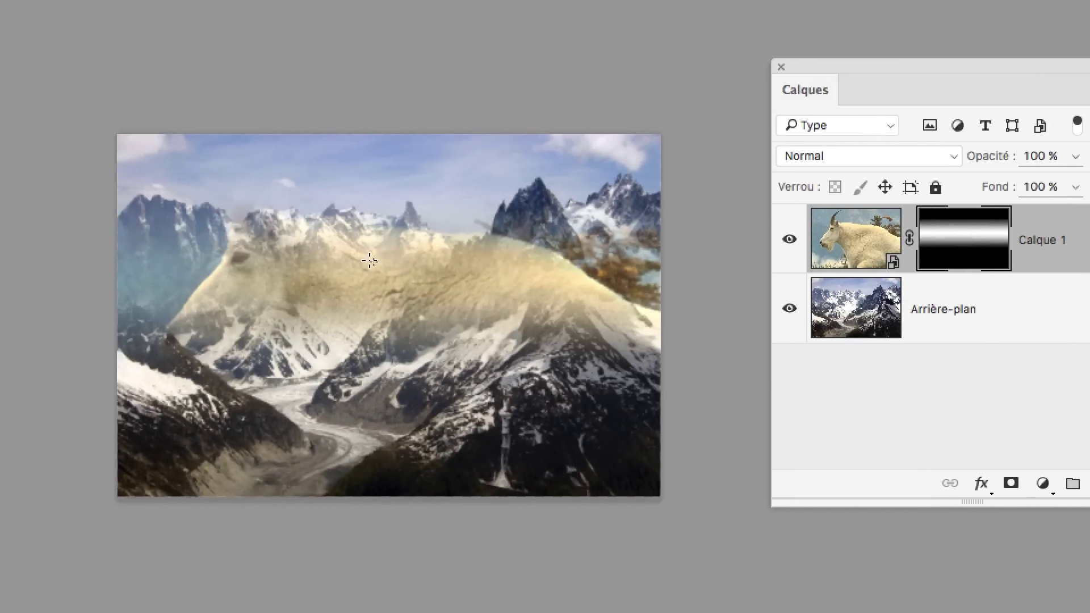
left_click_drag(369, 258, 369, 349)
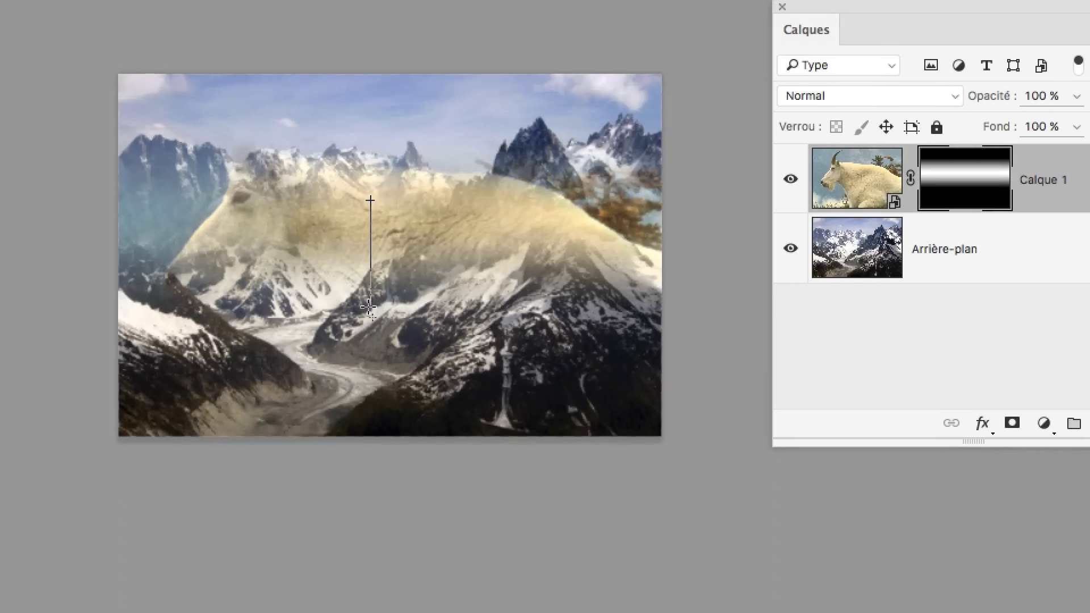
left_click_drag(369, 306, 365, 350)
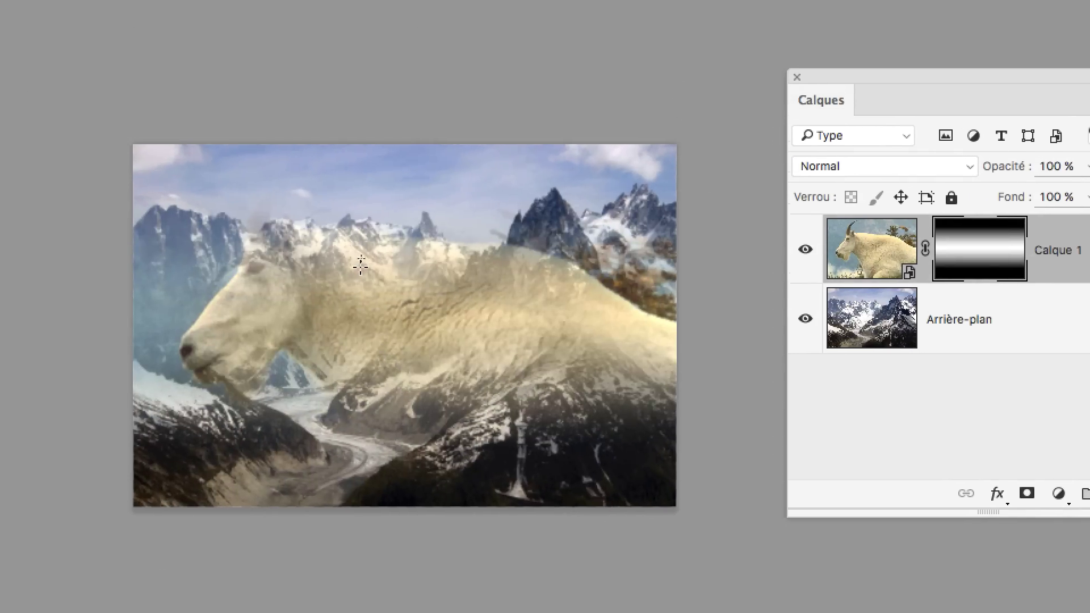
left_click_drag(366, 136, 370, 338)
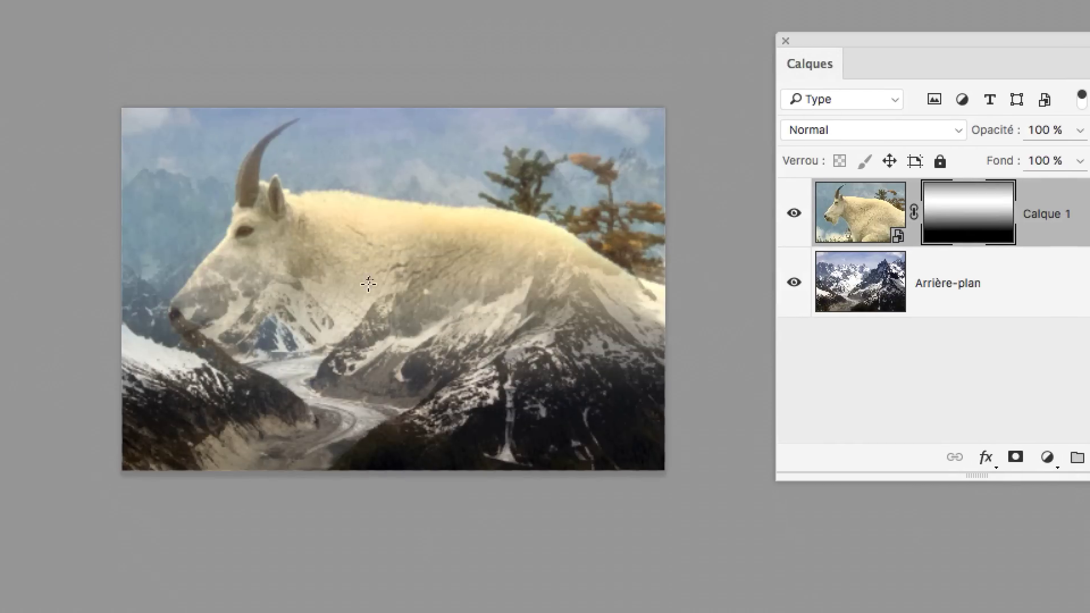
left_click_drag(362, 181, 383, 327)
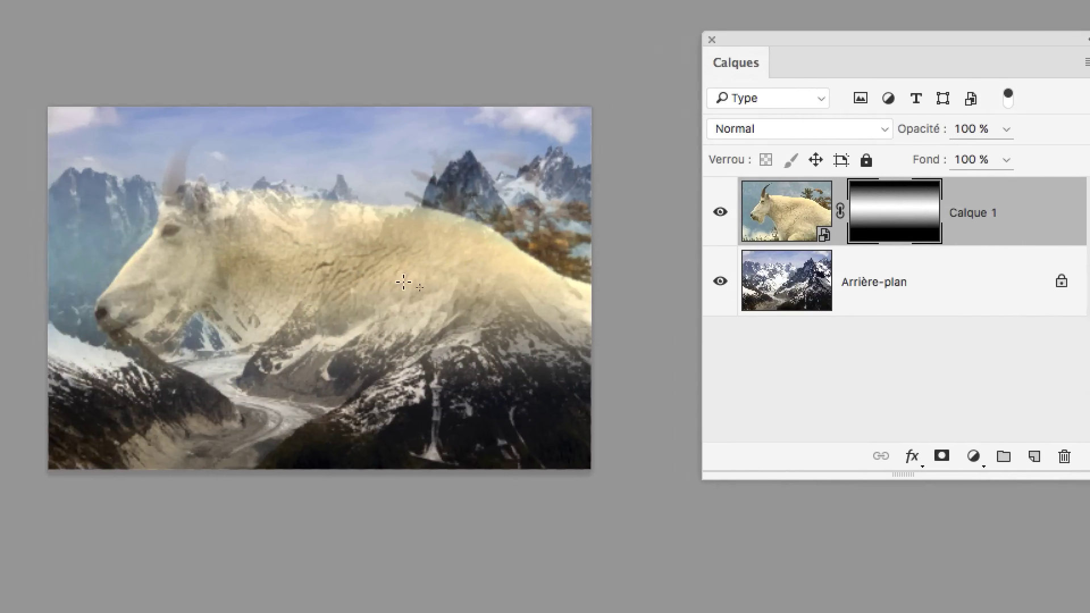
left_click_drag(337, 221, 340, 376)
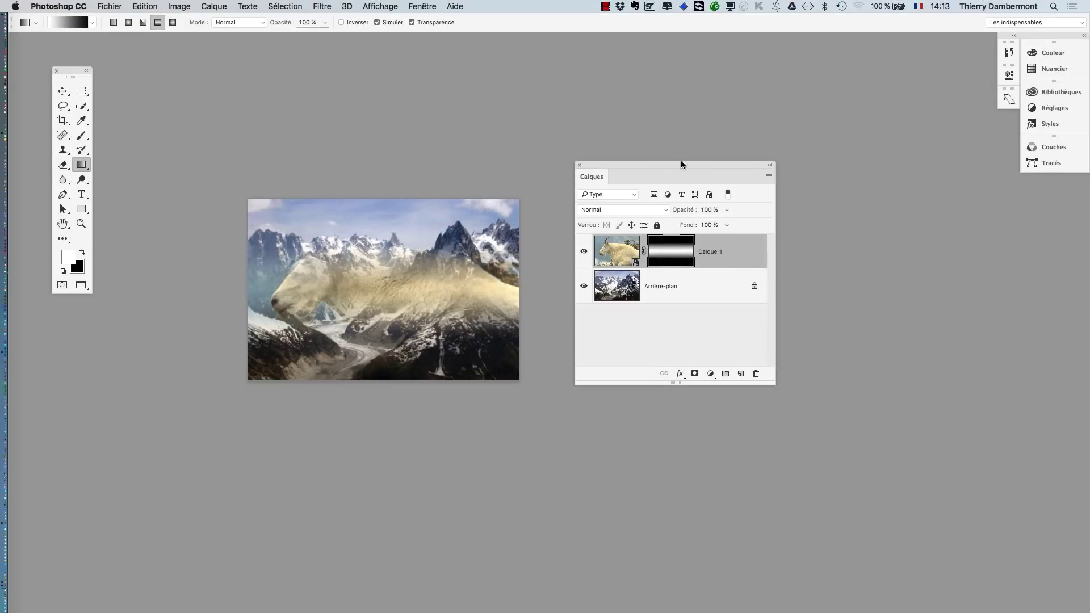
Move the Calques panel aside, then zoom in and pan to centre the blended image.
left_click_drag(681, 165, 860, 176)
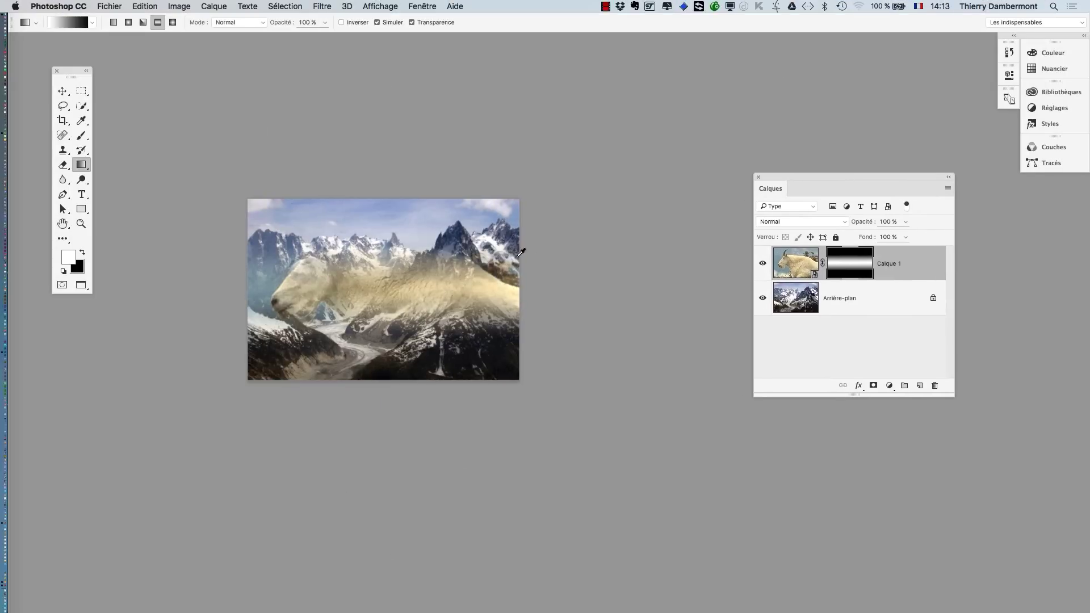
scroll(404, 250, "up", 1)
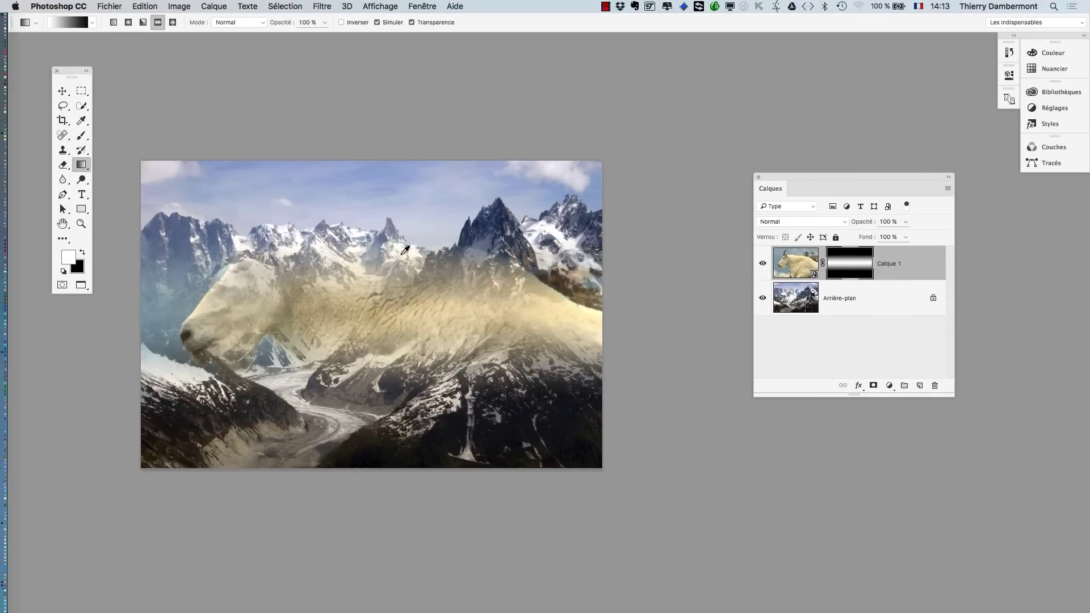
scroll(404, 250, "up", 1)
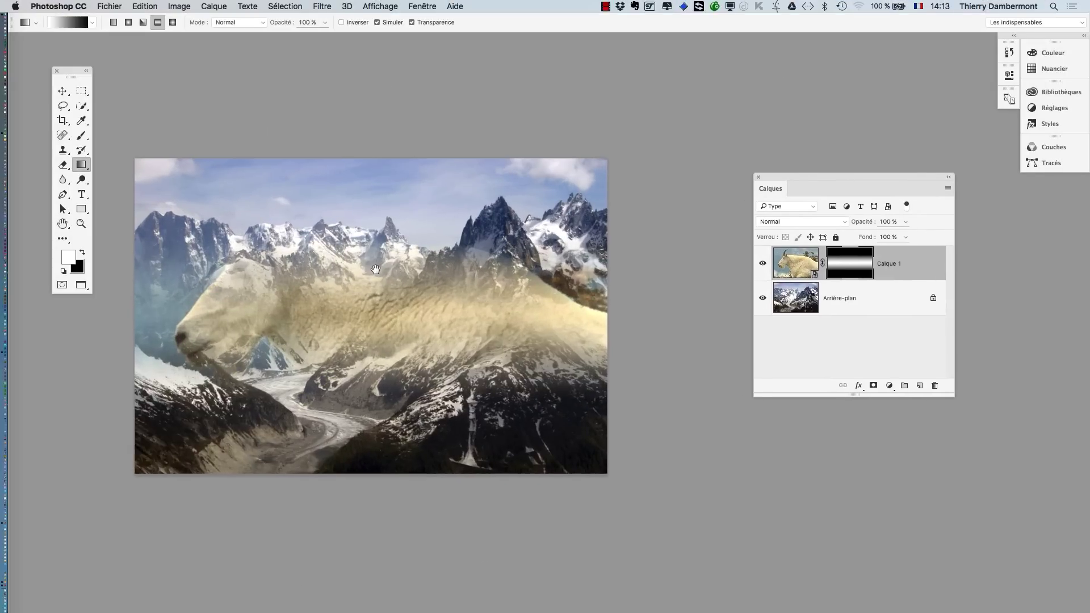
left_click_drag(375, 269, 431, 223)
scroll(419, 239, "up", 1)
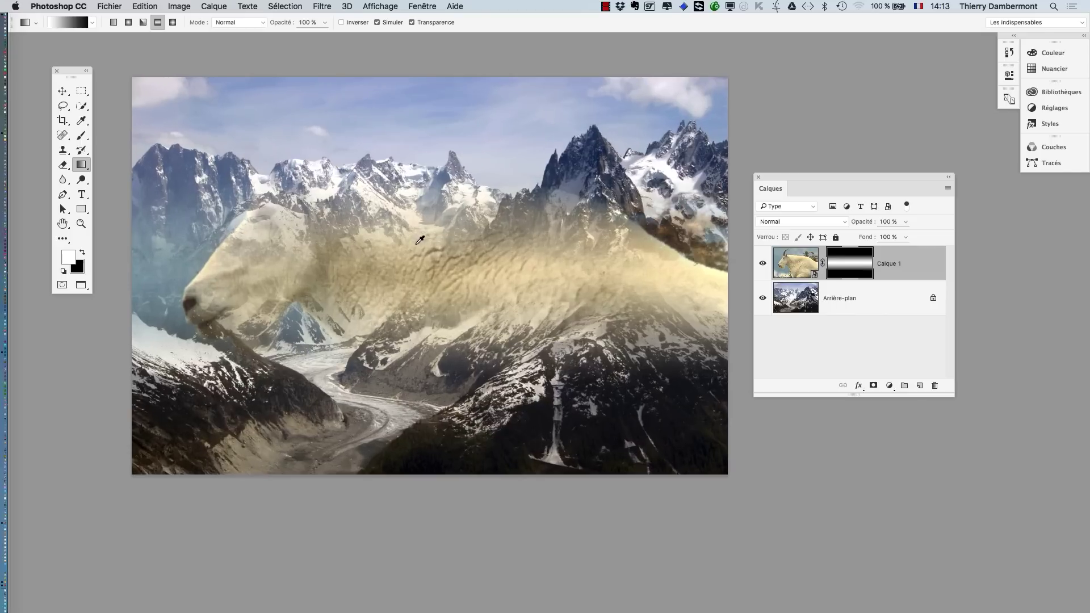
scroll(492, 258, "up", 3)
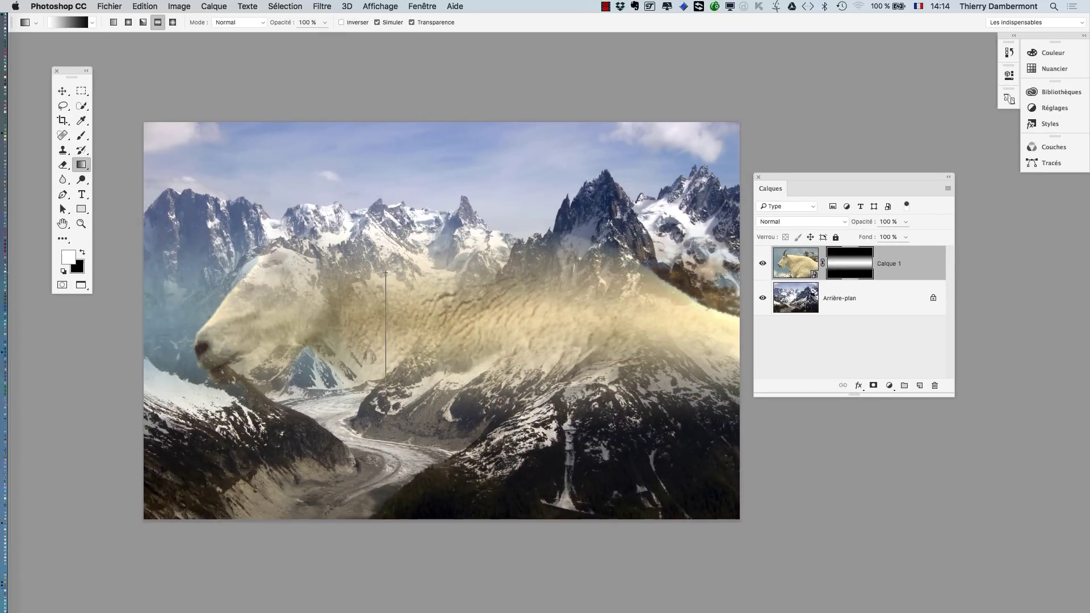
Redraw vertical fades on Calque 1's mask, trying the goat as a top band and upper half.
left_click_drag(399, 407, 400, 427)
left_click_drag(405, 349, 414, 455)
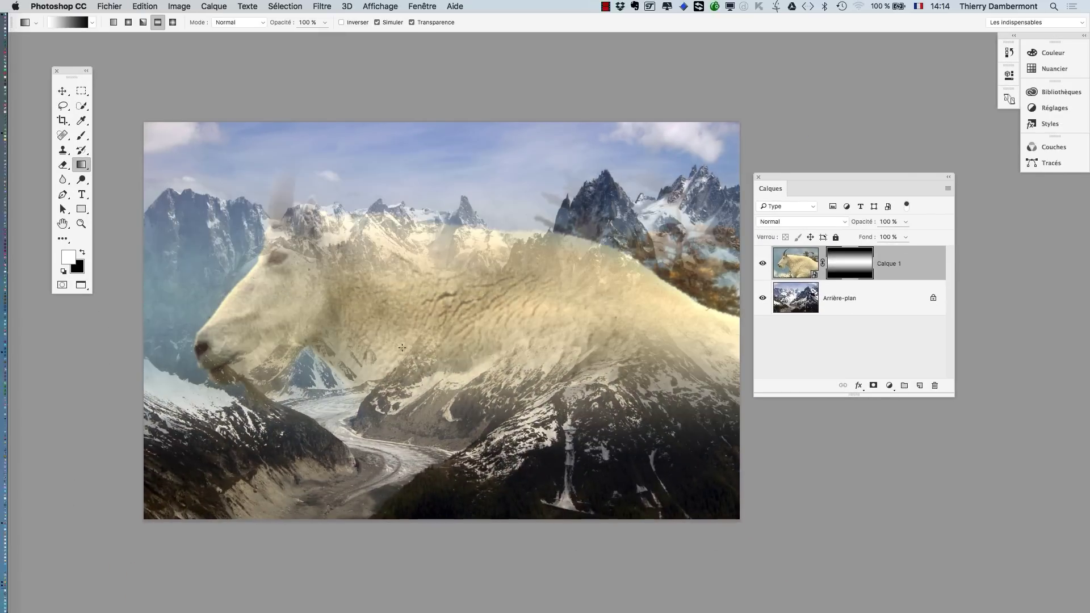
left_click_drag(405, 285, 406, 271)
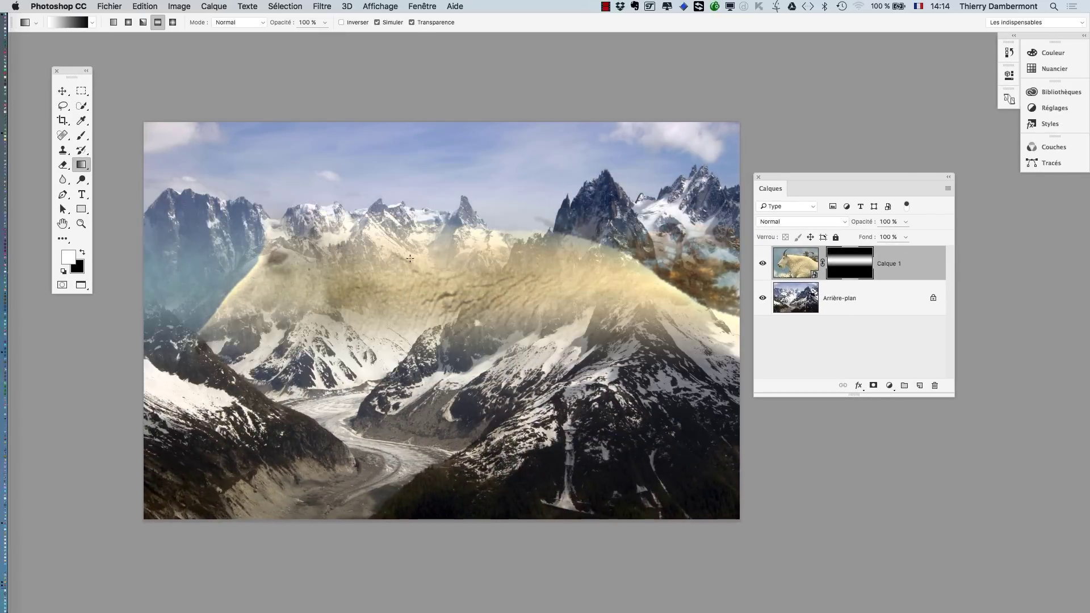
mouse_move(441, 445)
left_mouse_down()
mouse_move(441, 431)
mouse_move(446, 455)
left_mouse_up()
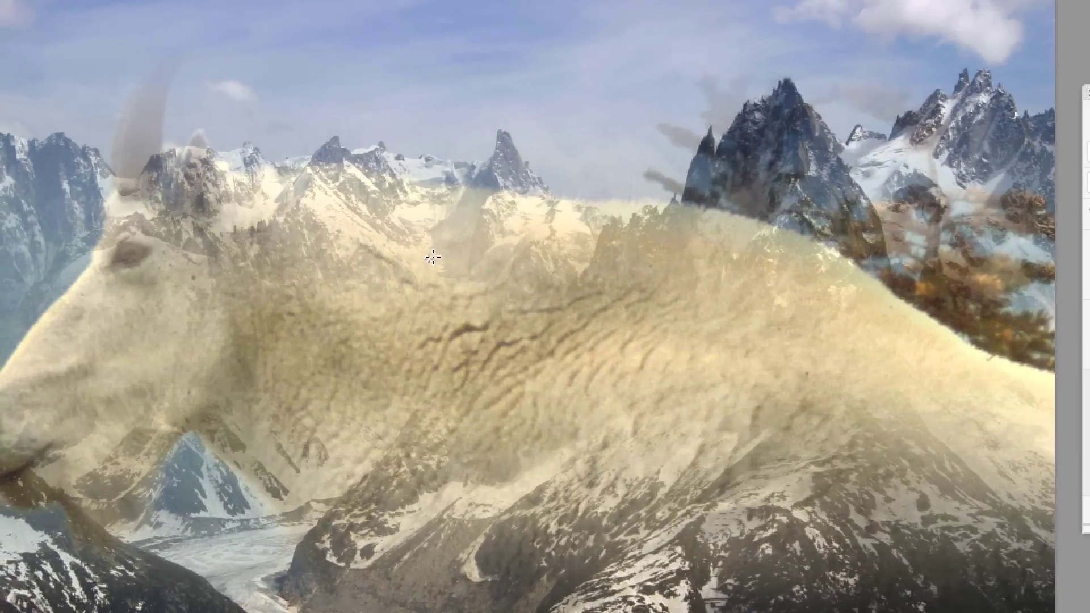
left_click_drag(433, 258, 433, 334)
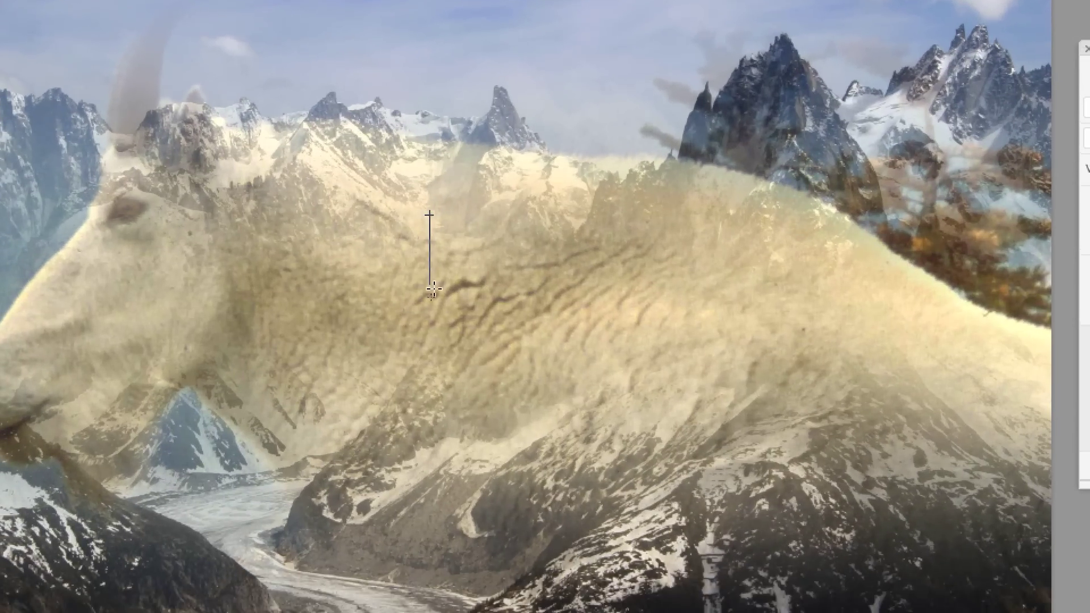
left_click_drag(433, 290, 432, 453)
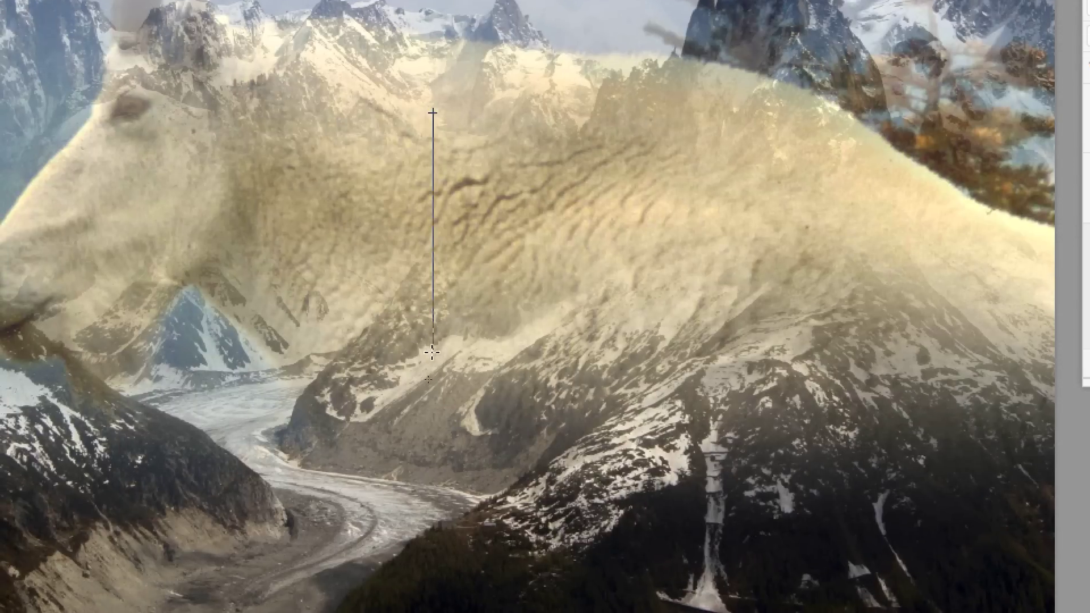
mouse_move(432, 352)
left_mouse_down()
mouse_move(450, 360)
mouse_move(433, 309)
mouse_move(413, 359)
mouse_move(412, 284)
left_mouse_up()
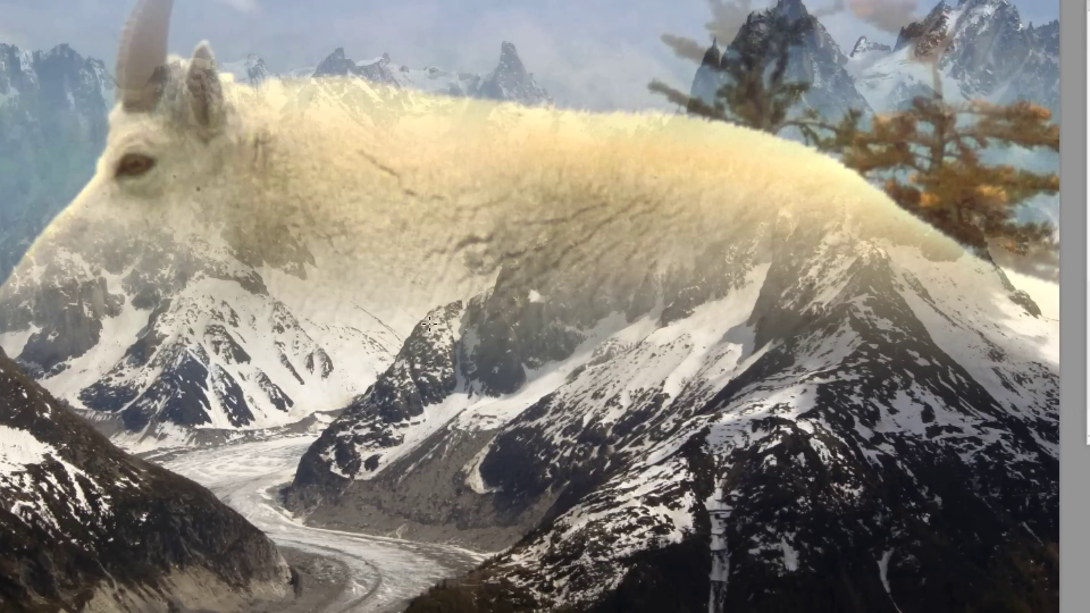
Refine the vertical mask fade so the goat's lower part clears the glacier and mountains.
left_click_drag(429, 324, 430, 578)
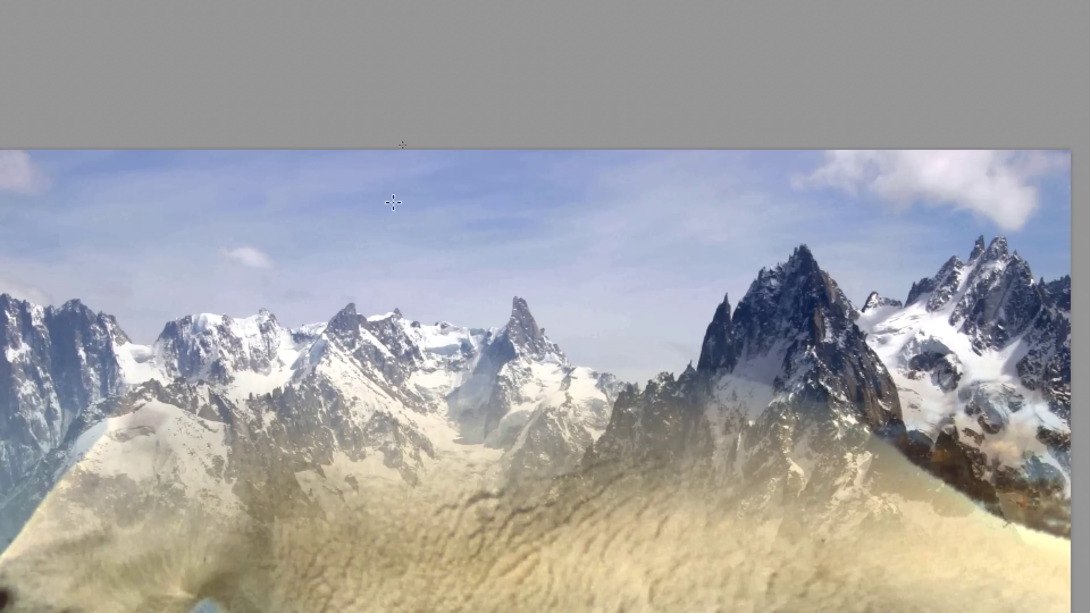
left_click_drag(394, 202, 399, 371)
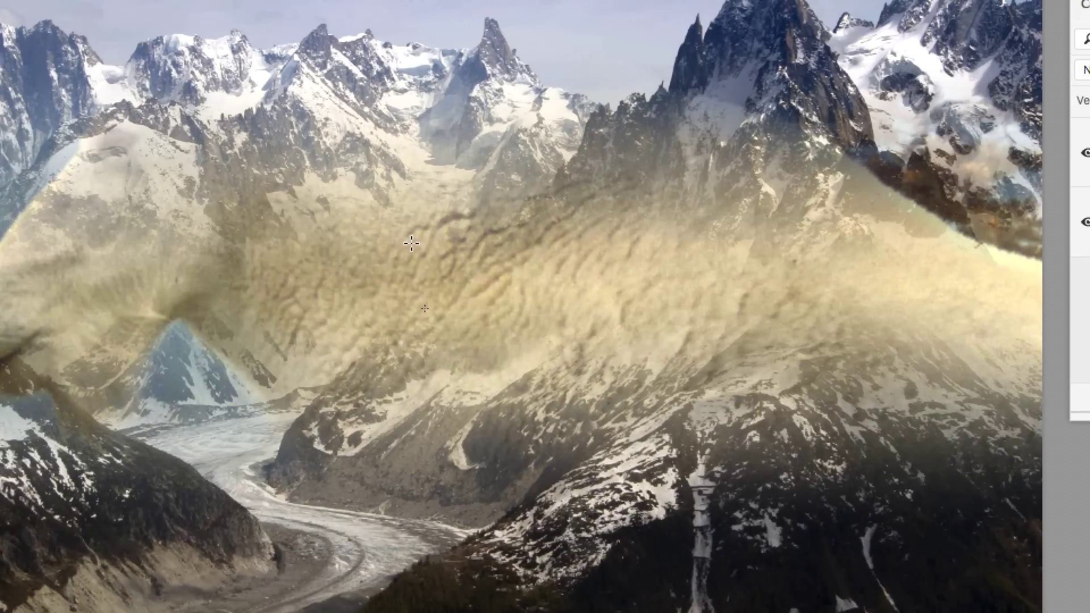
left_click_drag(406, 97, 416, 316)
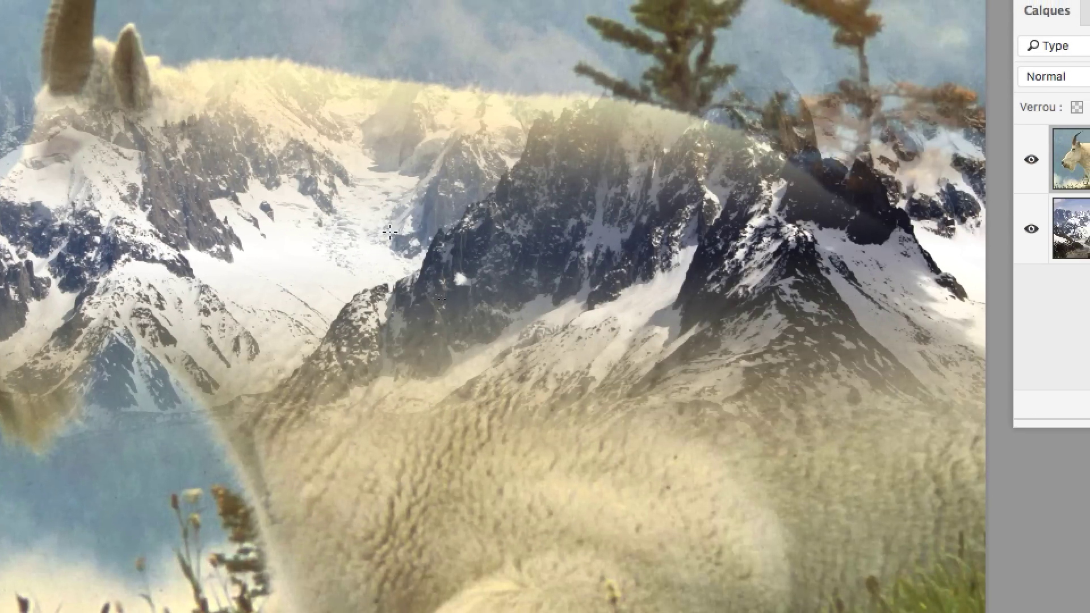
left_click_drag(389, 92, 388, 307)
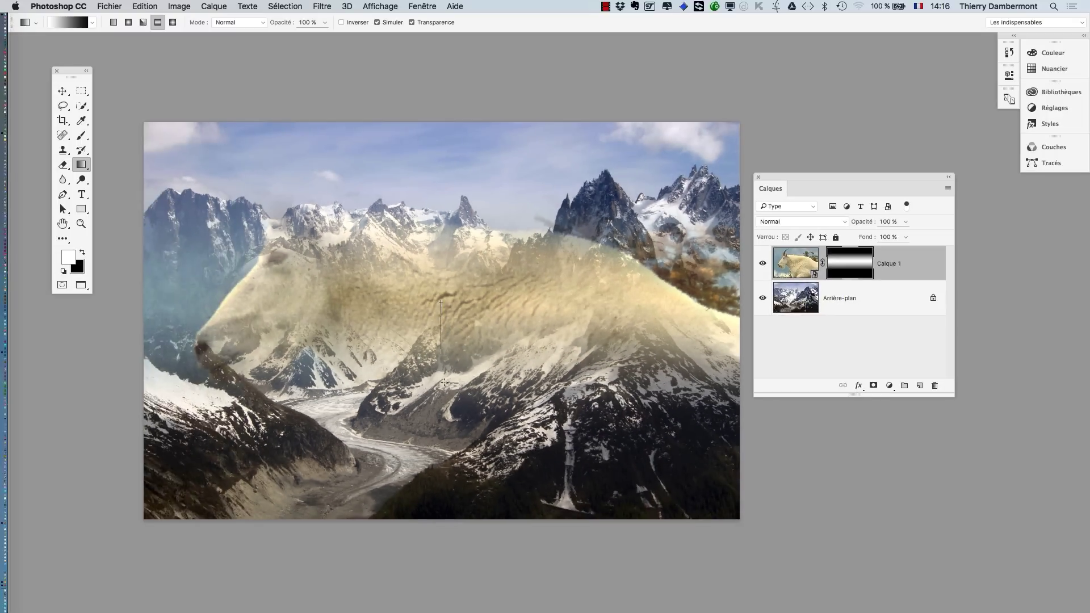
left_click_drag(444, 382, 474, 442)
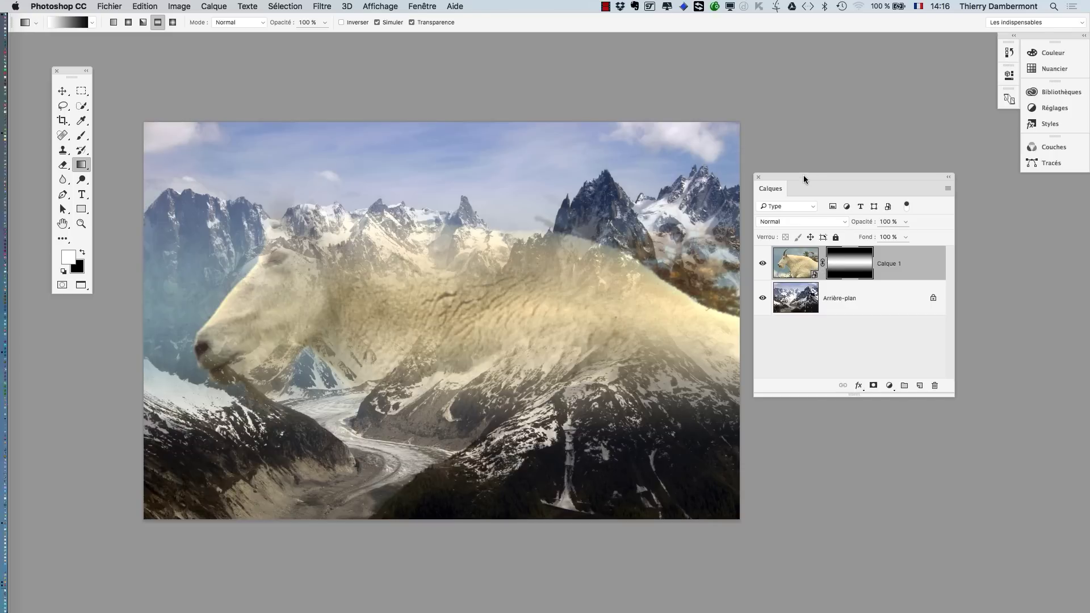
Nudge the Calques panel and select Calque 1's mask, then its image thumbnail.
left_click_drag(804, 178, 814, 146)
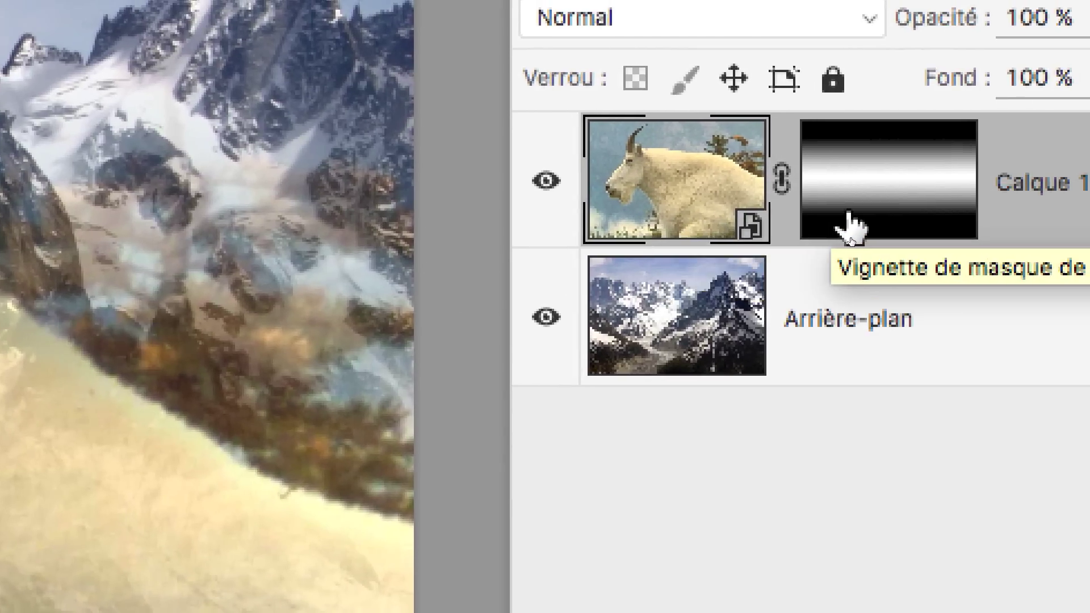
left_click(939, 219)
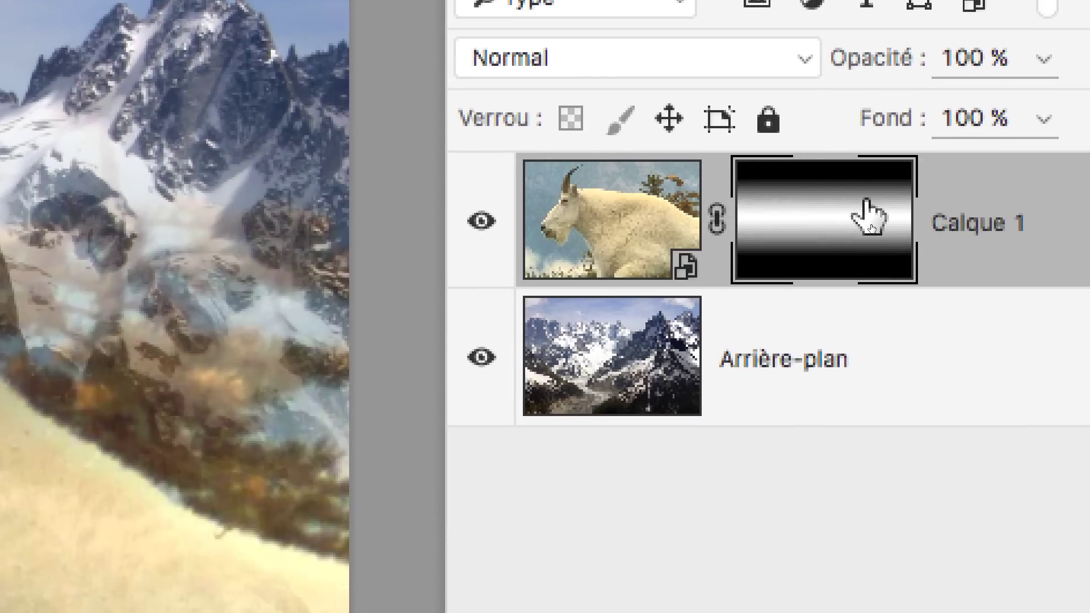
left_click(615, 225)
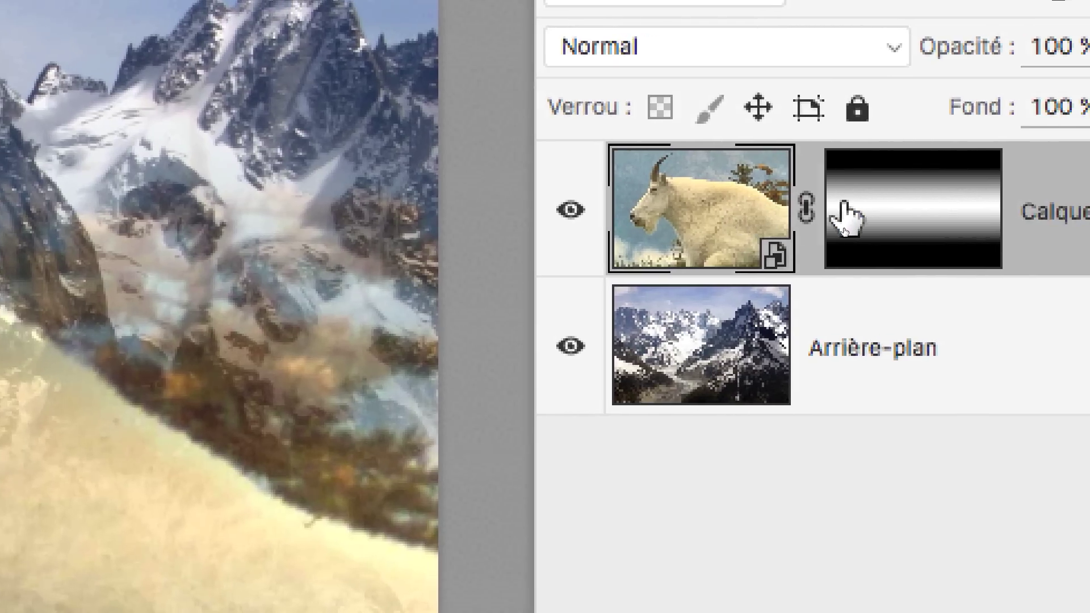
left_click(929, 215)
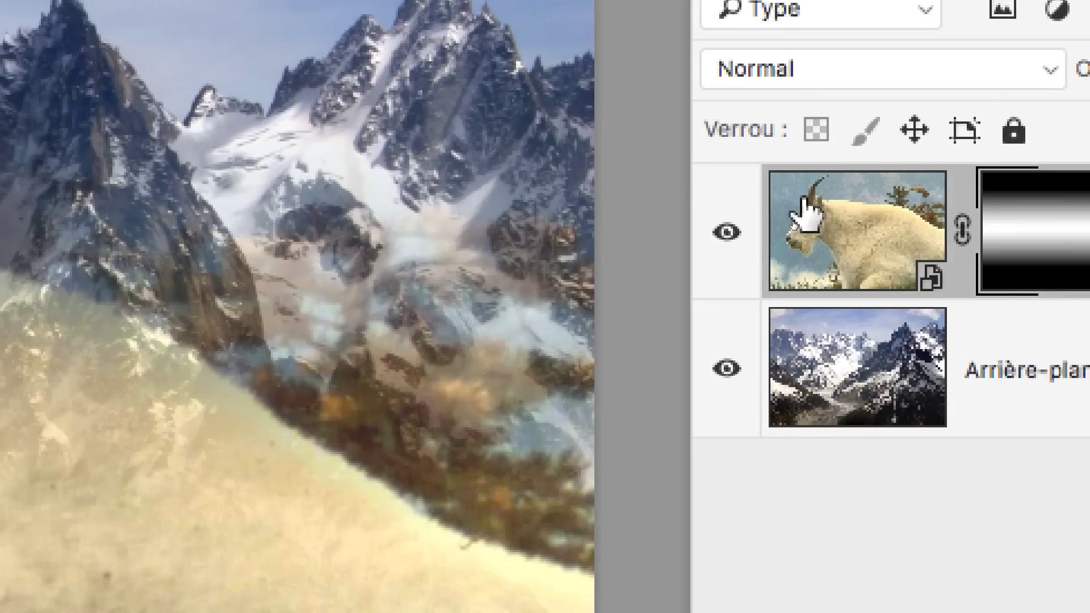
left_click(649, 199)
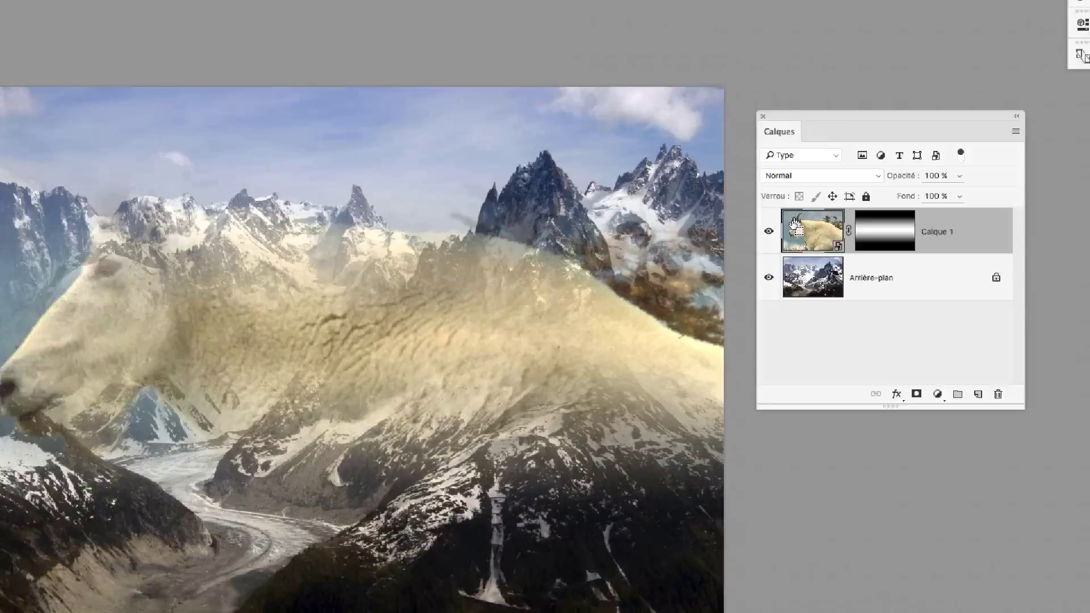
scroll(628, 266, "down", 3)
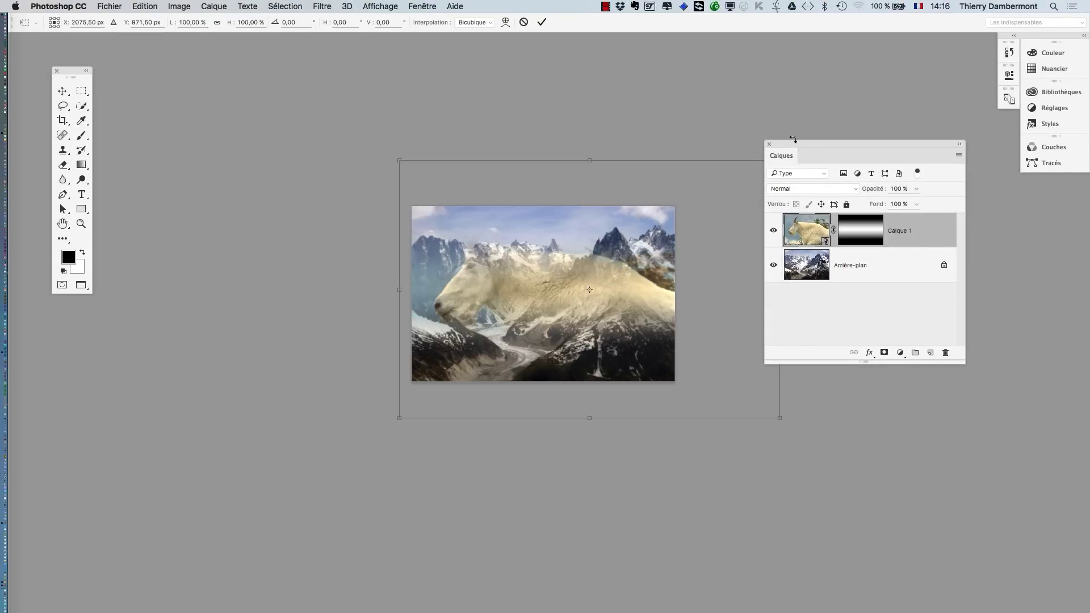
left_click_drag(793, 141, 934, 155)
left_click_drag(778, 161, 567, 321)
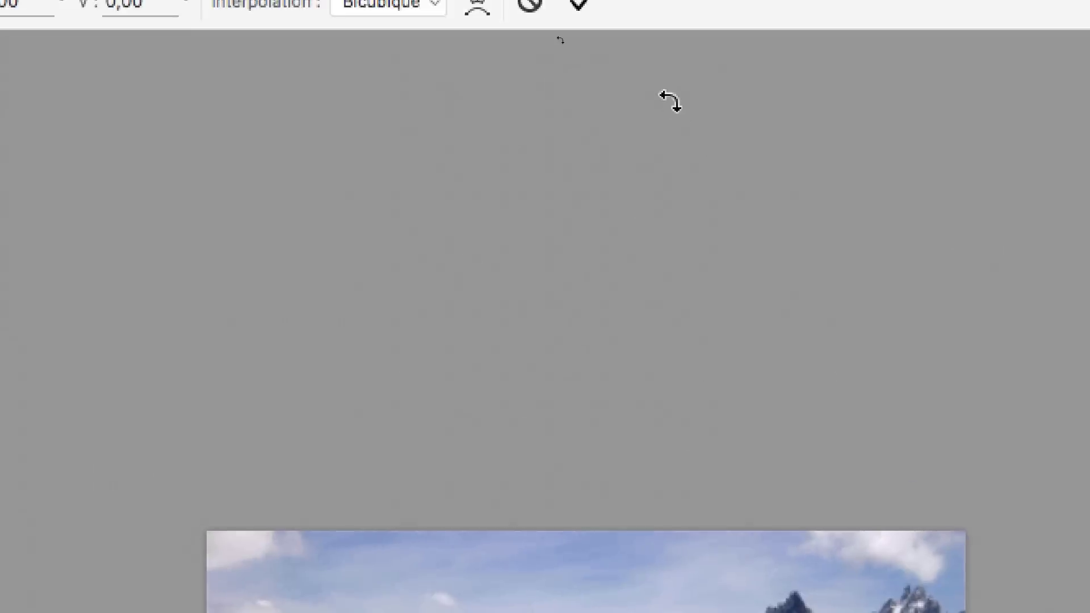
left_click(530, 5)
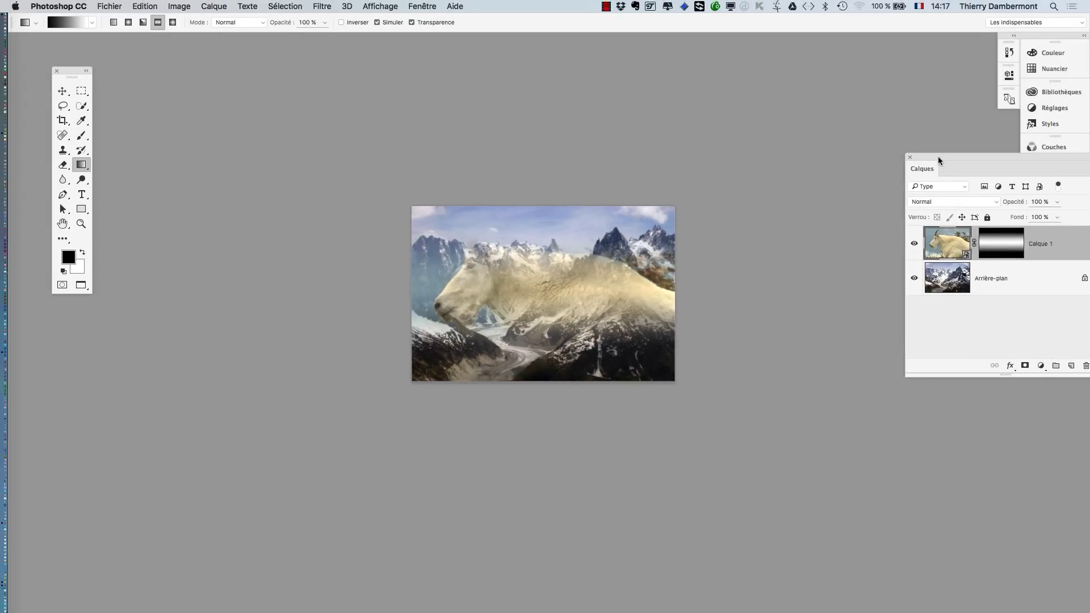
left_click_drag(939, 161, 717, 215)
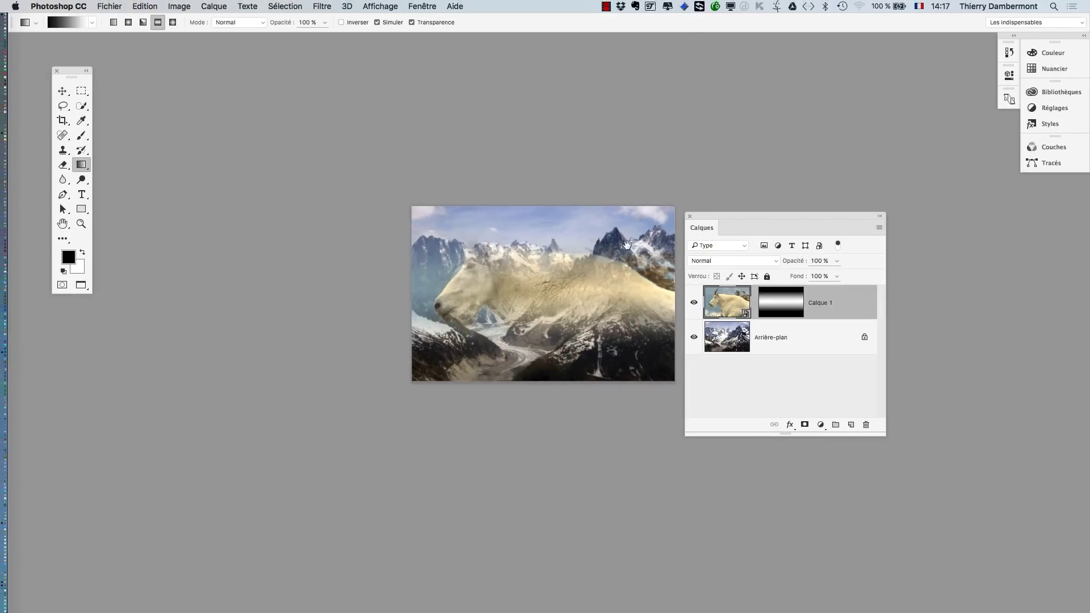
Free-transform the goat layer to about 147%, shift it left, and commit the change.
left_click_drag(627, 245, 344, 222)
key("super+t")
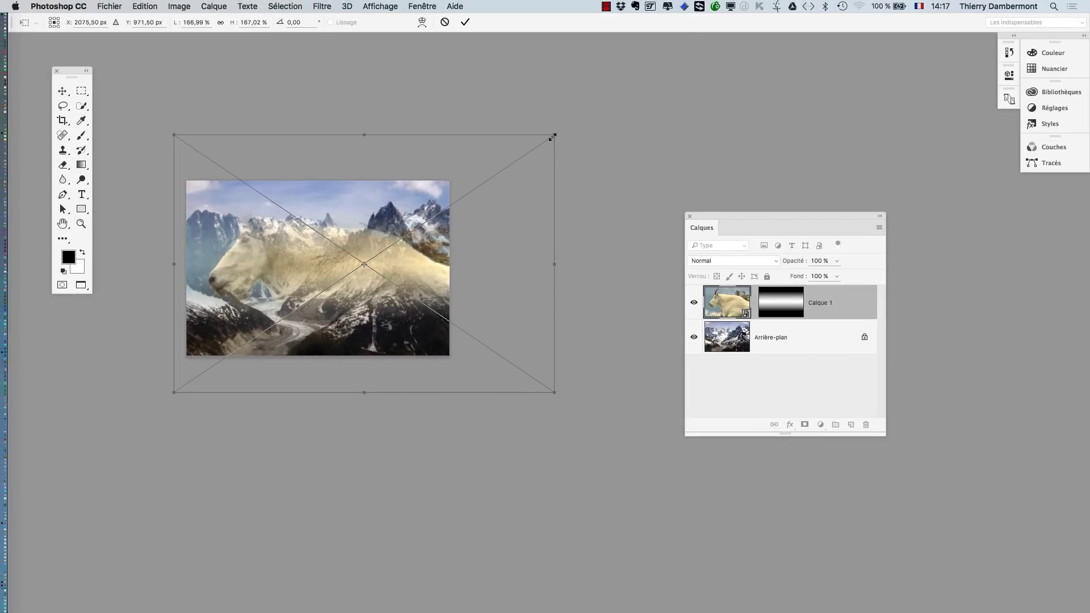
left_click_drag(552, 137, 637, 135)
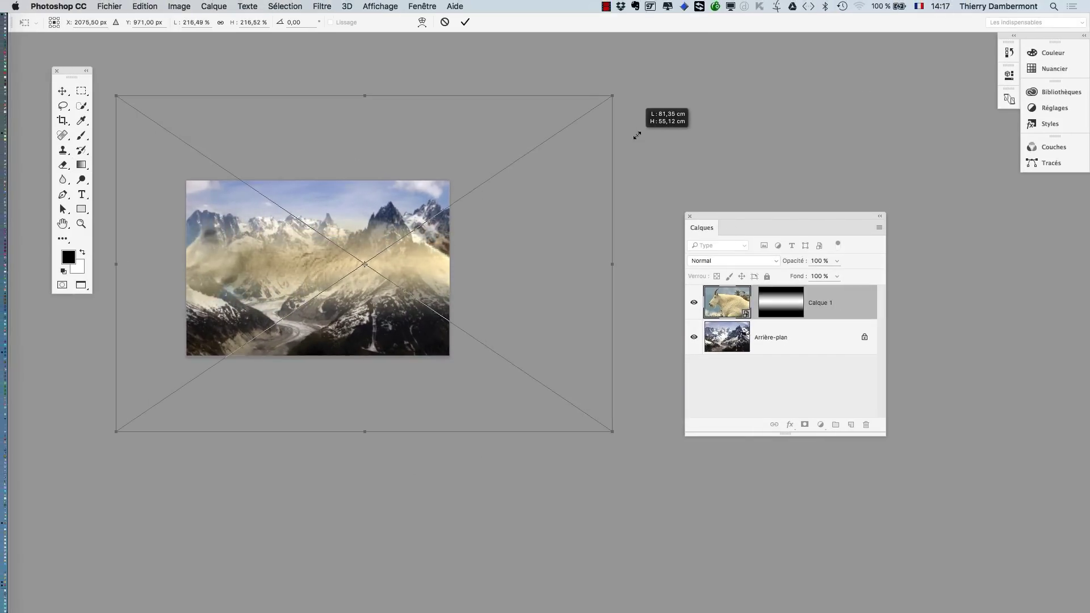
left_click_drag(419, 219, 430, 253)
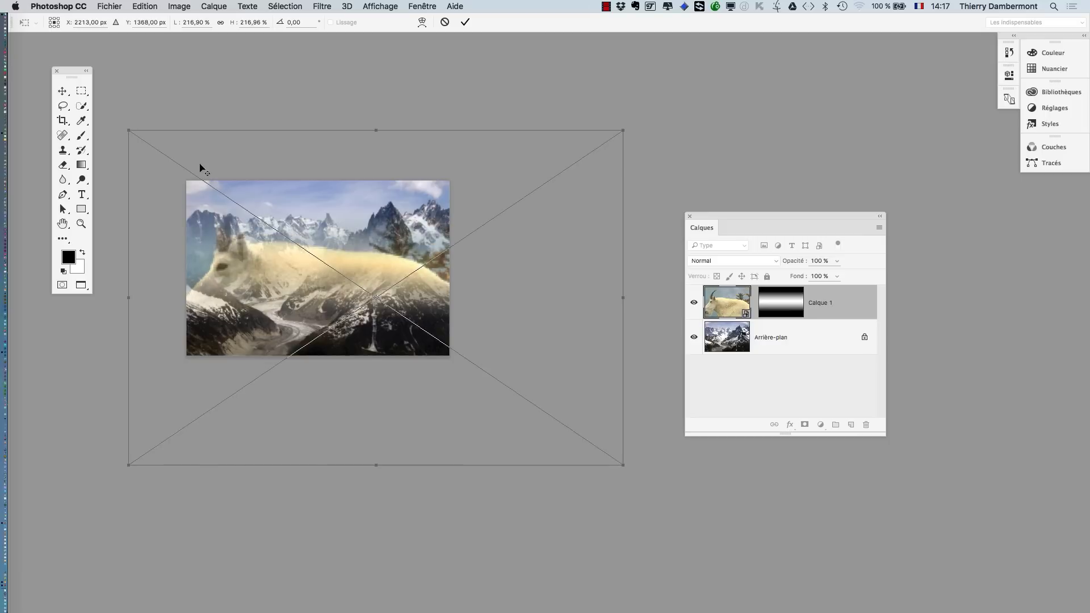
left_click_drag(129, 132, 174, 172)
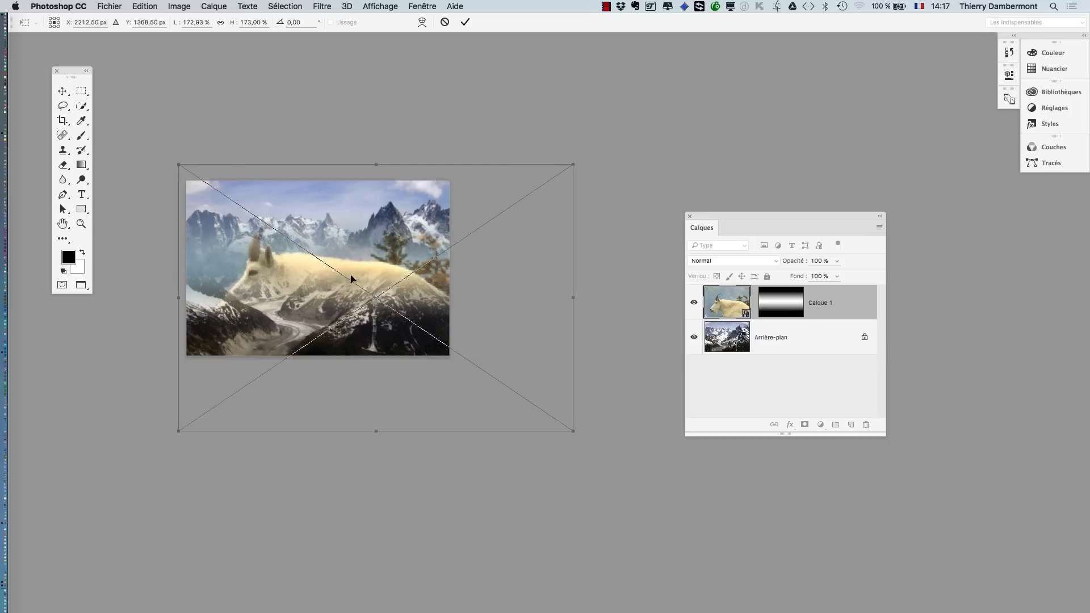
left_click_drag(351, 278, 334, 259)
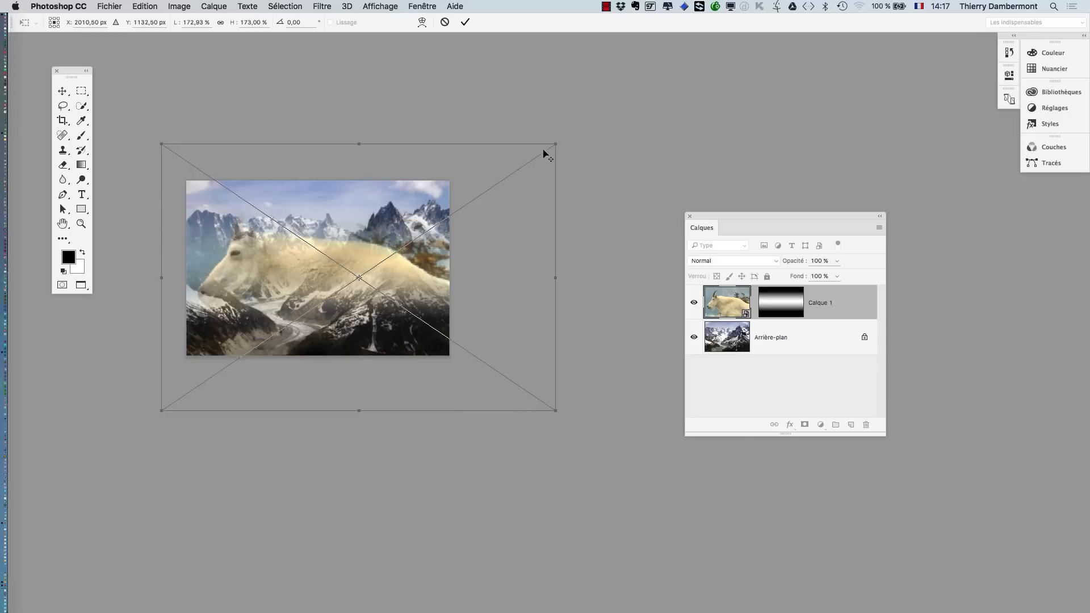
left_click_drag(554, 144, 525, 170)
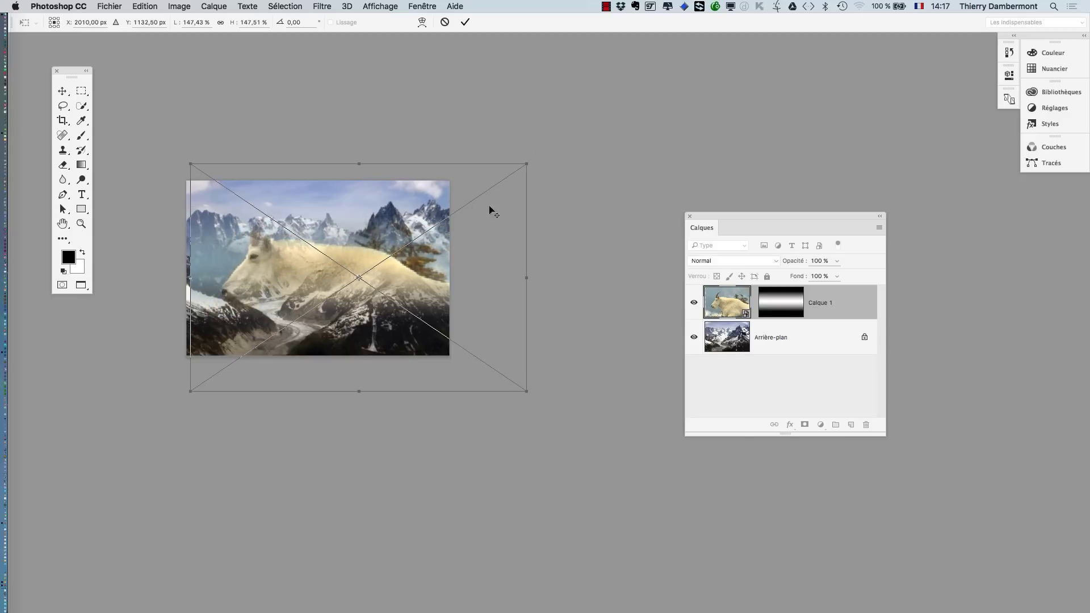
left_click_drag(478, 235, 472, 234)
scroll(301, 308, "up", 3)
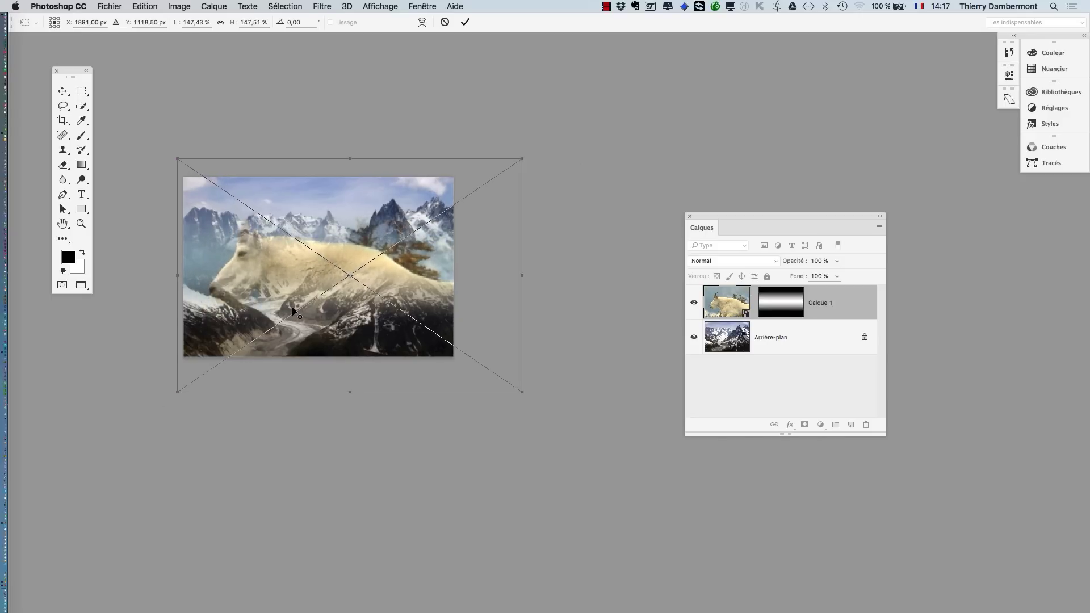
left_click(465, 23)
left_click_drag(421, 277, 508, 316)
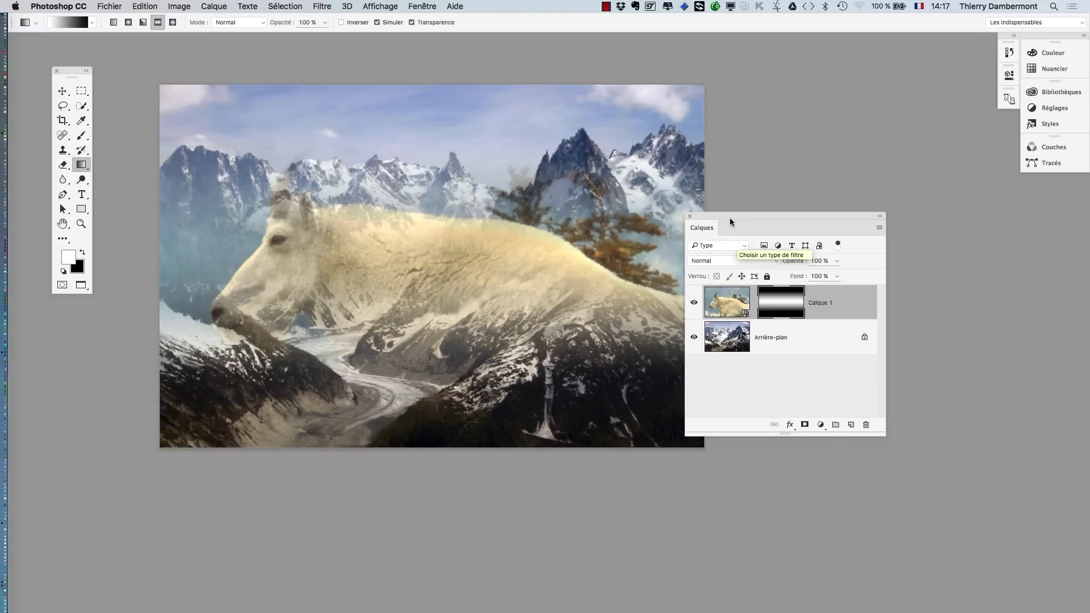
Move the Calques panel aside, zoom out, and rescale the goat layer to about 89%.
left_click_drag(775, 226, 885, 259)
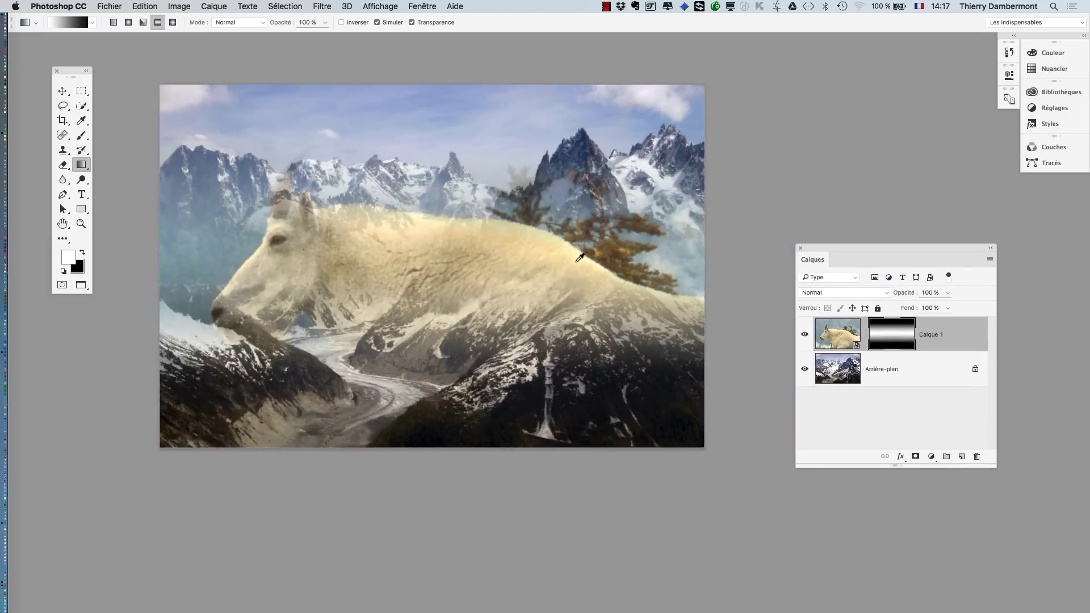
scroll(574, 276, "down", 2)
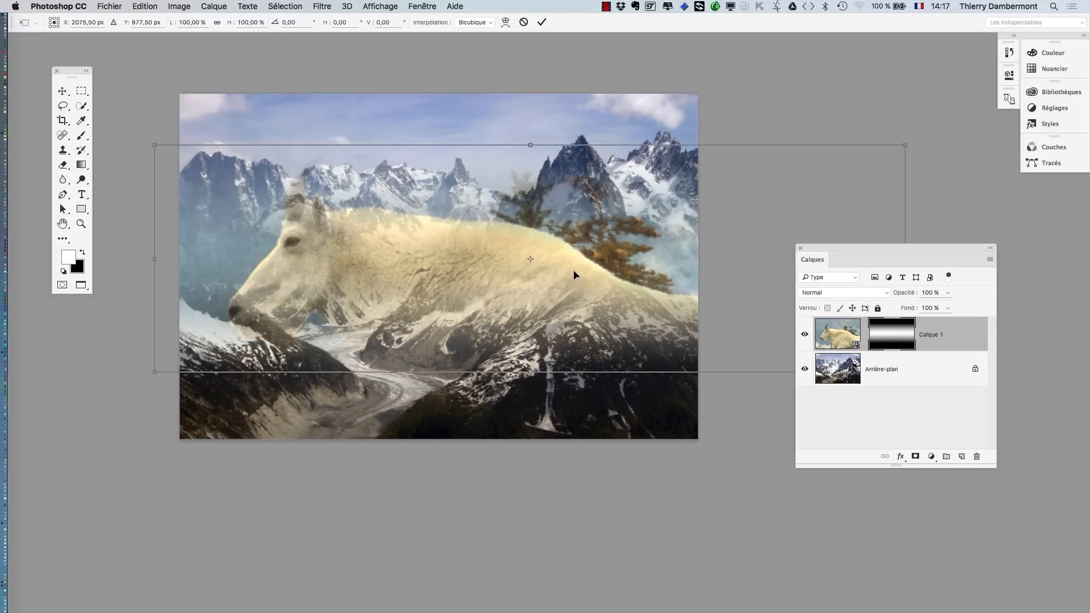
scroll(574, 274, "down", 5)
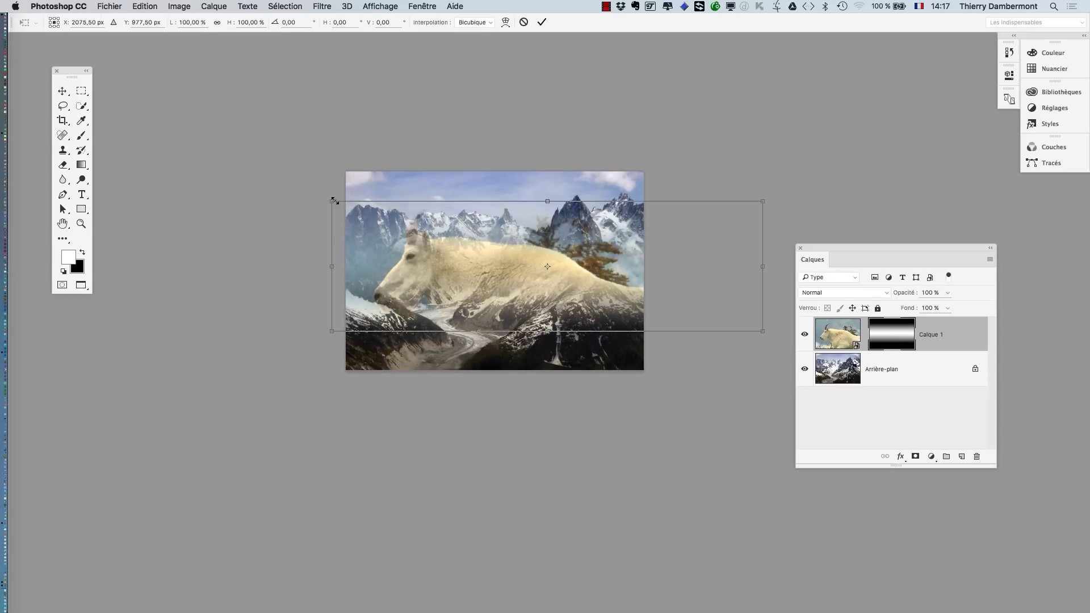
left_click_drag(315, 189, 361, 202)
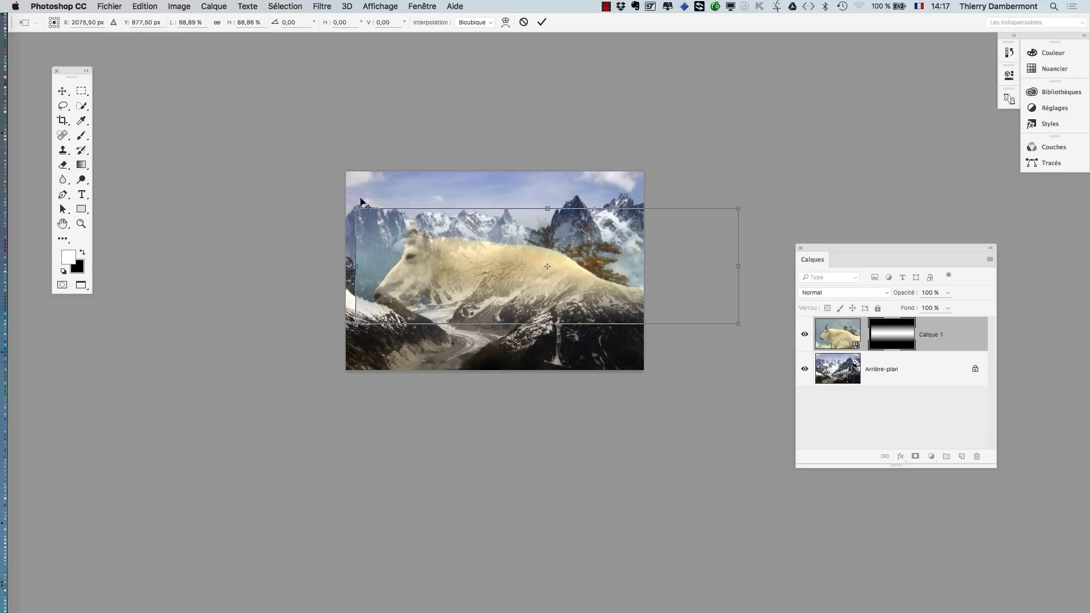
key("Return")
key("g")
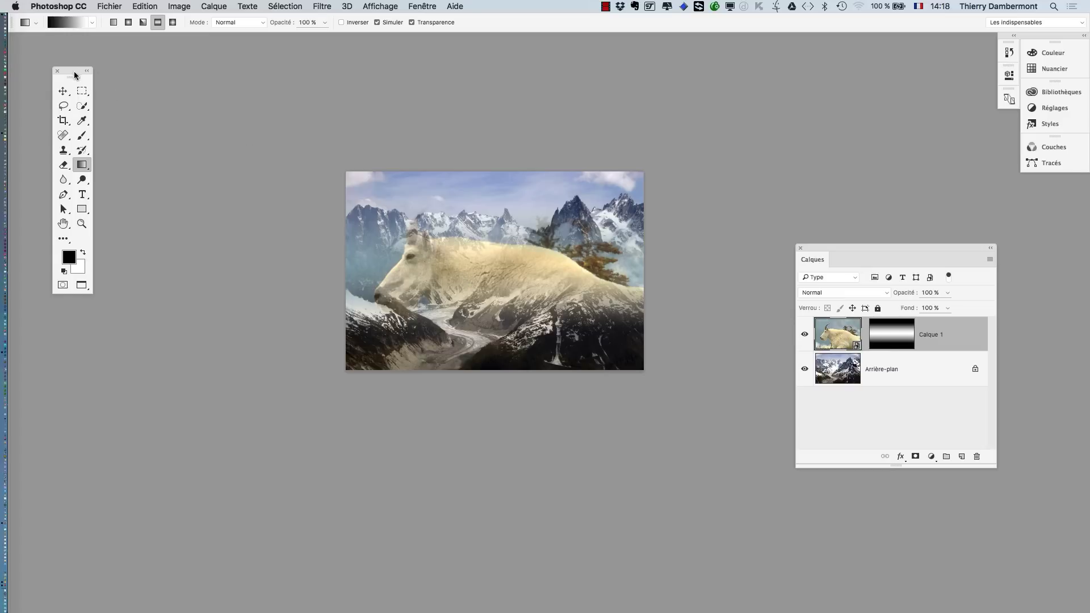
Adjust the goat layer's height with the Move tool, repositioning the Tools panel alongside.
left_click_drag(75, 75, 328, 175)
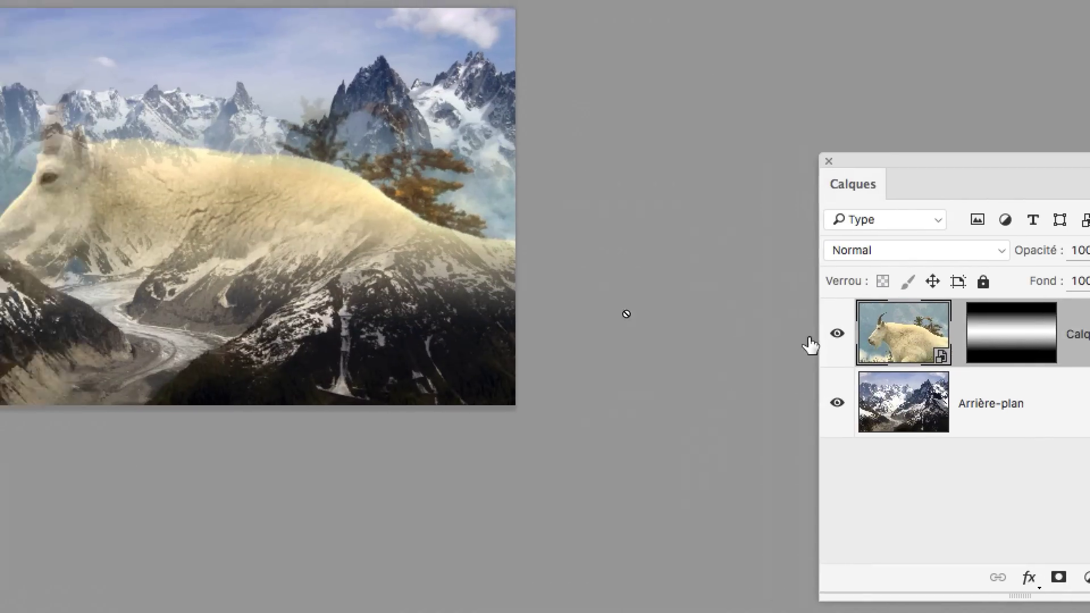
key("v")
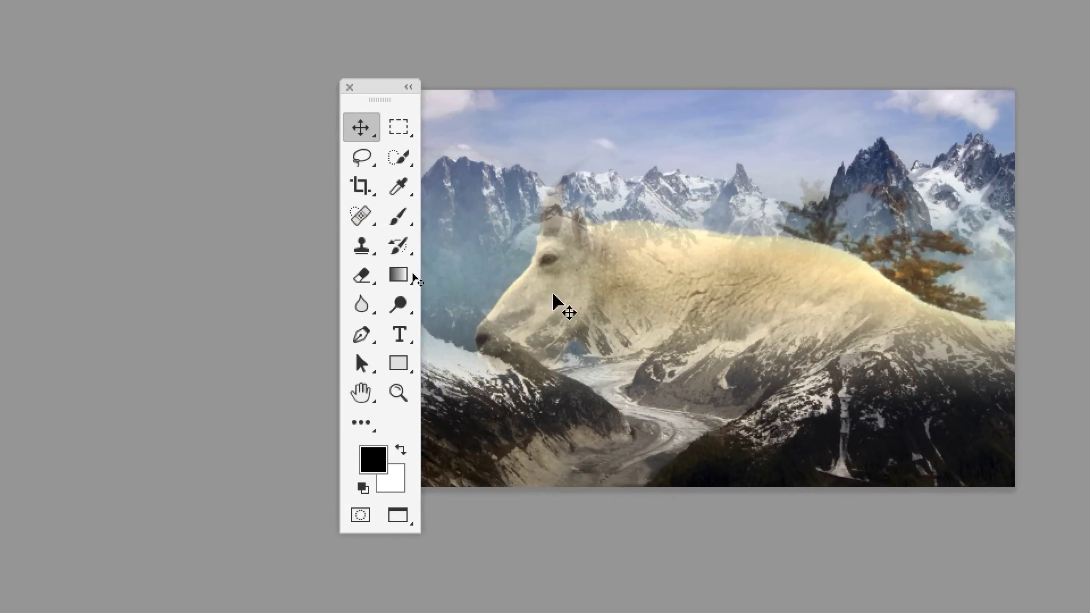
left_click_drag(714, 410, 716, 363)
mouse_move(555, 281)
left_mouse_down()
mouse_move(547, 340)
mouse_move(551, 299)
left_mouse_up()
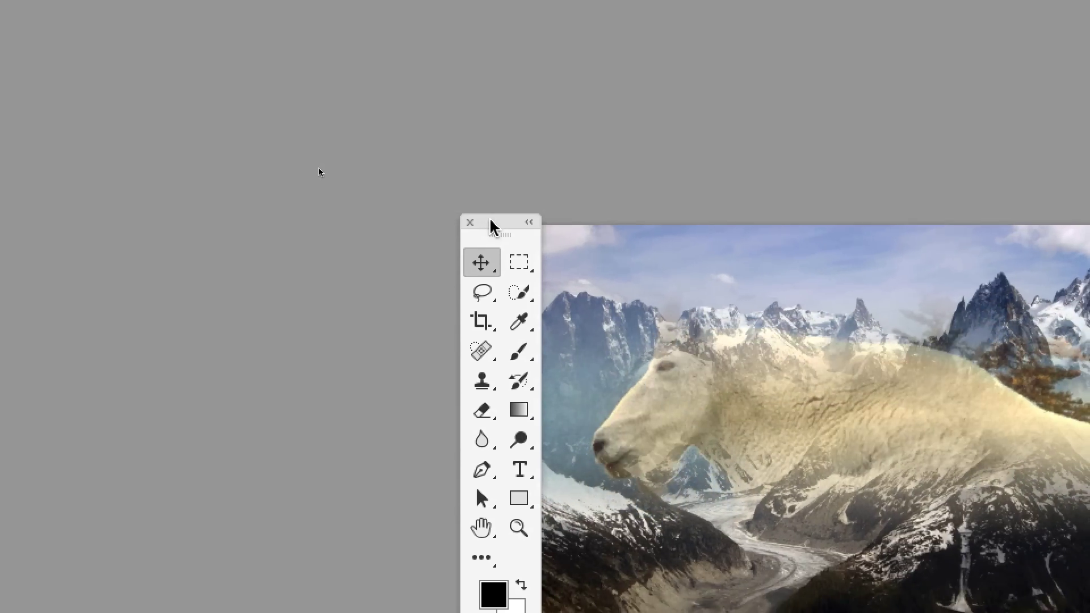
left_click_drag(373, 109, 273, 102)
mouse_move(582, 287)
left_mouse_down()
mouse_move(584, 320)
mouse_move(586, 272)
mouse_move(579, 292)
mouse_move(568, 278)
left_mouse_up()
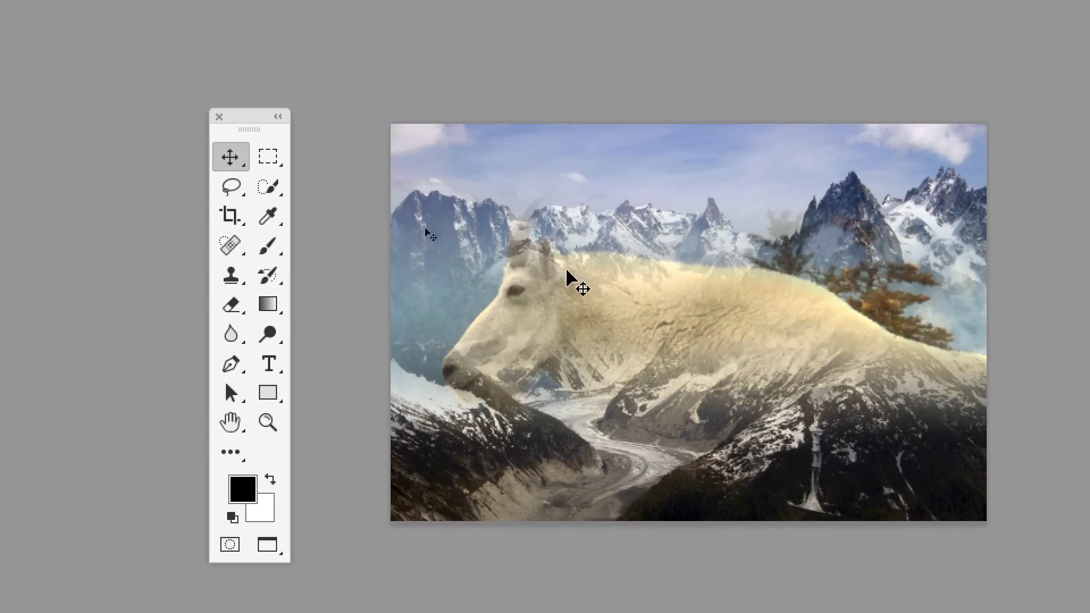
left_click(607, 13)
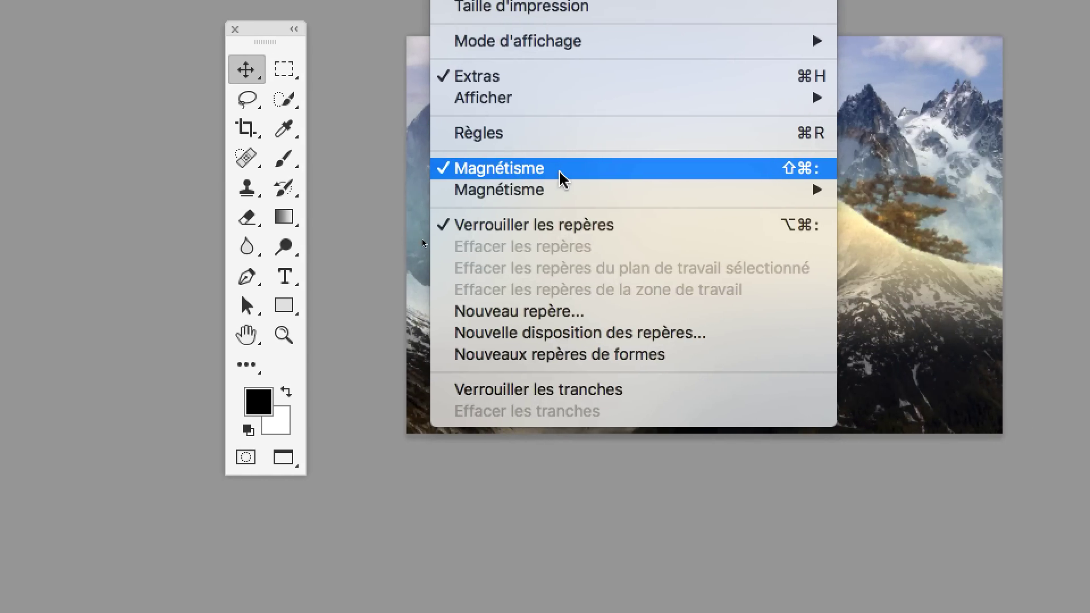
Turn off Magnétisme and Repères commentés in the Affichage menu.
left_click(560, 170)
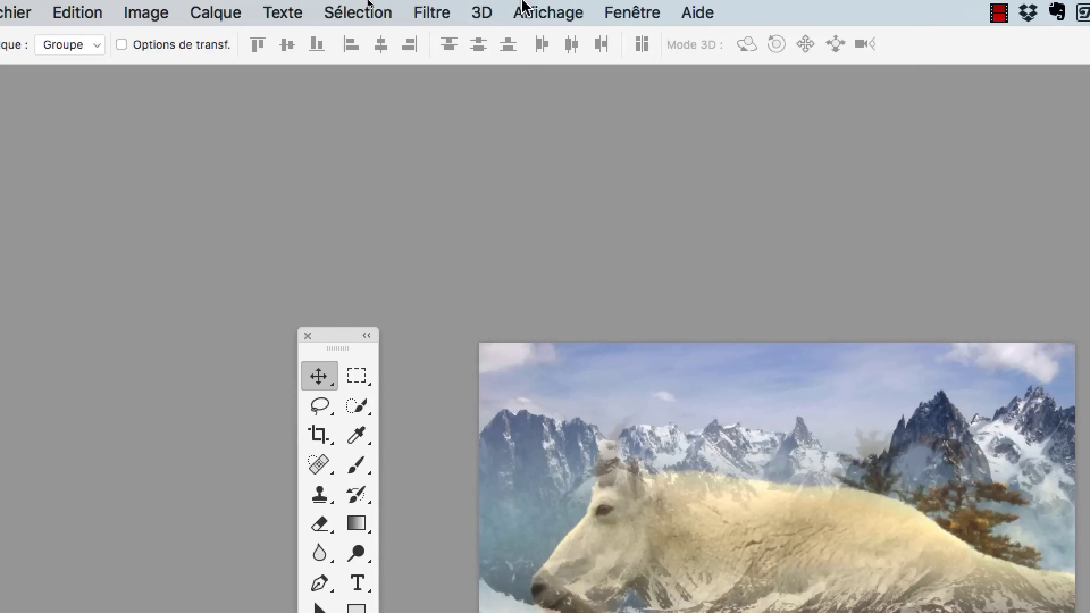
left_click(523, 5)
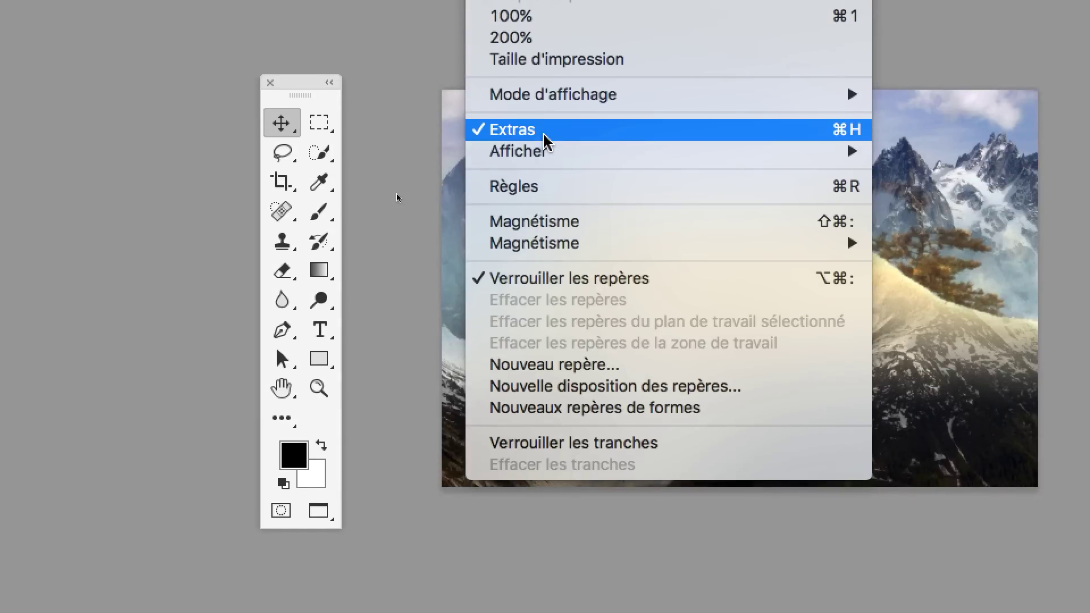
mouse_move(549, 117)
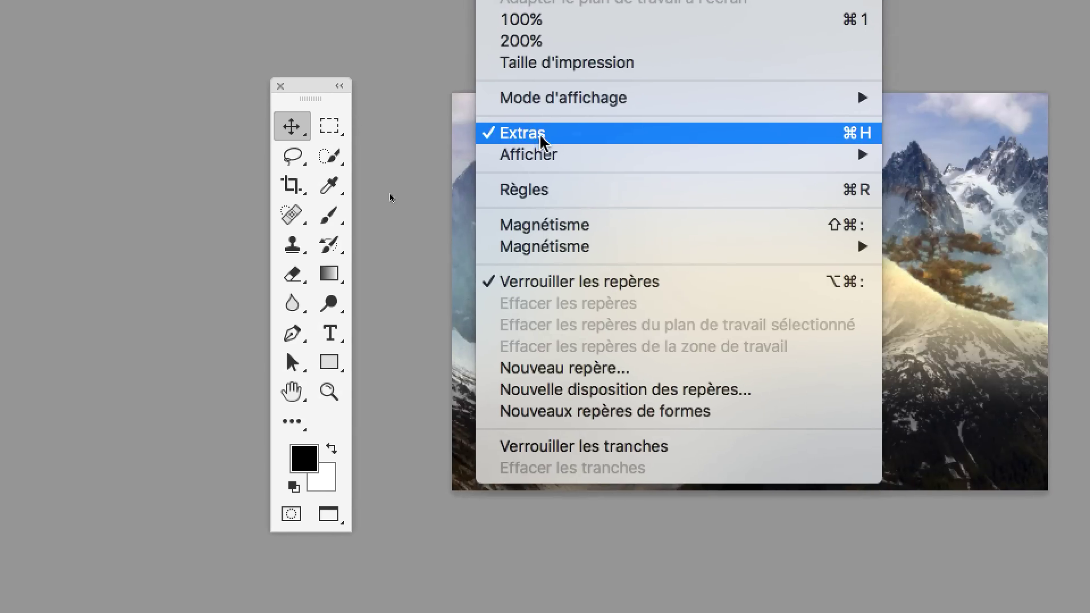
mouse_move(545, 153)
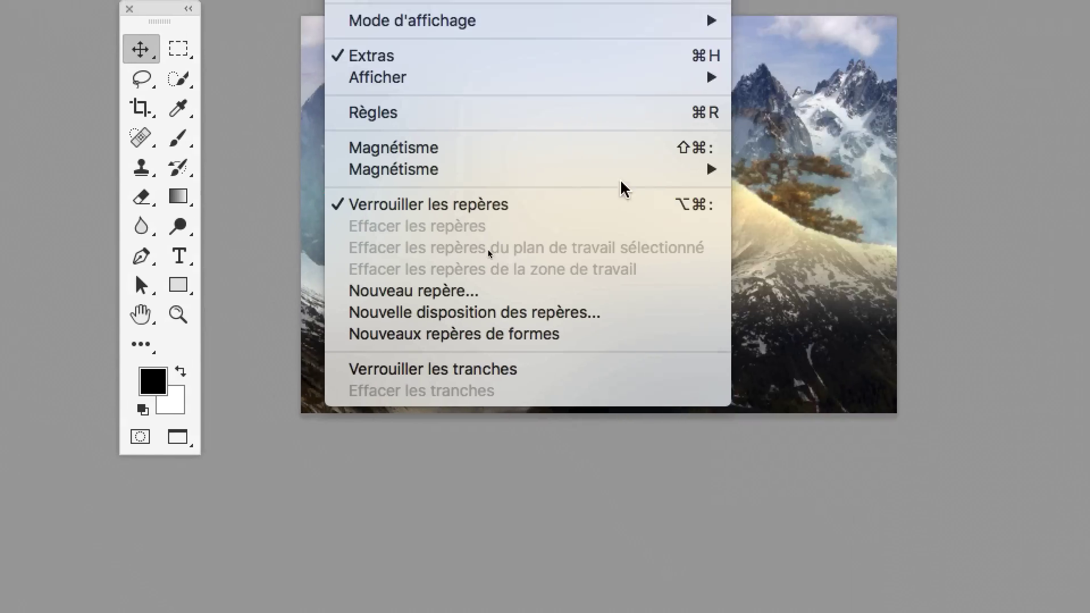
mouse_move(318, 105)
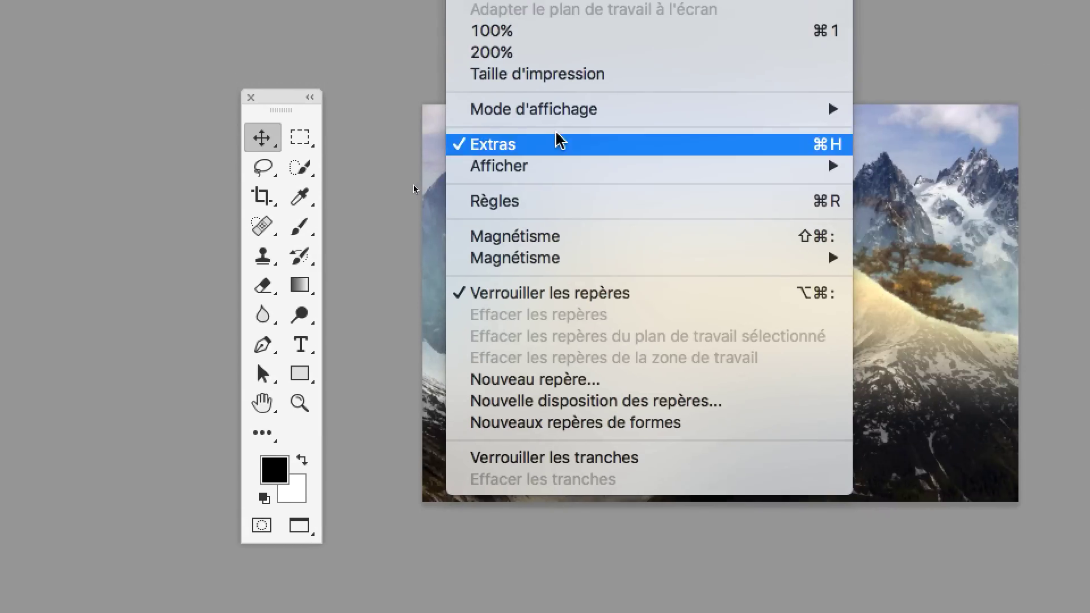
mouse_move(570, 92)
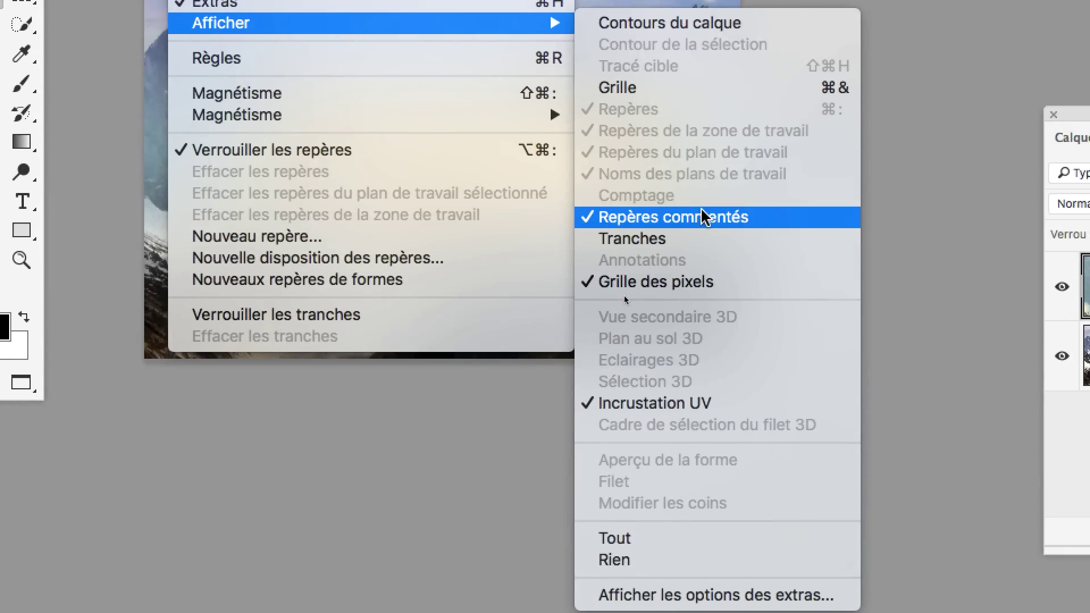
left_click(820, 340)
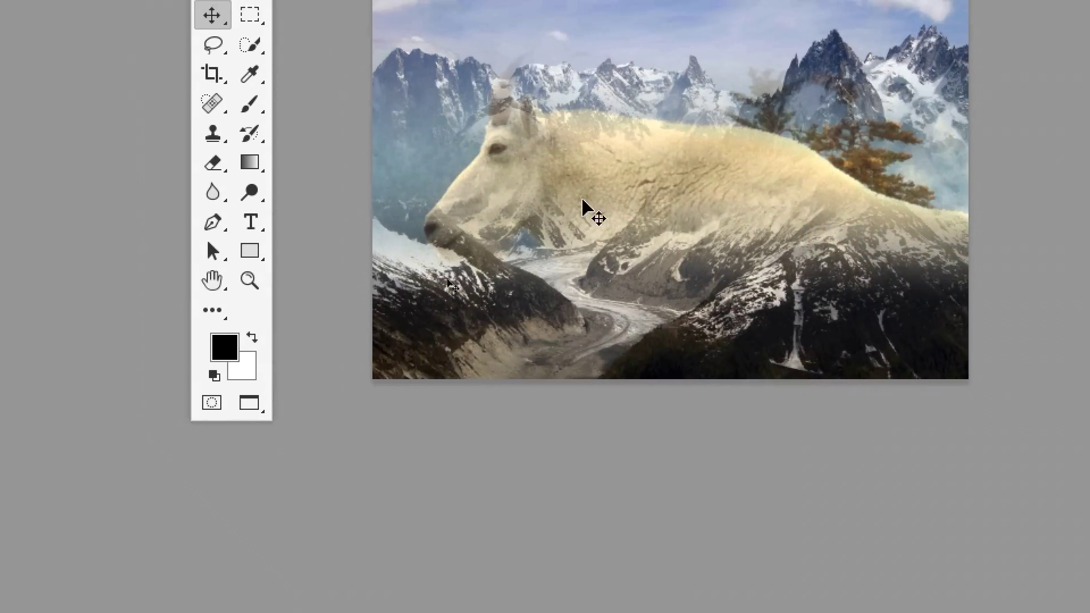
Move the goat layer freely so its head sits over the left ridge.
left_click_drag(585, 206, 572, 134)
mouse_move(577, 177)
left_mouse_down()
mouse_move(572, 225)
mouse_move(587, 142)
mouse_move(585, 170)
left_mouse_up()
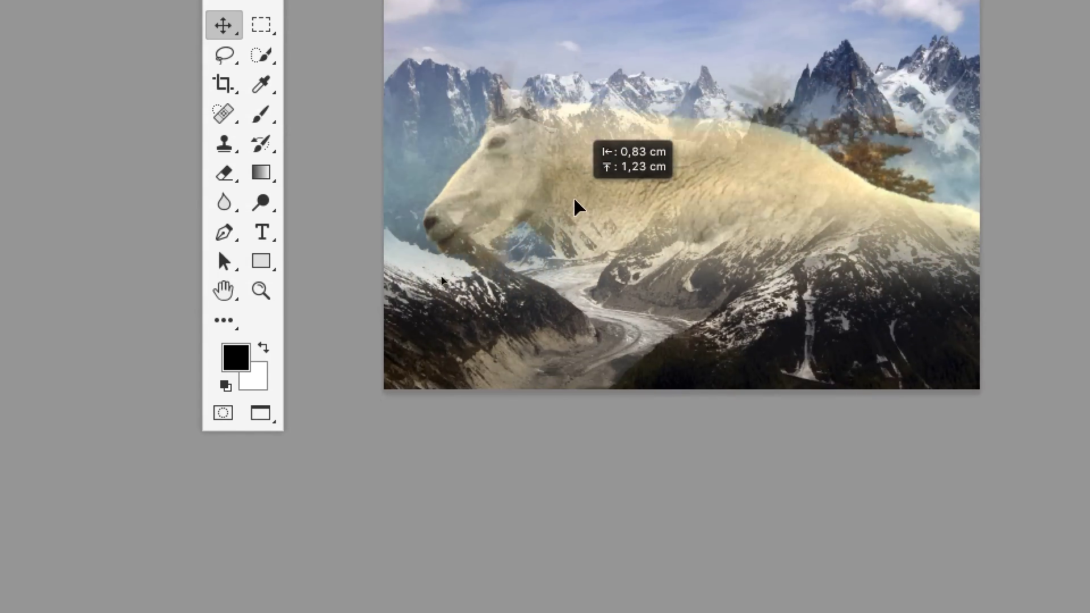
mouse_move(578, 207)
left_mouse_down()
mouse_move(585, 168)
mouse_move(580, 225)
mouse_move(584, 187)
mouse_move(574, 195)
left_mouse_up()
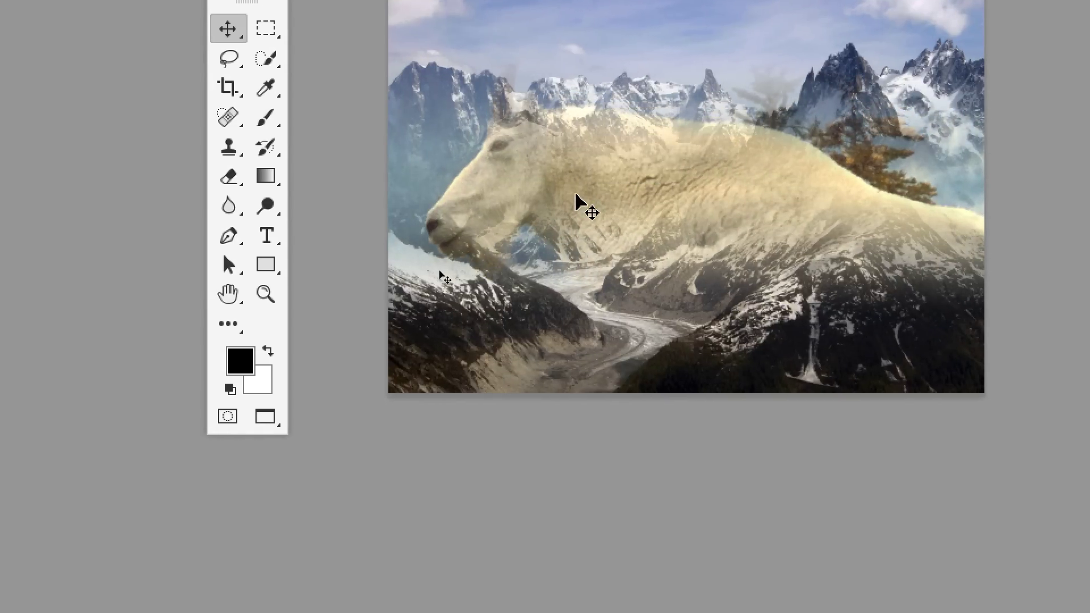
Save the composite under a new version number as nazIMG_5768-02.psd in Photoshop intro 2.
key("ctrl+minus")
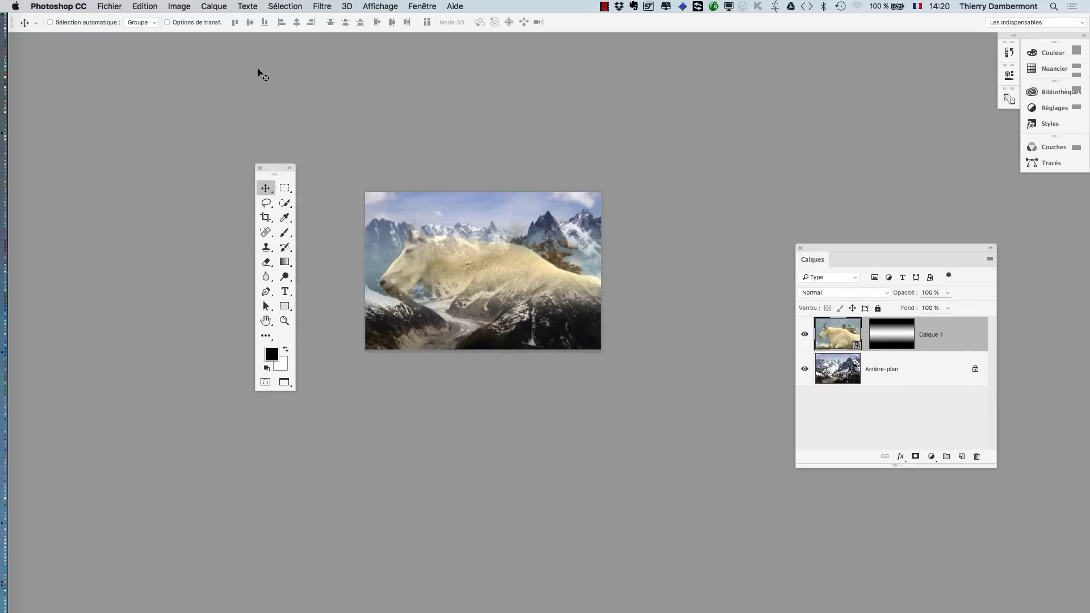
left_click(110, 7)
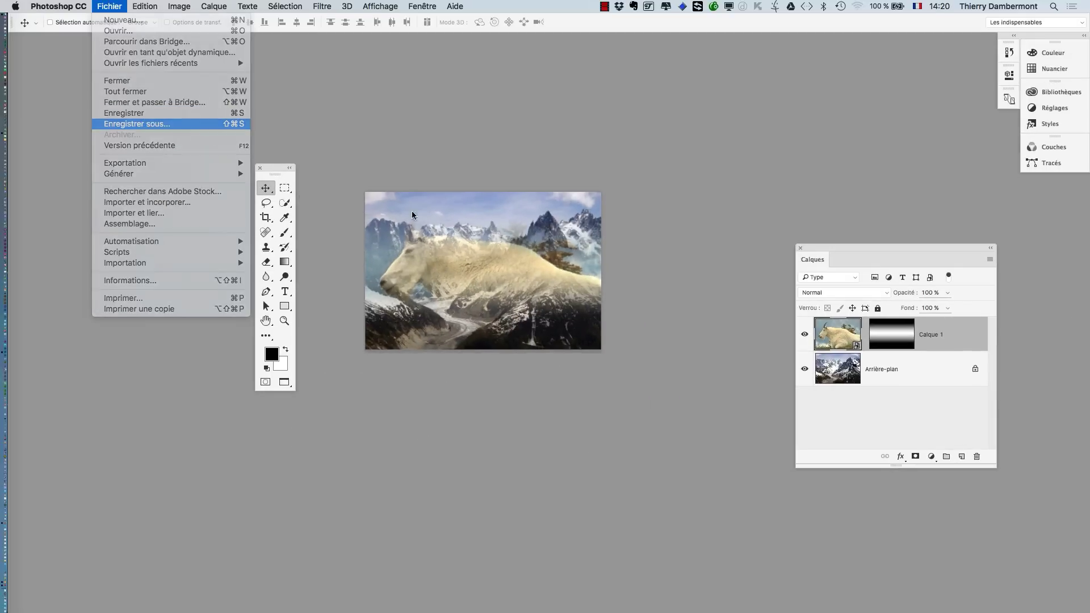
key("Return")
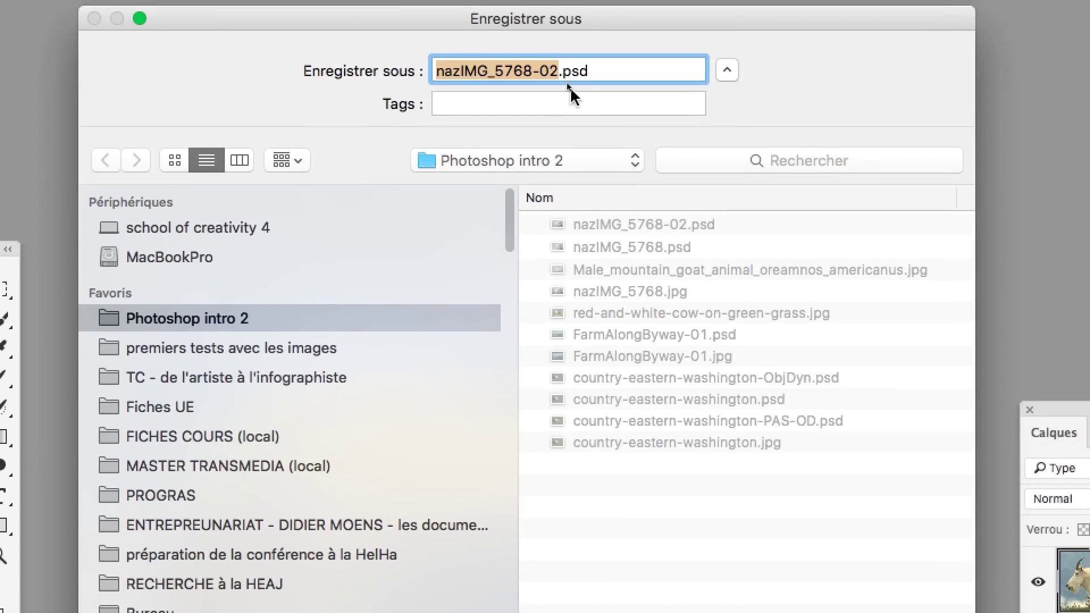
left_click(562, 78)
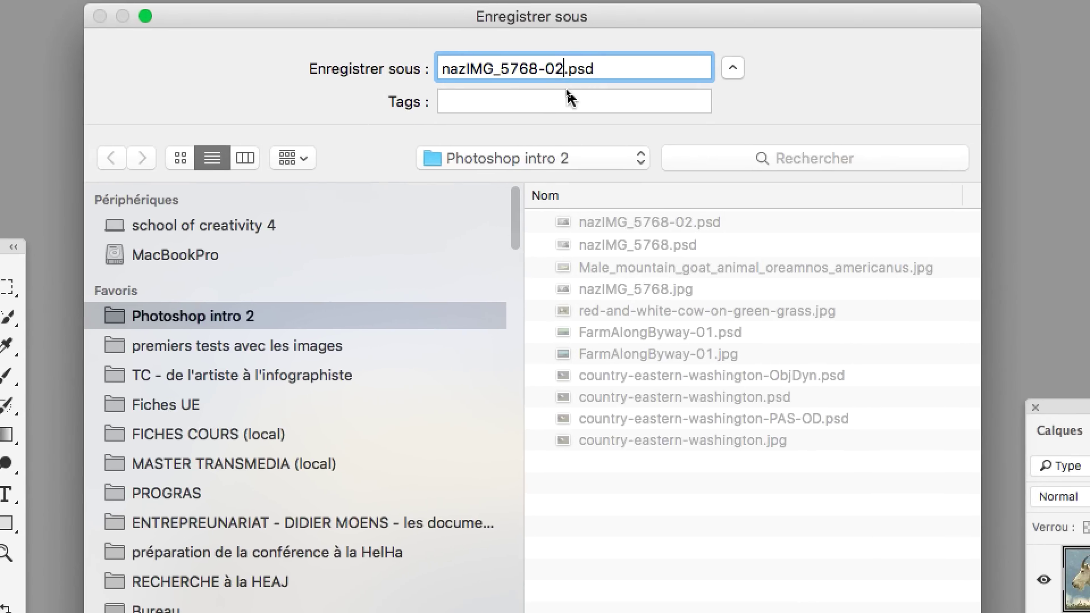
key("Return")
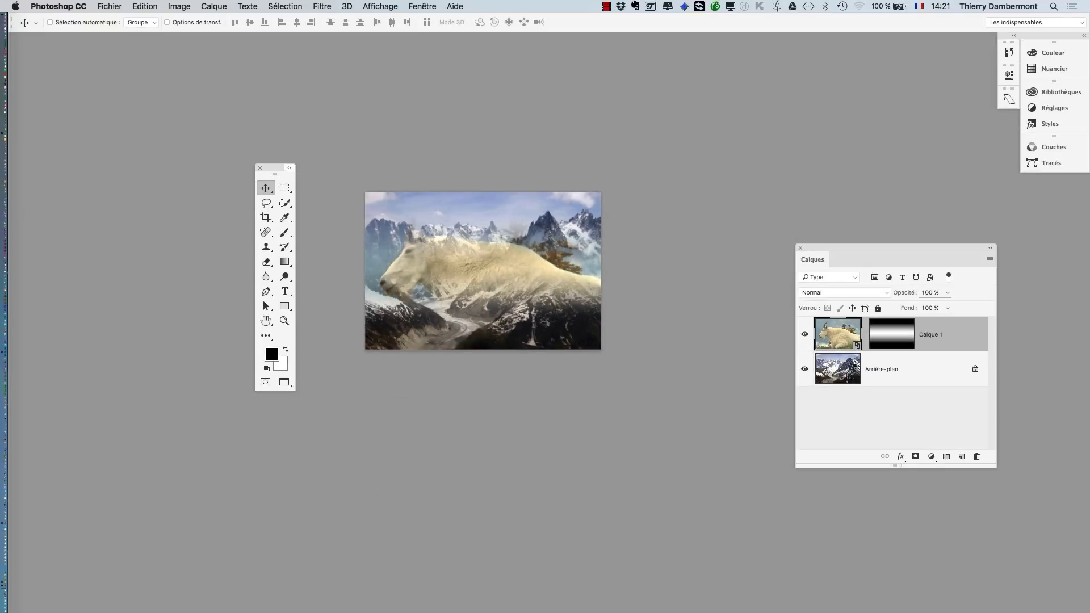
left_click_drag(278, 168, 122, 86)
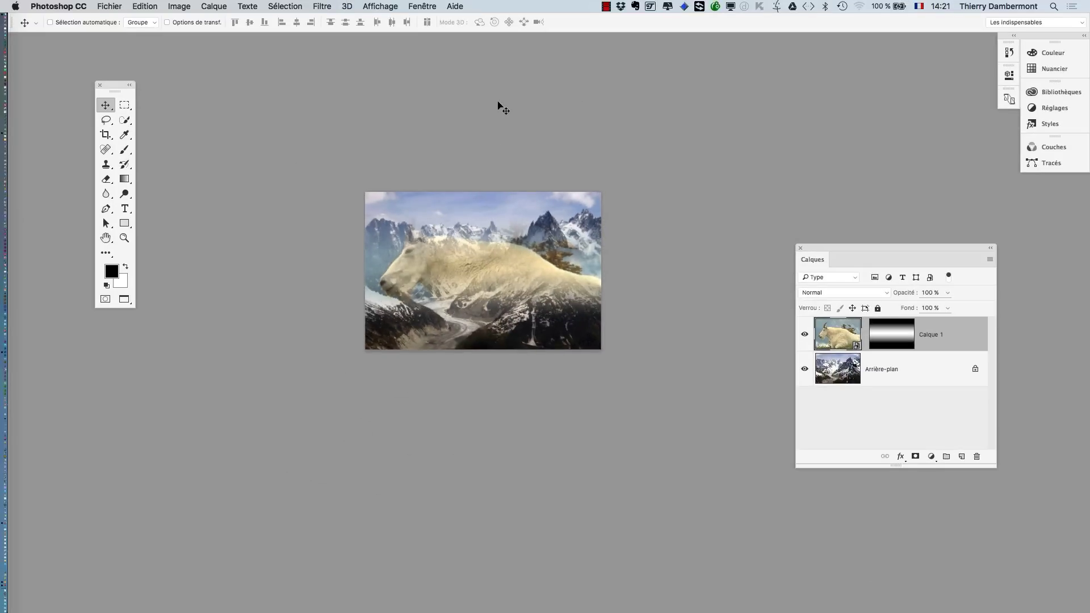
Close the finished document, then open nazIMG_5768-03, nazIMG_5768-02 and nazIMG_5768 .psd together.
left_click(107, 5)
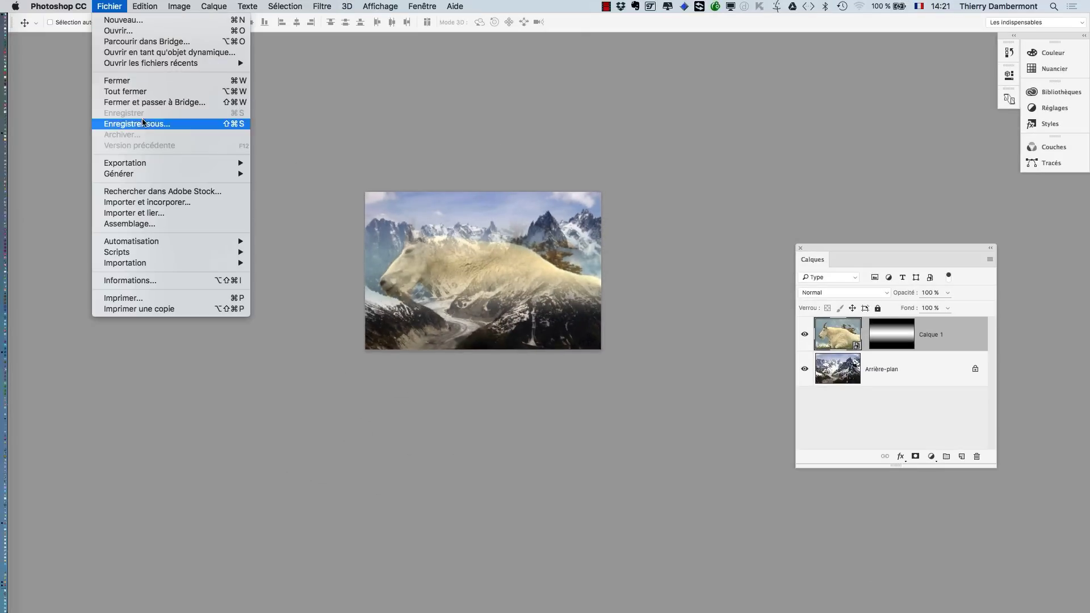
left_click(139, 83)
left_click(109, 6)
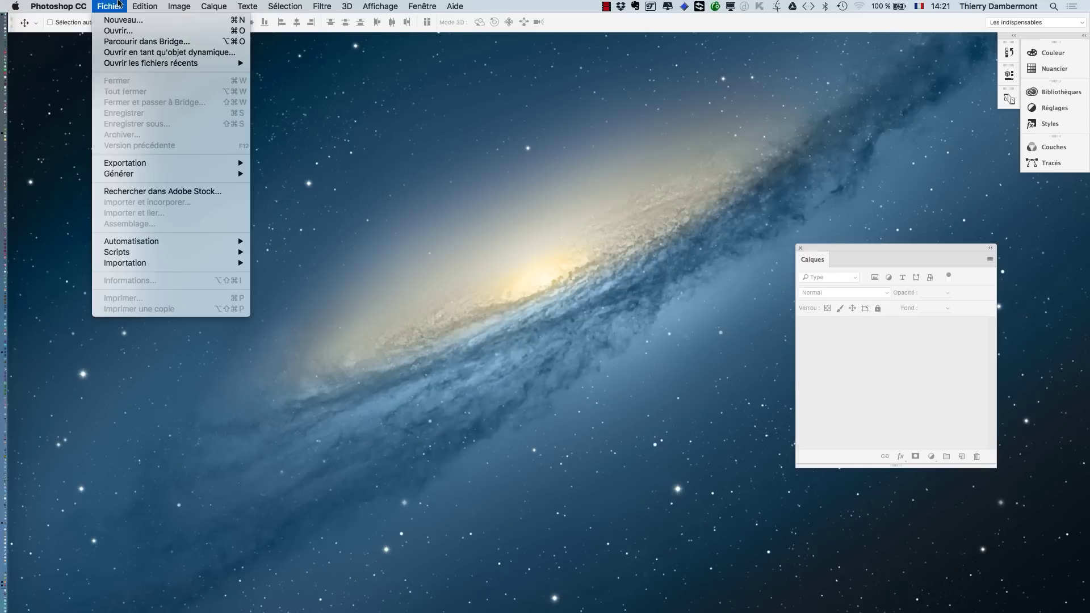
left_click(136, 31)
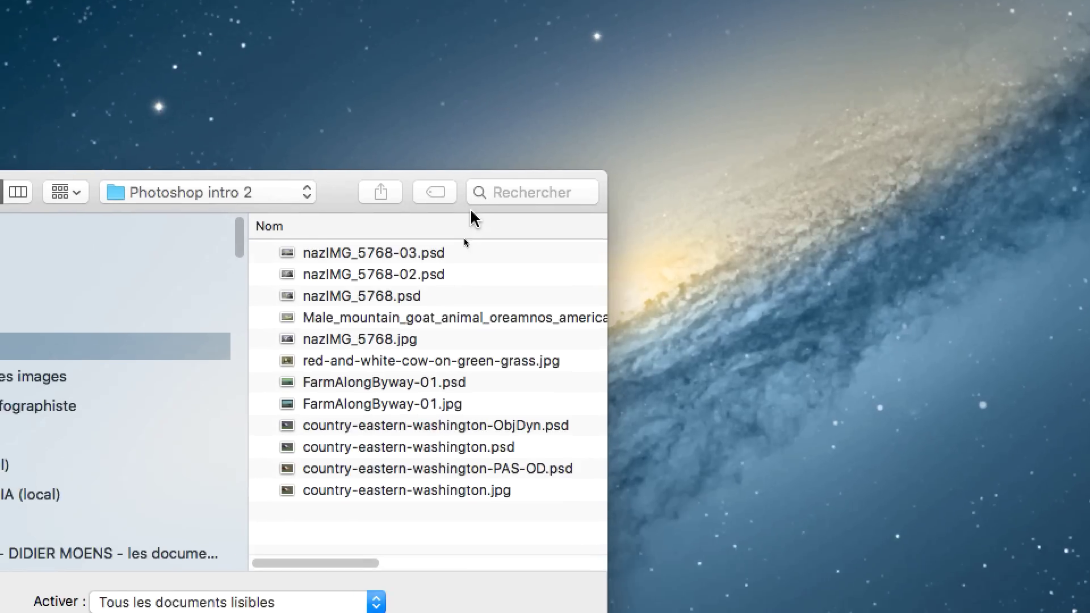
left_click(443, 356)
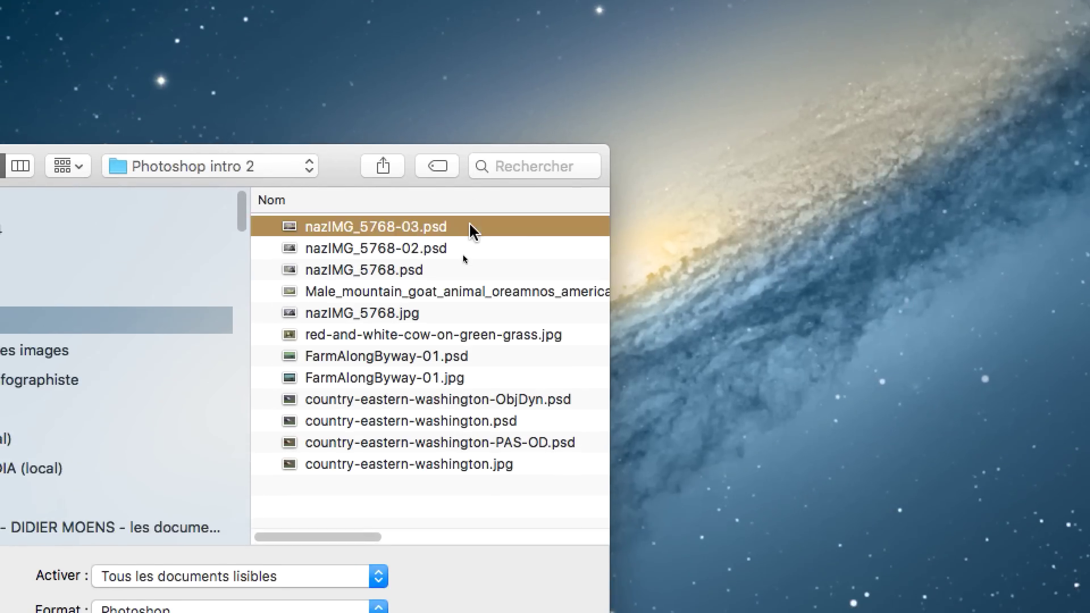
left_click(422, 398, "shift")
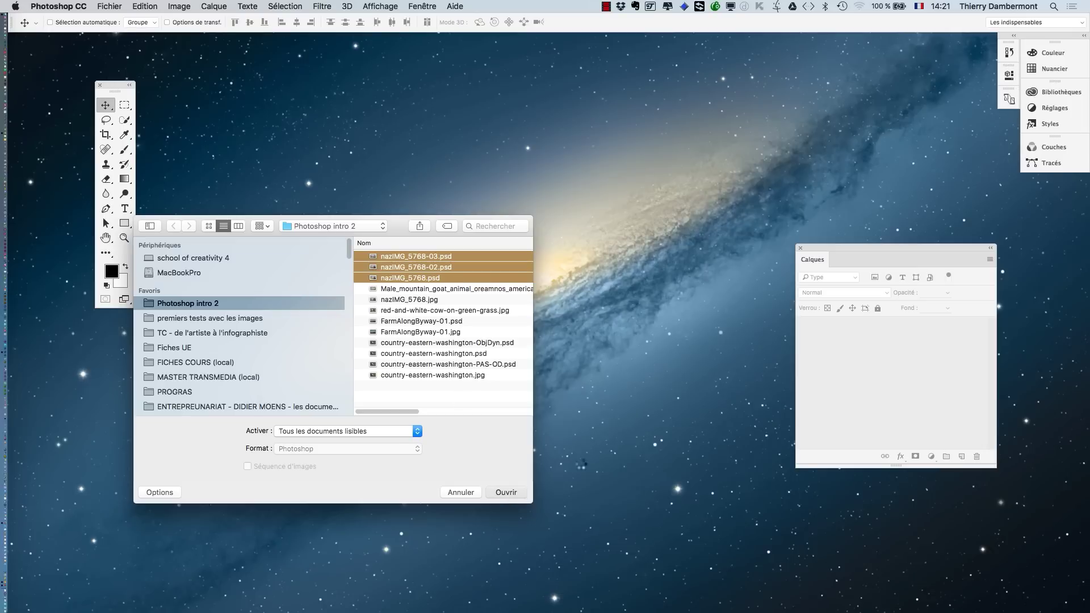
left_click(506, 493)
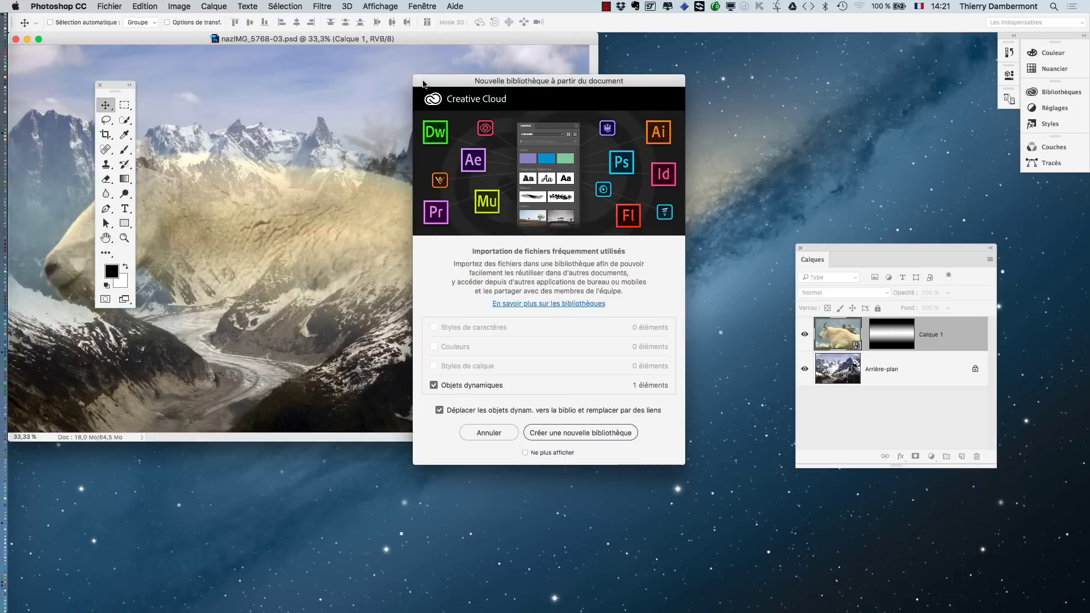
Decline the 'Nouvelle bibliothèque à partir du document' prompt with Annuler.
left_click_drag(423, 84, 490, 99)
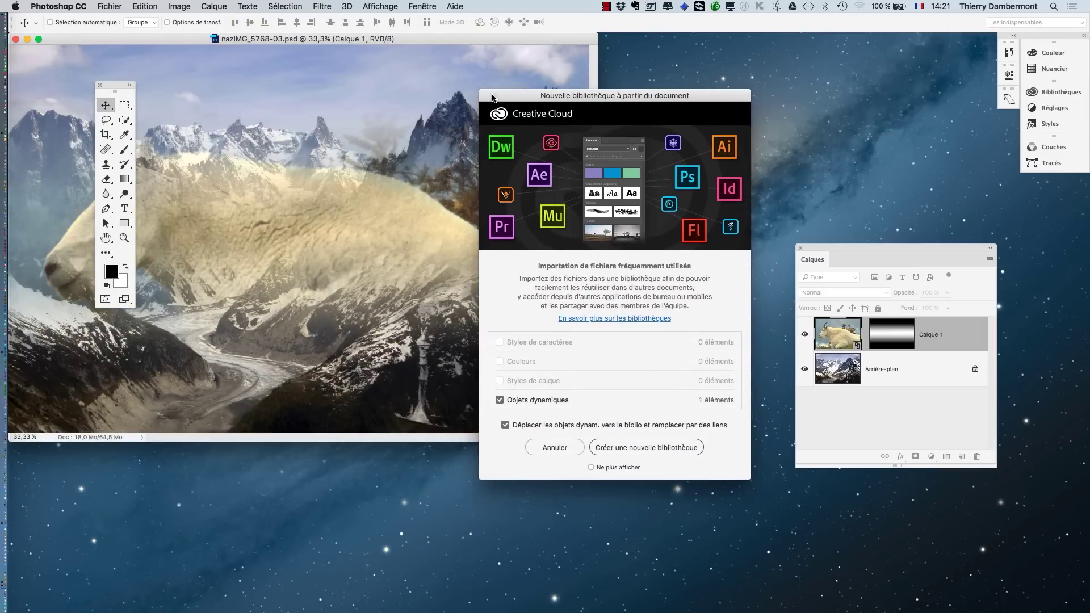
left_click(562, 448)
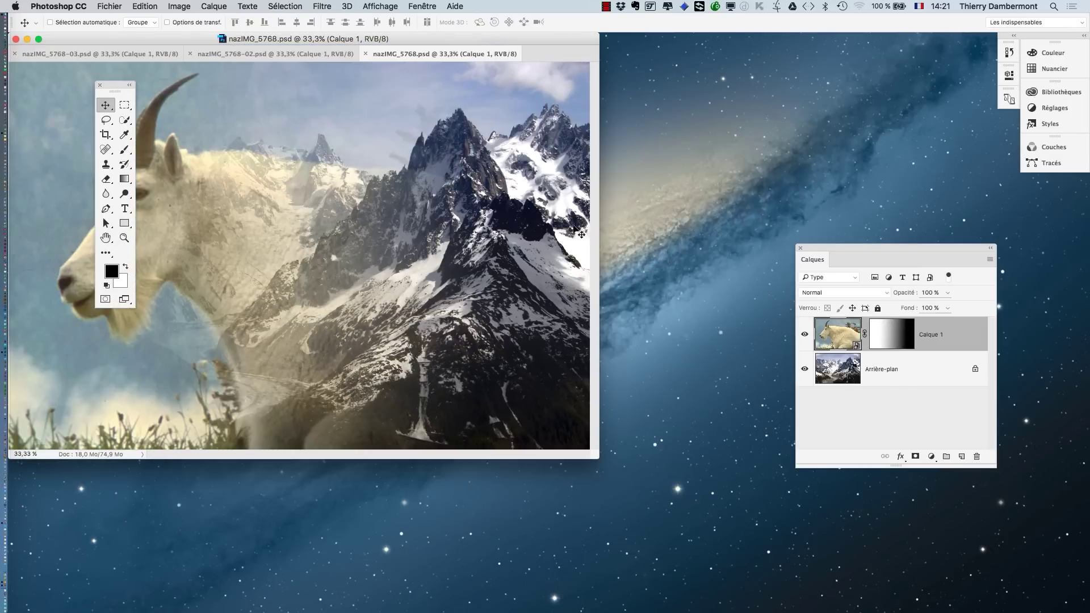
left_click(420, 6)
Arrange the three goat composites as 3 vignettes verticales and move the Calques and Tools panels aside.
mouse_move(483, 20)
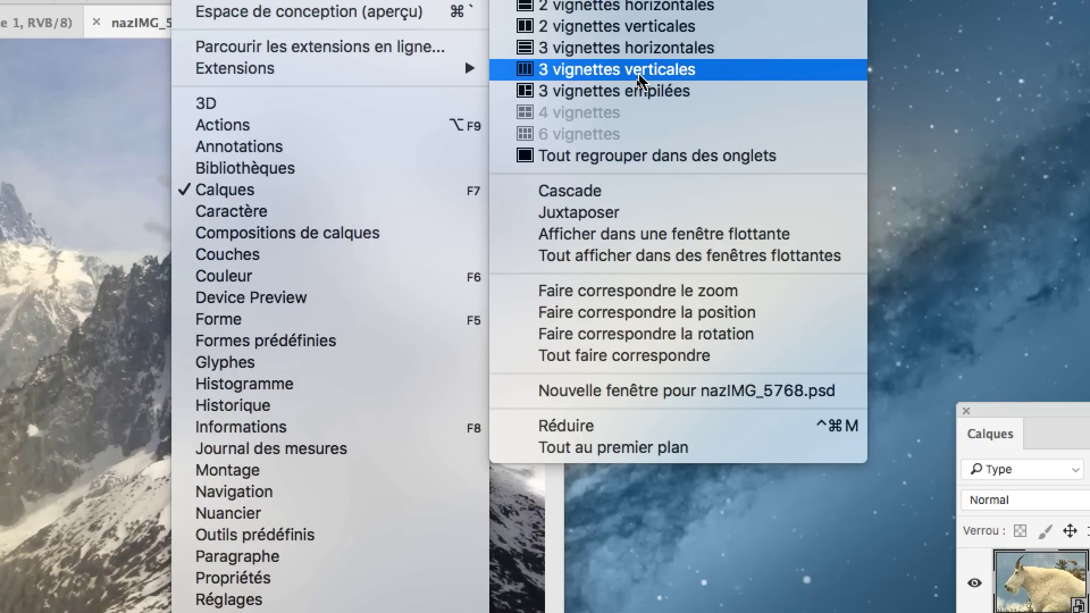
left_click(638, 75)
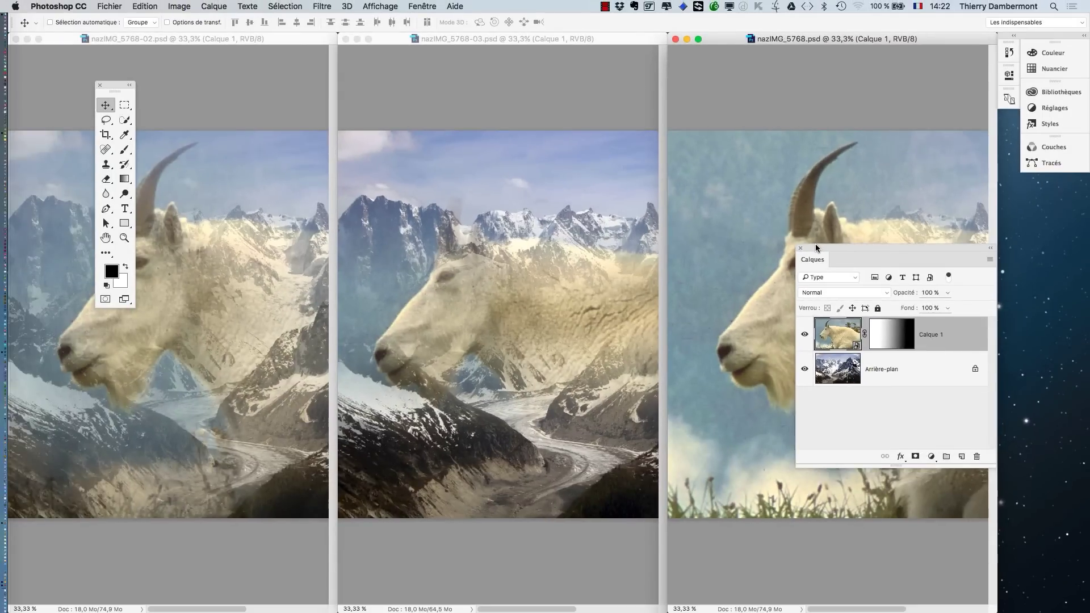
left_click_drag(816, 244, 952, 390)
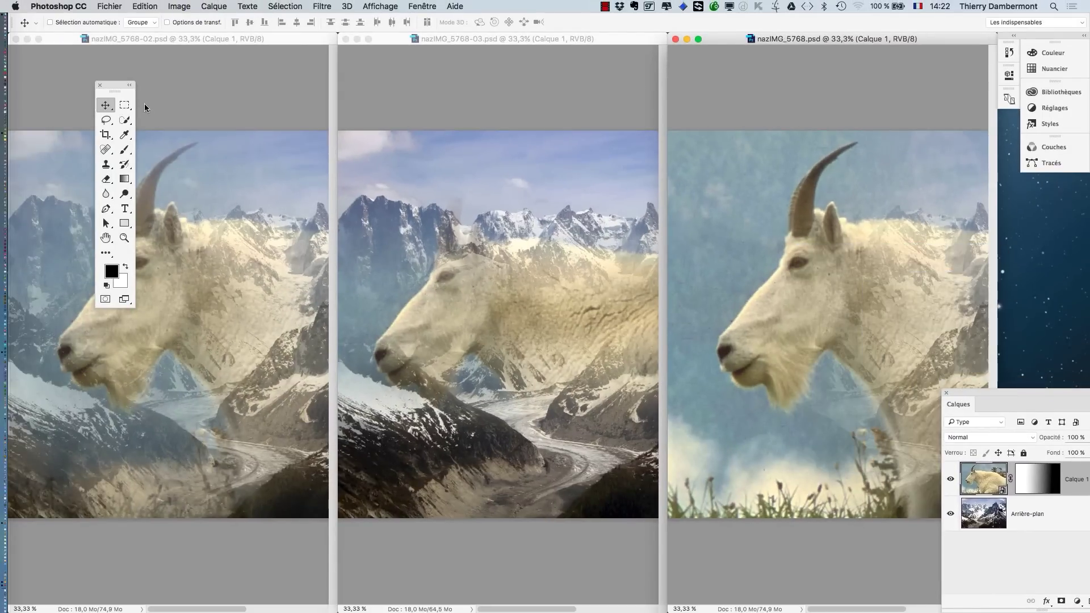
left_click_drag(125, 106, 54, 84)
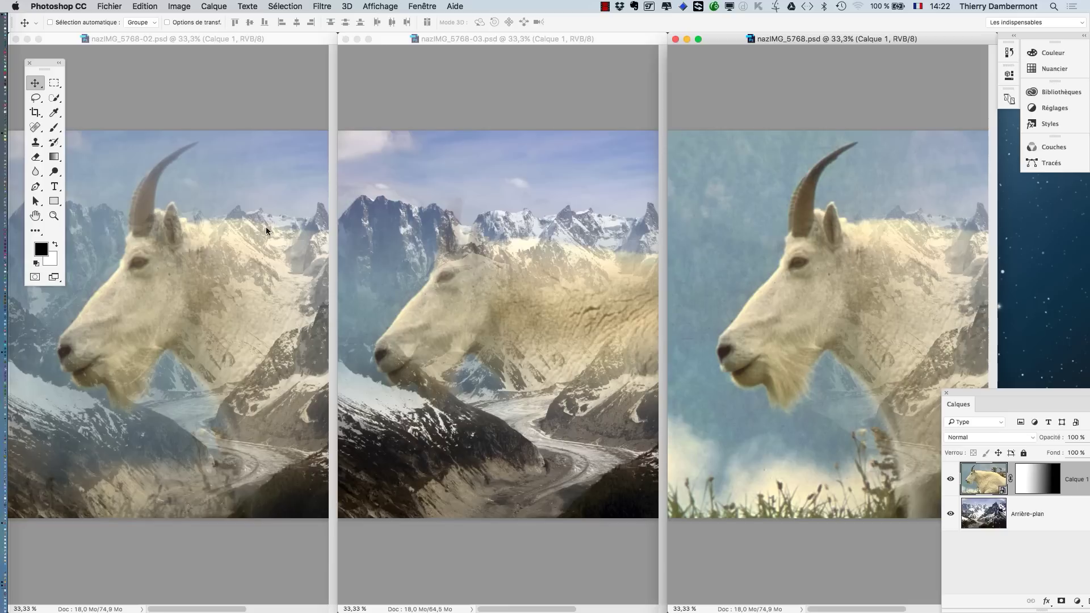
left_click(422, 5)
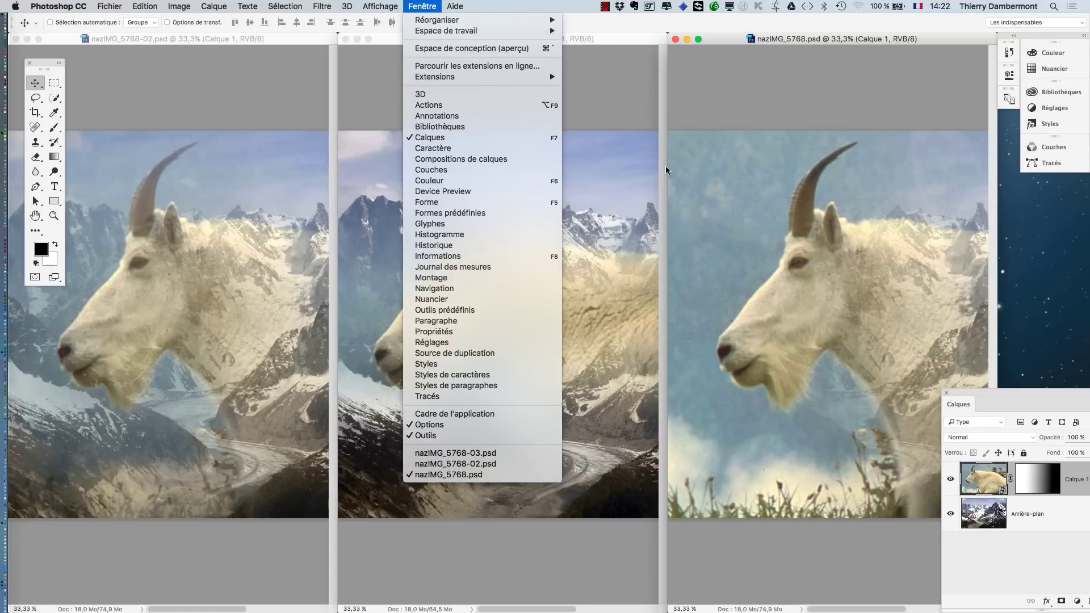
left_click(649, 94)
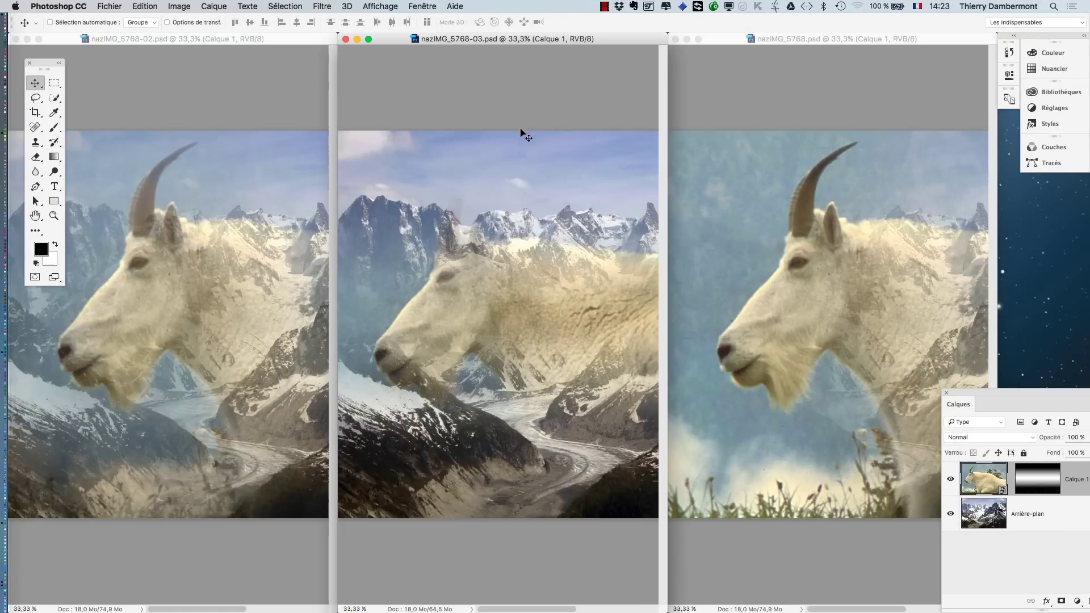
Zoom out the left composite, close the Calques panel and move the Tools panel off the images.
left_click(256, 40)
scroll(207, 287, "down", 3)
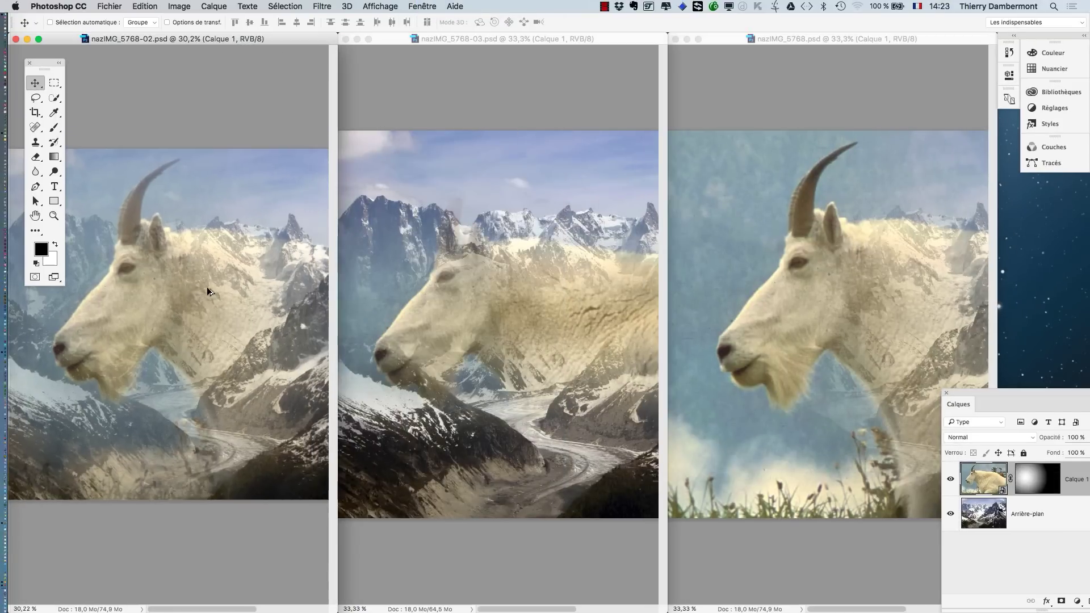
scroll(207, 287, "down", 1)
scroll(467, 309, "down", 2)
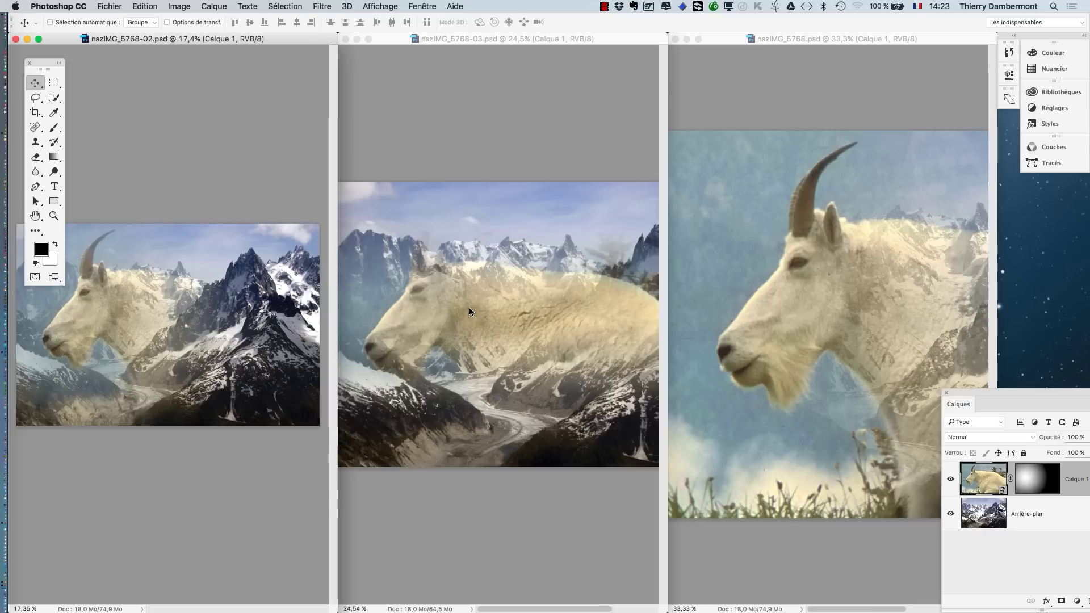
scroll(469, 307, "down", 2)
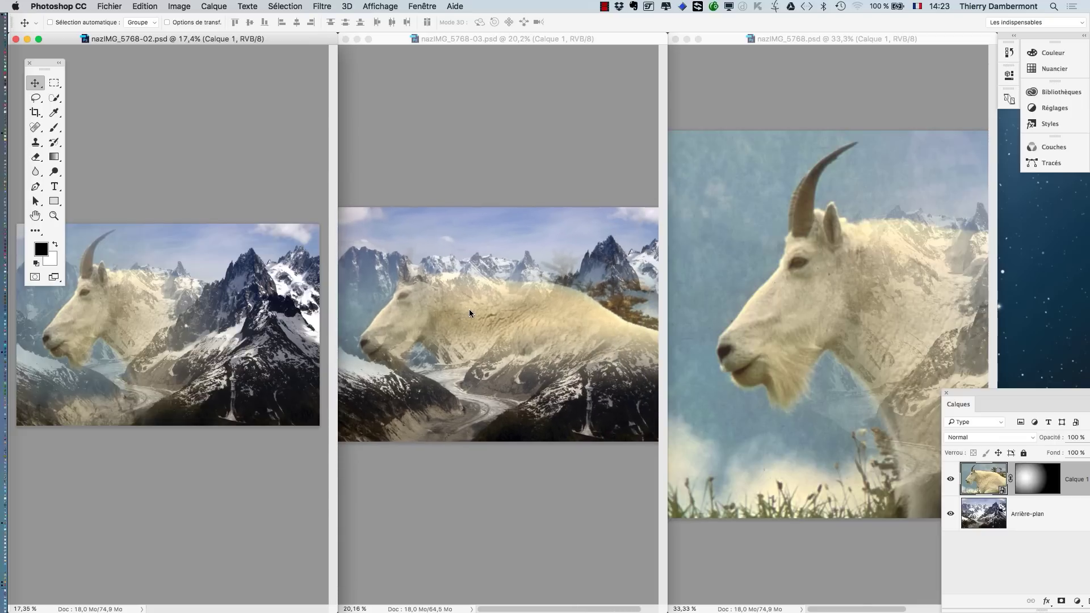
scroll(750, 291, "down", 3)
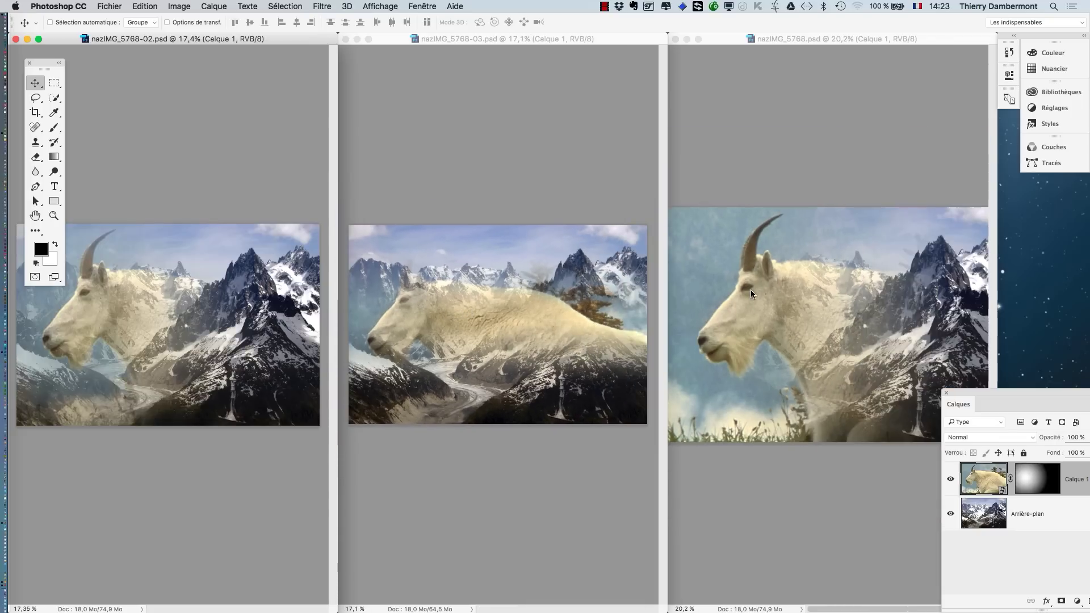
scroll(750, 291, "down", 3)
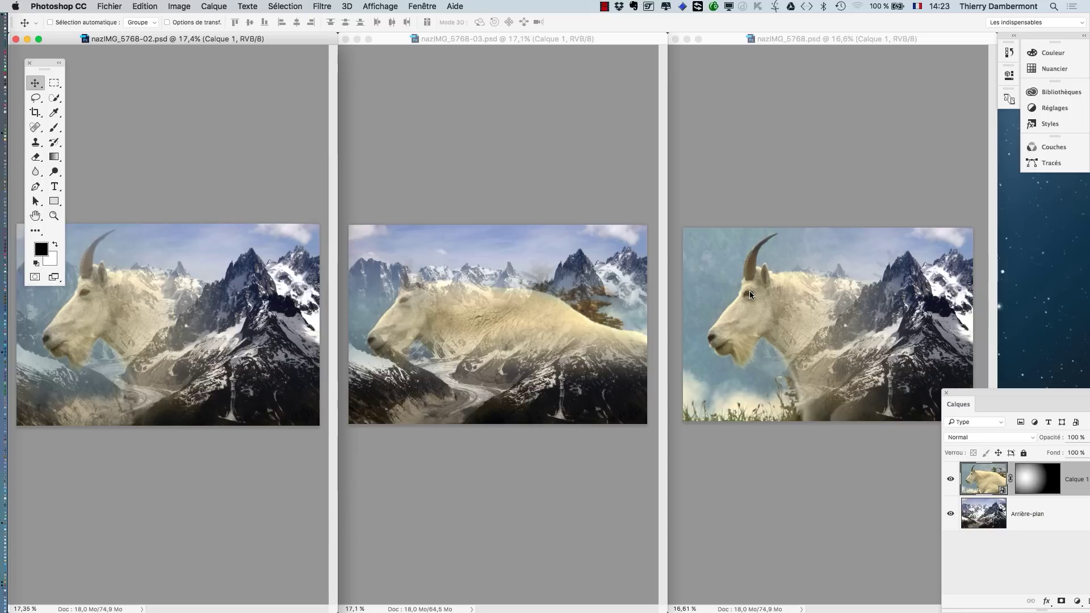
left_click(945, 392)
mouse_move(59, 61)
left_mouse_down()
mouse_move(1083, 263)
mouse_move(1072, 238)
left_mouse_up()
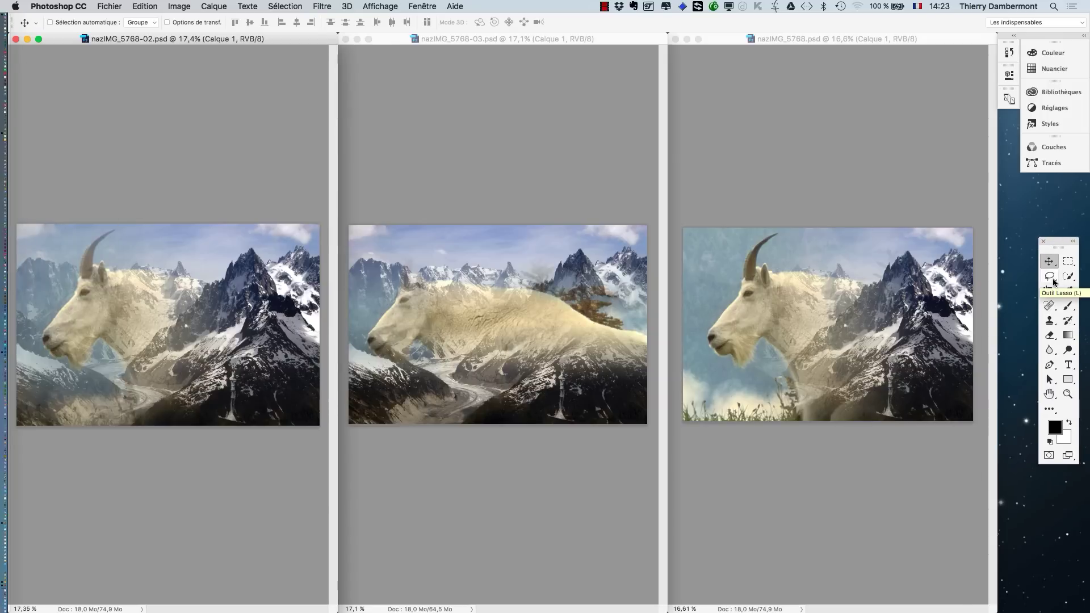
Close the nazIMG_5768, nazIMG_5768-03 and nazIMG_5768-02 documents, then switch to Finder.
left_click(675, 40)
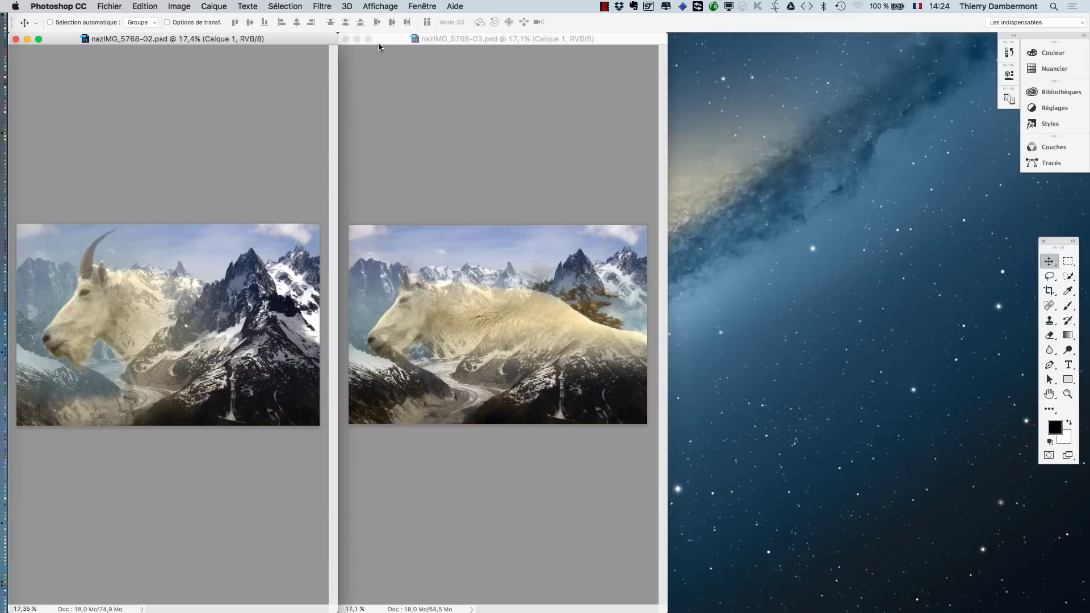
left_click(346, 39)
left_click_drag(250, 38, 611, 63)
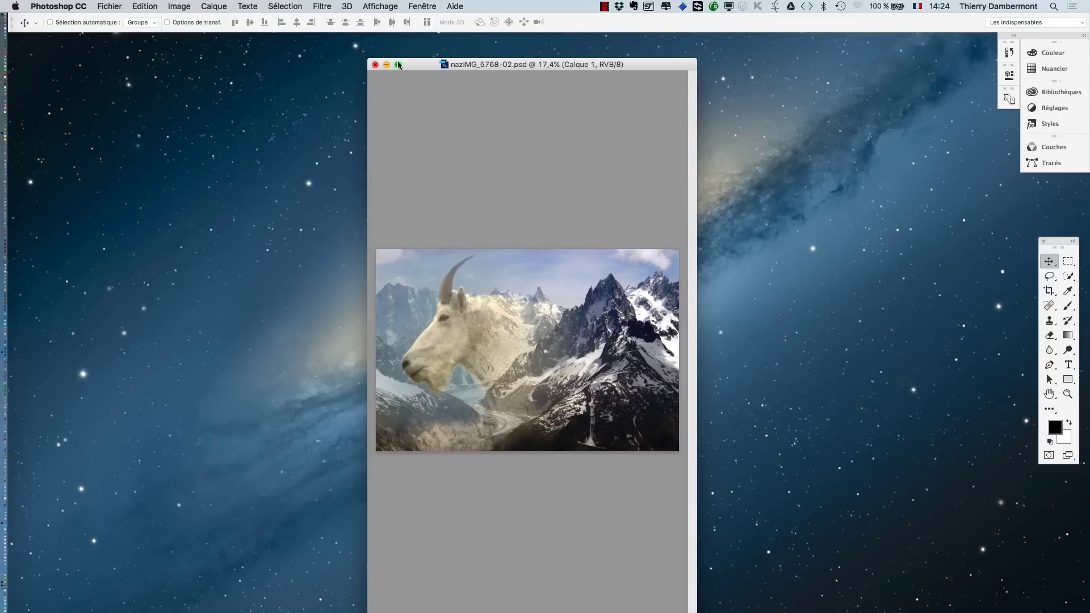
left_click(374, 64)
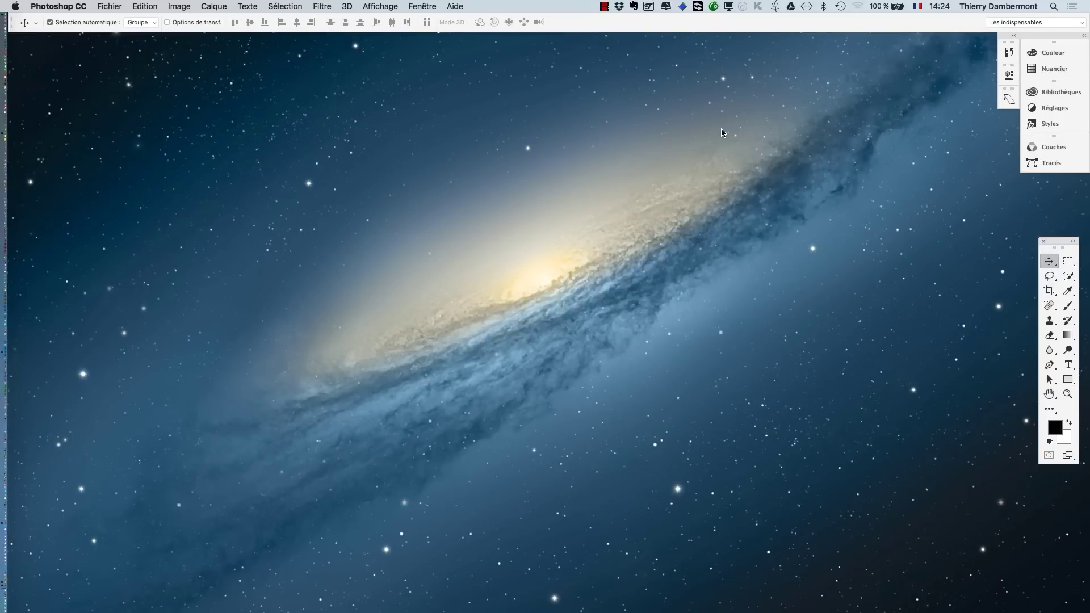
key("super+Tab")
key("super+Tab")
key("super+Tab")
key("super+Tab")
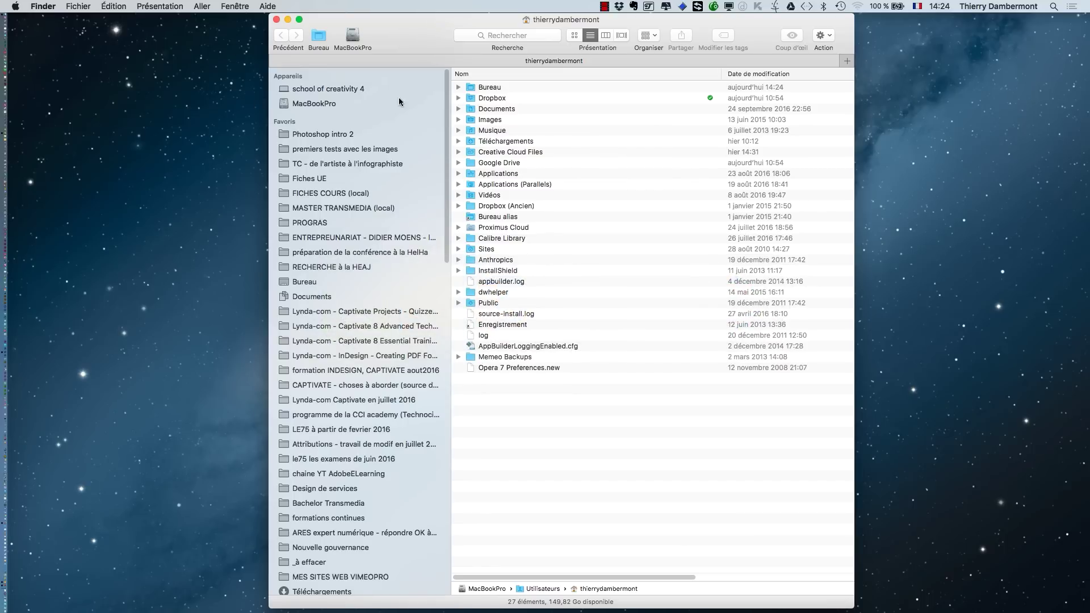
Show the Photoshop intro 2 folder in a larger window, sorted newest first by Date de modification.
left_click(316, 135)
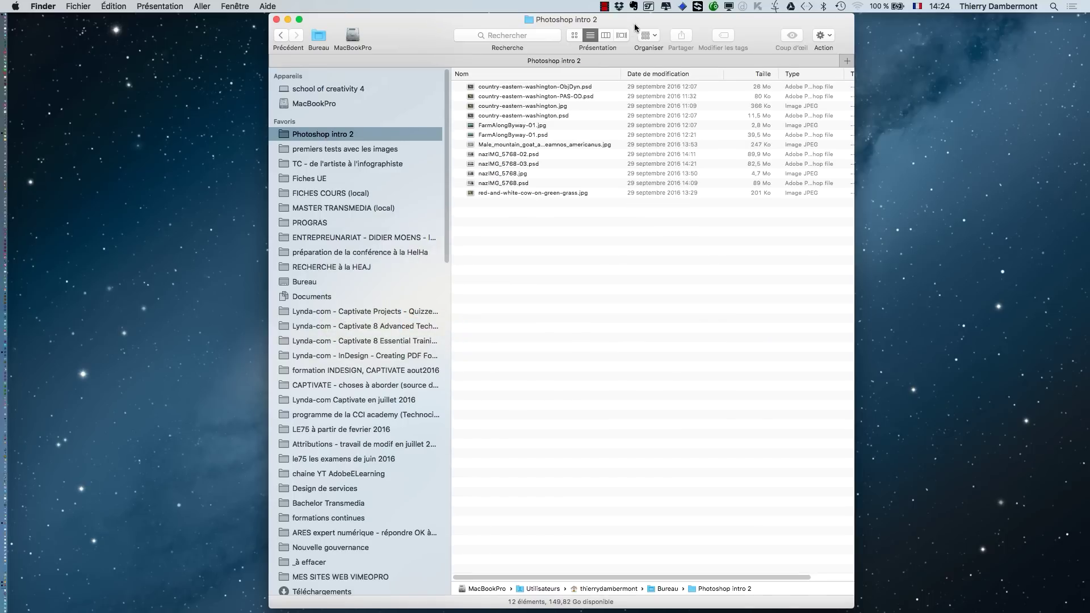
left_click_drag(635, 24, 491, 16)
left_click_drag(705, 605, 1009, 461)
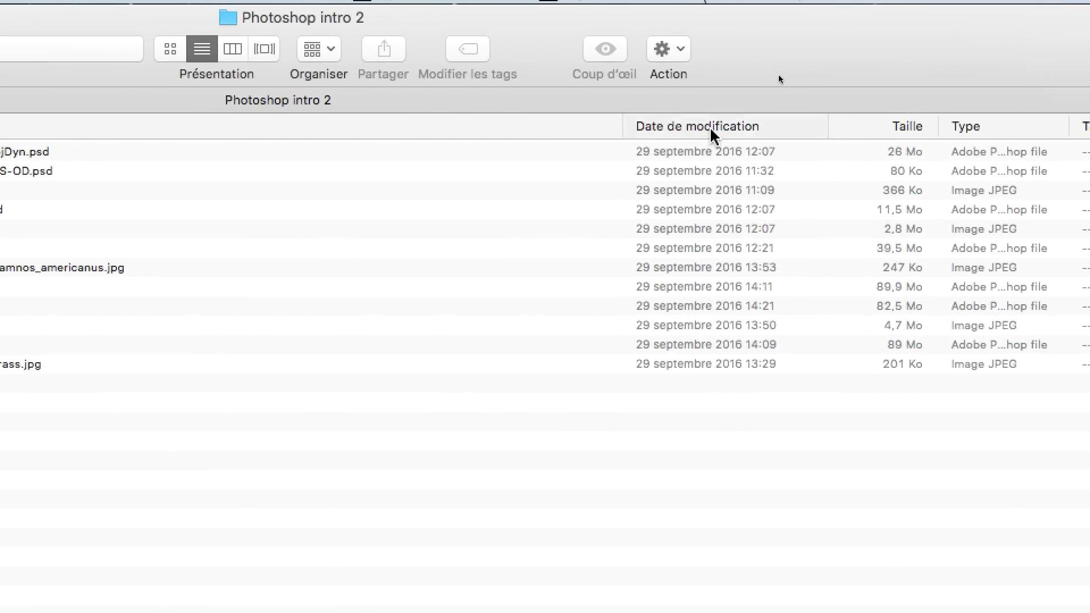
left_click(711, 127)
left_click(438, 138)
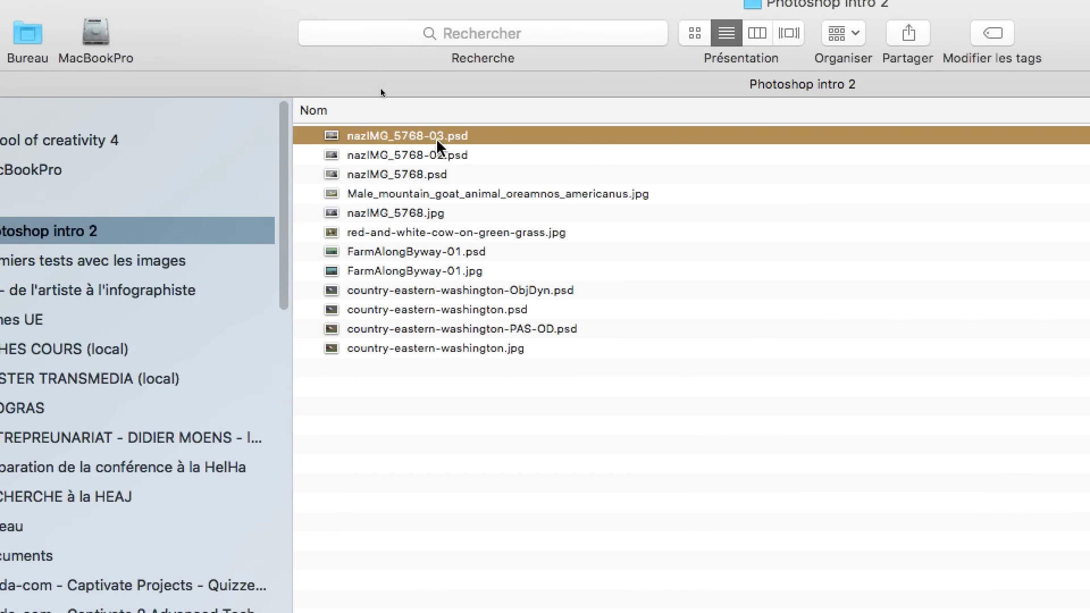
Rename nazIMG_5768-03.psd to nazIMG_5768-03 by deleting its .psd extension.
left_click(439, 139)
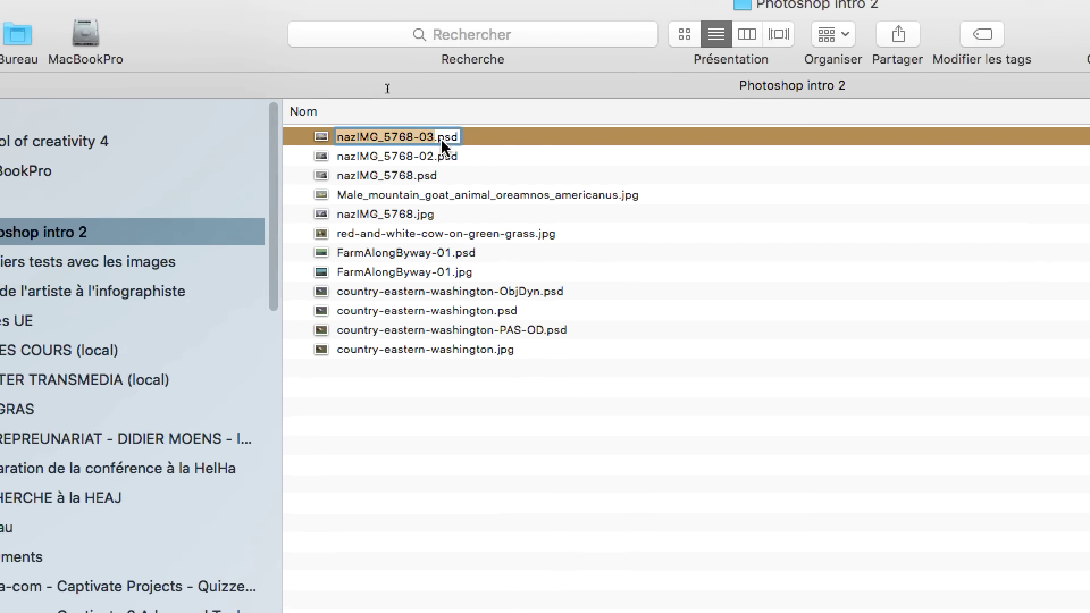
left_click_drag(436, 139, 475, 138)
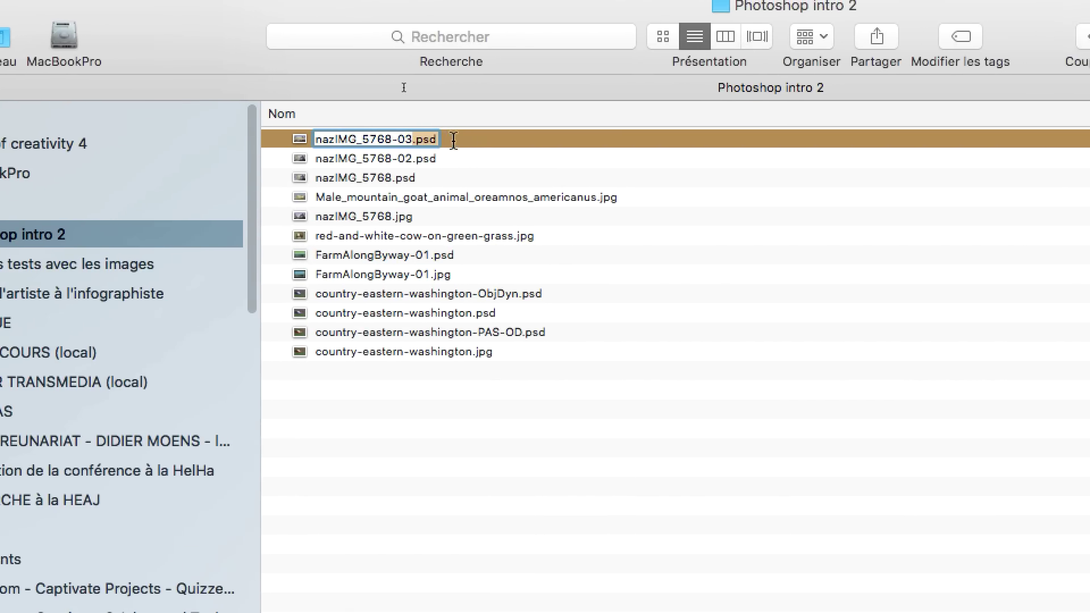
key("BackSpace")
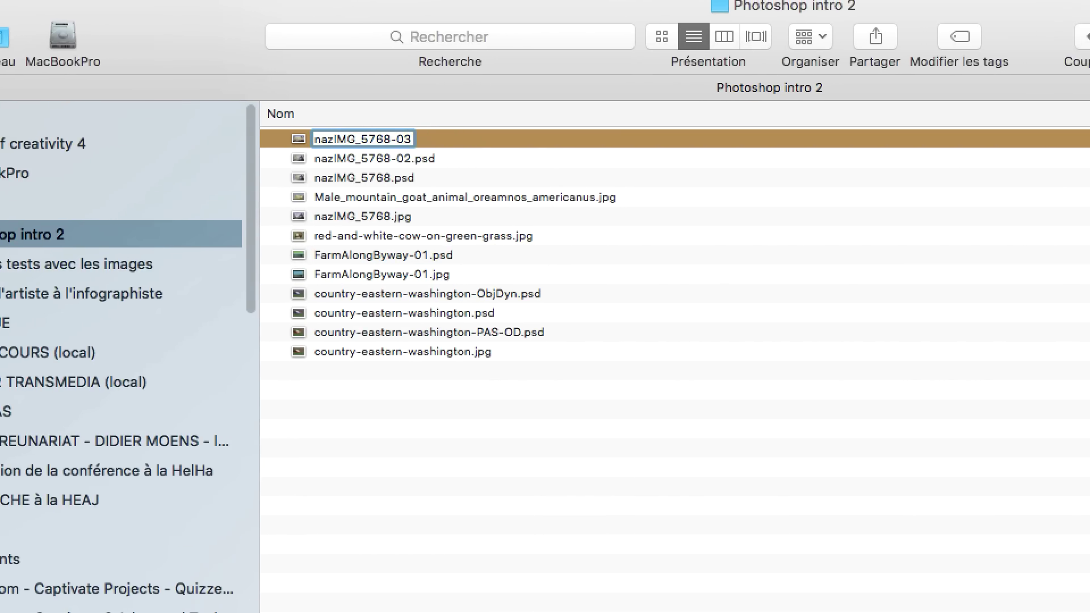
key("Return")
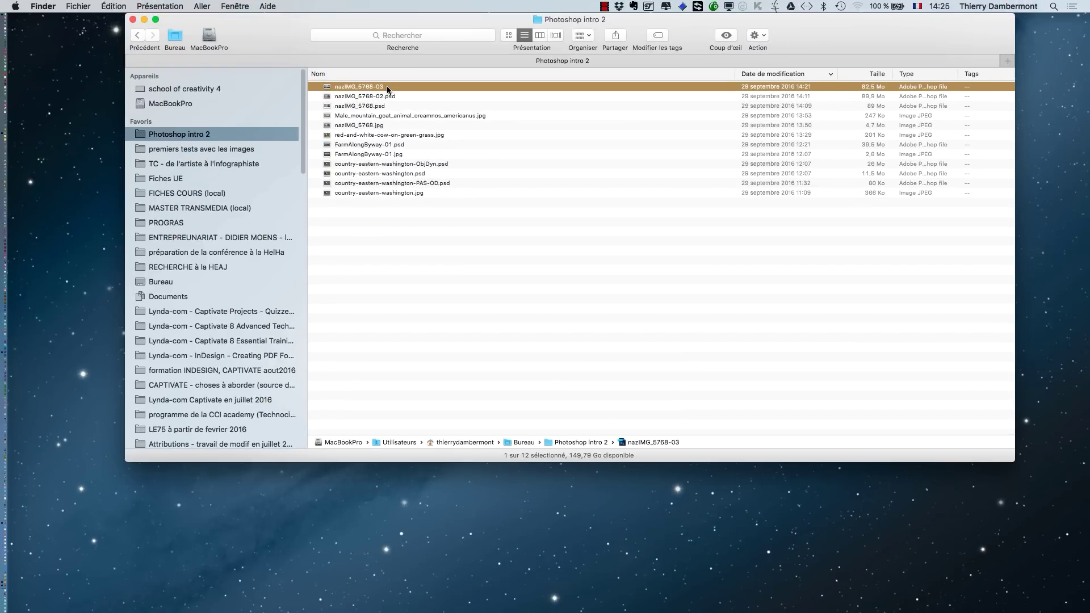
In nazIMG_5768-03's Info window, set Ouvrir avec to Aperçu.app, then close the window.
right_click(386, 86)
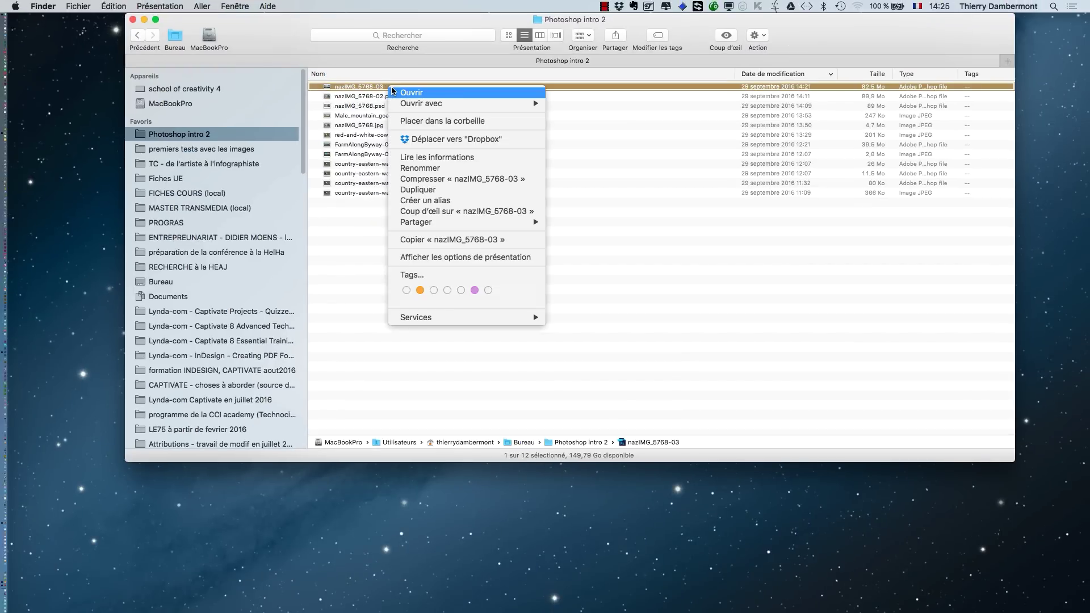
left_click(459, 156)
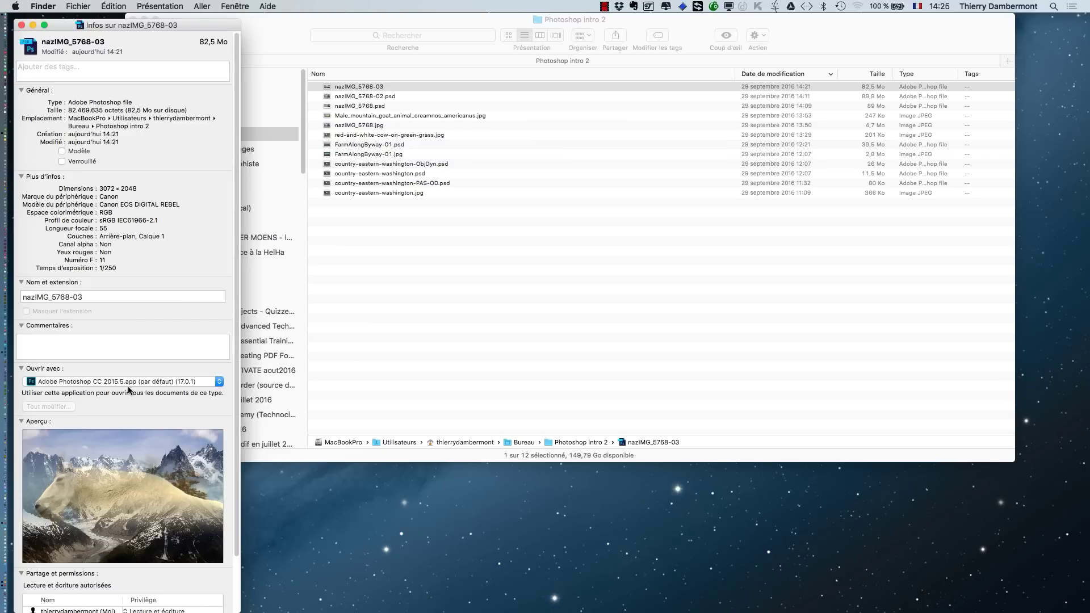
left_click(130, 384)
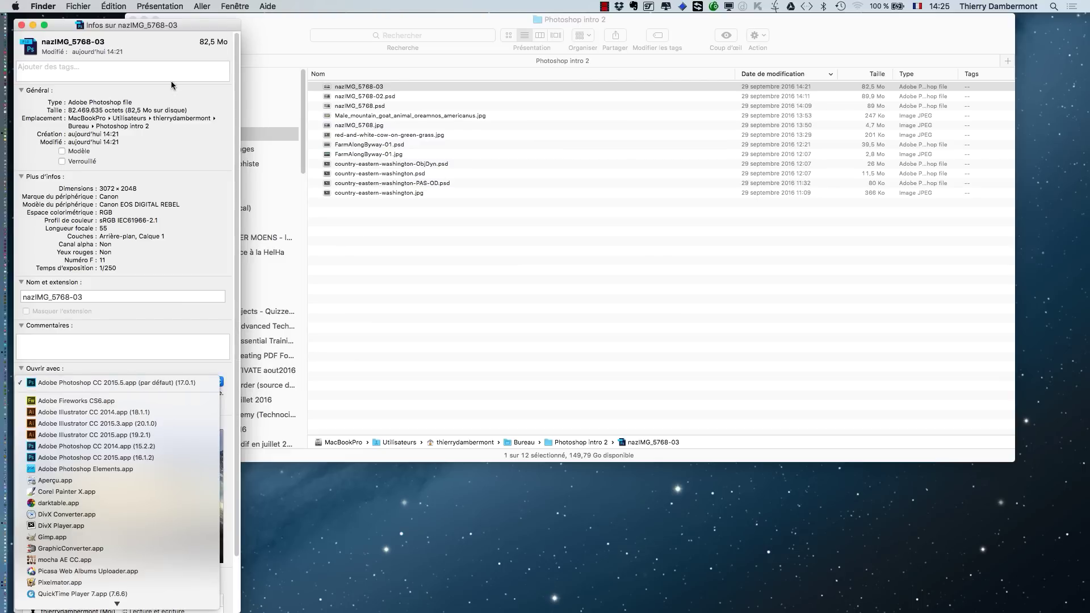
left_click(164, 25)
left_click_drag(165, 29, 706, 22)
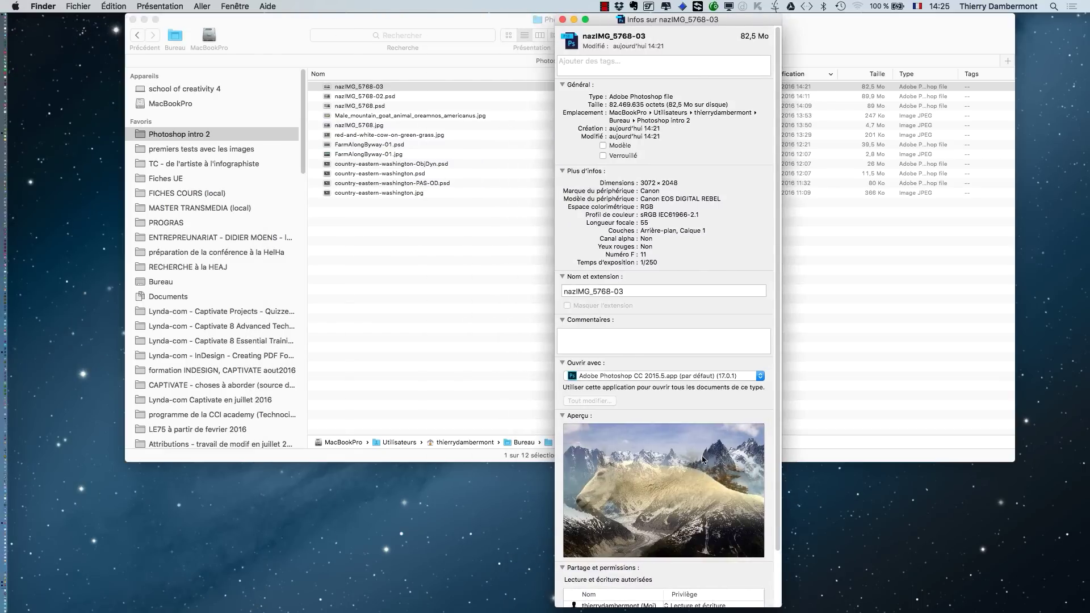
left_click(676, 376)
mouse_move(659, 603)
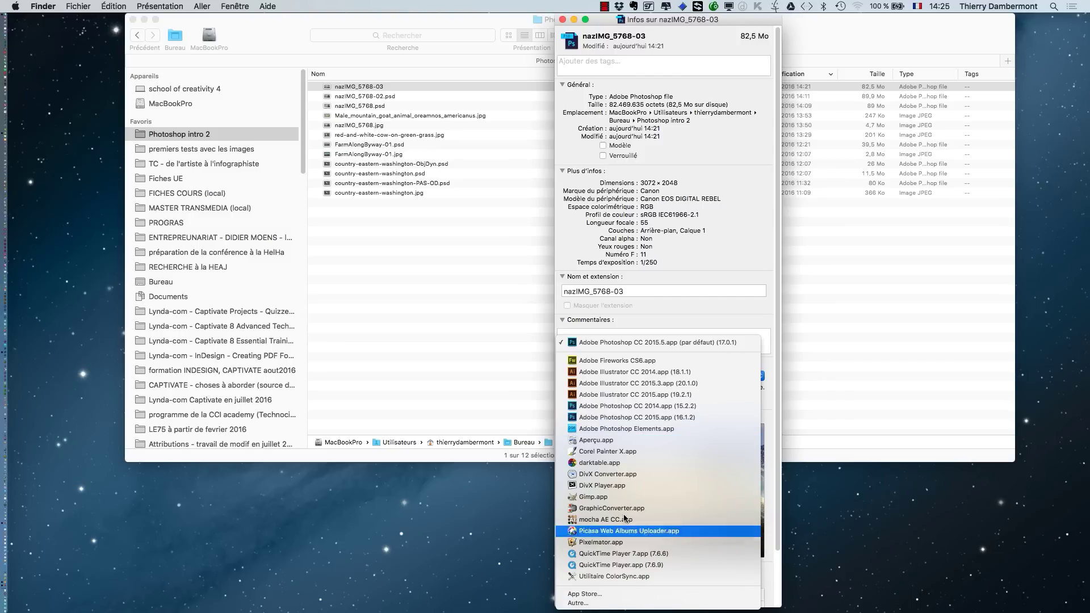
left_click(651, 339)
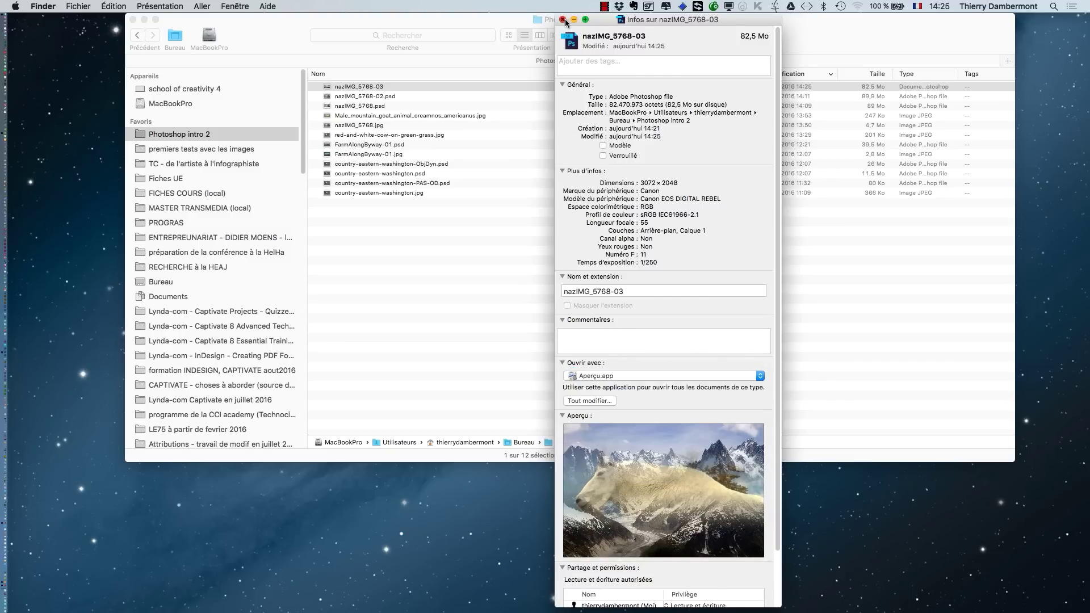
left_click(562, 20)
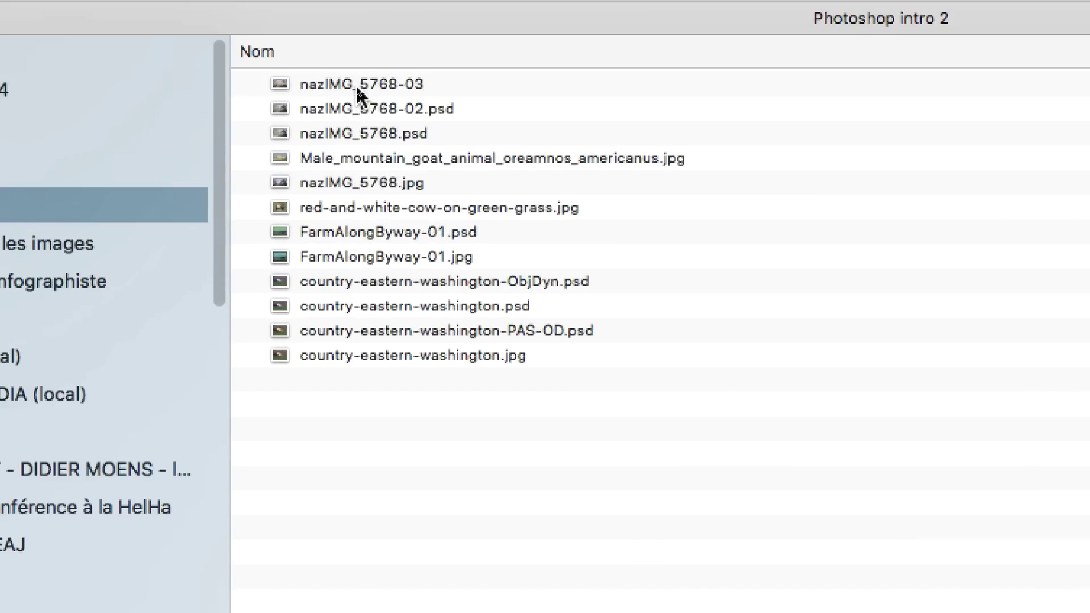
left_click(356, 85)
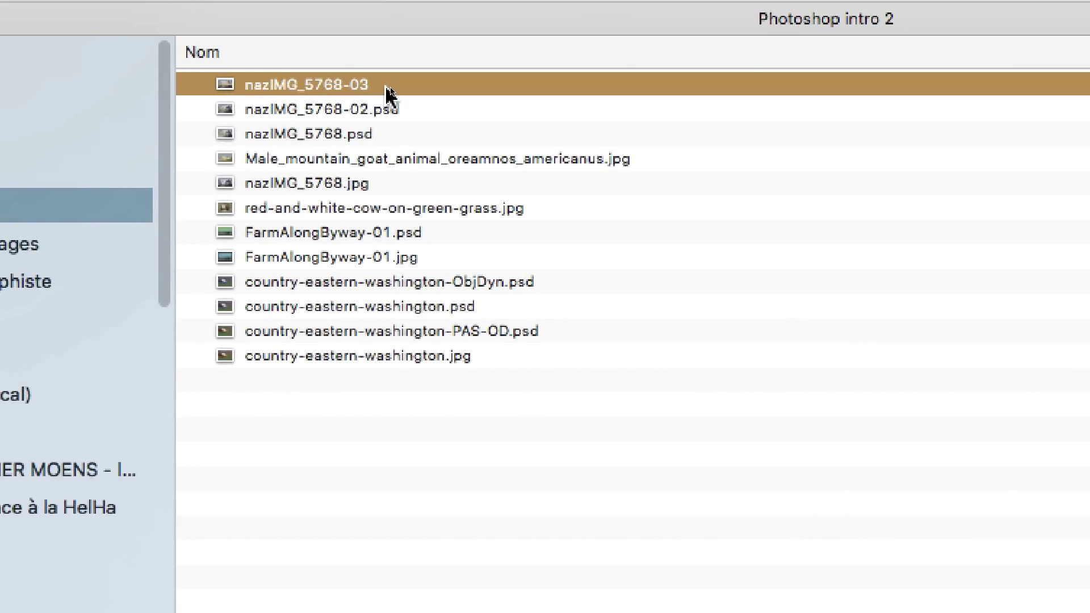
double_click(385, 84)
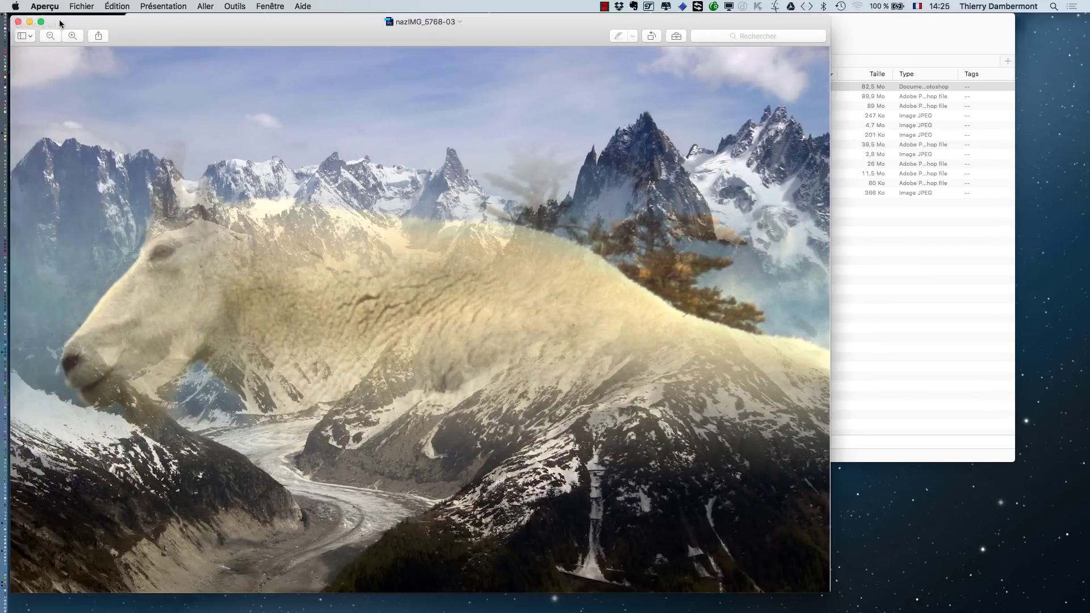
left_click(45, 7)
left_click(74, 109)
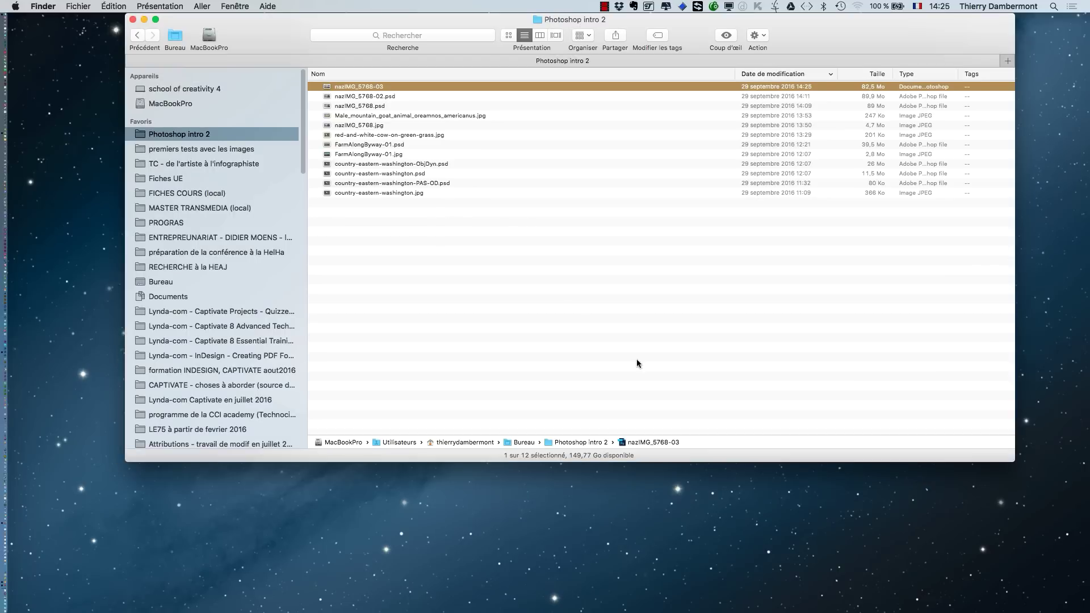
Open nazIMG_5768-03 in Photoshop and dismiss the new-library prompt without creating one.
key("super+Tab")
key("super+Tab")
left_click(116, 6)
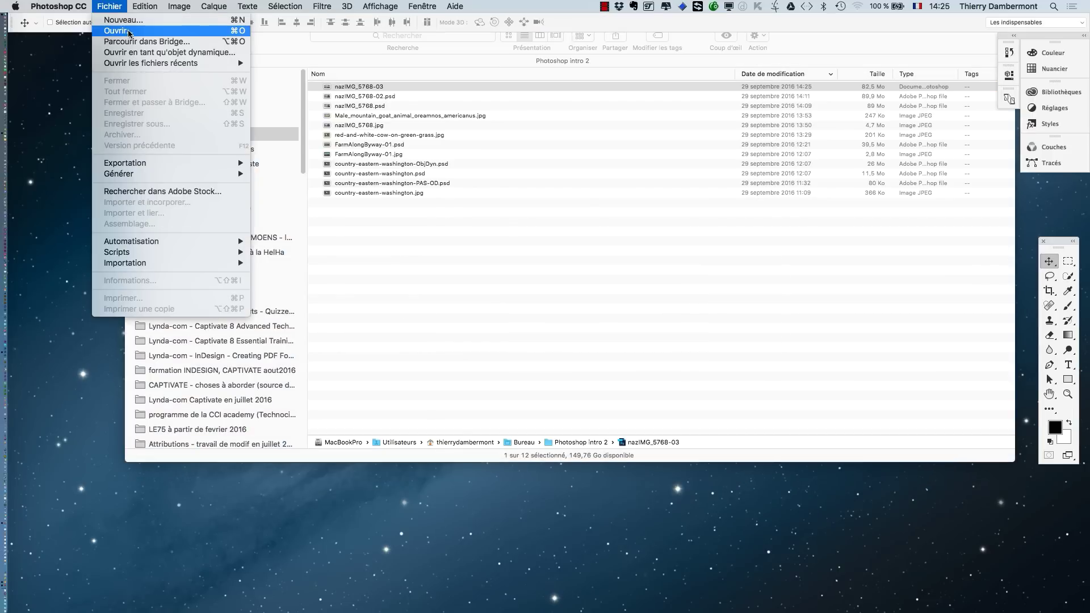
left_click(129, 32)
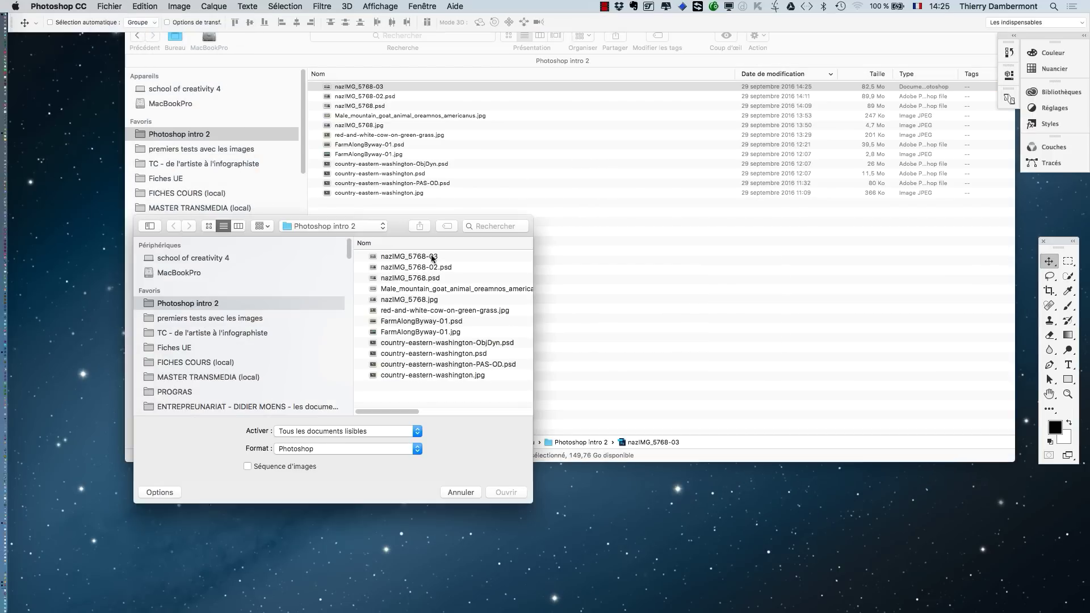
left_click(433, 258)
left_click(513, 490)
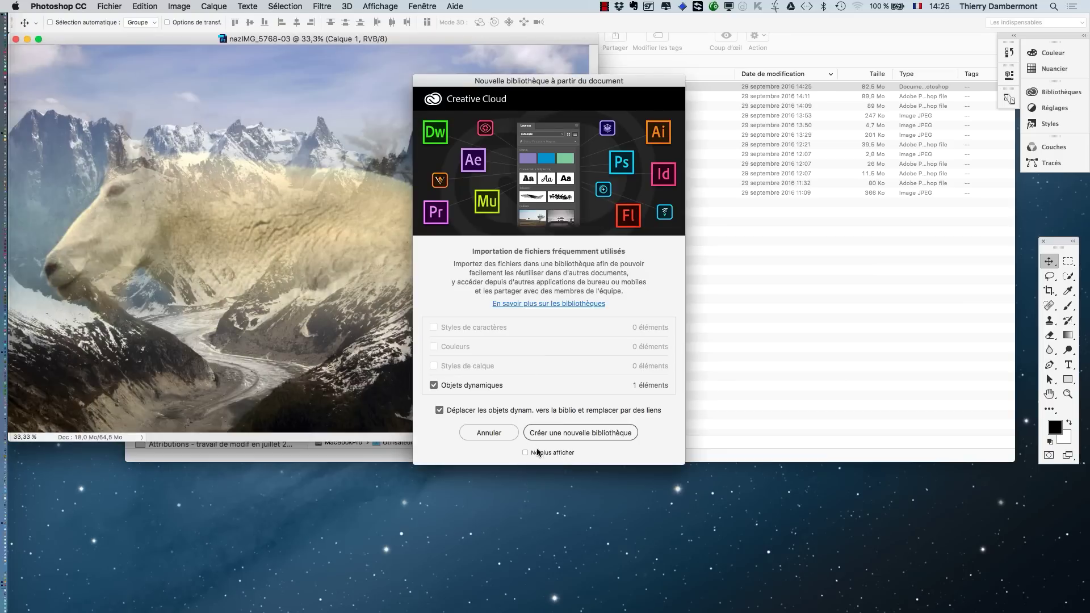
left_click(537, 451)
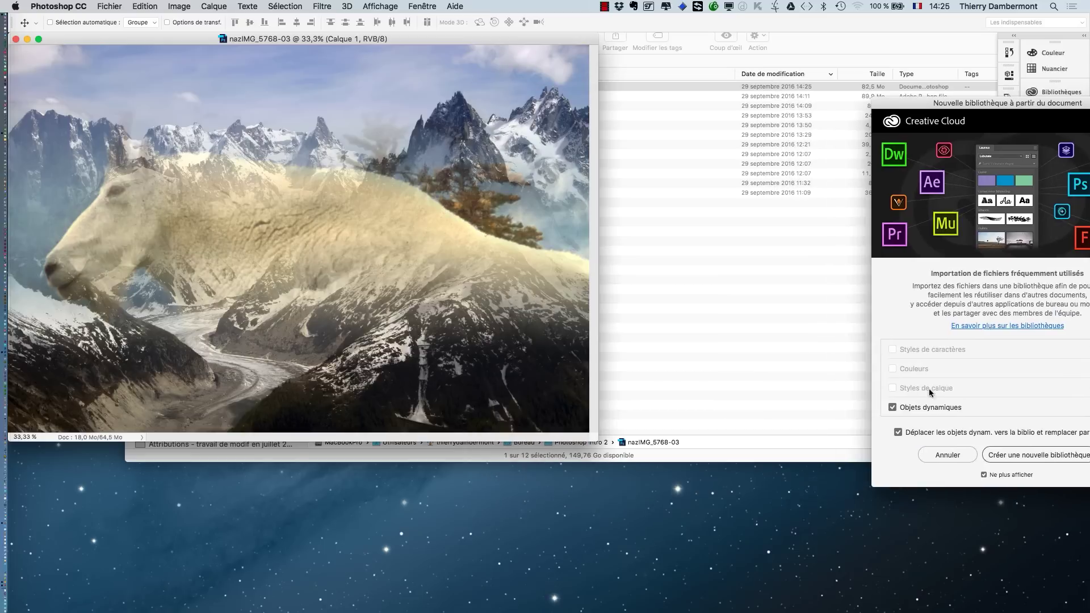
left_click(946, 456)
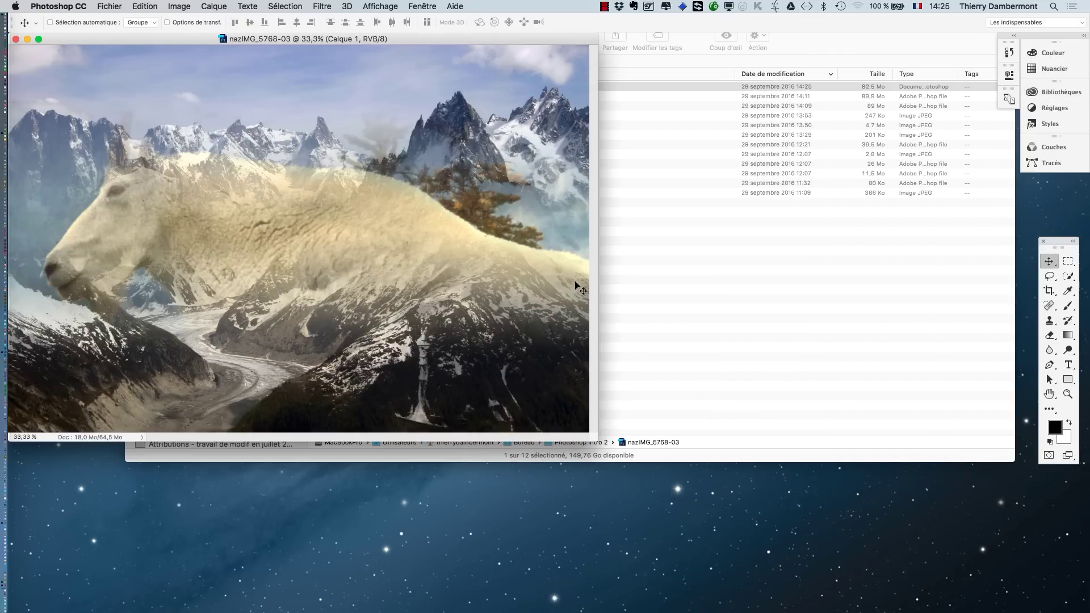
Move and enlarge the nazIMG_5768-03 window so the Finder file list stays visible.
left_click_drag(543, 40, 617, 72)
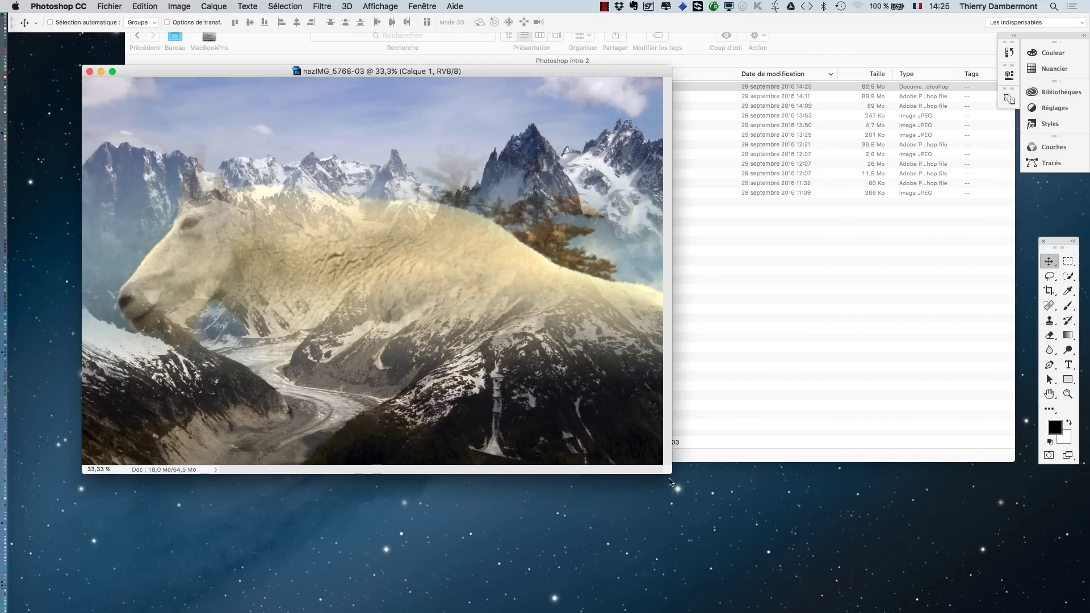
left_click_drag(669, 480, 823, 546)
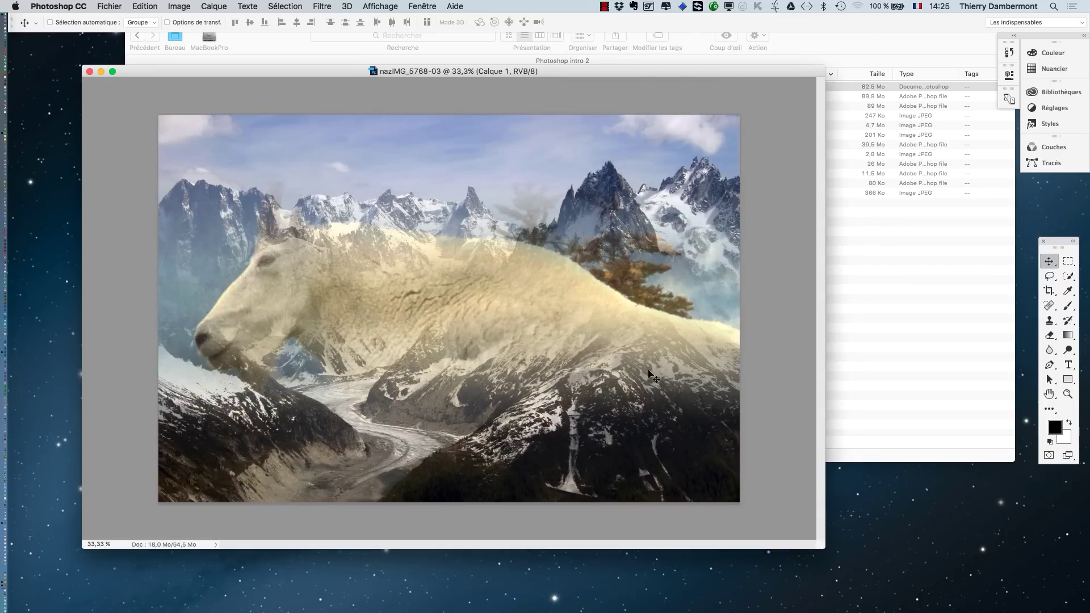
key("super")
left_click_drag(637, 72, 635, 196)
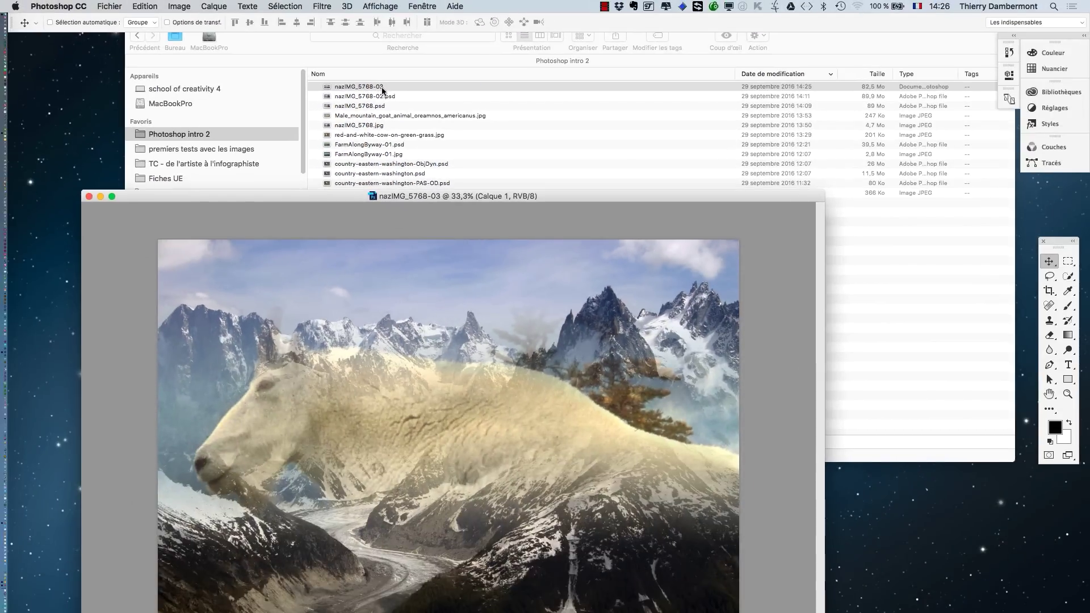
Close the nazIMG_5768-03 document window in Photoshop.
key("super")
key("super+Tab")
key("super+Tab")
left_click(90, 198)
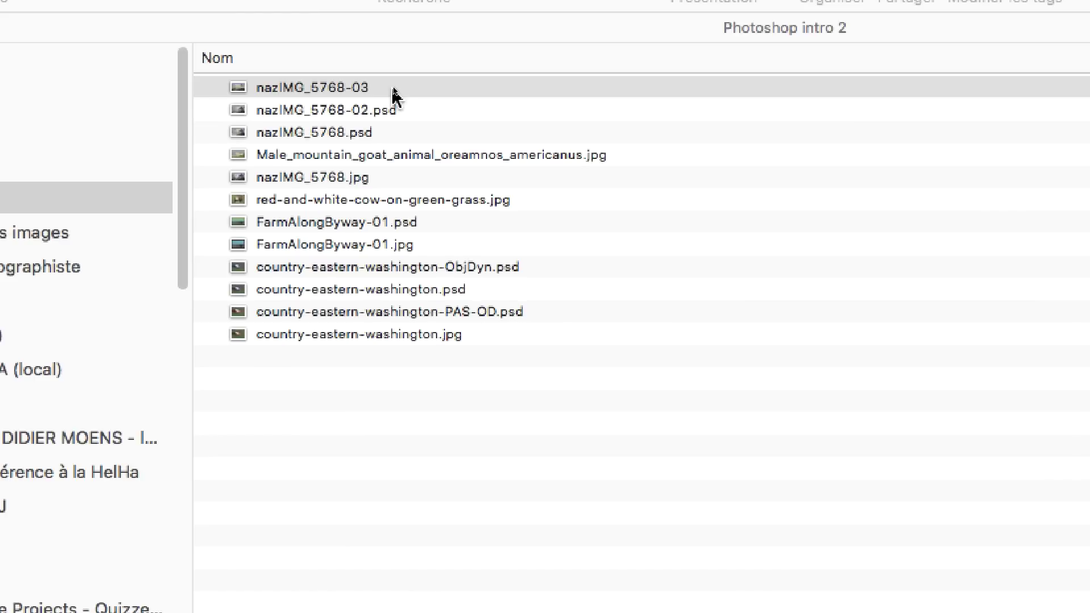
Rename nazIMG_5768-03 in Finder to nazIMG_5768-03.txt by appending .txt.
left_click(366, 90)
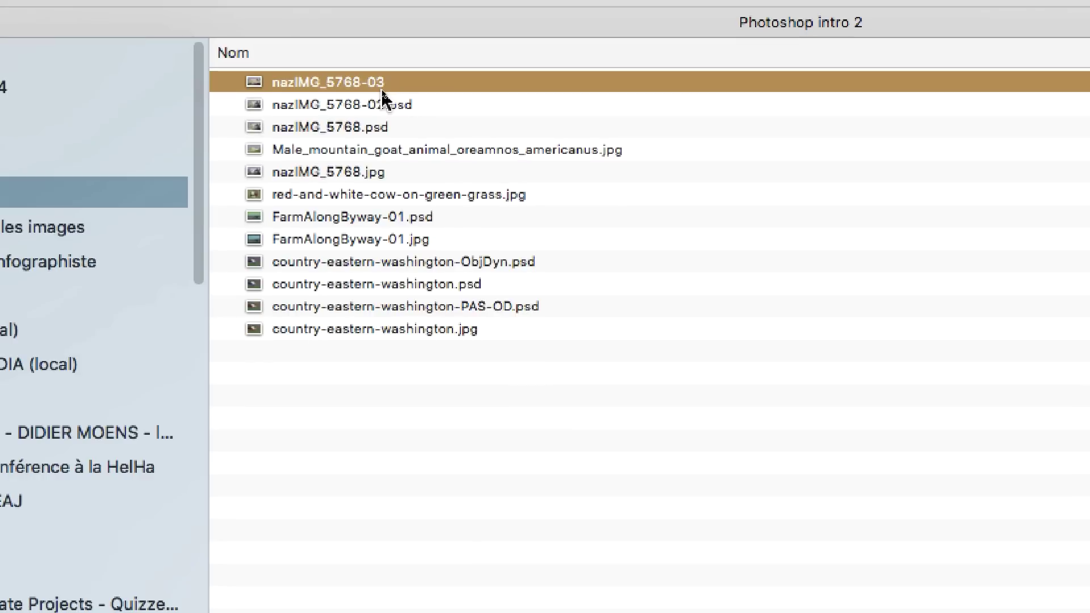
left_click(382, 89)
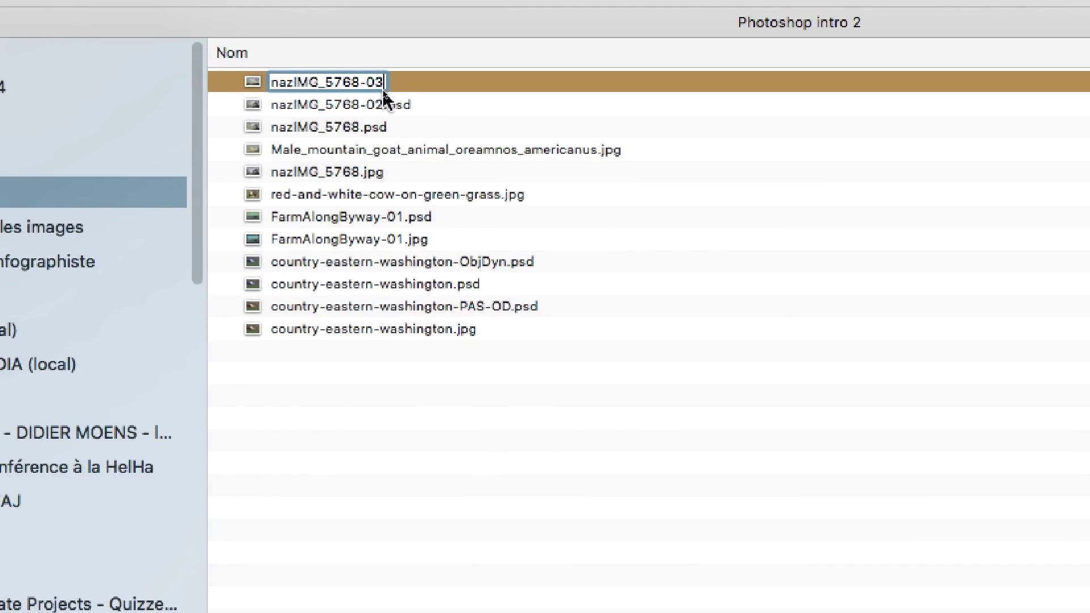
type(".t")
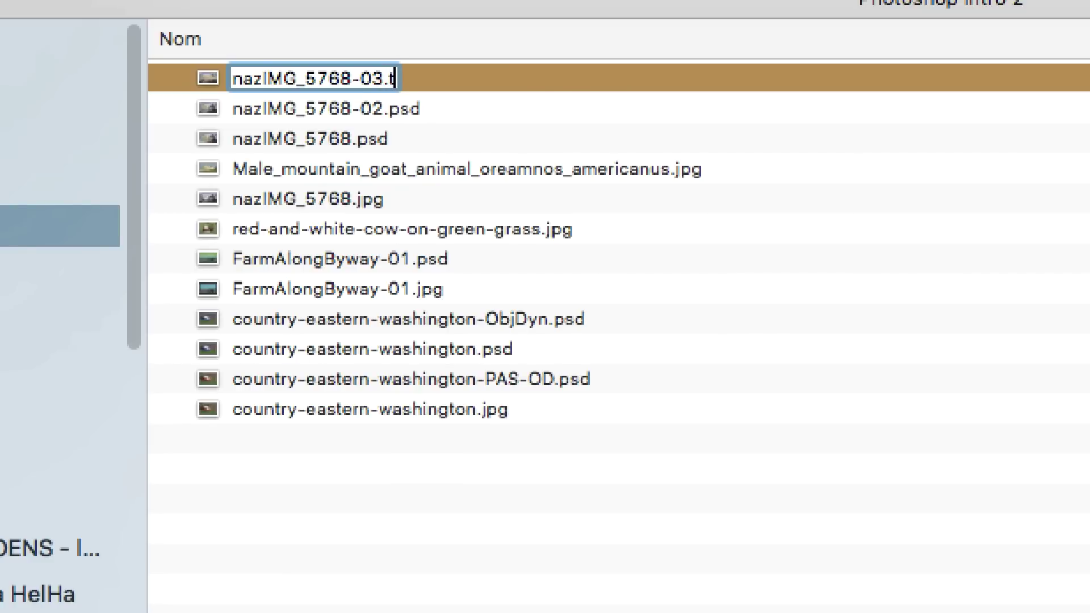
type("xt")
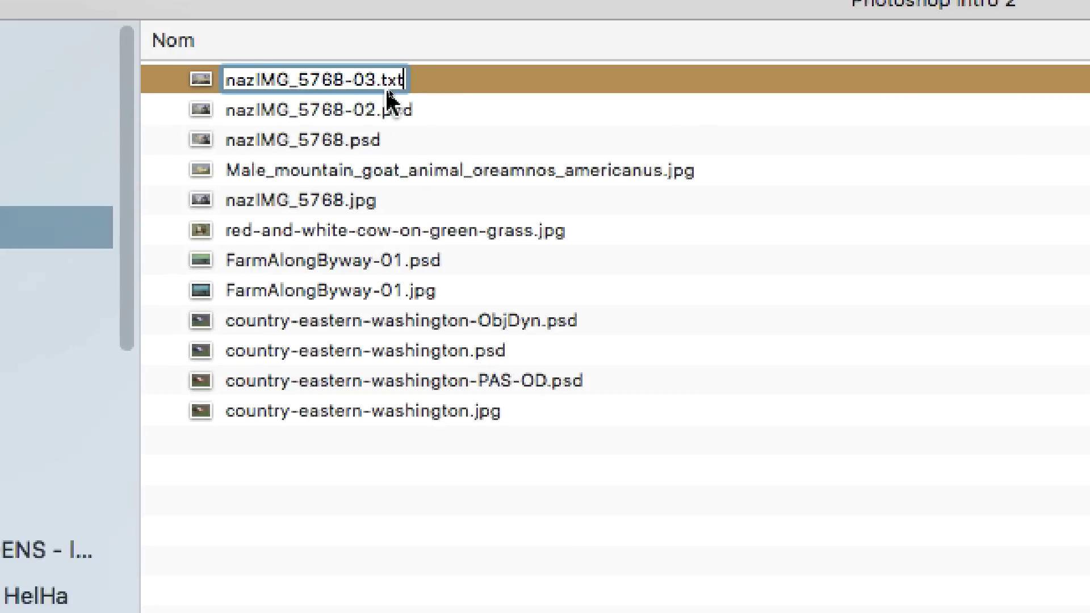
key("Return")
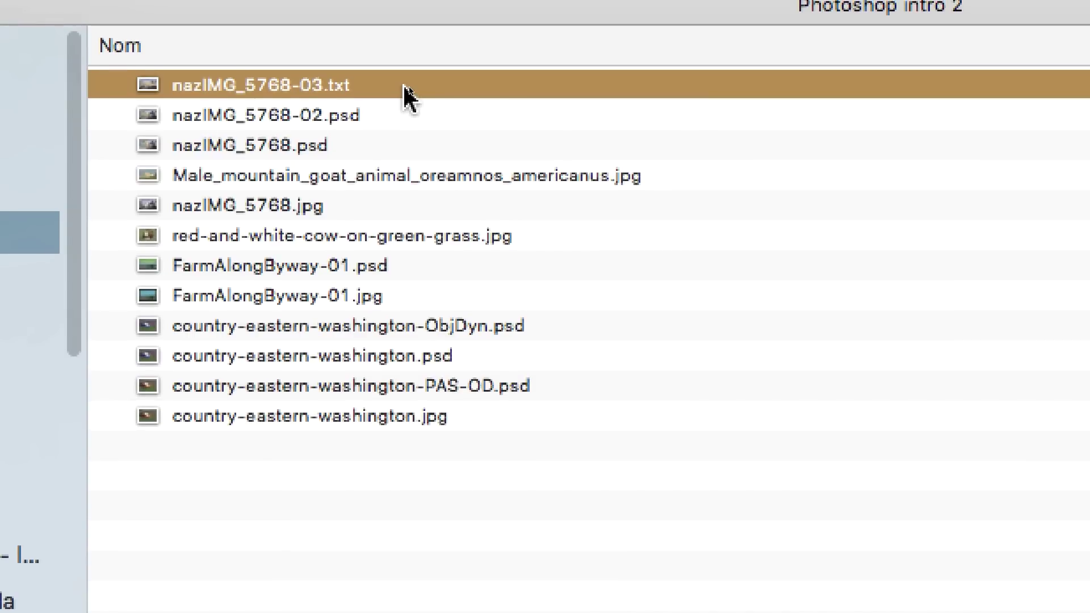
Open nazIMG_5768-03.txt with TextEdit.app through the Ouvrir avec menu.
double_click(403, 85)
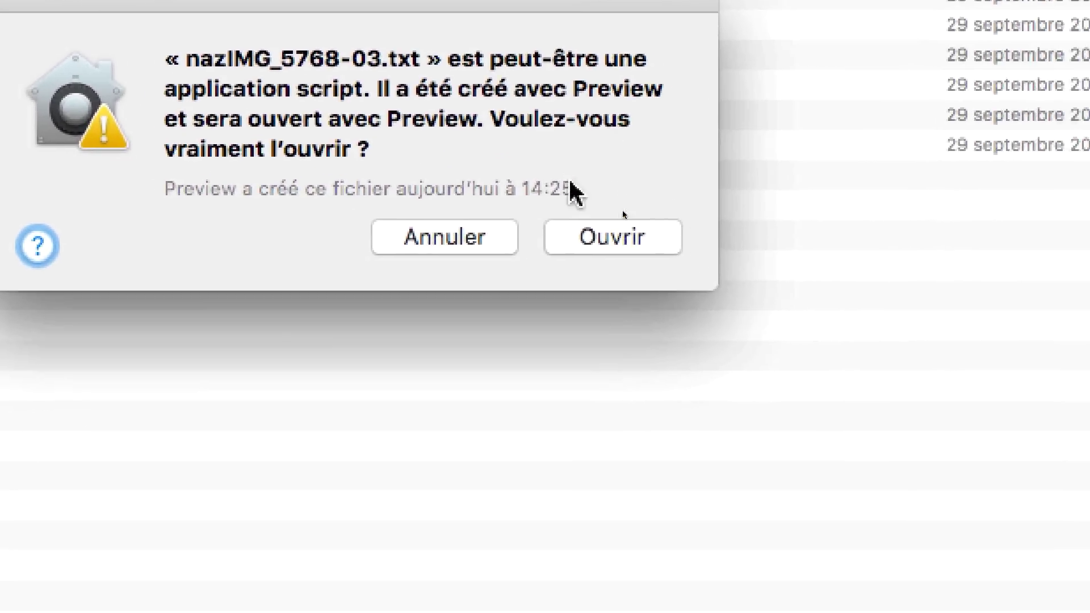
left_click(616, 234)
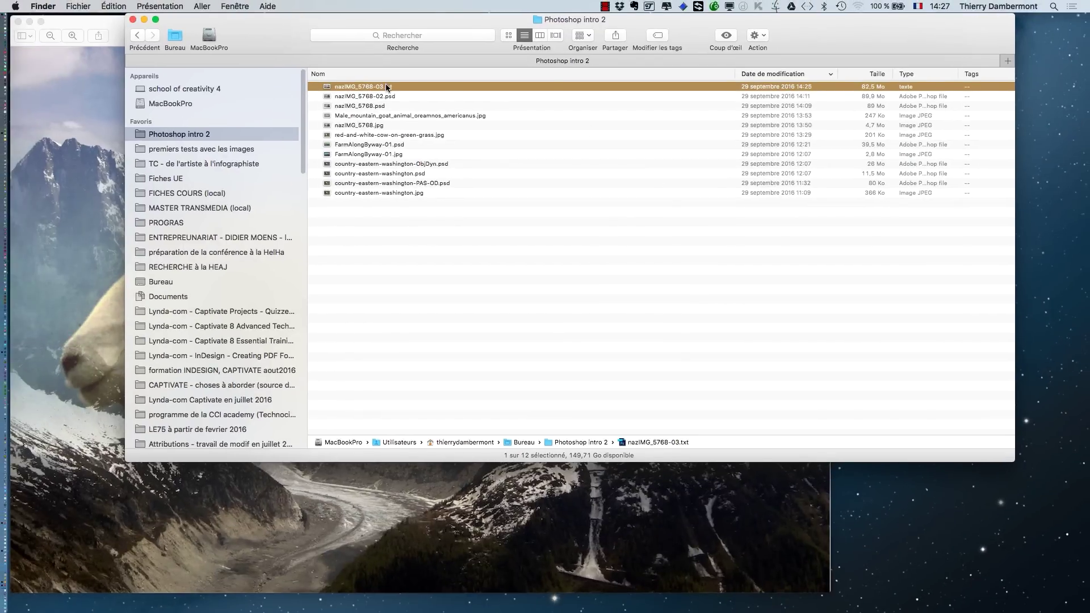
right_click(388, 87)
mouse_move(439, 103)
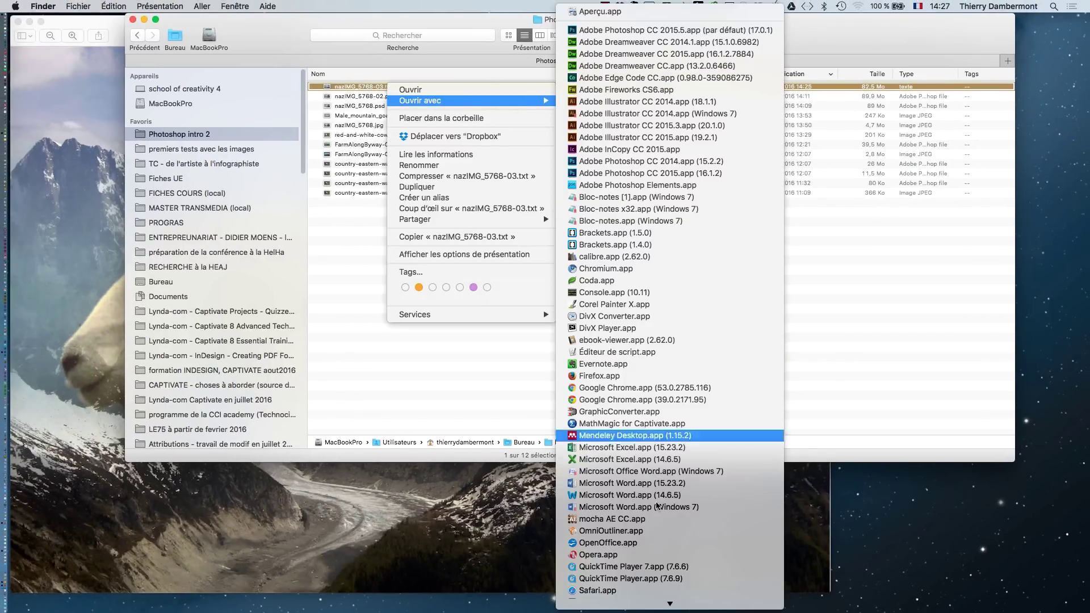
scroll(673, 579, "down", 4)
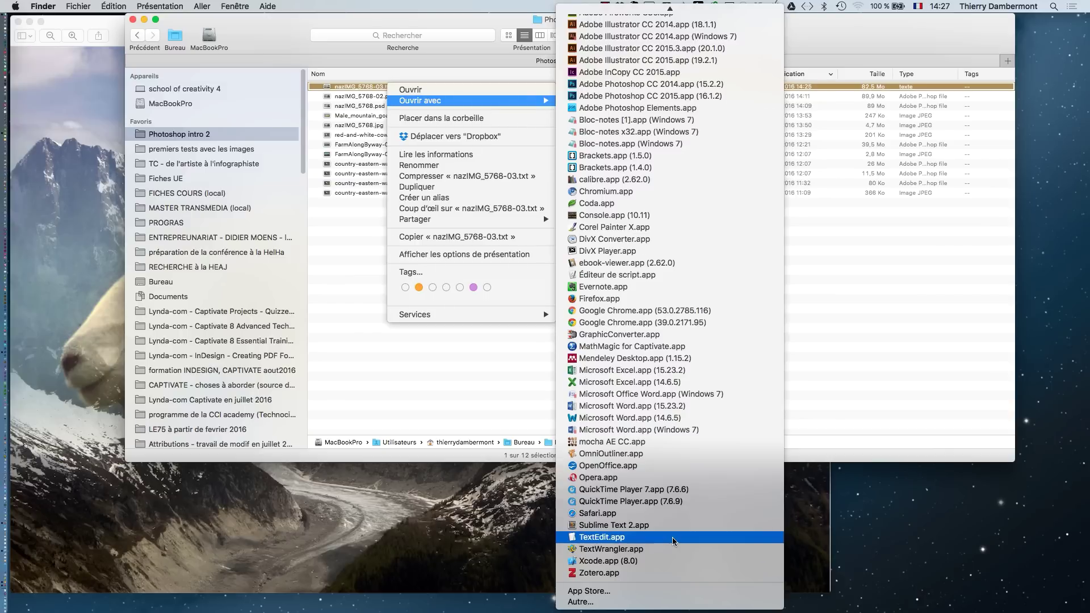
left_click(672, 537)
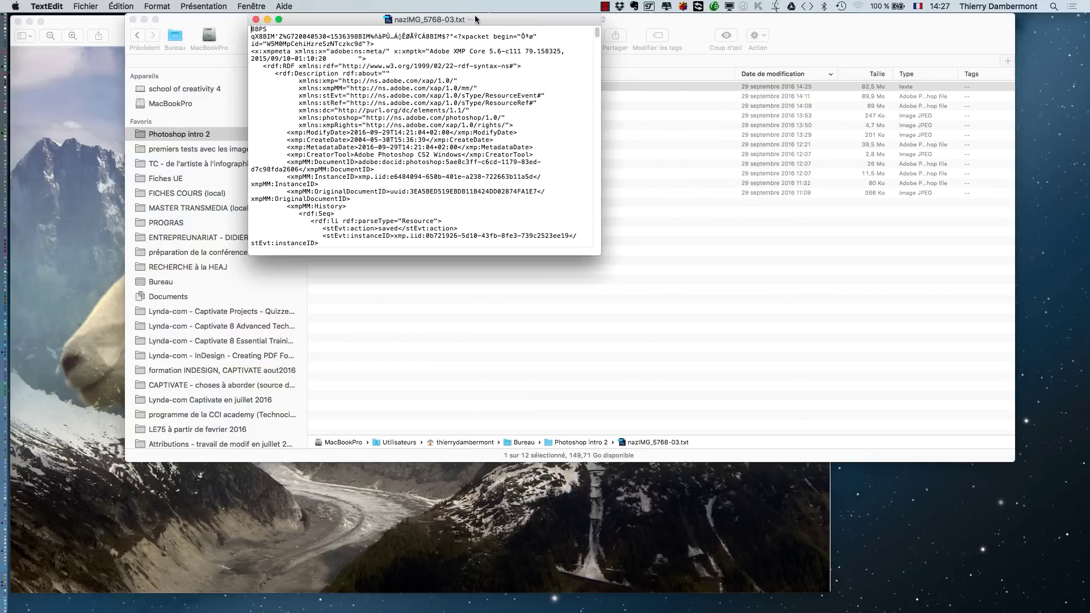
left_click_drag(474, 19, 306, 22)
left_click_drag(430, 255, 659, 590)
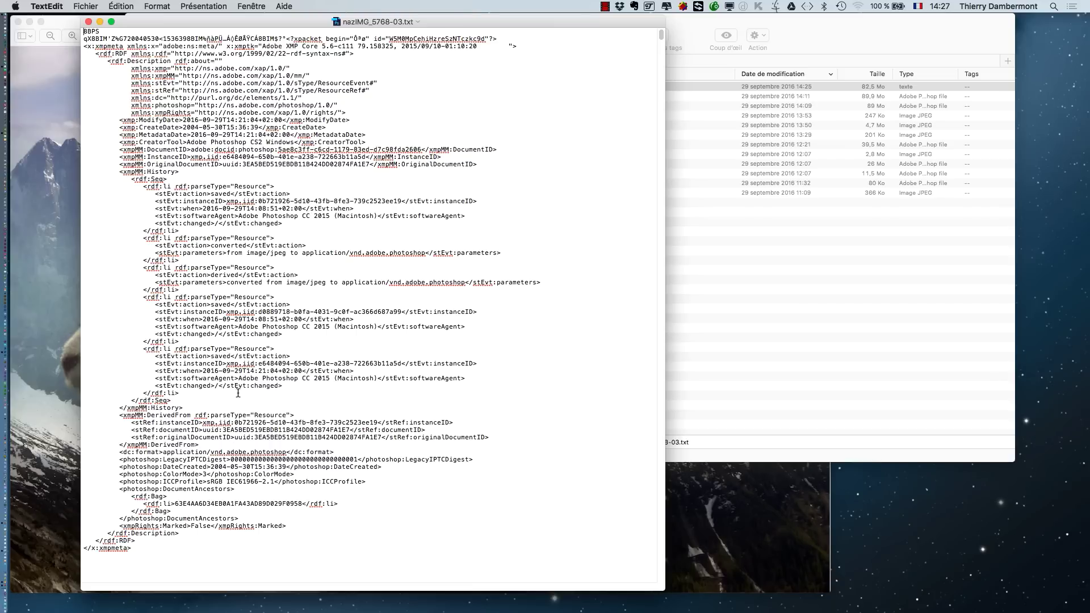
scroll(238, 392, "down", 3)
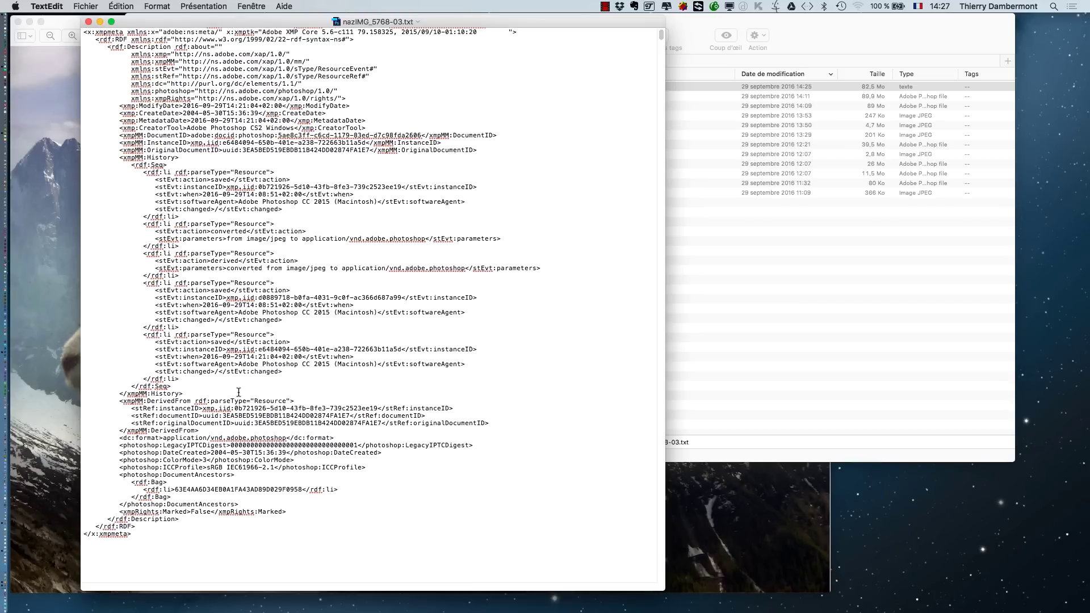
scroll(238, 392, "down", 1)
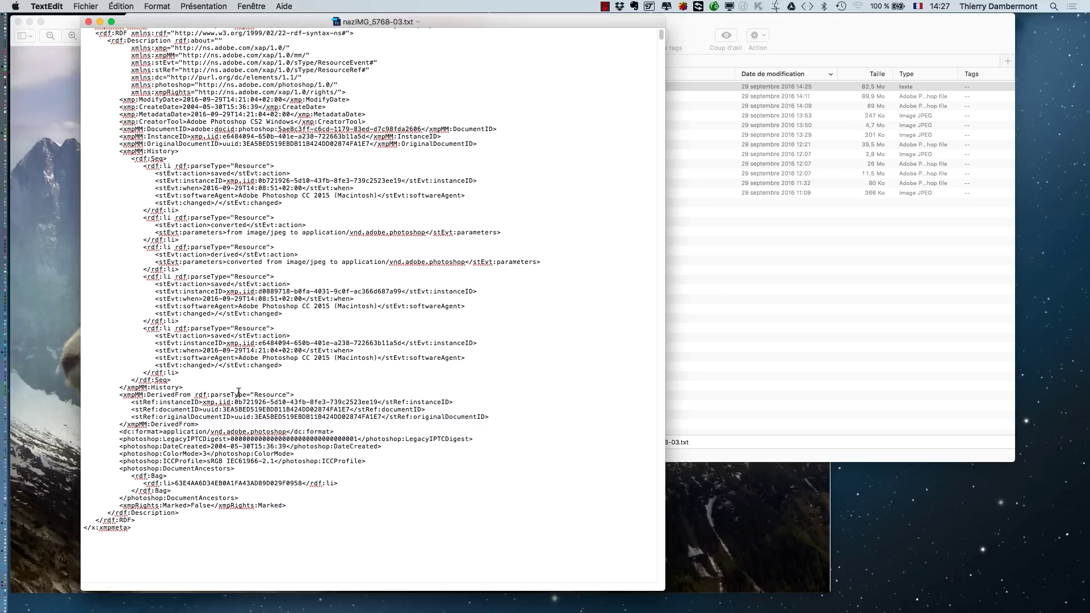
scroll(237, 392, "down", 15)
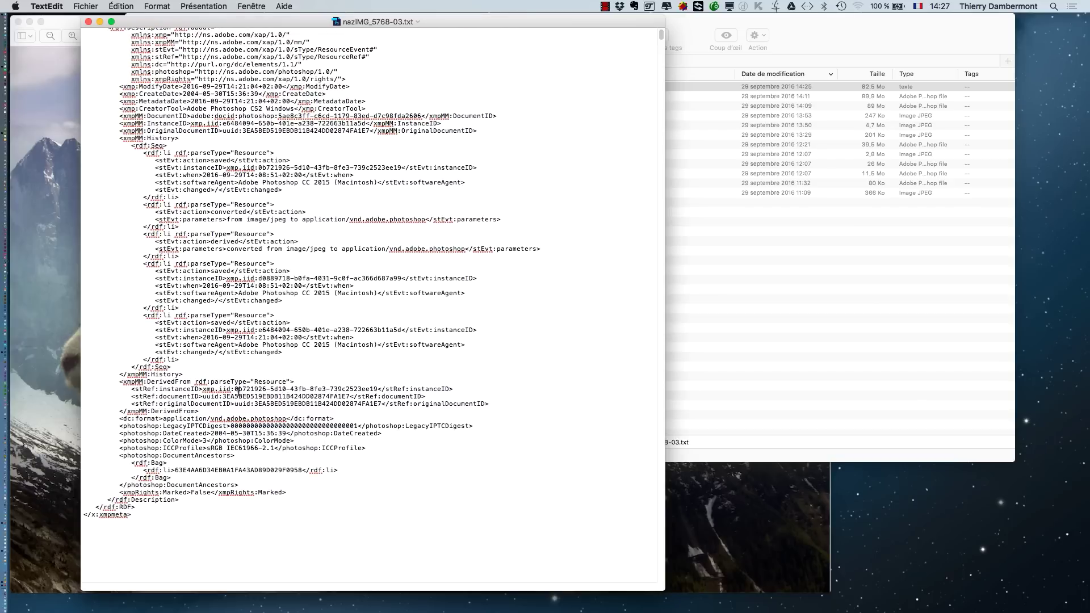
scroll(239, 393, "up", 15)
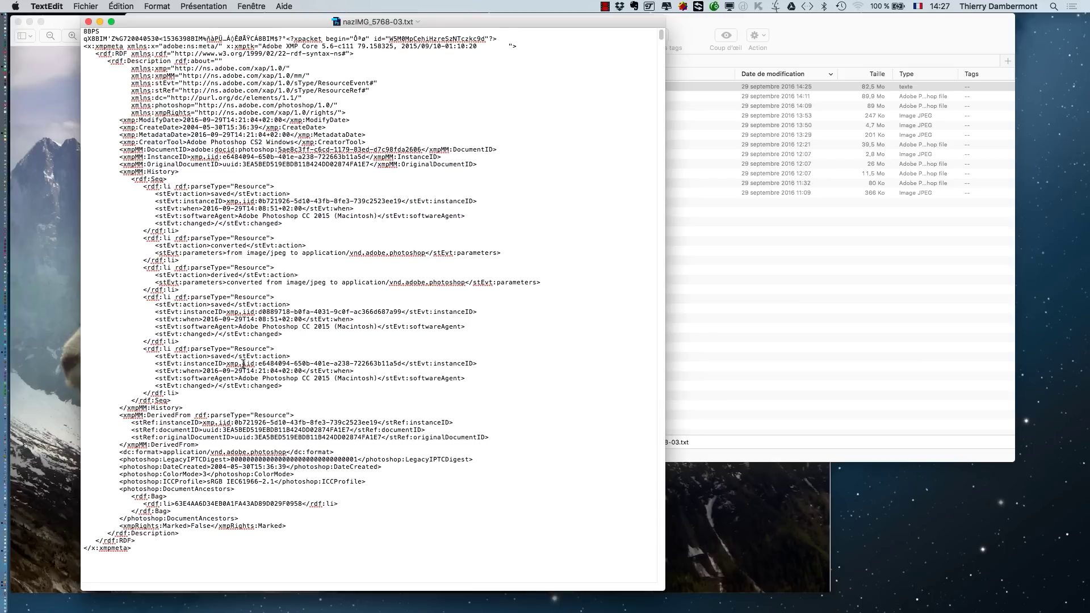
key("super+Tab")
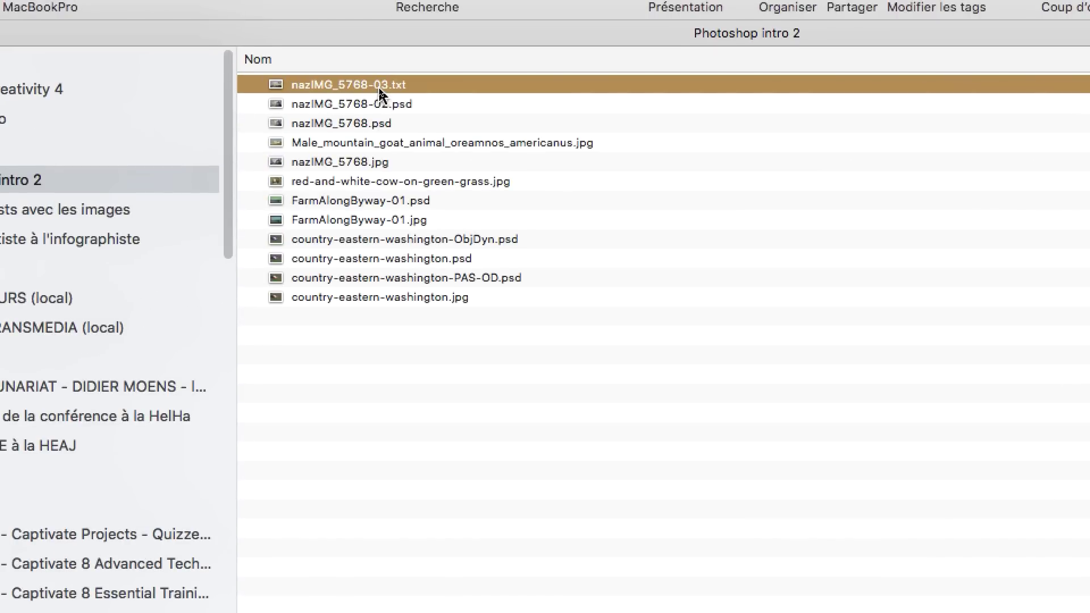
right_click(384, 86)
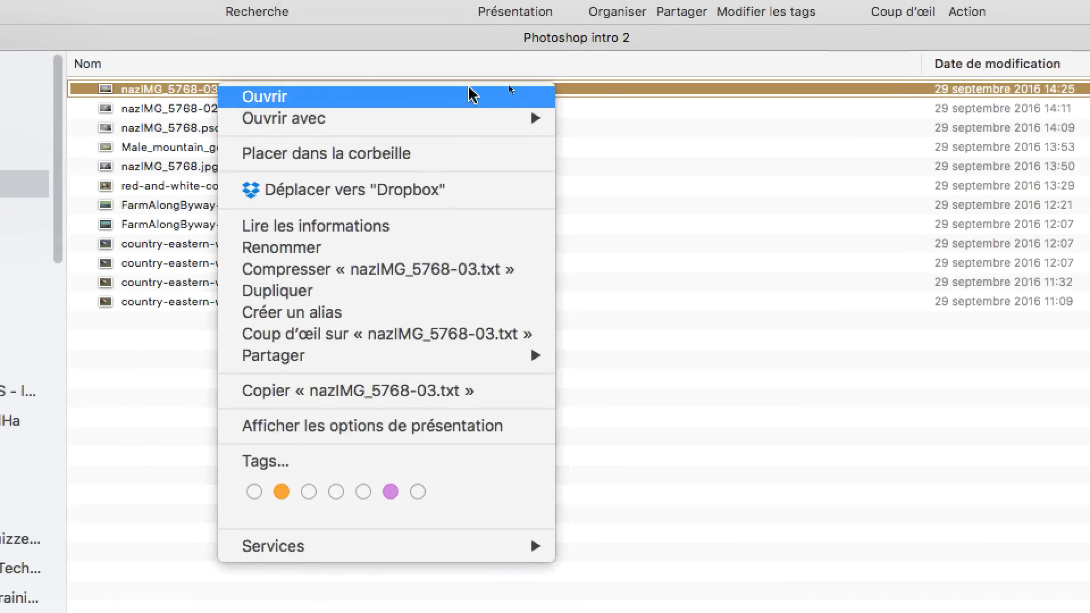
left_click(455, 39)
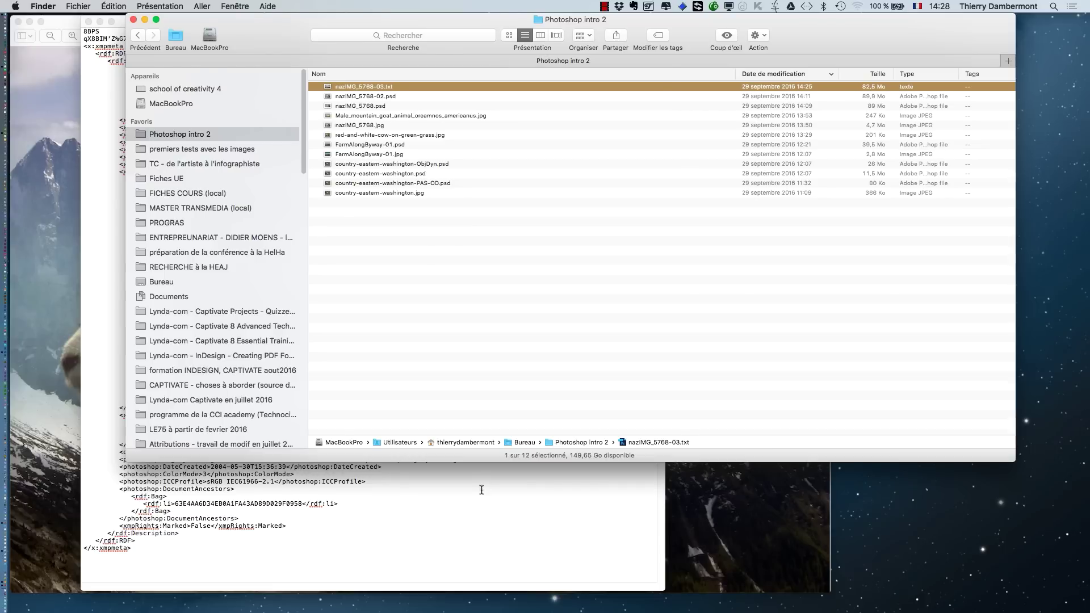
Highlight XMP entries like DocumentAncestors, ColorMode 3 and the sRGB profile, then close TextEdit's document.
left_click(481, 490)
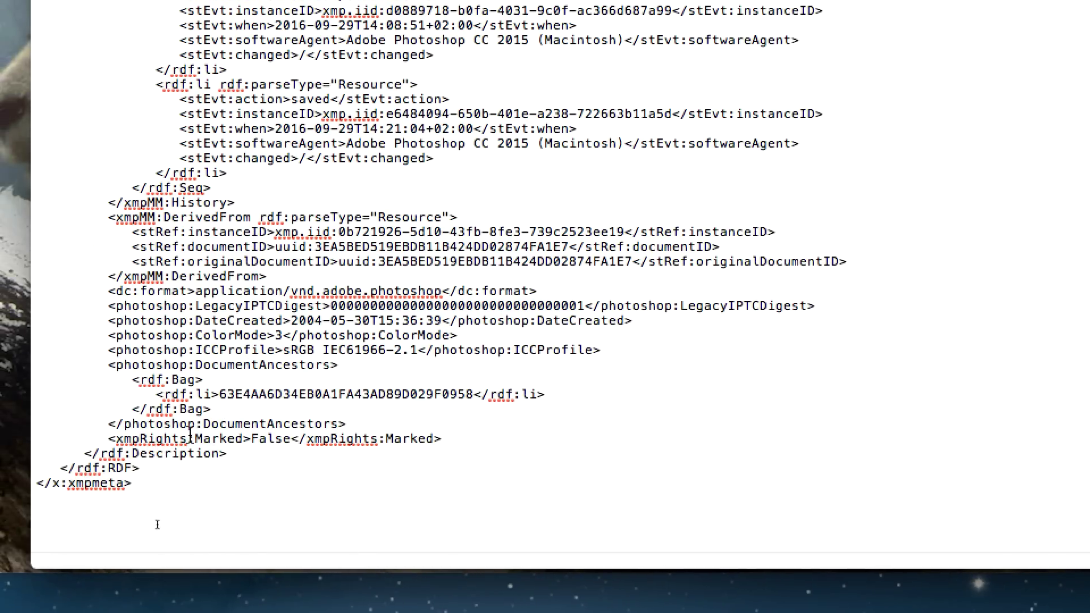
left_click_drag(152, 425, 201, 425)
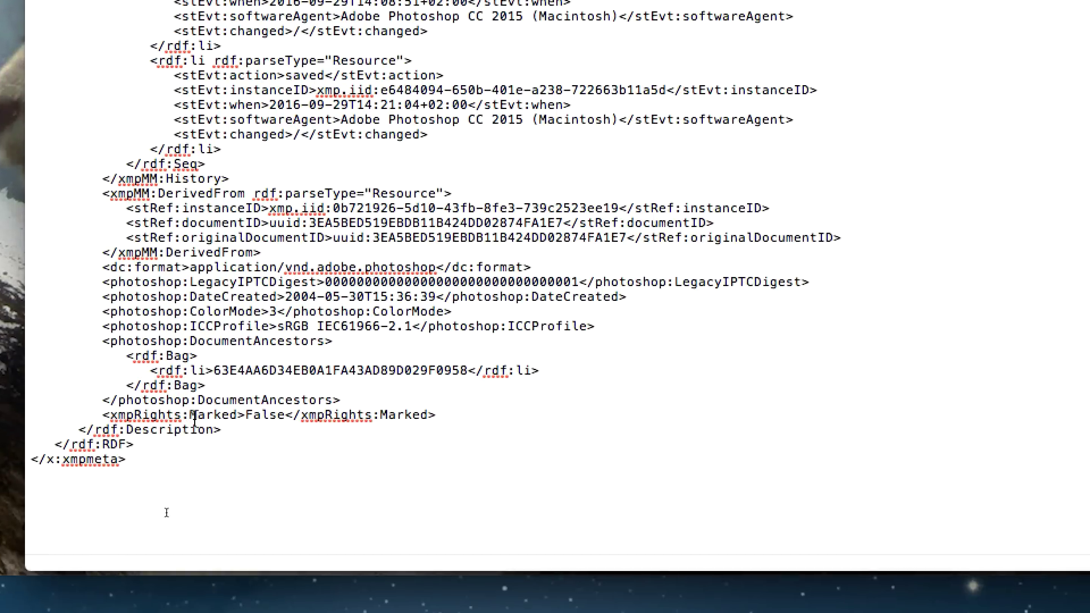
left_click_drag(169, 474, 270, 469)
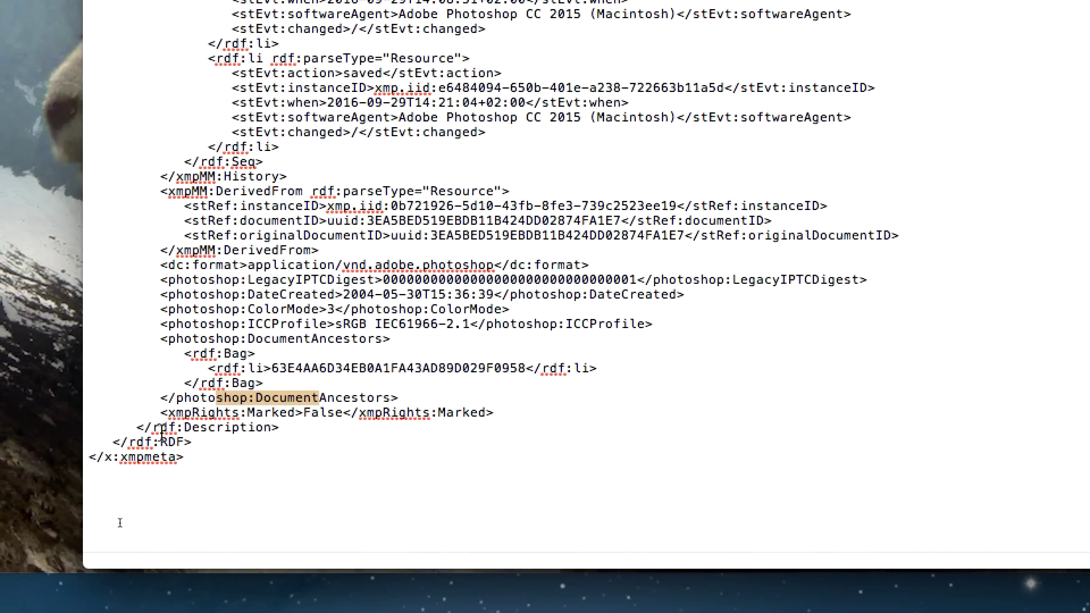
left_click(181, 359)
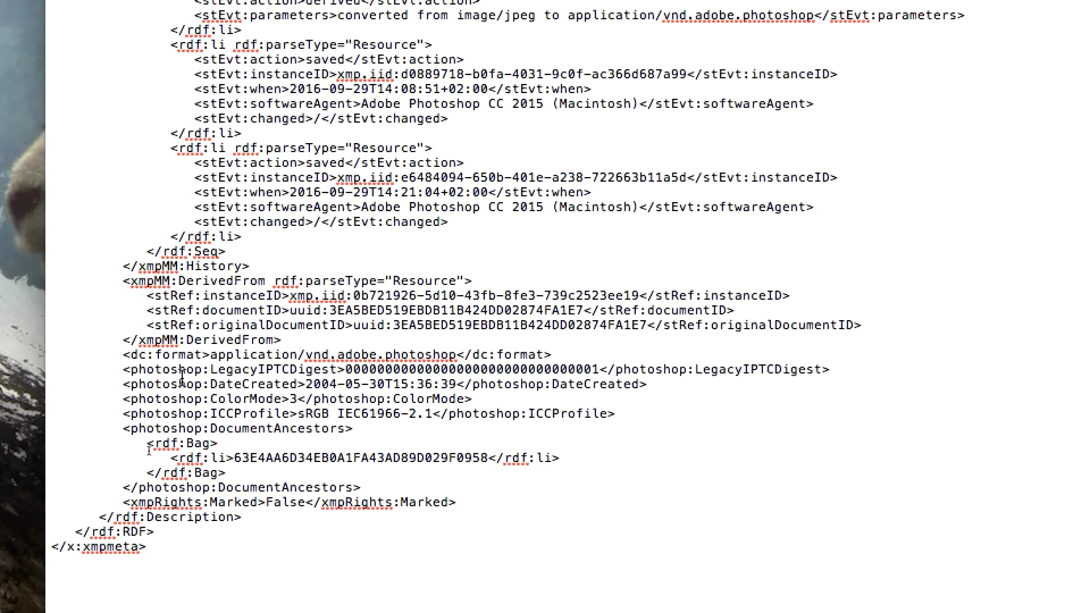
double_click(293, 398)
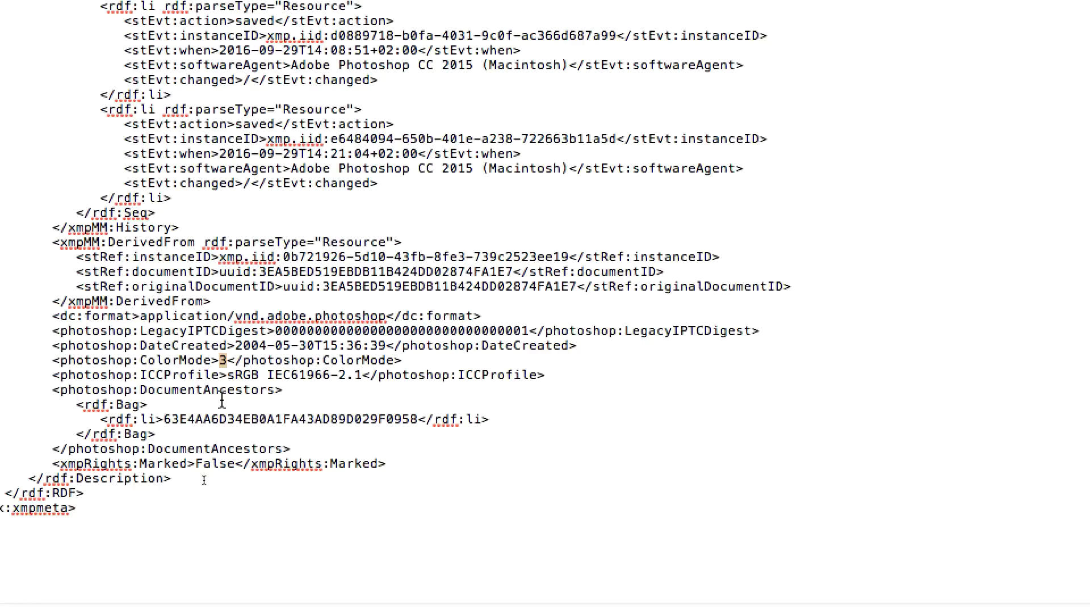
left_click_drag(229, 374, 285, 373)
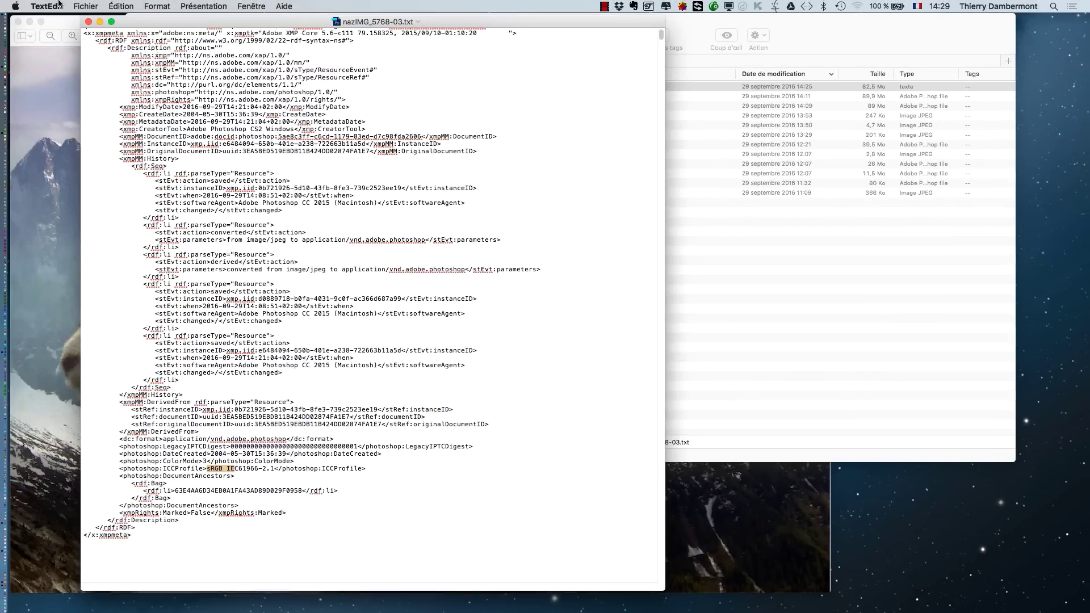
left_click(89, 21)
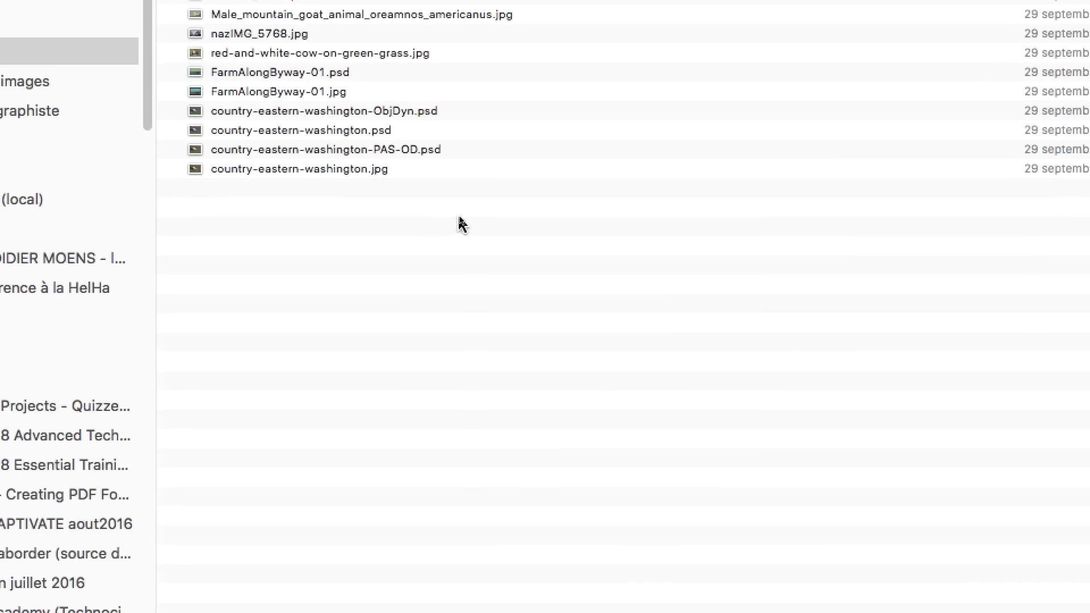
Rename nazIMG_5768-03.txt to nazIMG_5768-03.psd in Finder.
left_click(404, 132)
key("Return")
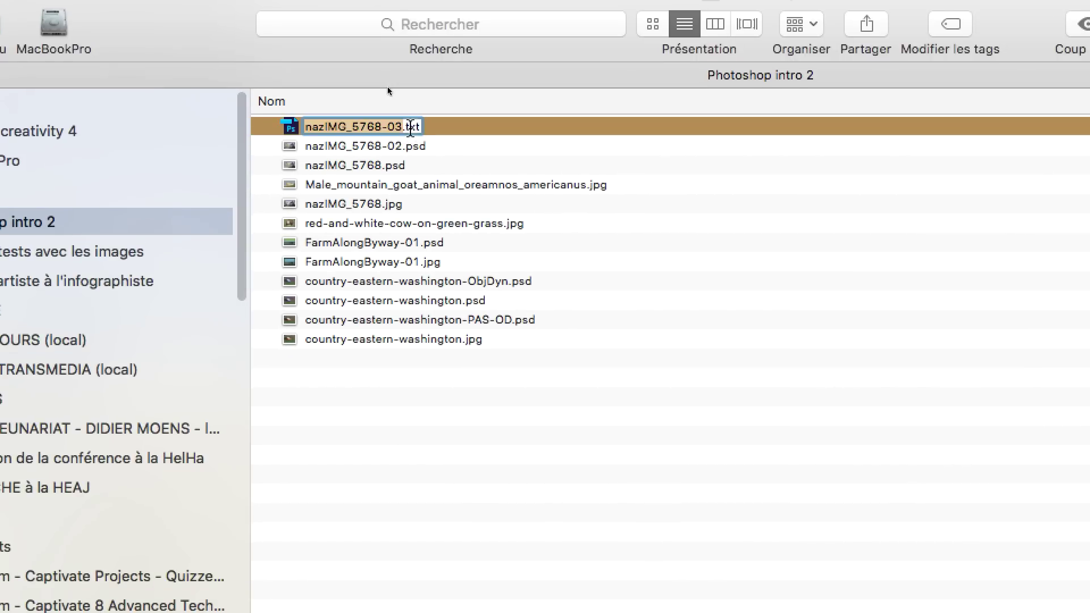
double_click(414, 127)
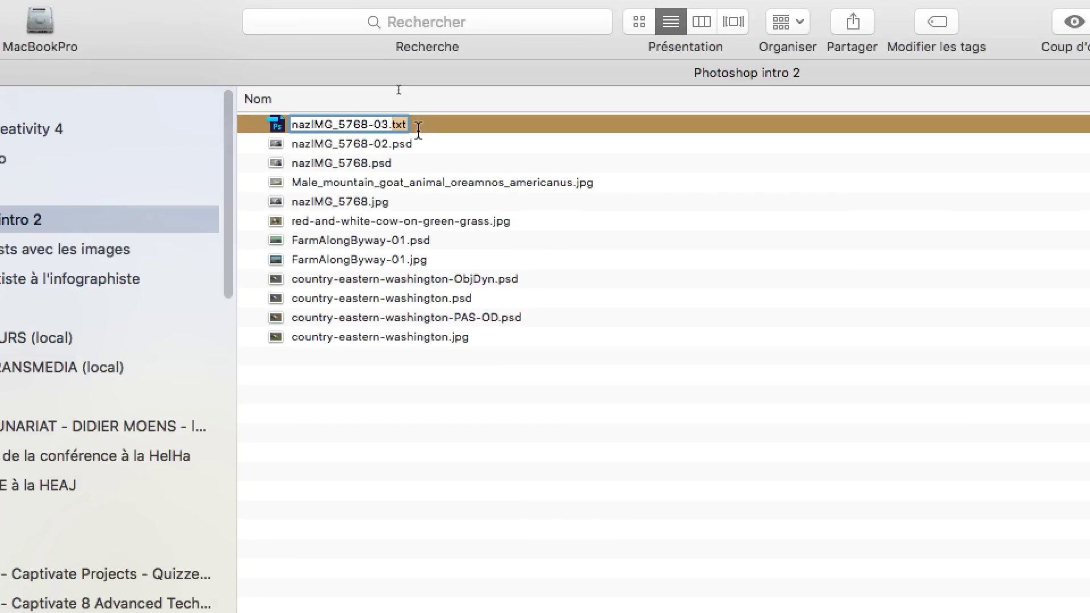
type("psd")
key("Return")
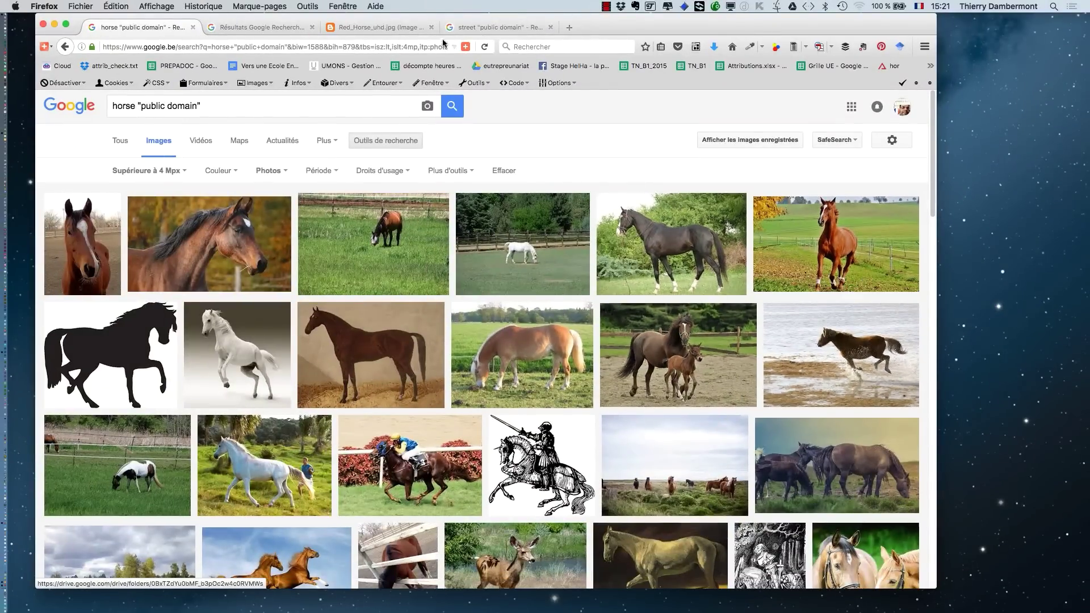
Switch between the street, red horse and horse results tabs and select the horse search query.
left_click(488, 27)
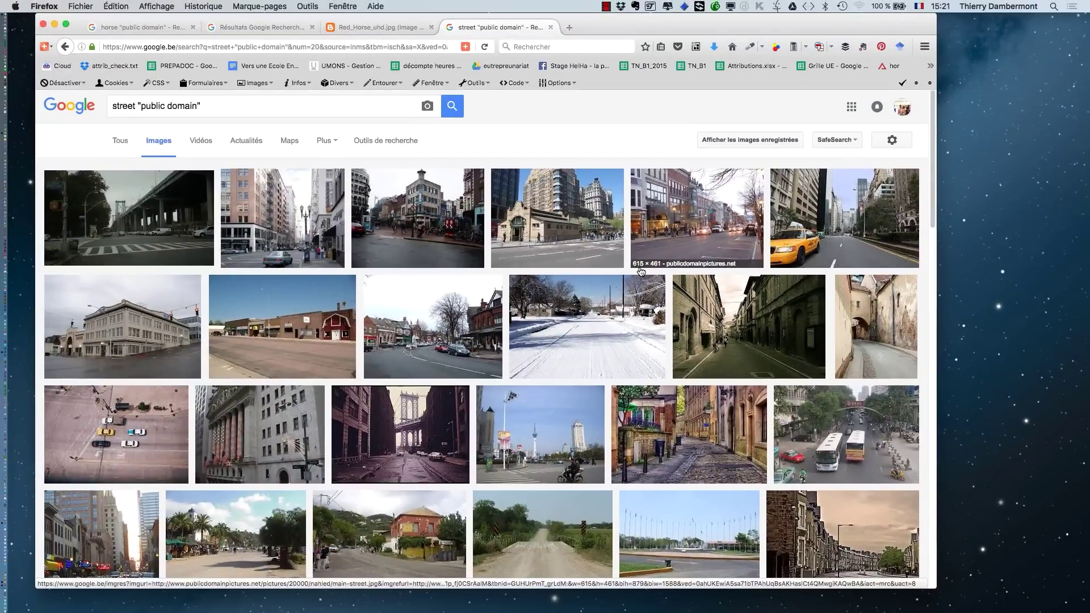
left_click(364, 27)
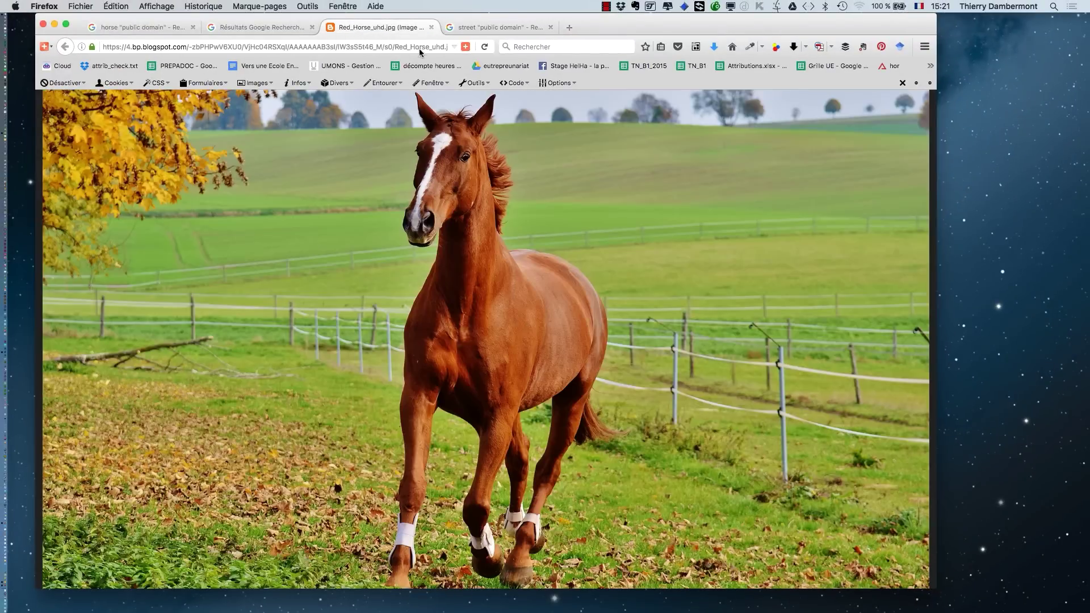
left_click(263, 28)
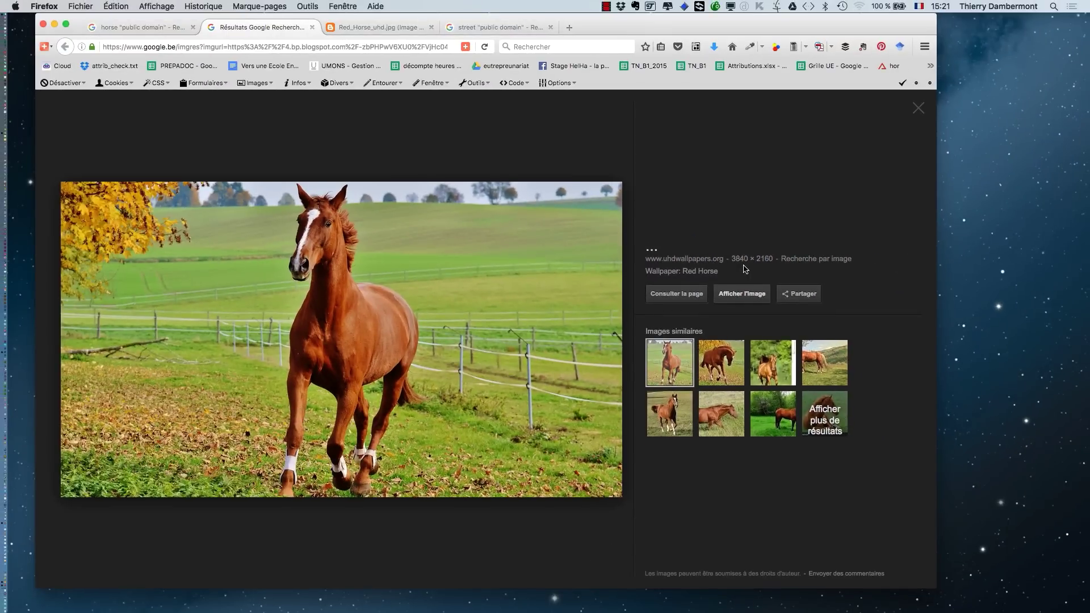
left_click(114, 31)
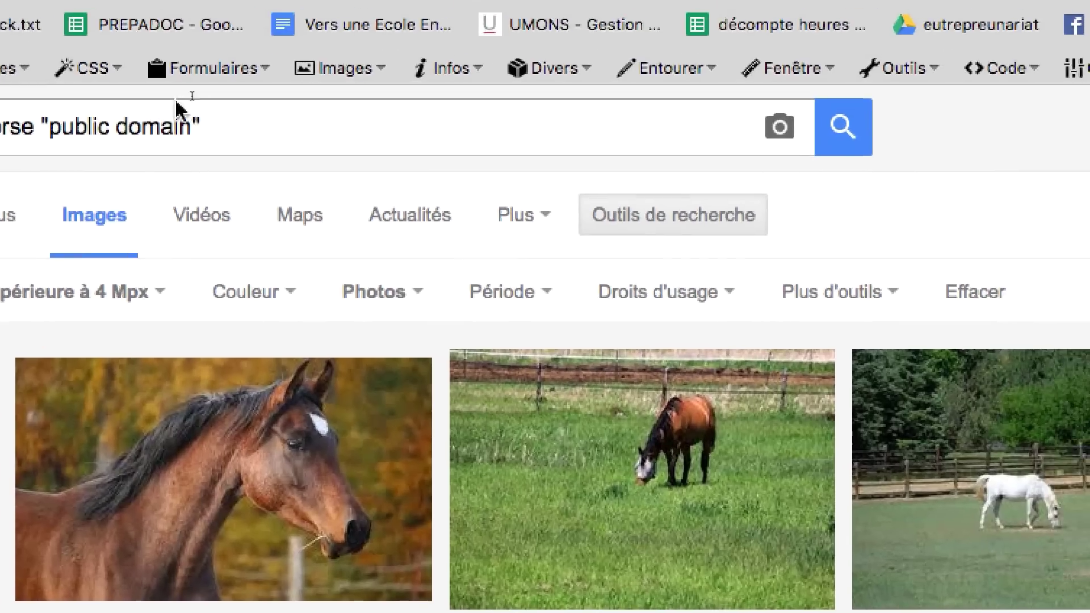
left_click(198, 104)
left_click_drag(183, 108, 0, 85)
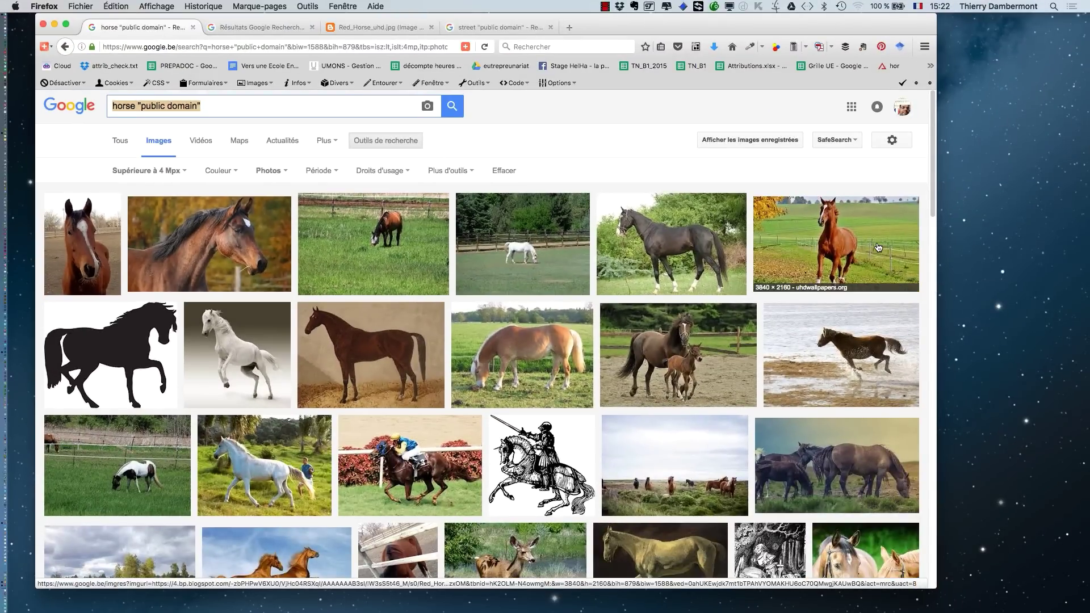
Save the full-size red horse image as Red_Horse_uhd.jpg into Photoshop intro 2.
left_click(268, 31)
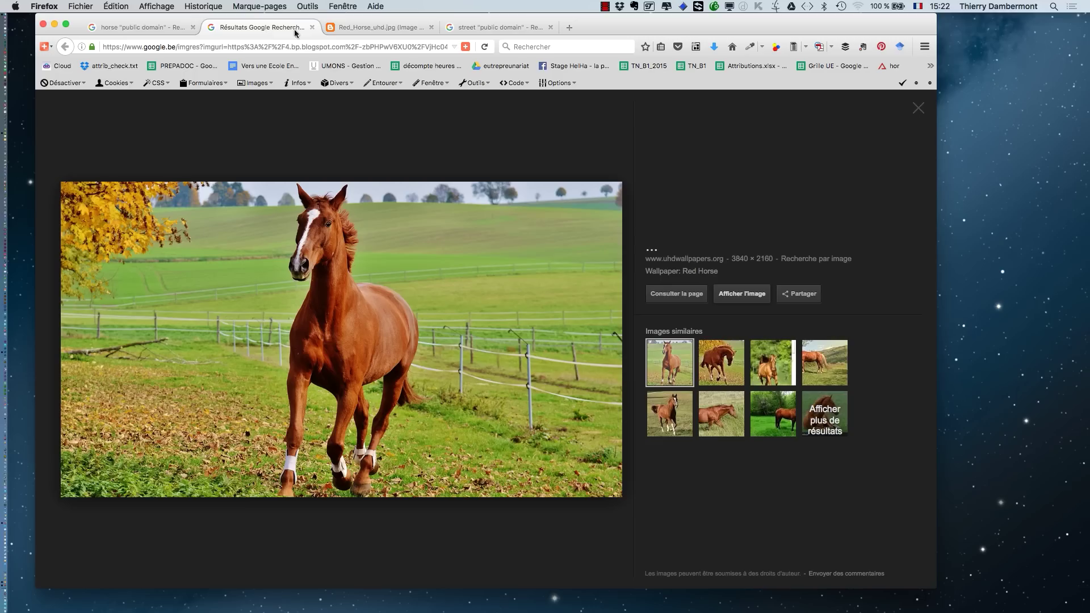
left_click(358, 29)
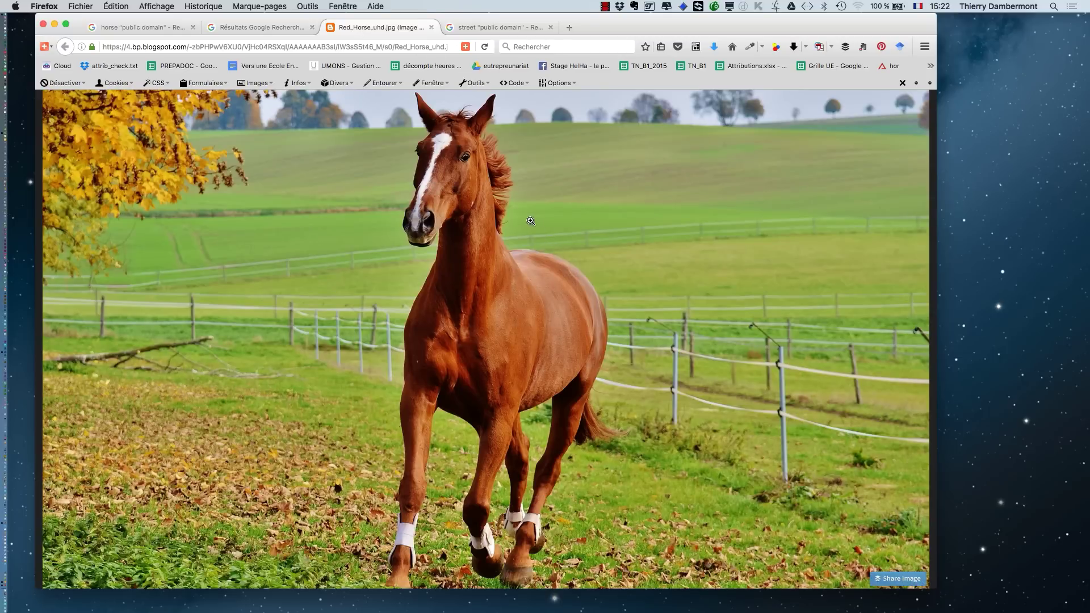
right_click(516, 233)
left_click(570, 268)
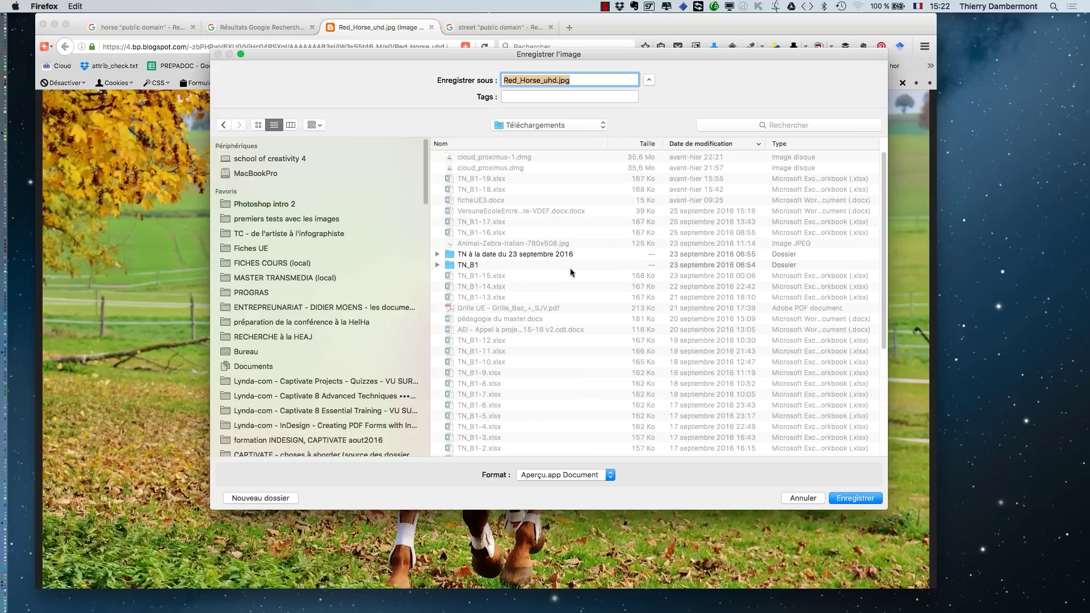
left_click(281, 207)
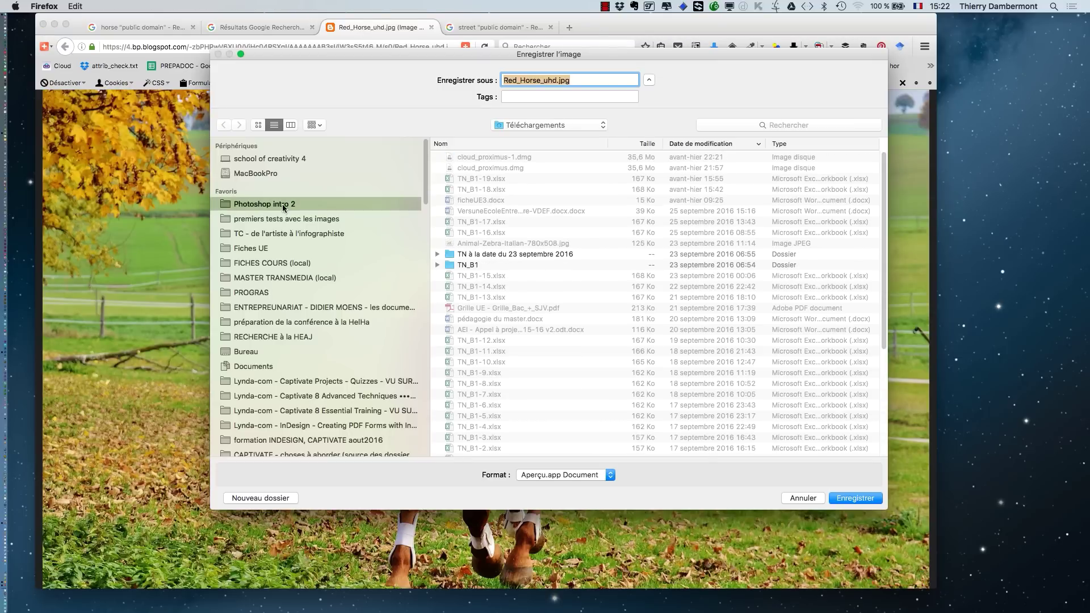
left_click(845, 498)
Go back through the horse tabs to the street "public domain" results.
left_click(138, 30)
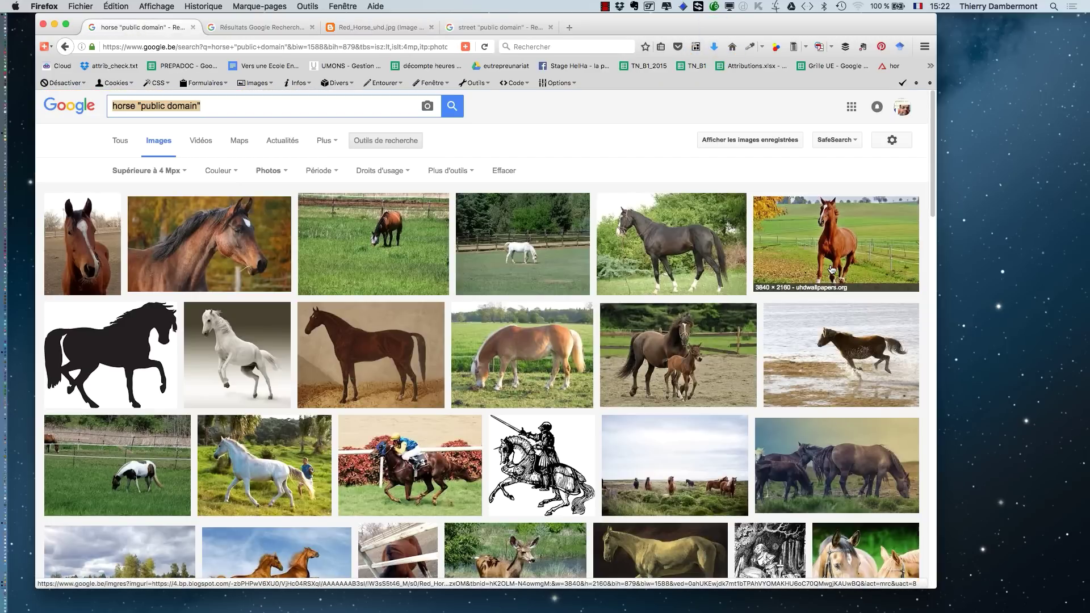
left_click(378, 27)
left_click(496, 30)
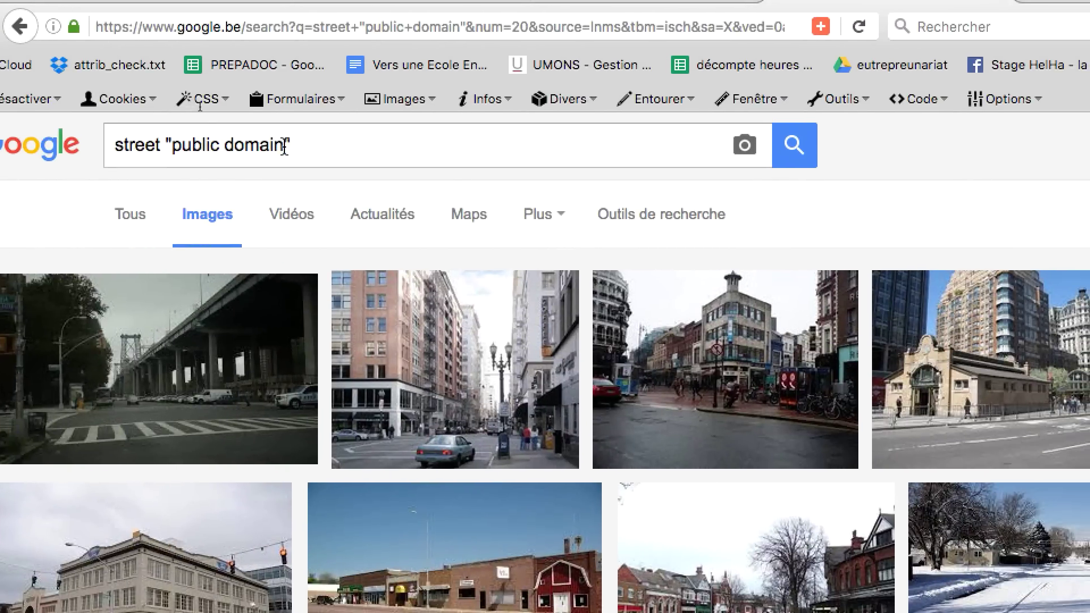
Open the New York Taxi result full-size and save it into Photoshop intro 2.
left_click_drag(284, 146, 110, 145)
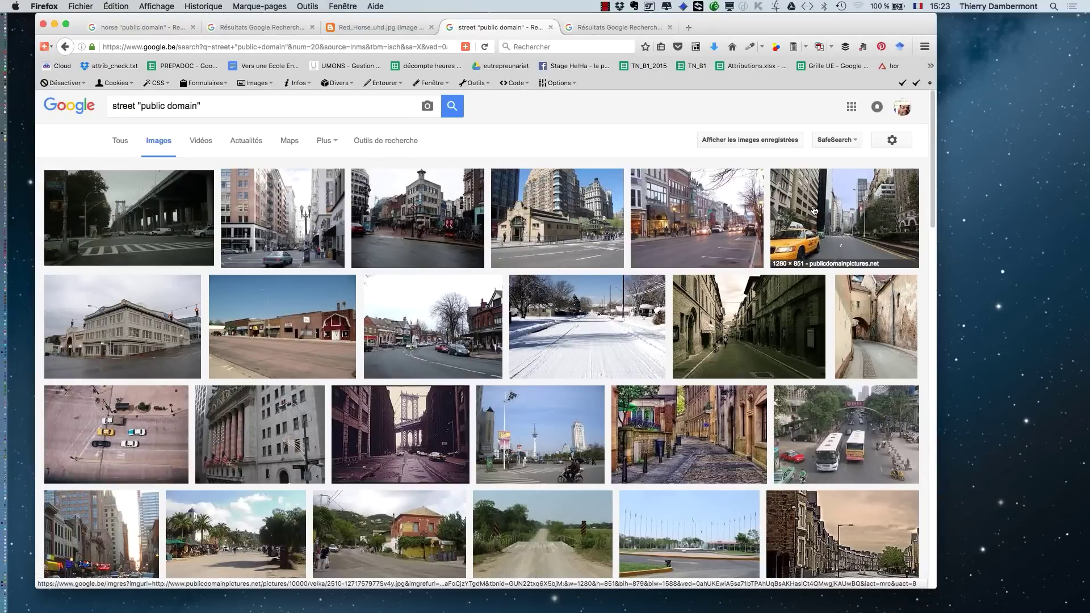
left_click(599, 35)
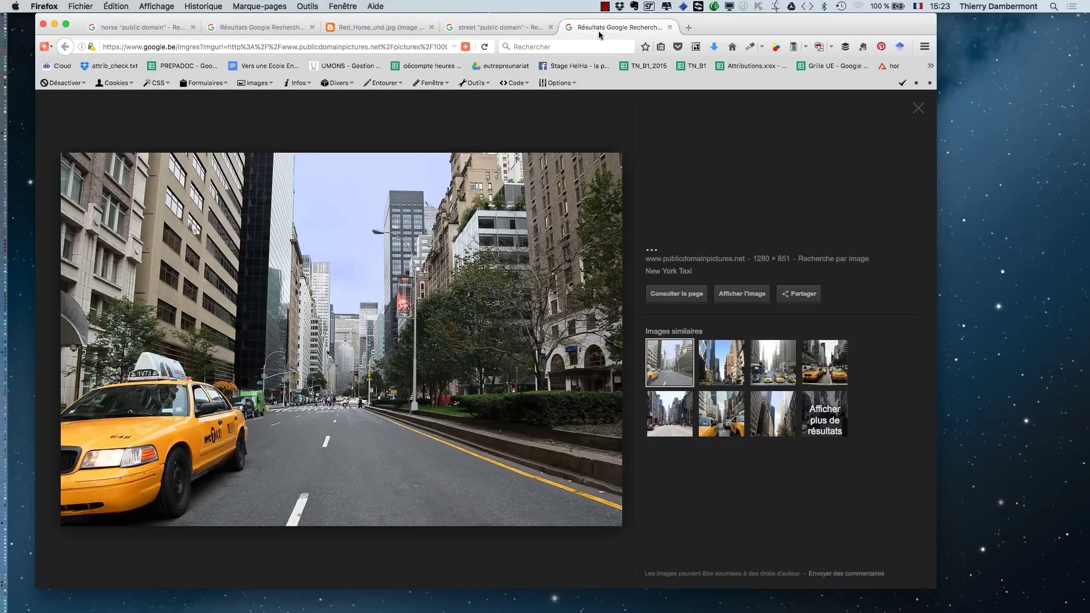
left_click(735, 294)
right_click(431, 341)
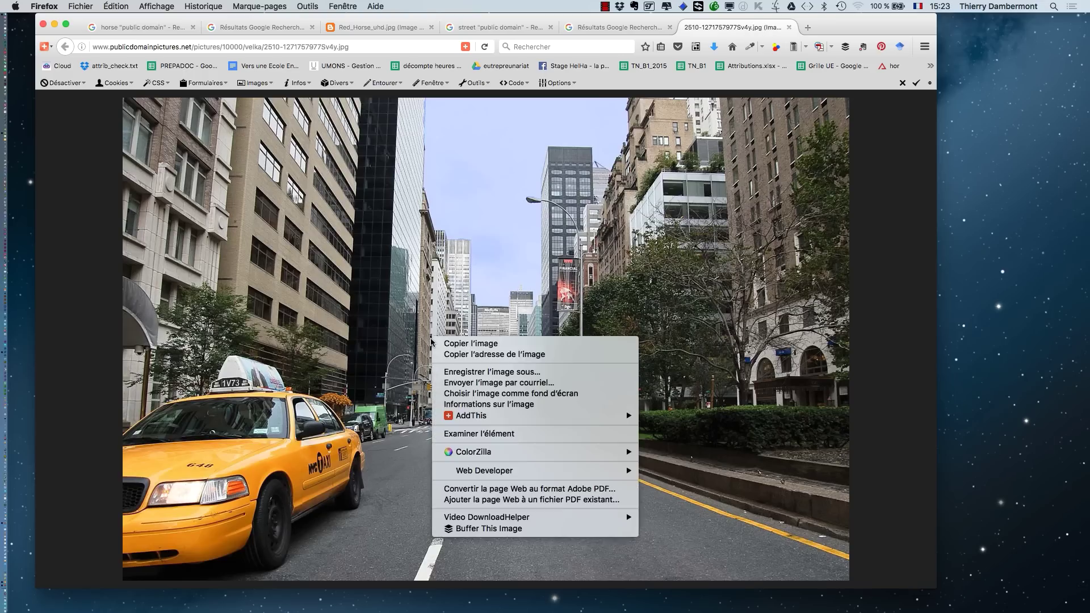
left_click(487, 371)
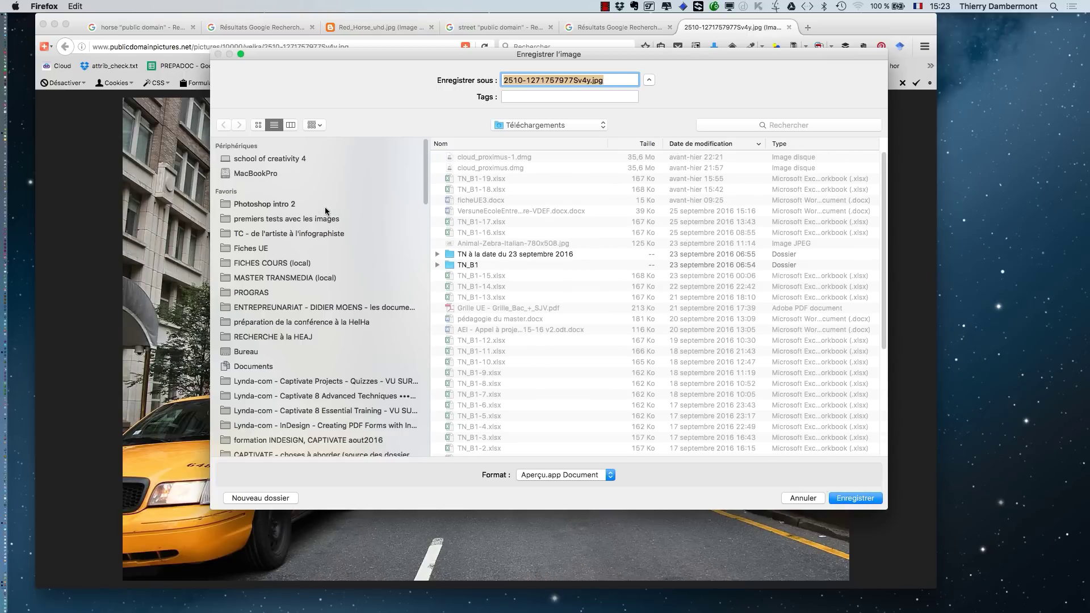
left_click(296, 206)
left_click(875, 500)
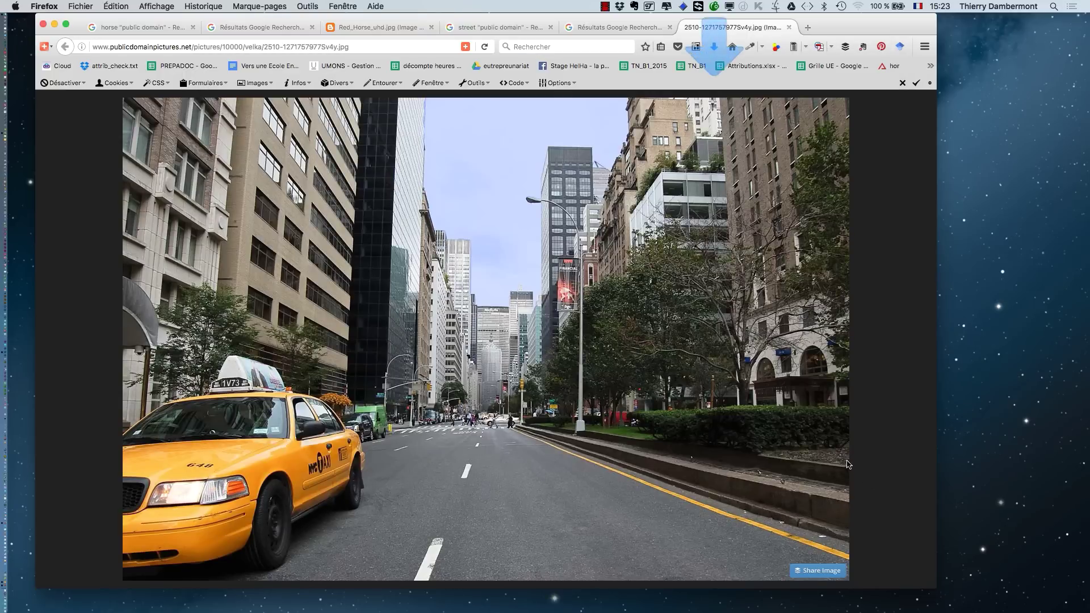
Switch to Photoshop and open both the New York street photo and Red_Horse_uhd.jpg.
left_click(55, 25)
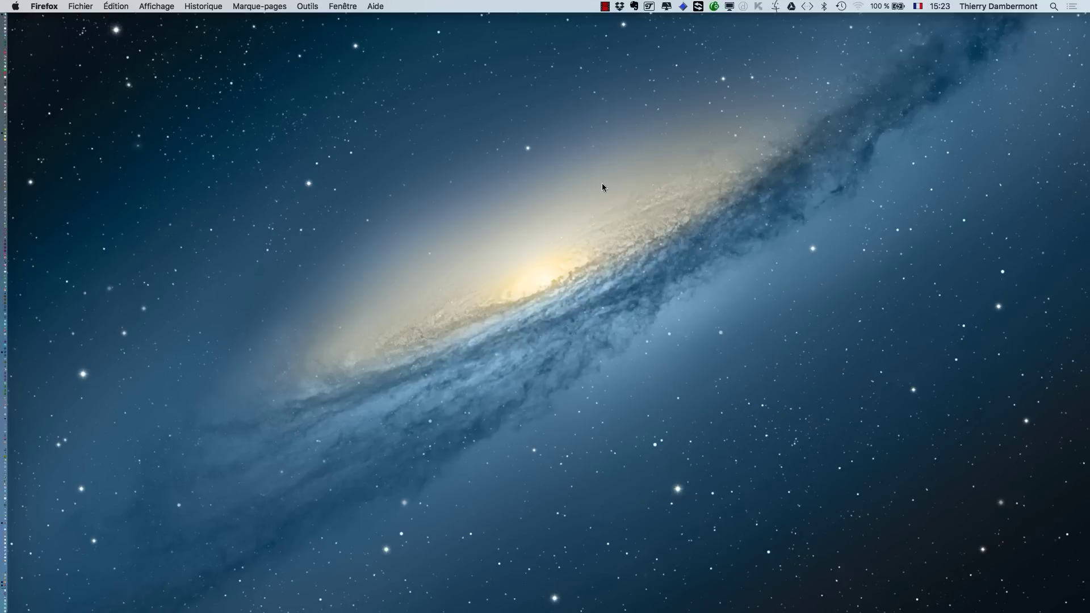
key("super+Tab")
key("super+Tab")
key("super+Tab")
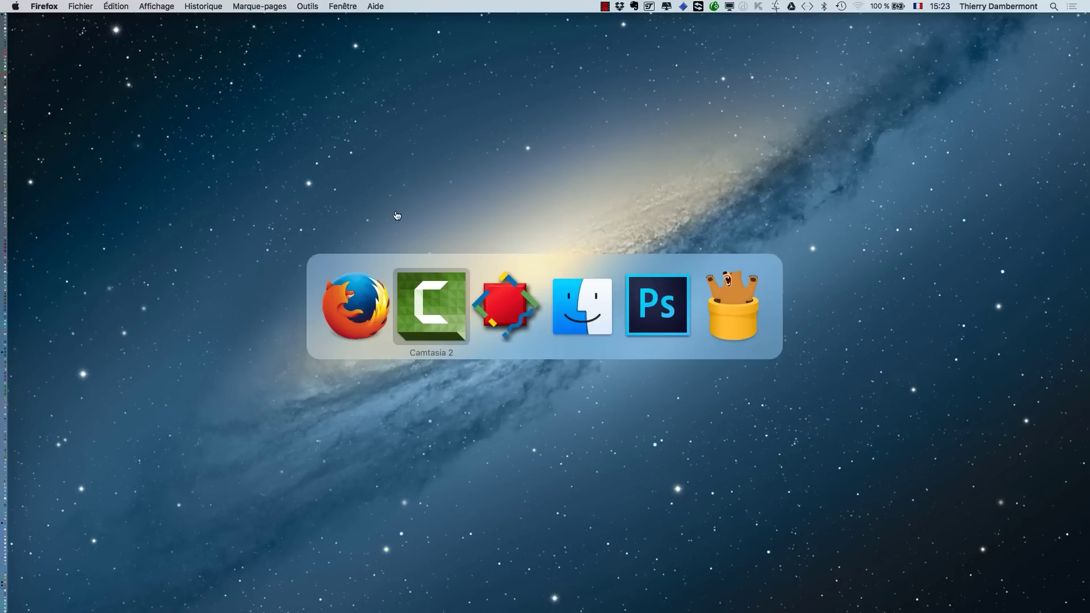
left_click(642, 321)
left_click(109, 7)
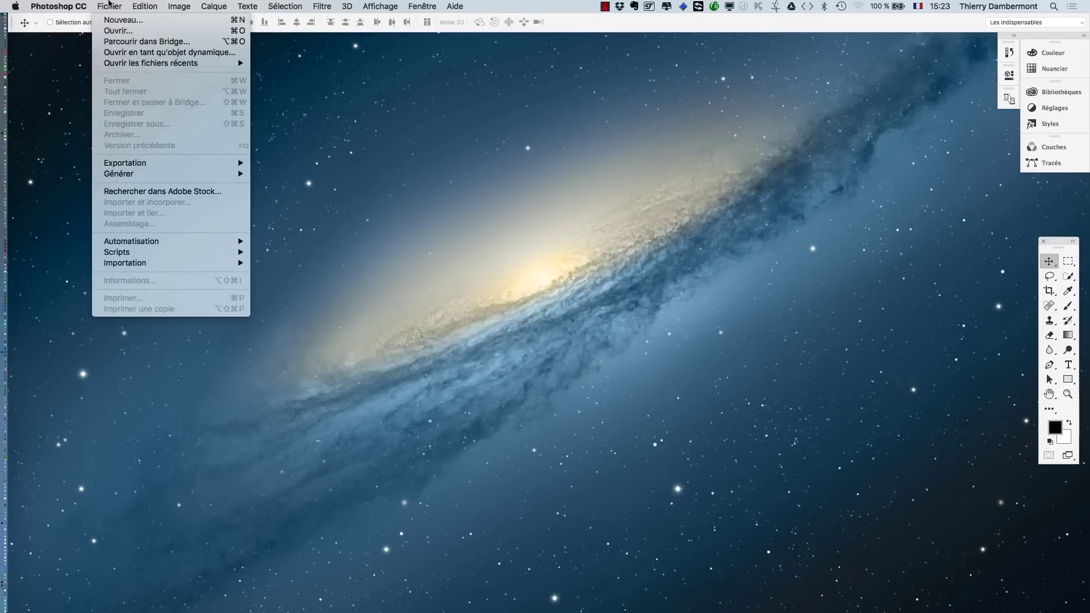
left_click(116, 29)
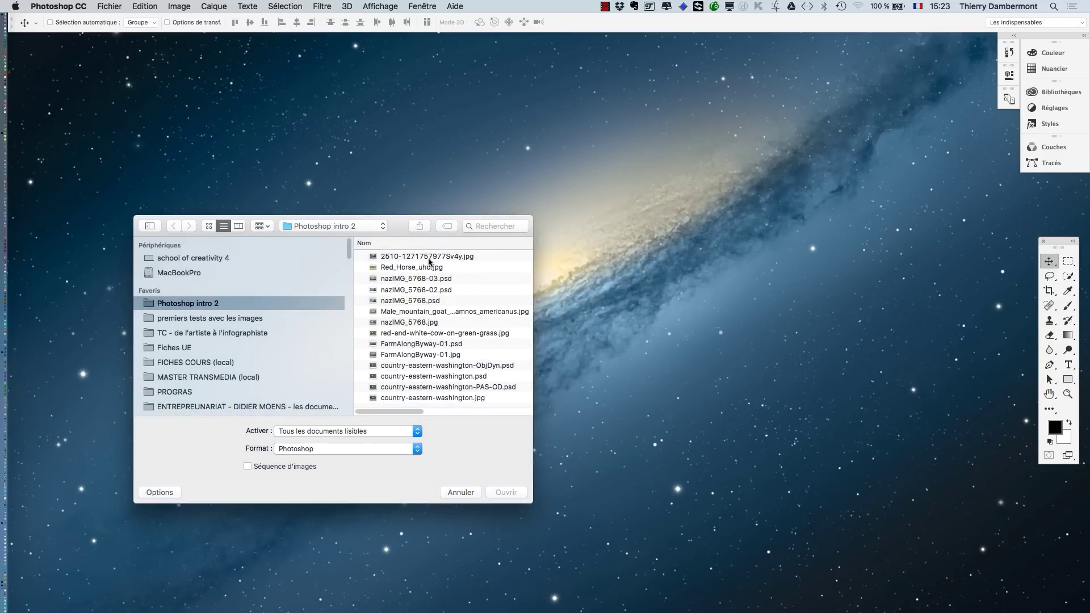
left_click_drag(430, 261, 430, 277)
left_click(507, 493)
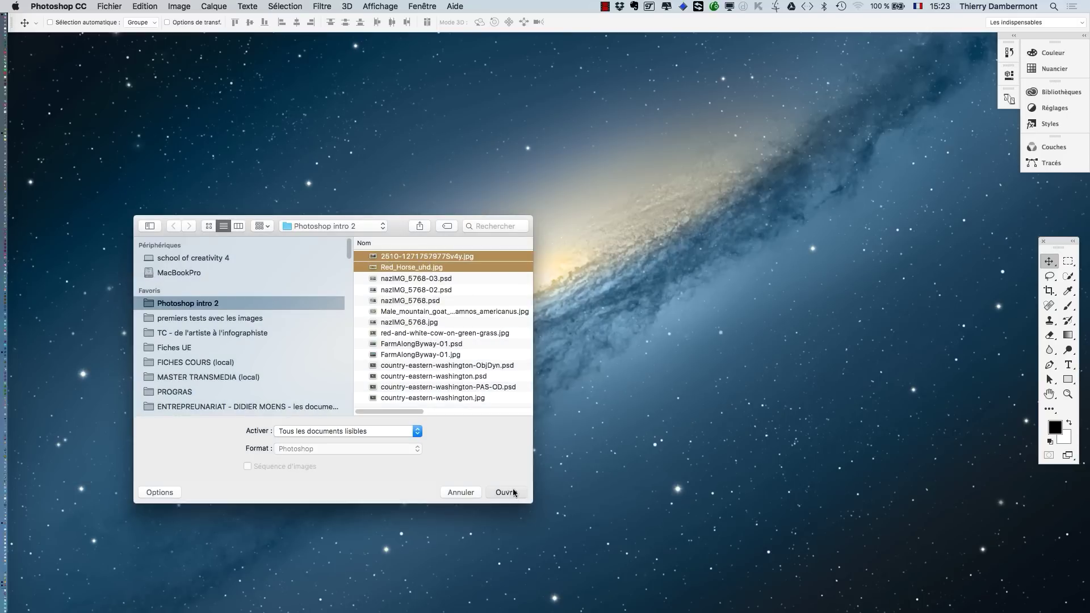
Reset the Essentials workspace and float the tools panel in two columns.
left_click(118, 53)
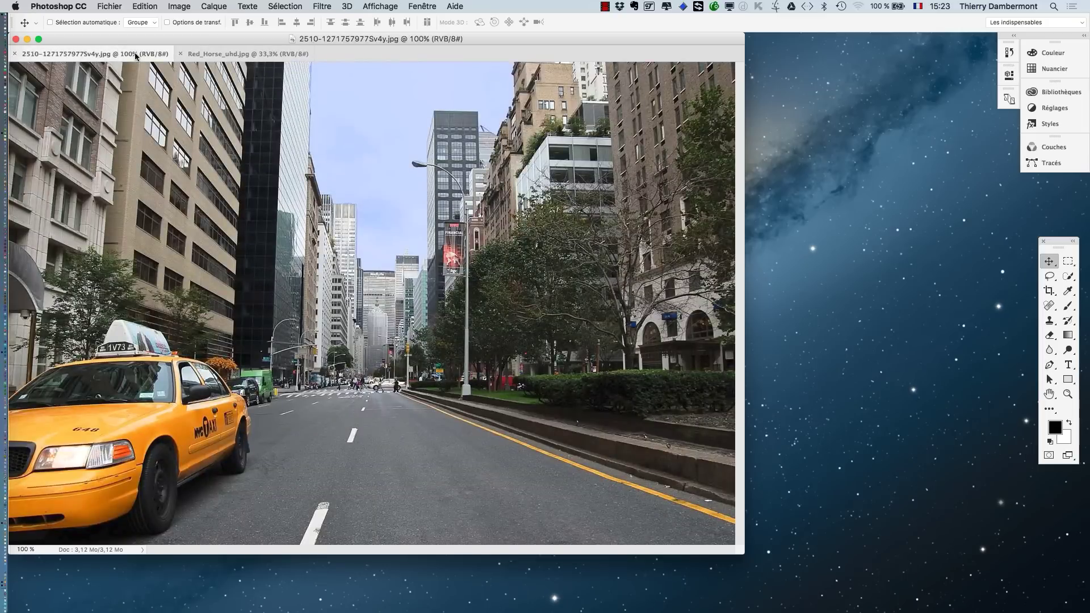
left_click(217, 57)
left_click(997, 25)
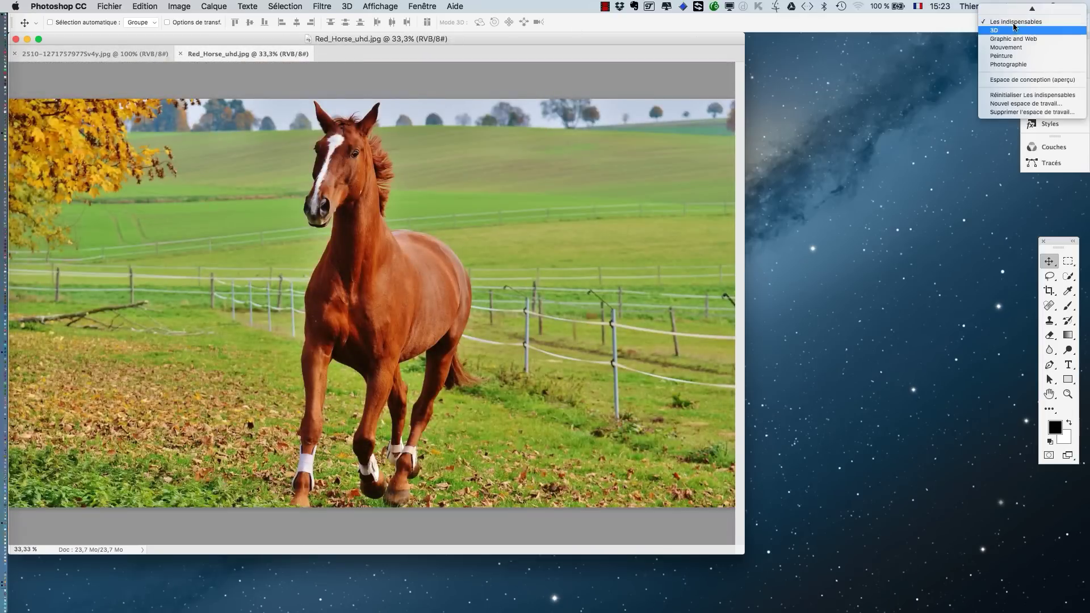
left_click(1029, 94)
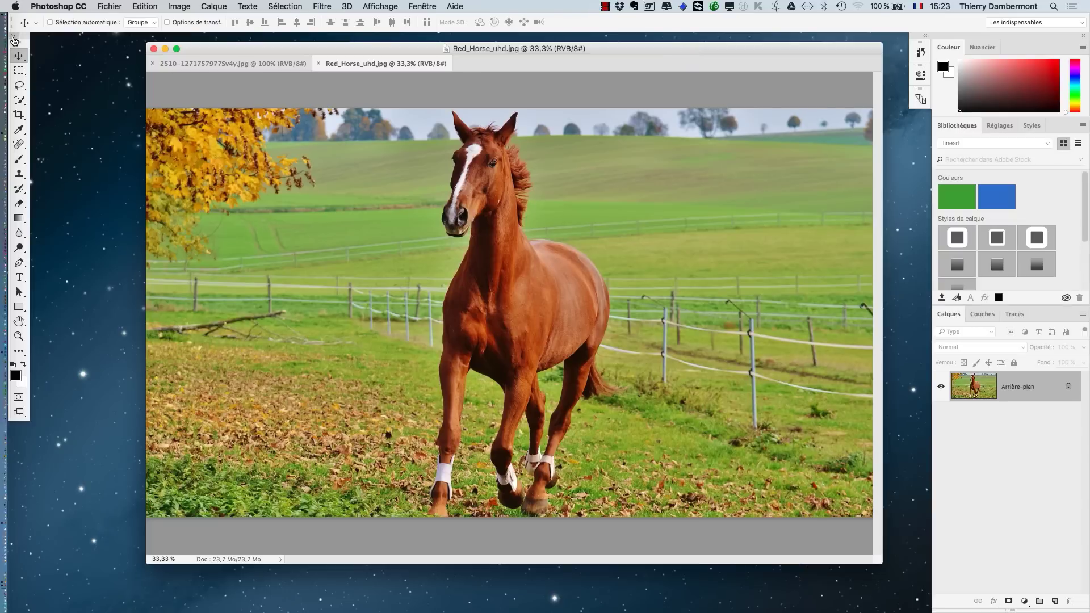
left_click(14, 40)
left_click_drag(38, 37, 57, 57)
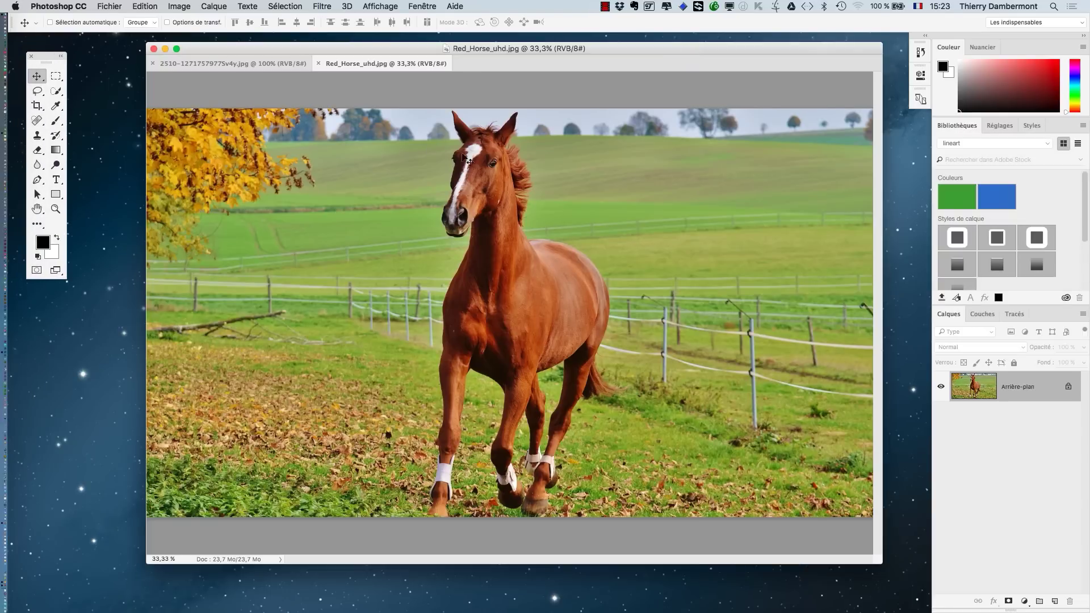
Detach the horse photo into a floating window and shrink the street photo window.
left_click_drag(369, 69, 535, 211)
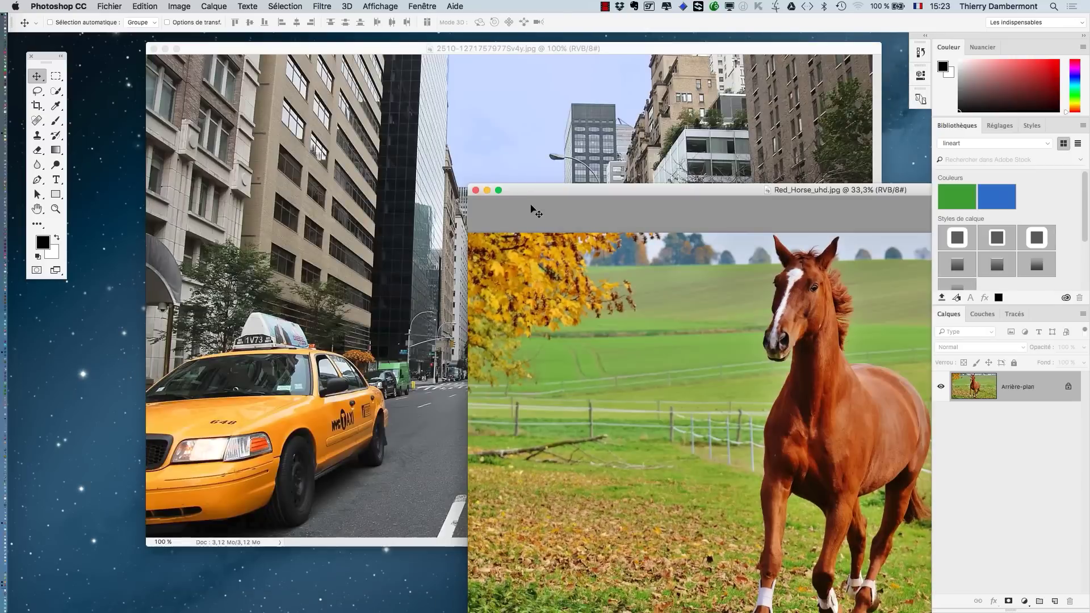
scroll(728, 360, "down", 1)
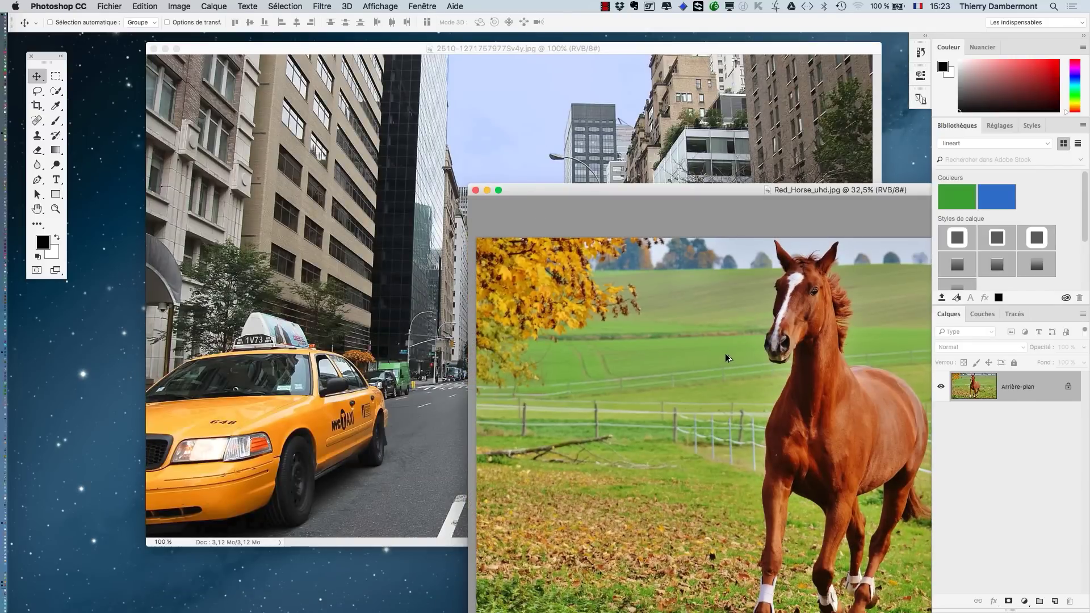
scroll(727, 352, "down", 4)
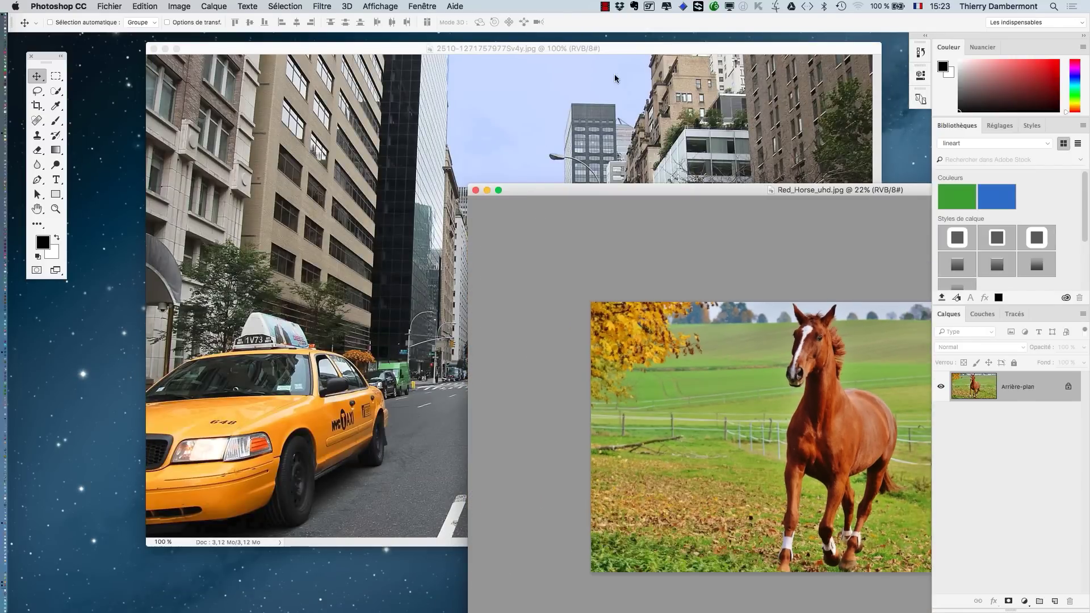
left_click(612, 57)
scroll(596, 207, "down", 3)
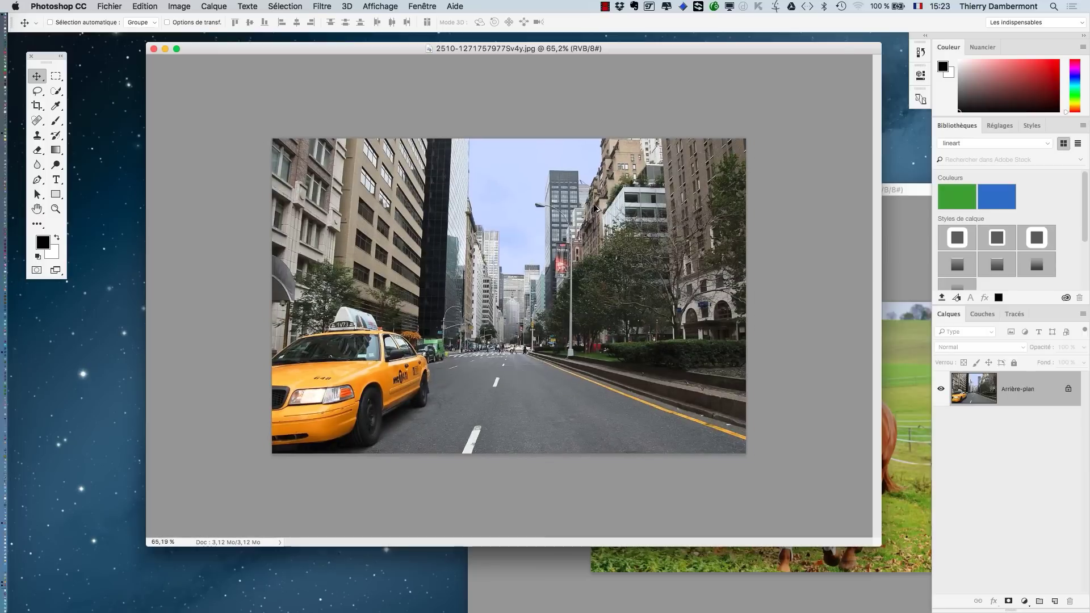
left_click_drag(878, 545, 578, 437)
Move the horse photo window up and left and shrink it.
scroll(418, 294, "down", 3)
scroll(418, 294, "up", 3)
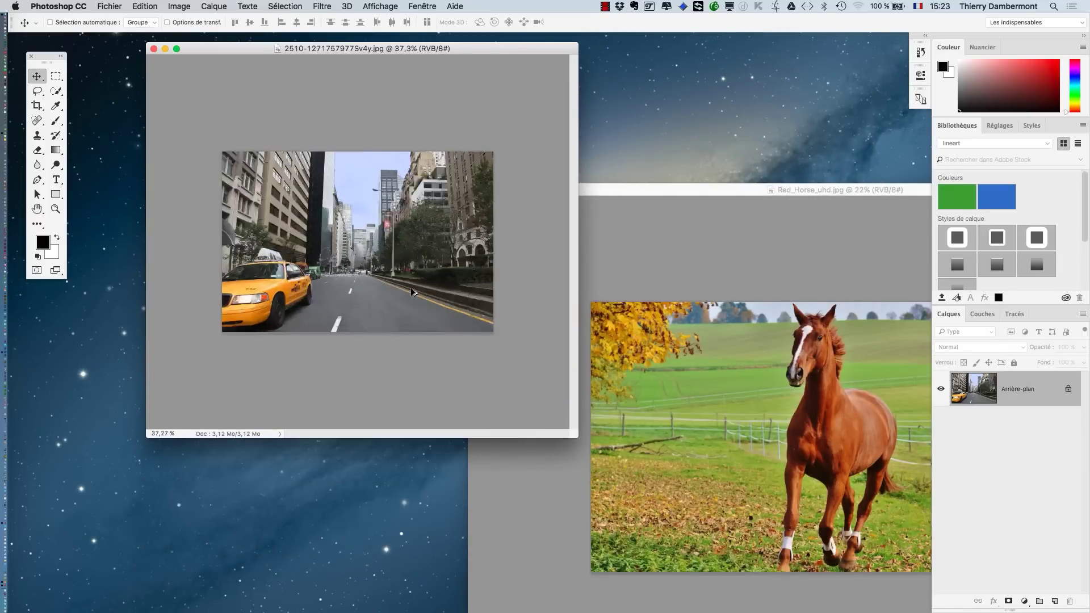
scroll(417, 294, "down", 2)
left_click_drag(694, 193, 348, 111)
scroll(599, 359, "down", 2)
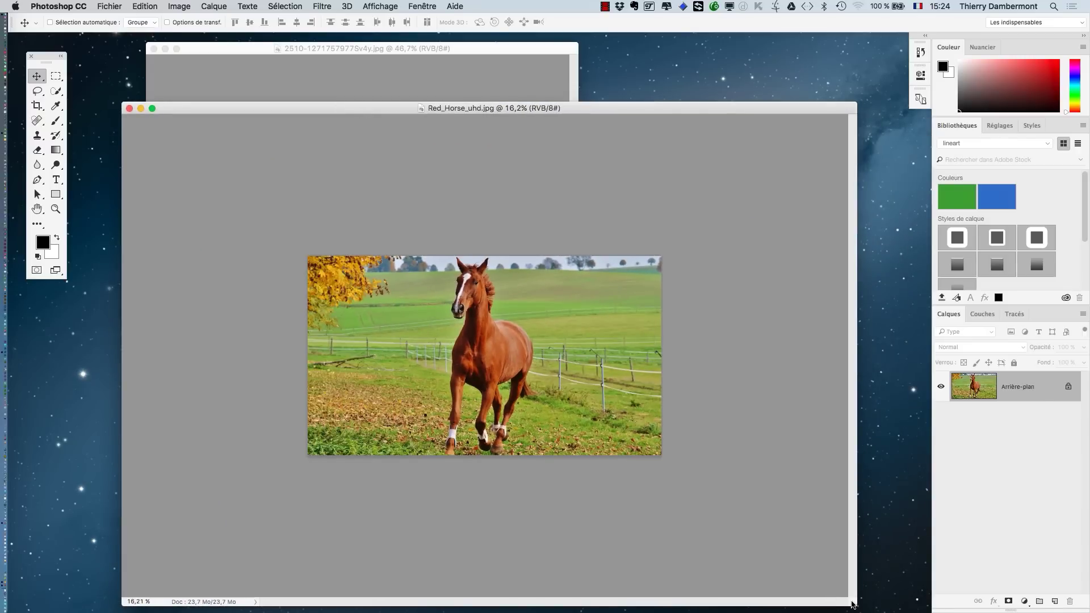
left_click_drag(852, 605, 617, 448)
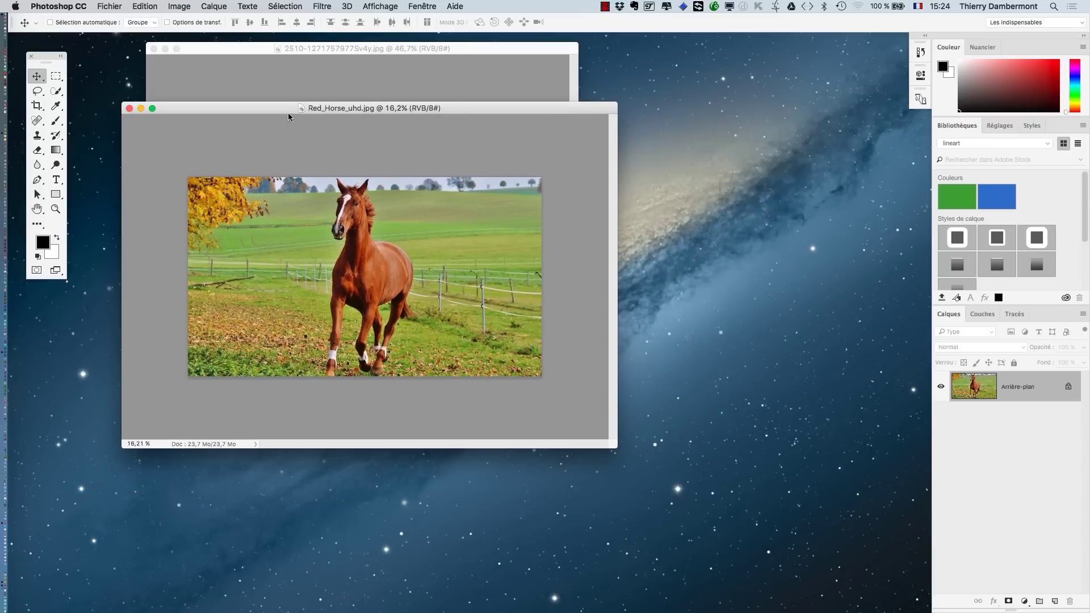
Place the horse window beside the street photo and drag the horse image into it.
left_click_drag(289, 117, 592, 173)
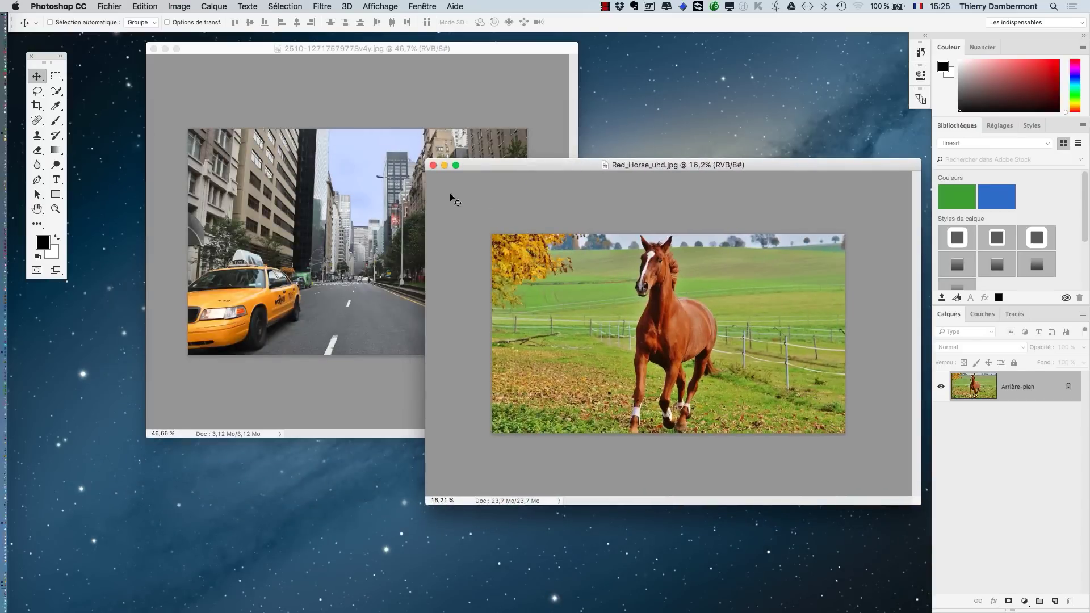
left_click_drag(525, 166, 559, 175)
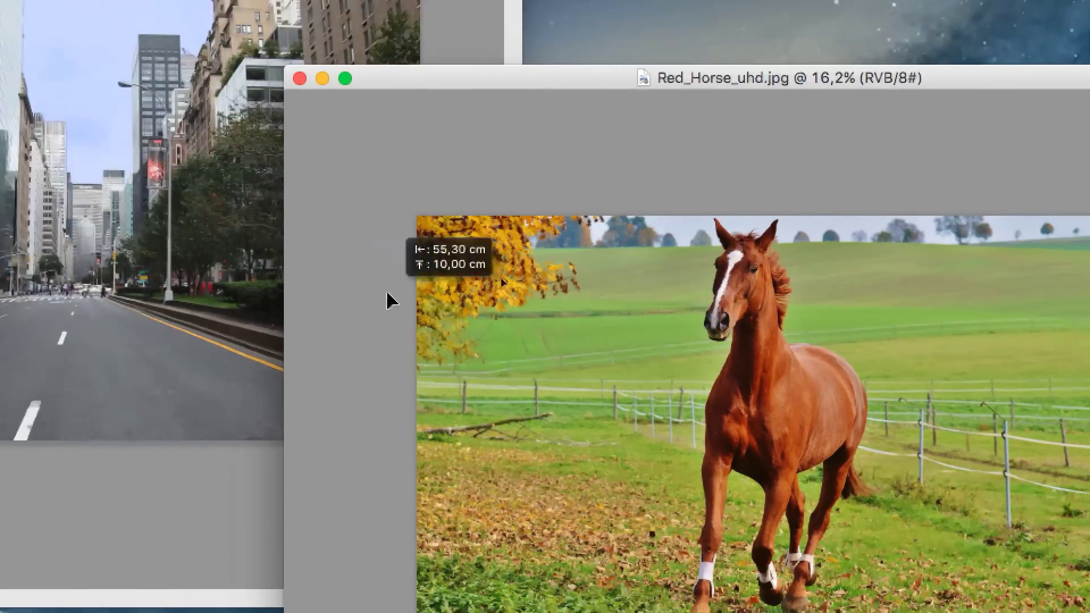
left_click_drag(388, 300, 126, 264)
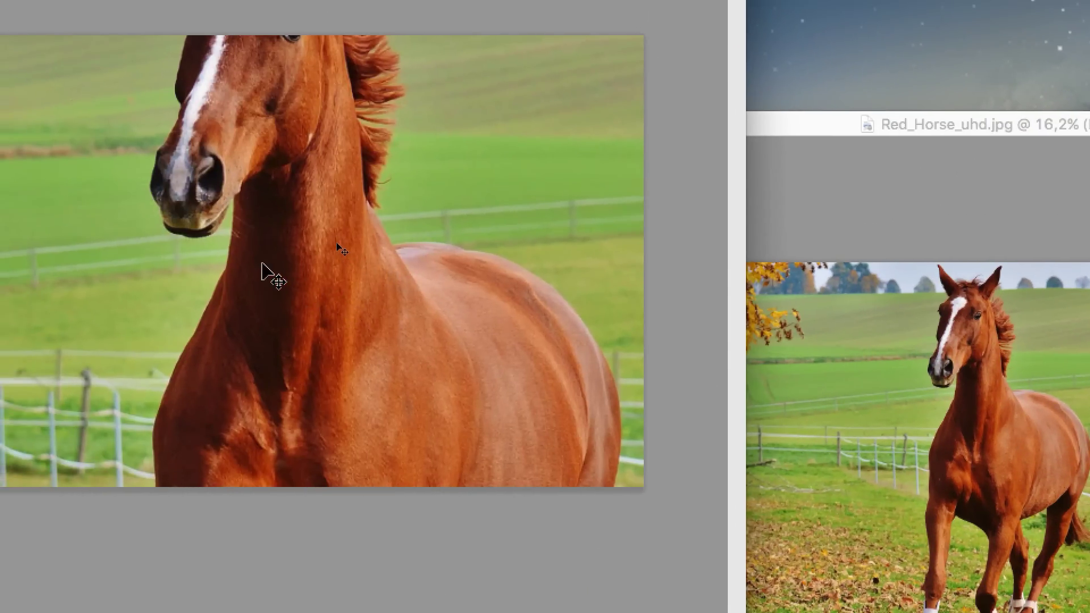
Go full screen and float an enlarged Layers panel showing both layers.
key("f")
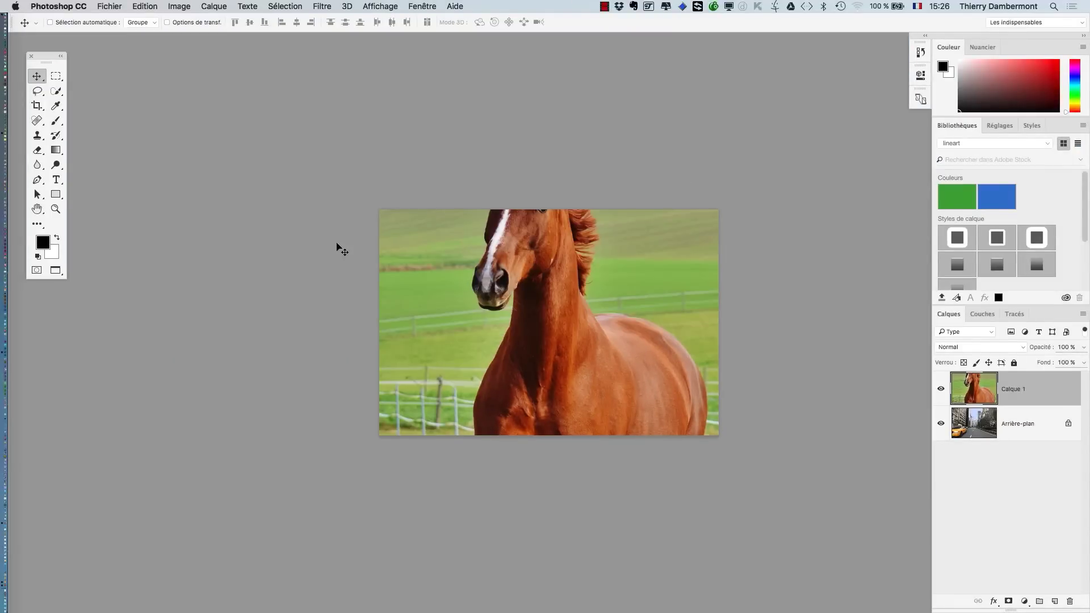
left_click_drag(477, 292, 303, 257)
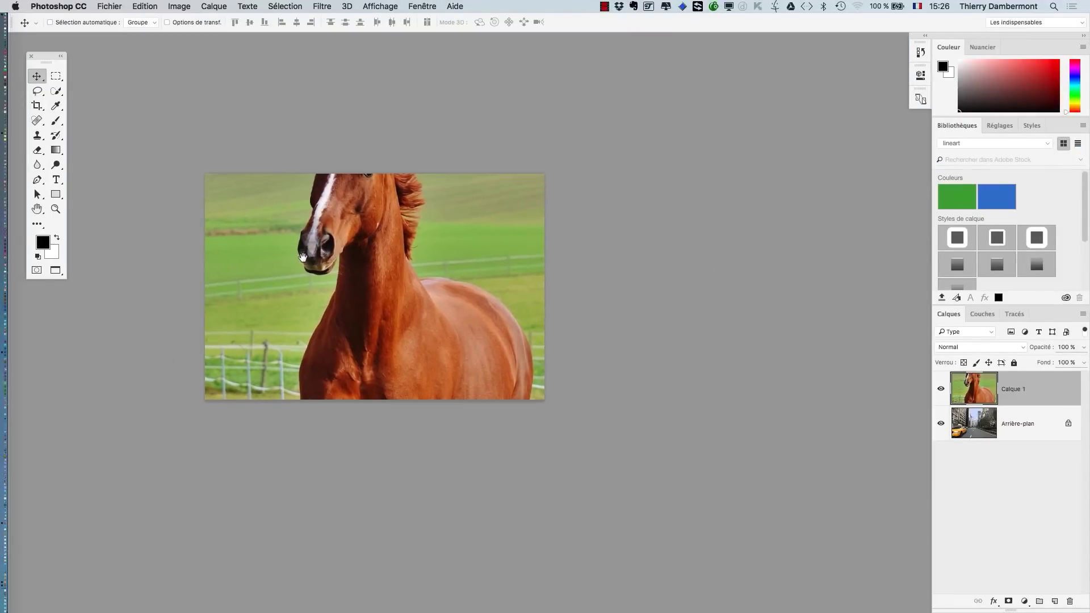
left_click_drag(957, 320, 718, 211)
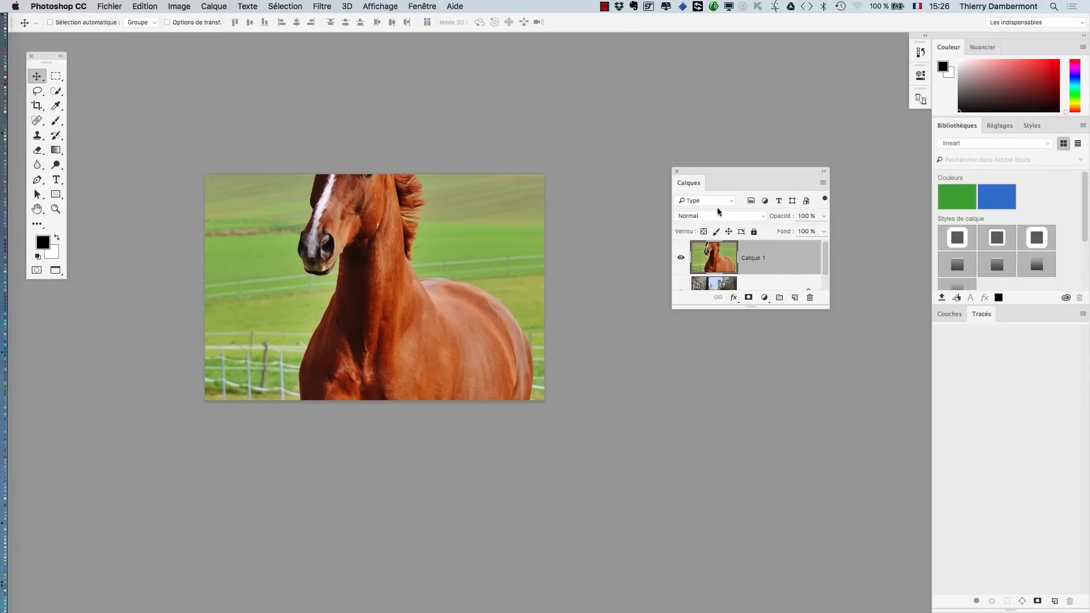
left_click(1083, 37)
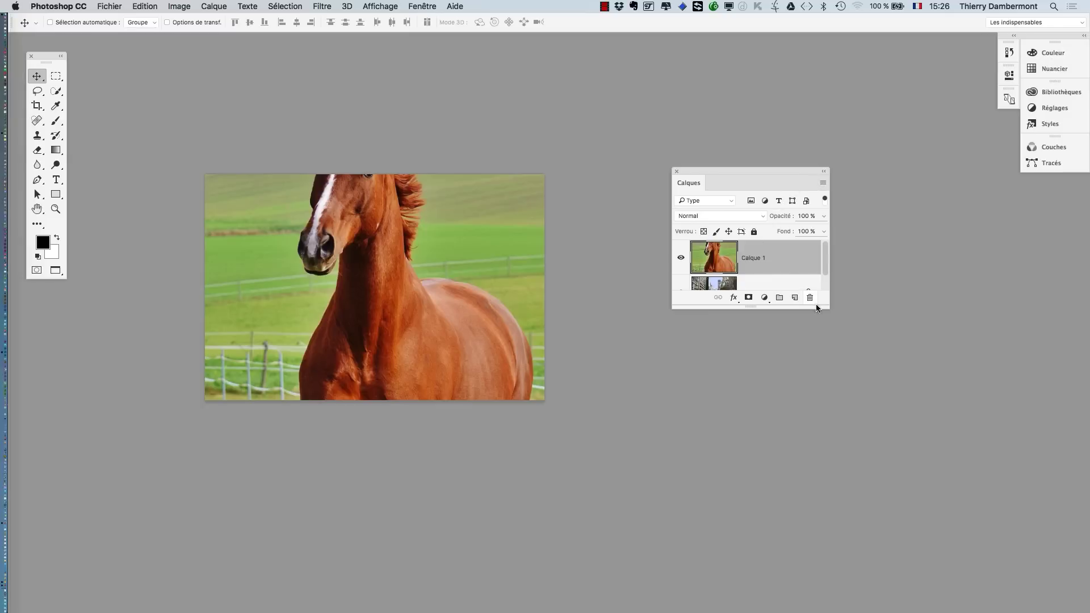
left_click_drag(825, 316, 825, 407)
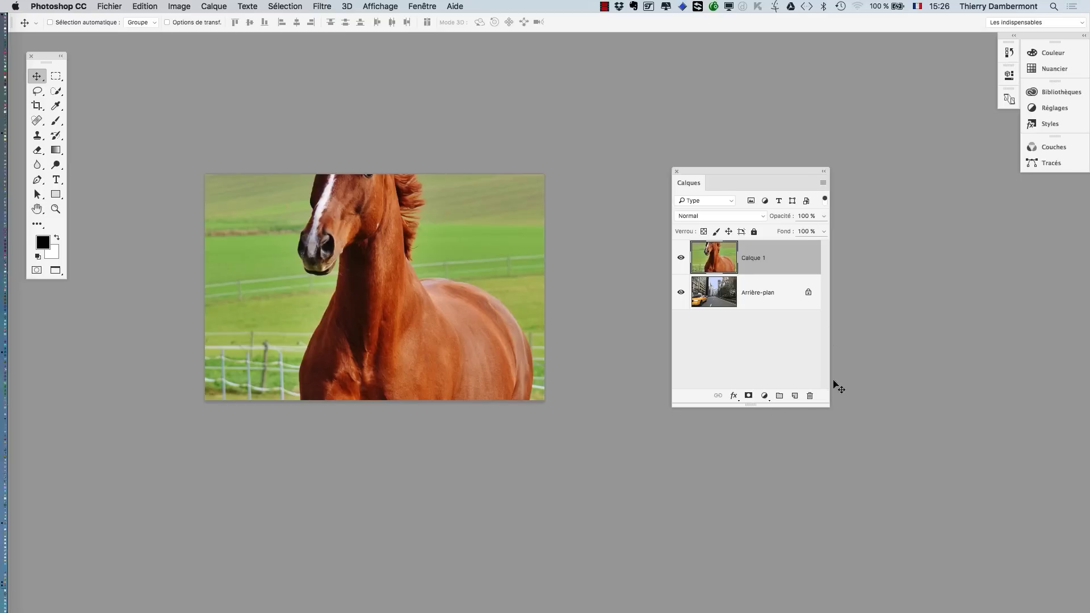
left_click_drag(825, 403, 881, 414)
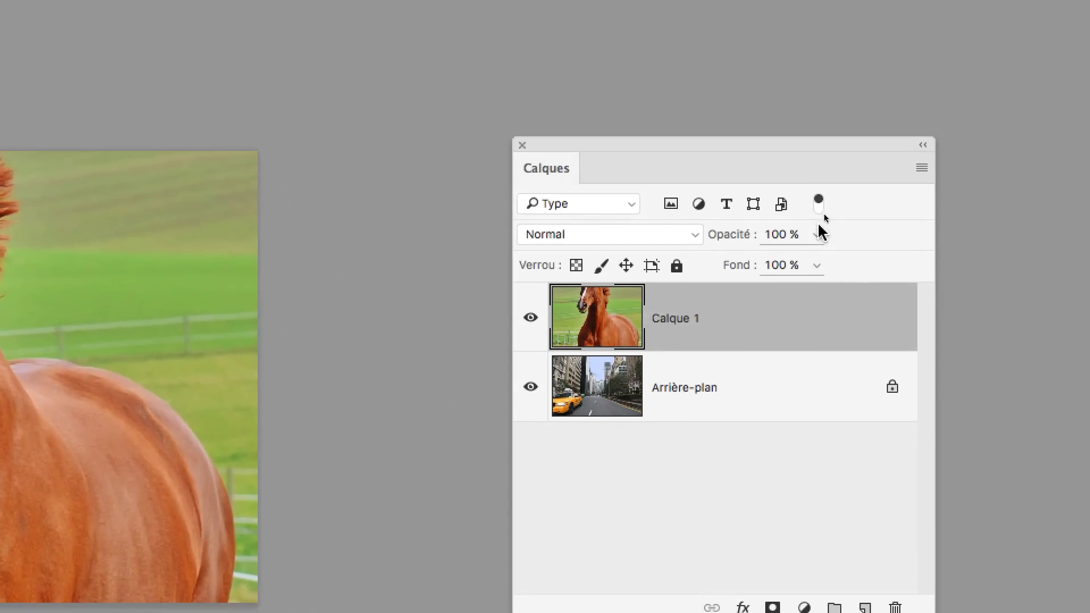
Set Calque 1's opacity to 38%.
left_click(828, 175)
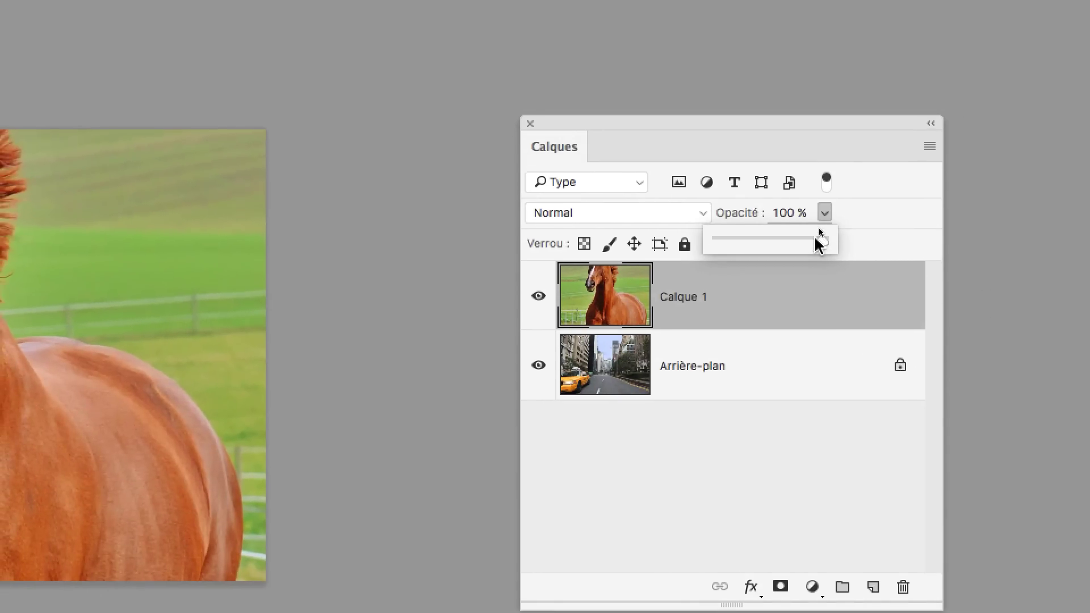
left_click_drag(817, 253, 768, 258)
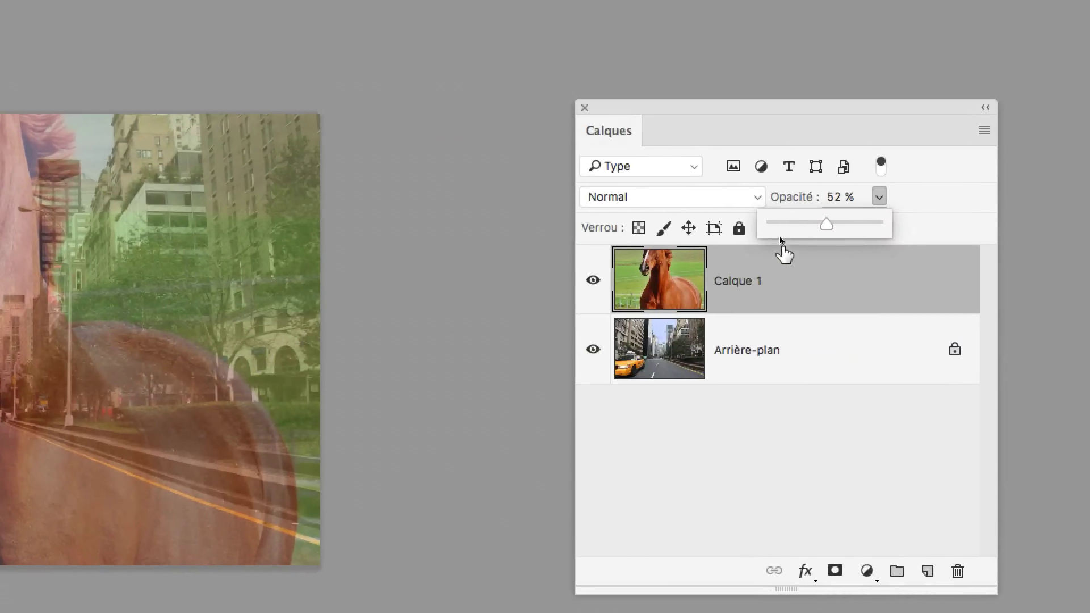
left_click_drag(826, 225, 811, 225)
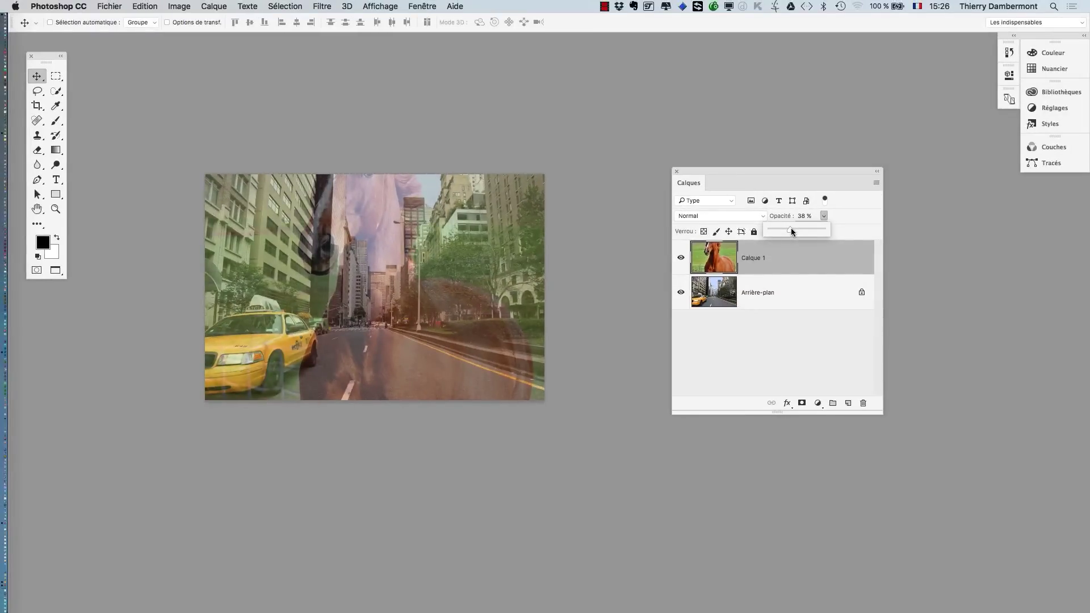
key("Return")
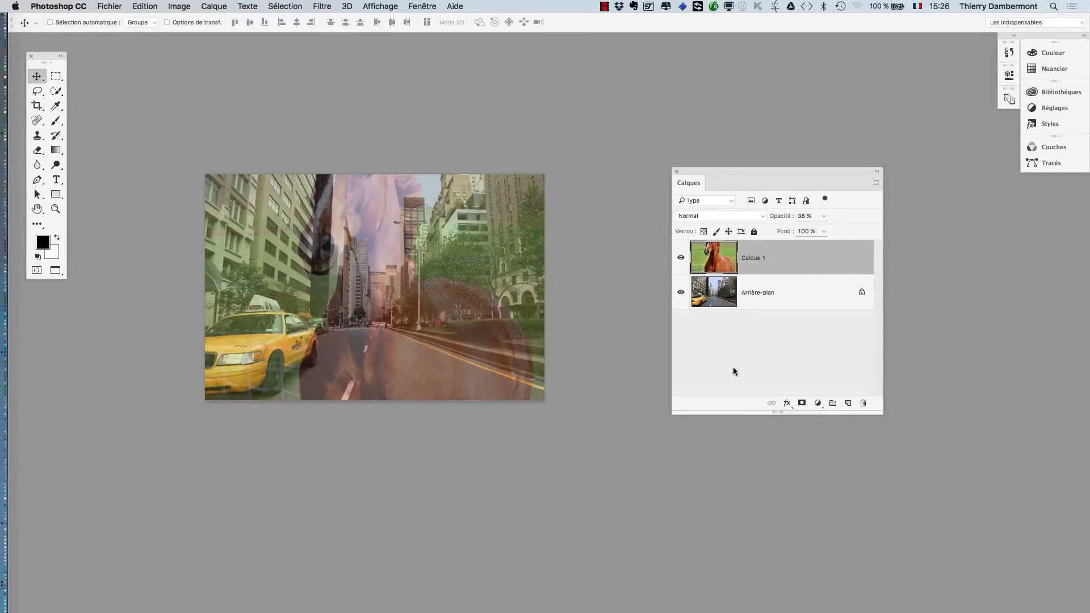
Free-transform the horse layer, scaling it down to about 45%.
left_click(136, 8)
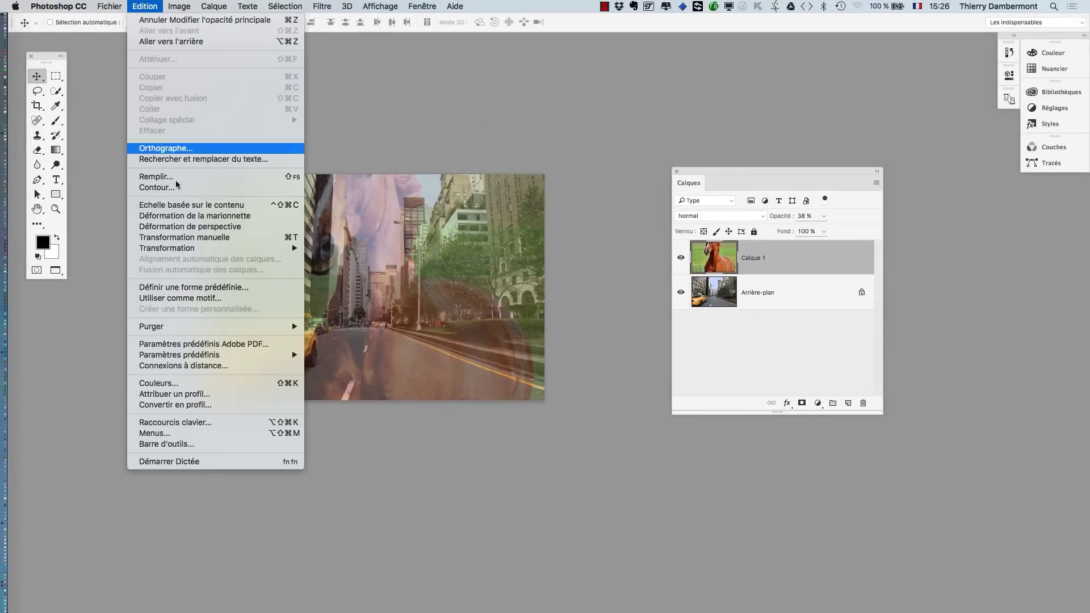
left_click(198, 239)
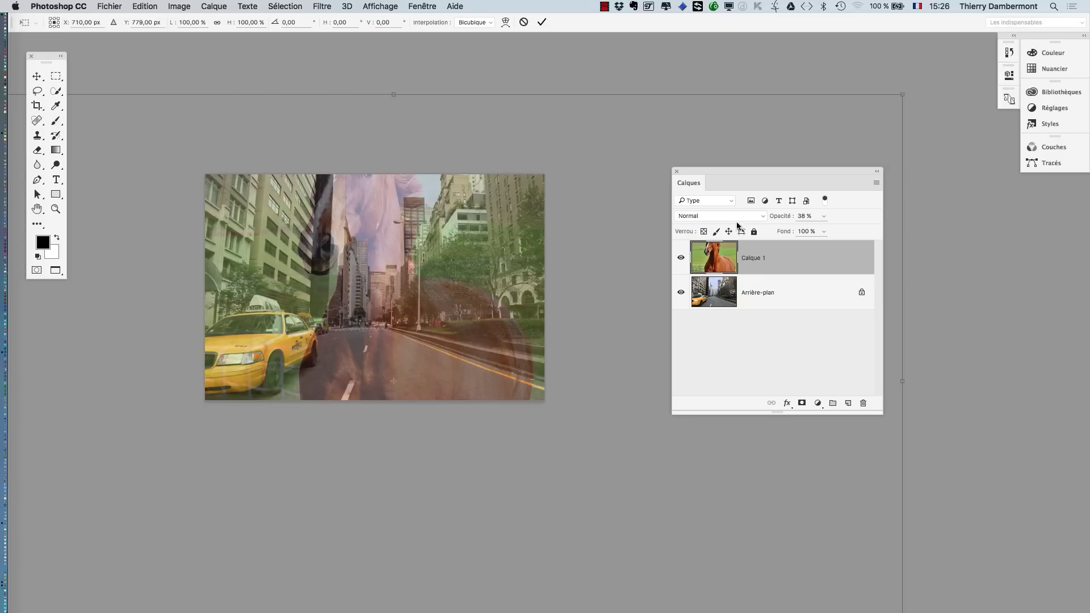
scroll(501, 309, "down", 5)
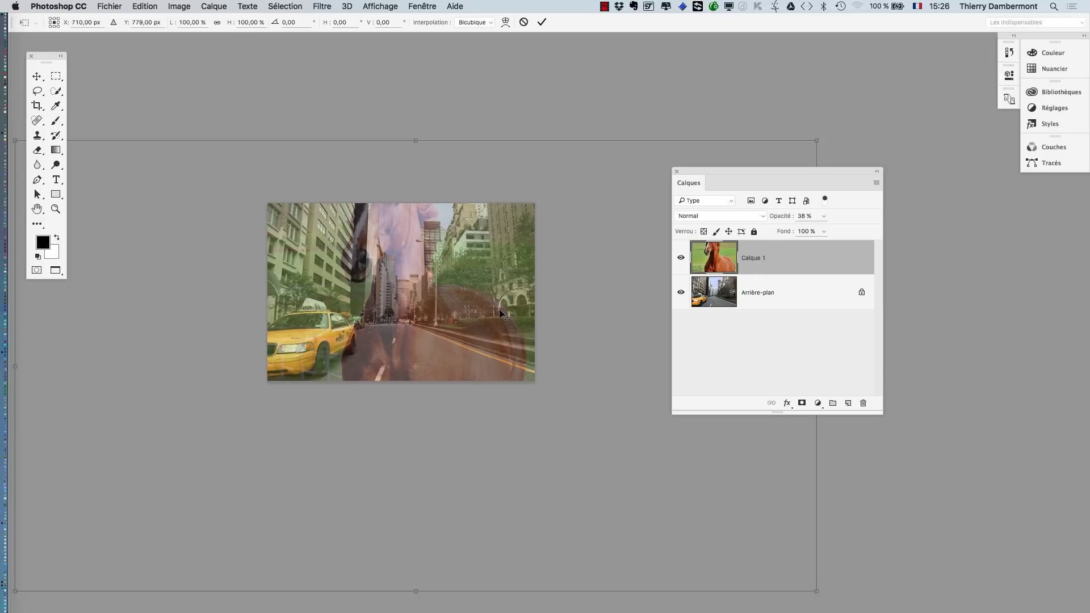
scroll(499, 309, "down", 2)
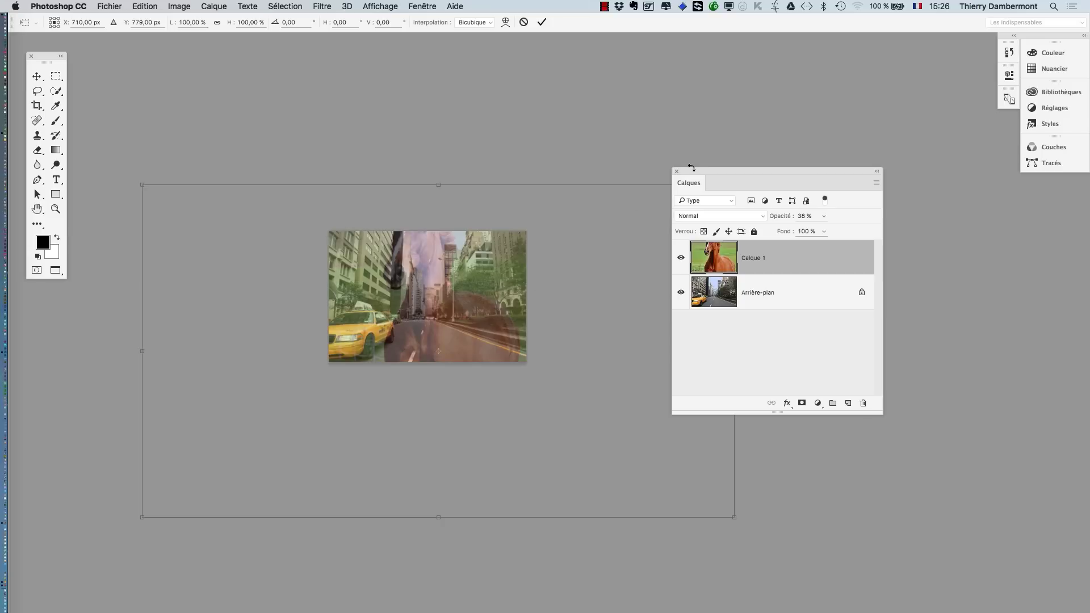
left_click_drag(701, 172, 880, 200)
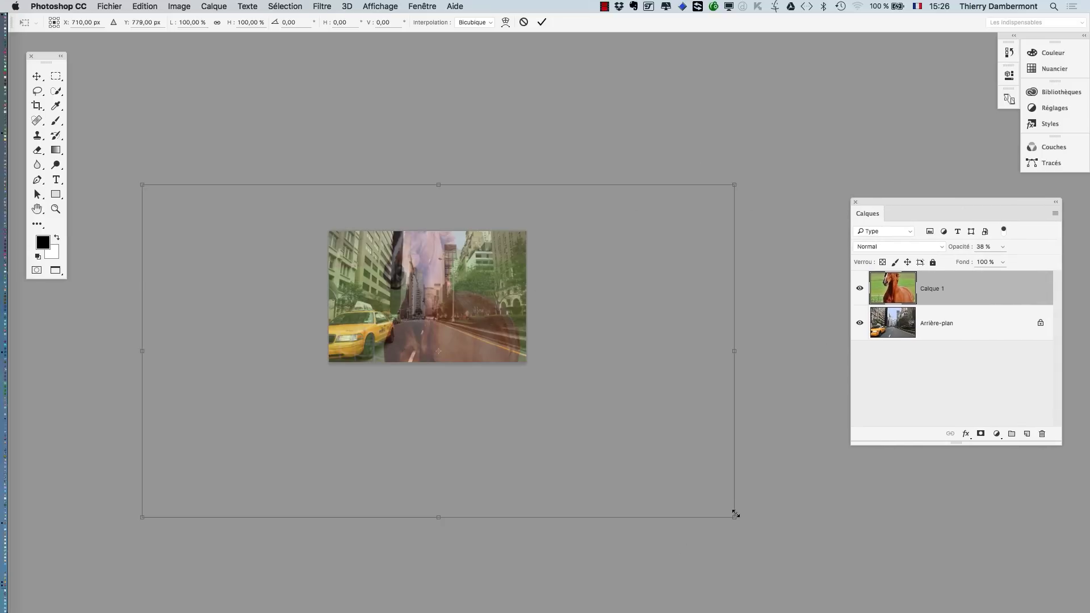
left_click_drag(734, 515, 533, 404)
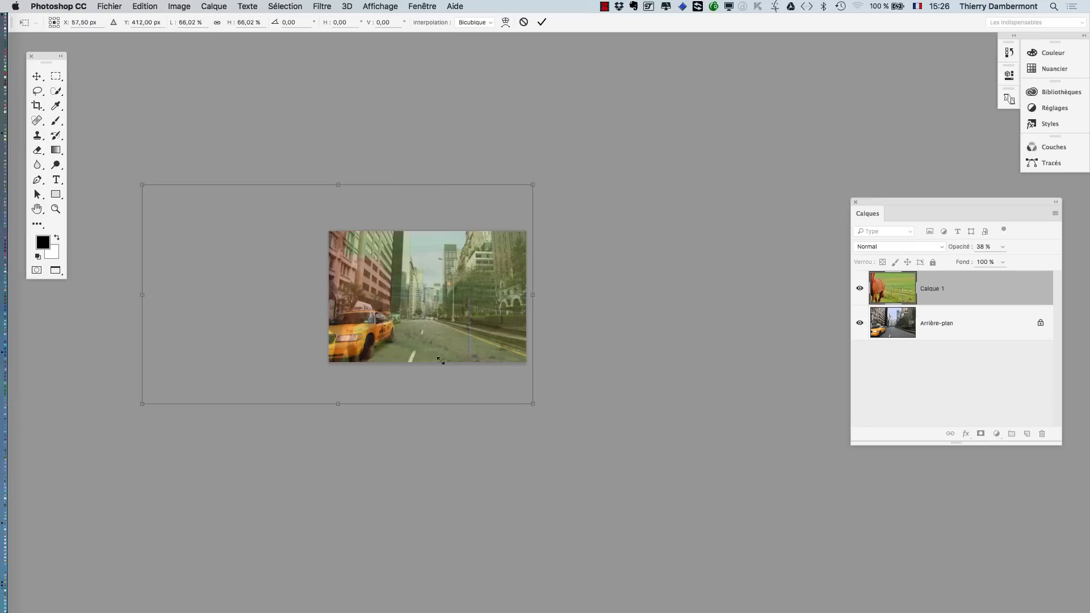
left_click_drag(142, 184, 202, 225)
Shrink the horse to about 27%, position it over the road and commit.
left_click_drag(349, 309, 430, 313)
left_click_drag(551, 376, 493, 355)
scroll(401, 289, "up", 2)
scroll(401, 289, "up", 3)
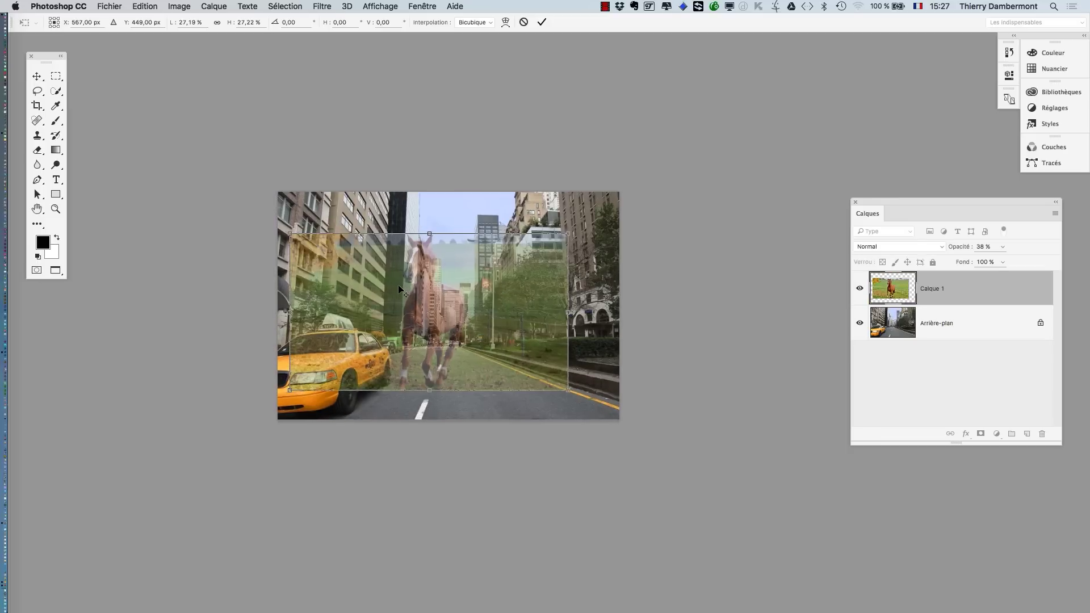
mouse_move(423, 335)
left_mouse_down()
mouse_move(460, 334)
mouse_move(433, 339)
left_mouse_up()
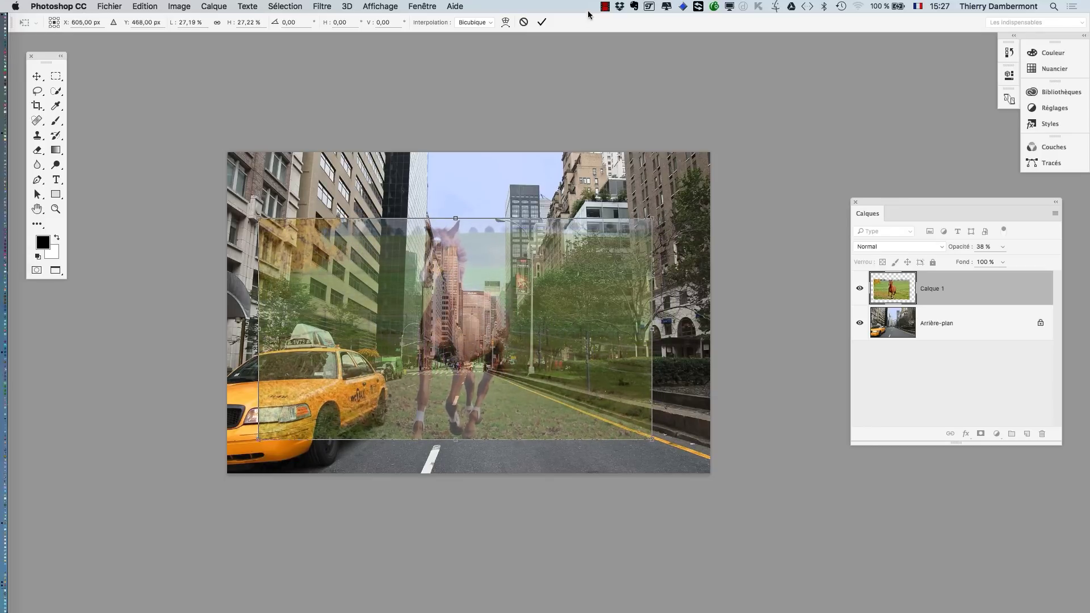
left_click(543, 24)
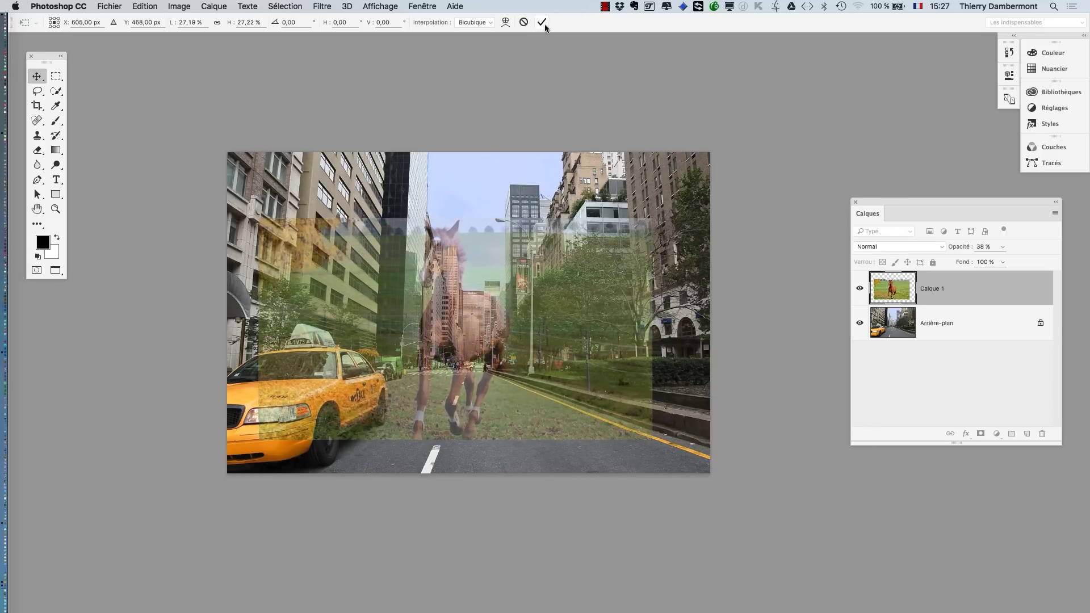
left_click(1003, 246)
Raise the horse layer's opacity to 49% and scale it down to about 88%.
left_click_drag(1008, 259, 1005, 261)
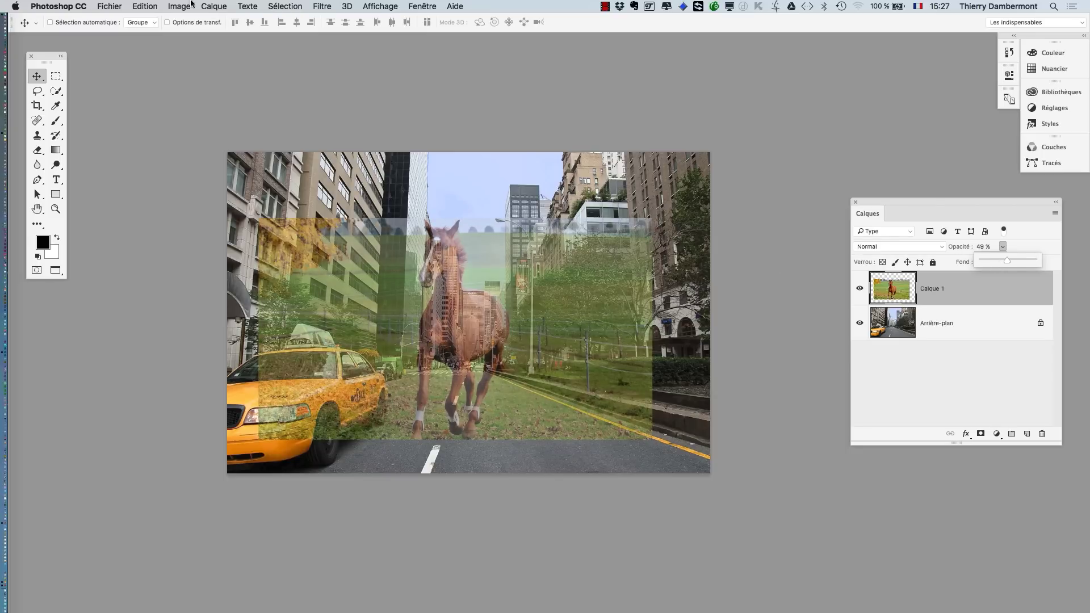
left_click(146, 6)
left_click(215, 238)
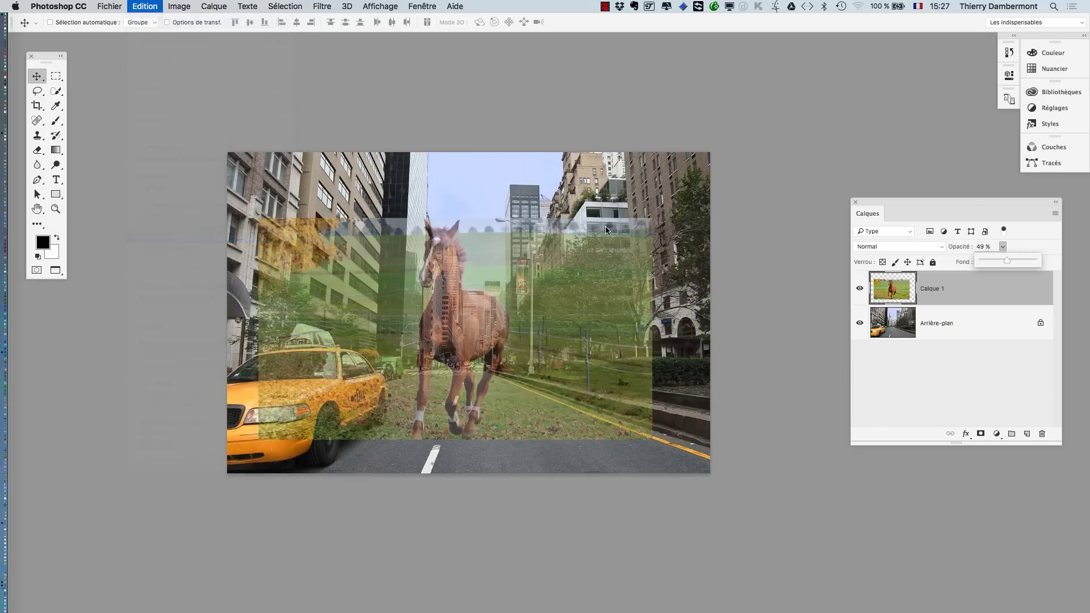
left_click_drag(652, 219, 611, 241)
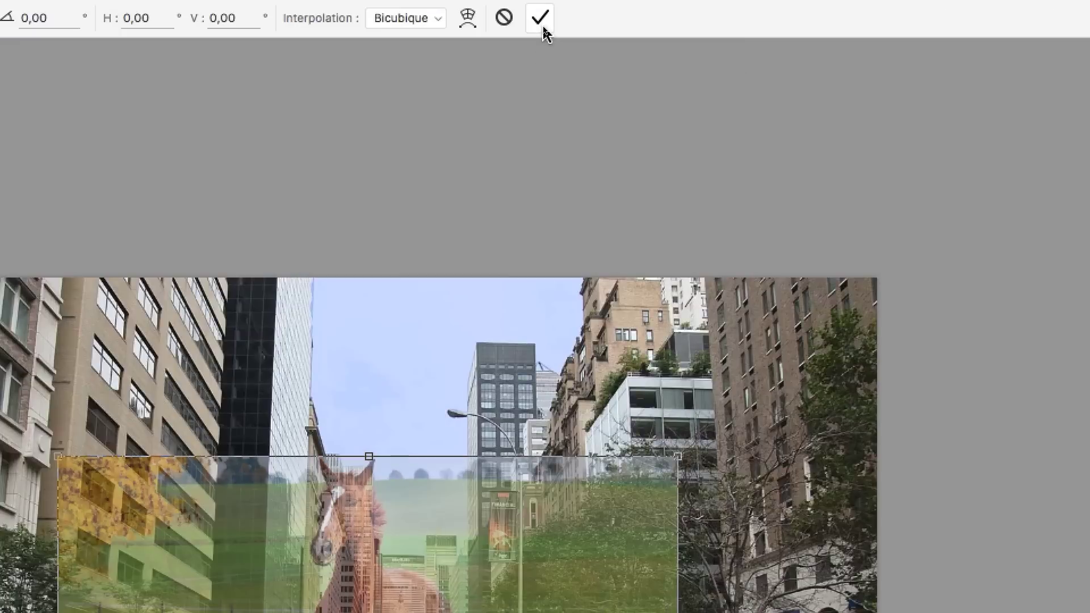
left_click(542, 23)
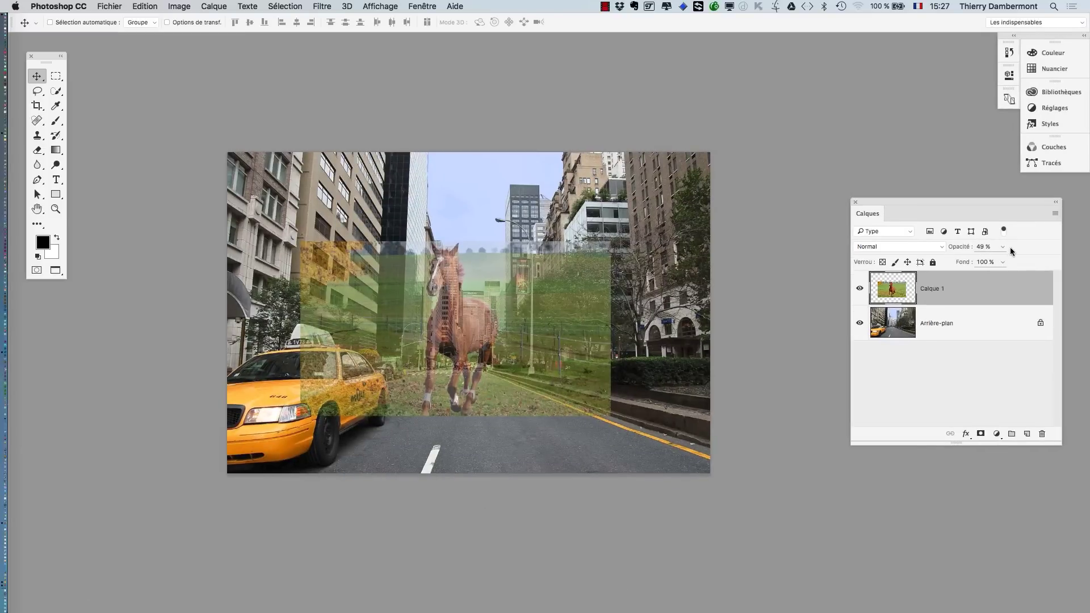
Set the horse layer to 42% opacity and shift it left and down on the road.
left_click(1002, 249)
left_click_drag(997, 257, 998, 257)
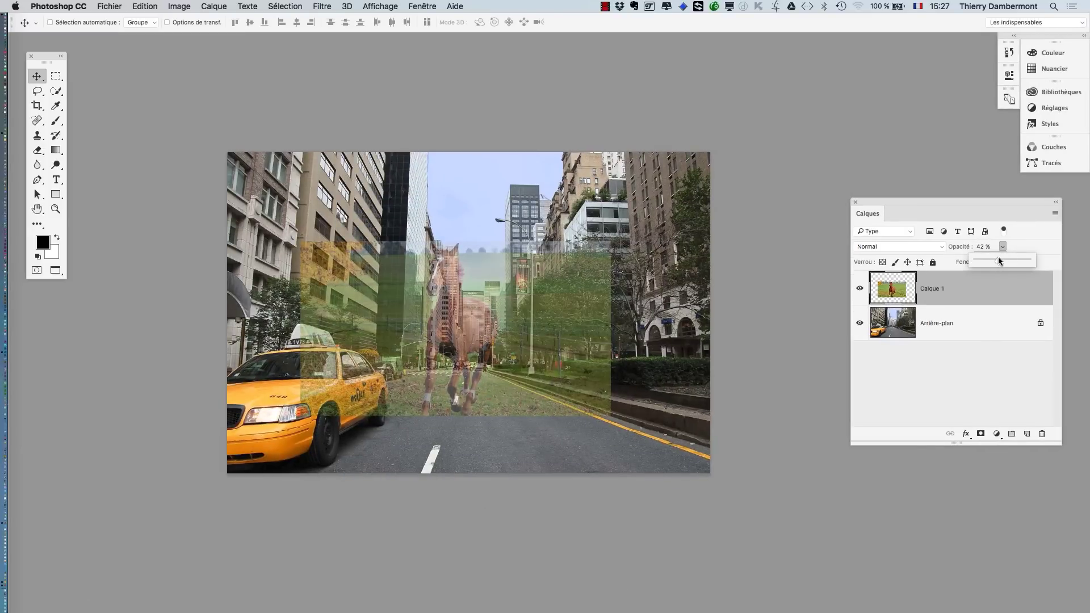
left_click(575, 343)
left_click_drag(574, 343, 550, 363)
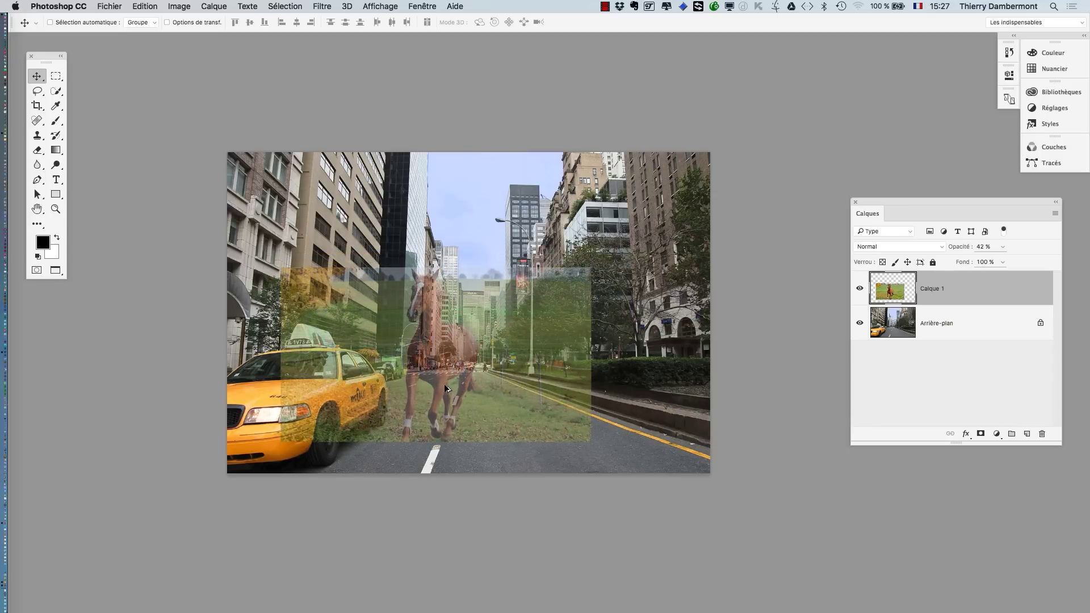
scroll(444, 384, "up", 3)
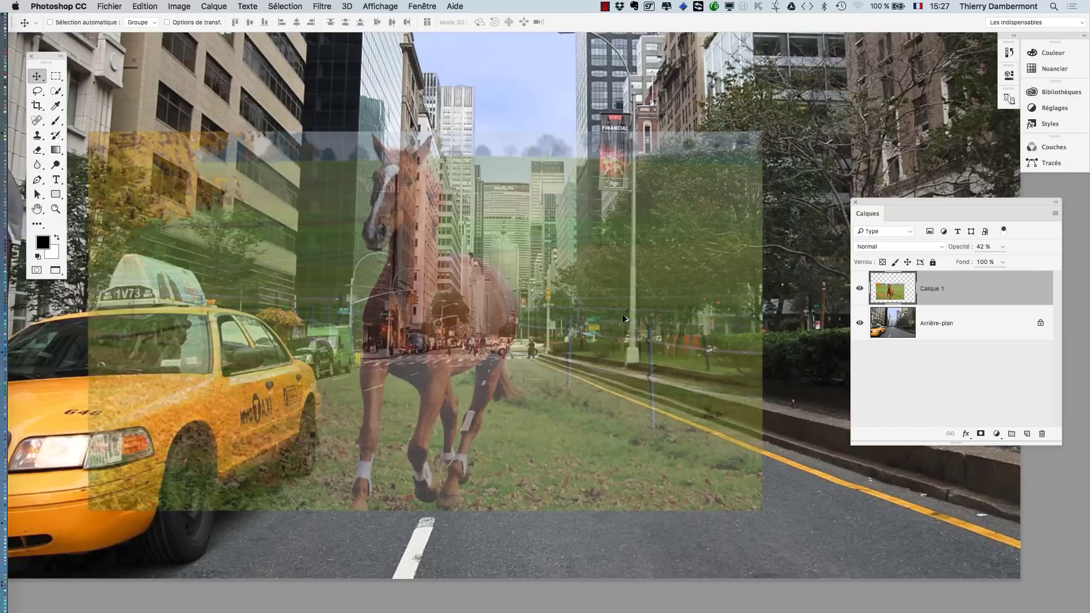
scroll(623, 314, "down", 3)
scroll(624, 317, "down", 2)
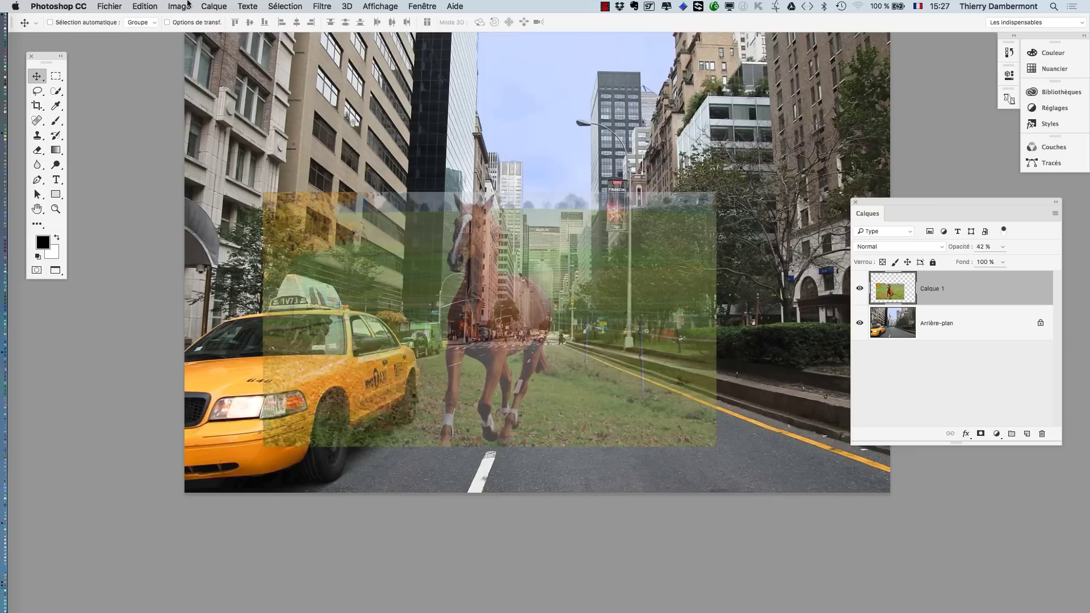
left_click(145, 6)
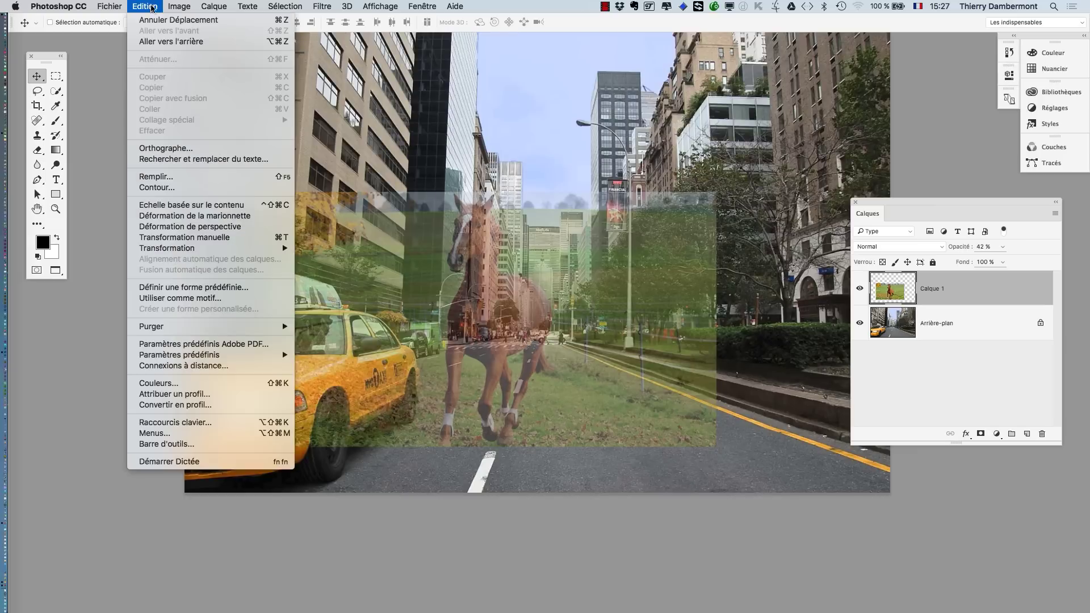
Rotate the horse layer about -4.3° to follow the road's slope and apply it.
left_click(224, 237)
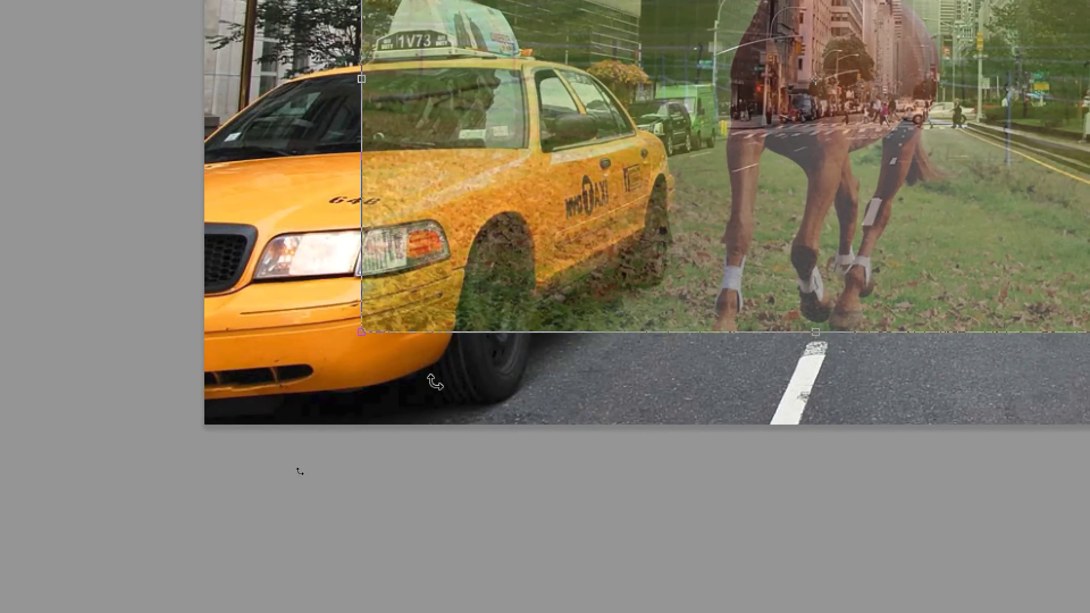
mouse_move(435, 382)
left_mouse_down()
mouse_move(477, 397)
mouse_move(446, 389)
left_mouse_up()
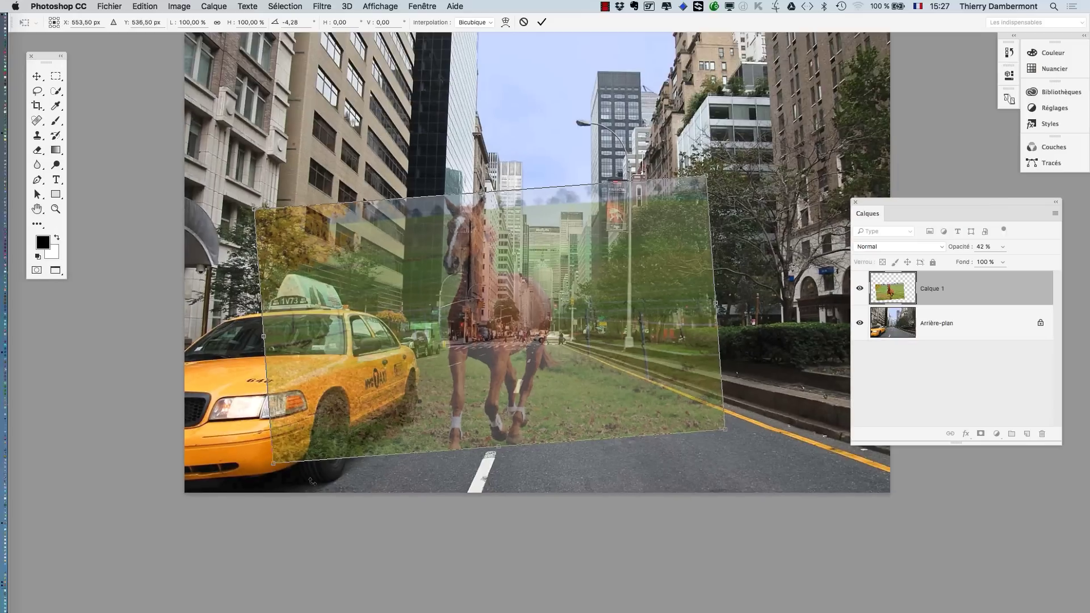
left_click(542, 21)
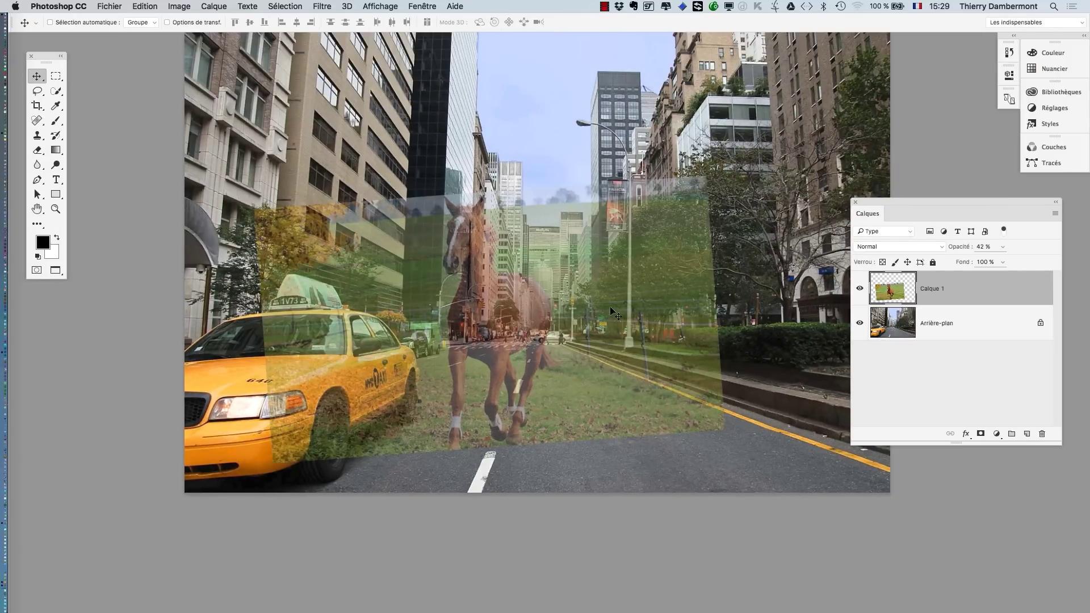
Nudge the horse layer left along the road and bring Red_Horse_uhd.jpg forward.
mouse_move(515, 329)
left_mouse_down()
mouse_move(556, 322)
mouse_move(489, 323)
mouse_move(496, 334)
left_mouse_up()
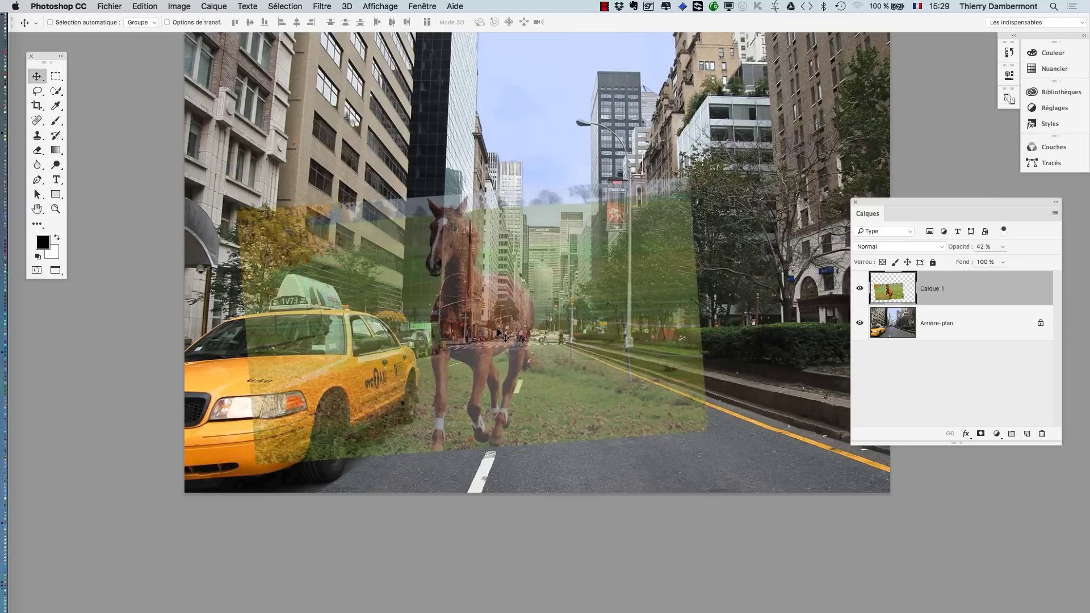
key("f")
key("f")
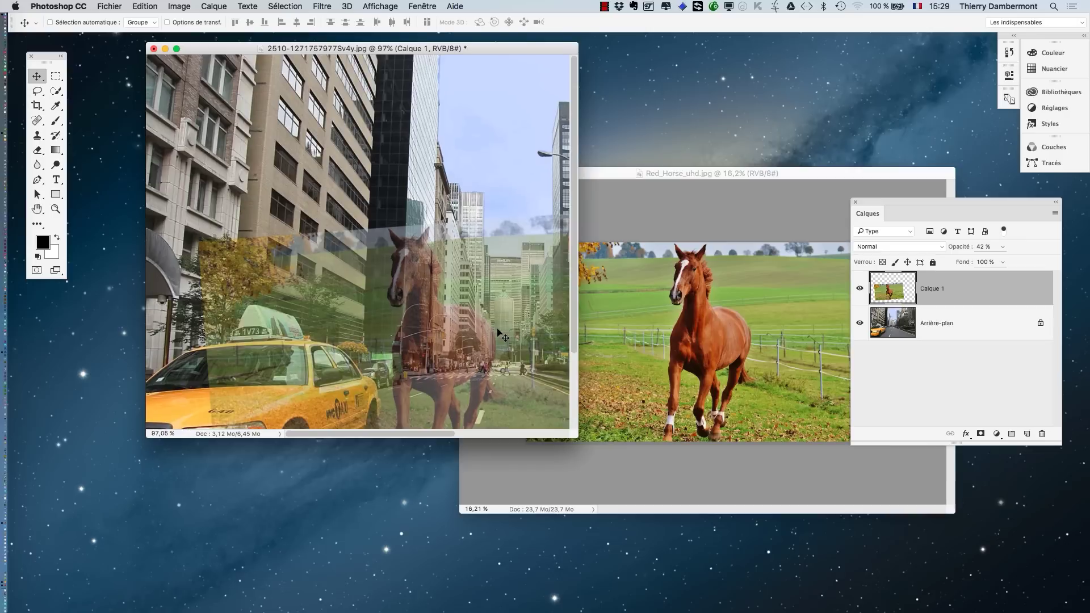
left_click(718, 171)
left_click_drag(727, 172, 621, 176)
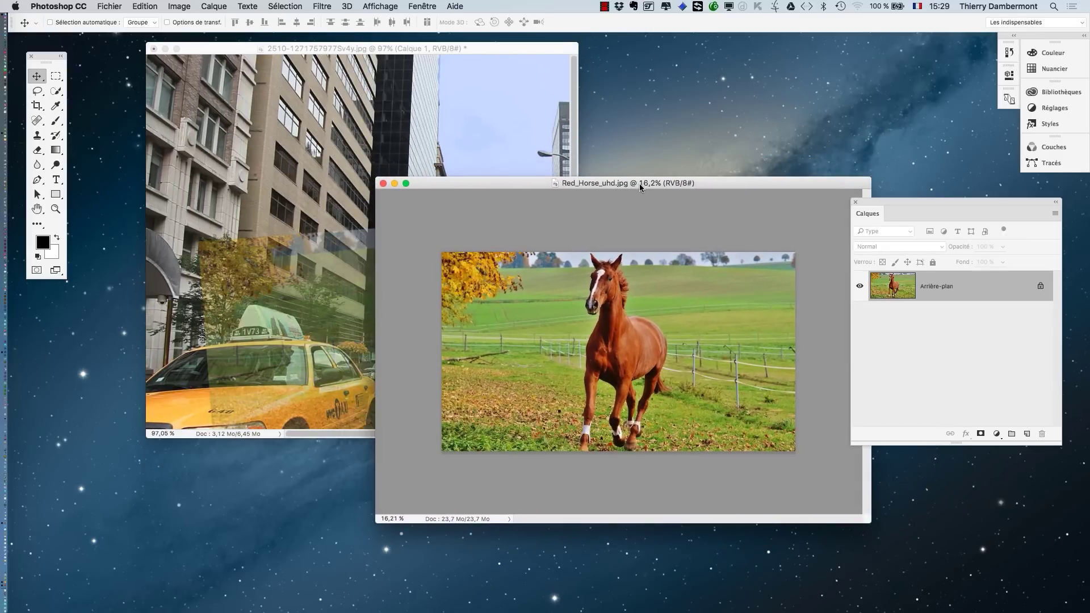
Compare the original horse photo full screen, then return to the street composite.
key("f")
scroll(634, 327, "up", 5)
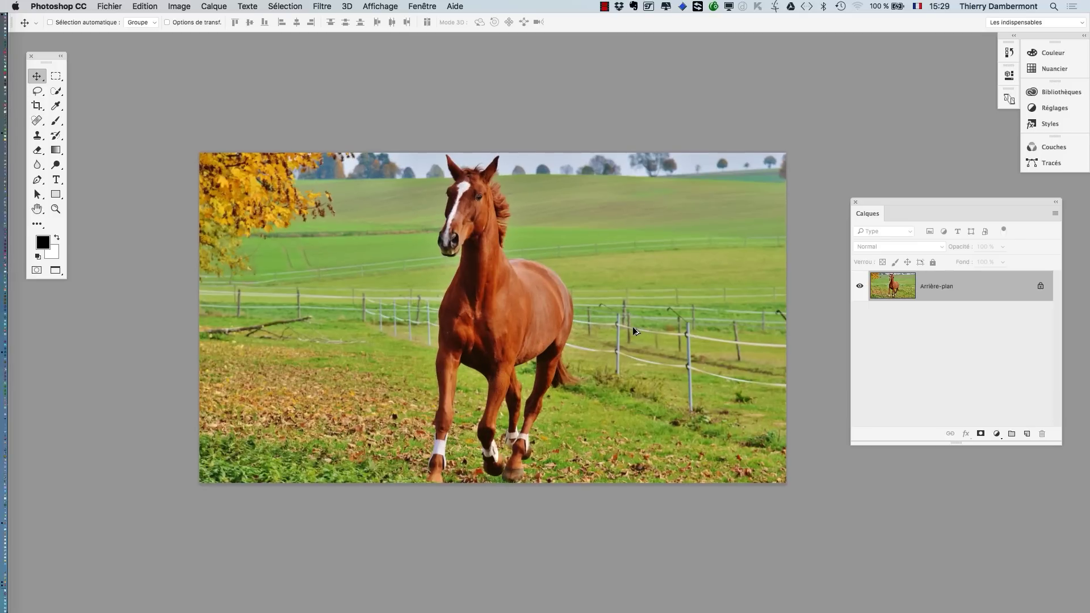
scroll(632, 326, "up", 2)
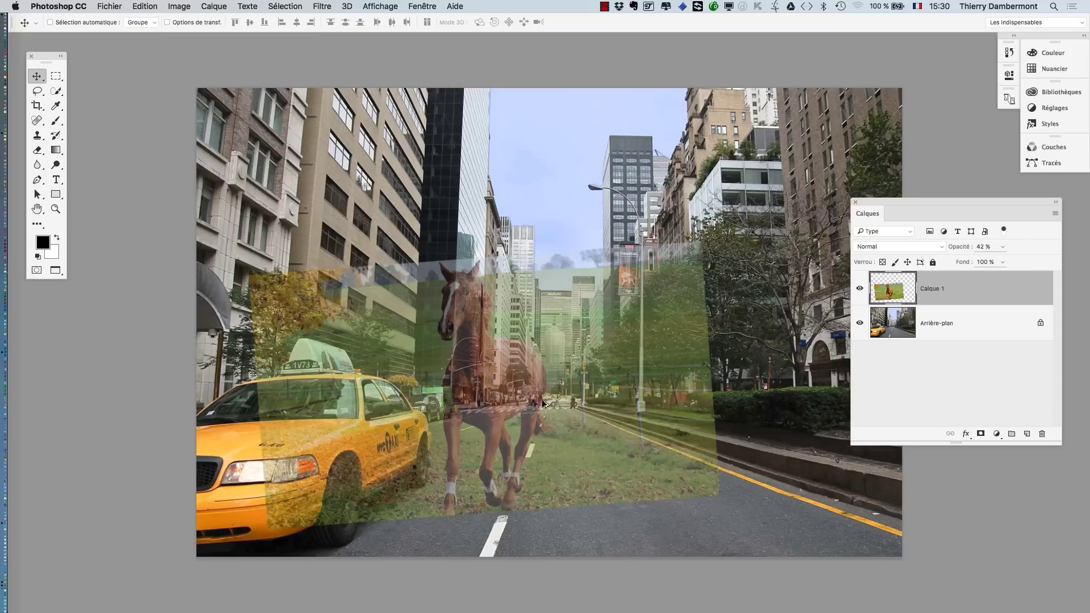
scroll(492, 413, "up", 3)
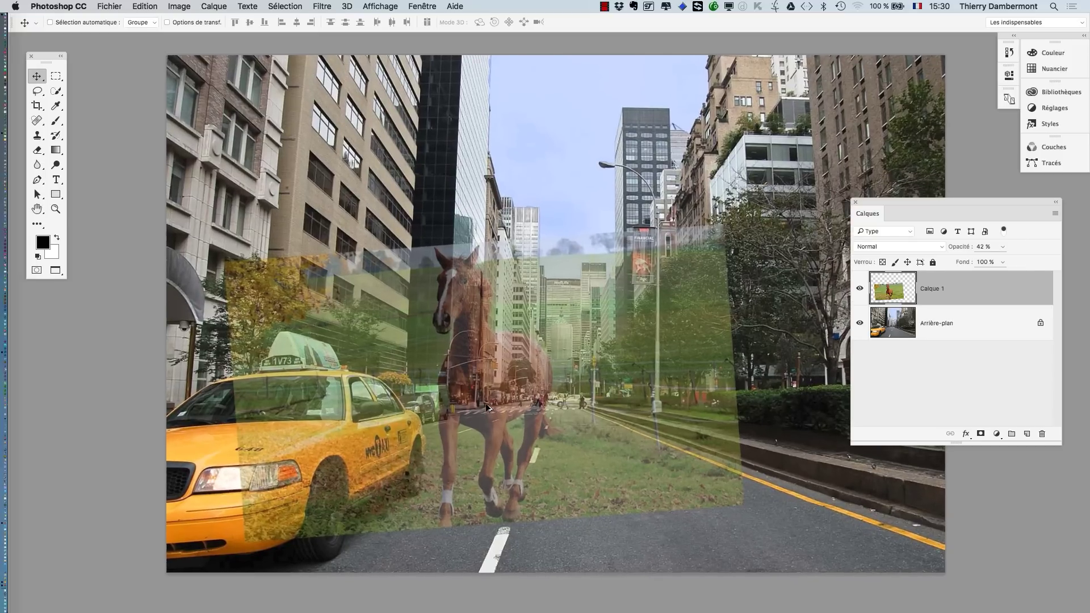
scroll(487, 407, "down", 1)
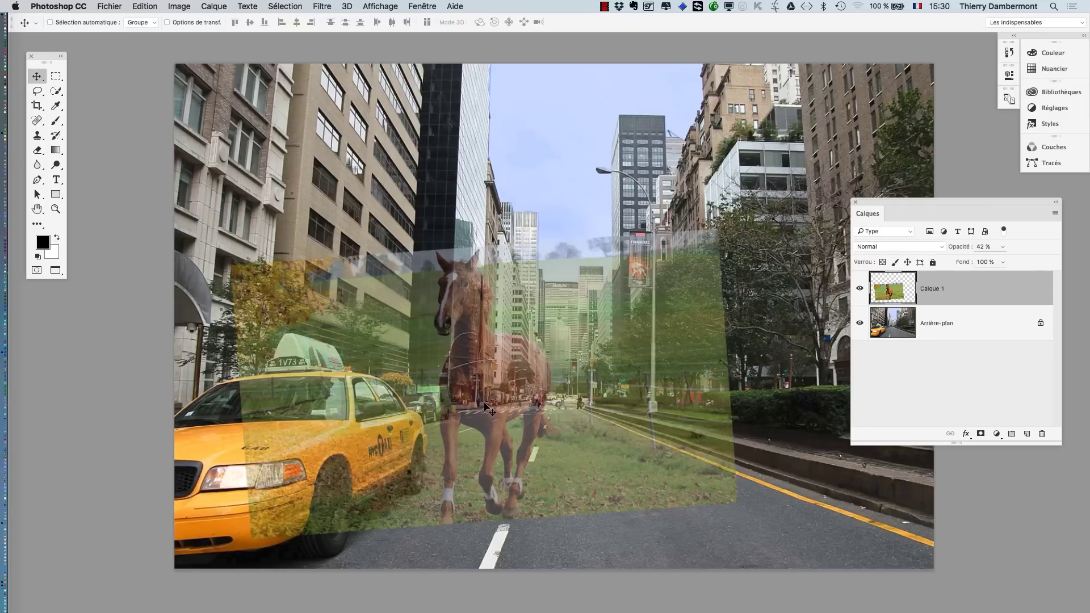
Switch to the horse-in-the-field photo document with Ctrl+Tab.
key("ctrl+Tab")
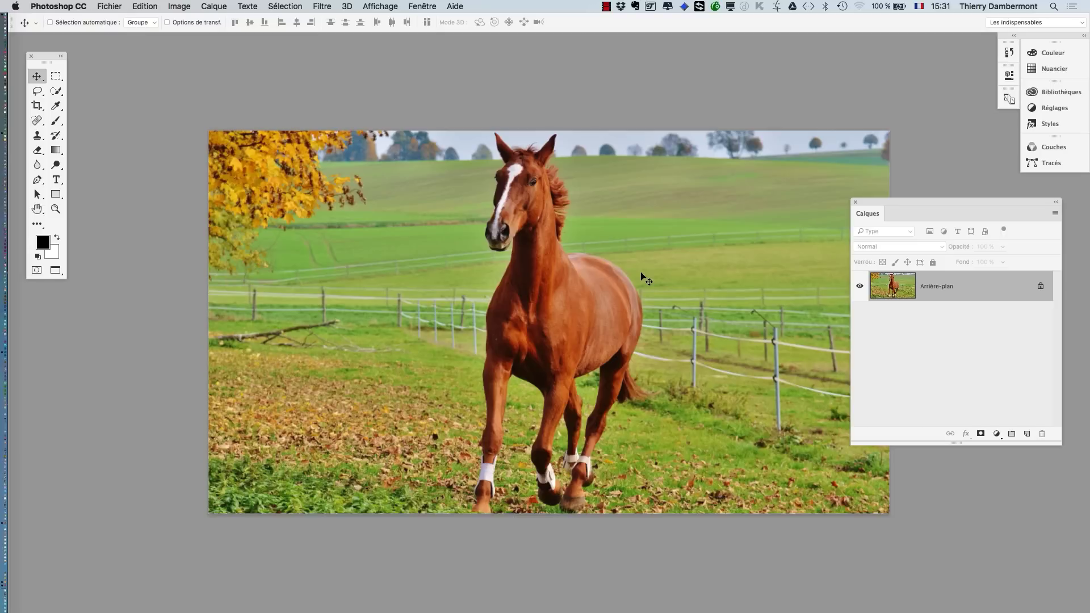
Crop the horse photo to a tall portrait around the horse, deleting the cropped pixels.
left_click_drag(475, 216, 405, 171)
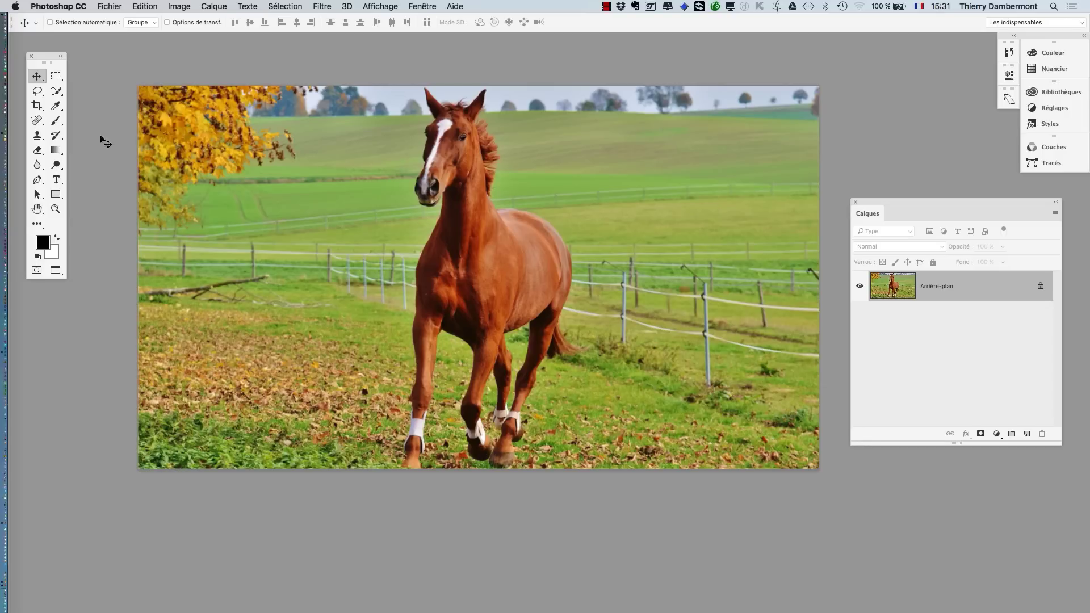
left_click(38, 107)
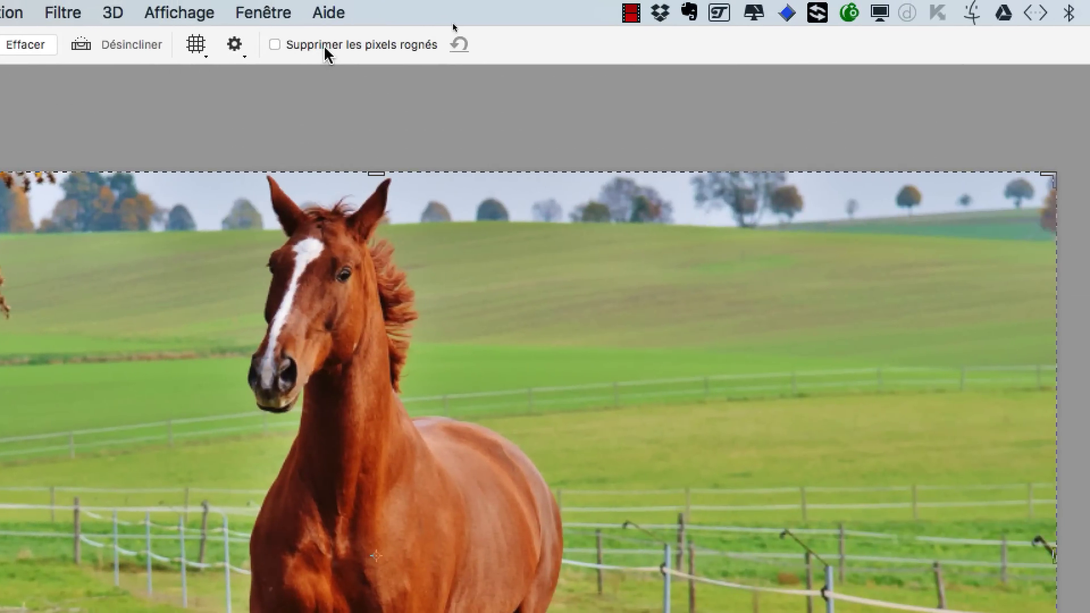
left_click(325, 48)
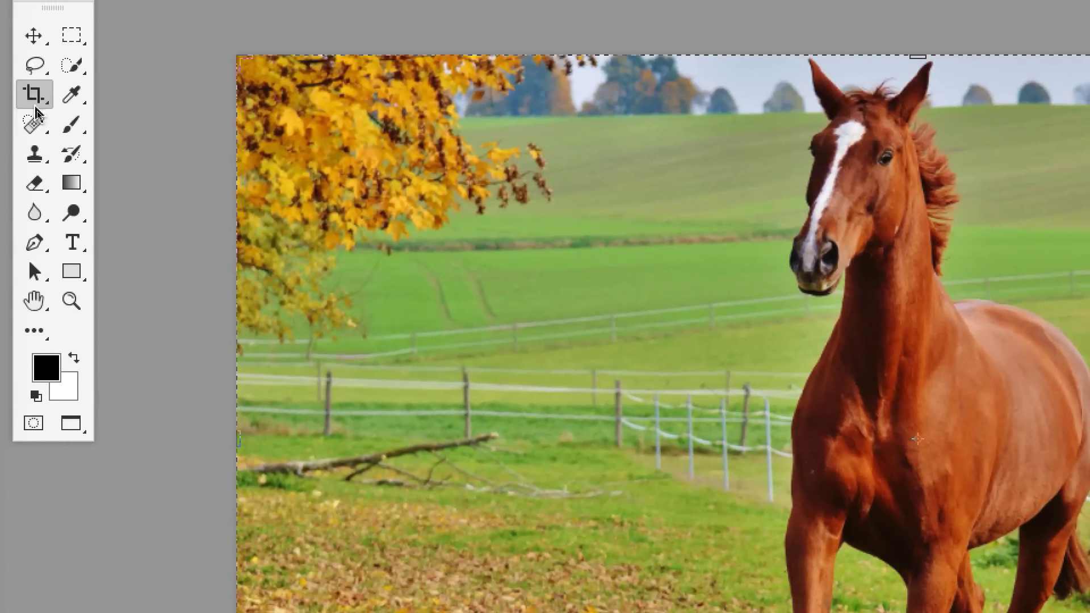
left_click_drag(238, 438, 472, 435)
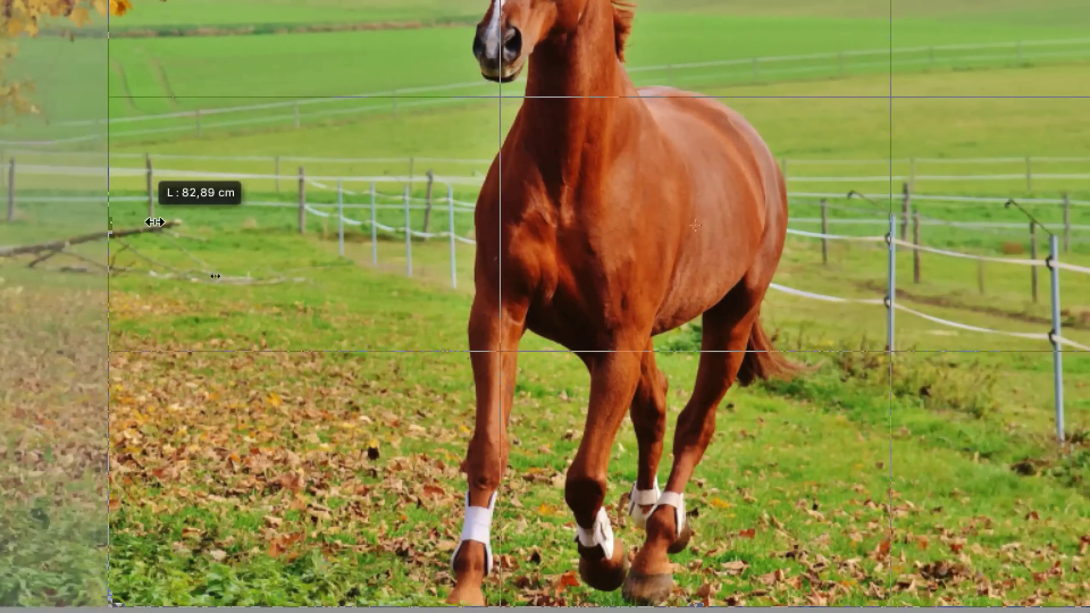
left_click_drag(154, 222, 169, 222)
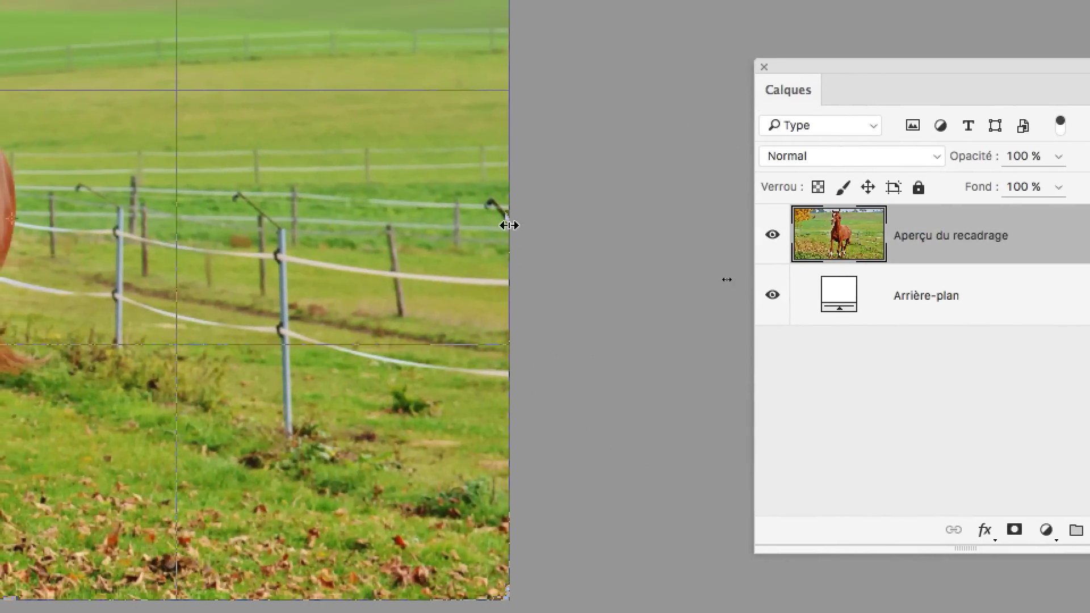
left_click_drag(505, 219, 448, 228)
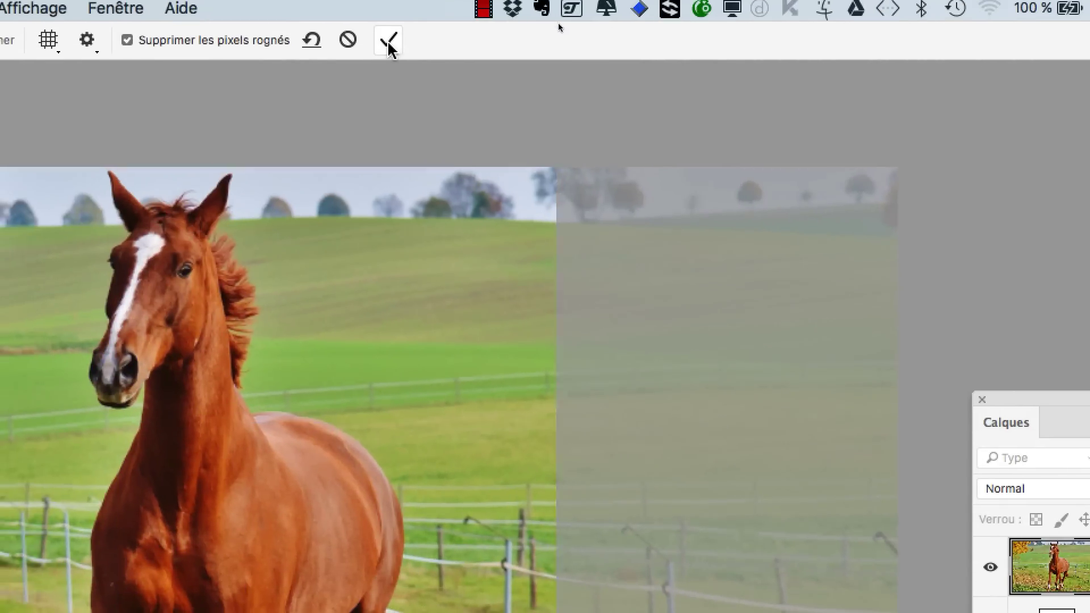
left_click(389, 42)
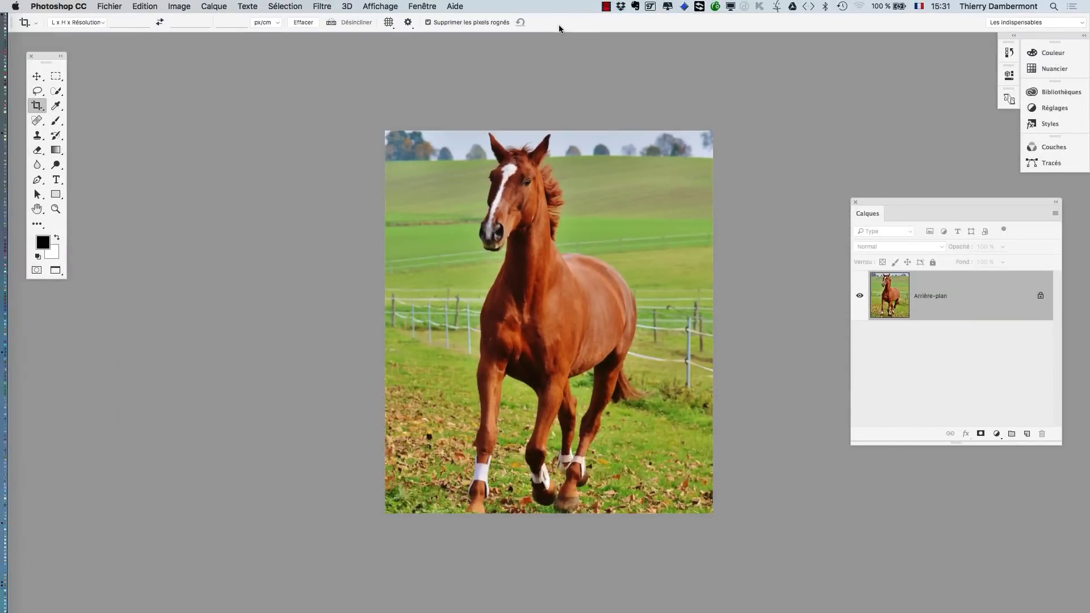
Add a reveal-all white layer mask to the horse layer via Calque > Masque de fusion.
left_click_drag(545, 244, 373, 208)
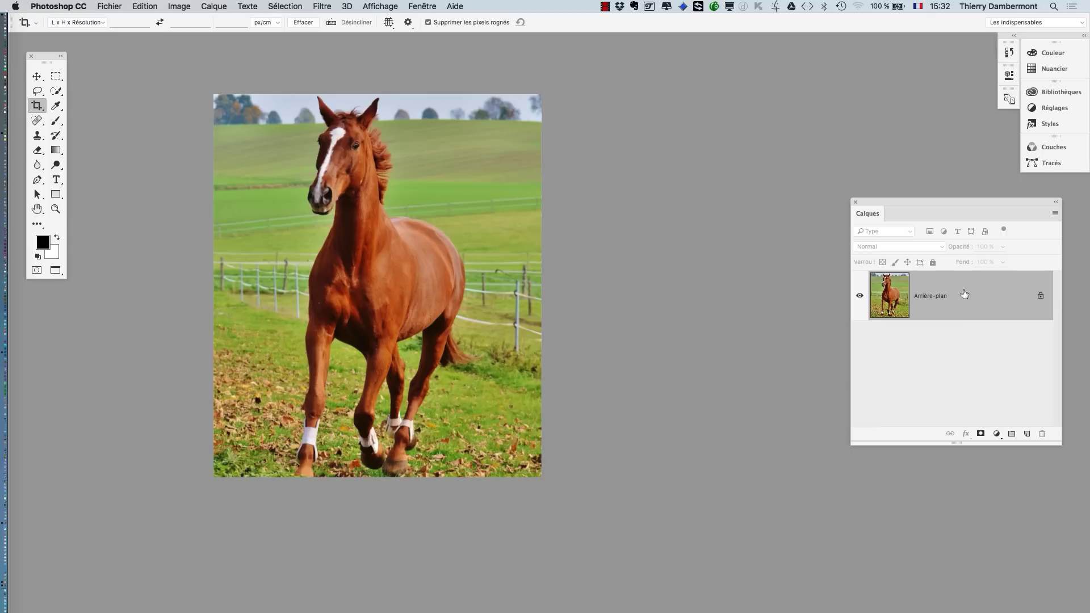
left_click_drag(909, 204, 633, 181)
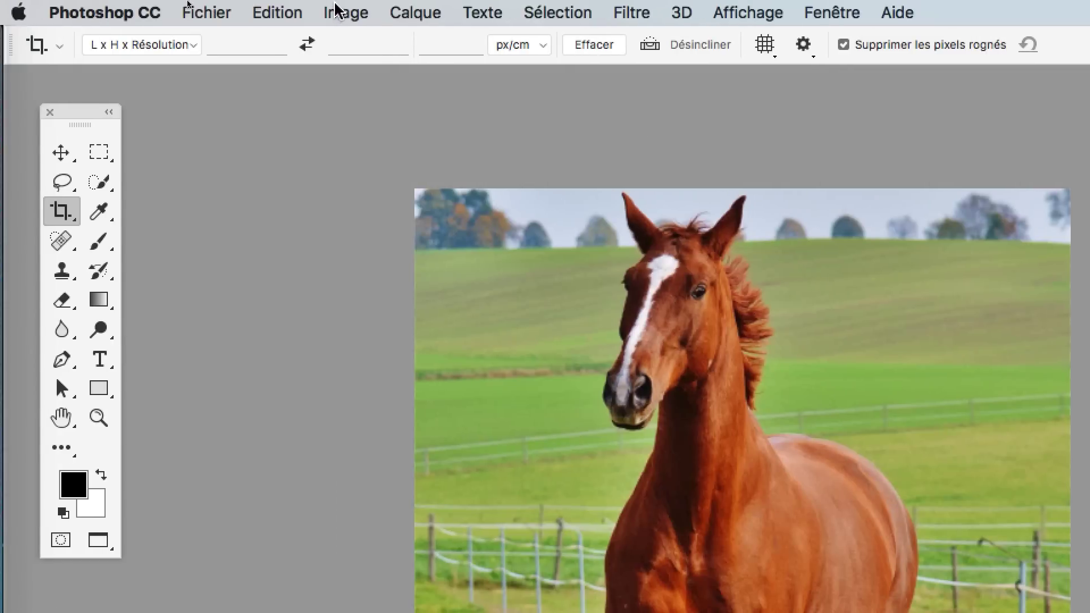
left_click(414, 12)
mouse_move(466, 353)
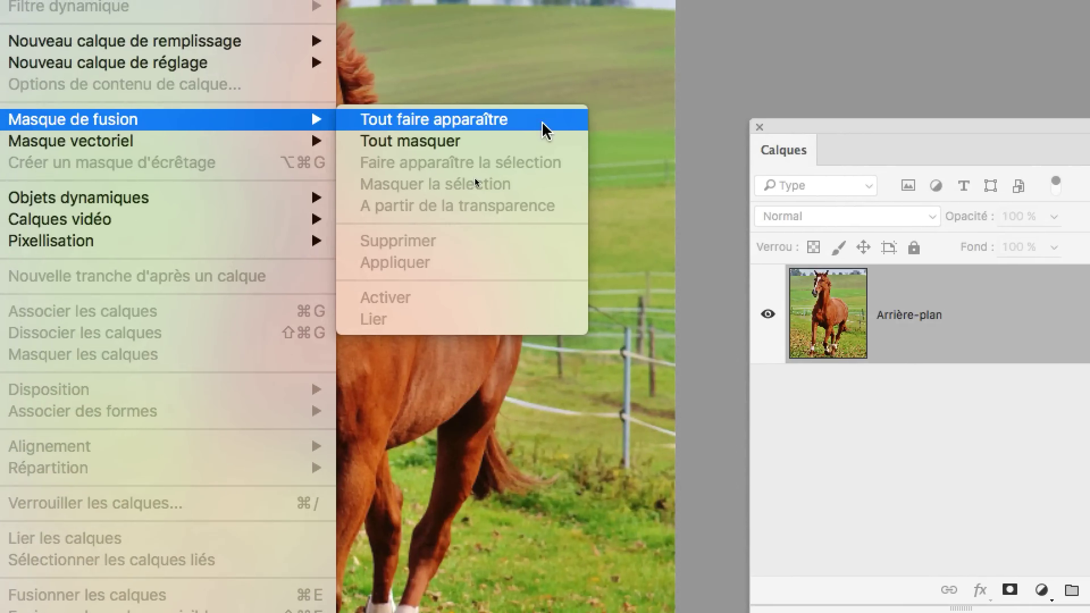
left_click(543, 120)
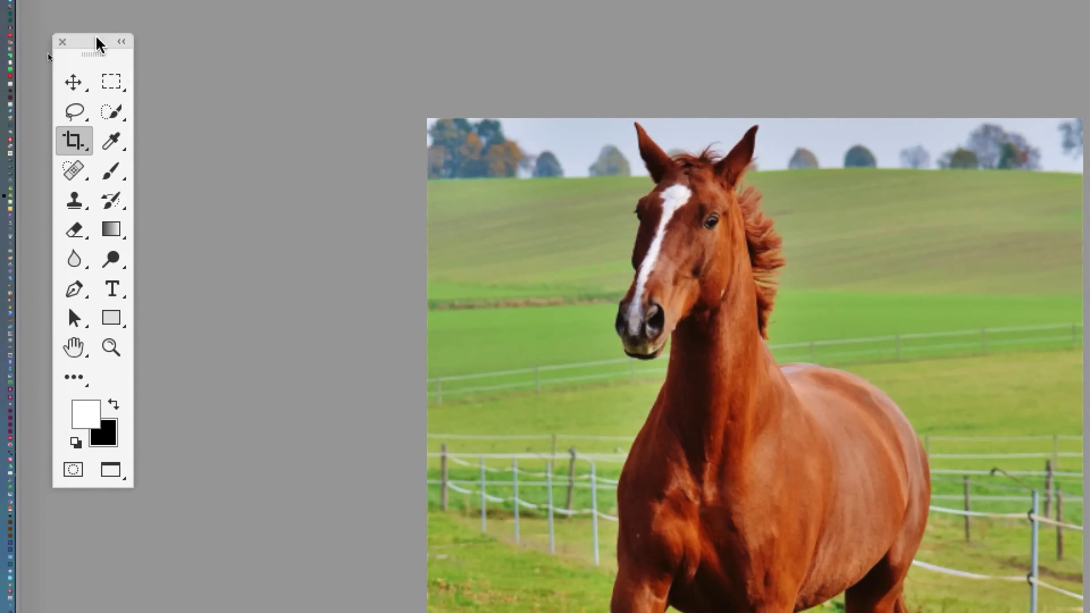
Choose the brush and reset the colours to a black foreground over a white background.
mouse_move(97, 44)
left_mouse_down()
mouse_move(222, 121)
mouse_move(290, 198)
left_mouse_up()
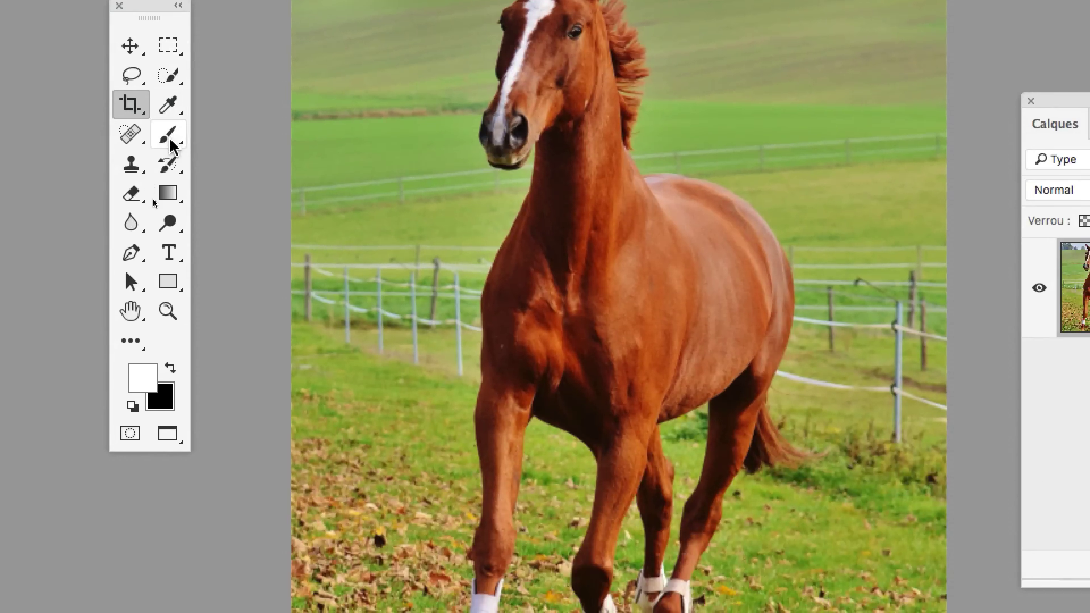
left_click(171, 141)
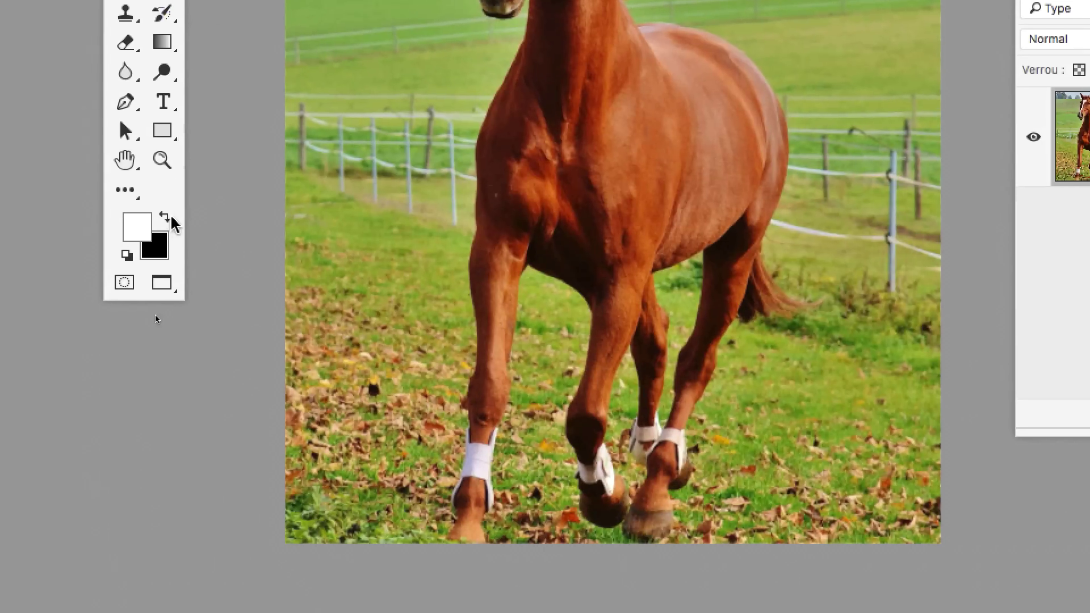
left_click(169, 364)
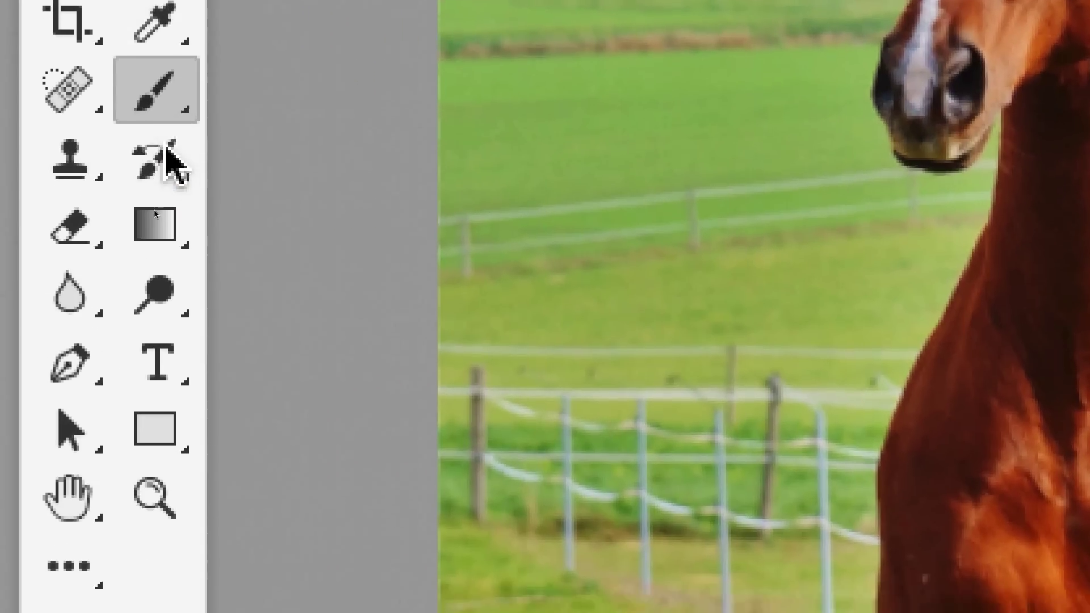
left_click(169, 178)
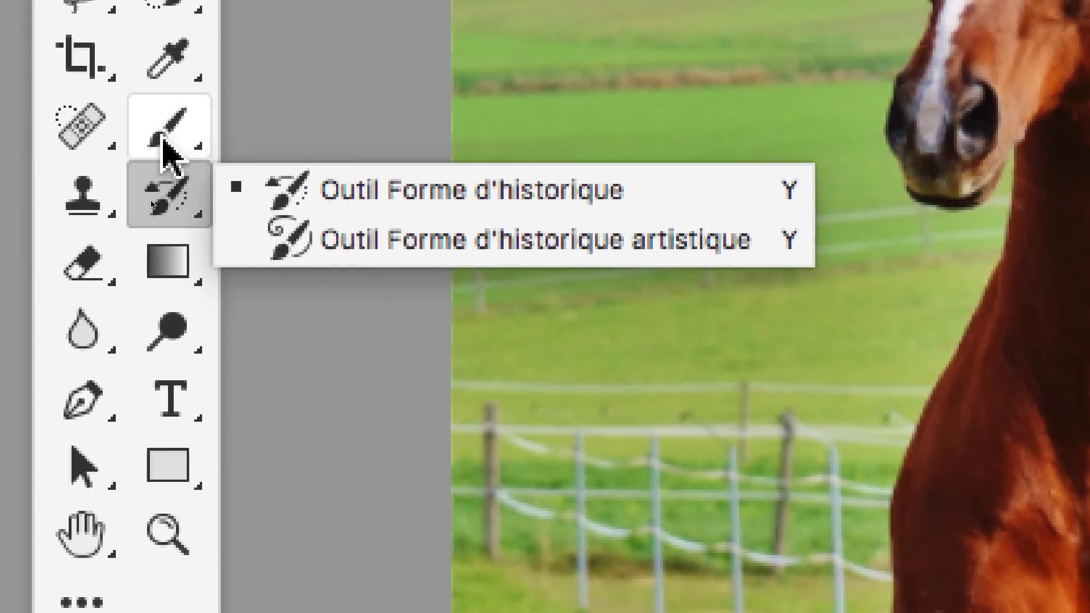
left_click(170, 111)
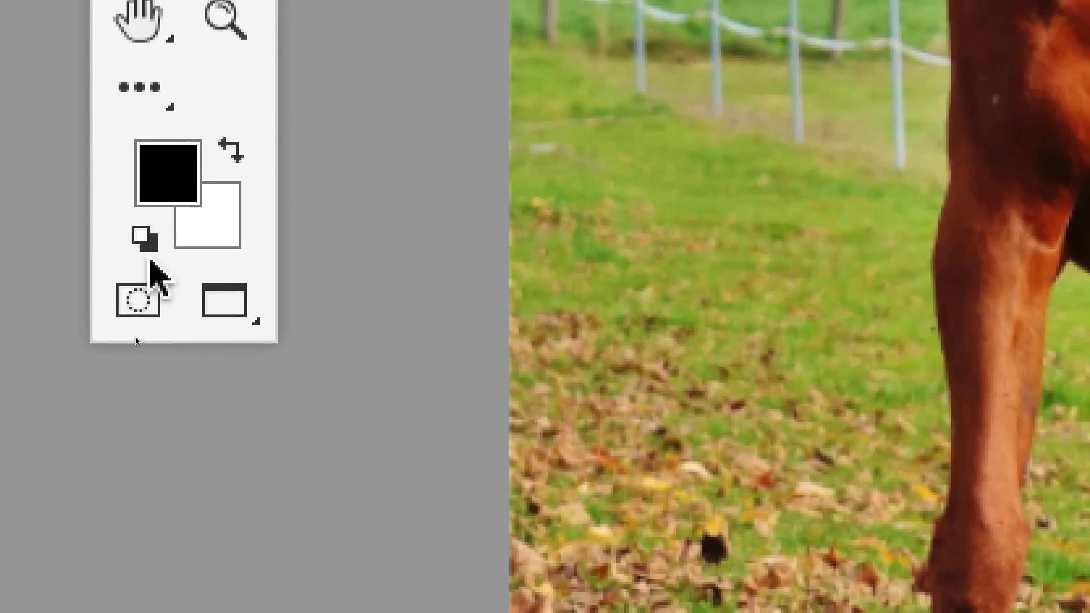
key("x")
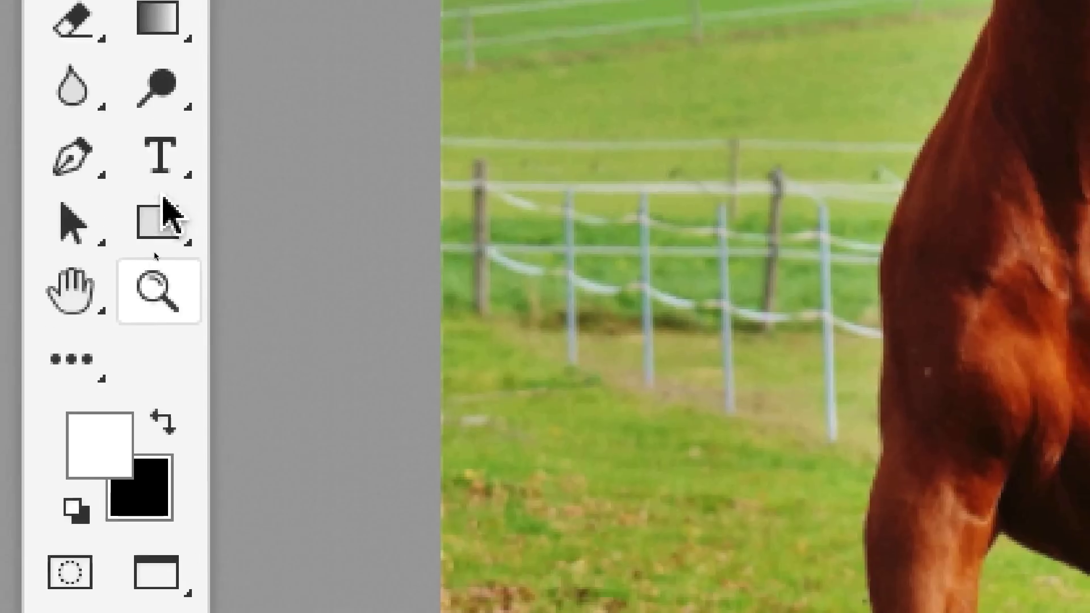
right_click(166, 154)
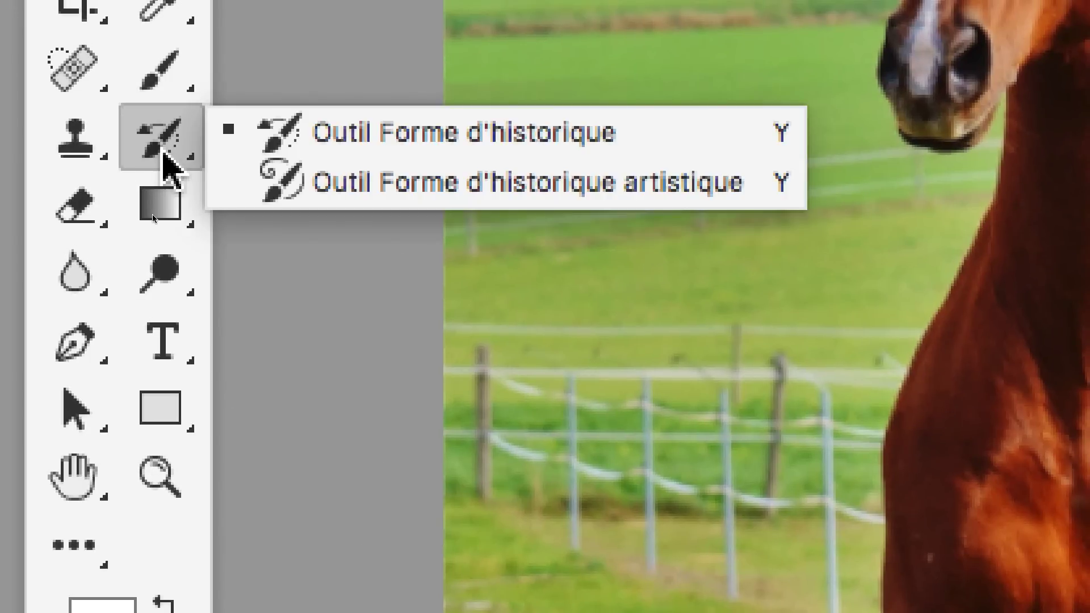
left_click(164, 153)
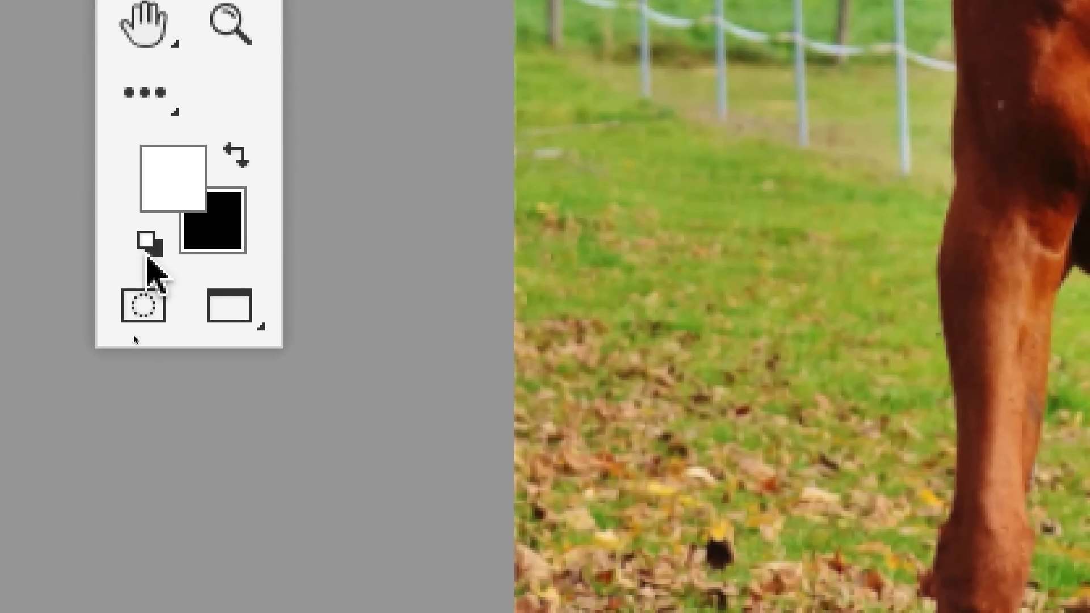
left_click(146, 256)
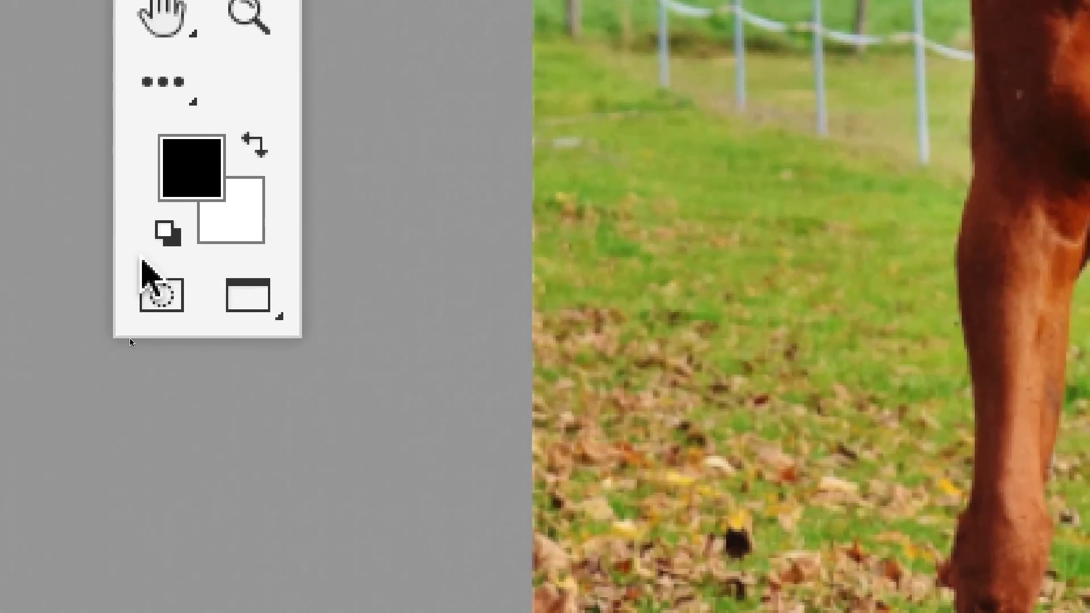
key("x")
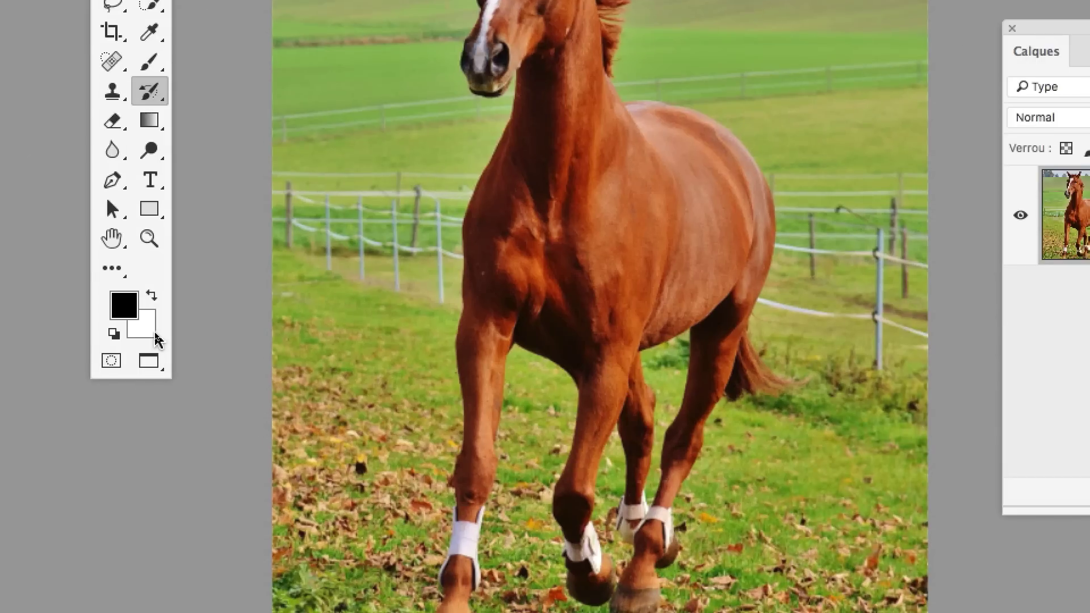
Set the foreground colour to a dark grey in the colour picker.
key("x")
left_click(125, 309)
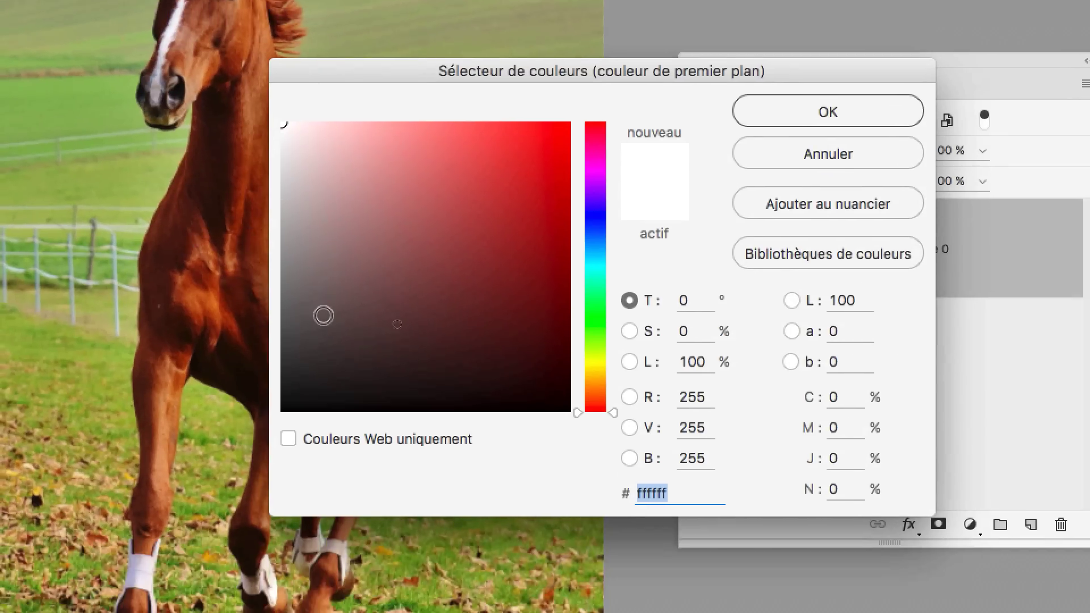
left_click(336, 444)
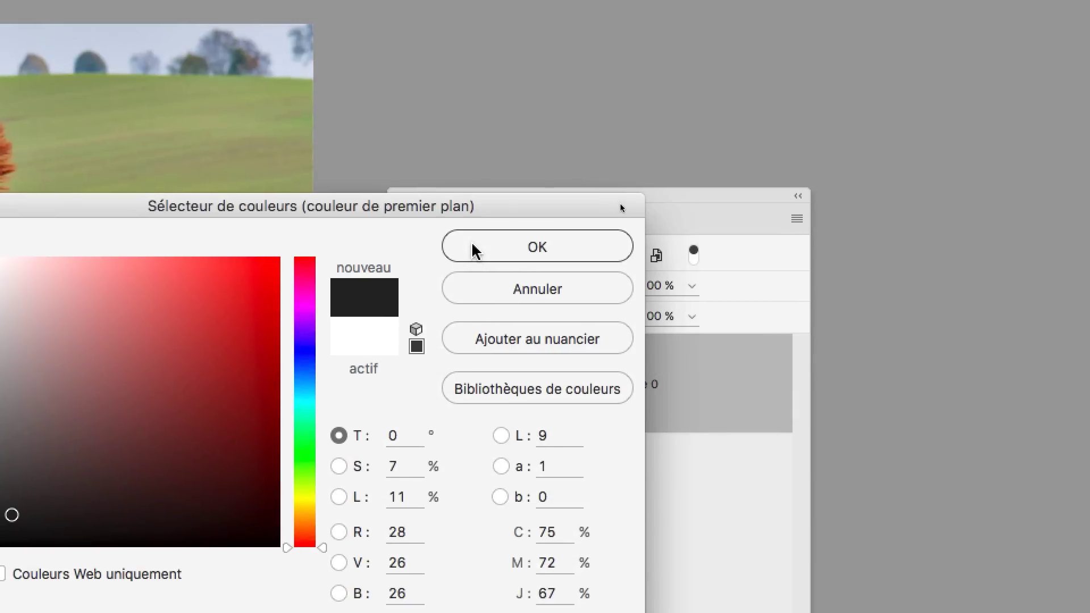
left_click(472, 250)
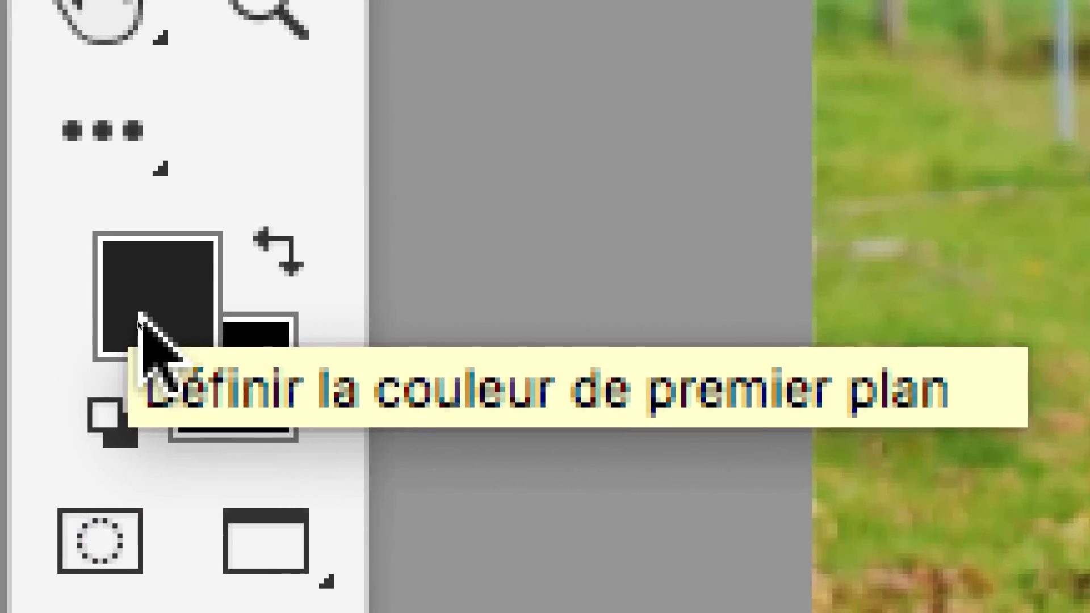
Refine the foreground colour to pure black and confirm it.
left_click(142, 321)
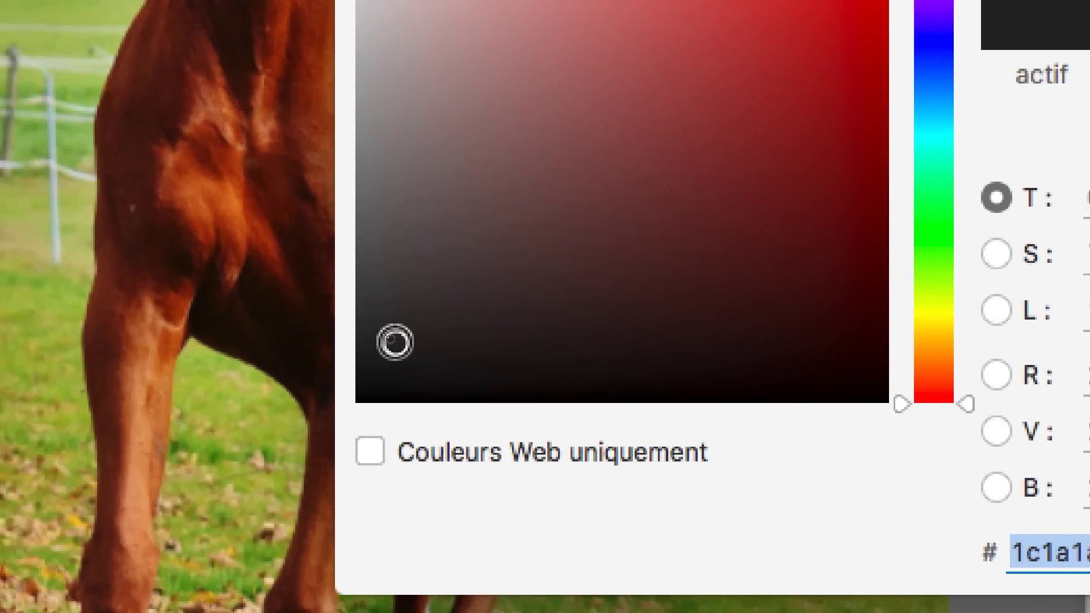
left_click_drag(338, 329, 311, 373)
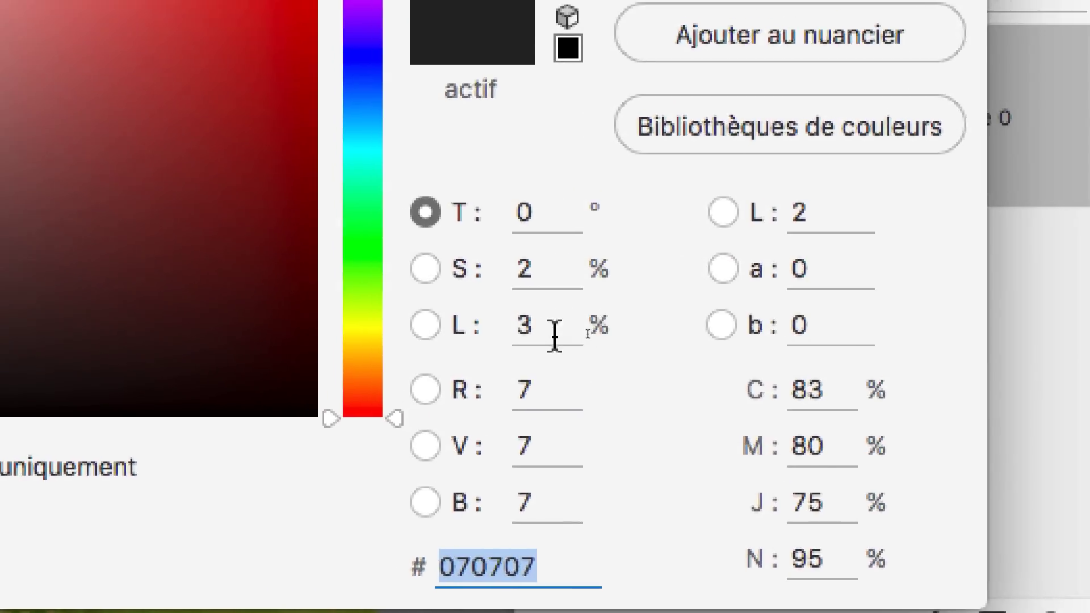
left_click(1039, 240)
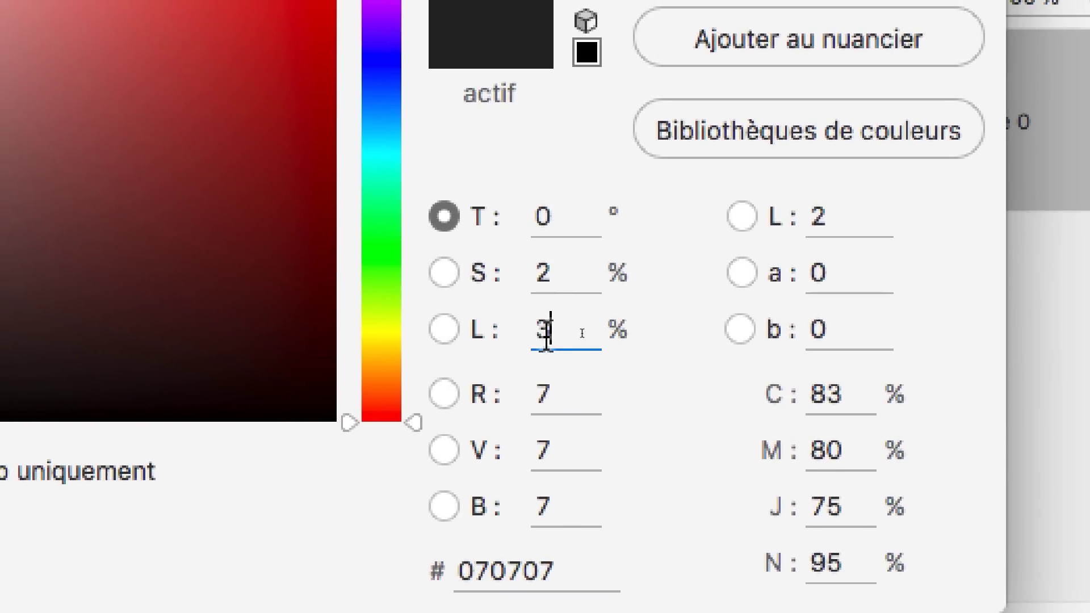
double_click(547, 335)
type("1")
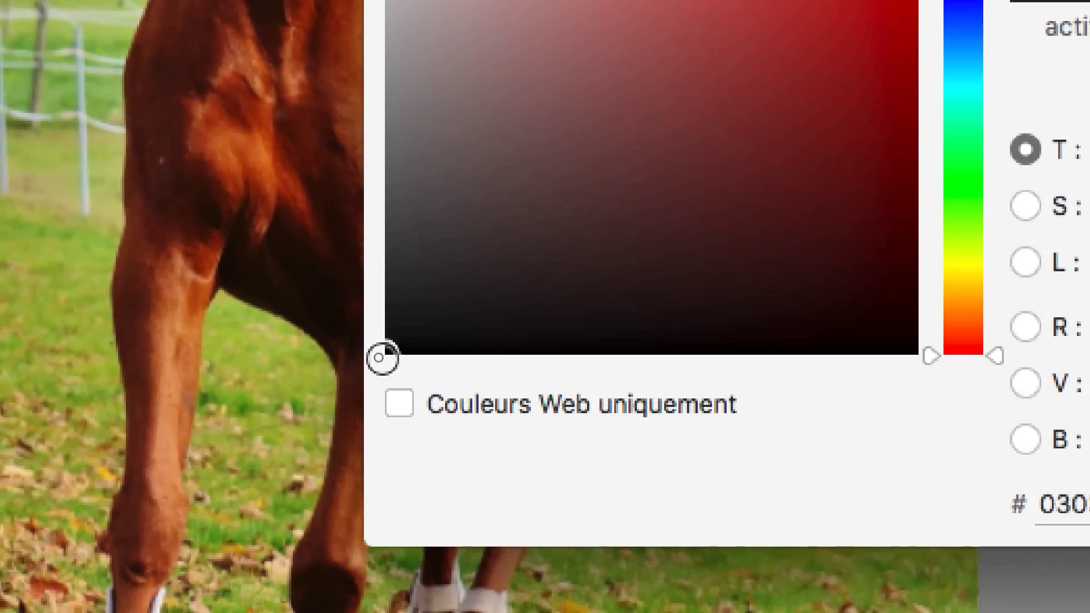
left_click_drag(382, 358, 365, 385)
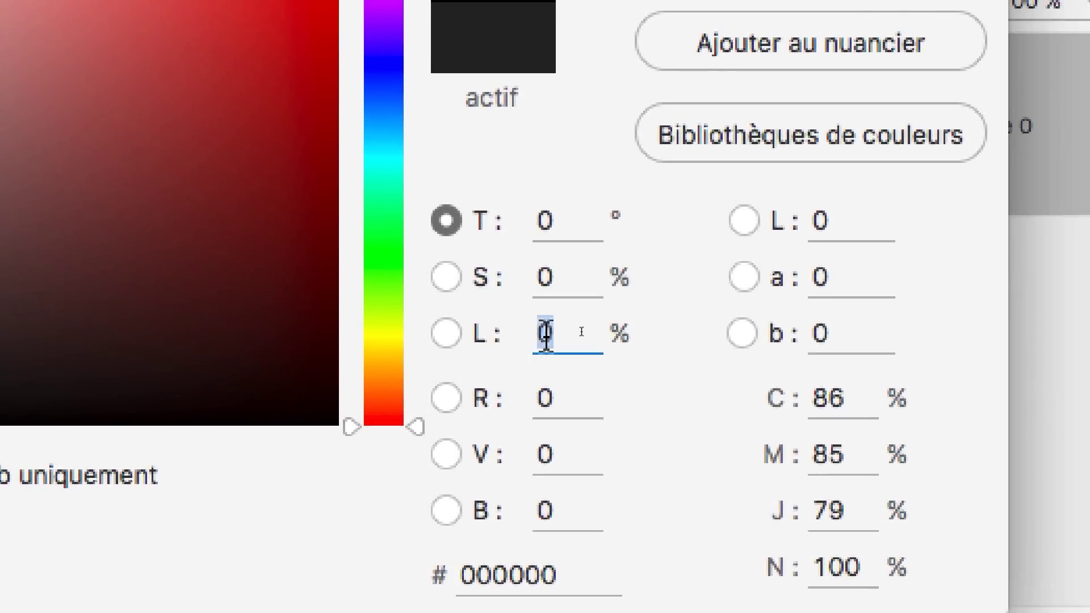
left_click(591, 244)
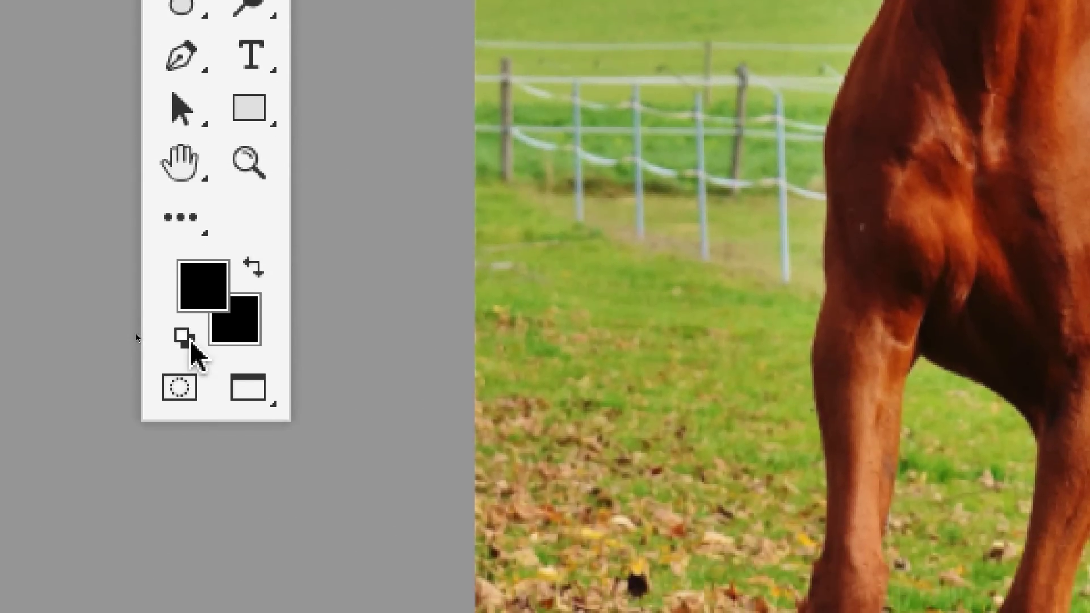
Swap the colours and pick pure black again as the painting colour.
left_click(190, 340)
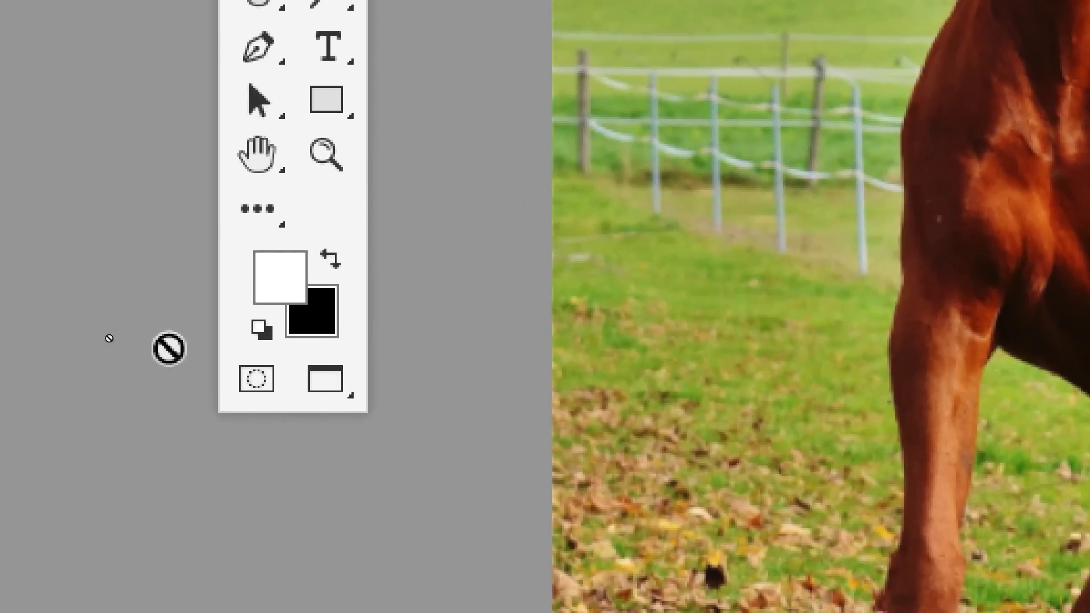
key("x")
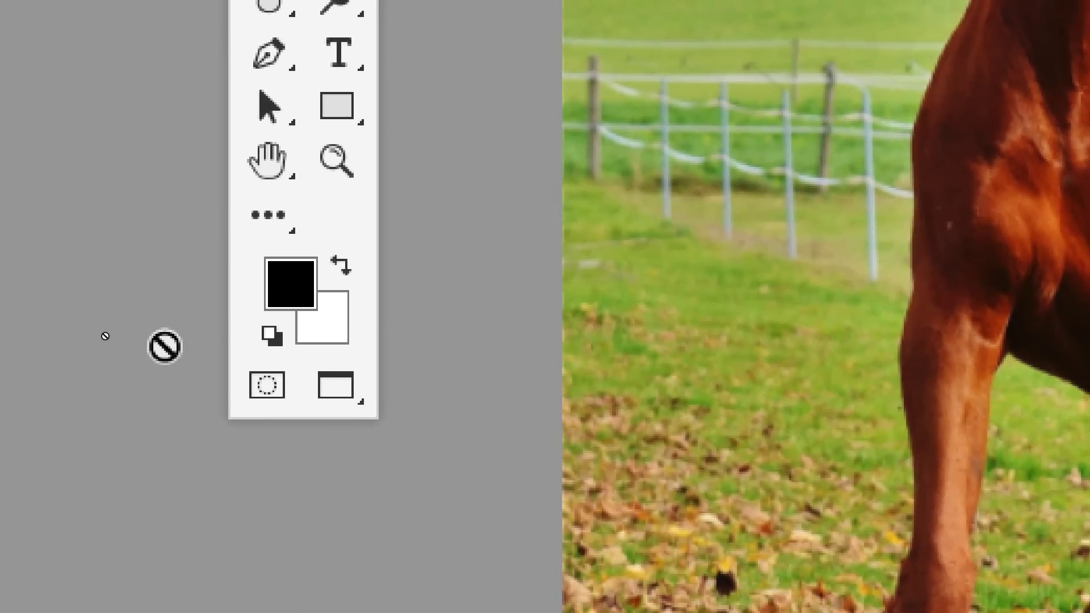
key("x")
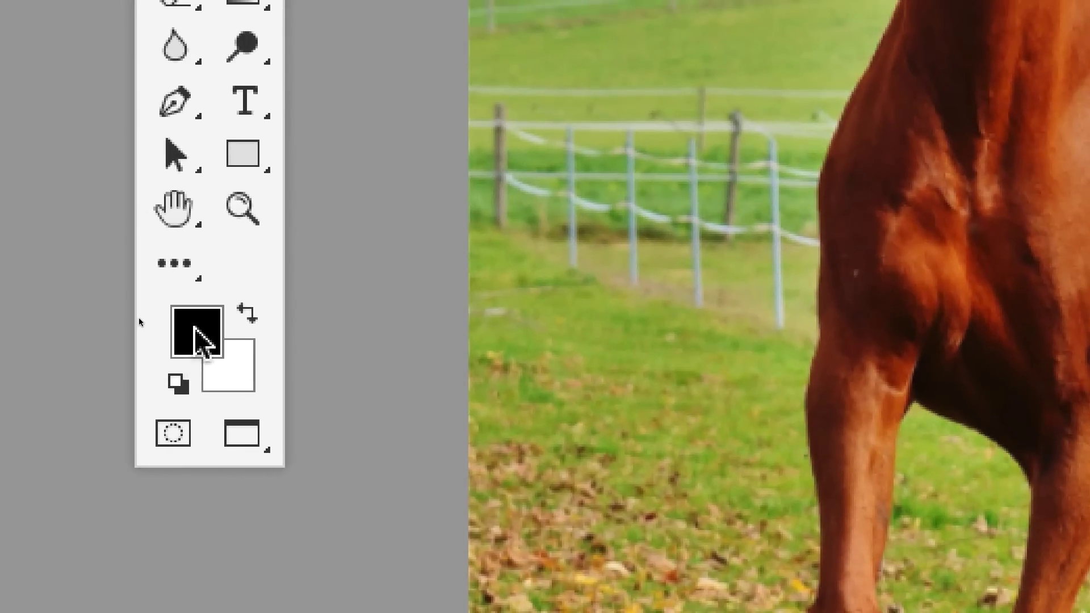
left_click(196, 329)
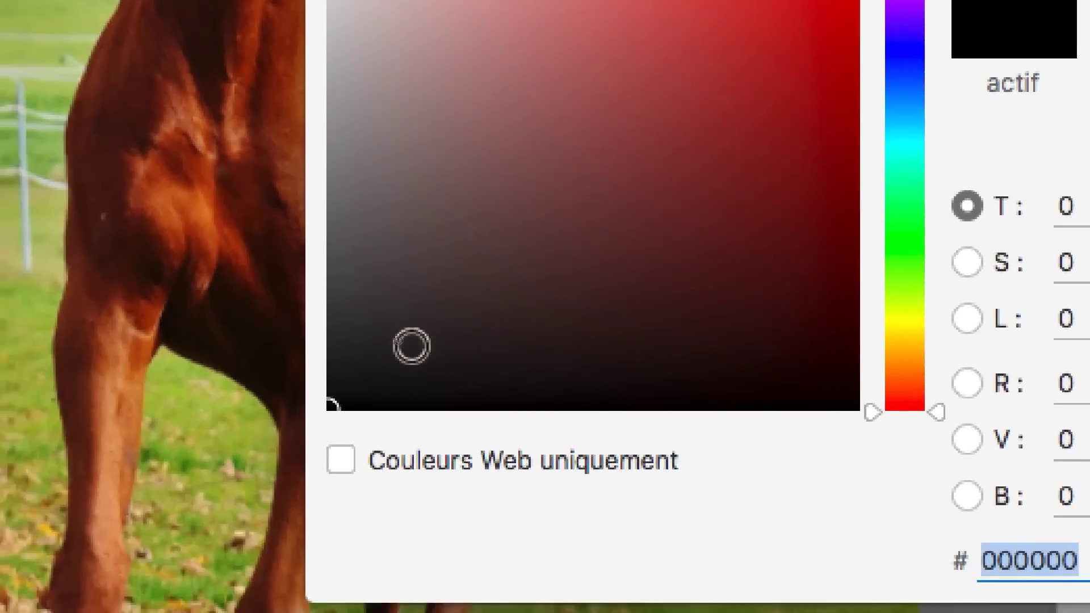
left_click(458, 513)
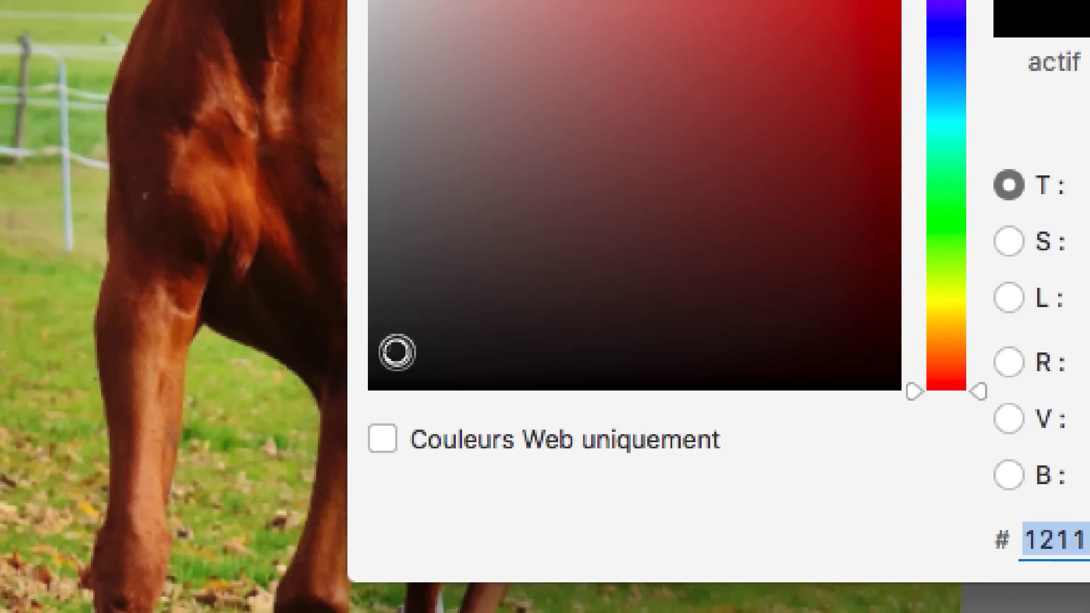
left_click_drag(396, 368, 361, 366)
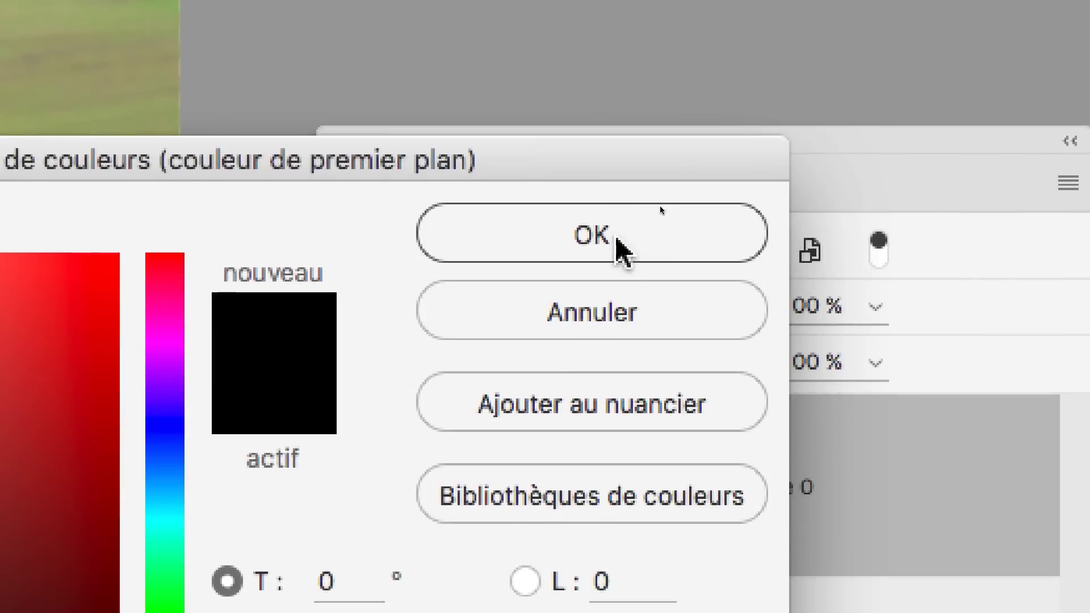
Confirm black, move the Layers panel aside, and mask a grass patch beside the neck.
left_click(615, 236)
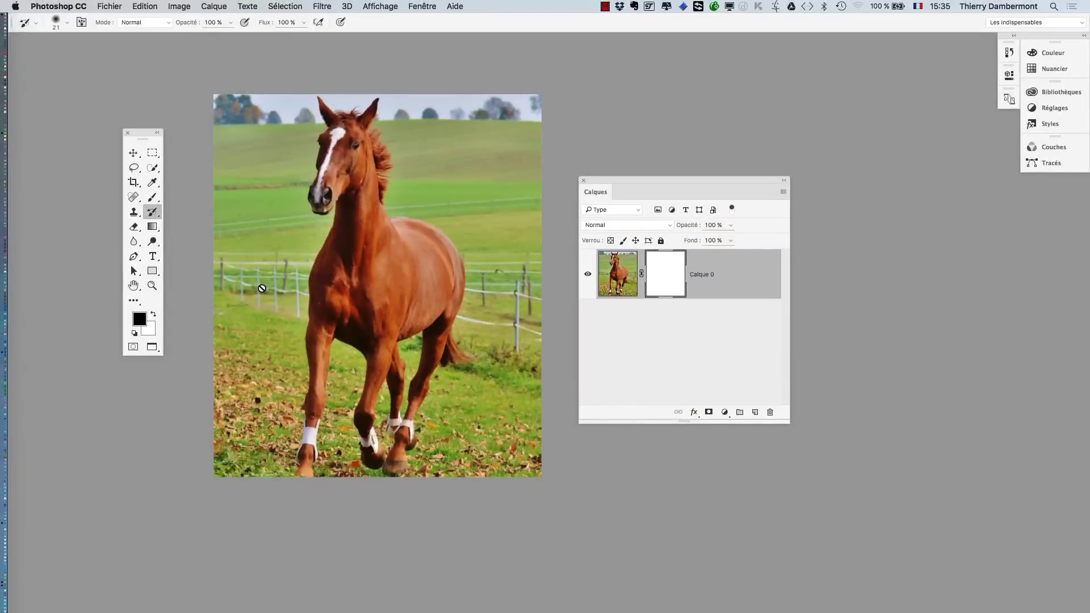
left_click_drag(659, 194, 750, 179)
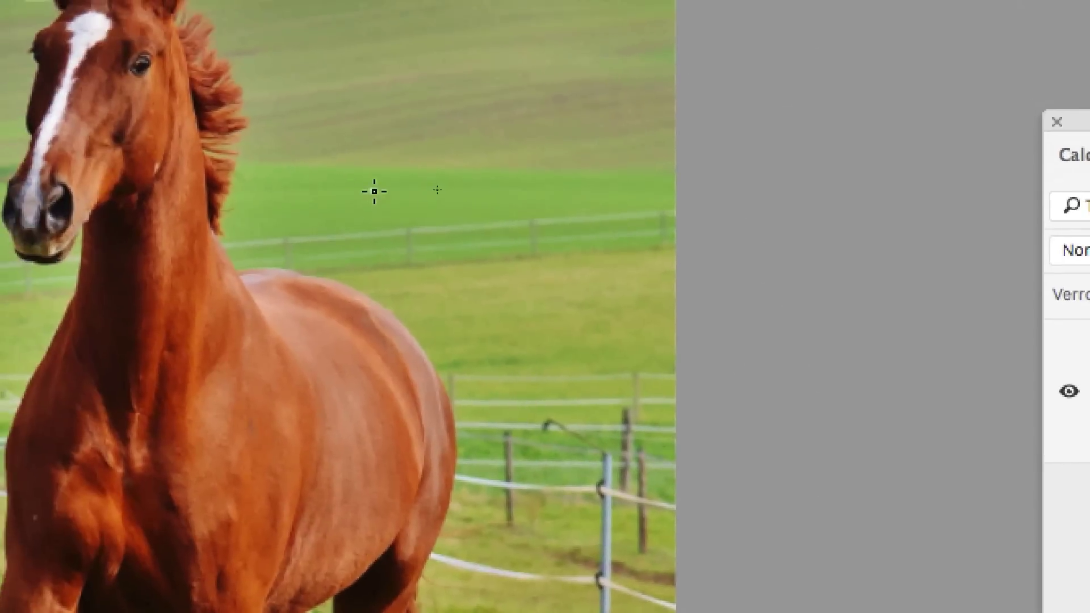
mouse_move(374, 191)
left_mouse_down()
mouse_move(458, 274)
mouse_move(424, 243)
left_mouse_up()
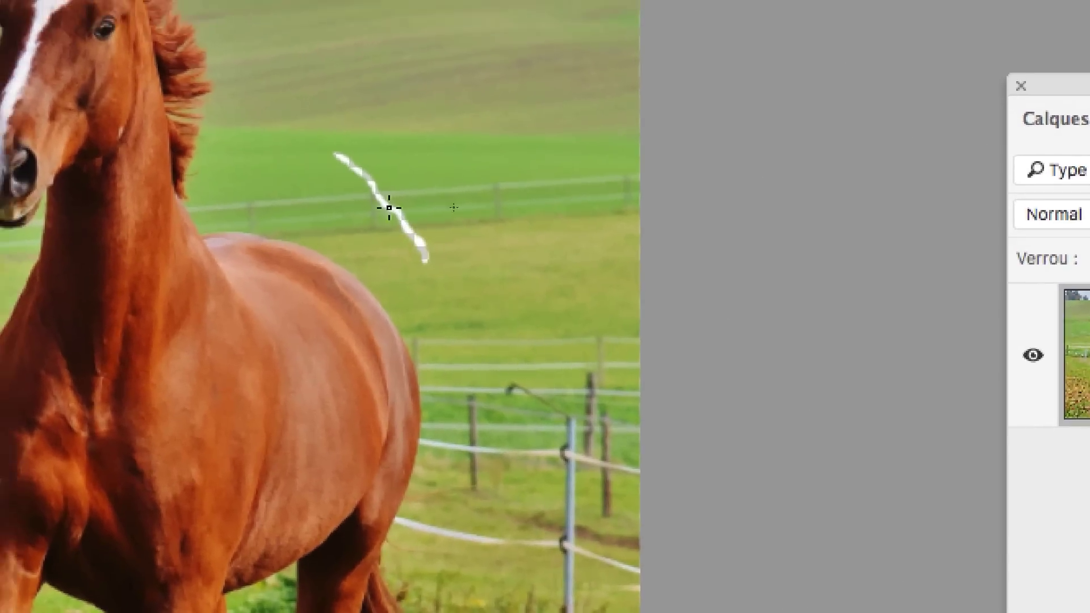
mouse_move(389, 208)
left_mouse_down()
mouse_move(352, 170)
mouse_move(404, 239)
left_mouse_up()
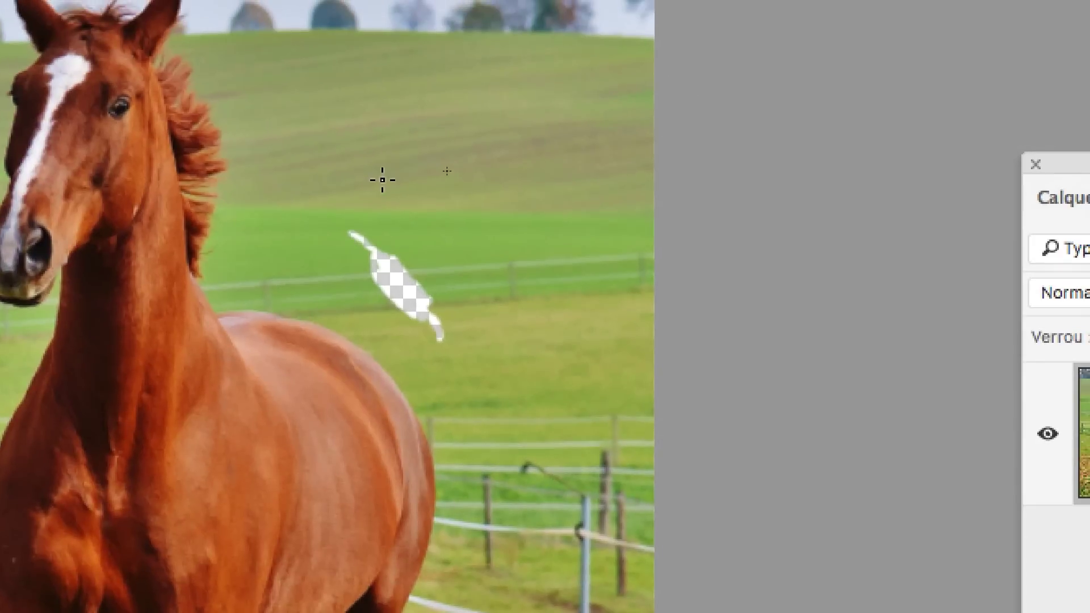
Resize the brush to about 178 px with roughly 88% hardness.
left_click_drag(411, 132, 427, 131)
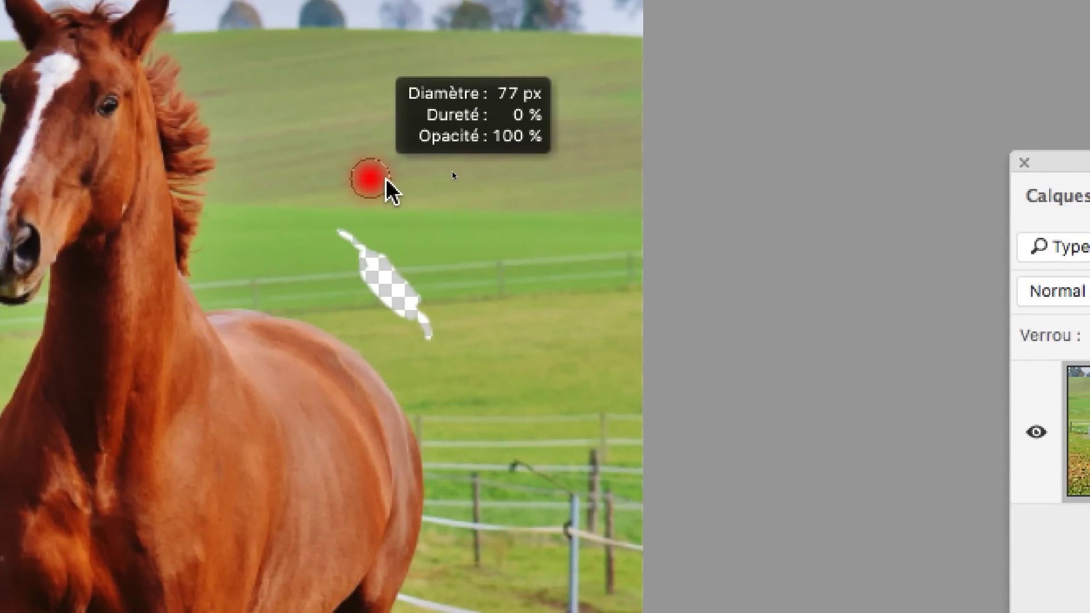
mouse_move(387, 181)
left_mouse_down()
mouse_move(413, 181)
mouse_move(352, 181)
mouse_move(458, 180)
mouse_move(369, 188)
mouse_move(500, 208)
mouse_move(463, 185)
mouse_move(480, 185)
mouse_move(465, 189)
left_mouse_up()
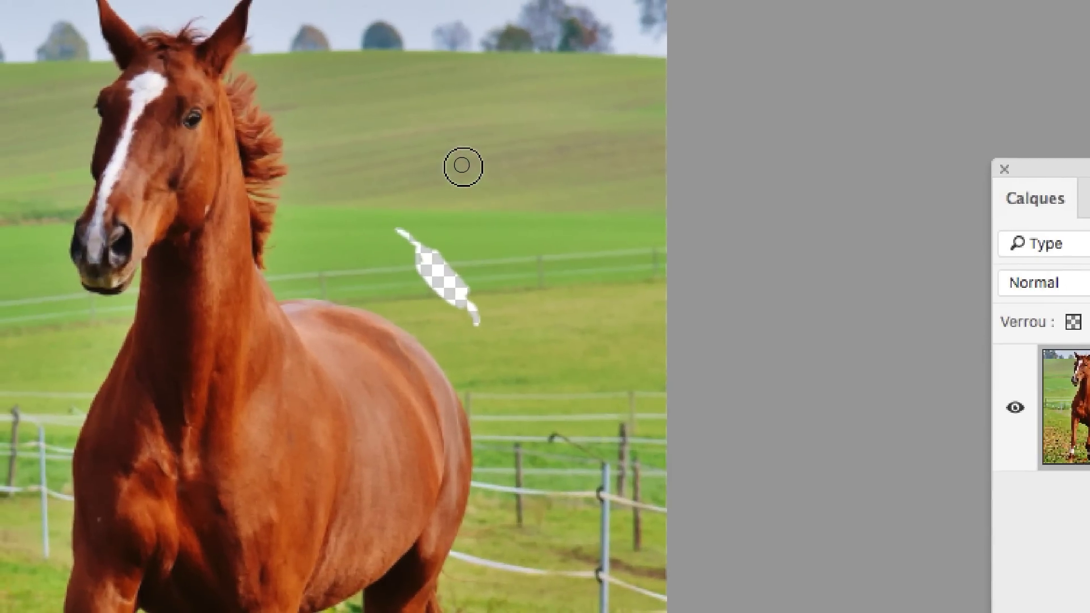
left_click_drag(462, 167, 501, 166, "ctrl+alt")
mouse_move(472, 175)
left_mouse_down()
mouse_move(470, 144)
mouse_move(460, 306)
mouse_move(489, 318)
left_mouse_up()
left_click_drag(554, 346, 557, 444)
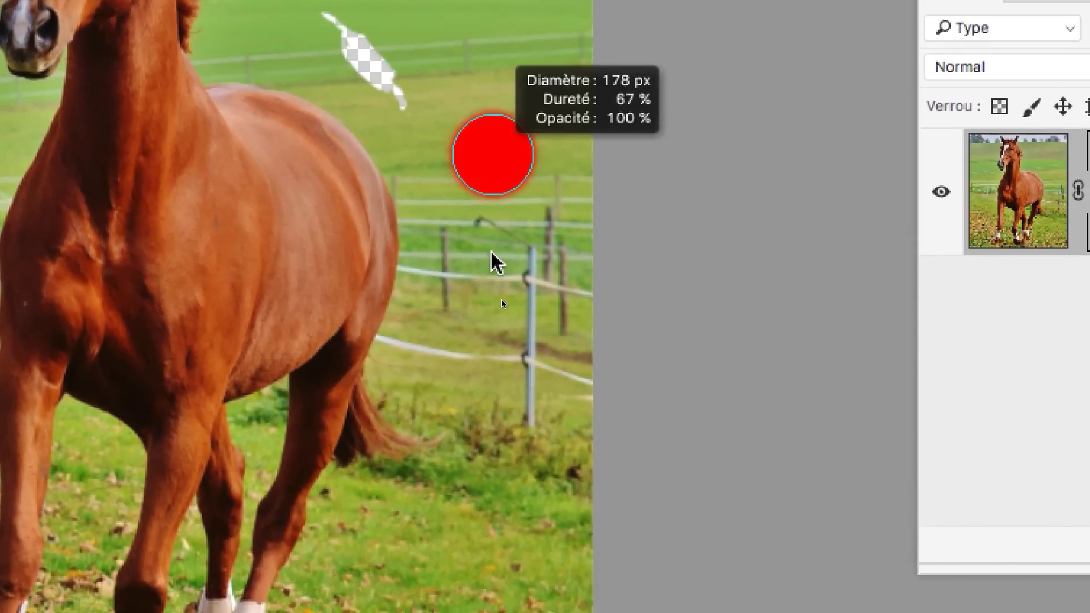
left_click_drag(493, 262, 491, 288)
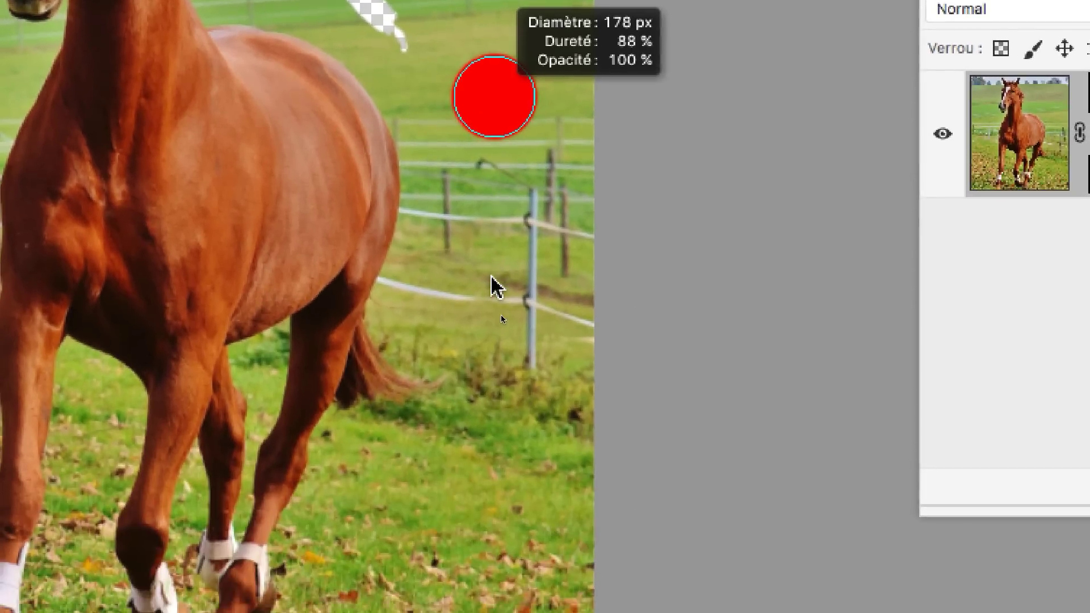
mouse_move(499, 214)
left_mouse_down()
mouse_move(487, 253)
mouse_move(469, 247)
mouse_move(447, 262)
mouse_move(472, 251)
mouse_move(473, 267)
left_mouse_up()
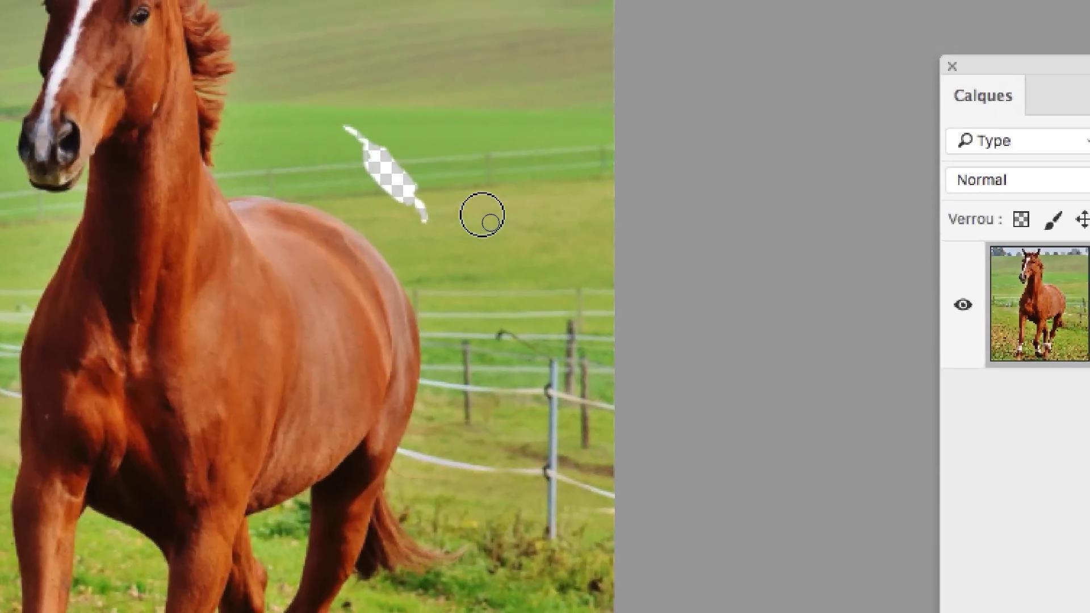
mouse_move(486, 216)
left_mouse_down()
mouse_move(482, 241)
mouse_move(489, 42)
mouse_move(484, 231)
left_mouse_up()
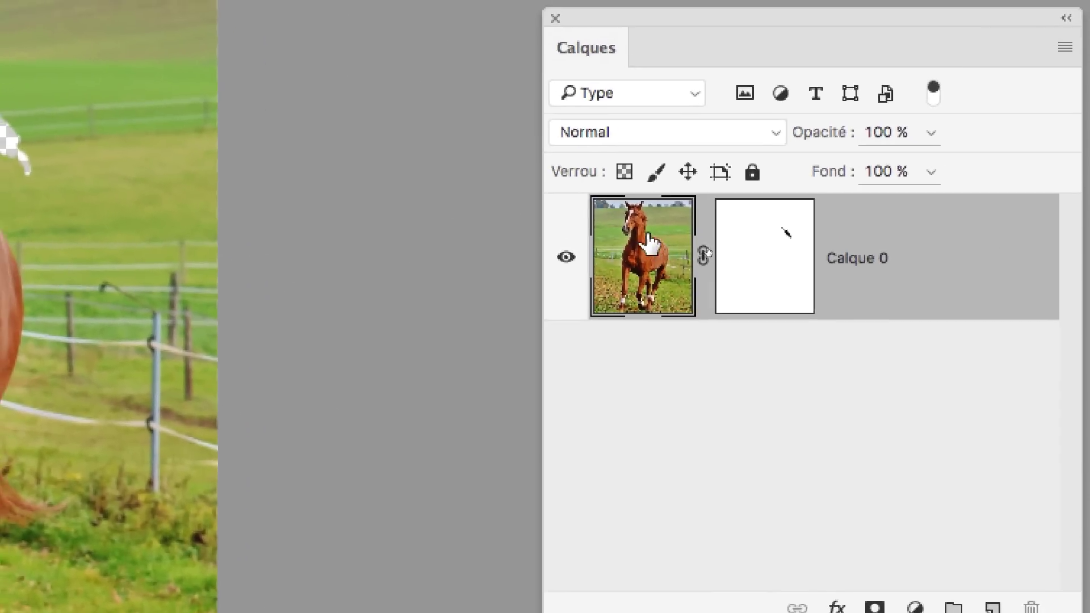
Paint a stray black stroke on the image, then mask the grass right of the head.
left_click(652, 250)
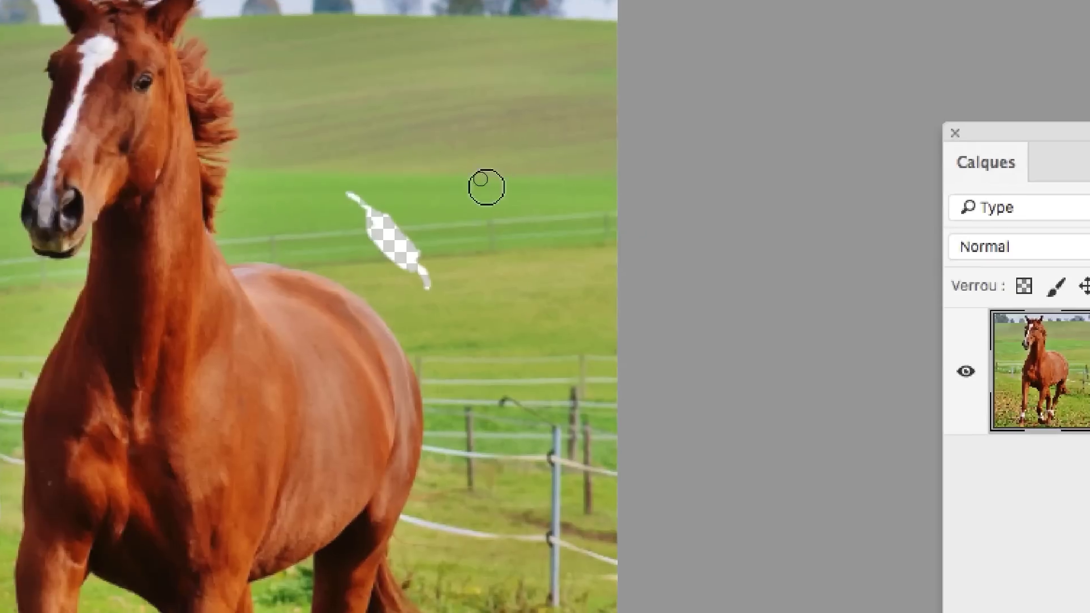
left_click_drag(457, 165, 487, 200)
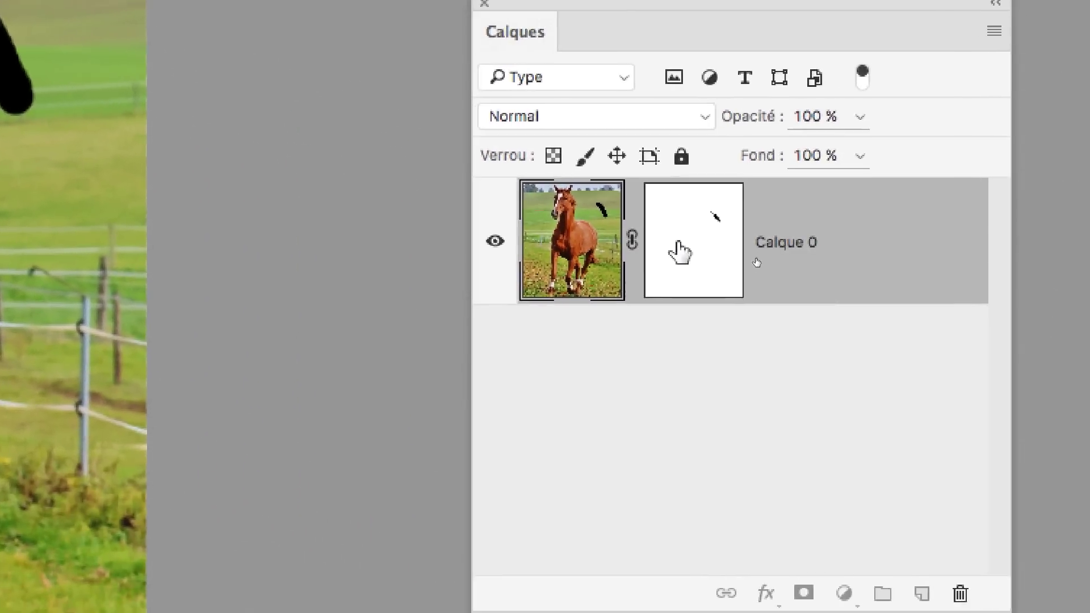
left_click(678, 243)
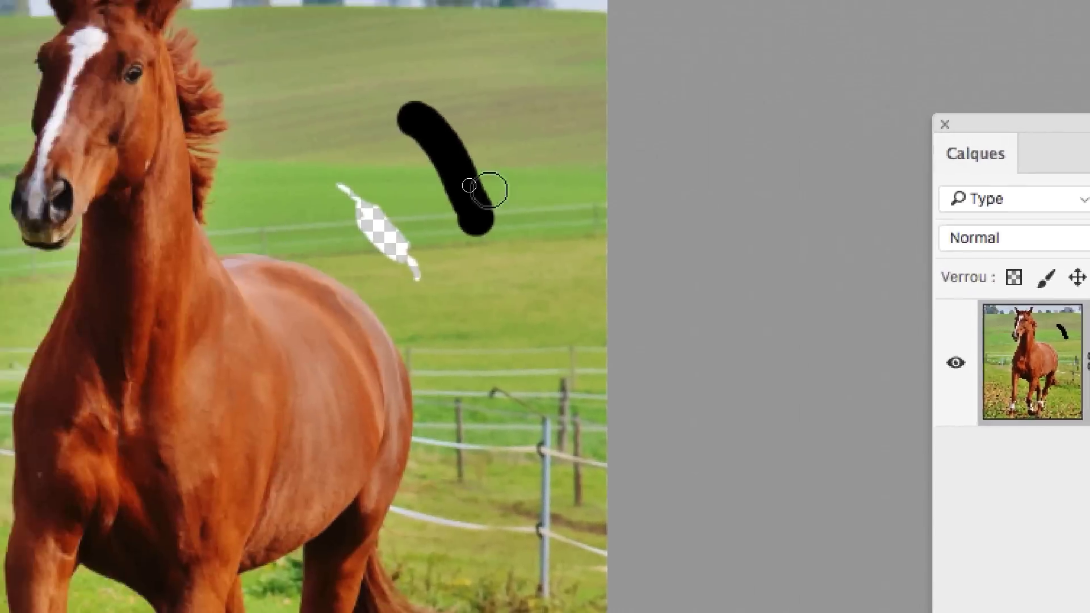
mouse_move(0, 72)
left_mouse_down()
mouse_move(0, 0)
mouse_move(3, 139)
left_mouse_up()
mouse_move(482, 207)
left_mouse_down()
mouse_move(467, 160)
mouse_move(475, 230)
left_mouse_up()
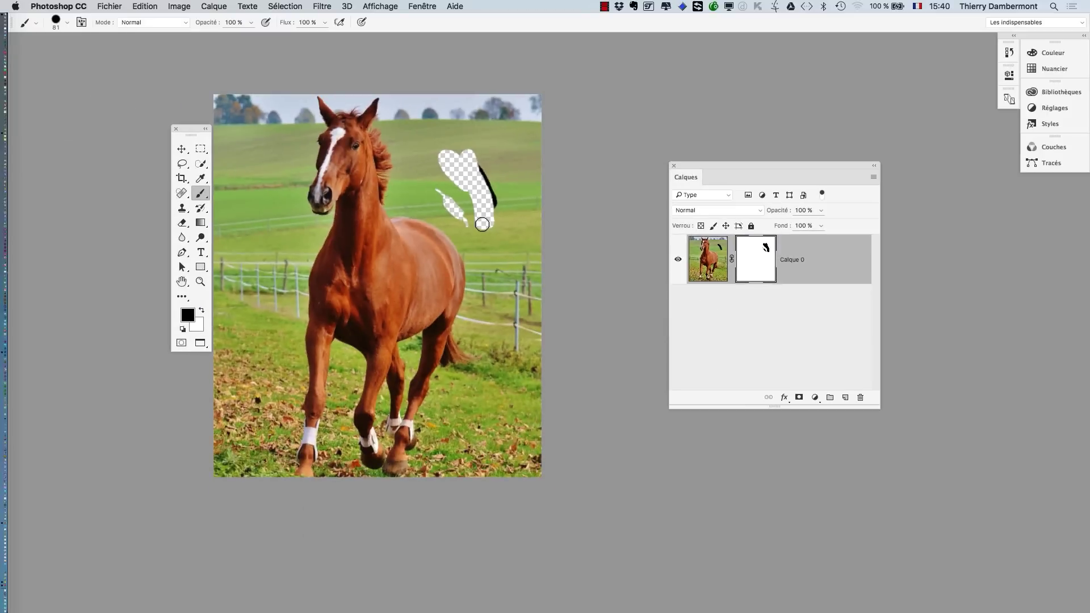
Zoom in and paint the mask black over the grass left of the front leg.
left_click_drag(139, 110, 97, 102)
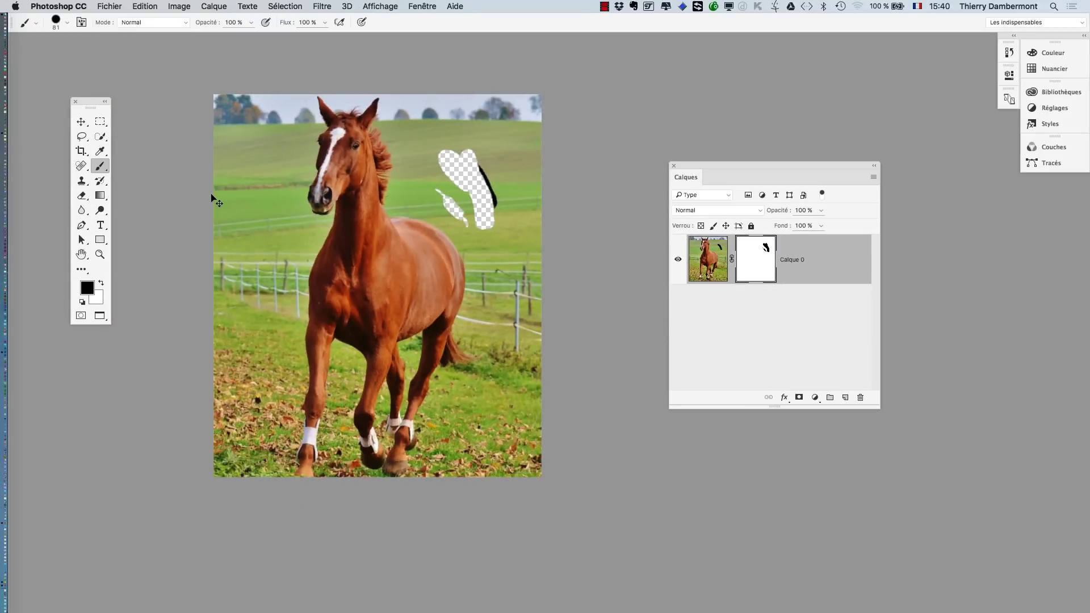
scroll(357, 318, "up", 2)
scroll(373, 312, "up", 1)
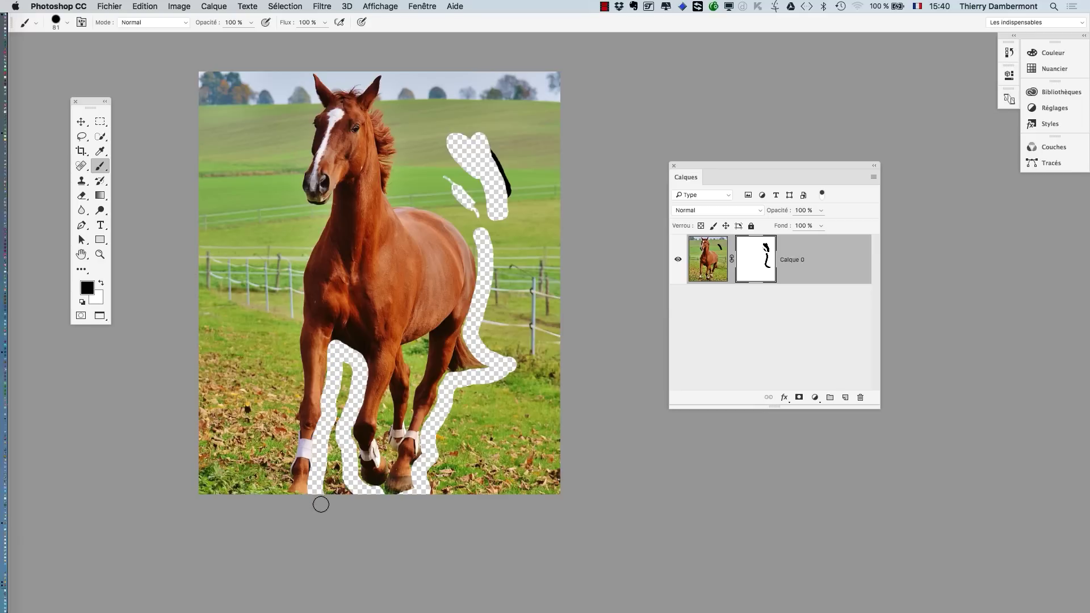
scroll(292, 471, "up", 1)
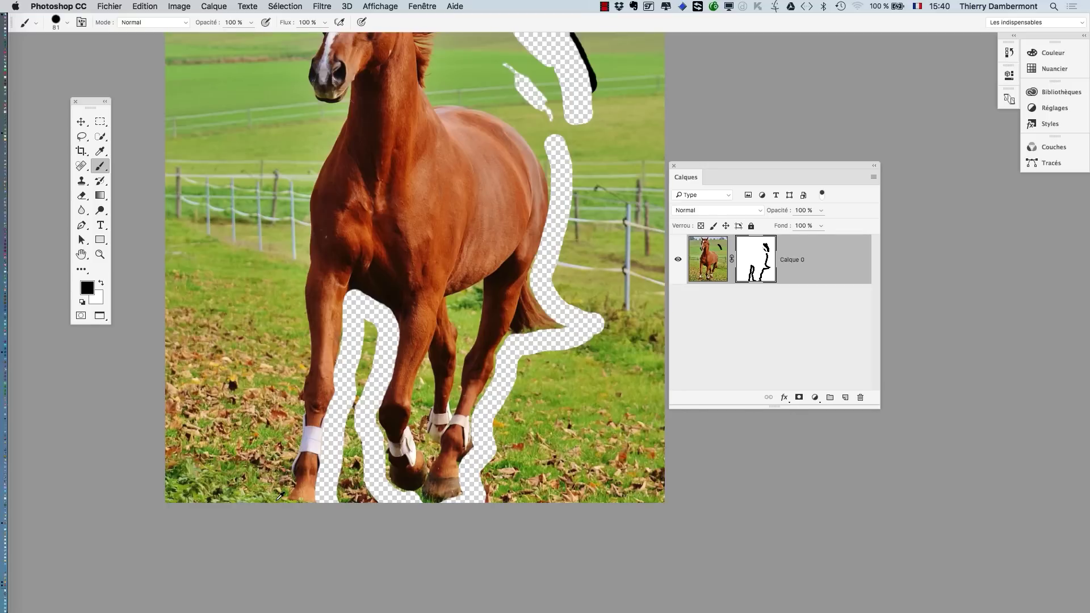
scroll(272, 502, "up", 1)
mouse_move(287, 507)
left_mouse_down()
mouse_move(325, 337)
mouse_move(324, 96)
left_mouse_up()
mouse_move(343, 145)
left_mouse_down()
mouse_move(367, 425)
mouse_move(340, 415)
mouse_move(338, 400)
mouse_move(387, 288)
mouse_move(355, 277)
mouse_move(339, 248)
mouse_move(354, 119)
left_mouse_up()
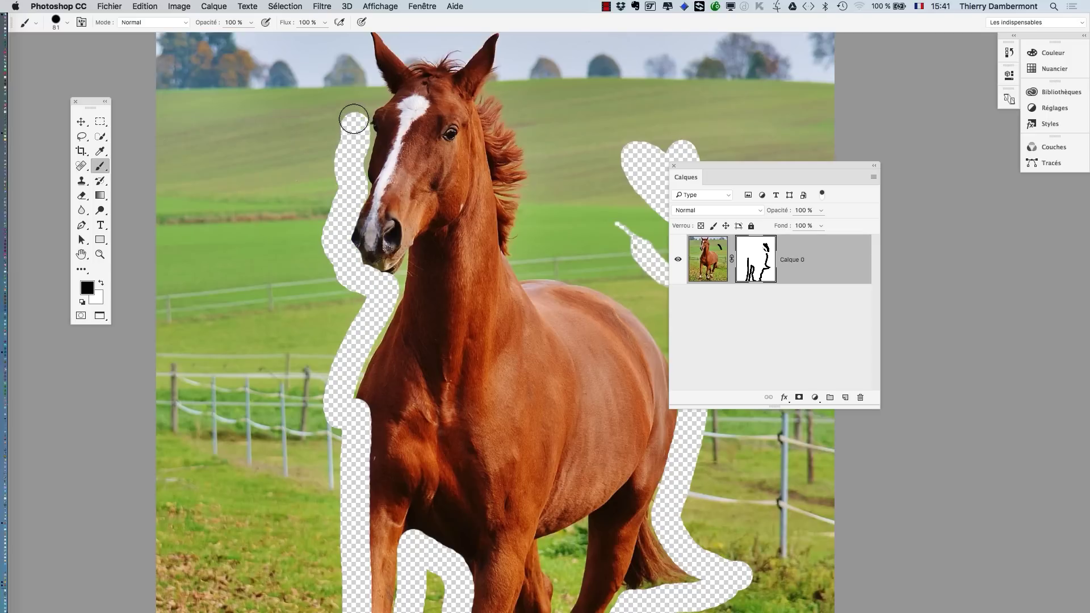
scroll(353, 516, "down", 5)
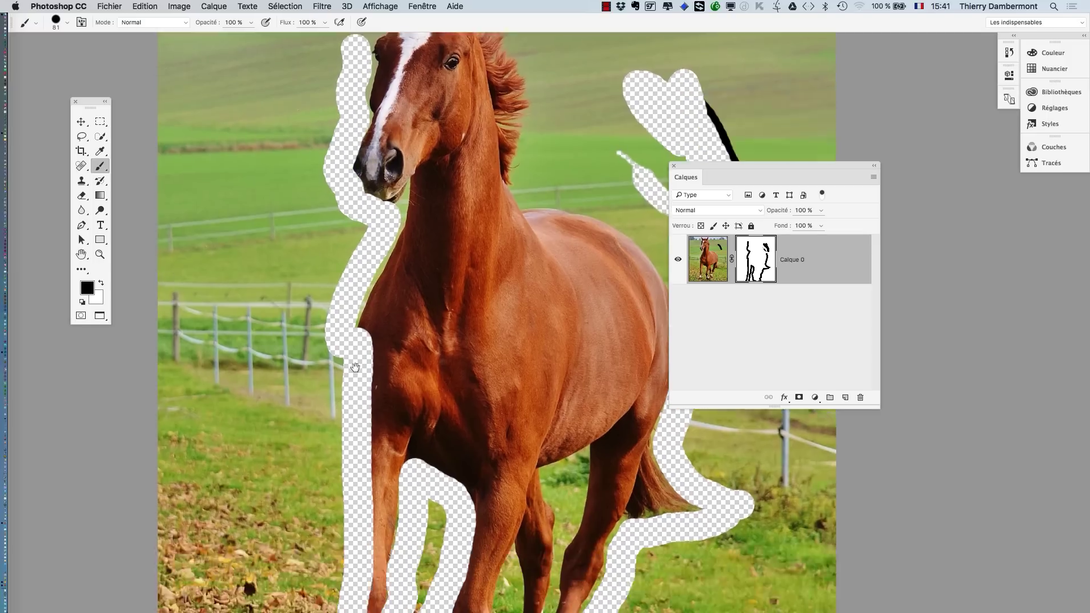
scroll(360, 455, "up", 5)
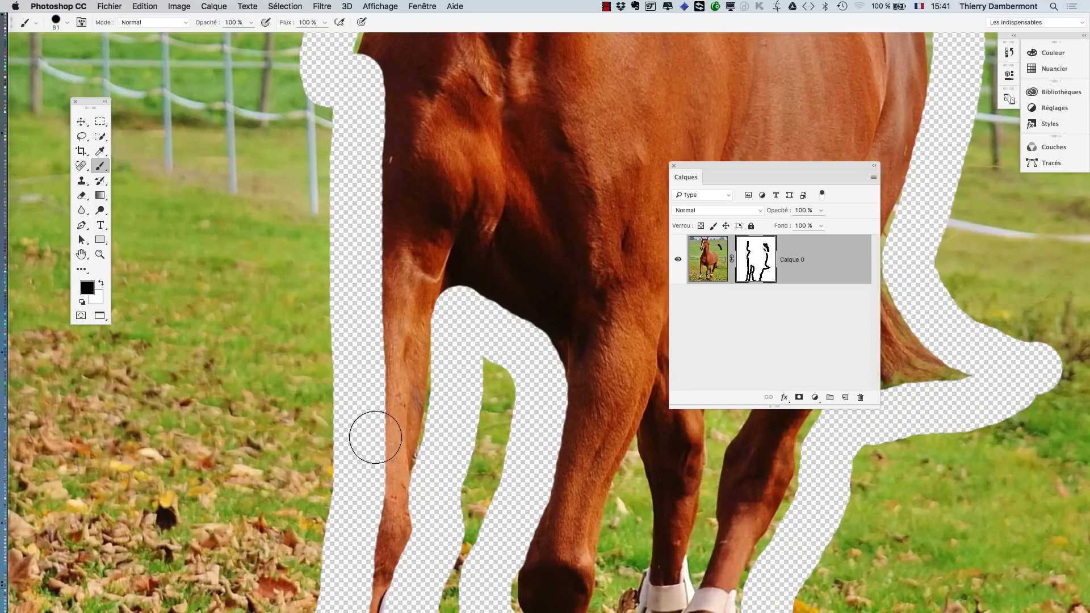
scroll(375, 437, "up", 15)
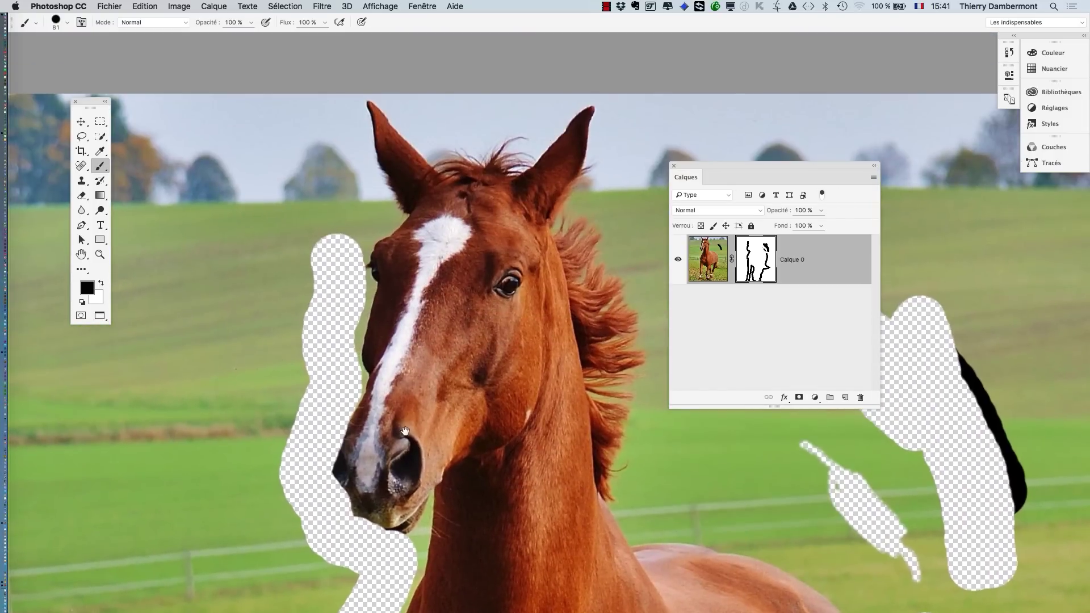
scroll(503, 335, "down", 15)
scroll(489, 369, "right", 5)
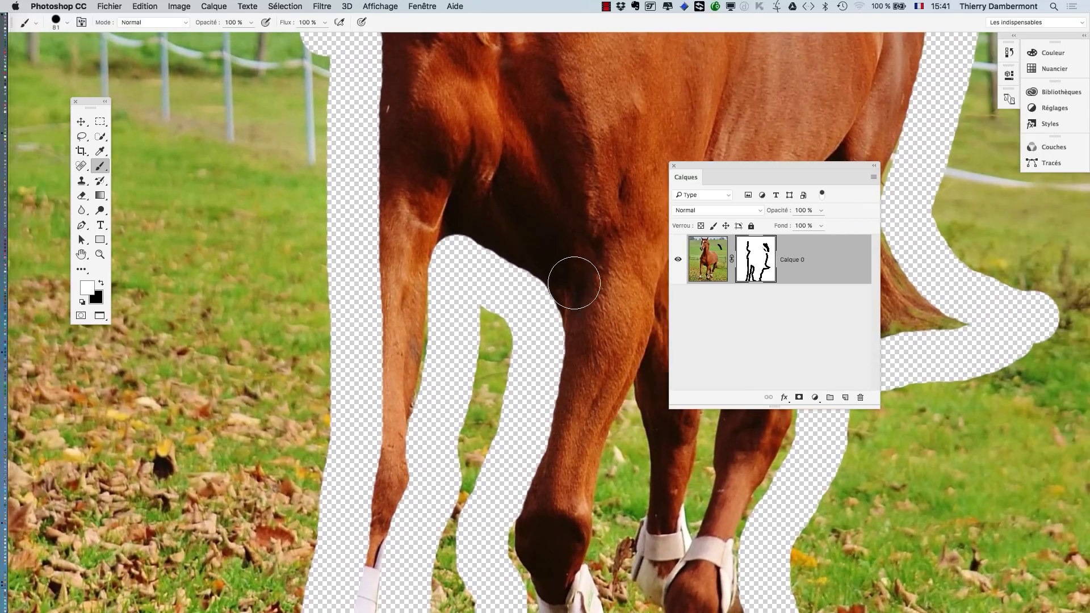
Paint white on the mask to restore the front leg and body.
mouse_move(395, 203)
left_mouse_down()
mouse_move(386, 512)
mouse_move(368, 571)
mouse_move(379, 99)
mouse_move(362, 196)
mouse_move(361, 525)
left_mouse_up()
mouse_move(396, 476)
left_mouse_down()
mouse_move(426, 264)
mouse_move(366, 361)
mouse_move(357, 486)
mouse_move(327, 571)
left_mouse_up()
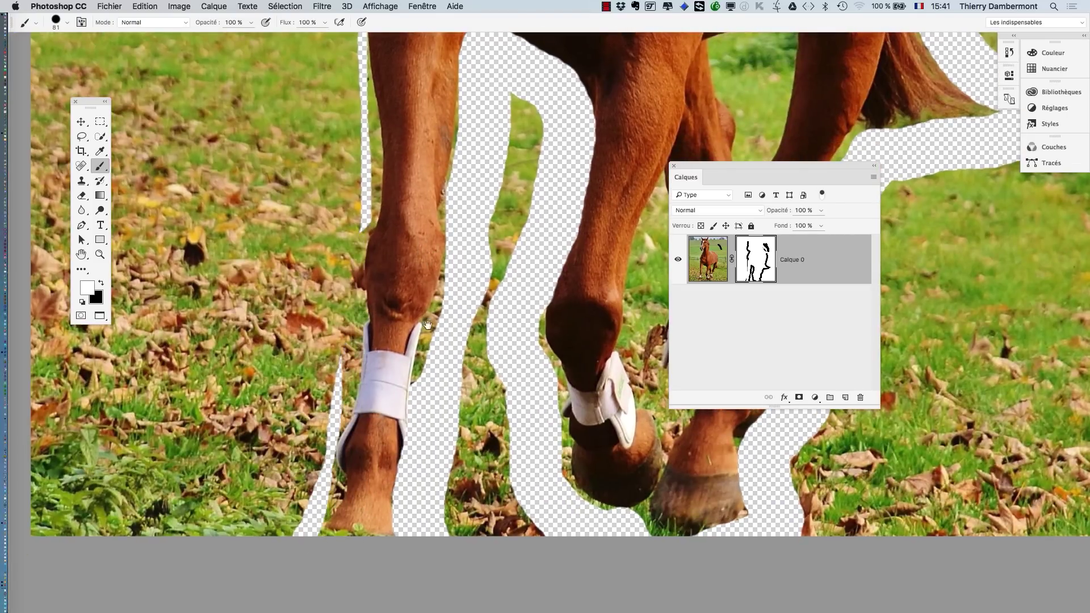
left_click_drag(428, 325, 416, 530)
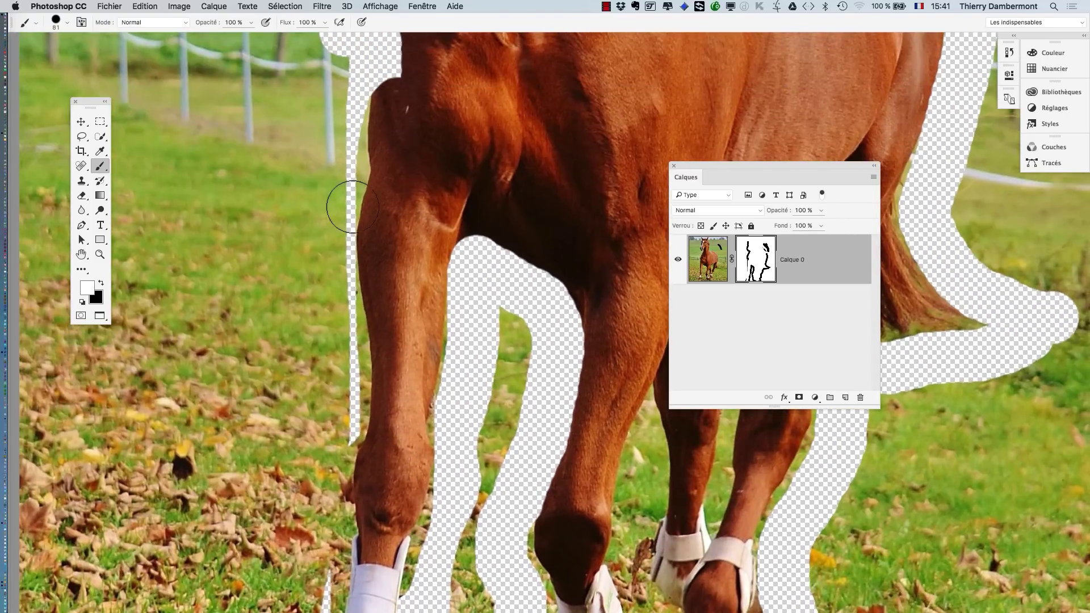
Switch to black, mask the grass beside the front leg, and shrink the brush to 44 px.
key("x")
mouse_move(340, 101)
left_mouse_down()
mouse_move(335, 433)
mouse_move(340, 369)
mouse_move(323, 259)
left_mouse_up()
scroll(322, 259, "down", 10)
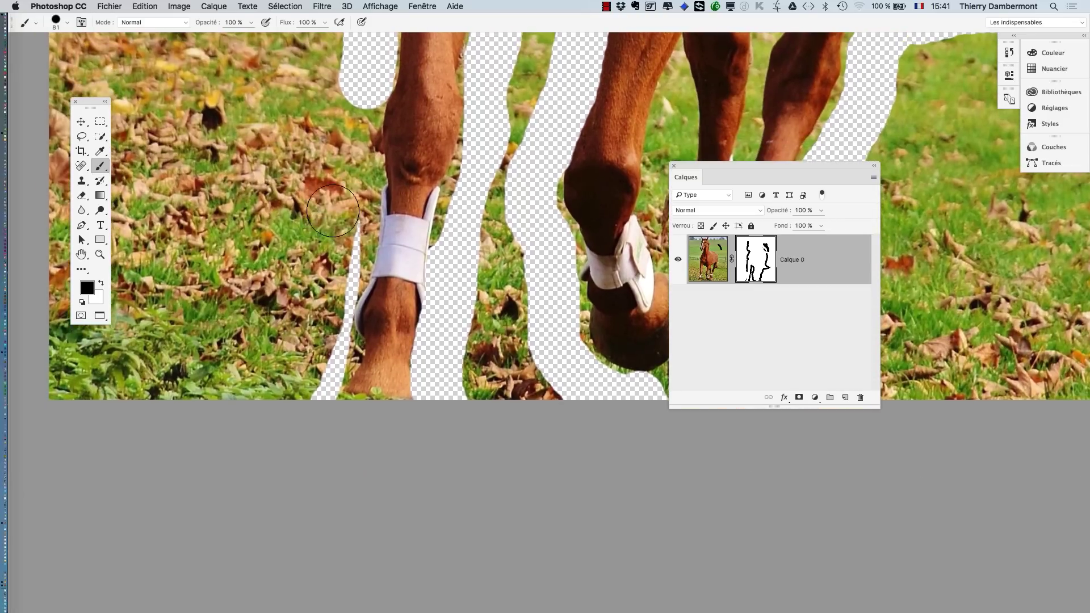
mouse_move(333, 211)
left_mouse_down()
mouse_move(346, 263)
mouse_move(316, 377)
mouse_move(333, 301)
left_mouse_up()
left_click_drag(353, 225, 364, 73)
left_click_drag(371, 171, 361, 307)
left_click_drag(419, 340, 403, 340)
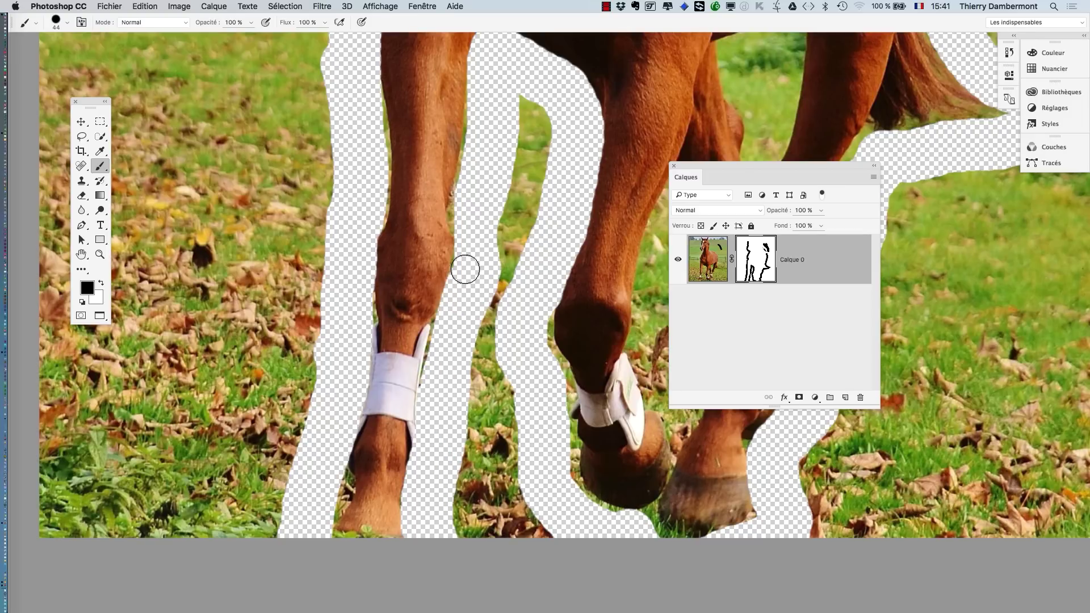
Pan the view up toward the horse's head.
left_click_drag(495, 118, 491, 311)
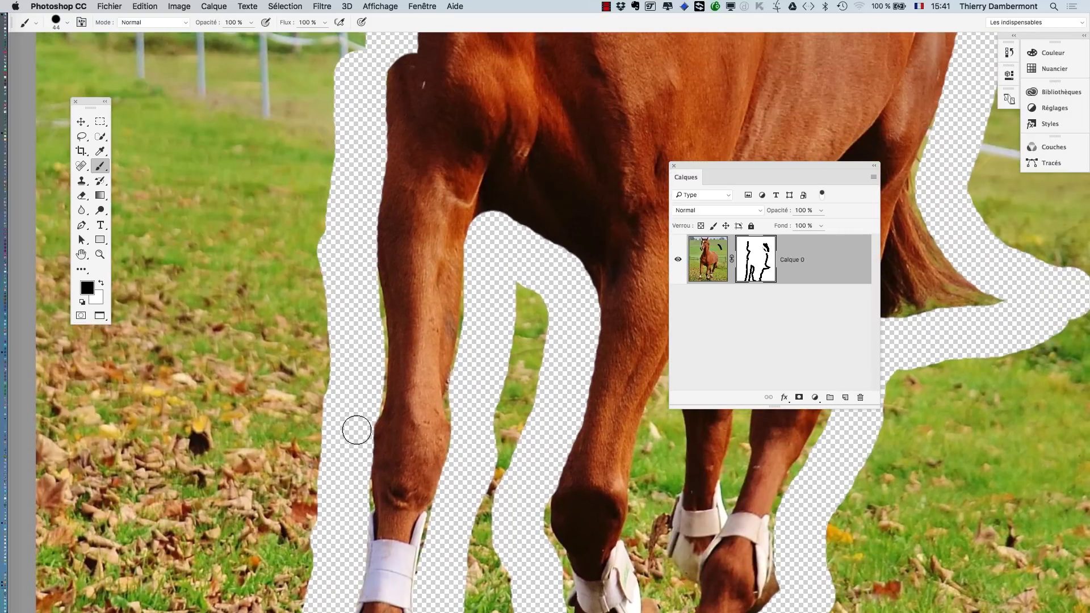
left_click_drag(356, 312, 351, 414)
left_click_drag(349, 215, 348, 317)
left_click_drag(339, 175, 334, 373)
mouse_move(340, 221)
left_mouse_down()
mouse_move(341, 393)
mouse_move(381, 501)
left_mouse_up()
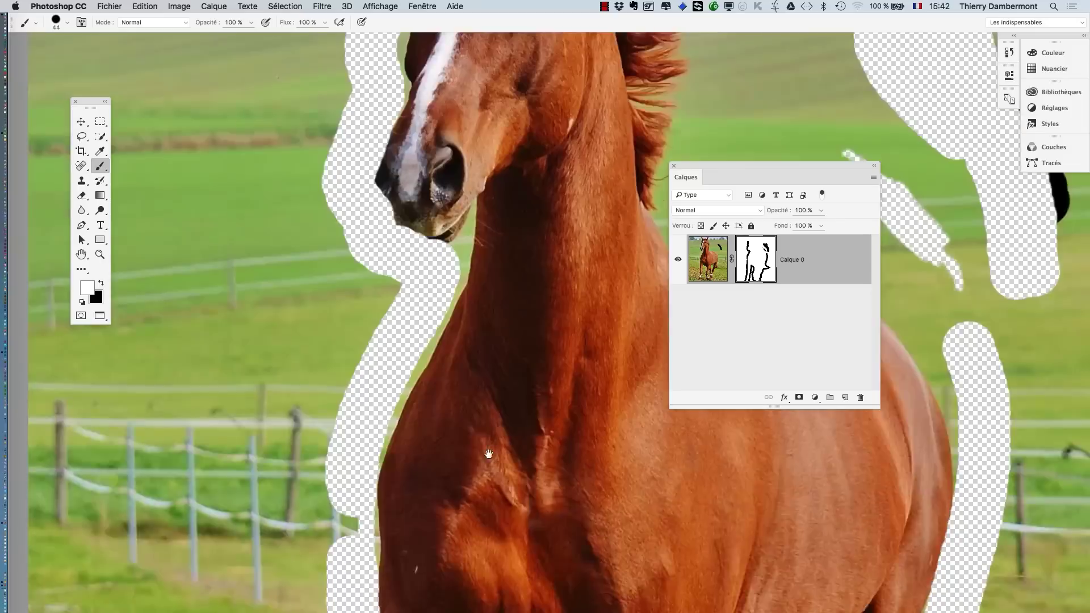
Paint black on the mask along the horse's forehead, both ears and neck edge.
scroll(488, 454, "up", 10)
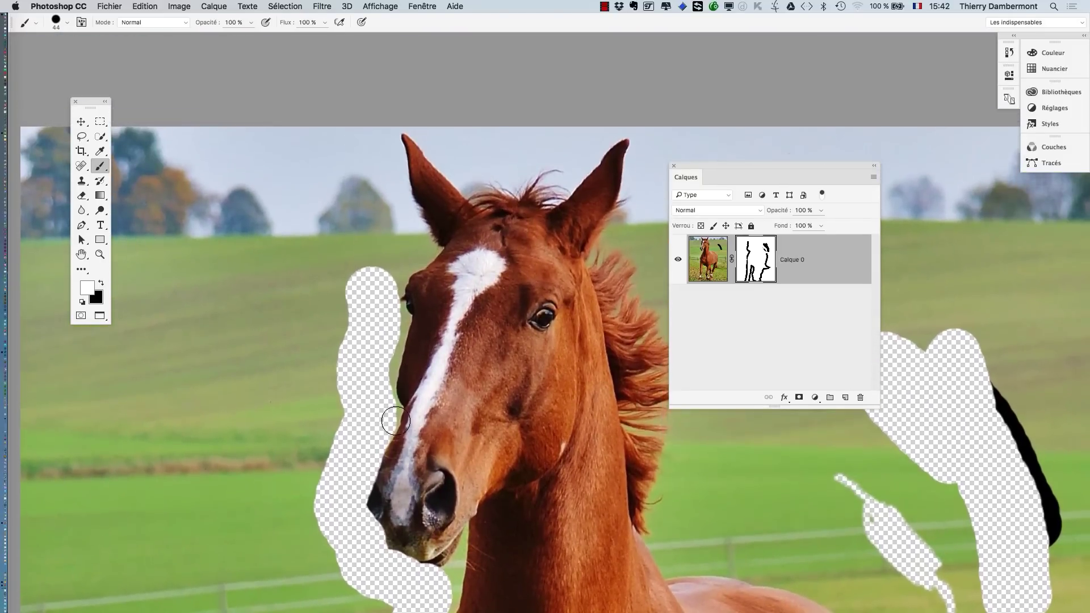
key("x")
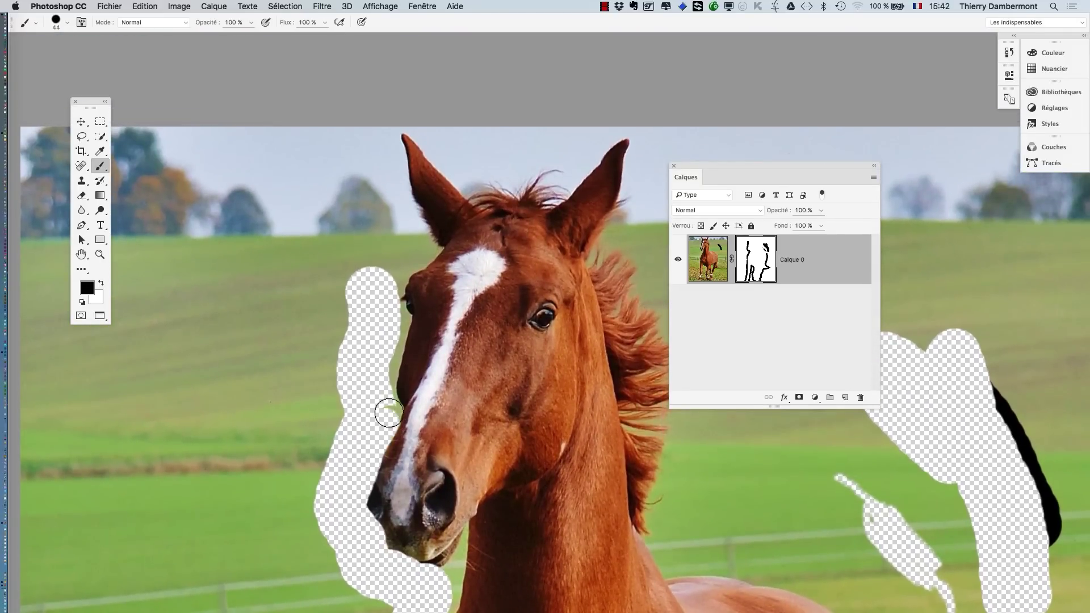
mouse_move(393, 315)
left_mouse_down()
mouse_move(387, 286)
mouse_move(399, 265)
left_mouse_up()
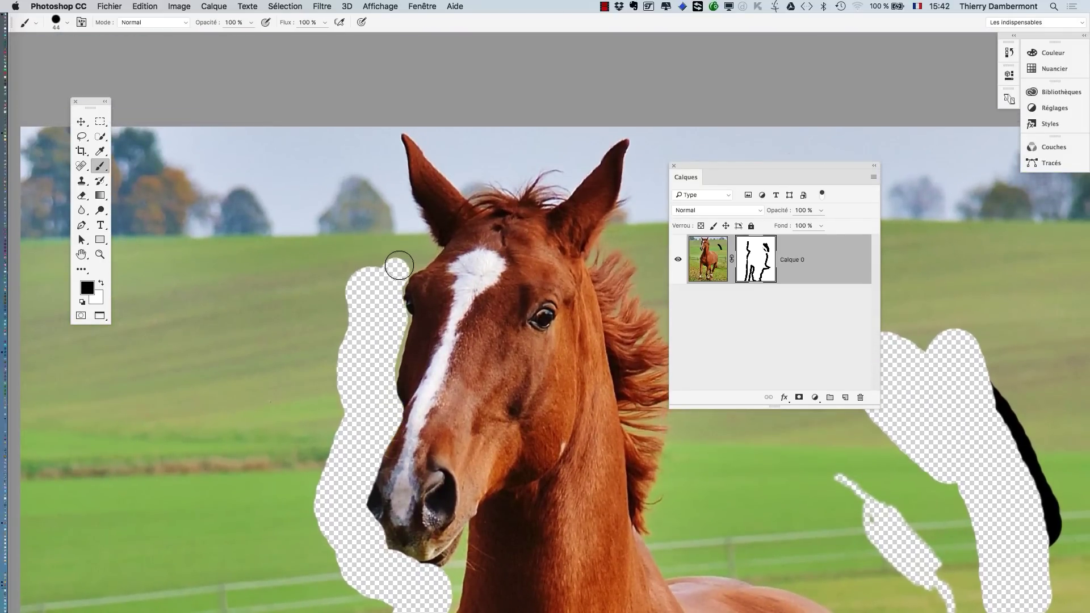
mouse_move(399, 195)
left_mouse_down()
mouse_move(387, 108)
mouse_move(472, 179)
mouse_move(546, 195)
mouse_move(625, 120)
mouse_move(519, 180)
mouse_move(382, 114)
left_mouse_up()
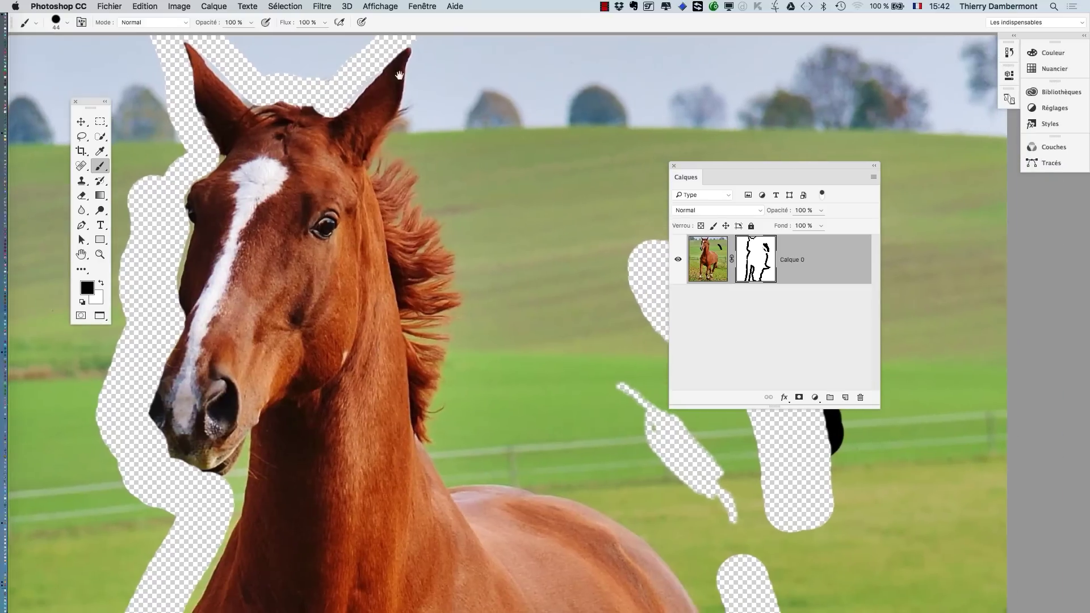
left_click_drag(438, 61, 429, 67)
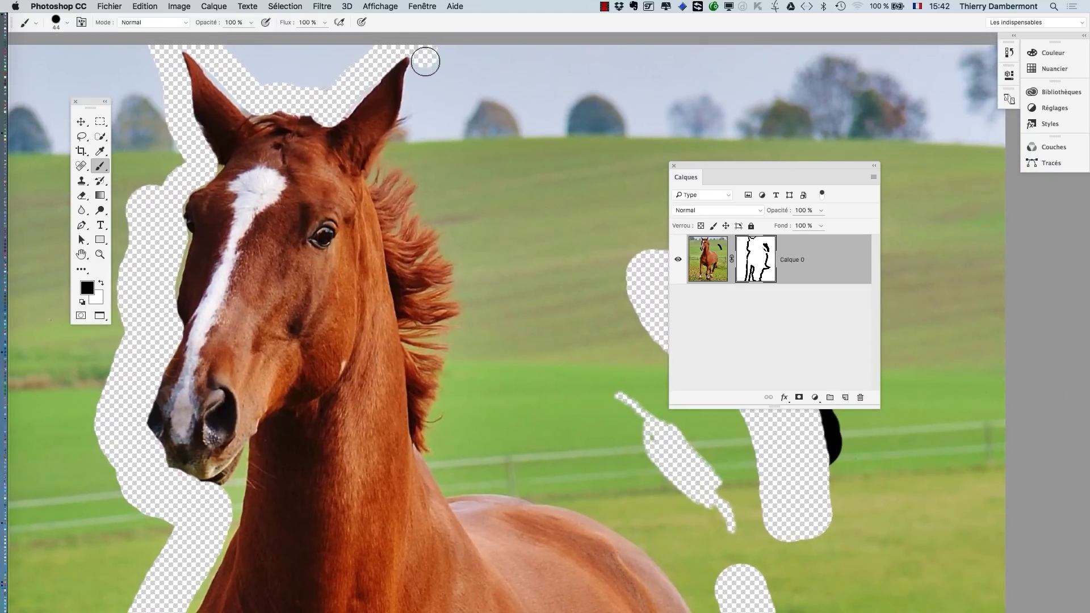
mouse_move(412, 114)
left_mouse_down()
mouse_move(384, 175)
mouse_move(400, 264)
left_mouse_up()
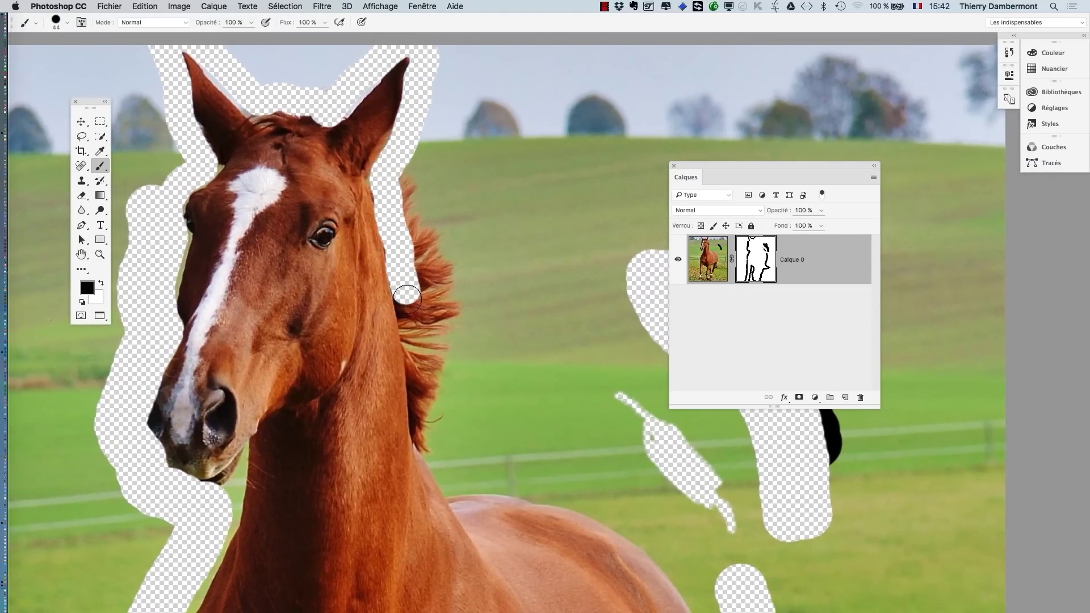
mouse_move(417, 353)
left_mouse_down()
mouse_move(426, 428)
mouse_move(455, 485)
mouse_move(286, 346)
mouse_move(362, 352)
mouse_move(502, 414)
mouse_move(576, 513)
left_mouse_up()
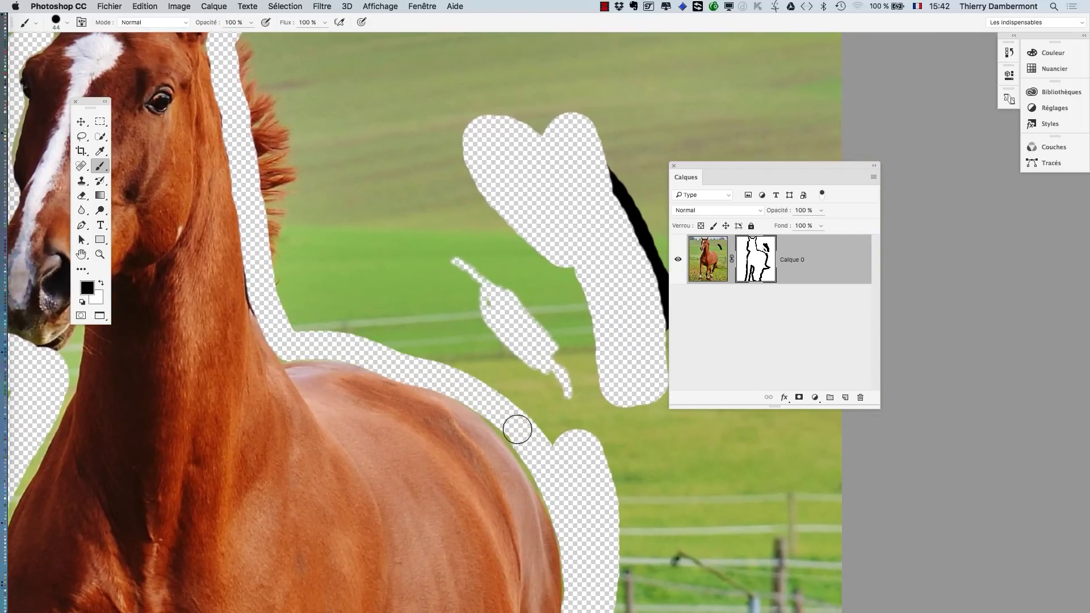
left_click_drag(517, 430, 457, 361)
scroll(457, 361, "down", 5)
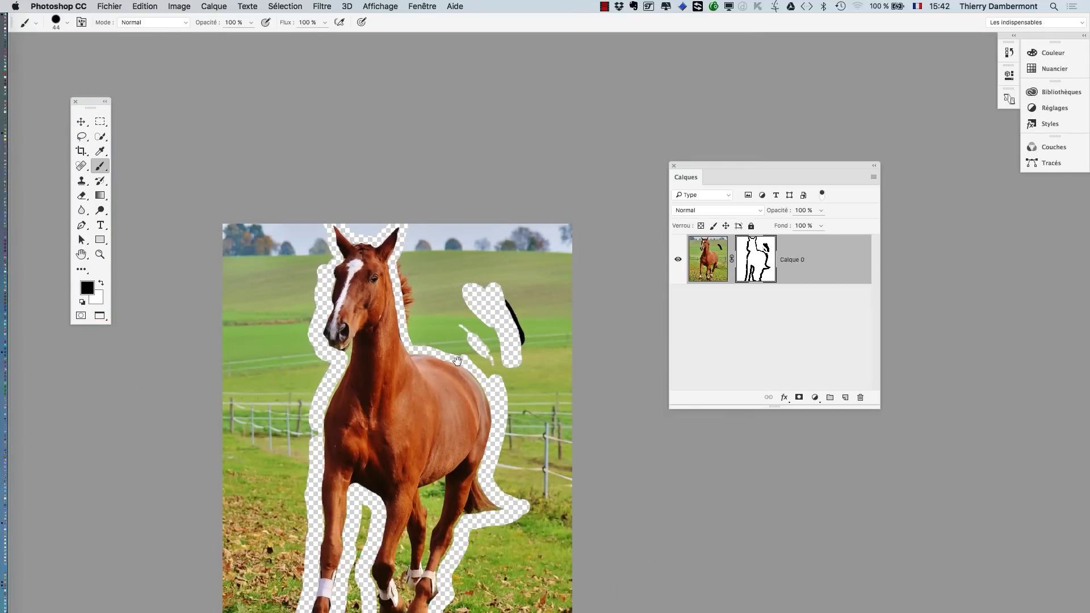
Use Enregistrer sous to save the document as Red_Horse_uhd.psd in Photoshop format.
left_click(109, 7)
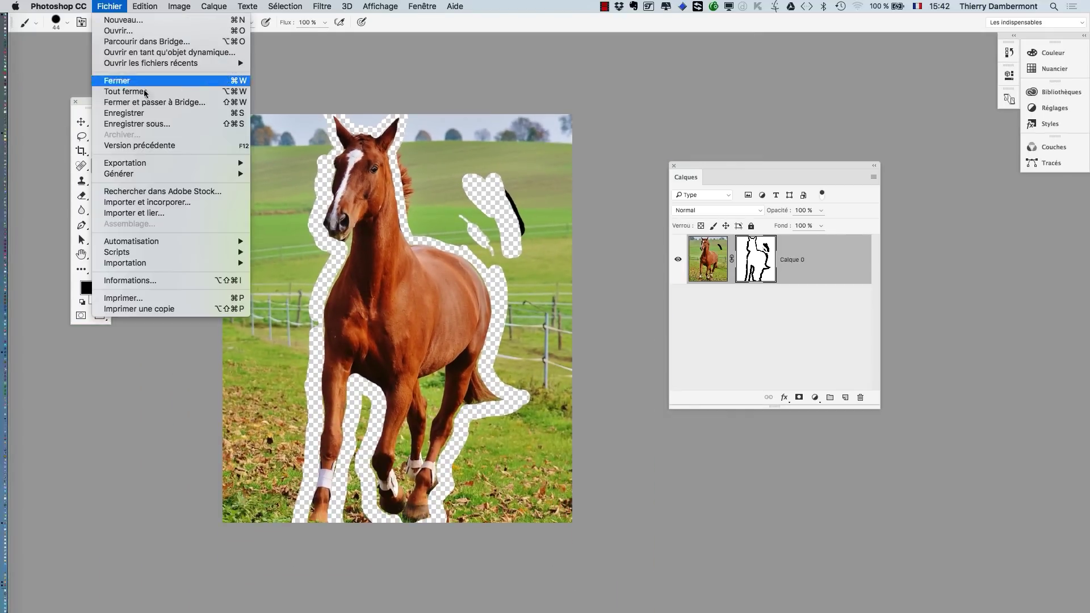
left_click(149, 124)
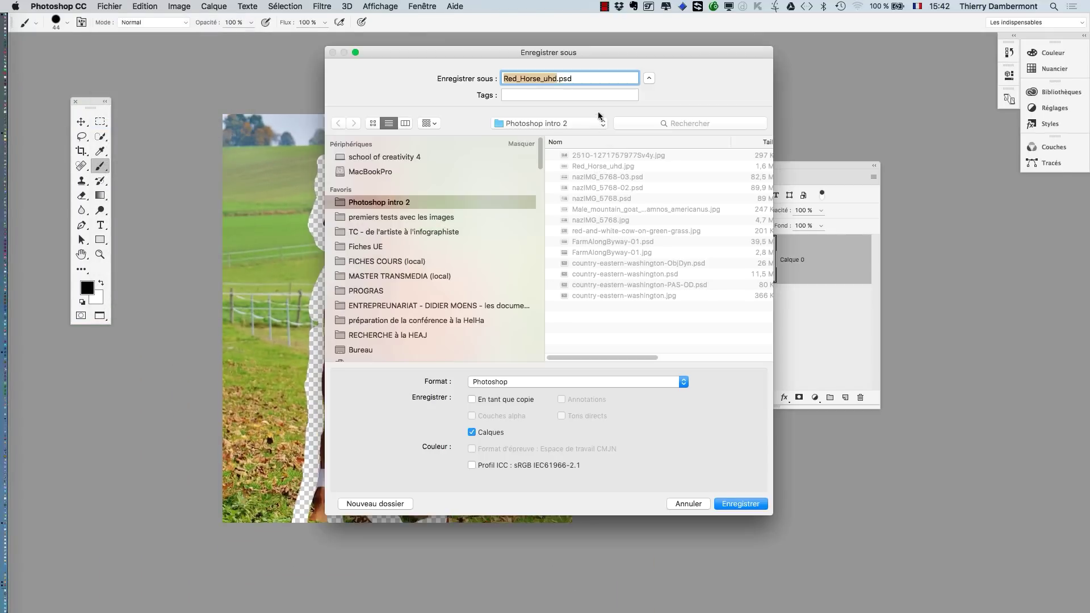
left_click(739, 503)
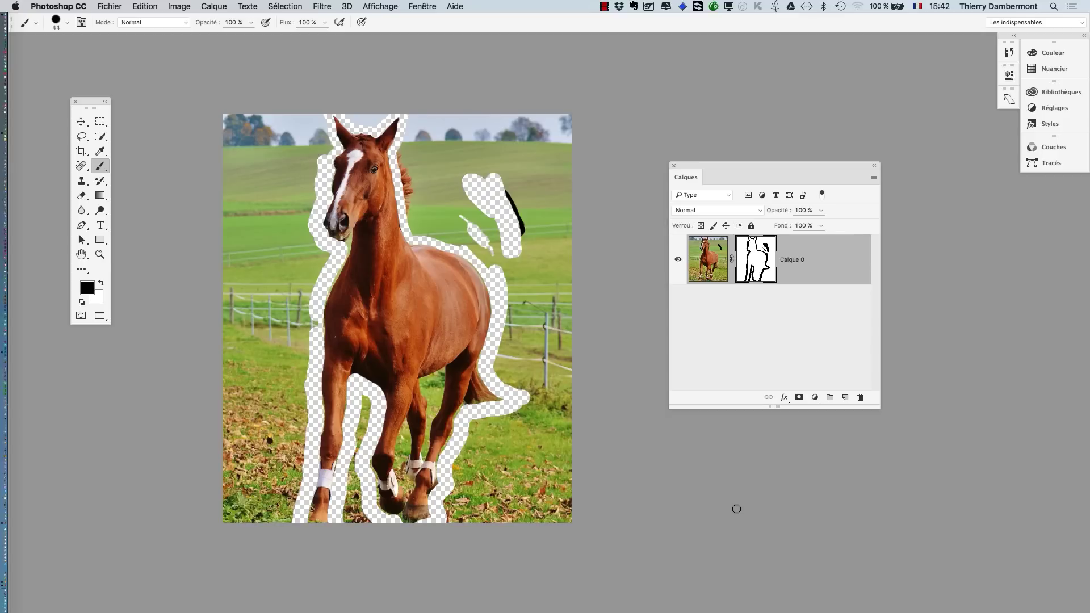
Paint out the upper-right corner and the meadow below the tail, ending with a 16 px brush.
mouse_move(523, 231)
left_mouse_down()
mouse_move(551, 230)
mouse_move(536, 239)
mouse_move(529, 137)
mouse_move(557, 157)
left_mouse_up()
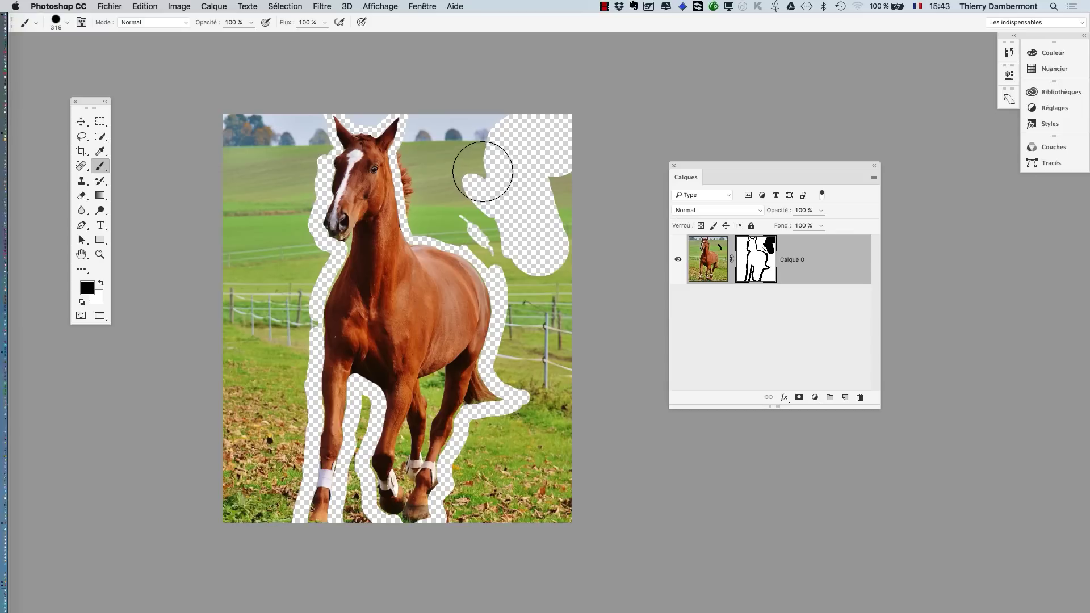
mouse_move(484, 168)
left_mouse_down()
mouse_move(425, 217)
mouse_move(413, 160)
mouse_move(424, 119)
mouse_move(530, 114)
mouse_move(450, 146)
mouse_move(475, 167)
mouse_move(441, 177)
mouse_move(474, 217)
mouse_move(457, 223)
mouse_move(507, 272)
mouse_move(521, 308)
mouse_move(511, 373)
mouse_move(552, 153)
mouse_move(557, 287)
mouse_move(514, 250)
left_mouse_up()
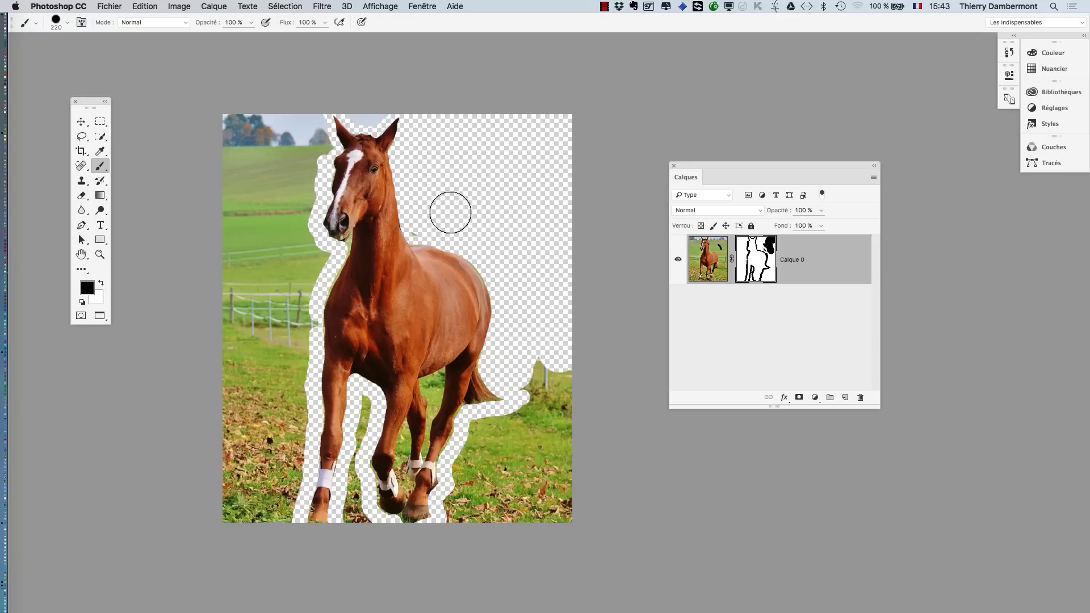
mouse_move(471, 222)
left_mouse_down()
mouse_move(514, 257)
mouse_move(544, 322)
mouse_move(549, 516)
mouse_move(566, 489)
mouse_move(565, 349)
mouse_move(534, 447)
mouse_move(528, 375)
mouse_move(520, 428)
mouse_move(484, 431)
mouse_move(457, 523)
mouse_move(481, 528)
mouse_move(509, 461)
mouse_move(533, 530)
mouse_move(494, 553)
left_mouse_up()
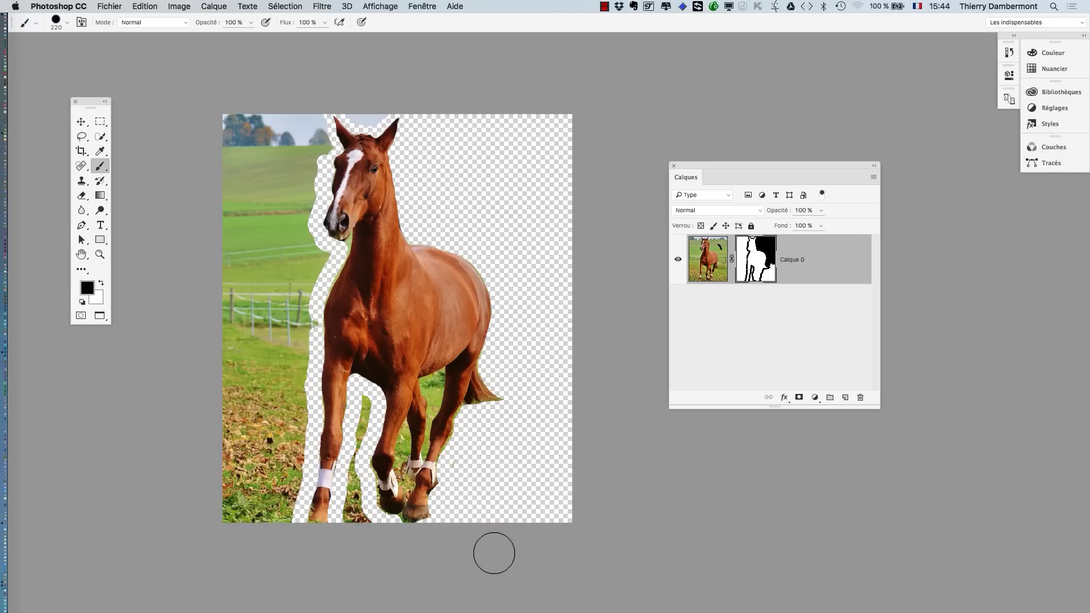
mouse_move(348, 503)
left_mouse_down()
mouse_move(332, 504)
mouse_move(375, 485)
left_mouse_up()
scroll(353, 491, "up", 3)
Paint black on the mask over the leftover grass between the horse's legs.
left_click_drag(377, 272, 380, 349)
mouse_move(367, 478)
left_mouse_down()
mouse_move(395, 577)
mouse_move(368, 532)
mouse_move(365, 574)
mouse_move(370, 518)
left_mouse_up()
left_click_drag(394, 453, 387, 453)
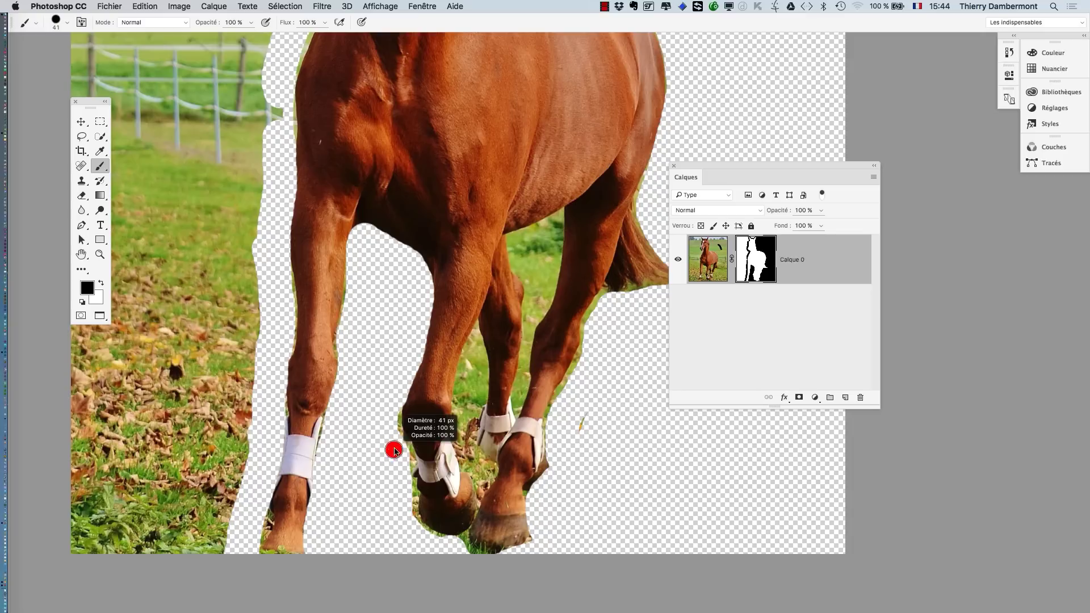
mouse_move(479, 335)
left_mouse_down()
mouse_move(459, 436)
mouse_move(481, 486)
mouse_move(466, 429)
left_mouse_up()
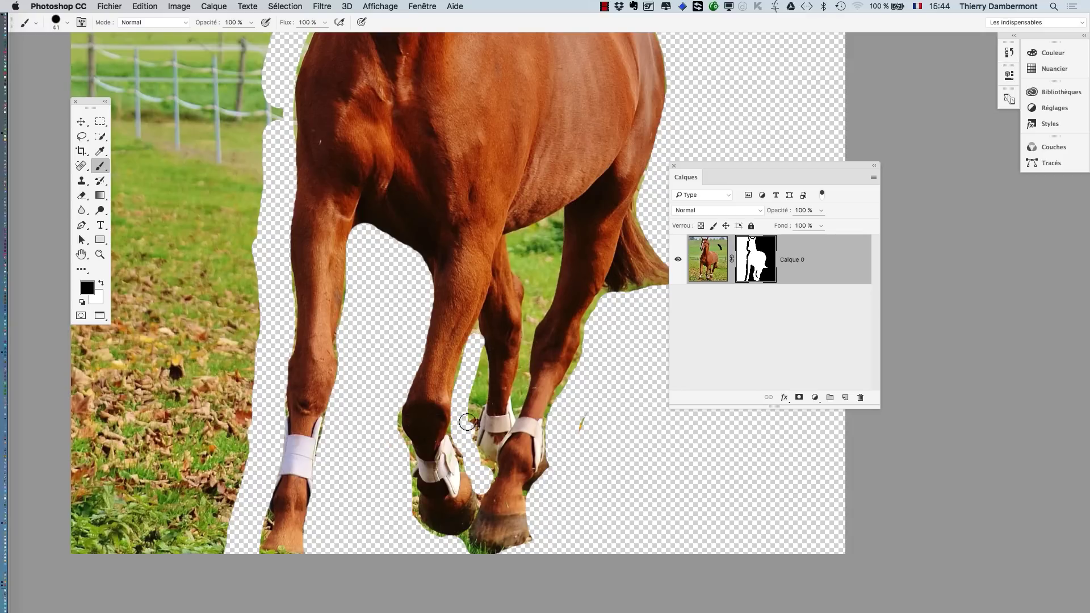
mouse_move(506, 237)
left_mouse_down()
mouse_move(557, 219)
mouse_move(521, 401)
mouse_move(529, 313)
mouse_move(514, 241)
mouse_move(545, 232)
mouse_move(540, 295)
mouse_move(521, 246)
mouse_move(543, 233)
left_mouse_up()
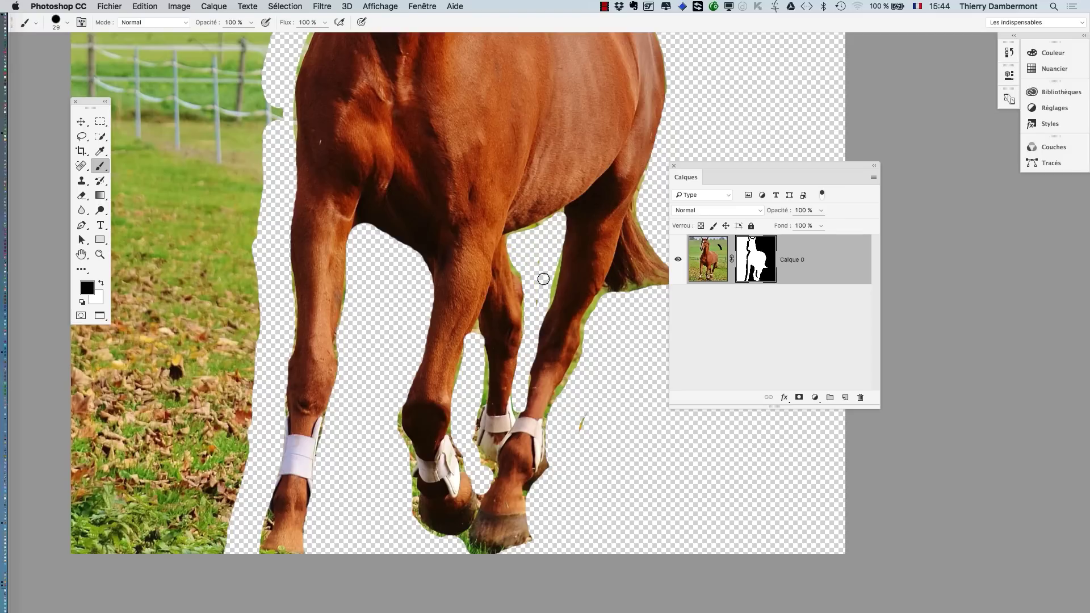
Using a 61–93 px brush, hide the grass at the bottom left and up the horse's left side.
left_click_drag(377, 320, 411, 325)
left_click_drag(473, 346, 452, 342)
scroll(451, 342, "down", 2)
scroll(452, 342, "down", 2)
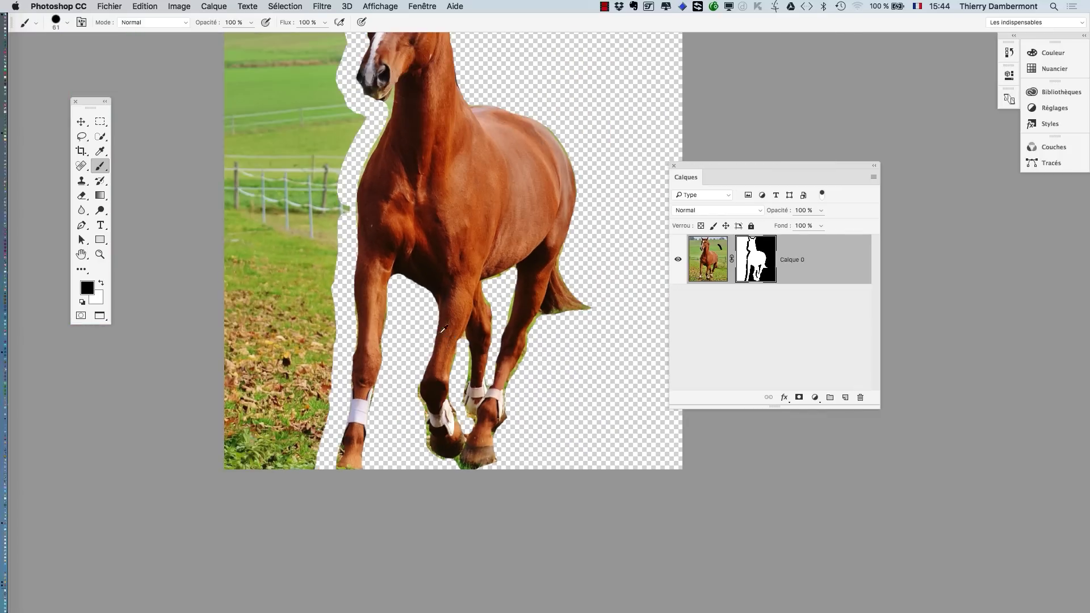
left_click_drag(396, 265, 410, 264)
scroll(419, 248, "up", 3)
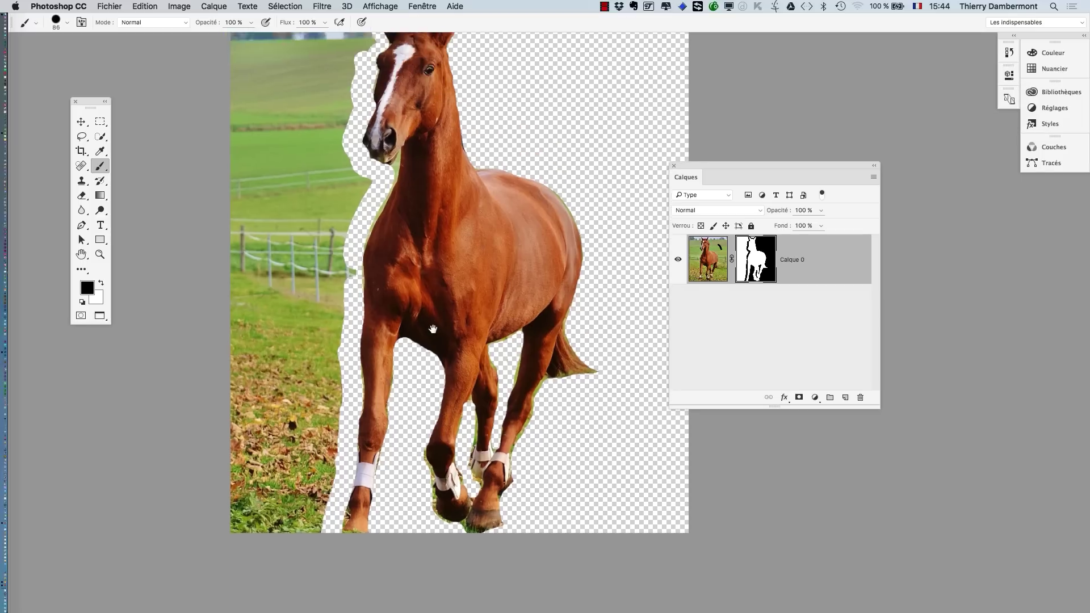
left_click_drag(312, 504, 334, 503)
mouse_move(316, 554)
left_mouse_down()
mouse_move(342, 263)
mouse_move(360, 207)
mouse_move(345, 125)
left_mouse_up()
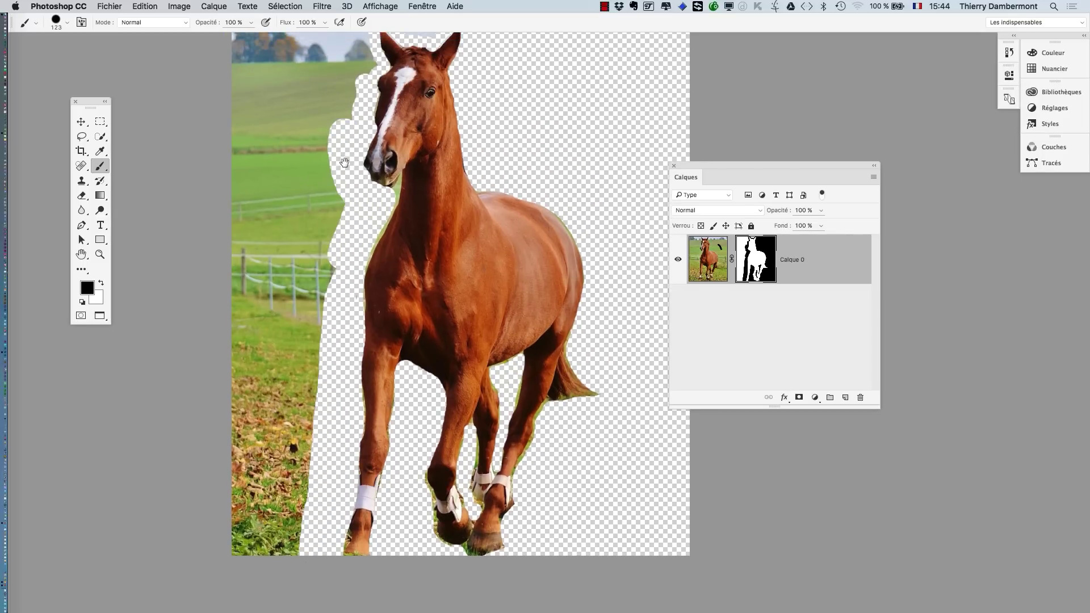
mouse_move(348, 172)
left_mouse_down()
mouse_move(362, 264)
mouse_move(371, 260)
mouse_move(352, 253)
mouse_move(382, 158)
mouse_move(373, 108)
mouse_move(440, 120)
mouse_move(458, 107)
mouse_move(357, 126)
mouse_move(343, 341)
mouse_move(356, 286)
mouse_move(358, 302)
left_mouse_up()
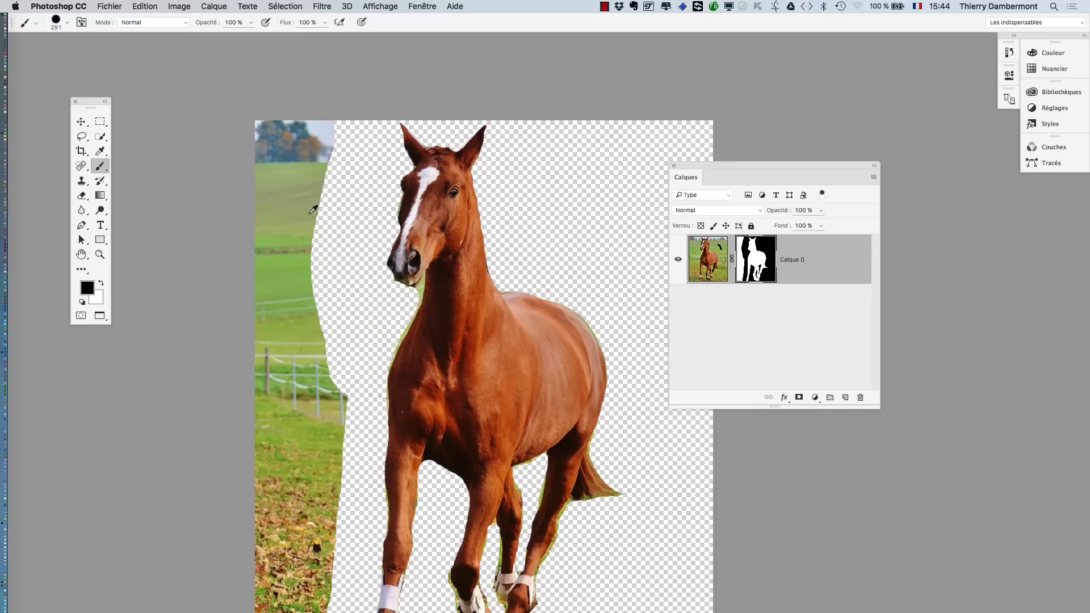
scroll(313, 209, "down", 1)
mouse_move(297, 155)
left_mouse_down()
mouse_move(290, 325)
mouse_move(259, 559)
mouse_move(291, 522)
mouse_move(305, 316)
mouse_move(322, 383)
mouse_move(308, 513)
mouse_move(303, 242)
left_mouse_up()
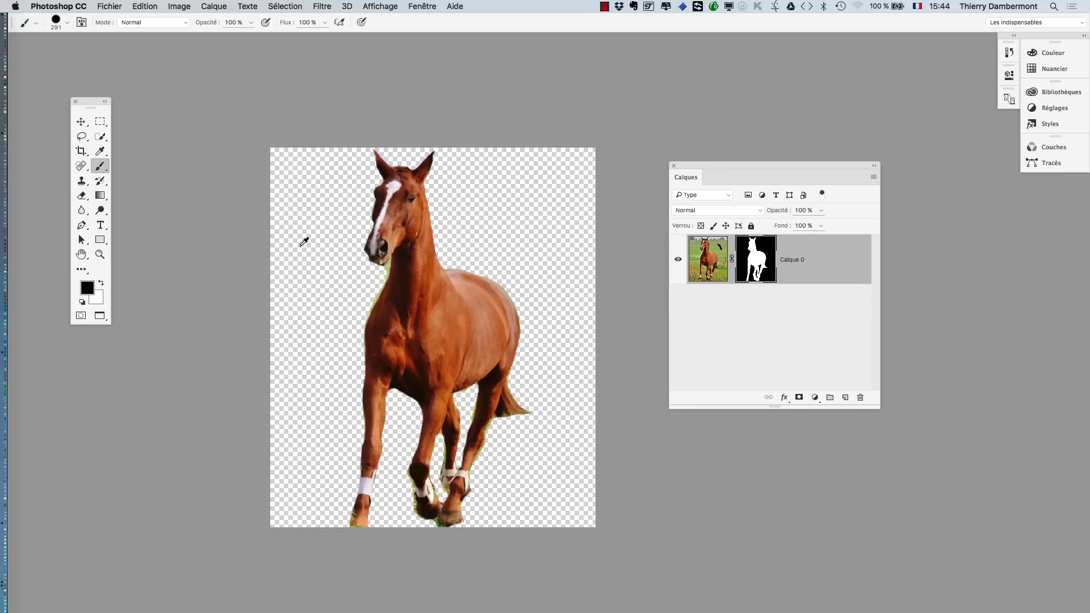
Save Red_Horse_uhd.psd with Enregistrer, then zoom out to see the whole cut-out horse.
left_click(105, 6)
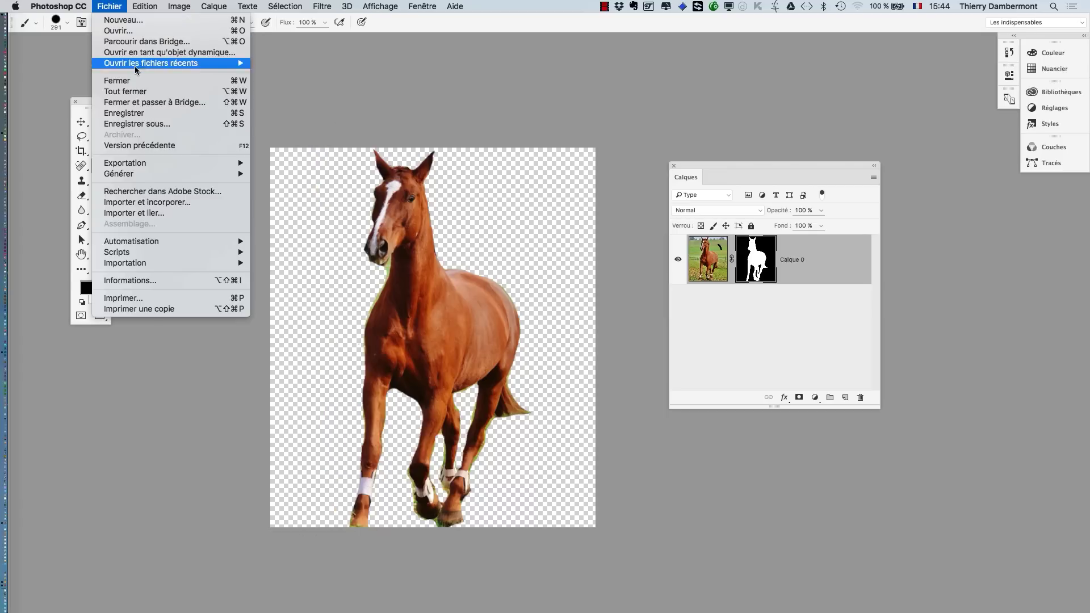
left_click(144, 111)
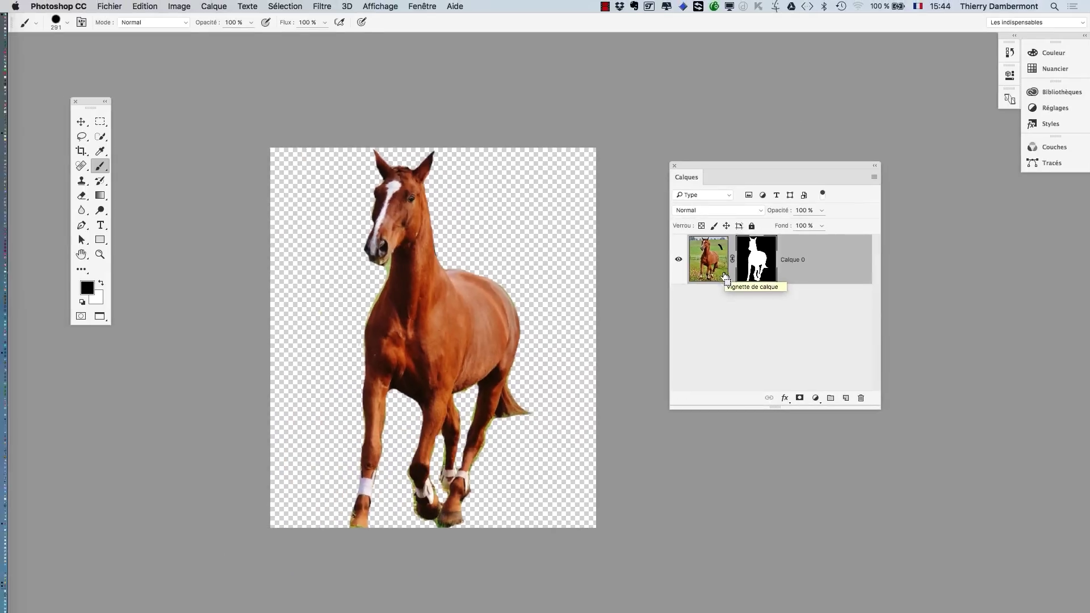
key("super+minus")
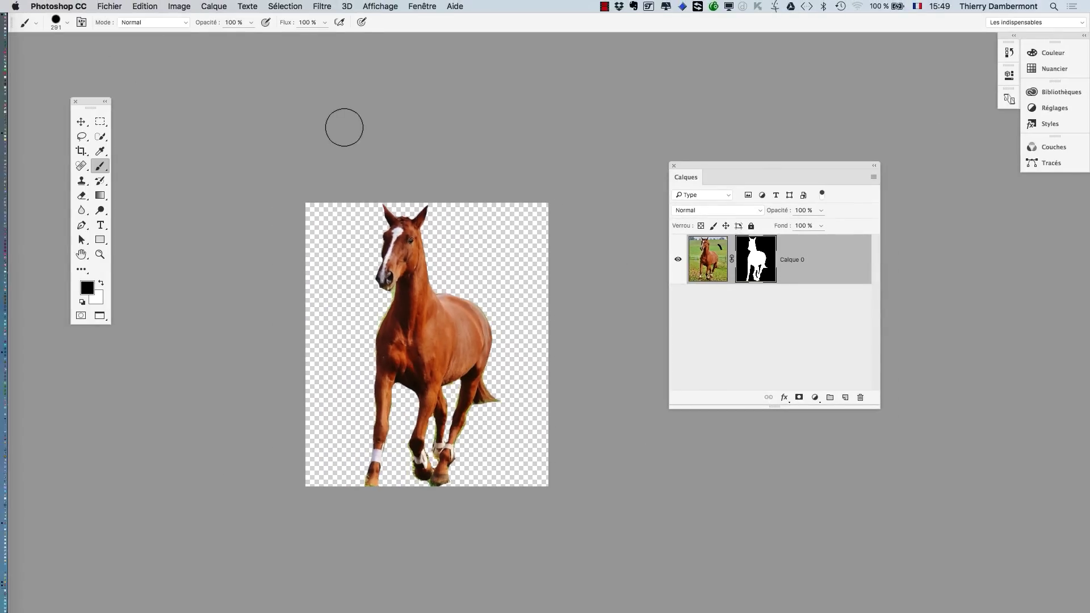
Return to windowed display, rearrange both documents, and enlarge the street photo's window.
key("f")
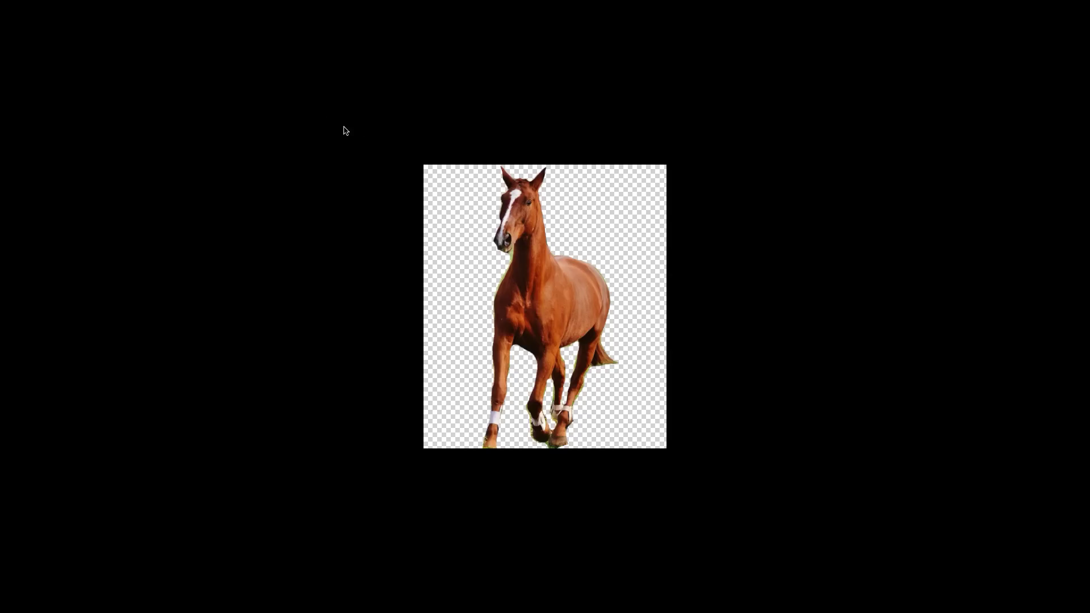
key("f")
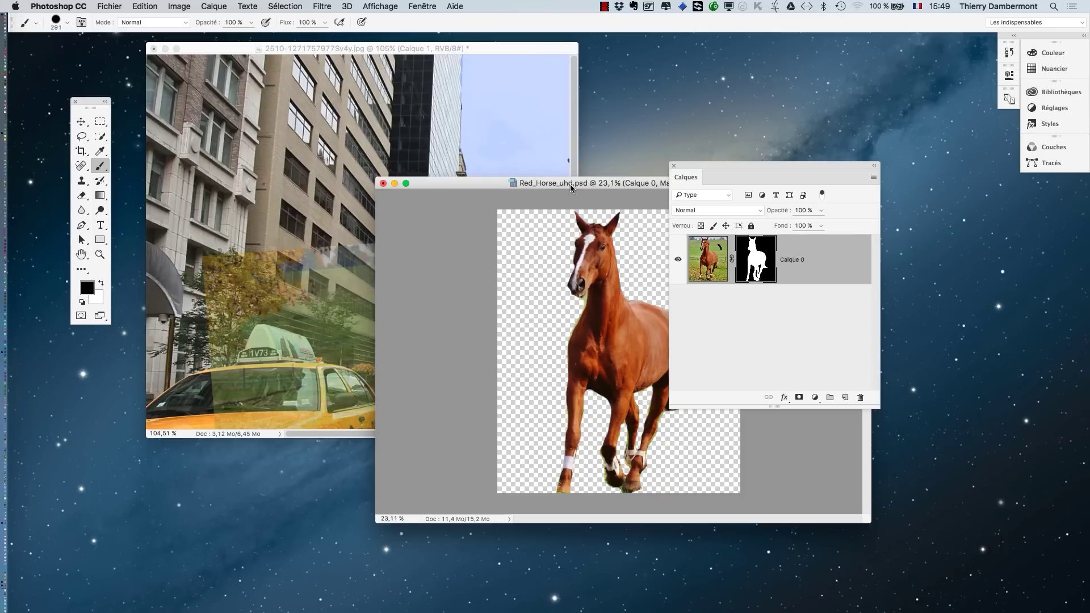
left_click_drag(570, 184, 633, 154)
left_click_drag(504, 52, 460, 62)
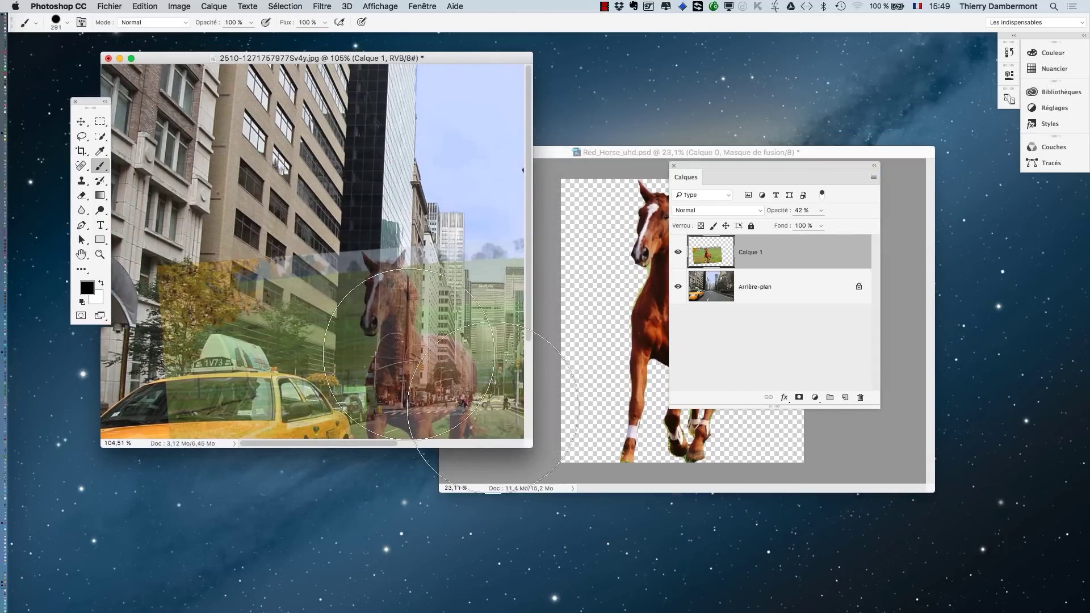
left_click(82, 123)
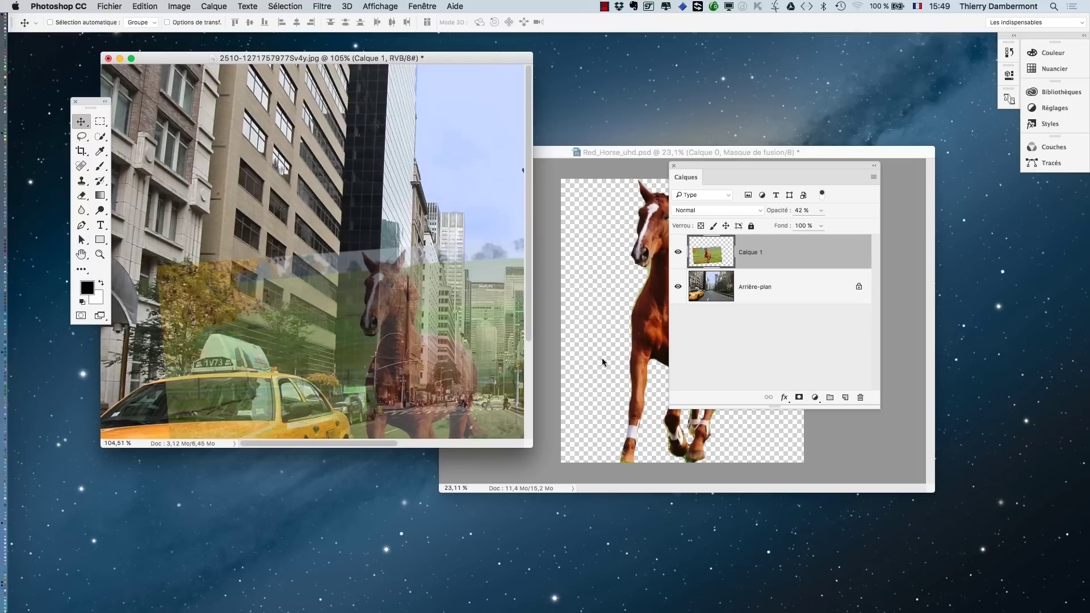
left_click_drag(528, 445, 535, 574)
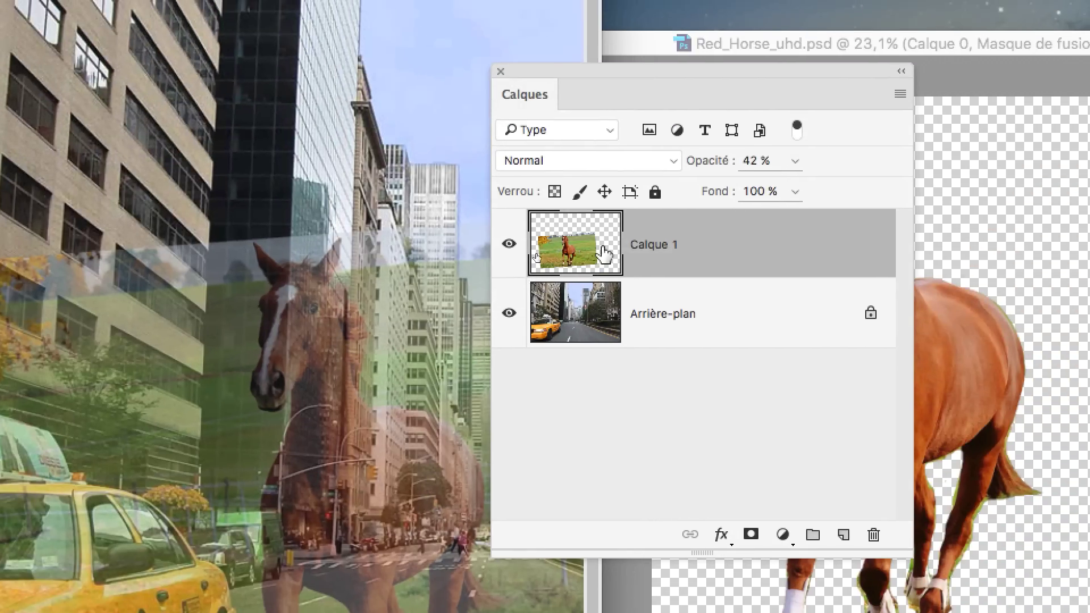
Delete the faded horse layer from the street photo and bring Red_Horse_uhd.psd forward.
left_click_drag(797, 81, 813, 97)
left_click_drag(615, 252, 848, 527)
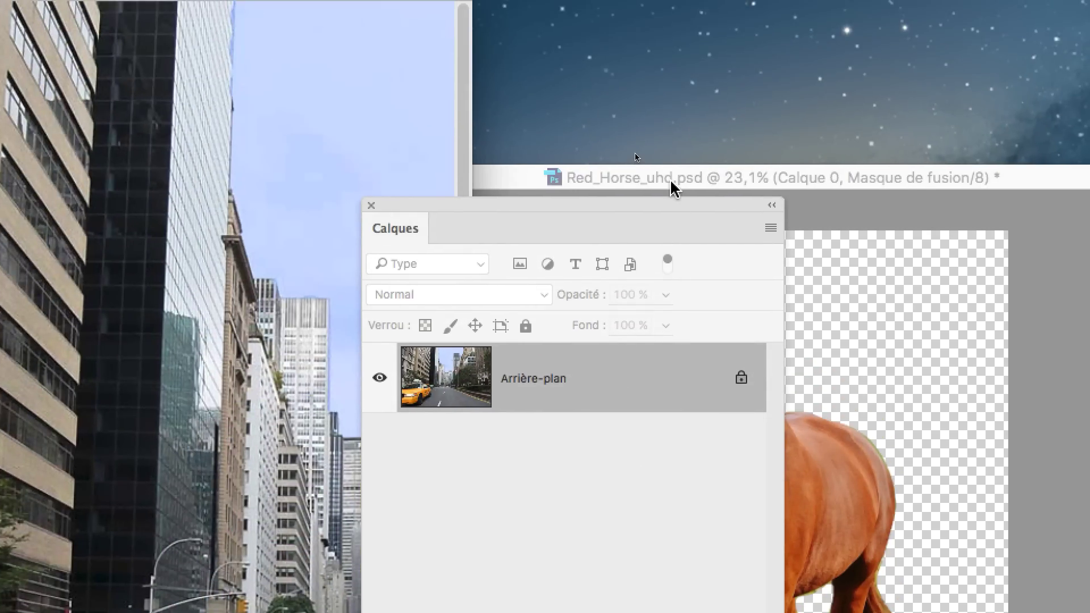
left_click(671, 180)
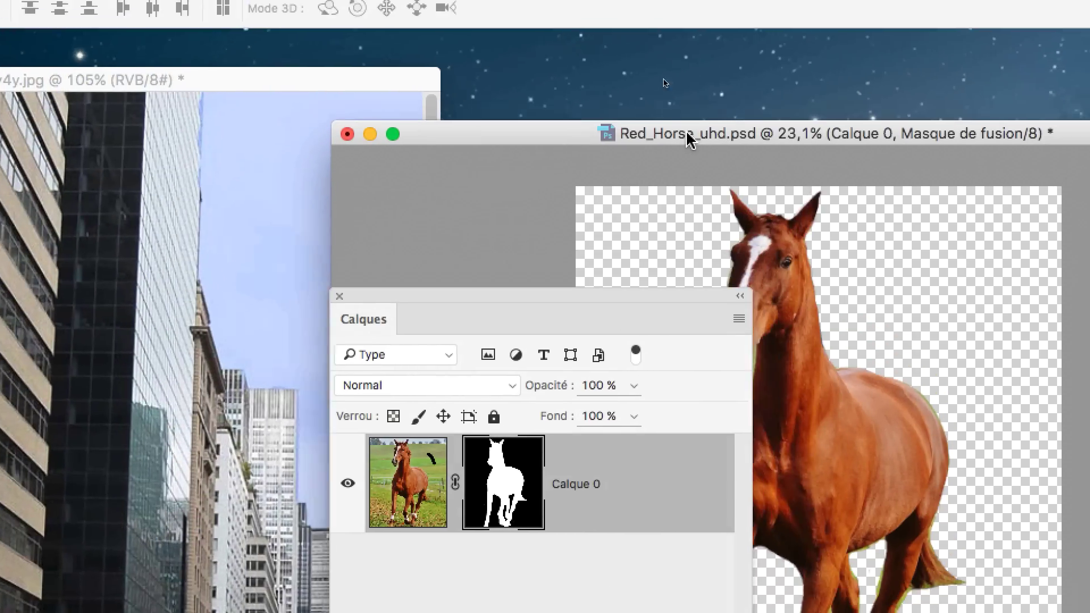
left_click_drag(689, 139, 714, 117)
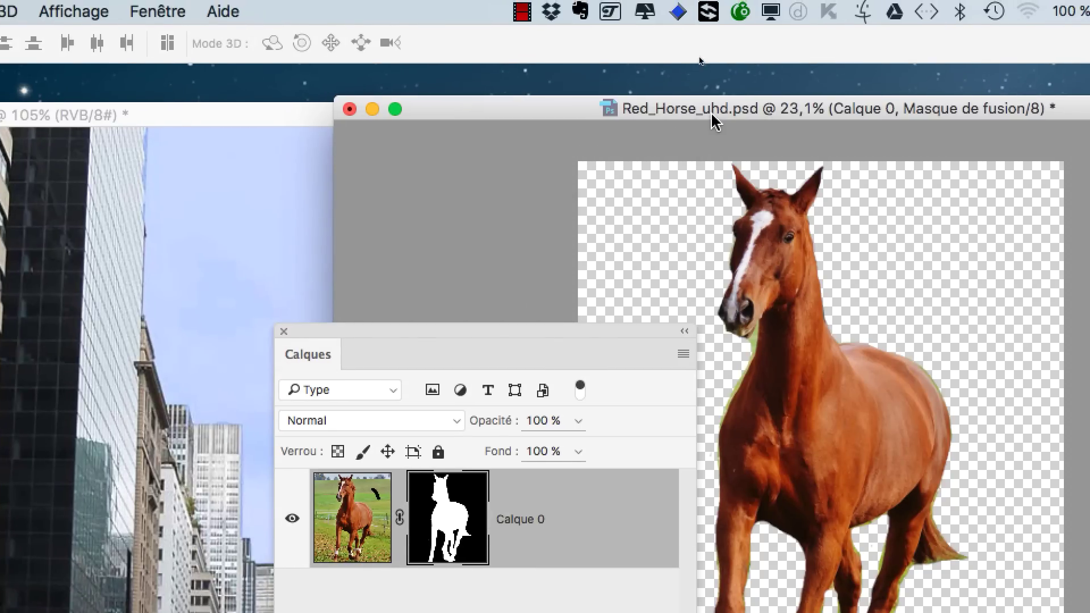
left_click_drag(703, 122, 736, 116)
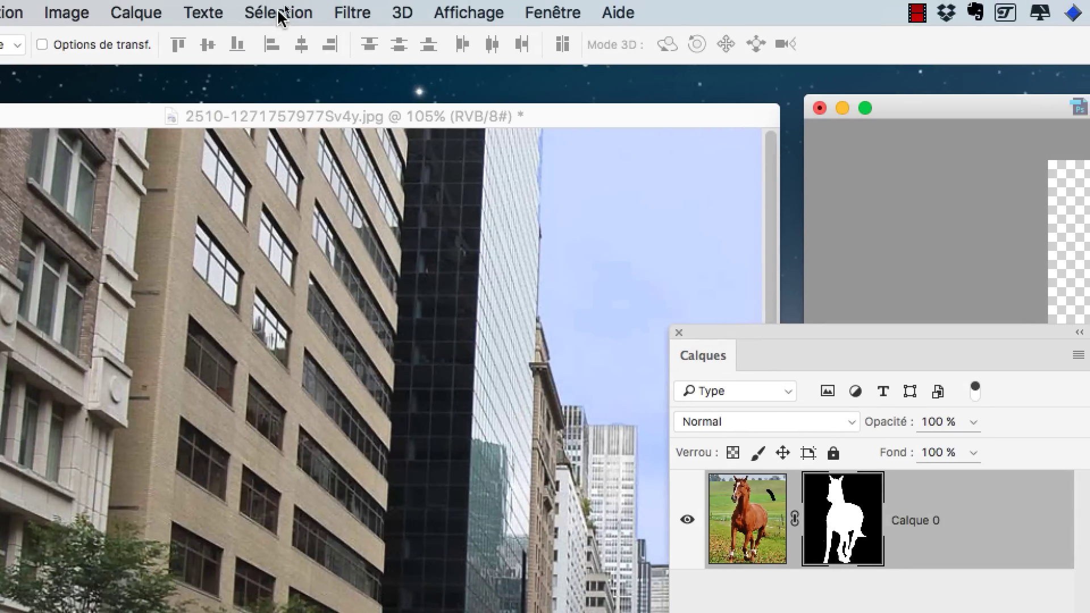
Drag the masked horse layer across toward the street photo window.
left_click(284, 7)
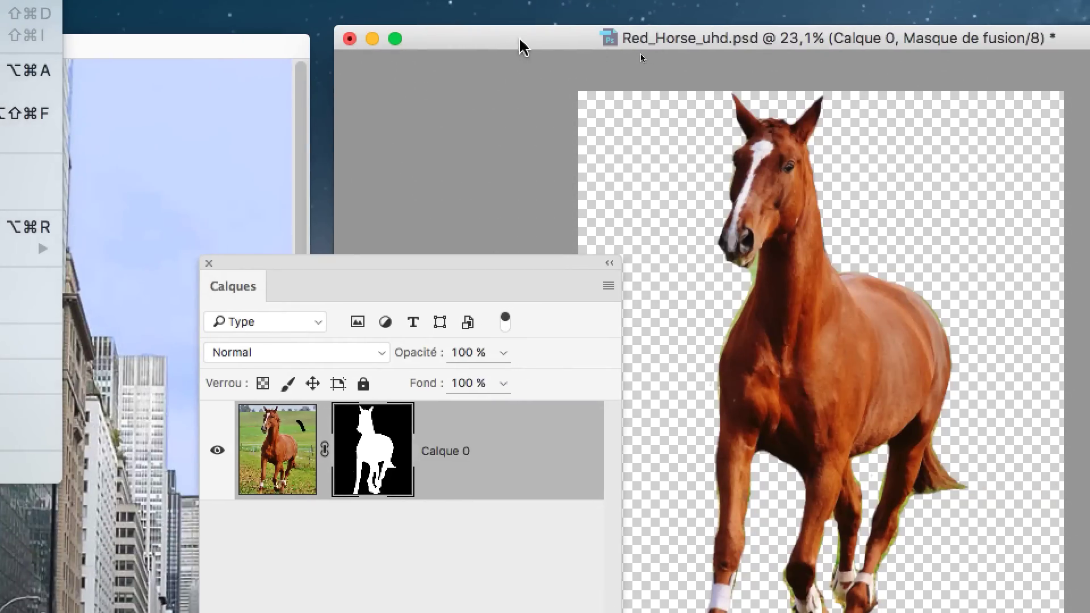
left_click(980, 71)
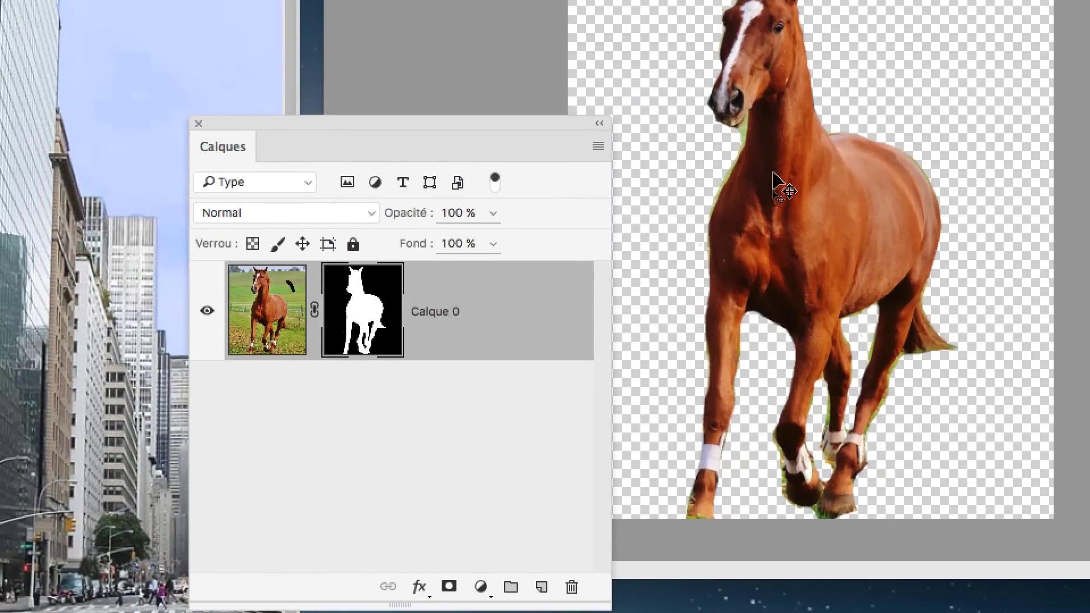
left_click_drag(781, 185, 53, 284)
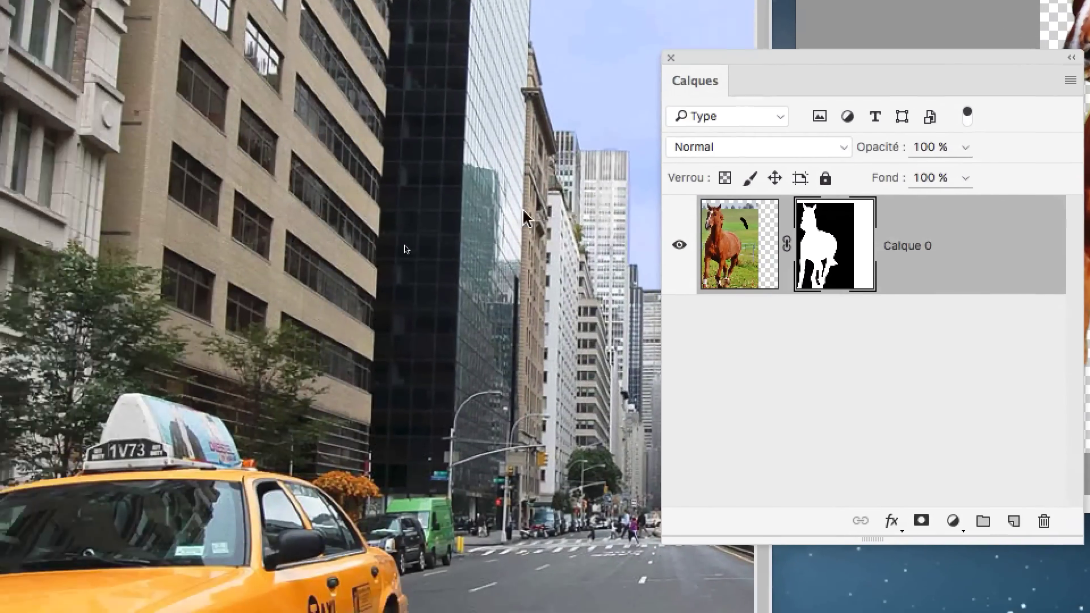
left_click_drag(406, 248, 27, 223)
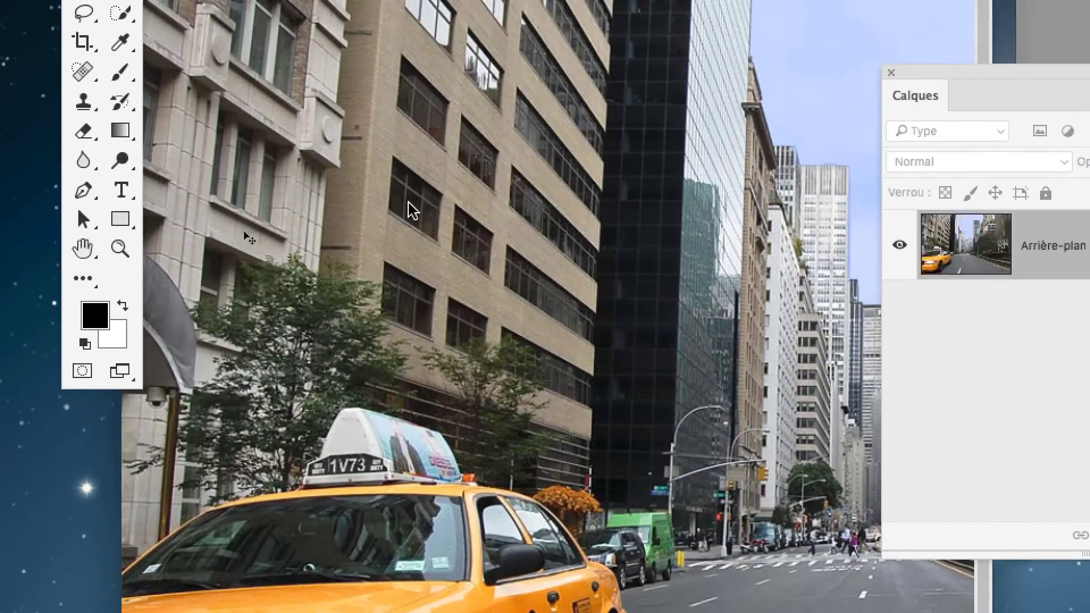
Drop the horse into the street photo as Calque 1, zoom out to 40%, and tidy the panel and window.
left_click_drag(245, 234, 245, 233)
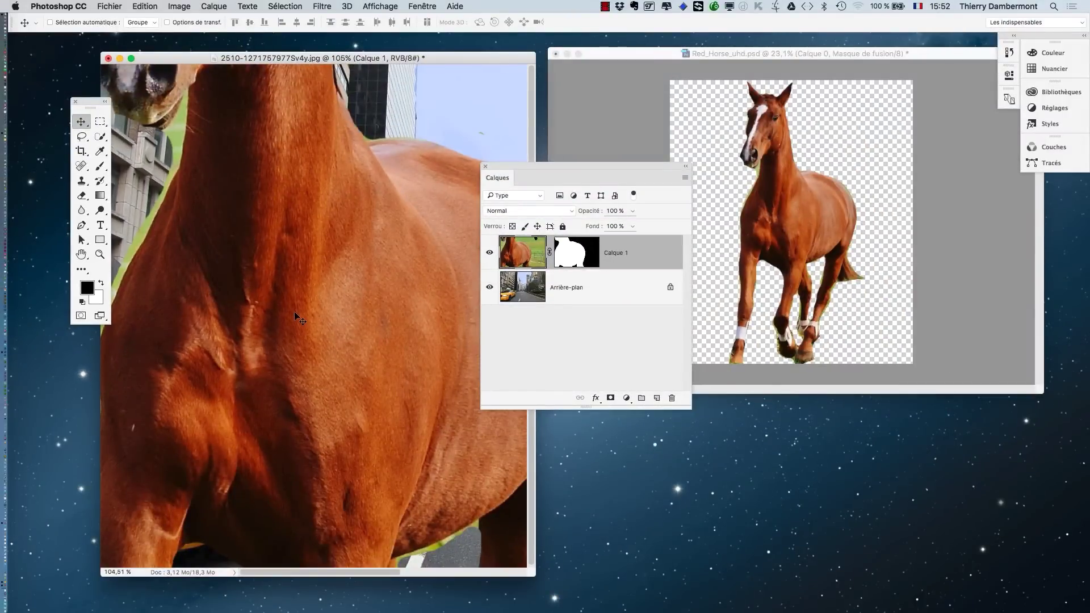
scroll(339, 295, "down", 5)
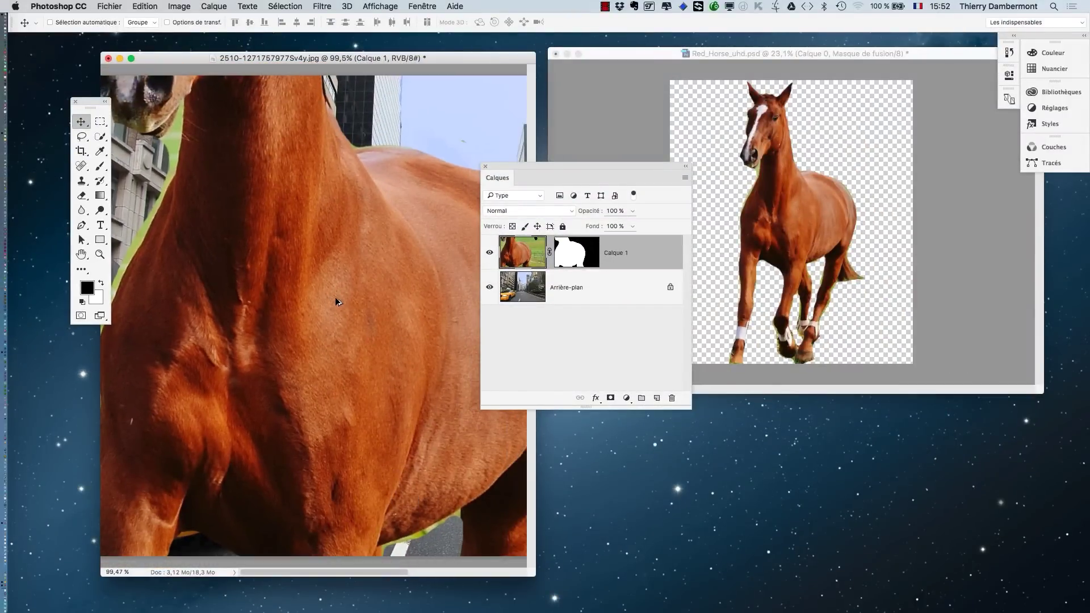
scroll(335, 298, "down", 2)
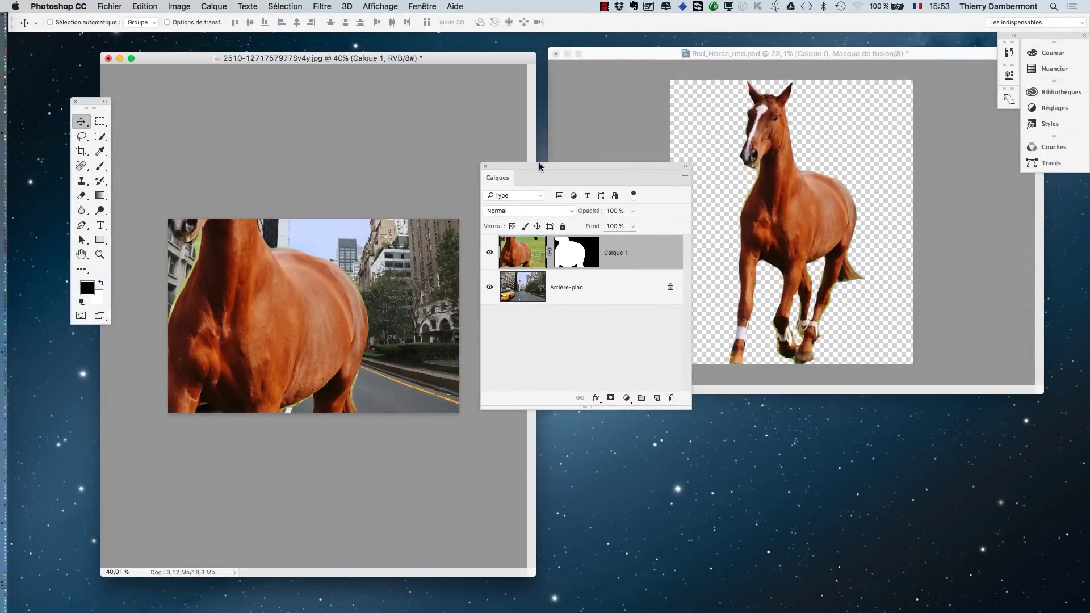
left_click_drag(539, 163, 539, 249)
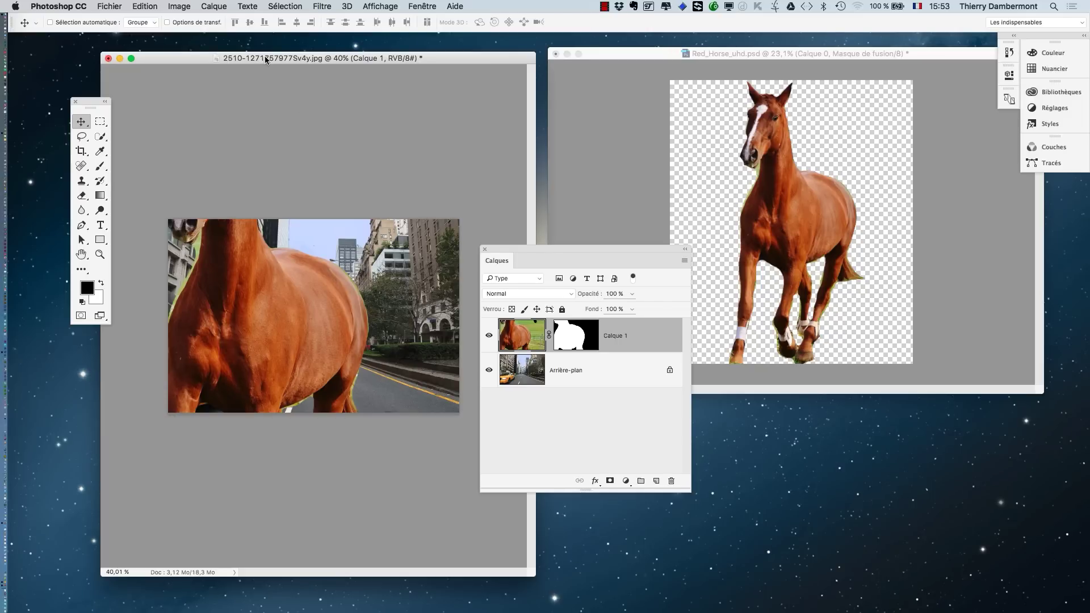
left_click_drag(258, 57, 216, 48)
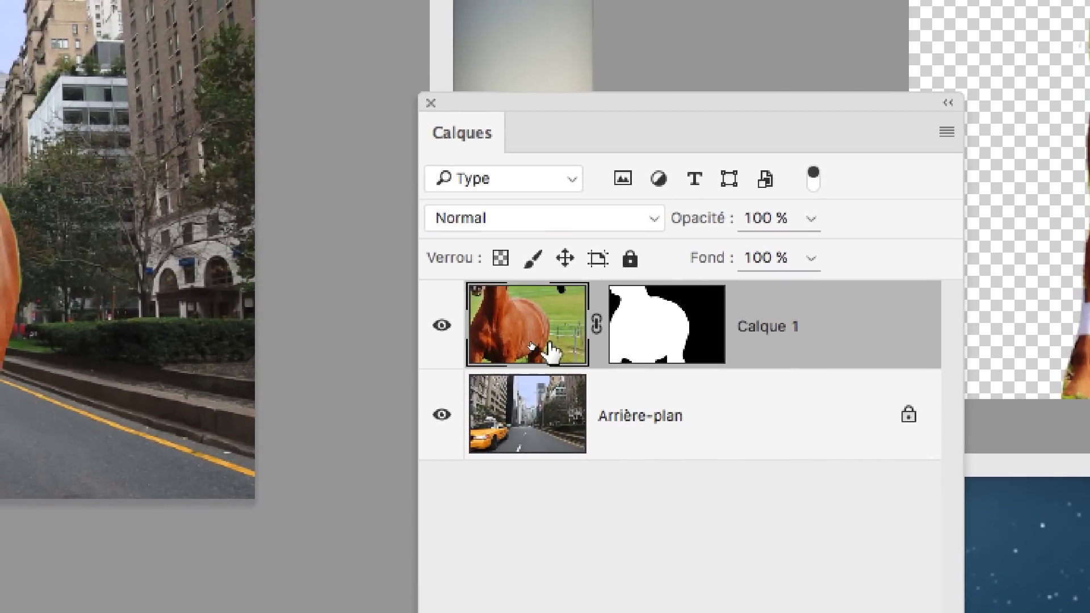
left_click_drag(499, 346, 500, 342)
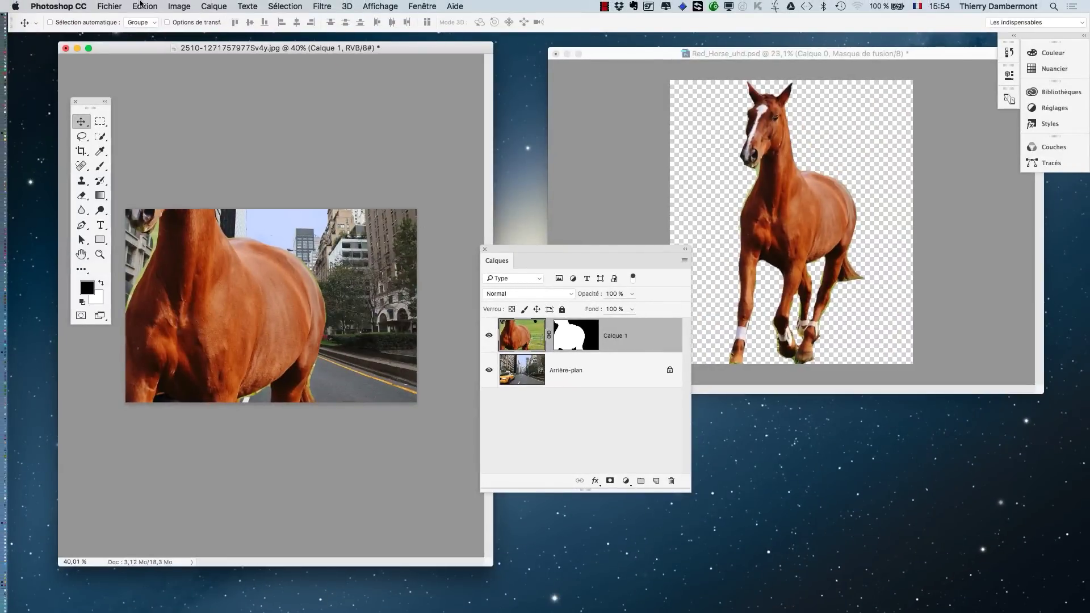
Apply Transformation manuelle to scale the horse to about 27% and commit it beside the yellow taxi.
left_click(141, 5)
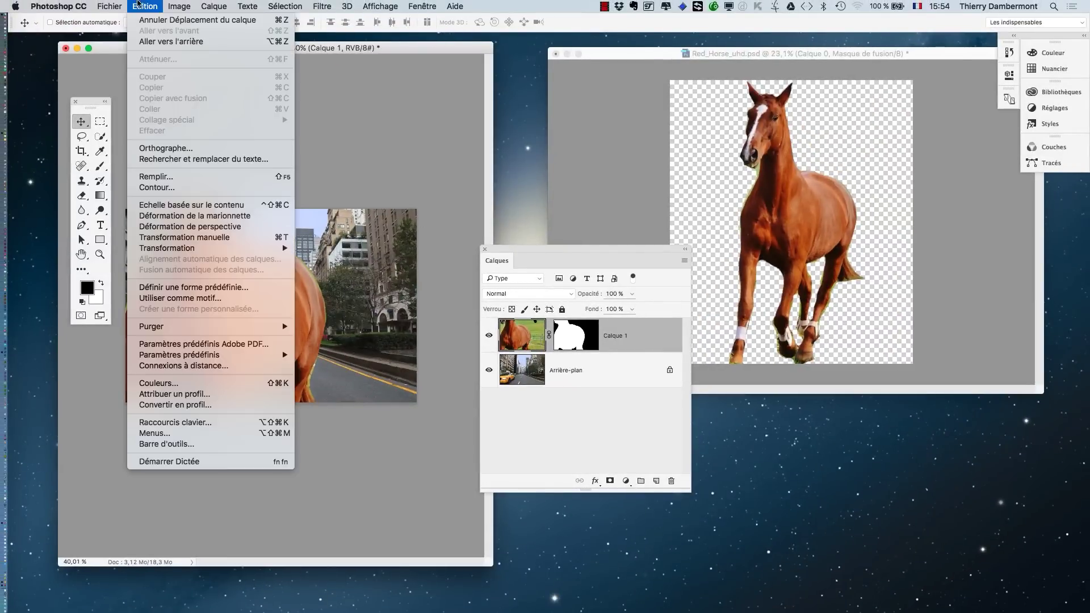
left_click(184, 237)
key("super+0")
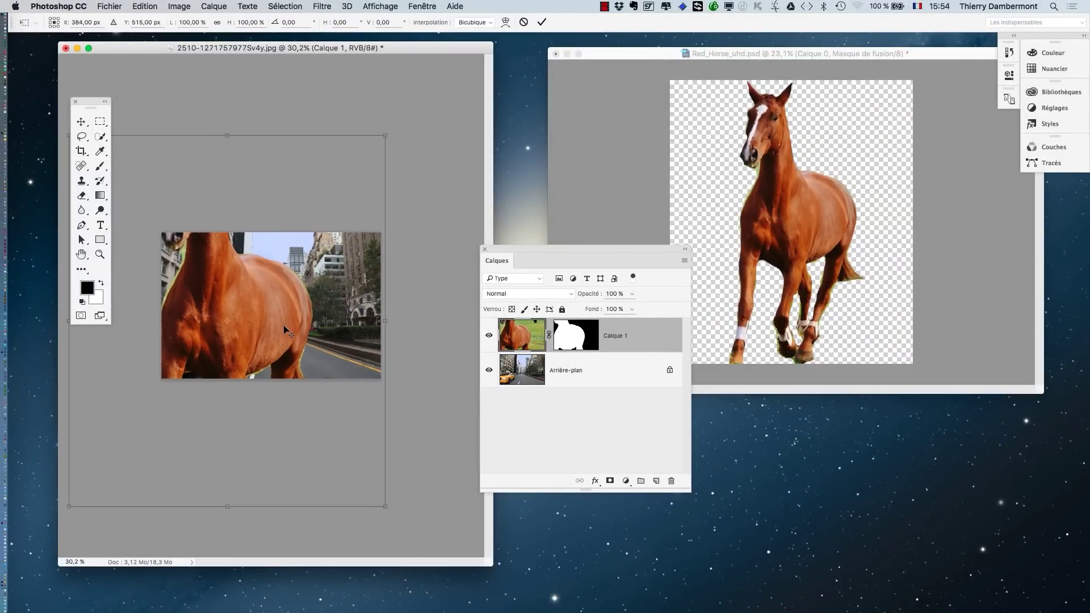
key("super+minus")
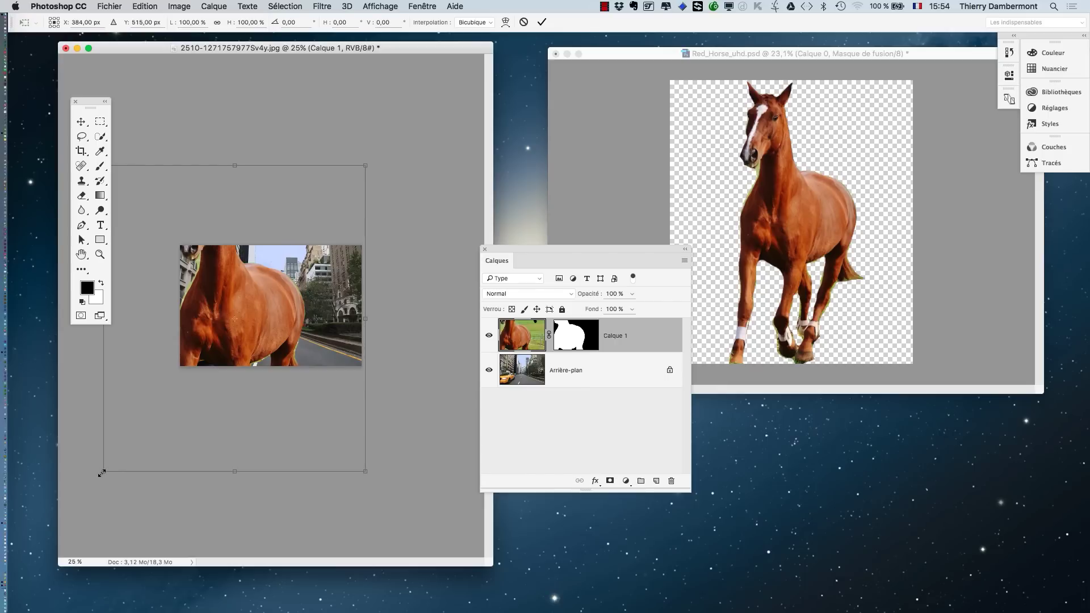
left_click_drag(102, 473, 256, 349)
scroll(255, 327, "up", 3)
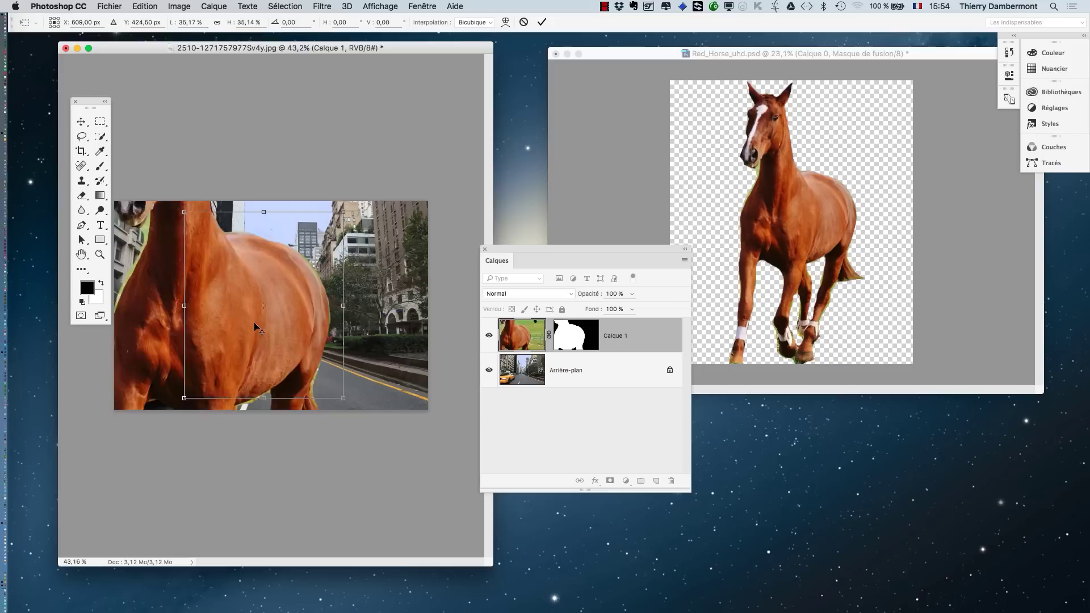
left_click_drag(343, 212, 309, 253)
left_click_drag(278, 308, 258, 323)
scroll(249, 328, "up", 1)
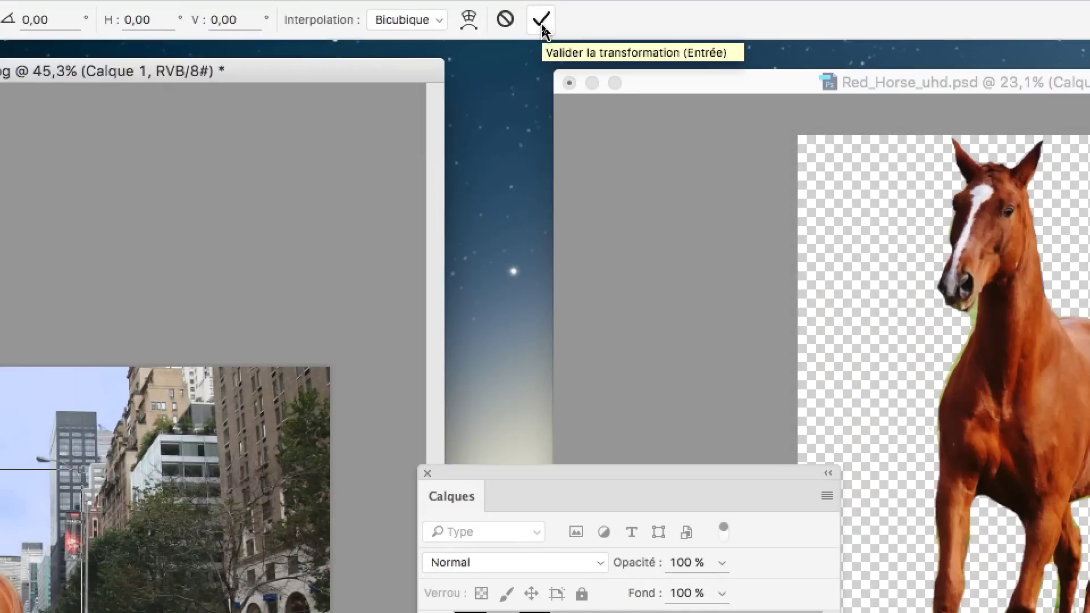
left_click(542, 28)
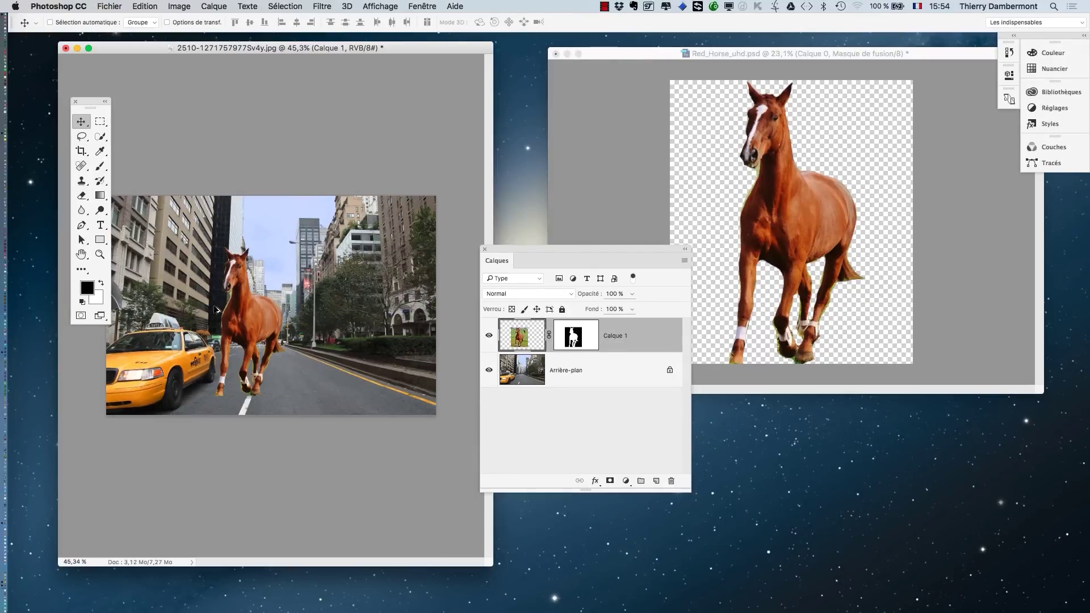
scroll(216, 310, "up", 2)
scroll(215, 310, "up", 5)
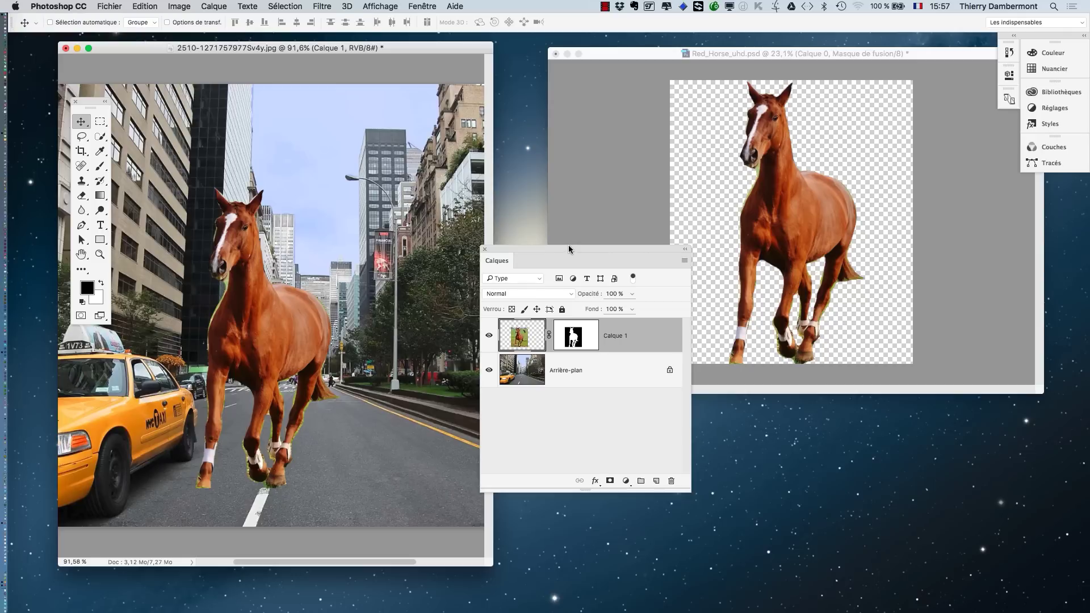
left_click_drag(569, 248, 248, 551)
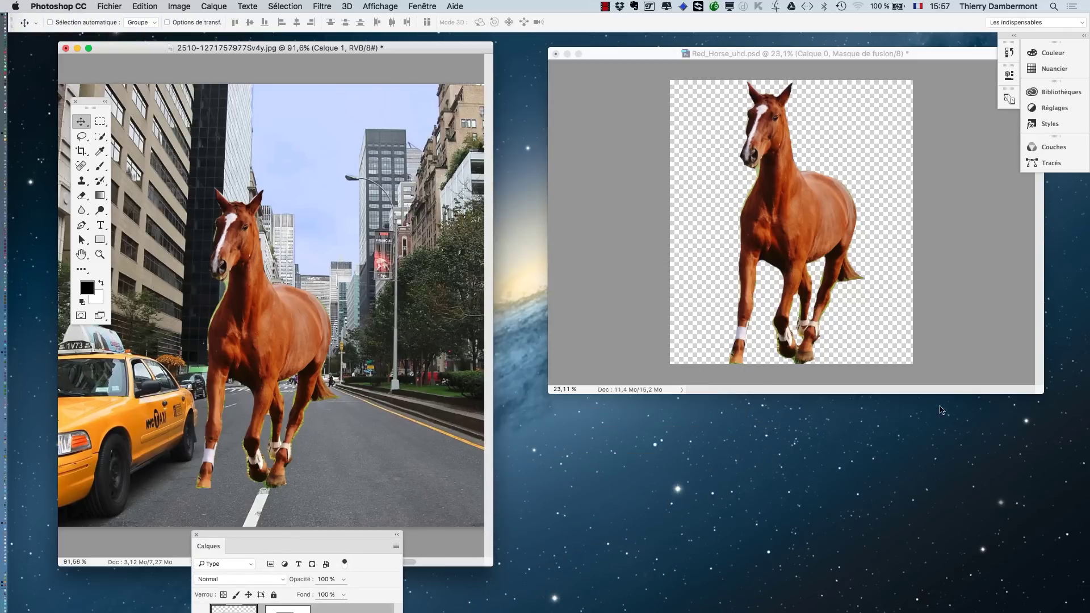
left_click_drag(1043, 393, 1009, 538)
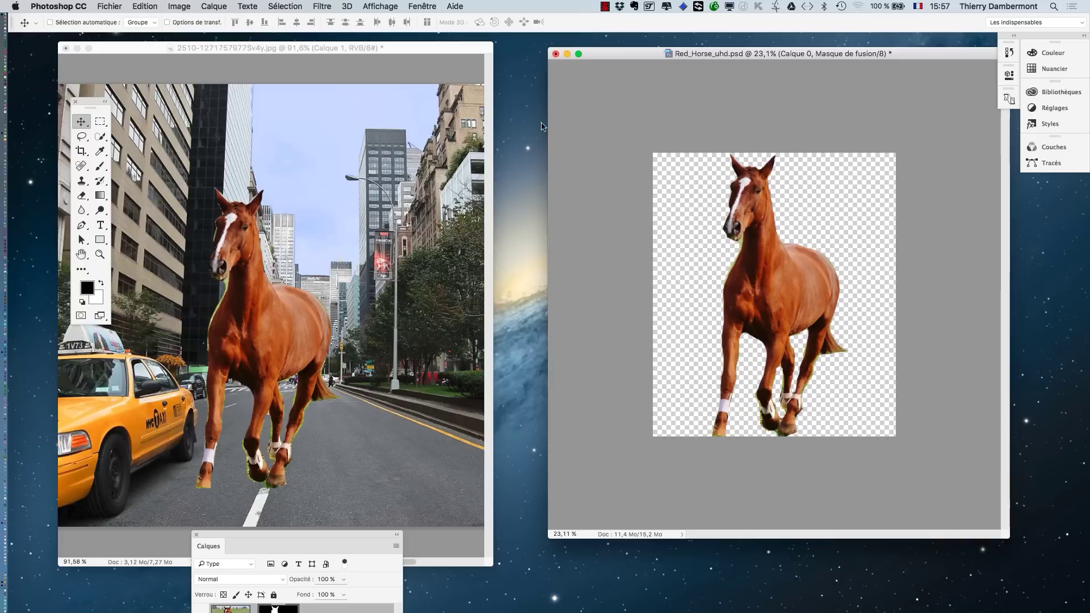
left_click(422, 7)
mouse_move(483, 19)
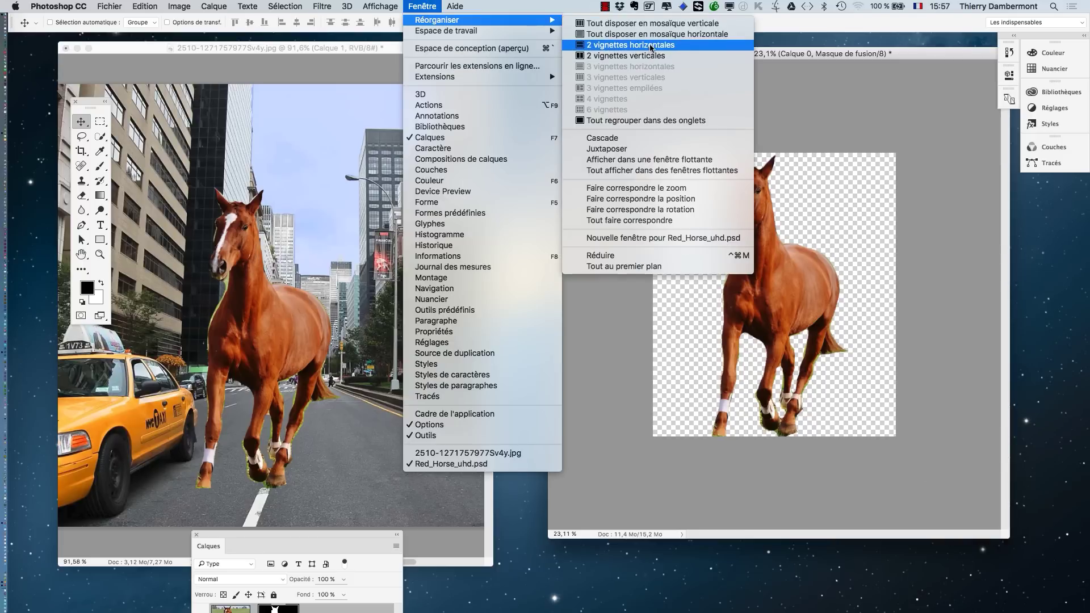
left_click(797, 58)
left_click(407, 4)
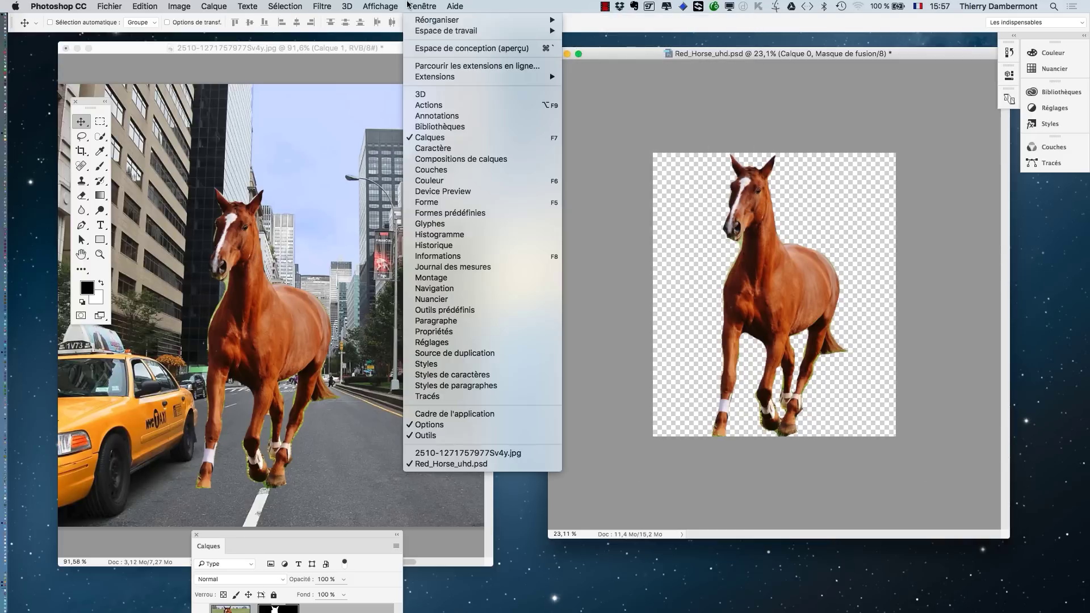
mouse_move(430, 22)
left_click(656, 58)
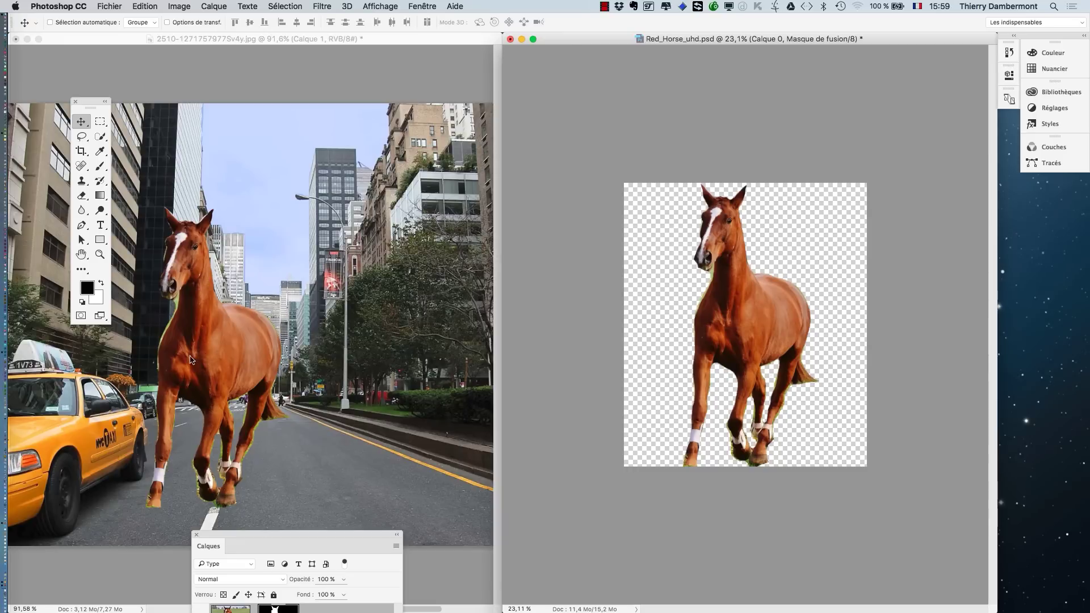
scroll(173, 257, "up", 10)
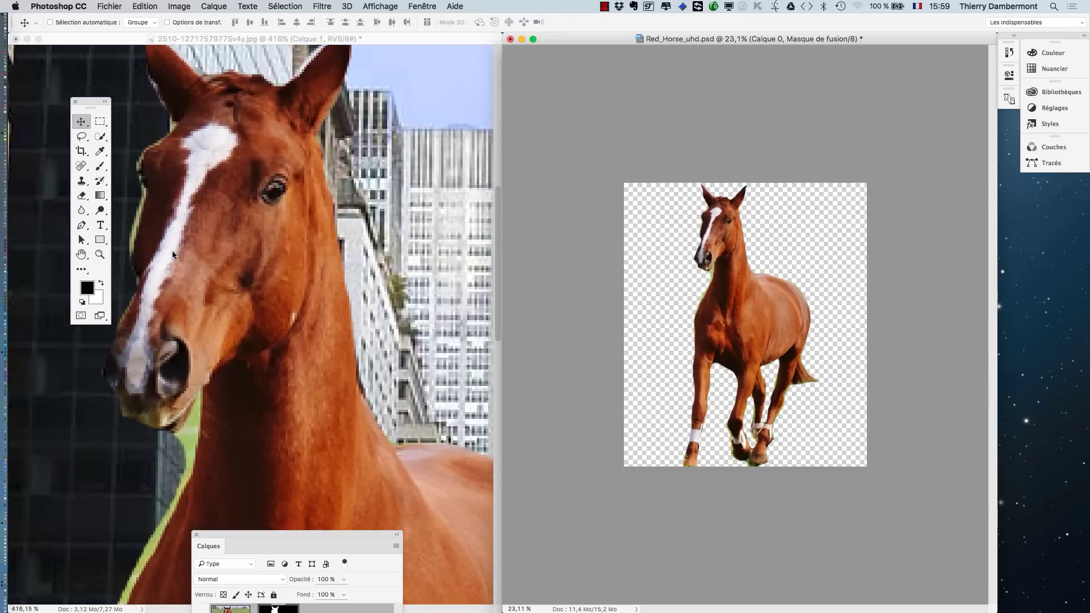
scroll(173, 251, "down", 6)
scroll(172, 251, "up", 10)
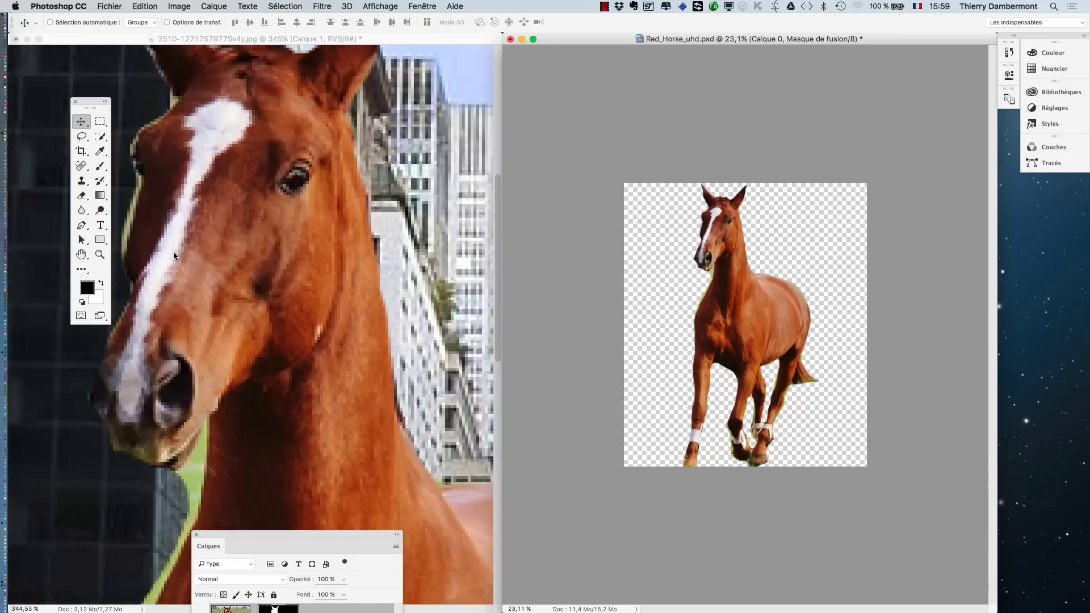
scroll(173, 251, "up", 3)
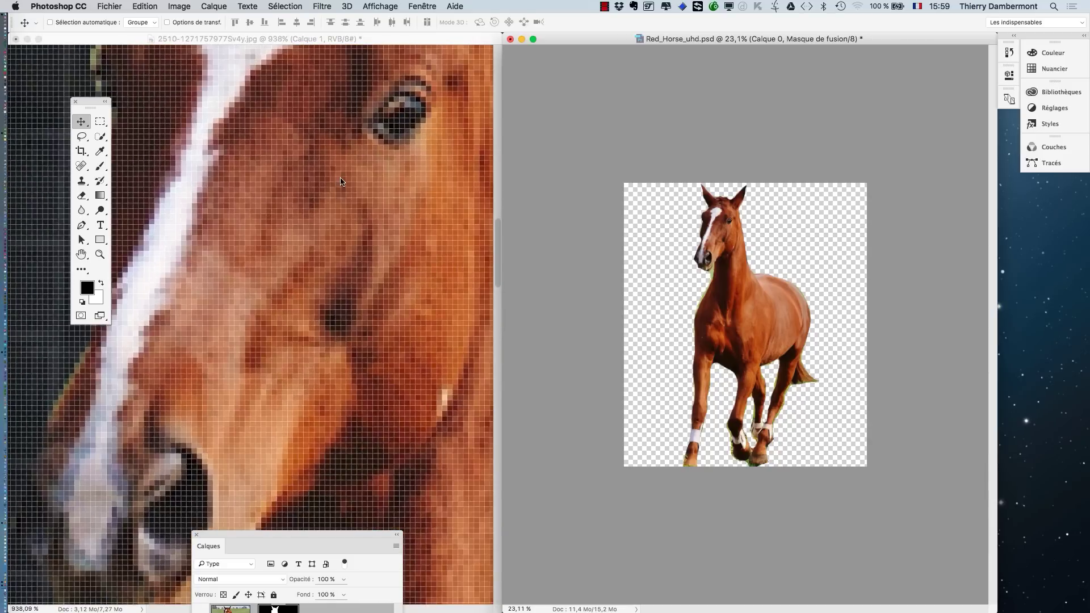
left_click(304, 361)
scroll(305, 361, "up", 3)
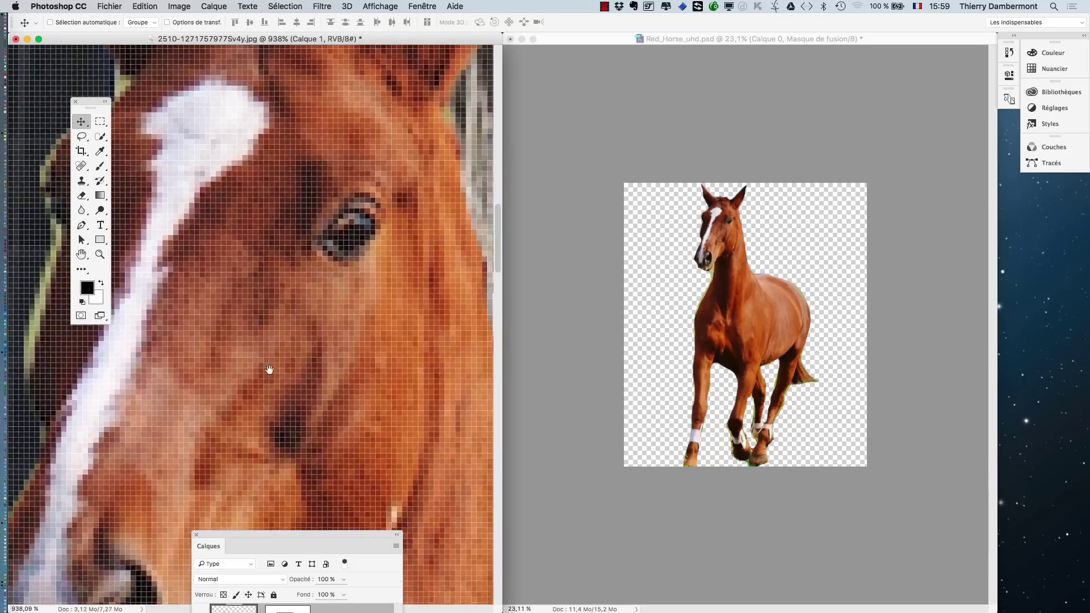
scroll(323, 241, "up", 3)
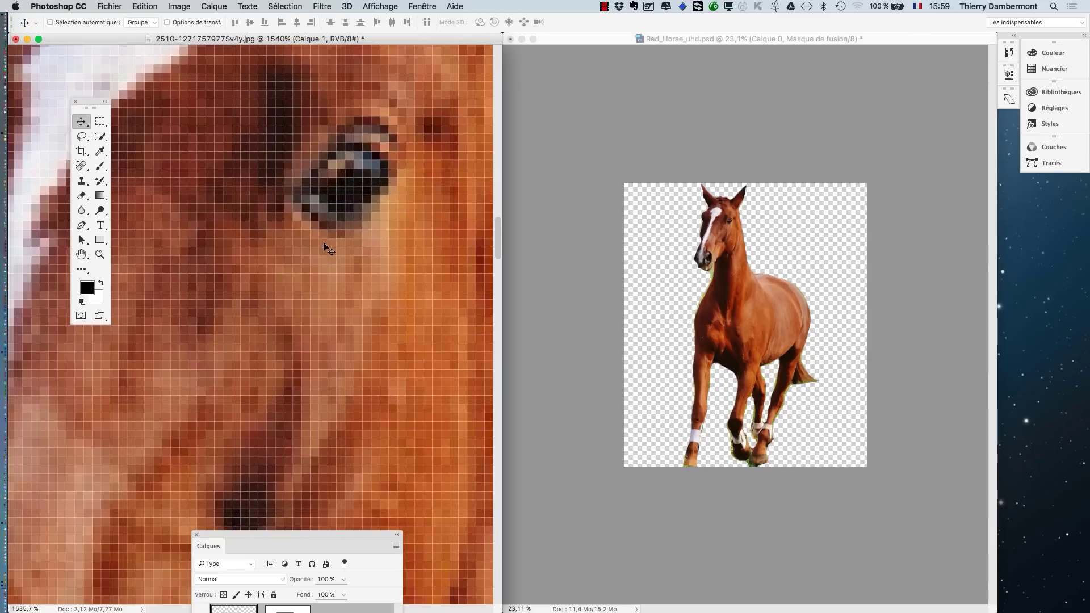
scroll(293, 351, "up", 3)
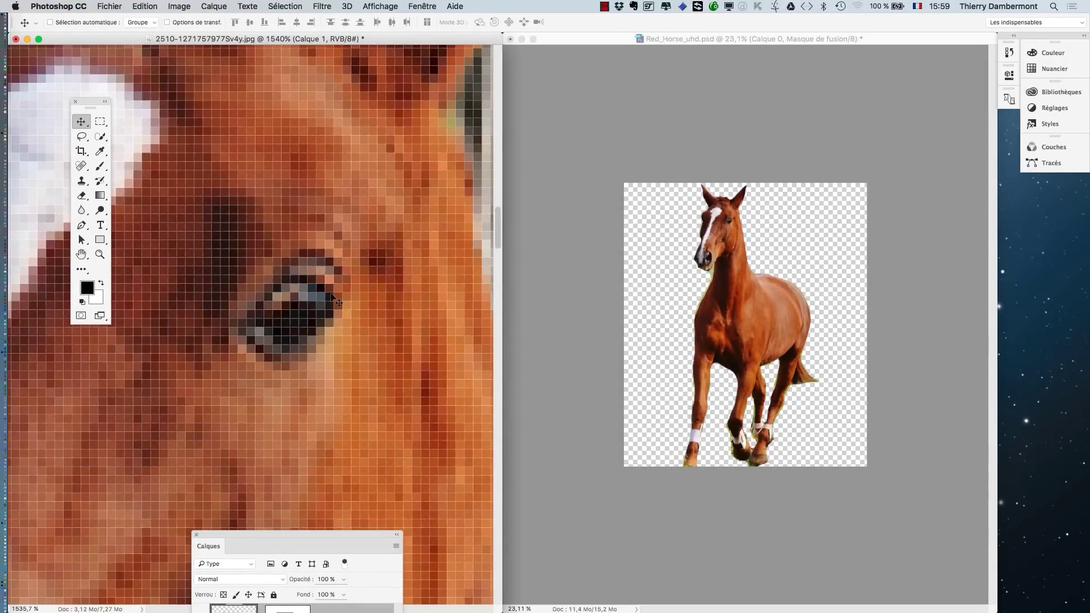
scroll(261, 337, "up", 1)
scroll(262, 337, "up", 1)
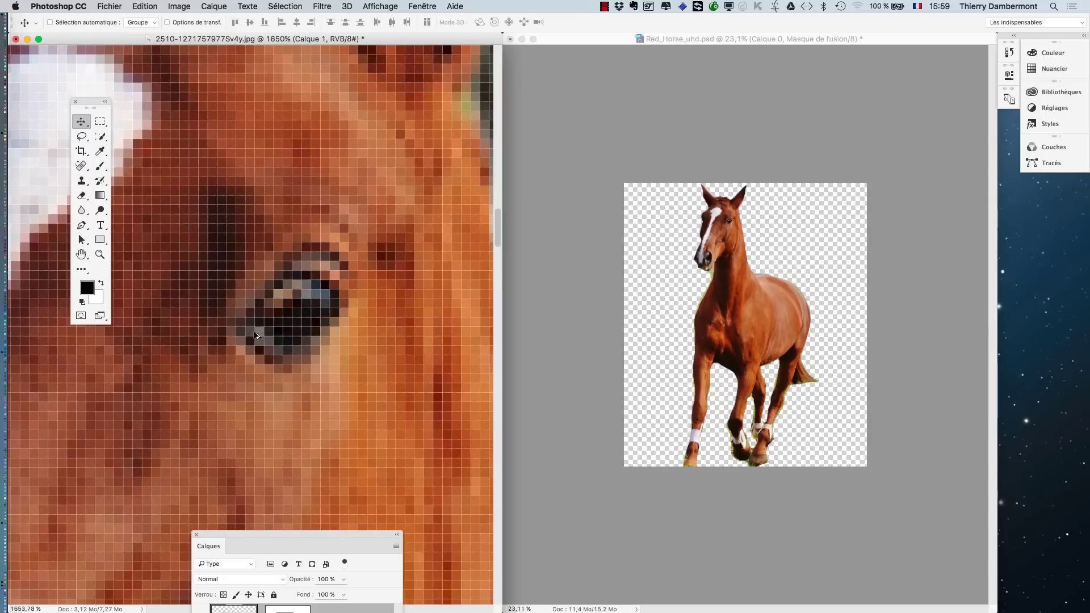
key("super")
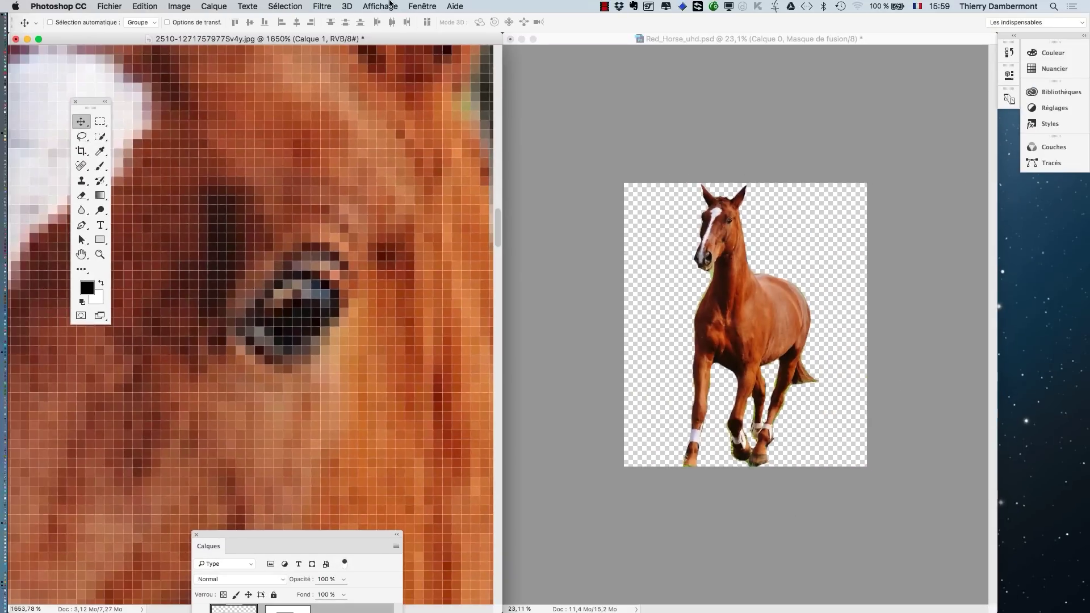
Uncheck Affichage > Afficher > Grille des pixels on the street photo and zoom around the horse's eye.
left_click(394, 5)
mouse_move(413, 3)
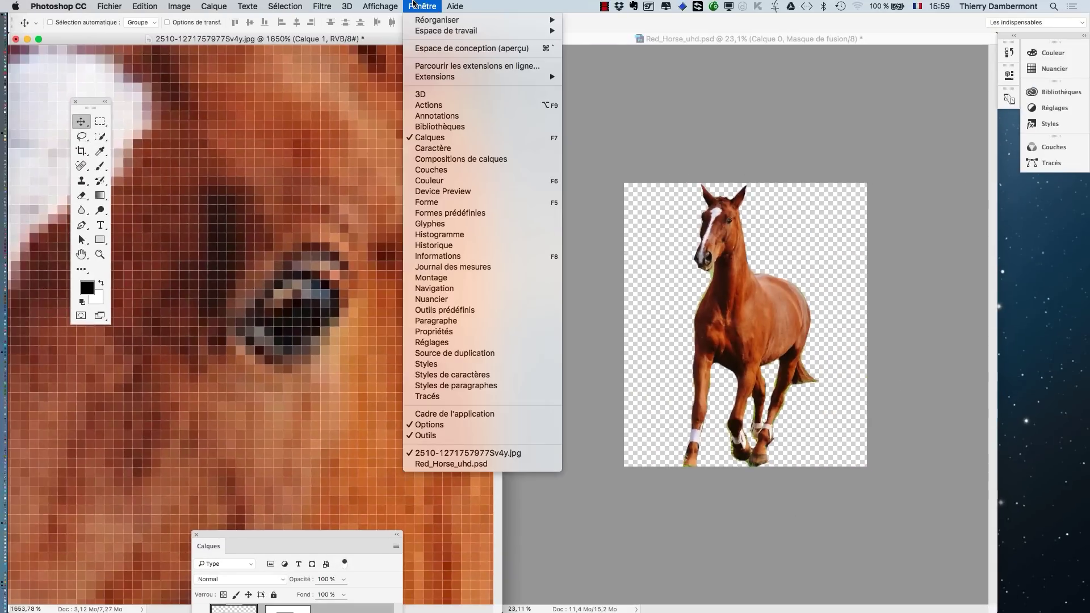
mouse_move(380, 6)
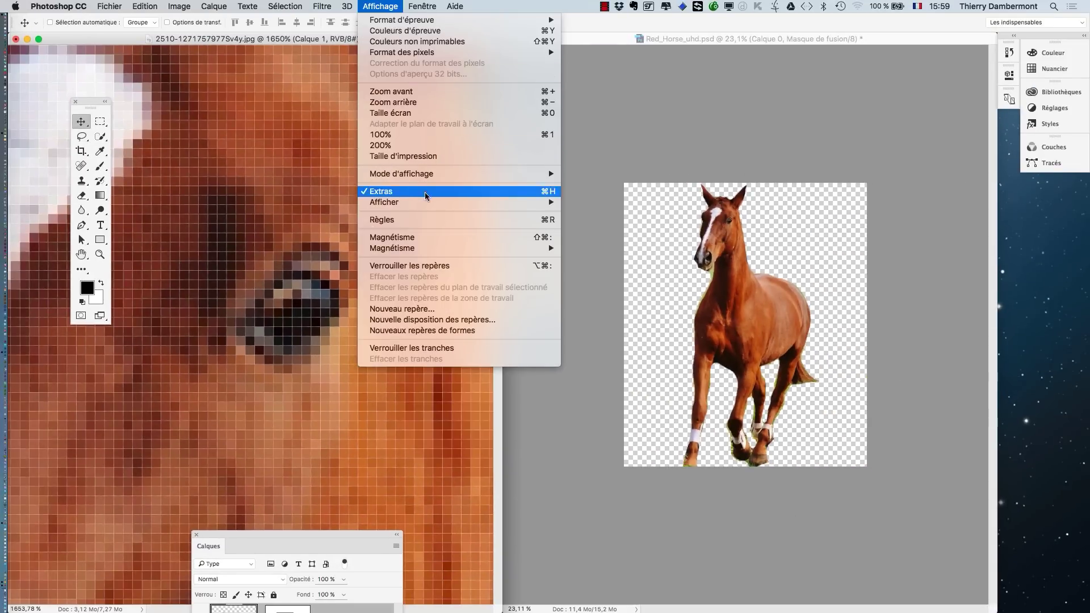
mouse_move(428, 206)
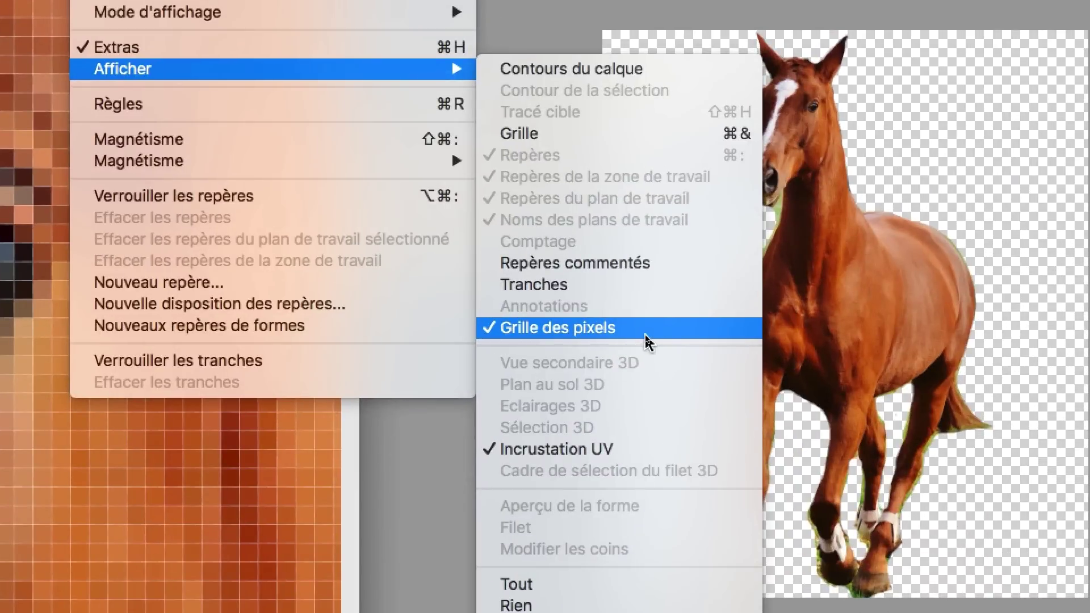
left_click(645, 334)
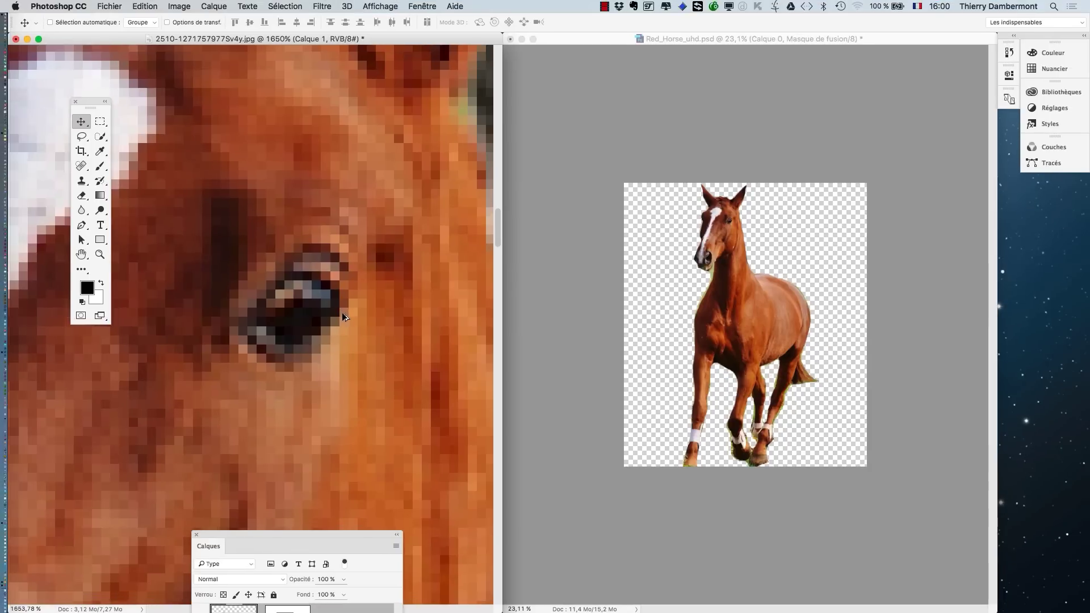
scroll(342, 312, "down", 6)
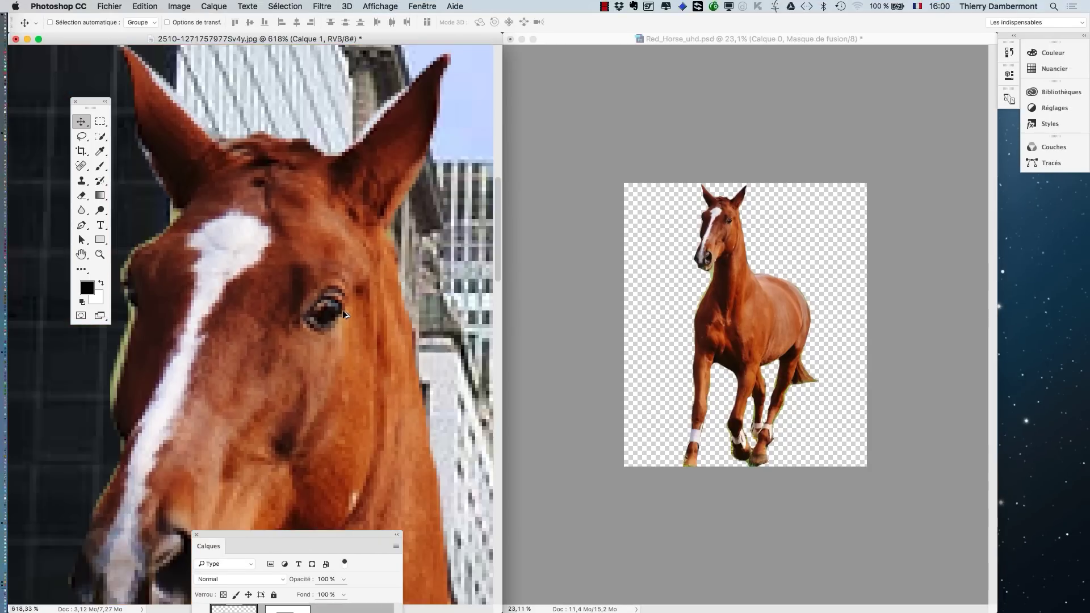
scroll(342, 311, "down", 2)
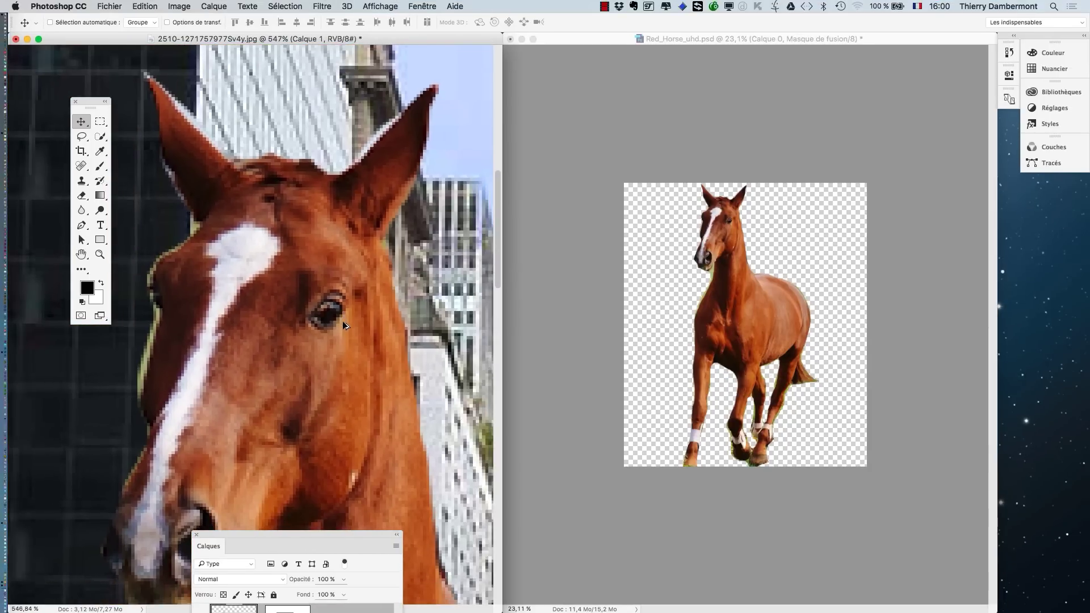
scroll(342, 321, "down", 2)
scroll(343, 322, "up", 5)
scroll(343, 320, "down", 5)
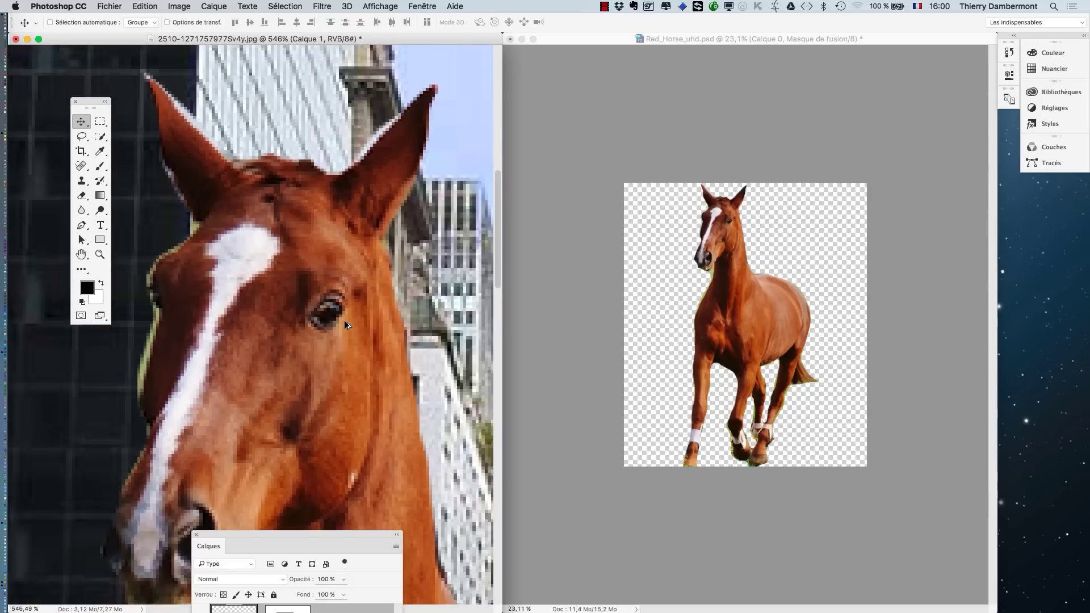
scroll(344, 321, "up", 6)
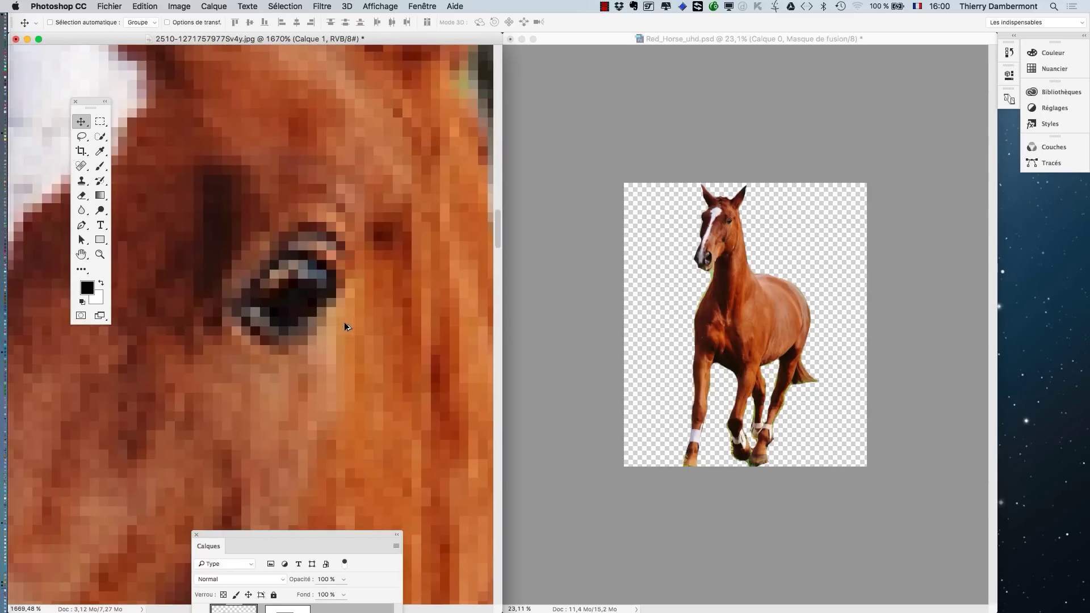
scroll(344, 321, "down", 2)
scroll(344, 321, "up", 2)
In Red_Horse_uhd.psd, zoom into the eye and uncheck Grille des pixels.
left_click(773, 41)
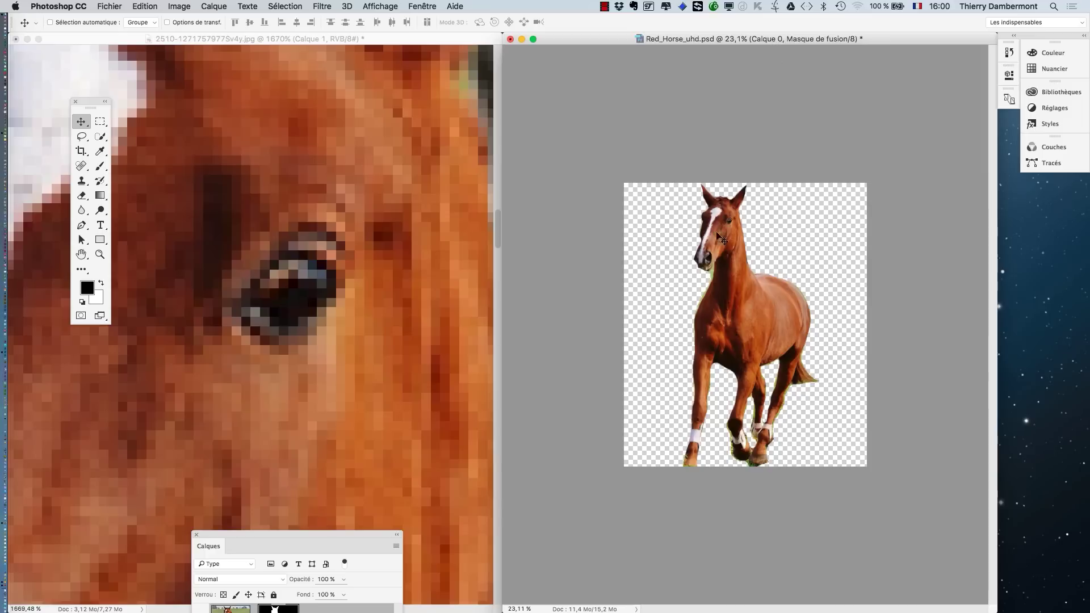
scroll(733, 226, "up", 3)
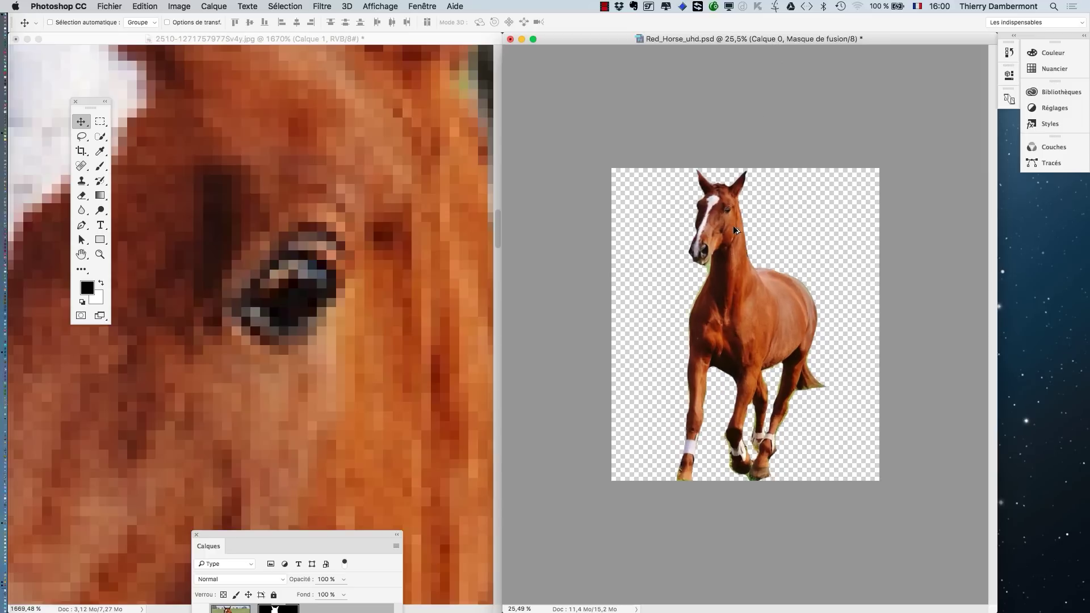
scroll(726, 178, "up", 6)
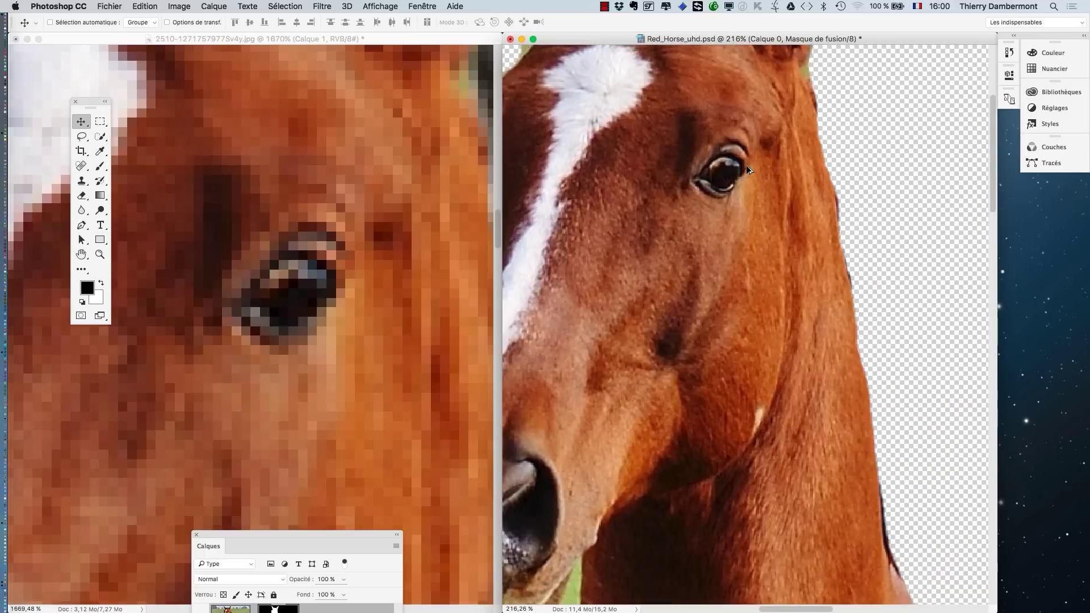
scroll(742, 169, "up", 3)
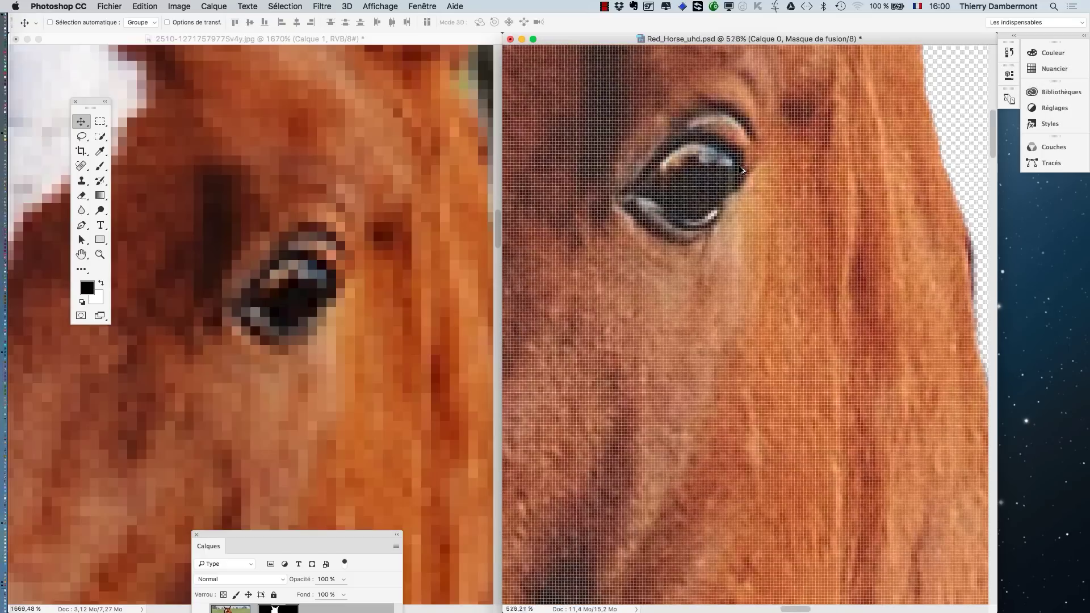
left_click(381, 7)
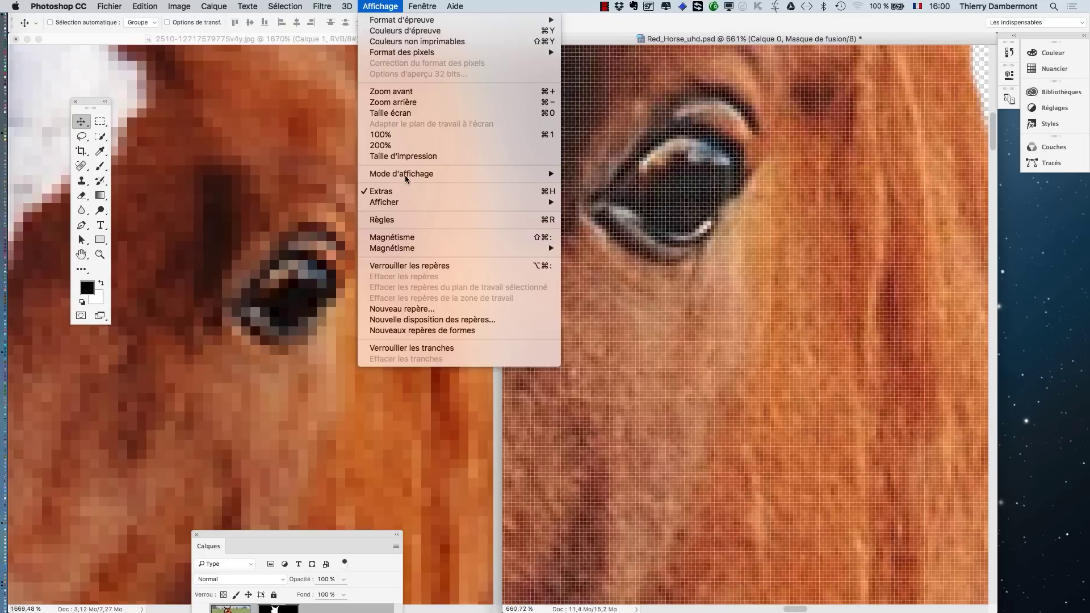
mouse_move(406, 205)
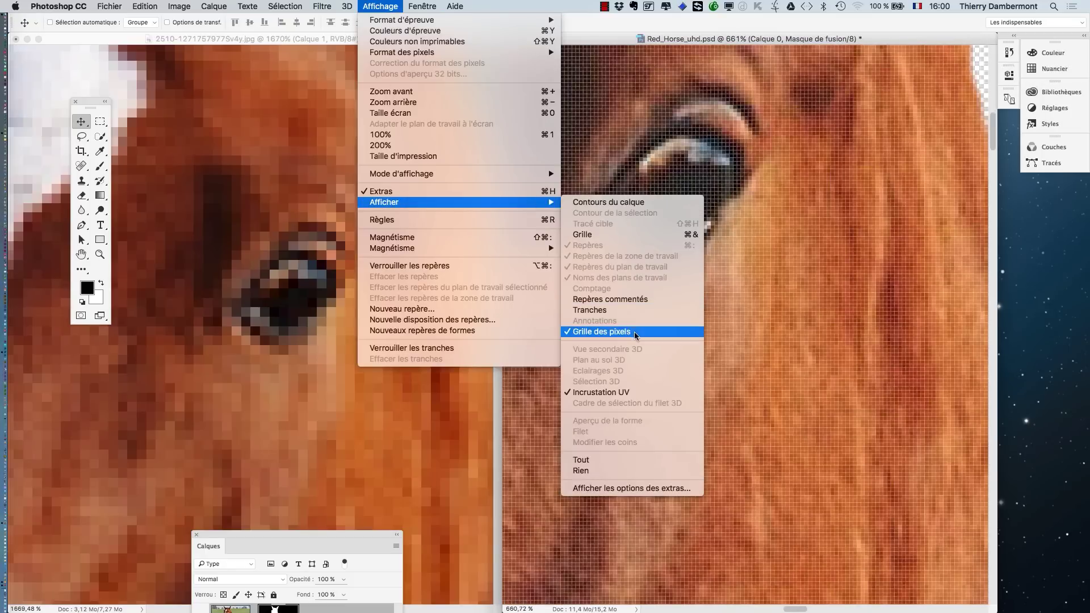
left_click(665, 331)
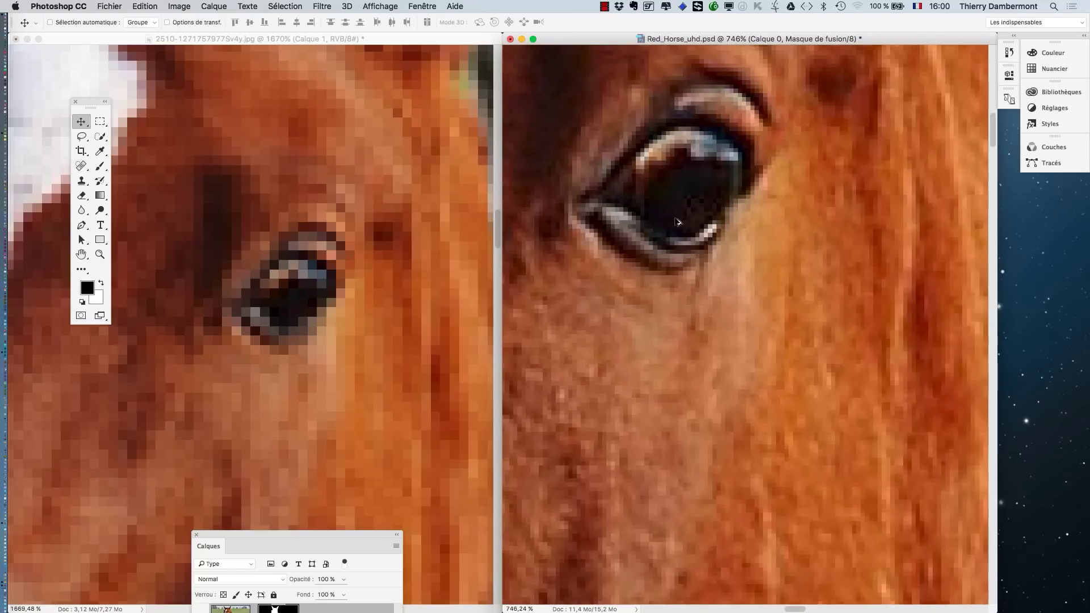
Pan and zoom the horse's eye close-up to compare it with the pixelated composite.
scroll(684, 267, "up", 1)
left_click_drag(684, 267, 798, 430)
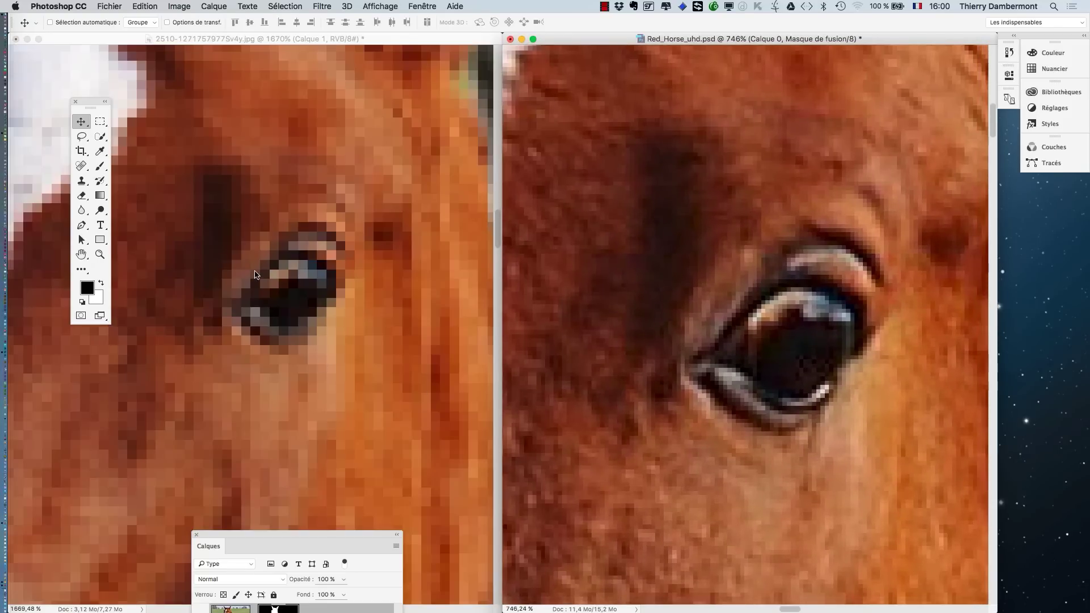
scroll(257, 274, "up", 2)
scroll(257, 274, "up", 2)
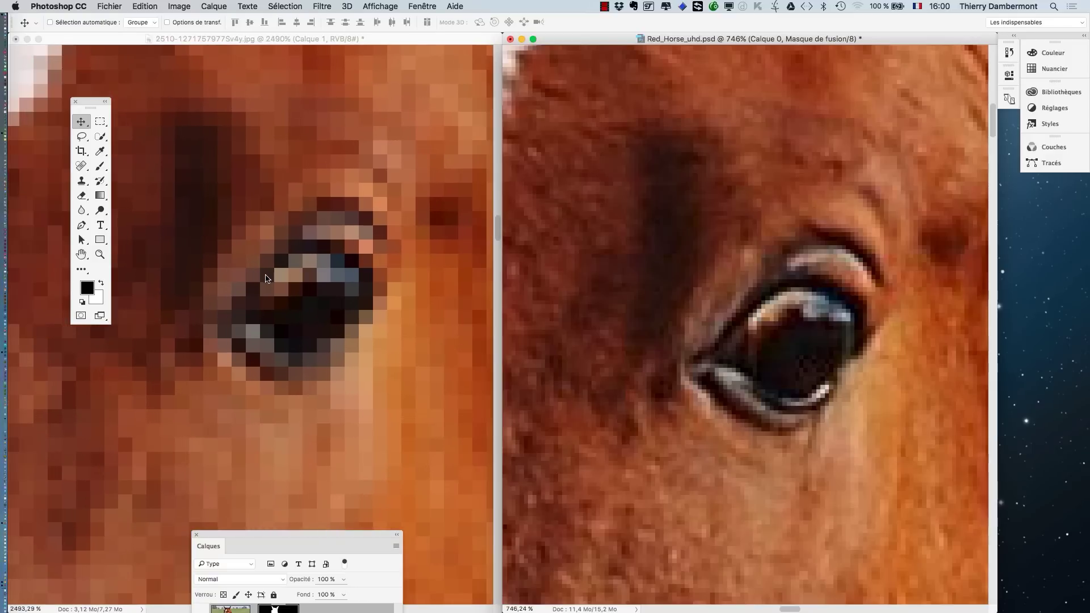
scroll(266, 277, "up", 1)
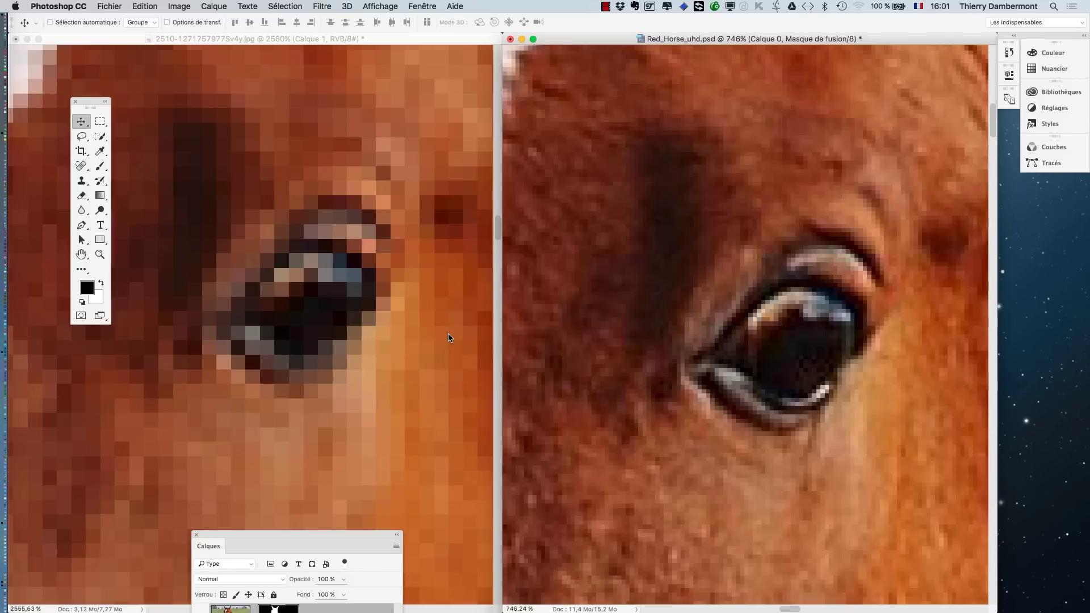
scroll(384, 303, "down", 2)
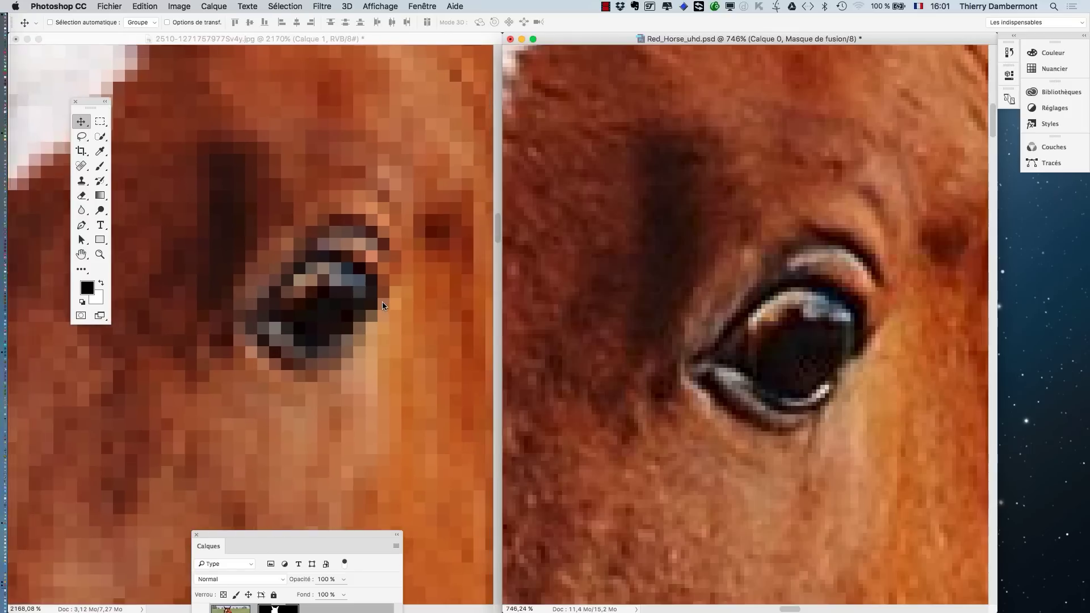
scroll(383, 302, "down", 2)
Zoom both windows out and bring the street photo to the front.
scroll(380, 304, "down", 6)
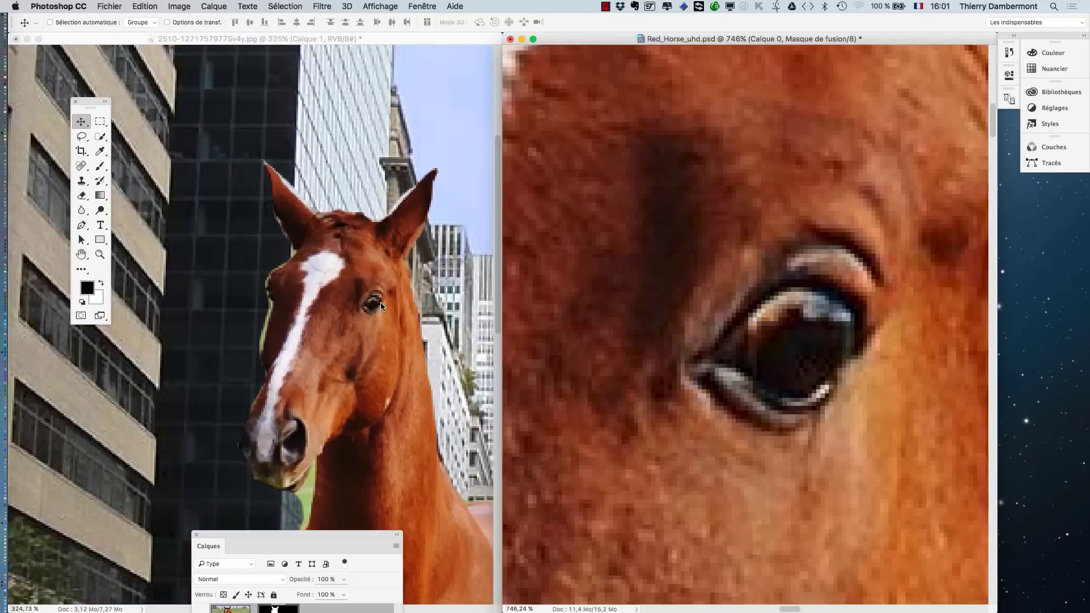
scroll(380, 305, "down", 3)
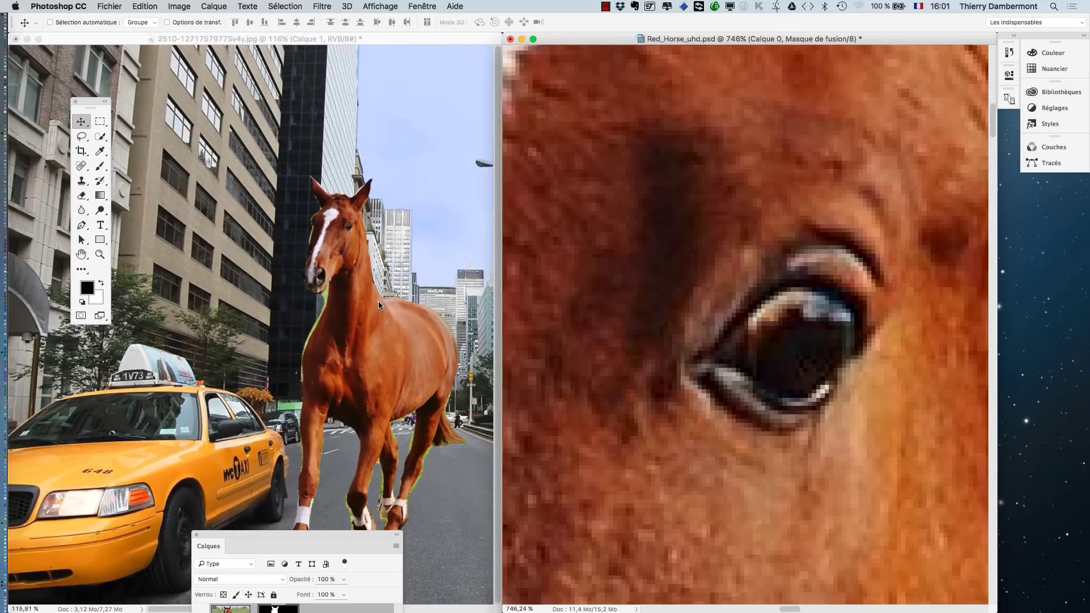
scroll(737, 316, "down", 4)
scroll(737, 317, "down", 5)
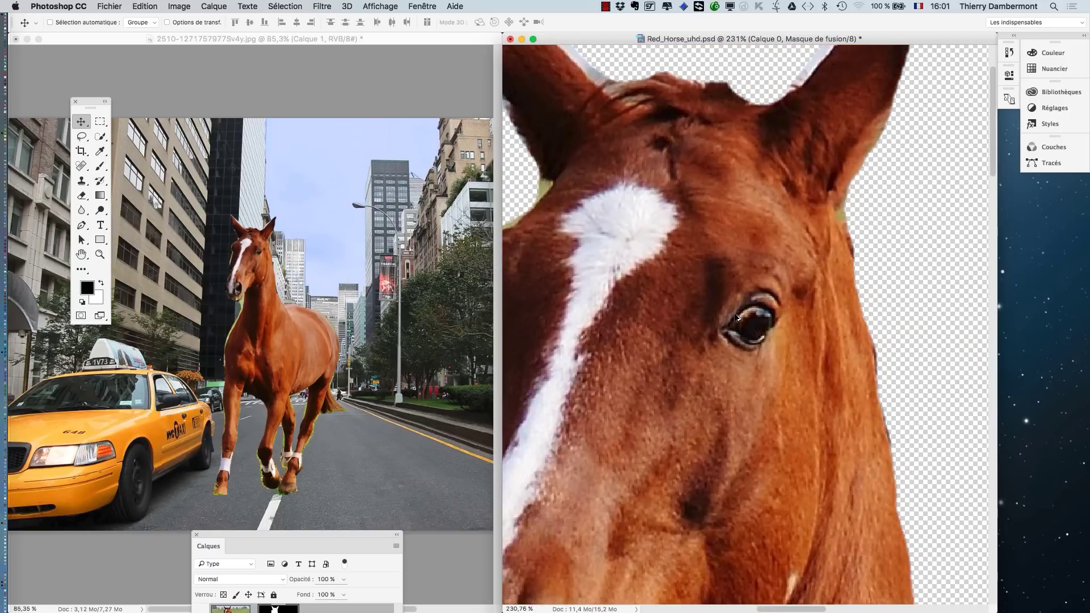
scroll(735, 318, "down", 3)
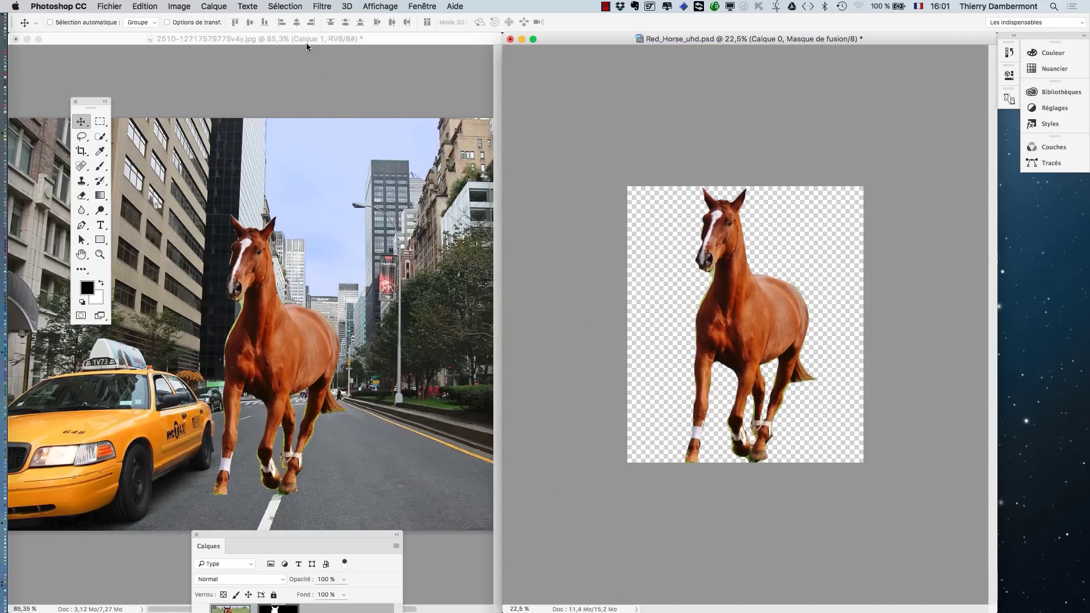
left_click(304, 40)
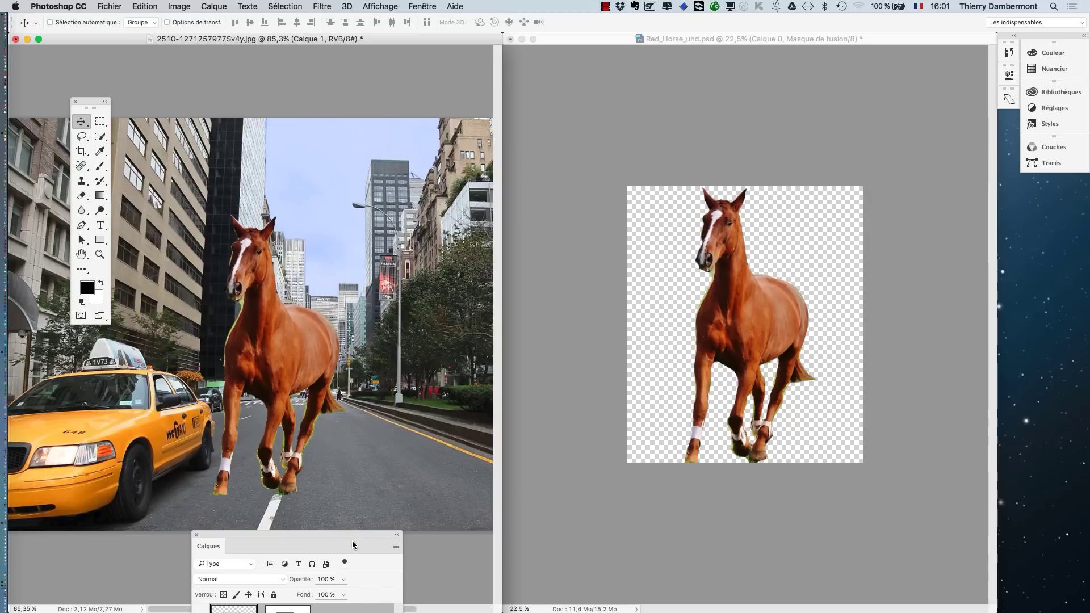
Move the Calques panel up and drag Calque 1 onto the trash to delete it.
left_click_drag(353, 530, 562, 107)
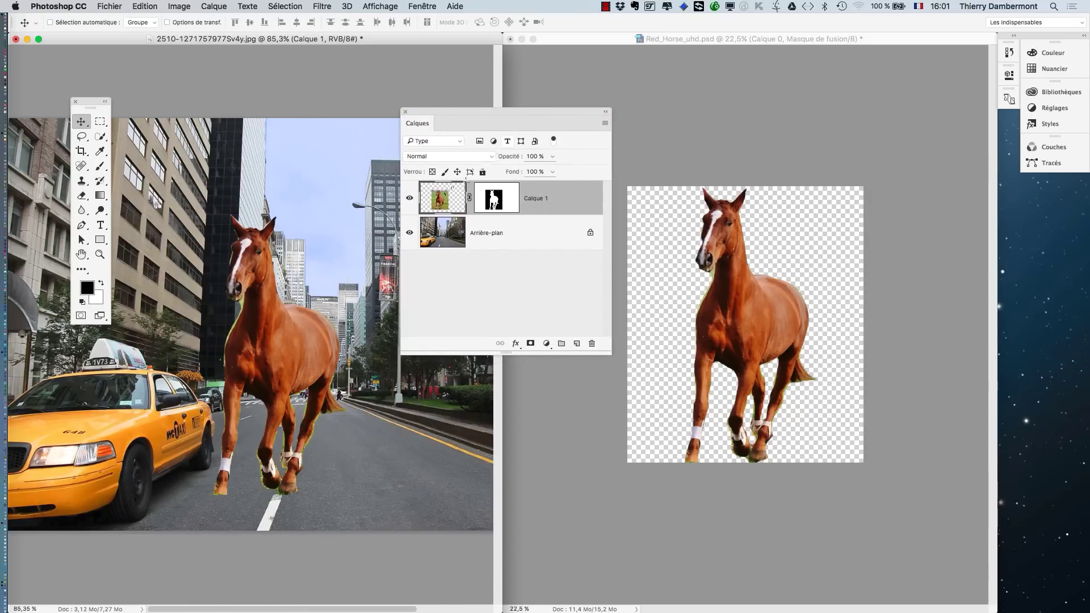
key("super")
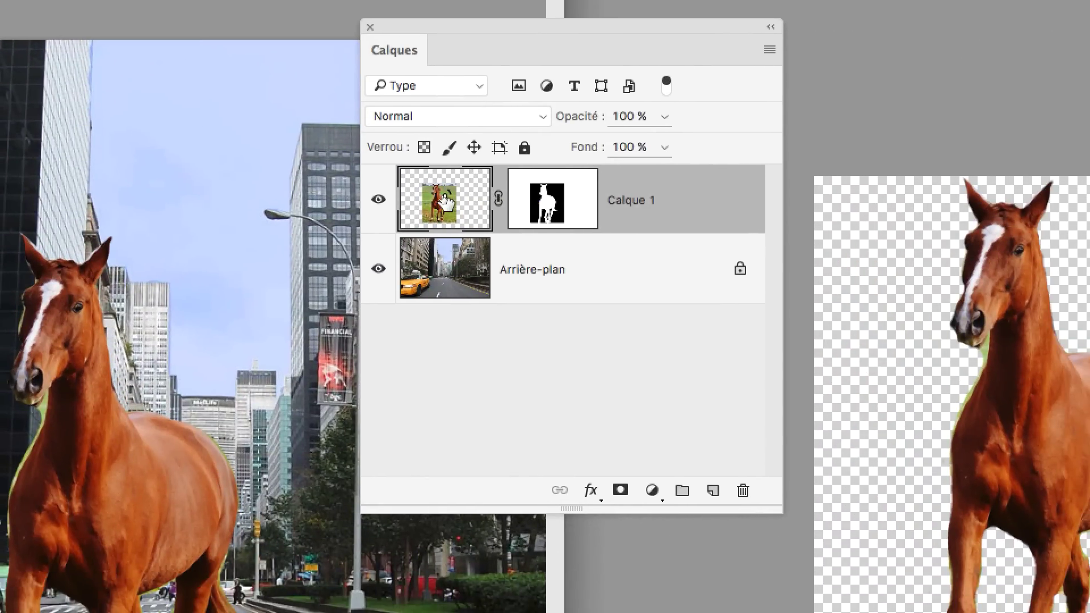
left_click_drag(446, 200, 741, 482)
left_click_drag(547, 294, 549, 300)
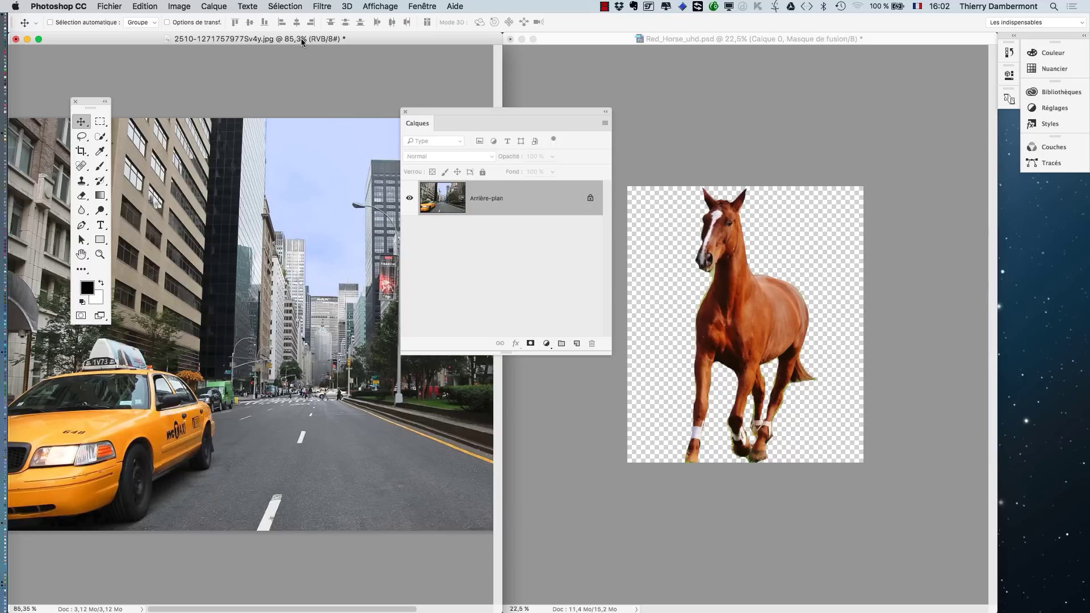
Open Taille de l'image with Conserver les détails (agrandissement) resampling.
mouse_move(303, 42)
left_mouse_down()
mouse_move(453, 131)
mouse_move(404, 69)
mouse_move(313, 51)
left_mouse_up()
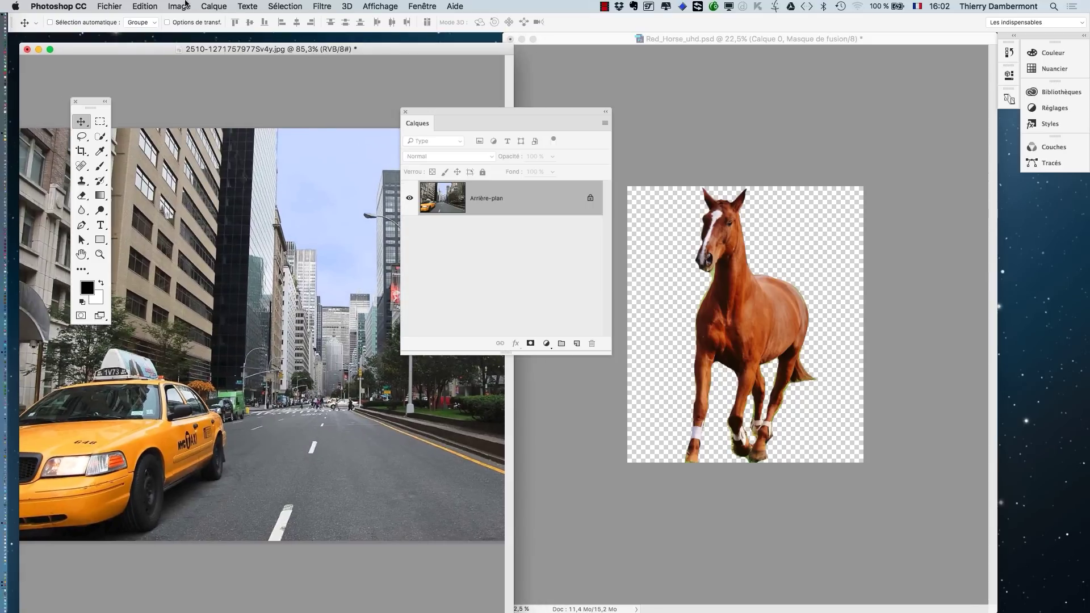
left_click(179, 6)
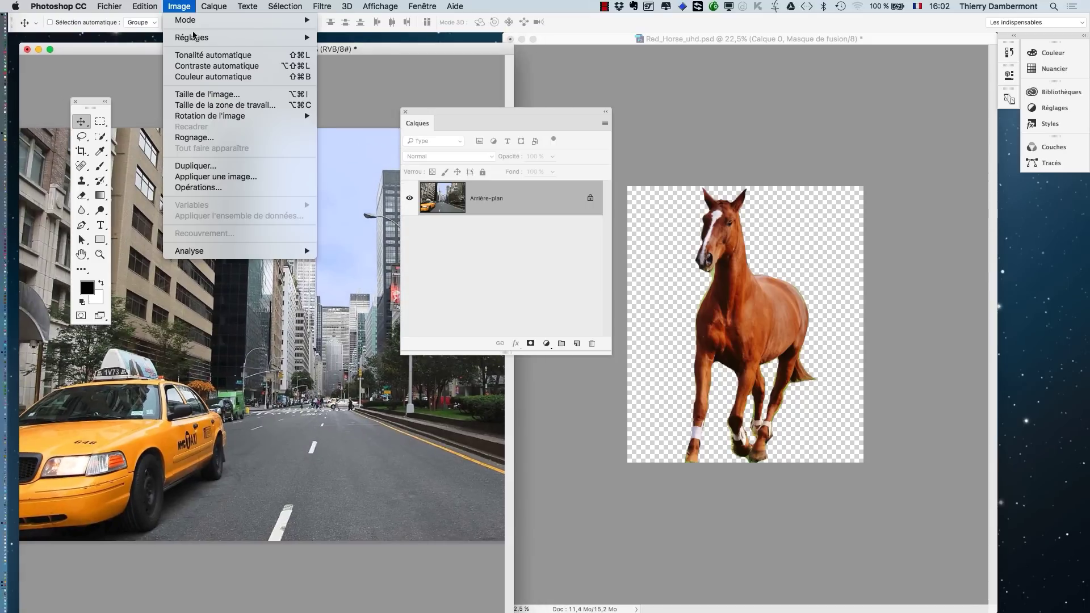
left_click(227, 99)
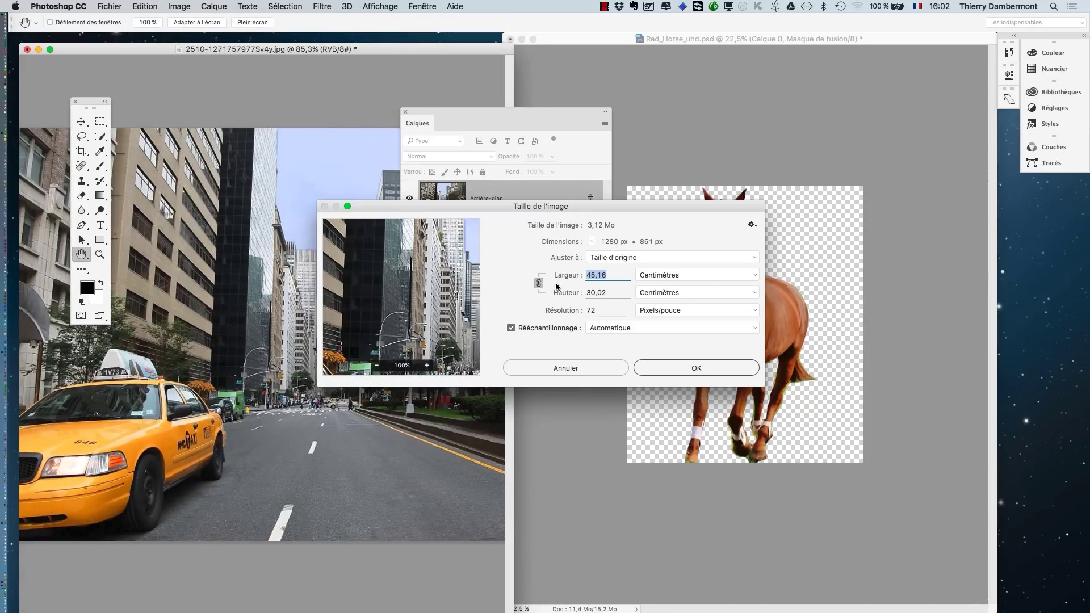
key("alt")
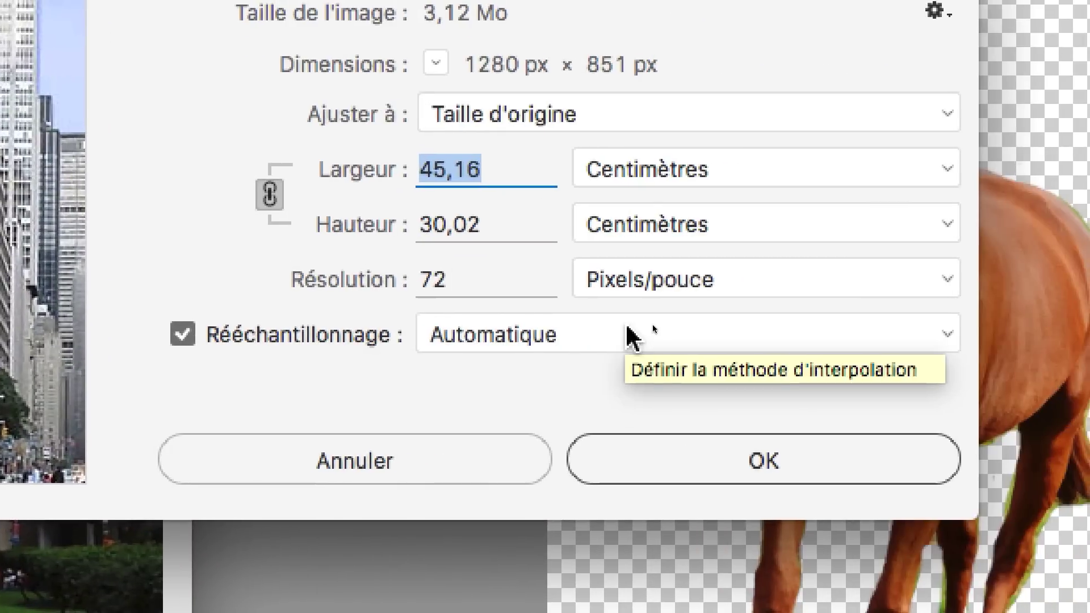
left_click(897, 326)
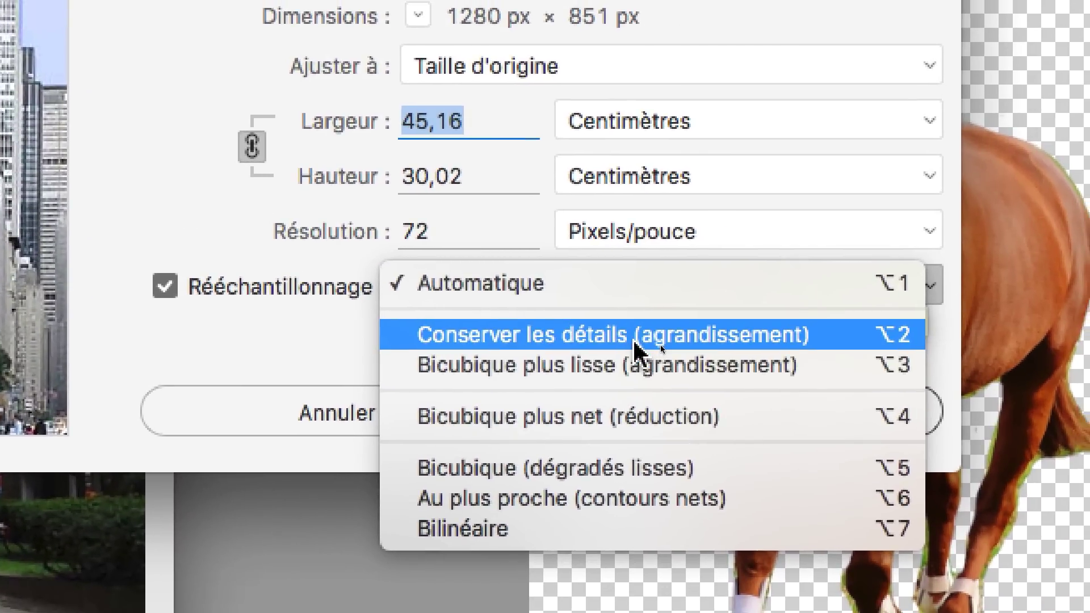
left_click(634, 342)
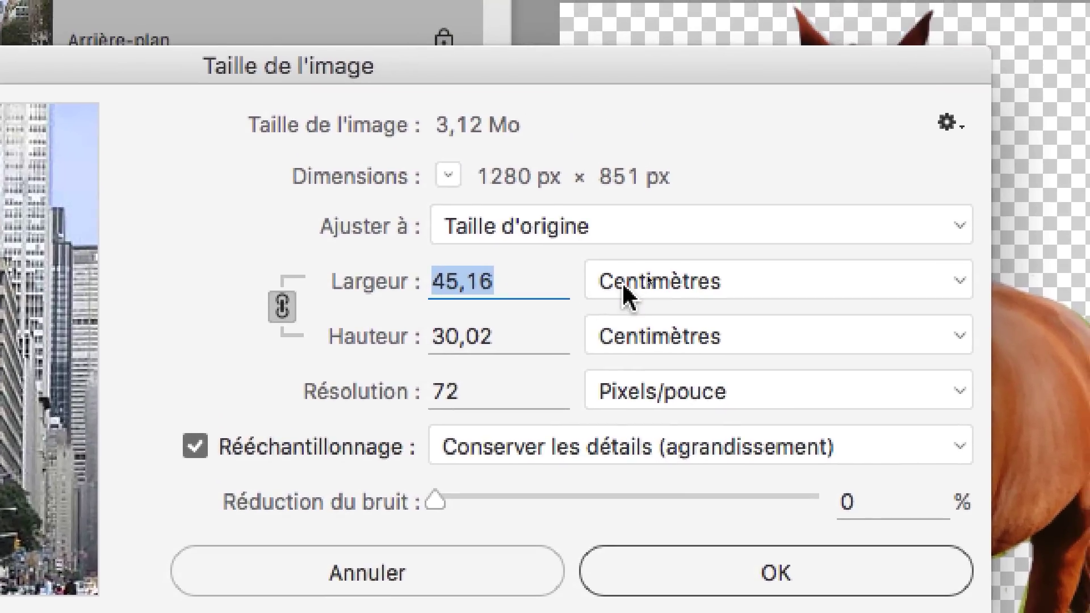
Switch the size units to percent and set Largeur to 300.
left_click(624, 287)
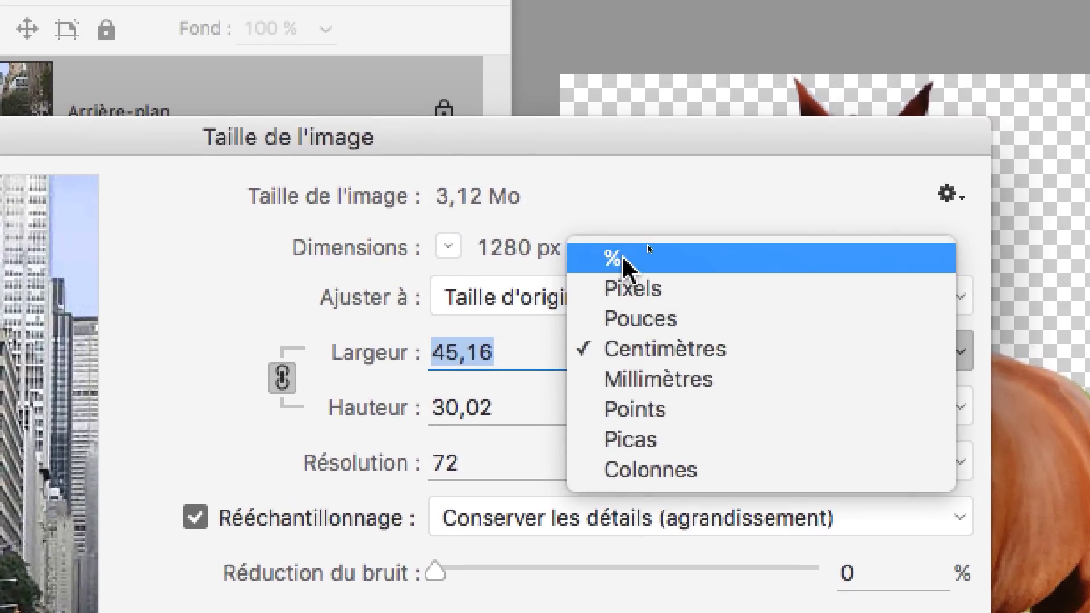
left_click(624, 195)
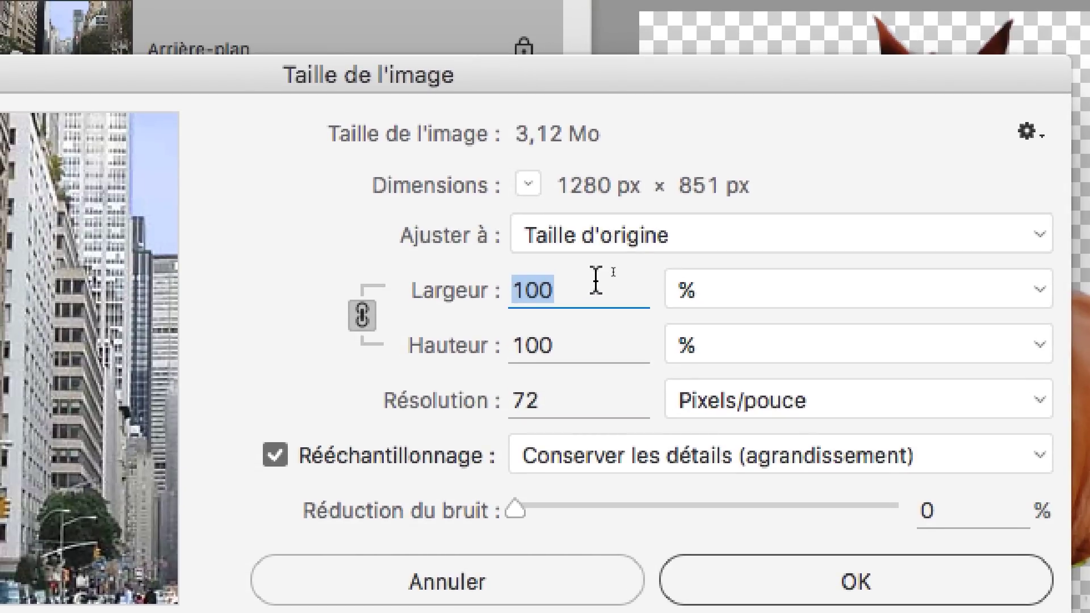
type("400")
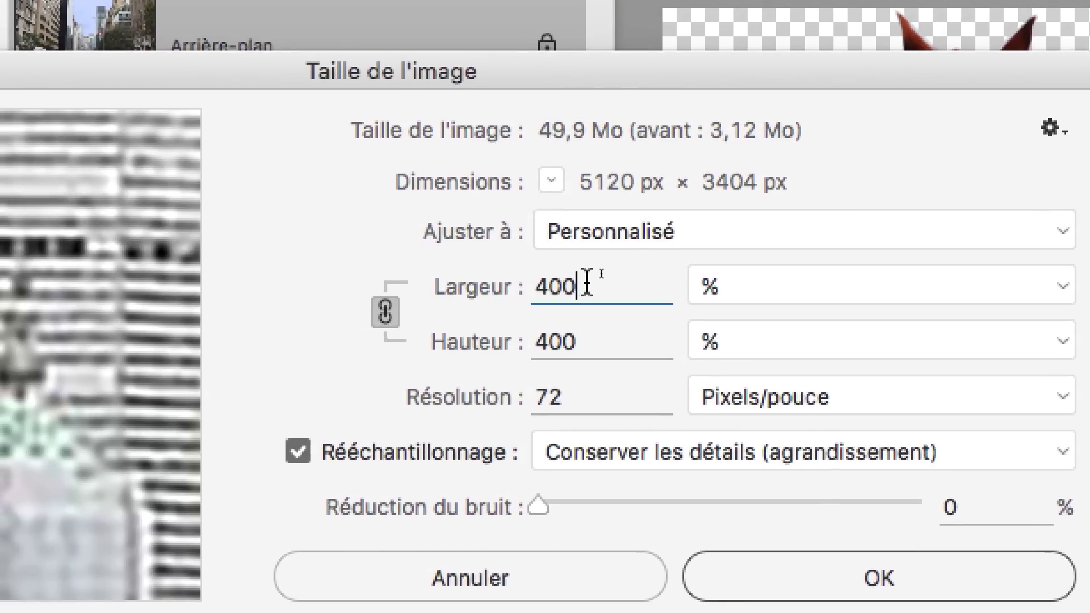
left_click(502, 286)
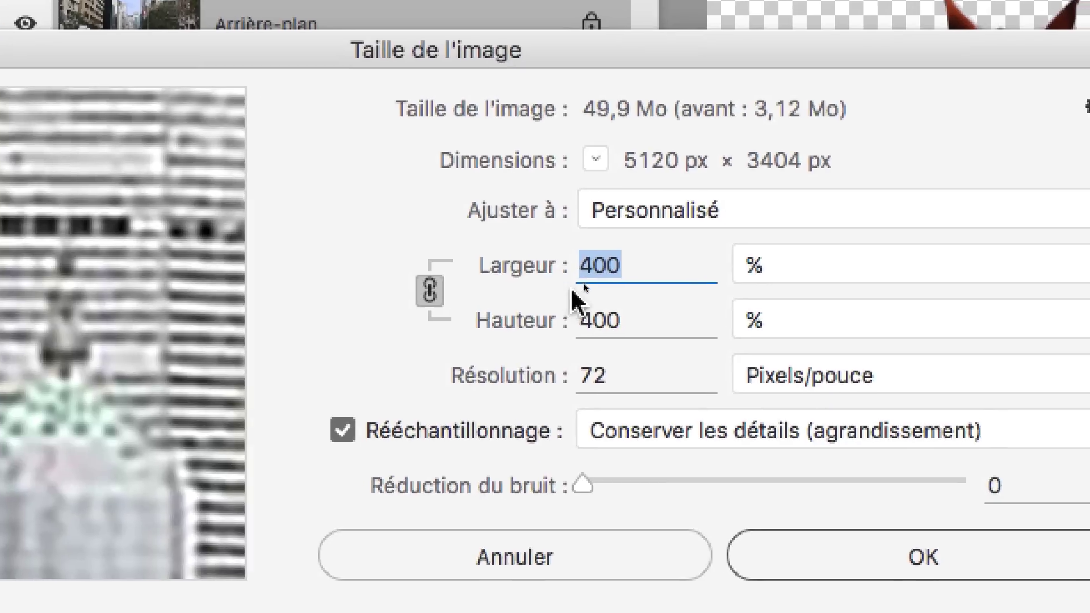
type("200")
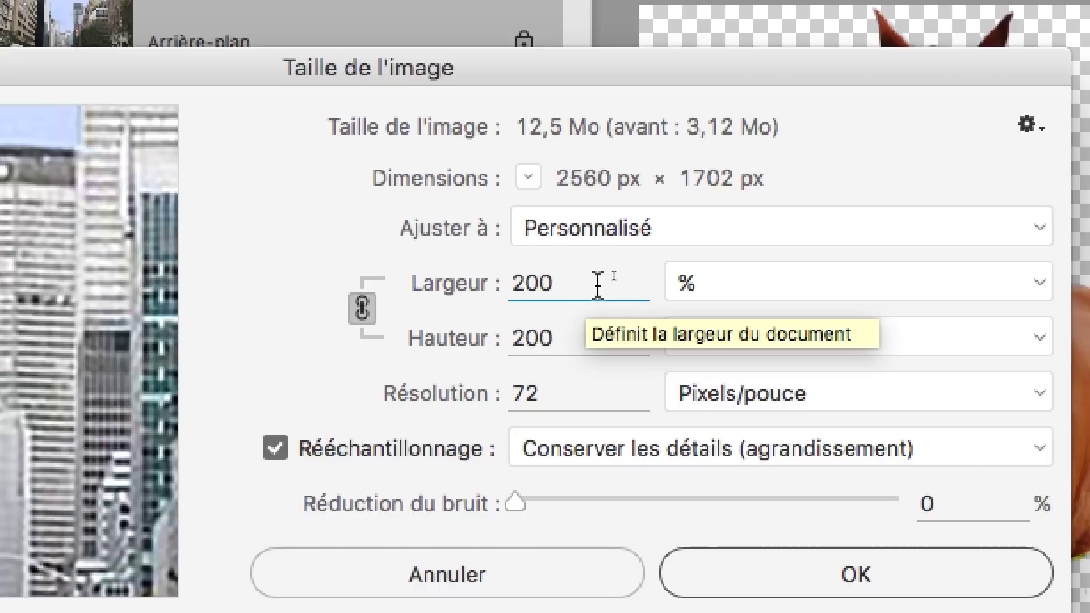
double_click(525, 279)
type("300")
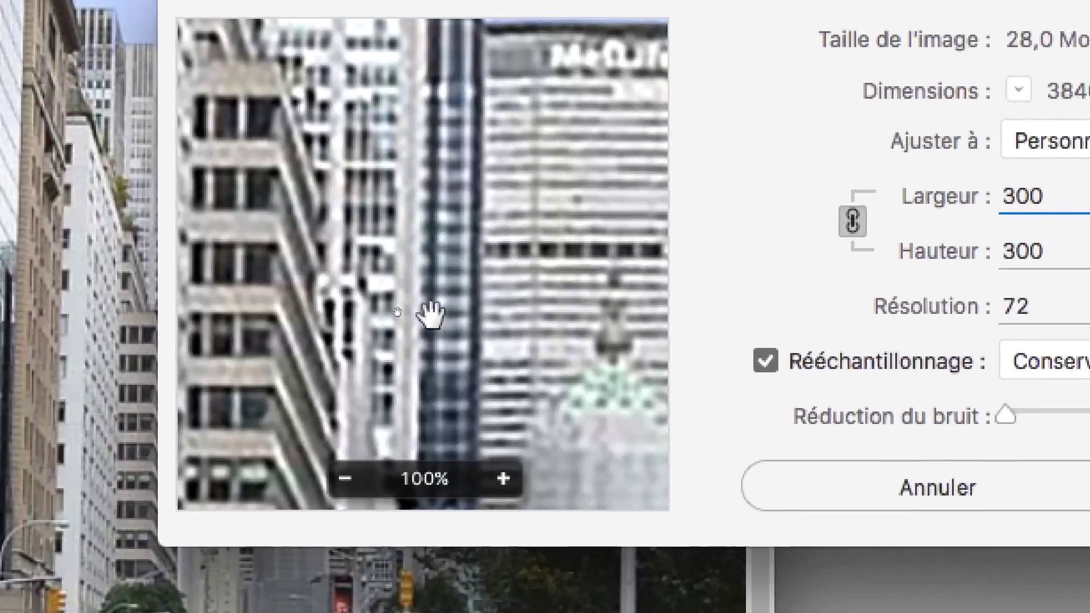
Set Réduction du bruit to 100% and zoom the preview out to 16,7%.
left_click_drag(323, 299, 575, 452)
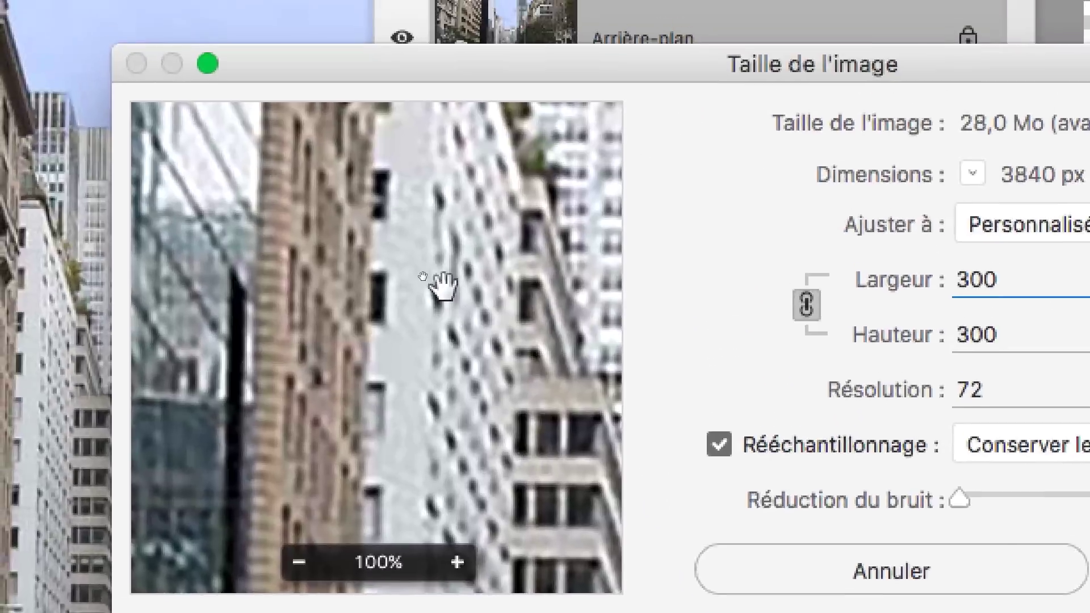
left_click_drag(443, 287, 456, 389)
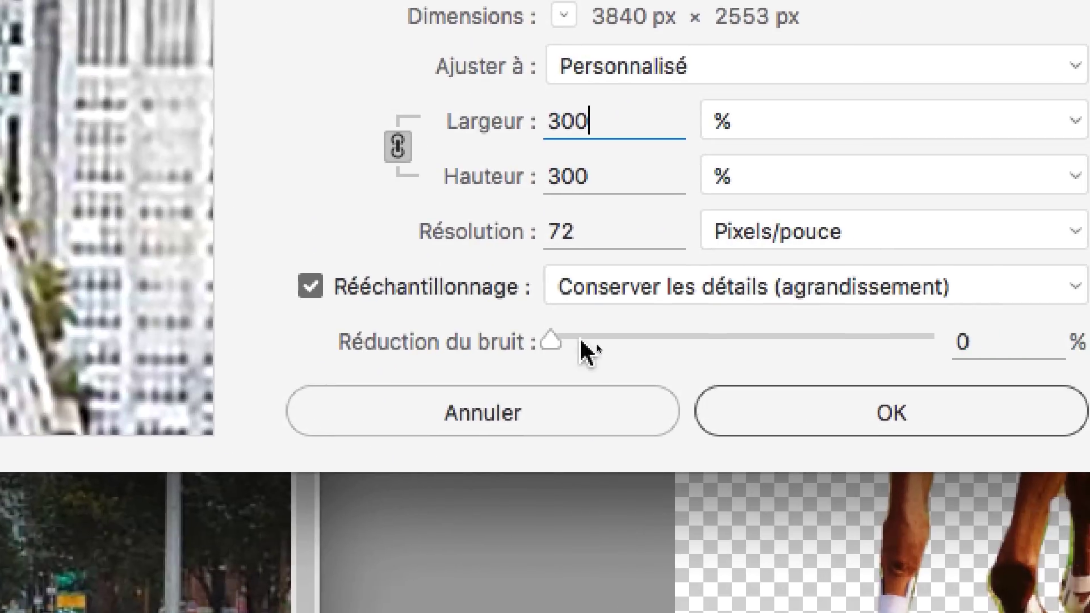
left_click_drag(614, 349, 1016, 358)
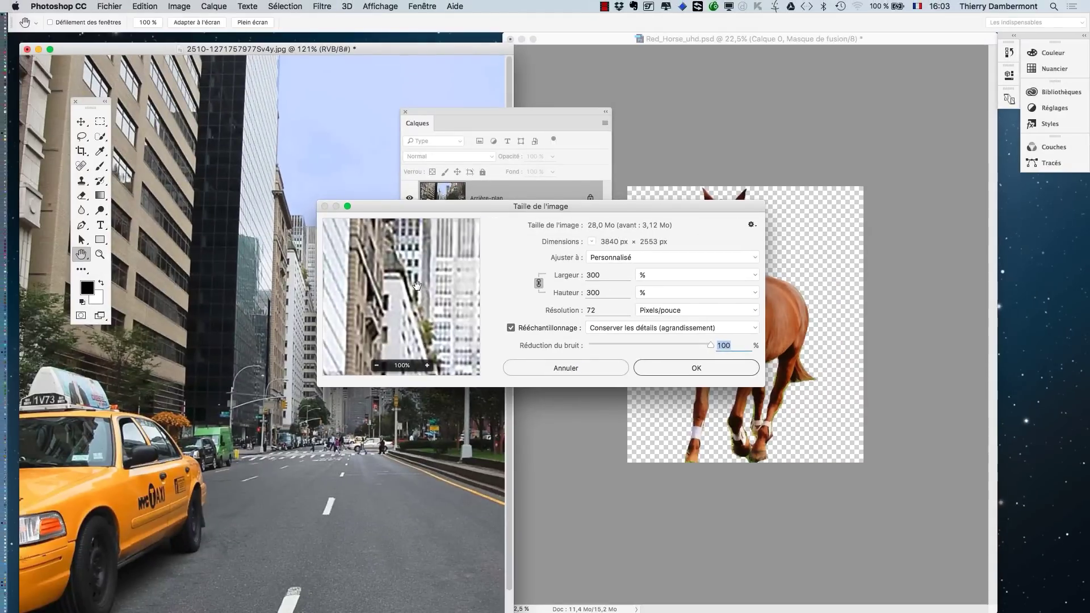
left_click_drag(711, 345, 559, 347)
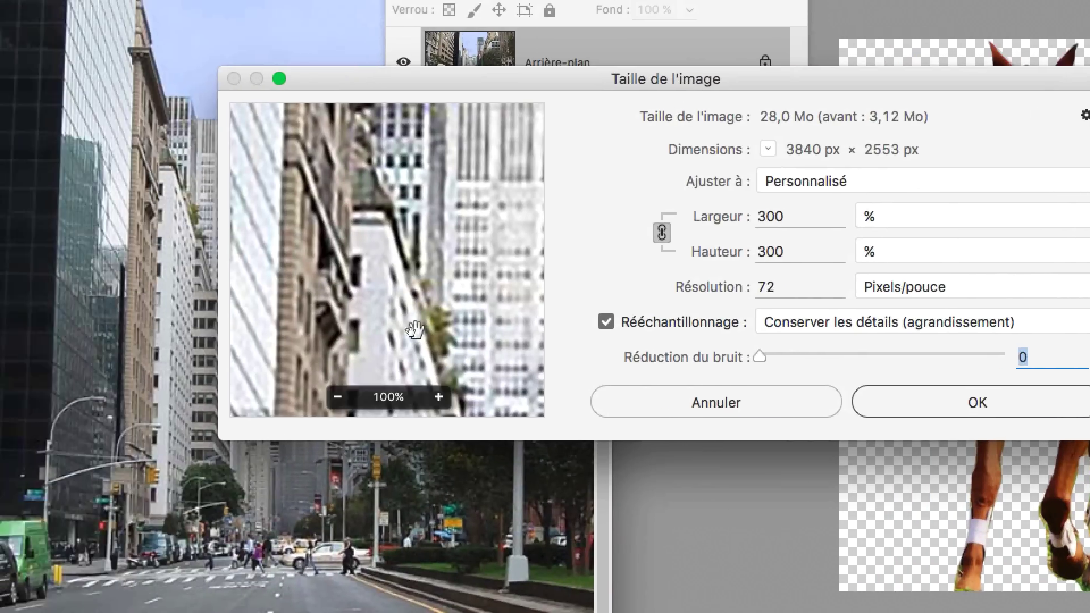
key("alt")
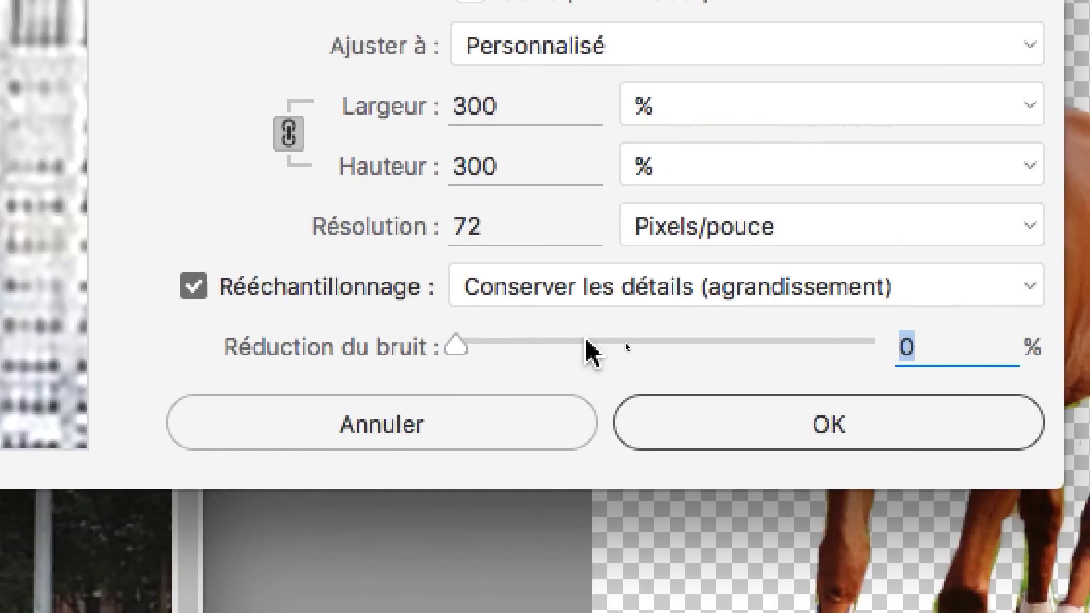
left_click_drag(587, 344, 911, 355)
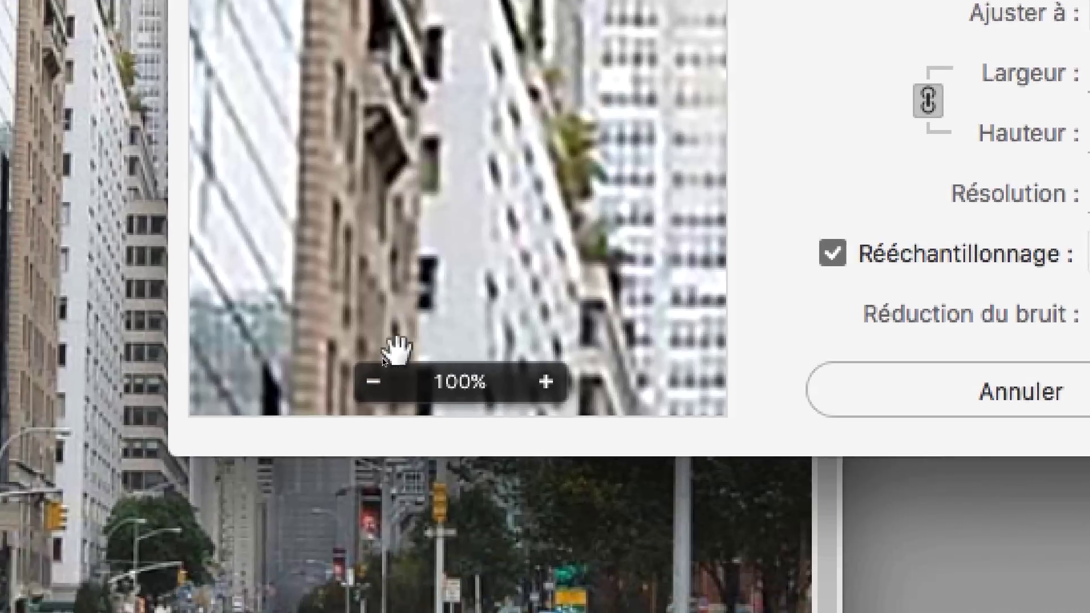
left_click(313, 575)
left_click(390, 360)
left_click(390, 360)
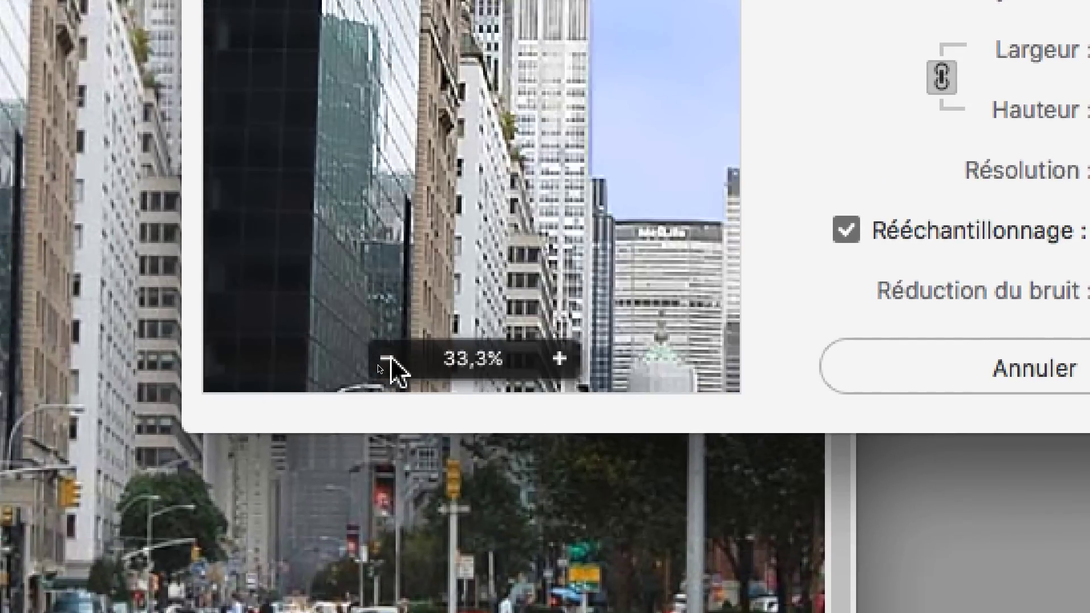
left_click(389, 360)
left_click(390, 360)
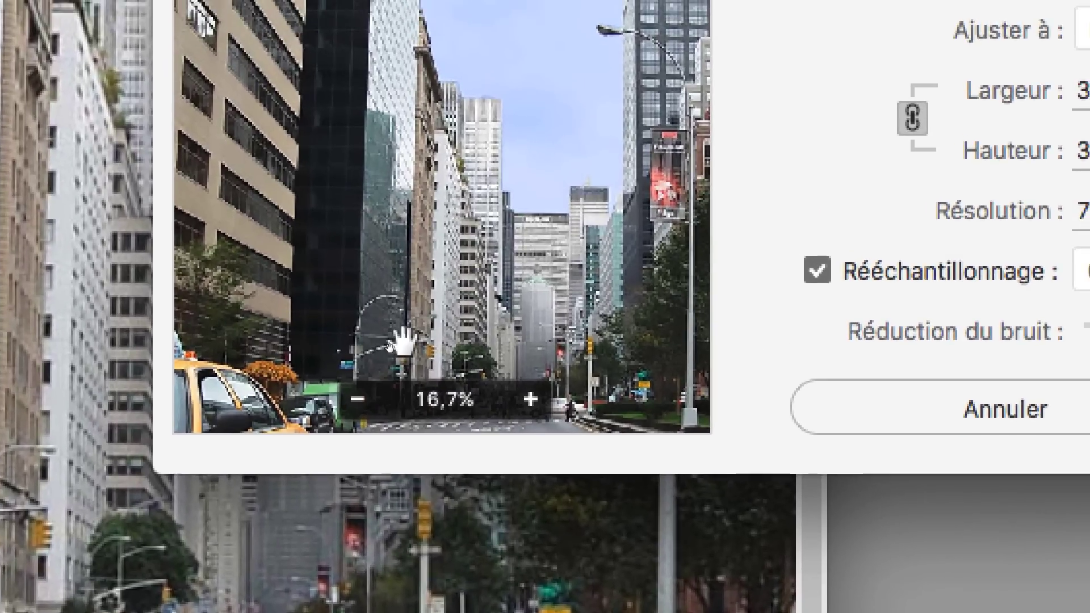
key("alt")
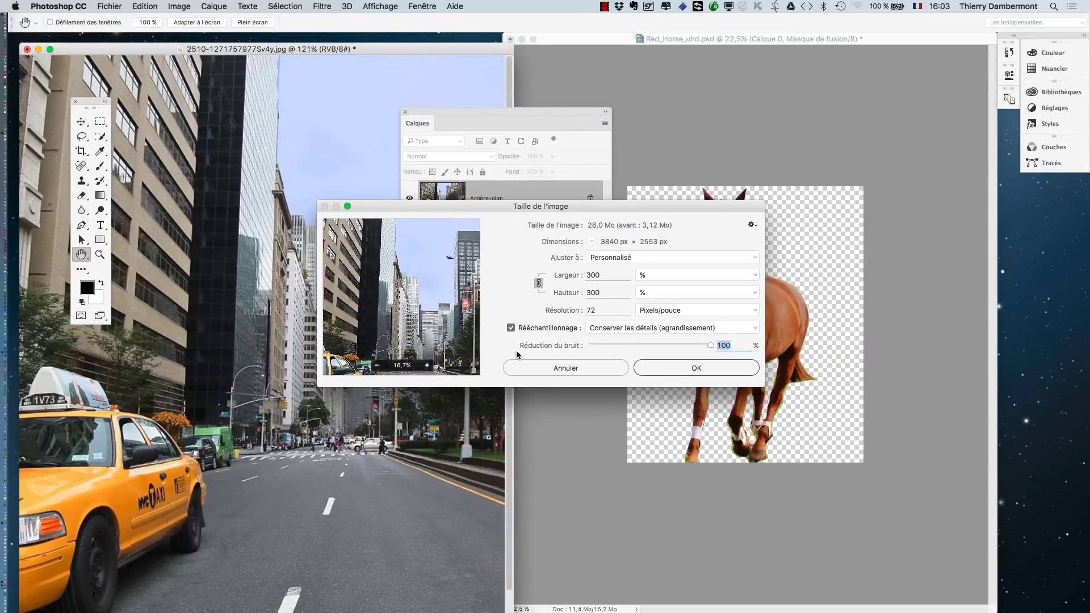
Apply the 300% enlargement and zoom the street document out to about 27%.
left_click(661, 369)
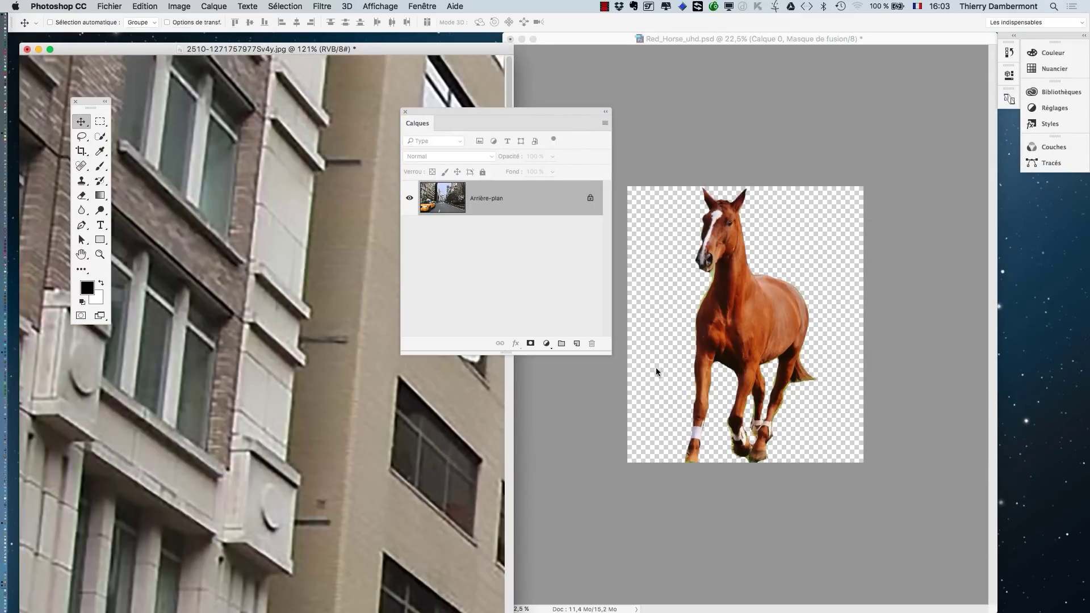
scroll(298, 358, "down", 10)
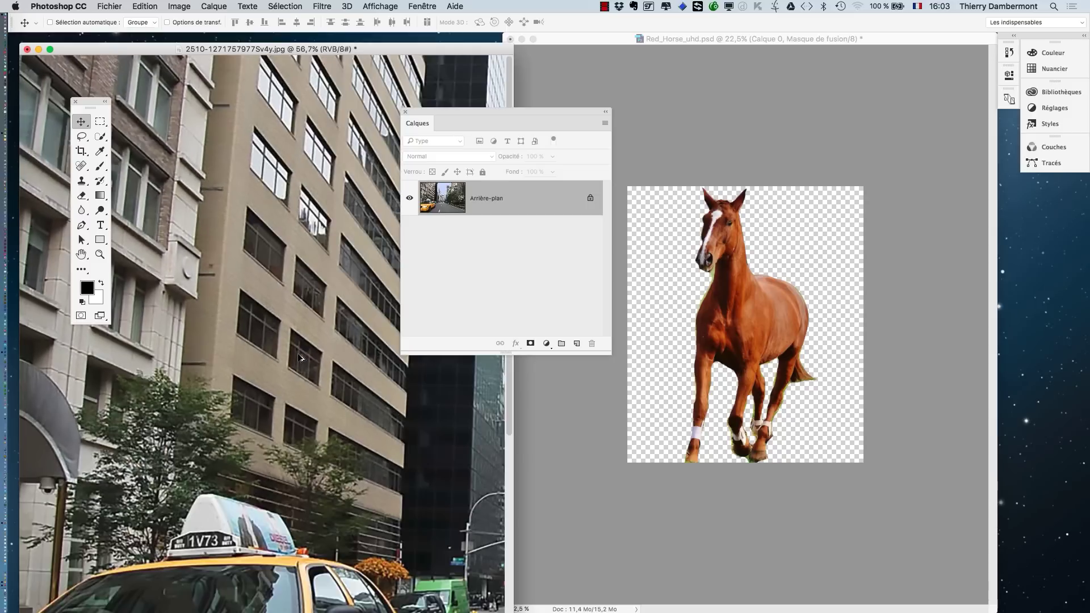
scroll(299, 354, "down", 5)
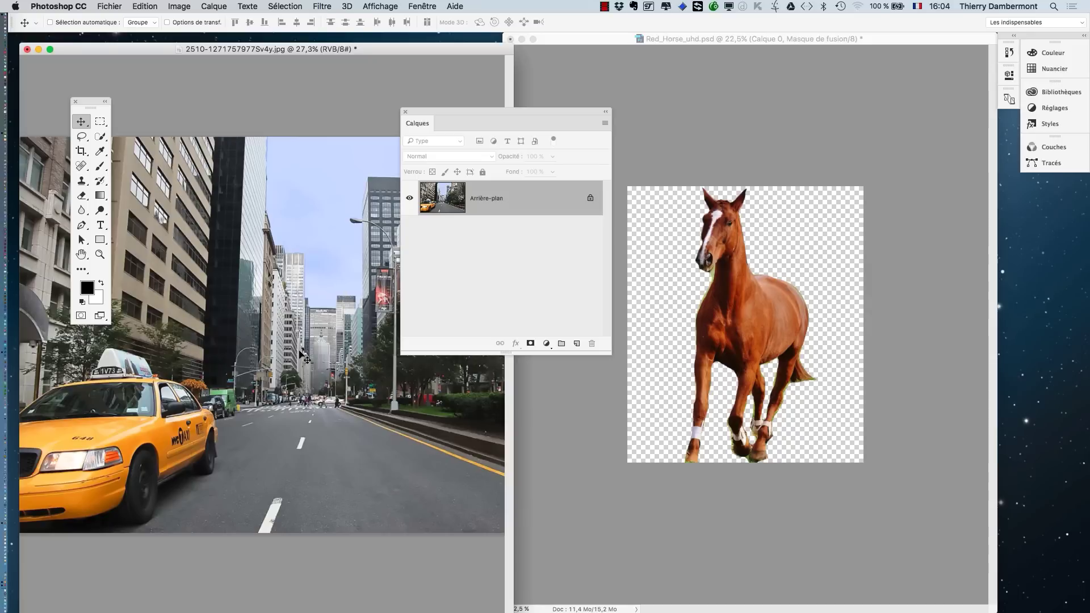
Drag Calque 0 from Red_Horse_uhd.psd into the street photo, creating Calque 1.
mouse_move(250, 50)
left_mouse_down()
mouse_move(351, 44)
mouse_move(245, 56)
mouse_move(244, 44)
left_mouse_up()
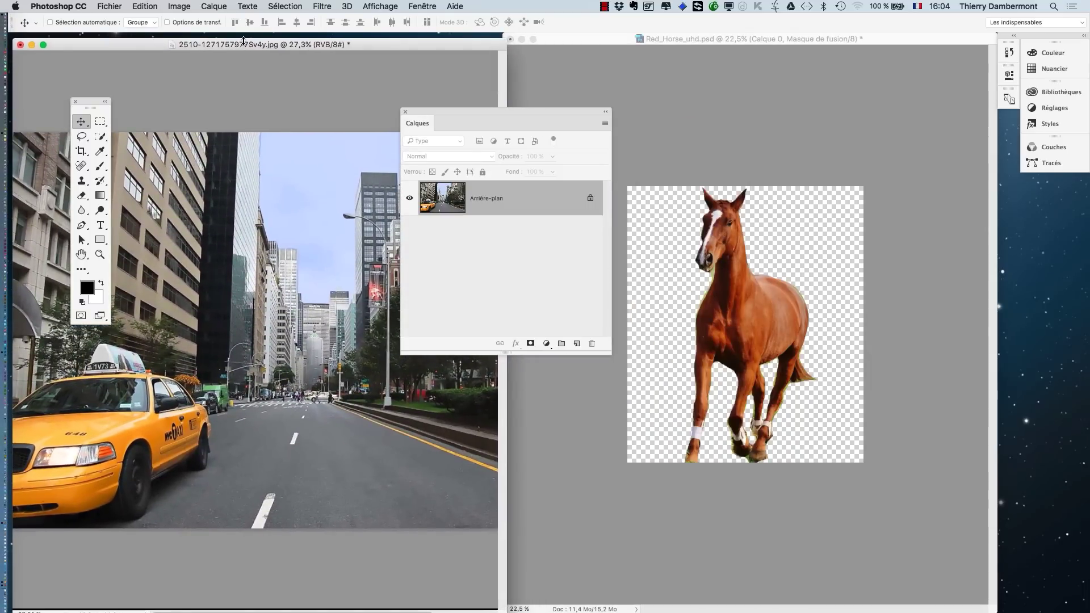
left_click(696, 39)
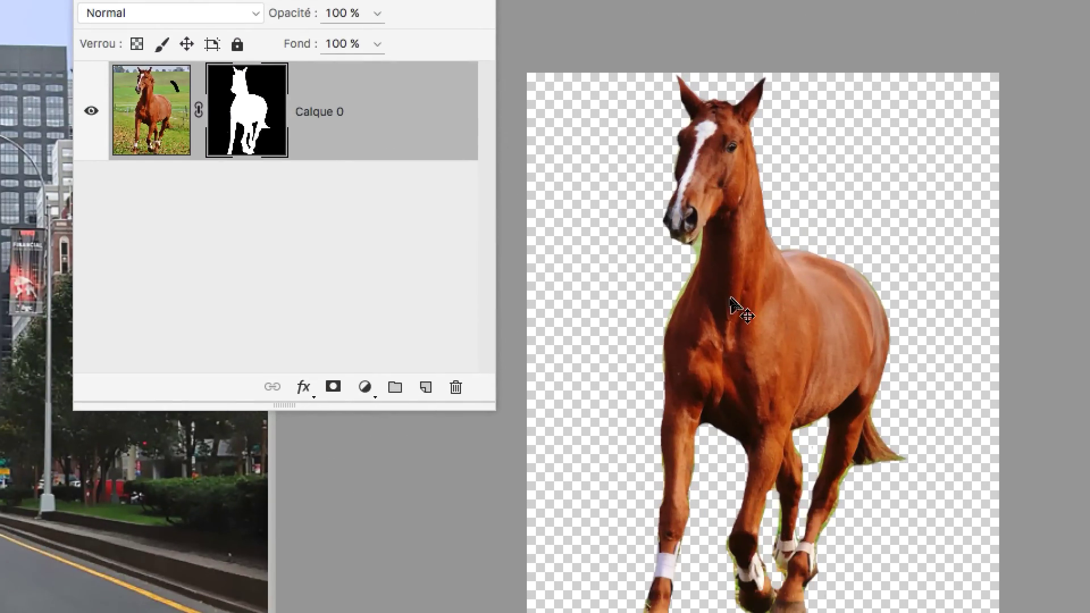
left_click_drag(724, 311, 0, 319)
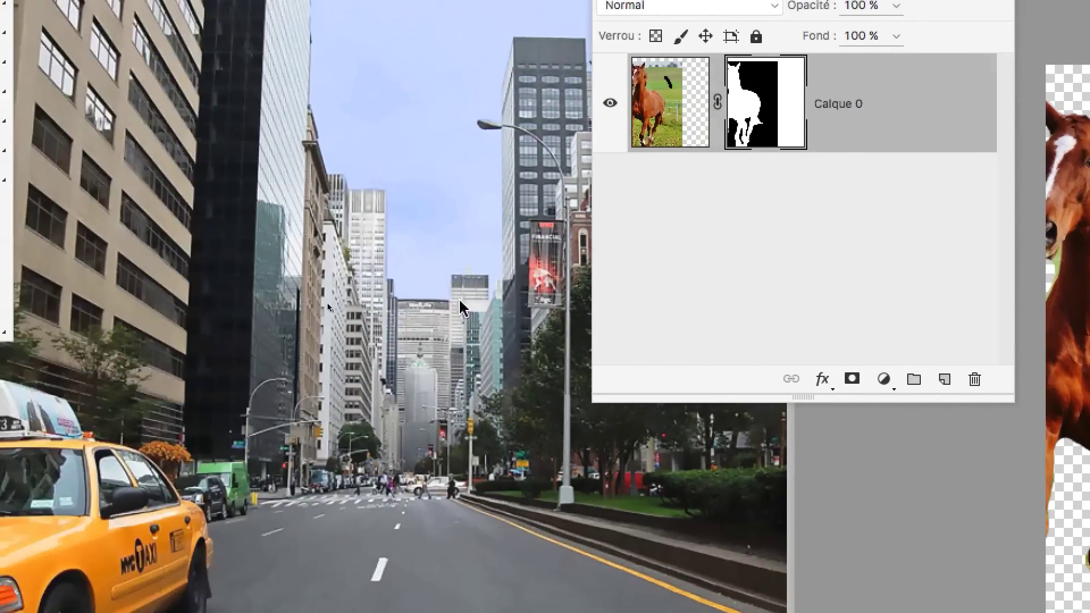
left_click_drag(460, 306, 371, 301)
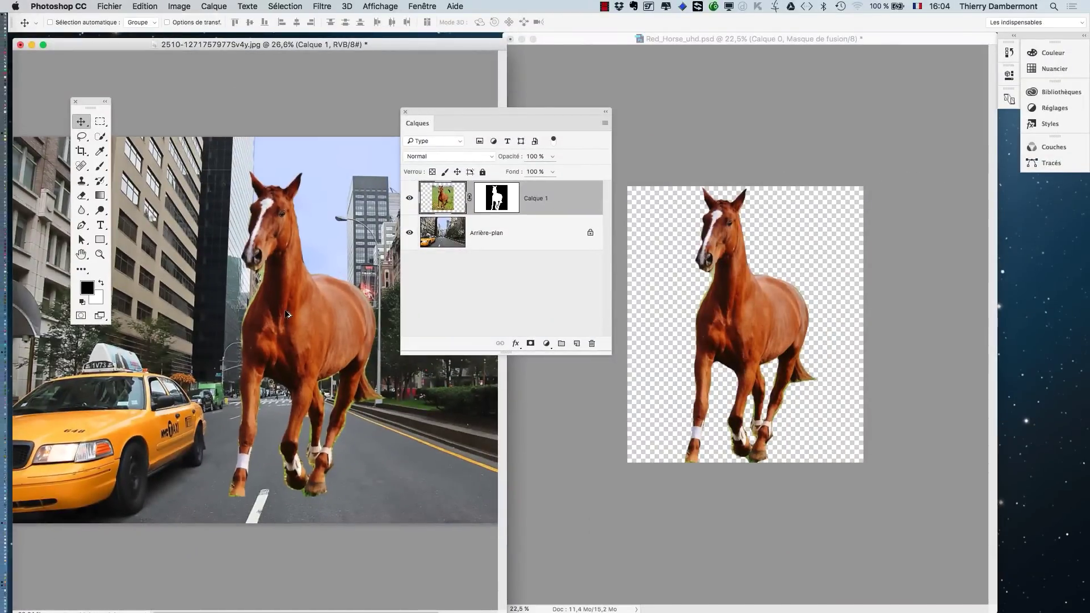
scroll(285, 312, "down", 4)
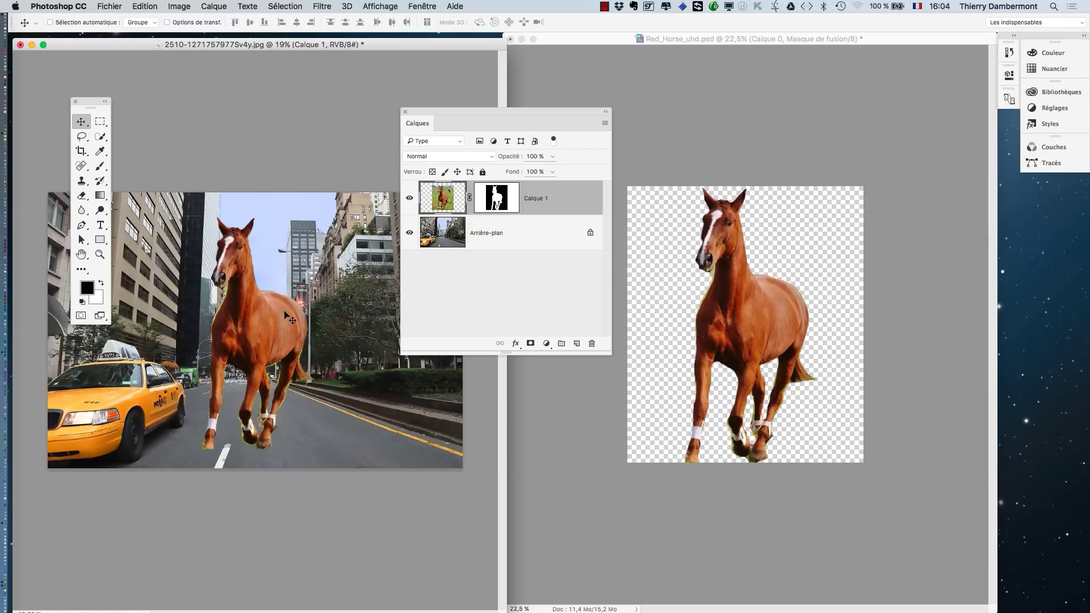
Switch to full-screen view and nudge the horse slightly left on the street.
left_click_drag(425, 114, 573, 115)
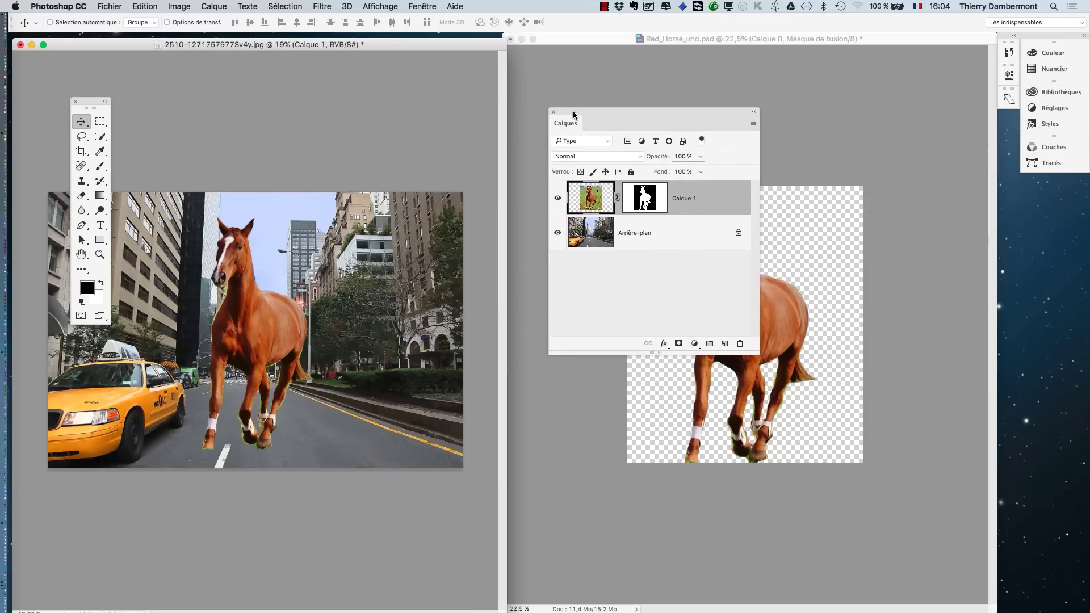
key("f")
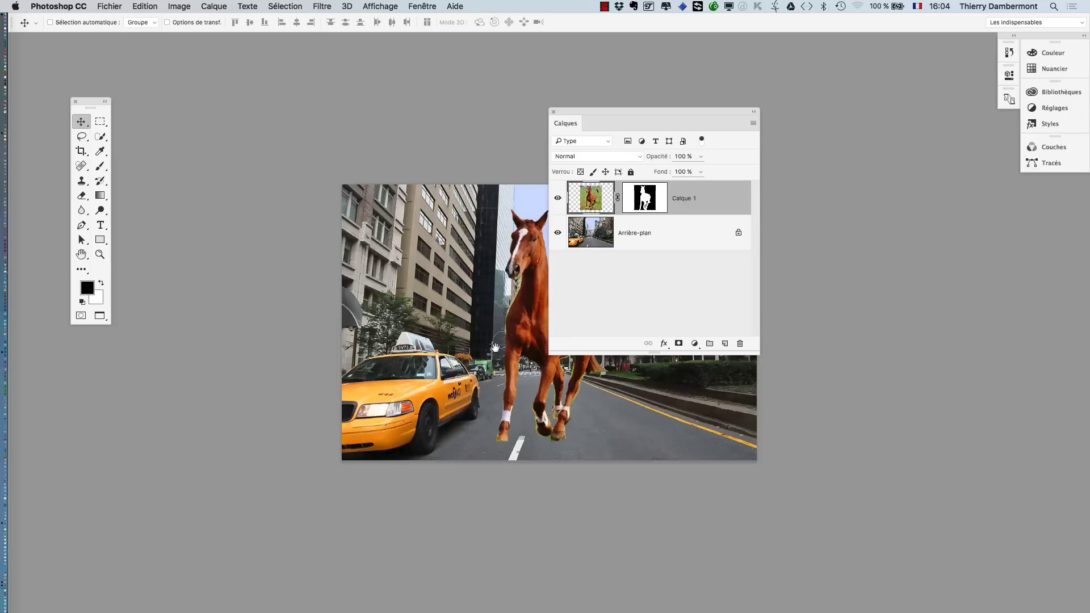
left_click_drag(454, 333, 327, 331)
mouse_move(370, 330)
left_mouse_down()
mouse_move(343, 336)
mouse_move(352, 328)
left_mouse_up()
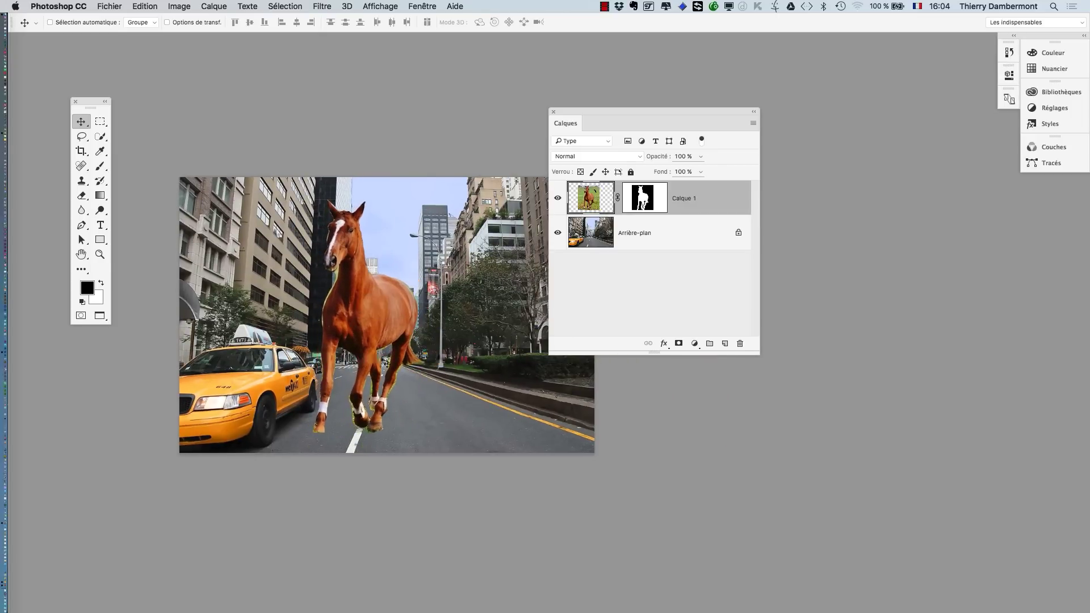
Zoom in close around the horse's eye to inspect it, then zoom back out.
scroll(359, 281, "up", 1)
scroll(359, 281, "up", 3)
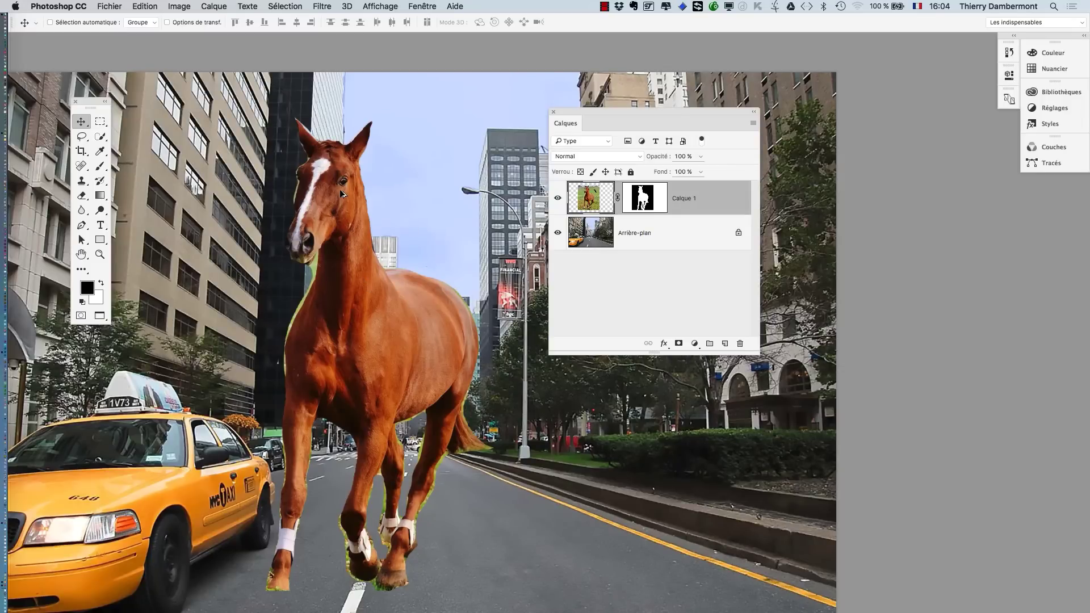
scroll(340, 189, "up", 5)
scroll(345, 173, "up", 2)
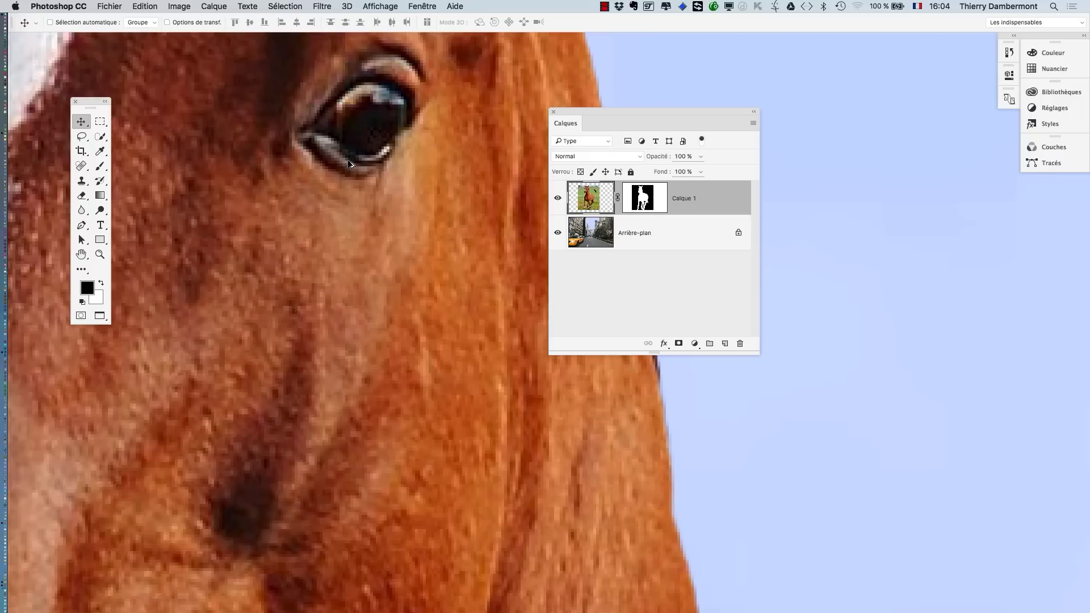
scroll(349, 182, "up", 3)
left_click_drag(353, 197, 340, 346)
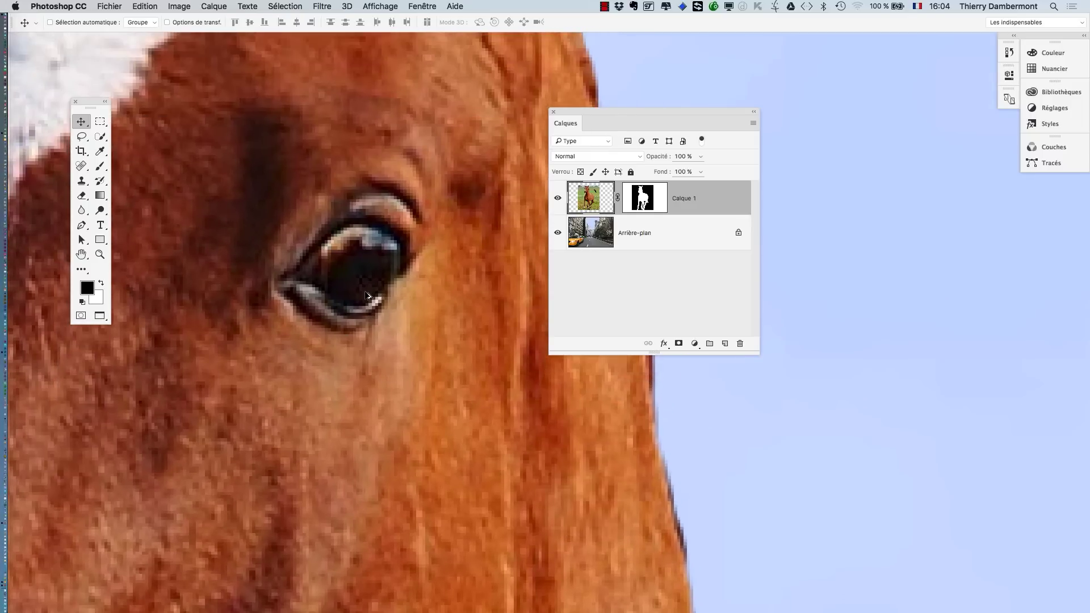
scroll(366, 295, "up", 2)
scroll(366, 295, "down", 10)
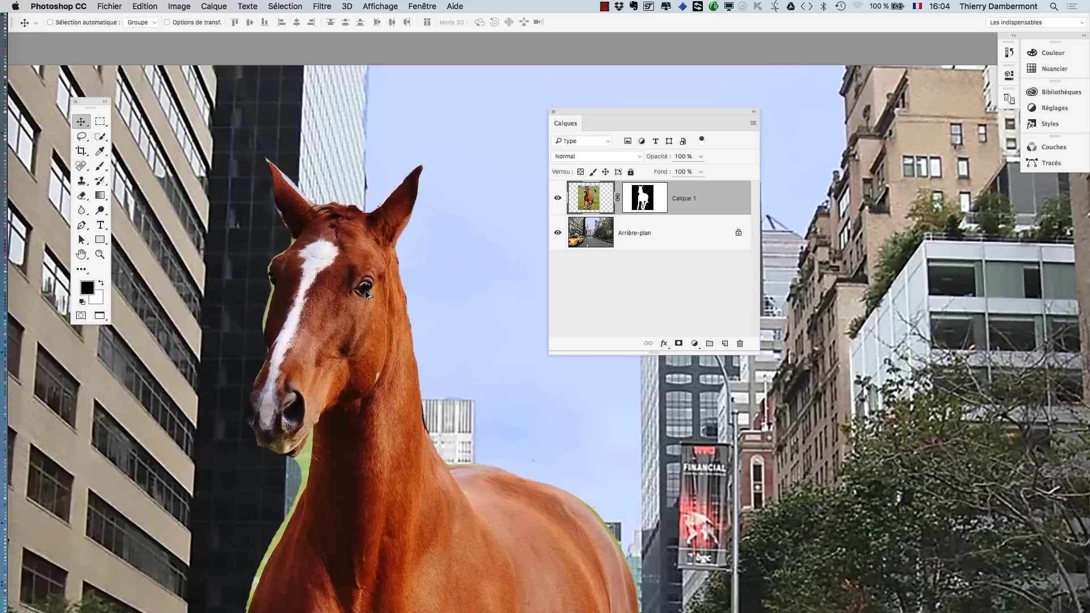
scroll(366, 295, "down", 1)
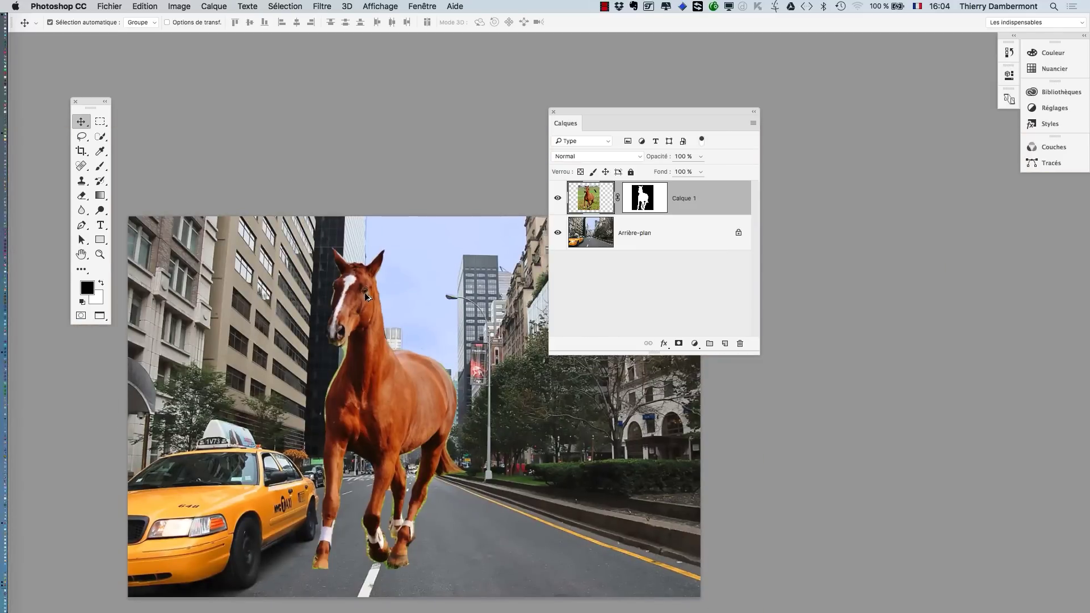
scroll(397, 294, "down", 4)
scroll(411, 293, "down", 1)
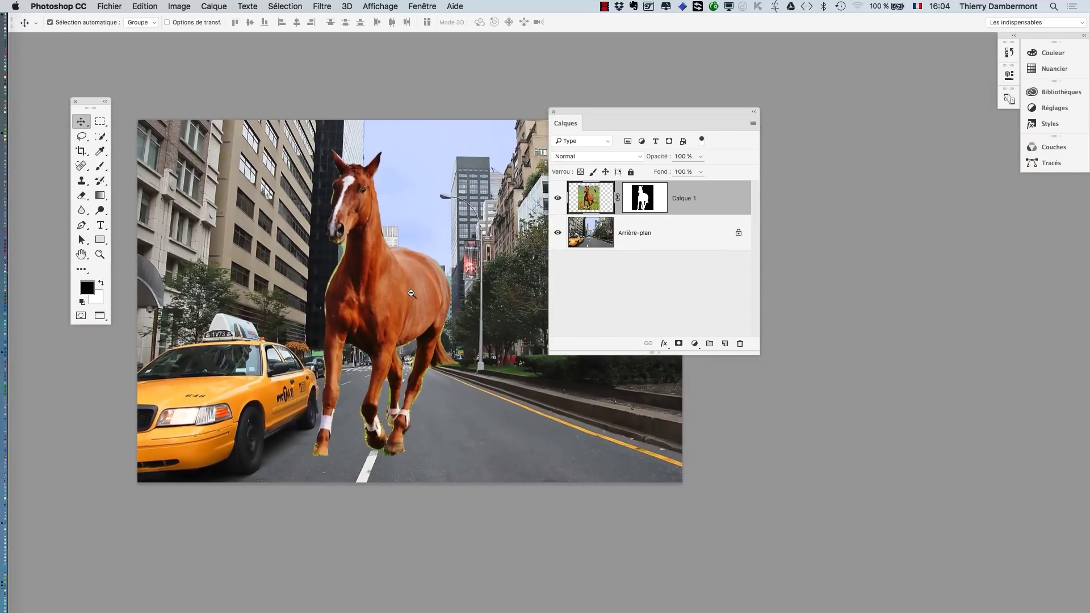
left_click(108, 6)
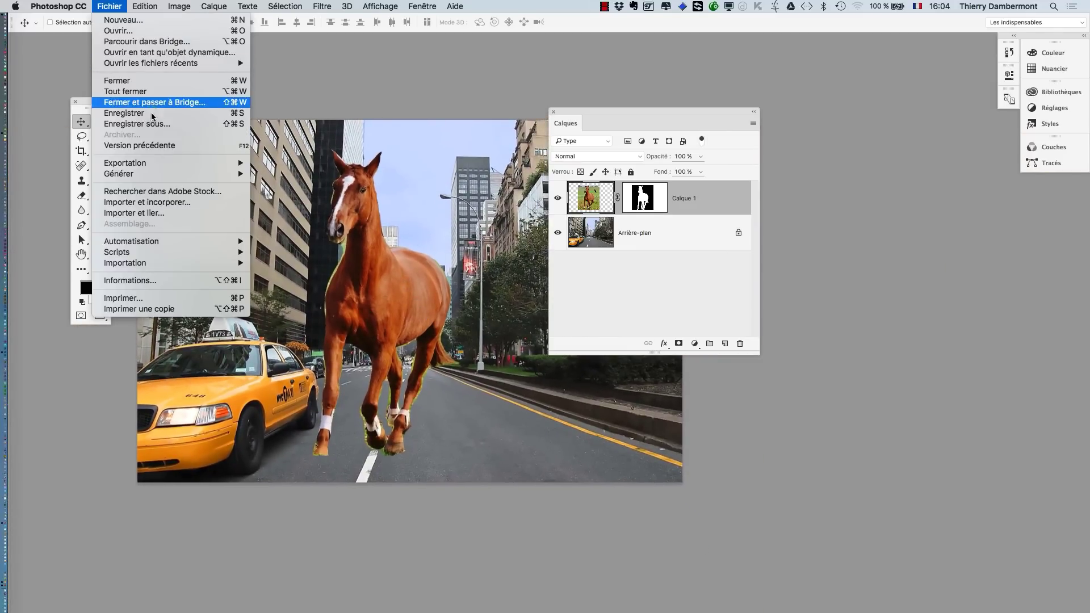
left_click(181, 126)
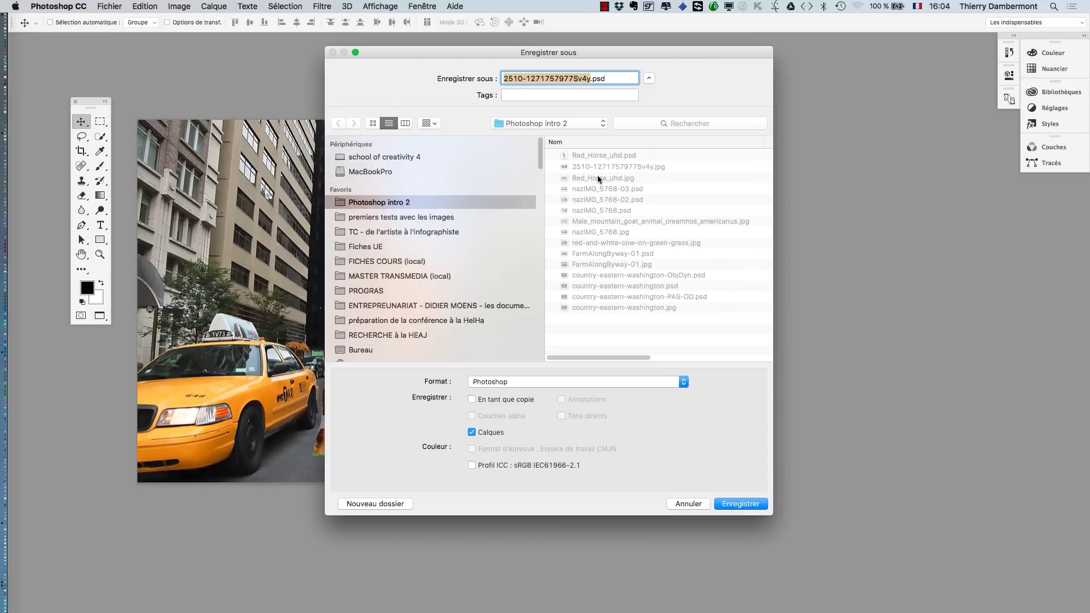
left_click(741, 505)
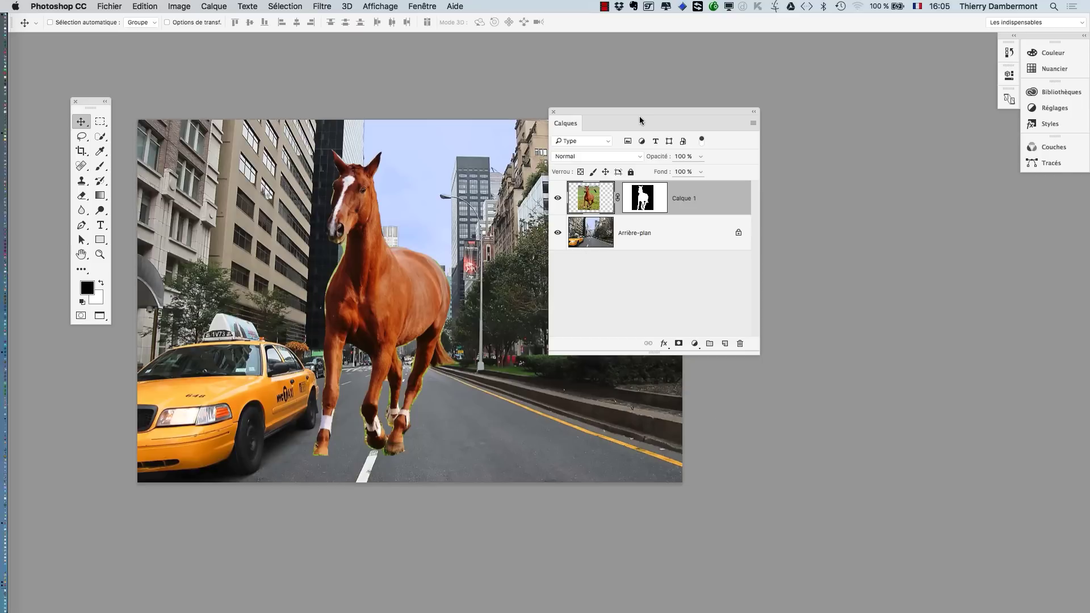
Move the Calques panel and Tools panel away from the image.
left_click_drag(621, 113, 786, 104)
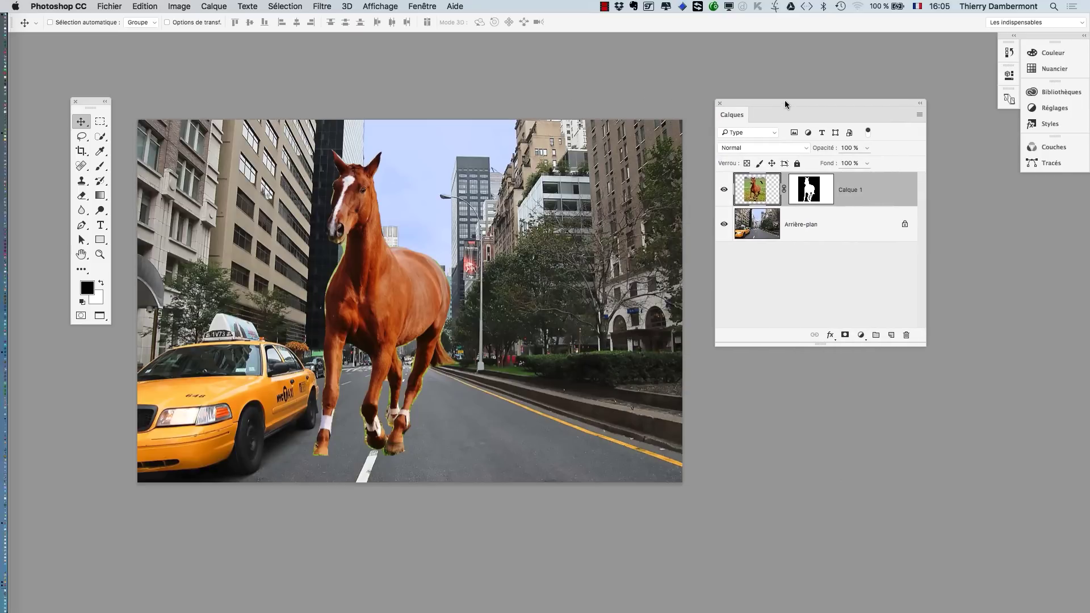
left_click_drag(83, 103, 68, 83)
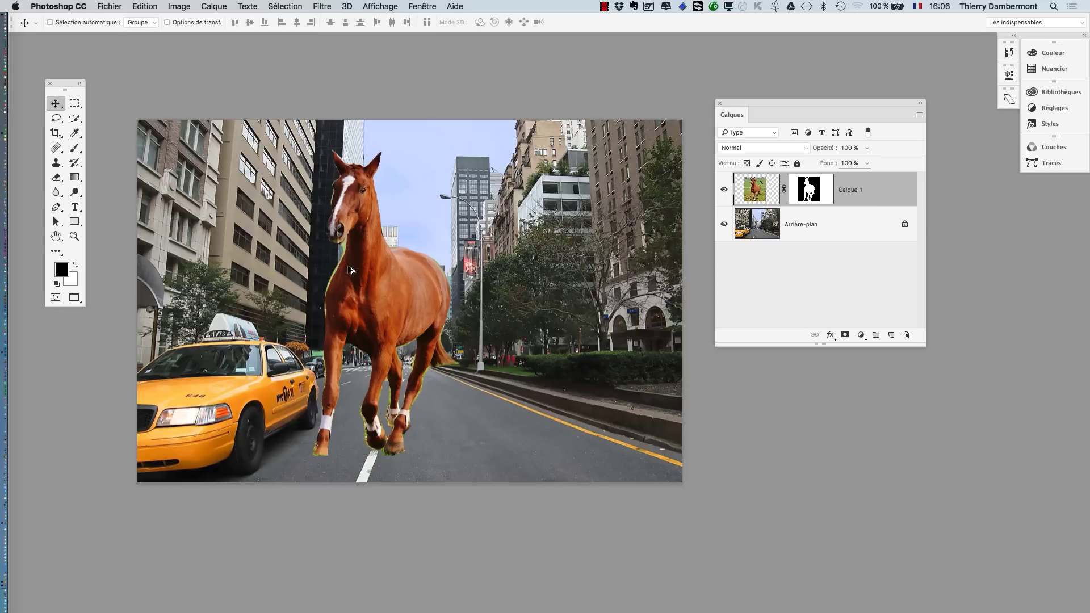
scroll(345, 272, "up", 5)
scroll(343, 262, "up", 1)
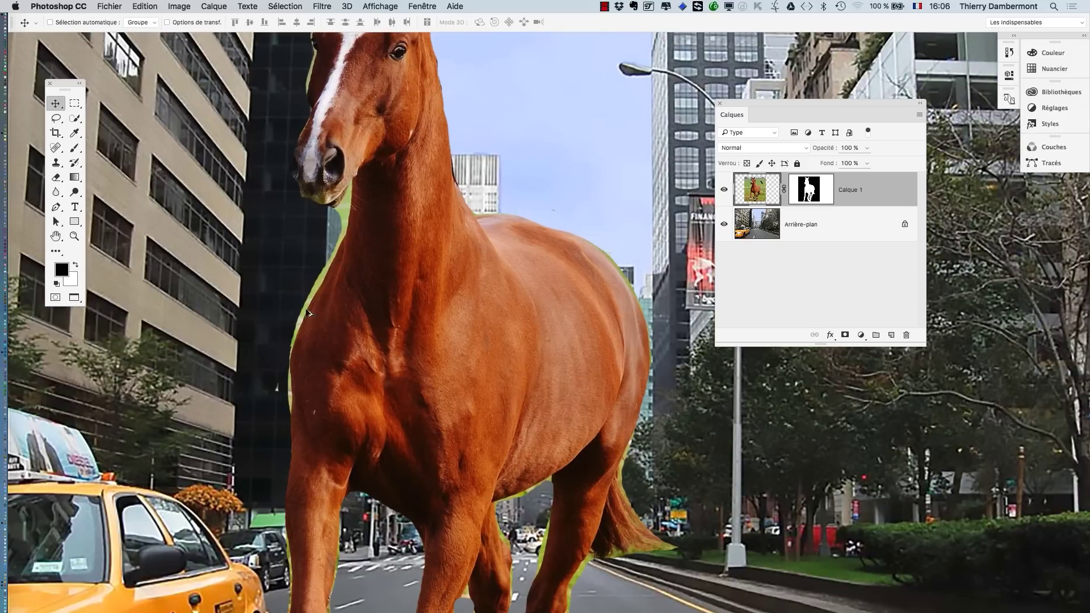
scroll(554, 471, "down", 3)
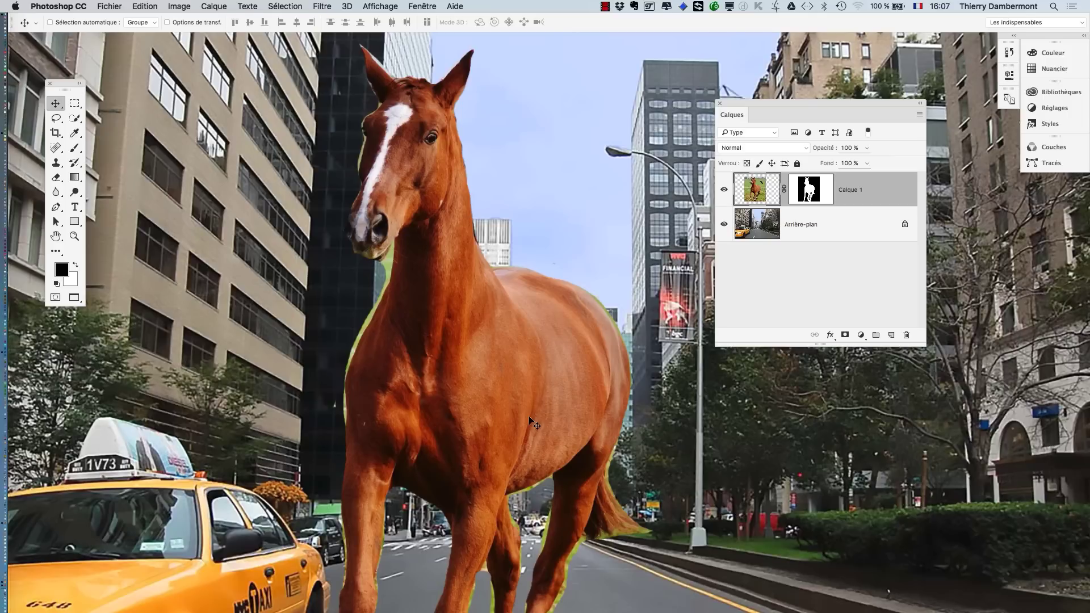
Check Calque 1's mask and pixels, then shift the Calques panel left and widen it.
left_click(811, 200)
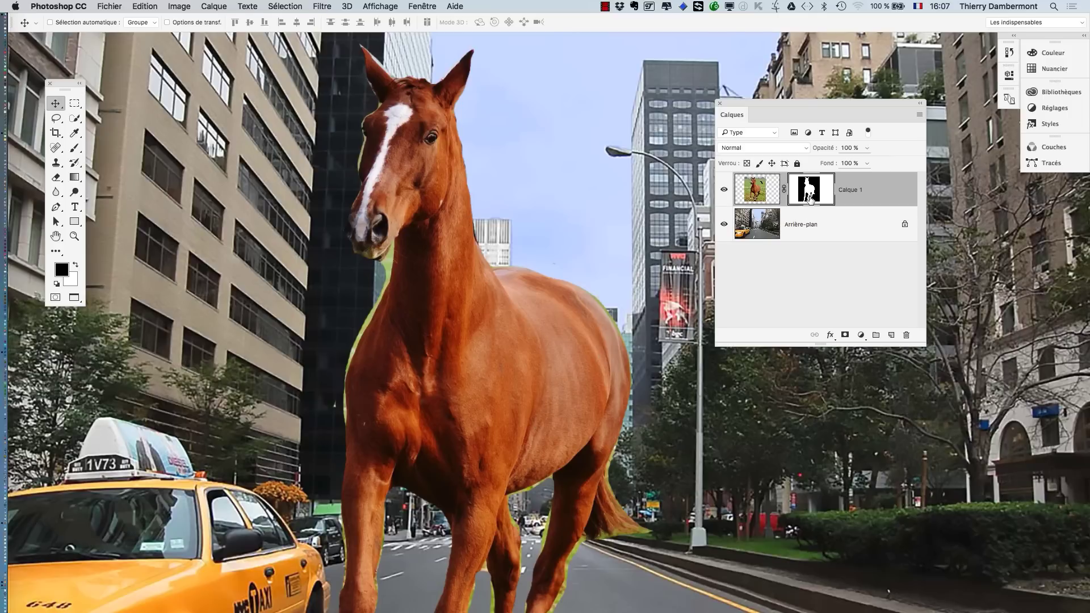
left_click(755, 195)
scroll(486, 380, "down", 4)
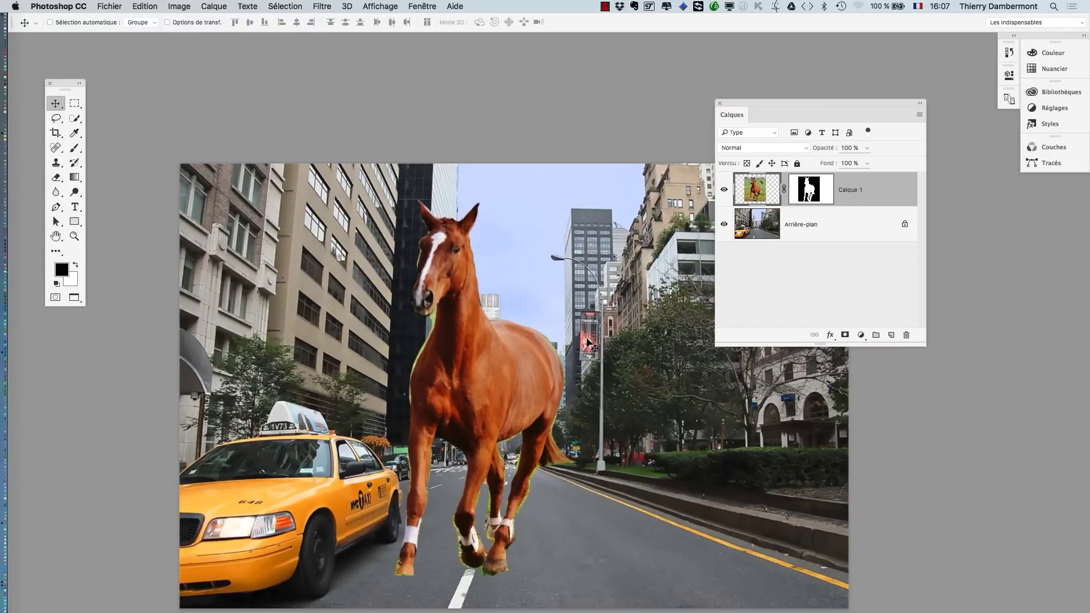
scroll(469, 299, "up", 4)
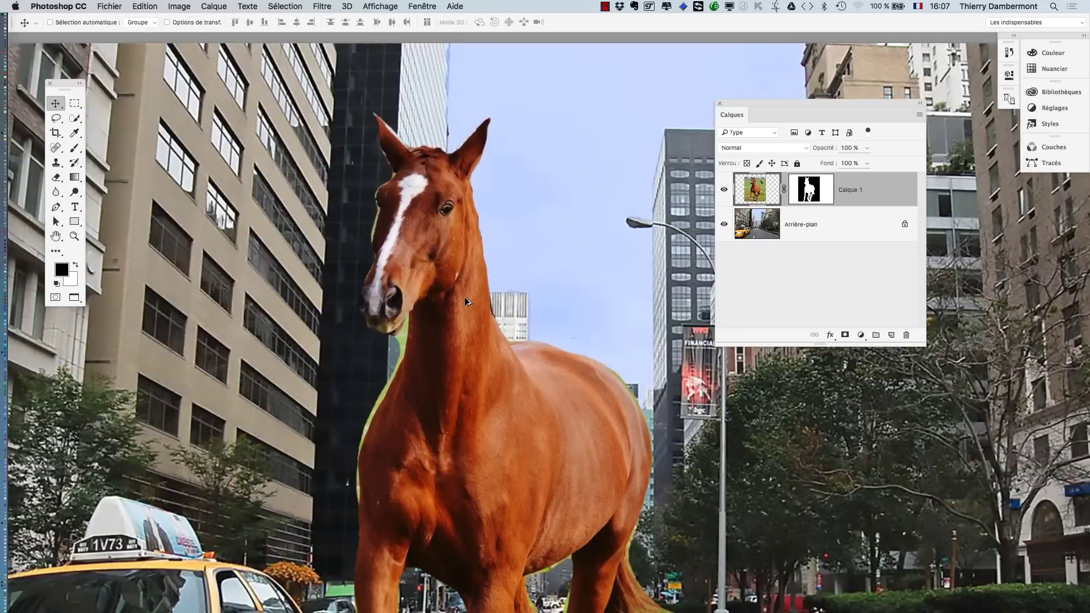
scroll(469, 299, "down", 2)
scroll(322, 235, "down", 1)
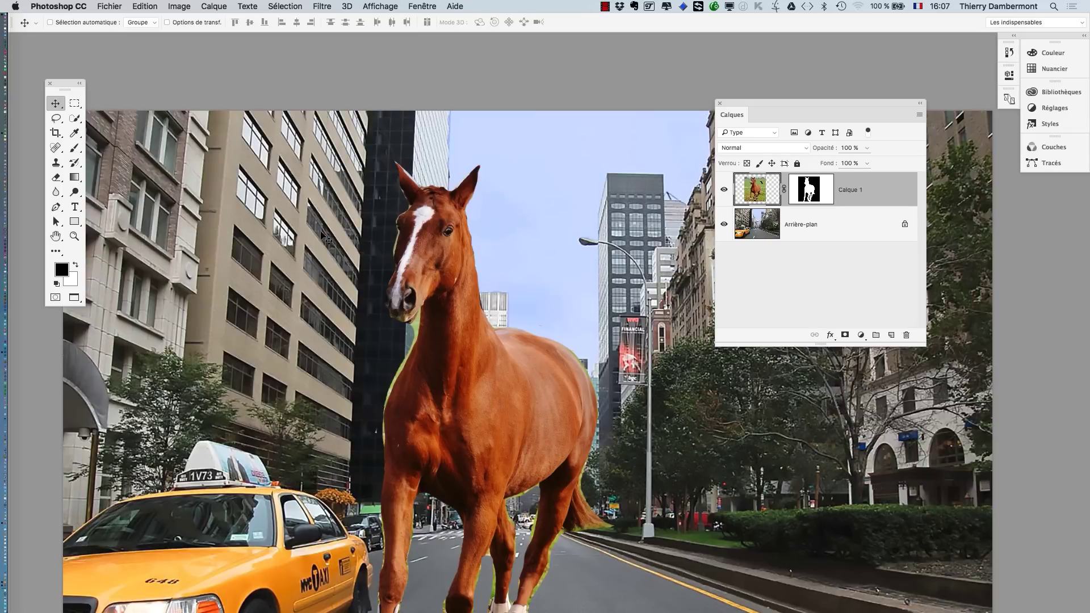
scroll(562, 518, "down", 1)
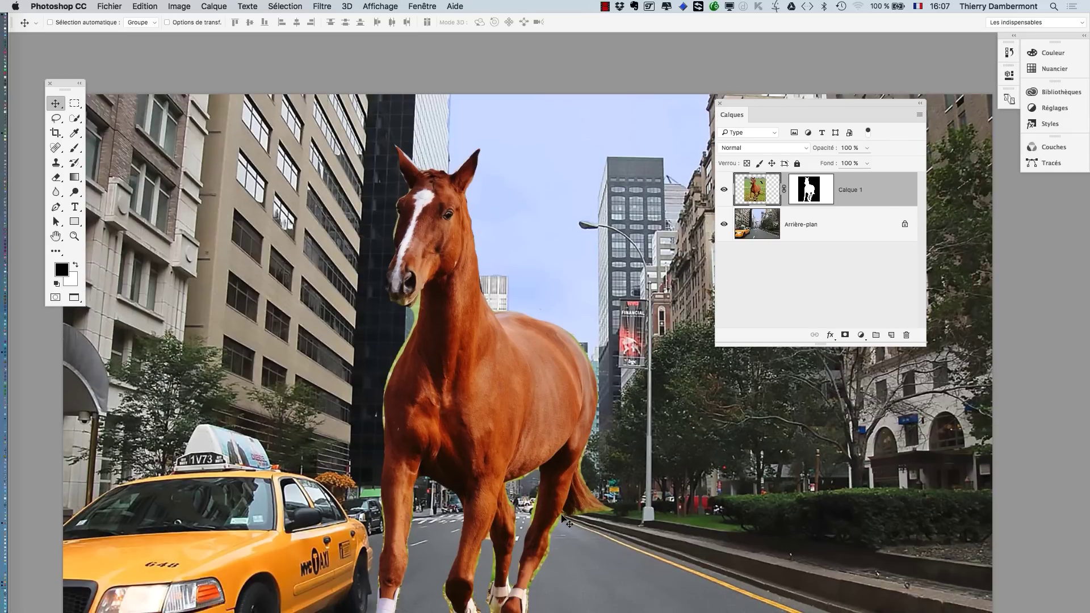
scroll(564, 518, "down", 7)
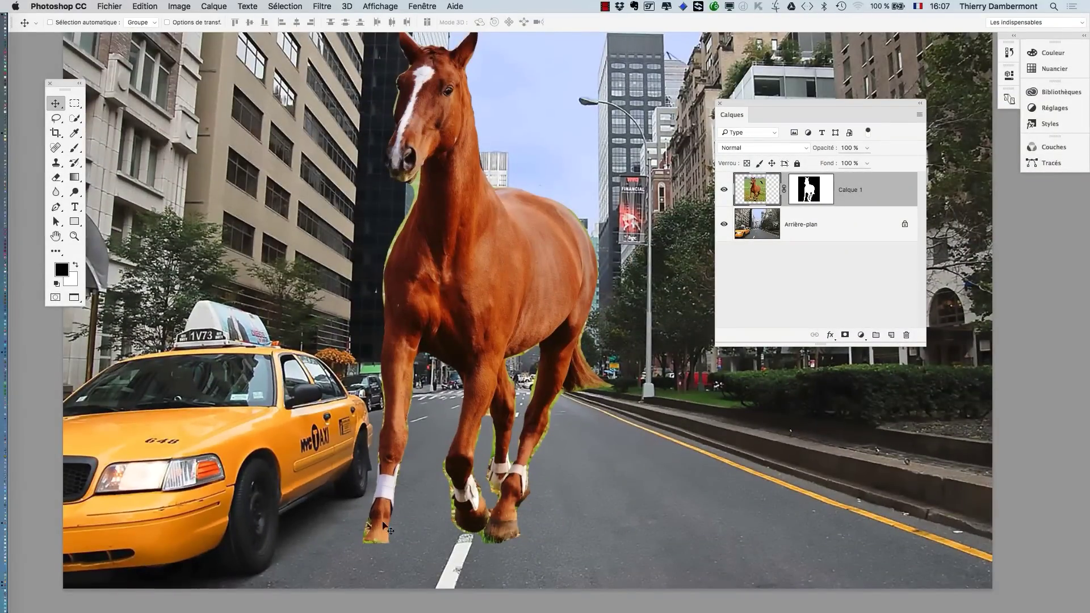
scroll(444, 485, "down", 1)
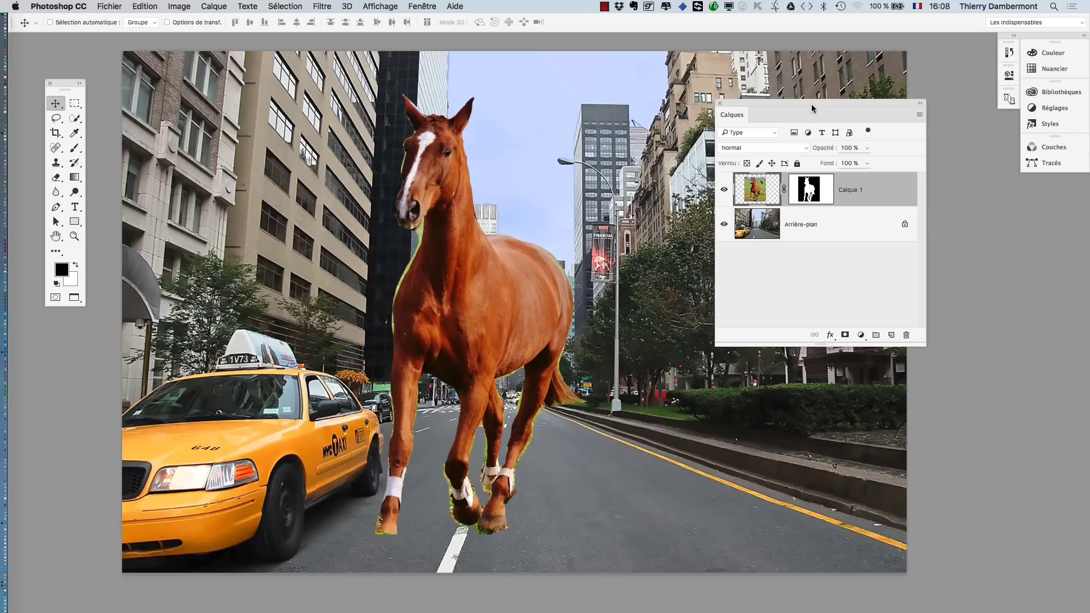
left_click_drag(812, 108, 735, 108)
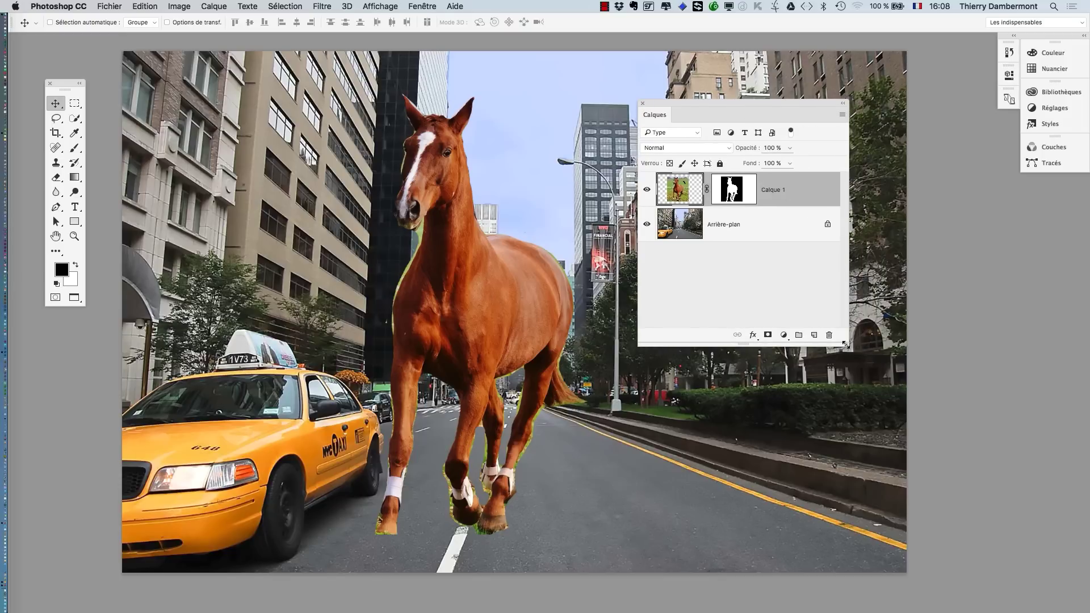
left_click_drag(846, 345, 911, 346)
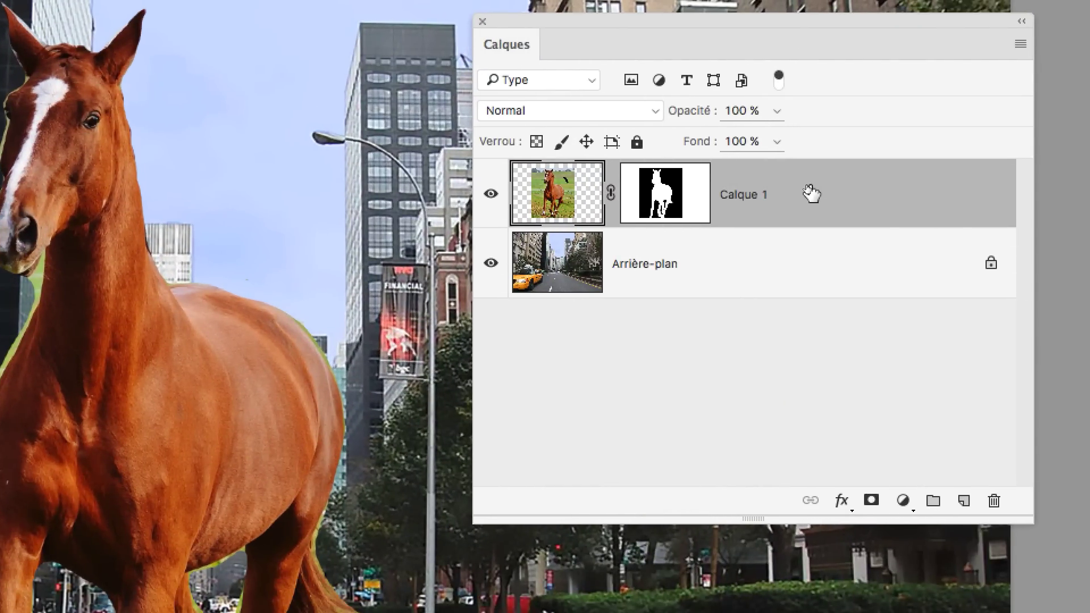
Convert Calque 1 into a smart object with Convertir en objet dynamique.
right_click(810, 194)
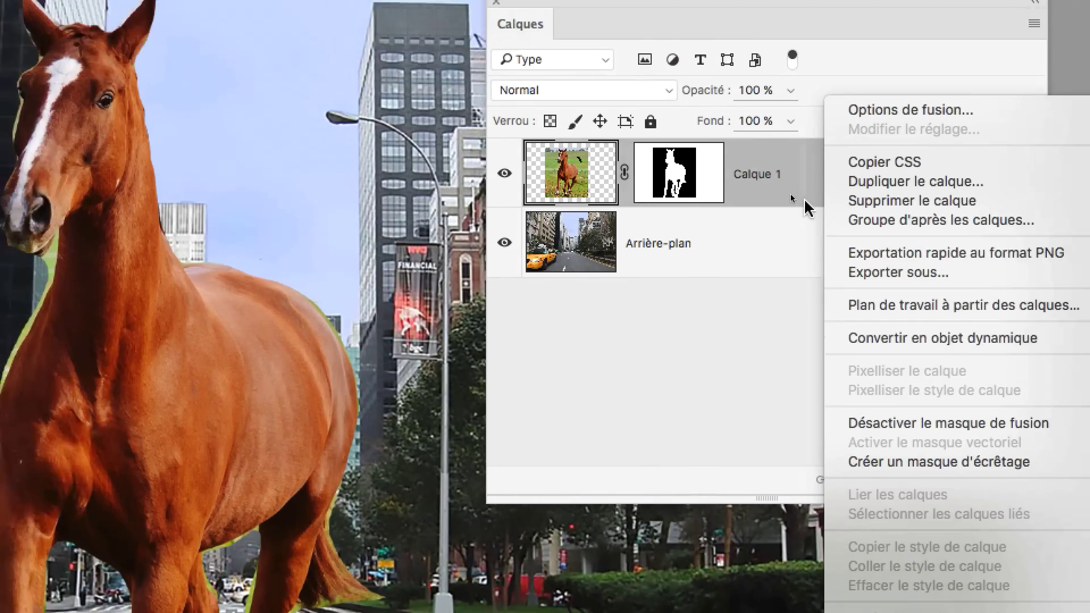
left_click(721, 87)
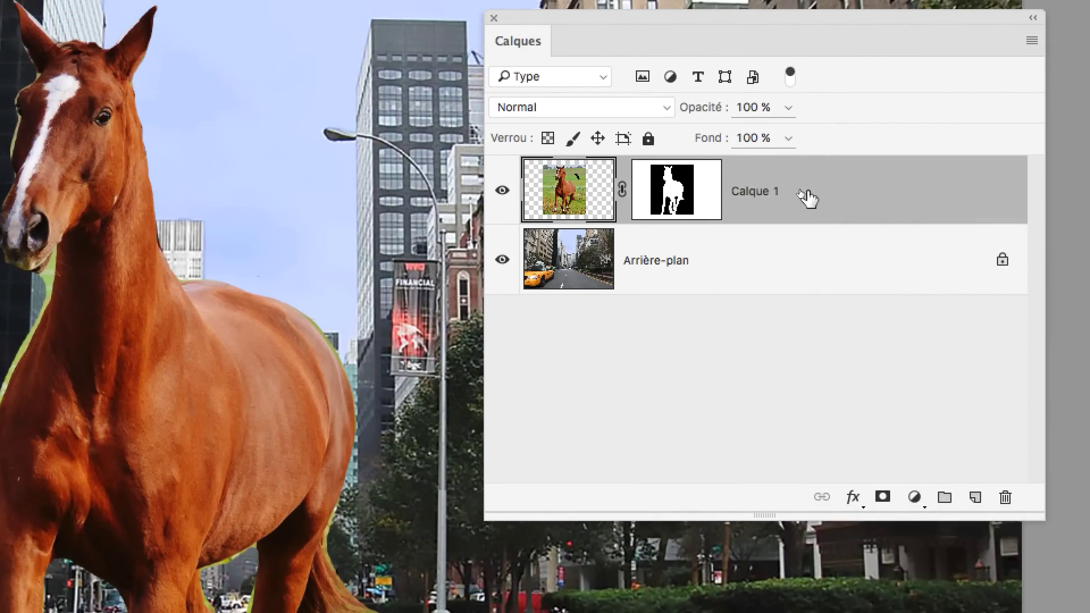
right_click(723, 88)
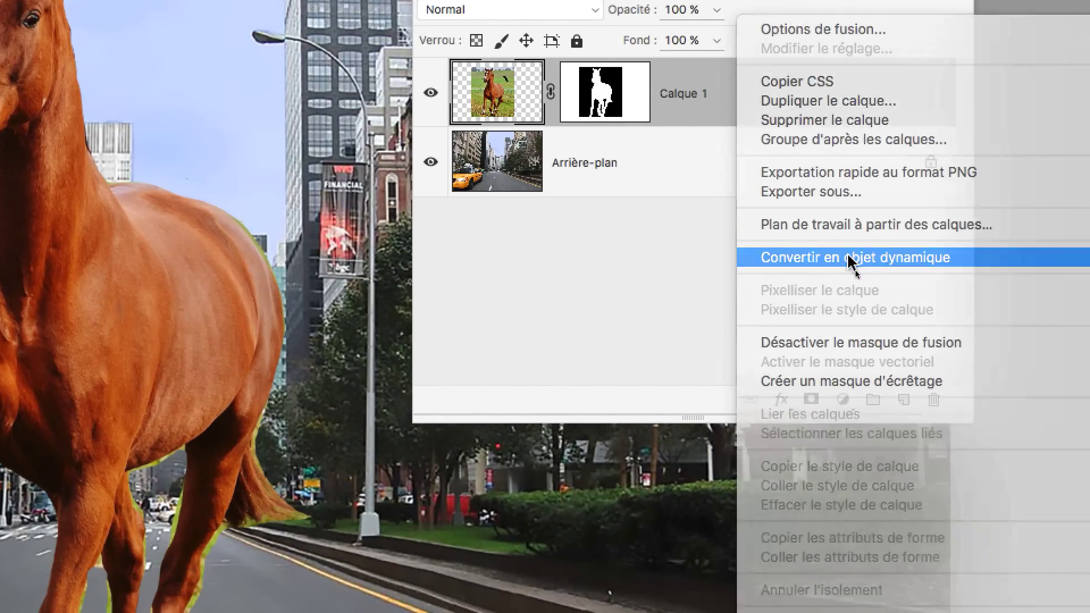
left_click(853, 262)
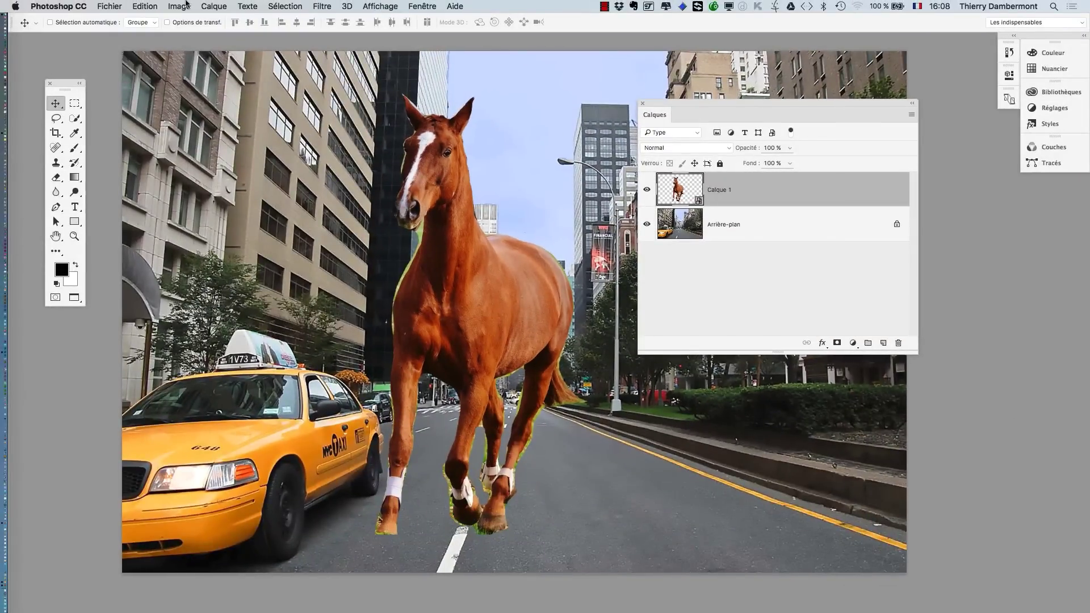
left_click(145, 6)
Free-transform the horse down to about 16.7% and apply it.
left_click(208, 238)
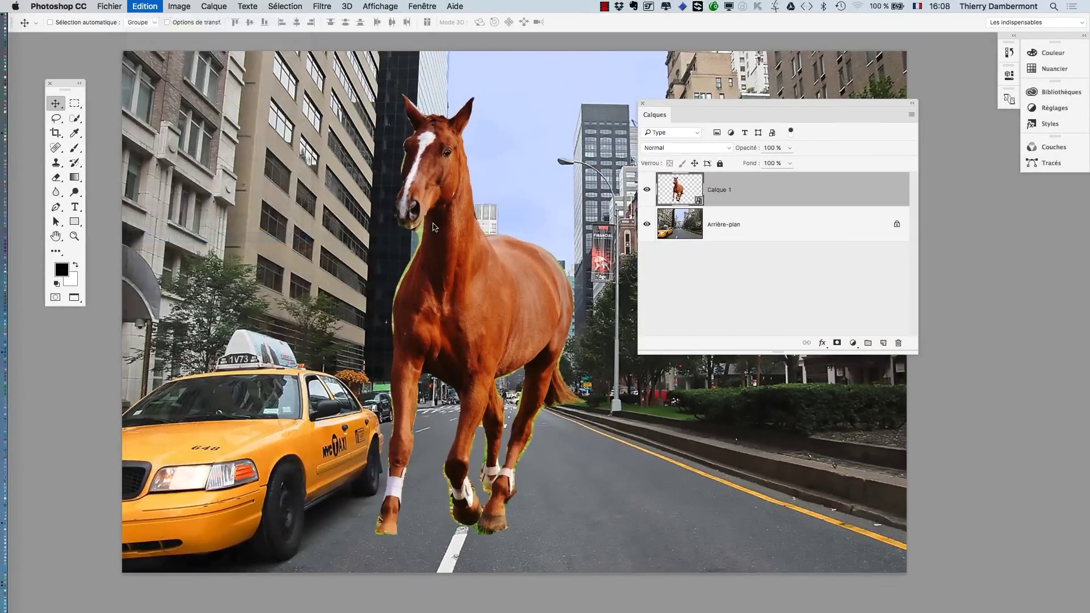
left_click_drag(286, 91, 598, 461)
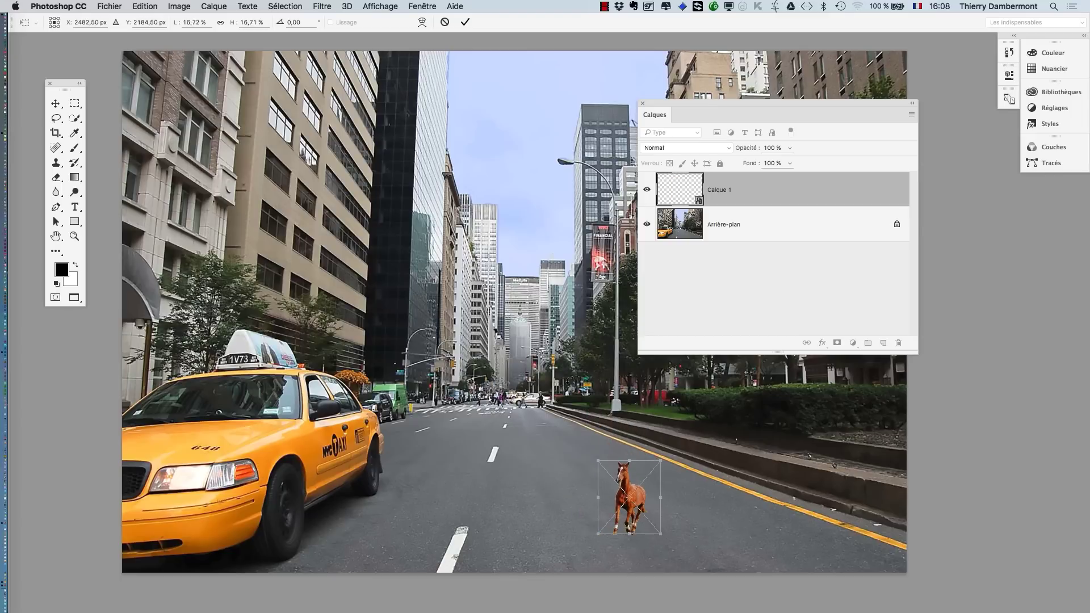
left_click(465, 23)
scroll(640, 490, "up", 15)
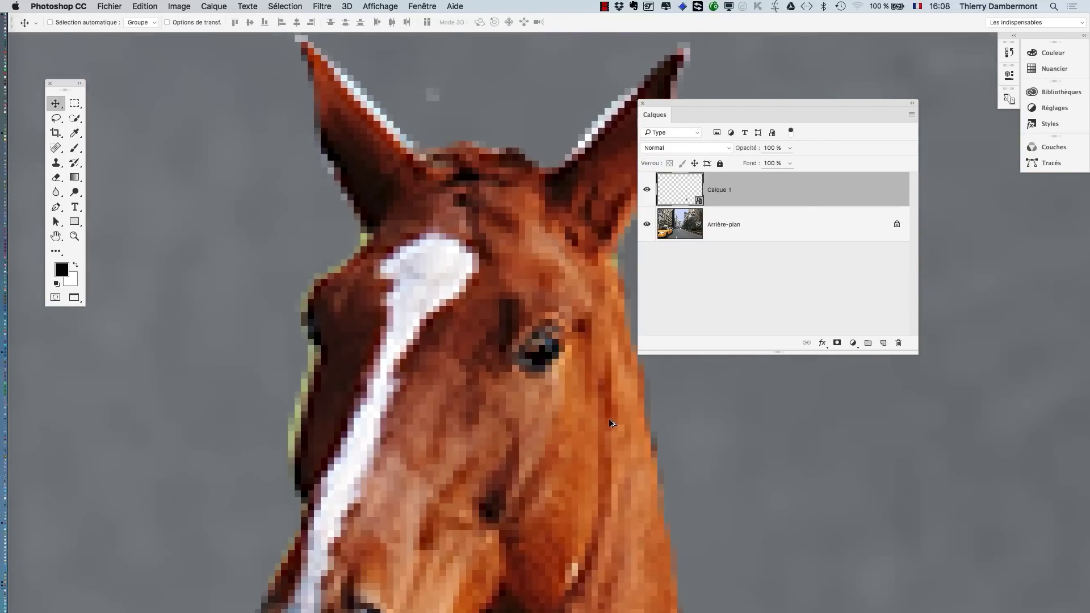
scroll(612, 424, "down", 2)
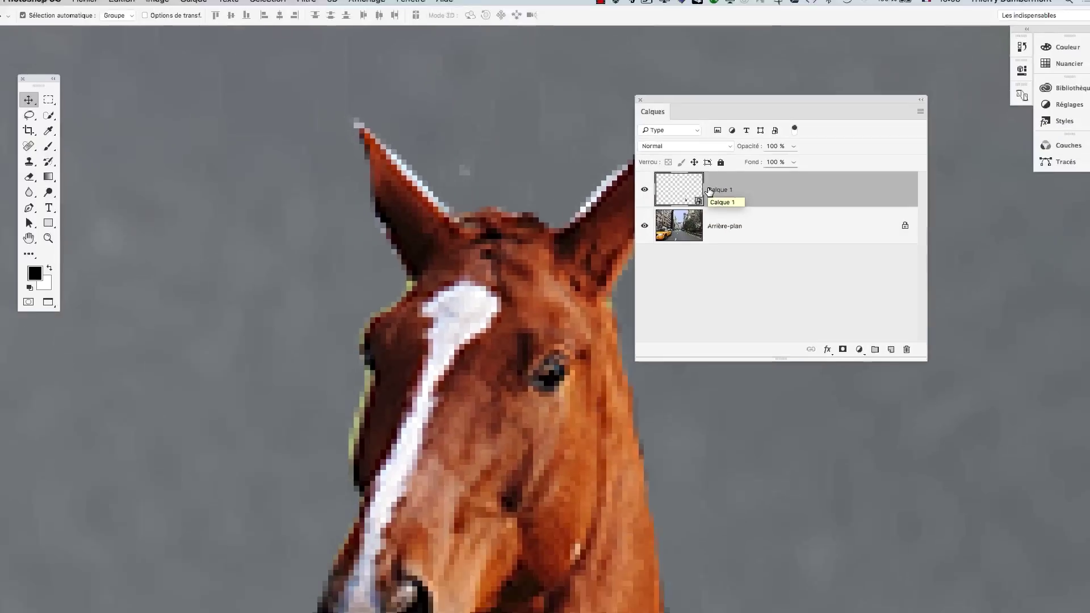
scroll(449, 282, "down", 8)
scroll(450, 282, "down", 10)
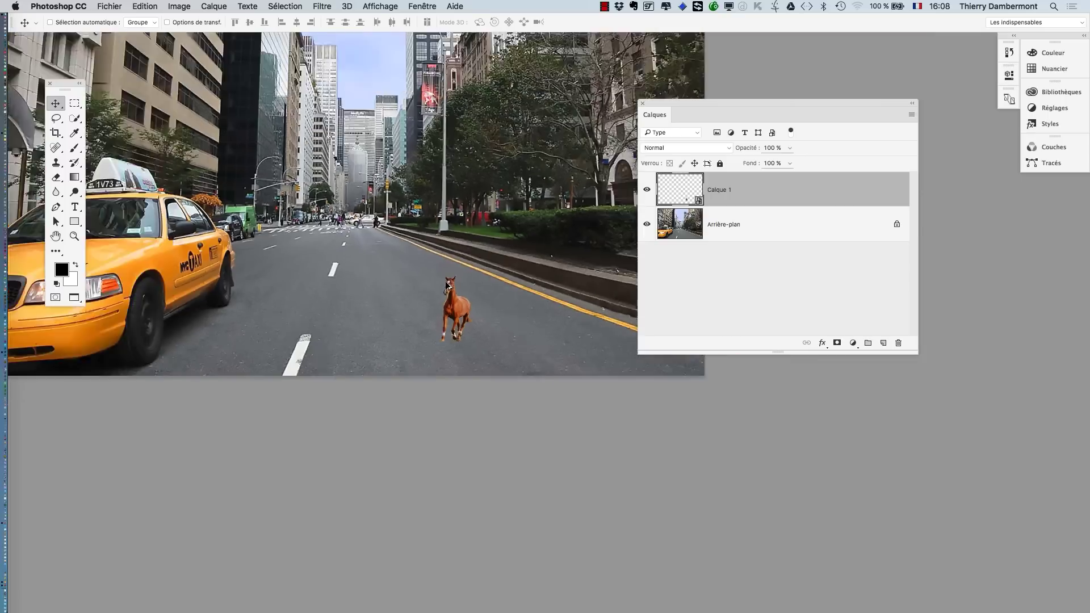
scroll(450, 292, "up", 3)
left_click_drag(435, 293, 434, 322)
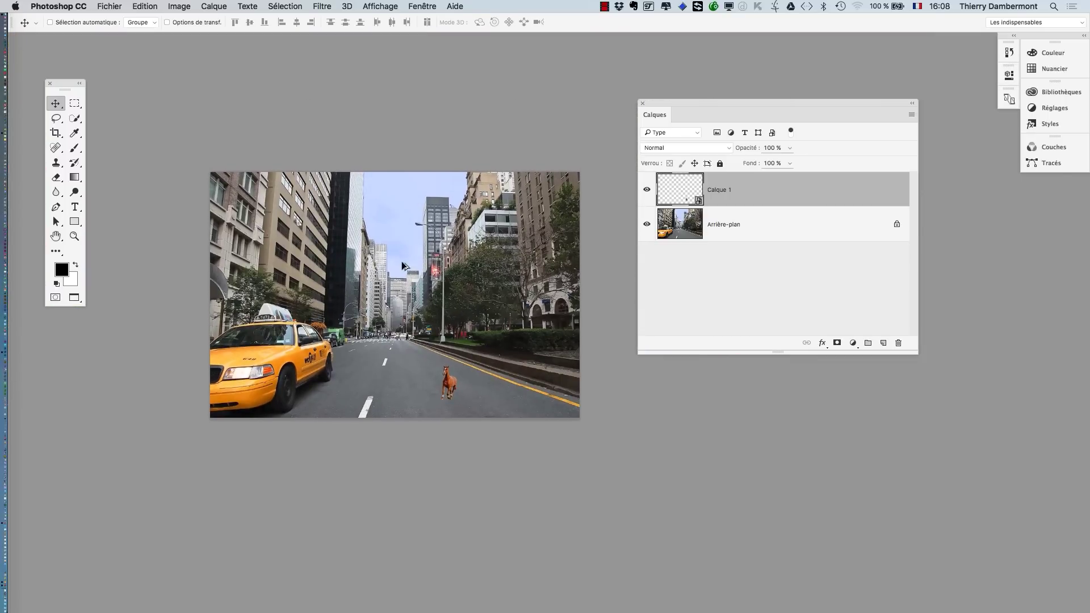
scroll(401, 253, "up", 3)
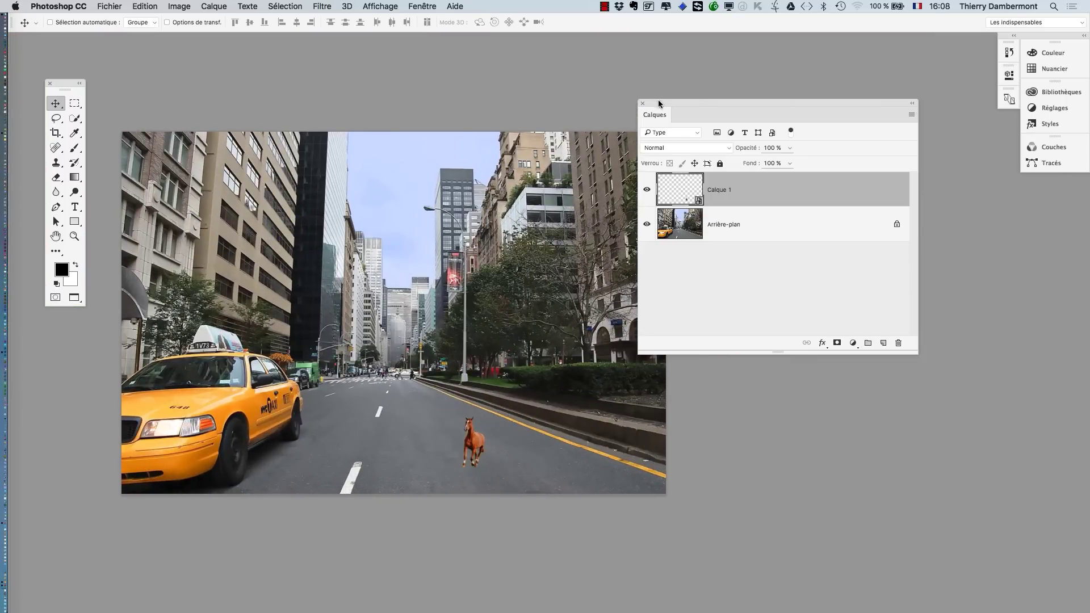
Move the Calques panel aside and rescale the horse to about 103% with Cmd+T.
left_click_drag(649, 101, 785, 104)
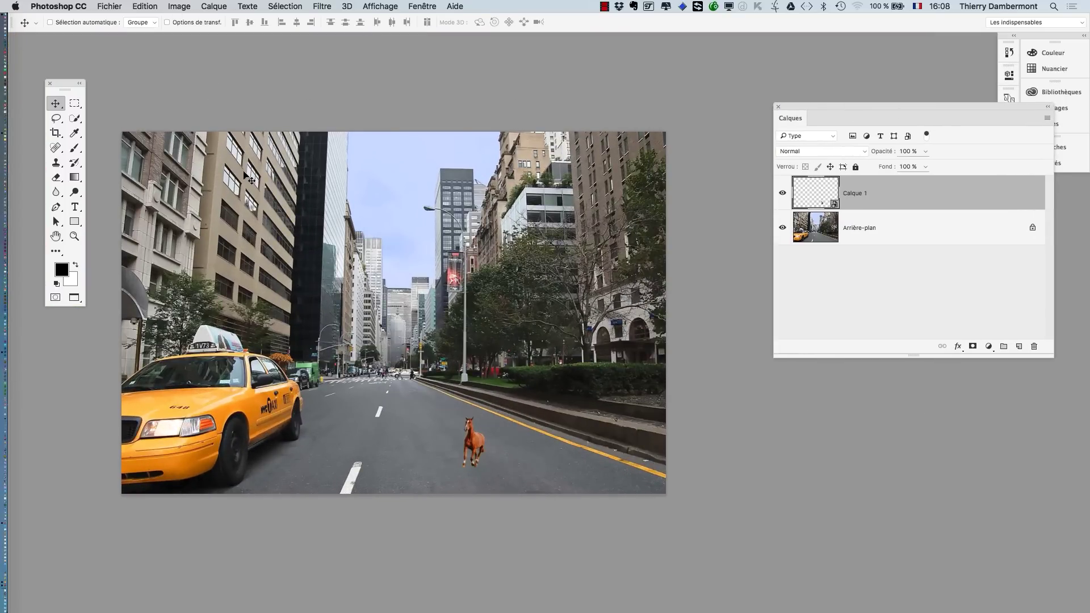
key("super+t")
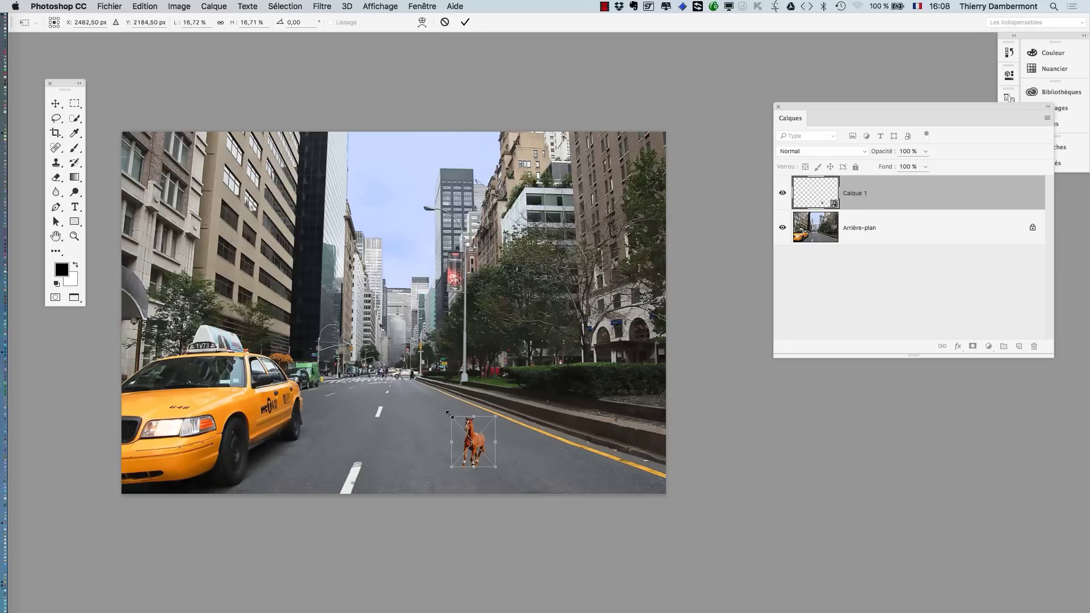
left_click_drag(450, 416, 285, 219)
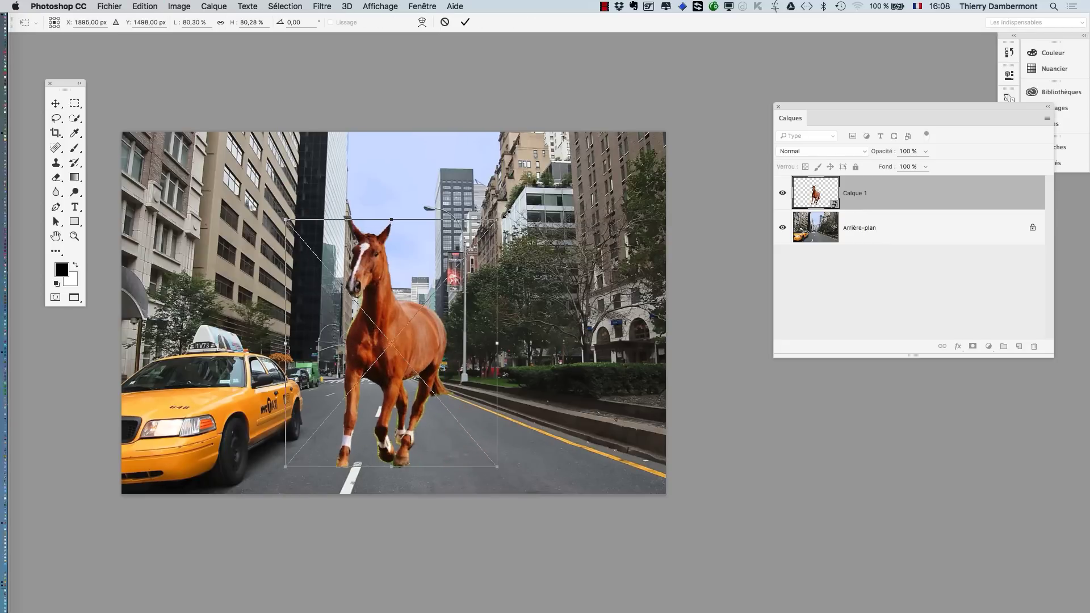
left_click_drag(506, 213, 571, 166)
left_click(466, 22)
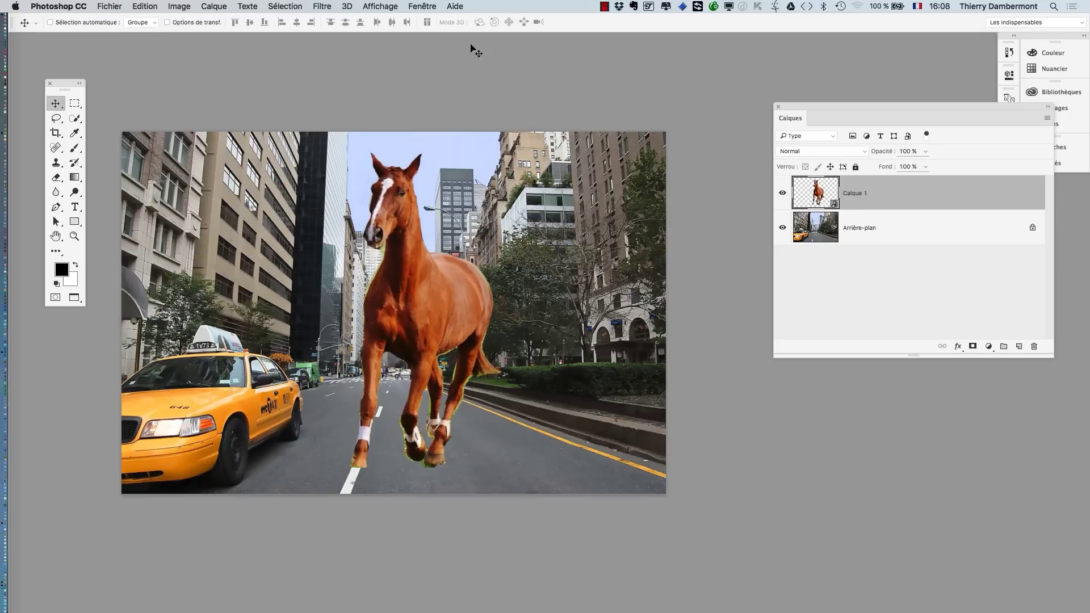
scroll(403, 195, "up", 2)
scroll(403, 196, "up", 3)
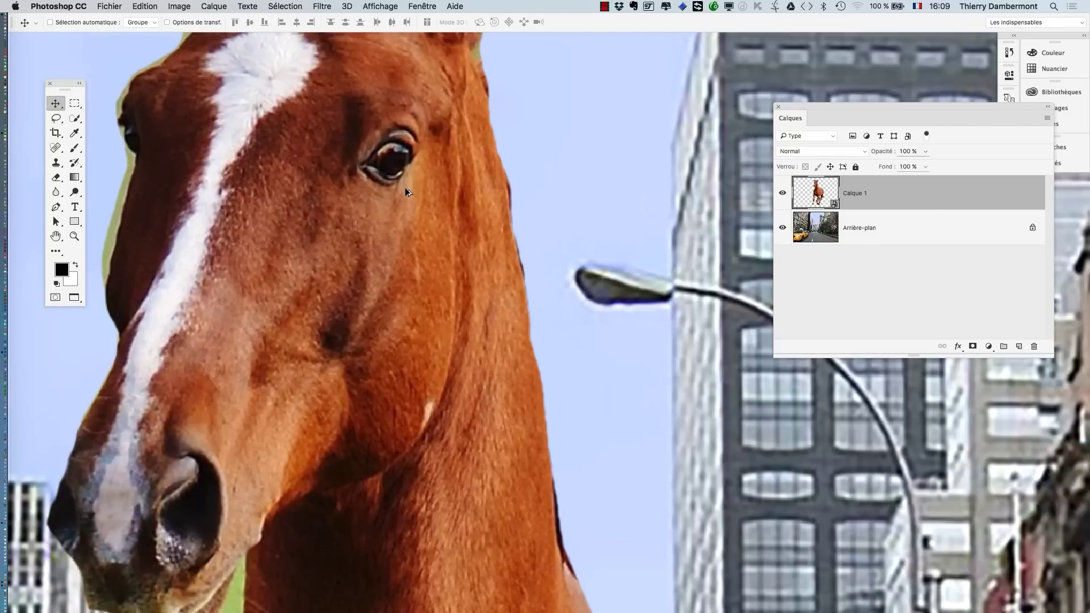
scroll(406, 192, "down", 2)
scroll(405, 193, "down", 8)
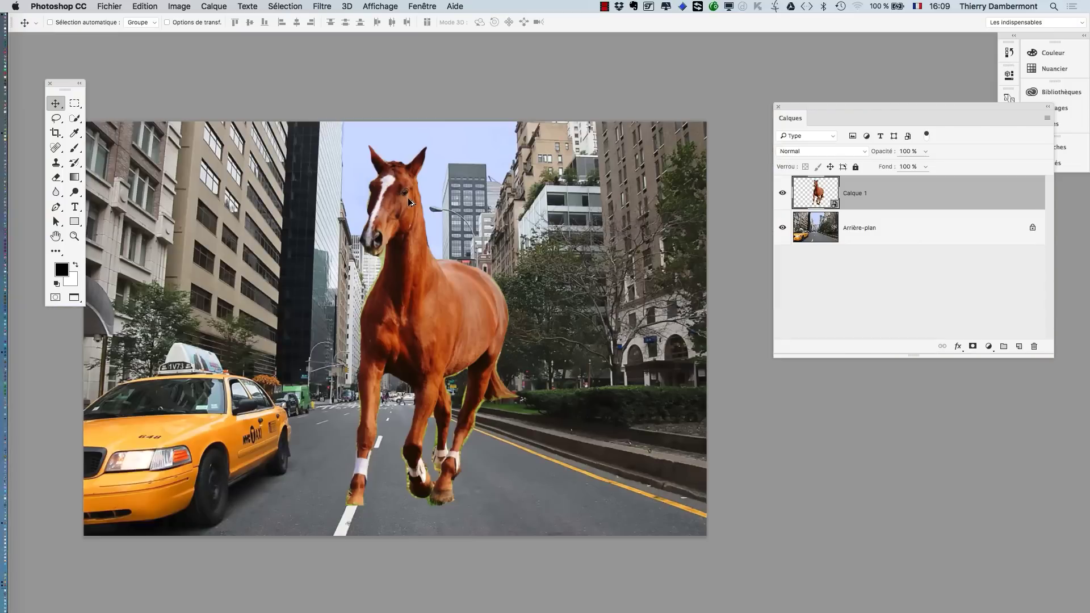
scroll(408, 202, "down", 2)
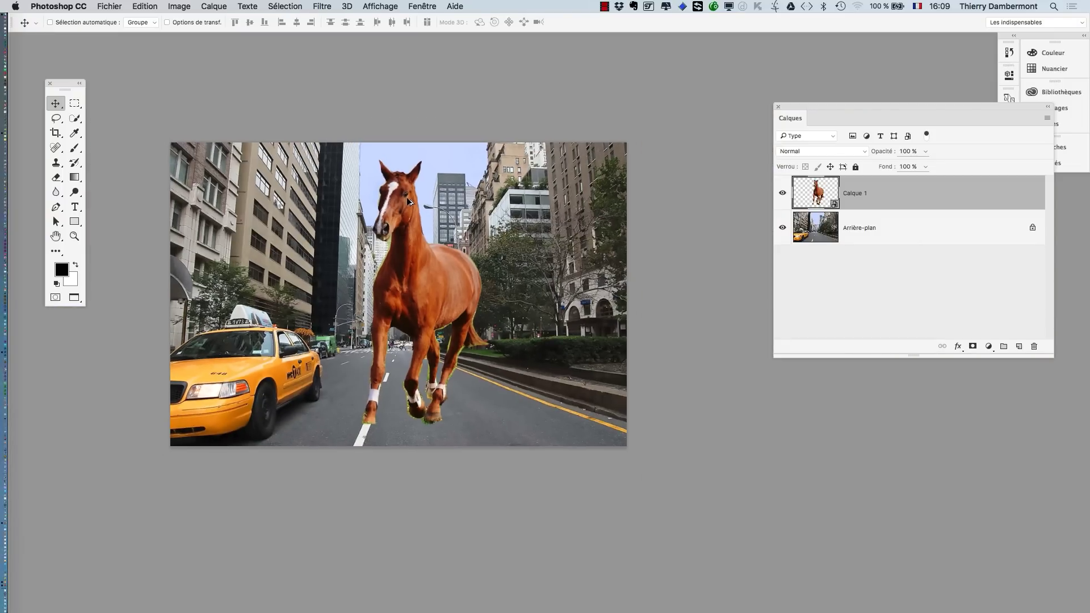
scroll(408, 198, "up", 2)
scroll(406, 213, "up", 1)
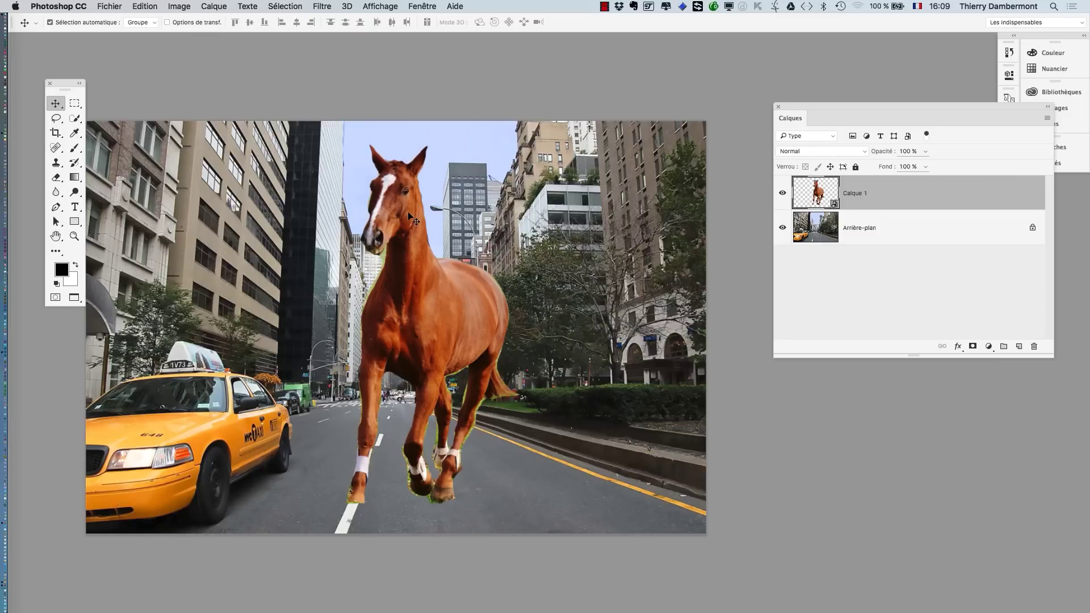
Shrink the horse to about 78% with Free Transform.
key("ctrl+t")
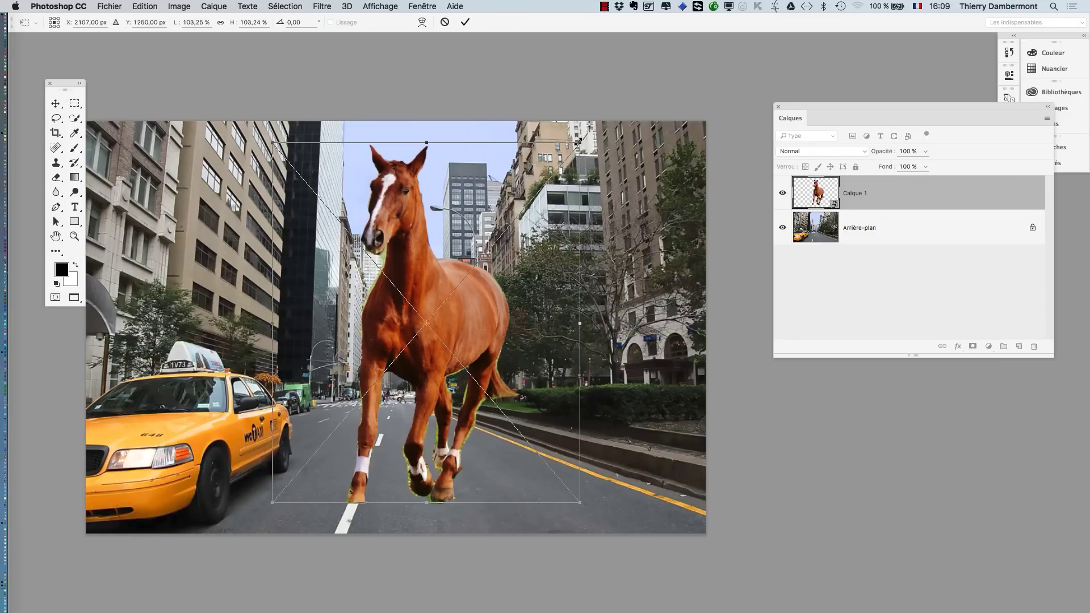
left_click_drag(577, 145, 497, 223)
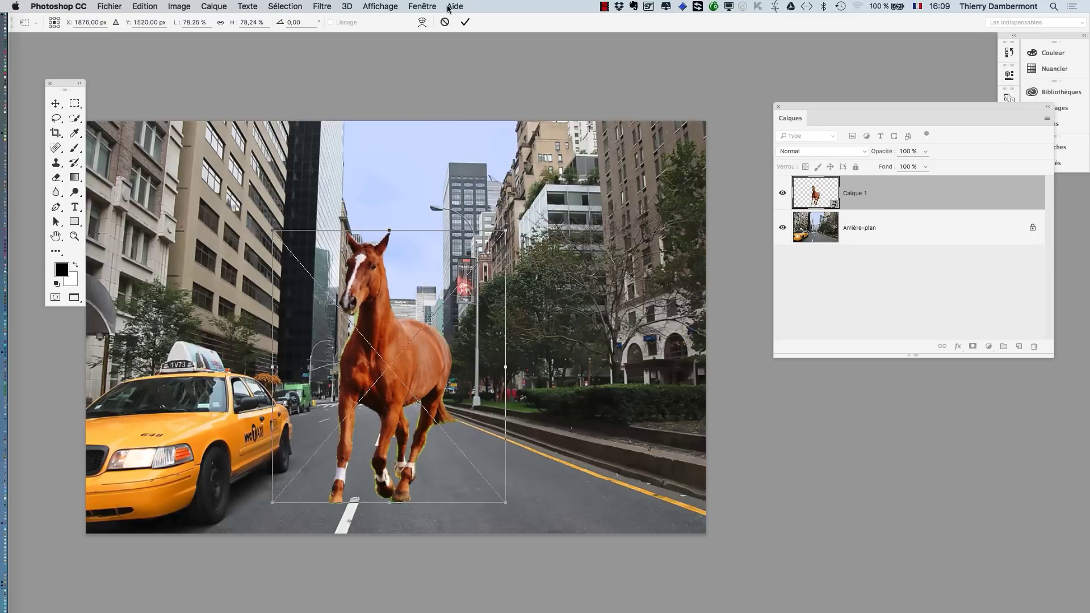
left_click(464, 22)
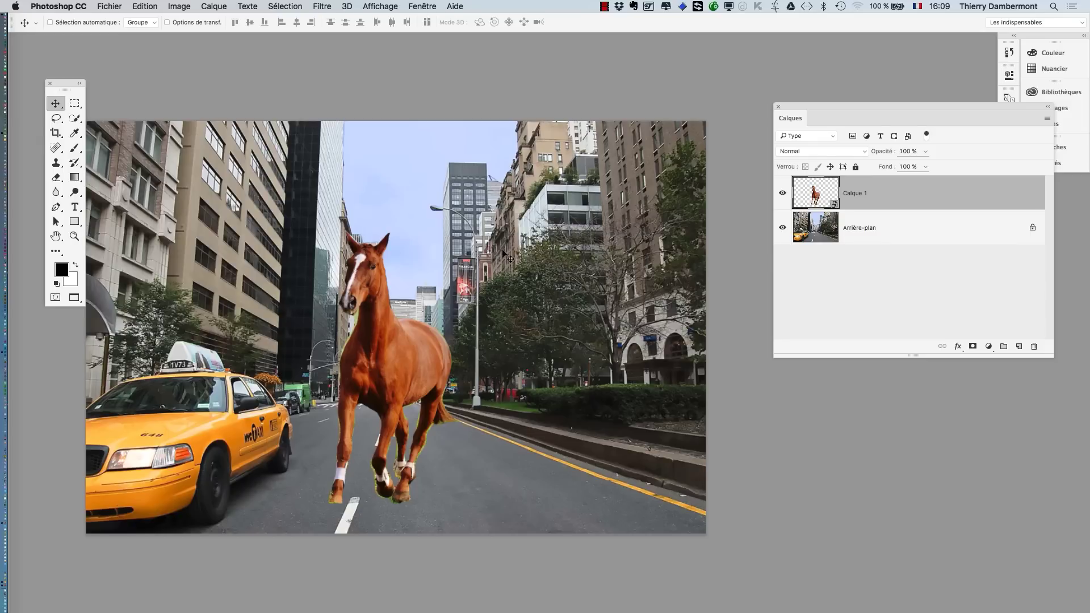
Move the horse with the Move tool to the centre of the road.
left_click_drag(58, 86, 36, 84)
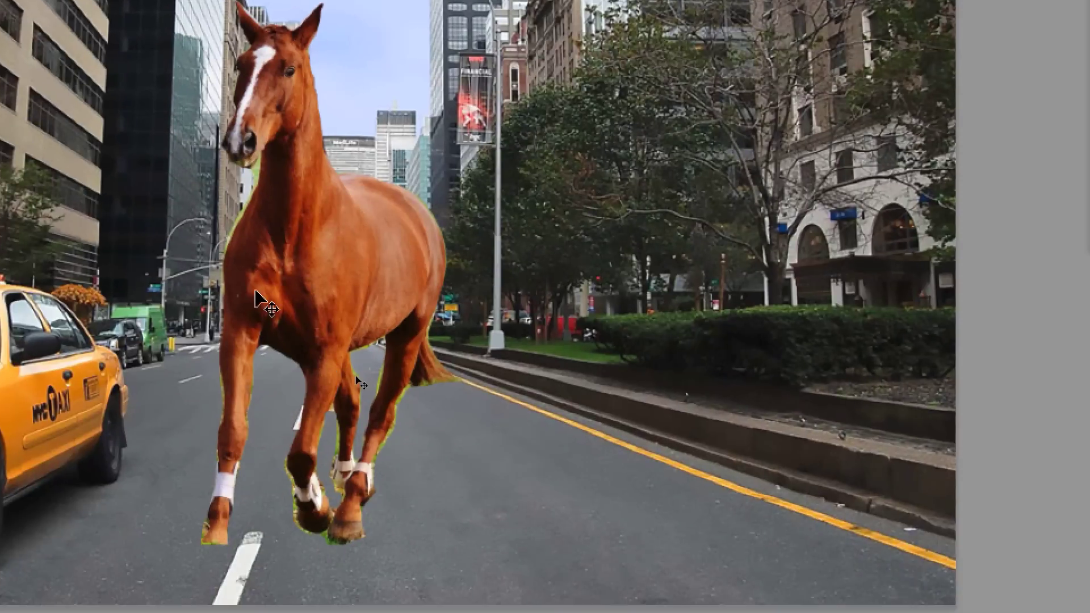
left_click_drag(267, 298, 261, 232)
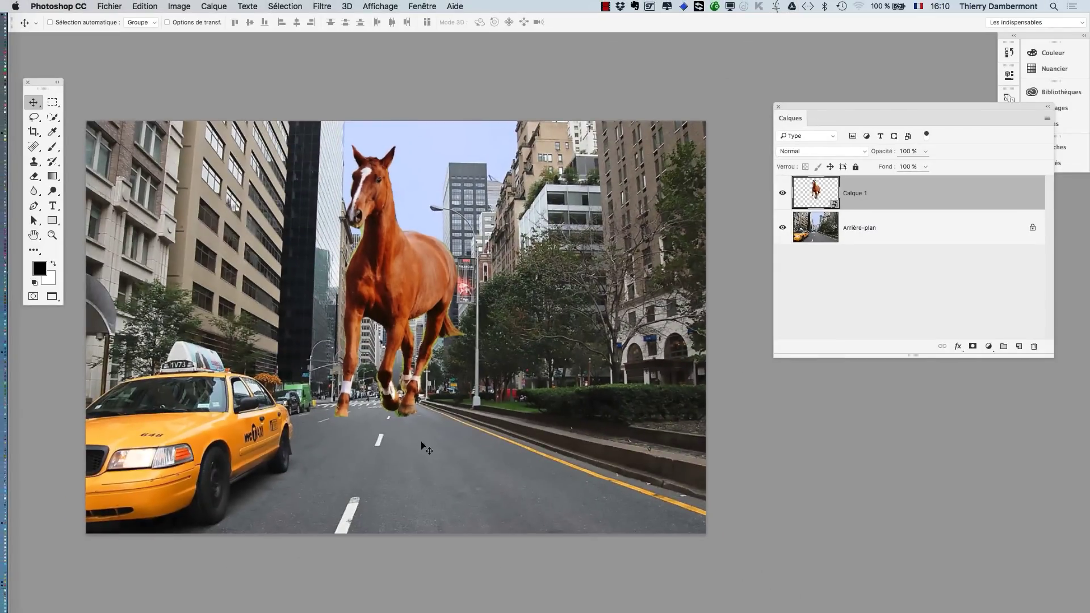
left_click_drag(400, 284, 381, 359)
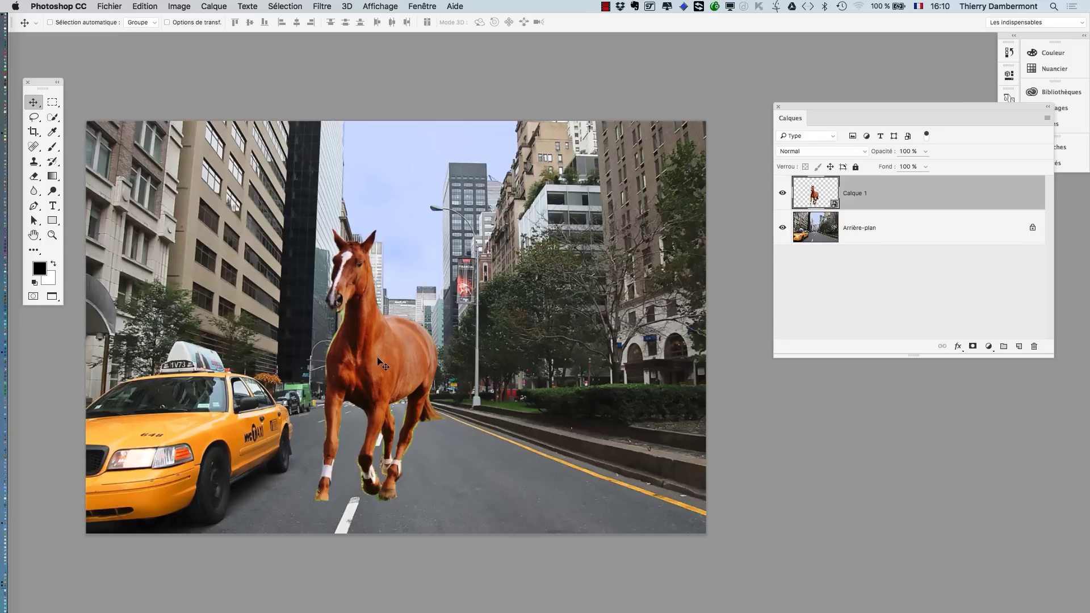
left_click_drag(377, 341, 358, 513)
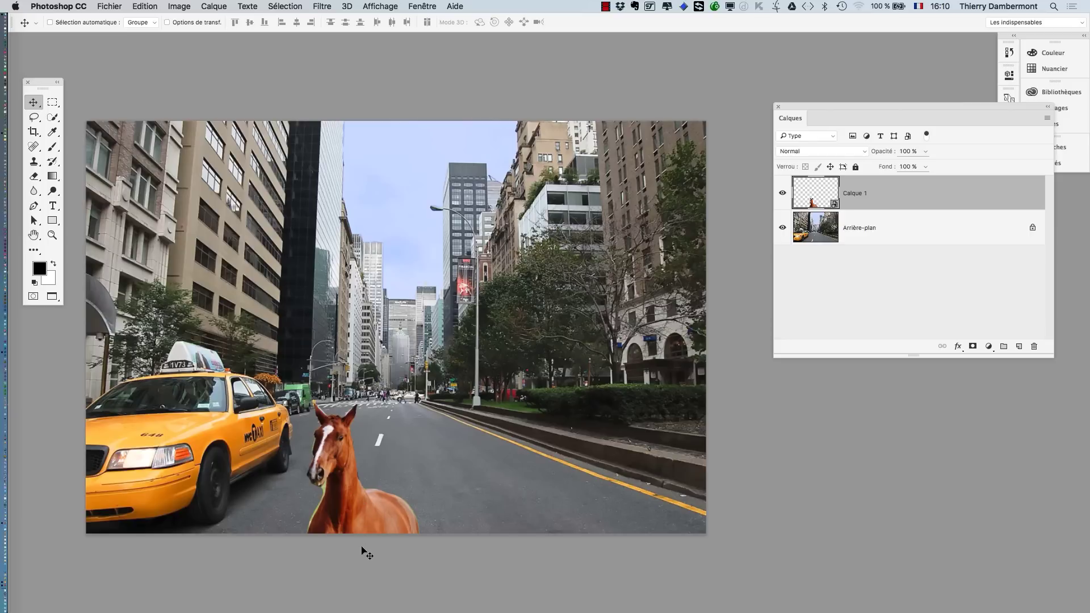
left_click_drag(365, 531, 378, 354)
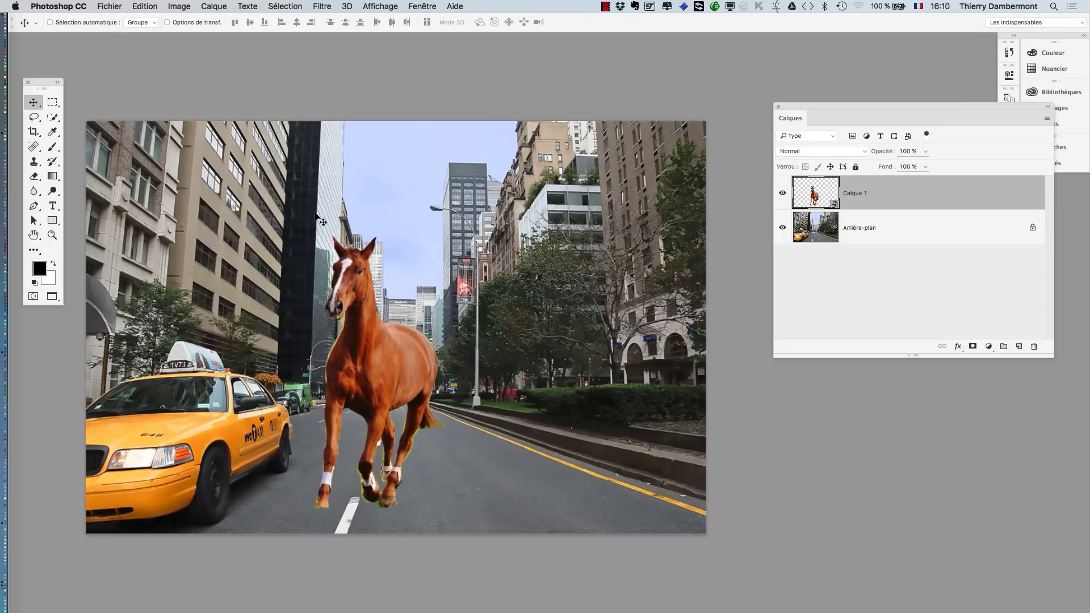
Rotate the horse about -2.5° via Transformation manuelle and commit it.
left_click(152, 5)
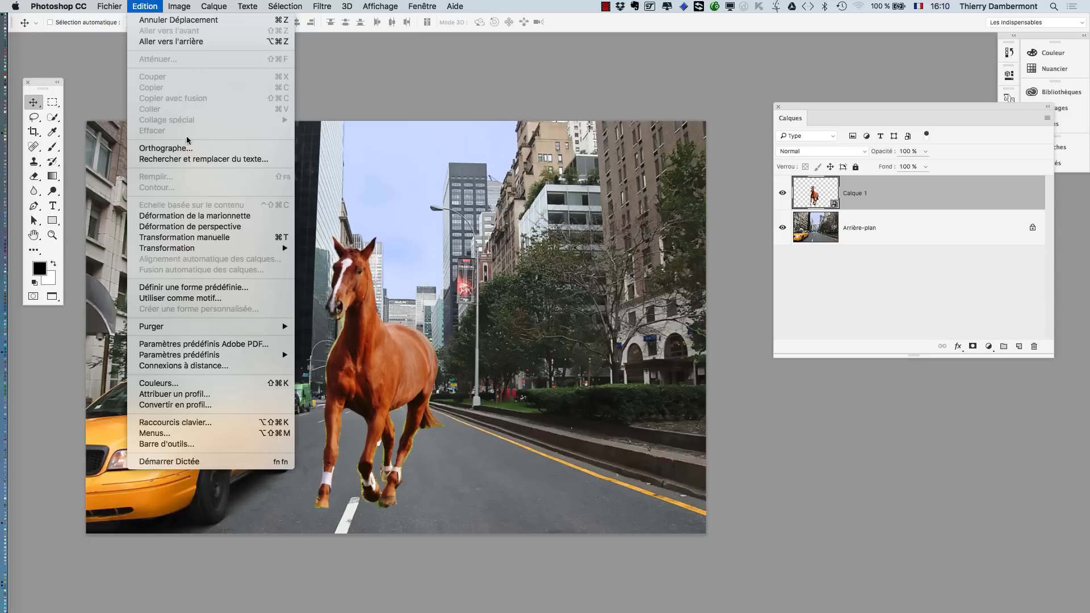
left_click(214, 238)
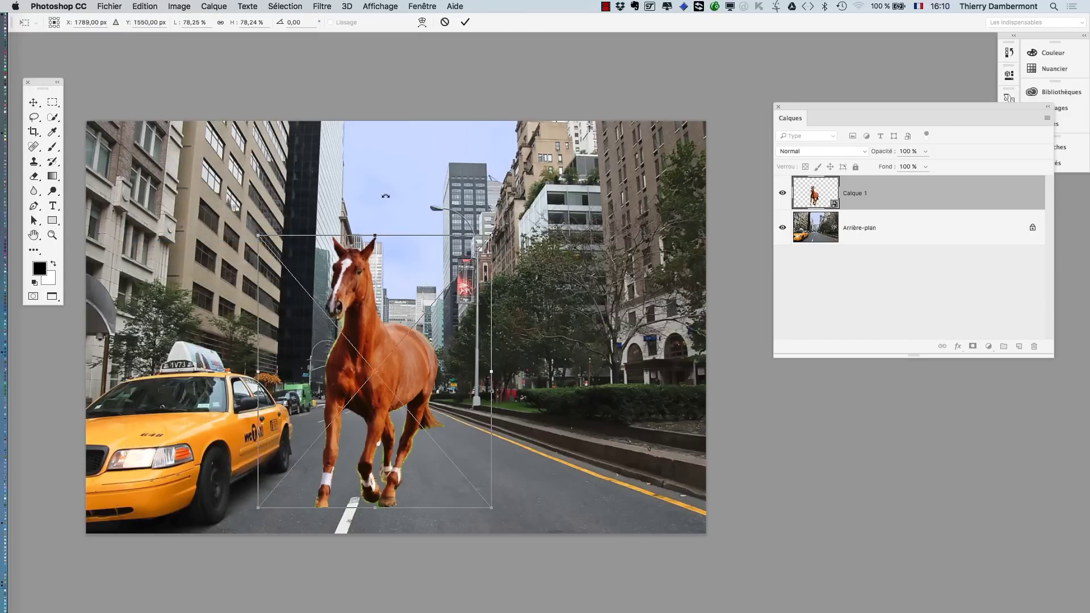
left_click_drag(385, 195, 365, 195)
mouse_move(364, 311)
left_mouse_down()
mouse_move(367, 288)
mouse_move(362, 300)
left_mouse_up()
left_click_drag(391, 189, 395, 192)
left_click_drag(362, 328, 358, 343)
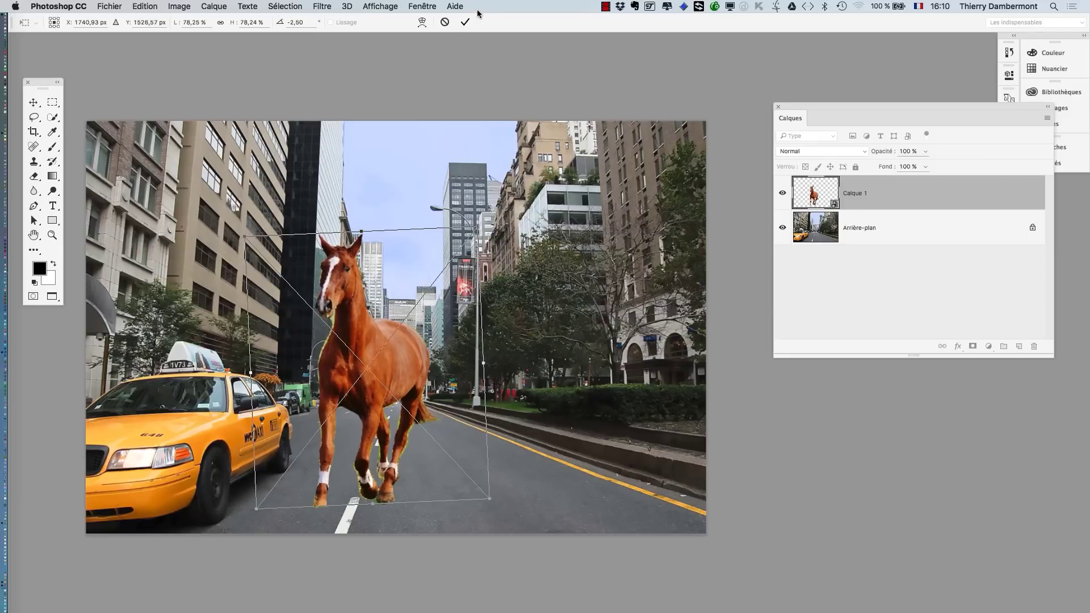
left_click(465, 21)
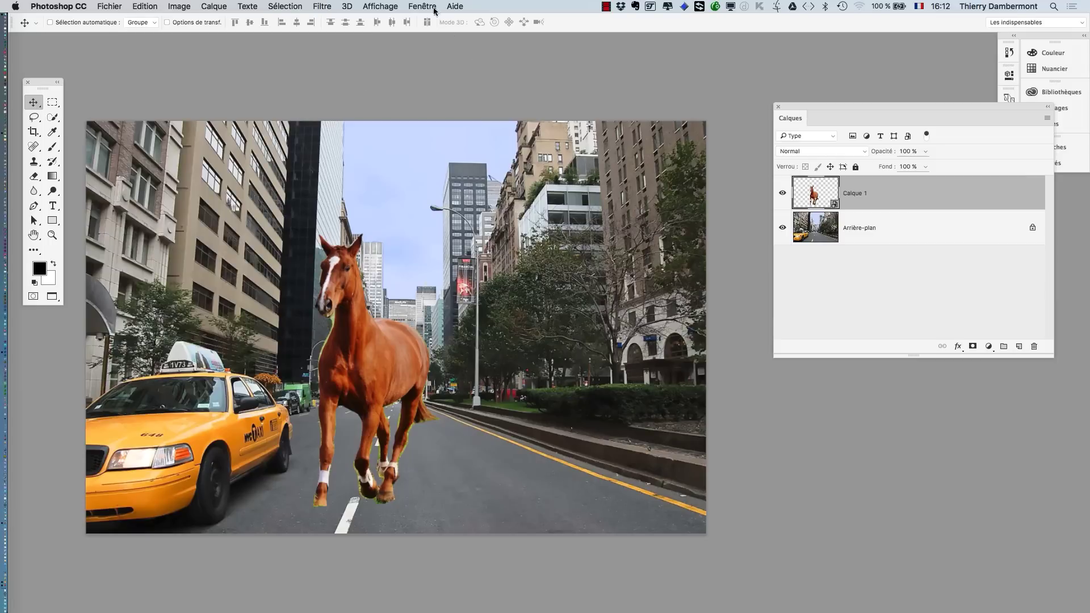
Bring Red_Horse_uhd.psd to the front, then close it, saving its changes.
left_click(434, 8)
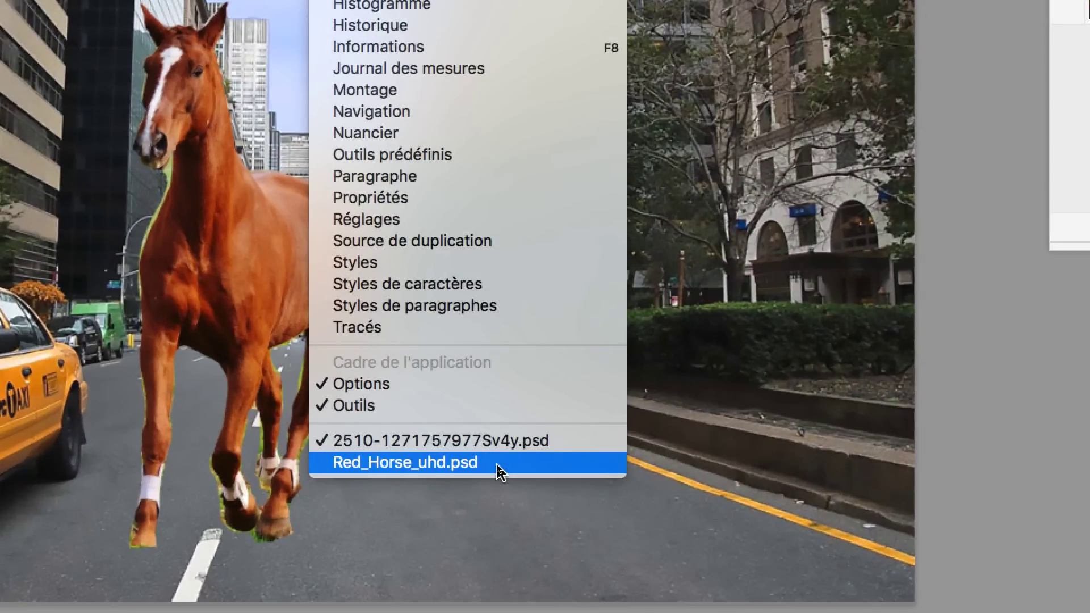
left_click(499, 471)
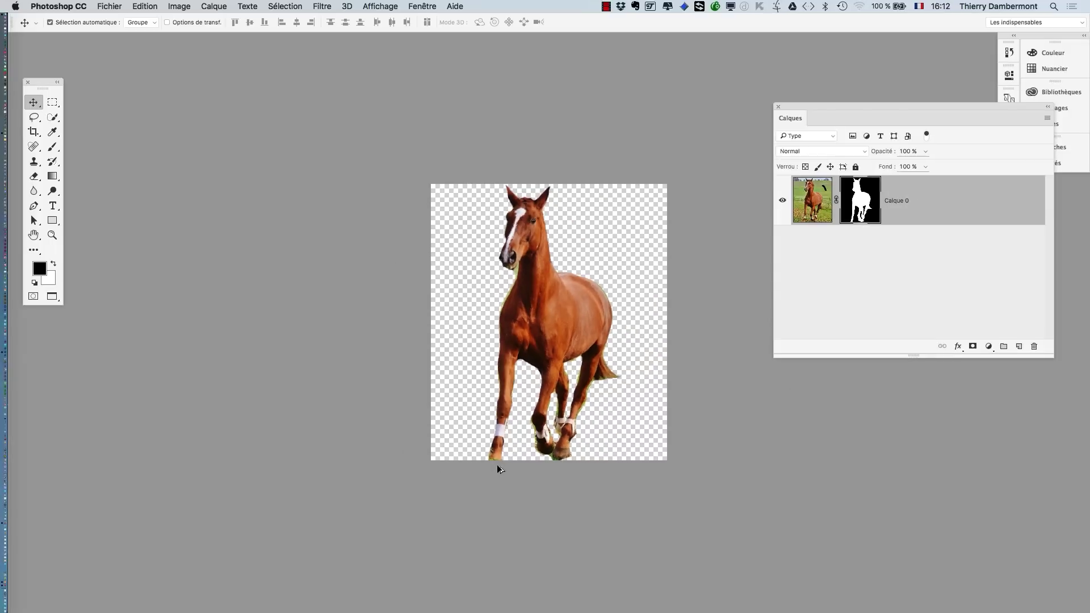
left_click(109, 6)
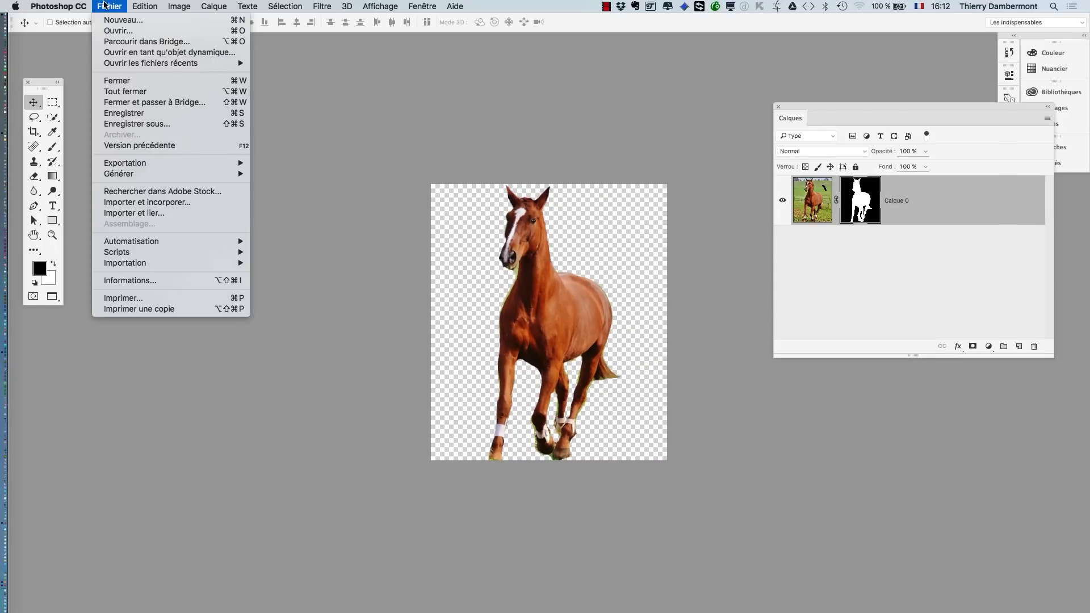
left_click(119, 80)
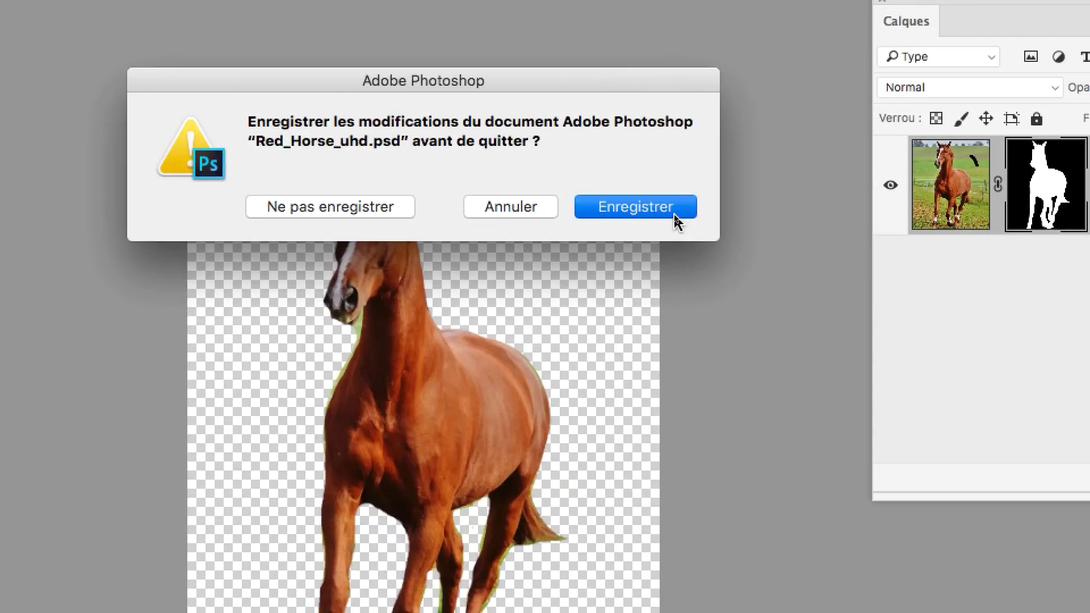
left_click(673, 213)
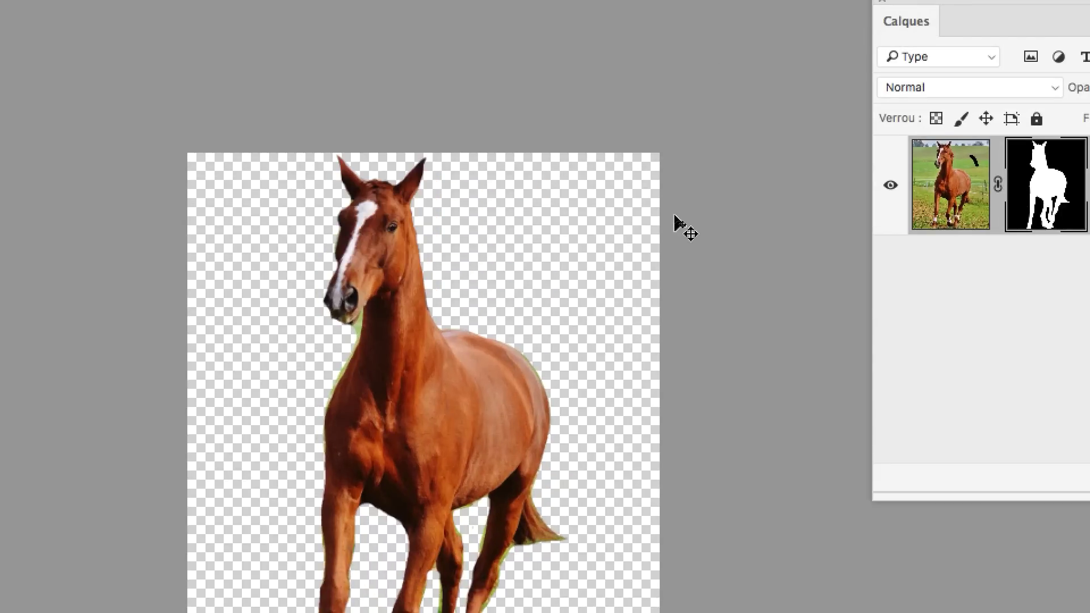
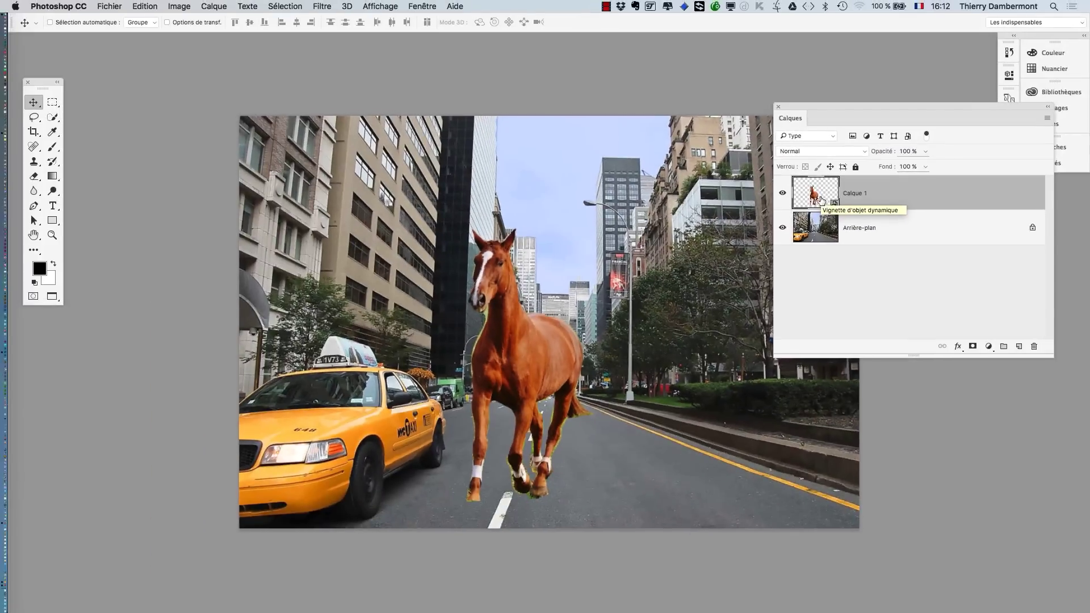
Check the open documents, then zoom in on the horse's head and chest in the street scene.
left_click(427, 4)
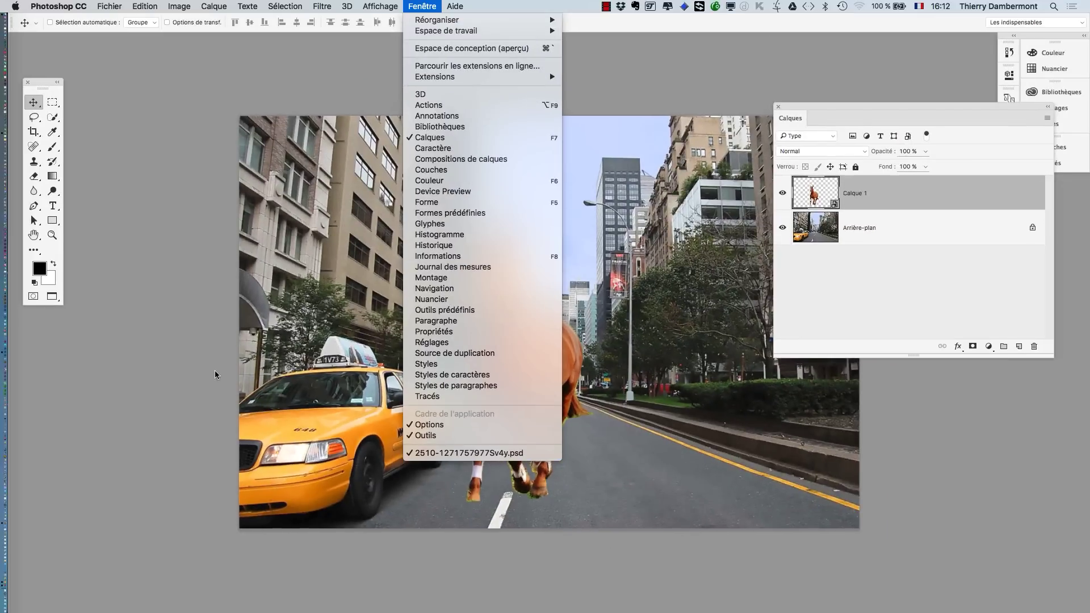
left_click(215, 374)
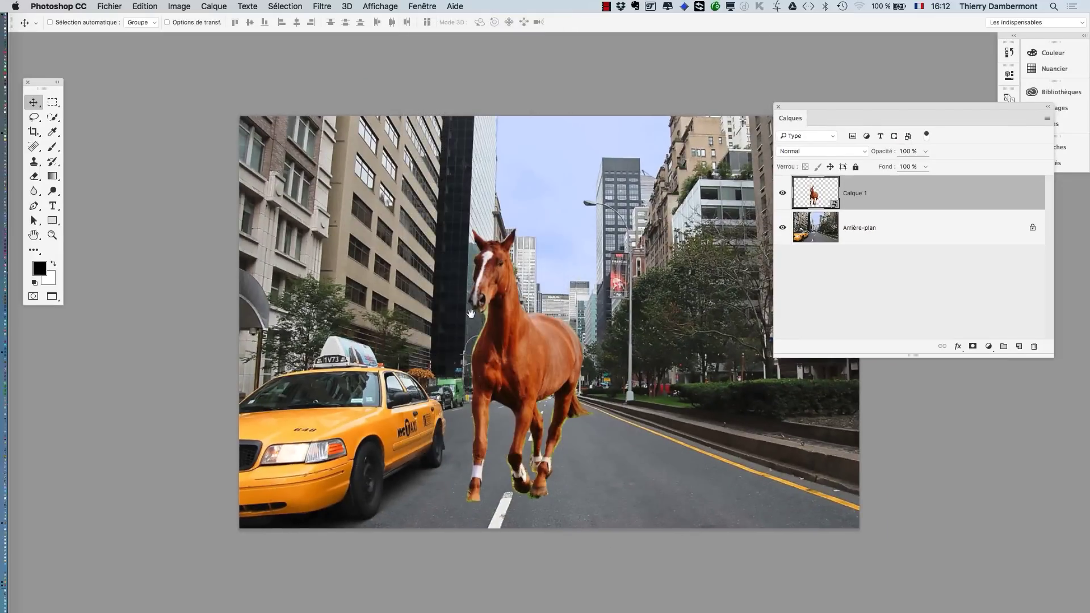
left_click_drag(471, 329, 361, 294)
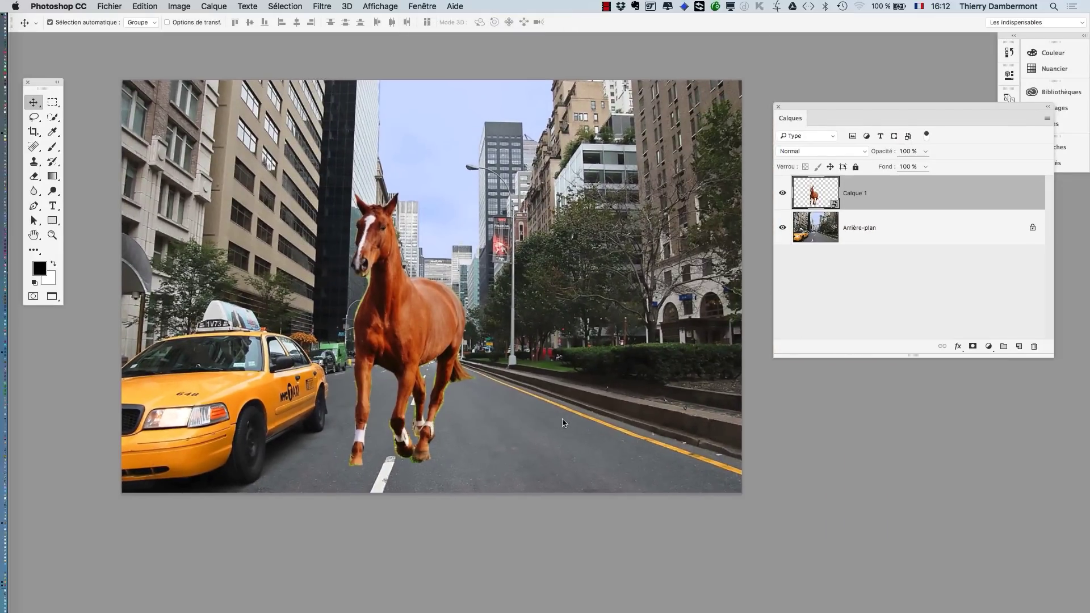
left_click_drag(343, 301, 363, 299)
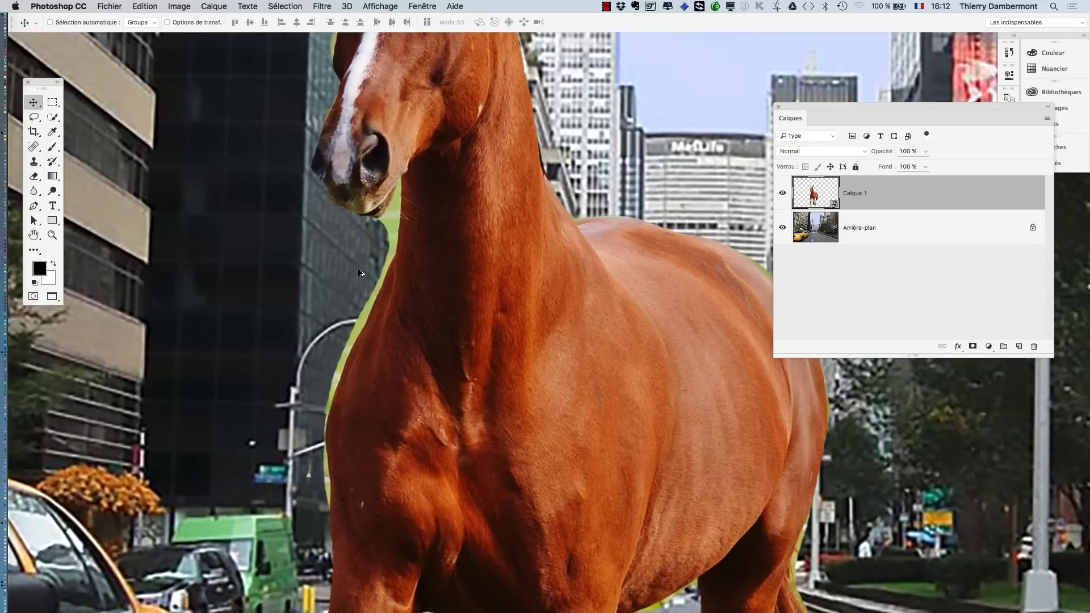
left_click_drag(443, 268, 454, 329)
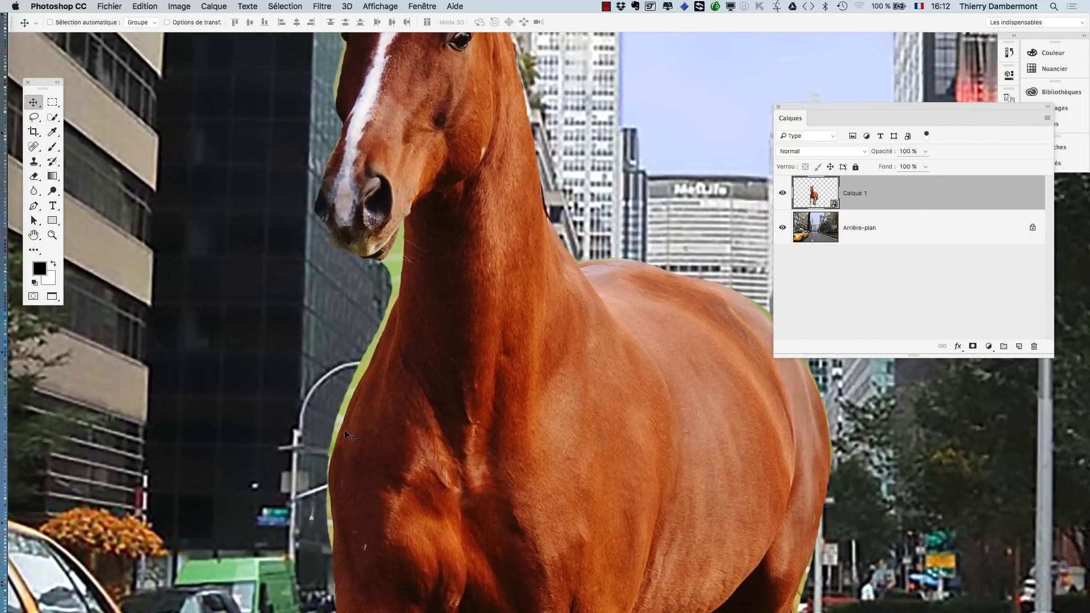
scroll(372, 420, "up", 5)
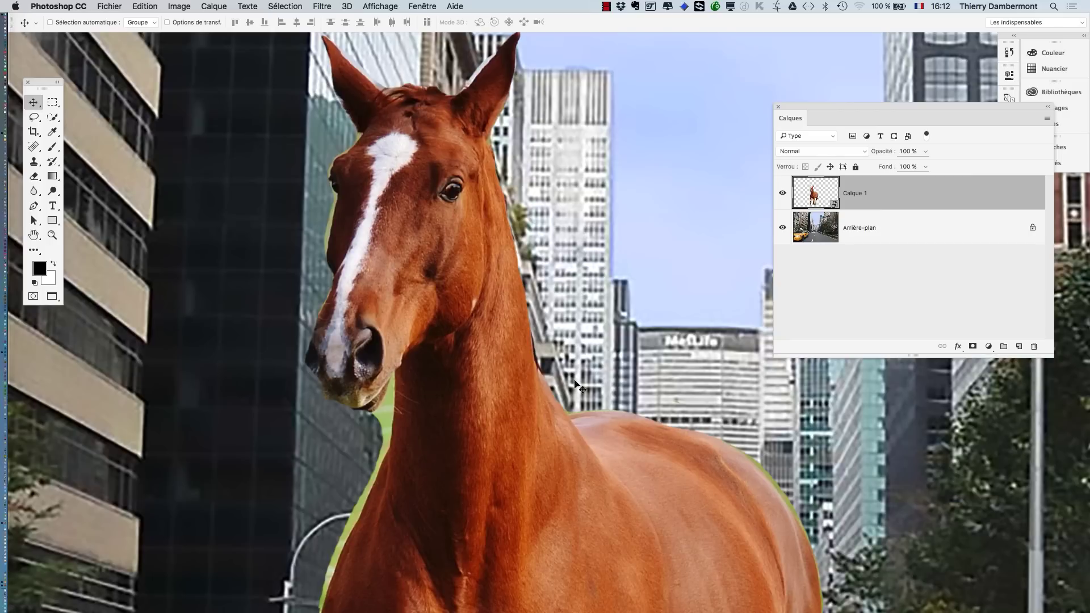
left_click_drag(511, 409, 462, 351)
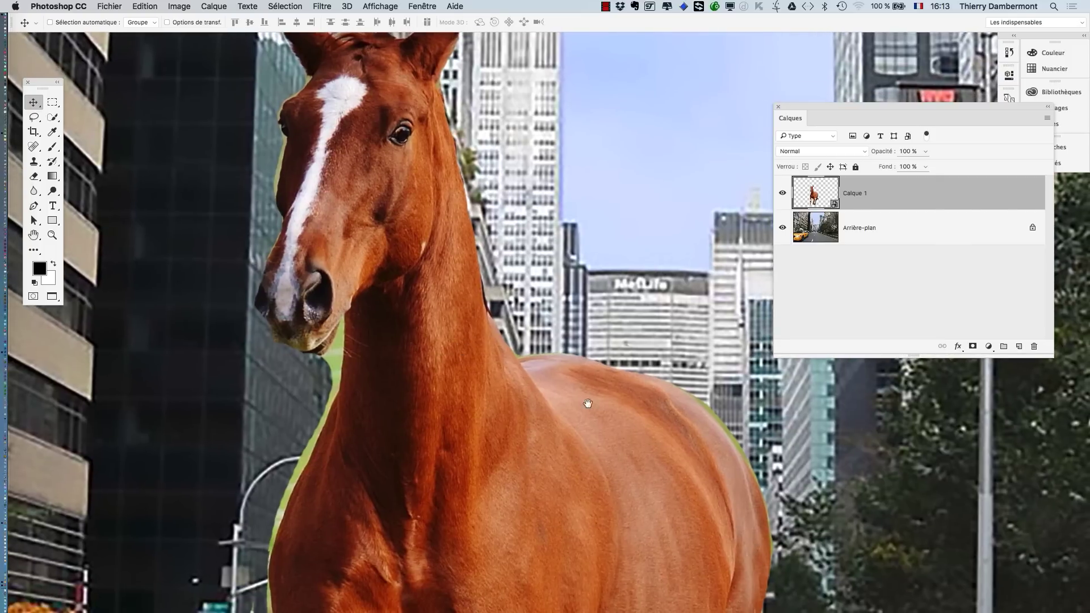
left_click_drag(588, 403, 518, 280)
left_click_drag(511, 455, 495, 402)
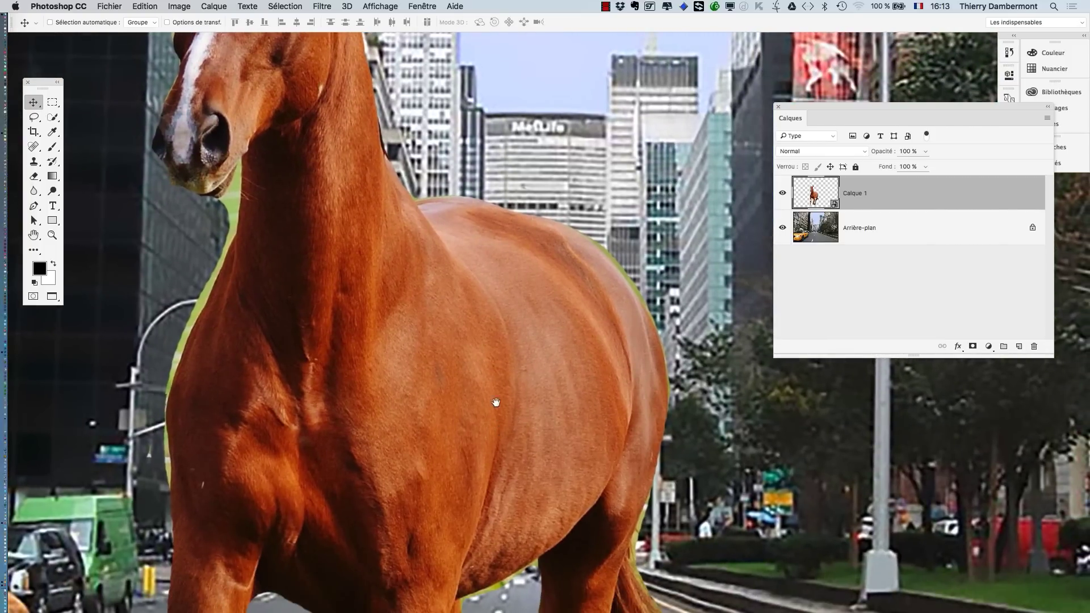
left_click_drag(397, 344, 438, 455)
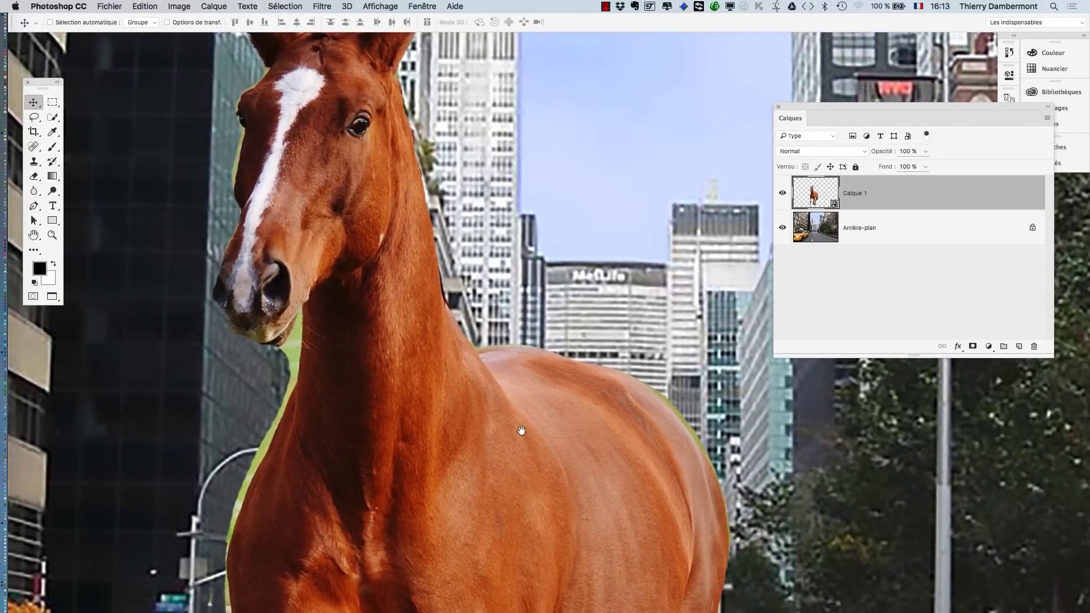
Open the Calque 1 smart object's contents, accepting the save reminder alert.
scroll(520, 433, "down", 15)
scroll(552, 308, "down", 5)
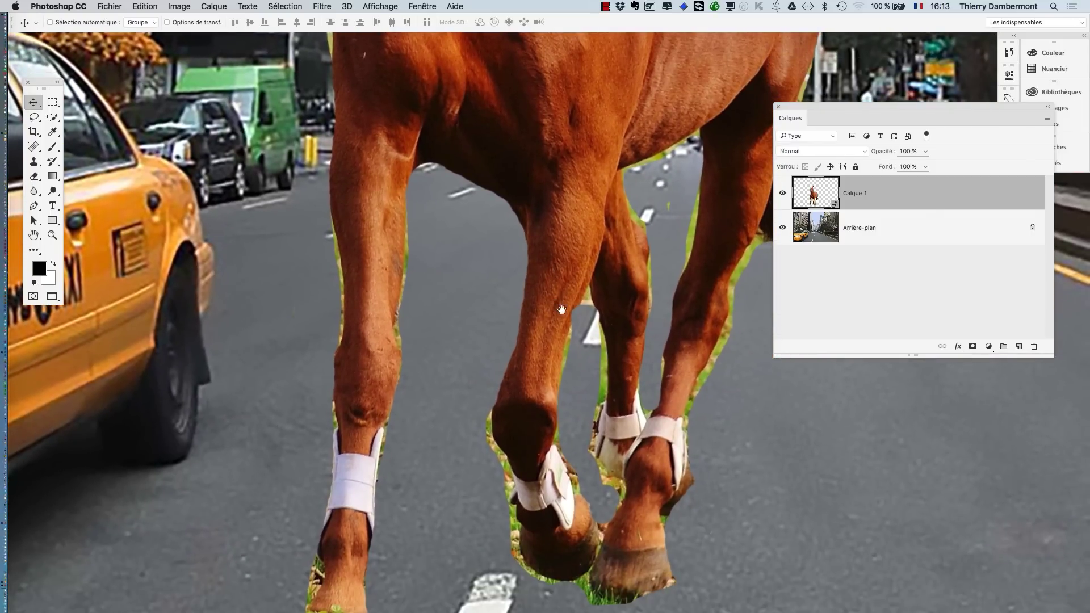
scroll(652, 277, "up", 12)
scroll(652, 277, "right", 5)
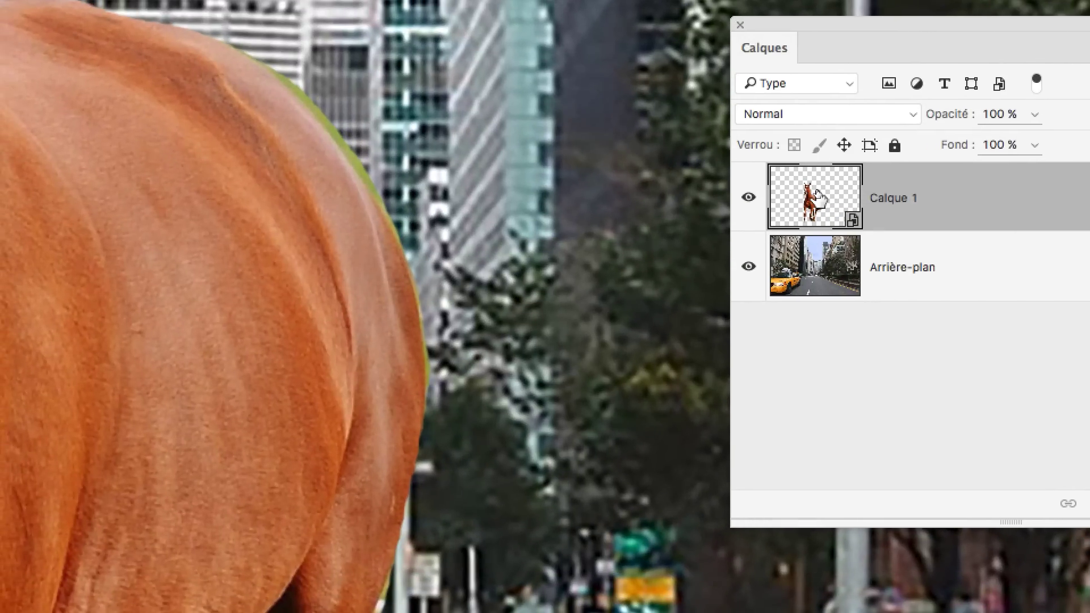
double_click(817, 196)
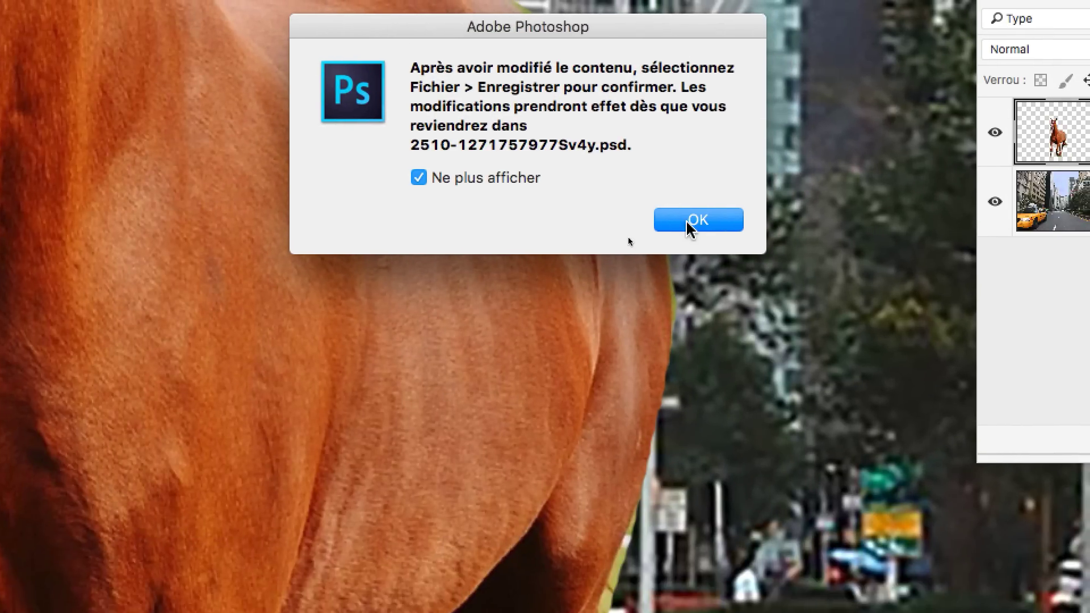
left_click(749, 291)
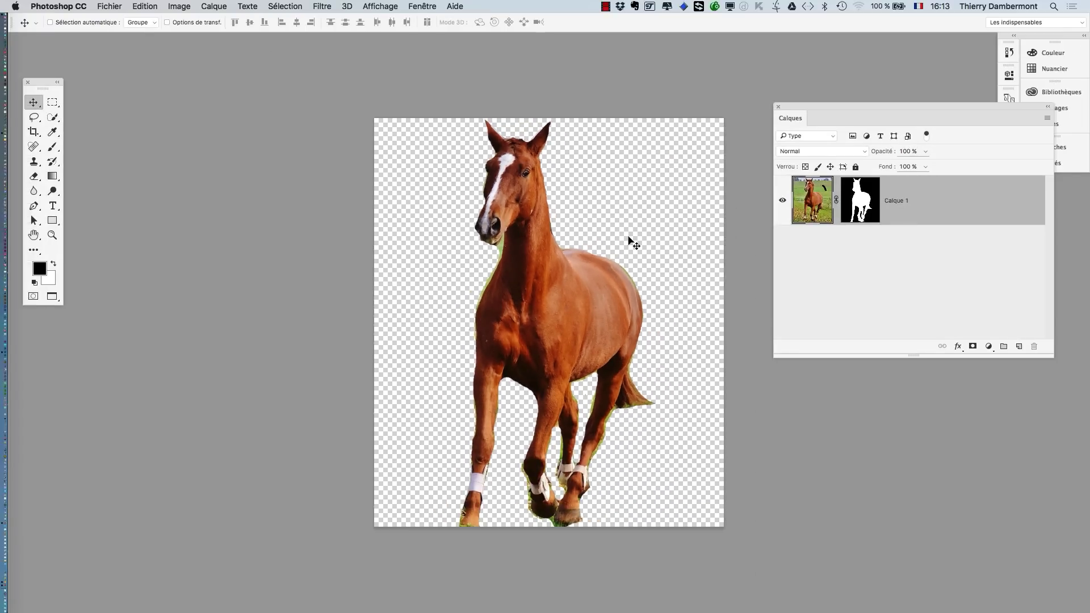
Stay on Calque 1.psb, target the horse layer's mask and pick the Brush tool.
left_click(418, 5)
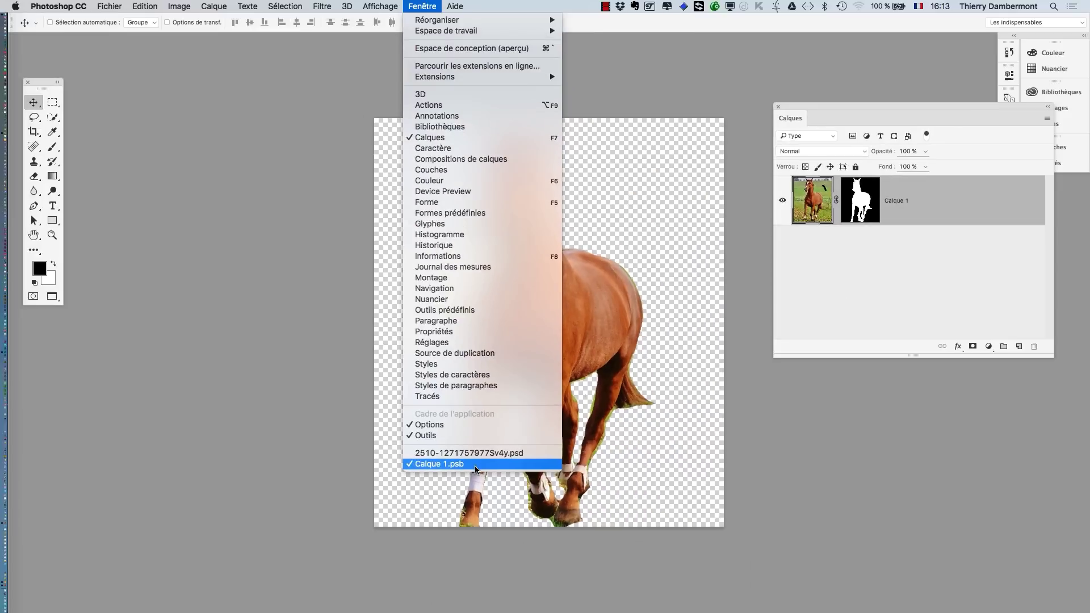
left_click(476, 469)
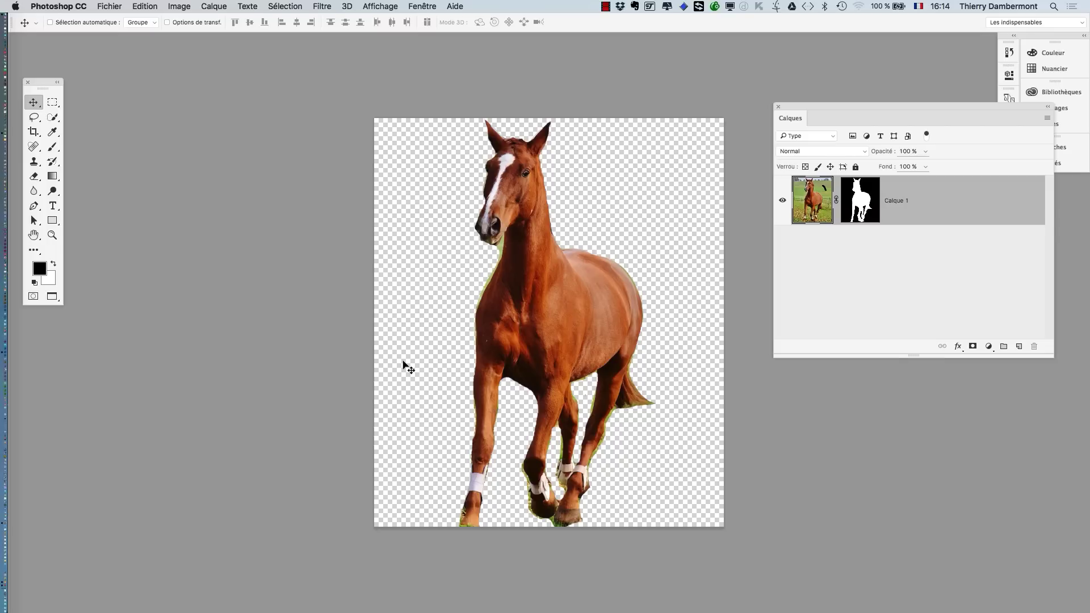
scroll(533, 254, "up", 3)
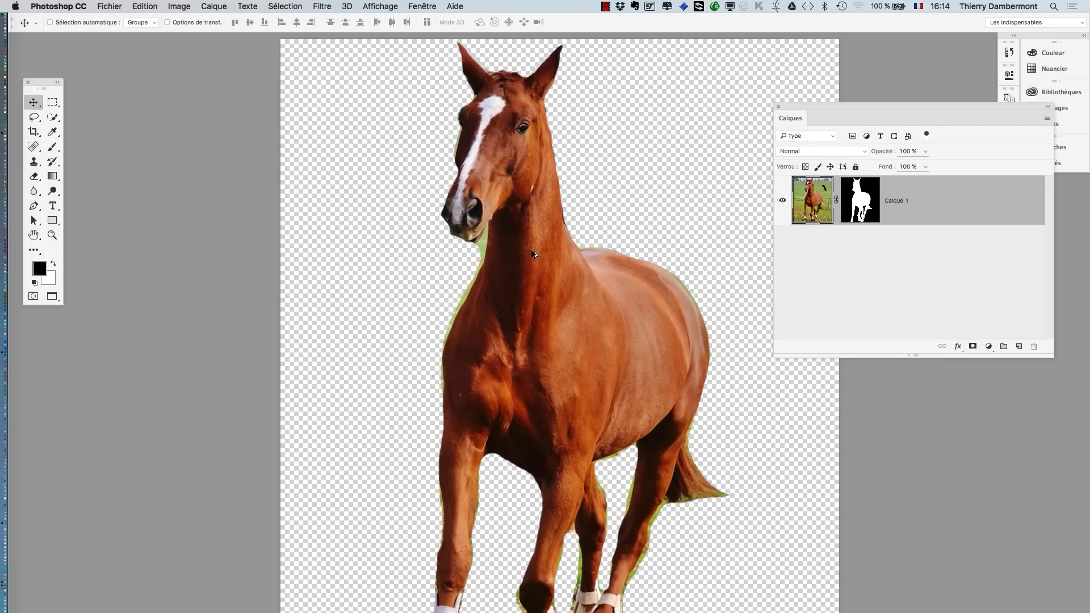
left_click(856, 216)
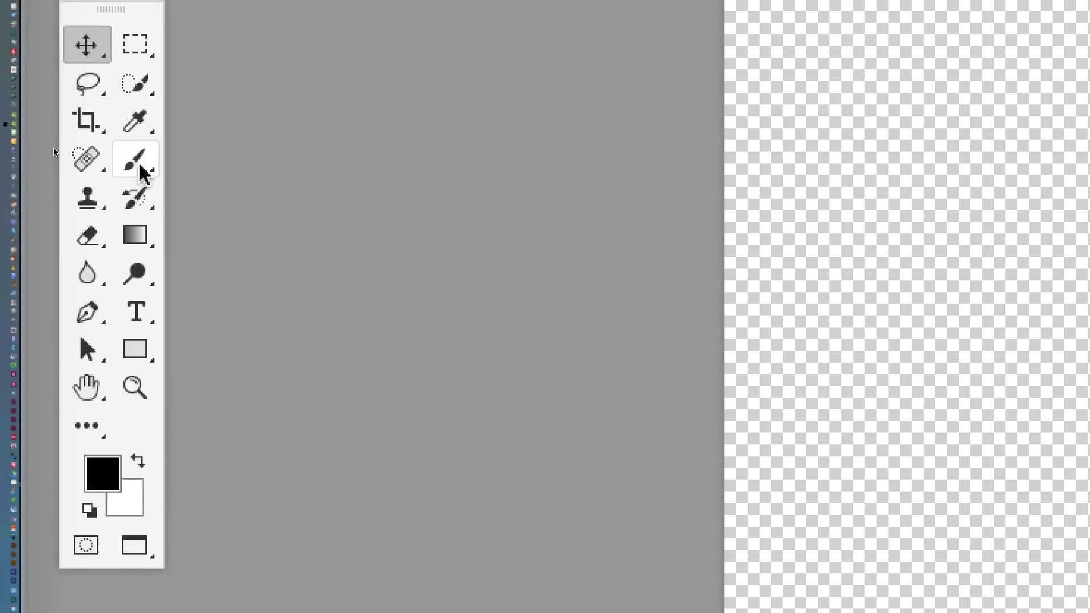
left_click(140, 166)
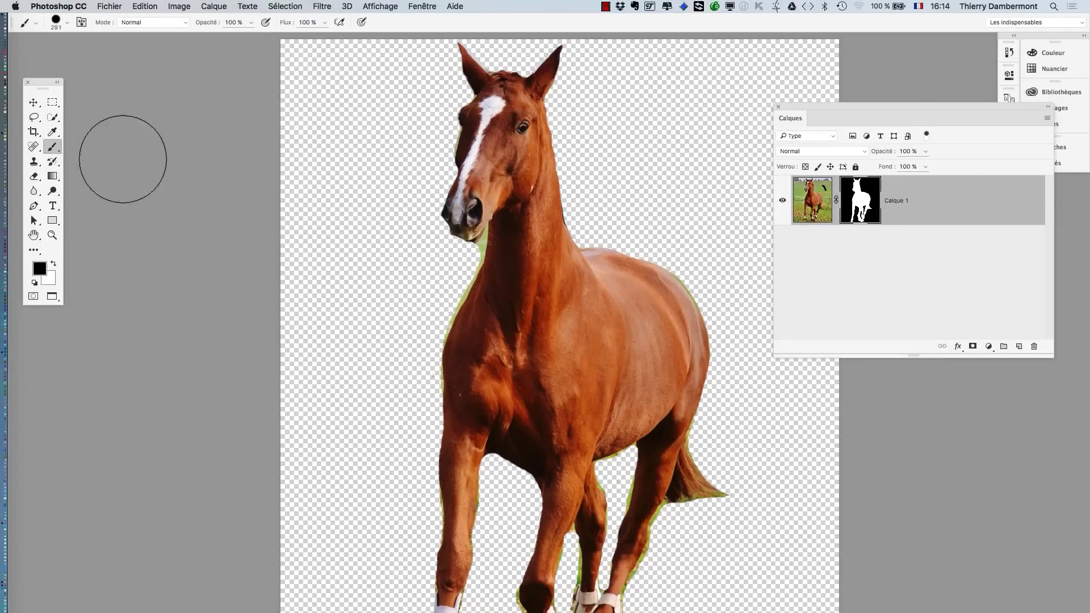
With white and an 82 px brush, restore the mane along the right of the neck.
left_click_drag(353, 208, 324, 219, "ctrl+alt")
scroll(545, 188, "up", 3)
scroll(547, 182, "up", 5)
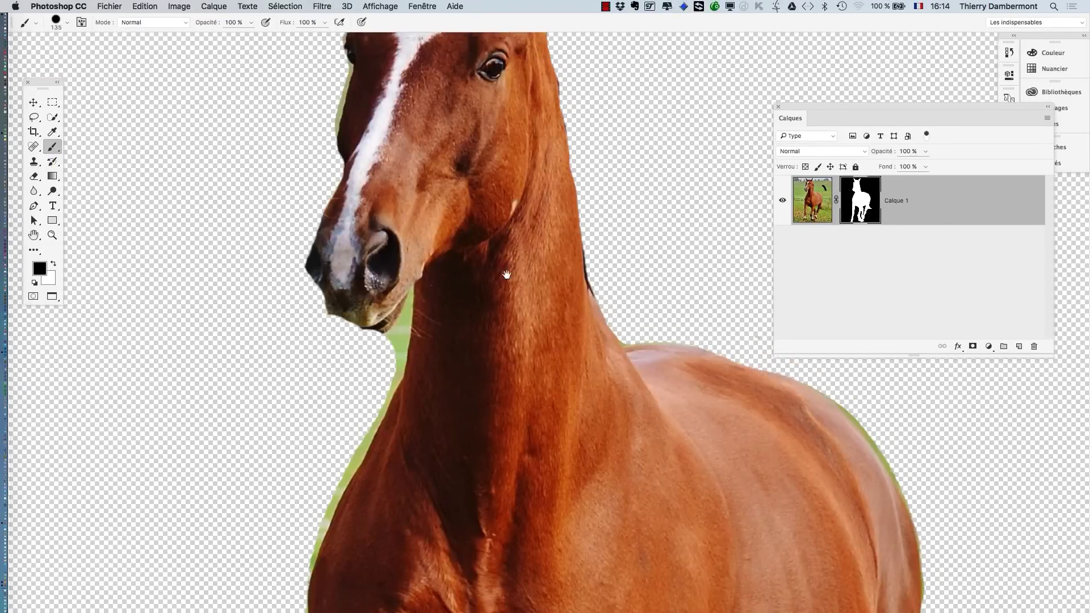
key("x")
left_click_drag(427, 296, 435, 260, "ctrl+alt")
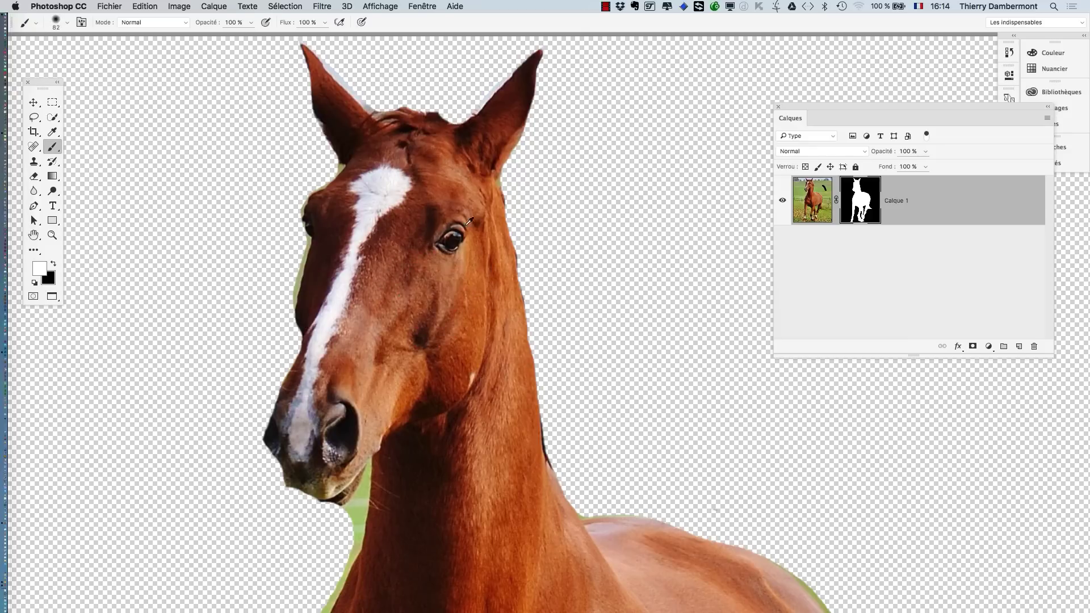
mouse_move(497, 187)
left_mouse_down()
mouse_move(525, 258)
mouse_move(534, 500)
mouse_move(539, 278)
mouse_move(497, 217)
mouse_move(510, 190)
mouse_move(546, 315)
mouse_move(536, 497)
left_mouse_up()
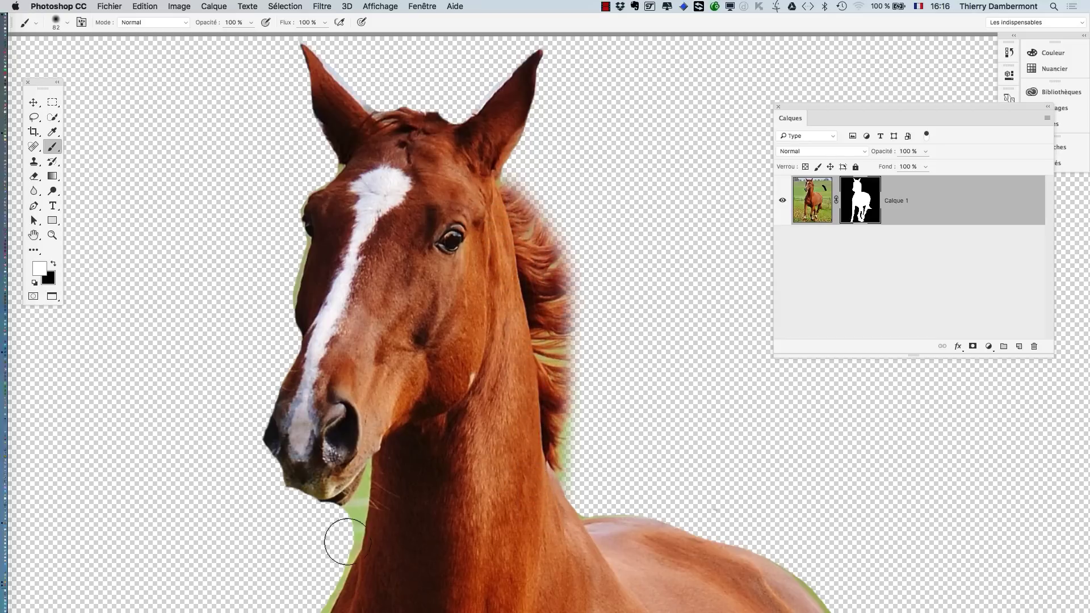
Paint black to hide green fringe between chin and neck, down the neck and left leg.
scroll(340, 540, "up", 3)
mouse_move(327, 513)
left_mouse_down("ctrl+alt")
mouse_move(301, 519)
mouse_move(287, 554)
left_mouse_up("ctrl+alt")
left_click(53, 265)
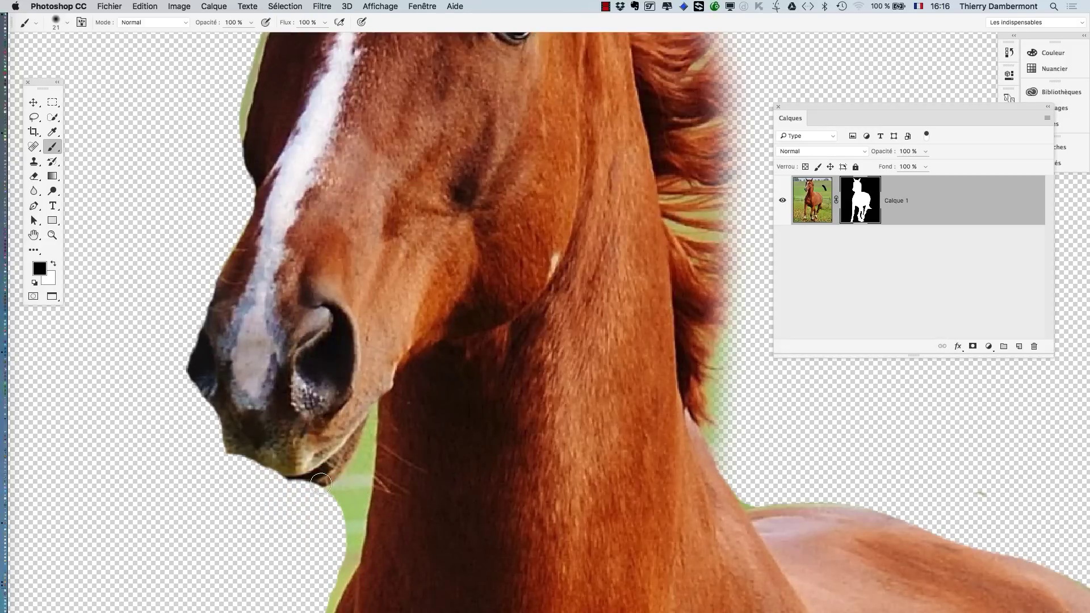
mouse_move(328, 504)
left_mouse_down()
mouse_move(353, 484)
mouse_move(366, 442)
left_mouse_up()
mouse_move(352, 486)
left_mouse_down("ctrl+alt")
mouse_move(361, 541)
mouse_move(334, 489)
mouse_move(365, 445)
mouse_move(371, 409)
mouse_move(341, 555)
left_mouse_up("ctrl+alt")
left_click_drag(390, 482, 428, 274)
scroll(429, 359, "down", 2)
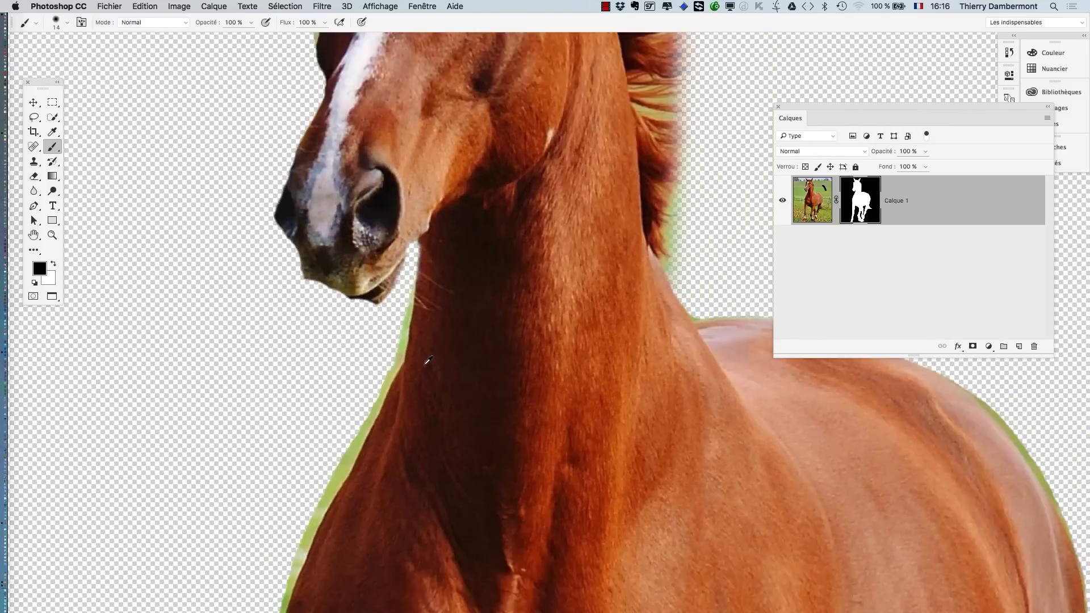
left_click_drag(426, 382, 435, 389, "ctrl+alt")
mouse_move(383, 303)
left_mouse_down()
mouse_move(404, 315)
mouse_move(384, 386)
mouse_move(300, 531)
left_mouse_up()
left_click_drag(373, 415, 413, 209)
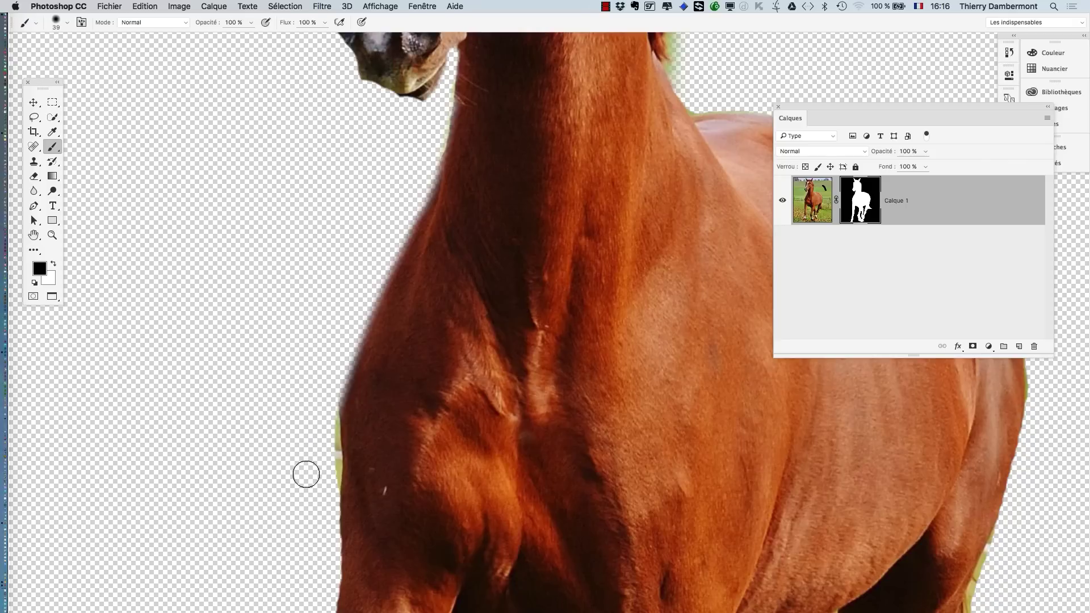
scroll(306, 341, "down", 5)
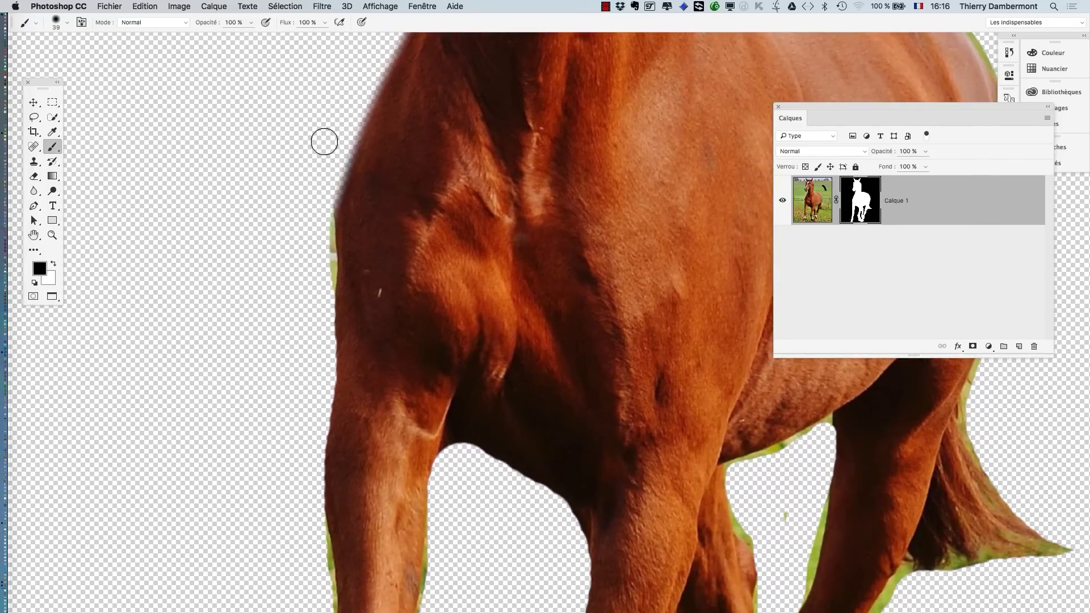
left_click_drag(324, 142, 314, 316)
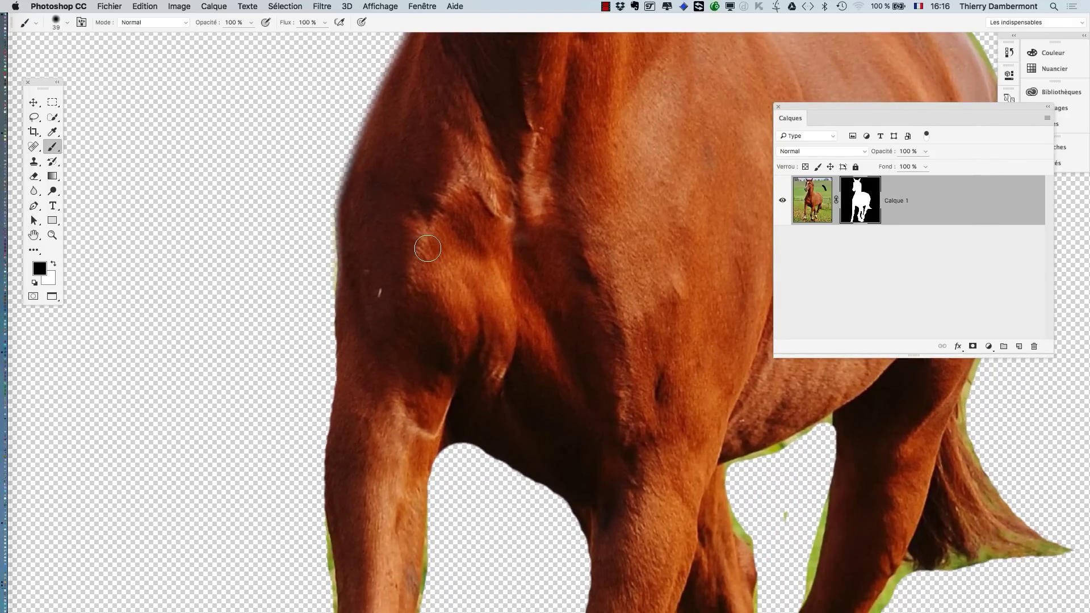
Remove the green fringe along the neck edge and the mane's soft greenish edge.
left_click(645, 214, "alt+super")
left_click(632, 177, "alt+super")
left_click(608, 139, "alt+super")
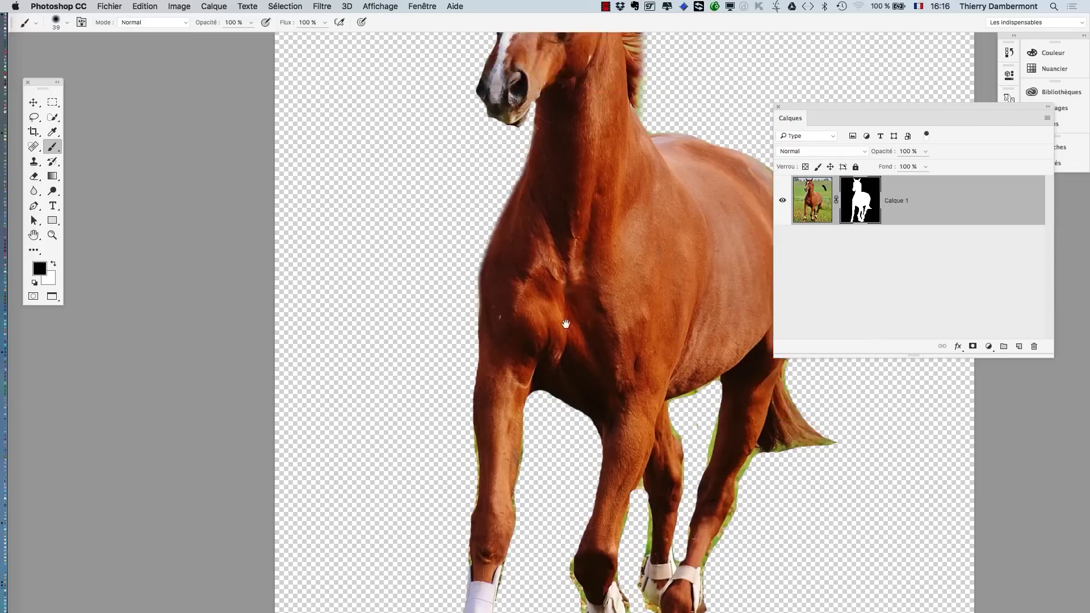
scroll(591, 288, "up", 3)
left_click(624, 217, "super")
left_click(624, 217, "super")
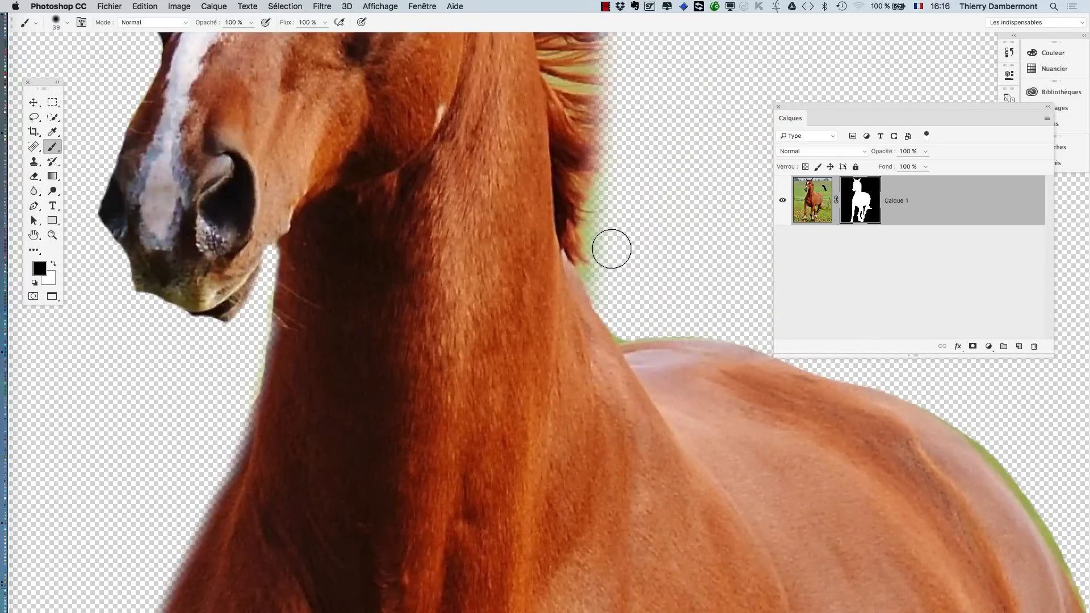
mouse_move(606, 270)
left_mouse_down()
mouse_move(600, 233)
mouse_move(616, 92)
left_mouse_up()
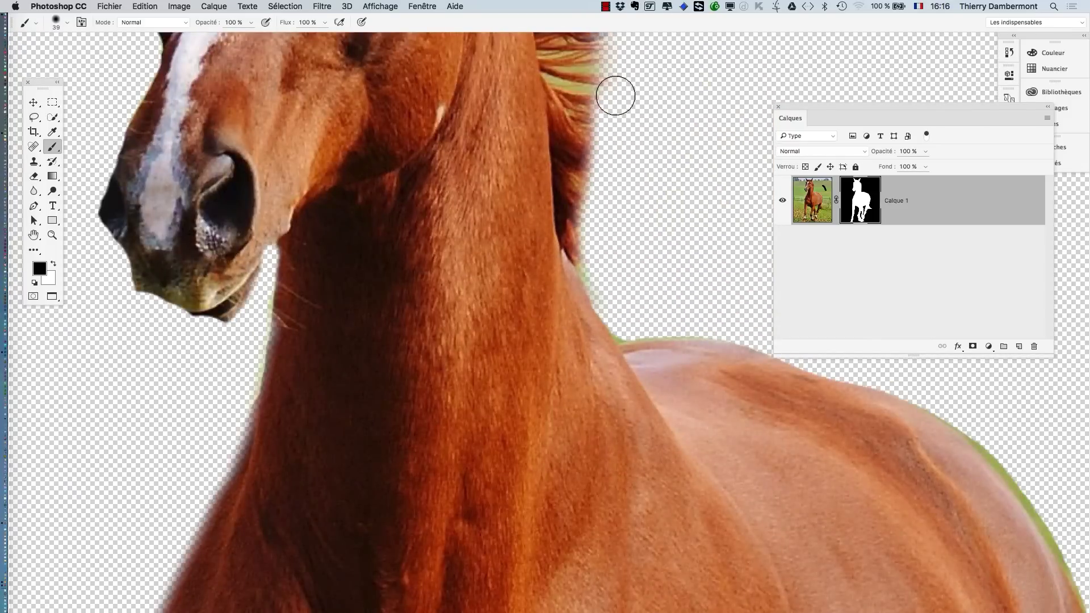
scroll(659, 316, "up", 5)
scroll(636, 145, "up", 3)
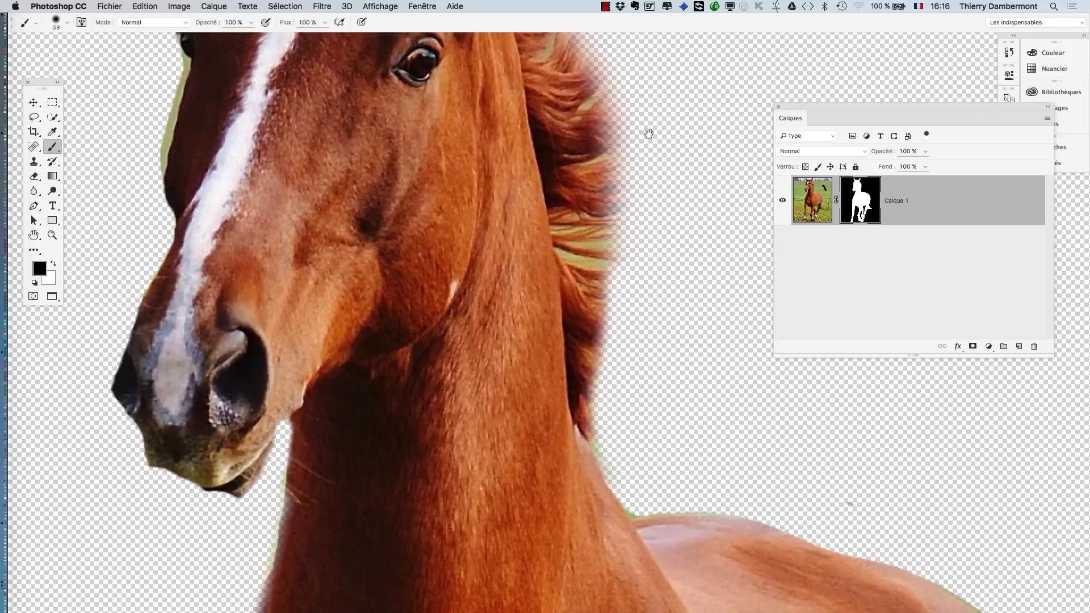
mouse_move(586, 132)
left_mouse_down()
mouse_move(625, 204)
mouse_move(633, 268)
mouse_move(654, 271)
mouse_move(612, 200)
mouse_move(643, 225)
left_mouse_up()
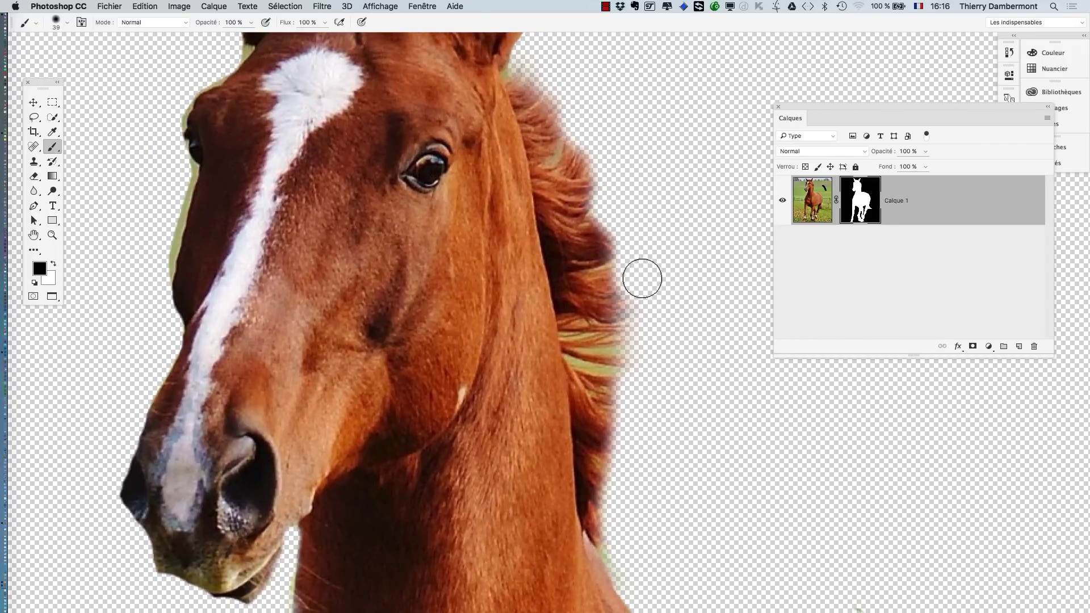
mouse_move(659, 348)
left_mouse_down()
mouse_move(631, 356)
mouse_move(579, 348)
mouse_move(656, 364)
mouse_move(648, 400)
mouse_move(577, 346)
mouse_move(567, 375)
left_mouse_up()
Switch to white and paint back the mane fringe in the notch.
key("x")
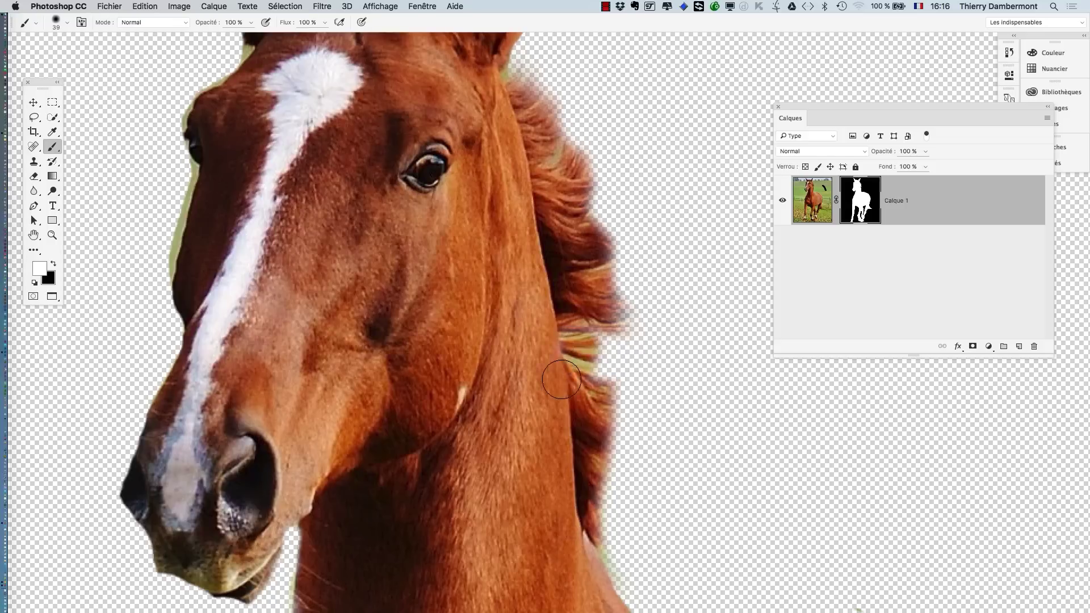
left_click(568, 357, "alt")
left_click(570, 357, "alt")
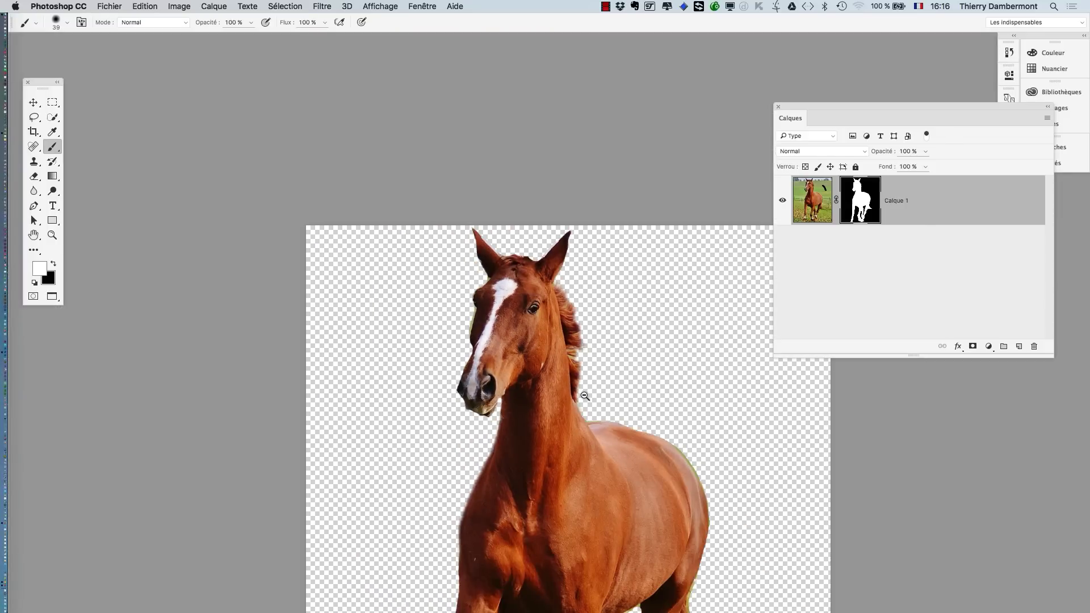
left_click(580, 379)
left_click(576, 375)
left_click(572, 371)
left_click(569, 369)
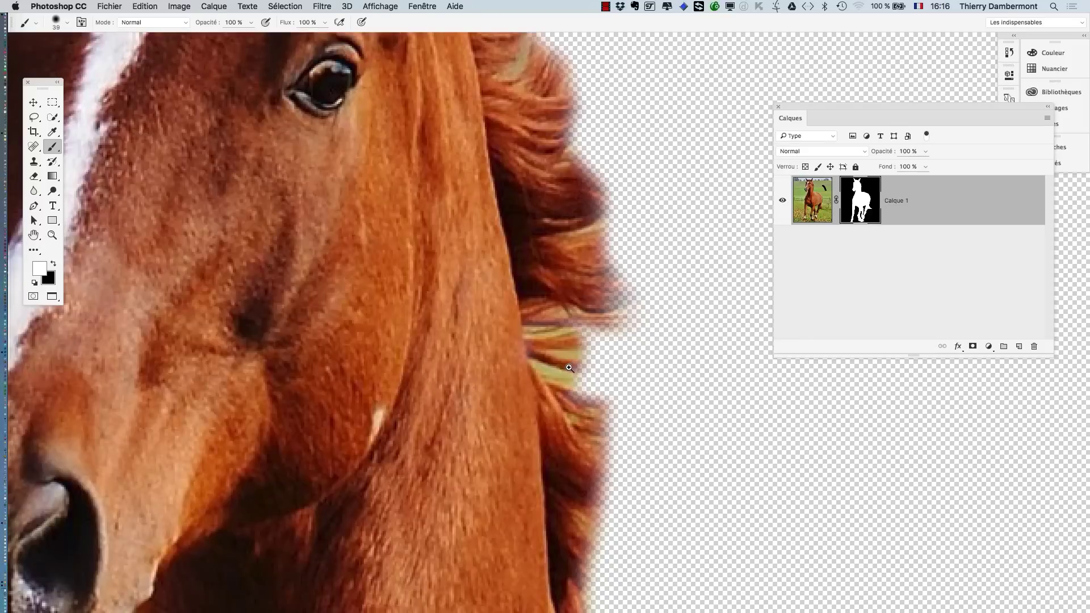
left_click(421, 366, "alt")
left_click(421, 366, "alt")
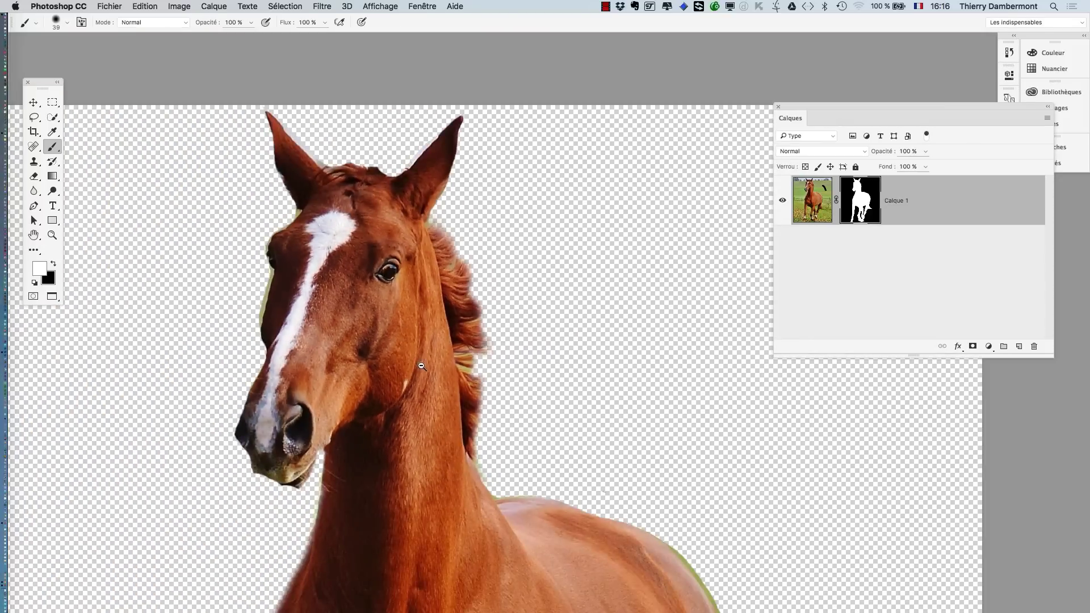
left_click(458, 363)
left_click(458, 365)
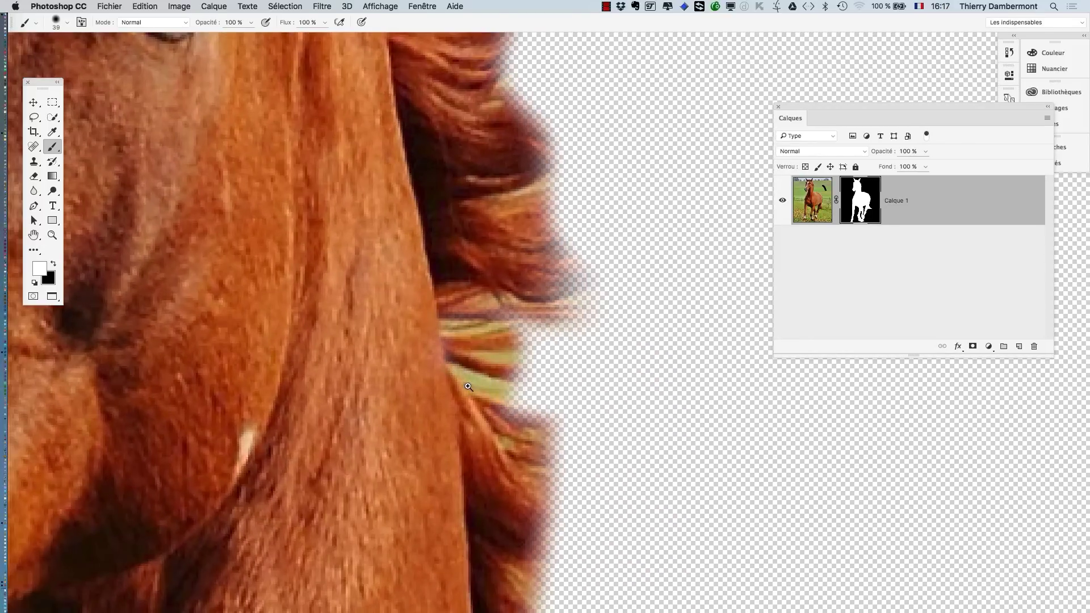
With a 26 px black brush, paint out the green fringe along the horse's face.
left_click(490, 260, "alt")
left_click(494, 335, "alt")
left_click(491, 338, "alt")
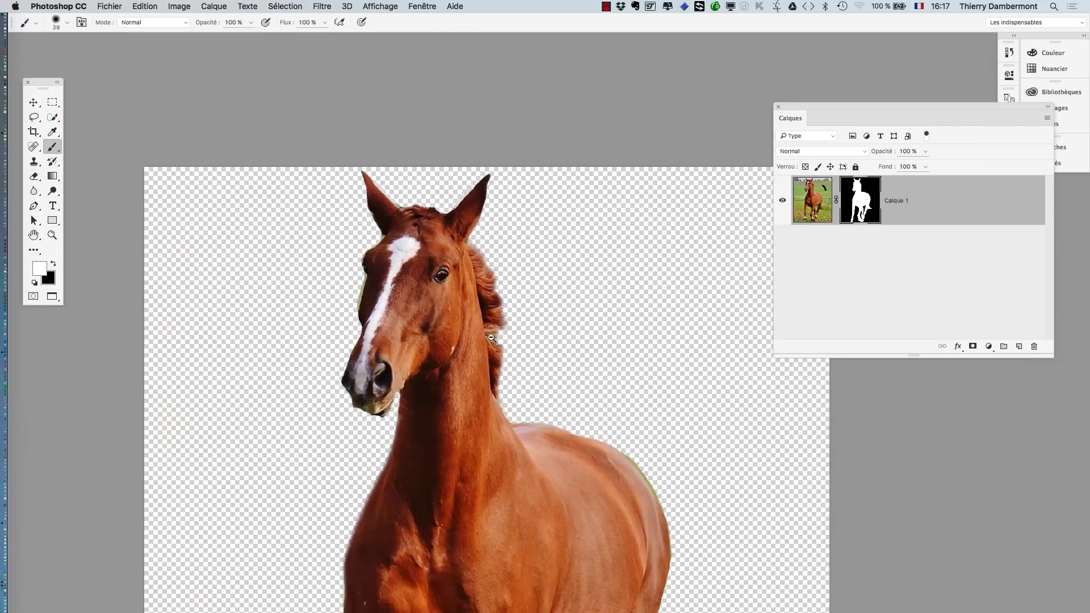
left_click(489, 339, "alt")
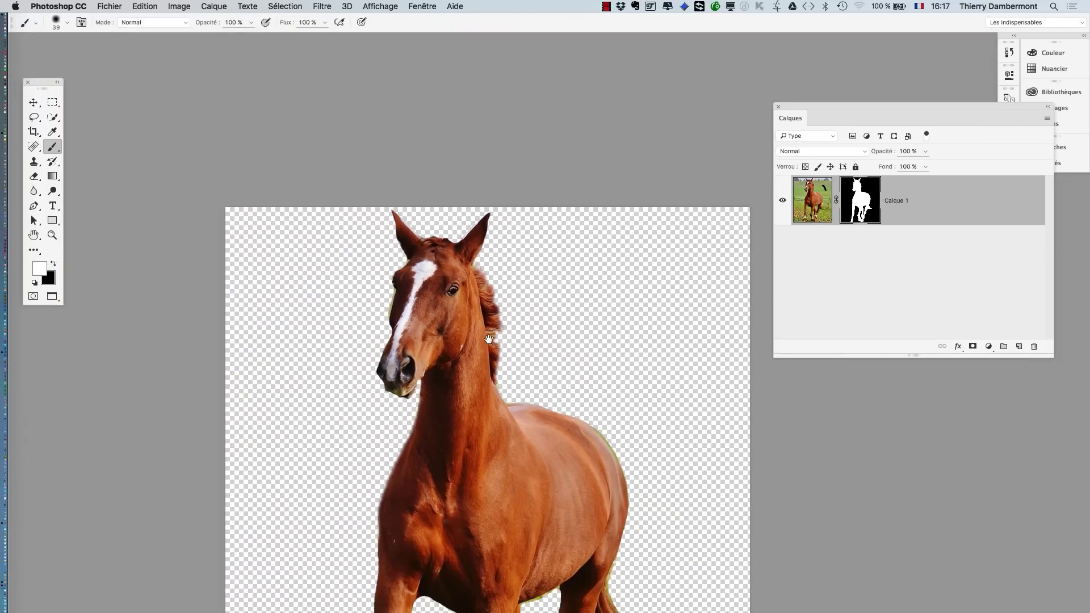
left_click(365, 309)
left_click(441, 246)
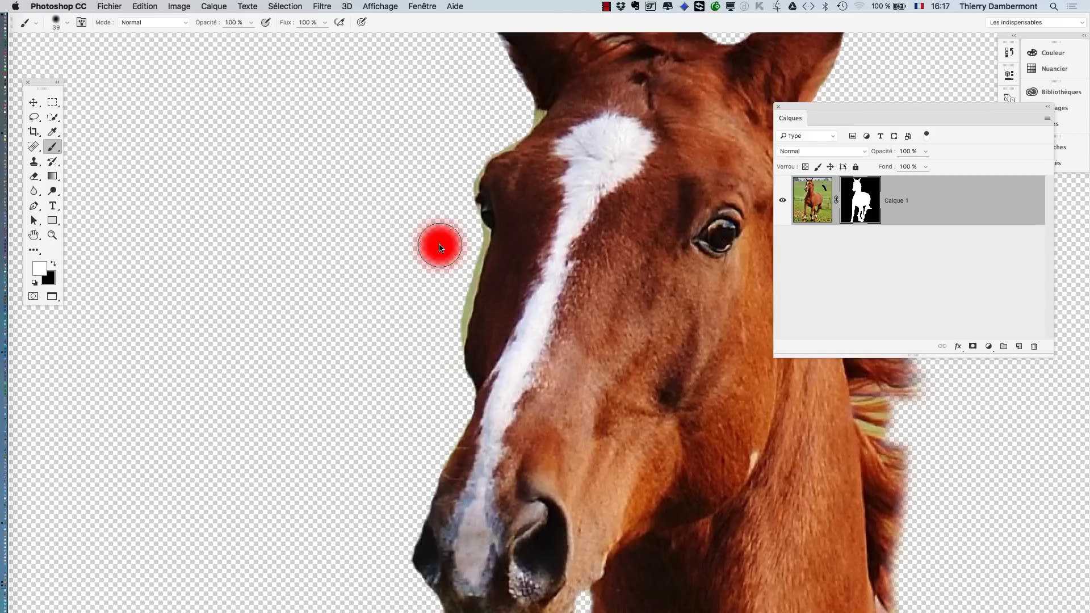
mouse_move(441, 246)
left_mouse_down()
mouse_move(431, 246)
mouse_move(471, 255)
mouse_move(432, 397)
left_mouse_up()
key("x")
left_click(458, 348, "alt")
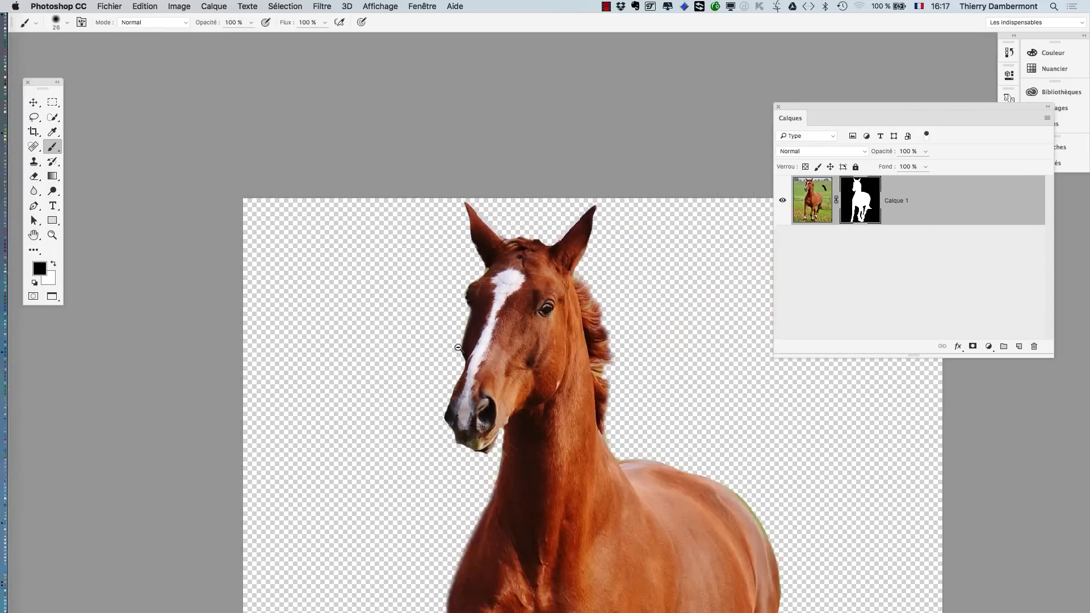
left_click(458, 348, "alt")
Leave full screen, float Calque 1.psb in its own window and move the Calques panel aside.
key("f")
key("f")
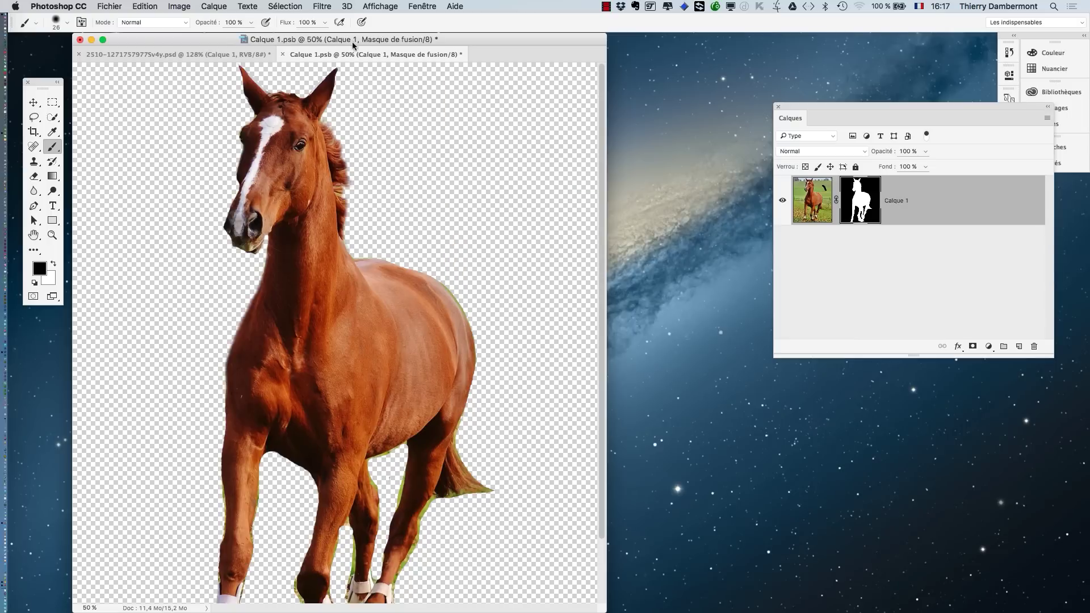
left_click_drag(335, 57, 538, 115)
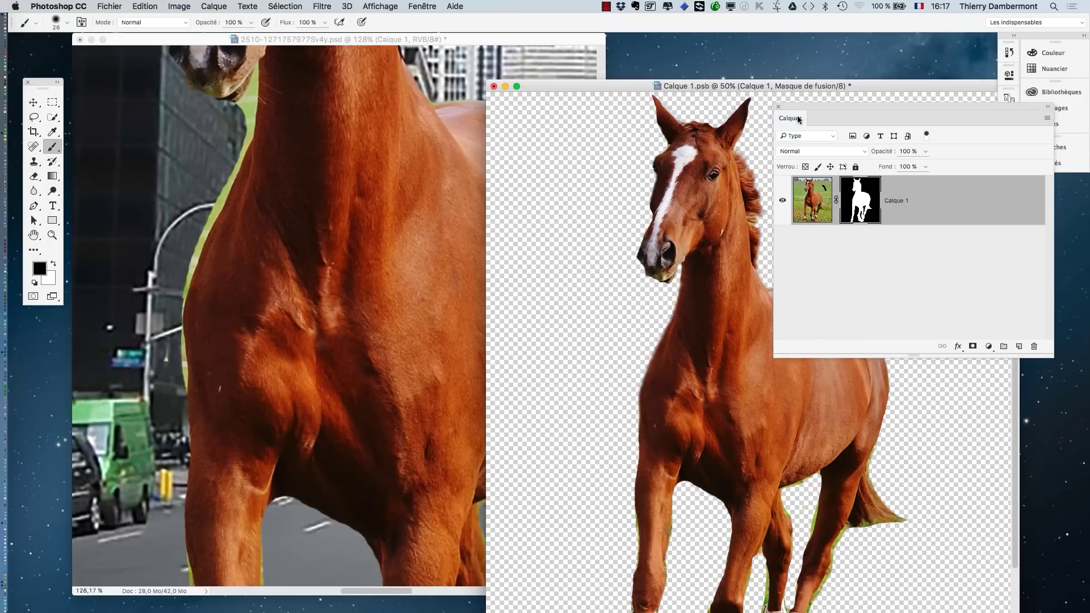
left_click_drag(811, 110, 949, 335)
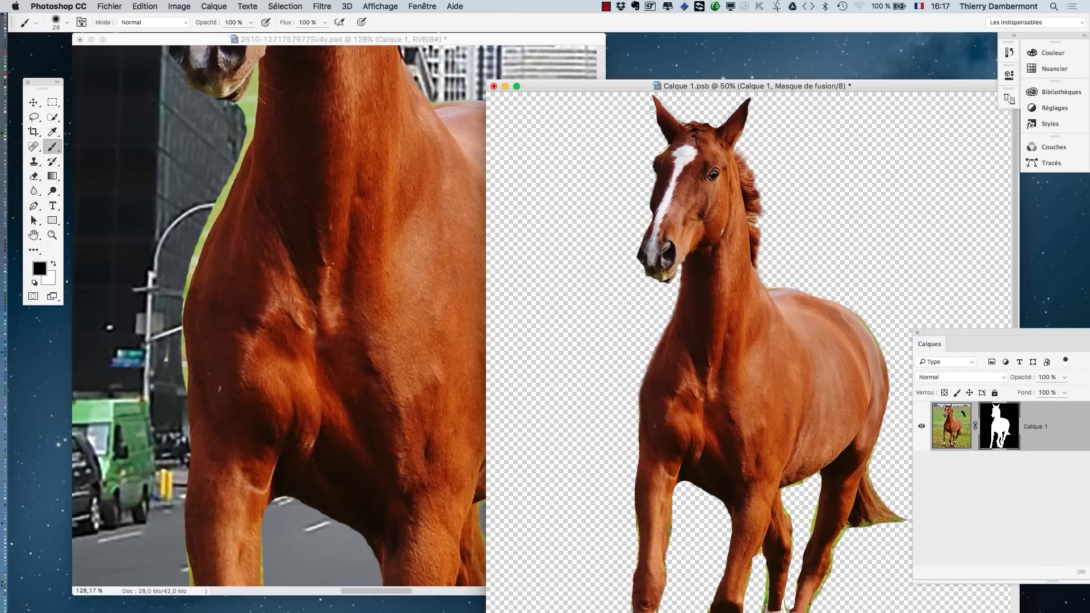
Shrink the street composite window to half width, zoomed out and panned toward the horse.
left_click(502, 42)
key("super+minus")
key("super+minus")
key("super+minus")
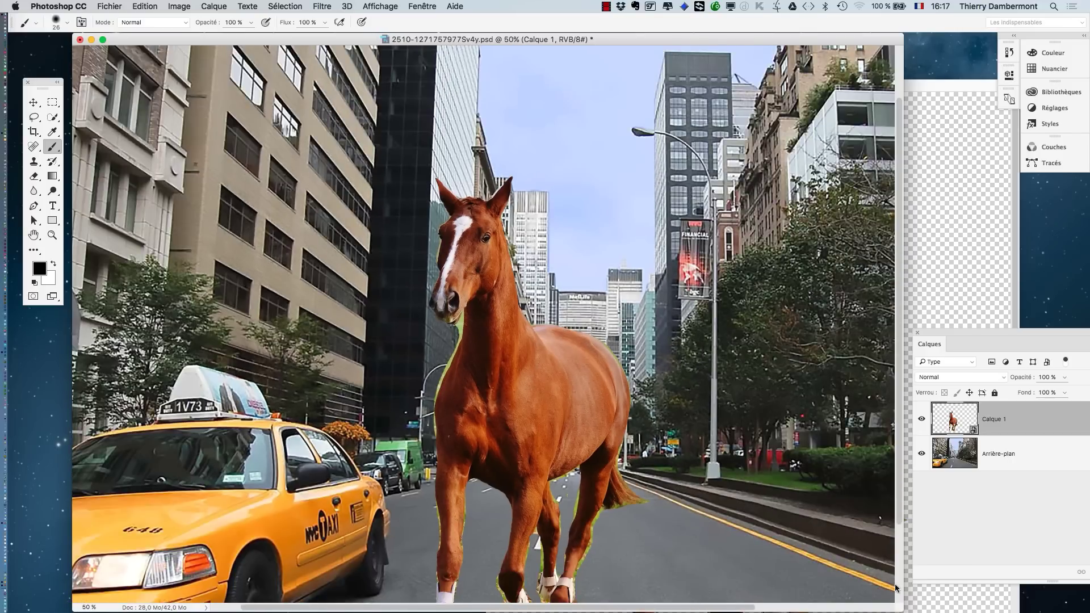
left_click_drag(898, 610, 508, 588)
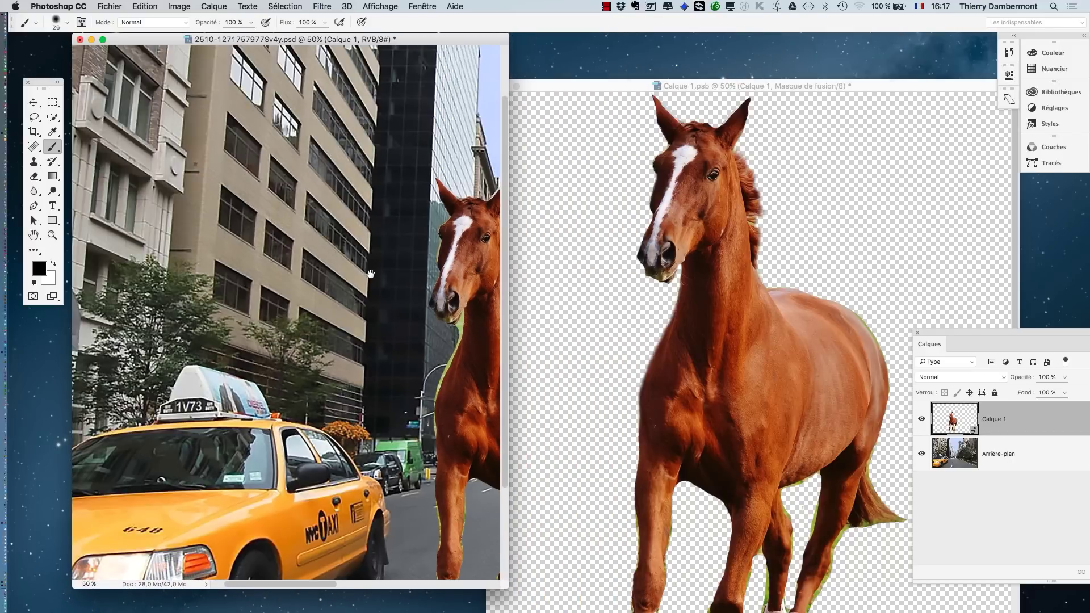
left_click_drag(303, 252, 142, 214)
Position the Calque 1.psb window beside the street composite window.
left_click(614, 85)
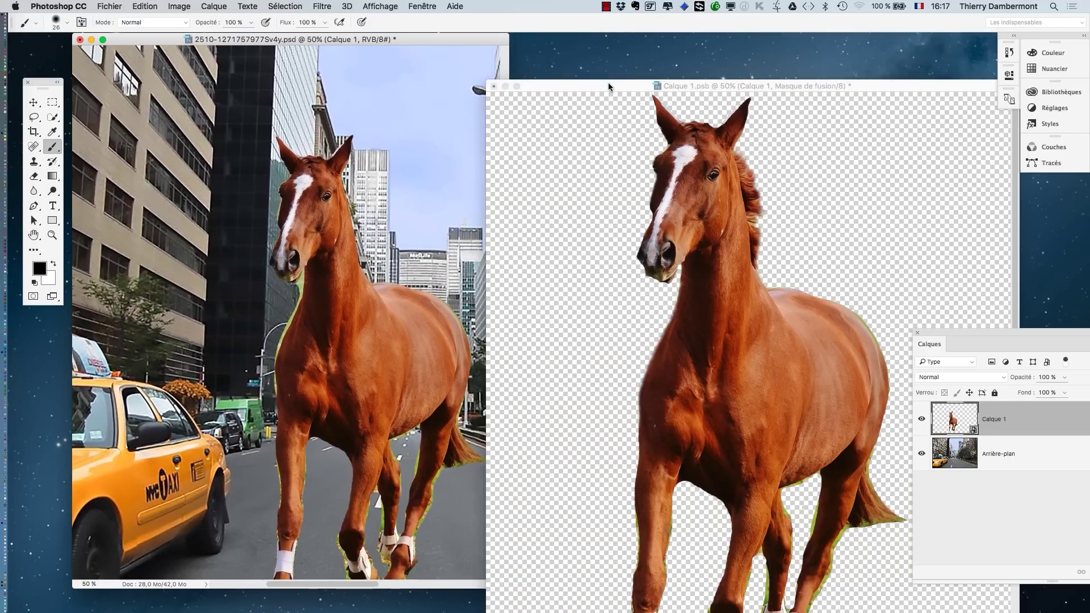
left_click_drag(932, 331, 937, 325)
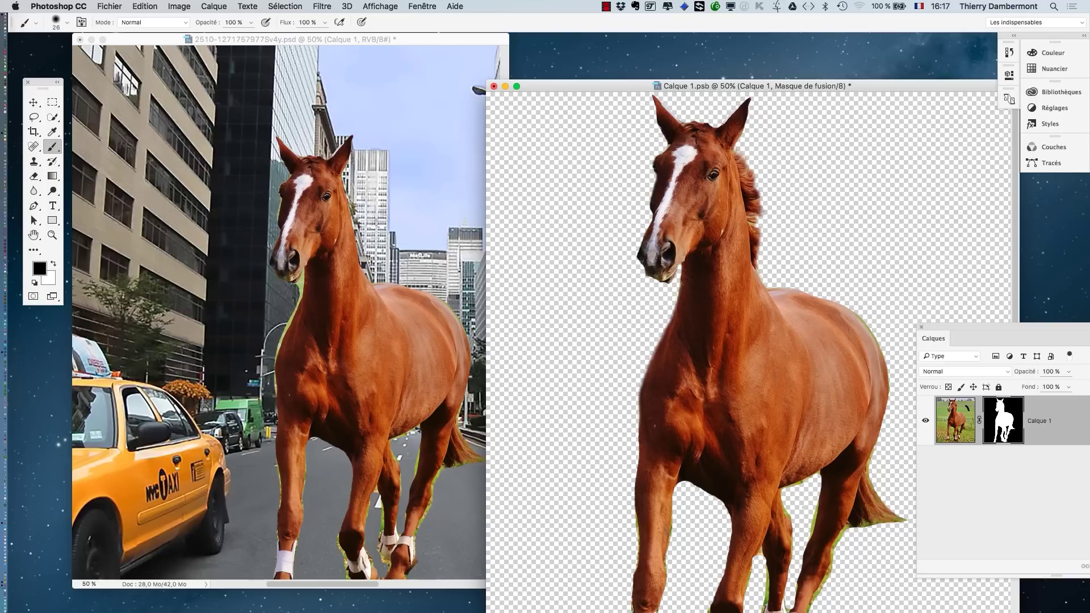
left_click_drag(629, 80, 353, 59)
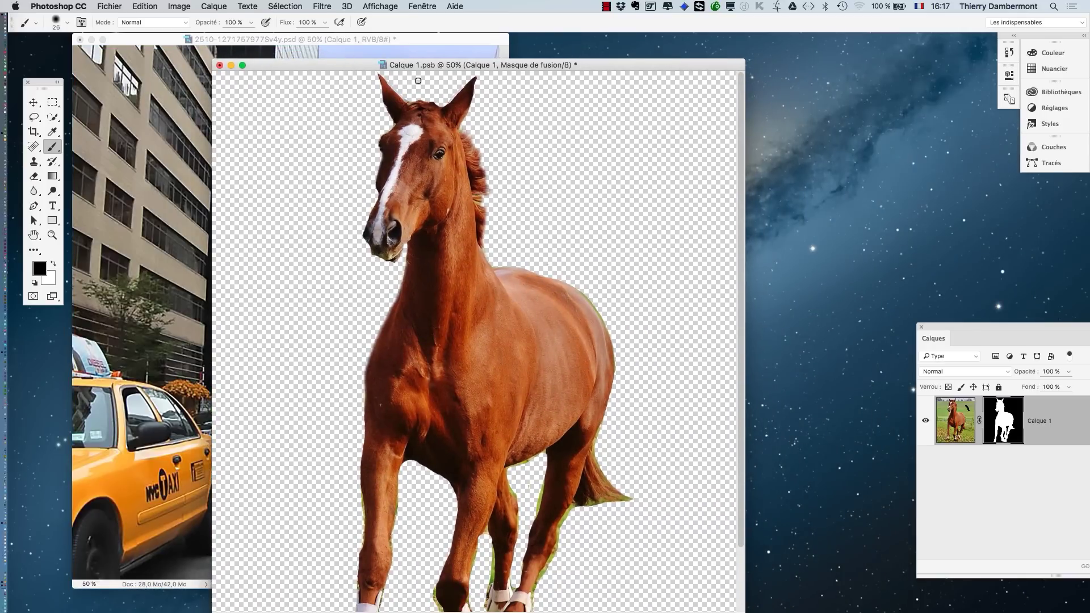
left_click_drag(343, 70, 659, 50)
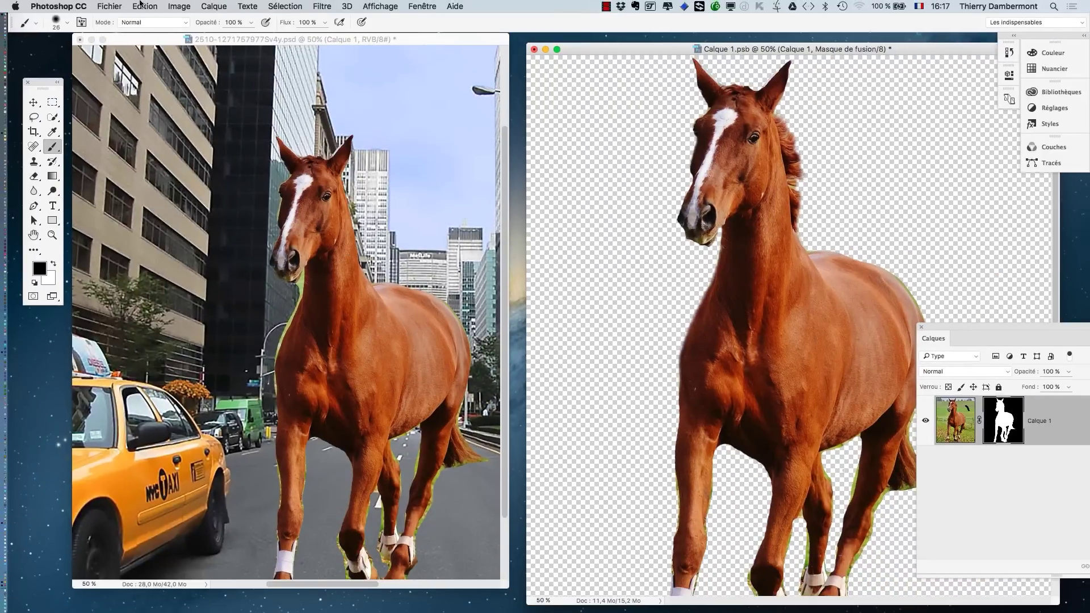
Save Calque 1.psb with Fichier > Enregistrer, then check each window's layers.
left_click(105, 3)
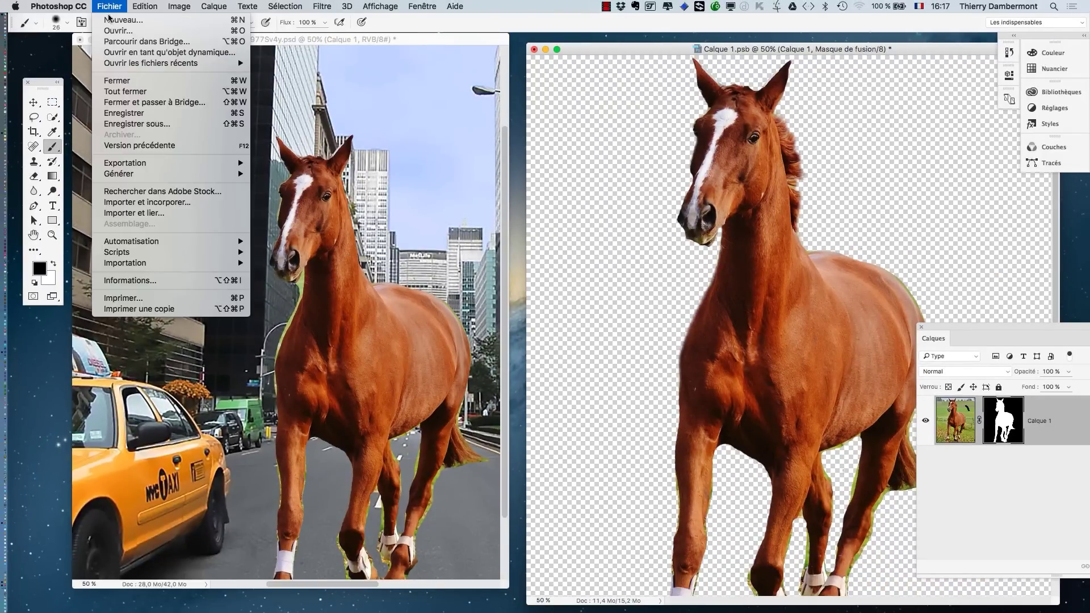
left_click(132, 115)
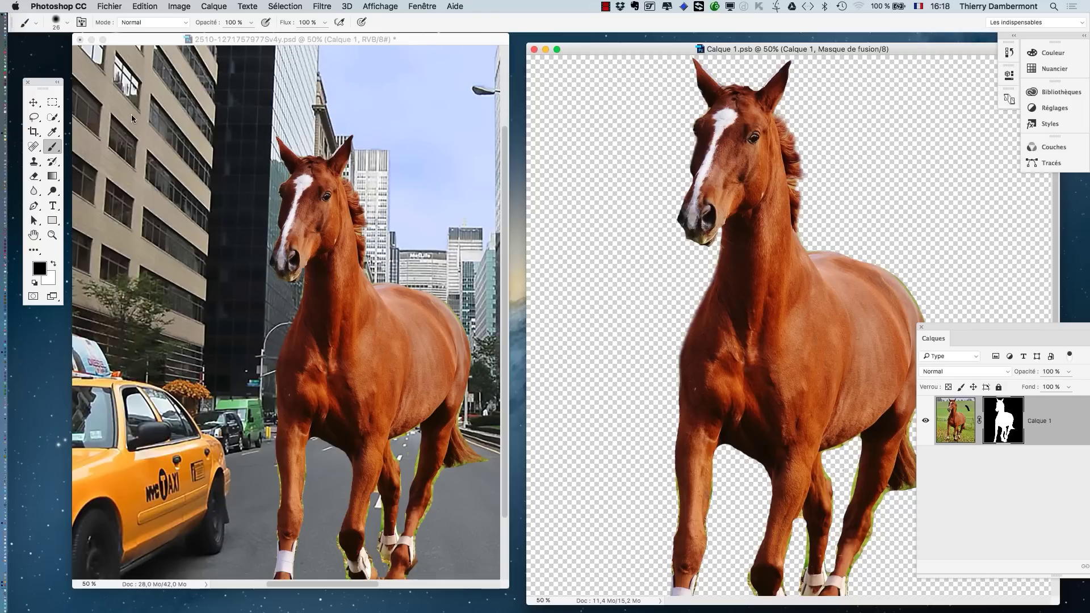
left_click(363, 35)
left_click_drag(979, 330, 441, 186)
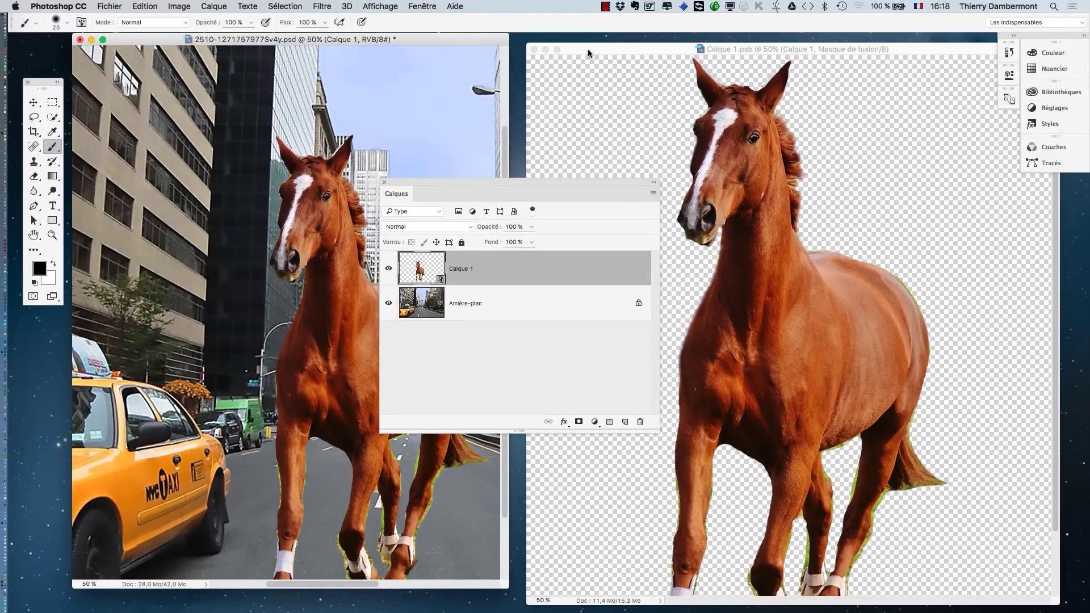
left_click(588, 49)
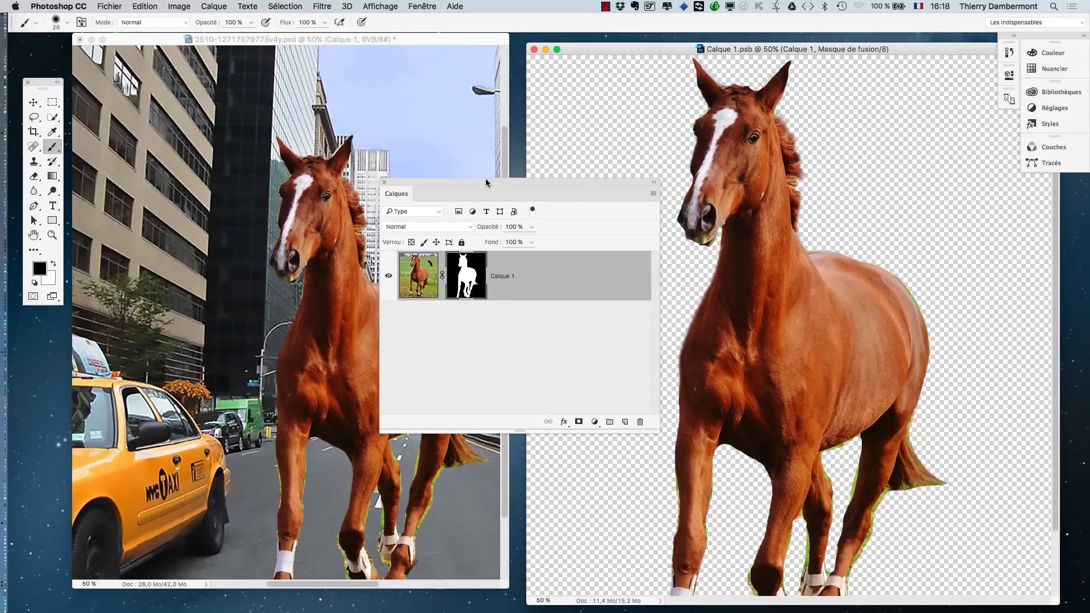
Move the Calques panel aside, scroll through its layers and close it.
left_click_drag(485, 182, 886, 346)
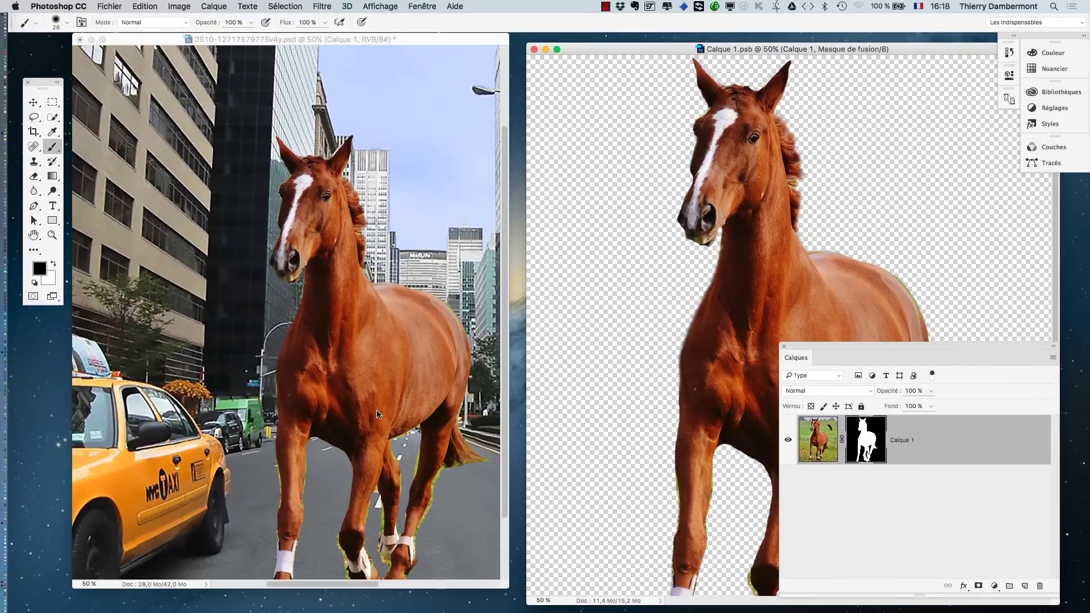
scroll(379, 407, "down", 2)
scroll(379, 408, "down", 3)
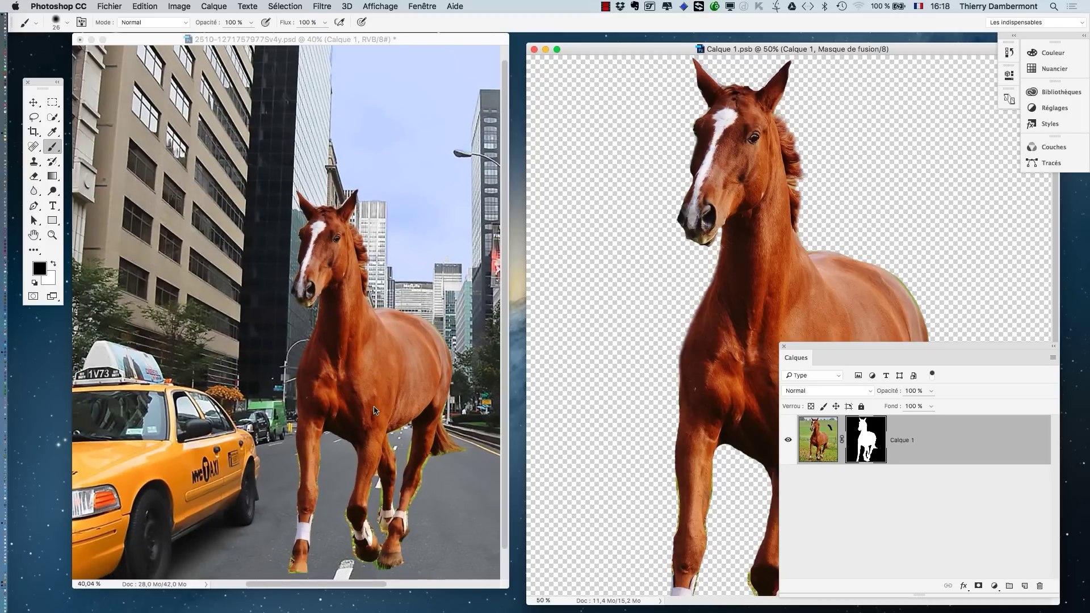
scroll(376, 398, "down", 1)
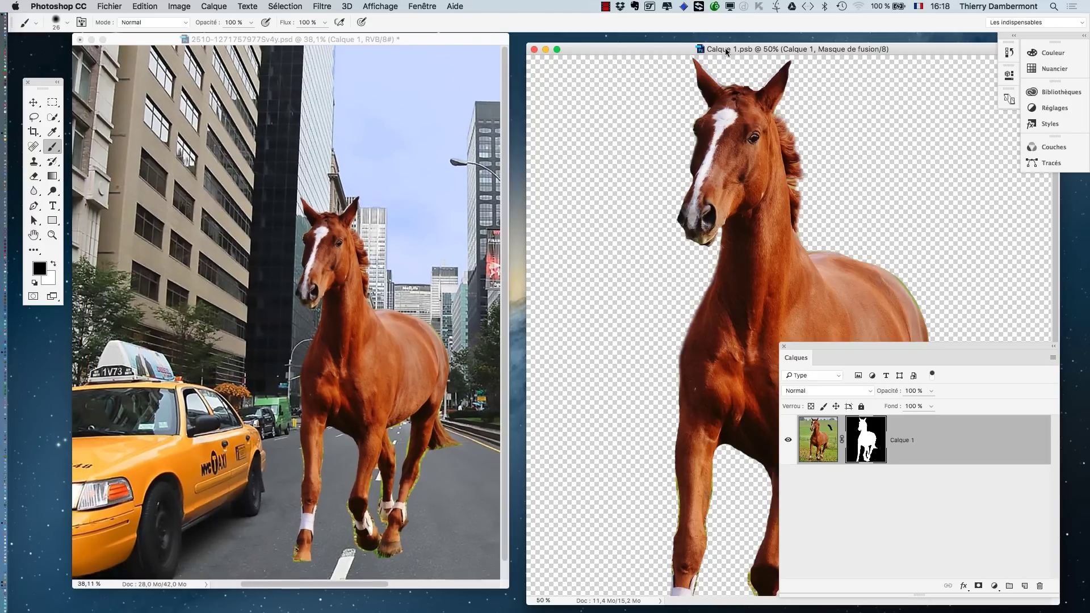
scroll(783, 202, "down", 5)
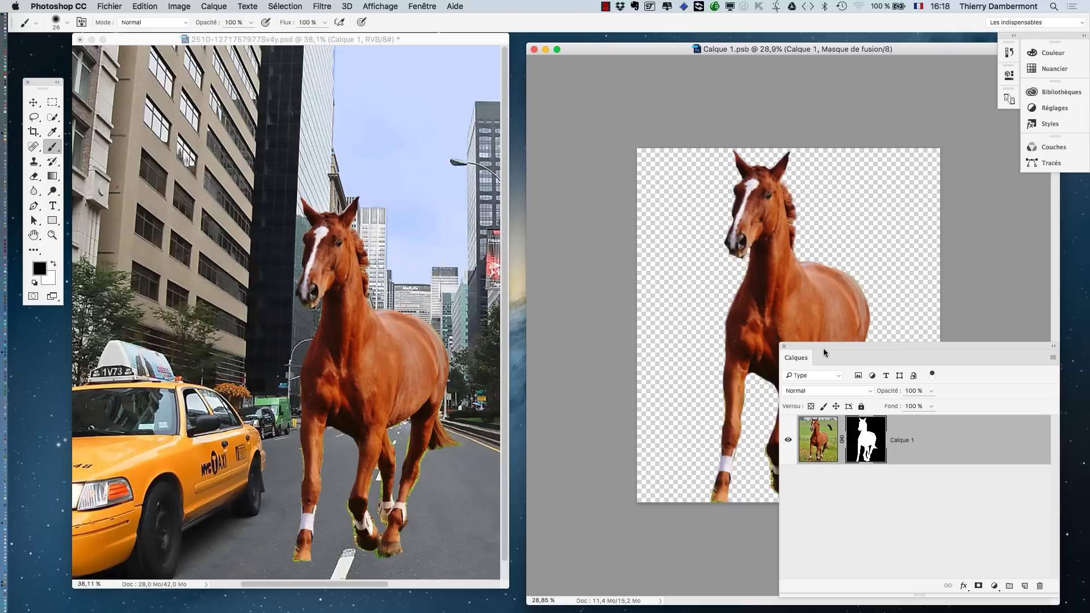
left_click(784, 346)
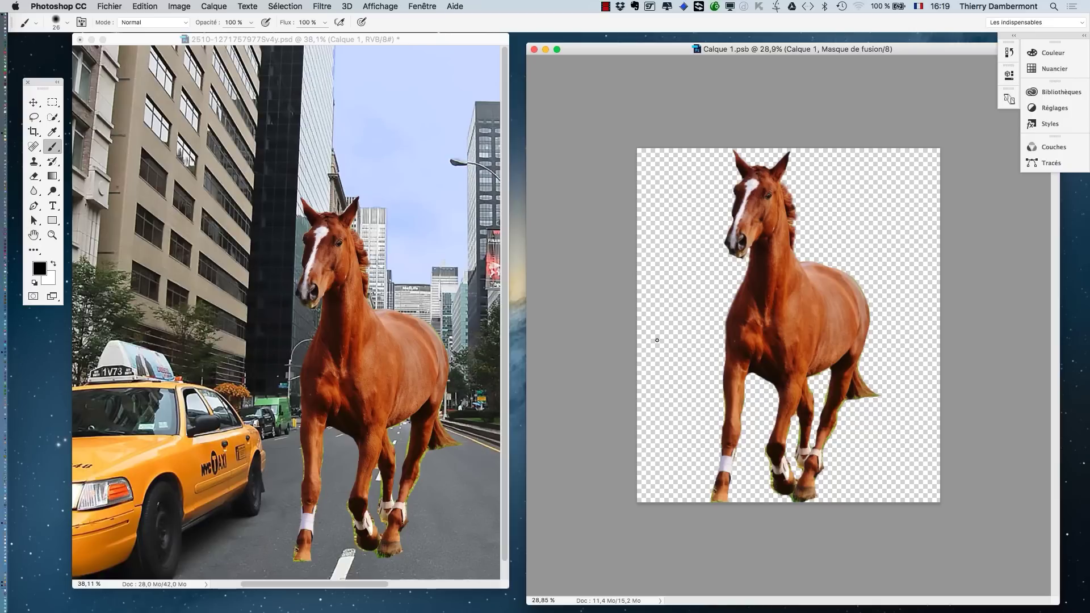
Zoom into the horse's head and make the street composite .psd the active window.
scroll(785, 231, "up", 10)
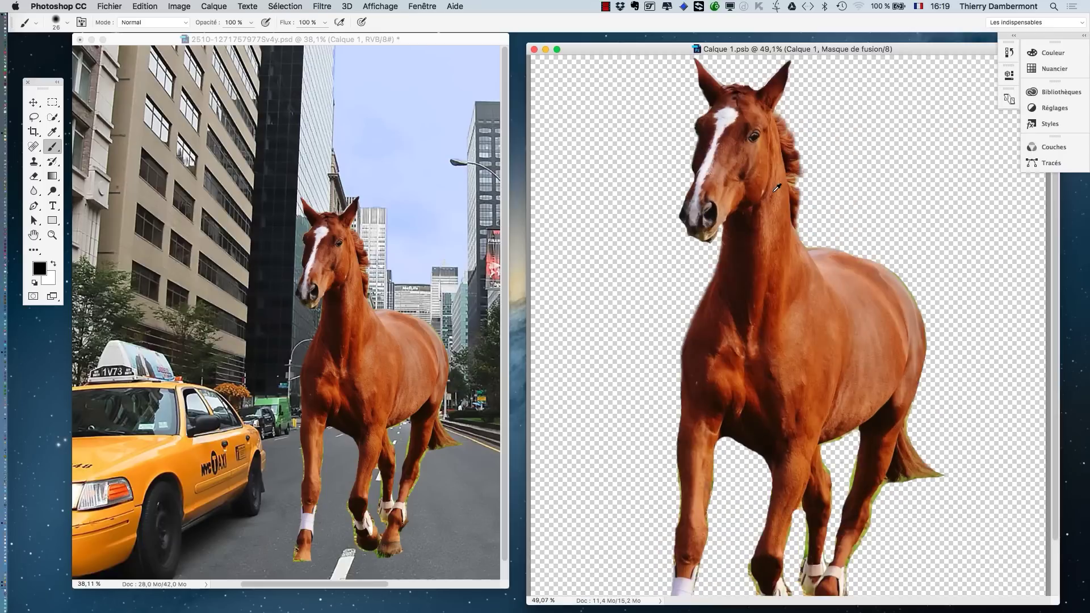
scroll(755, 183, "up", 5)
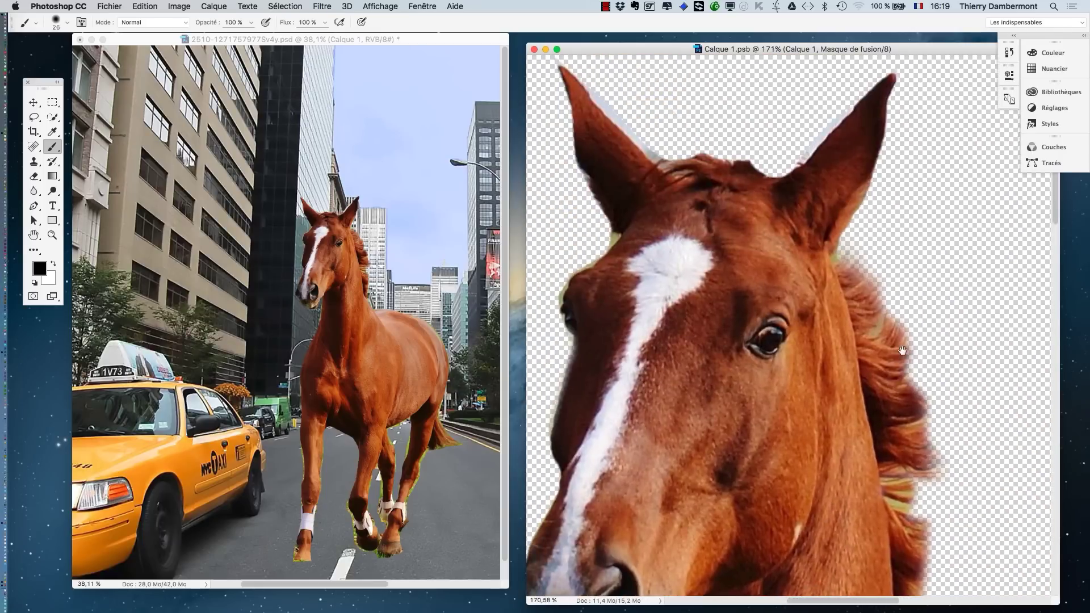
scroll(772, 264, "left", 4)
scroll(772, 264, "down", 5)
scroll(772, 264, "left", 4)
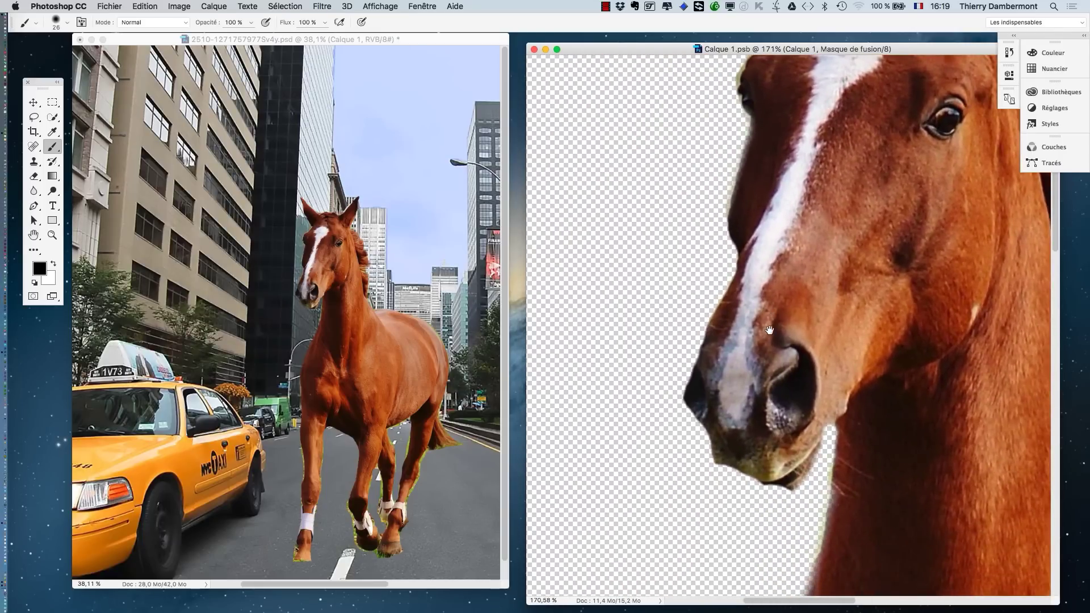
left_click(335, 36)
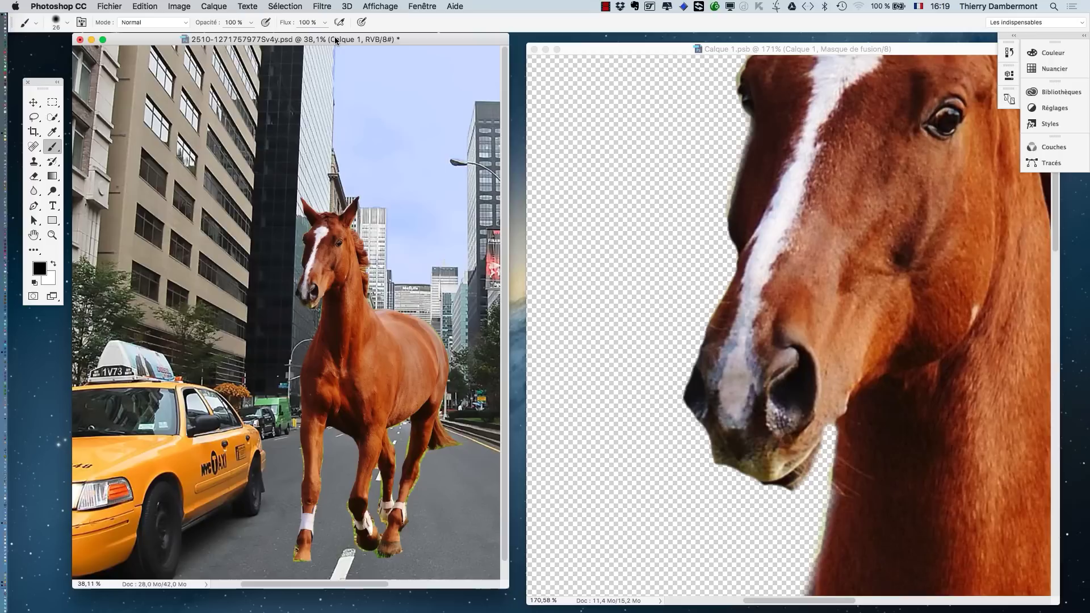